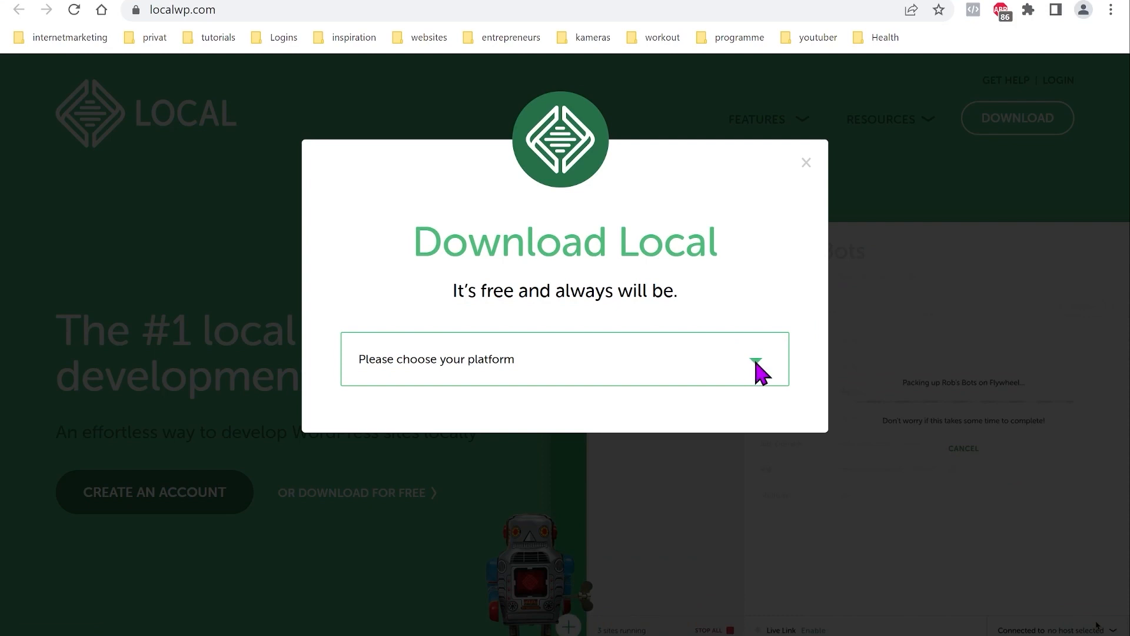
Step: Request Local for Windows via GET IT NOW! and save local-6.6.1-windows.exe to Downloads
{"action": "left_click", "coordinate": [758, 368]}
{"action": "left_click", "coordinate": [606, 419]}
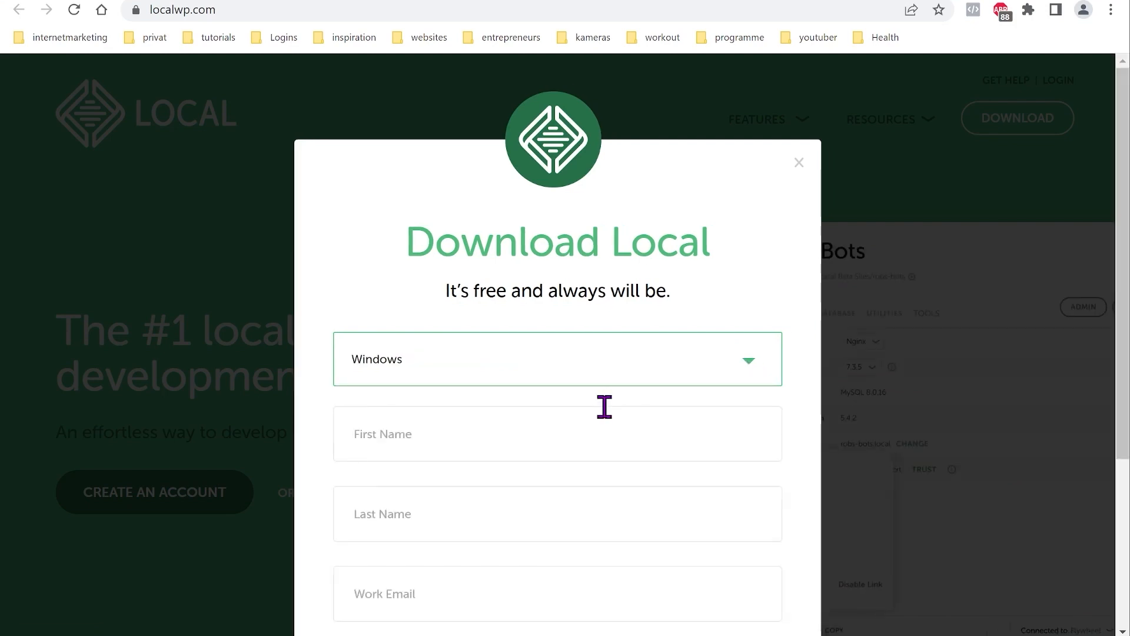
{"action": "scroll", "coordinate": [608, 411], "scroll_direction": "down", "scroll_amount": 3}
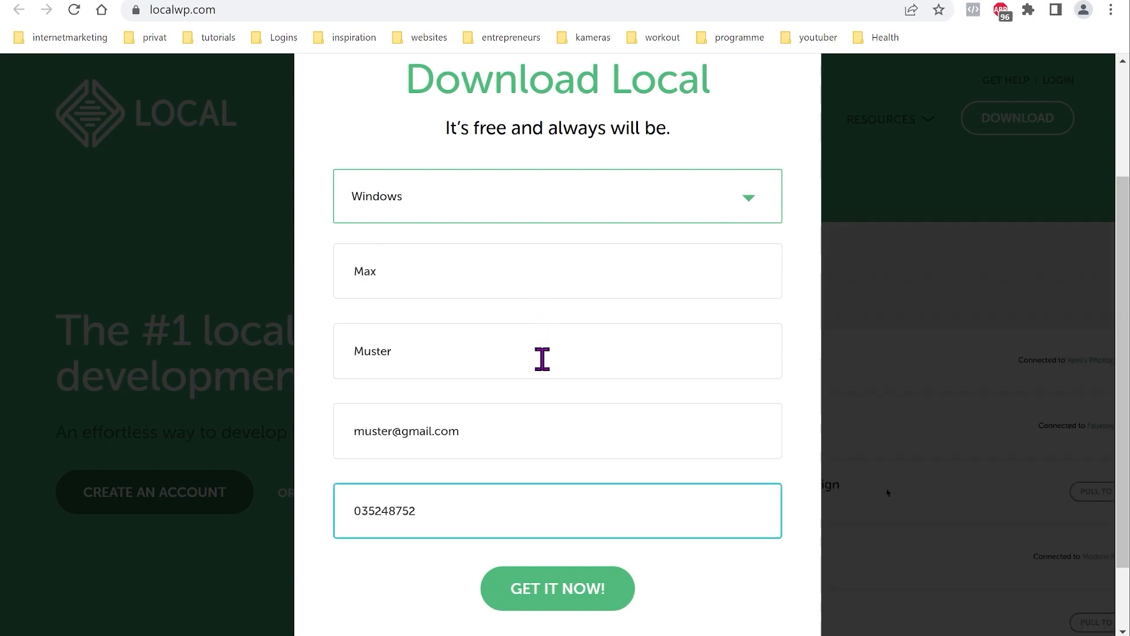
{"action": "left_click", "coordinate": [568, 586]}
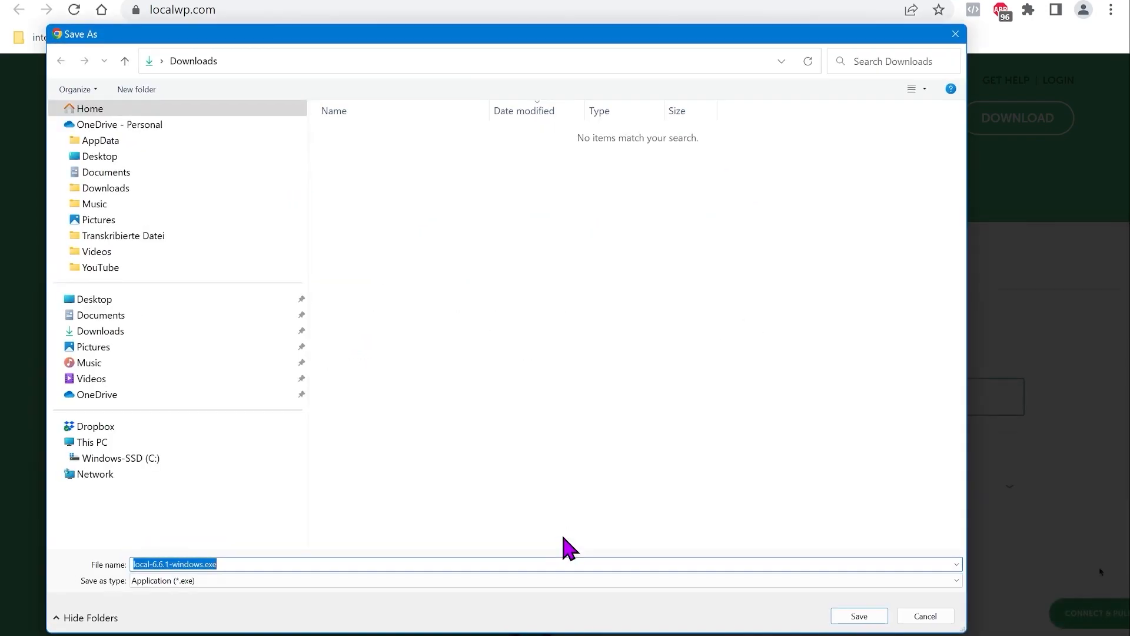
{"action": "left_click", "coordinate": [864, 616]}
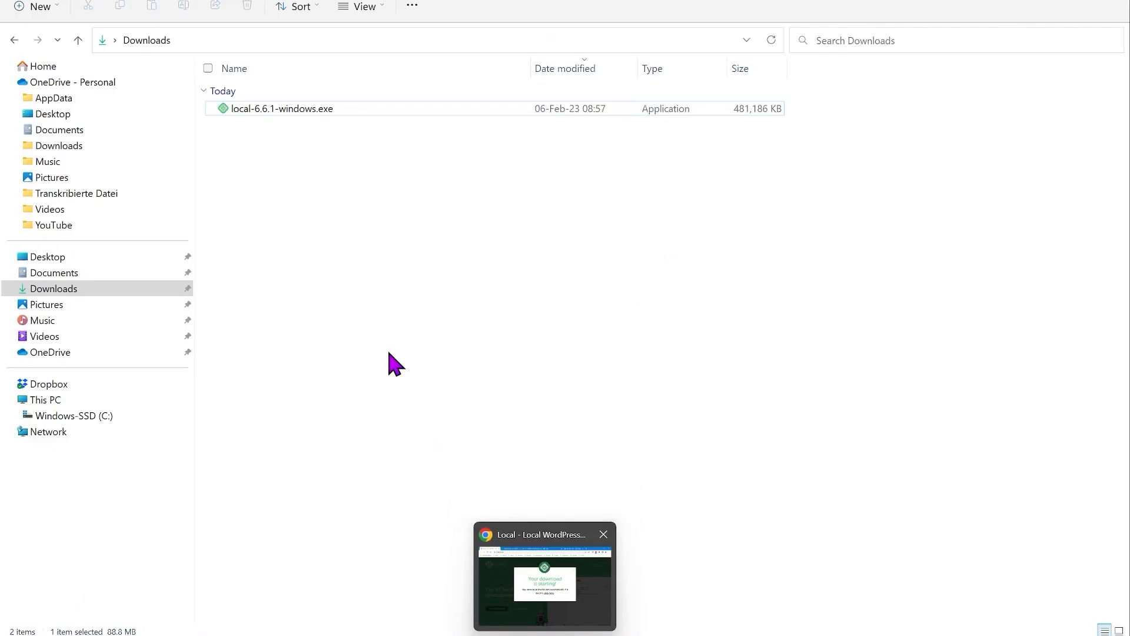
Step: Run local-6.6.1-windows.exe from the Downloads folder
{"action": "double_click", "coordinate": [232, 110]}
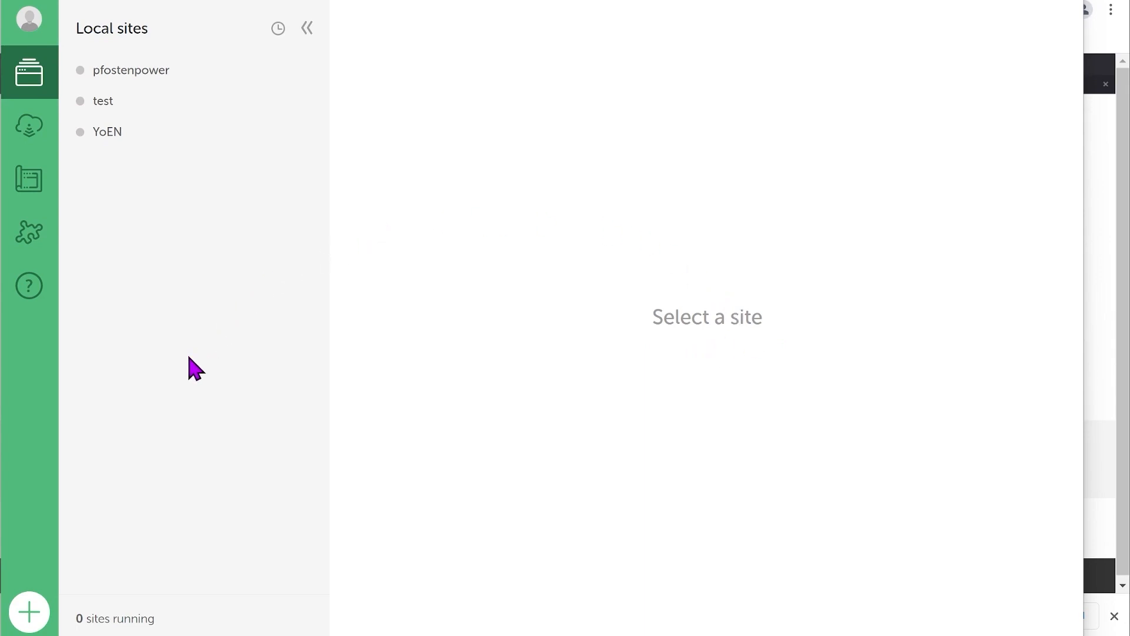
Step: Add a new site named 'Yoga' with the Preferred environment and an admin username and password
{"action": "left_click", "coordinate": [30, 615]}
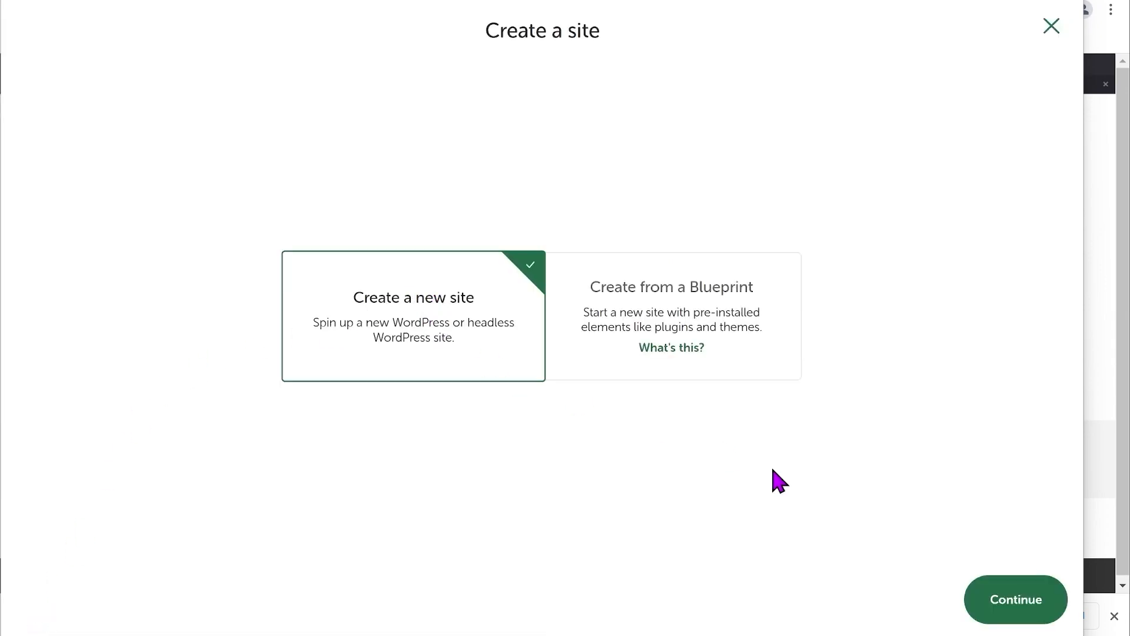
{"action": "left_click", "coordinate": [1018, 612]}
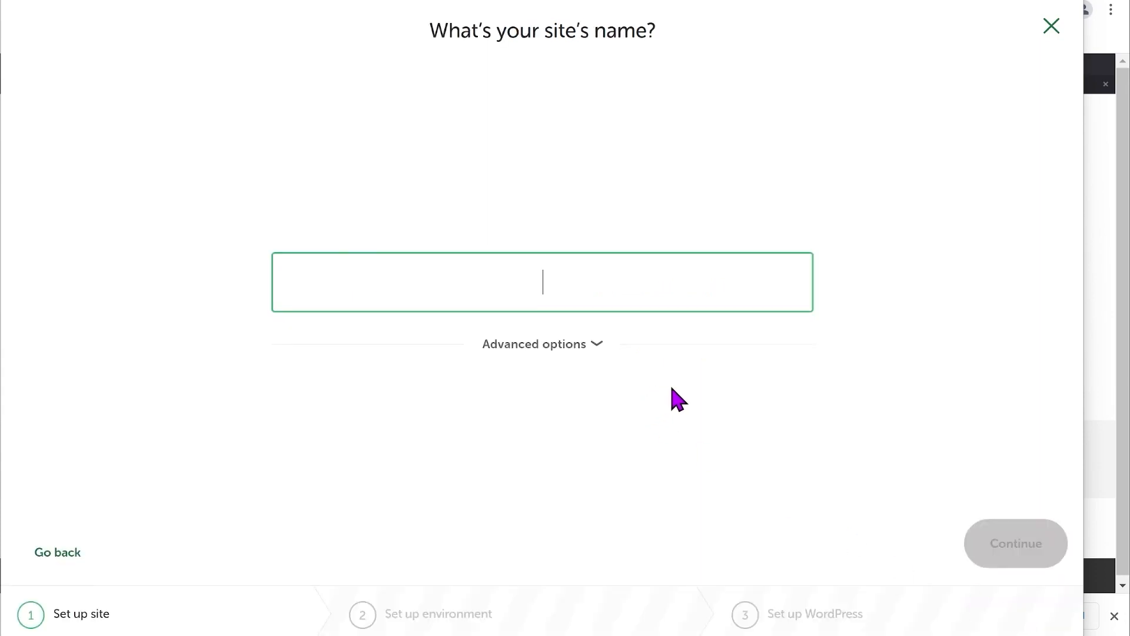
{"action": "type", "text": "Yoga"}
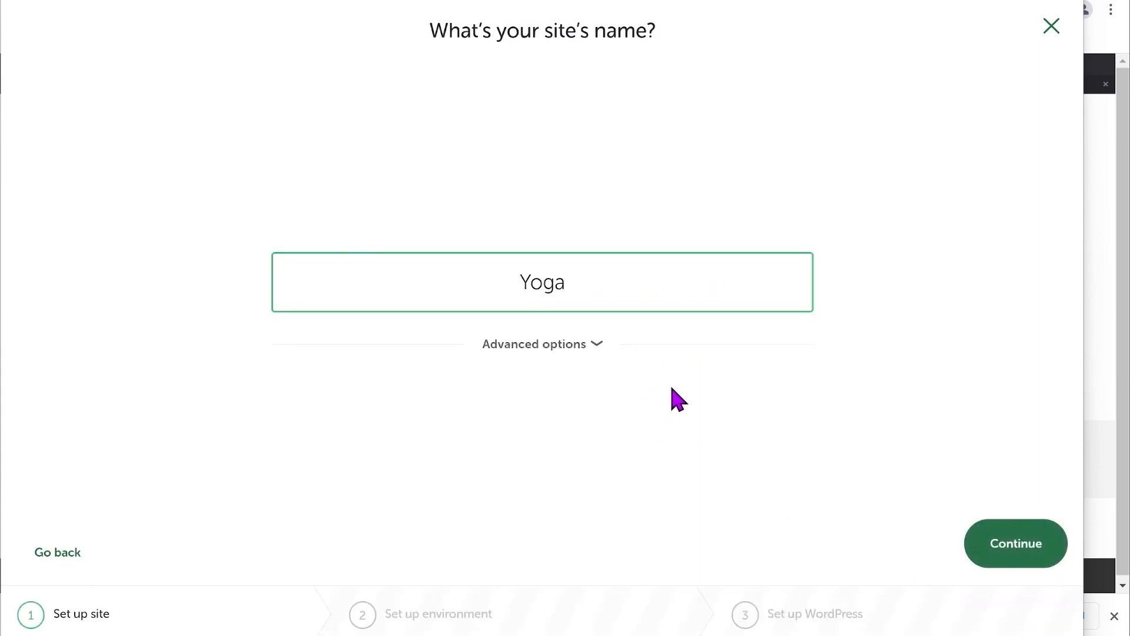
{"action": "left_click", "coordinate": [997, 547]}
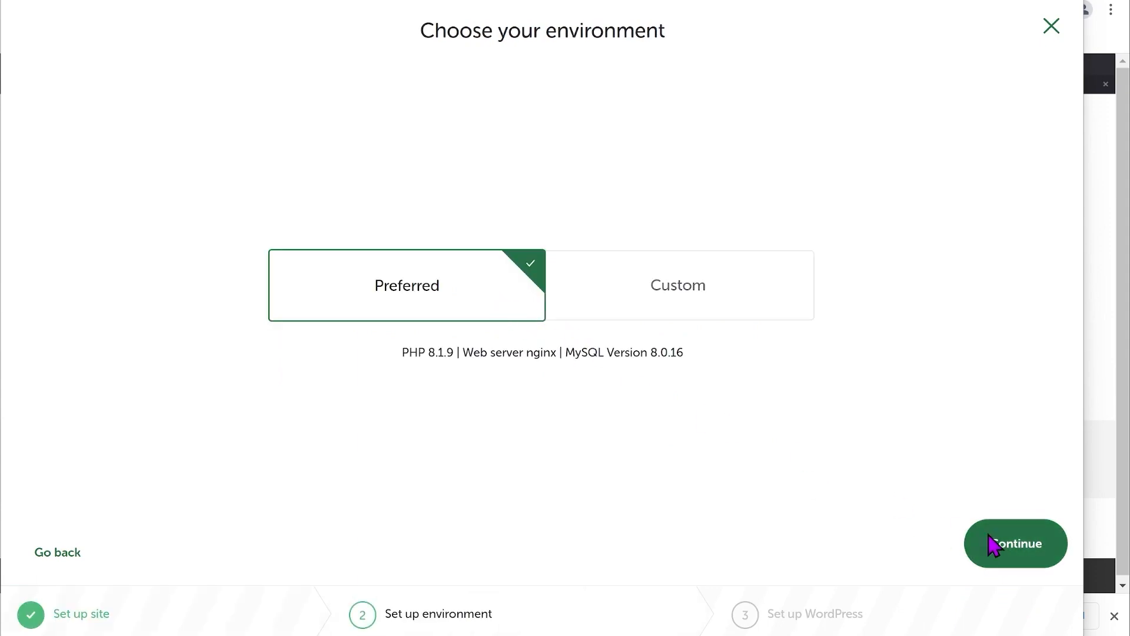
{"action": "left_click", "coordinate": [1032, 558]}
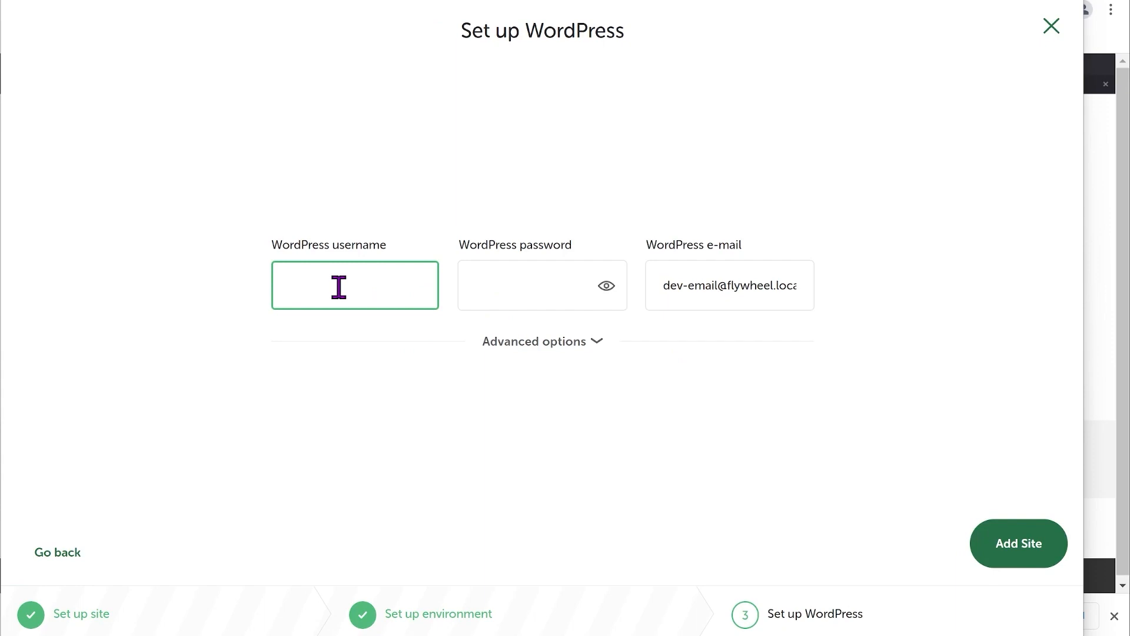
{"action": "key", "text": "Tab"}
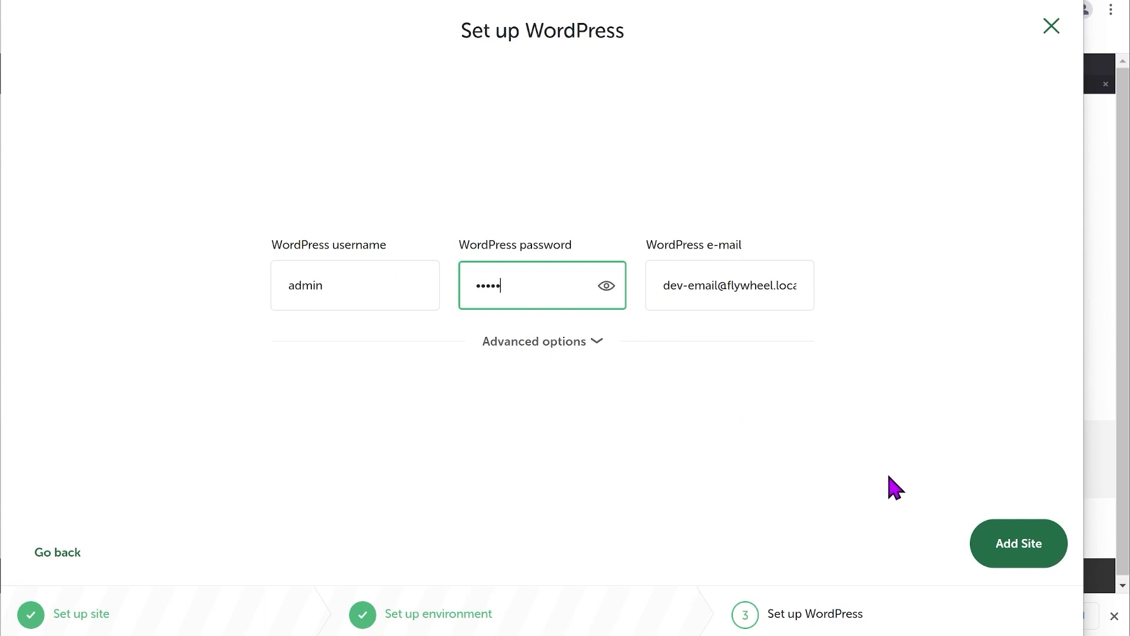
{"action": "left_click", "coordinate": [1020, 559]}
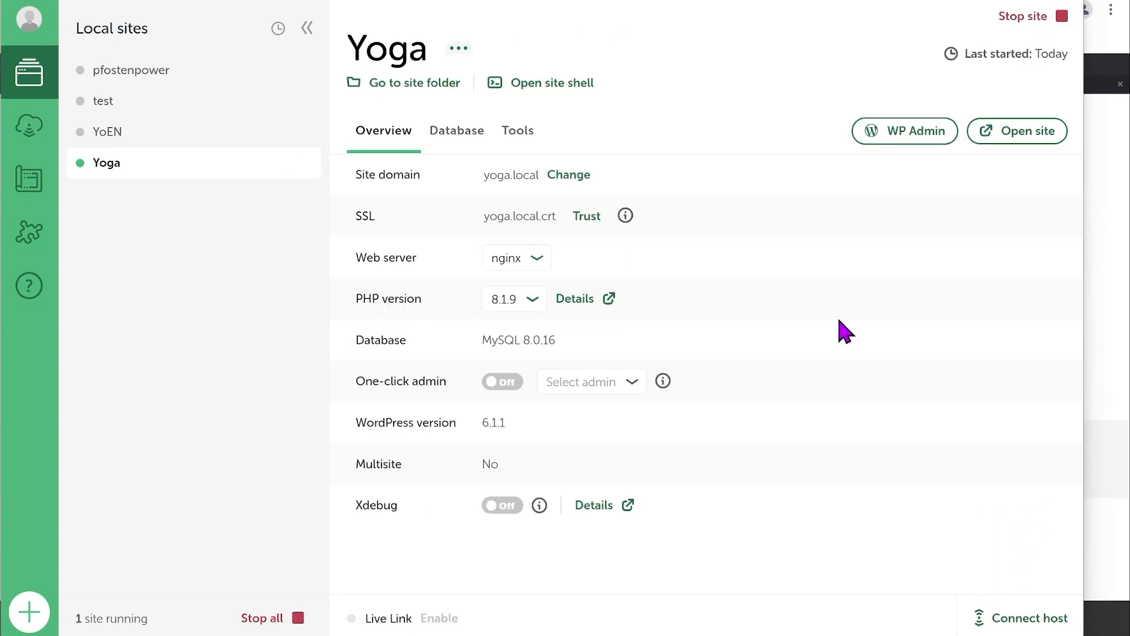
Step: Open the Yoga site, then log into WP Admin as admin with Remember Me ticked
{"action": "left_click", "coordinate": [1023, 134]}
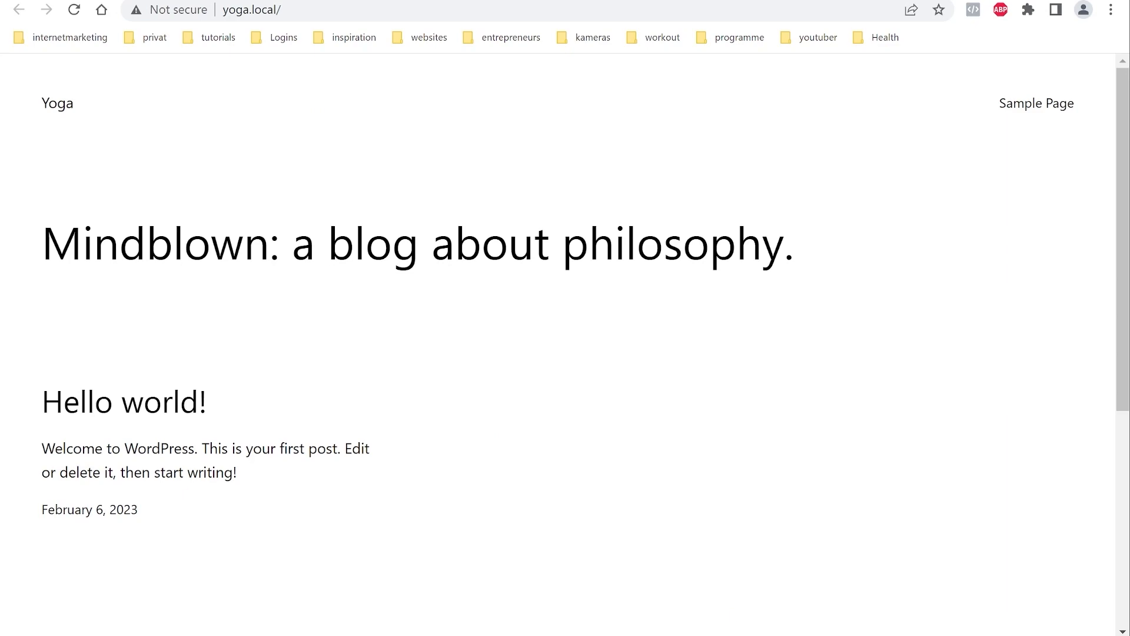
{"action": "key", "text": "alt+Tab"}
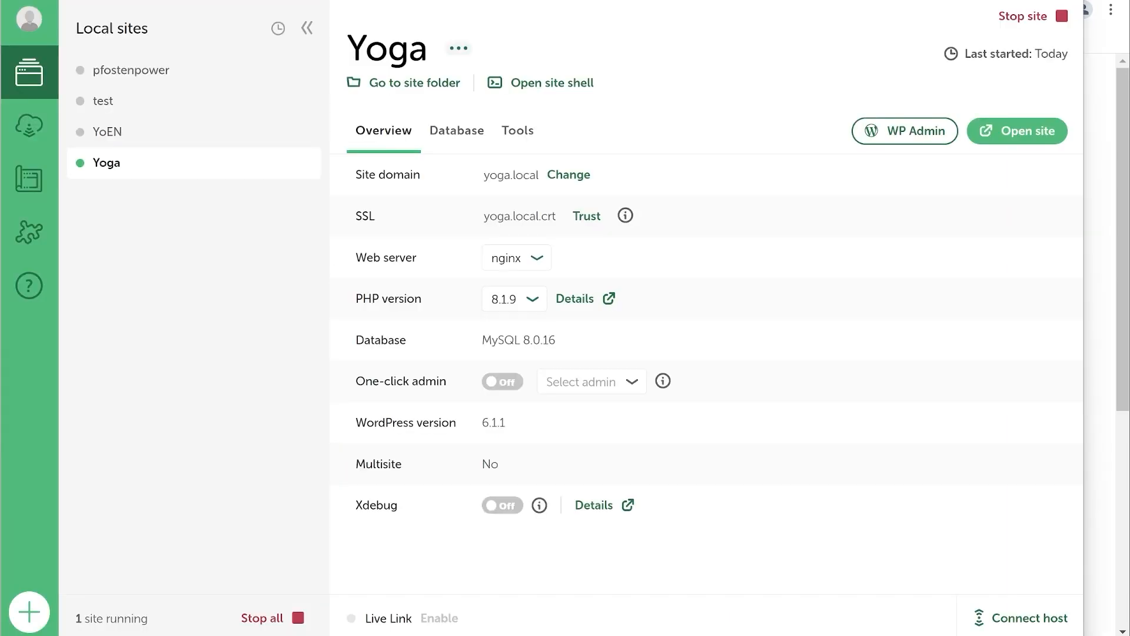
{"action": "left_click", "coordinate": [906, 136]}
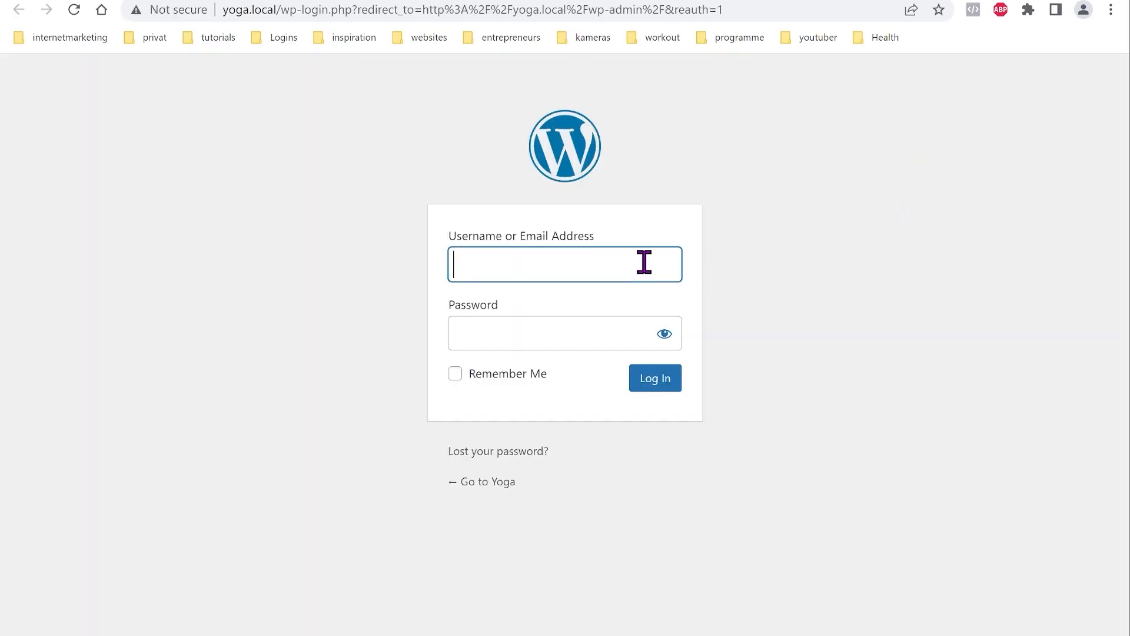
{"action": "type", "text": "admin"}
{"action": "key", "text": "Tab"}
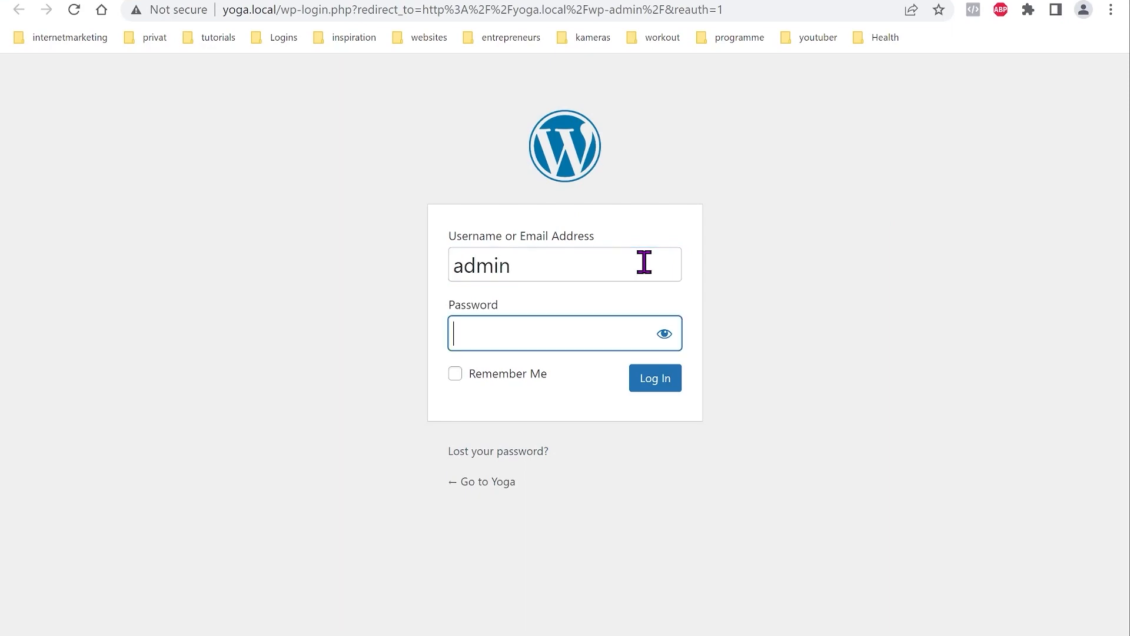
{"action": "left_click", "coordinate": [510, 377]}
{"action": "left_click", "coordinate": [657, 379]}
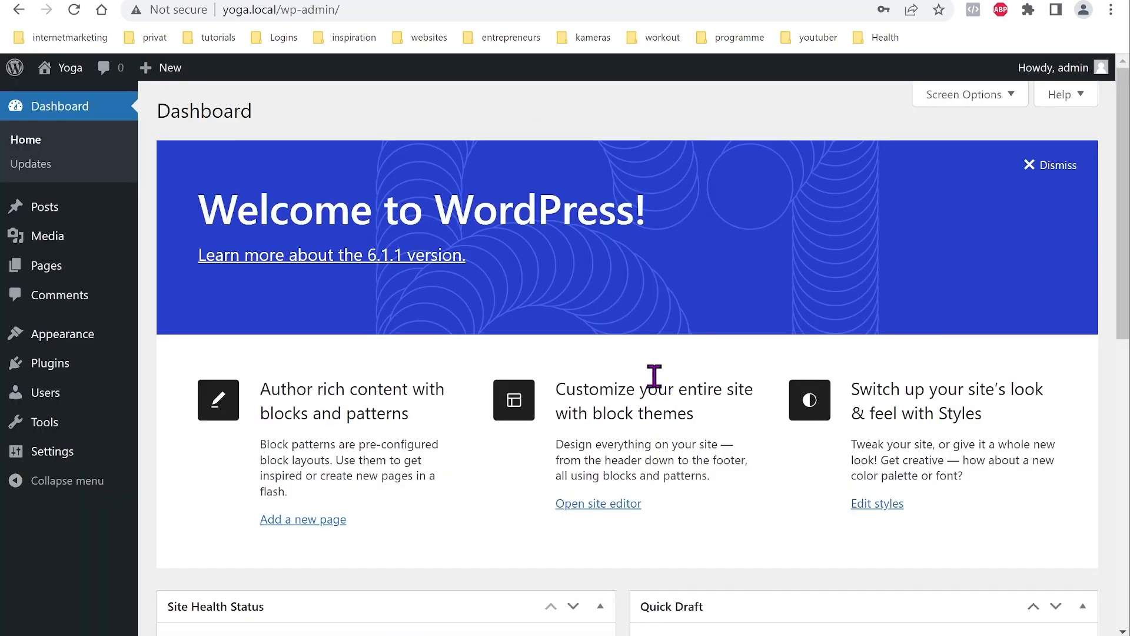
{"action": "mouse_move", "coordinate": [89, 341]}
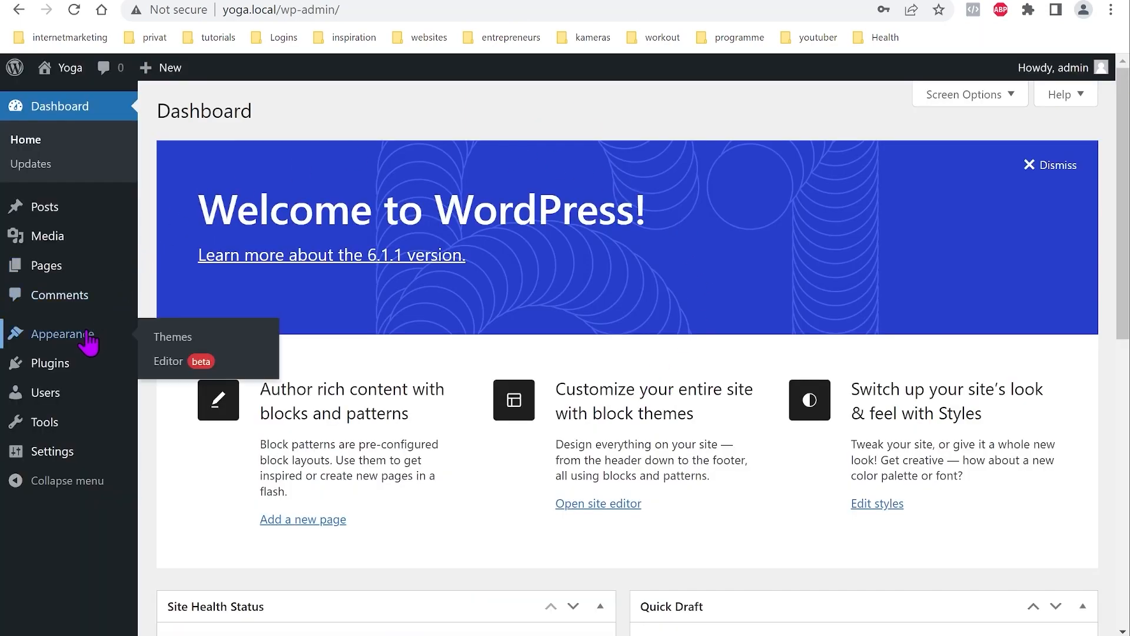
Step: In Themes, delete Twenty Twenty-One and then Twenty Twenty-Two, confirming each deletion
{"action": "left_click", "coordinate": [81, 346]}
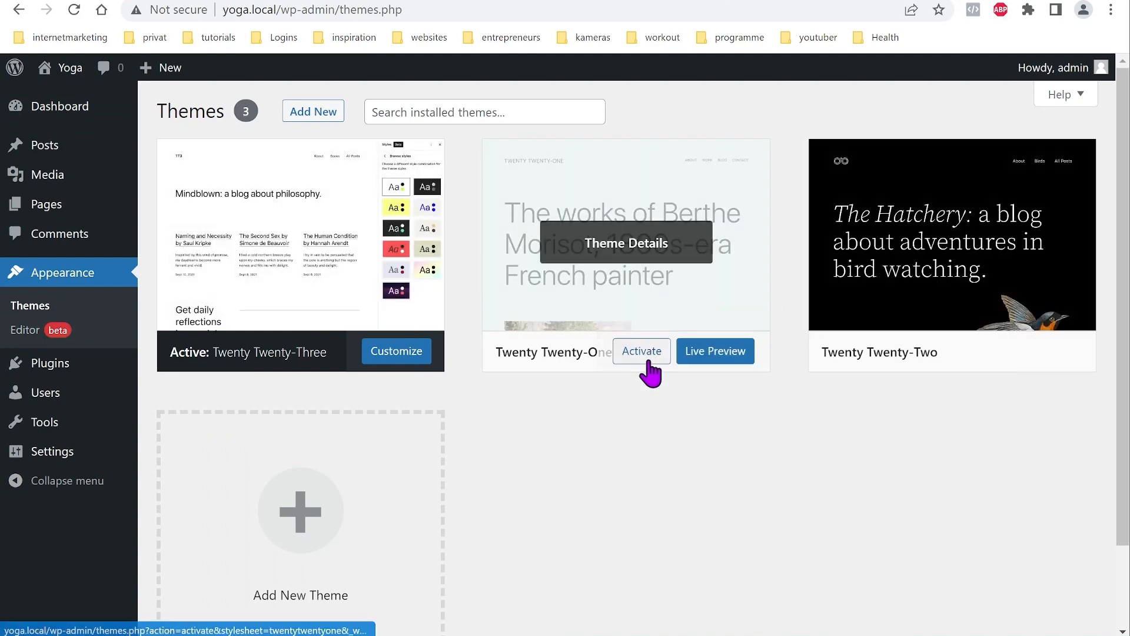
{"action": "left_click", "coordinate": [669, 282]}
{"action": "left_click", "coordinate": [1066, 600]}
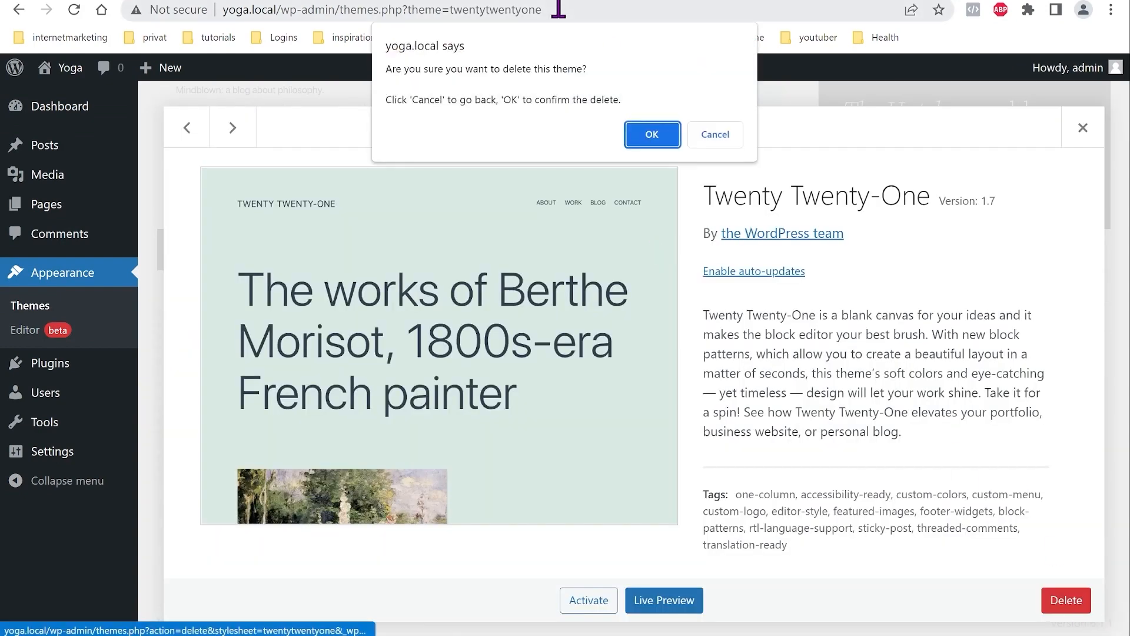
{"action": "left_click", "coordinate": [652, 136]}
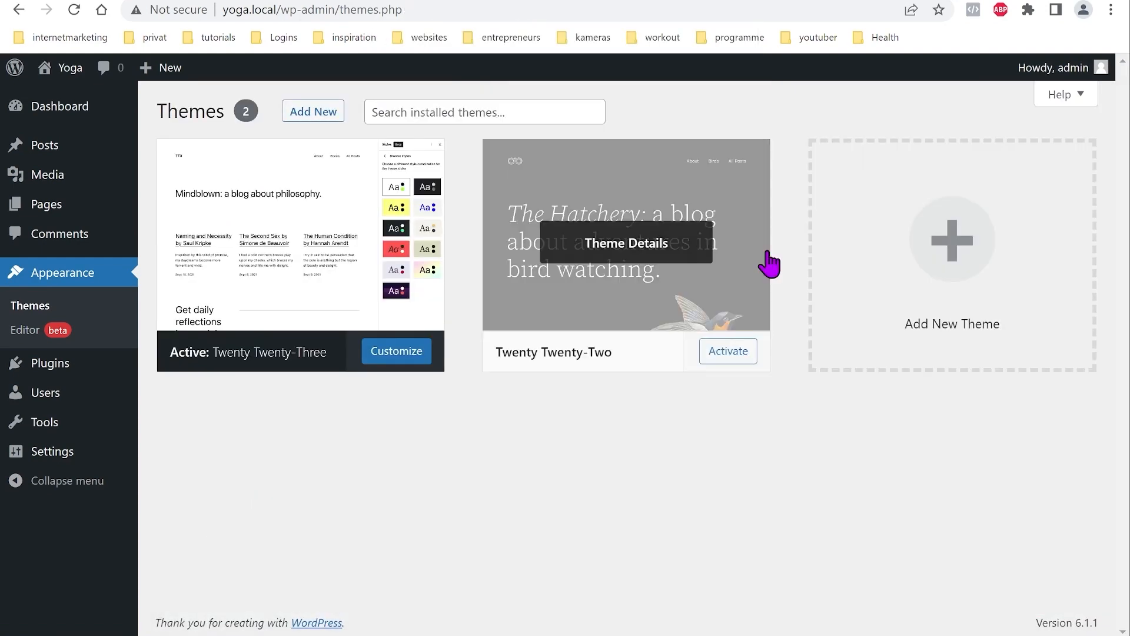
{"action": "left_click", "coordinate": [669, 259]}
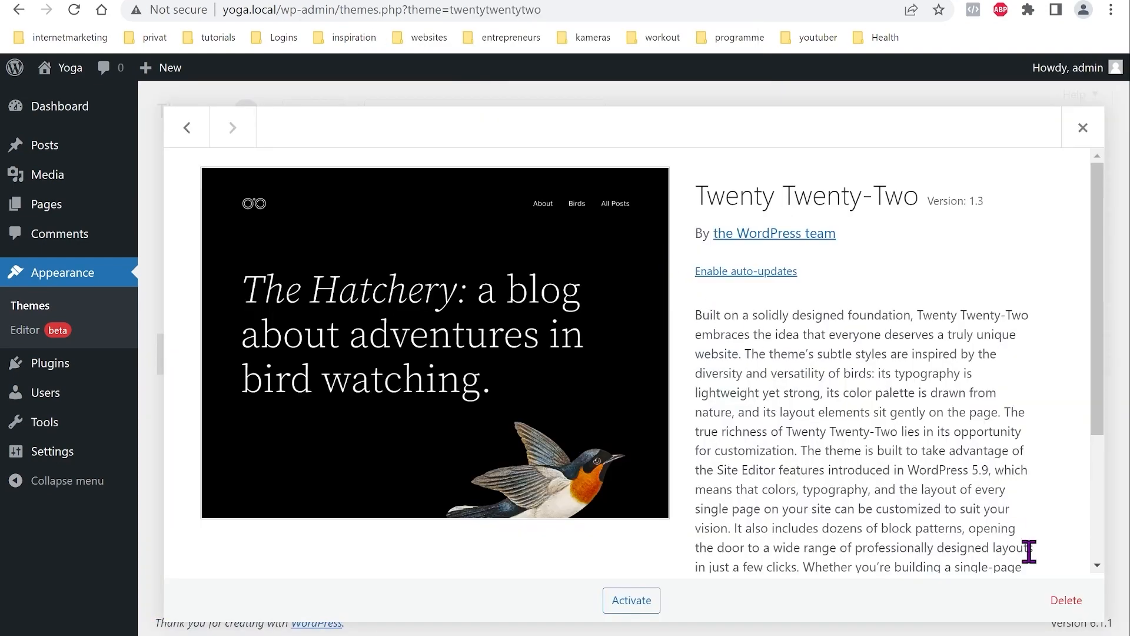
{"action": "left_click", "coordinate": [1065, 600]}
{"action": "left_click", "coordinate": [651, 136]}
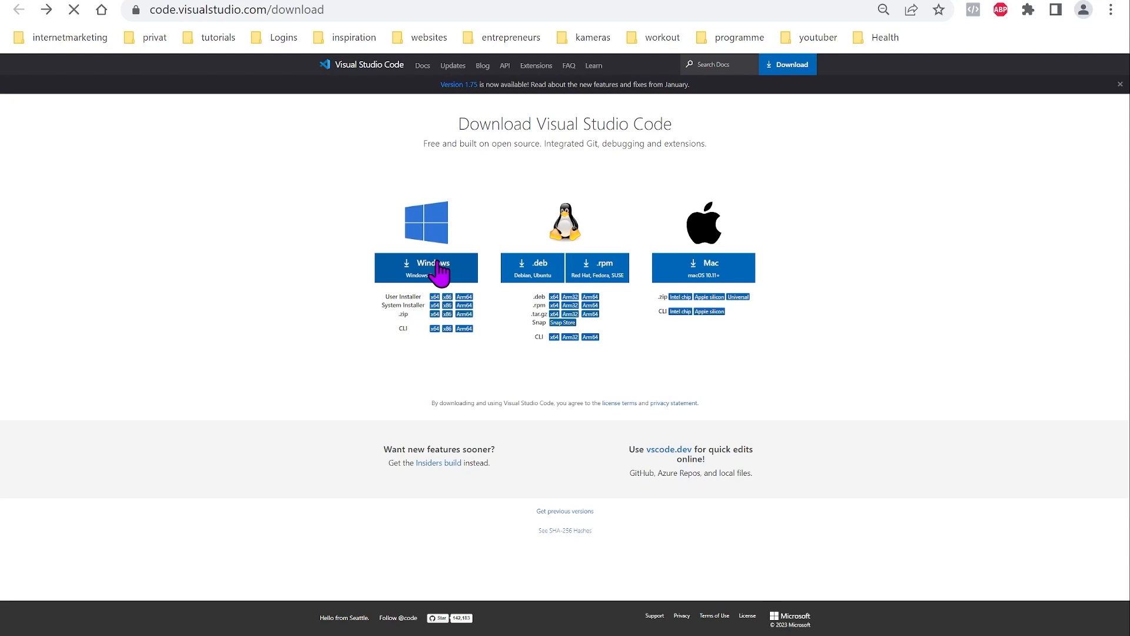
Step: Download the Windows build of VS Code and save VSCodeUserSetup-x64-1.75.0.exe to Downloads
{"action": "left_click", "coordinate": [441, 271]}
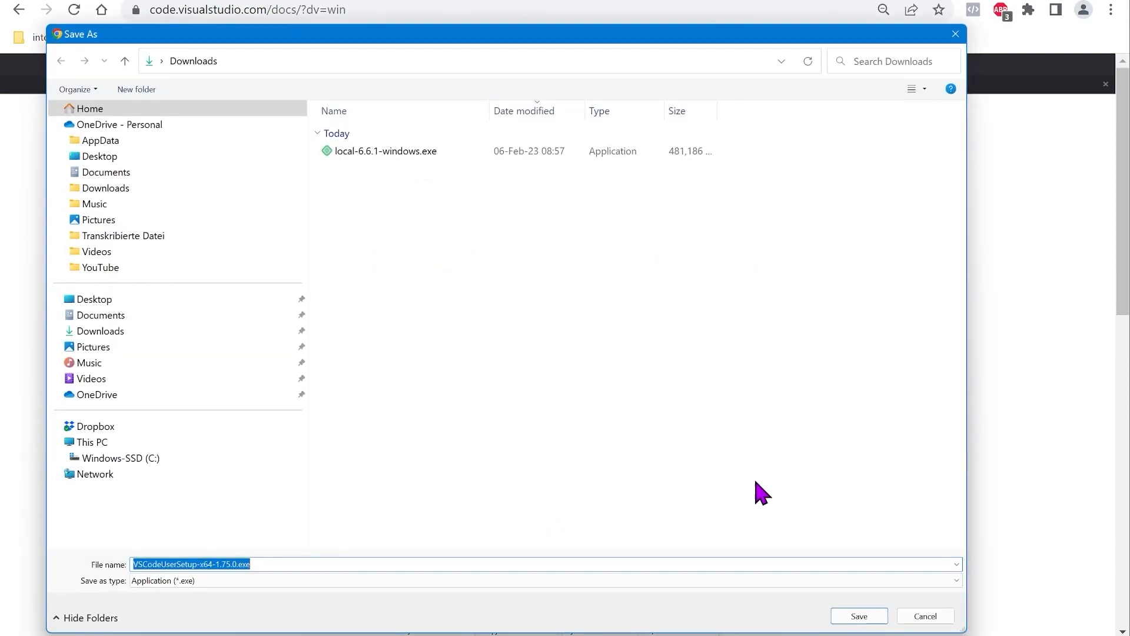
{"action": "left_click", "coordinate": [863, 619]}
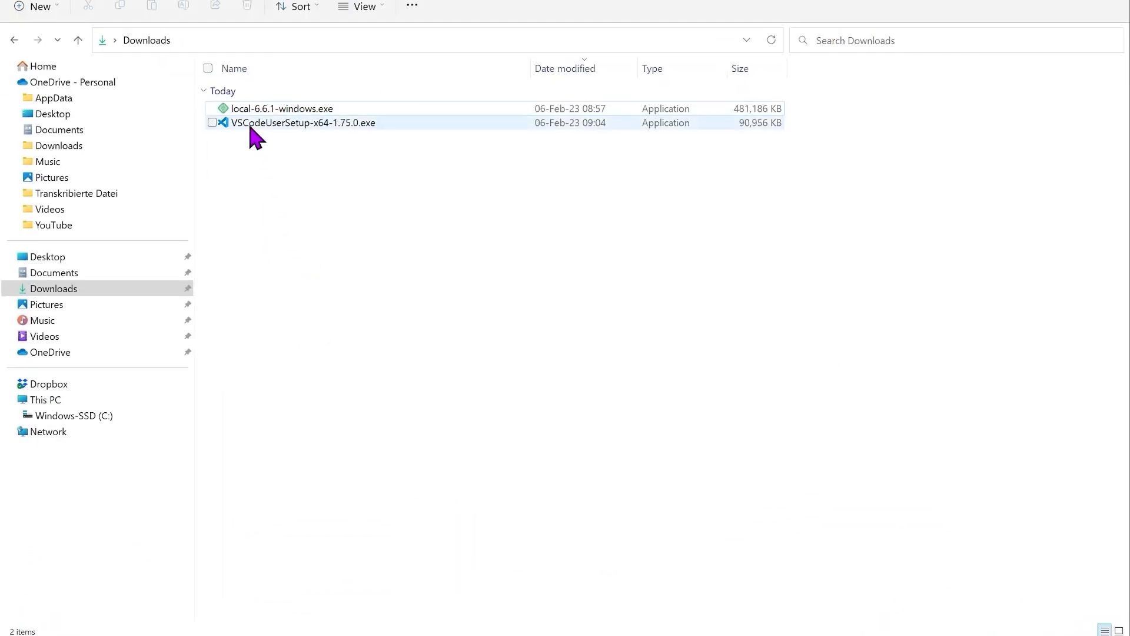
Step: Run VSCodeUserSetup-x64-1.75.0.exe from the Downloads folder
{"action": "double_click", "coordinate": [252, 124]}
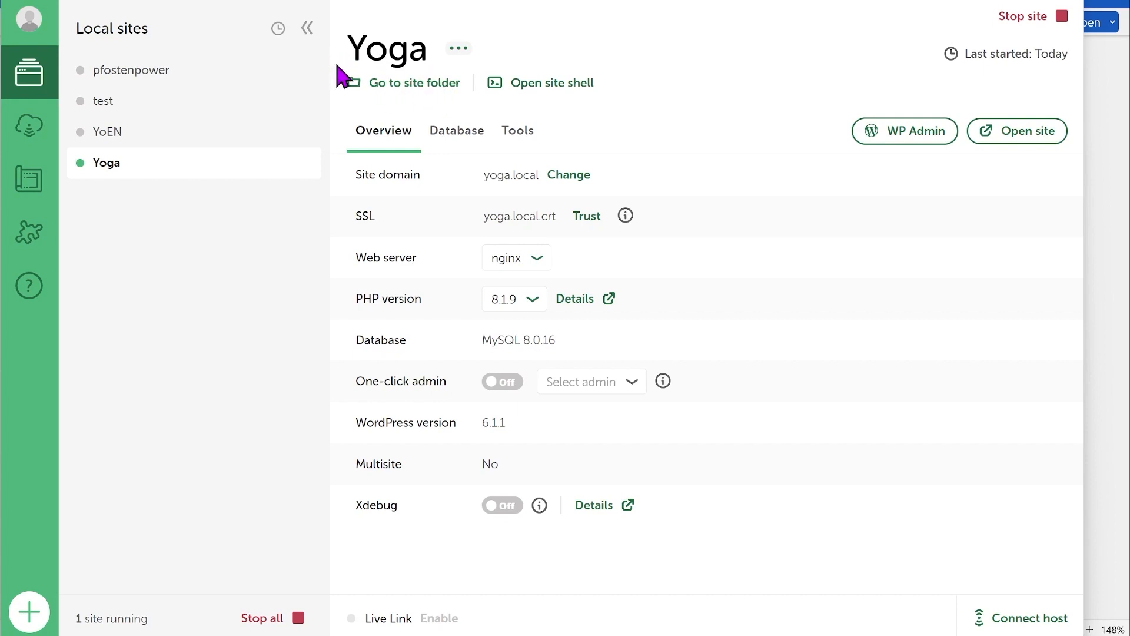
Step: Open the Yoga site's files and browse to app/public/wp-content/themes
{"action": "left_click", "coordinate": [415, 89]}
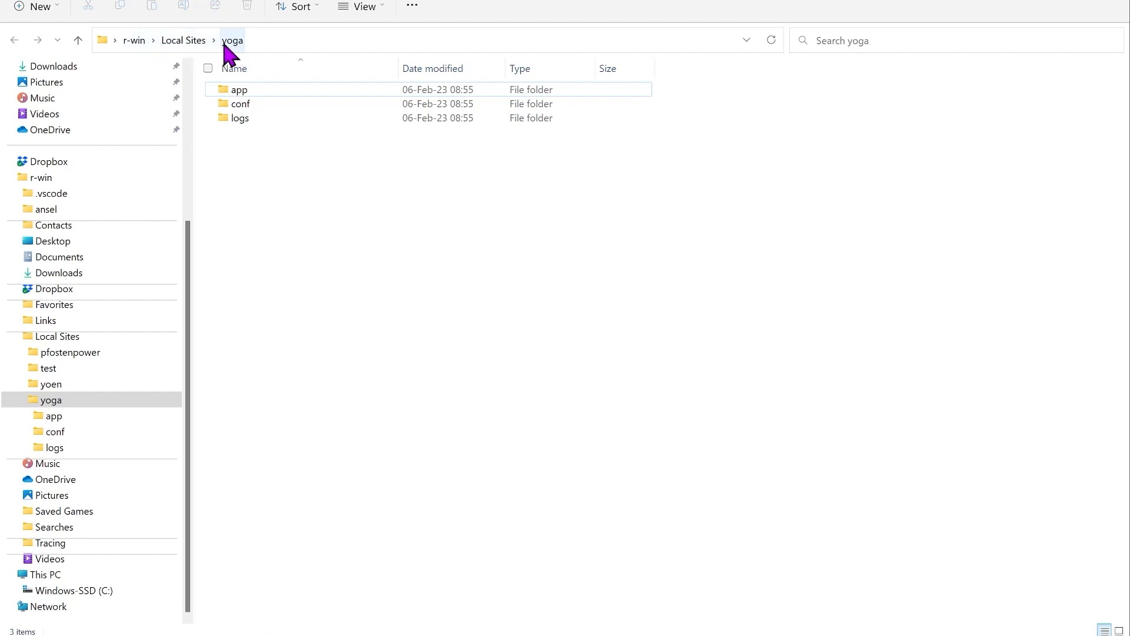
{"action": "double_click", "coordinate": [237, 94]}
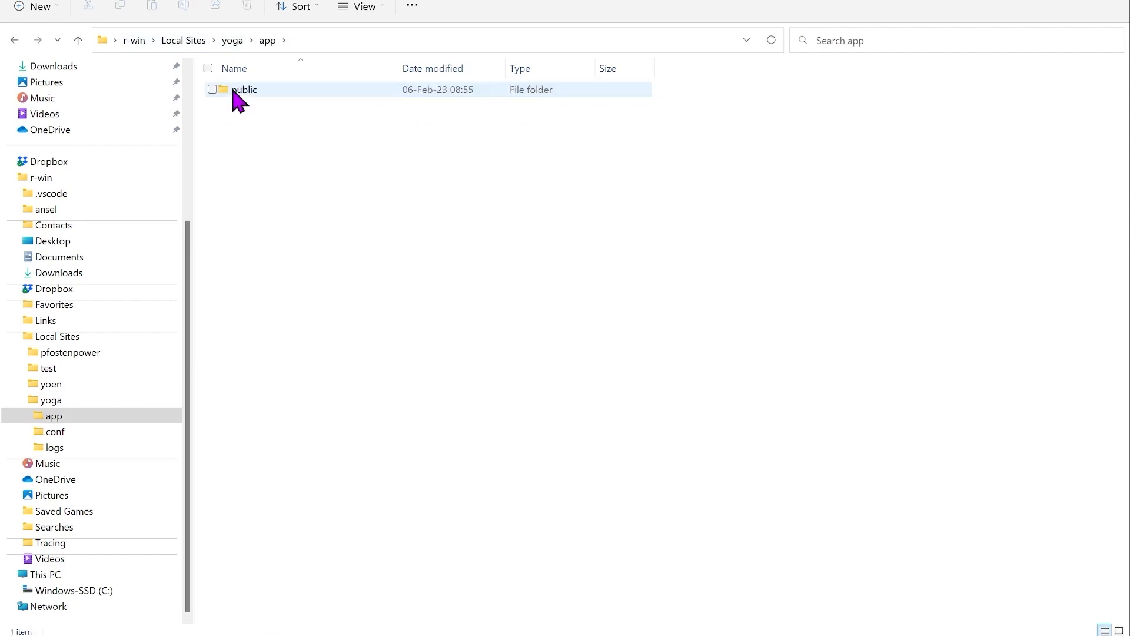
{"action": "double_click", "coordinate": [236, 95]}
{"action": "left_click", "coordinate": [257, 104]}
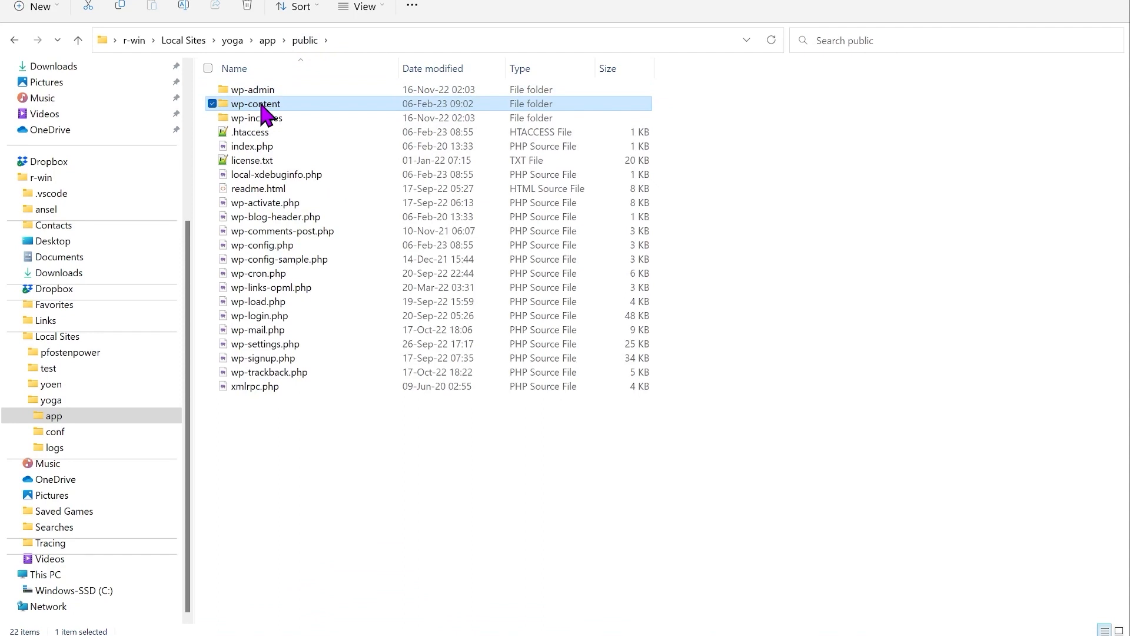
{"action": "double_click", "coordinate": [261, 105]}
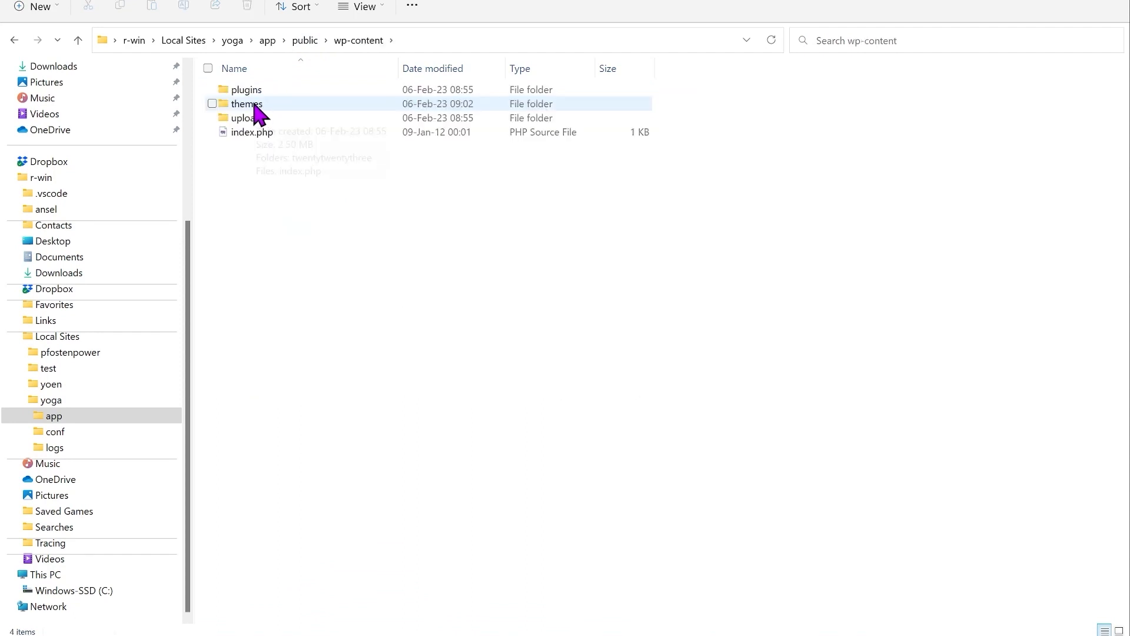
{"action": "double_click", "coordinate": [254, 105]}
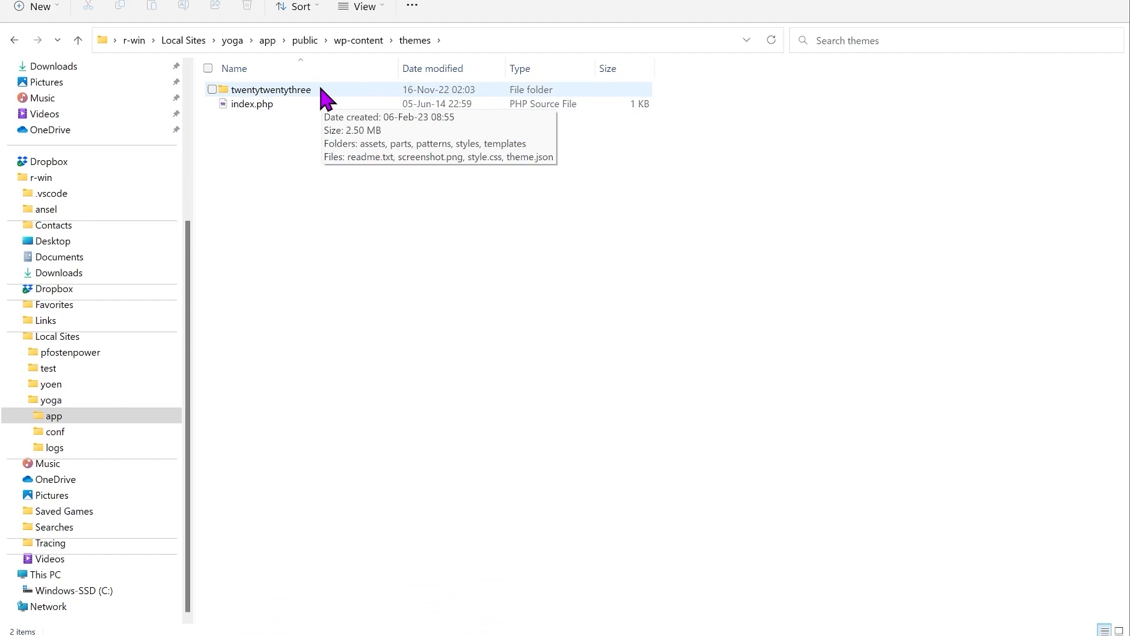
Step: Create a new folder named yogatheme inside themes
{"action": "left_click", "coordinate": [38, 7]}
{"action": "left_click", "coordinate": [53, 38]}
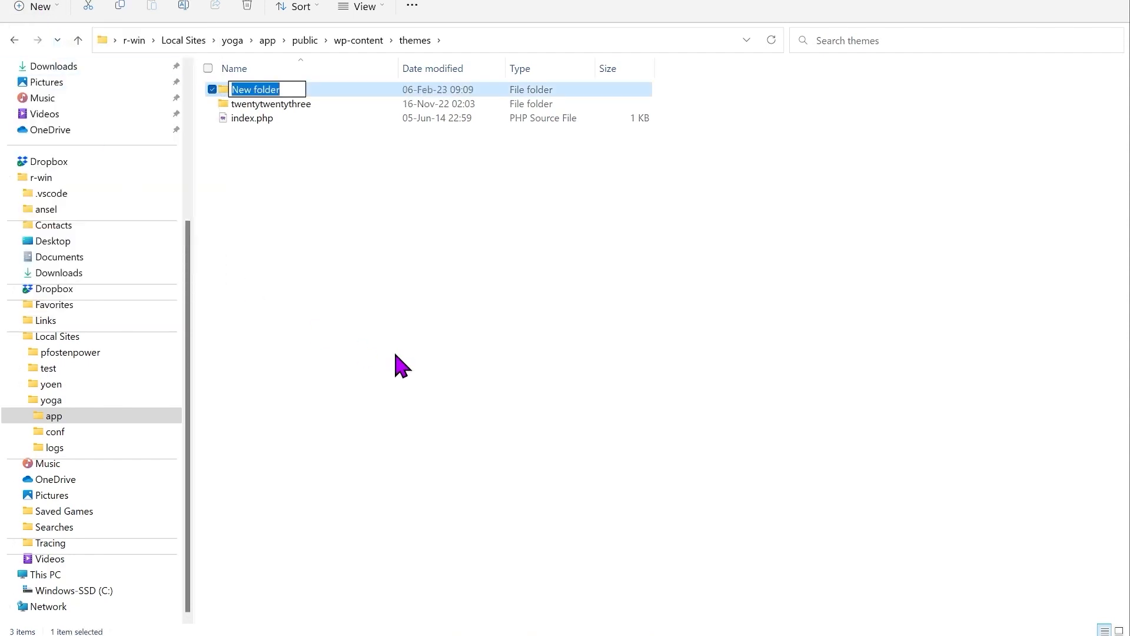
{"action": "type", "text": "yogatheme"}
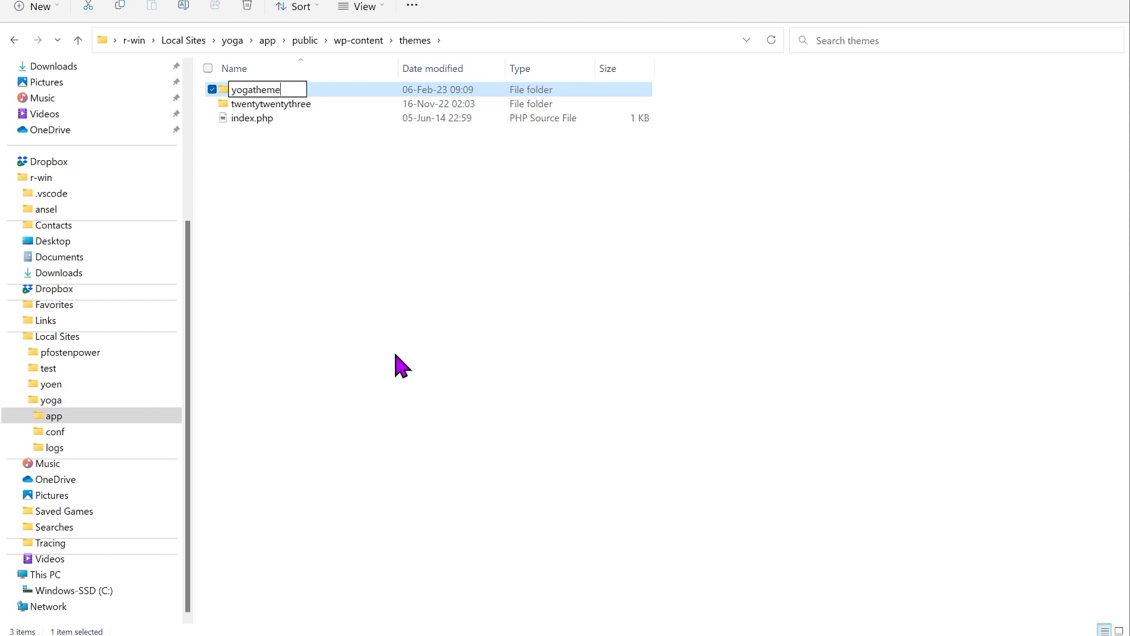
{"action": "key", "text": "Return"}
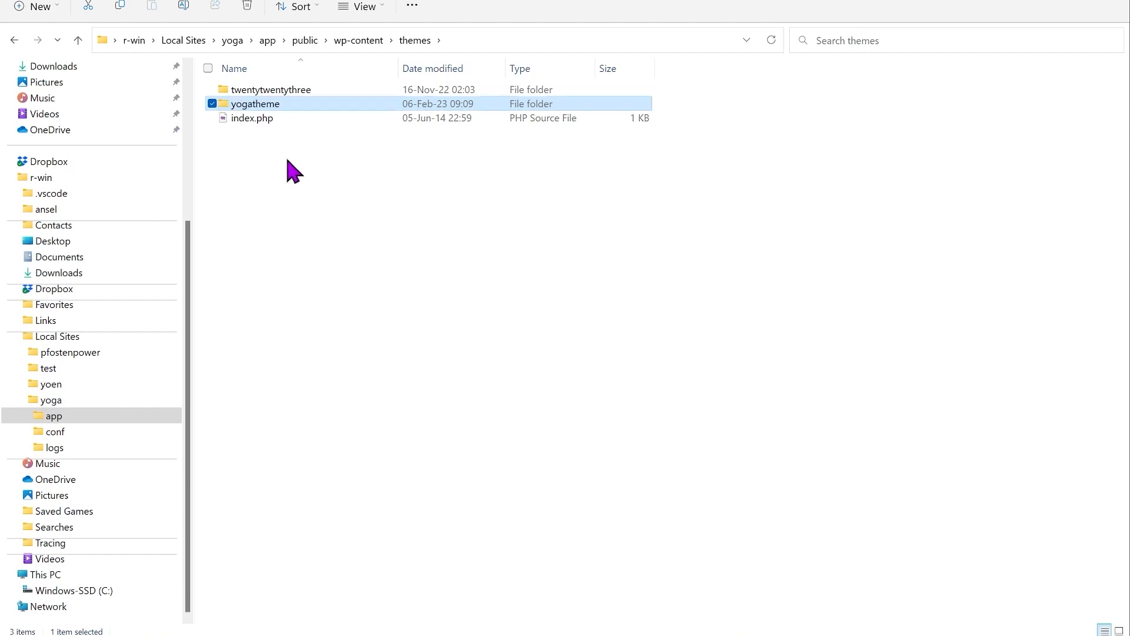
Step: Open the yogatheme folder with Code from the folder's extended context menu
{"action": "right_click", "coordinate": [244, 118]}
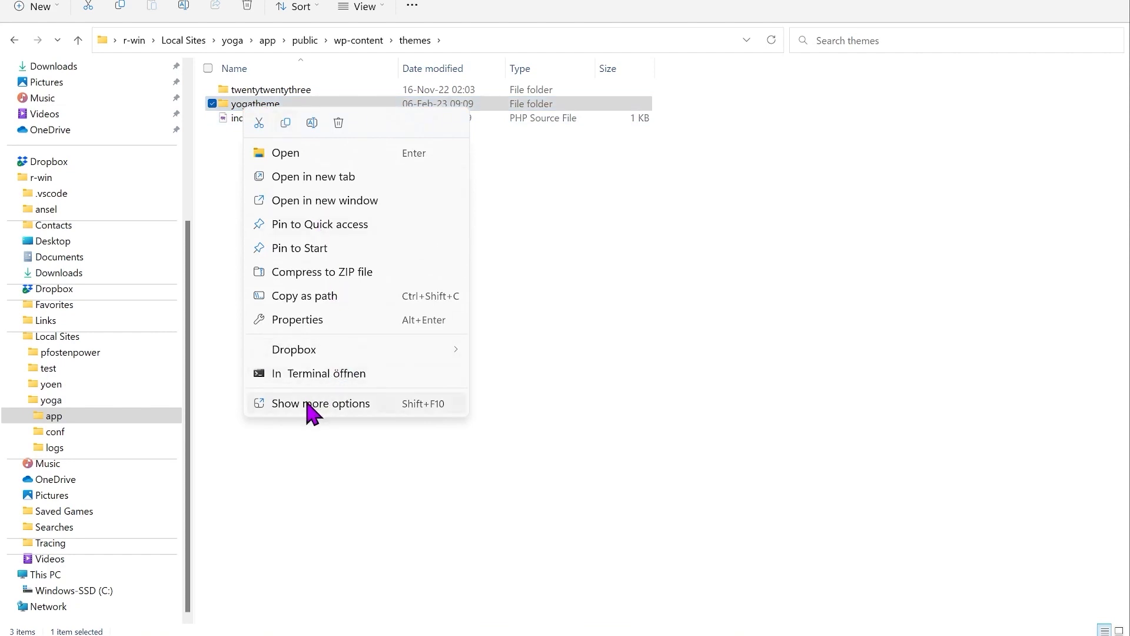
{"action": "left_click", "coordinate": [329, 402]}
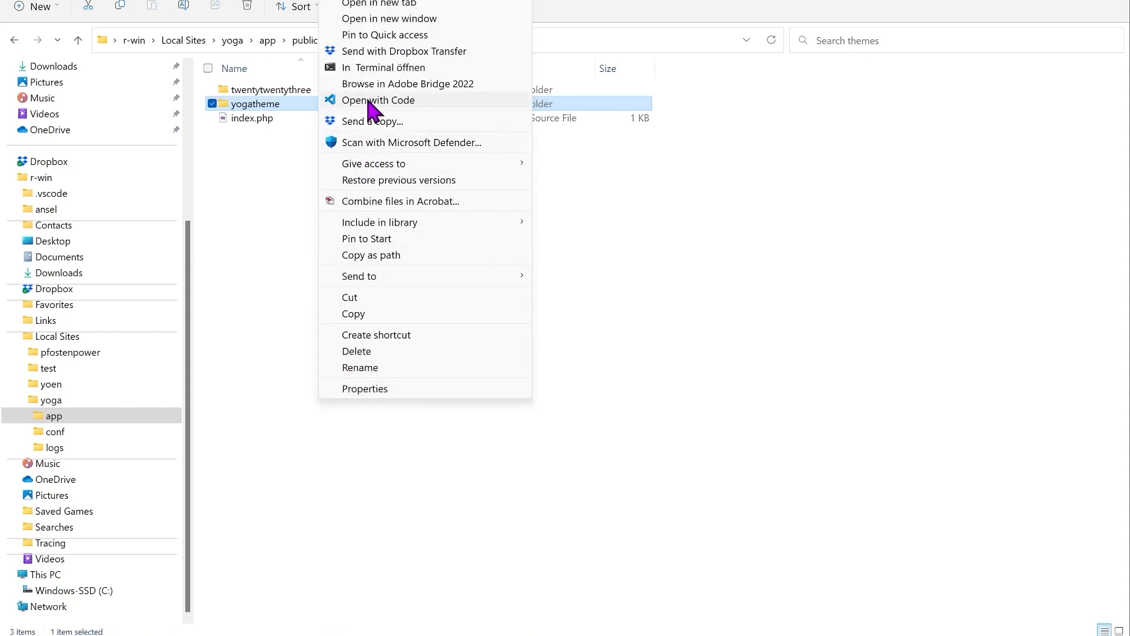
{"action": "left_click", "coordinate": [370, 103]}
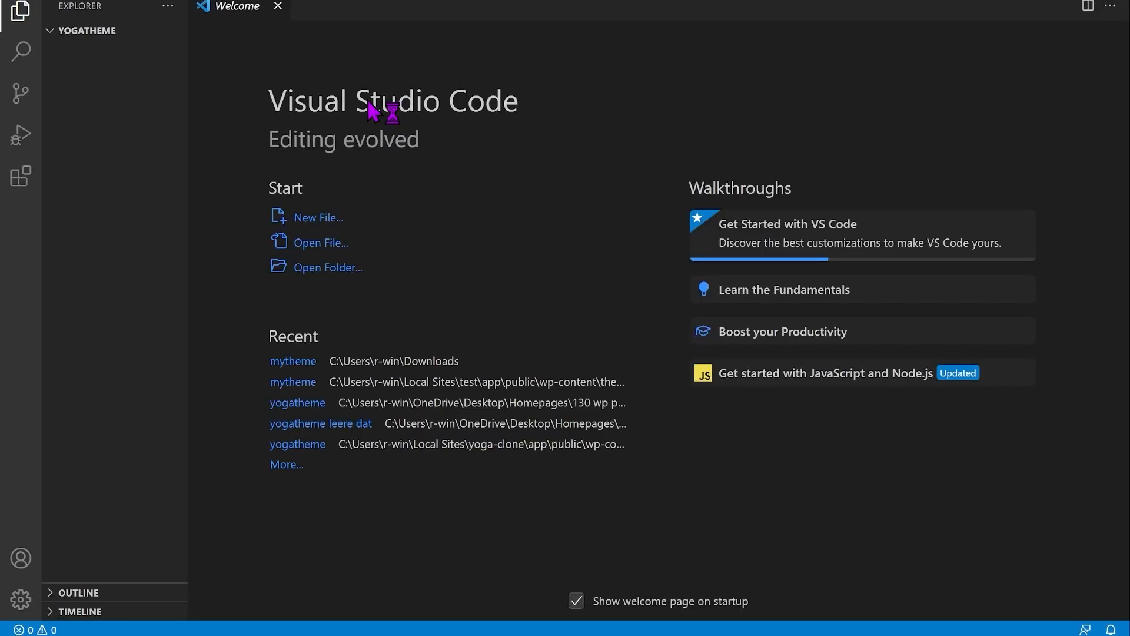
Step: Close the Welcome tab and add a new file named style.css under YOGATHEME
{"action": "left_click", "coordinate": [278, 5]}
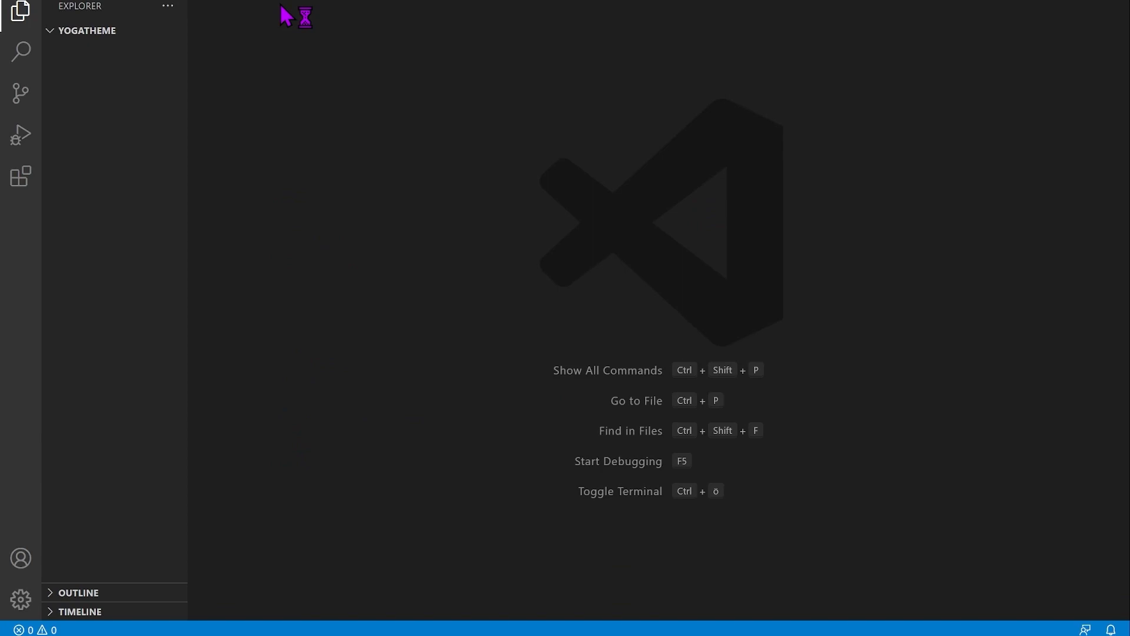
{"action": "mouse_move", "coordinate": [112, 28]}
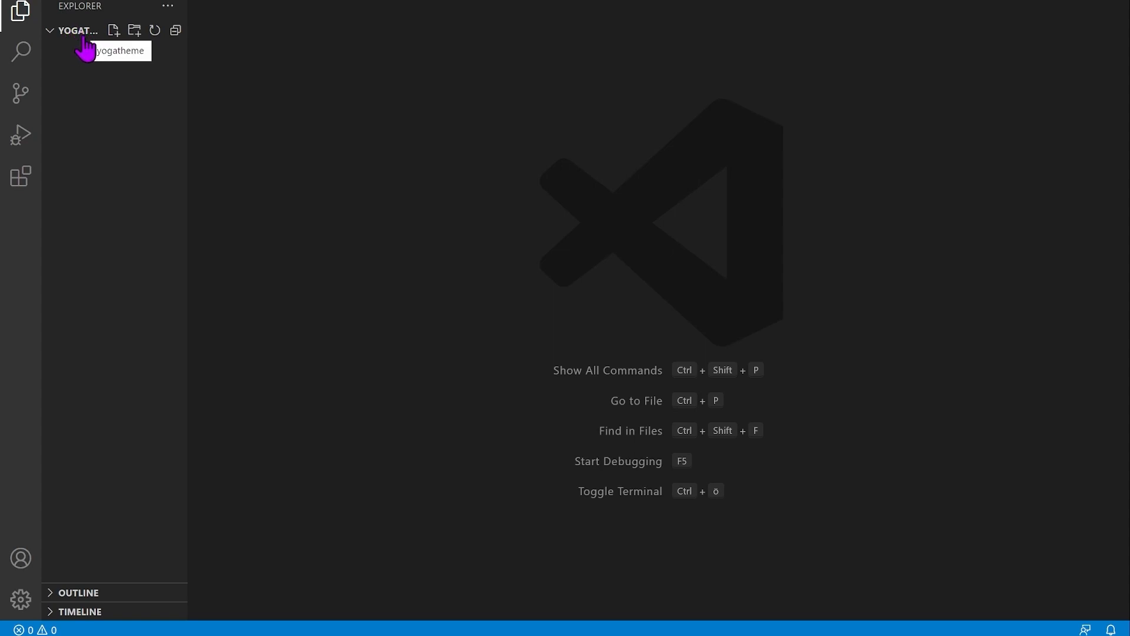
{"action": "left_click", "coordinate": [113, 30]}
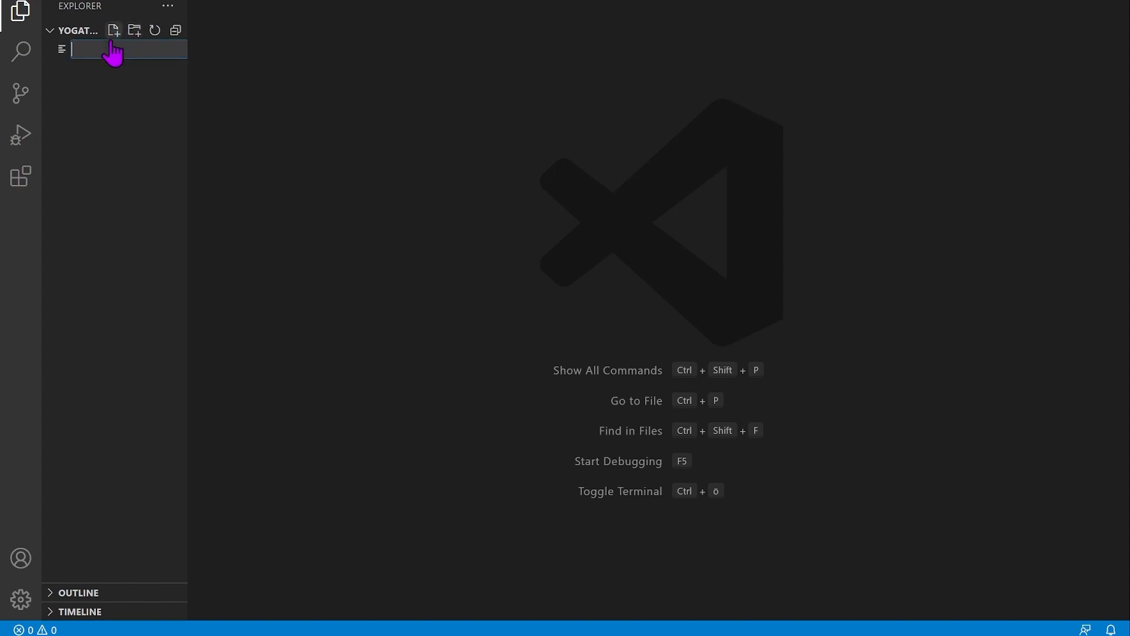
{"action": "type", "text": "style."}
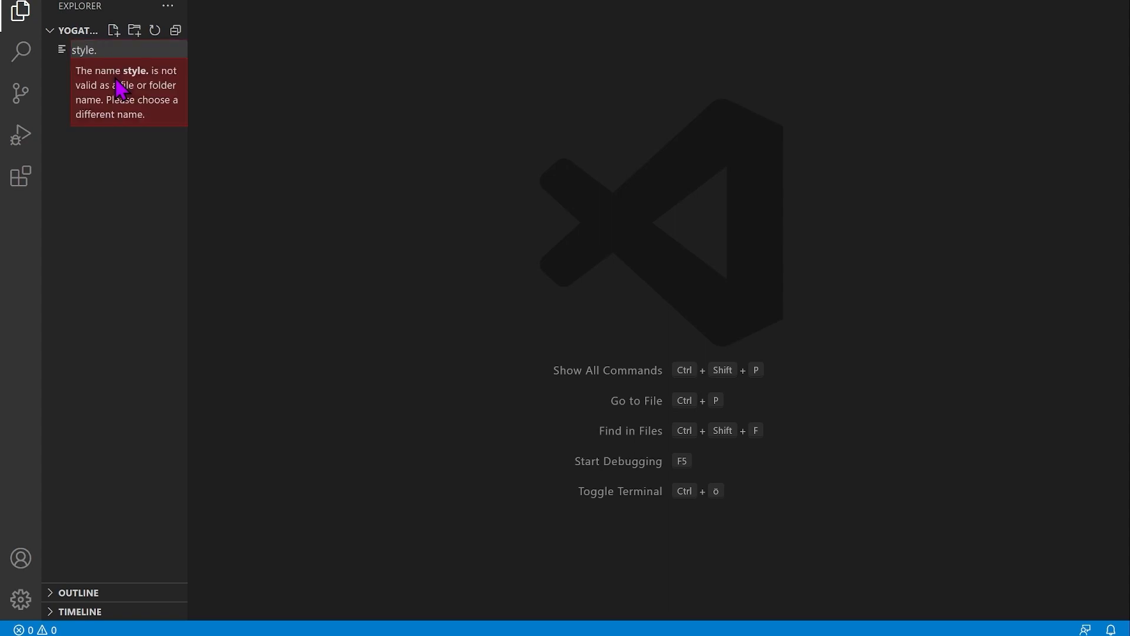
{"action": "type", "text": "css"}
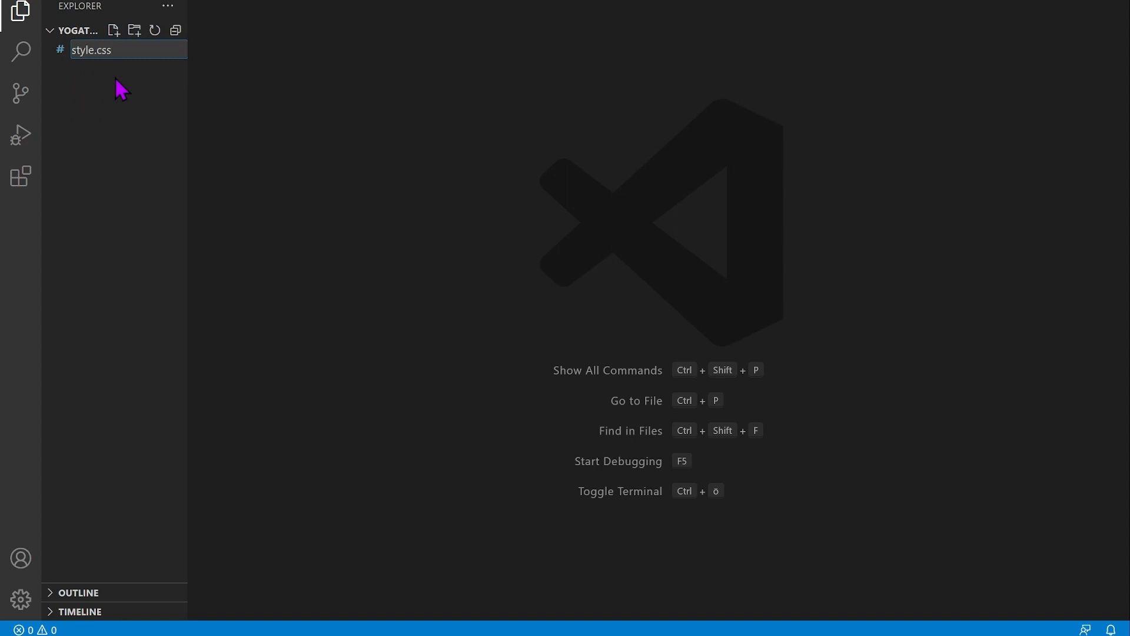
{"action": "key", "text": "Return"}
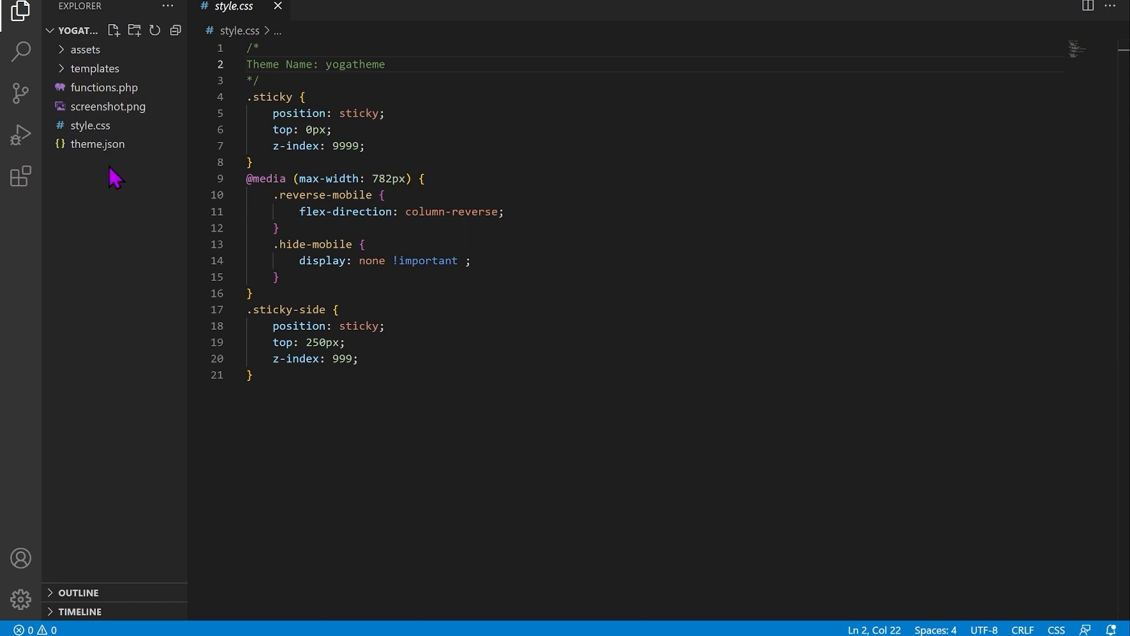
Step: Select style.css in the yogatheme Explorer tree
{"action": "left_click", "coordinate": [105, 126]}
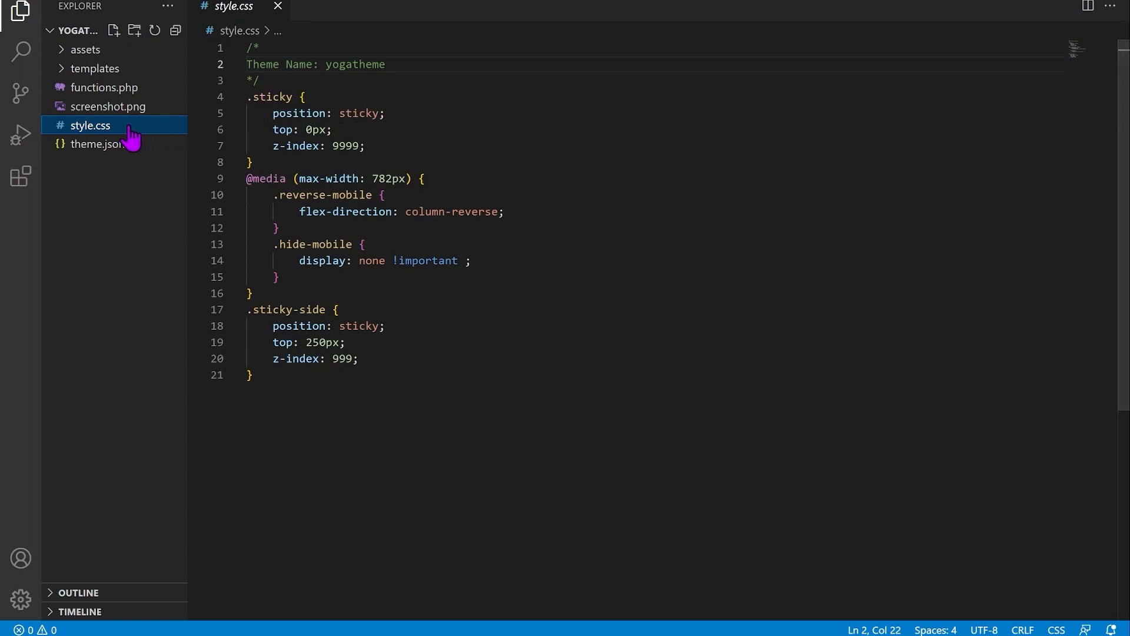
{"action": "left_click", "coordinate": [108, 89]}
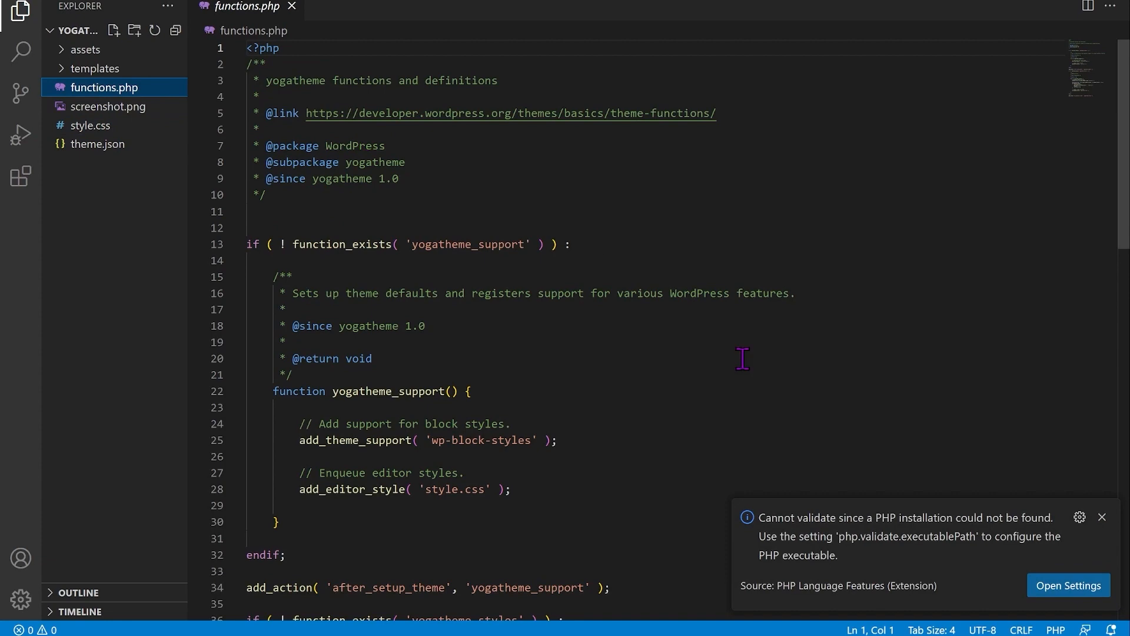
{"action": "left_click", "coordinate": [1103, 515]}
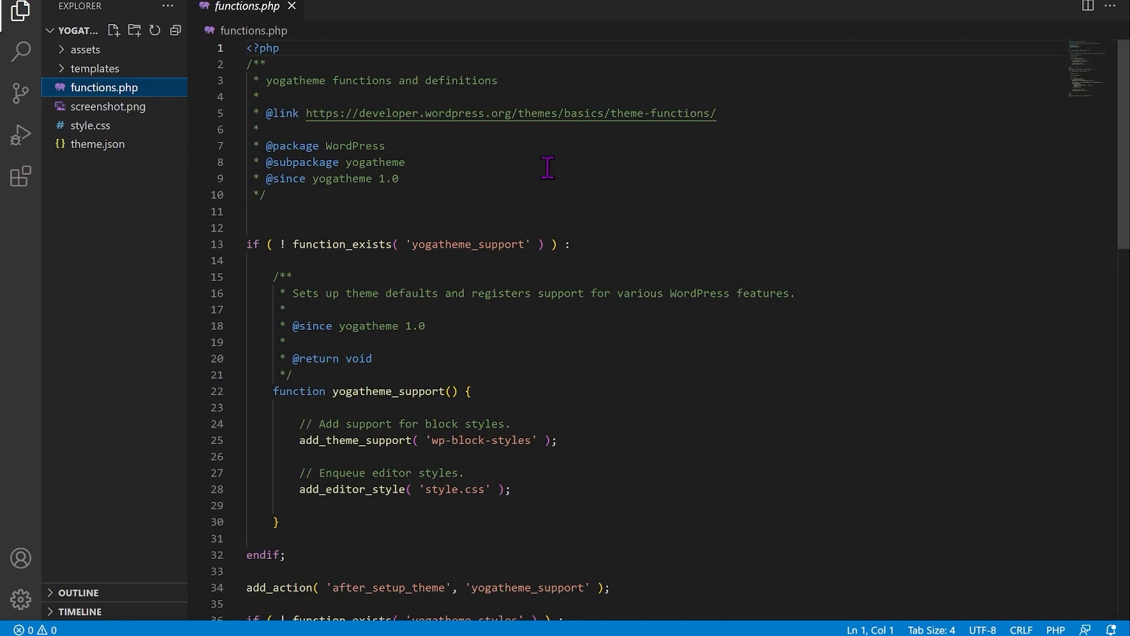
{"action": "scroll", "coordinate": [475, 239], "scroll_direction": "down", "scroll_amount": 6}
{"action": "scroll", "coordinate": [480, 244], "scroll_direction": "down", "scroll_amount": 9}
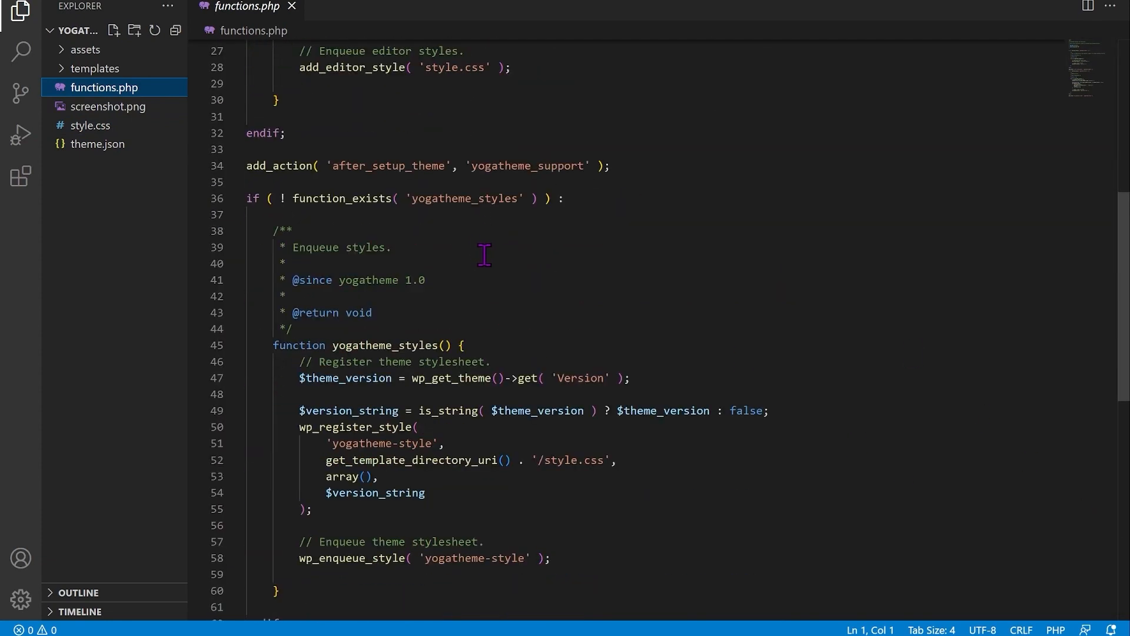
{"action": "scroll", "coordinate": [489, 273], "scroll_direction": "up", "scroll_amount": 11}
{"action": "scroll", "coordinate": [493, 282], "scroll_direction": "up", "scroll_amount": 5}
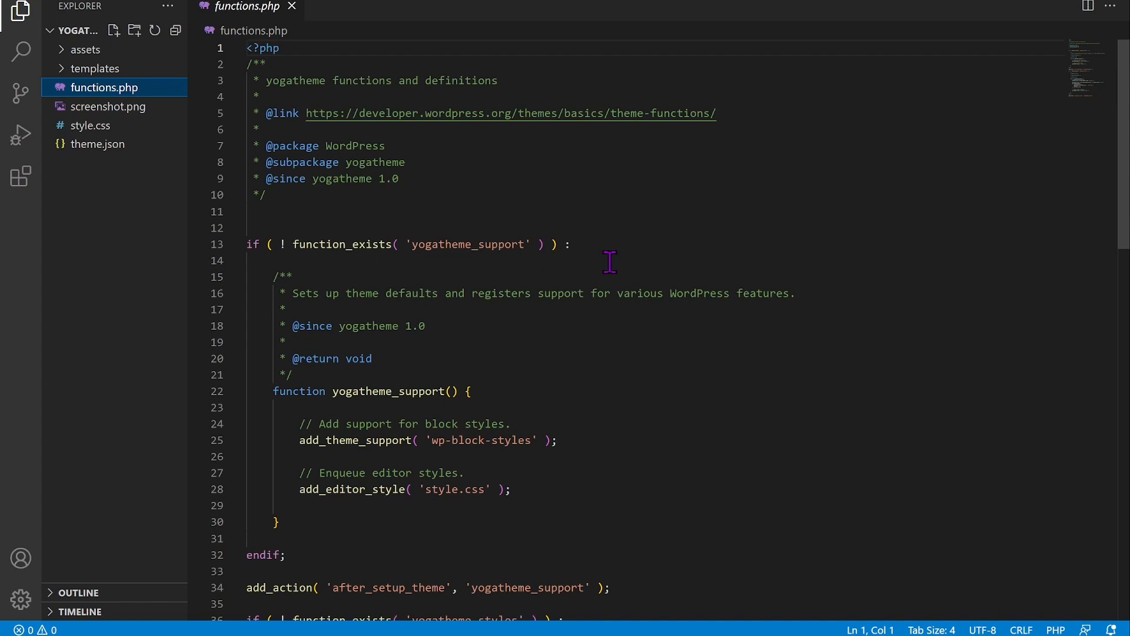
{"action": "left_click", "coordinate": [442, 245]}
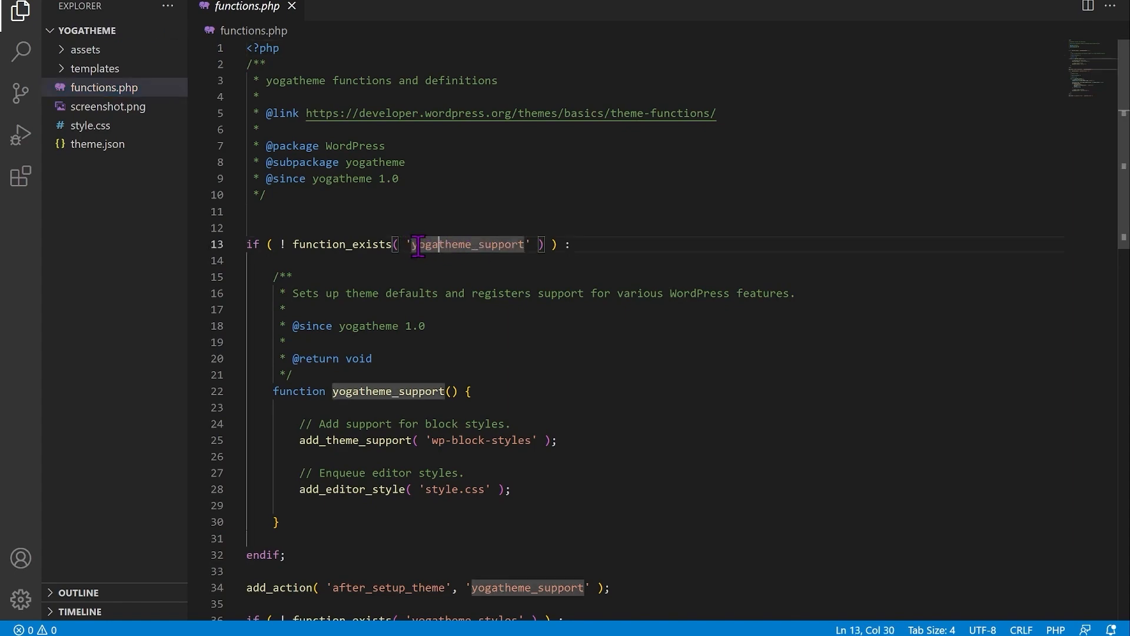
{"action": "scroll", "coordinate": [482, 431], "scroll_direction": "down", "scroll_amount": 4}
{"action": "scroll", "coordinate": [527, 528], "scroll_direction": "up", "scroll_amount": 4}
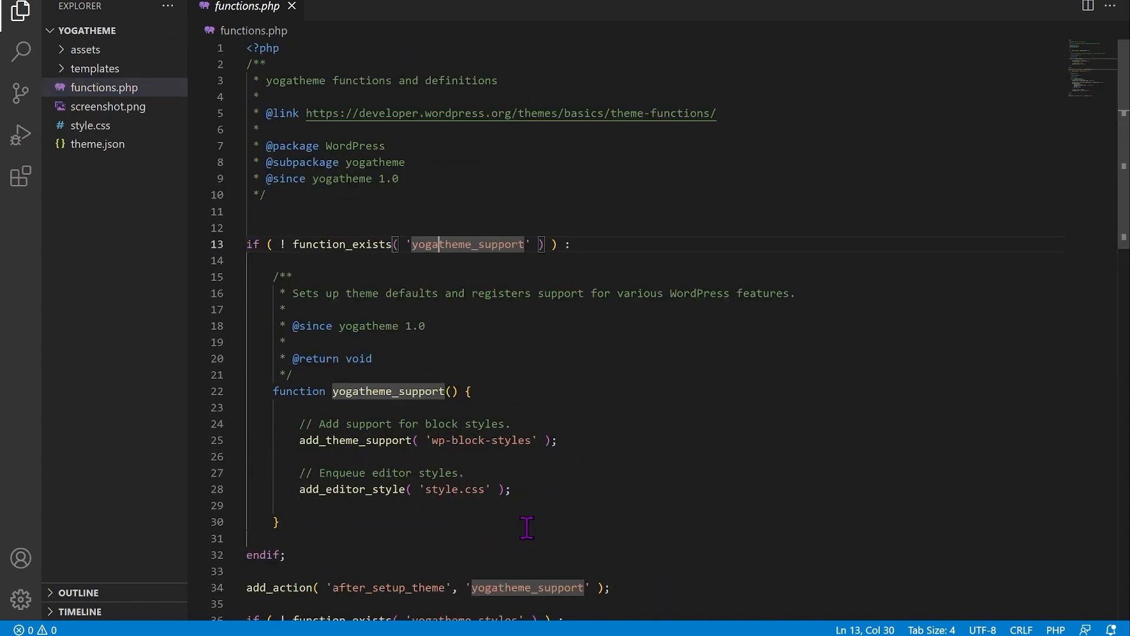
{"action": "left_click", "coordinate": [111, 127]}
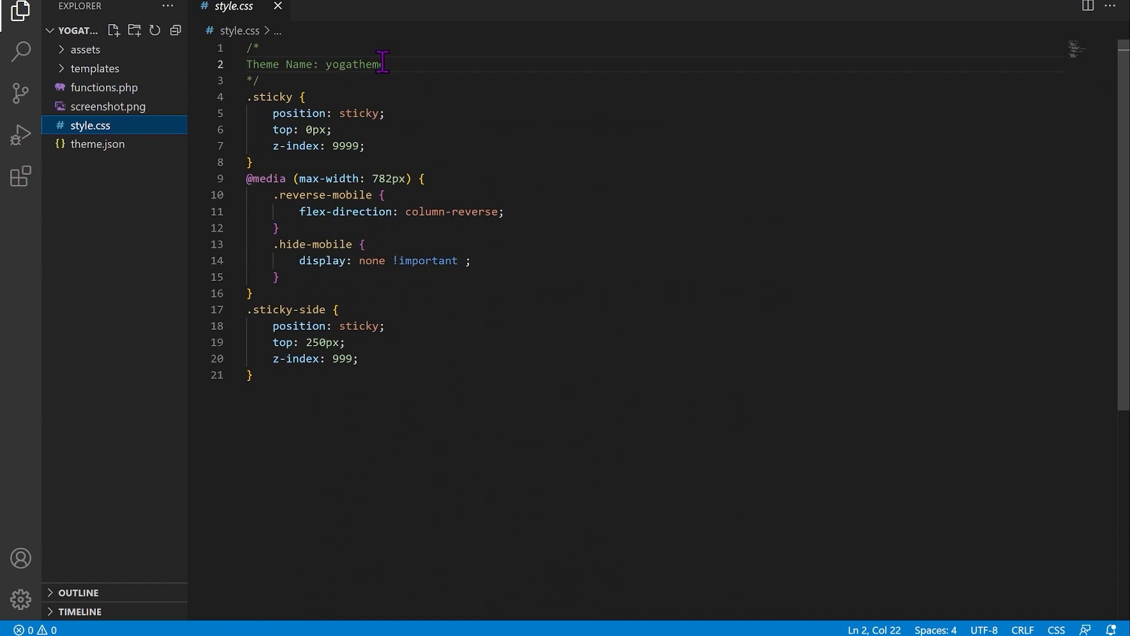
Step: Preview screenshot.png, open theme.json and expand the templates folder to list its HTML templates
{"action": "left_click", "coordinate": [130, 109]}
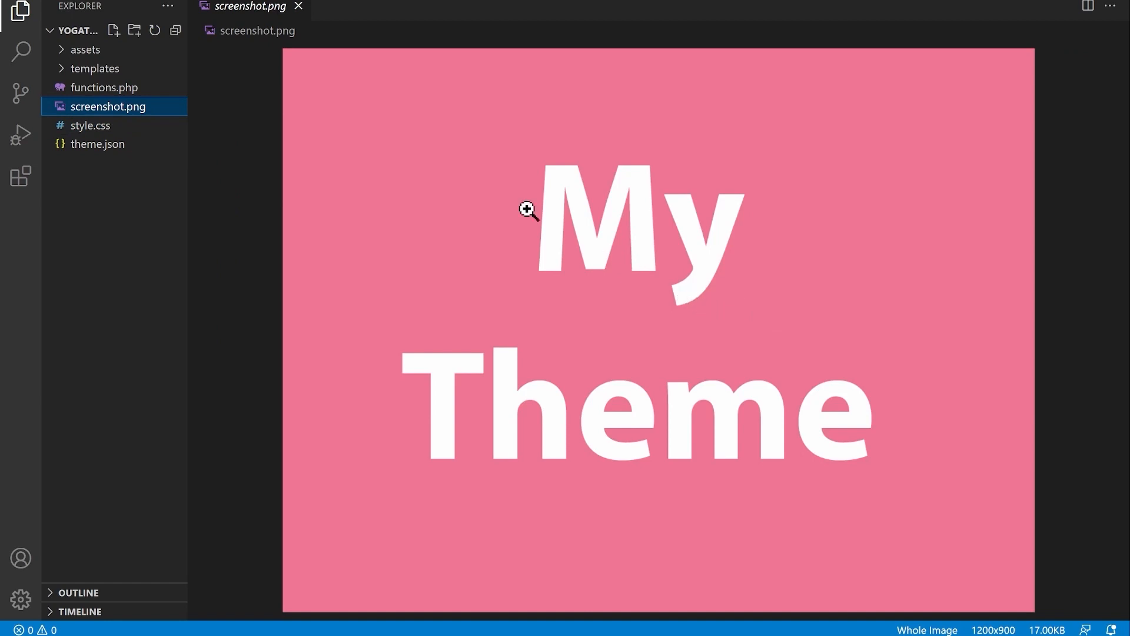
{"action": "left_click", "coordinate": [116, 152]}
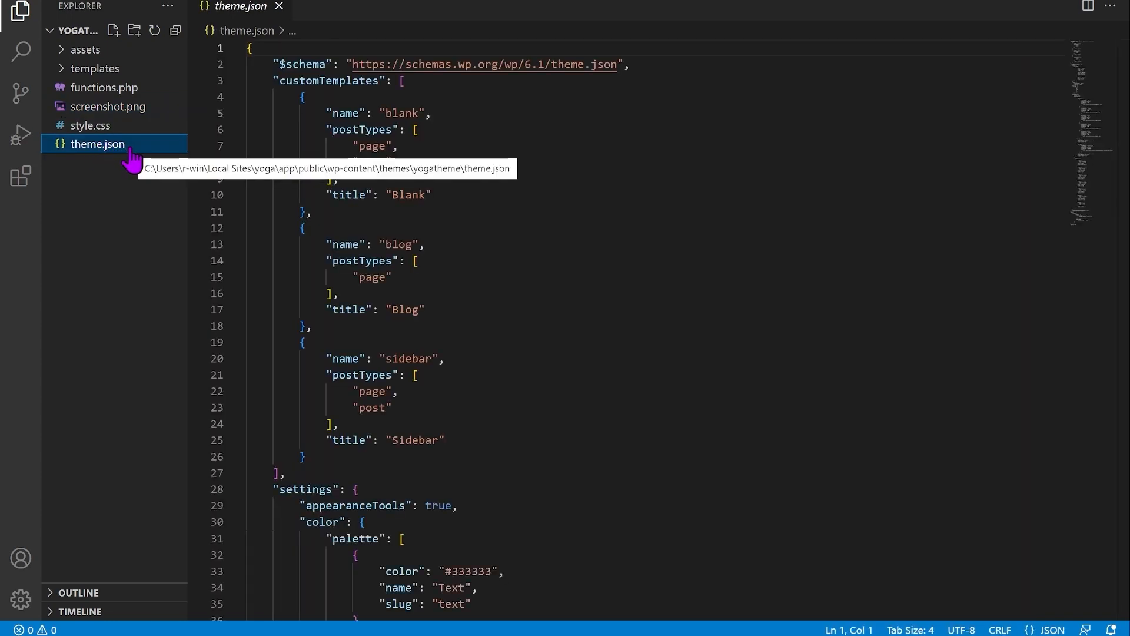
{"action": "left_click", "coordinate": [99, 77]}
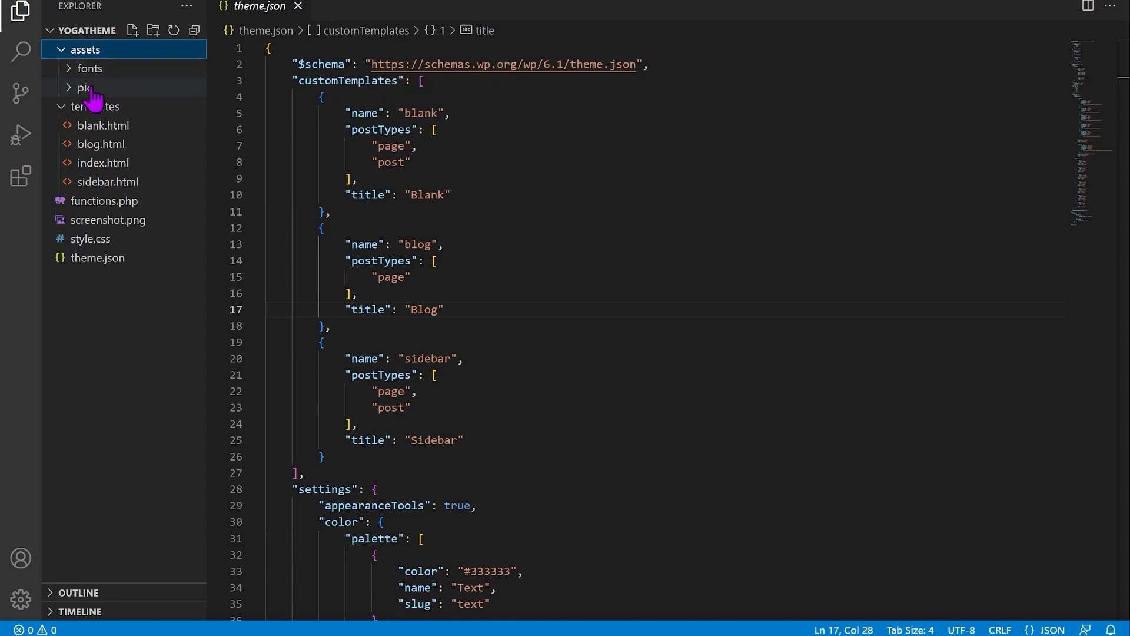
Step: Preview the offer-yoga.png, start.jpg and wer-yoga.jpg images in the assets pic folder
{"action": "left_click", "coordinate": [93, 93]}
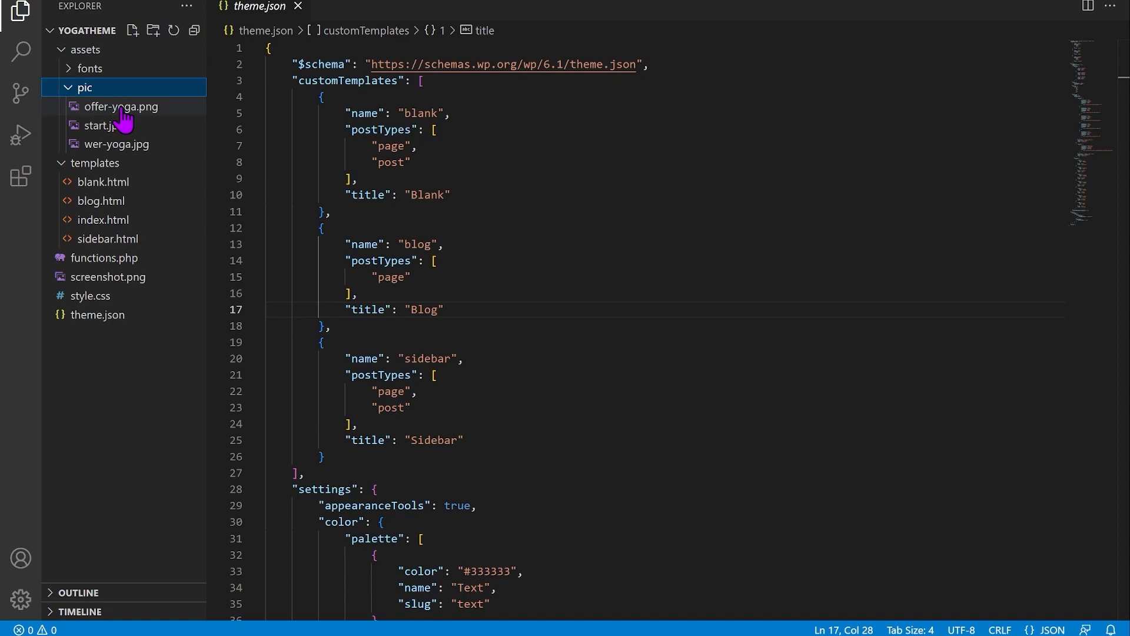
{"action": "left_click", "coordinate": [115, 106]}
{"action": "left_click", "coordinate": [118, 126]}
{"action": "left_click", "coordinate": [123, 145]}
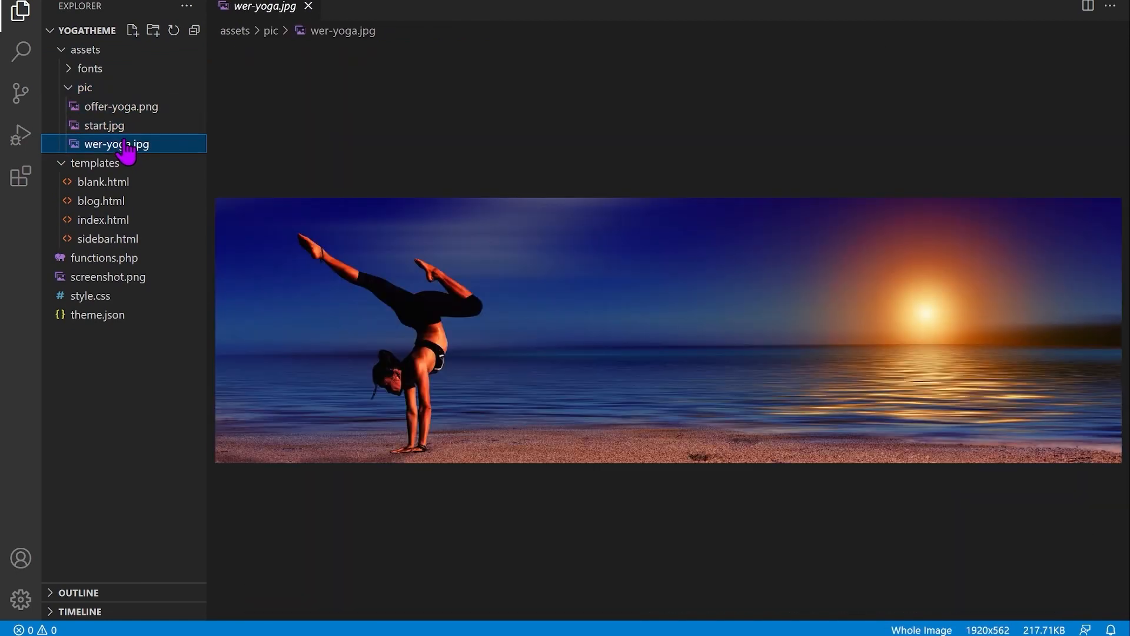
{"action": "left_click", "coordinate": [72, 87]}
Step: Browse the Lato and roboto-slab font files in a widened sidebar, then return to WordPress Pages
{"action": "left_click", "coordinate": [72, 70]}
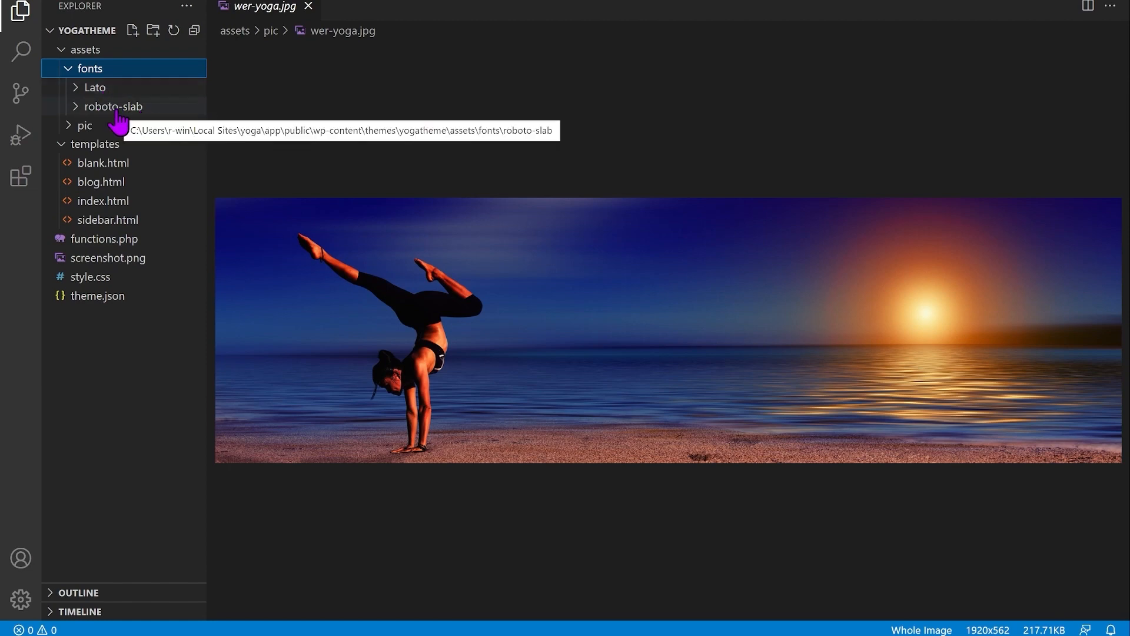
{"action": "left_click", "coordinate": [94, 88]}
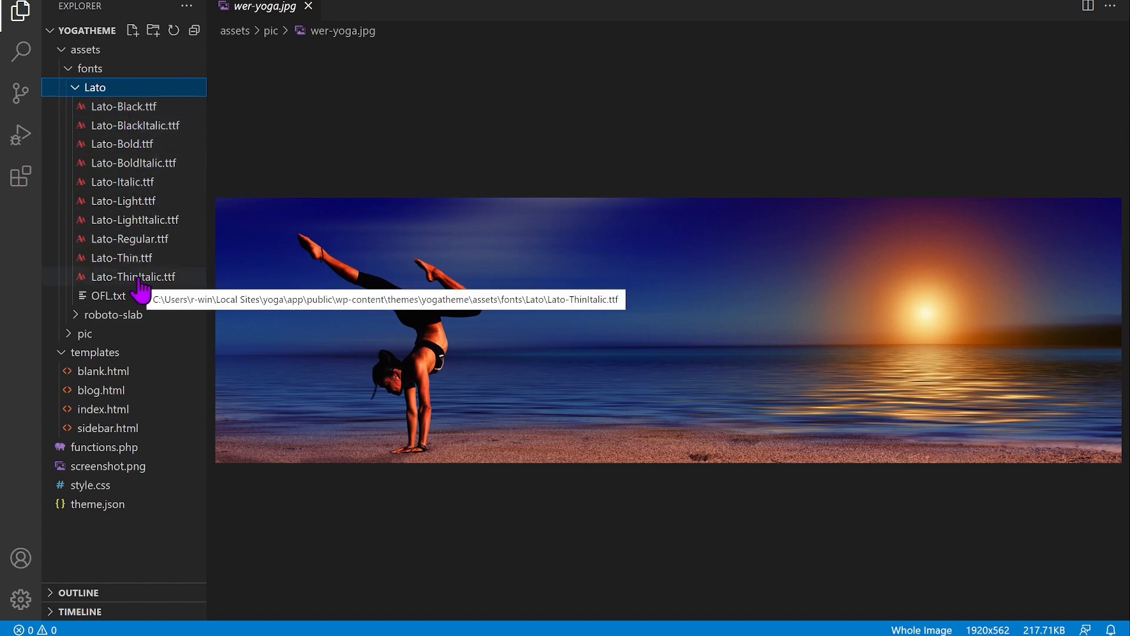
{"action": "left_click", "coordinate": [75, 90]}
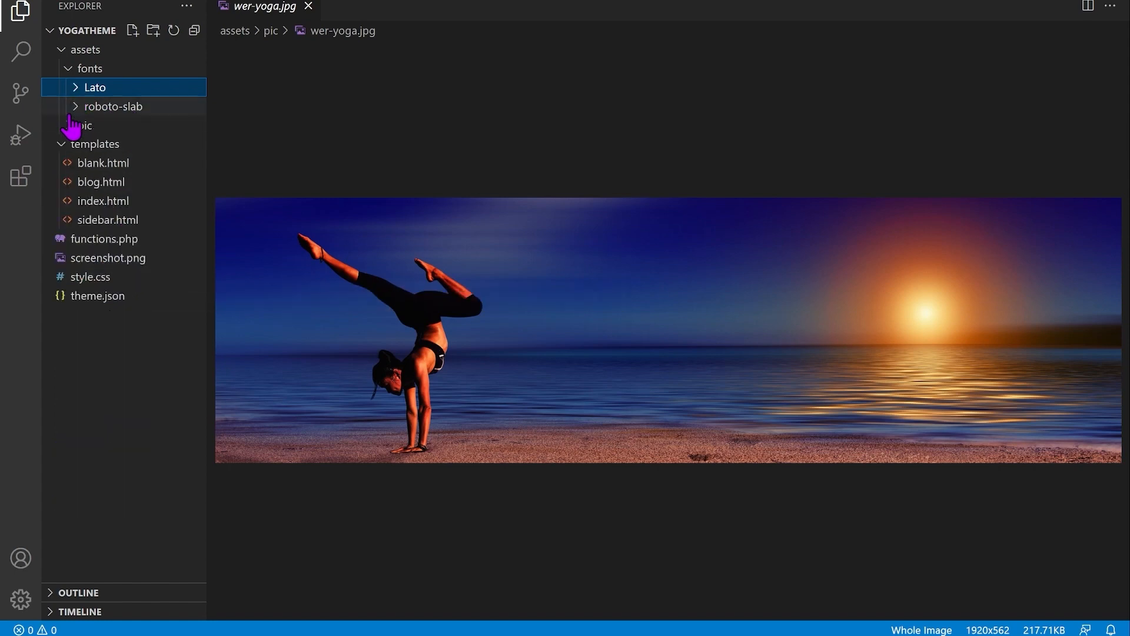
{"action": "left_click", "coordinate": [75, 108]}
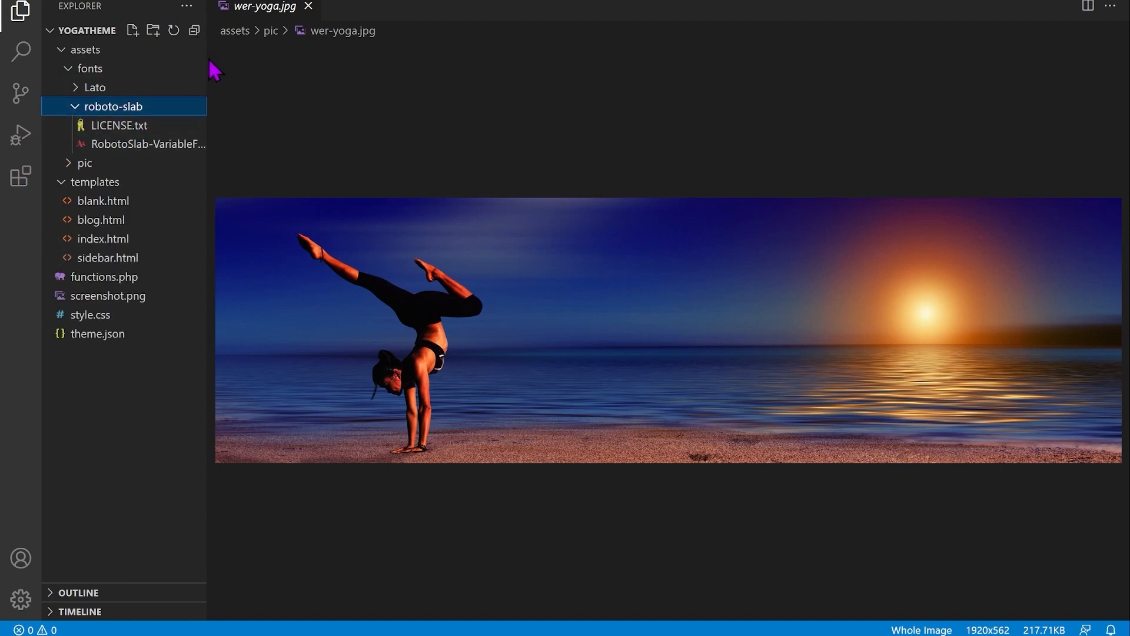
{"action": "left_click_drag", "start_coordinate": [207, 71], "coordinate": [302, 69]}
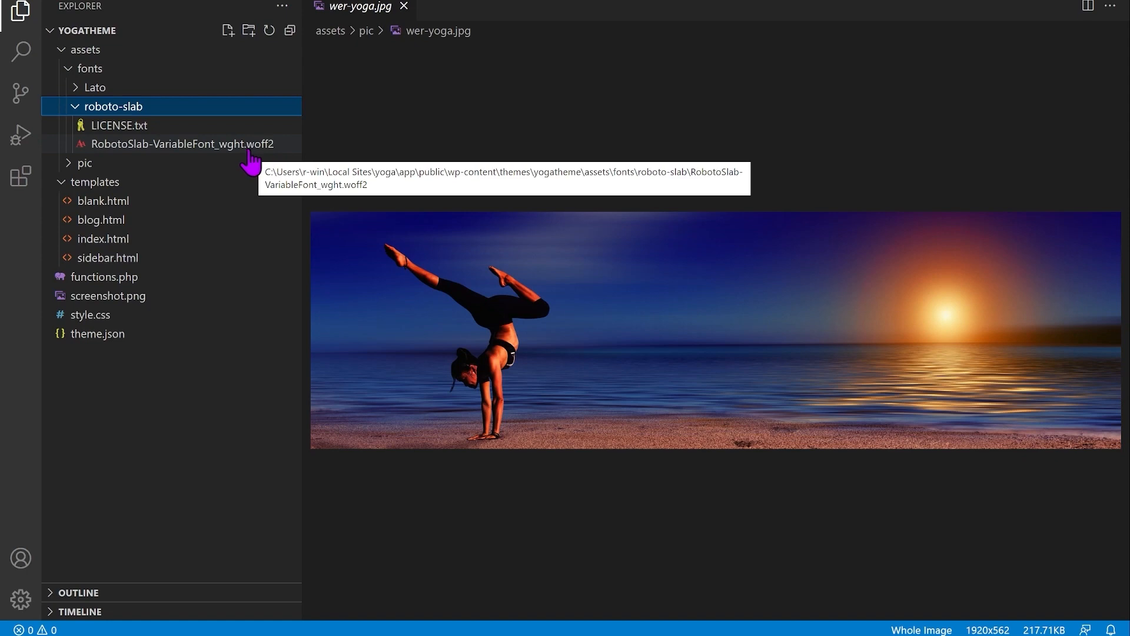
{"action": "left_click", "coordinate": [115, 88]}
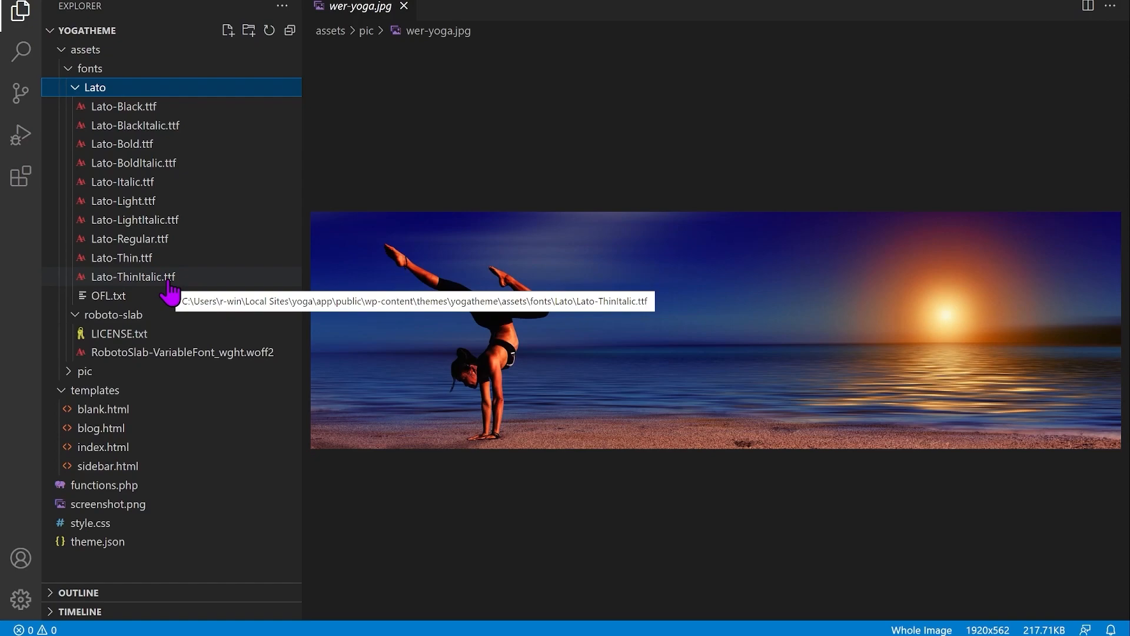
{"action": "left_click", "coordinate": [530, 635]}
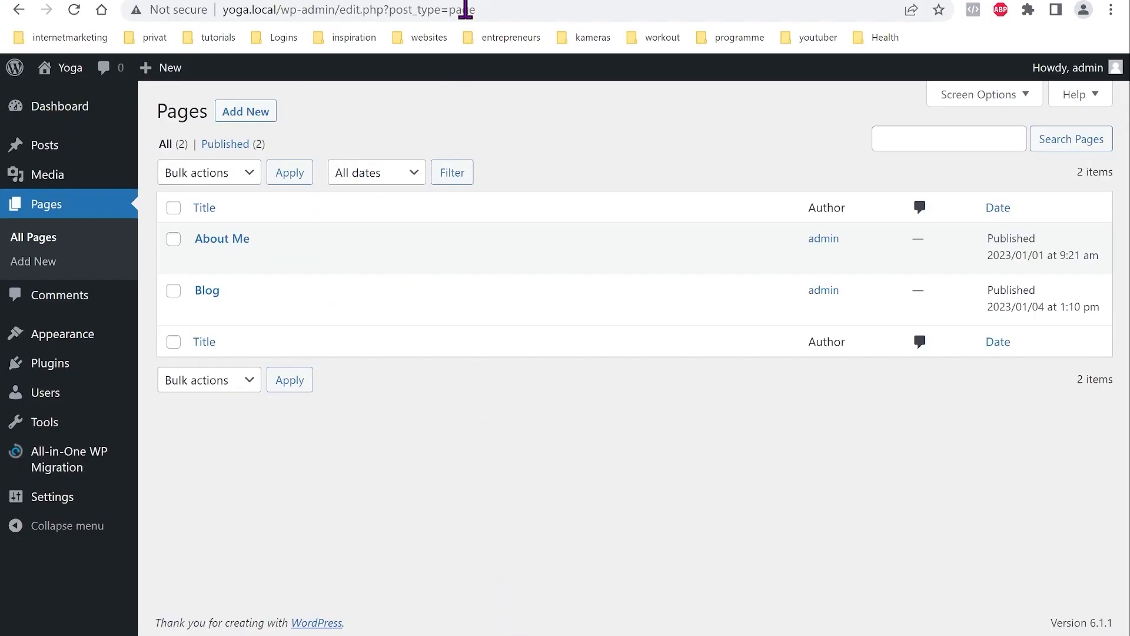
{"action": "left_click", "coordinate": [463, 5]}
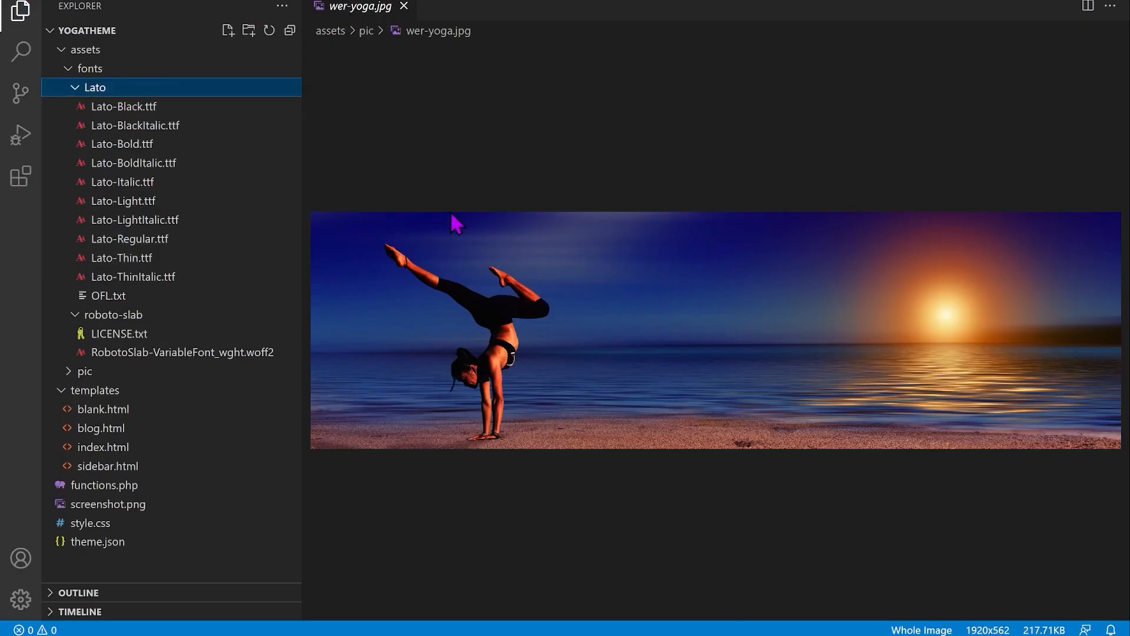
Step: Open theme.json and fold its customTemplates, settings and styles sections
{"action": "left_click", "coordinate": [94, 541]}
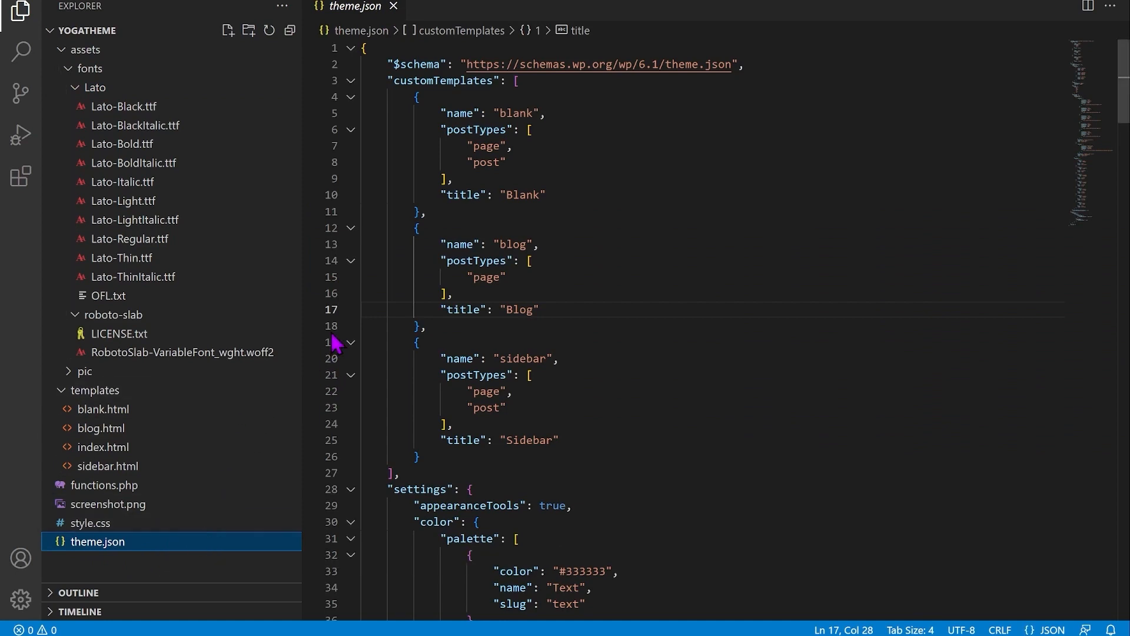
{"action": "mouse_move", "coordinate": [497, 361]}
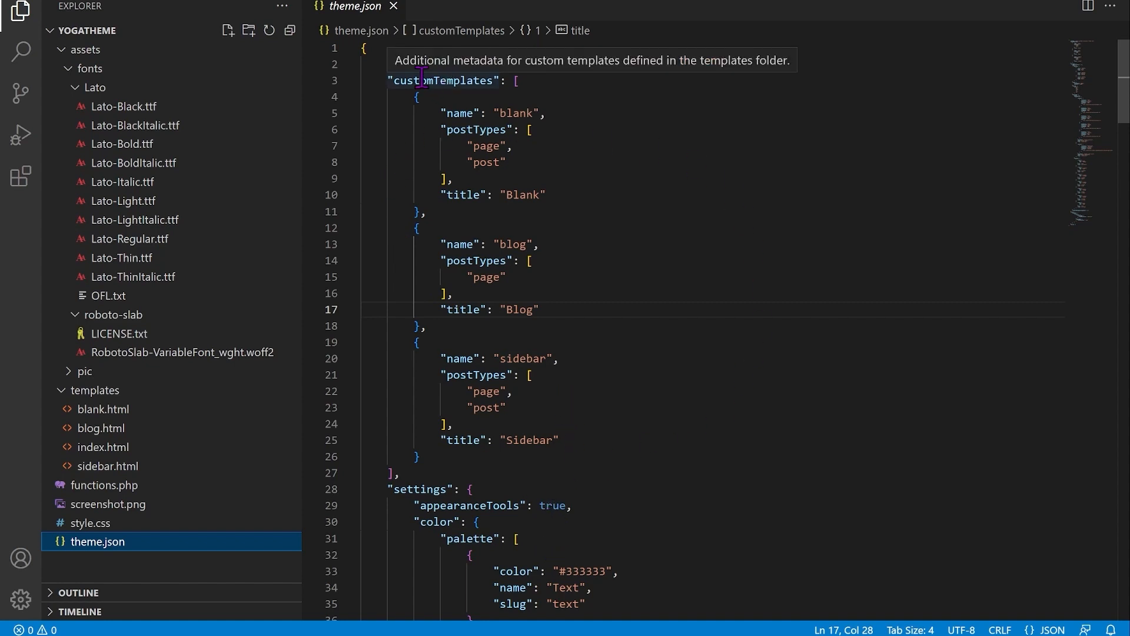
{"action": "left_click", "coordinate": [351, 82]}
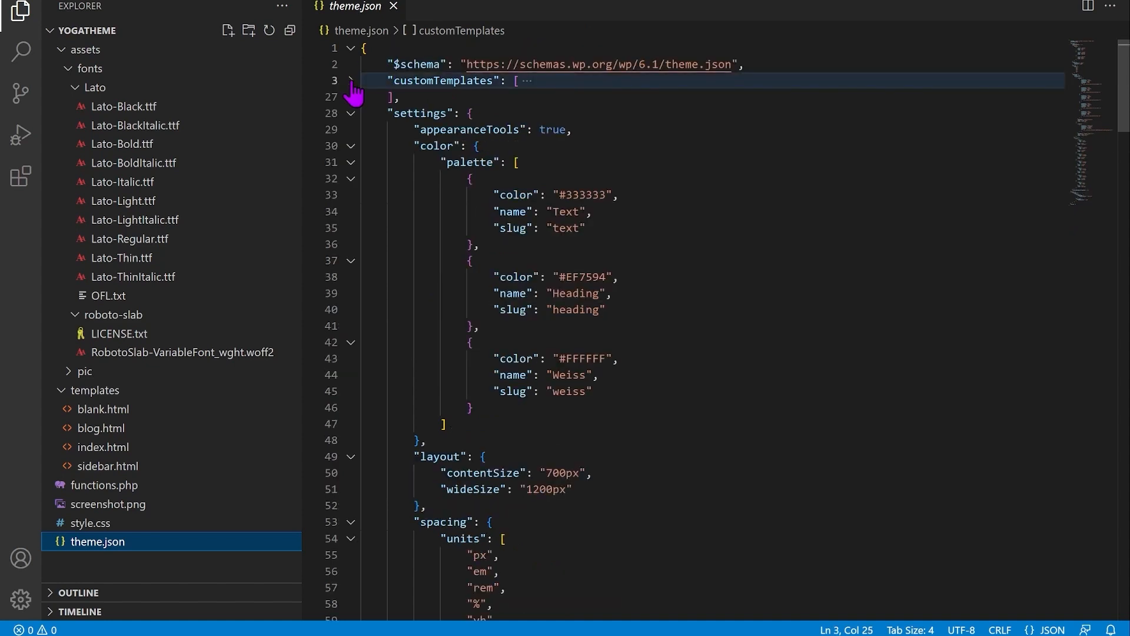
{"action": "left_click", "coordinate": [351, 114]}
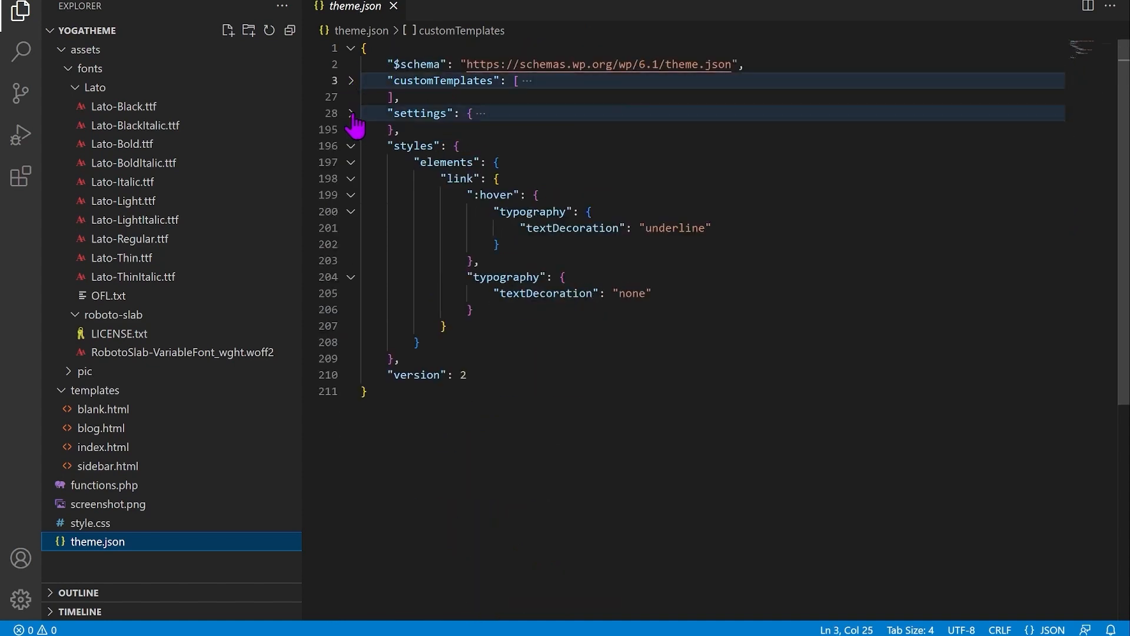
{"action": "left_click", "coordinate": [356, 147]}
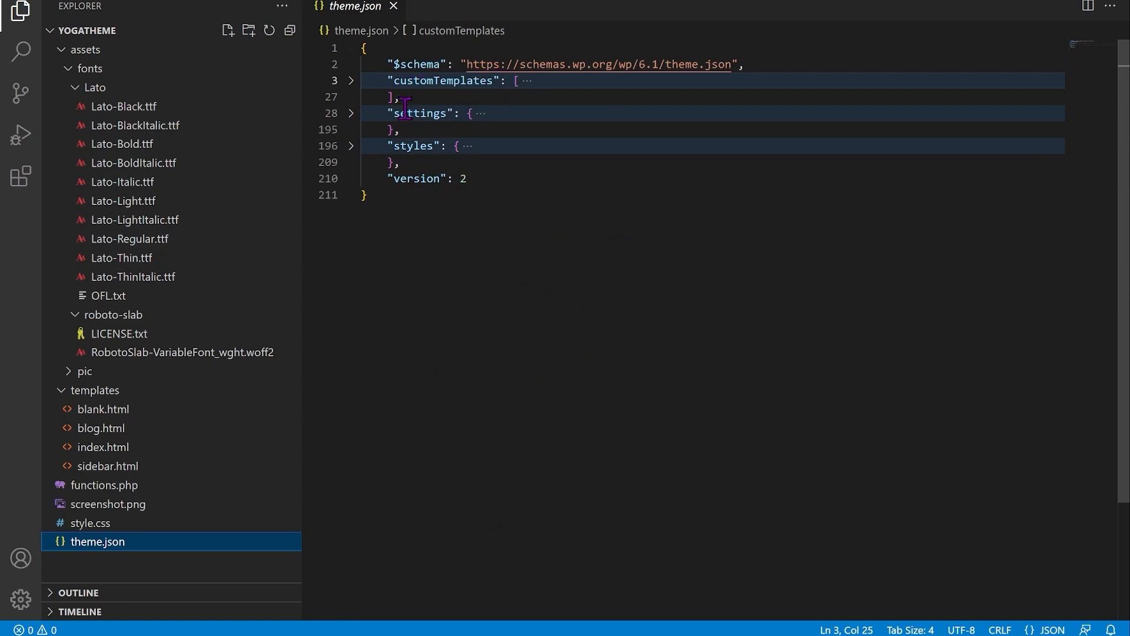
Step: Unfold customTemplates to review the Blank, Blog and Sidebar entries, then fold it again
{"action": "mouse_move", "coordinate": [461, 113]}
{"action": "left_click", "coordinate": [353, 85]}
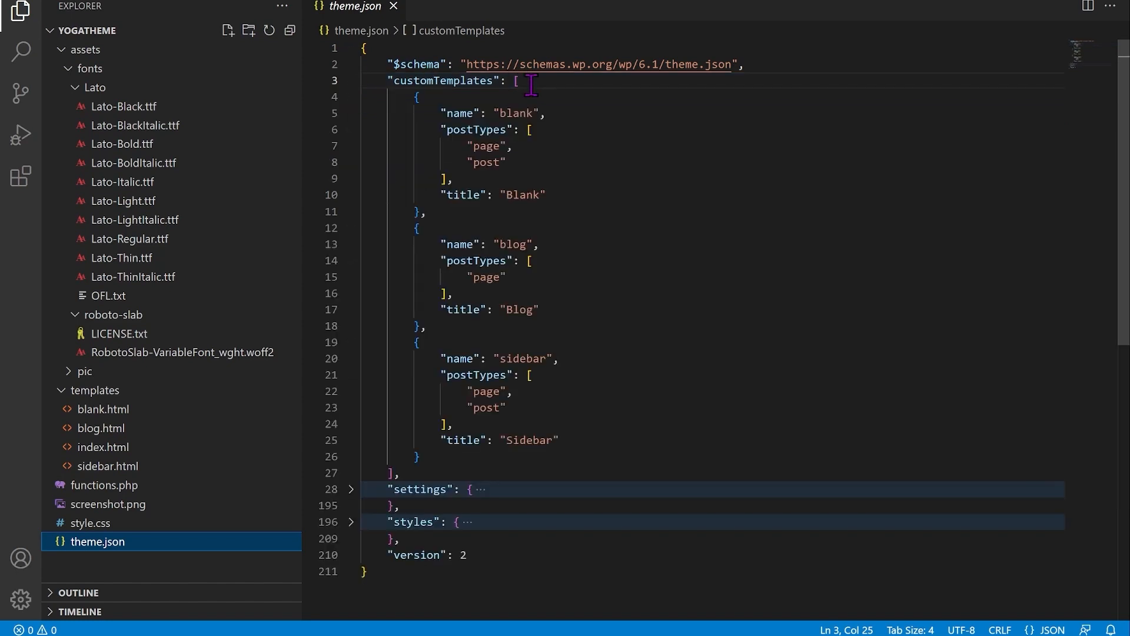
{"action": "mouse_move", "coordinate": [518, 88]}
{"action": "mouse_move", "coordinate": [513, 116]}
{"action": "mouse_move", "coordinate": [514, 194]}
{"action": "mouse_move", "coordinate": [512, 246]}
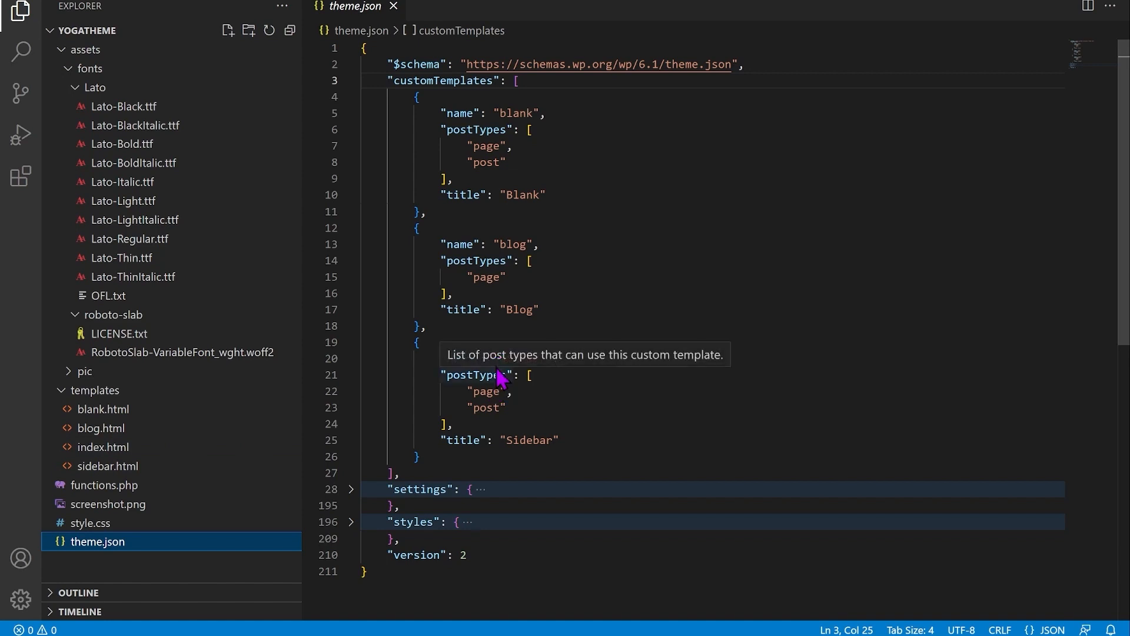
{"action": "left_click", "coordinate": [351, 81]}
{"action": "mouse_move", "coordinate": [403, 115]}
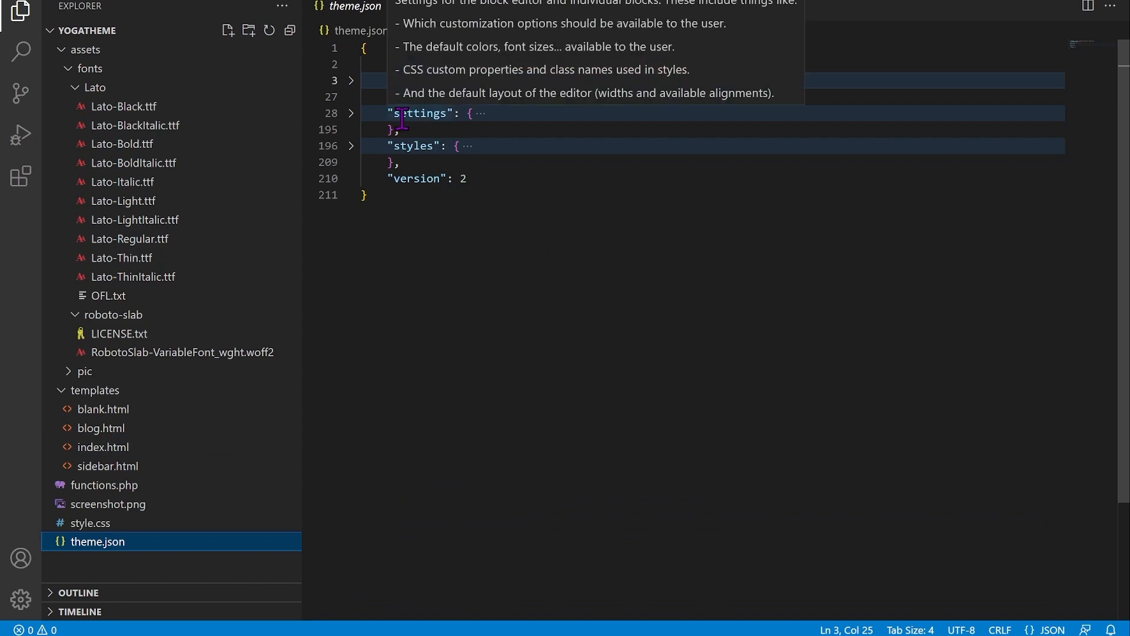
Step: Unfold settings to review layout 700px/1200px, spacing units and Lato typography, folding the color block
{"action": "left_click", "coordinate": [352, 113]}
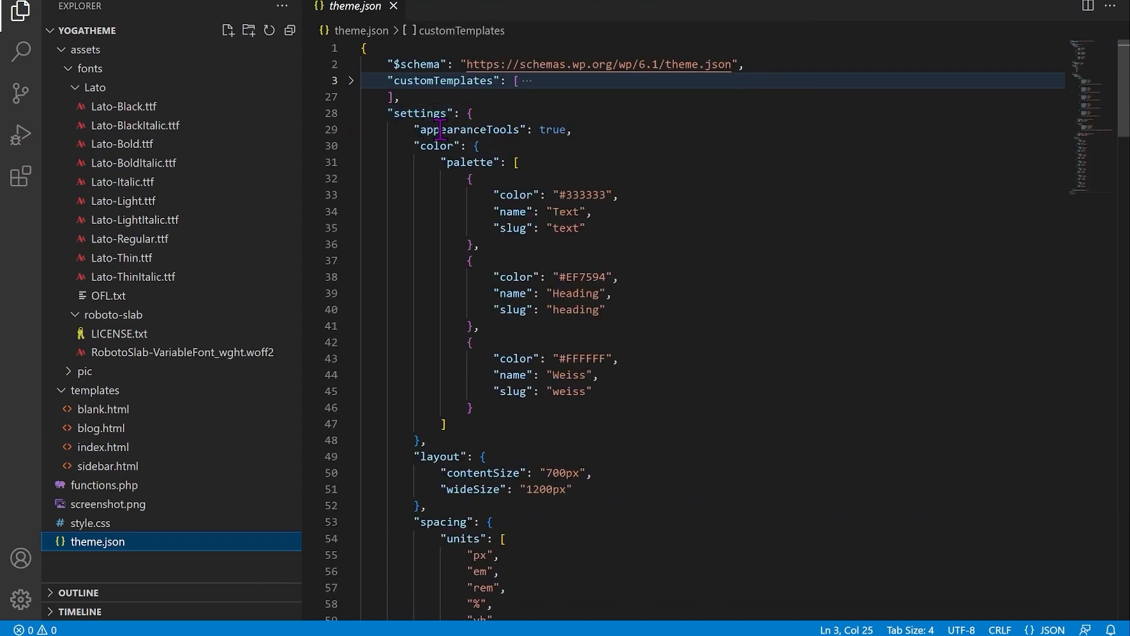
{"action": "mouse_move", "coordinate": [433, 130]}
{"action": "mouse_move", "coordinate": [562, 131]}
{"action": "mouse_move", "coordinate": [447, 148]}
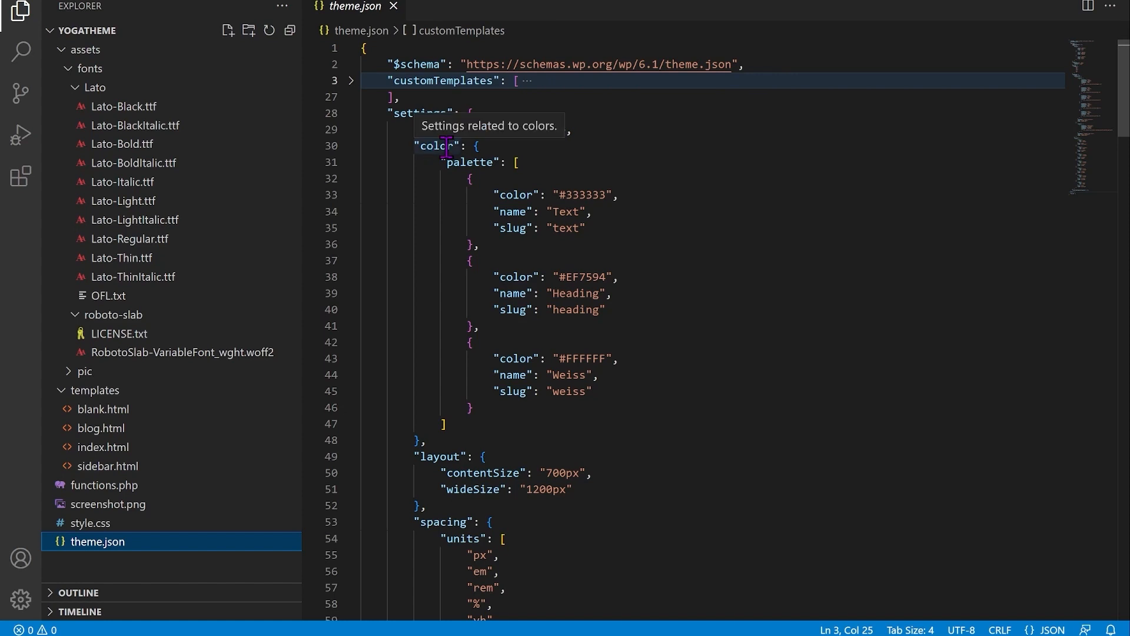
{"action": "mouse_move", "coordinate": [475, 168]}
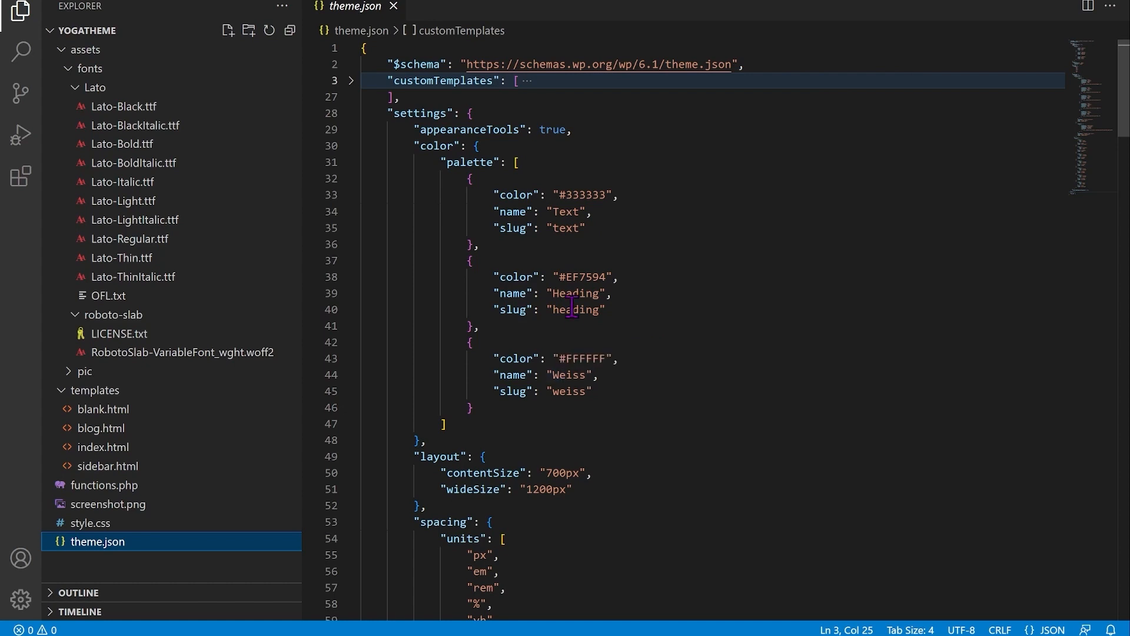
{"action": "left_click", "coordinate": [352, 146]}
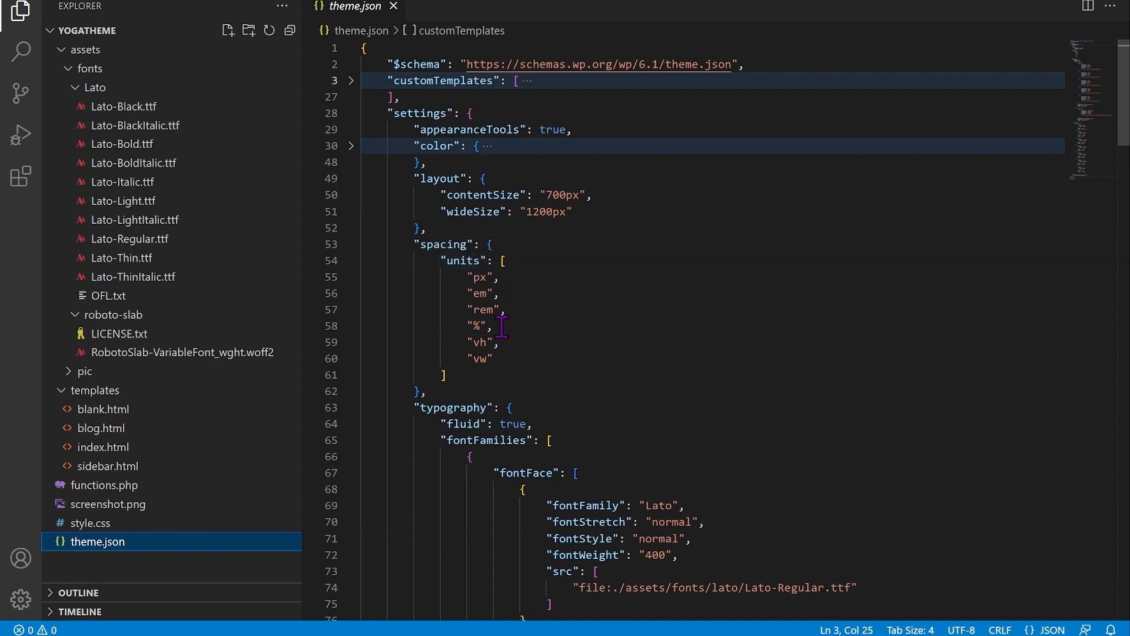
{"action": "left_click_drag", "start_coordinate": [469, 328], "coordinate": [493, 328]}
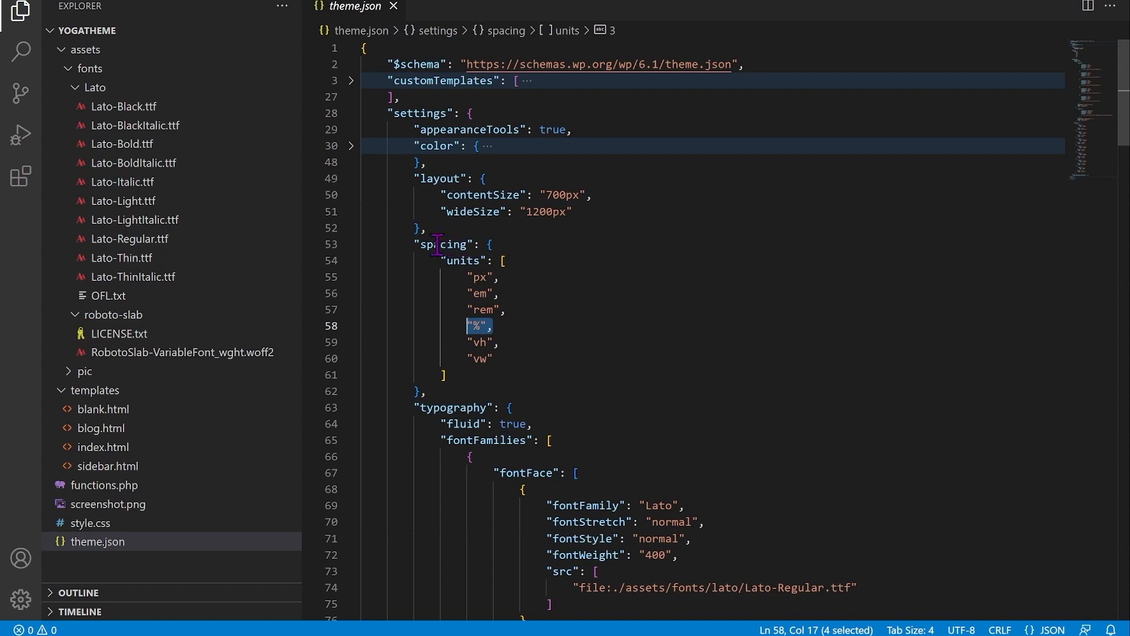
{"action": "scroll", "coordinate": [491, 280], "scroll_direction": "down", "scroll_amount": 3}
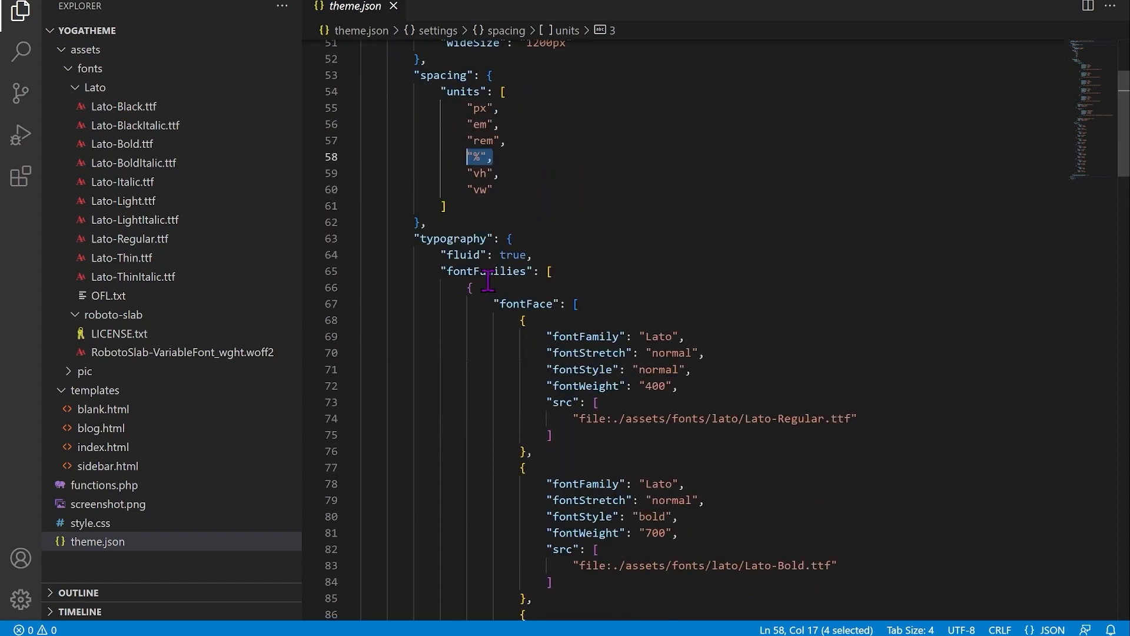
{"action": "left_click", "coordinate": [429, 238]}
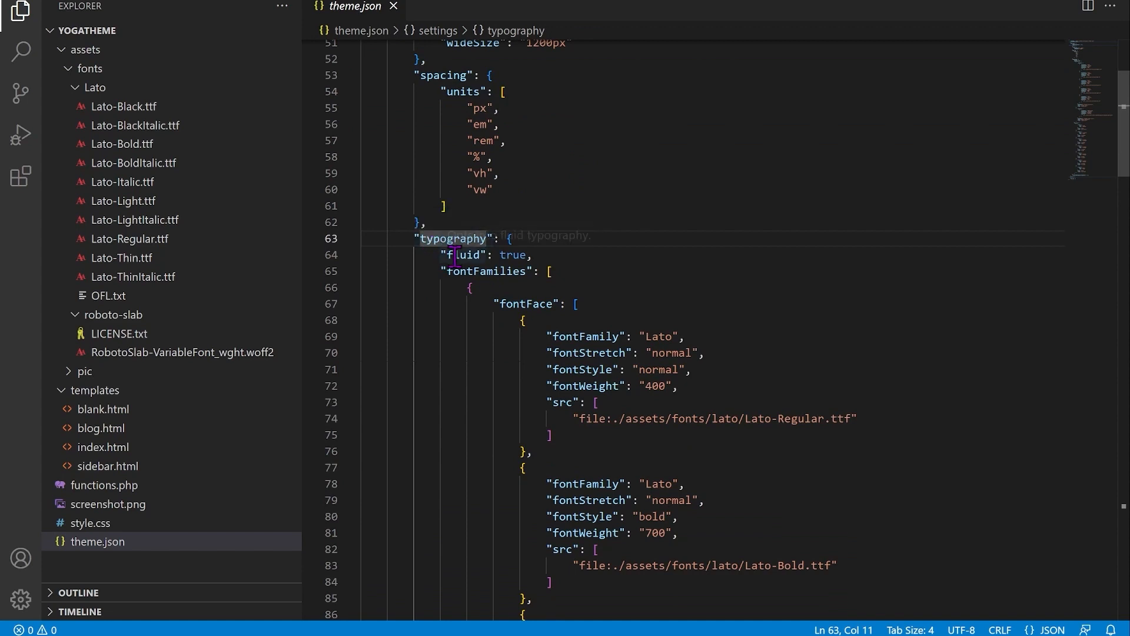
{"action": "mouse_move", "coordinate": [455, 256]}
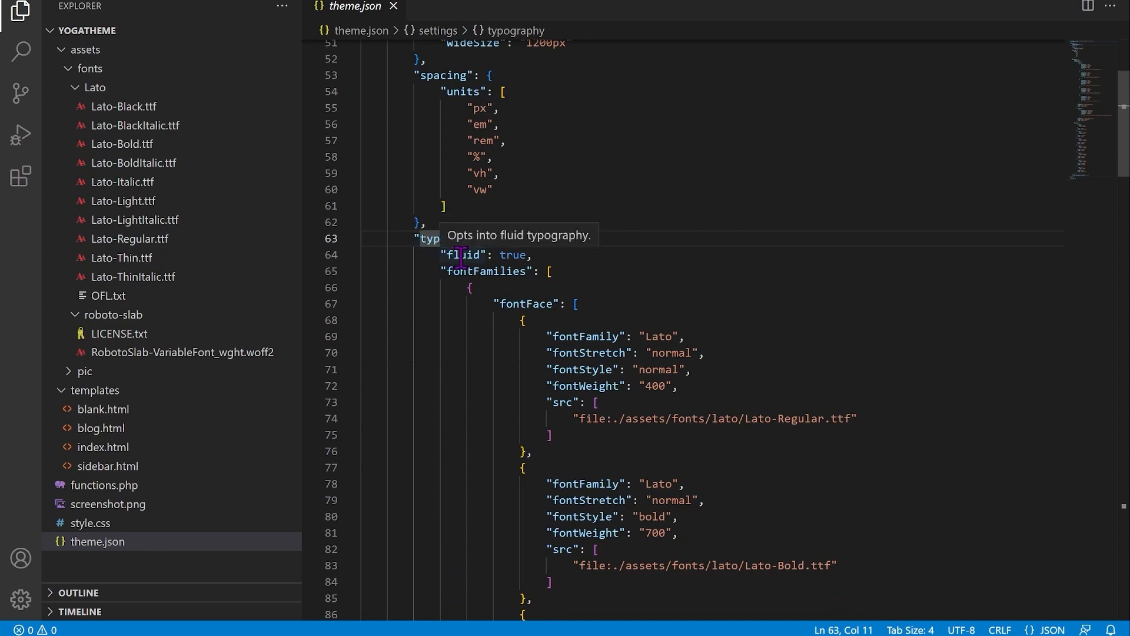
{"action": "left_click", "coordinate": [459, 255]}
{"action": "mouse_move", "coordinate": [494, 268]}
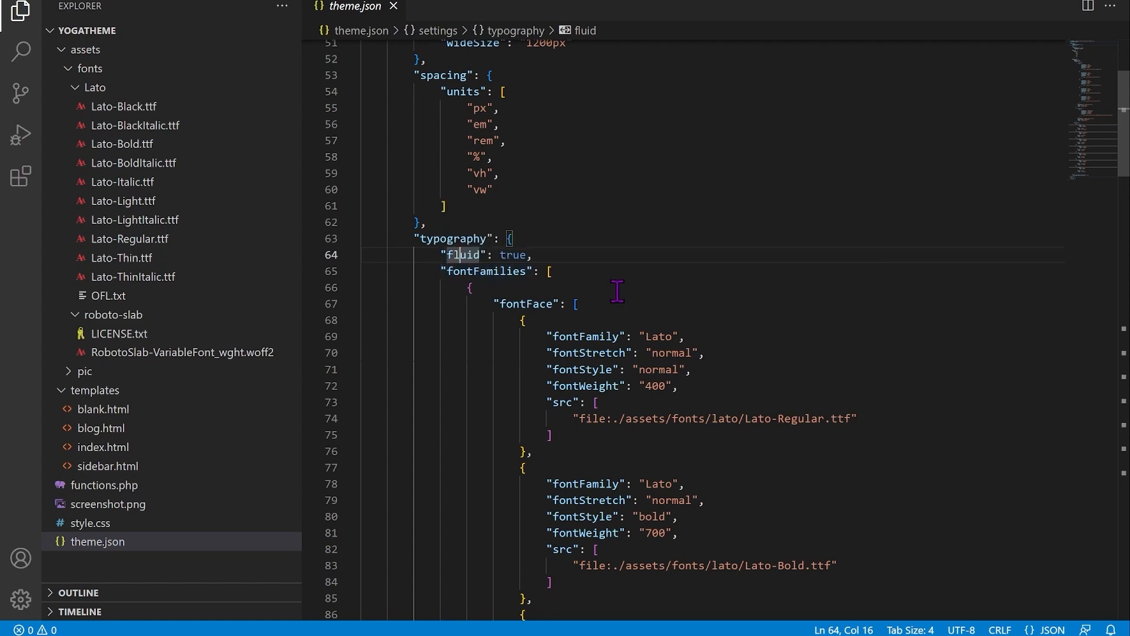
{"action": "scroll", "coordinate": [618, 291], "scroll_direction": "down", "scroll_amount": 3}
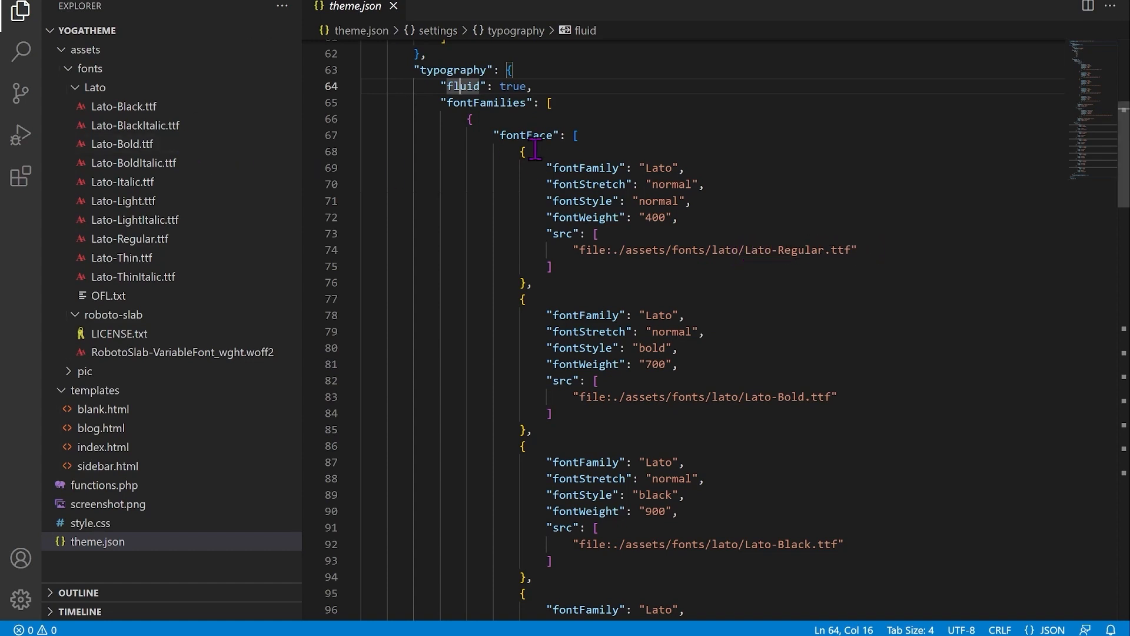
{"action": "scroll", "coordinate": [402, 159], "scroll_direction": "down", "scroll_amount": 3}
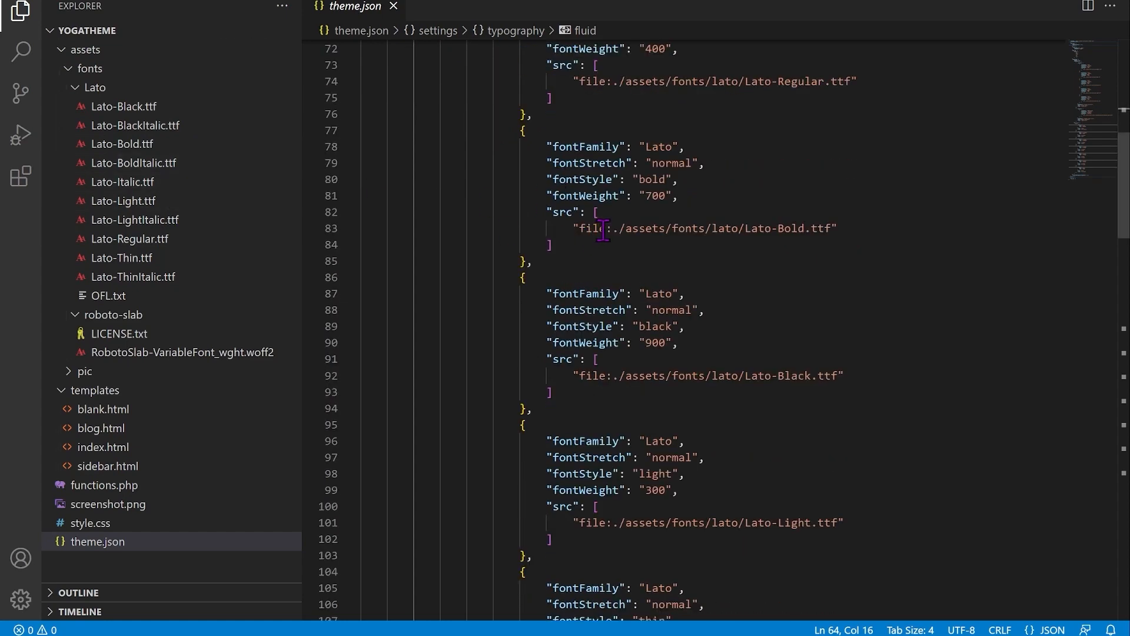
{"action": "scroll", "coordinate": [613, 254], "scroll_direction": "down", "scroll_amount": 7}
{"action": "scroll", "coordinate": [613, 254], "scroll_direction": "down", "scroll_amount": 3}
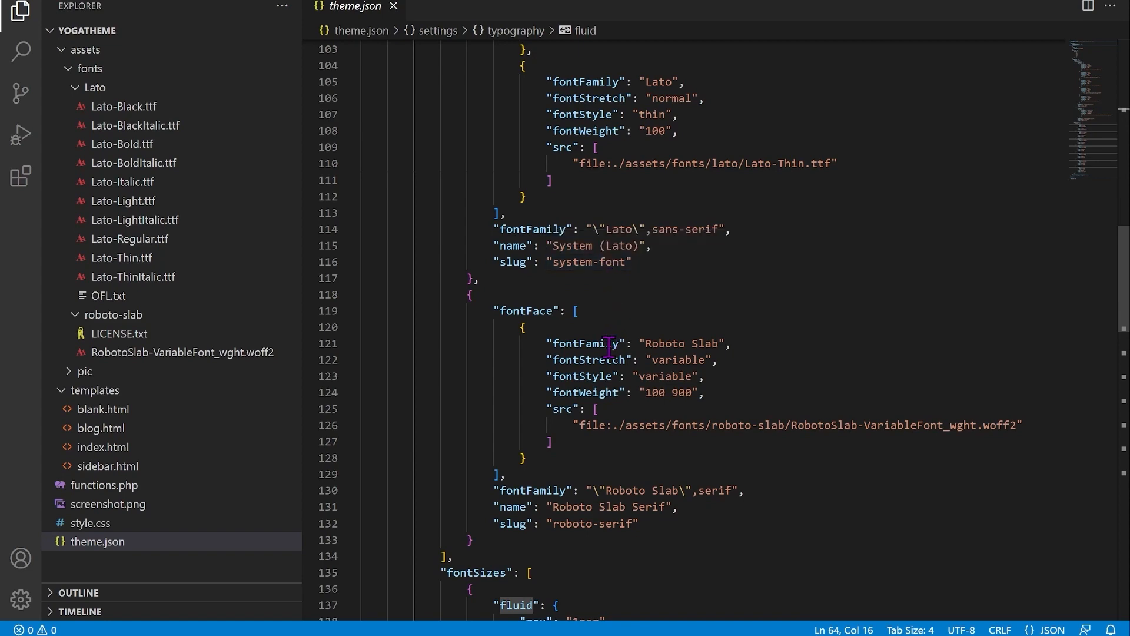
{"action": "scroll", "coordinate": [618, 268], "scroll_direction": "down", "scroll_amount": 2}
{"action": "scroll", "coordinate": [622, 268], "scroll_direction": "down", "scroll_amount": 2}
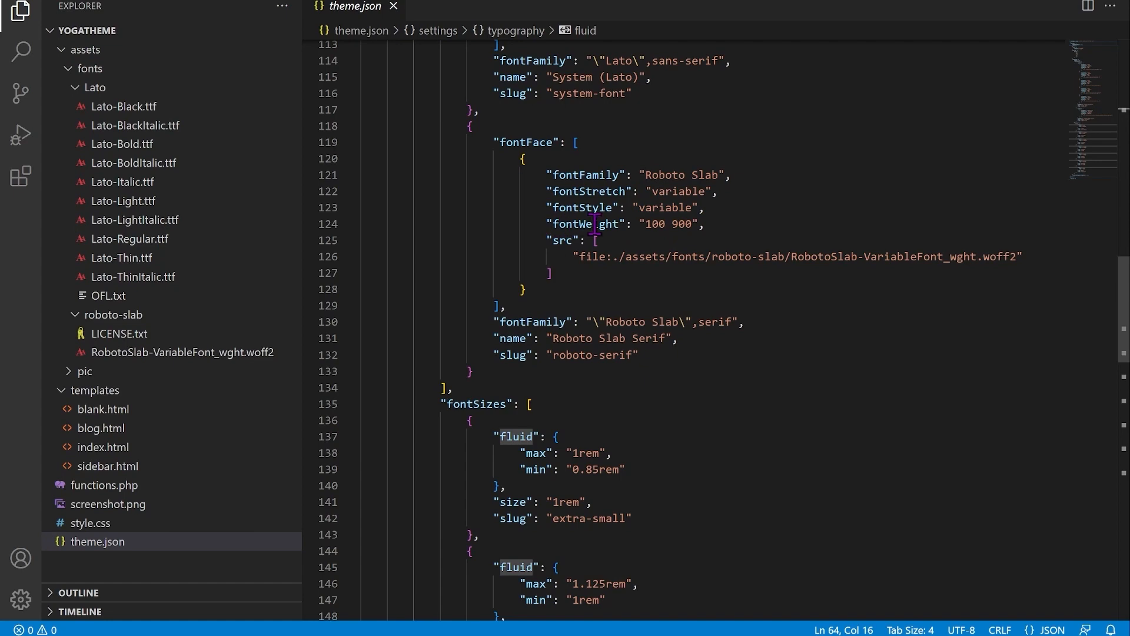
{"action": "scroll", "coordinate": [646, 225], "scroll_direction": "up", "scroll_amount": 5}
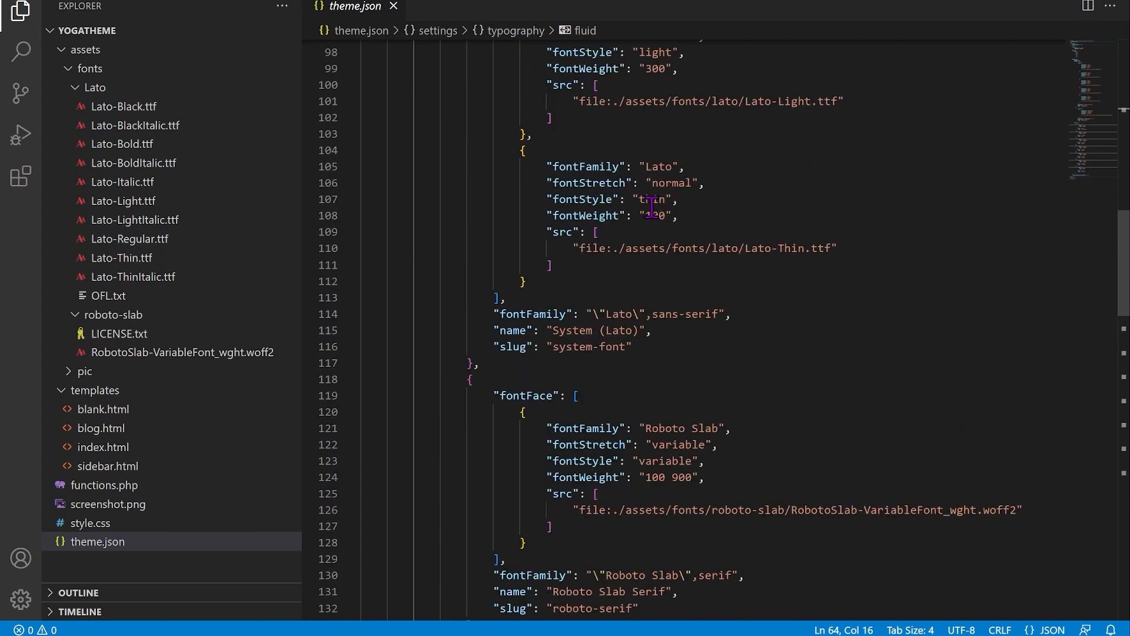
{"action": "scroll", "coordinate": [646, 101], "scroll_direction": "down", "scroll_amount": 3}
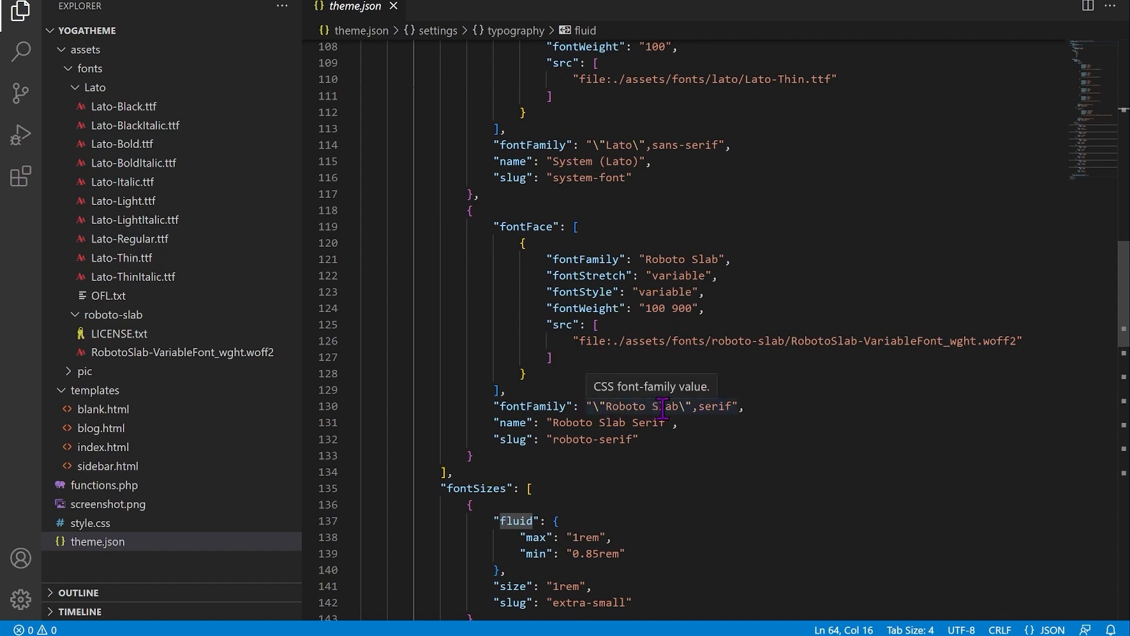
{"action": "scroll", "coordinate": [648, 407], "scroll_direction": "down", "scroll_amount": 2}
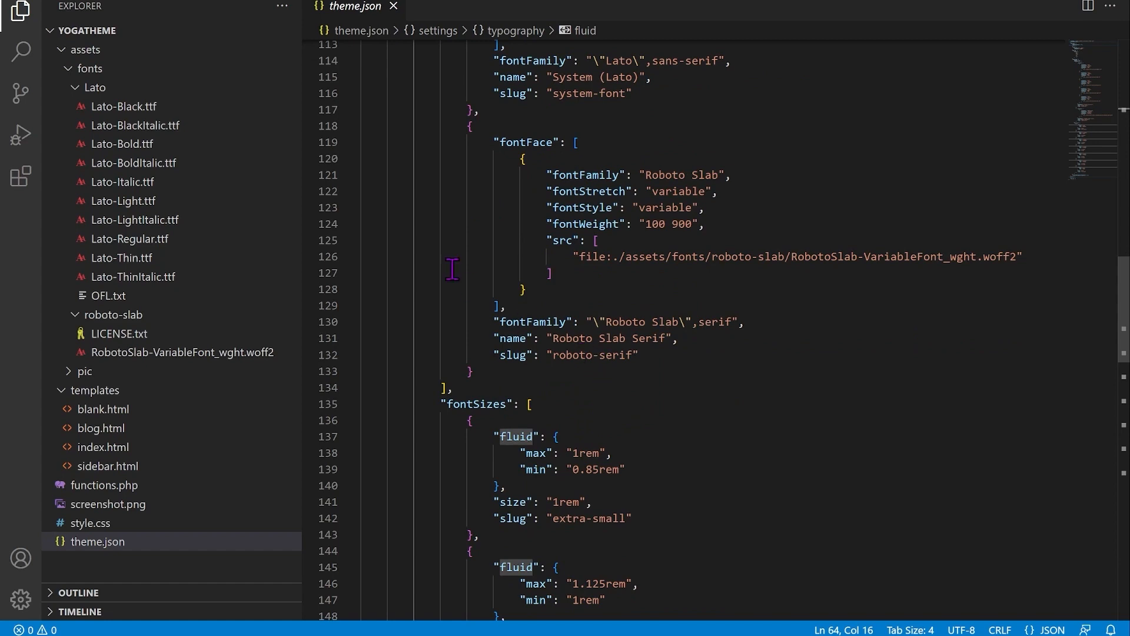
{"action": "scroll", "coordinate": [468, 236], "scroll_direction": "down", "scroll_amount": 4}
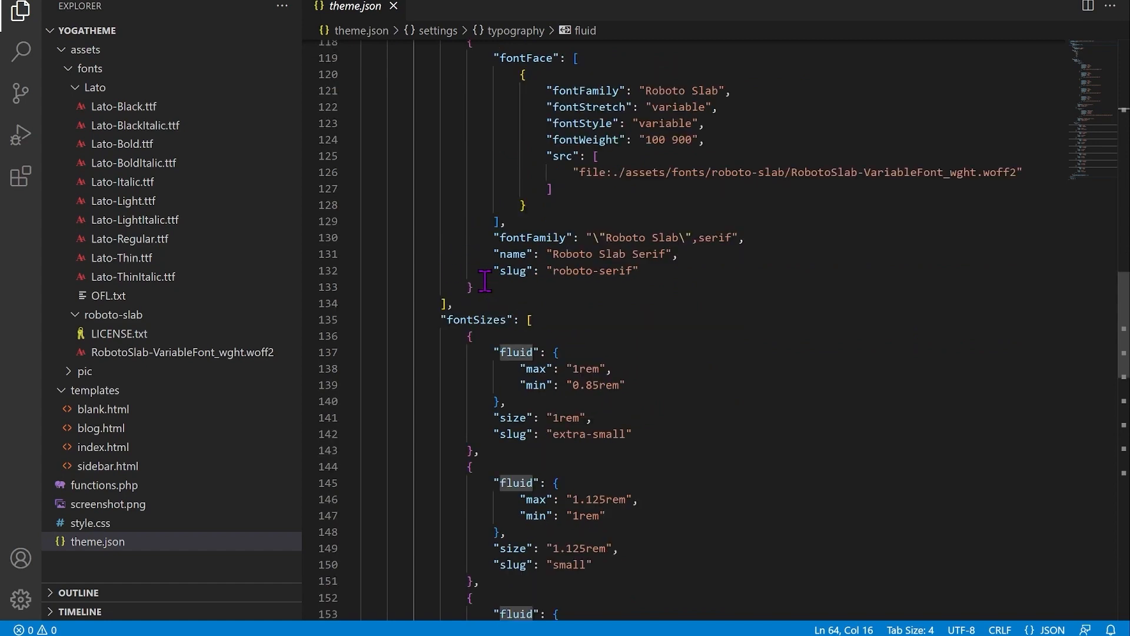
{"action": "mouse_move", "coordinate": [461, 236]}
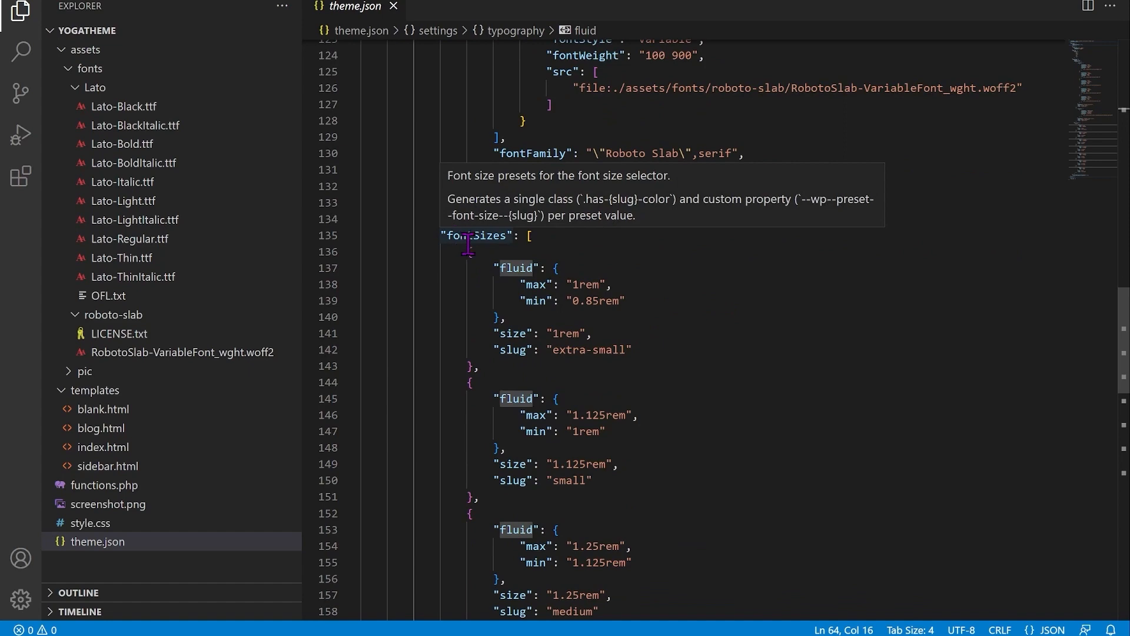
{"action": "scroll", "coordinate": [461, 240], "scroll_direction": "up", "scroll_amount": 16}
{"action": "scroll", "coordinate": [464, 245], "scroll_direction": "up", "scroll_amount": 9}
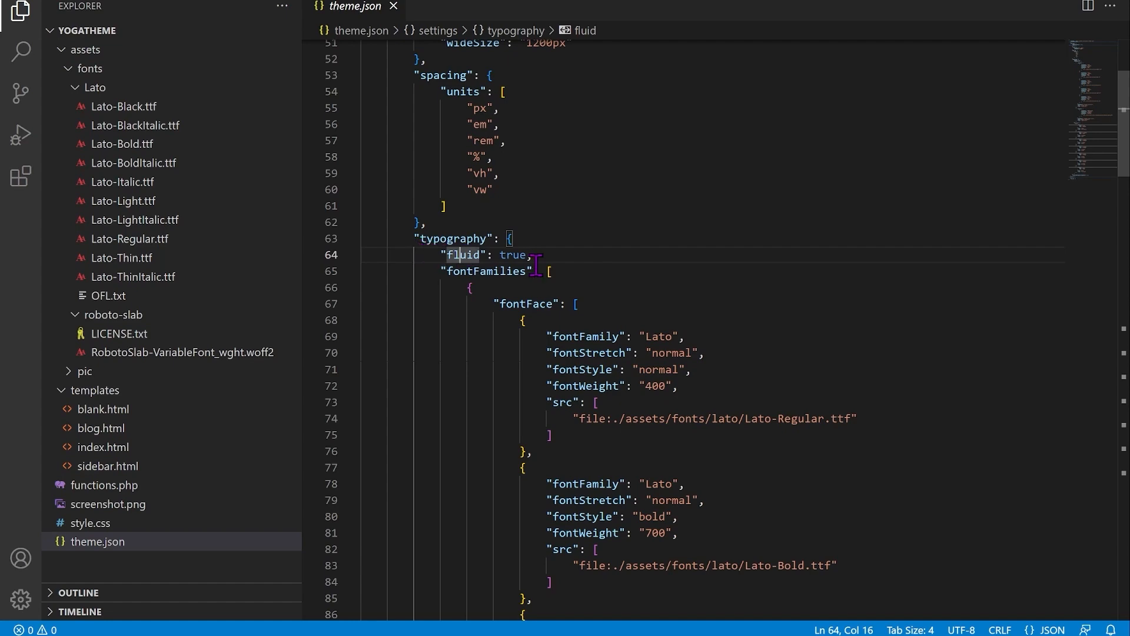
{"action": "scroll", "coordinate": [524, 272], "scroll_direction": "down", "scroll_amount": 7}
{"action": "scroll", "coordinate": [524, 272], "scroll_direction": "down", "scroll_amount": 17}
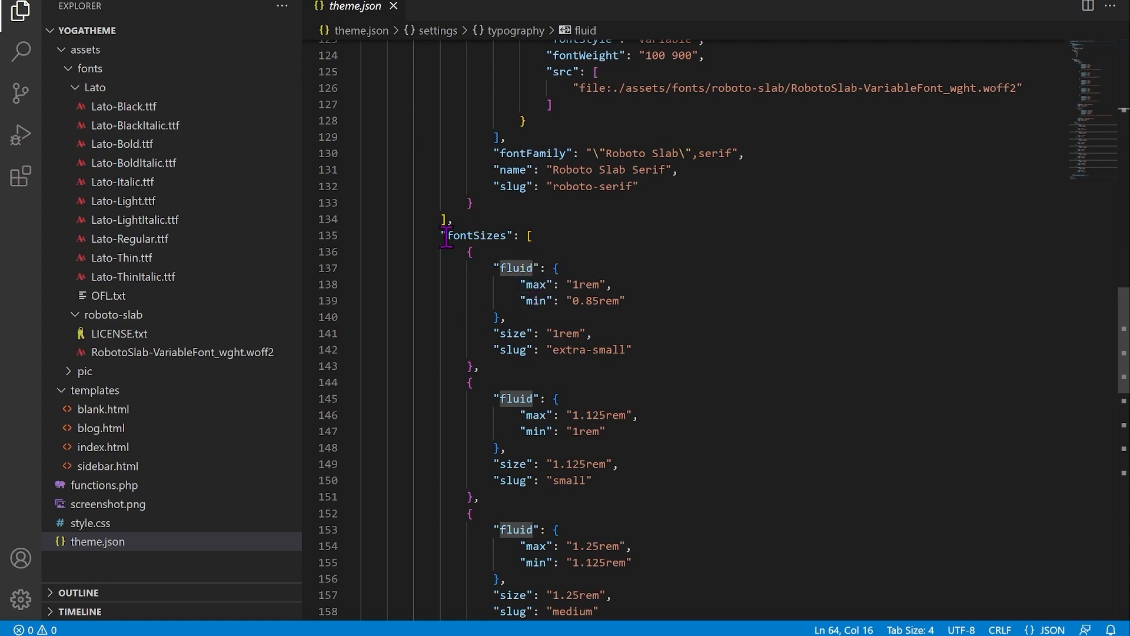
{"action": "mouse_move", "coordinate": [510, 236]}
{"action": "scroll", "coordinate": [631, 253], "scroll_direction": "down", "scroll_amount": 2}
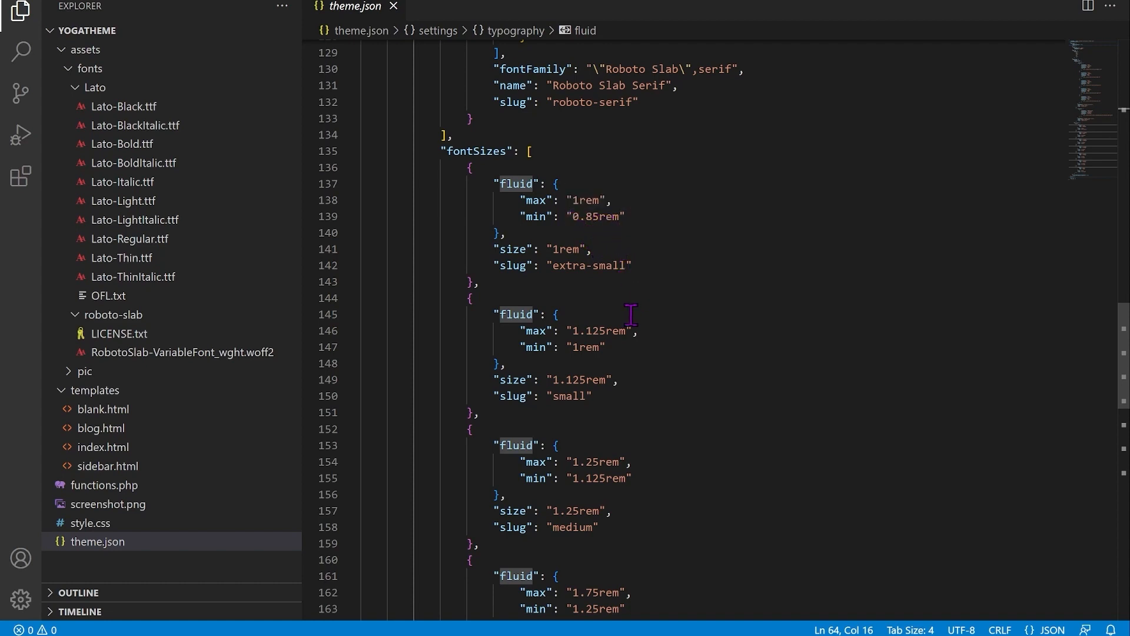
{"action": "scroll", "coordinate": [590, 339], "scroll_direction": "down", "scroll_amount": 3}
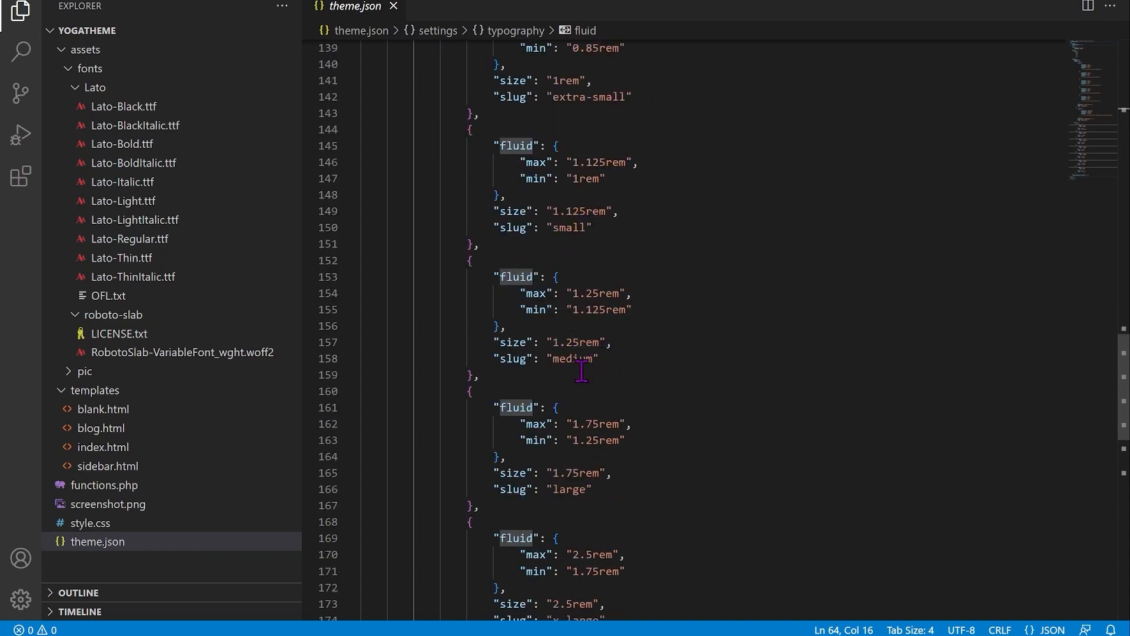
{"action": "scroll", "coordinate": [599, 429], "scroll_direction": "down", "scroll_amount": 8}
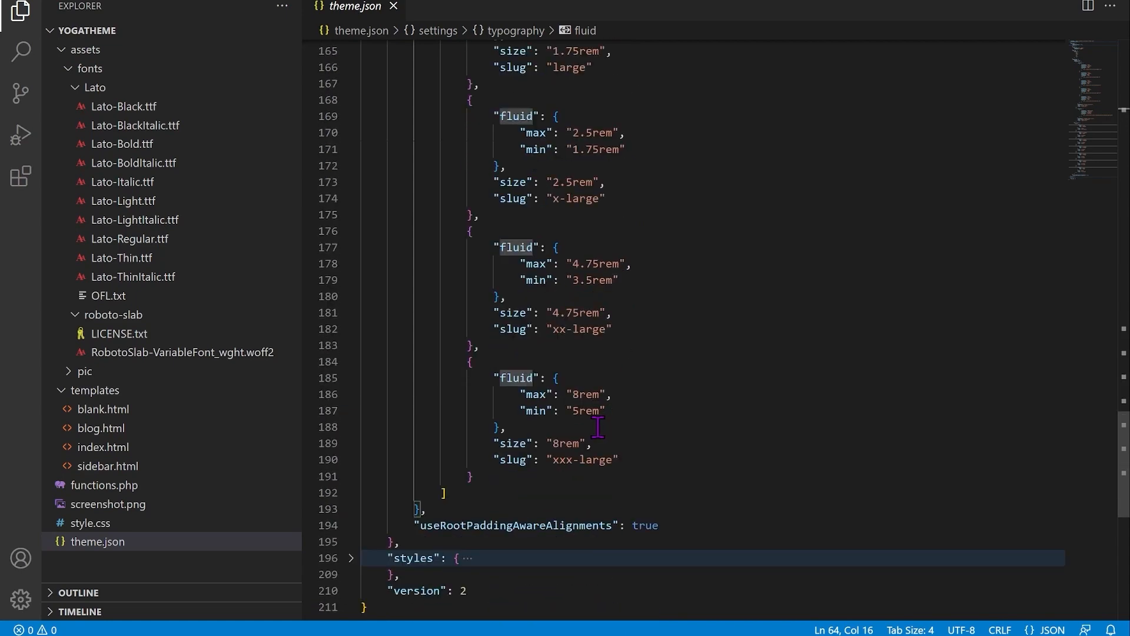
{"action": "scroll", "coordinate": [600, 357], "scroll_direction": "down", "scroll_amount": 2}
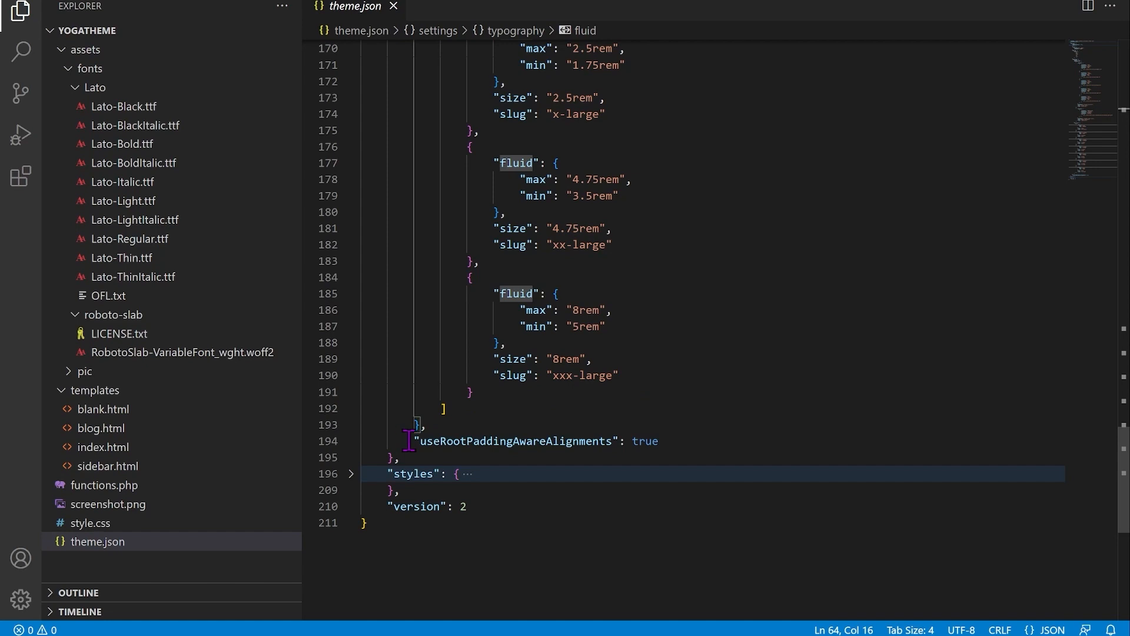
{"action": "mouse_move", "coordinate": [426, 445]}
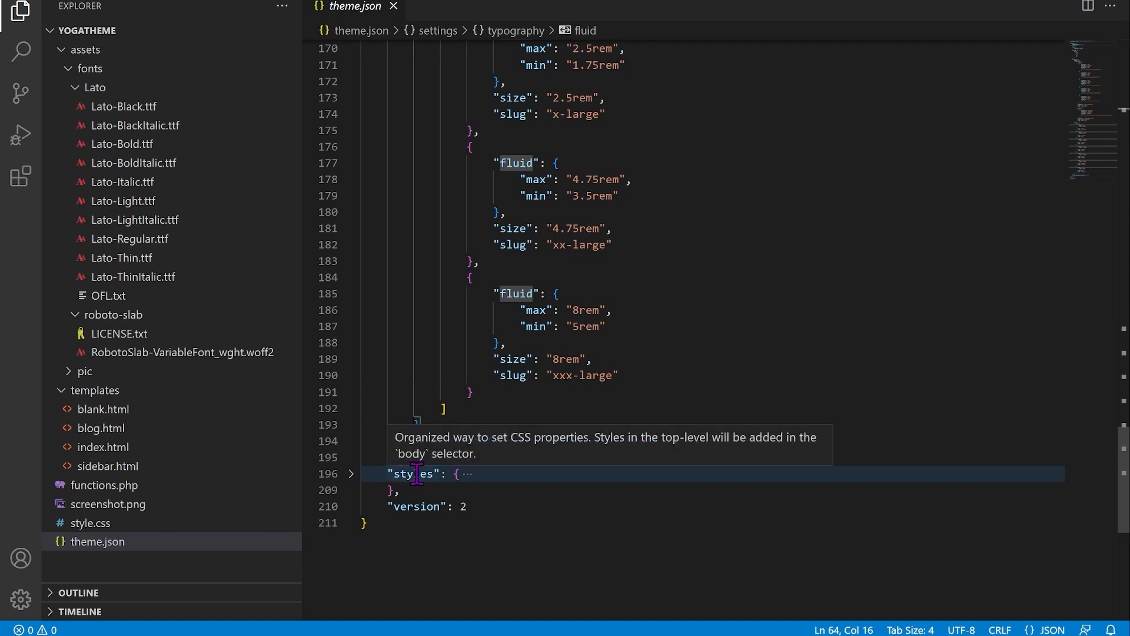
{"action": "scroll", "coordinate": [419, 326], "scroll_direction": "up", "scroll_amount": 15}
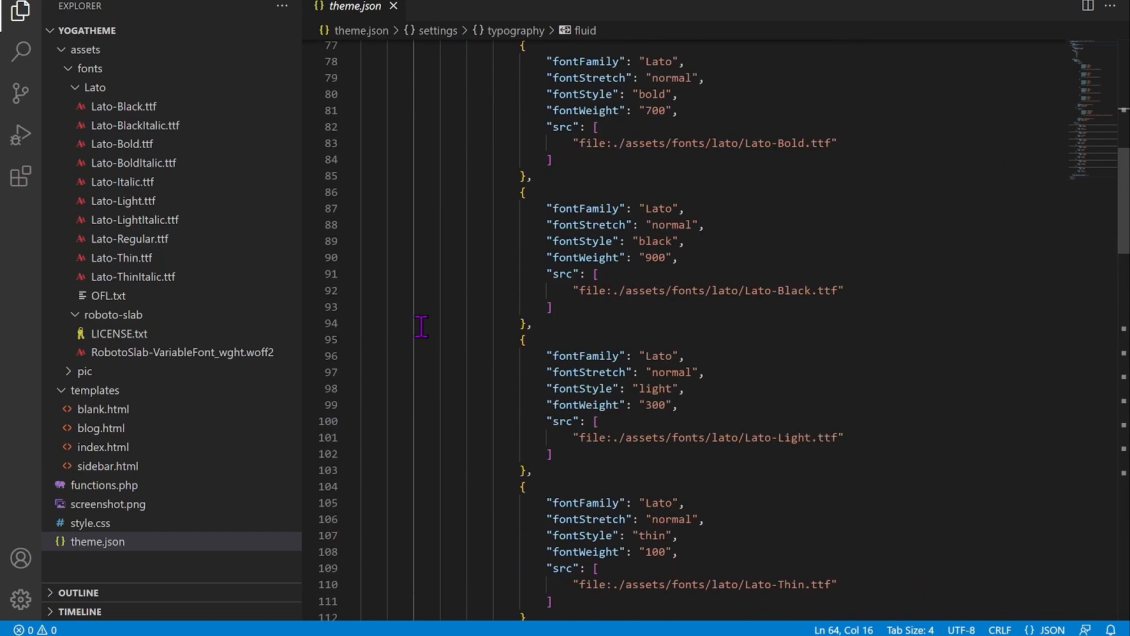
{"action": "scroll", "coordinate": [418, 327], "scroll_direction": "up", "scroll_amount": 12}
Step: Fold settings and unfold styles in theme.json to show the no-underline and hover-underline link rules
{"action": "left_click", "coordinate": [351, 113]}
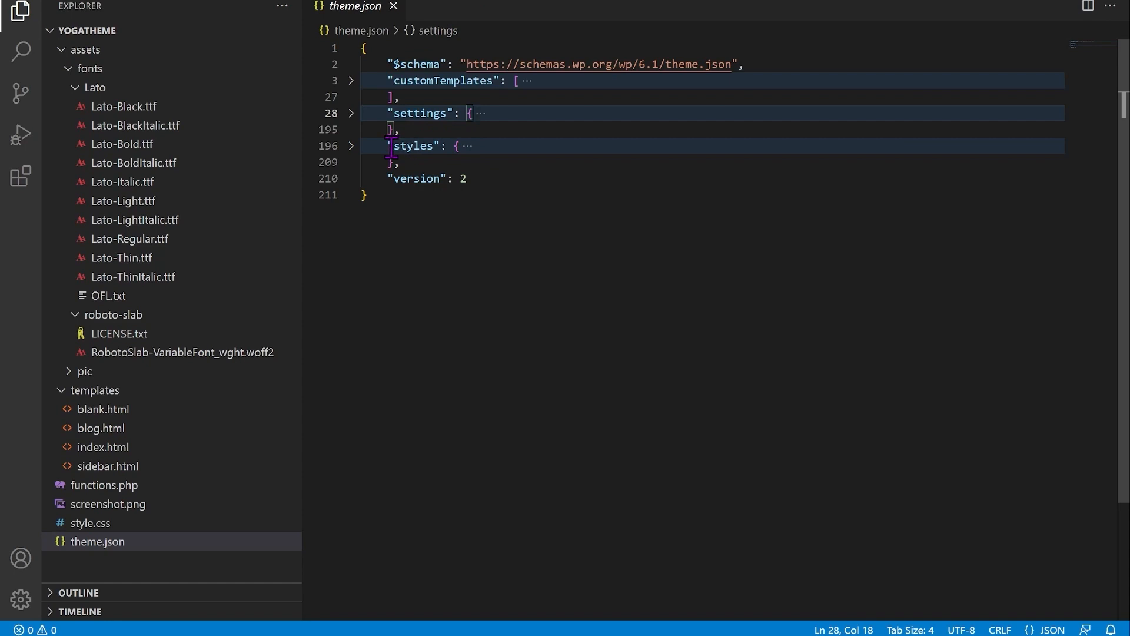
{"action": "left_click", "coordinate": [351, 145]}
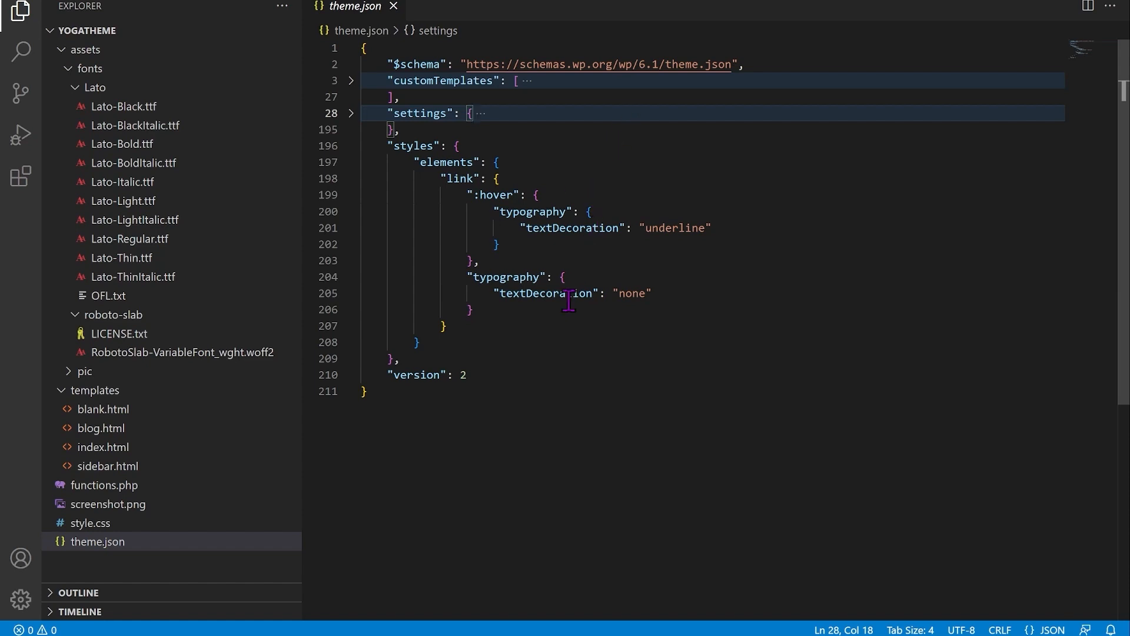
{"action": "mouse_move", "coordinate": [565, 302]}
{"action": "mouse_move", "coordinate": [412, 144]}
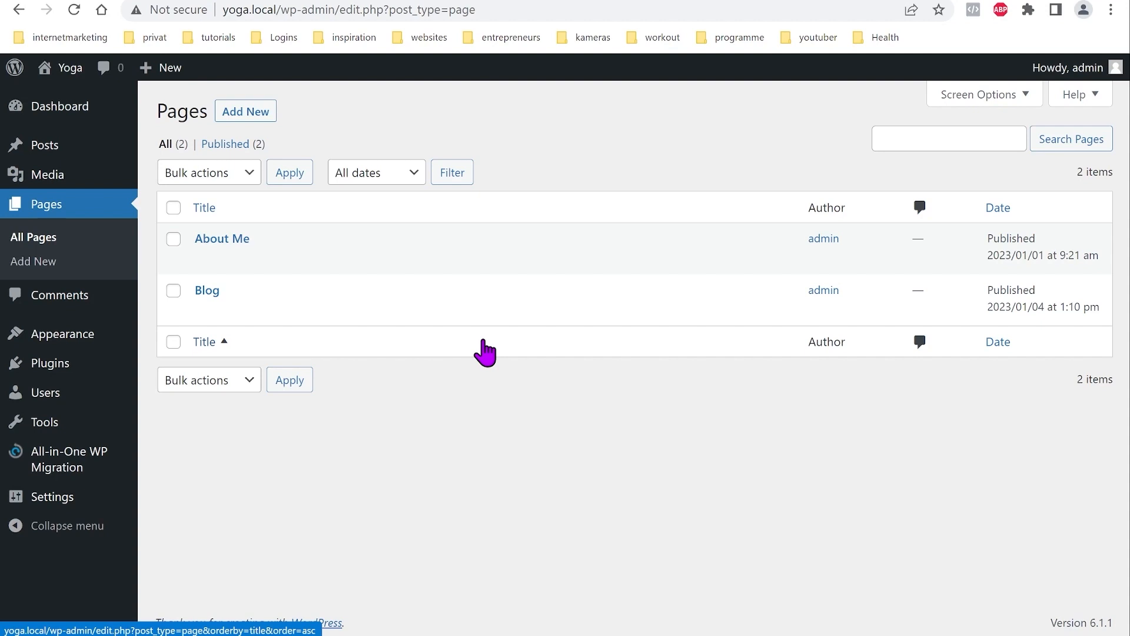
Step: Go from Posts to Appearance to reach the Themes page with yogatheme active
{"action": "mouse_move", "coordinate": [432, 264]}
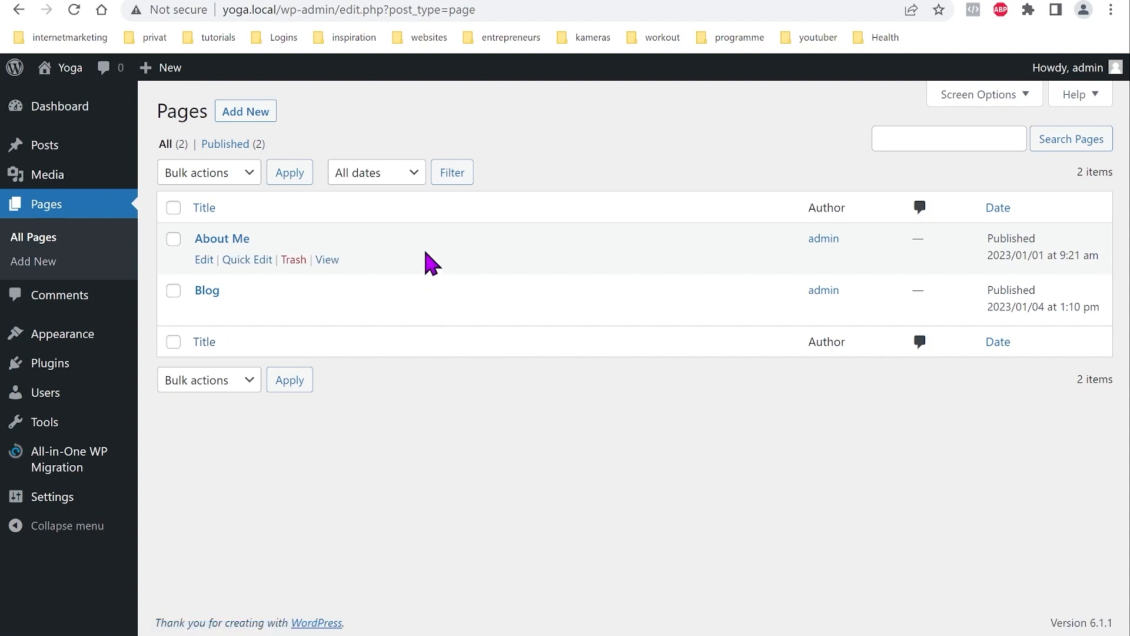
{"action": "mouse_move", "coordinate": [406, 308]}
{"action": "mouse_move", "coordinate": [230, 245]}
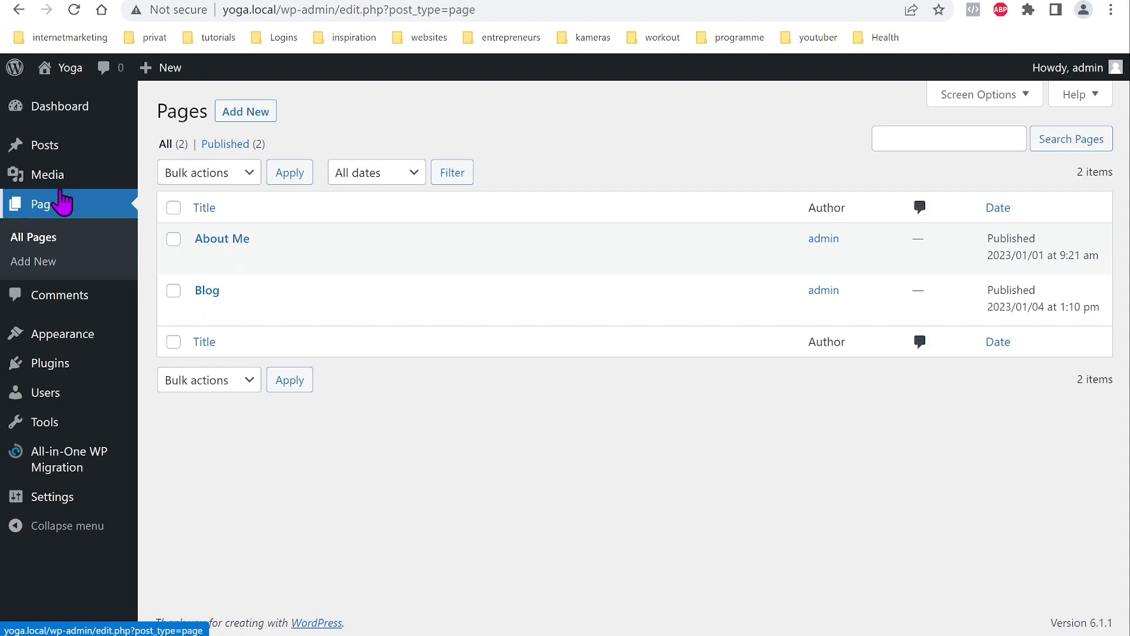
{"action": "left_click", "coordinate": [59, 149]}
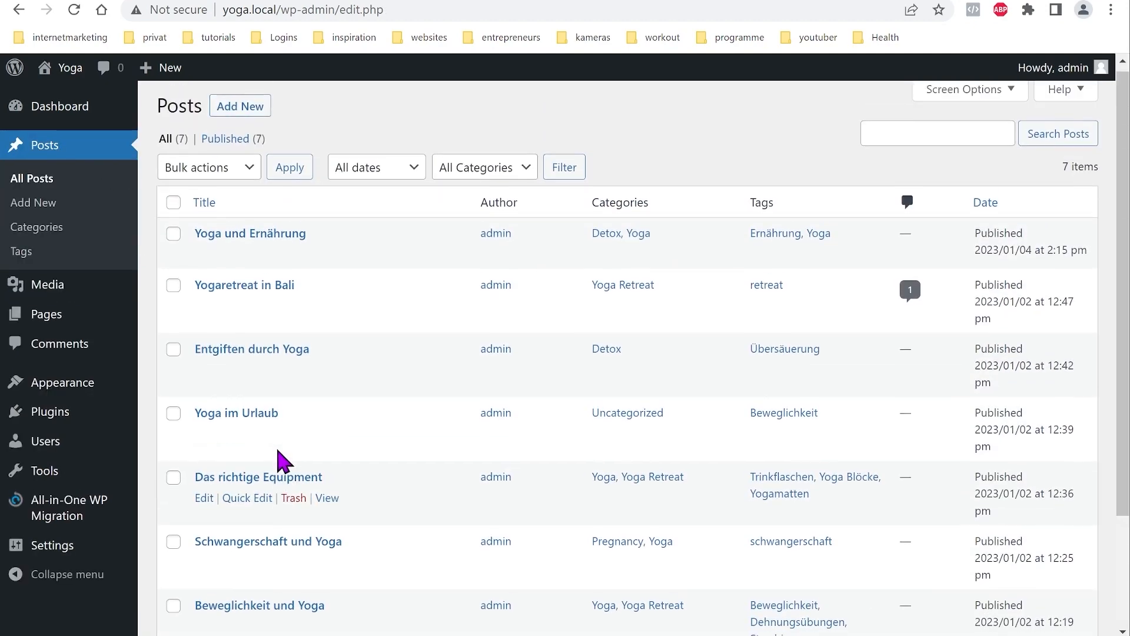
{"action": "mouse_move", "coordinate": [282, 313]}
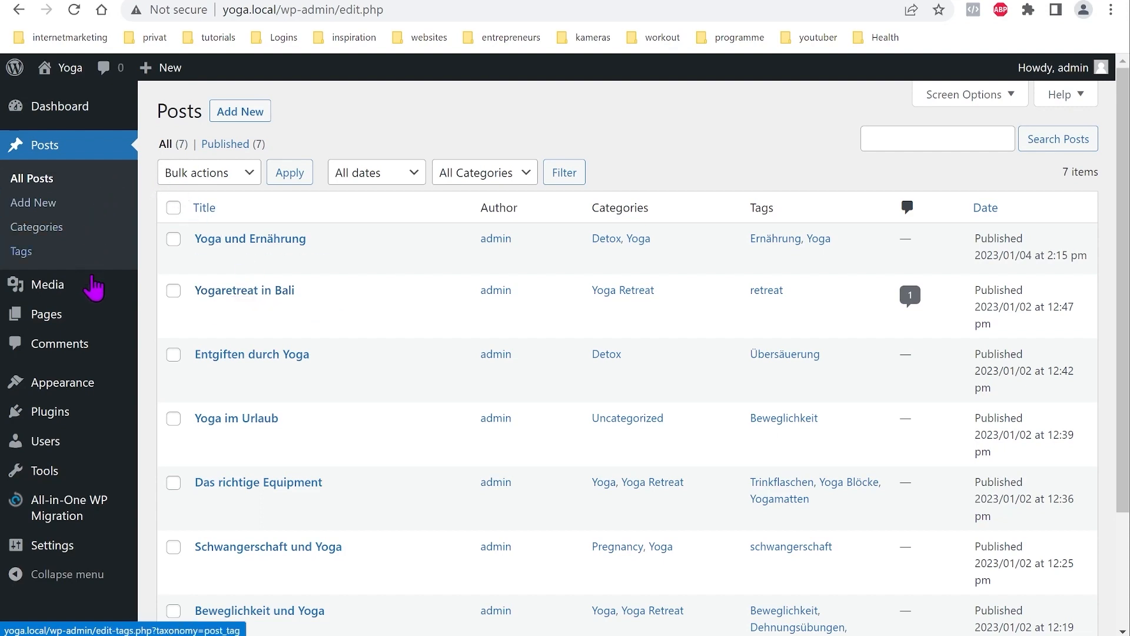
{"action": "mouse_move", "coordinate": [70, 393]}
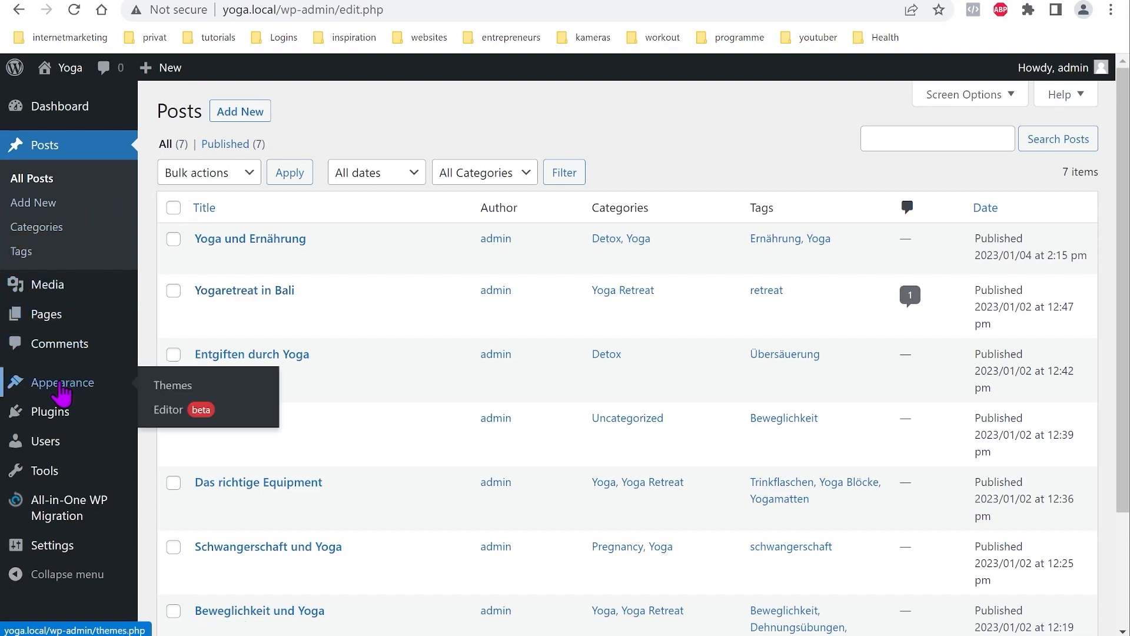
{"action": "left_click", "coordinate": [57, 393]}
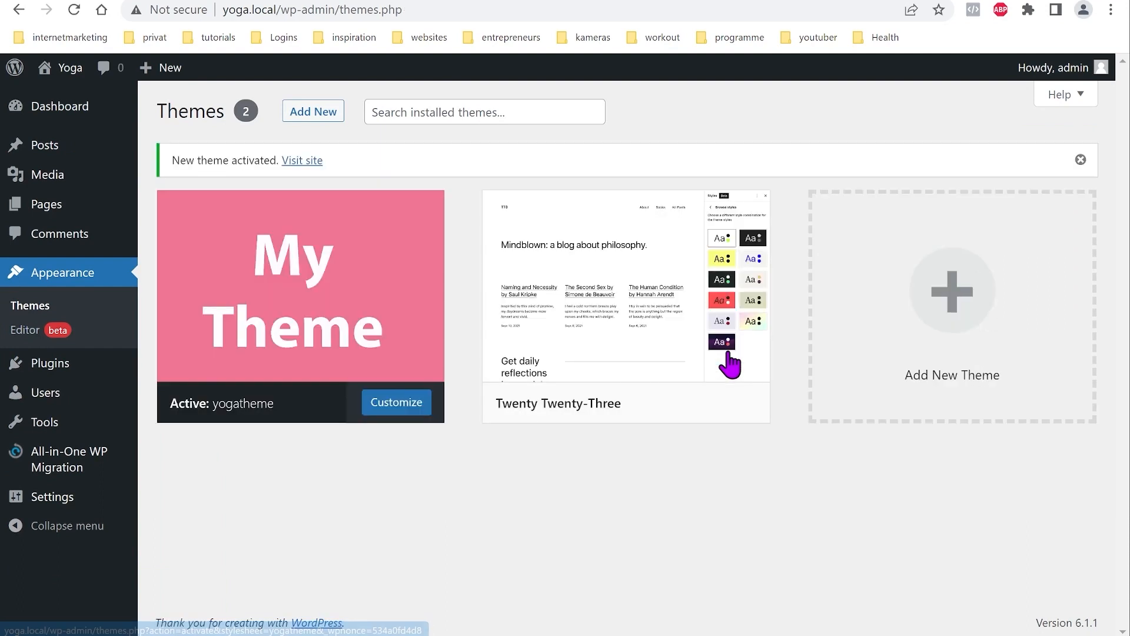
Step: In the site editor's Styles > Typography, set the body Text font to System (Lato)
{"action": "left_click", "coordinate": [27, 331]}
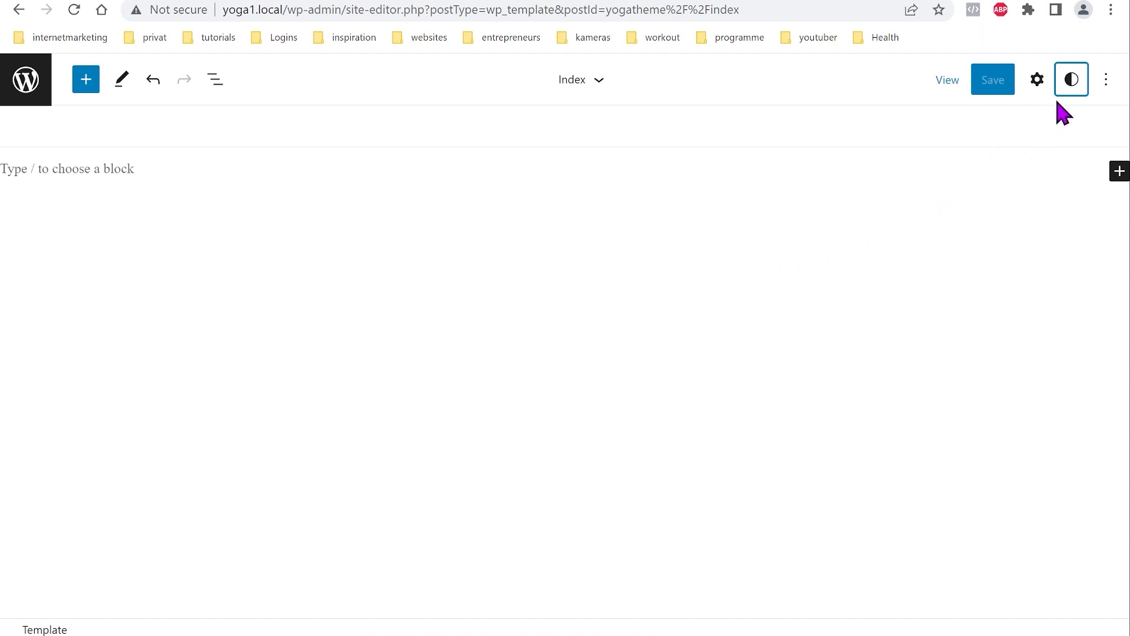
{"action": "left_click", "coordinate": [1073, 82]}
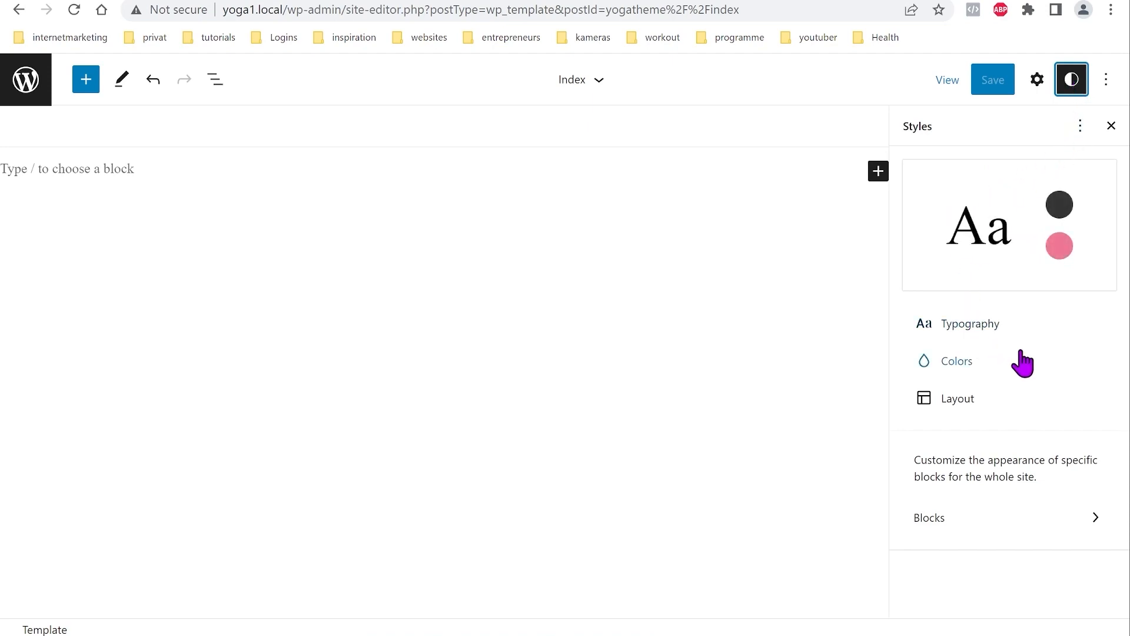
{"action": "left_click", "coordinate": [980, 333]}
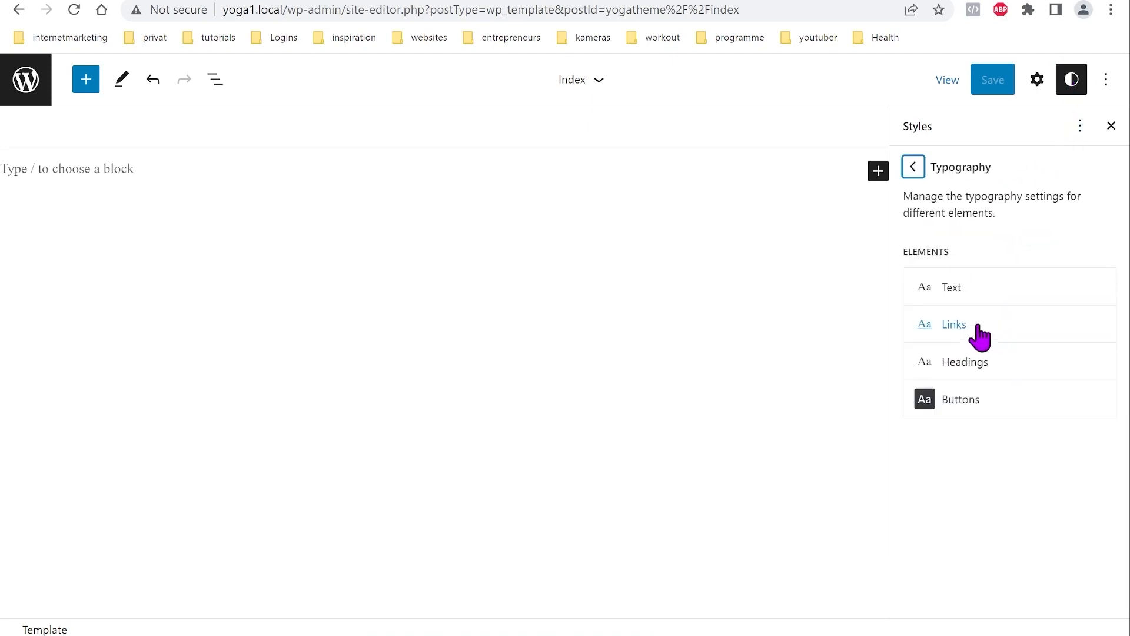
{"action": "left_click", "coordinate": [1000, 299]}
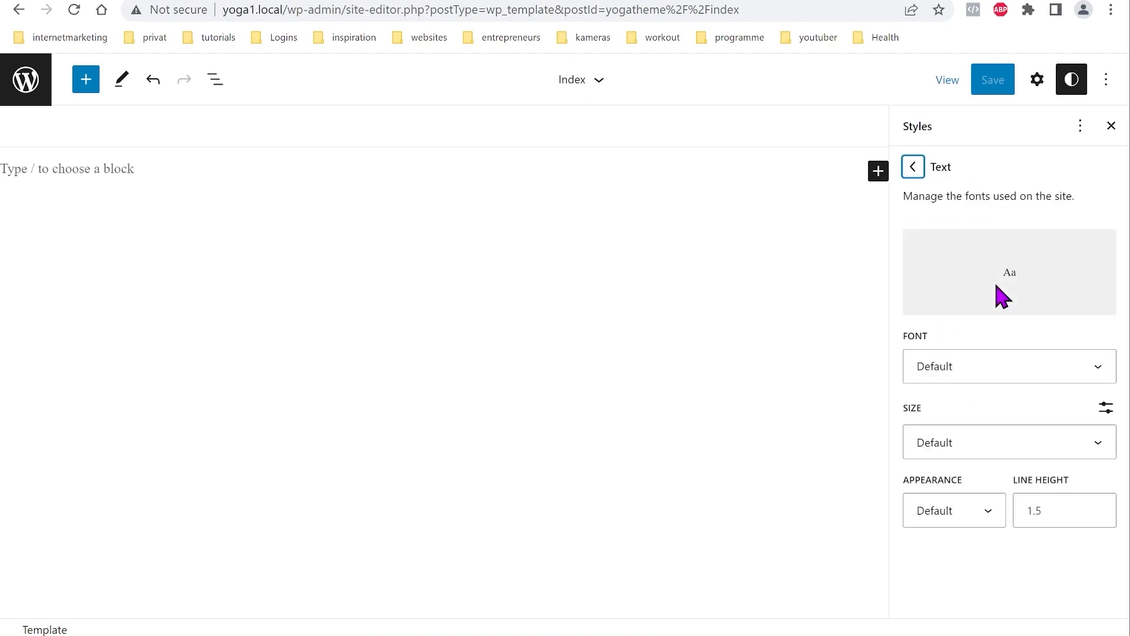
{"action": "left_click", "coordinate": [1098, 368]}
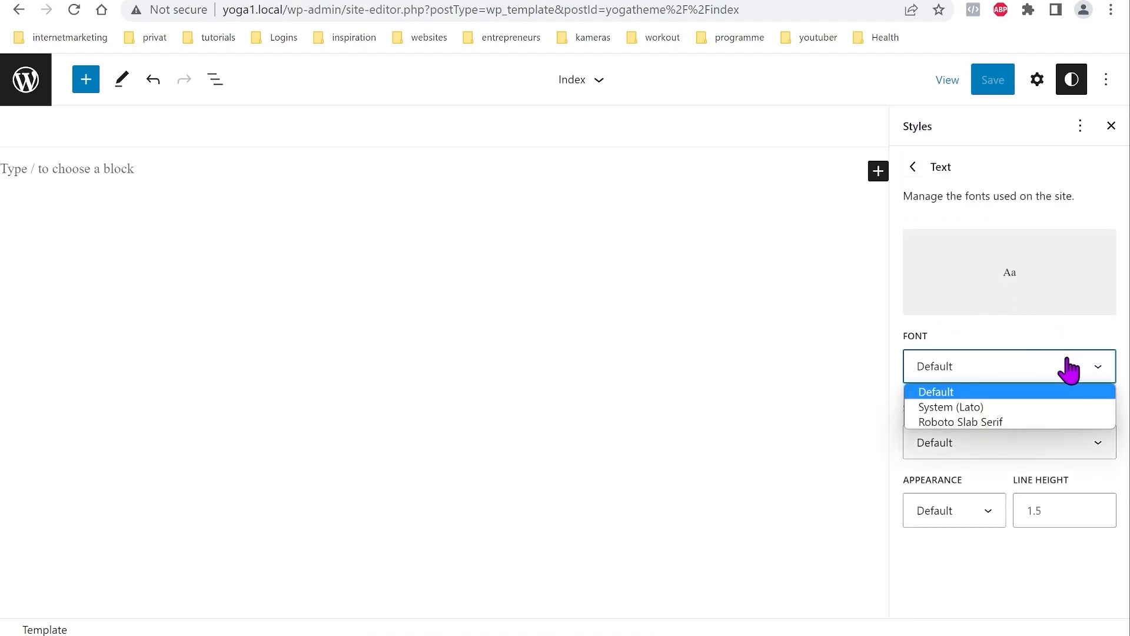
{"action": "left_click", "coordinate": [960, 409]}
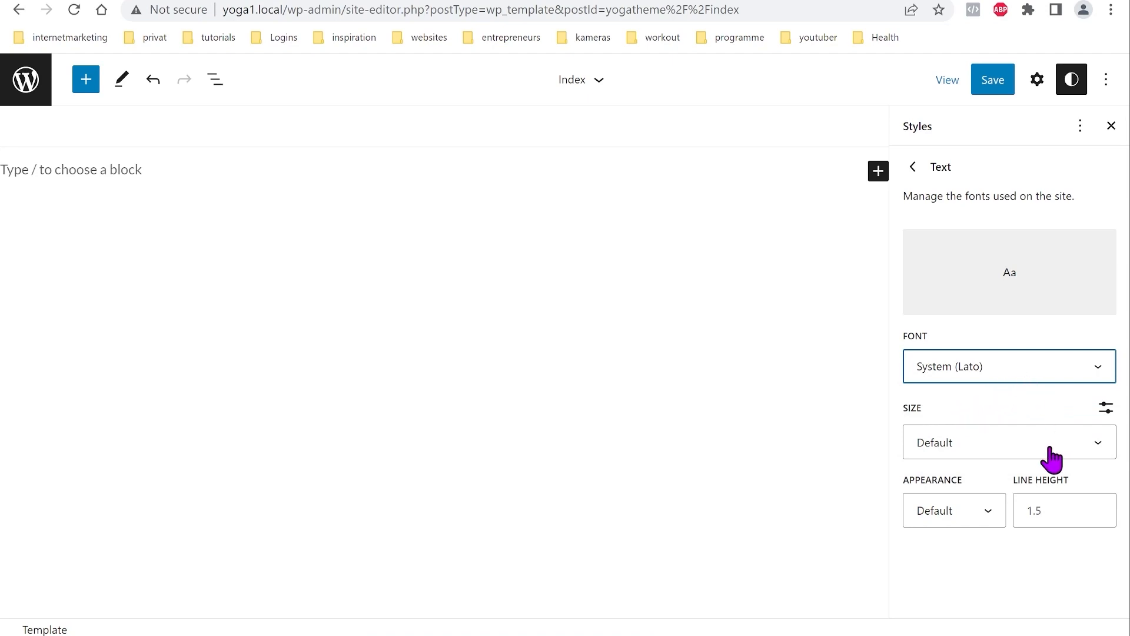
{"action": "left_click", "coordinate": [914, 169]}
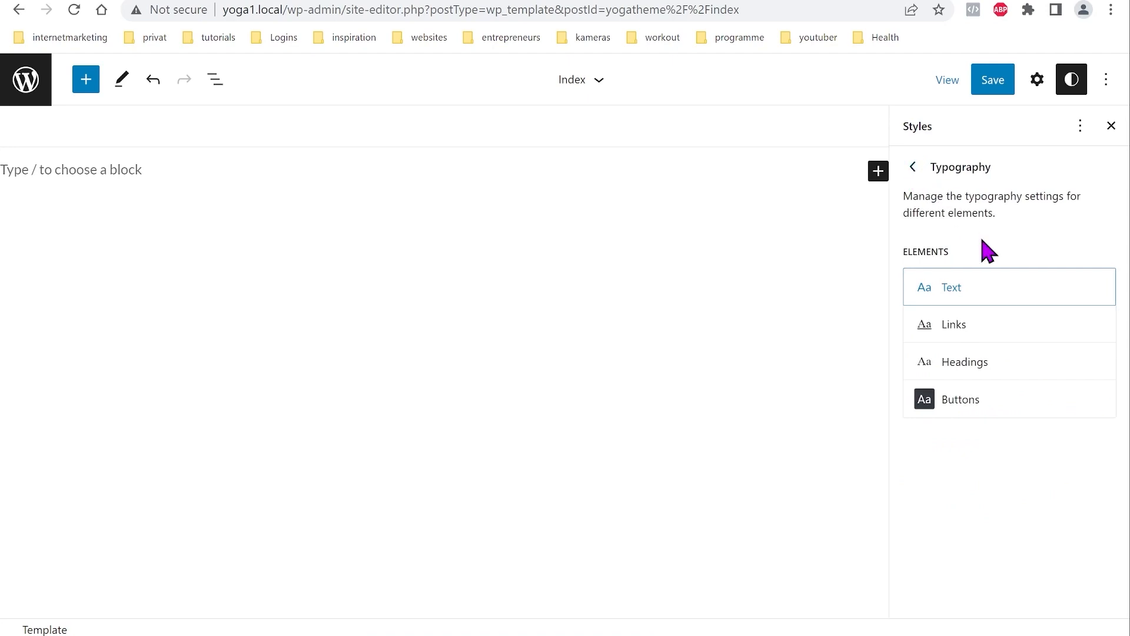
{"action": "left_click", "coordinate": [962, 331]}
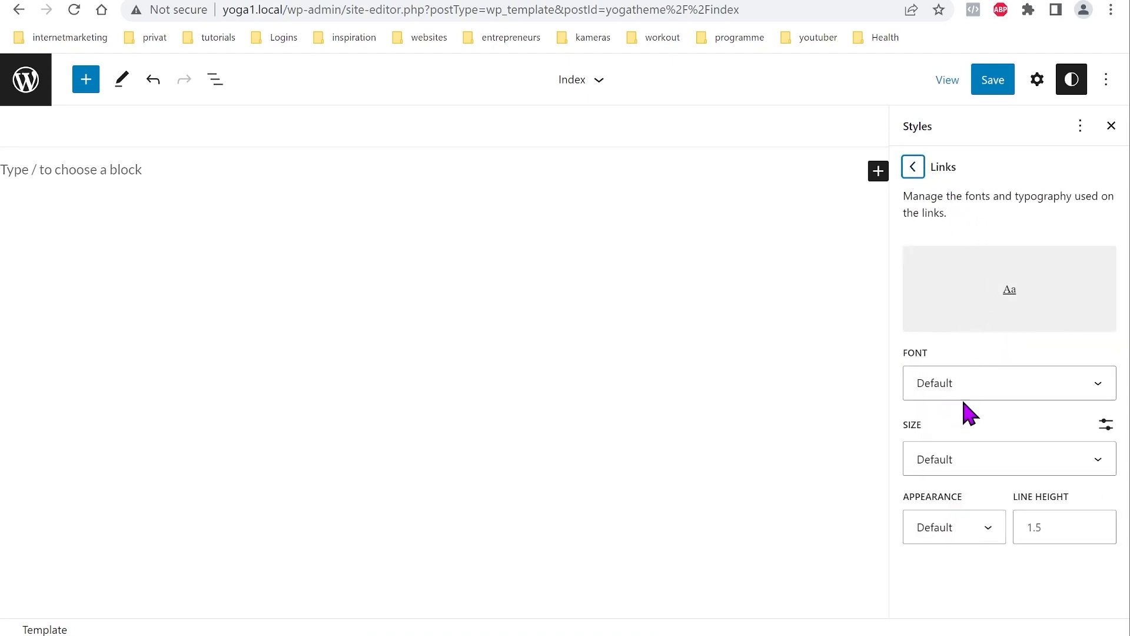
{"action": "left_click", "coordinate": [913, 170]}
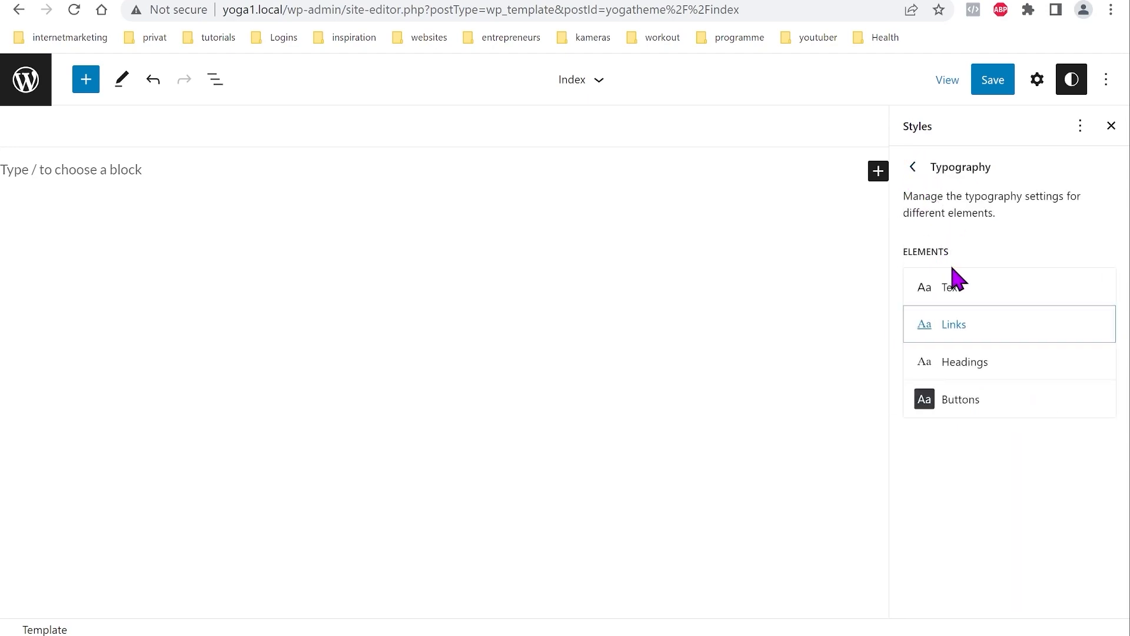
Step: Set the Headings font to Roboto Slab Serif with Light appearance
{"action": "left_click", "coordinate": [971, 365]}
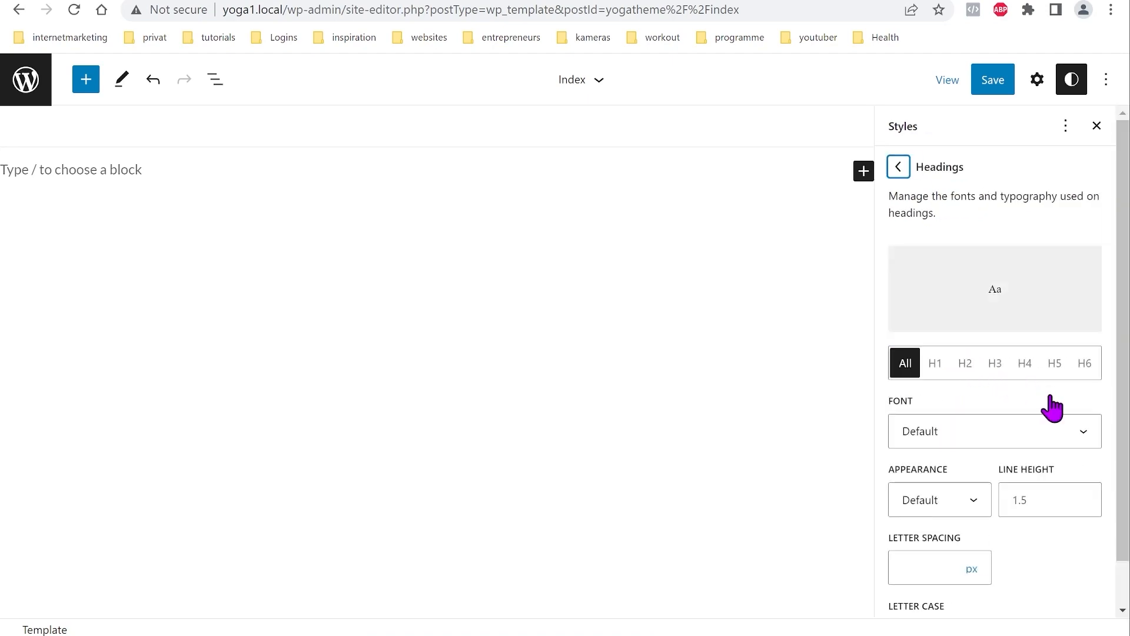
{"action": "left_click", "coordinate": [1075, 429]}
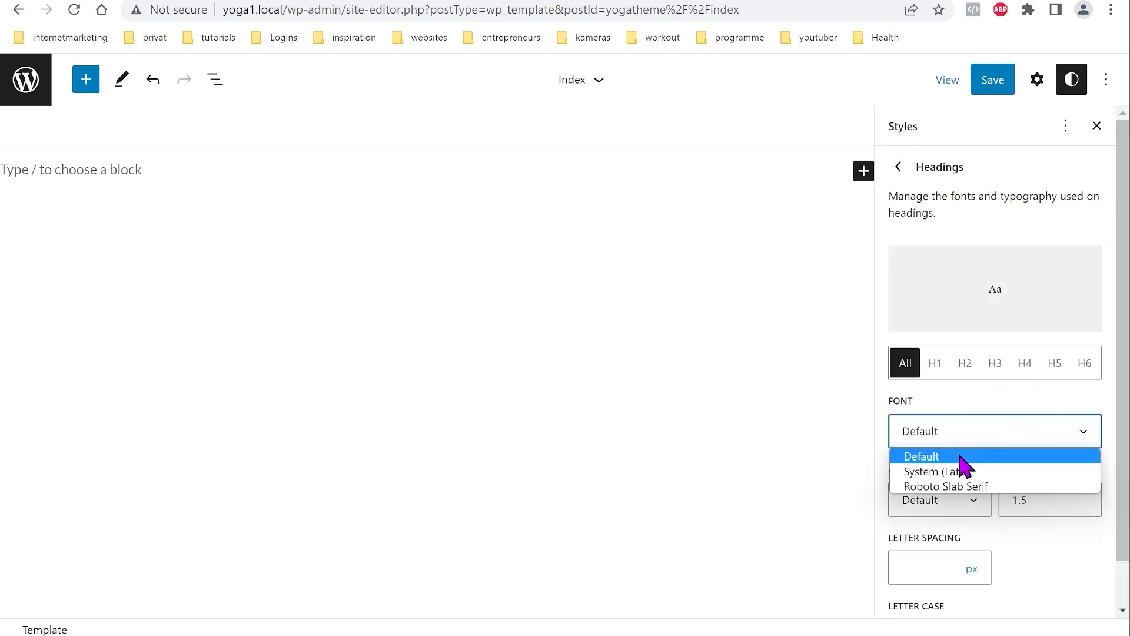
{"action": "left_click", "coordinate": [954, 489]}
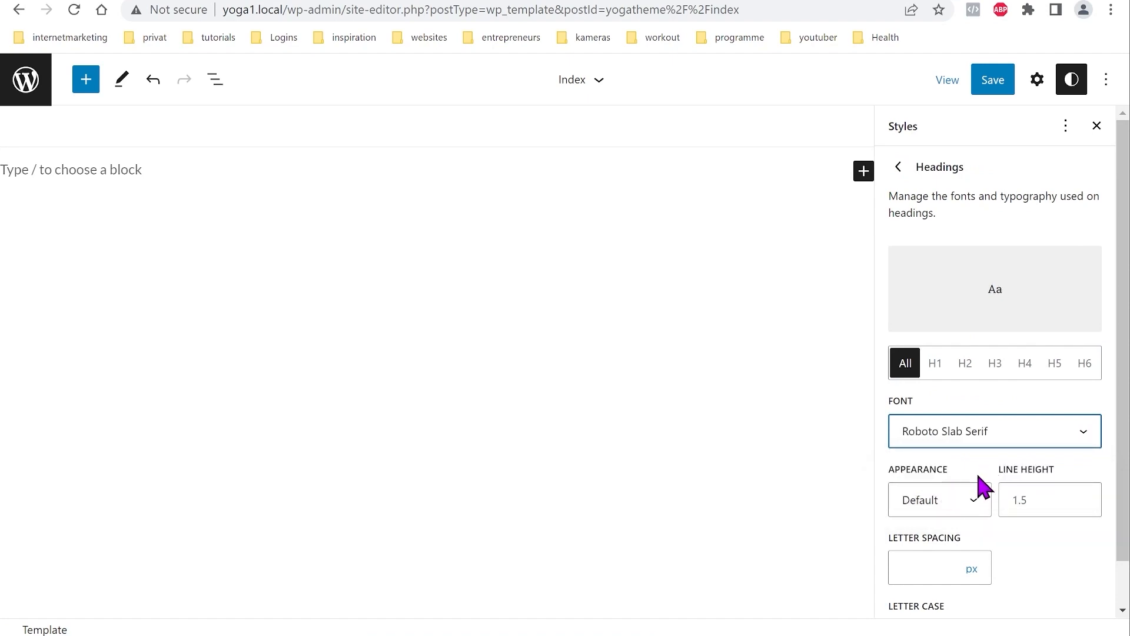
{"action": "left_click", "coordinate": [976, 509]}
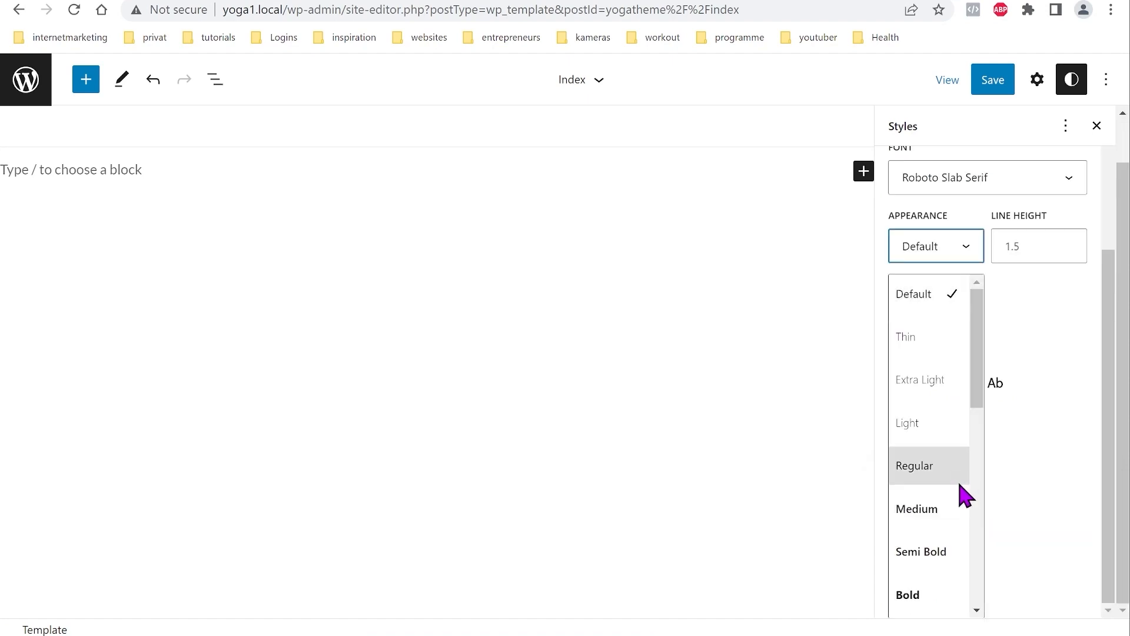
{"action": "left_click", "coordinate": [924, 436]}
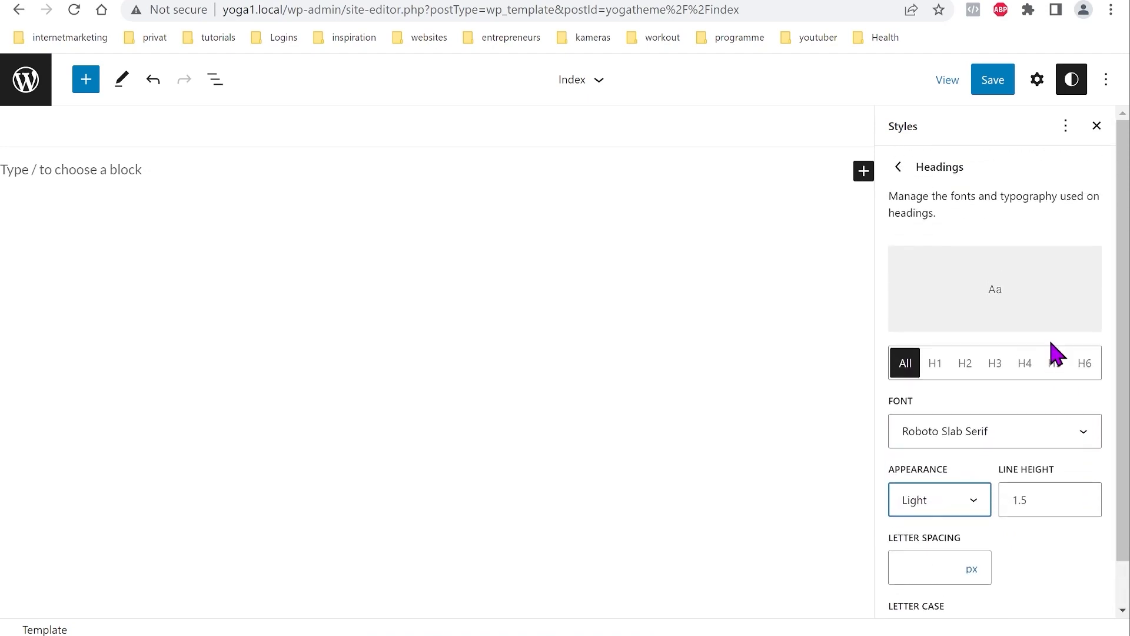
{"action": "left_click", "coordinate": [905, 168]}
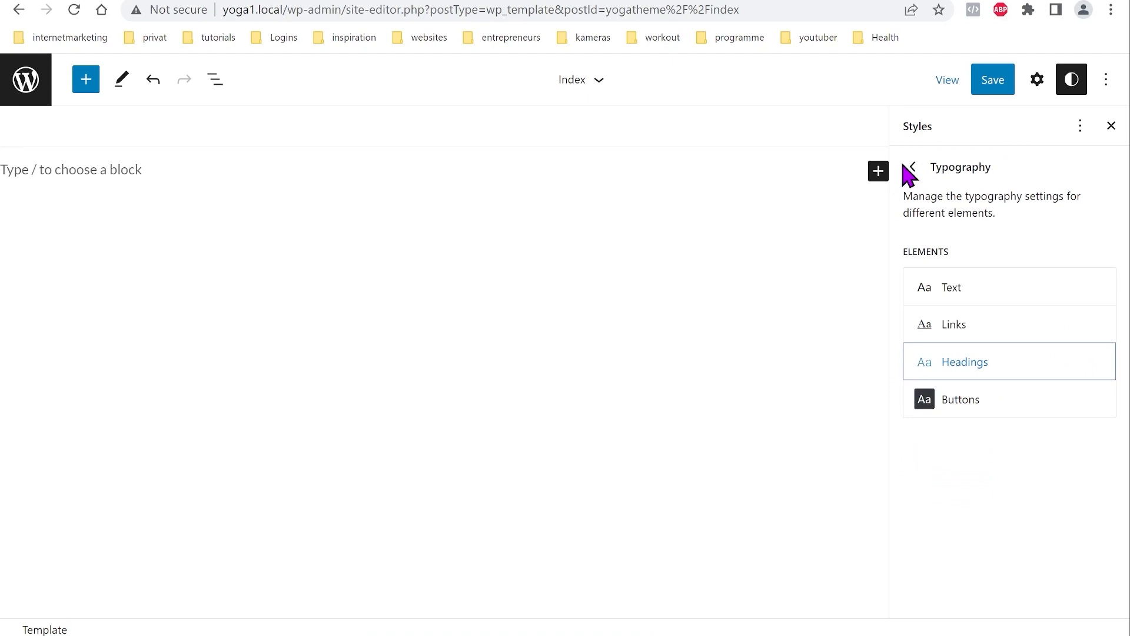
{"action": "left_click", "coordinate": [973, 403]}
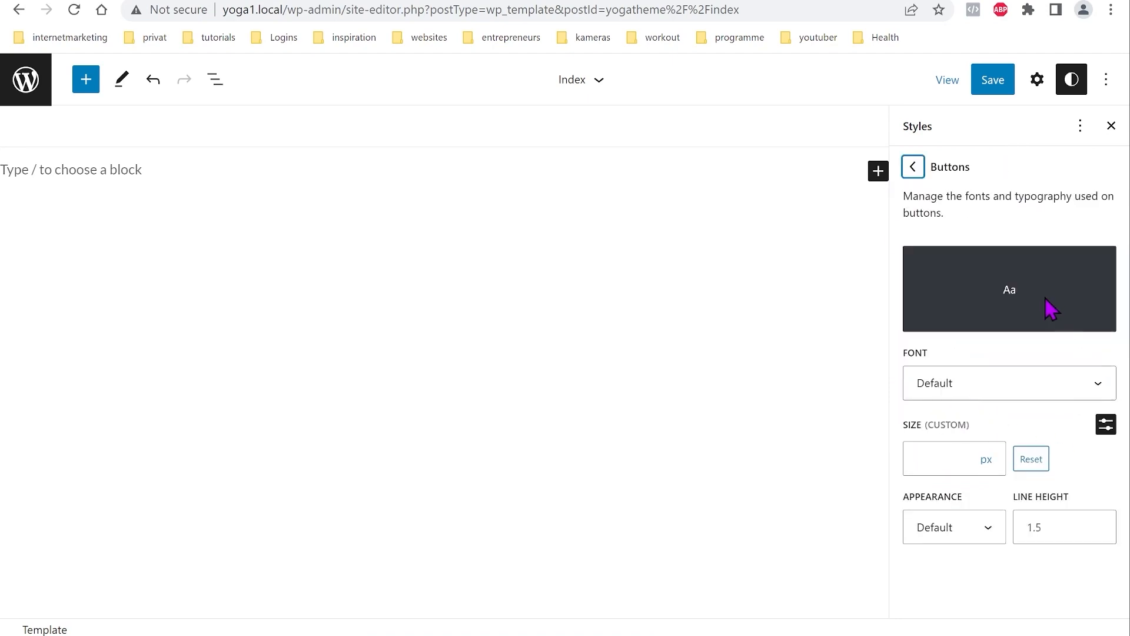
{"action": "left_click", "coordinate": [922, 172]}
{"action": "left_click", "coordinate": [914, 169]}
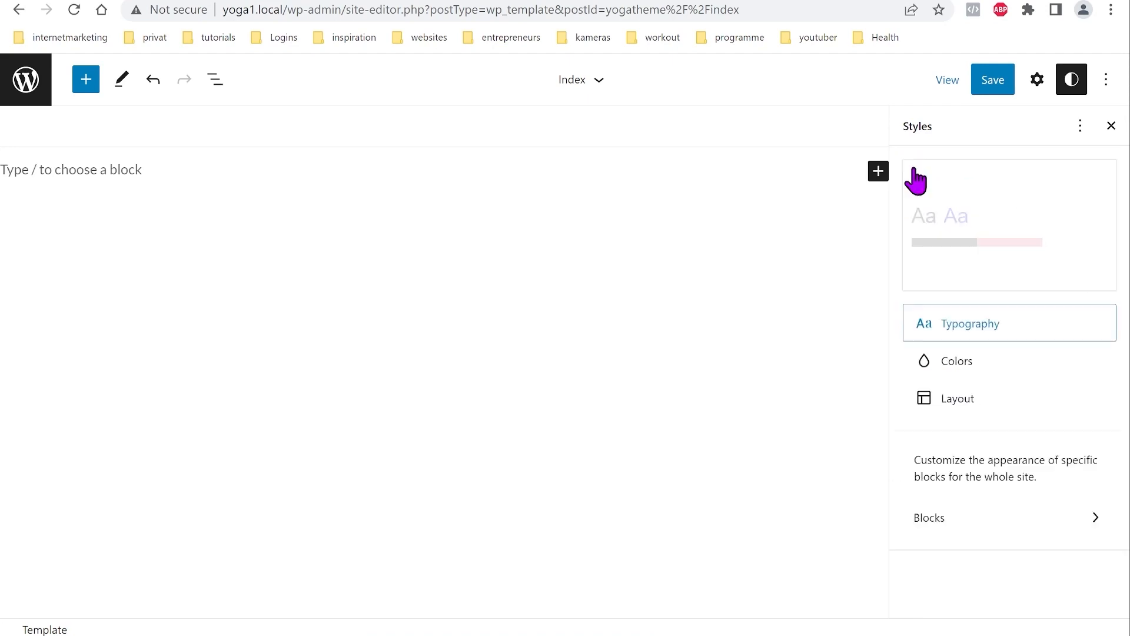
Step: In Styles > Colors, set the site Text colour to dark 333333
{"action": "left_click", "coordinate": [966, 371]}
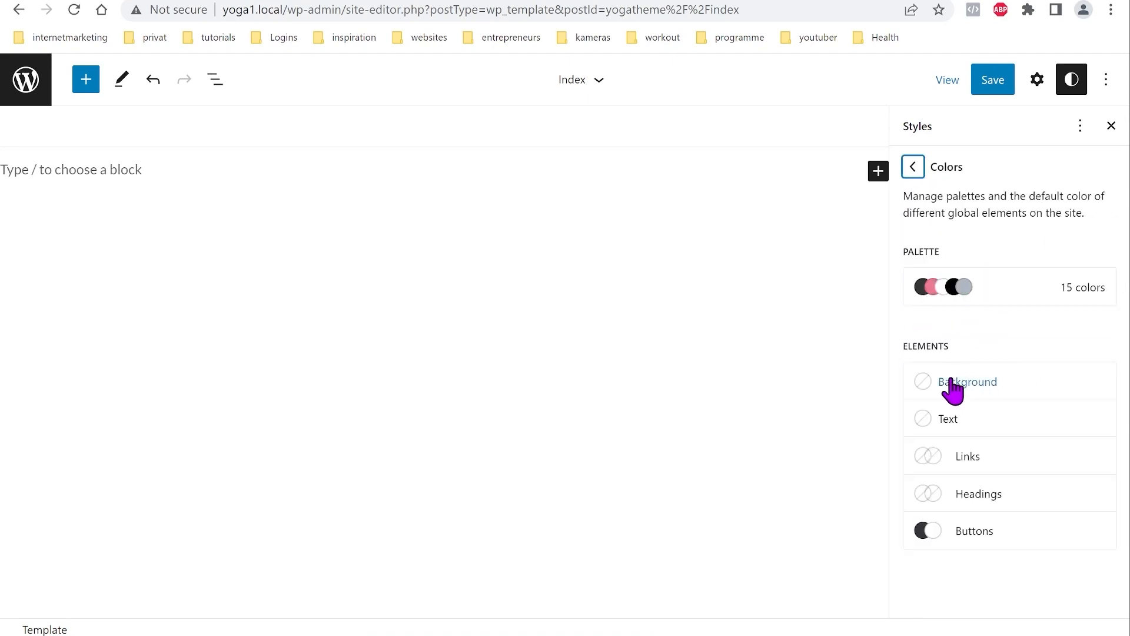
{"action": "left_click", "coordinate": [961, 419]}
{"action": "left_click", "coordinate": [922, 352]}
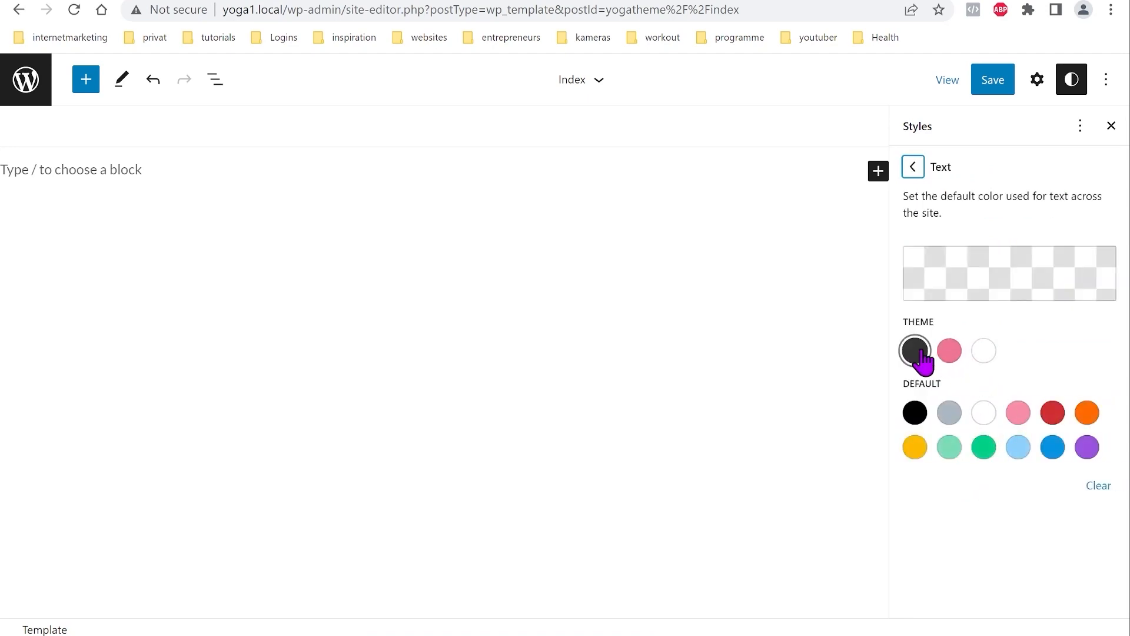
{"action": "left_click", "coordinate": [913, 170]}
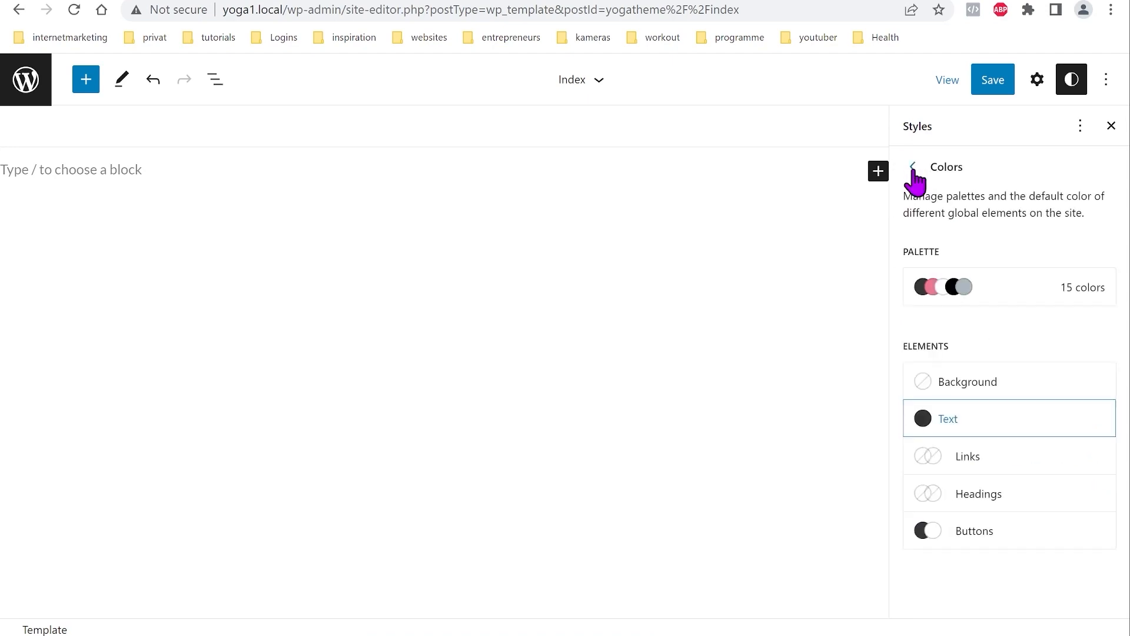
Step: Make links pink EF7594 in both default and hover states
{"action": "left_click", "coordinate": [968, 459]}
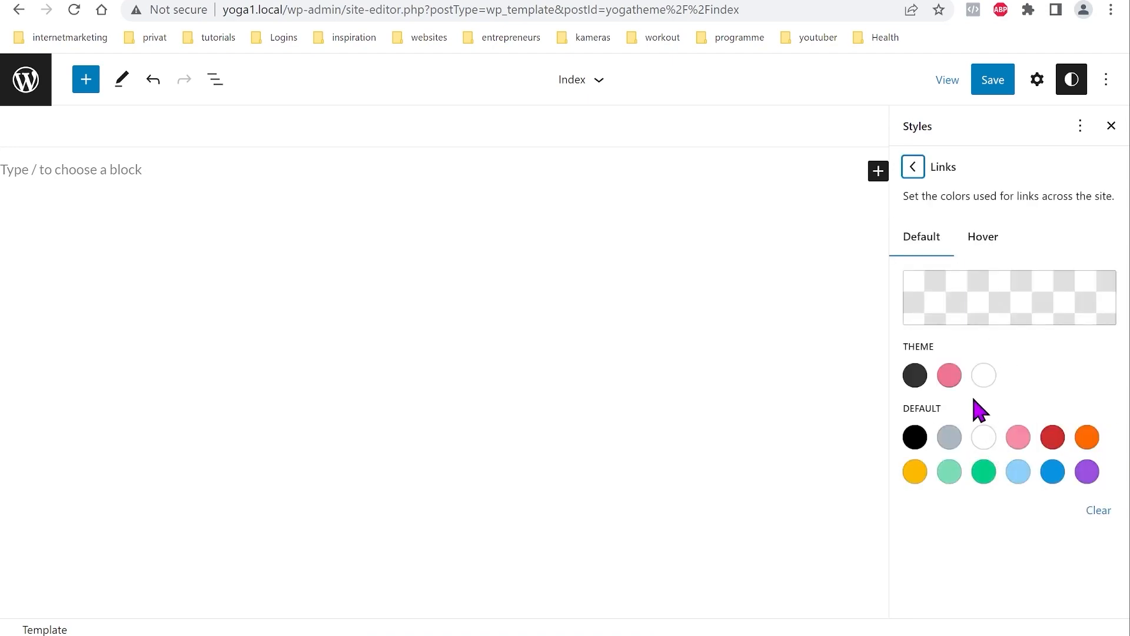
{"action": "left_click", "coordinate": [950, 377]}
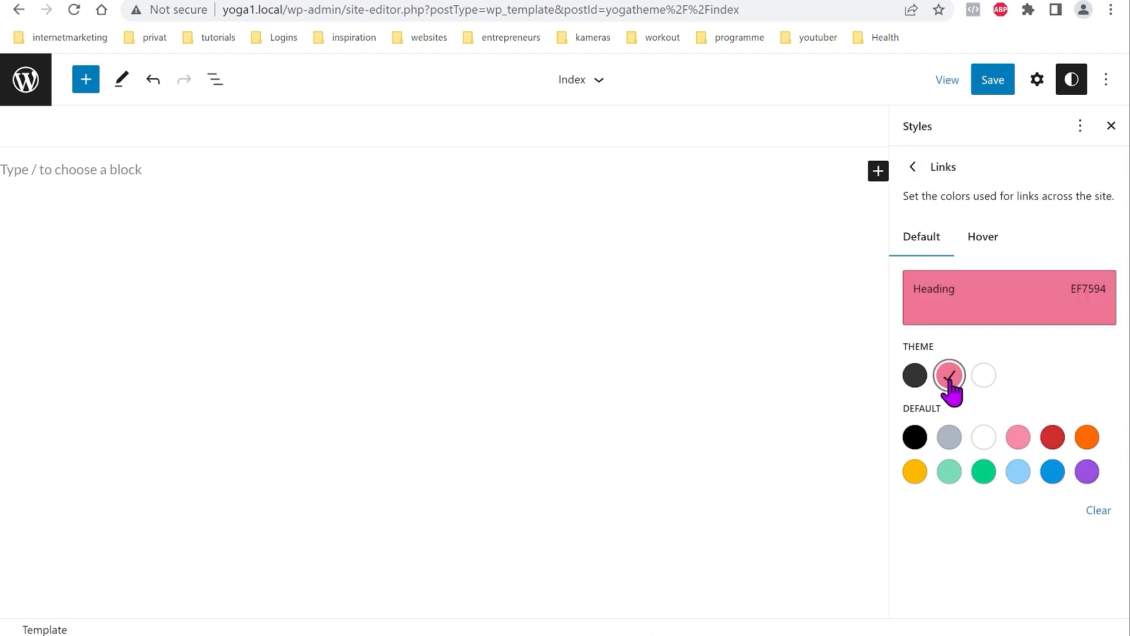
{"action": "left_click", "coordinate": [983, 247]}
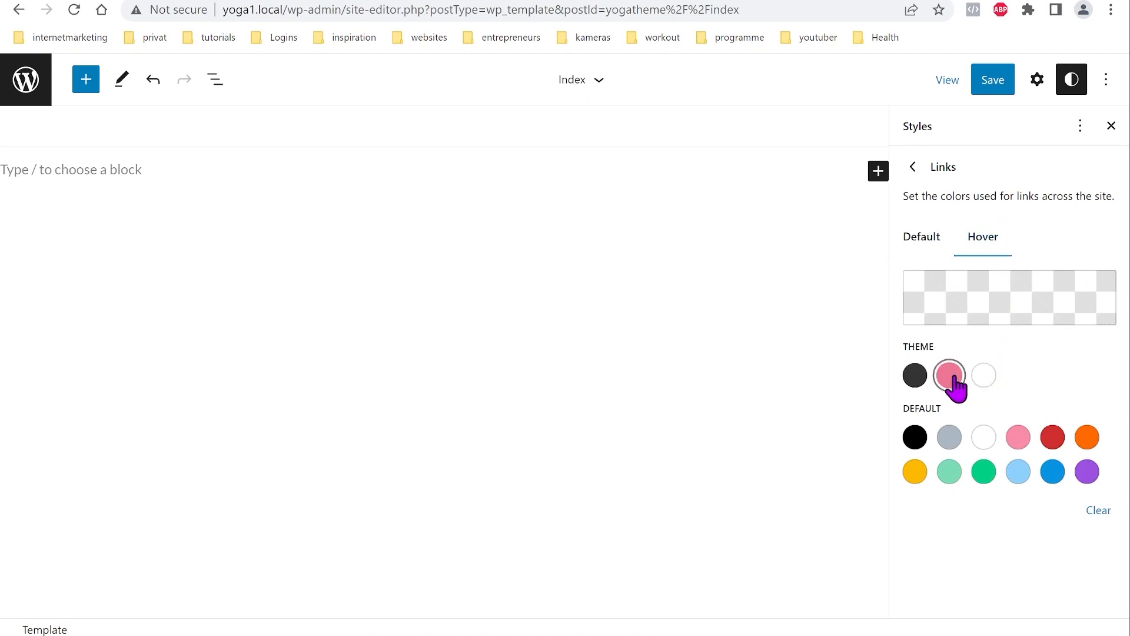
{"action": "left_click", "coordinate": [952, 380]}
{"action": "left_click", "coordinate": [930, 242]}
{"action": "left_click", "coordinate": [979, 245]}
{"action": "left_click", "coordinate": [913, 168]}
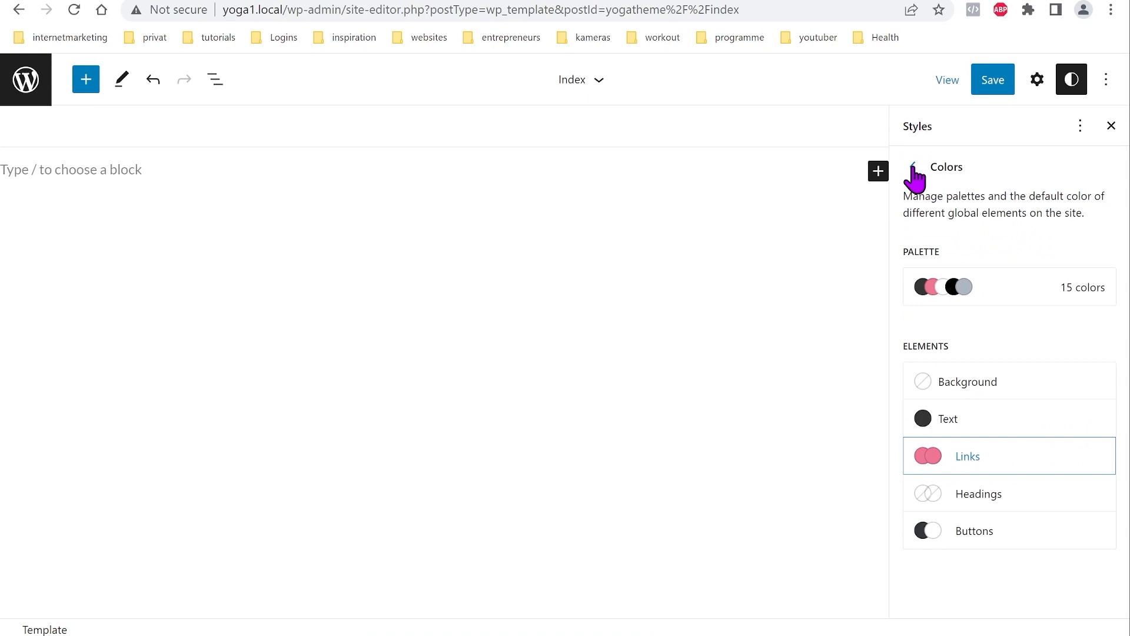
Step: Set all headings to pink EF7594
{"action": "left_click", "coordinate": [998, 500]}
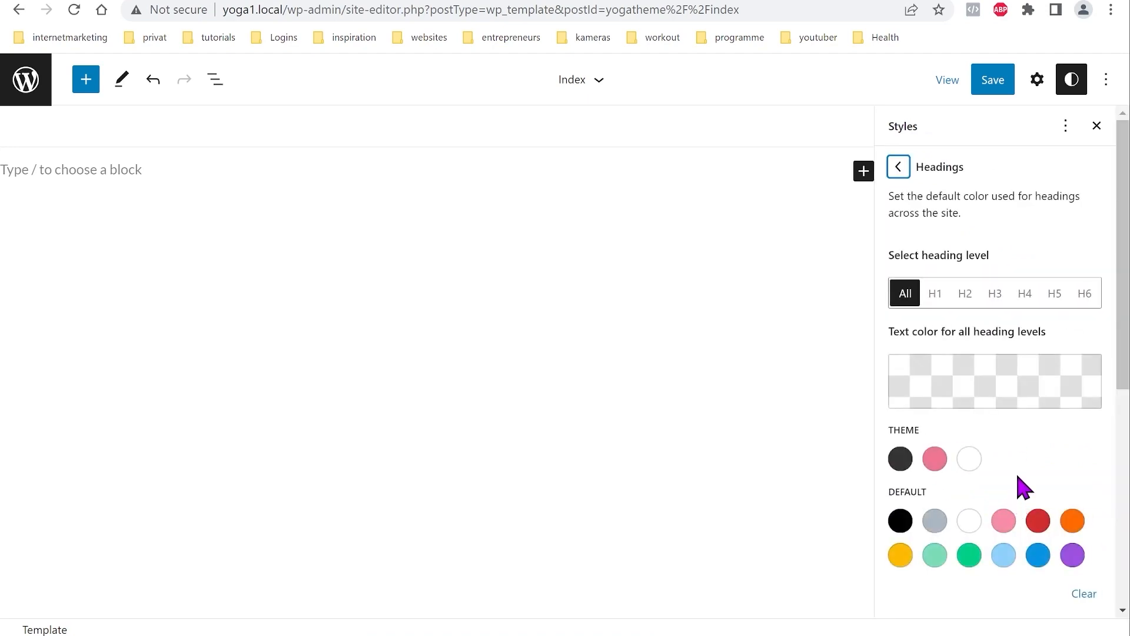
{"action": "left_click", "coordinate": [935, 459]}
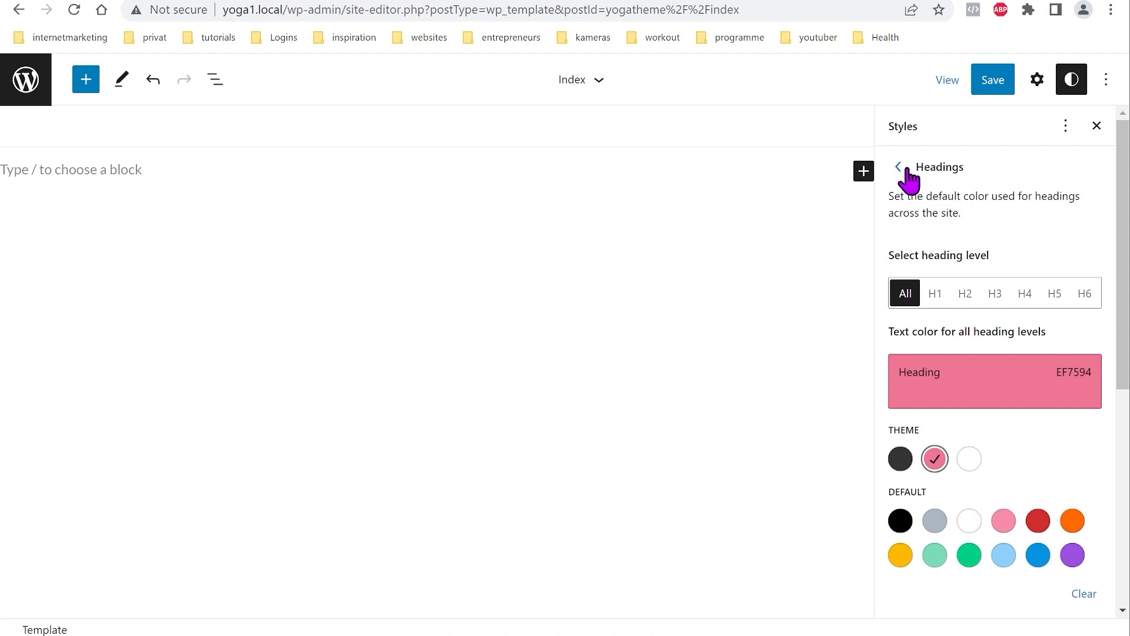
{"action": "scroll", "coordinate": [957, 382], "scroll_direction": "down", "scroll_amount": 7}
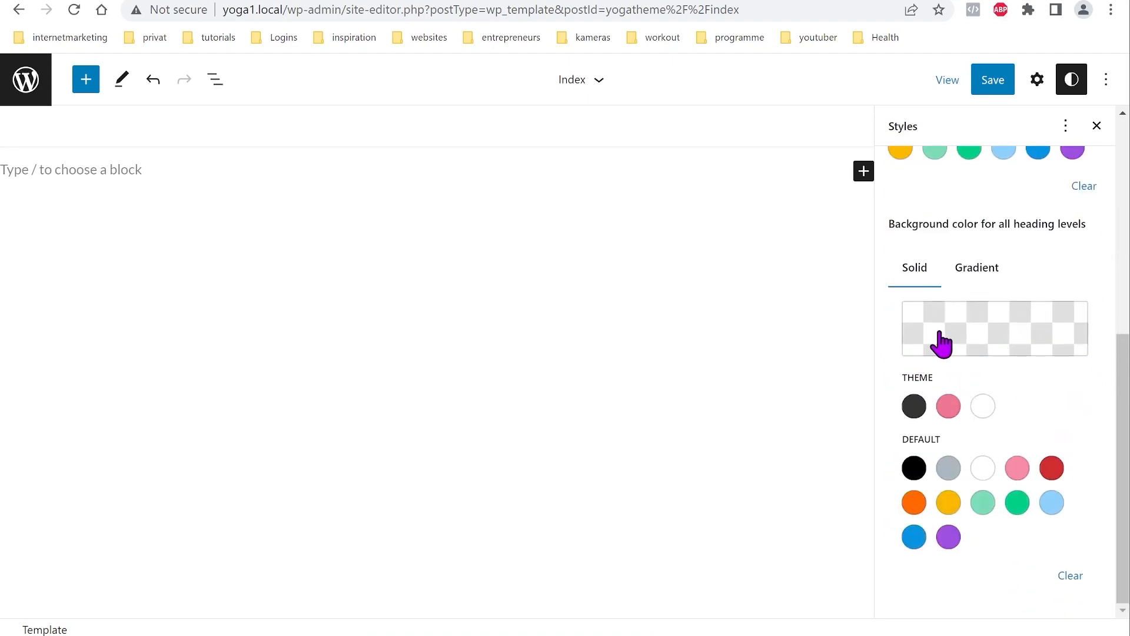
{"action": "scroll", "coordinate": [999, 361], "scroll_direction": "up", "scroll_amount": 4}
{"action": "scroll", "coordinate": [995, 362], "scroll_direction": "up", "scroll_amount": 3}
{"action": "left_click", "coordinate": [898, 168]}
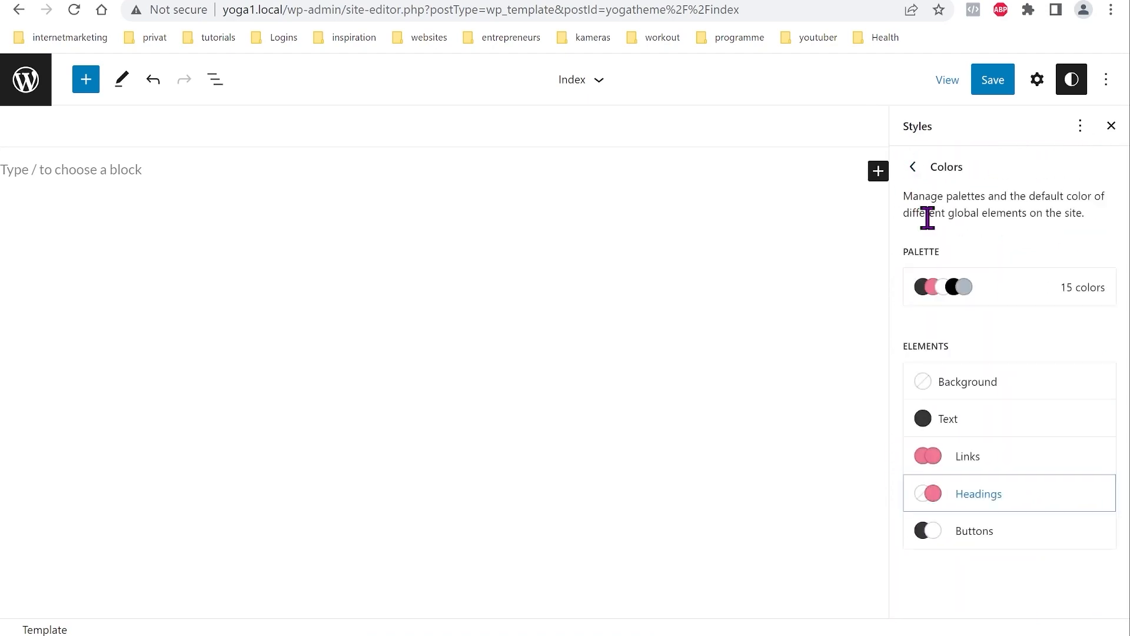
Step: Give buttons a pink EF7594 background with white FFFFFF text
{"action": "left_click", "coordinate": [979, 531]}
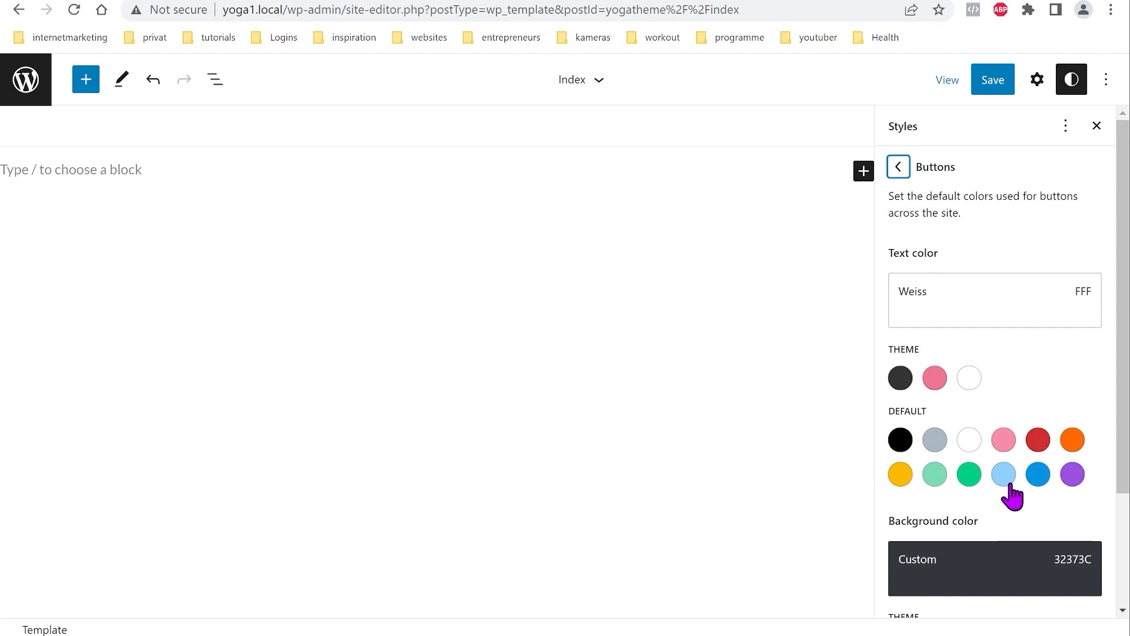
{"action": "left_click", "coordinate": [935, 378]}
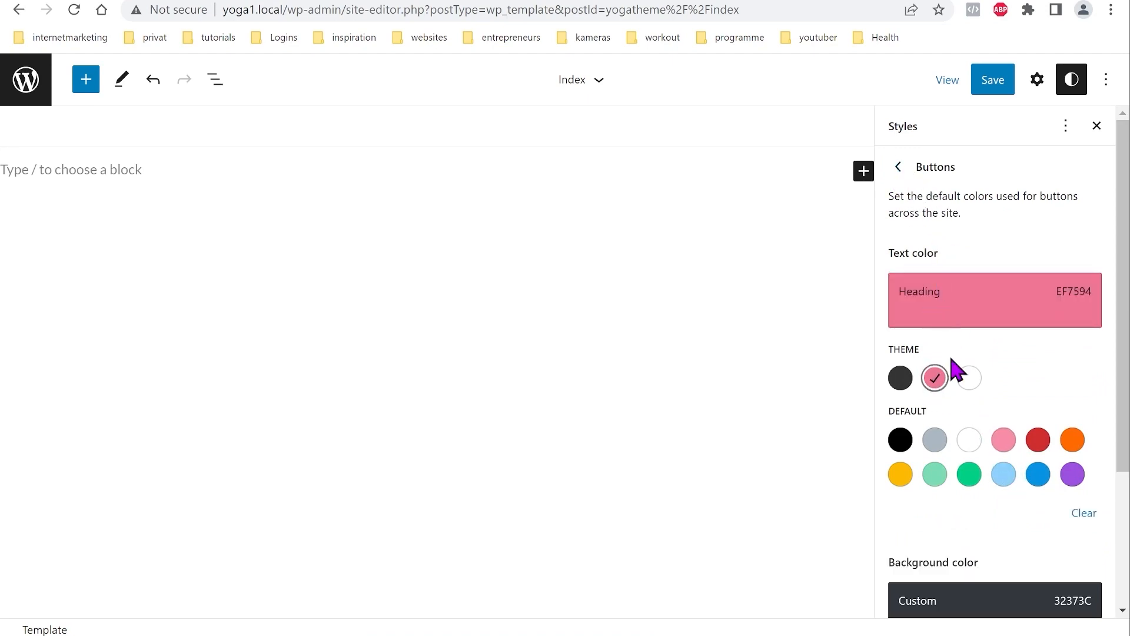
{"action": "scroll", "coordinate": [972, 413], "scroll_direction": "down", "scroll_amount": 3}
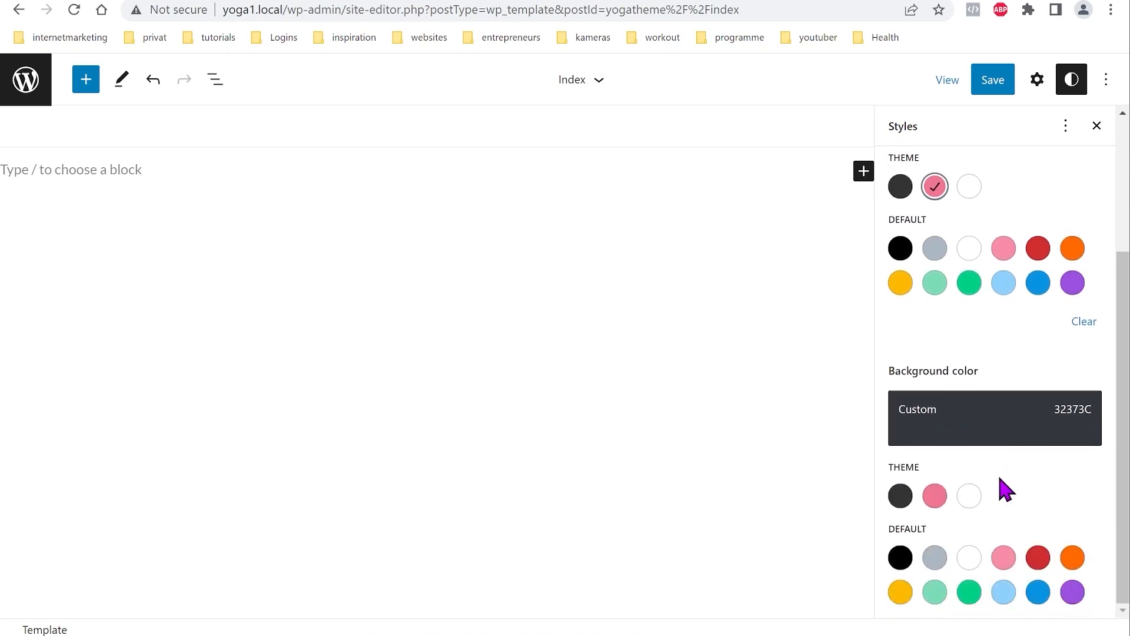
{"action": "left_click", "coordinate": [936, 498]}
{"action": "scroll", "coordinate": [1004, 468], "scroll_direction": "up", "scroll_amount": 3}
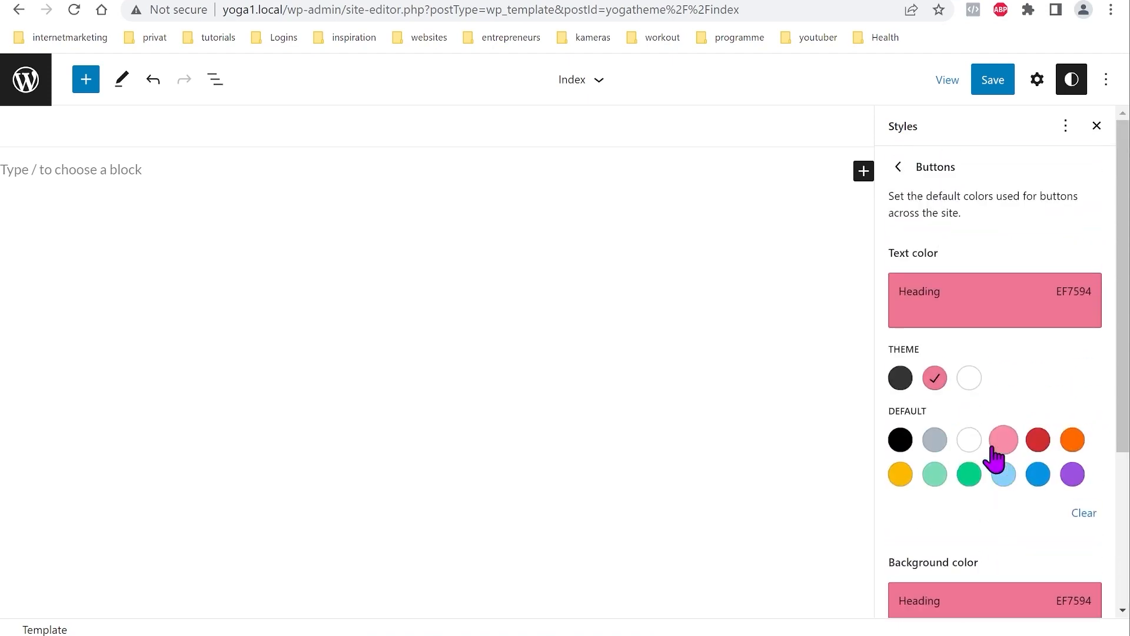
{"action": "left_click", "coordinate": [969, 380]}
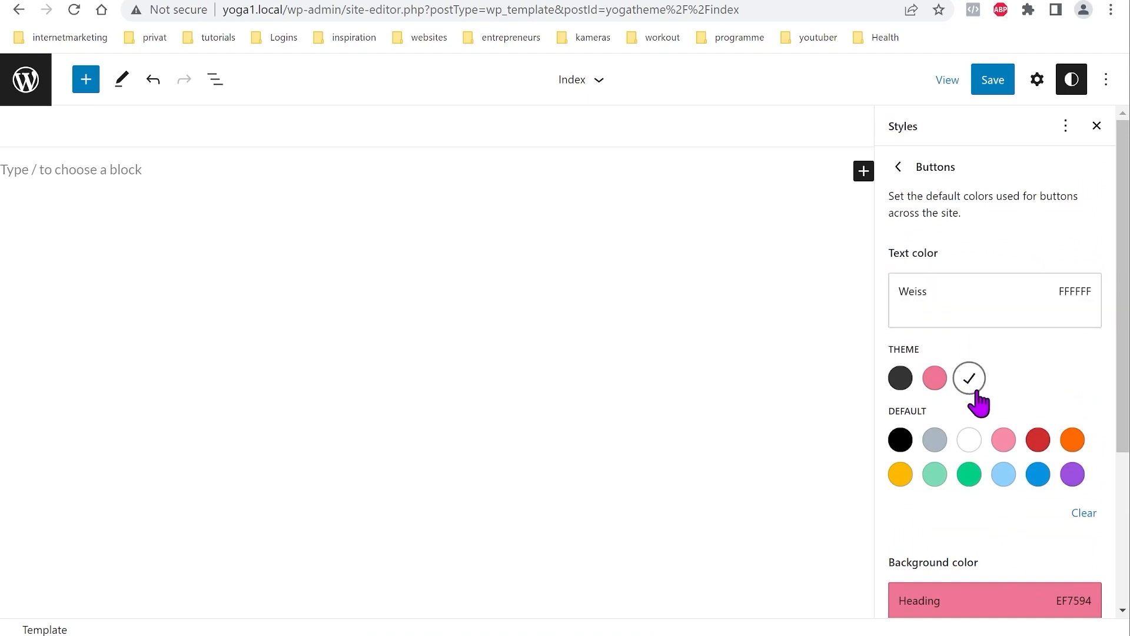
{"action": "left_click", "coordinate": [899, 168]}
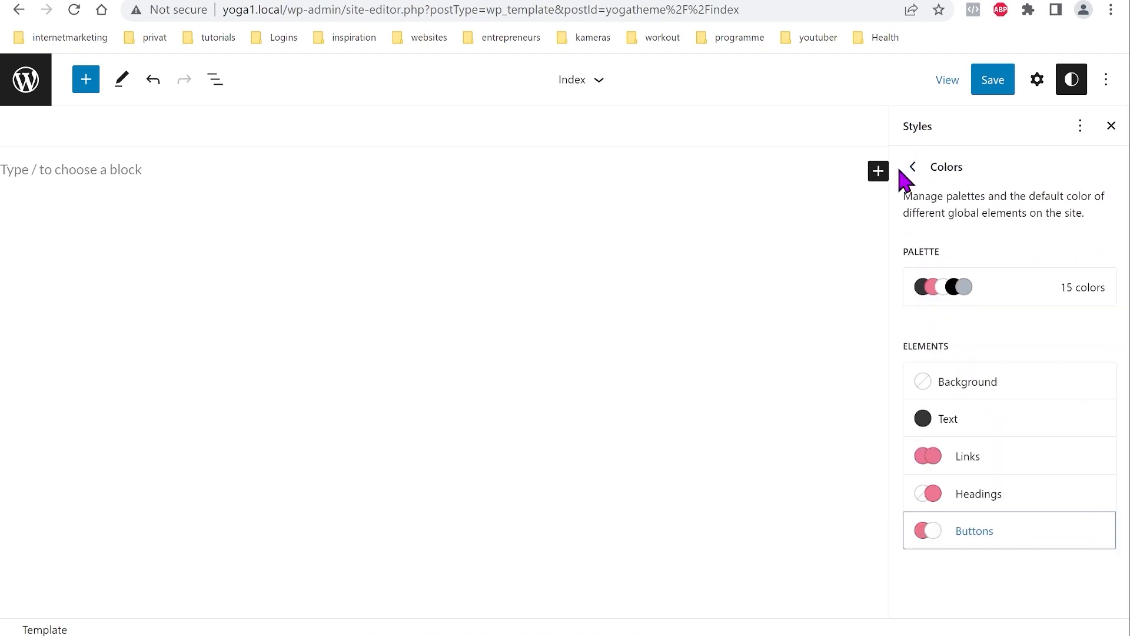
{"action": "left_click", "coordinate": [913, 168]}
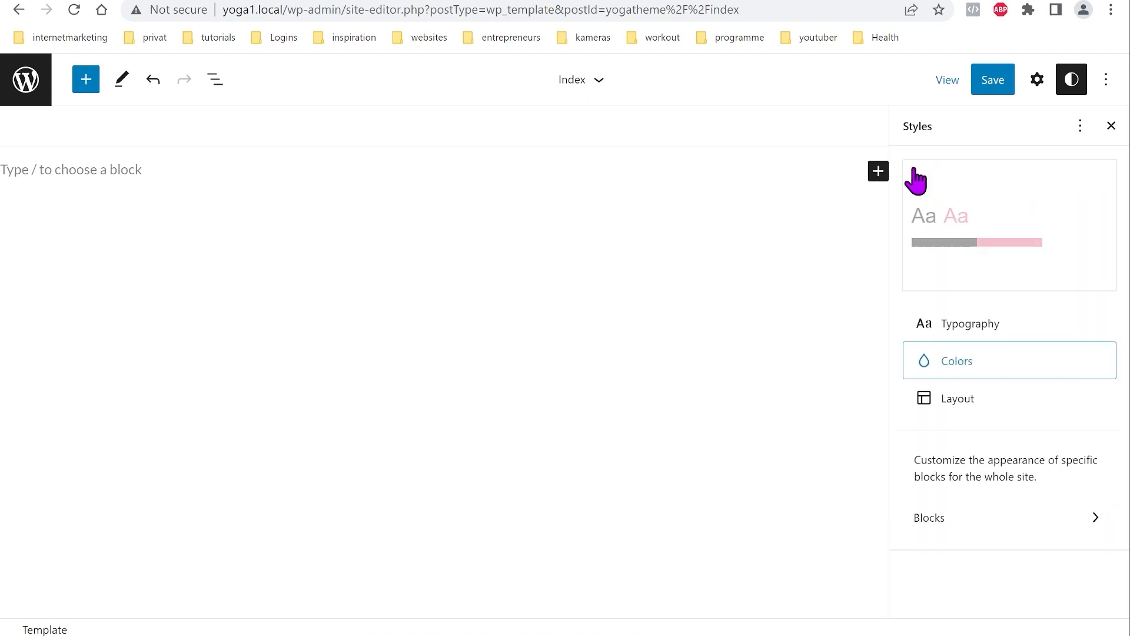
Step: In Styles > Layout, unlink padding, enter 22 px for Right and Left, then relink it
{"action": "left_click", "coordinate": [958, 399]}
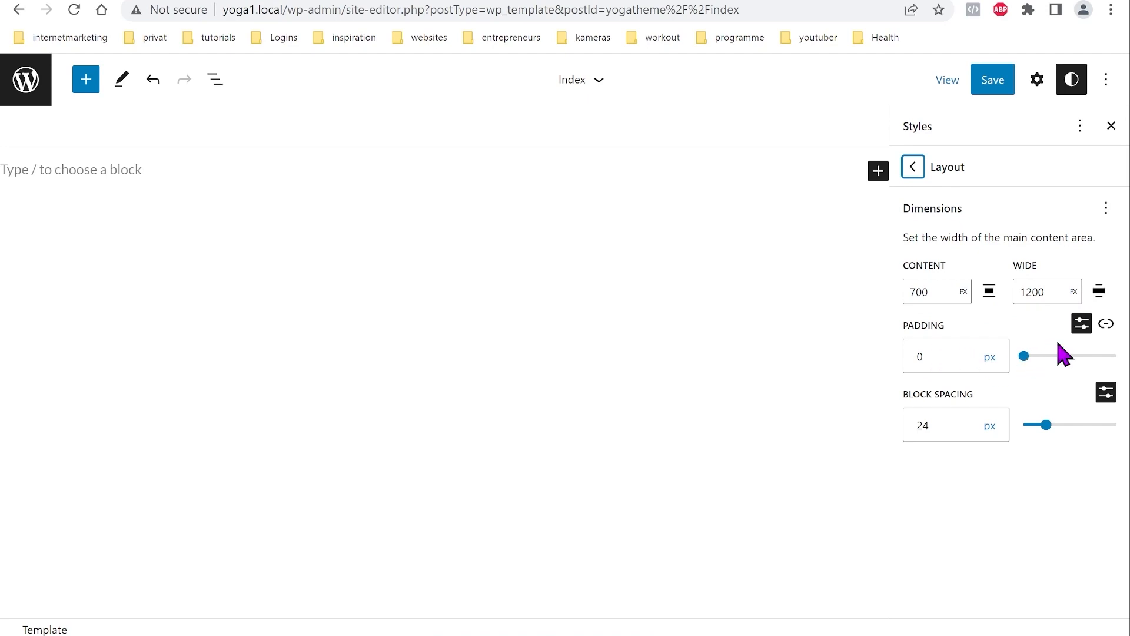
{"action": "left_click", "coordinate": [1106, 324]}
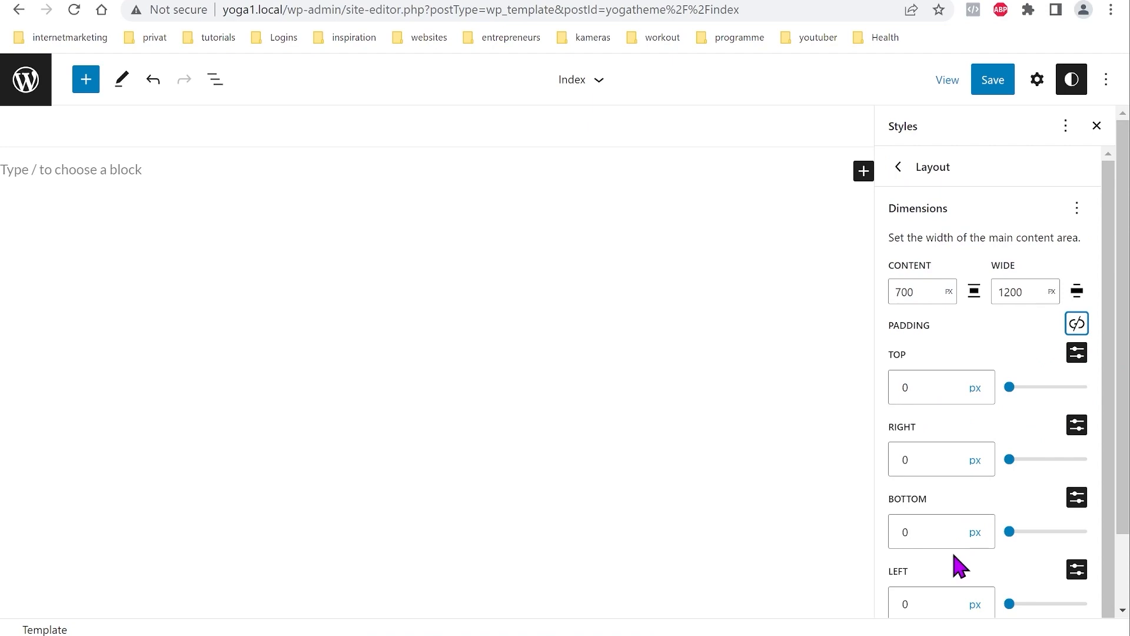
{"action": "left_click", "coordinate": [909, 463]}
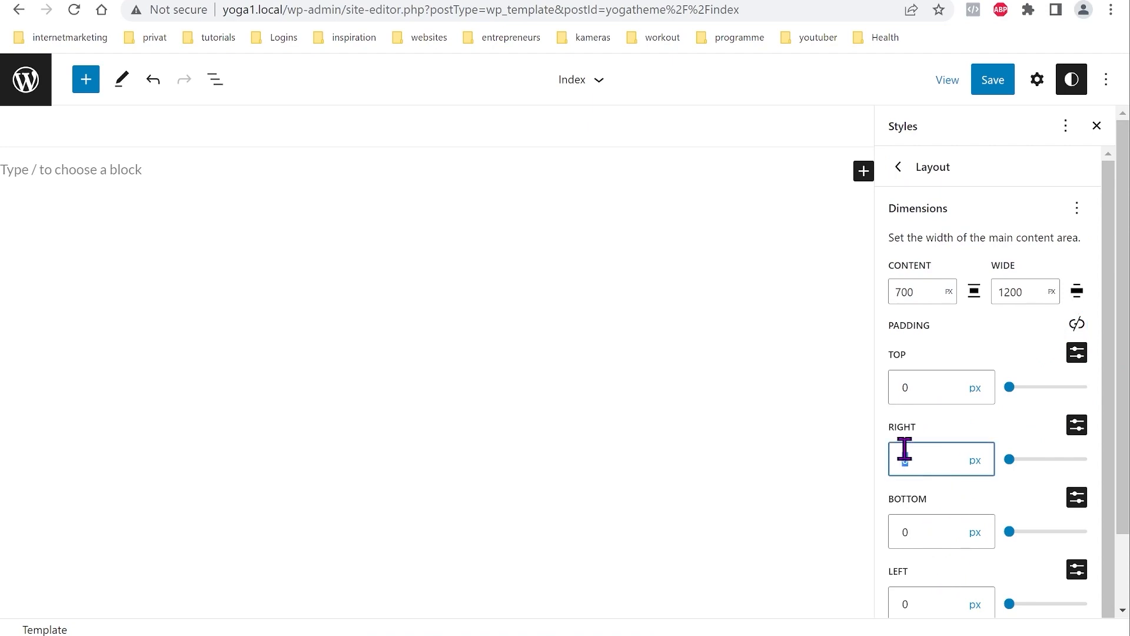
{"action": "double_click", "coordinate": [904, 600]}
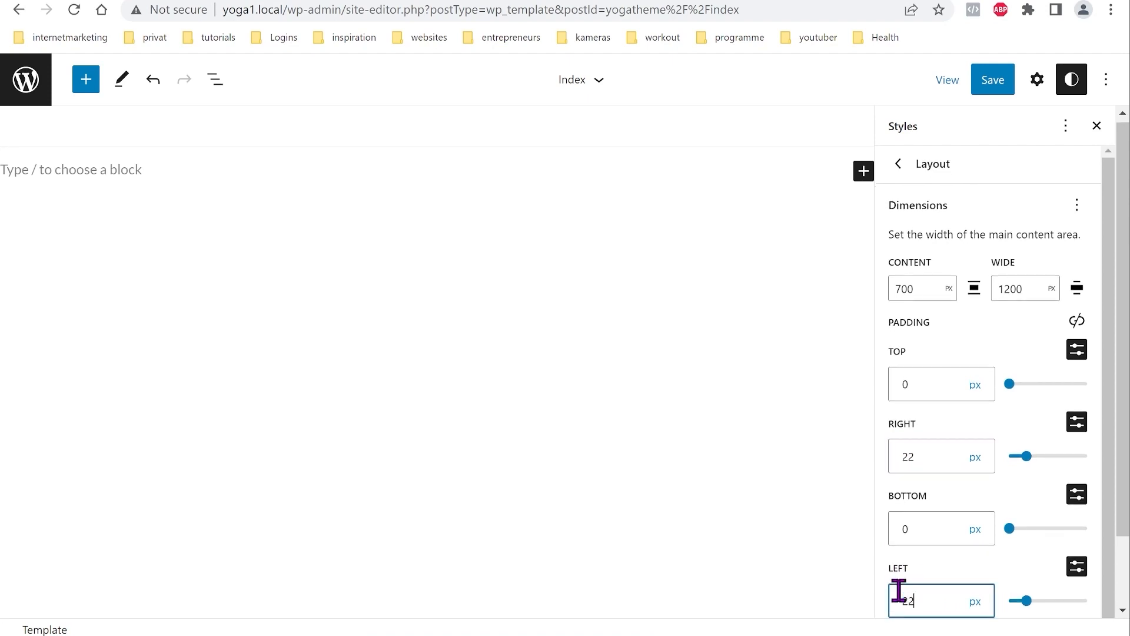
{"action": "left_click", "coordinate": [1081, 322]}
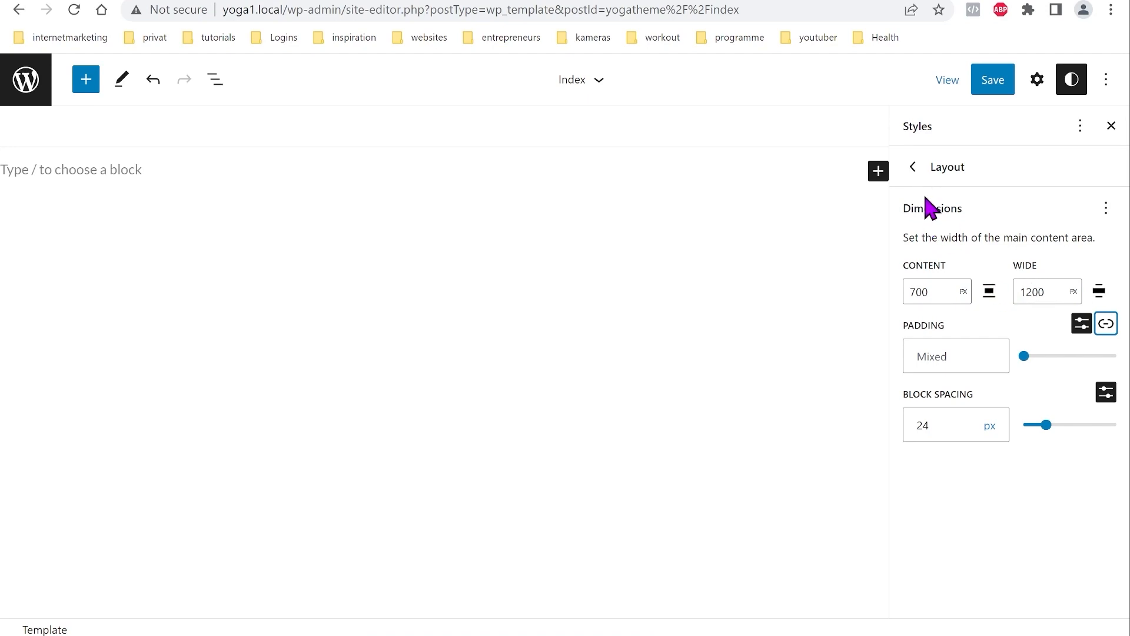
{"action": "left_click", "coordinate": [915, 173]}
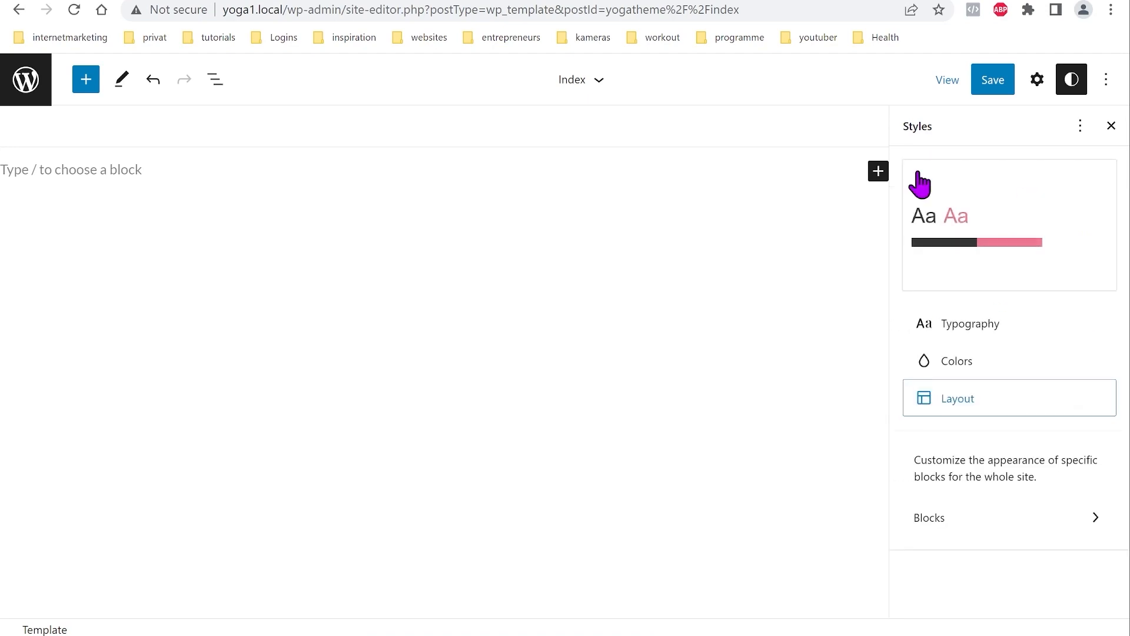
Step: Browse the Blocks styles list, then leave Styles and open the site editor navigation
{"action": "left_click", "coordinate": [929, 519]}
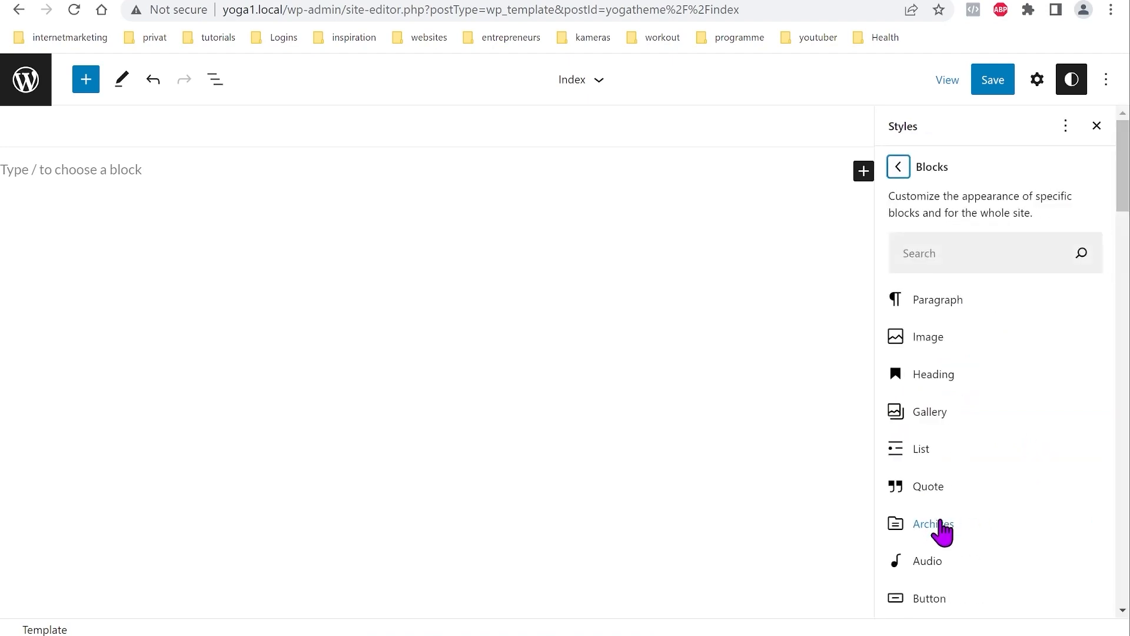
{"action": "scroll", "coordinate": [975, 318], "scroll_direction": "down", "scroll_amount": 13}
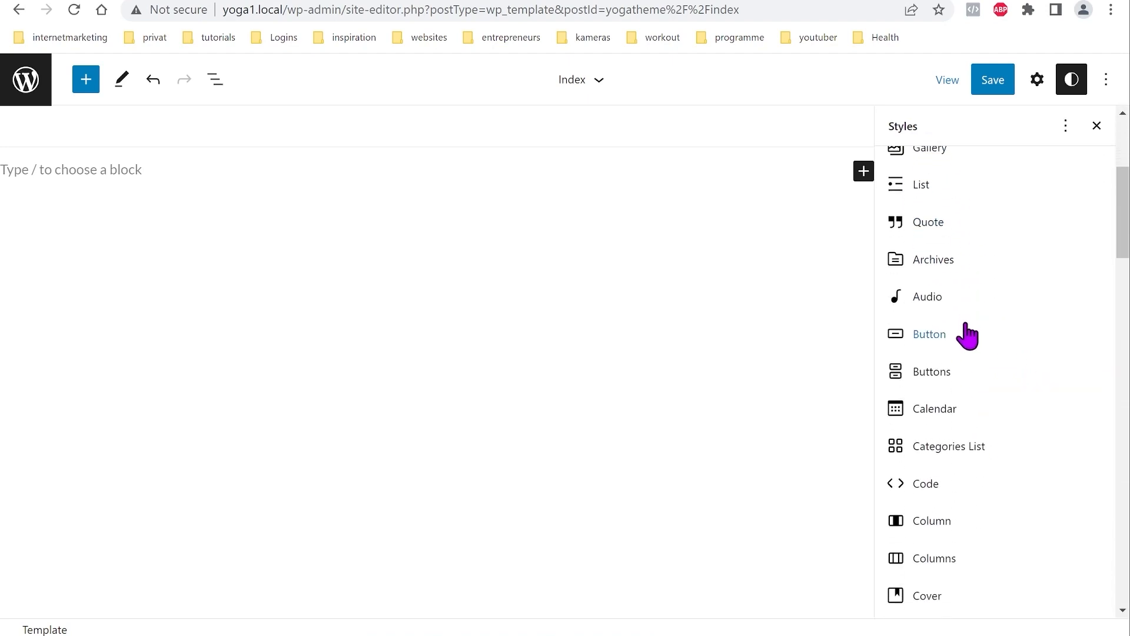
{"action": "scroll", "coordinate": [967, 340], "scroll_direction": "down", "scroll_amount": 18}
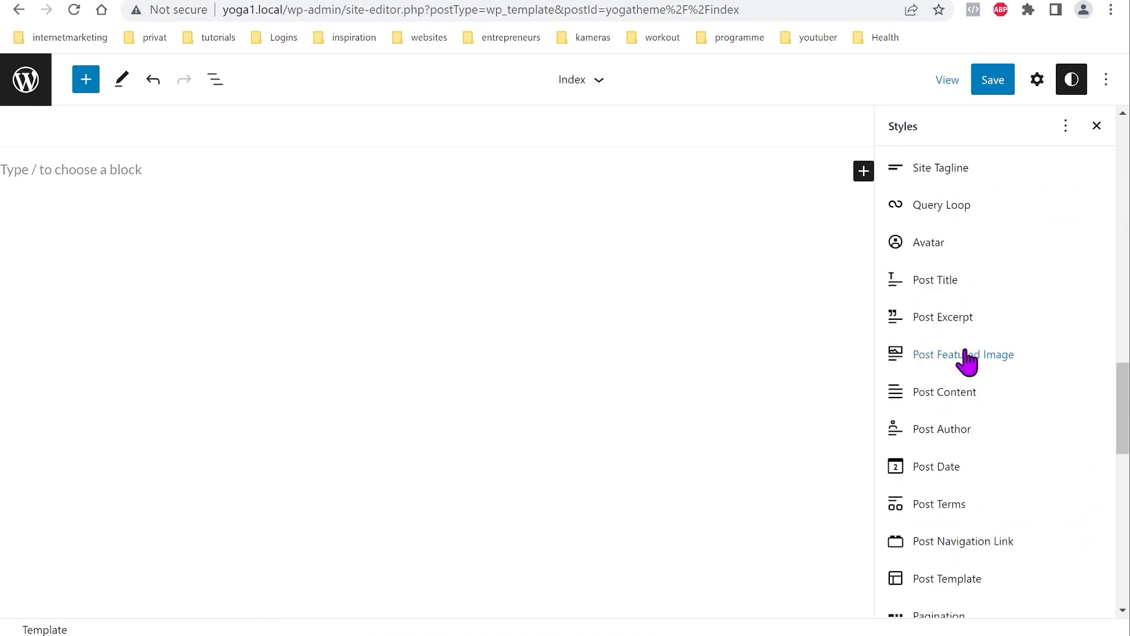
{"action": "scroll", "coordinate": [969, 365], "scroll_direction": "down", "scroll_amount": 7}
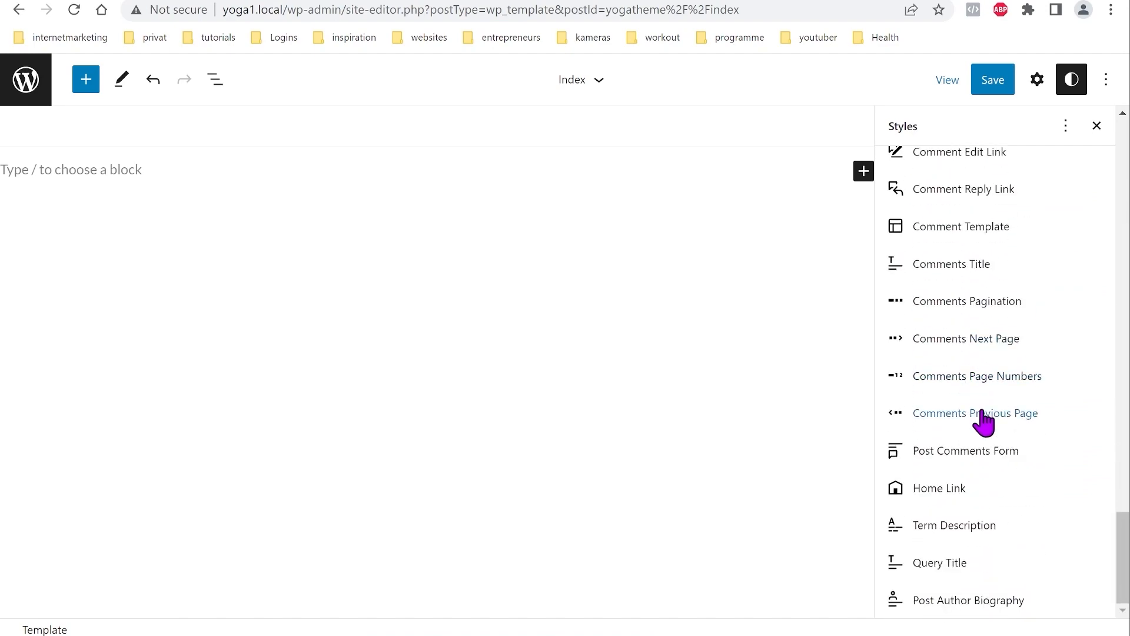
{"action": "scroll", "coordinate": [984, 421], "scroll_direction": "up", "scroll_amount": 19}
{"action": "scroll", "coordinate": [984, 421], "scroll_direction": "up", "scroll_amount": 18}
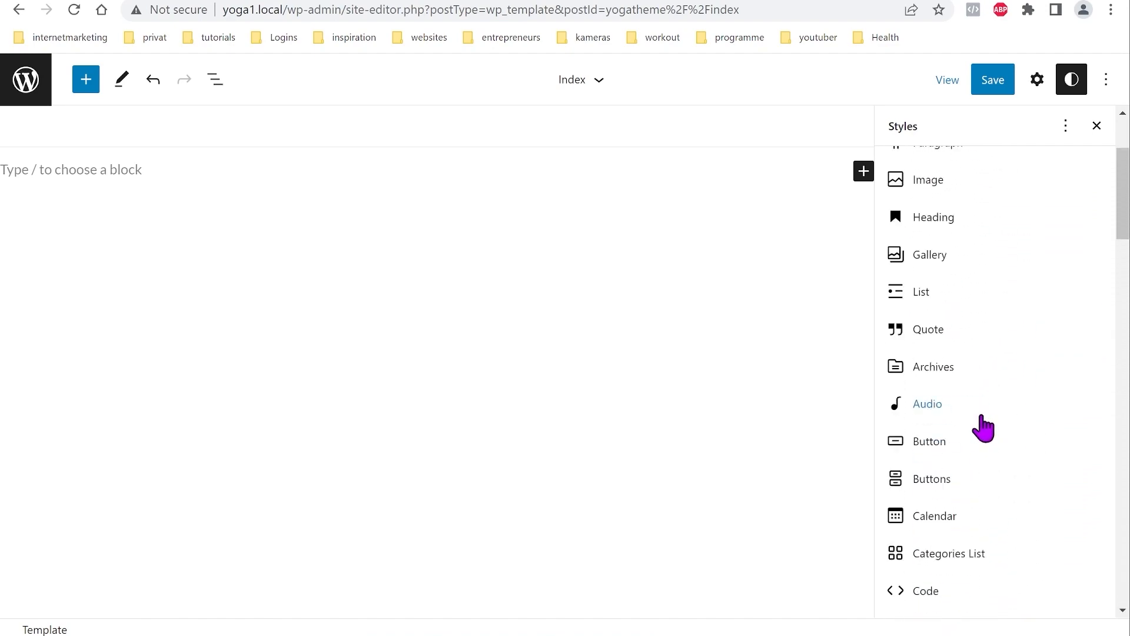
{"action": "left_click", "coordinate": [899, 170]}
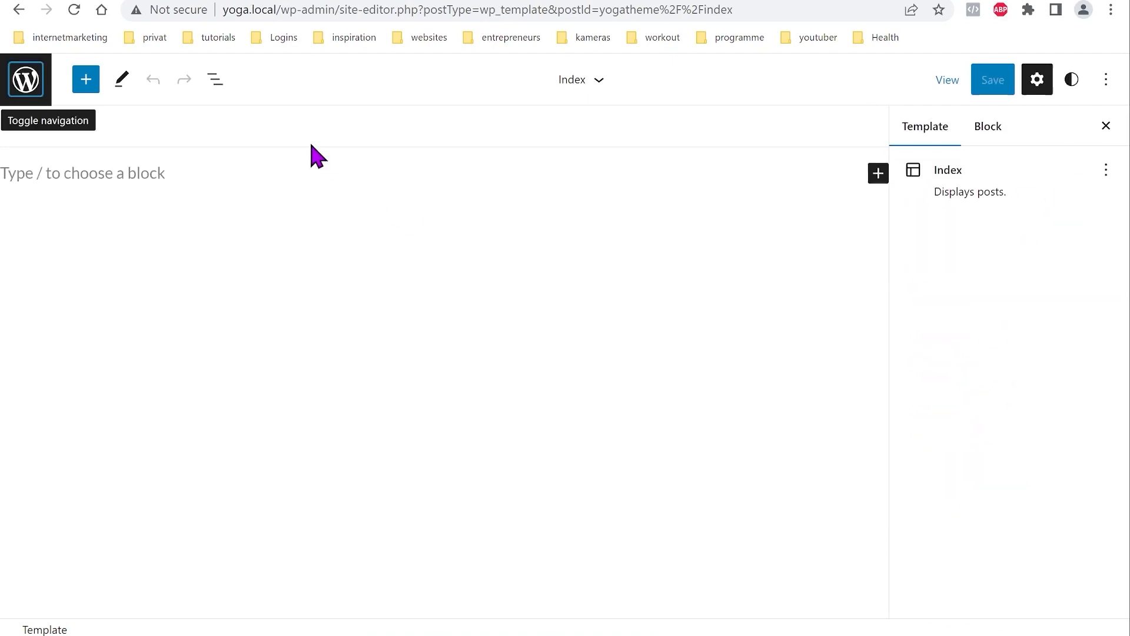
{"action": "left_click", "coordinate": [27, 85]}
Step: Create a new template part named 'Header' assigned to the Header area
{"action": "left_click", "coordinate": [97, 284]}
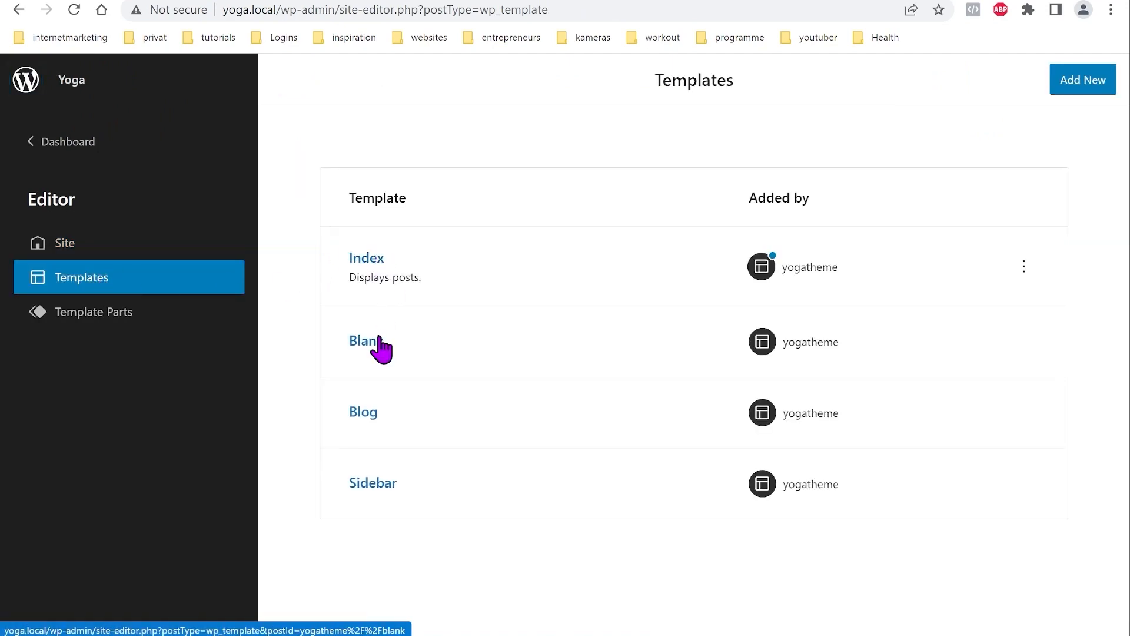
{"action": "left_click", "coordinate": [117, 314]}
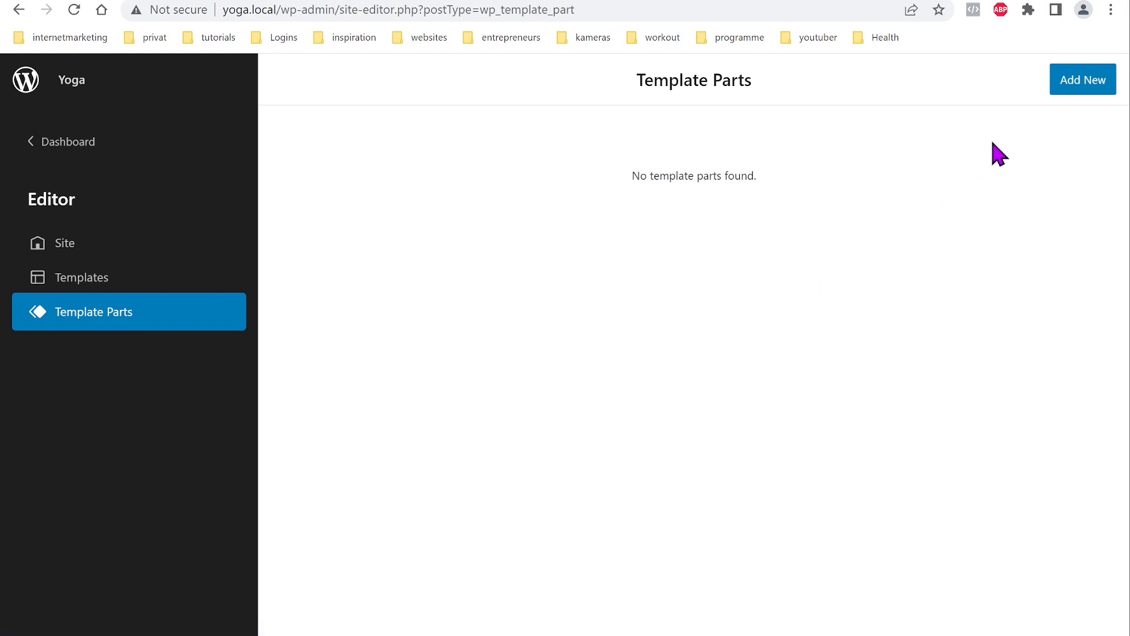
{"action": "left_click", "coordinate": [1080, 88]}
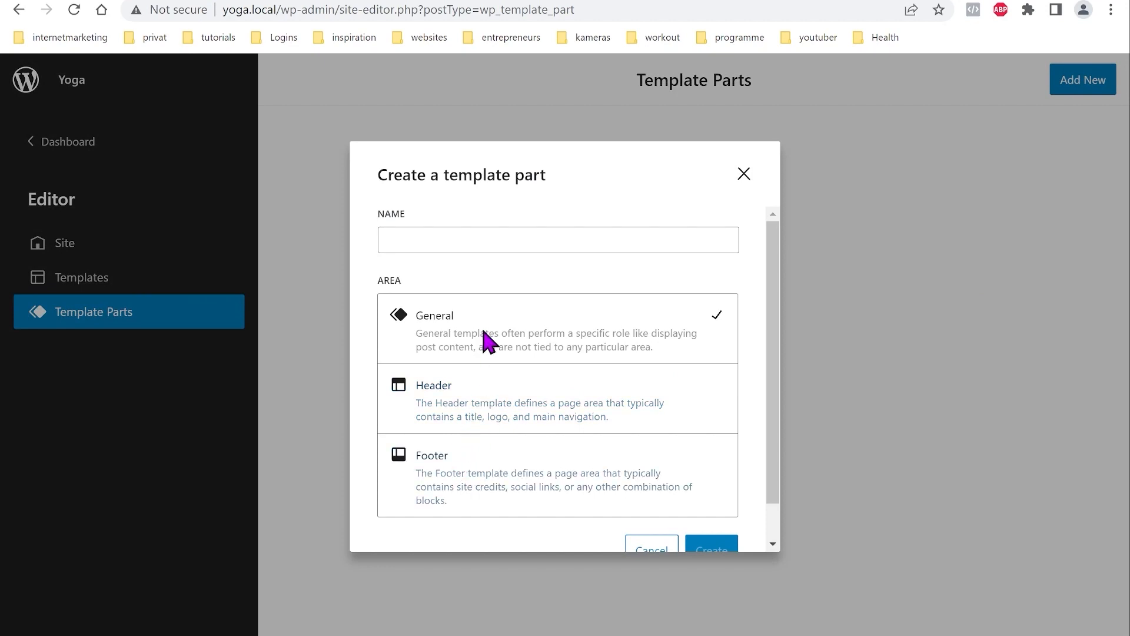
{"action": "left_click", "coordinate": [480, 402]}
{"action": "left_click", "coordinate": [480, 241]}
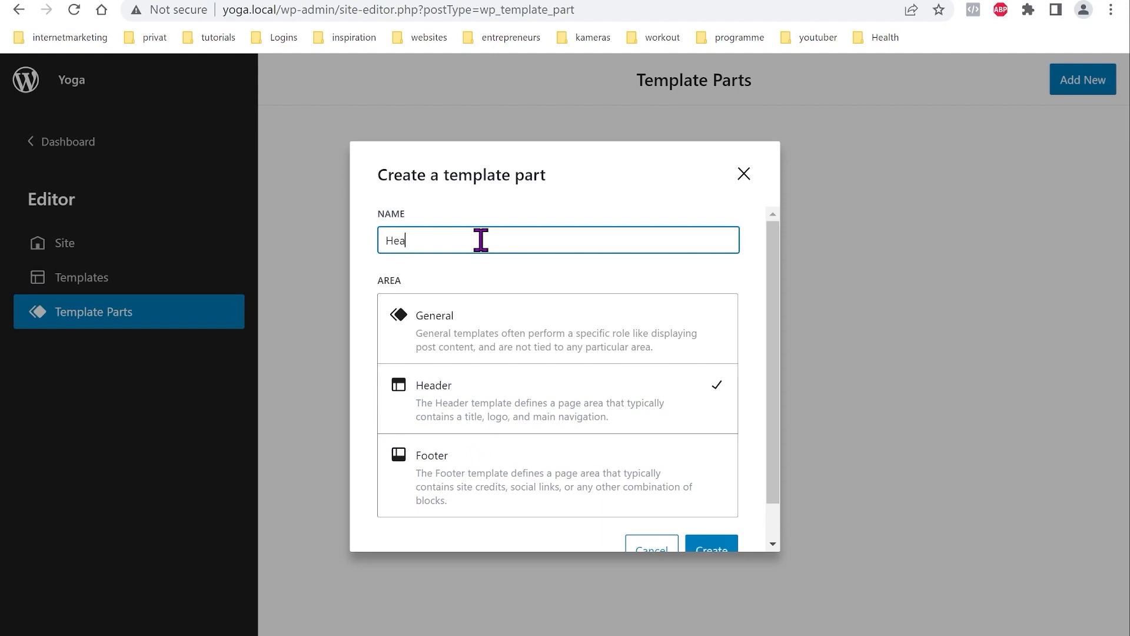
{"action": "left_click", "coordinate": [720, 549]}
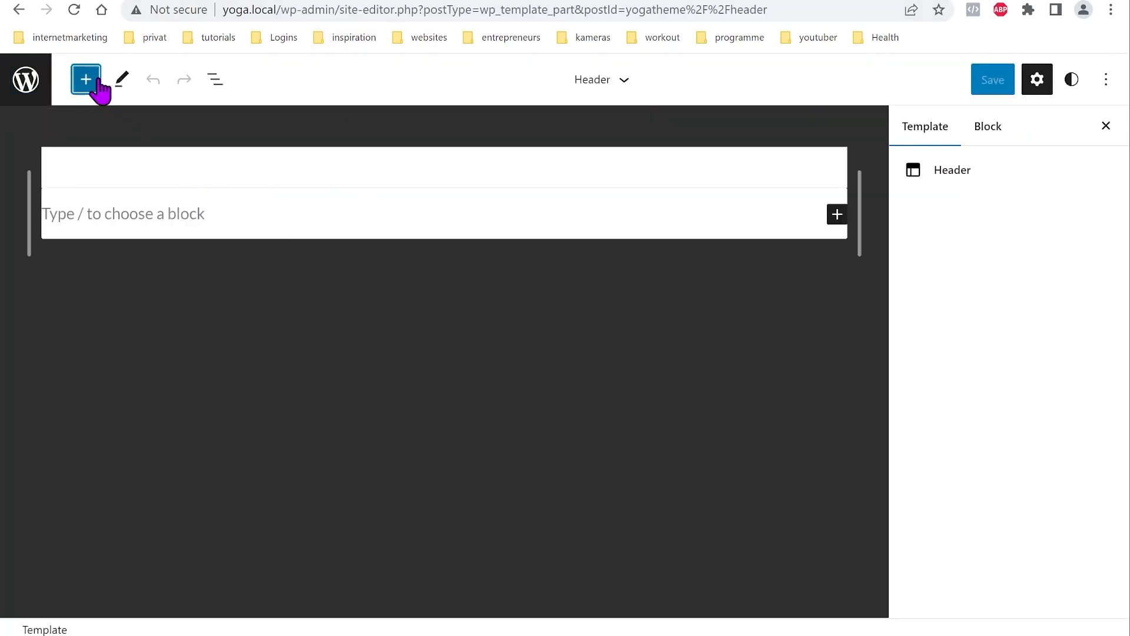
Step: Insert a Row block into the header with a second Row nested inside it
{"action": "left_click", "coordinate": [99, 82]}
{"action": "scroll", "coordinate": [158, 321], "scroll_direction": "down", "scroll_amount": 3}
{"action": "scroll", "coordinate": [157, 324], "scroll_direction": "down", "scroll_amount": 5}
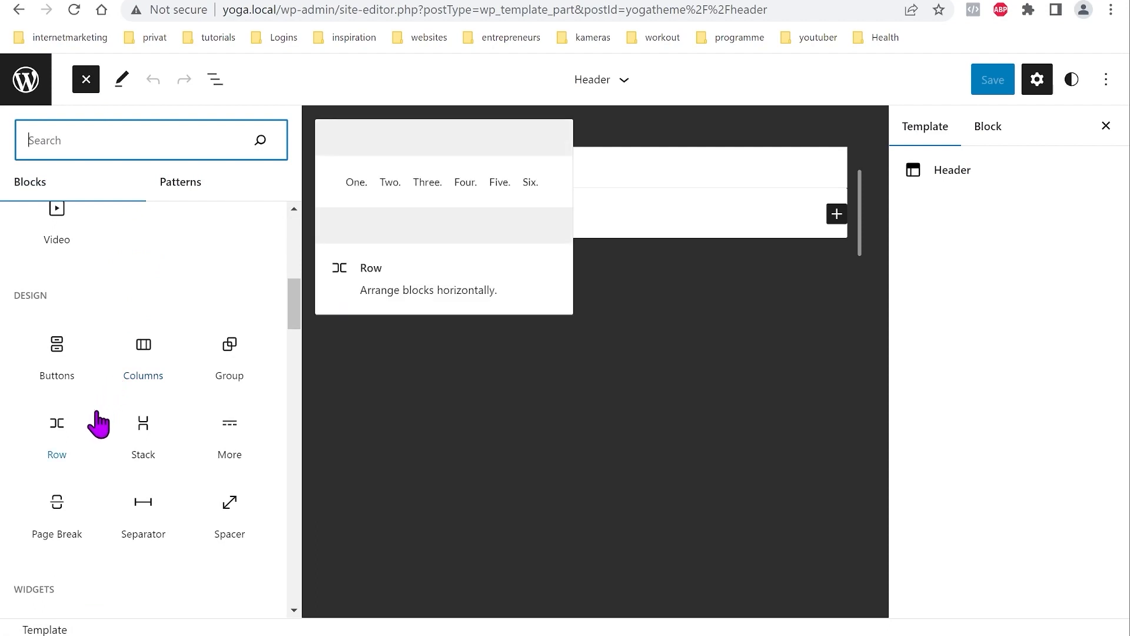
{"action": "left_click", "coordinate": [58, 434]}
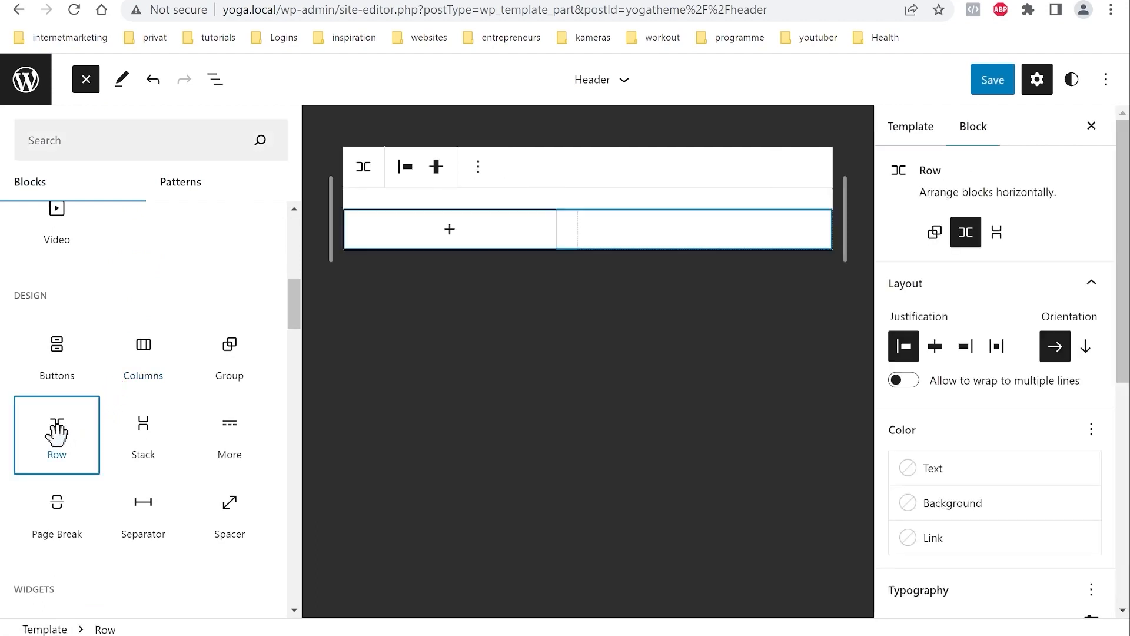
{"action": "left_click", "coordinate": [449, 231]}
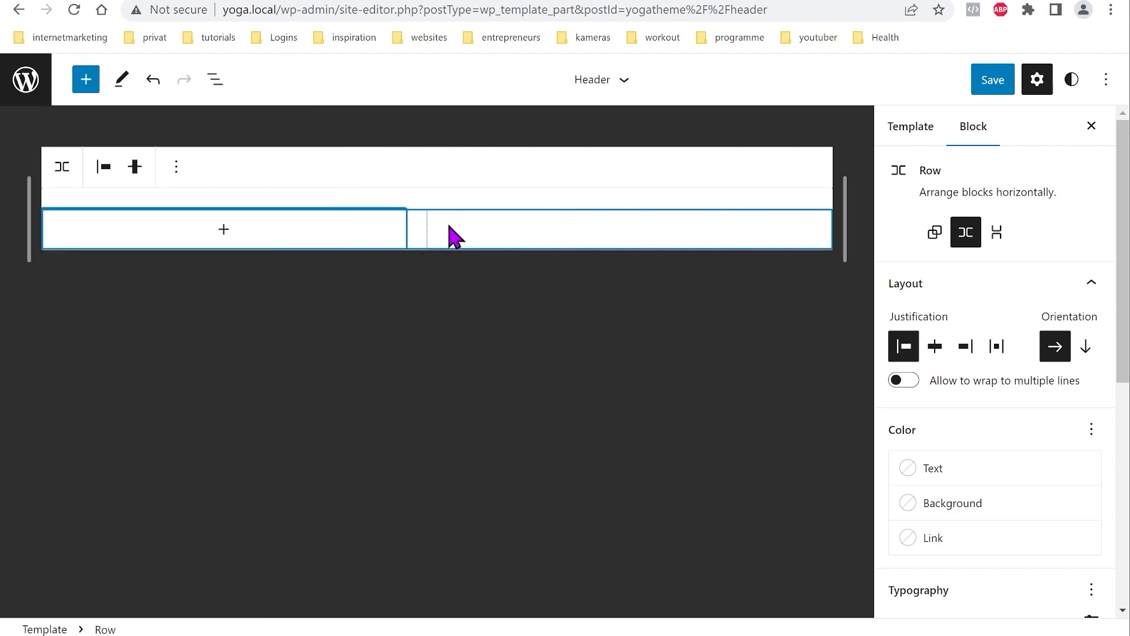
{"action": "left_click", "coordinate": [226, 234]}
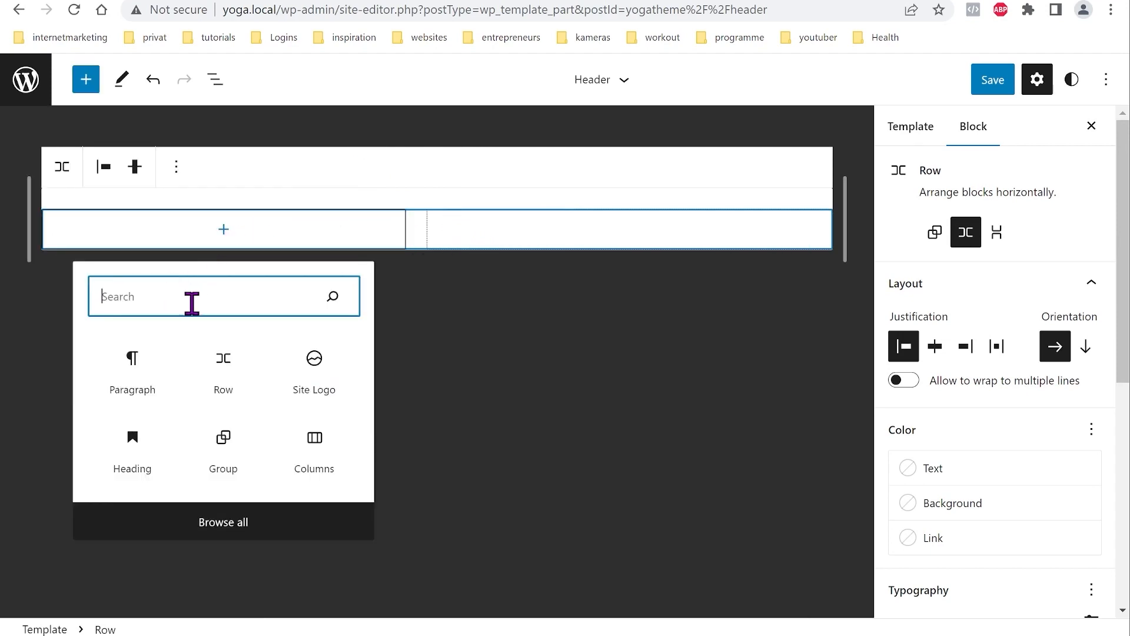
{"action": "left_click", "coordinate": [224, 372]}
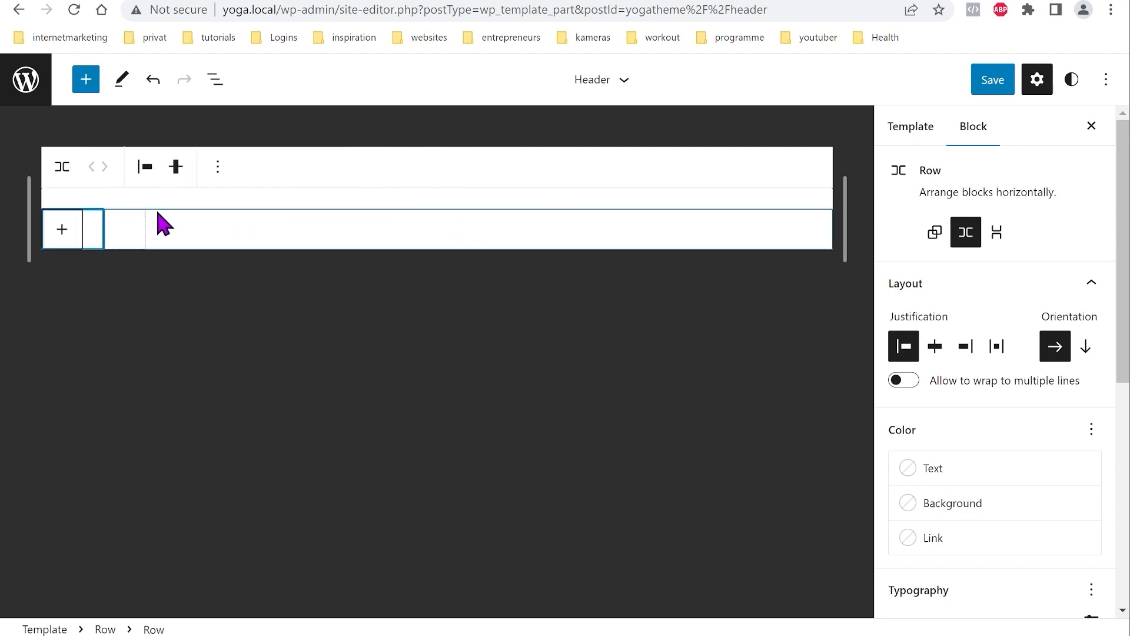
Step: Select the inner Row in List View and add a Site Logo block to it
{"action": "left_click", "coordinate": [219, 87]}
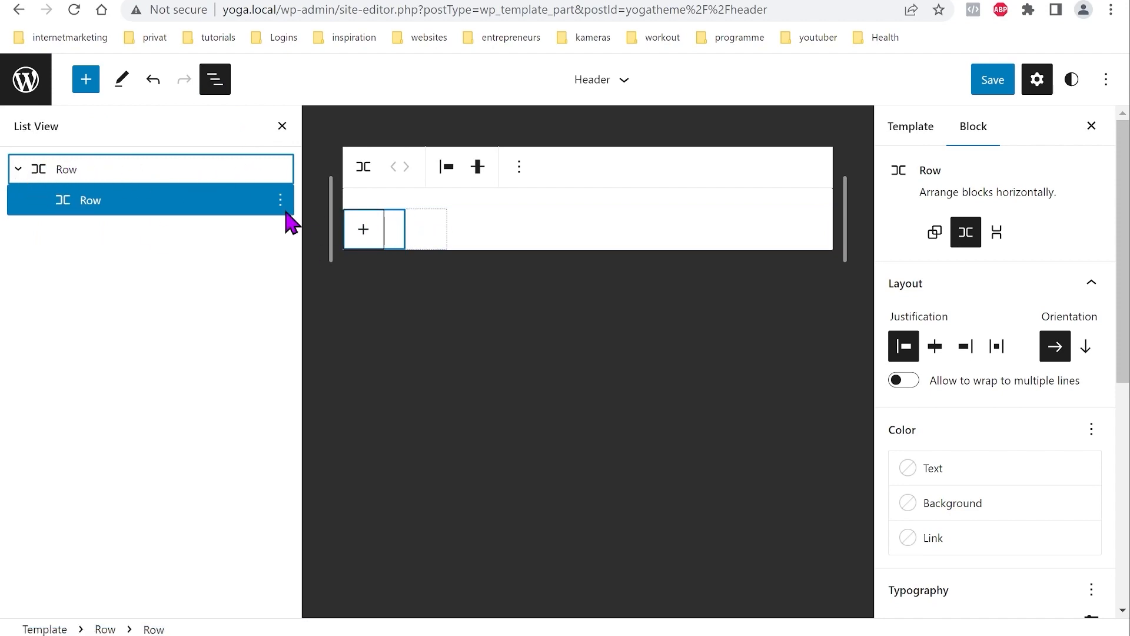
{"action": "left_click", "coordinate": [73, 169]}
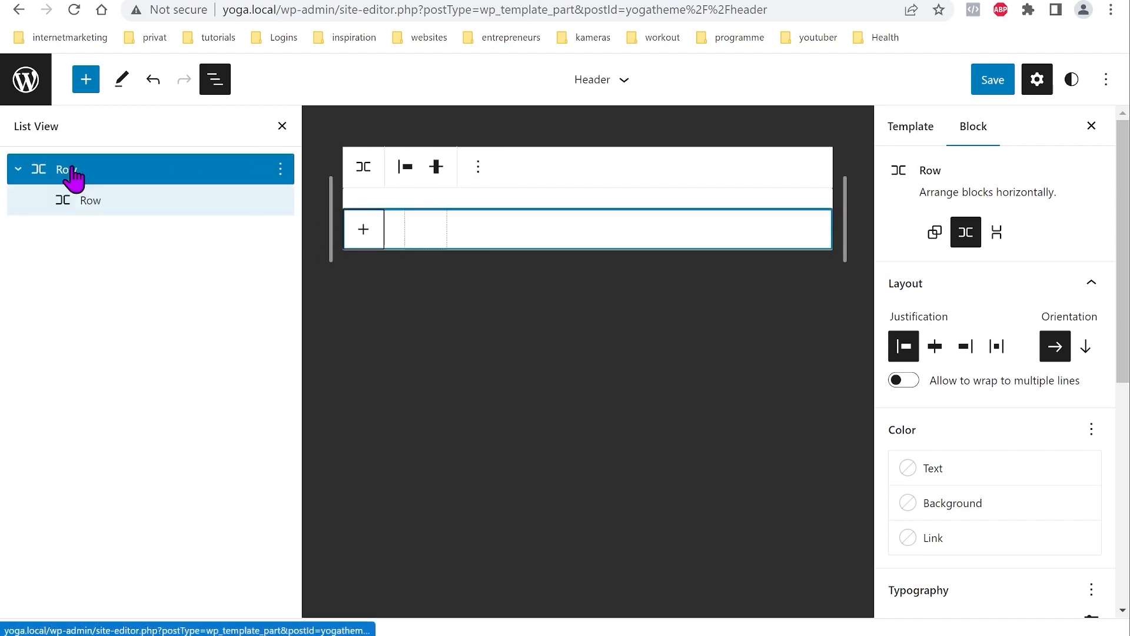
{"action": "left_click", "coordinate": [107, 200]}
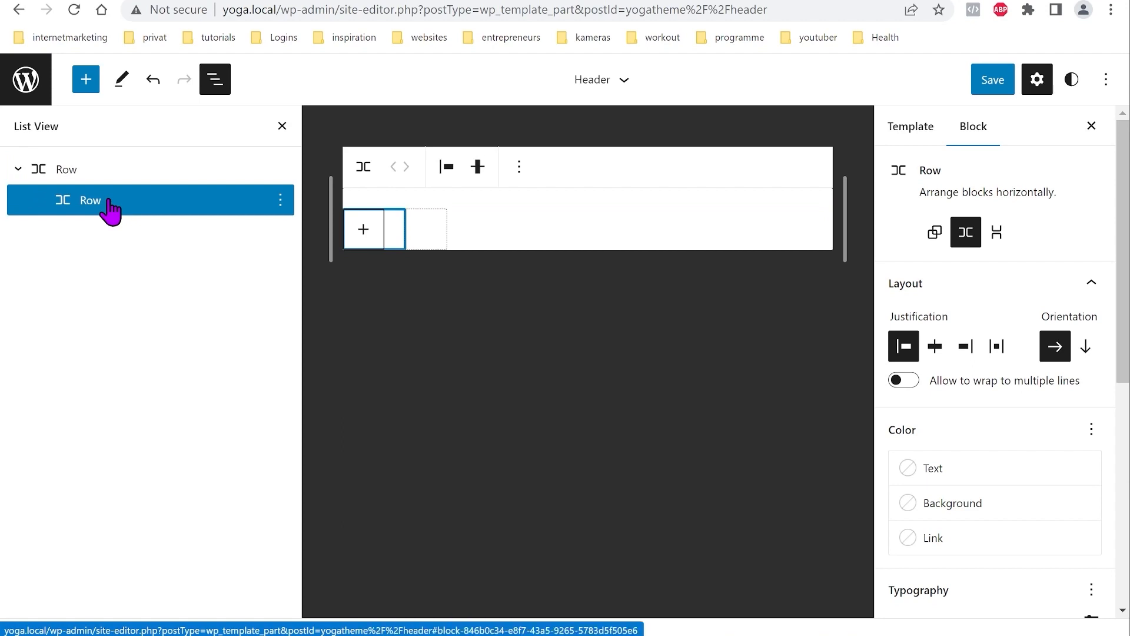
{"action": "left_click", "coordinate": [364, 231]}
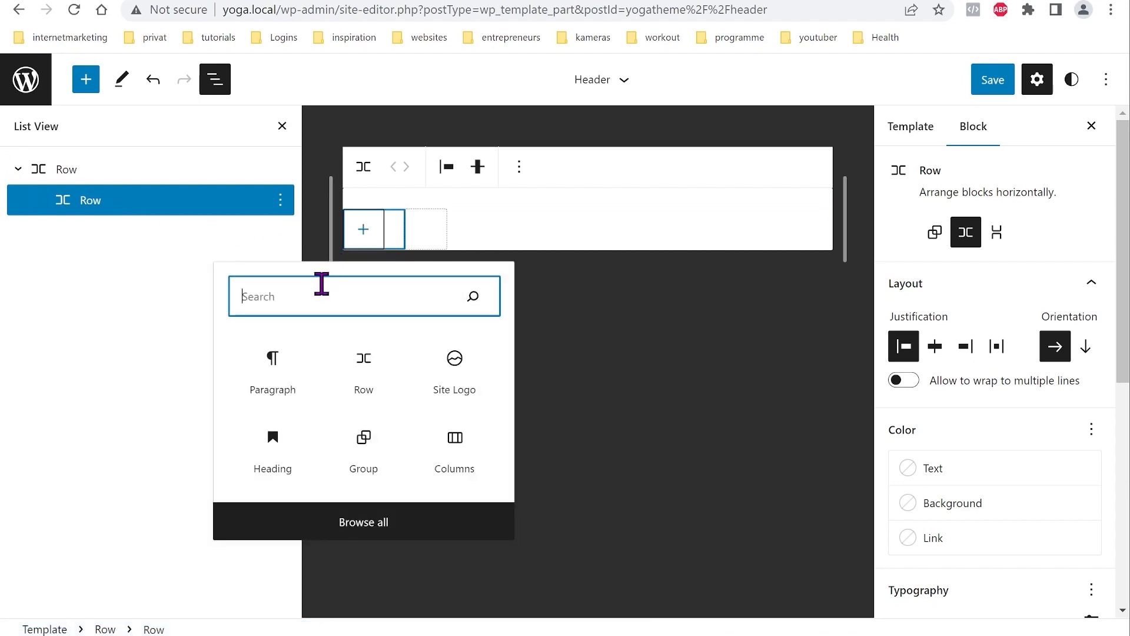
{"action": "type", "text": "site"}
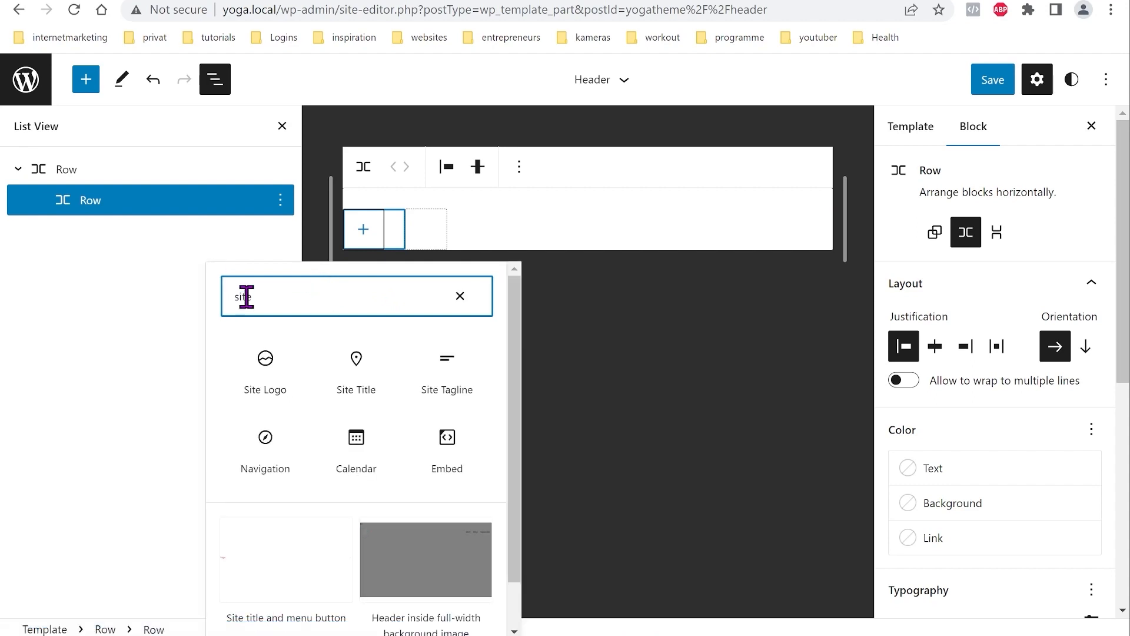
{"action": "left_click", "coordinate": [254, 372]}
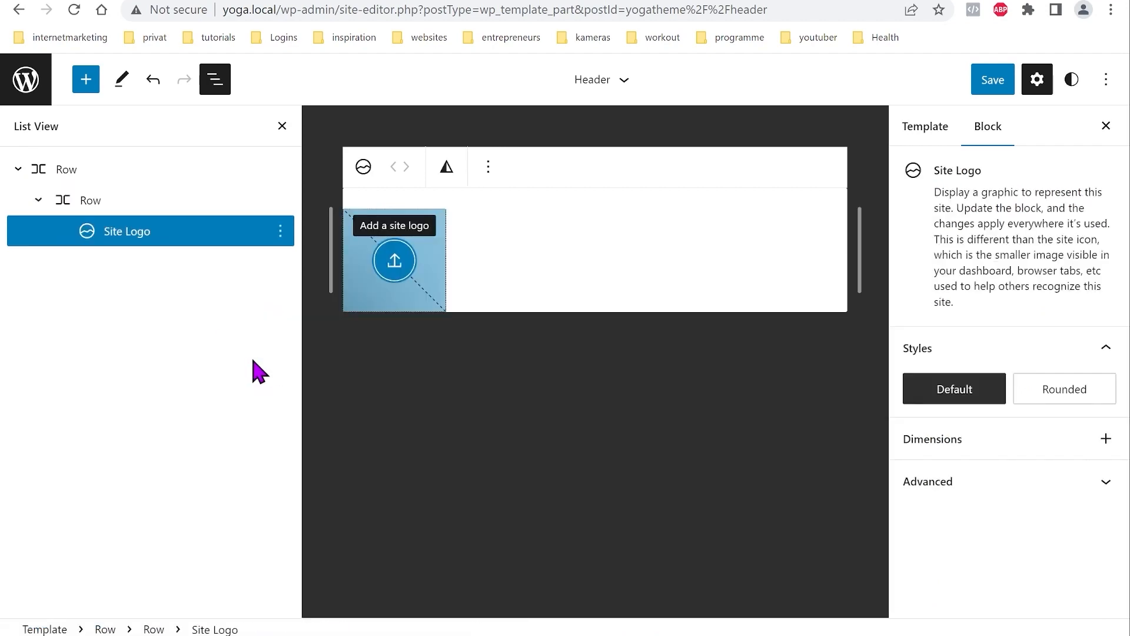
Step: Set the pink om lotus image from the Media Library as the site logo
{"action": "left_click", "coordinate": [395, 261]}
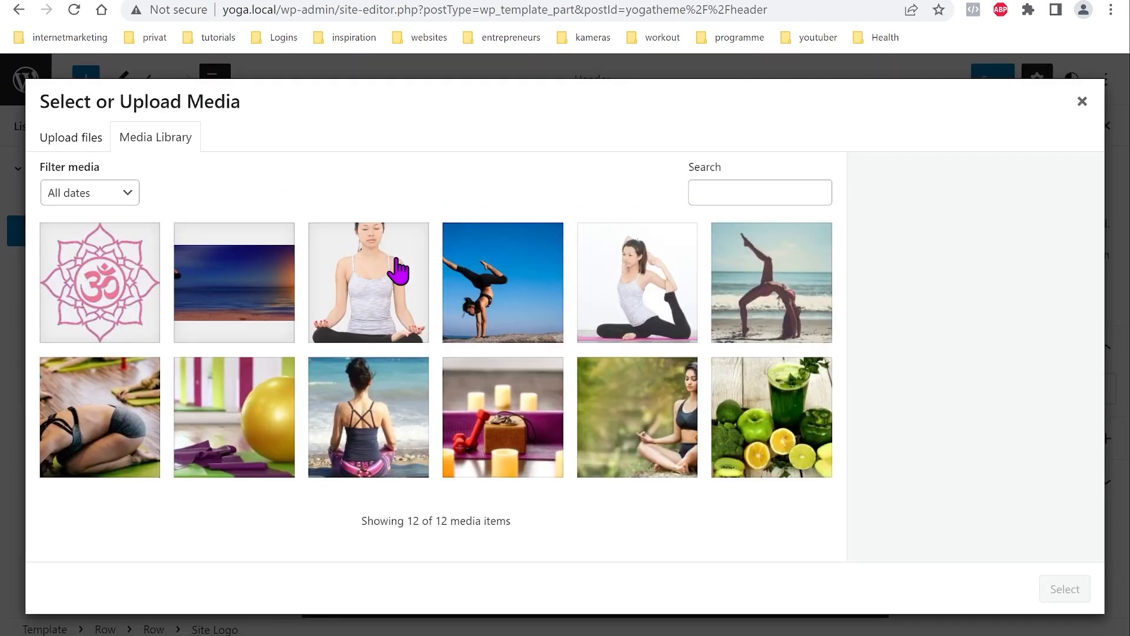
{"action": "left_click", "coordinate": [120, 292]}
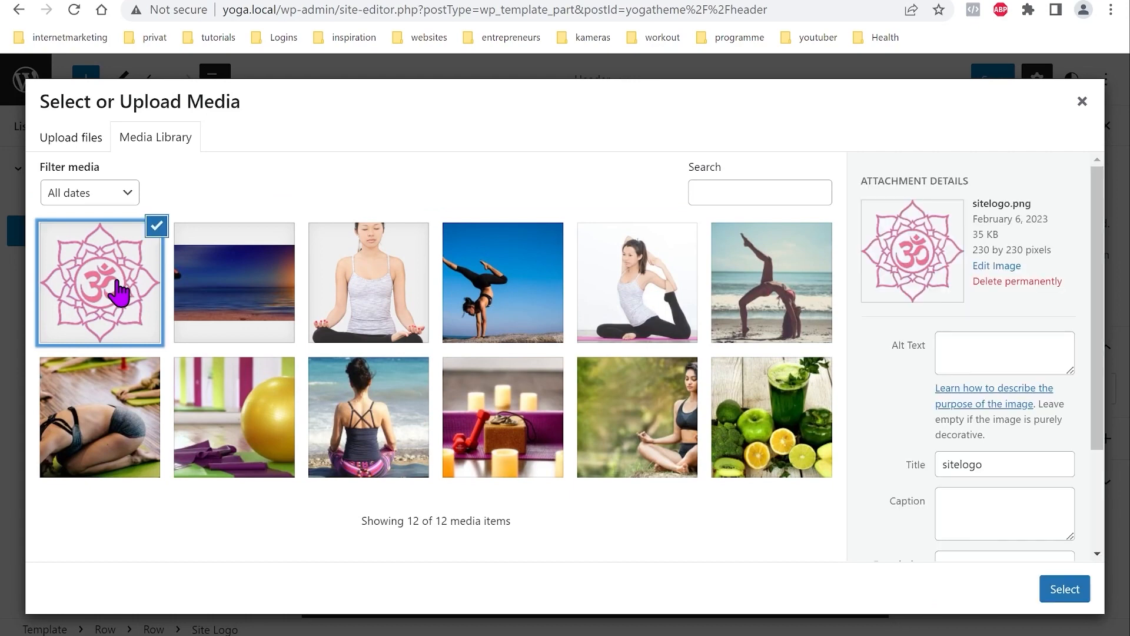
{"action": "left_click", "coordinate": [1063, 589]}
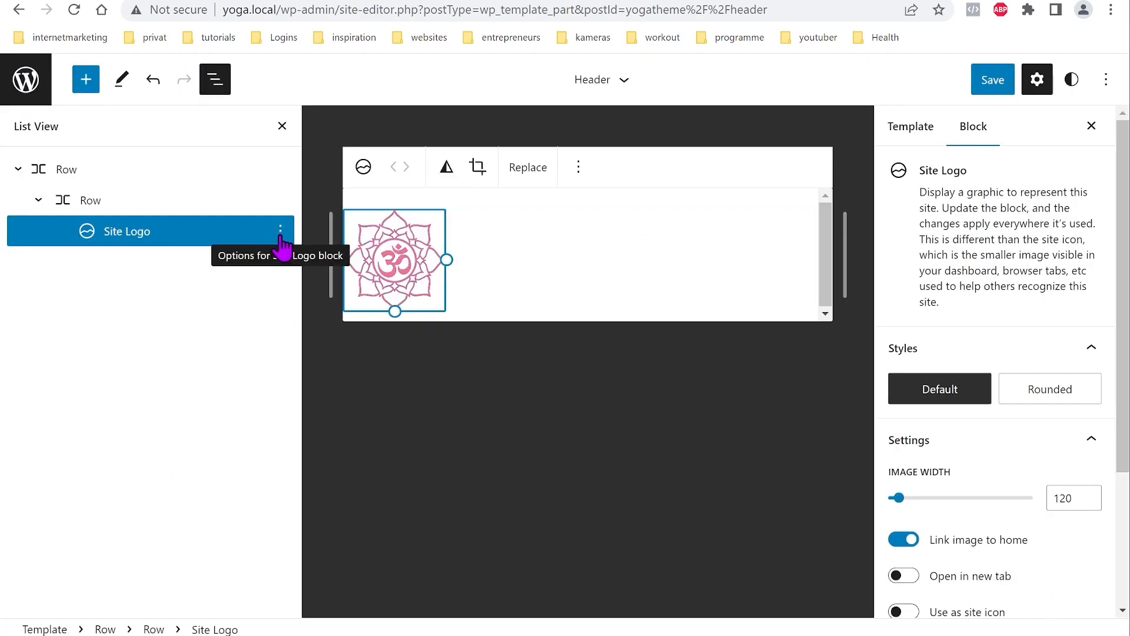
Step: Insert an empty block after the Site Logo block
{"action": "left_click", "coordinate": [281, 236]}
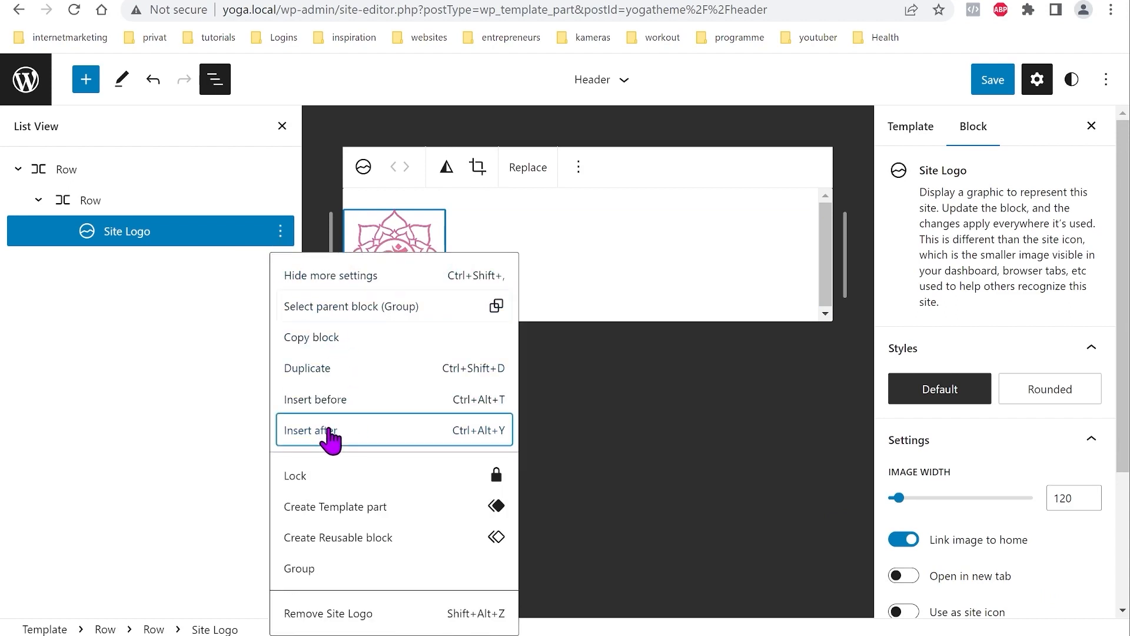
{"action": "left_click", "coordinate": [331, 436]}
{"action": "left_click", "coordinate": [617, 261]}
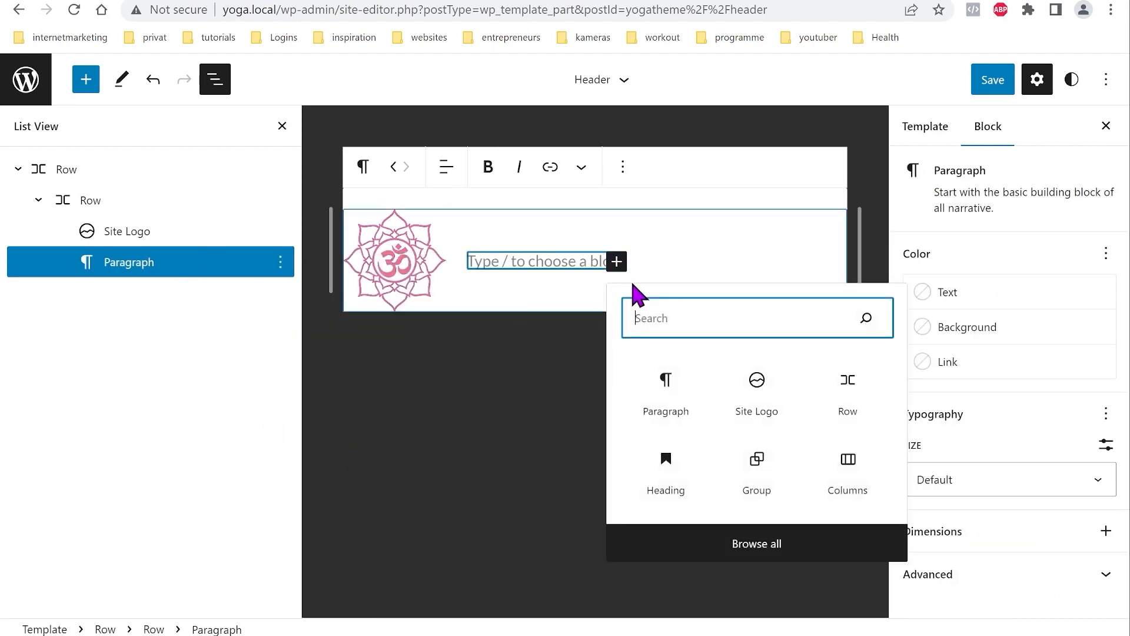
Step: Make the empty block the 'Yoga' Site Title and add an empty block after the logo-and-title row
{"action": "type", "text": "site"}
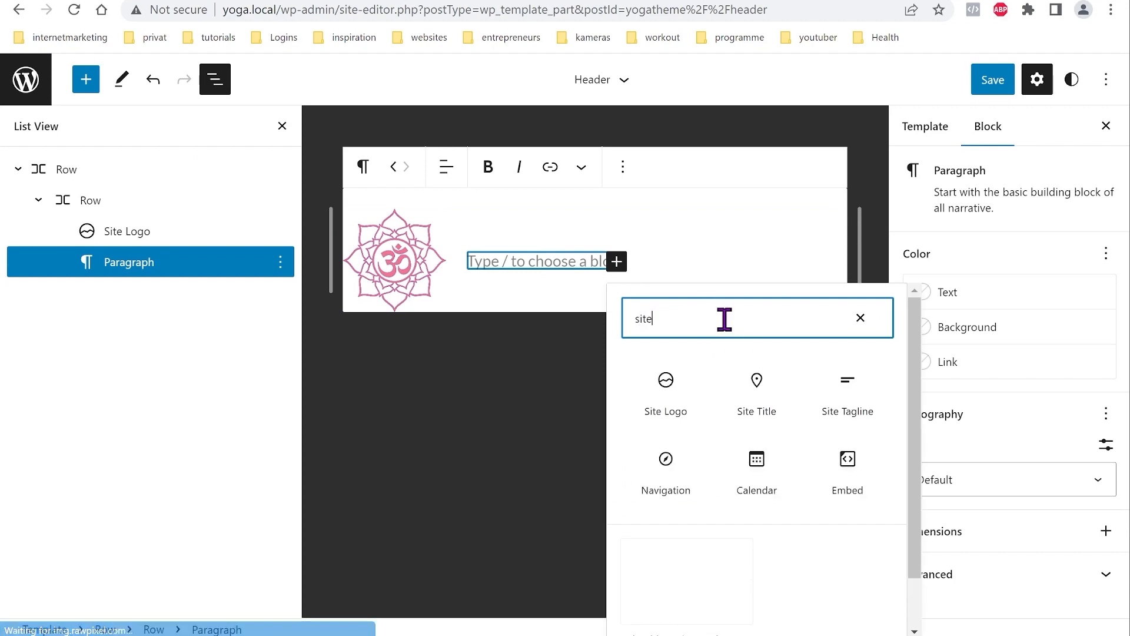
{"action": "left_click", "coordinate": [757, 383]}
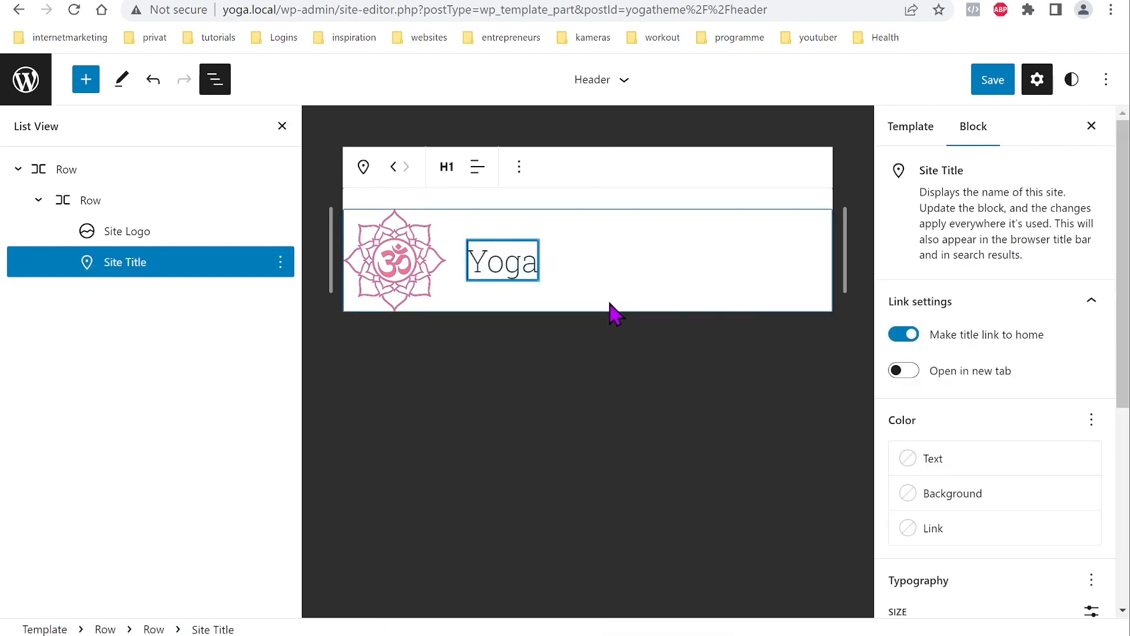
{"action": "left_click", "coordinate": [100, 201]}
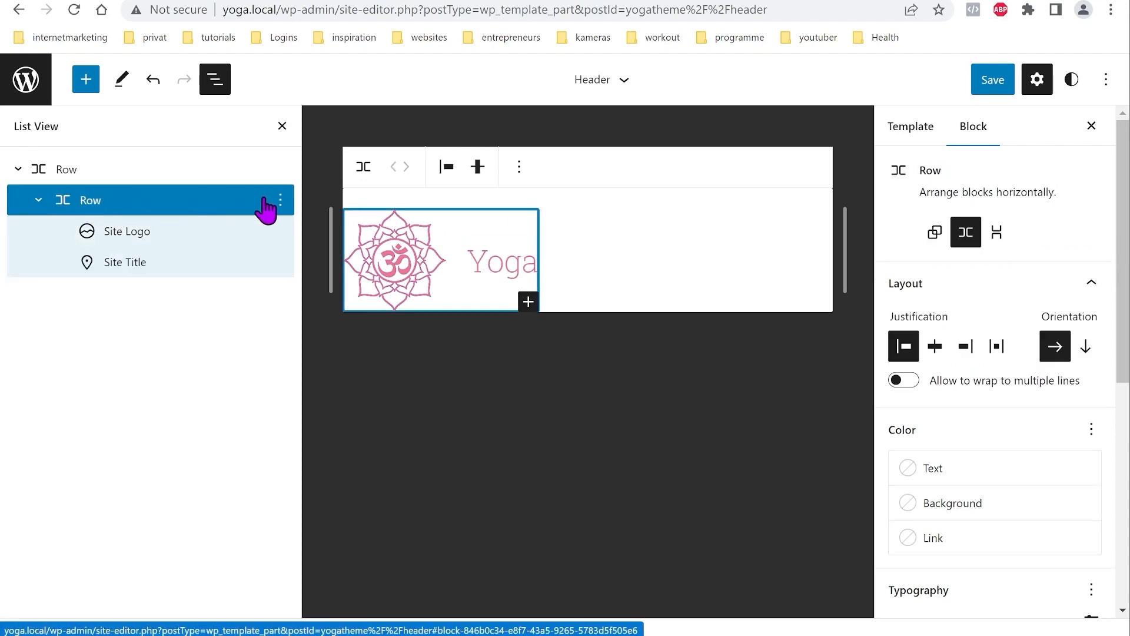
{"action": "left_click", "coordinate": [281, 201]}
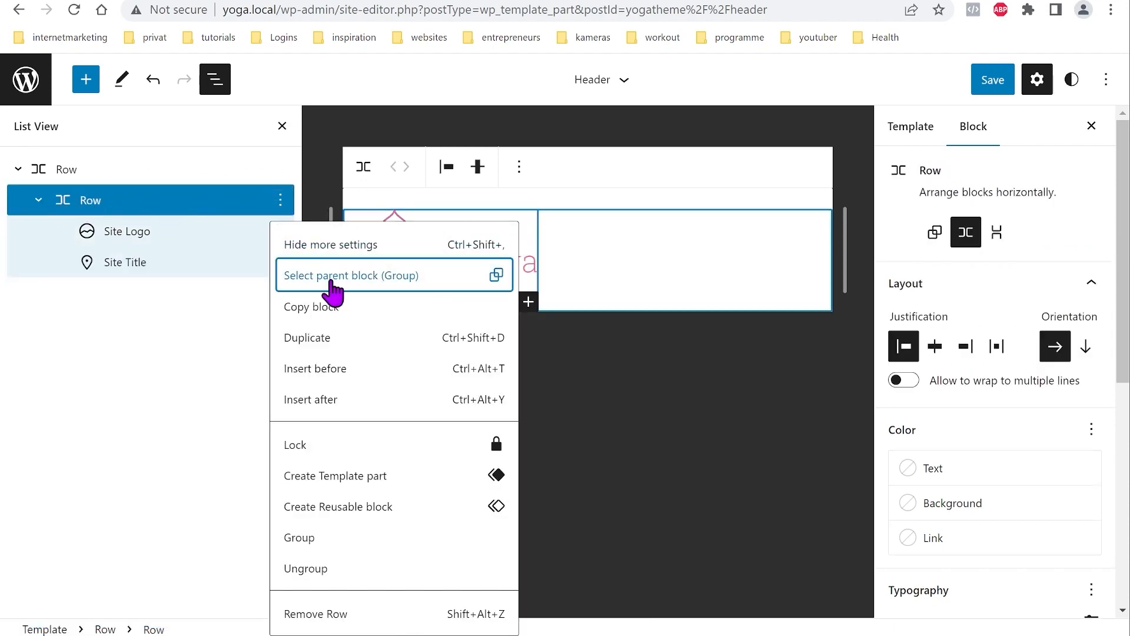
{"action": "left_click", "coordinate": [331, 400]}
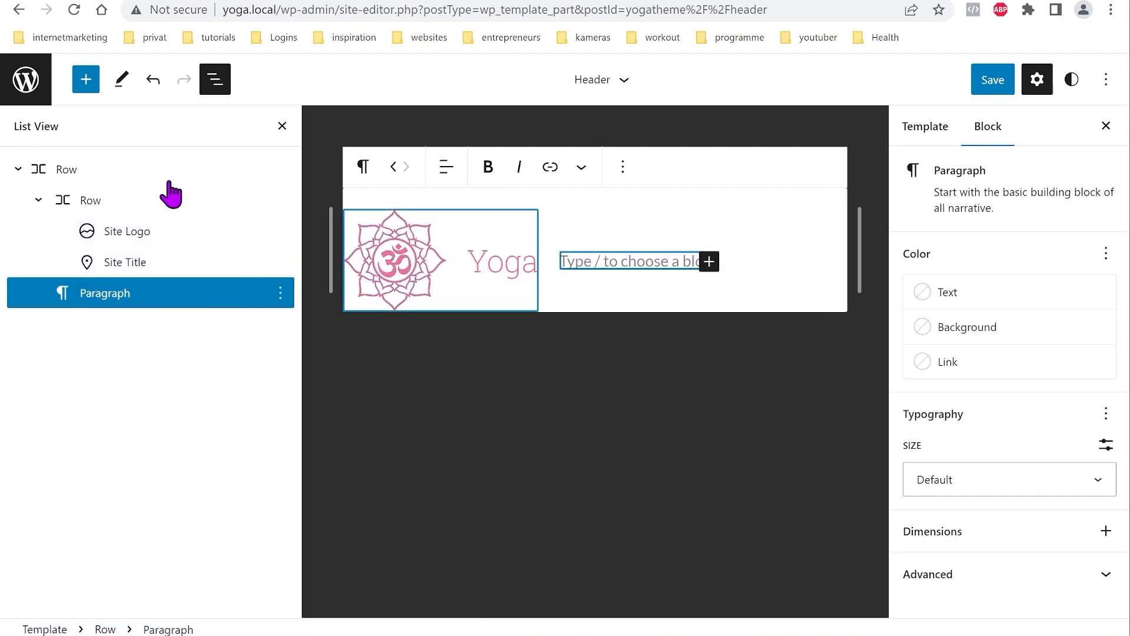
Step: Insert a Navigation block into the header after that row
{"action": "left_click", "coordinate": [86, 80]}
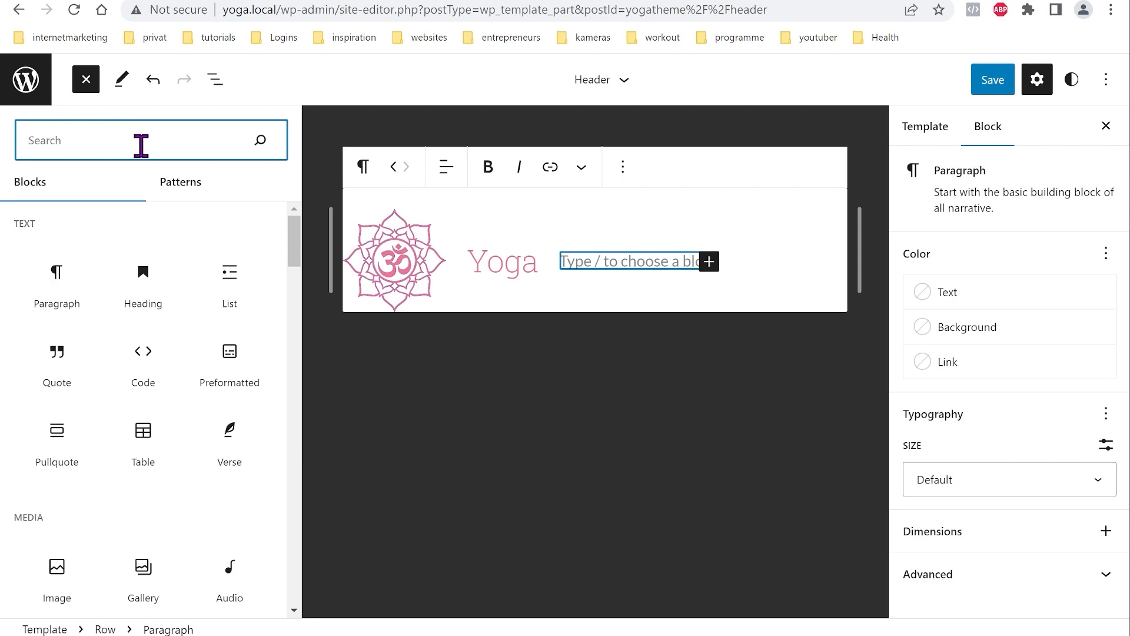
{"action": "type", "text": "navi"}
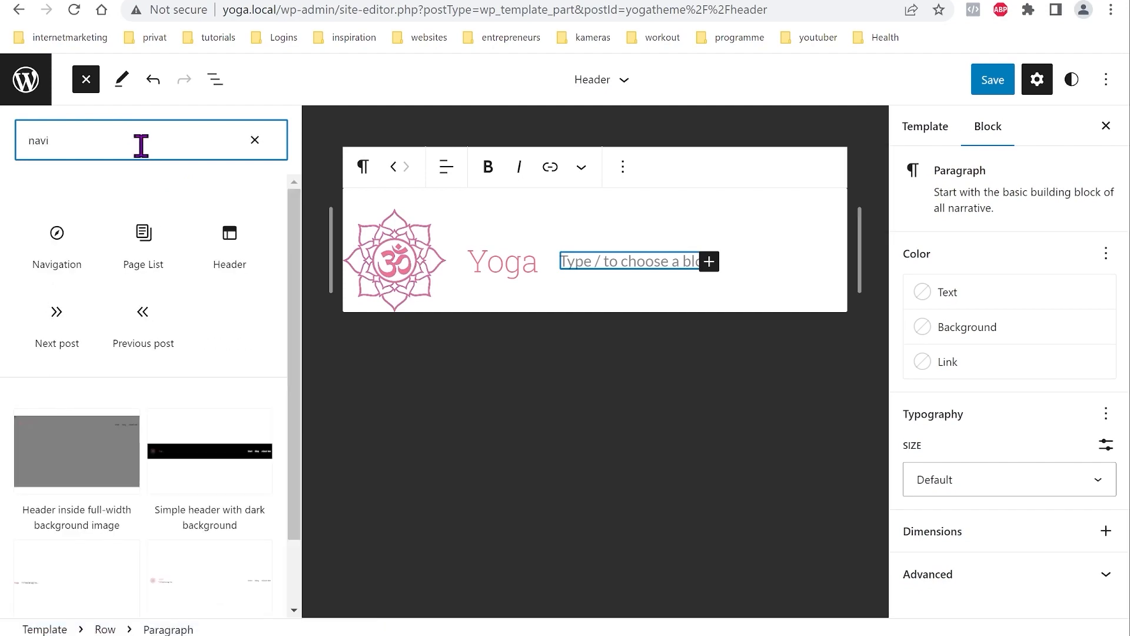
{"action": "left_click", "coordinate": [57, 242]}
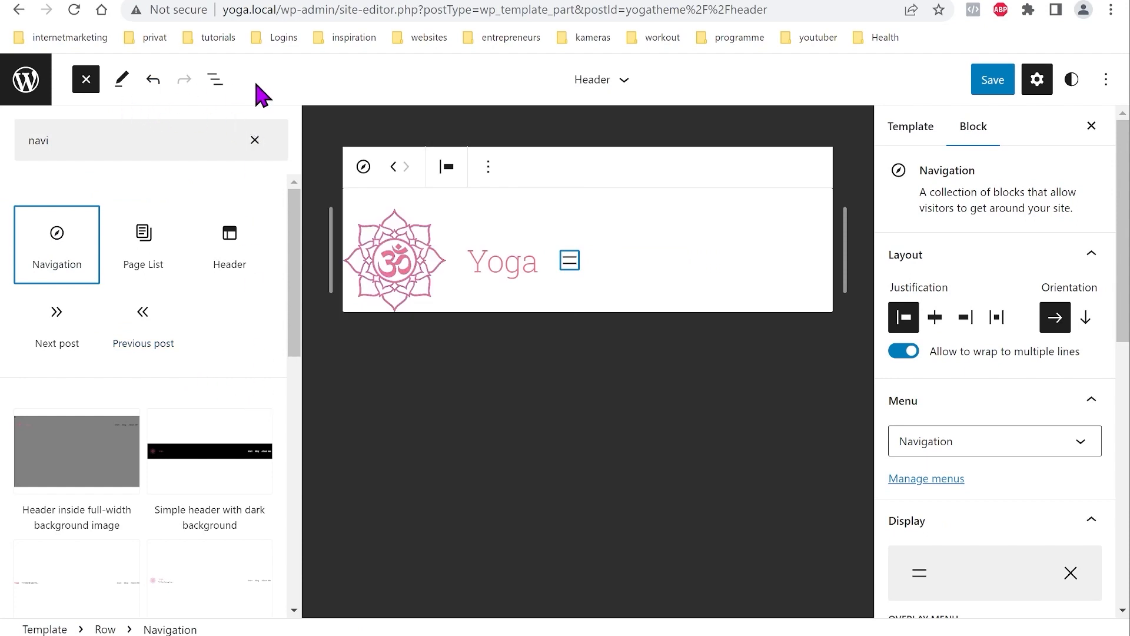
{"action": "left_click", "coordinate": [214, 79]}
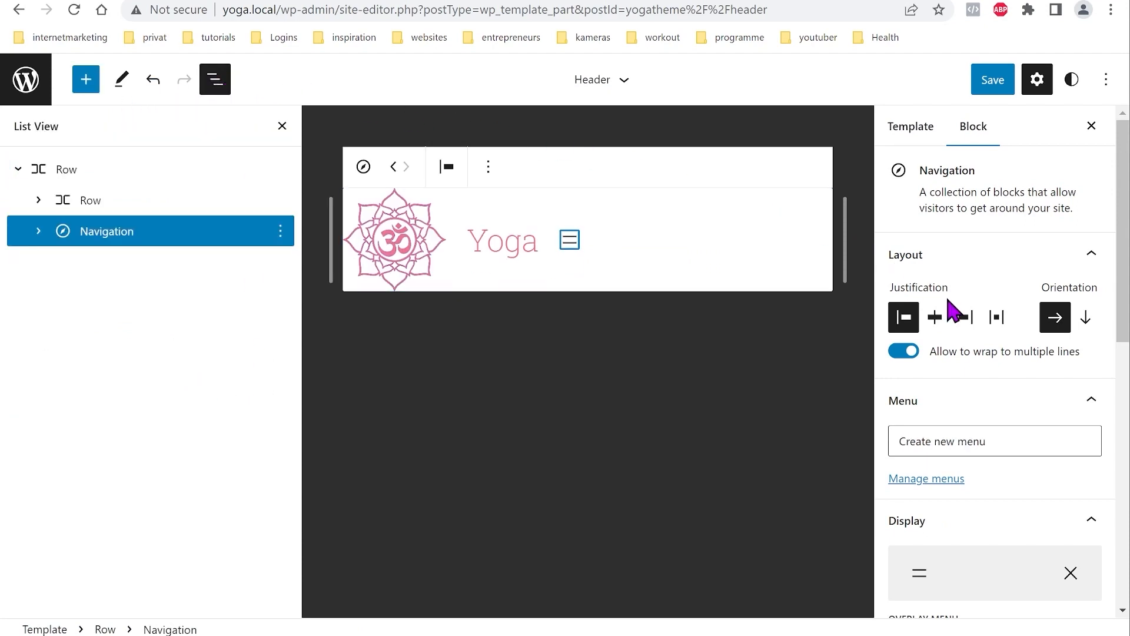
Step: Turn the Navigation's Overlay Menu off and create a new empty menu with a first link
{"action": "scroll", "coordinate": [953, 318], "scroll_direction": "down", "scroll_amount": 3}
{"action": "scroll", "coordinate": [952, 337], "scroll_direction": "down", "scroll_amount": 3}
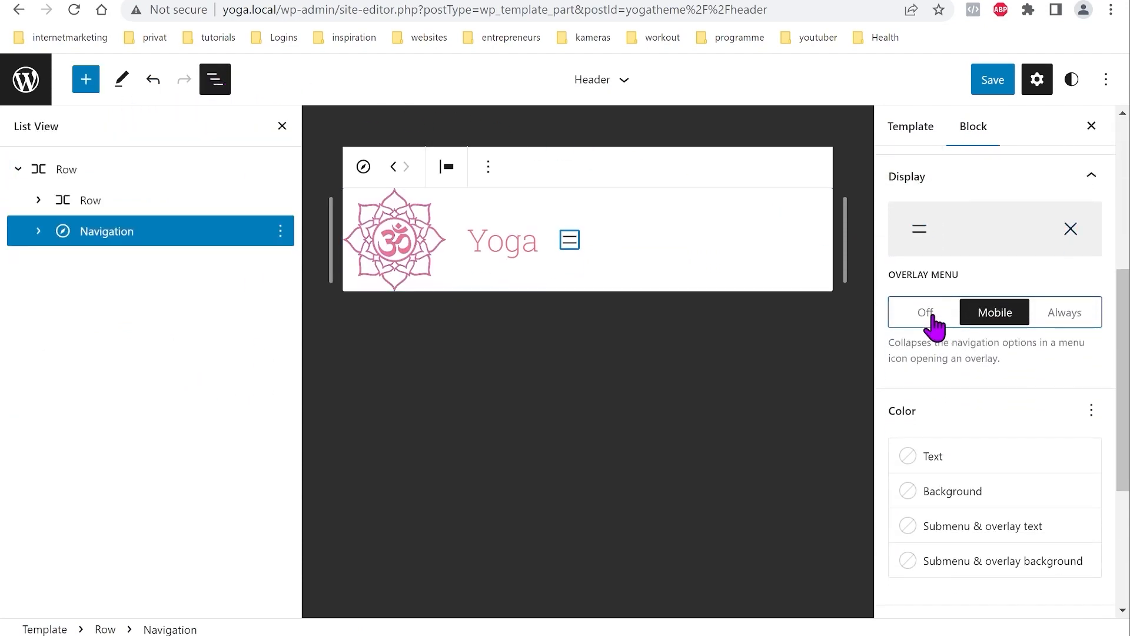
{"action": "left_click", "coordinate": [931, 317]}
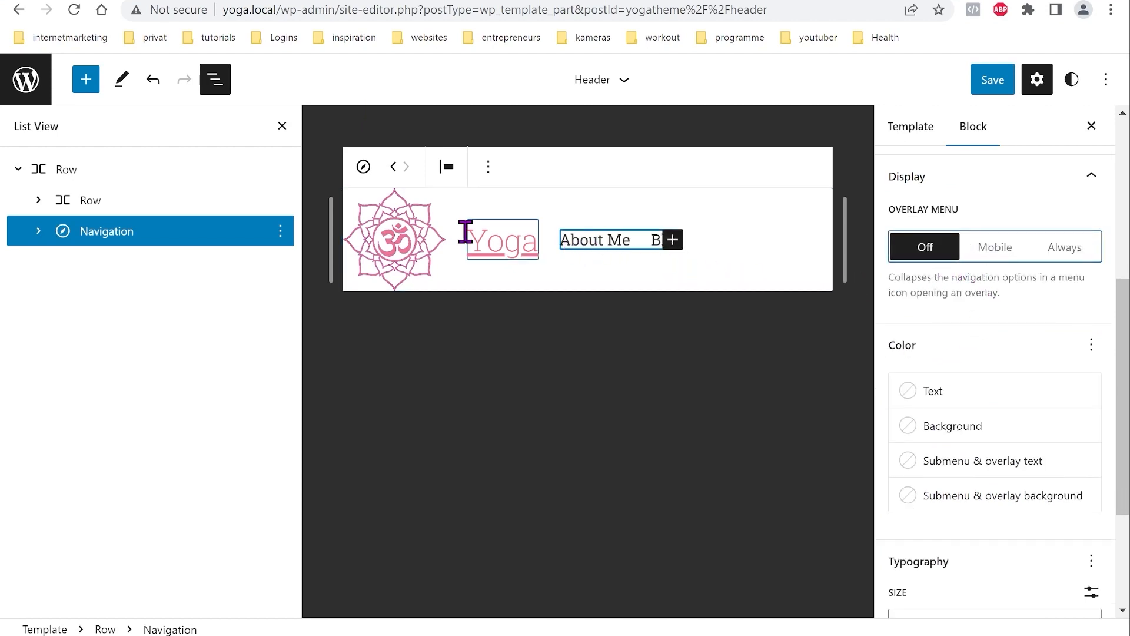
{"action": "left_click", "coordinate": [39, 232]}
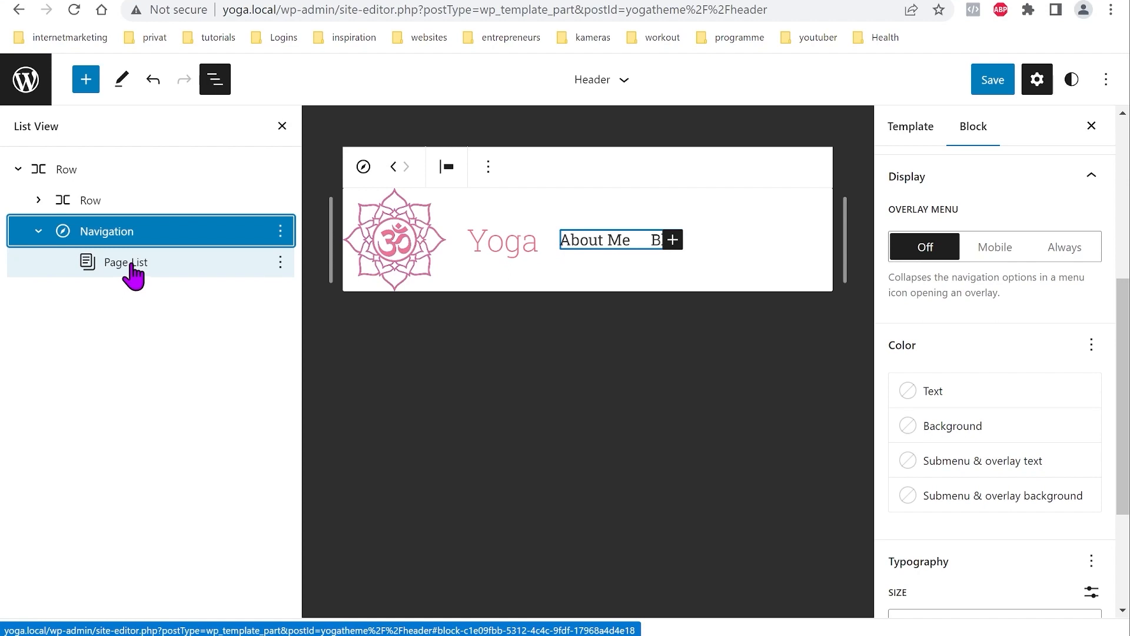
{"action": "left_click", "coordinate": [177, 262]}
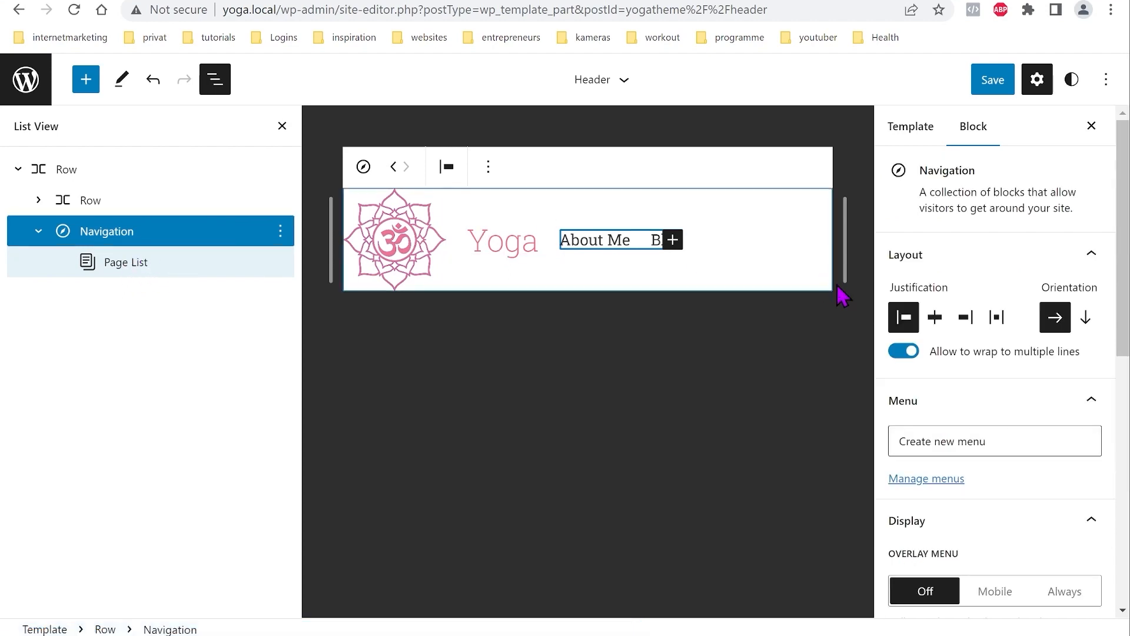
{"action": "left_click", "coordinate": [971, 443]}
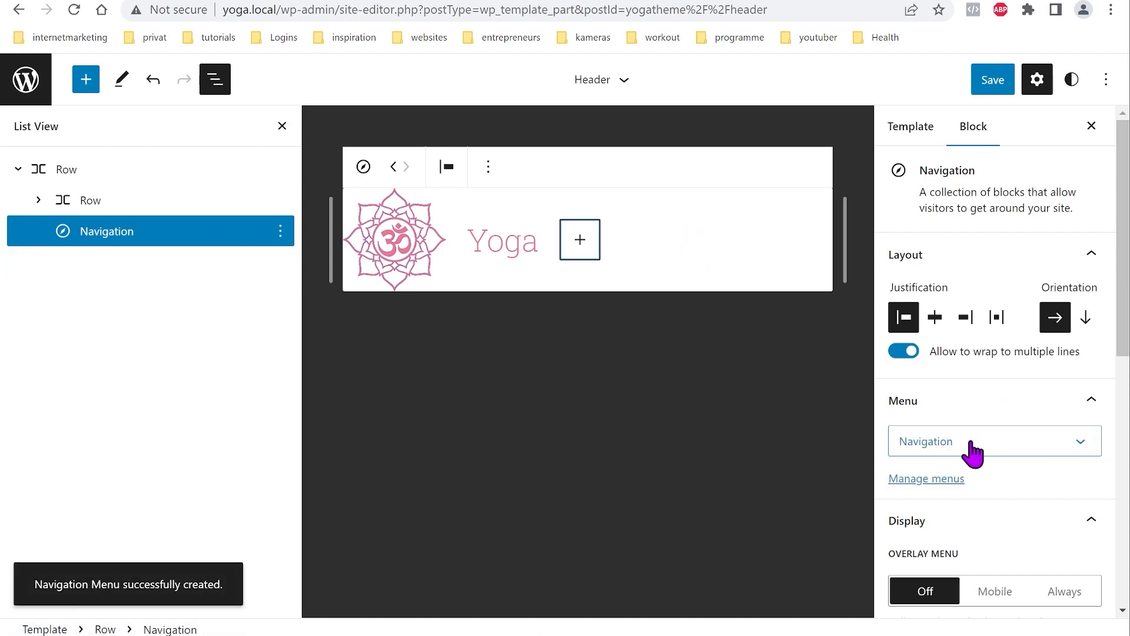
{"action": "left_click", "coordinate": [581, 241]}
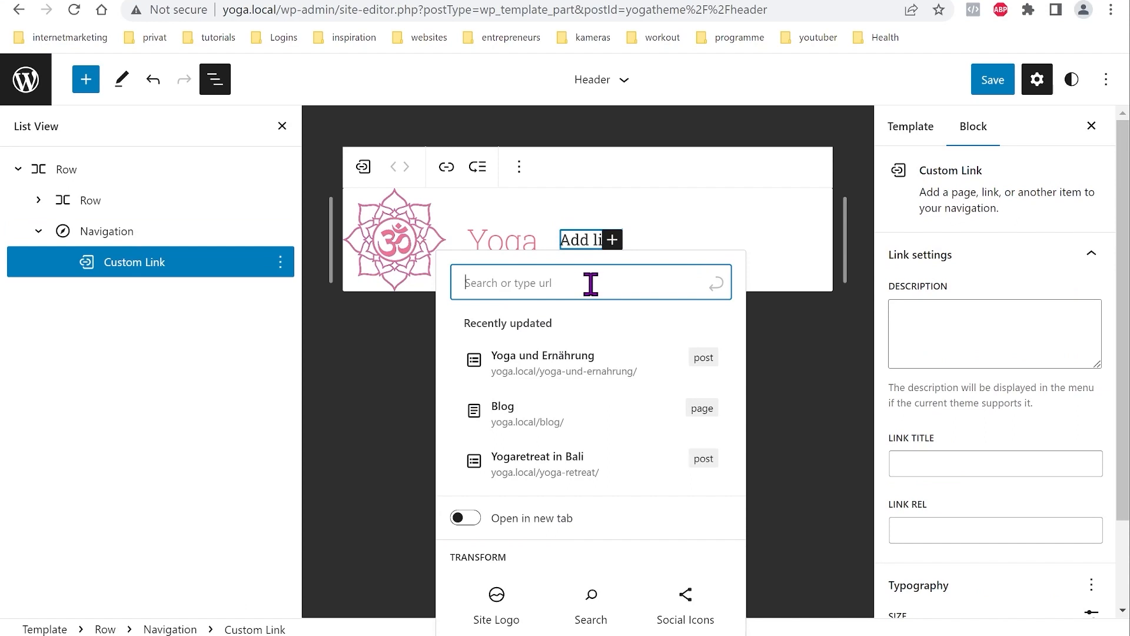
Step: Add Blog and About Me page links plus a custom 'Start' link to the menu
{"action": "left_click", "coordinate": [518, 414]}
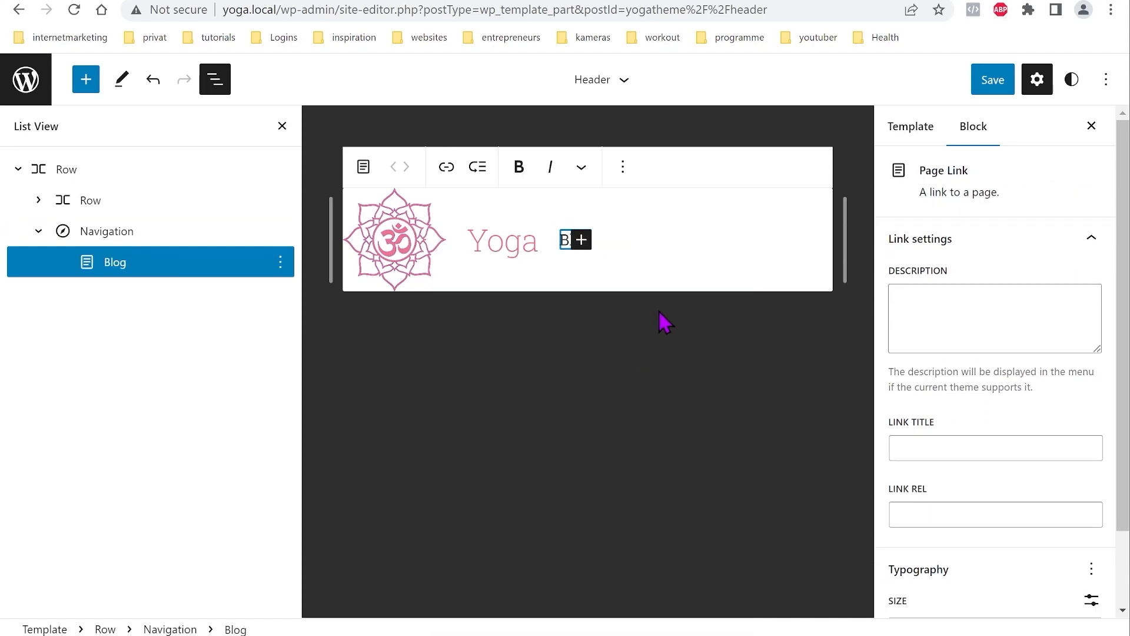
{"action": "left_click", "coordinate": [582, 240]}
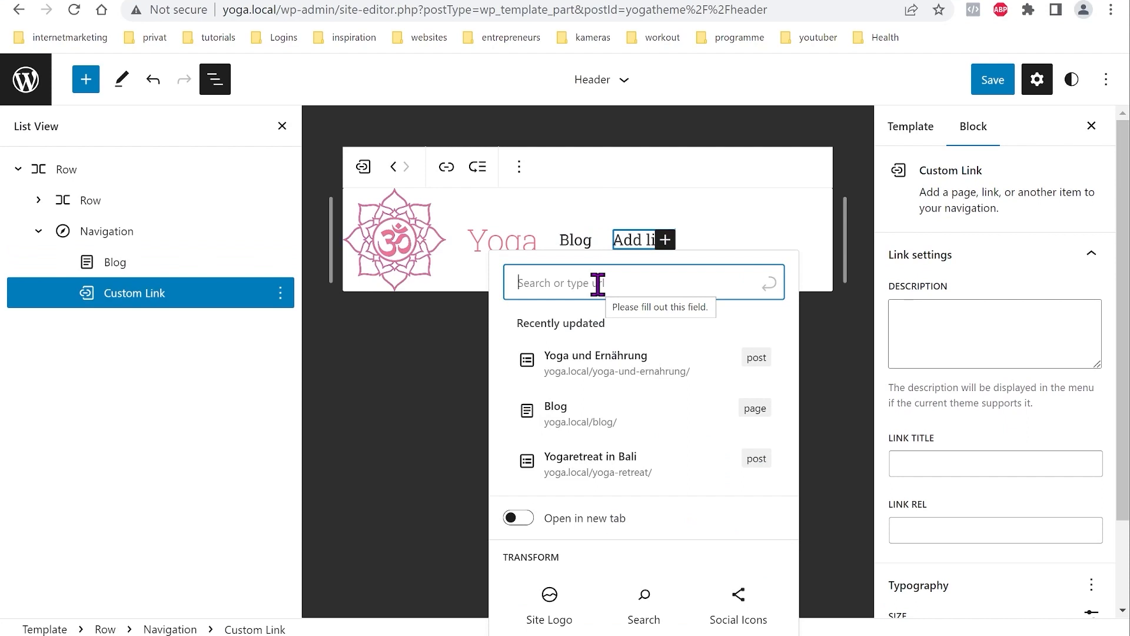
{"action": "type", "text": "about"}
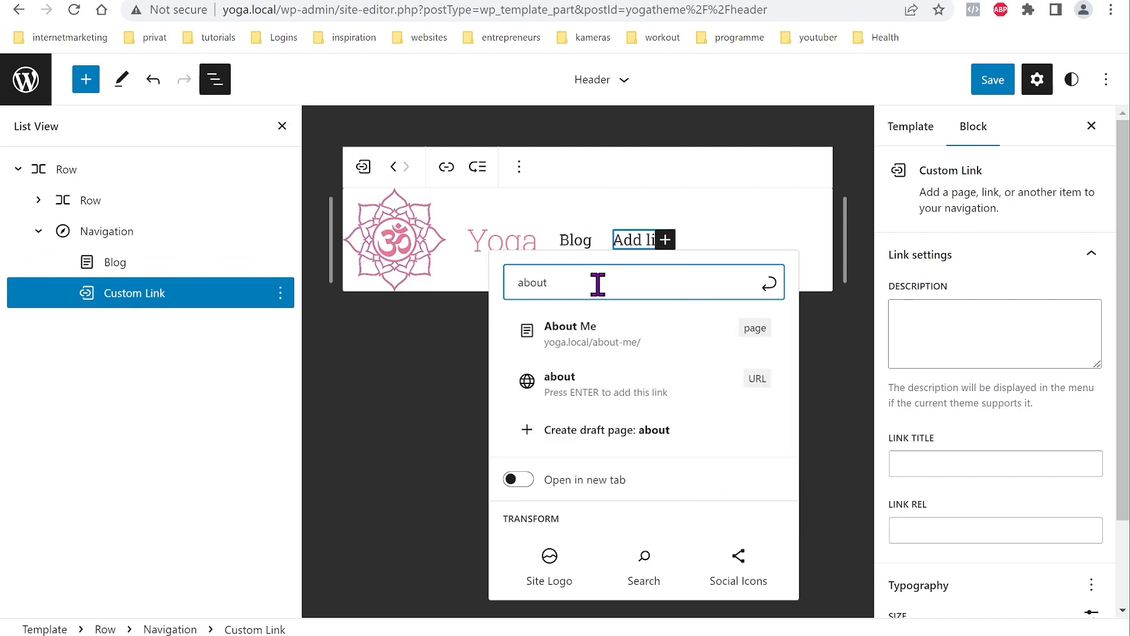
{"action": "left_click", "coordinate": [600, 331]}
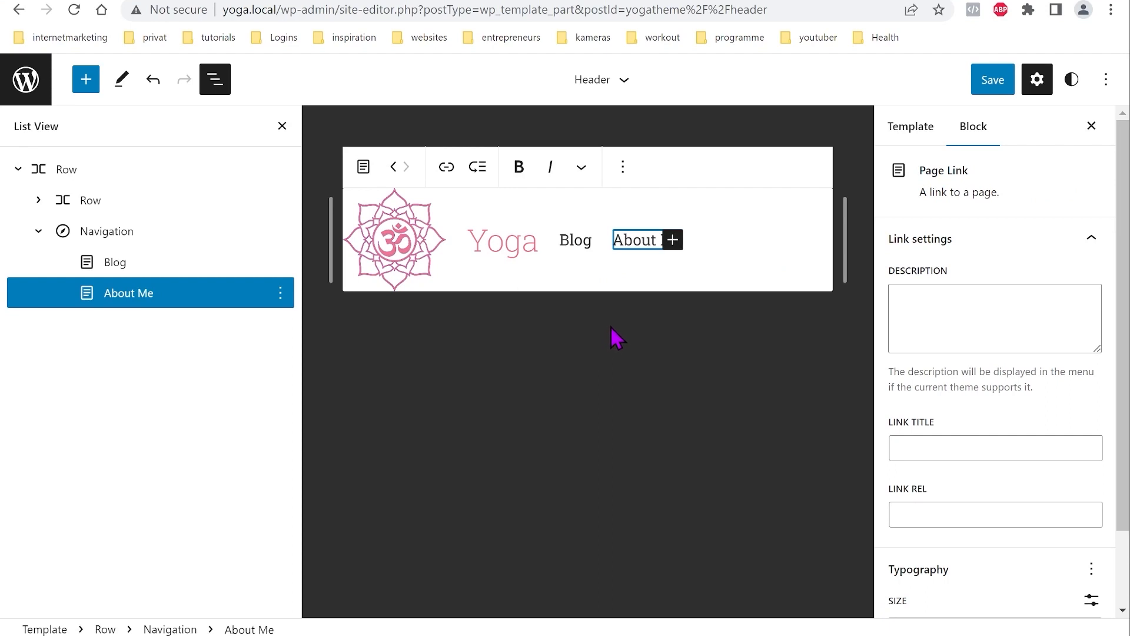
{"action": "left_click", "coordinate": [671, 240]}
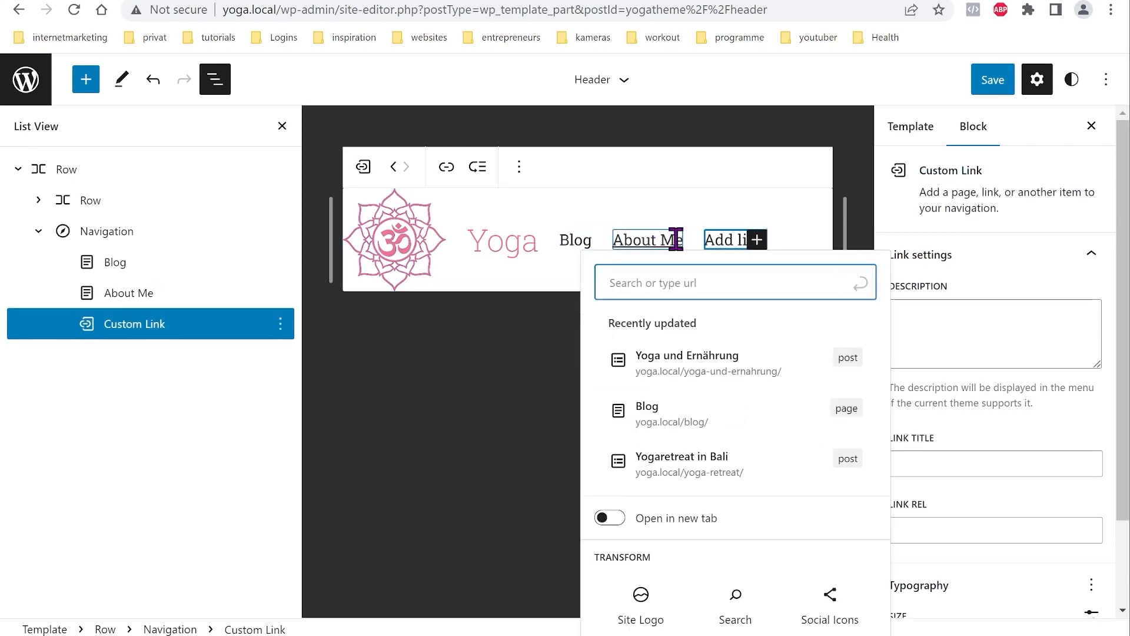
{"action": "type", "text": "St"}
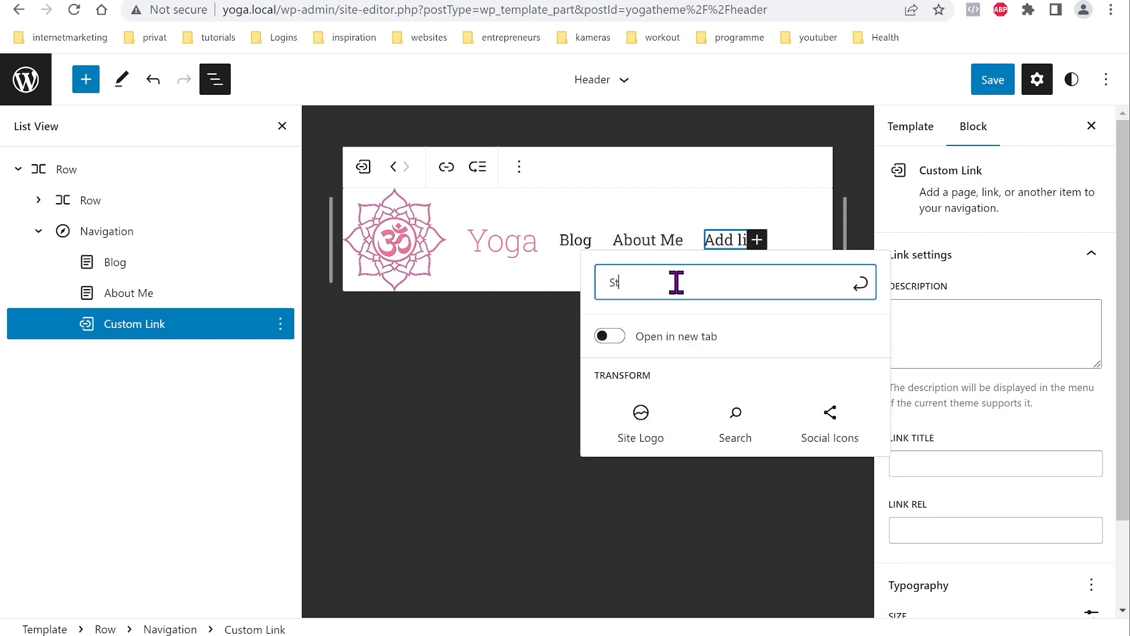
{"action": "type", "text": "art"}
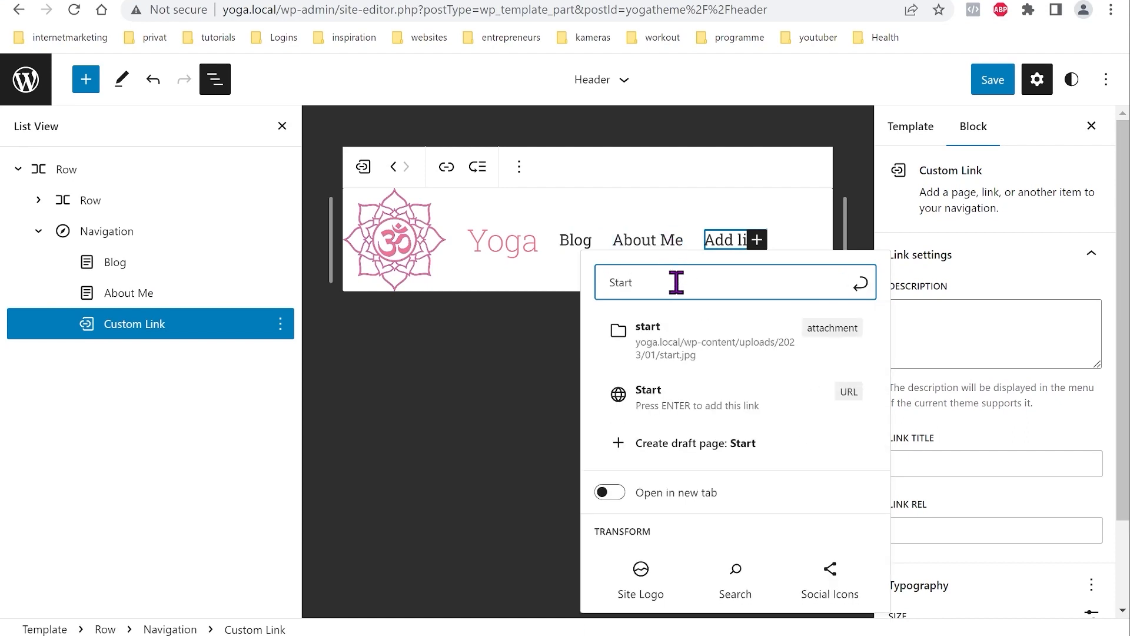
{"action": "left_click", "coordinate": [861, 297]}
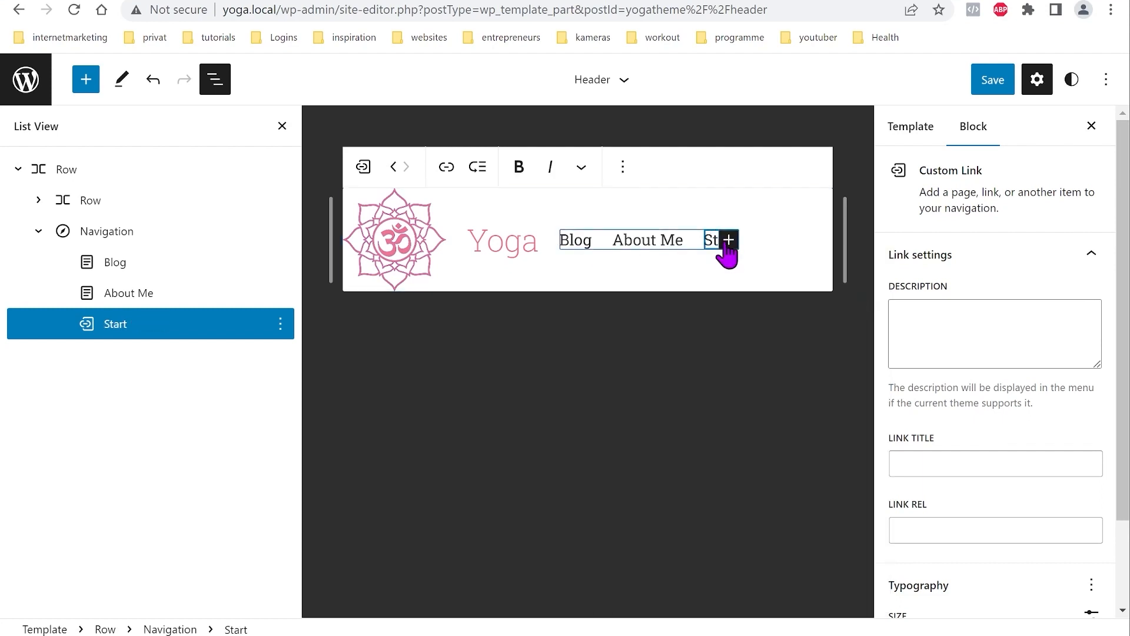
Step: Move the Start link to the front of the menu and set its URL to '/'
{"action": "left_click", "coordinate": [394, 167]}
{"action": "left_click", "coordinate": [393, 167]}
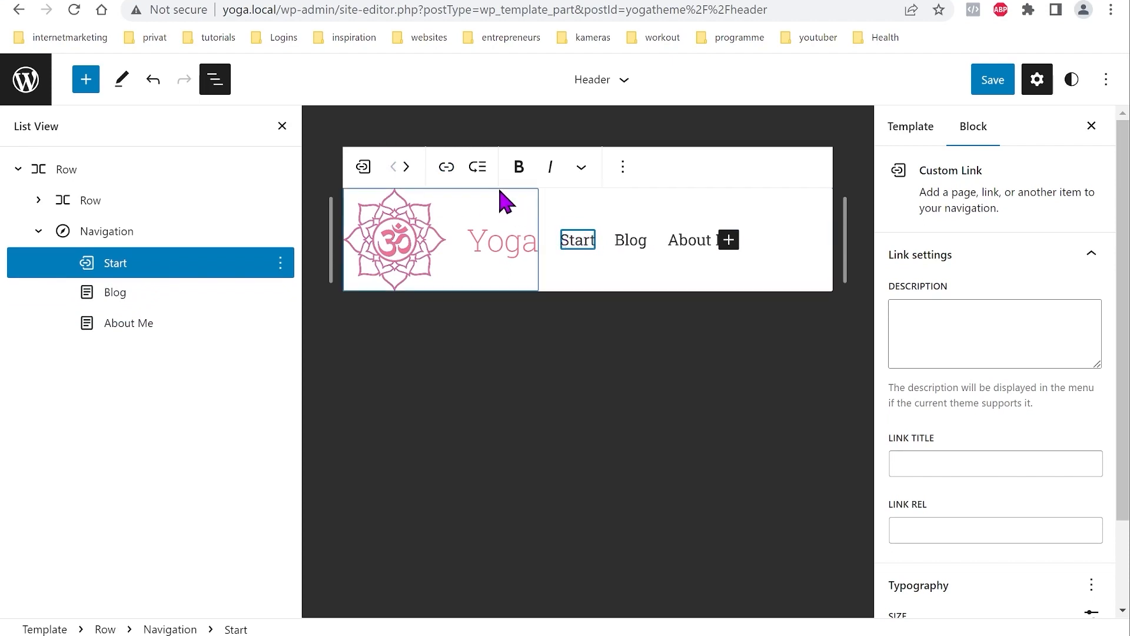
{"action": "left_click", "coordinate": [447, 170]}
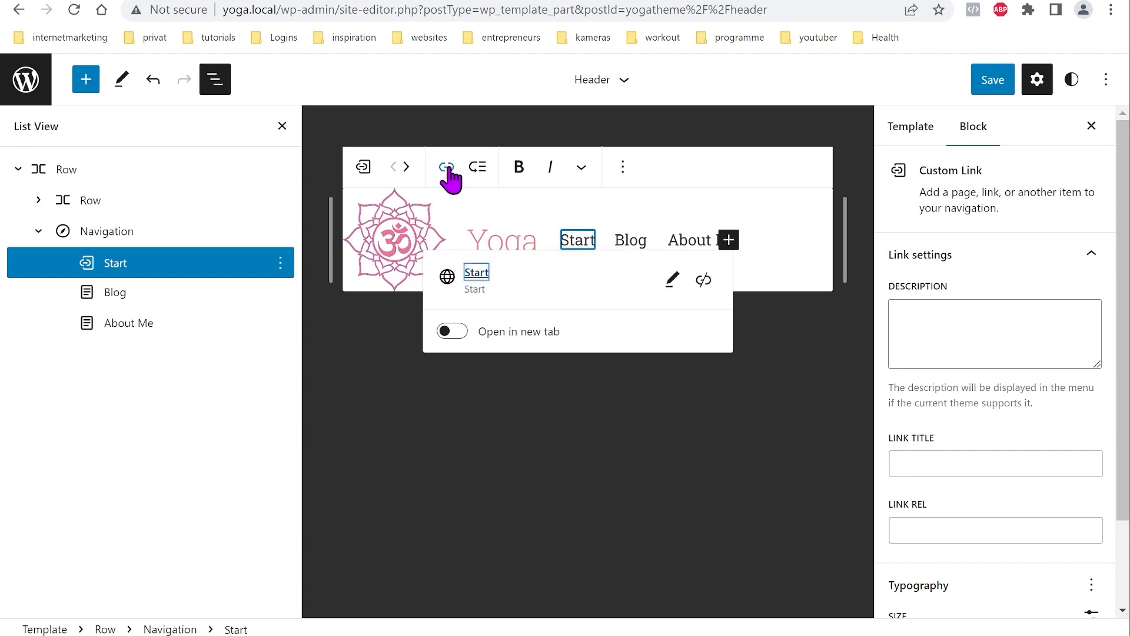
{"action": "left_click", "coordinate": [672, 280]}
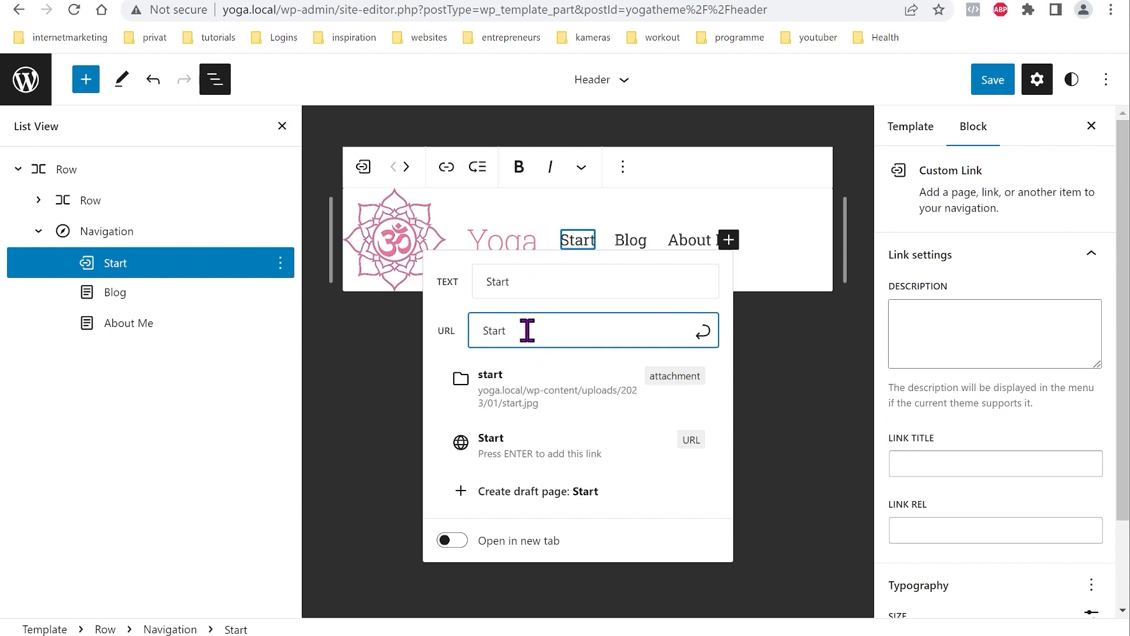
{"action": "key", "text": "BackSpace"}
{"action": "key", "text": "BackSpace"}
{"action": "key", "text": "BackSpace"}
{"action": "key", "text": "BackSpace"}
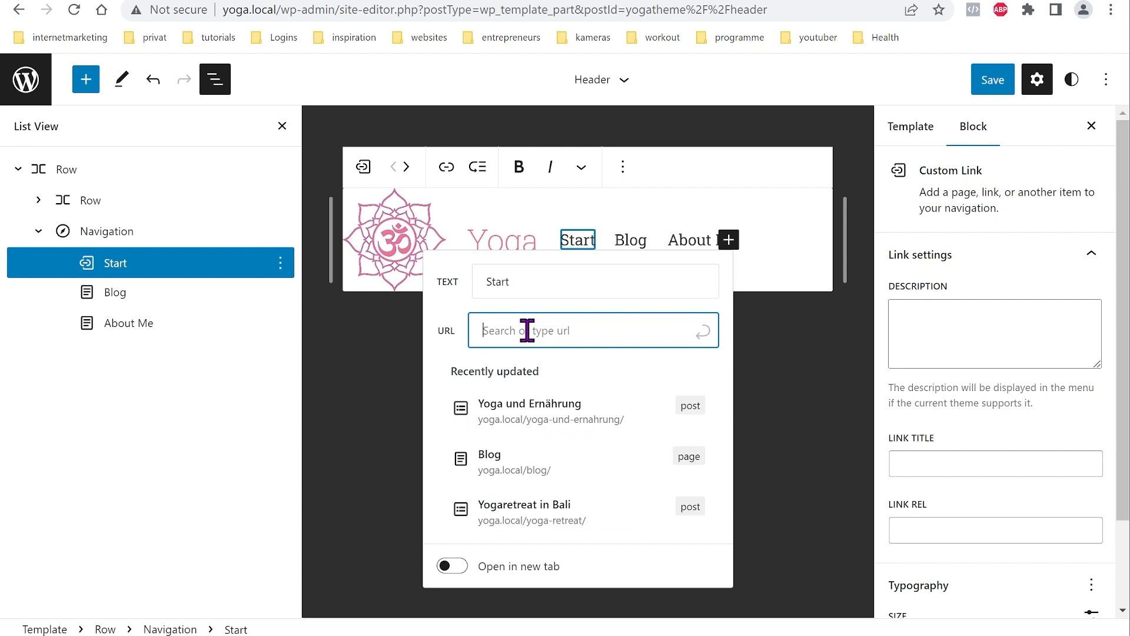
{"action": "type", "text": "/"}
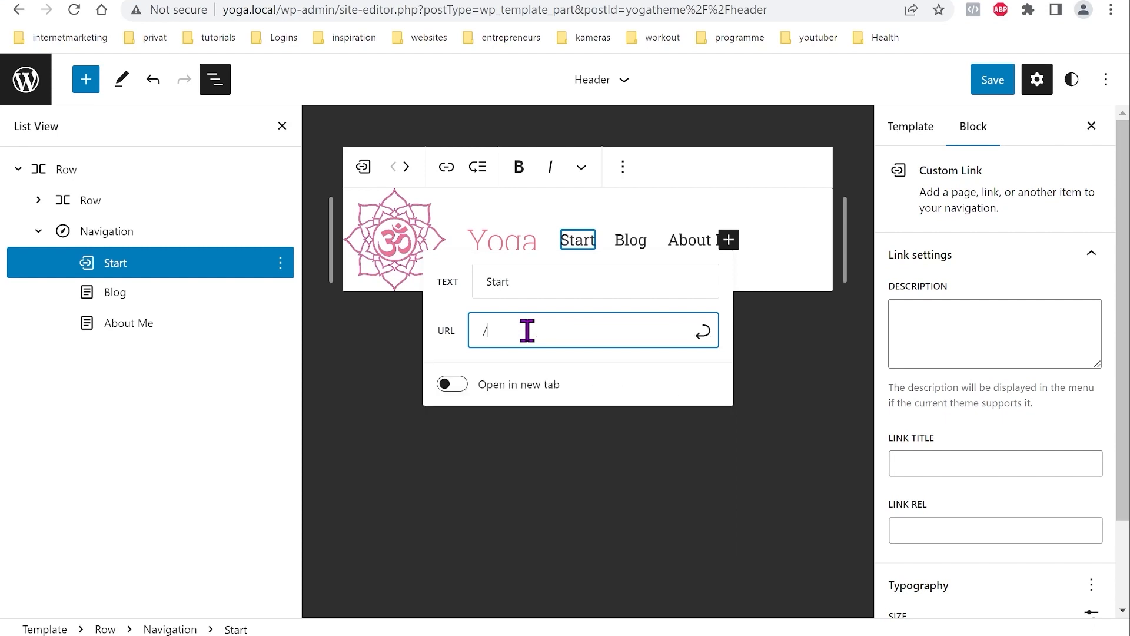
{"action": "left_click", "coordinate": [702, 332]}
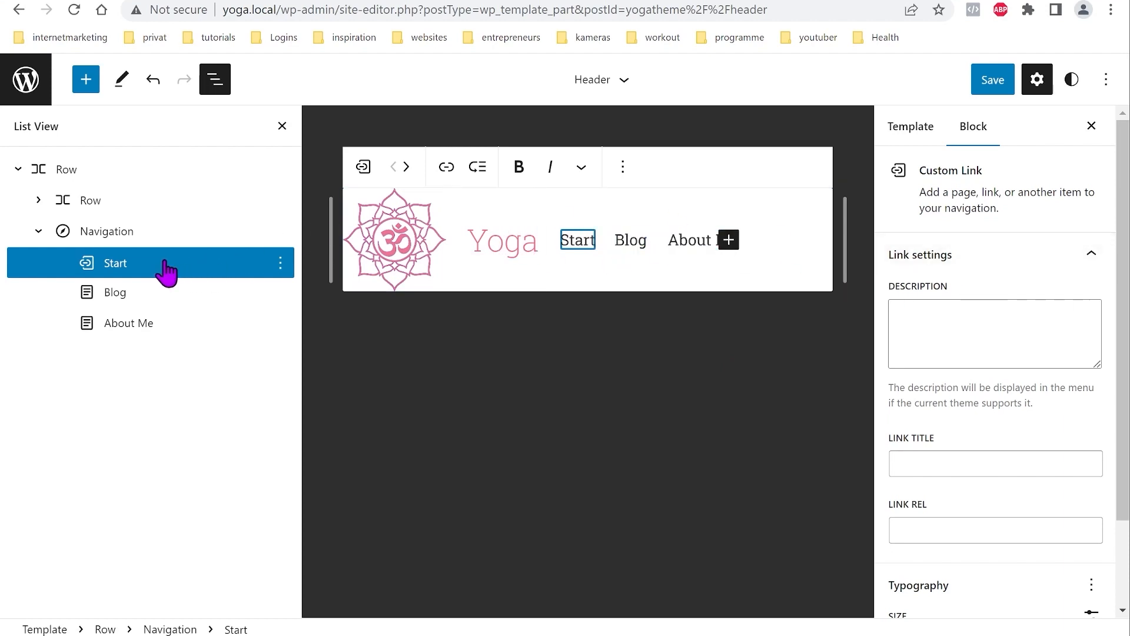
Step: Set the Navigation block's text colour to the pink theme swatch
{"action": "left_click", "coordinate": [116, 234]}
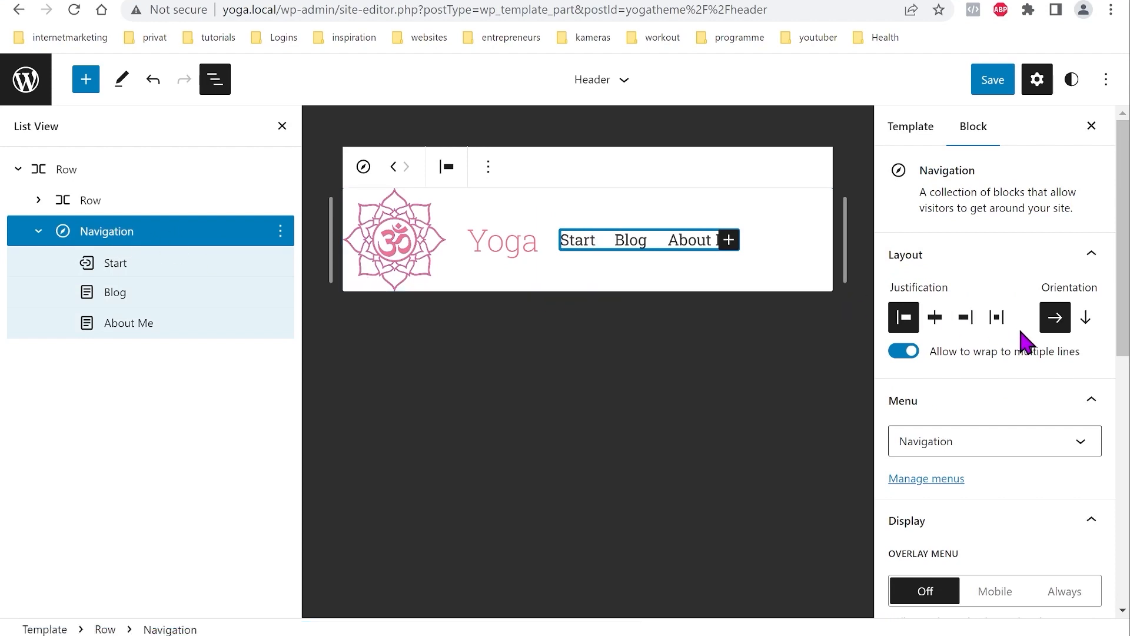
{"action": "scroll", "coordinate": [1009, 379], "scroll_direction": "down", "scroll_amount": 5}
{"action": "scroll", "coordinate": [1006, 396], "scroll_direction": "down", "scroll_amount": 2}
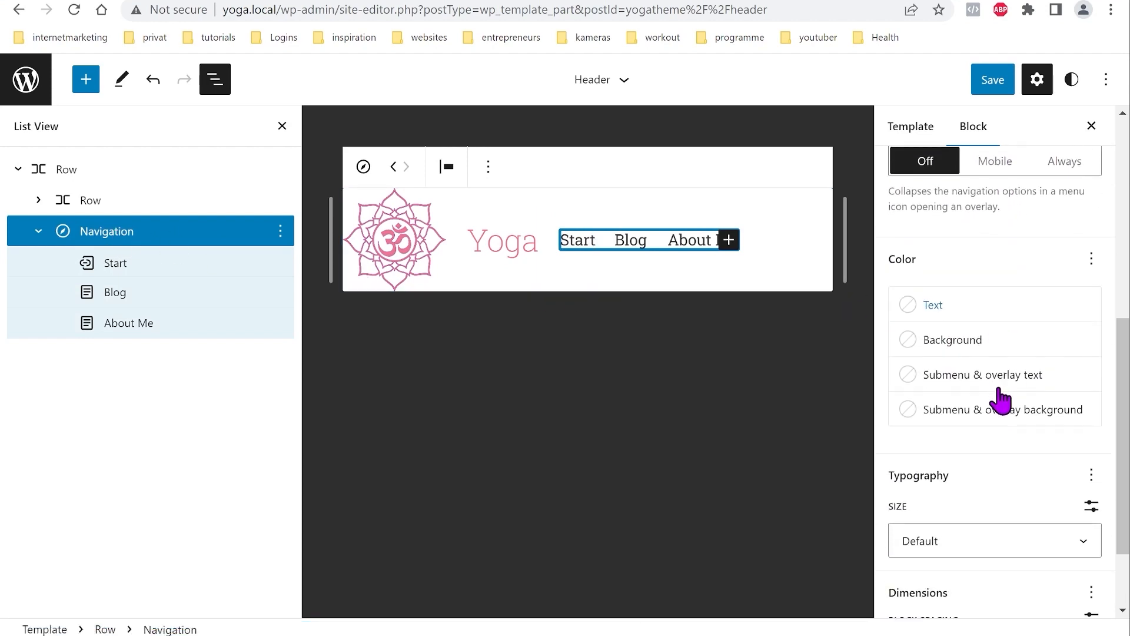
{"action": "left_click", "coordinate": [982, 310]}
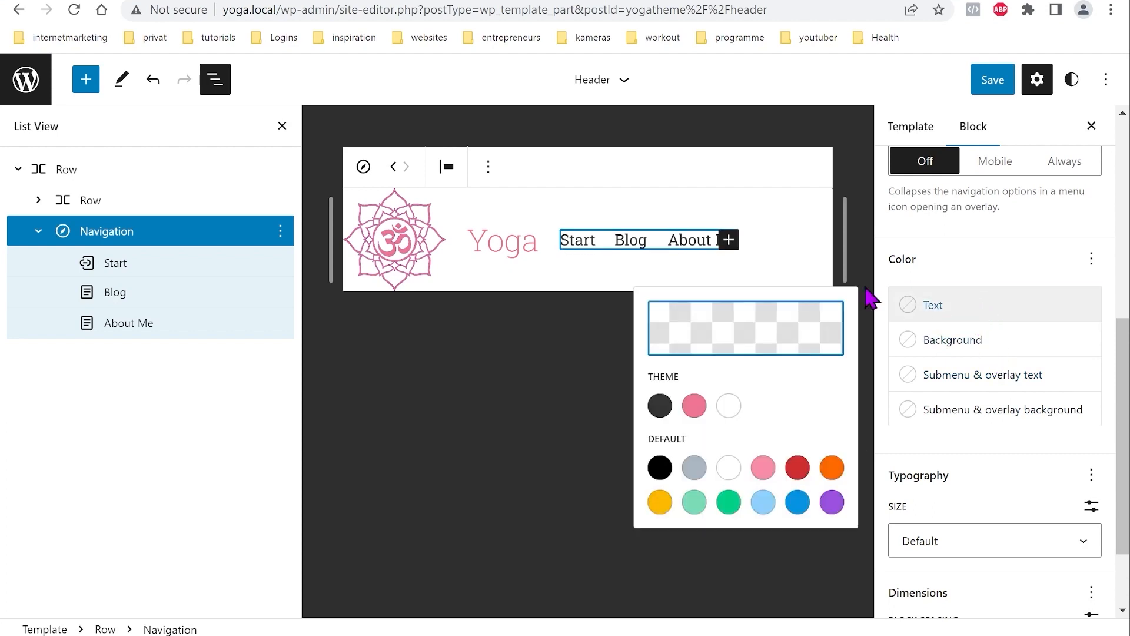
{"action": "left_click", "coordinate": [694, 405]}
{"action": "left_click", "coordinate": [973, 306]}
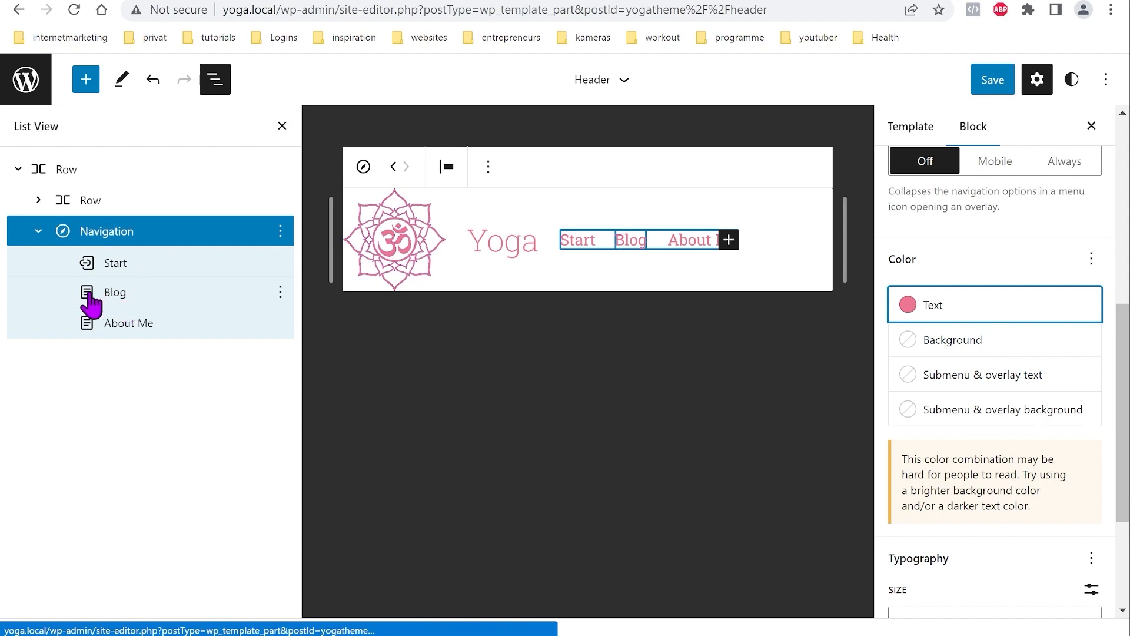
Step: Select the Blog item and narrow the header to preview how the menu wraps
{"action": "left_click", "coordinate": [113, 303]}
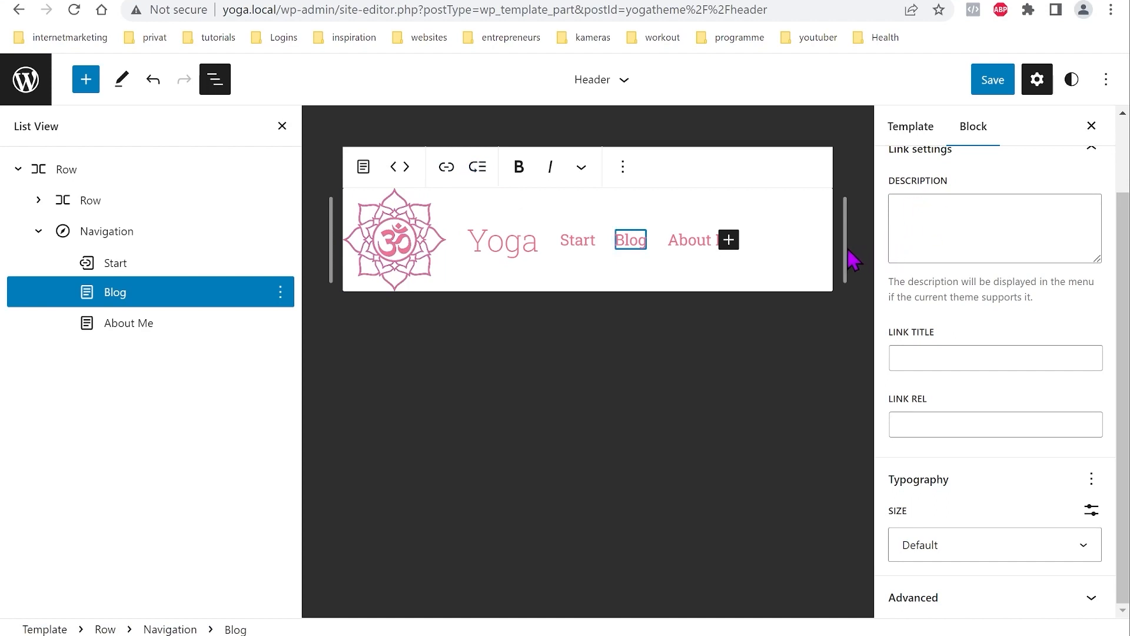
{"action": "left_click_drag", "start_coordinate": [846, 248], "coordinate": [864, 277]}
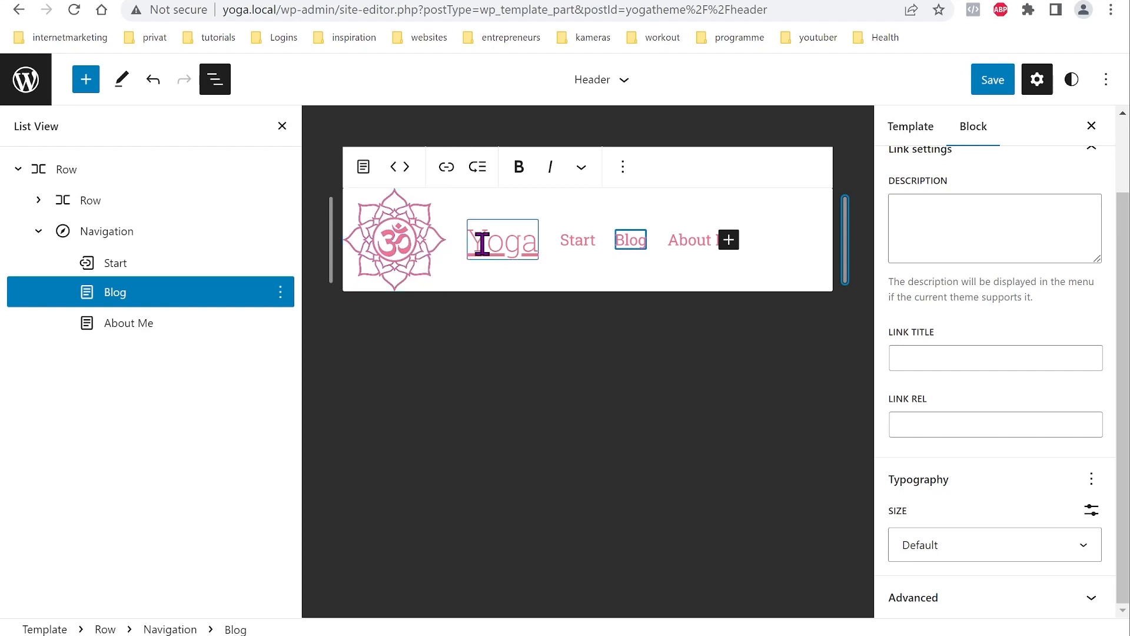
{"action": "mouse_move", "coordinate": [846, 259]}
{"action": "left_mouse_down"}
{"action": "mouse_move", "coordinate": [706, 241]}
{"action": "mouse_move", "coordinate": [833, 259]}
{"action": "left_mouse_up"}
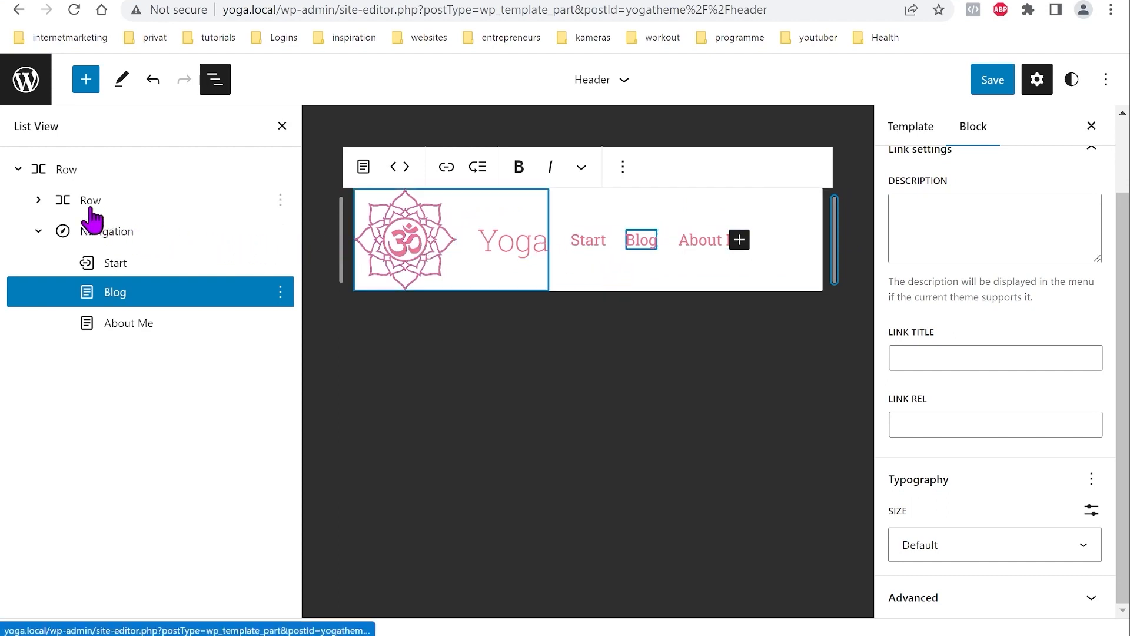
Step: Select the outer header row, save the site changes, and narrow the row
{"action": "left_click", "coordinate": [67, 171]}
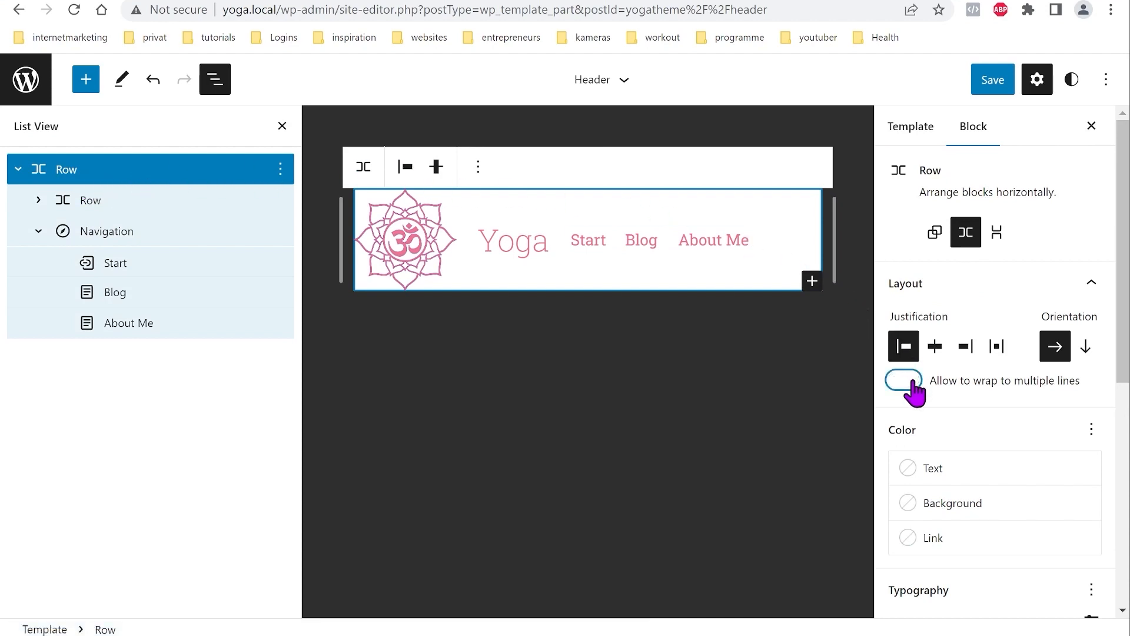
{"action": "left_click", "coordinate": [985, 91]}
{"action": "left_click", "coordinate": [984, 92]}
{"action": "left_click_drag", "start_coordinate": [833, 250], "coordinate": [871, 299]}
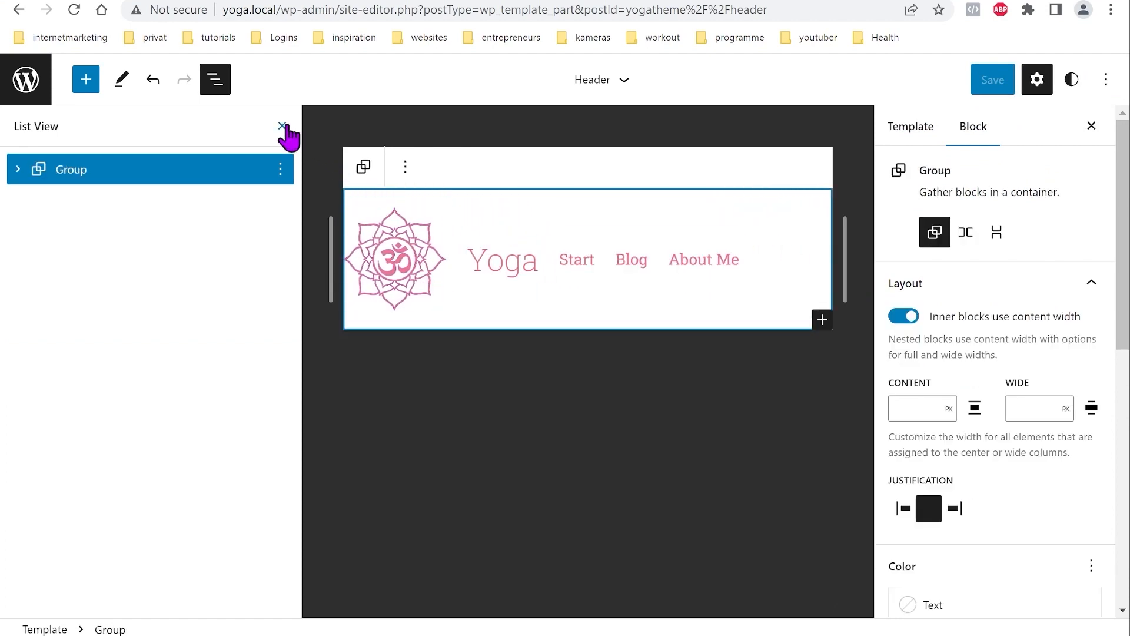
Step: Justify the inner Row's items across the full width and save the header
{"action": "left_click", "coordinate": [281, 126]}
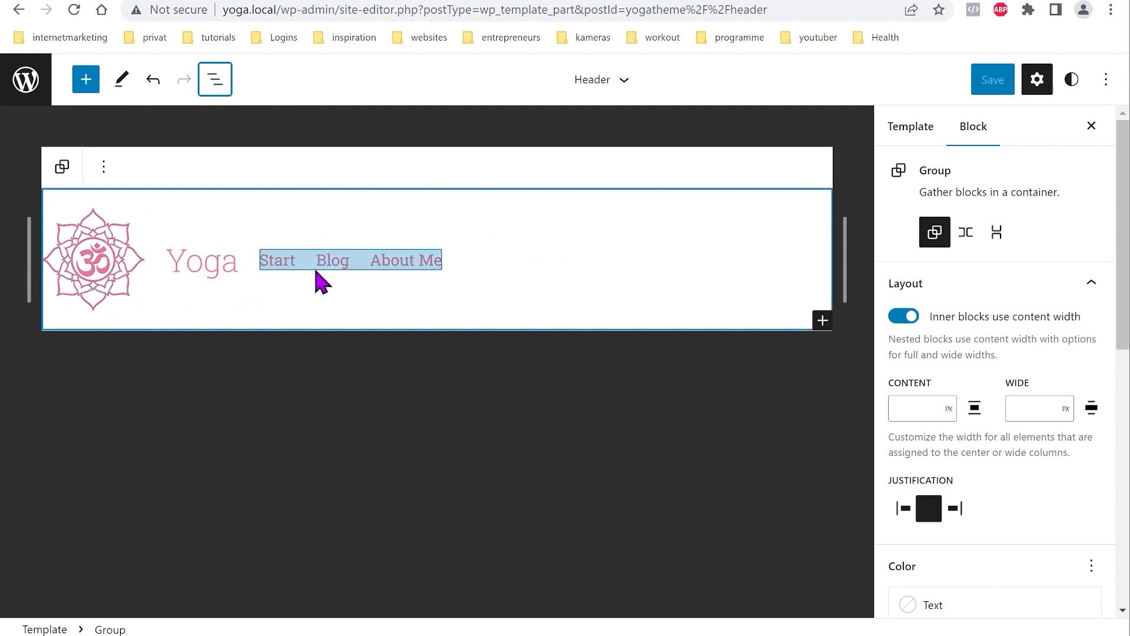
{"action": "left_click", "coordinate": [219, 83]}
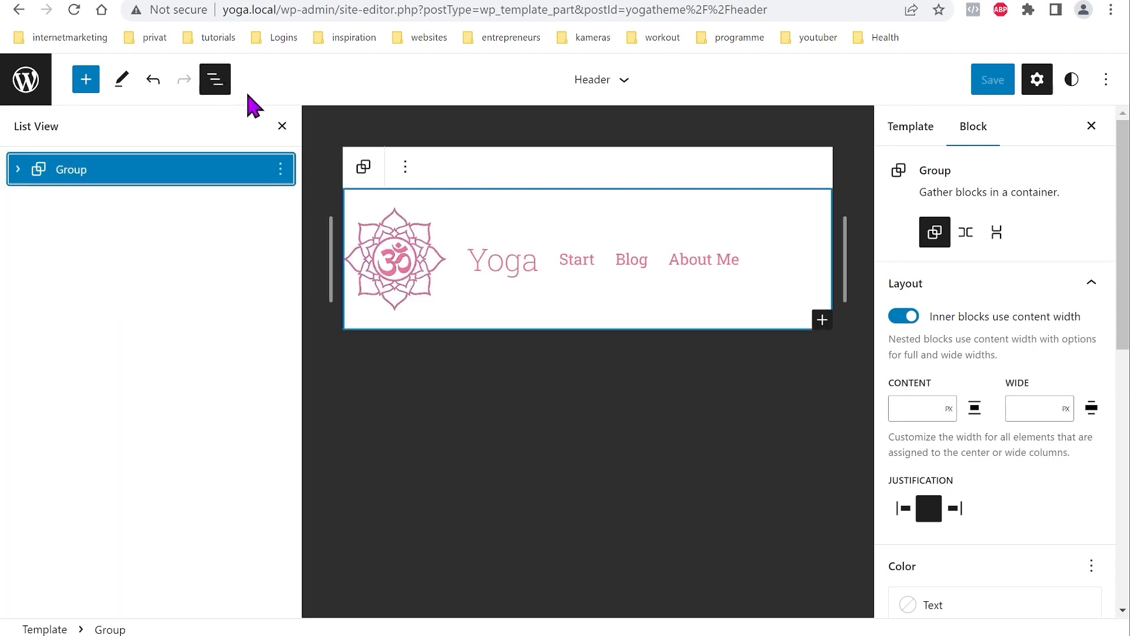
{"action": "left_click", "coordinate": [19, 169]}
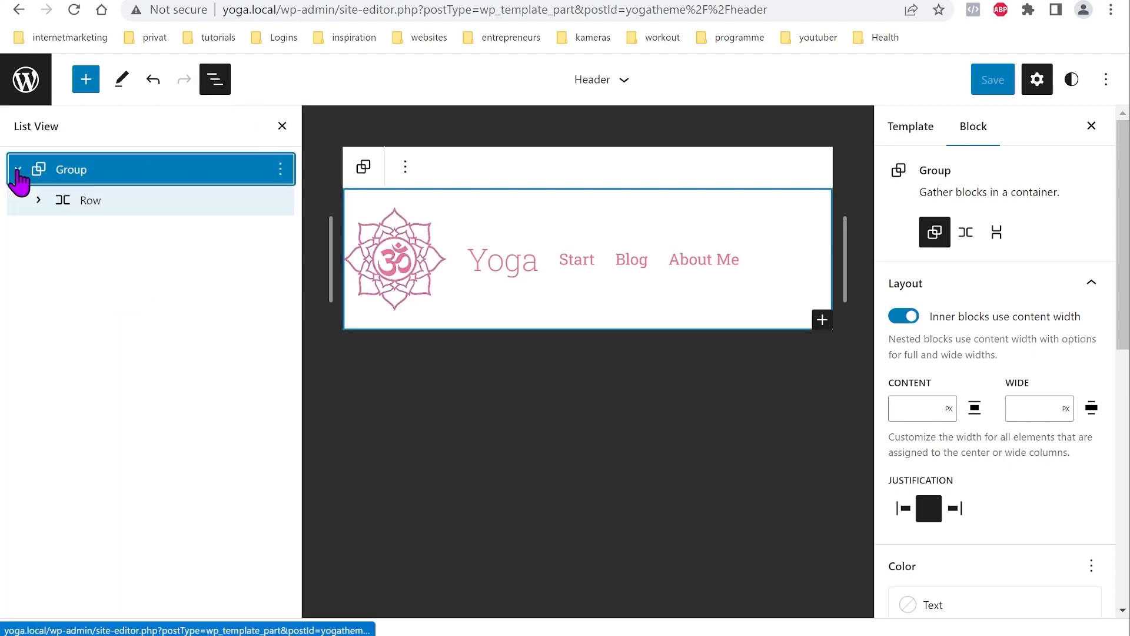
{"action": "left_click", "coordinate": [69, 203]}
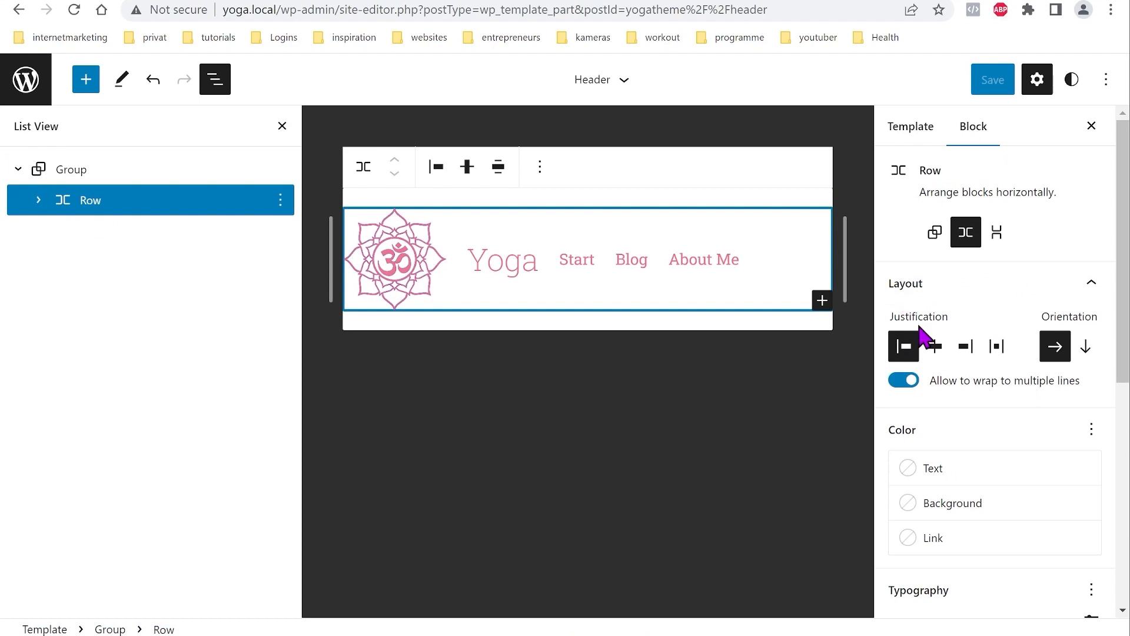
{"action": "left_click", "coordinate": [997, 347]}
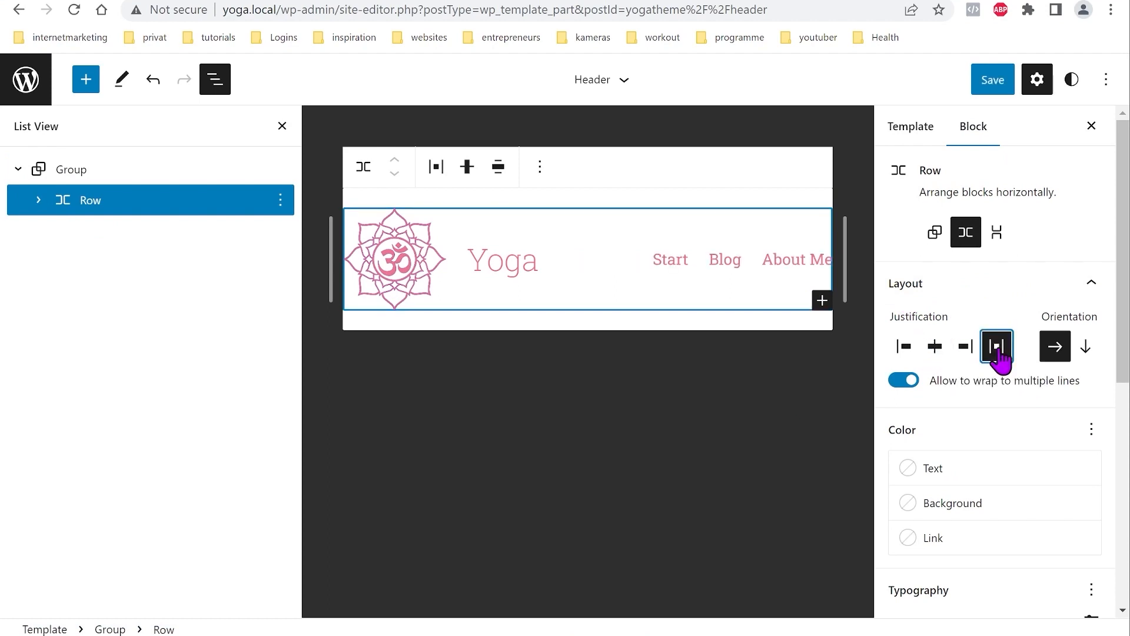
{"action": "left_click", "coordinate": [999, 88]}
{"action": "left_click", "coordinate": [989, 94]}
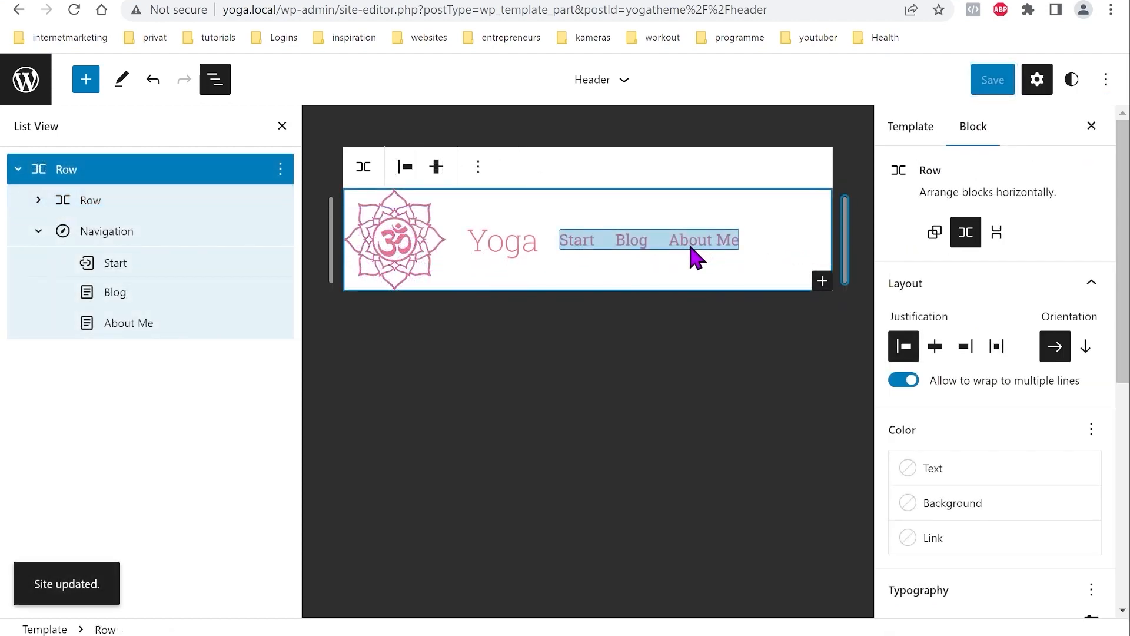
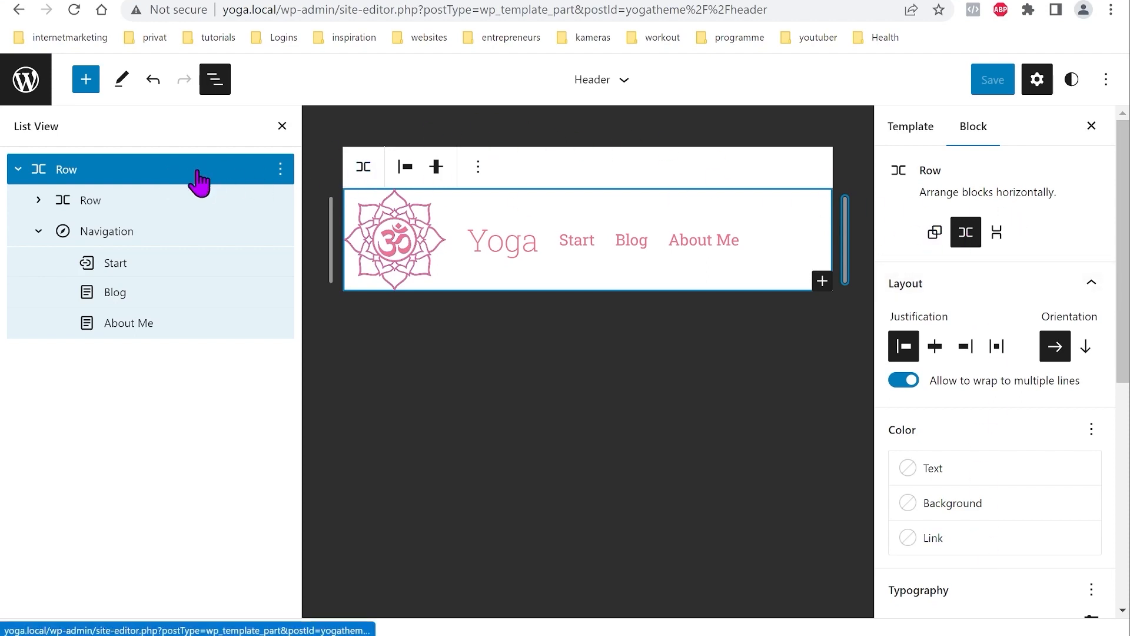
Step: Wrap the header Row of logo, title and navigation in a Group, then select the nested Row
{"action": "left_click", "coordinate": [280, 170]}
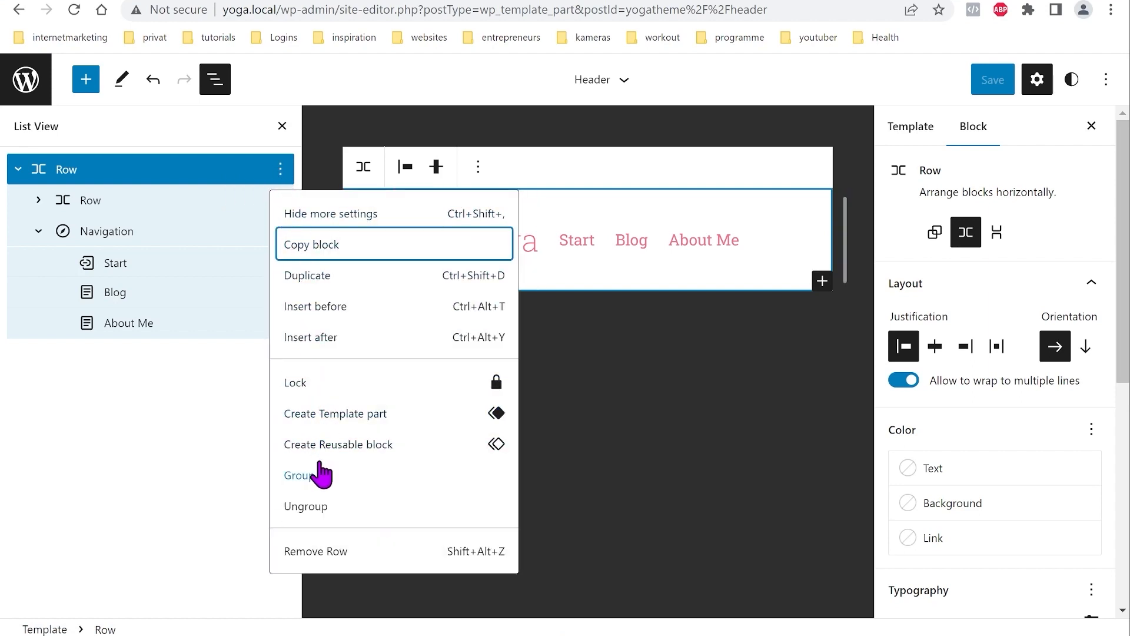
{"action": "left_click", "coordinate": [309, 480]}
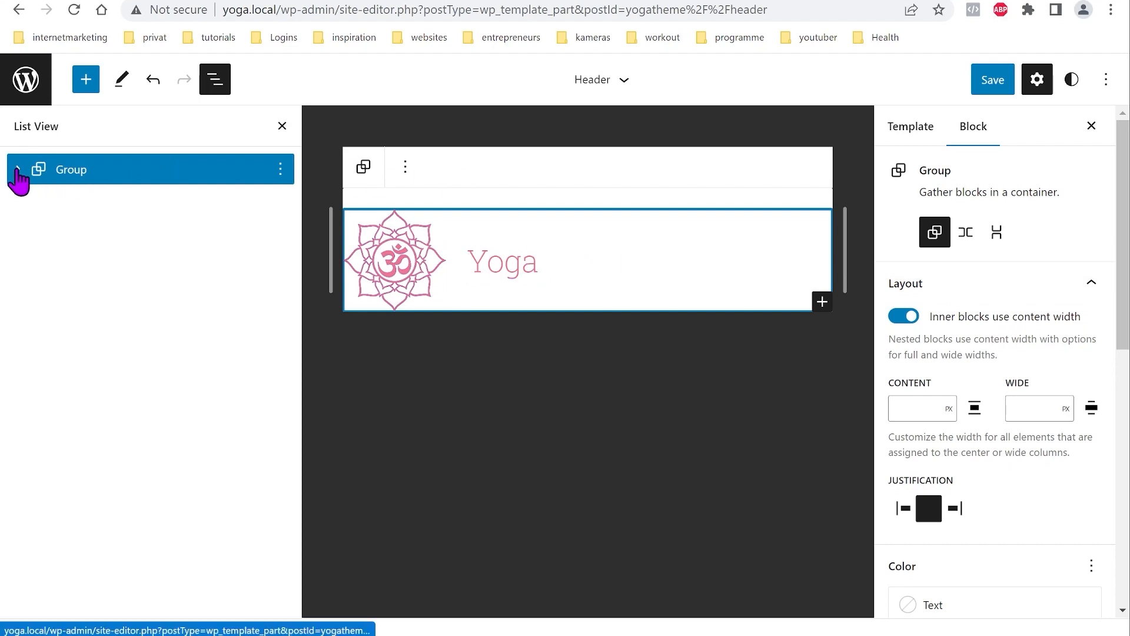
{"action": "left_click", "coordinate": [18, 171]}
{"action": "left_click", "coordinate": [67, 200]}
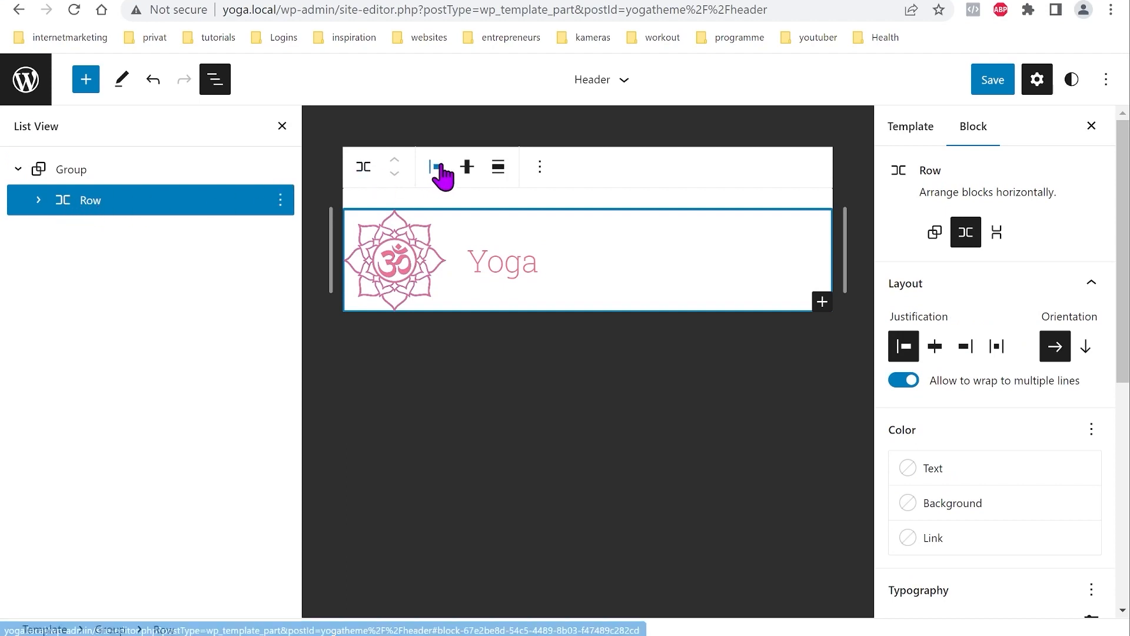
Step: Set the nested Row to Wide width and save the Header template part
{"action": "left_click", "coordinate": [499, 170]}
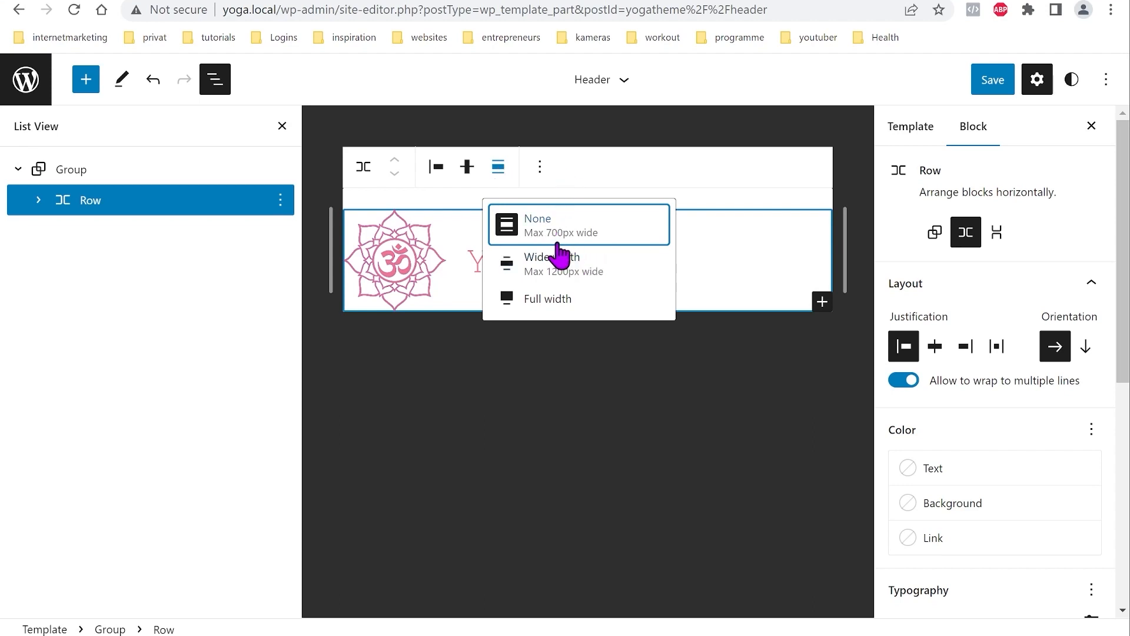
{"action": "left_click", "coordinate": [550, 276]}
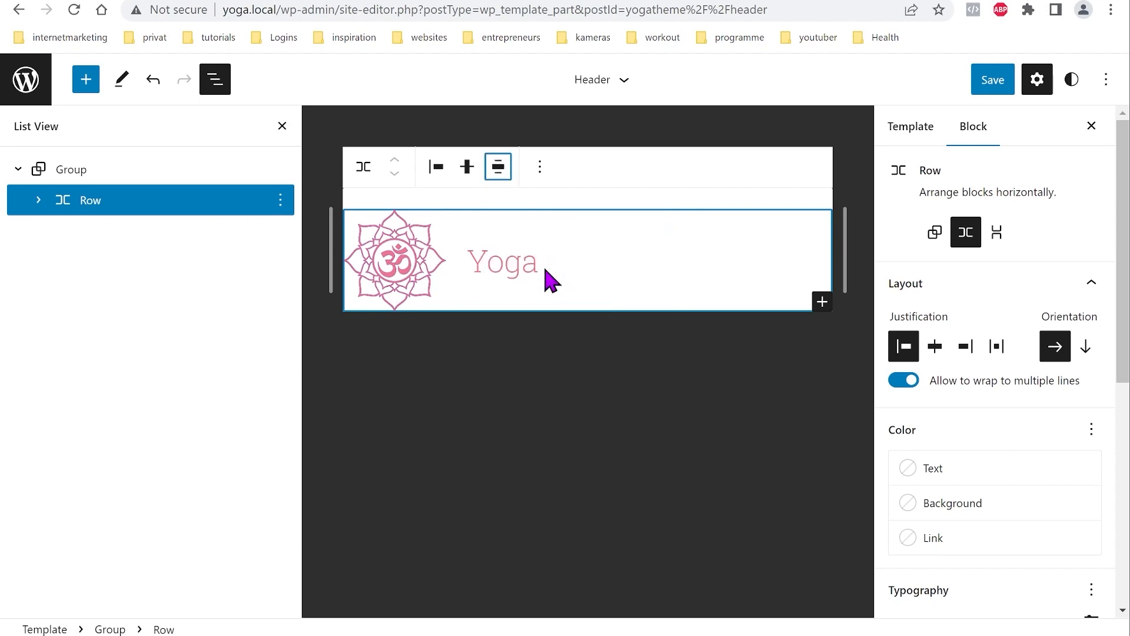
{"action": "left_click", "coordinate": [991, 84]}
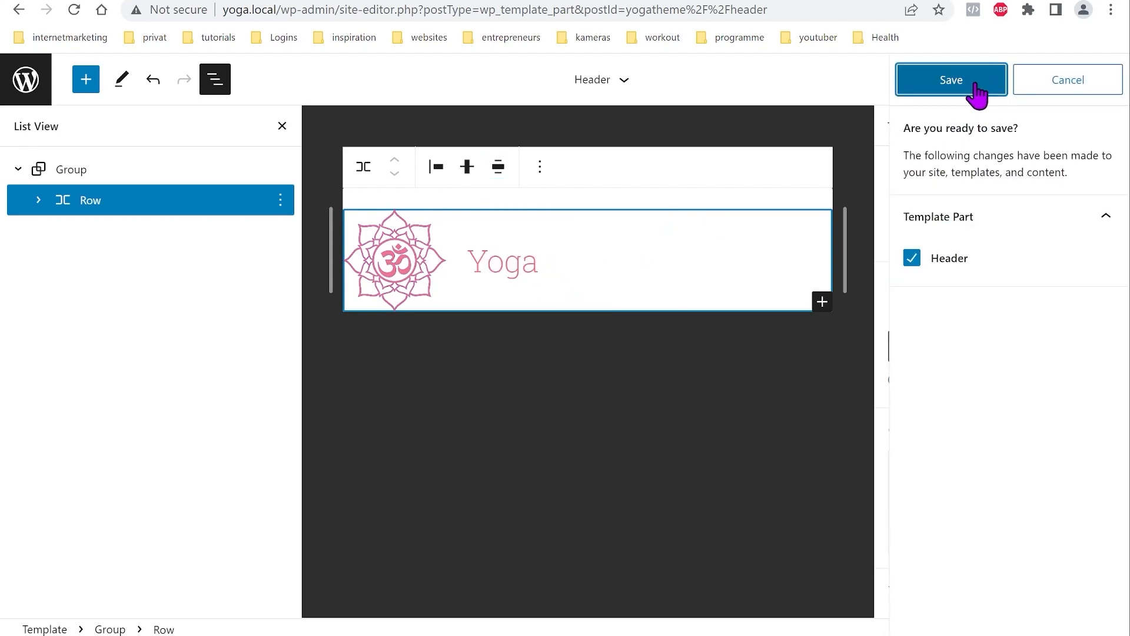
{"action": "left_click", "coordinate": [975, 88]}
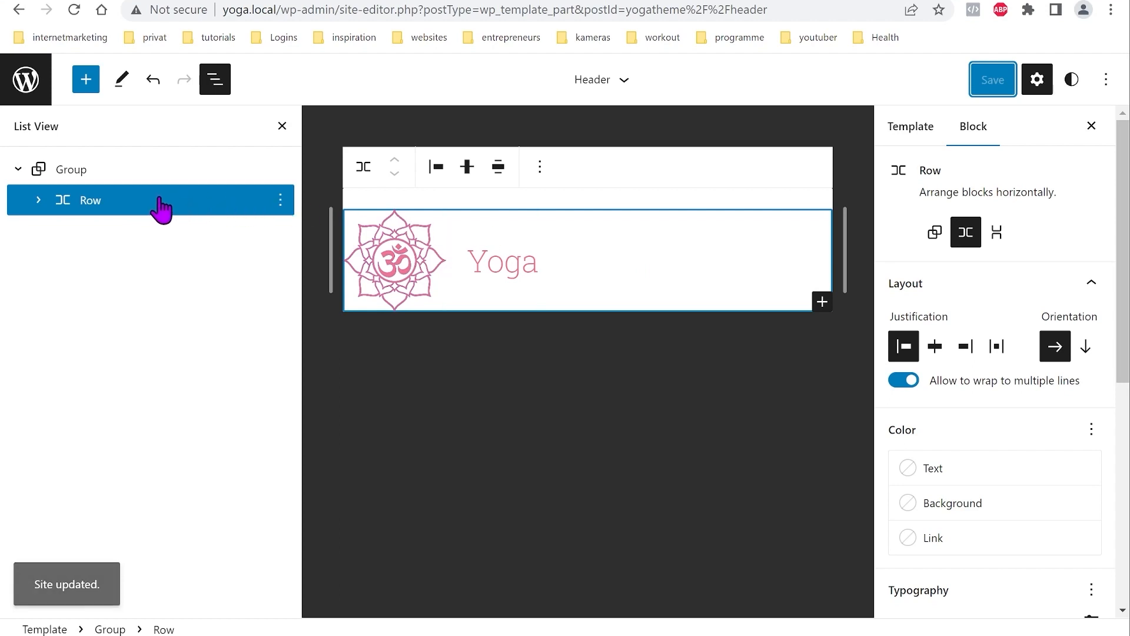
{"action": "left_click", "coordinate": [87, 184]}
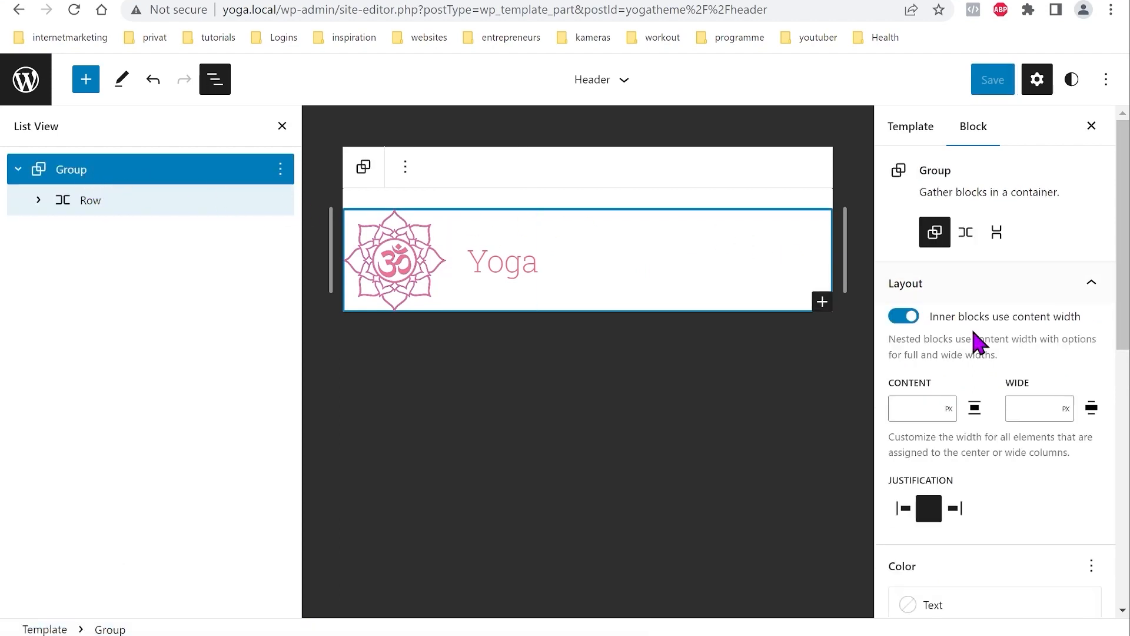
Step: Give the header Group a slightly transparent white background (FFFFFFD4)
{"action": "scroll", "coordinate": [1048, 409], "scroll_direction": "down", "scroll_amount": 3}
{"action": "scroll", "coordinate": [1042, 424], "scroll_direction": "down", "scroll_amount": 2}
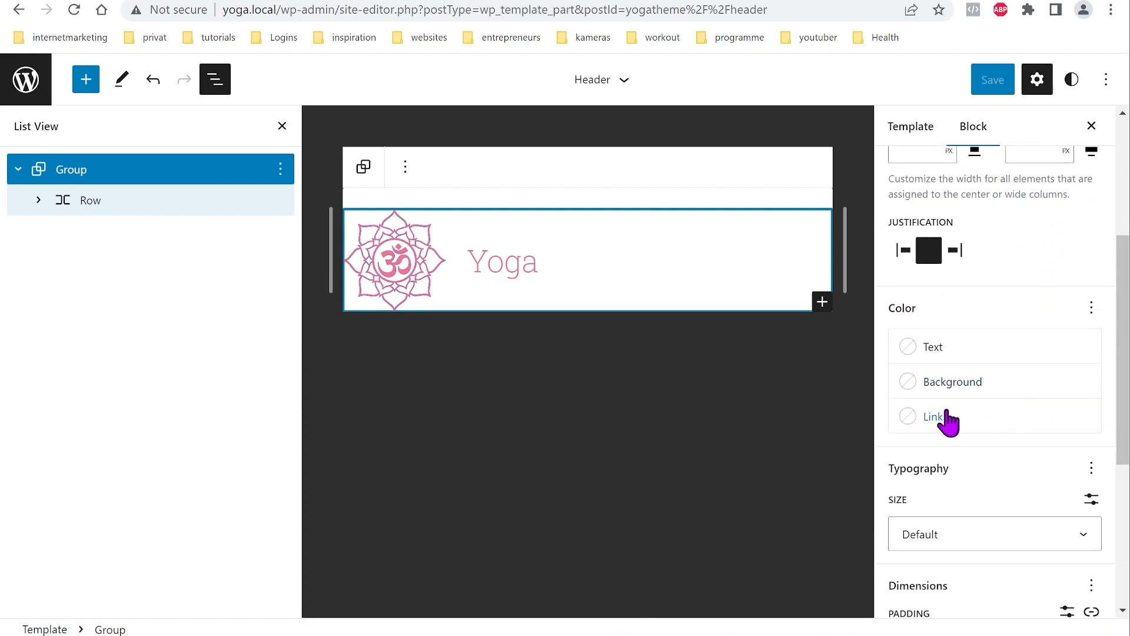
{"action": "left_click", "coordinate": [989, 389]}
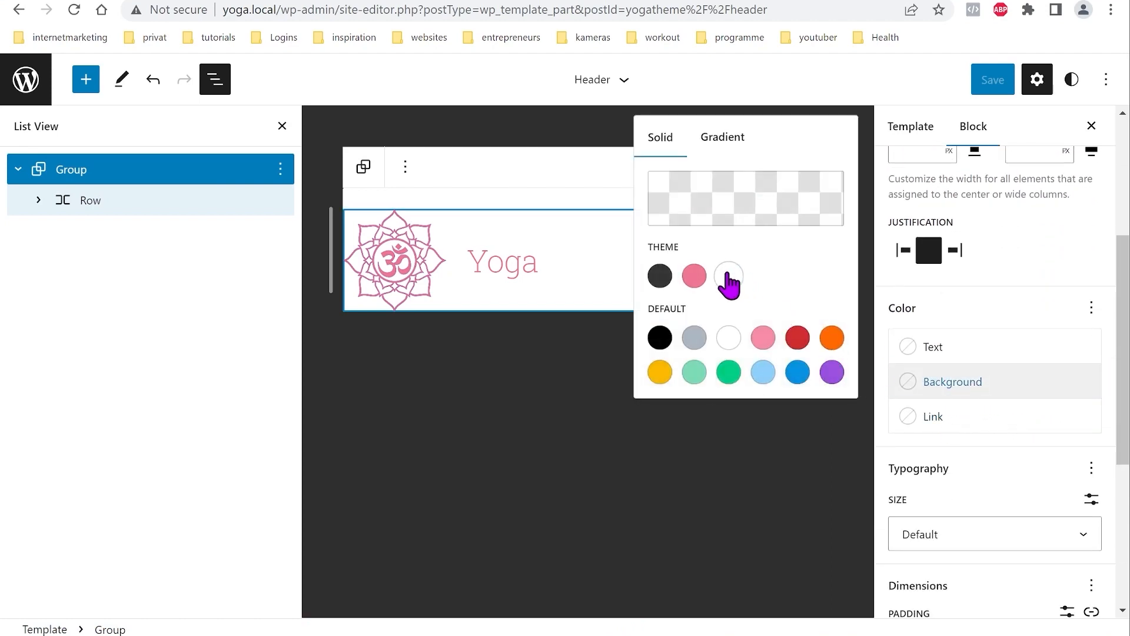
{"action": "left_click", "coordinate": [729, 276]}
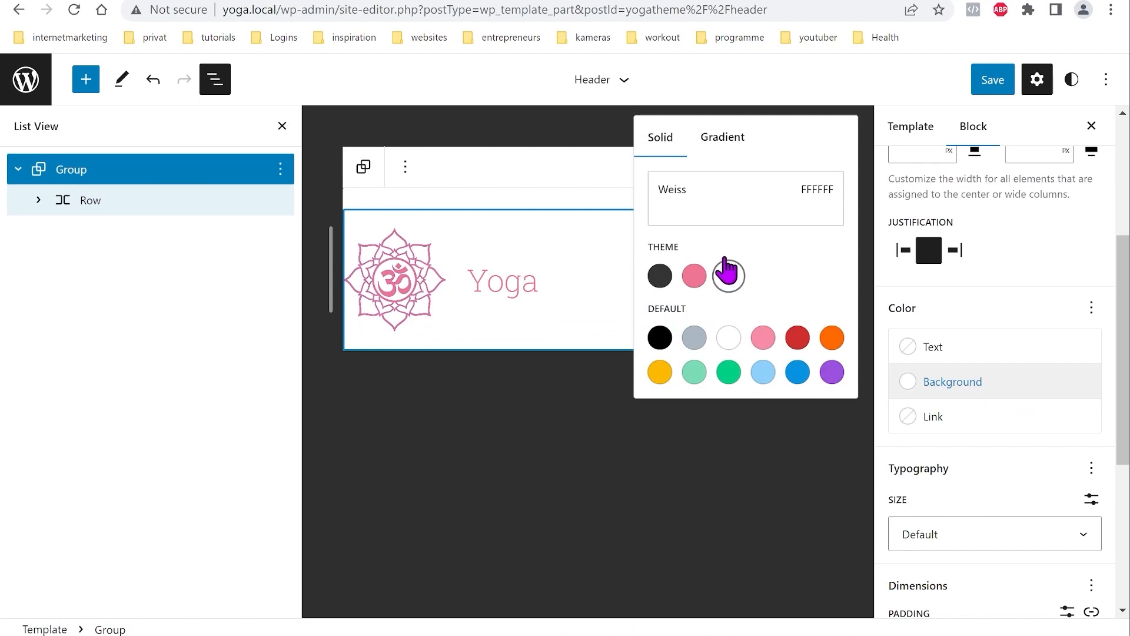
{"action": "left_click", "coordinate": [716, 210]}
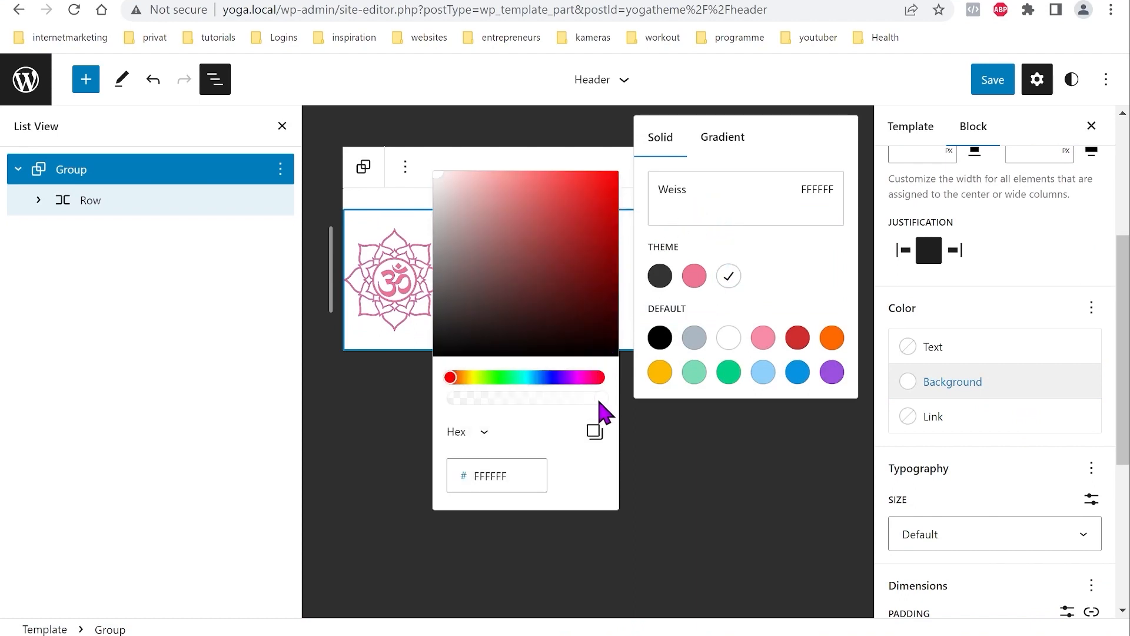
{"action": "left_click_drag", "start_coordinate": [604, 399], "coordinate": [577, 402]}
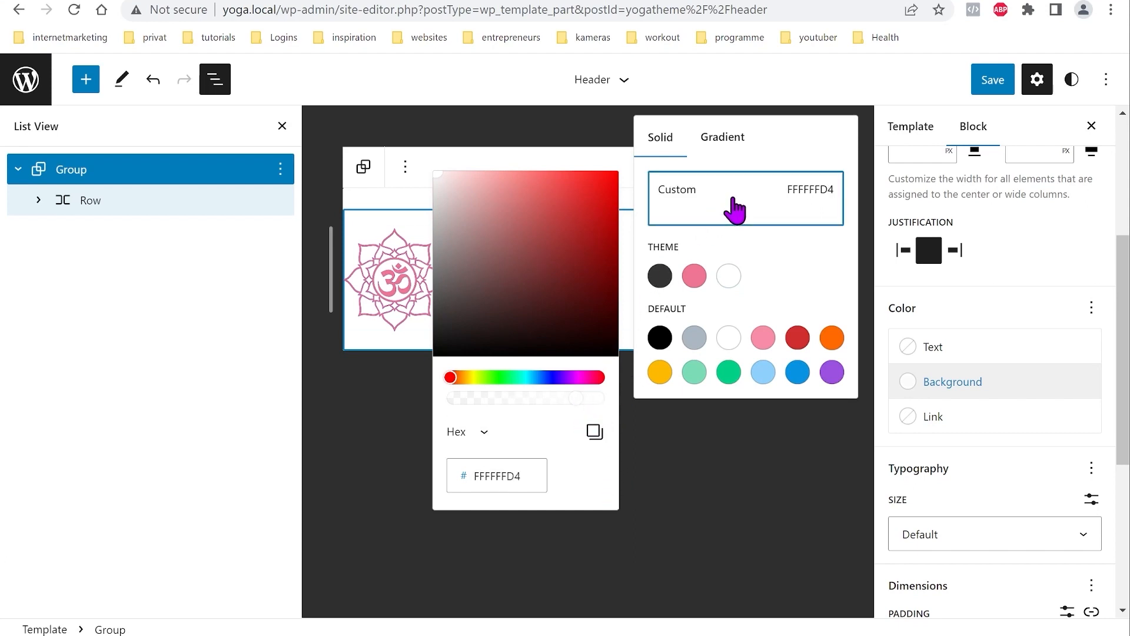
{"action": "left_click", "coordinate": [737, 206]}
{"action": "left_click", "coordinate": [997, 396]}
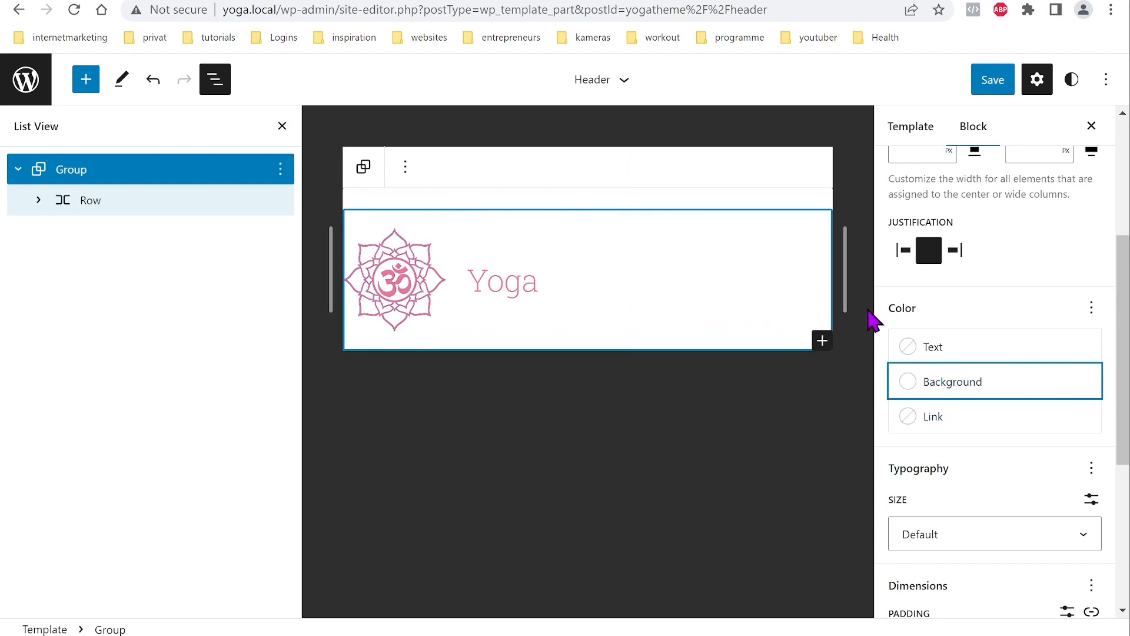
Step: Save the Header template part and bring up the site editor navigation panel
{"action": "mouse_move", "coordinate": [846, 285]}
{"action": "left_mouse_down"}
{"action": "mouse_move", "coordinate": [789, 284]}
{"action": "mouse_move", "coordinate": [845, 289]}
{"action": "left_mouse_up"}
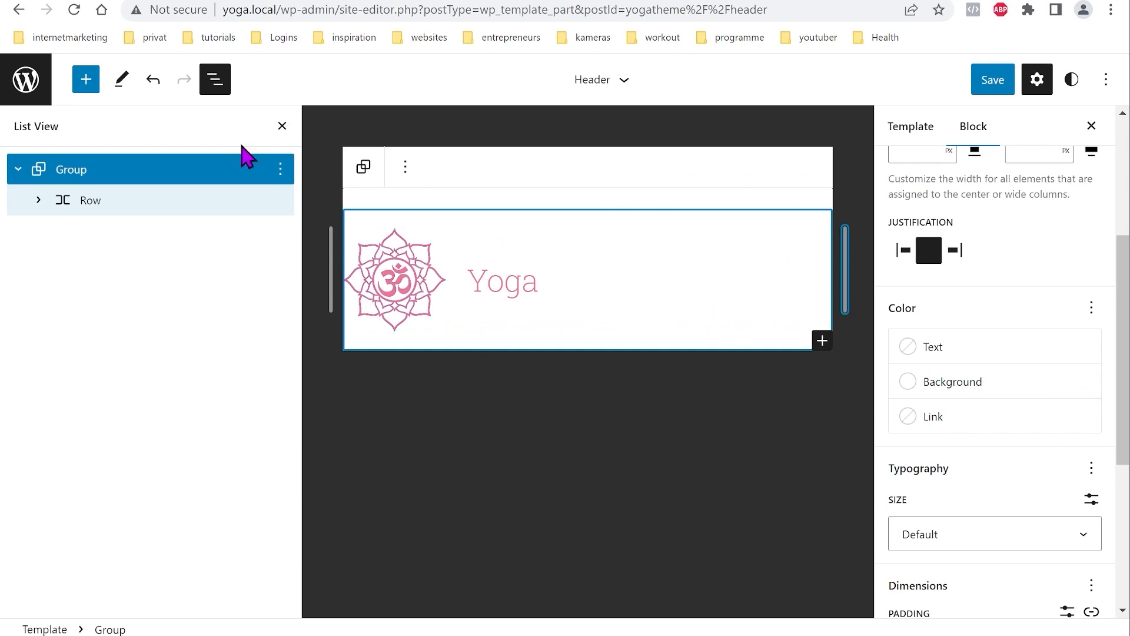
{"action": "left_click", "coordinate": [991, 81]}
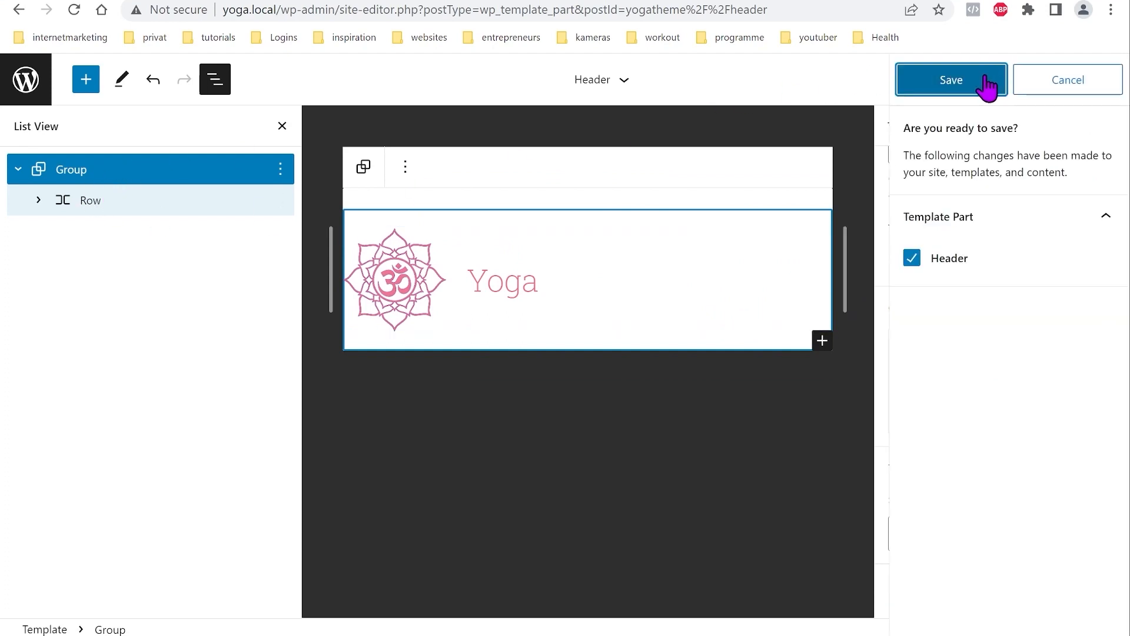
{"action": "left_click", "coordinate": [986, 80]}
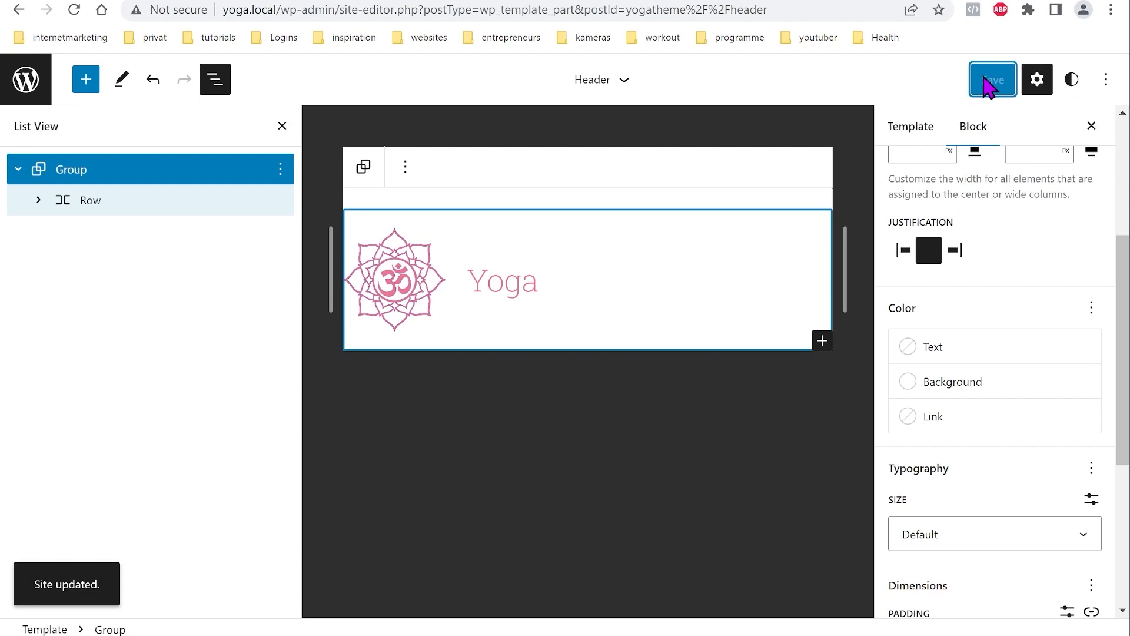
{"action": "left_click", "coordinate": [22, 83]}
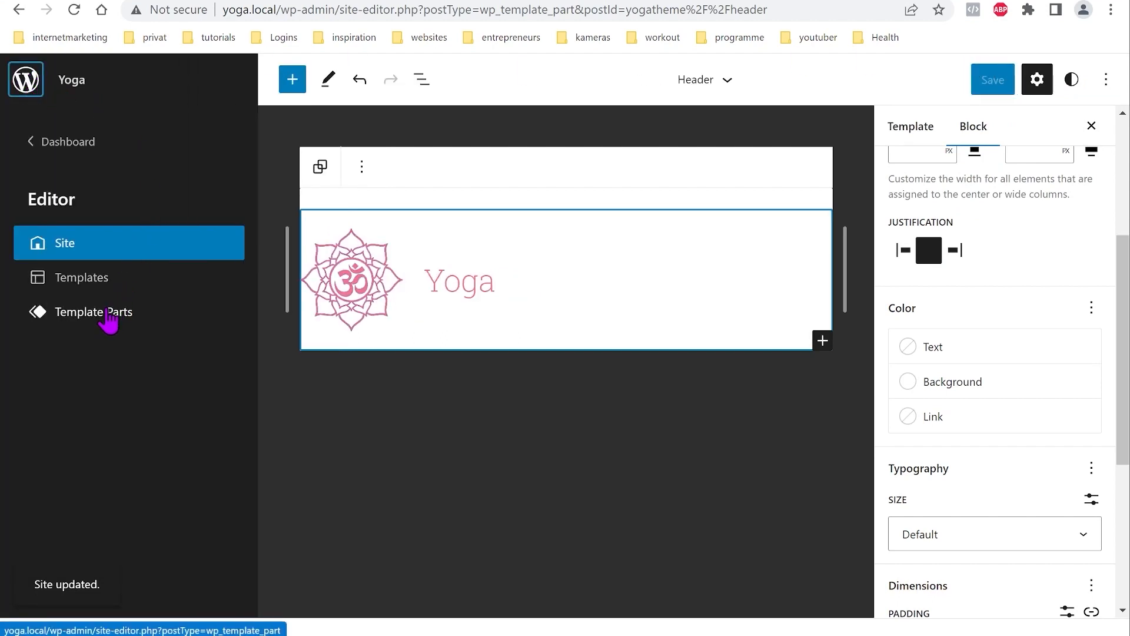
Step: Create a new template part named 'Footer' assigned to the Footer area
{"action": "left_click", "coordinate": [108, 319]}
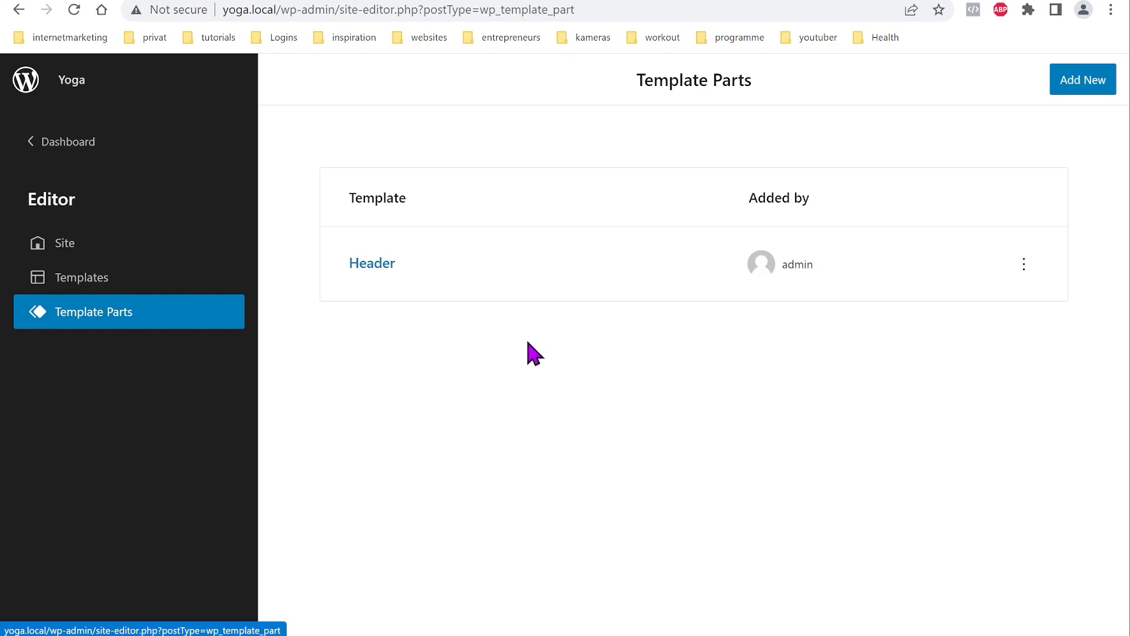
{"action": "left_click", "coordinate": [1082, 93]}
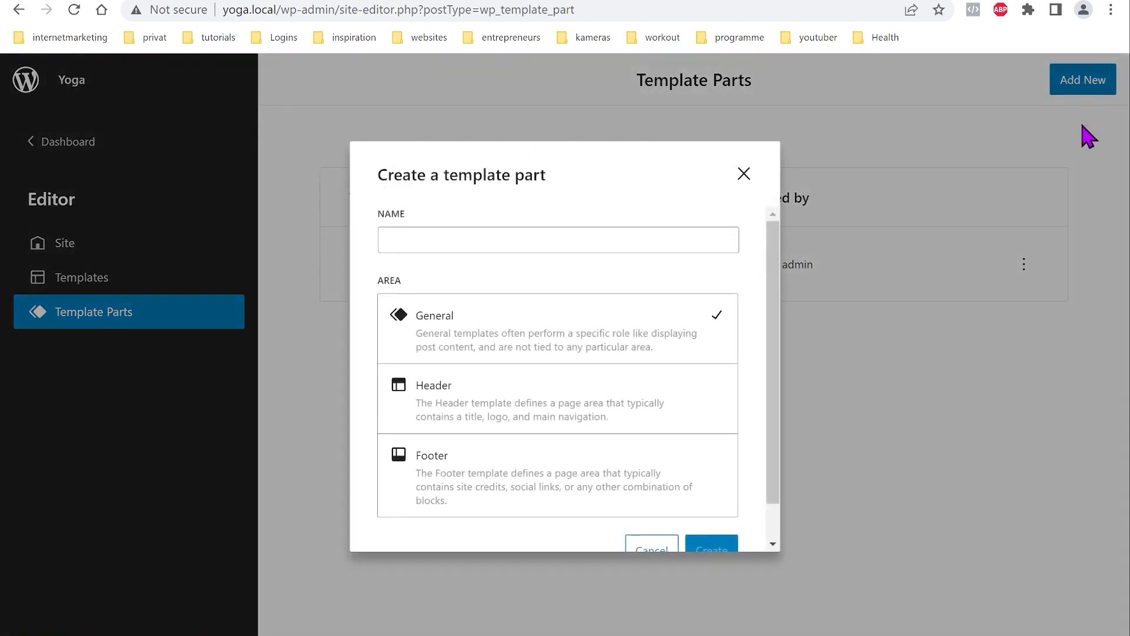
{"action": "left_click", "coordinate": [513, 468]}
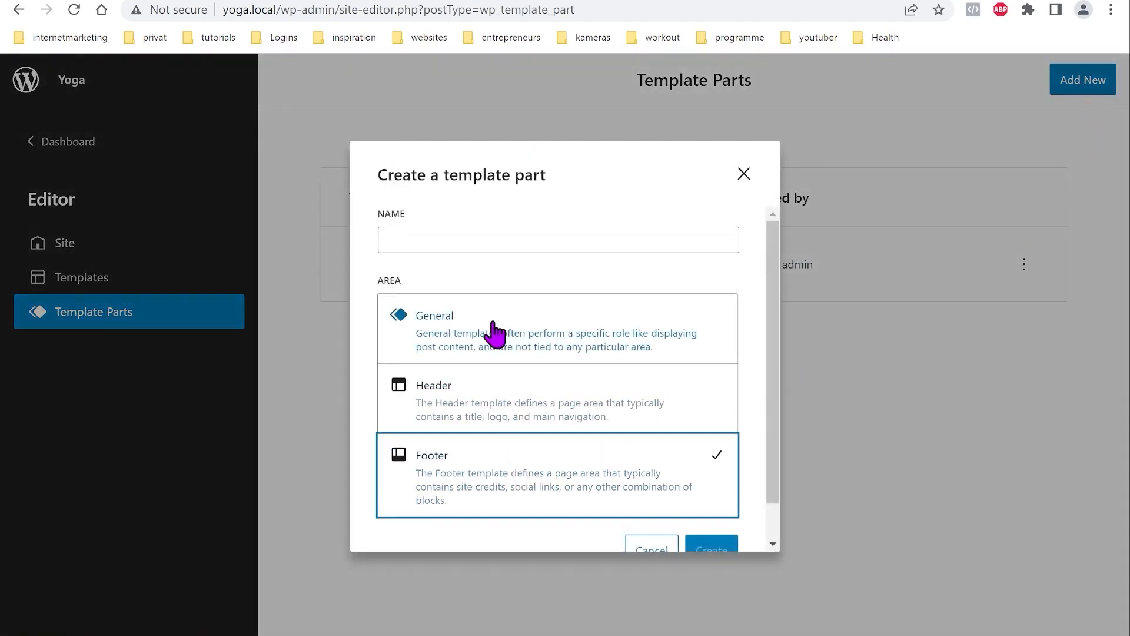
{"action": "left_click", "coordinate": [511, 238]}
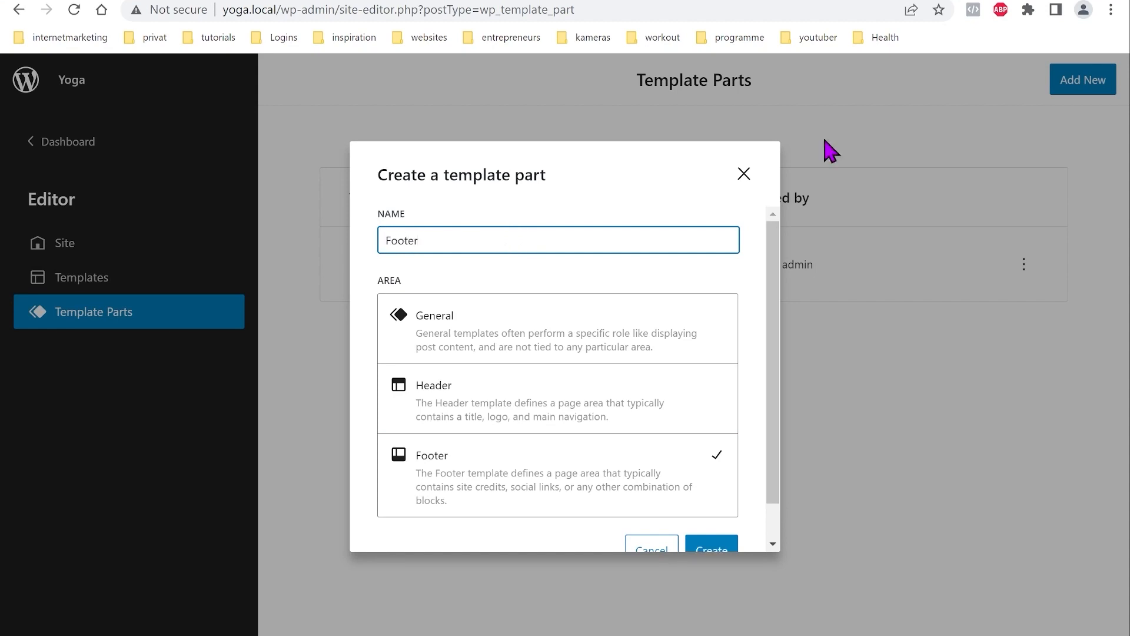
{"action": "left_click", "coordinate": [702, 546]}
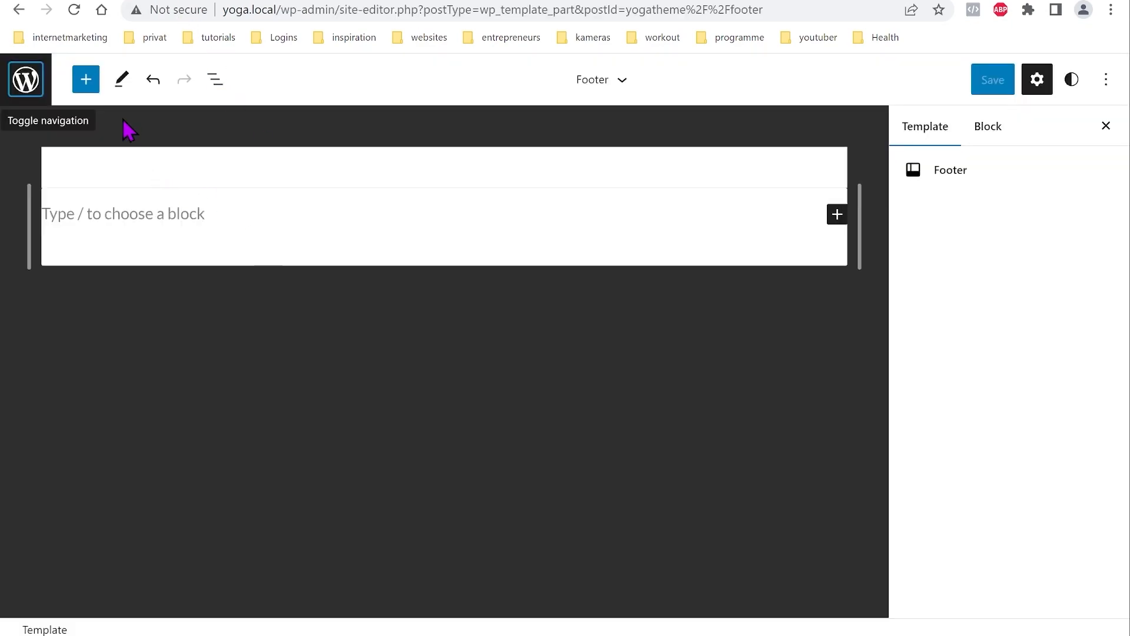
Step: Add a Group block to the footer with a Columns block inside it
{"action": "left_click", "coordinate": [87, 81]}
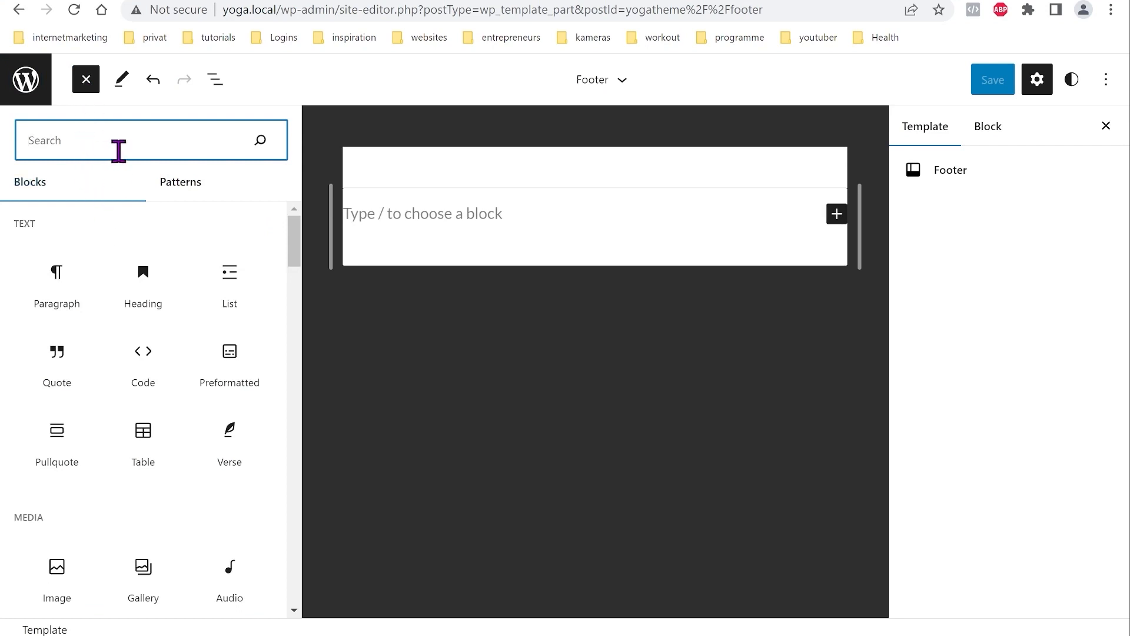
{"action": "scroll", "coordinate": [182, 349], "scroll_direction": "down", "scroll_amount": 4}
{"action": "scroll", "coordinate": [207, 445], "scroll_direction": "down", "scroll_amount": 3}
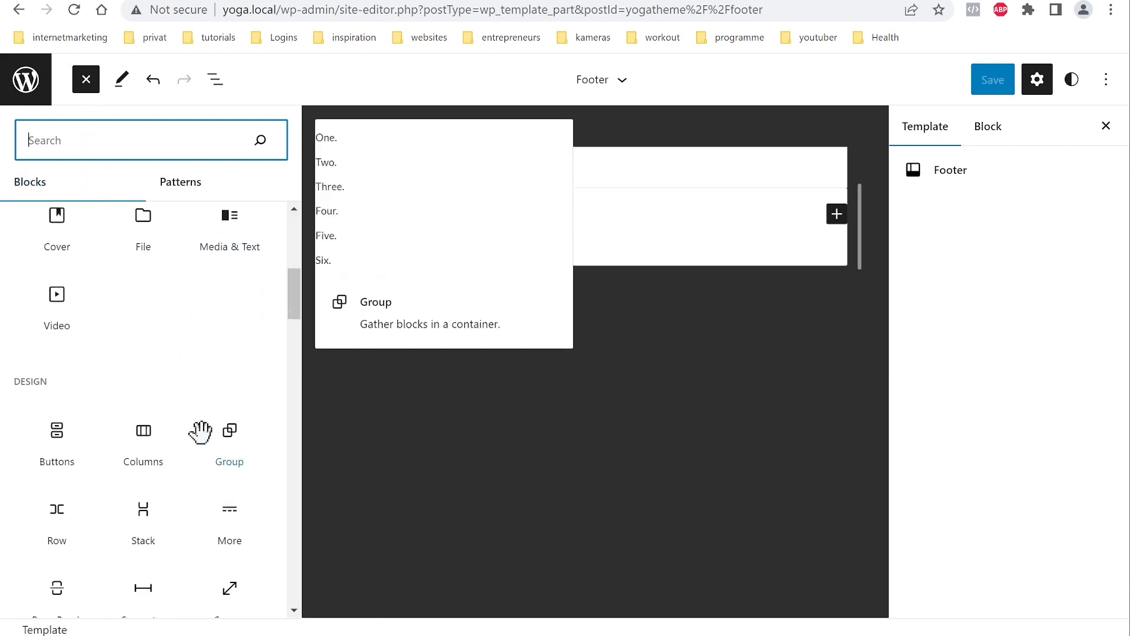
{"action": "scroll", "coordinate": [194, 447], "scroll_direction": "down", "scroll_amount": 1}
{"action": "left_click", "coordinate": [227, 351]}
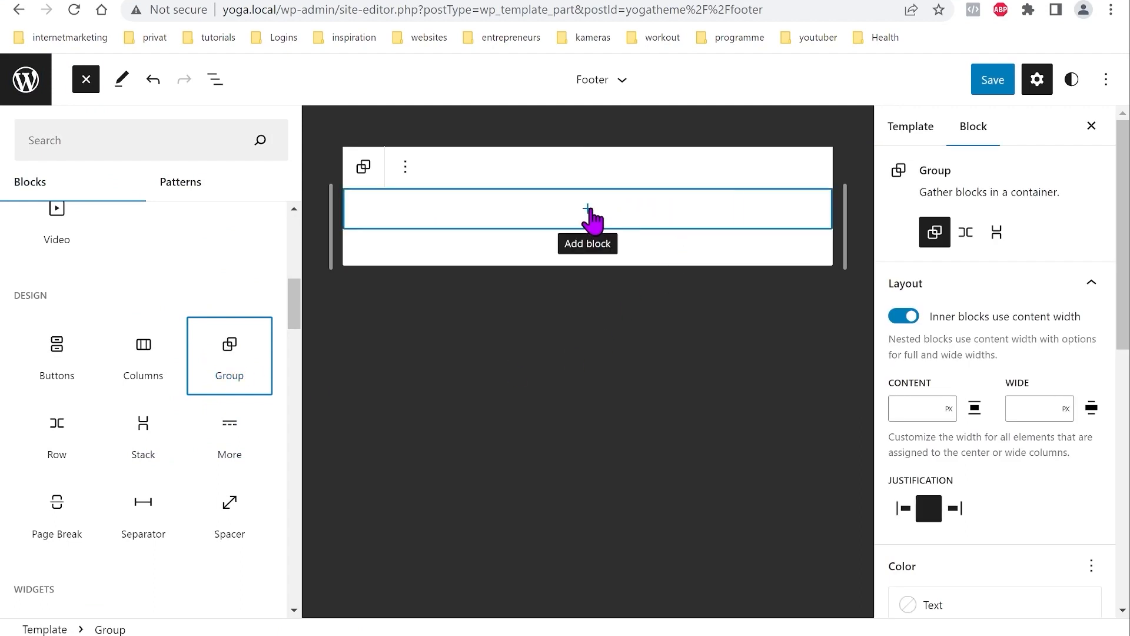
{"action": "left_click", "coordinate": [588, 209]}
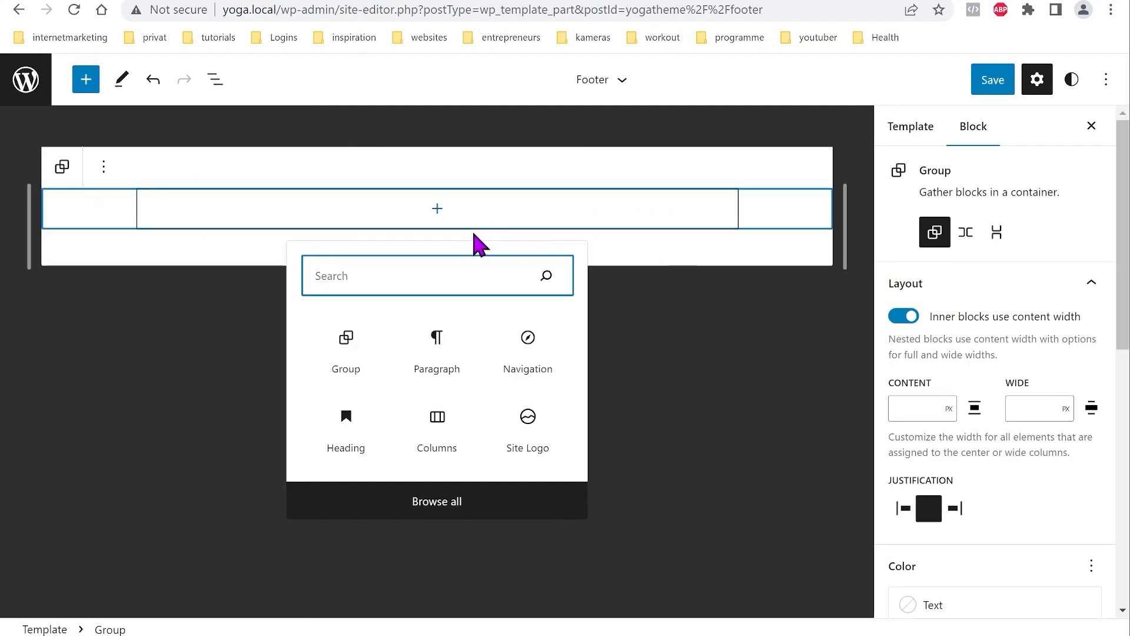
{"action": "left_click", "coordinate": [437, 429]}
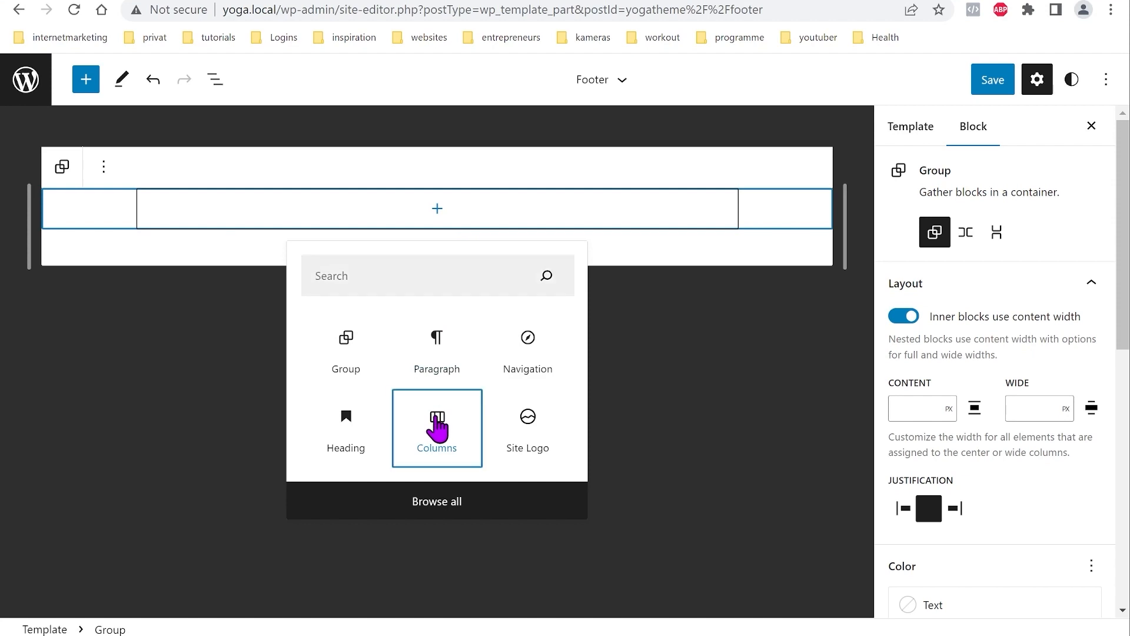
Step: Add a Row block to the footer Group after the Columns block
{"action": "left_click", "coordinate": [86, 79]}
{"action": "scroll", "coordinate": [163, 394], "scroll_direction": "down", "scroll_amount": 6}
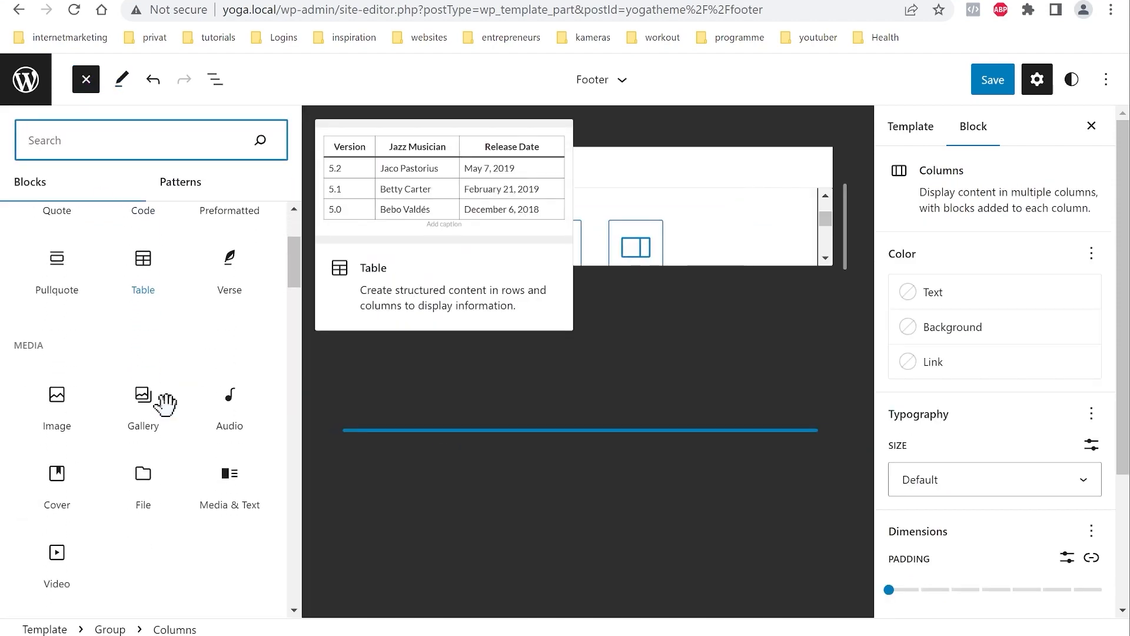
{"action": "scroll", "coordinate": [160, 391], "scroll_direction": "down", "scroll_amount": 3}
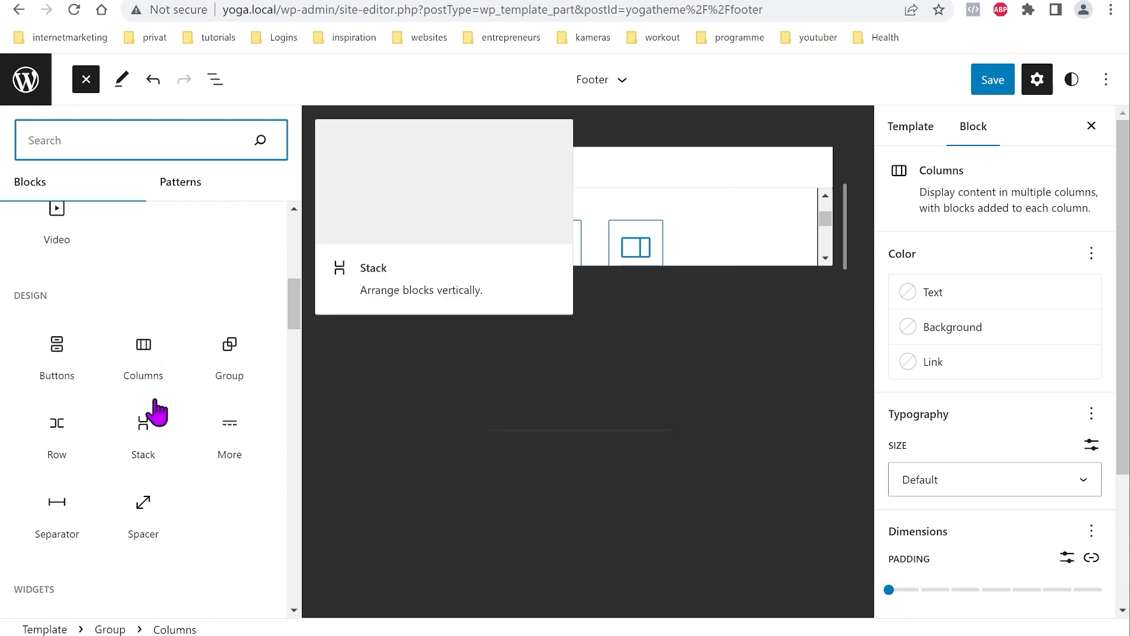
{"action": "left_click", "coordinate": [55, 429]}
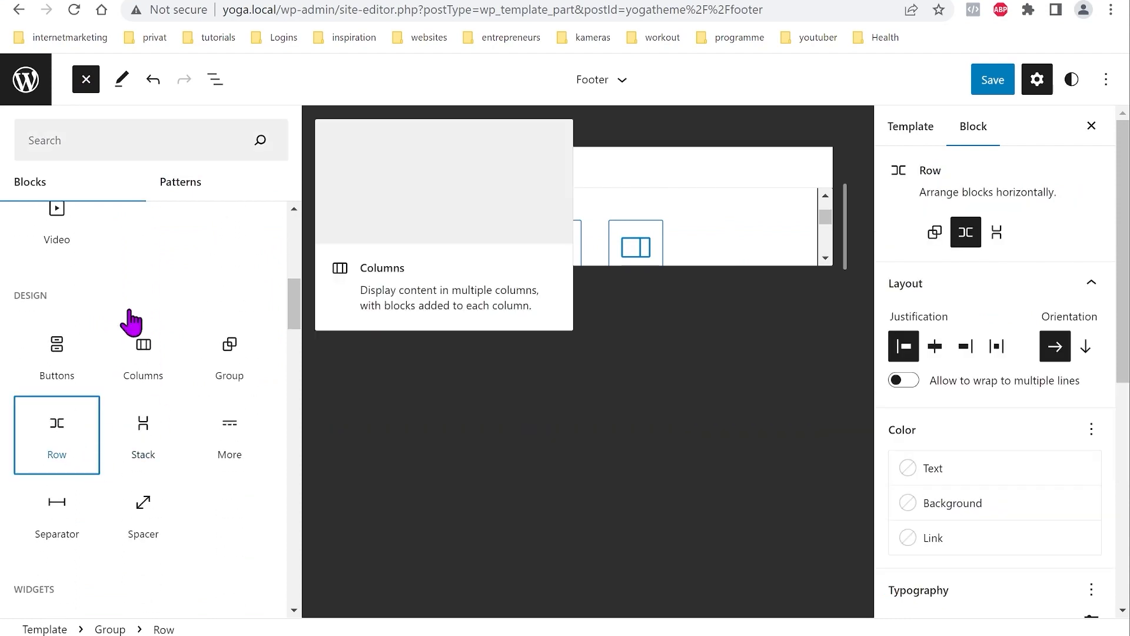
{"action": "left_click", "coordinate": [215, 80]}
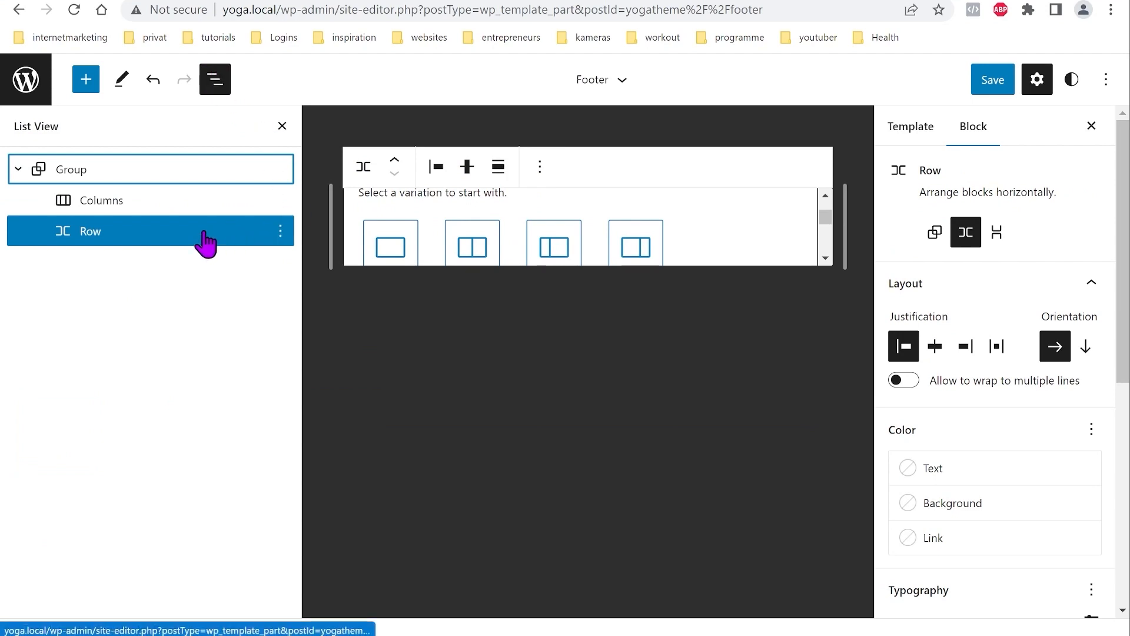
Step: Move the Row above the Columns and insert a Site Logo into it
{"action": "left_click", "coordinate": [270, 245]}
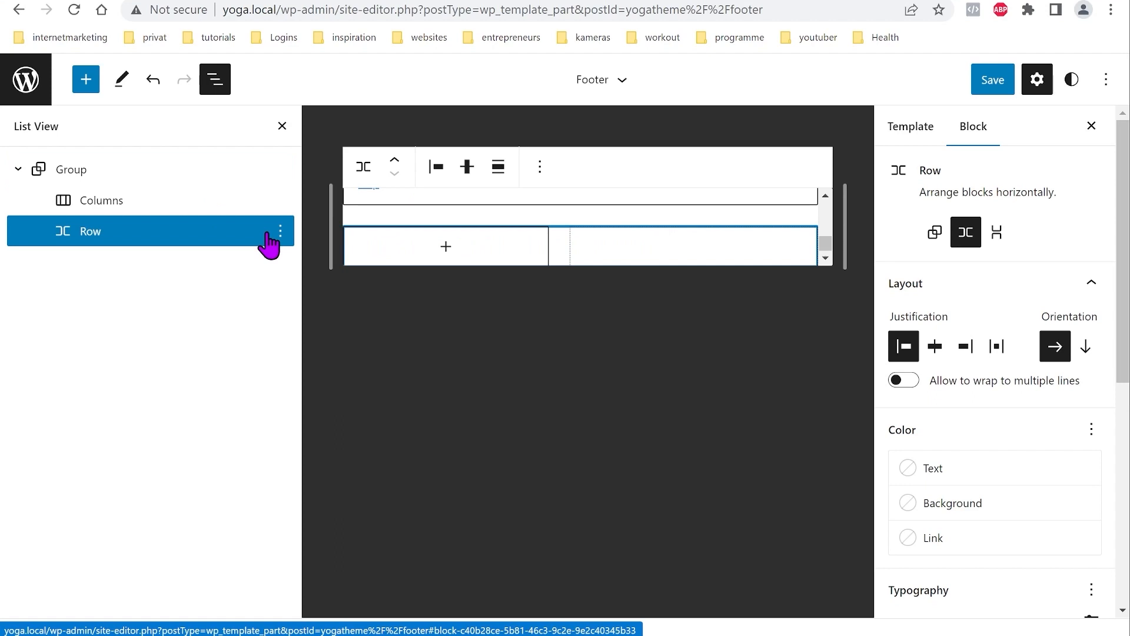
{"action": "left_click", "coordinate": [396, 167]}
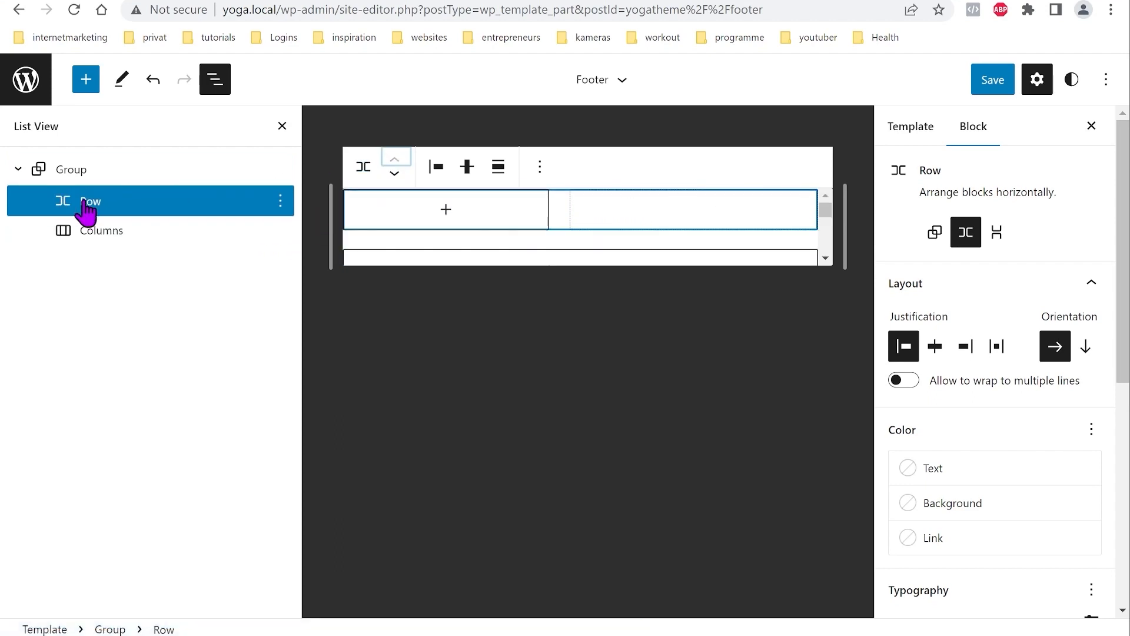
{"action": "left_click", "coordinate": [445, 210]}
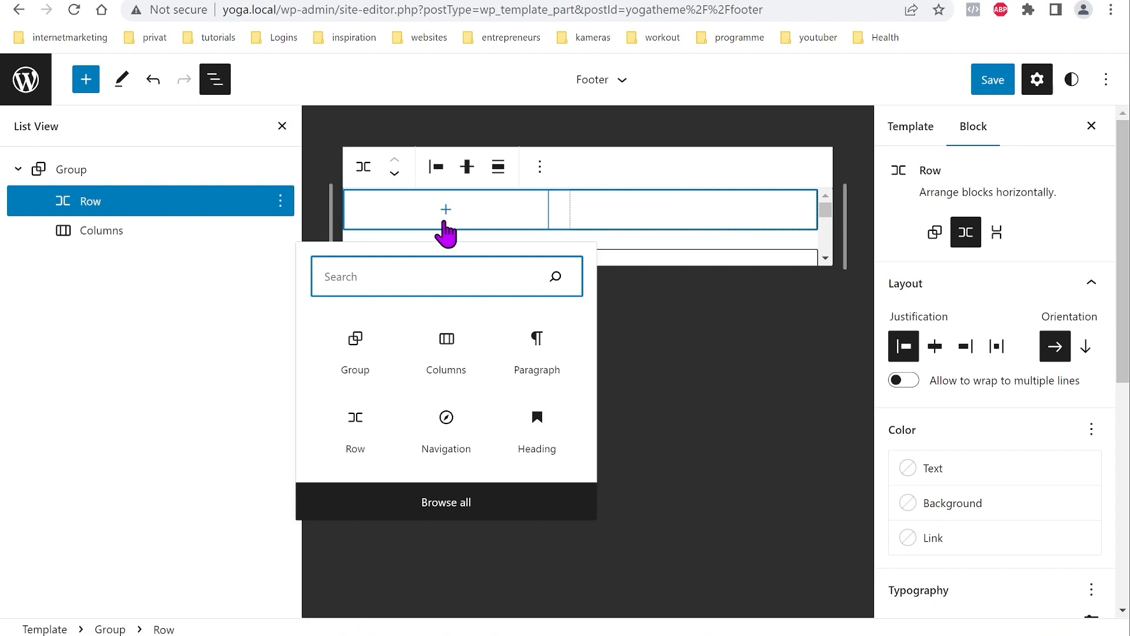
{"action": "type", "text": "site"}
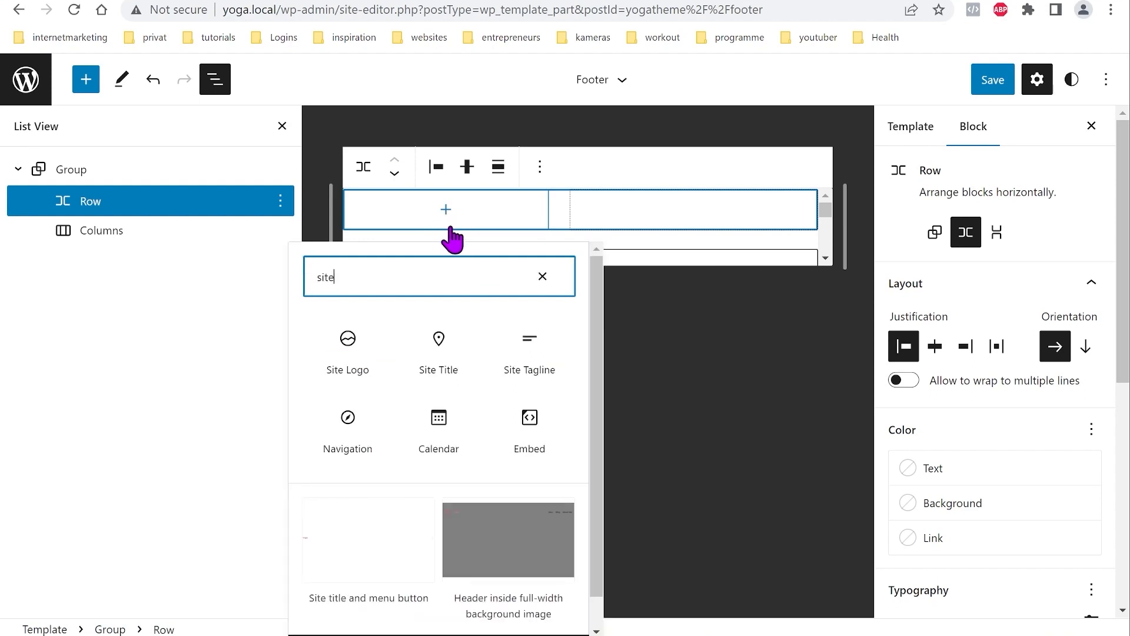
{"action": "left_click", "coordinate": [352, 345]}
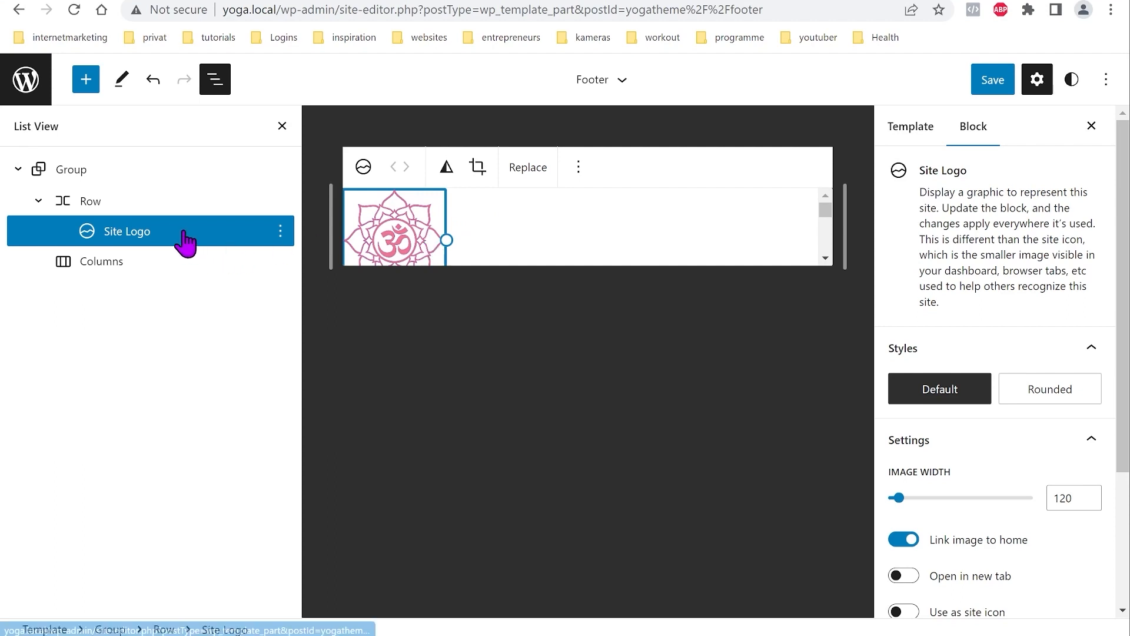
Step: Centre the Site Logo within the Row using Justify items center
{"action": "left_click", "coordinate": [119, 211]}
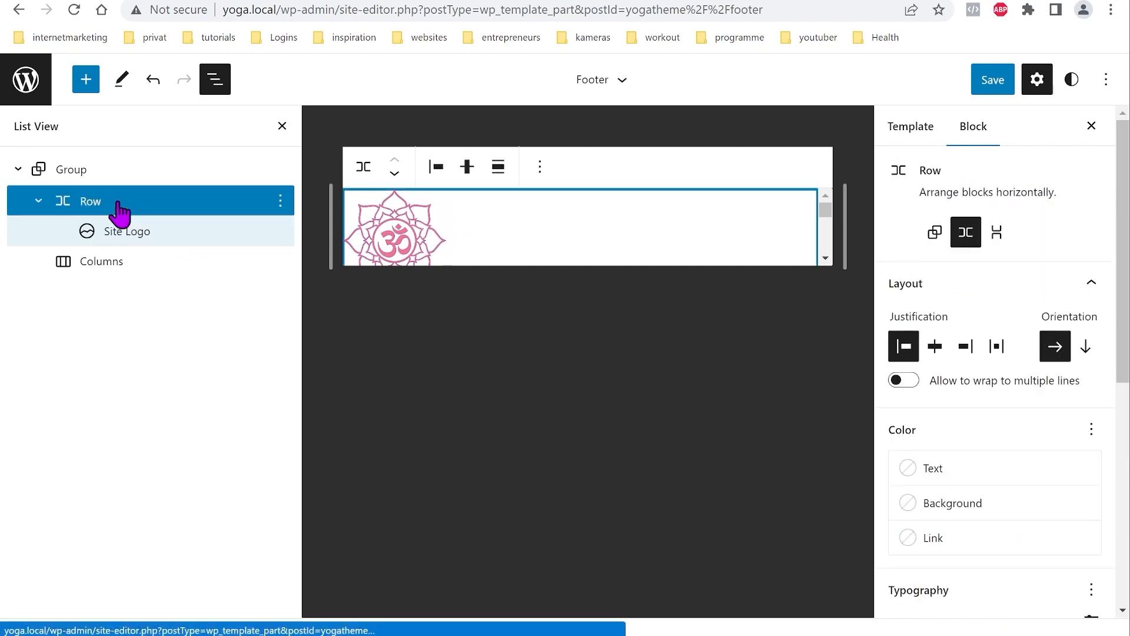
{"action": "left_click", "coordinate": [440, 172]}
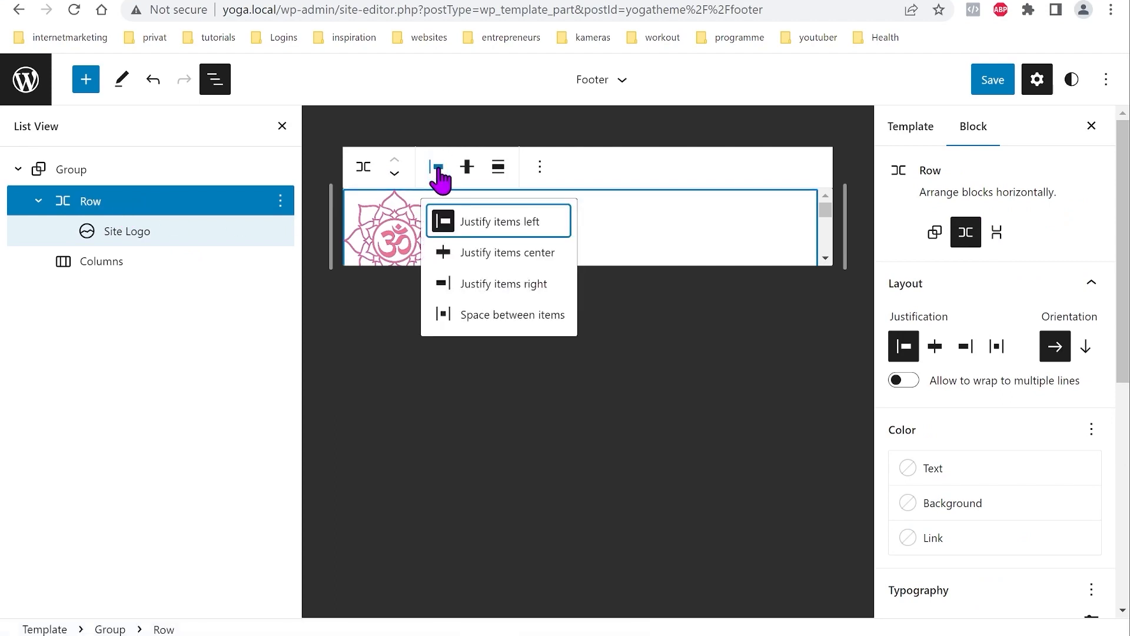
{"action": "left_click", "coordinate": [470, 255]}
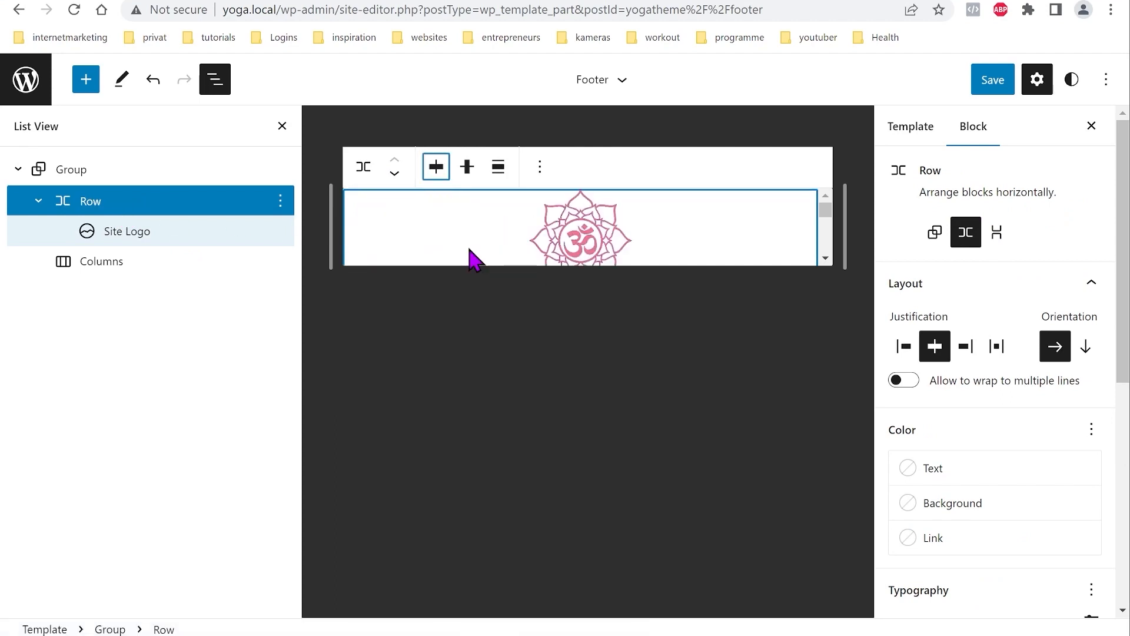
{"action": "left_click", "coordinate": [200, 232]}
{"action": "left_click", "coordinate": [108, 266]}
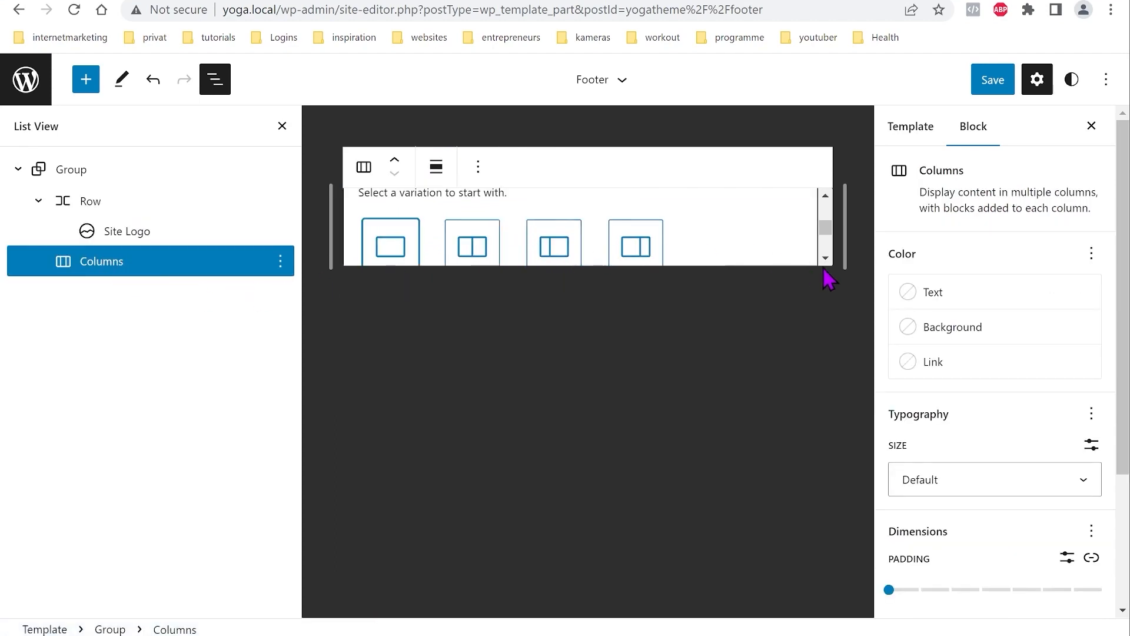
{"action": "left_click_drag", "start_coordinate": [831, 231], "coordinate": [831, 235]}
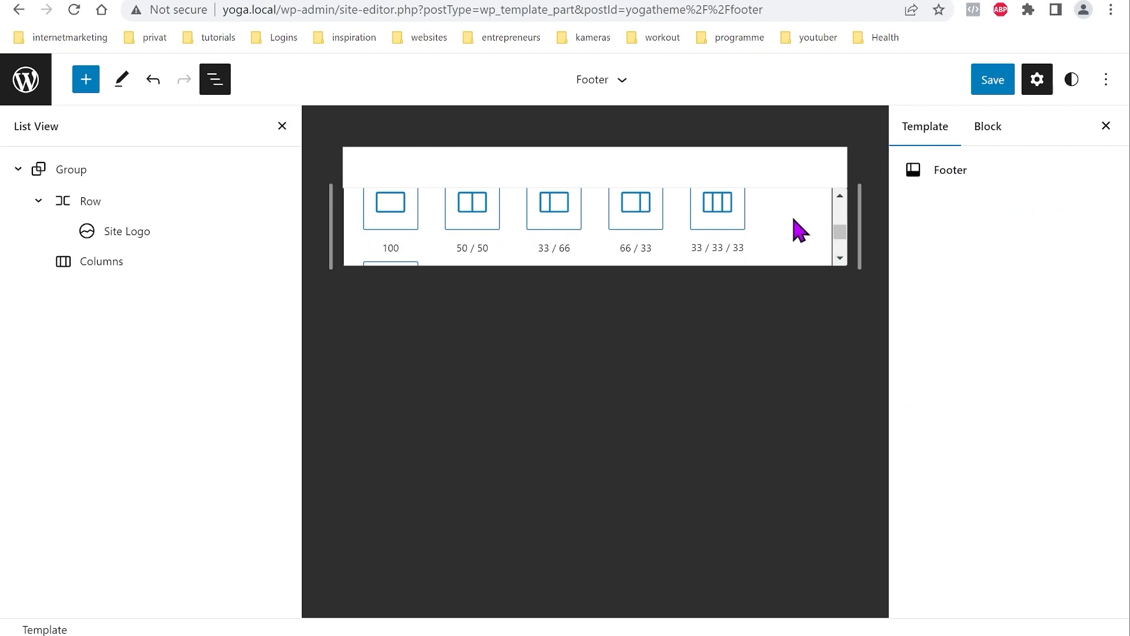
Step: Choose the 33 / 33 / 33 layout for the footer Columns, then select the parent Group
{"action": "left_click", "coordinate": [720, 213]}
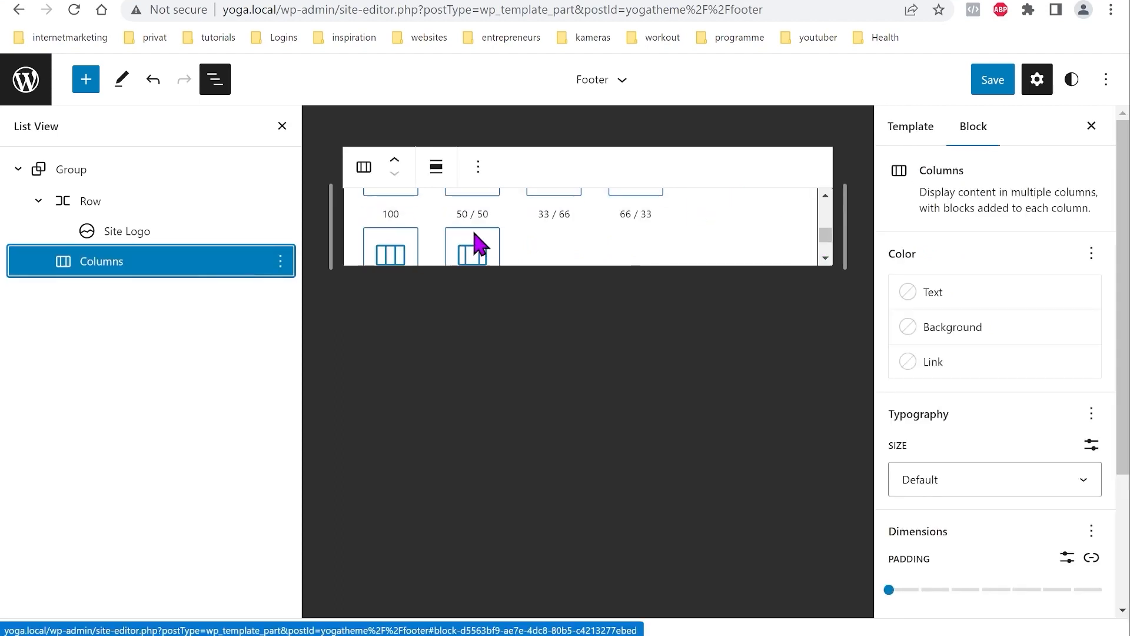
{"action": "left_click", "coordinate": [391, 256]}
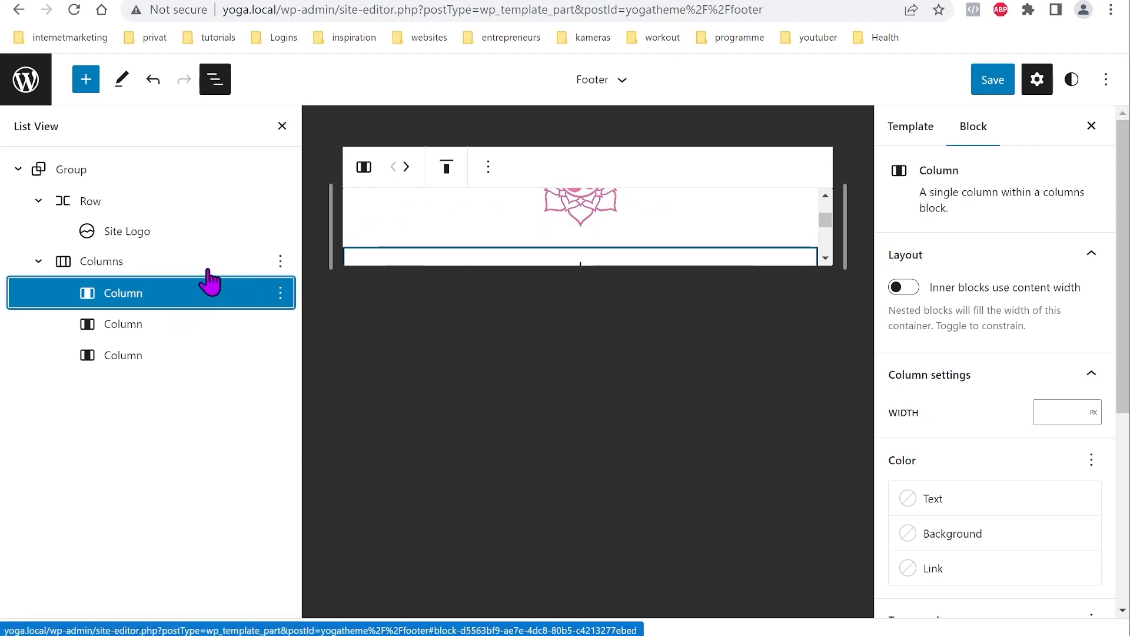
{"action": "left_click", "coordinate": [99, 177]}
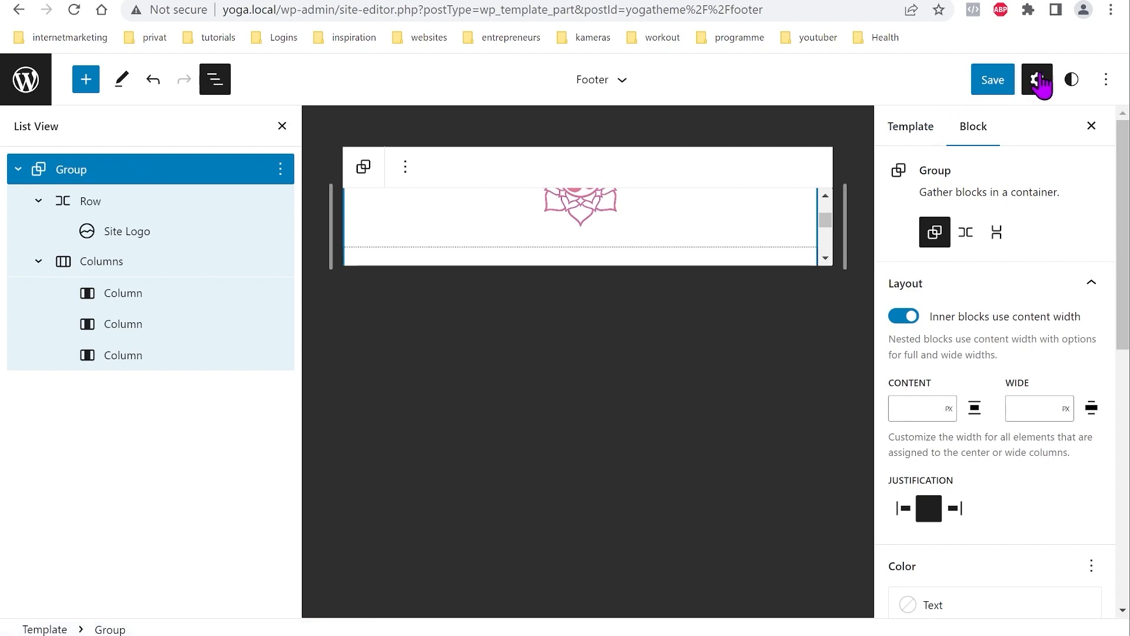
Step: Give the footer Group the pink theme background and save the Footer template part
{"action": "scroll", "coordinate": [949, 382], "scroll_direction": "down", "scroll_amount": 5}
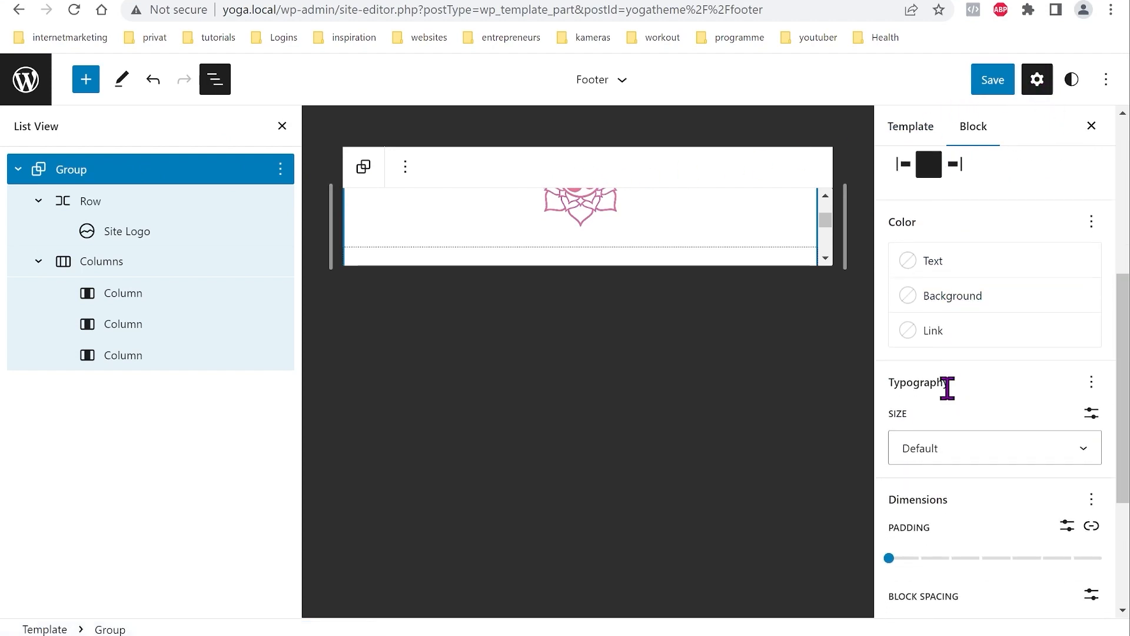
{"action": "left_click", "coordinate": [980, 300]}
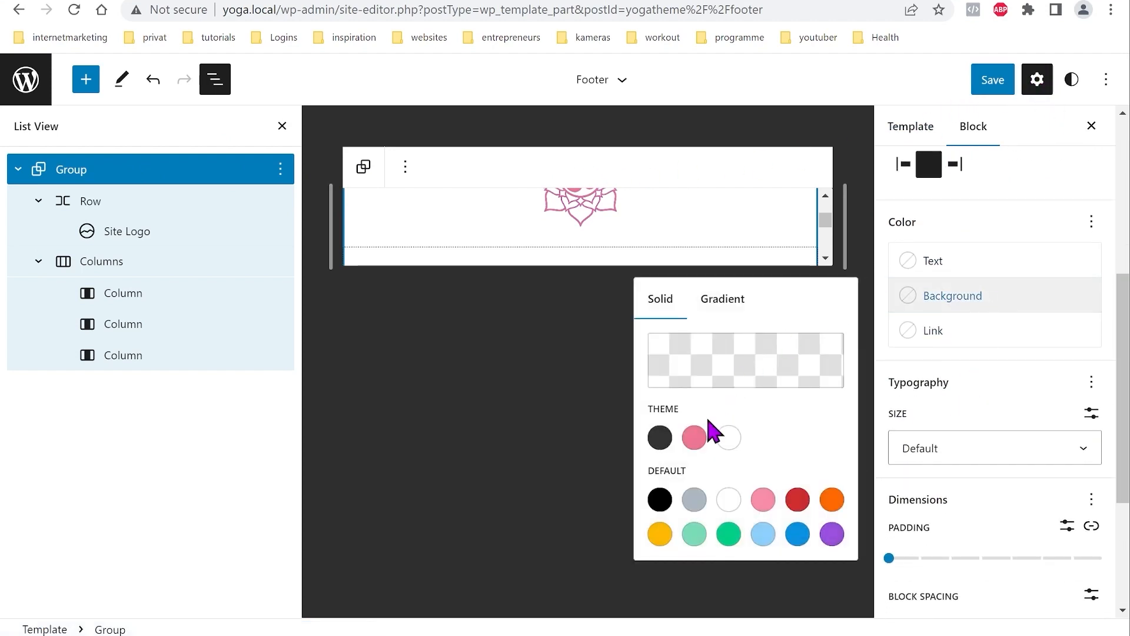
{"action": "left_click", "coordinate": [695, 439]}
{"action": "left_click", "coordinate": [1022, 300]}
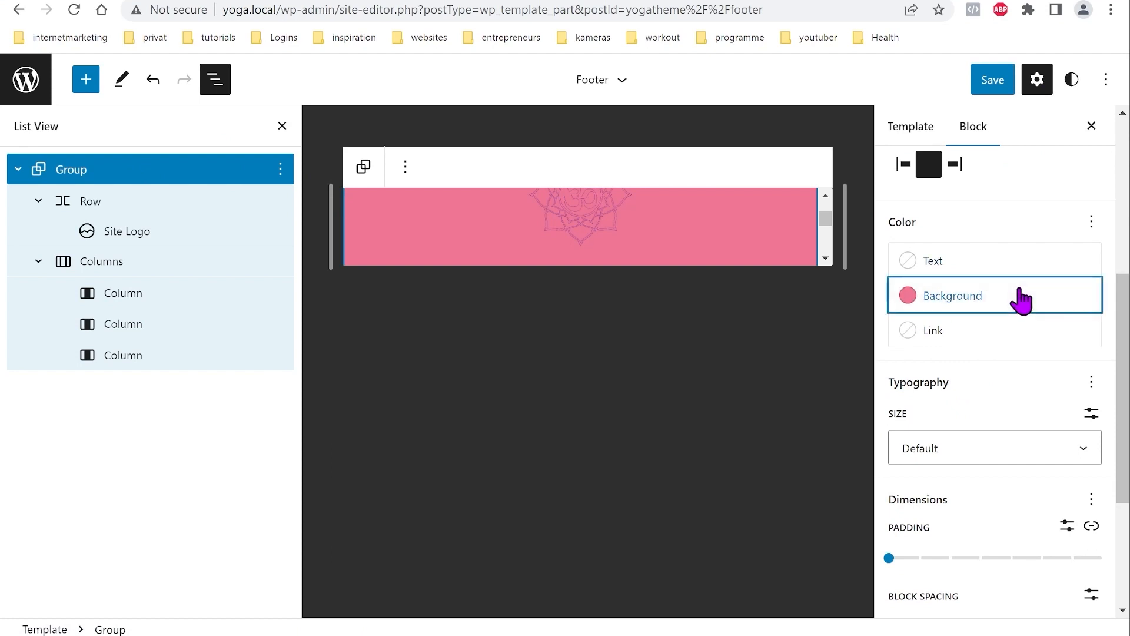
{"action": "scroll", "coordinate": [918, 277], "scroll_direction": "up", "scroll_amount": 2}
{"action": "scroll", "coordinate": [762, 232], "scroll_direction": "up", "scroll_amount": 1}
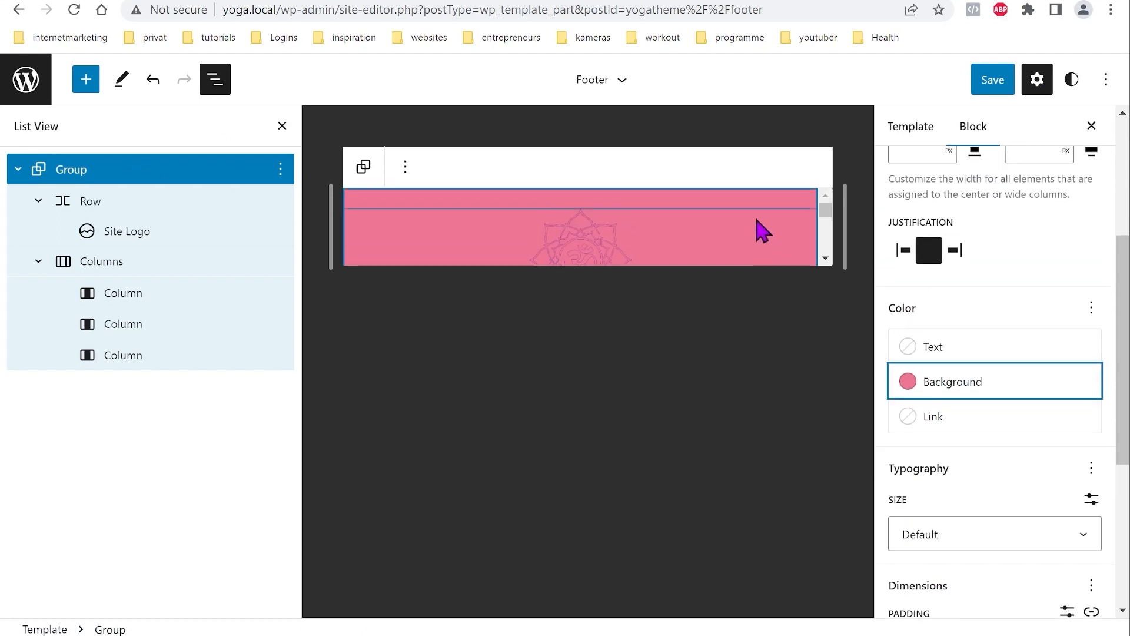
{"action": "left_click", "coordinate": [995, 88]}
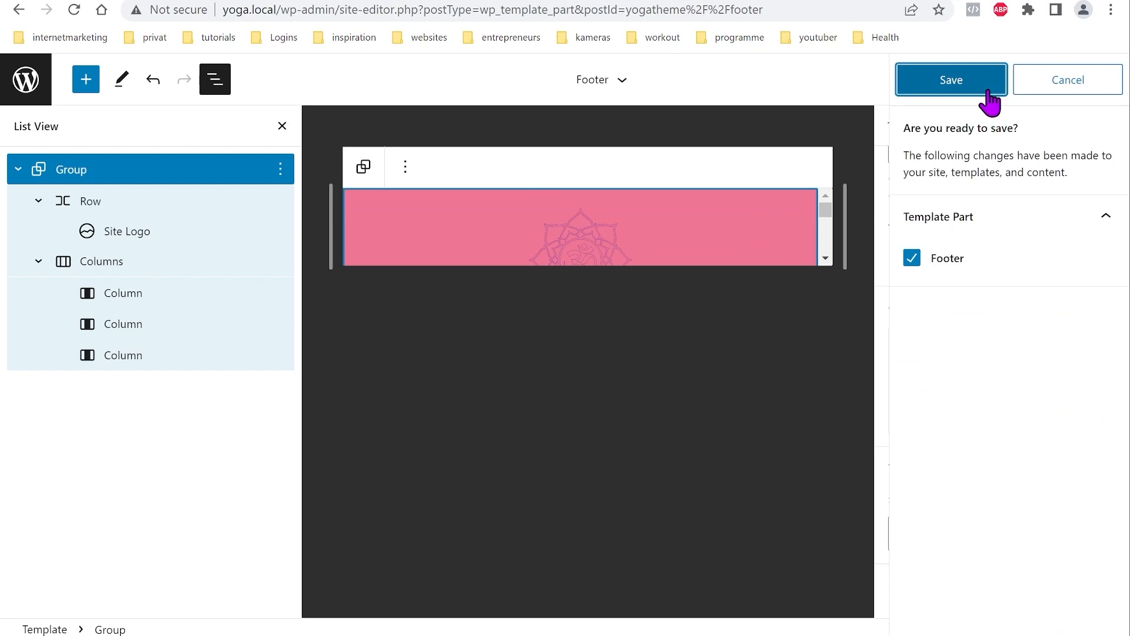
{"action": "left_click", "coordinate": [968, 84]}
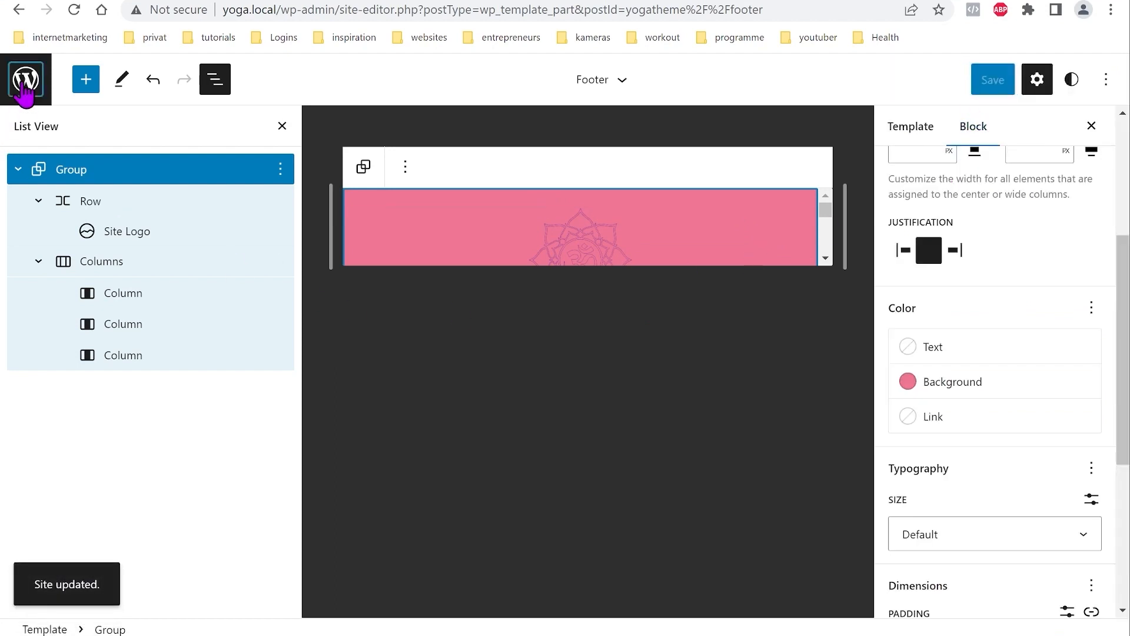
Step: Reopen the Footer template part and expand its Group, Row and Columns in List View
{"action": "left_click", "coordinate": [25, 83]}
{"action": "left_click", "coordinate": [70, 313]}
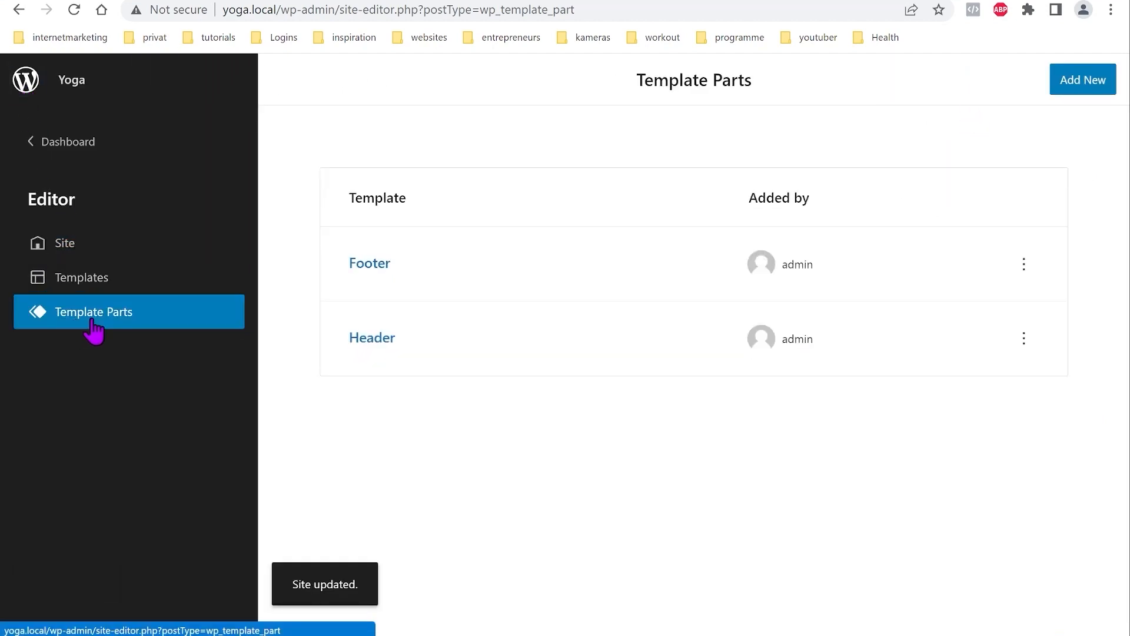
{"action": "left_click", "coordinate": [376, 267]}
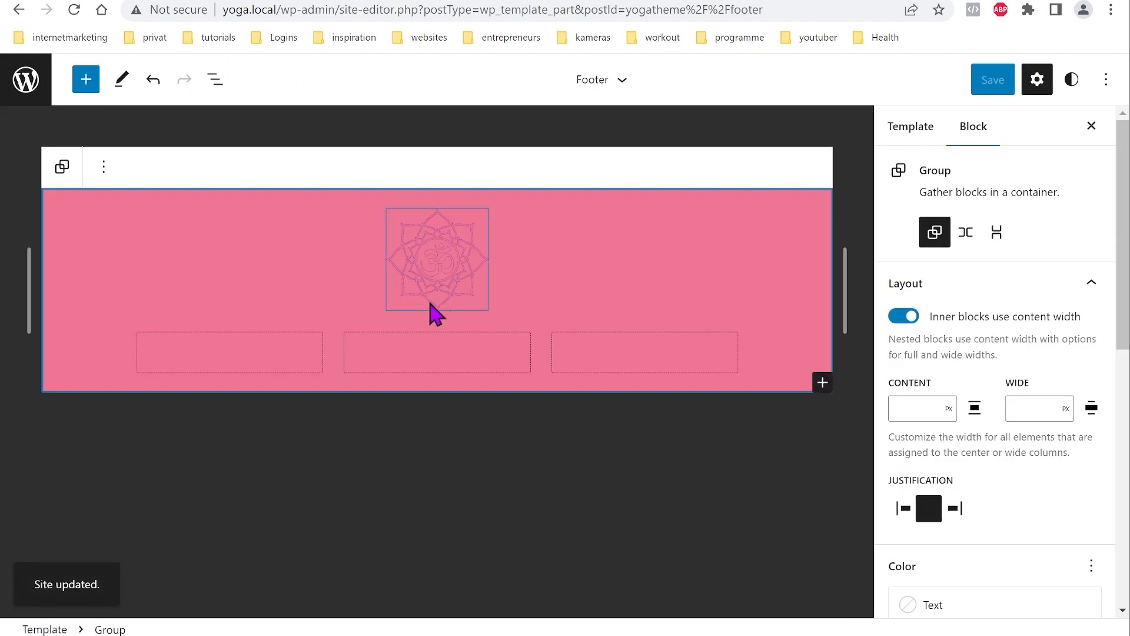
{"action": "left_click", "coordinate": [215, 95]}
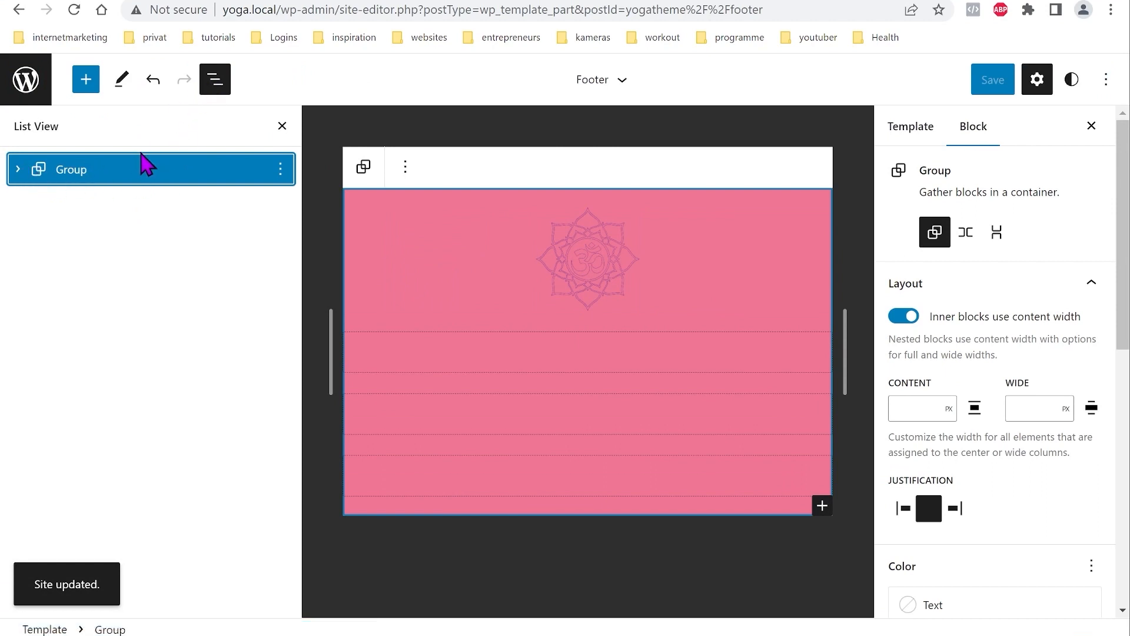
{"action": "left_click", "coordinate": [19, 170]}
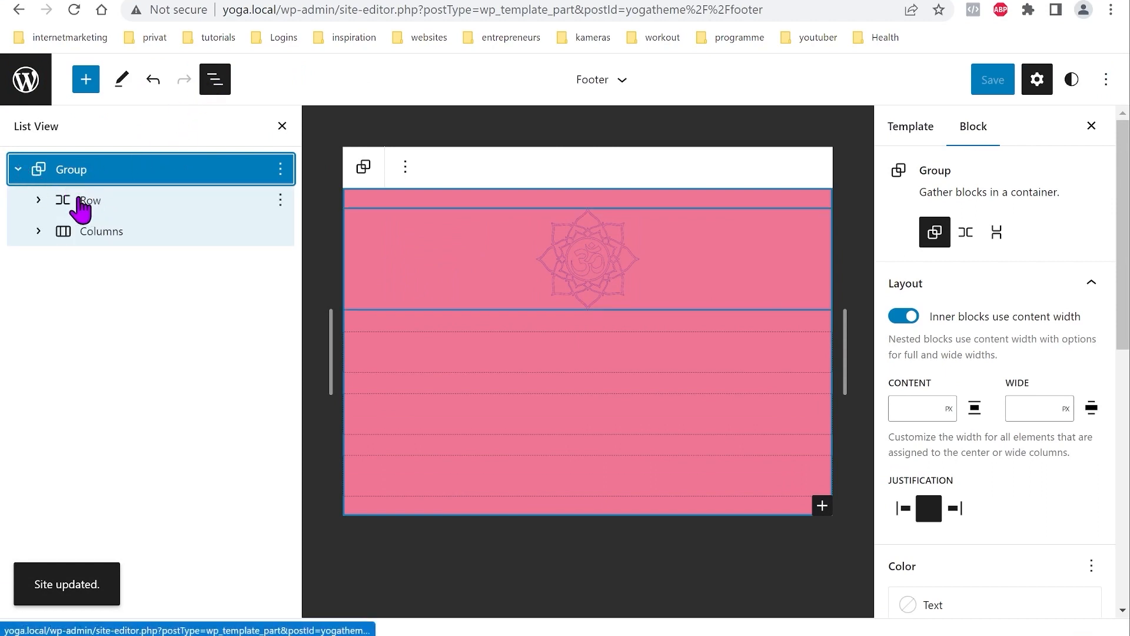
{"action": "left_click", "coordinate": [39, 200]}
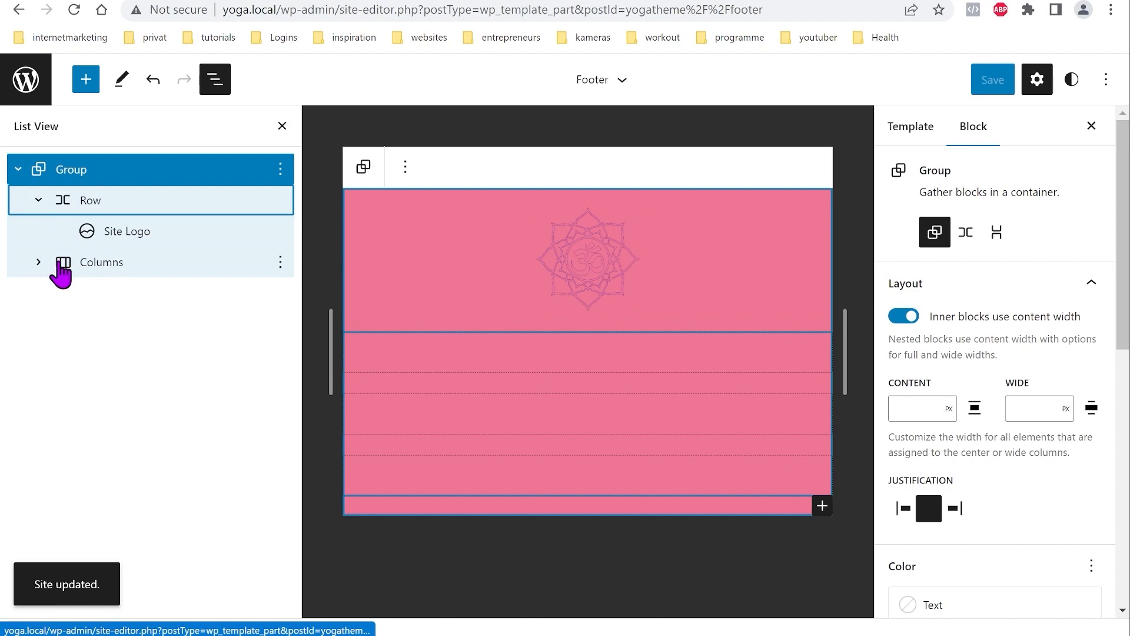
{"action": "left_click", "coordinate": [39, 263]}
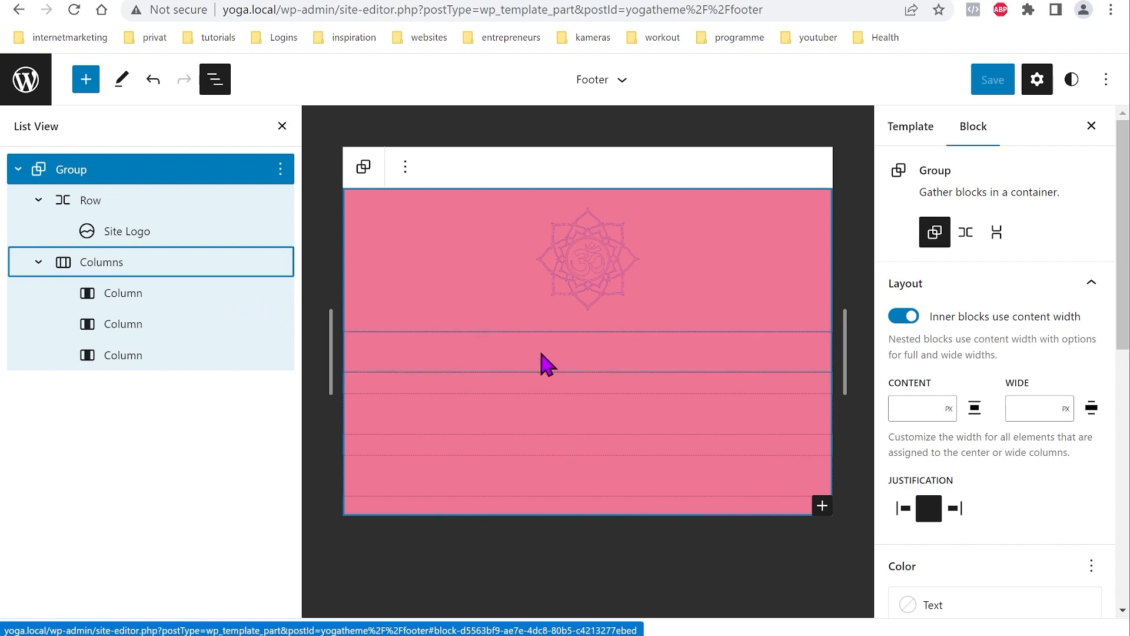
{"action": "left_click", "coordinate": [600, 368]}
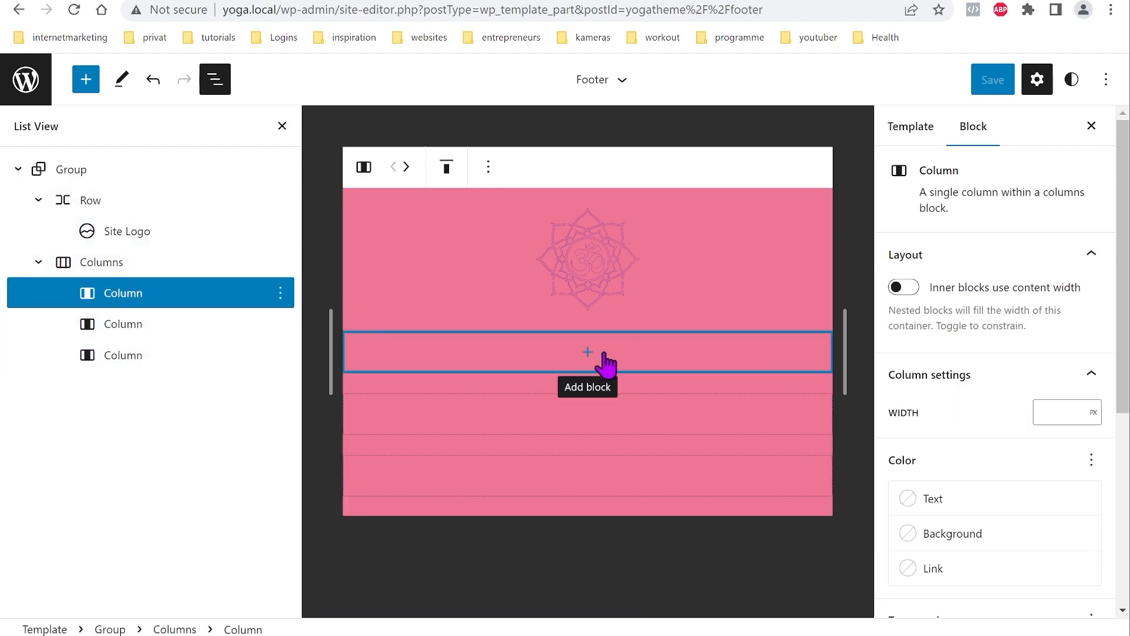
Step: Insert a Categories List block into the first footer column via a 'cate' search
{"action": "left_click", "coordinate": [588, 352]}
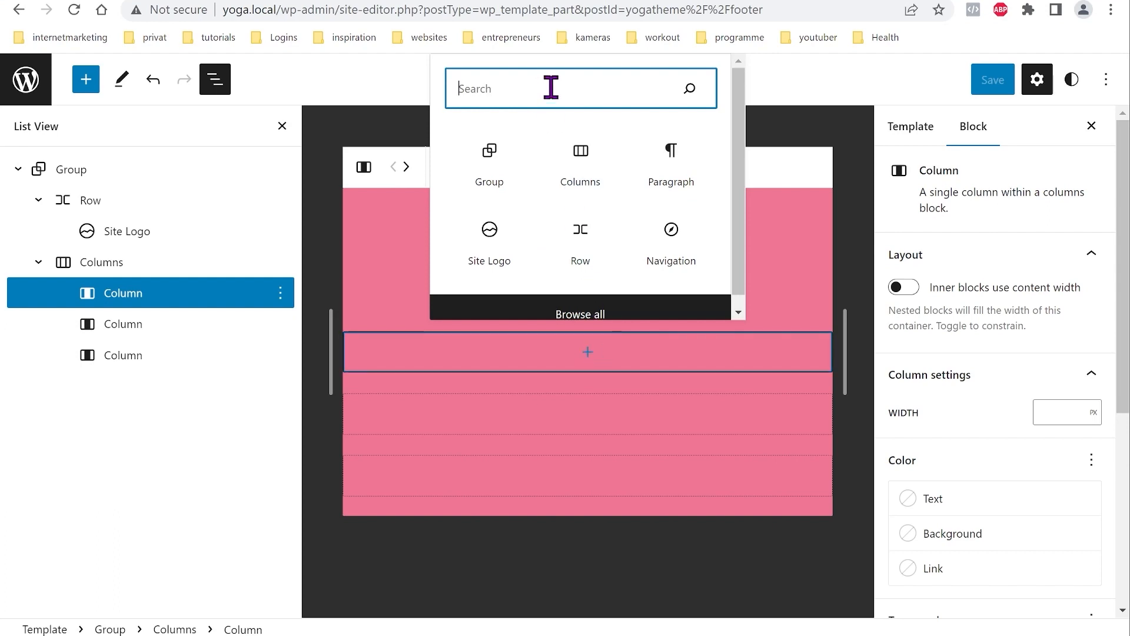
{"action": "type", "text": "cate"}
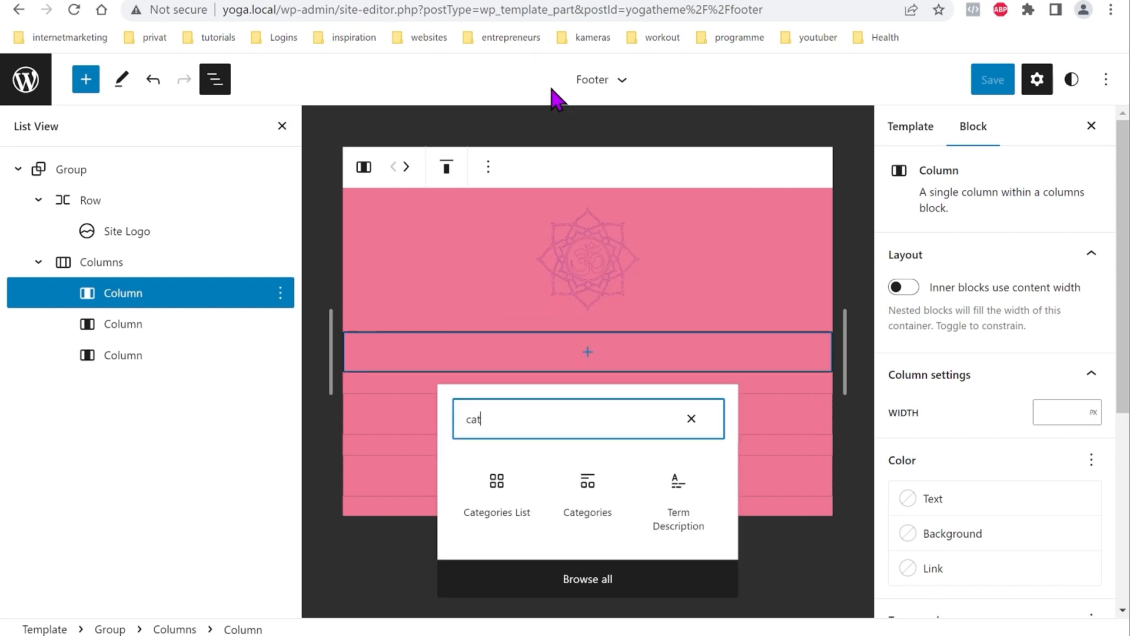
{"action": "left_click", "coordinate": [498, 494]}
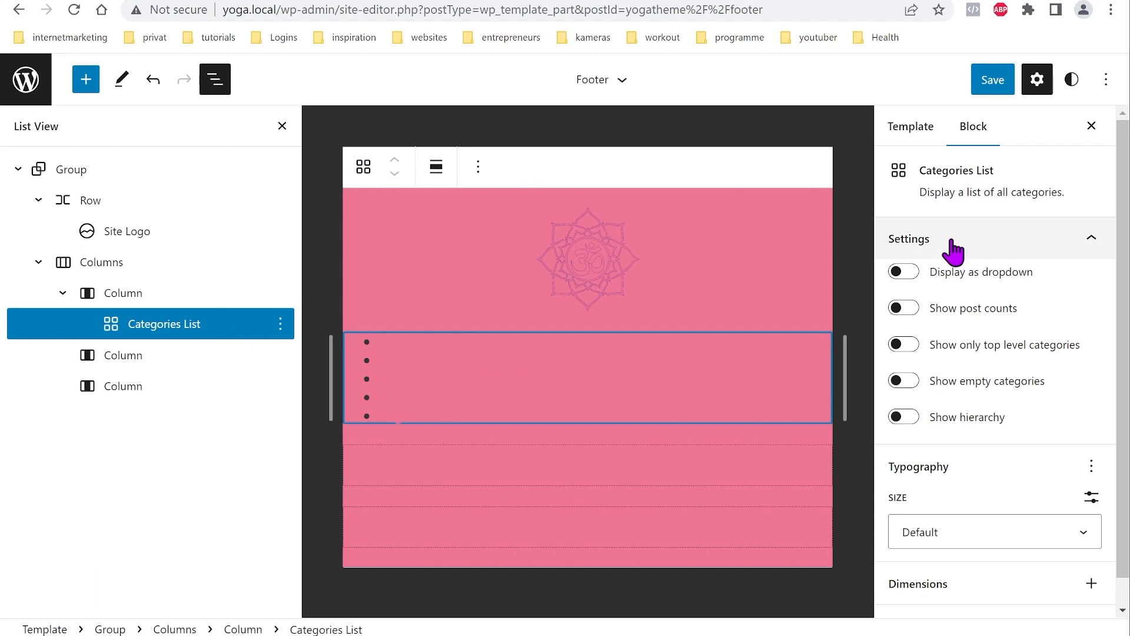
{"action": "scroll", "coordinate": [968, 368], "scroll_direction": "down", "scroll_amount": 1}
{"action": "scroll", "coordinate": [984, 467], "scroll_direction": "up", "scroll_amount": 1}
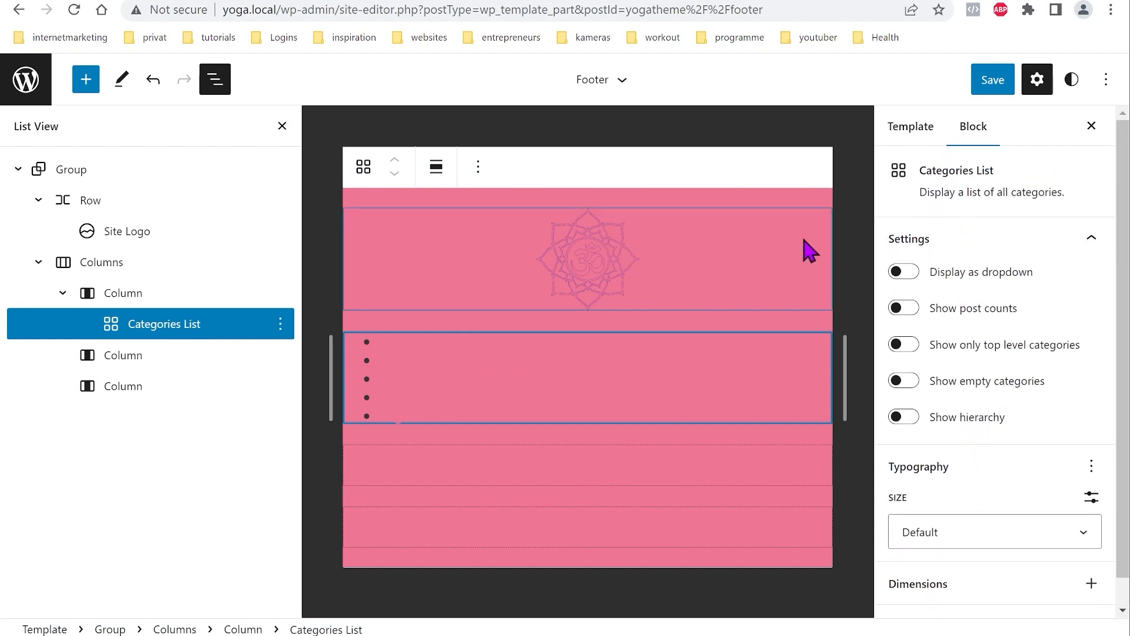
{"action": "left_click", "coordinate": [137, 296]}
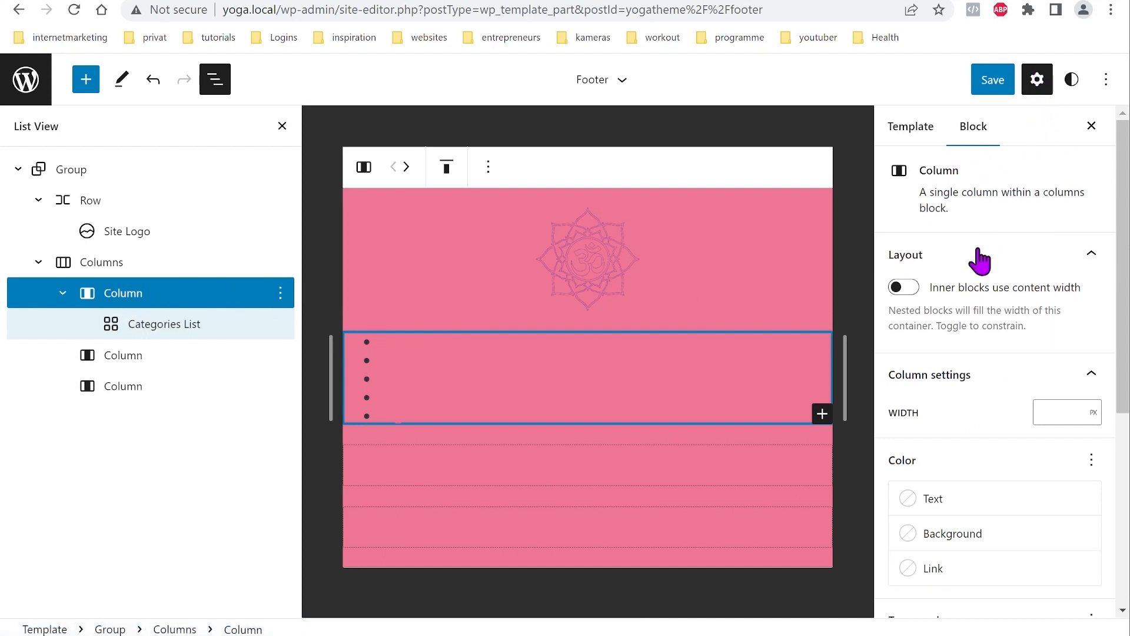
Step: Set the first column's text colour to the theme white after trying red and orange
{"action": "scroll", "coordinate": [948, 377], "scroll_direction": "down", "scroll_amount": 3}
{"action": "left_click", "coordinate": [941, 334]}
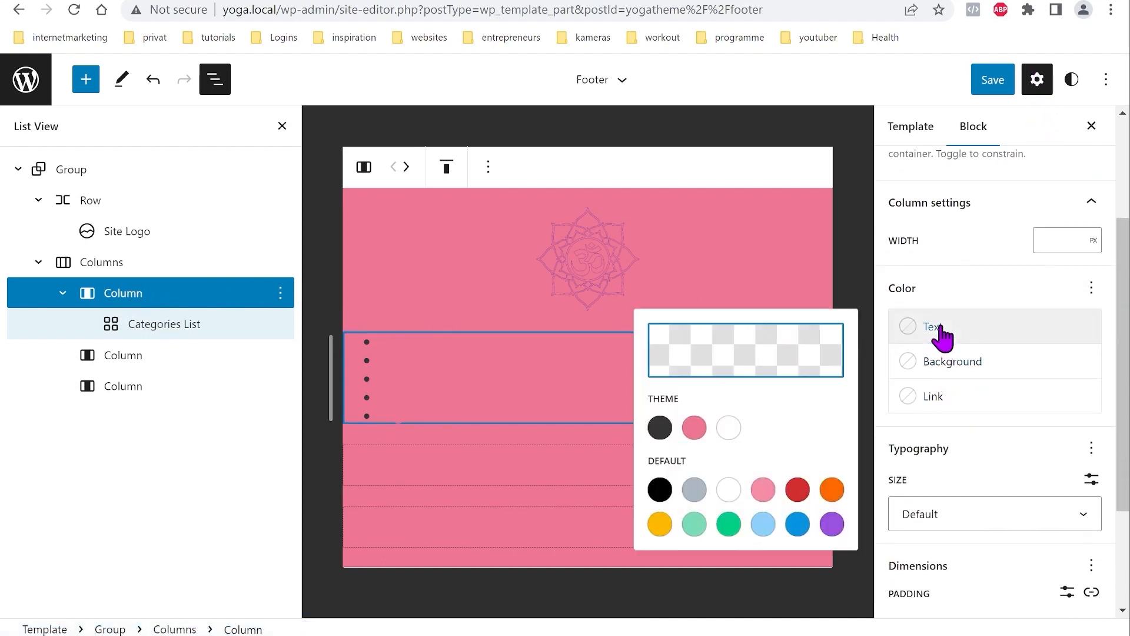
{"action": "left_click", "coordinate": [729, 489]}
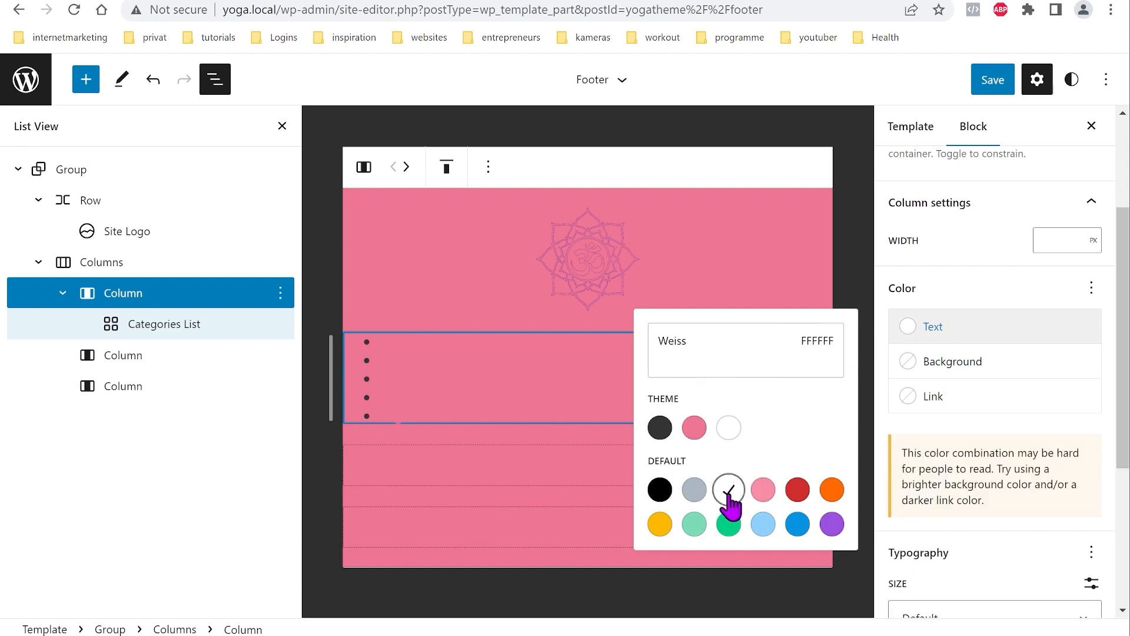
{"action": "left_click", "coordinate": [729, 428]}
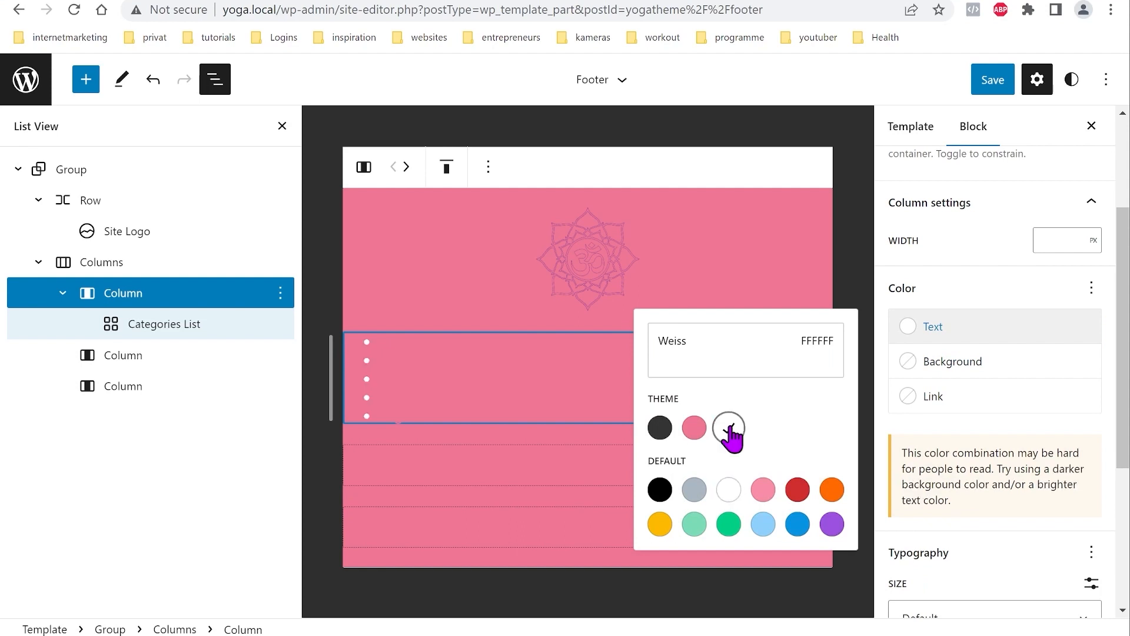
{"action": "left_click", "coordinate": [729, 490]}
{"action": "left_click", "coordinate": [763, 490]}
{"action": "left_click", "coordinate": [798, 492]}
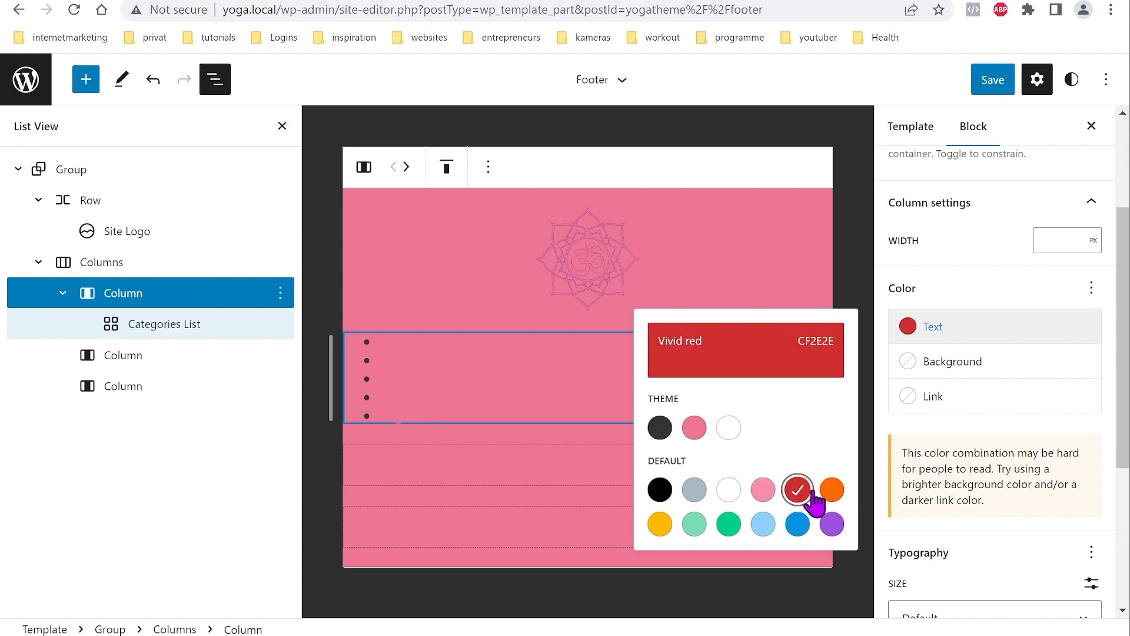
{"action": "left_click", "coordinate": [832, 492]}
{"action": "left_click", "coordinate": [735, 430]}
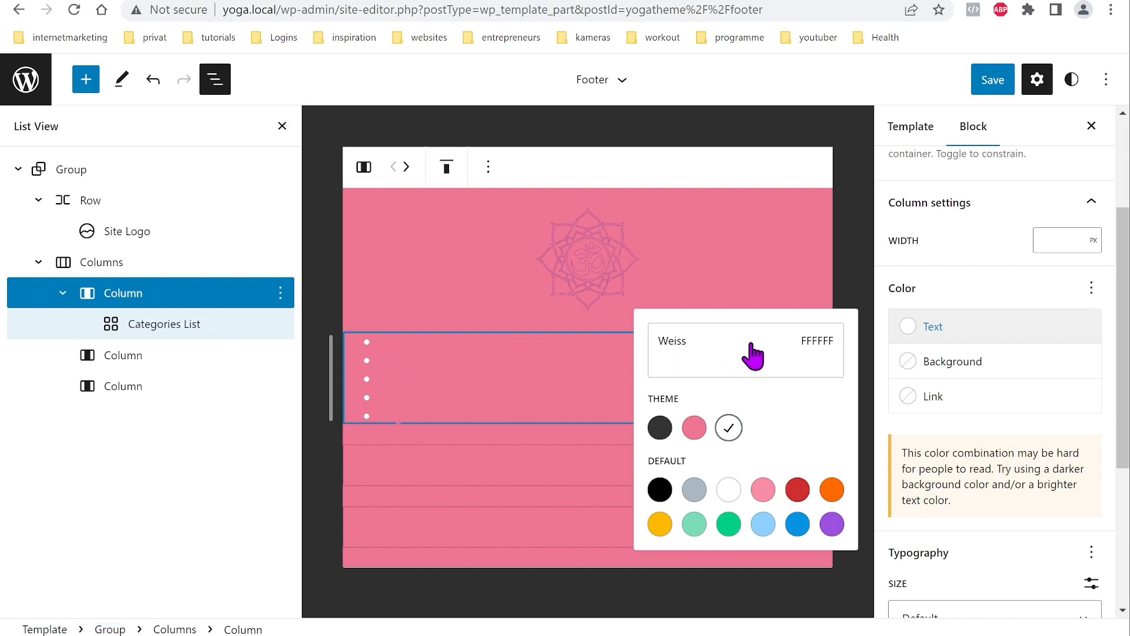
{"action": "left_click", "coordinate": [999, 338]}
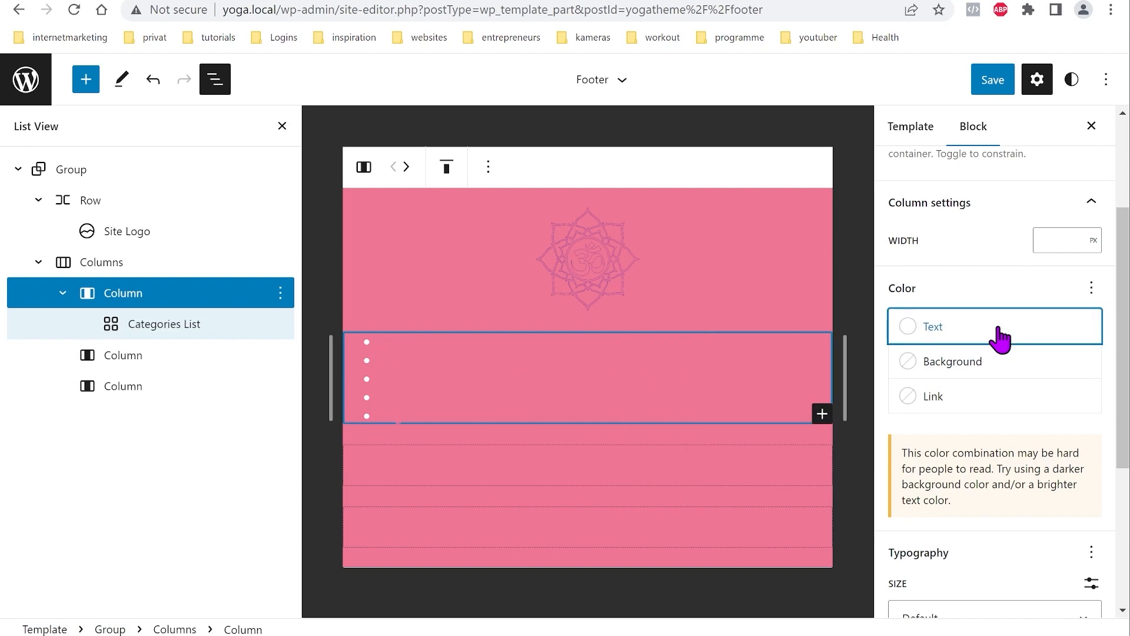
Step: Set the first column's link colour to white (FFFFFF)
{"action": "left_click", "coordinate": [965, 405]}
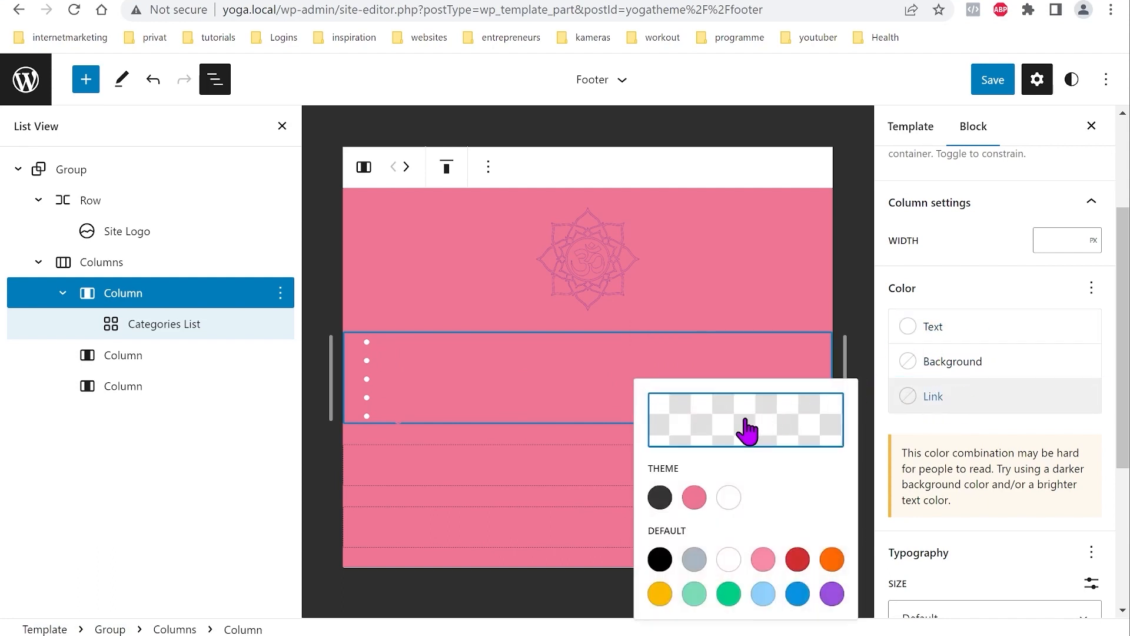
{"action": "left_click", "coordinate": [729, 497]}
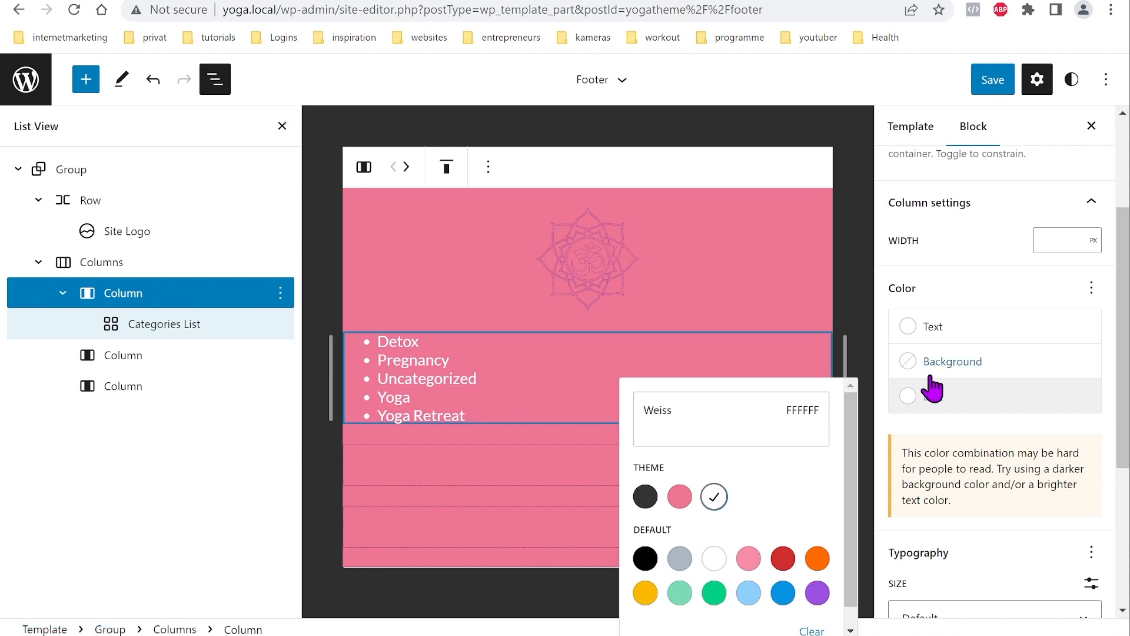
{"action": "left_click", "coordinate": [968, 400]}
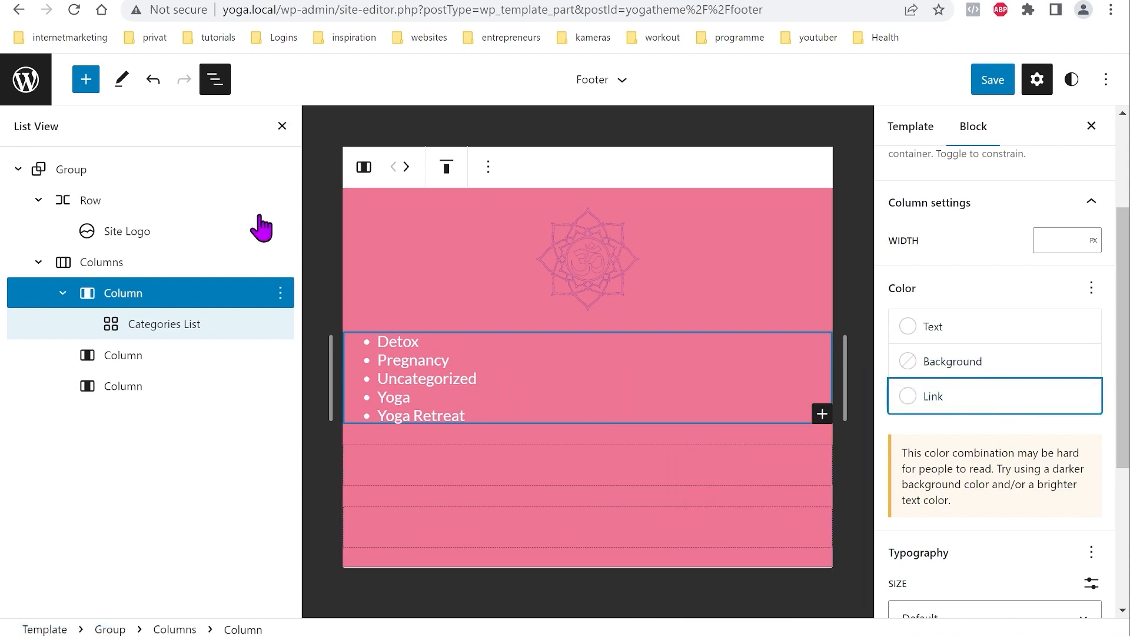
{"action": "left_click", "coordinate": [128, 358]}
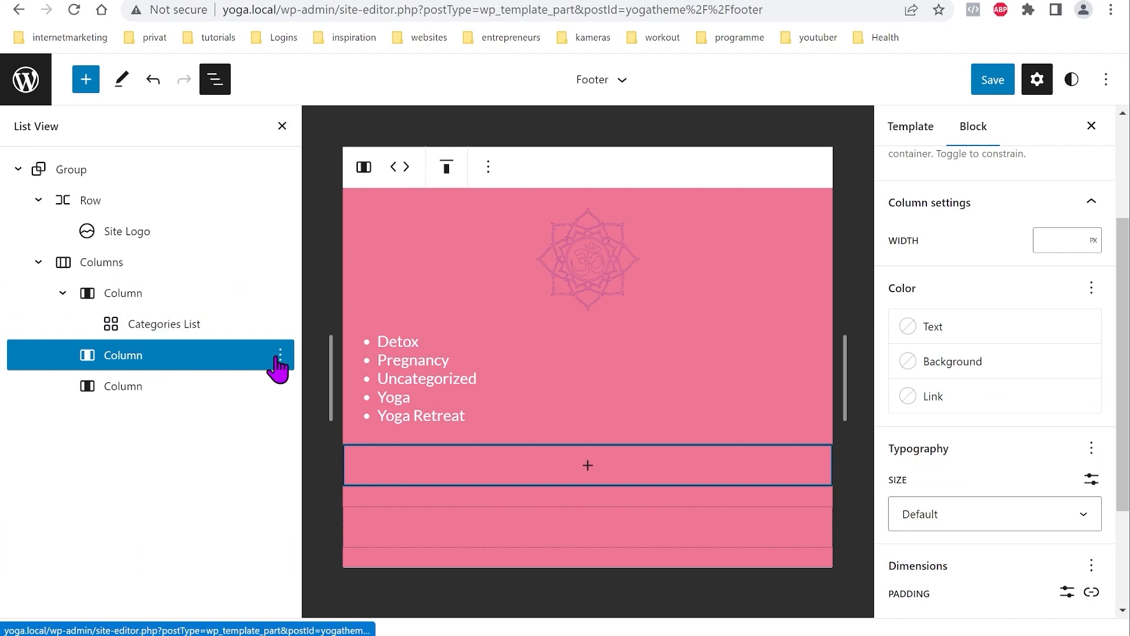
Step: Insert a Tag Cloud block into the second footer column
{"action": "left_click", "coordinate": [587, 466]}
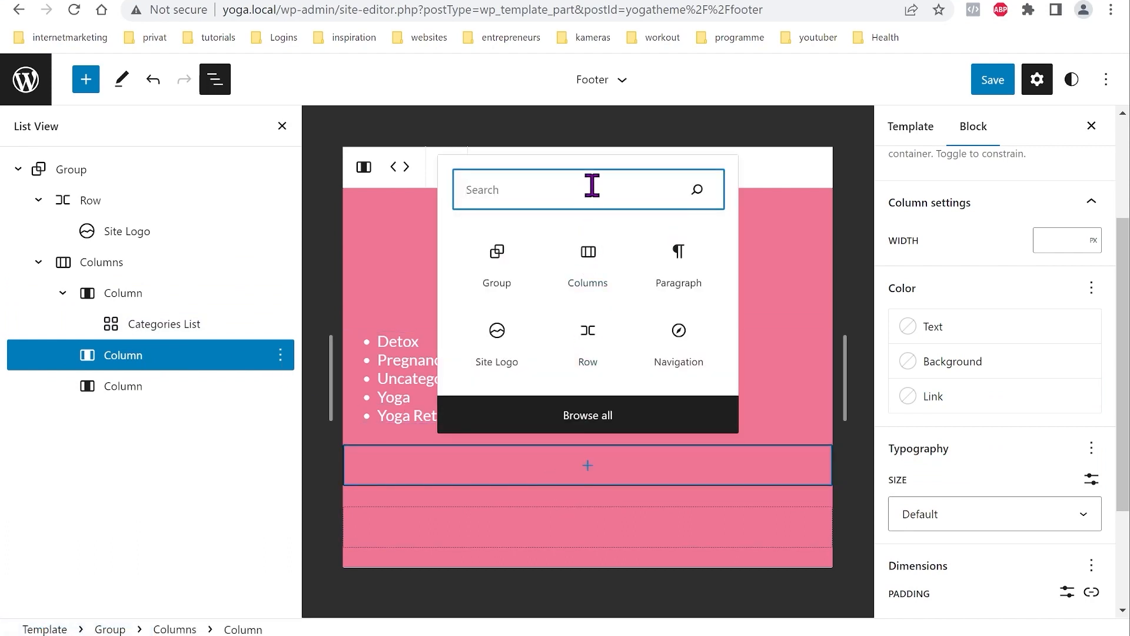
{"action": "type", "text": "tag"}
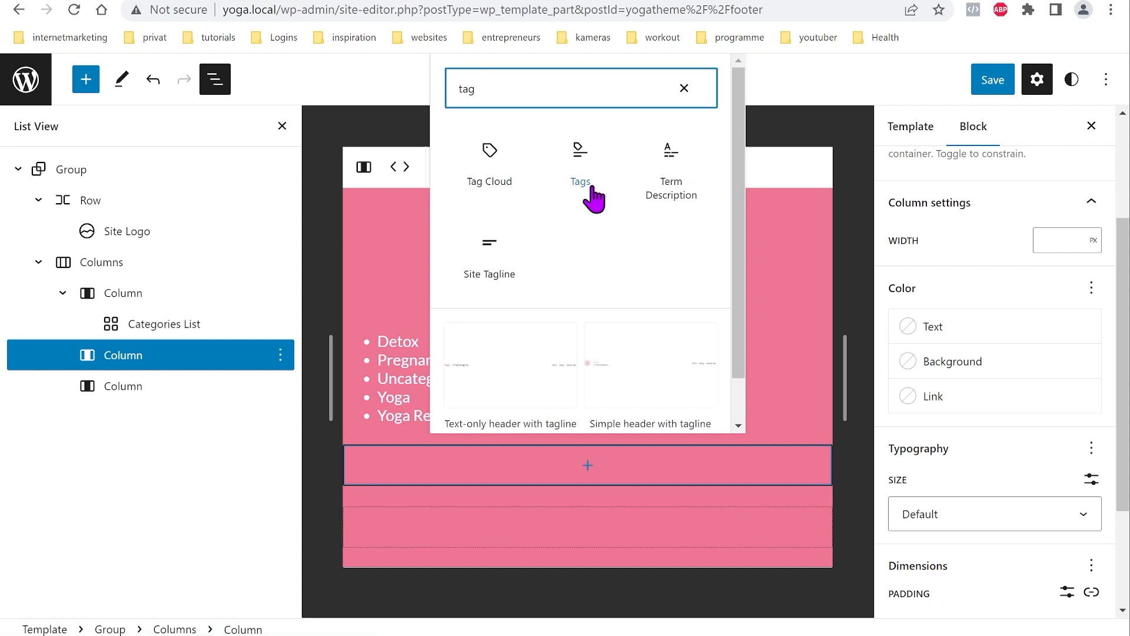
{"action": "left_click", "coordinate": [490, 165]}
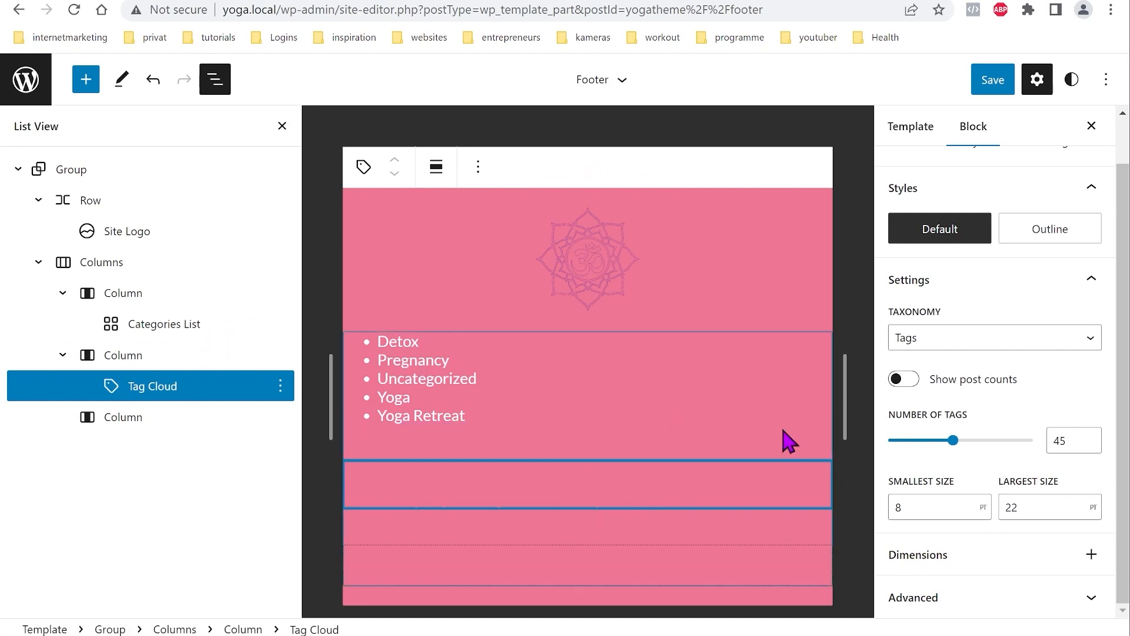
{"action": "scroll", "coordinate": [984, 462], "scroll_direction": "up", "scroll_amount": 1}
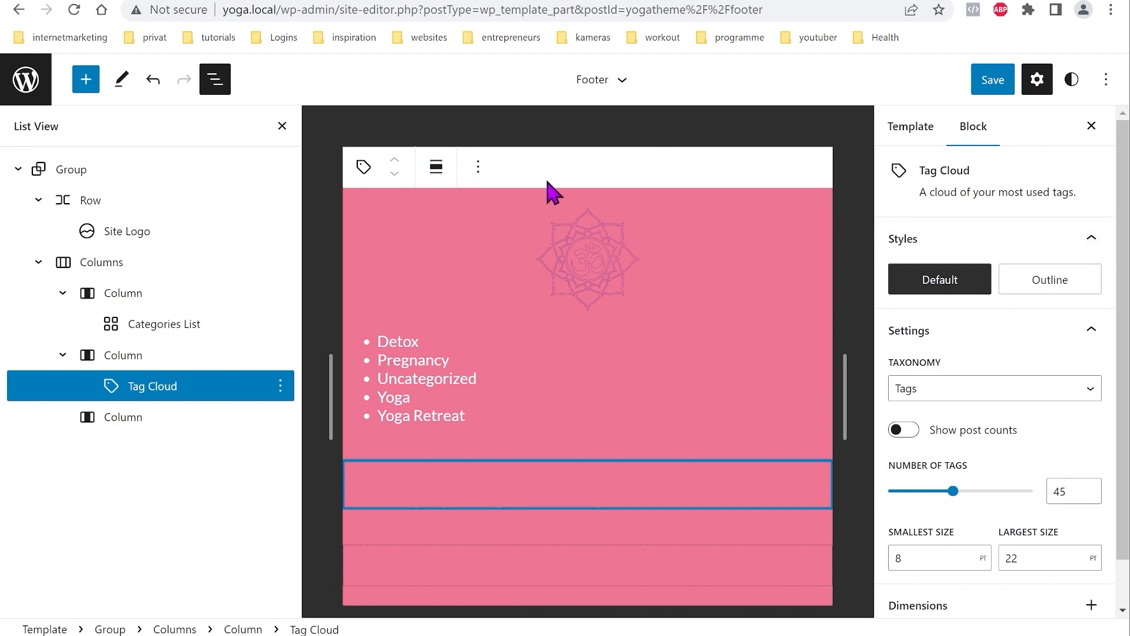
Step: Set that column's text and link colours to the theme white
{"action": "left_click", "coordinate": [125, 360]}
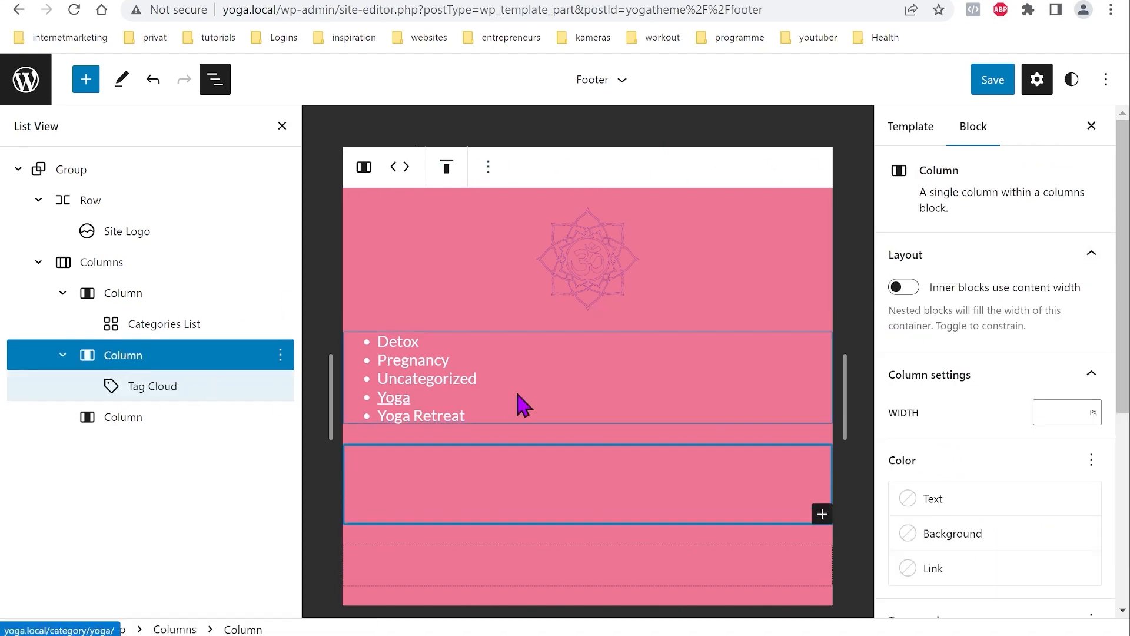
{"action": "left_click", "coordinate": [990, 509]}
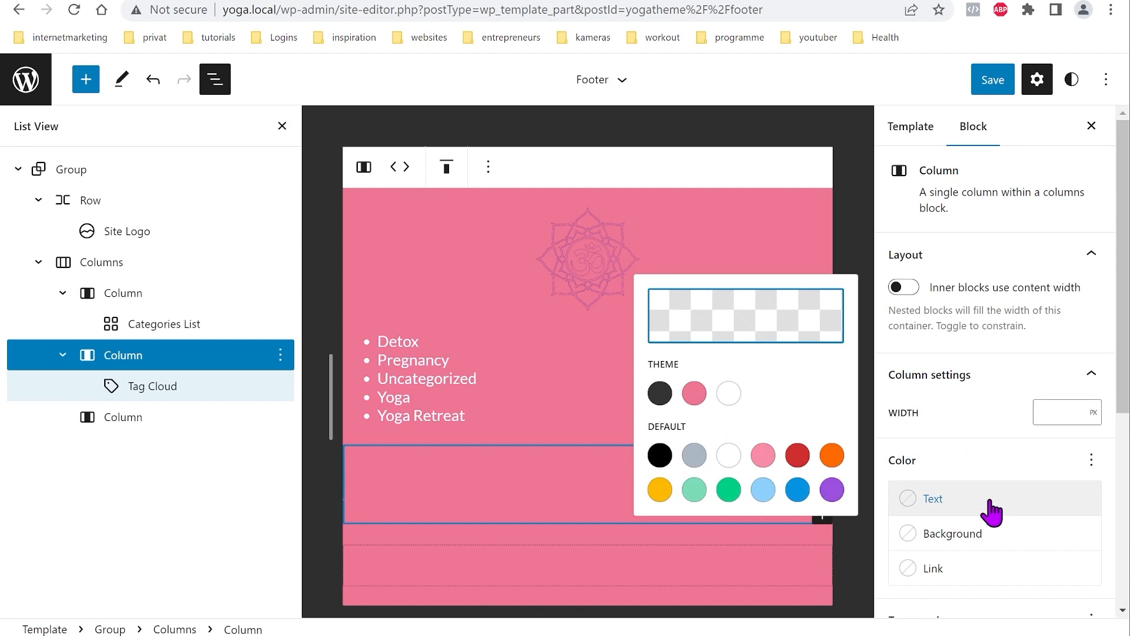
{"action": "left_click", "coordinate": [729, 393]}
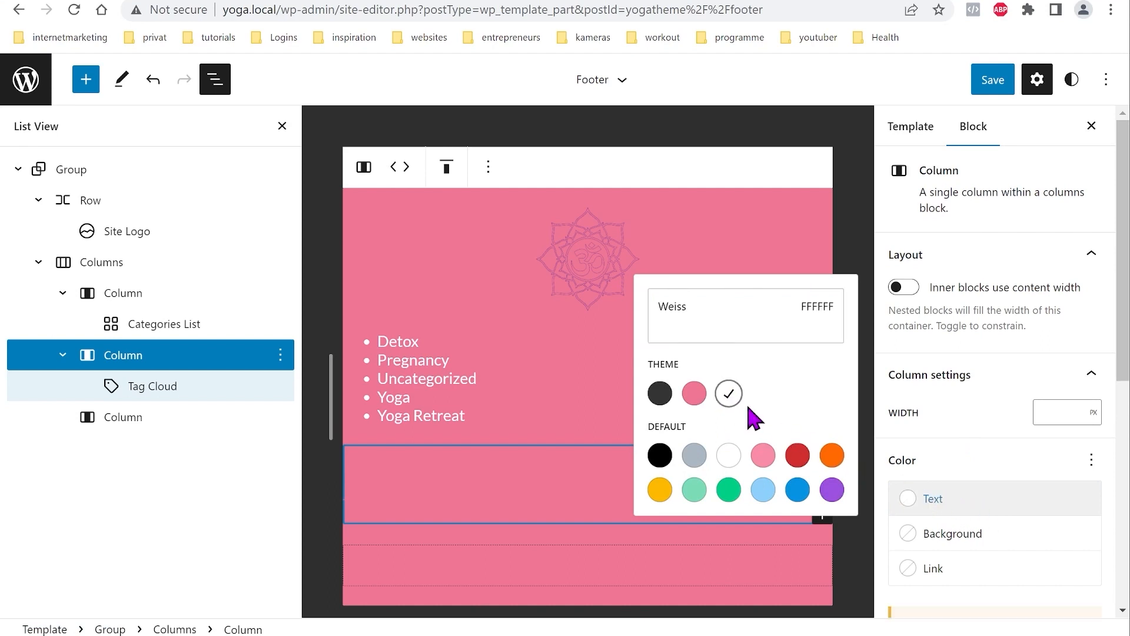
{"action": "left_click", "coordinate": [1010, 510]}
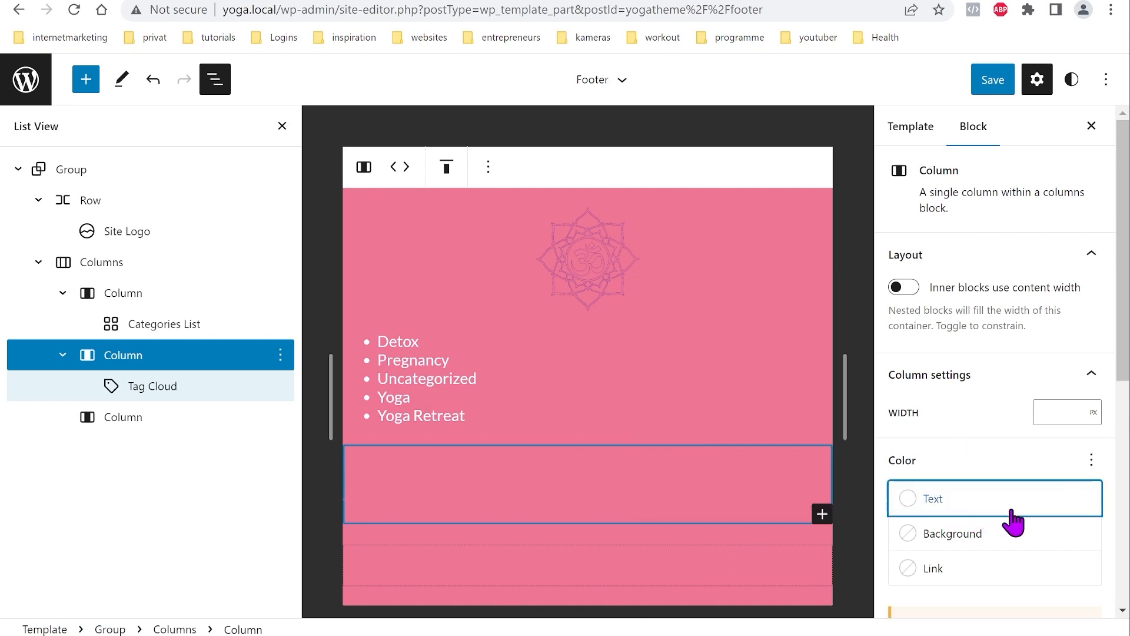
{"action": "left_click", "coordinate": [971, 570]}
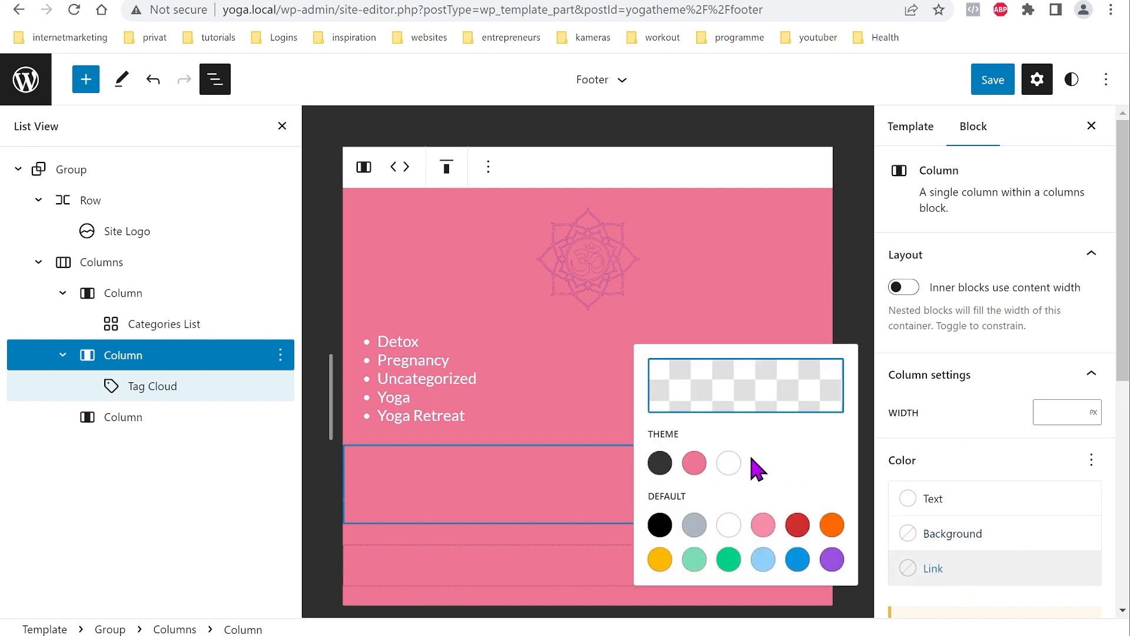
{"action": "left_click", "coordinate": [730, 463]}
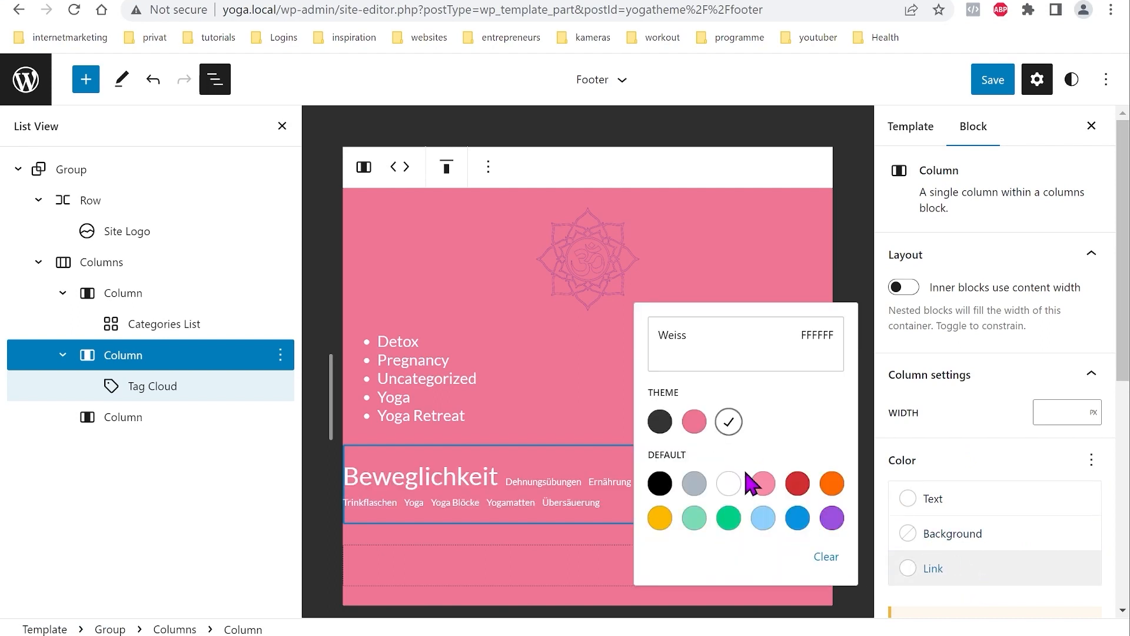
Step: Select the empty third footer column and insert a Search block into it
{"action": "left_click", "coordinate": [982, 569]}
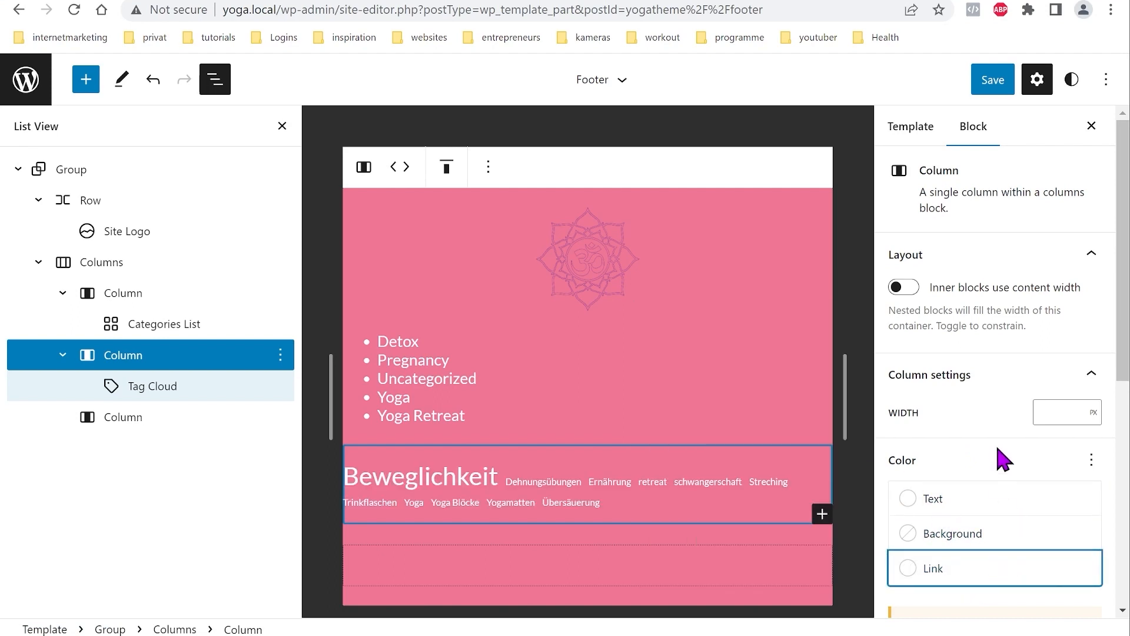
{"action": "scroll", "coordinate": [1008, 414], "scroll_direction": "down", "scroll_amount": 4}
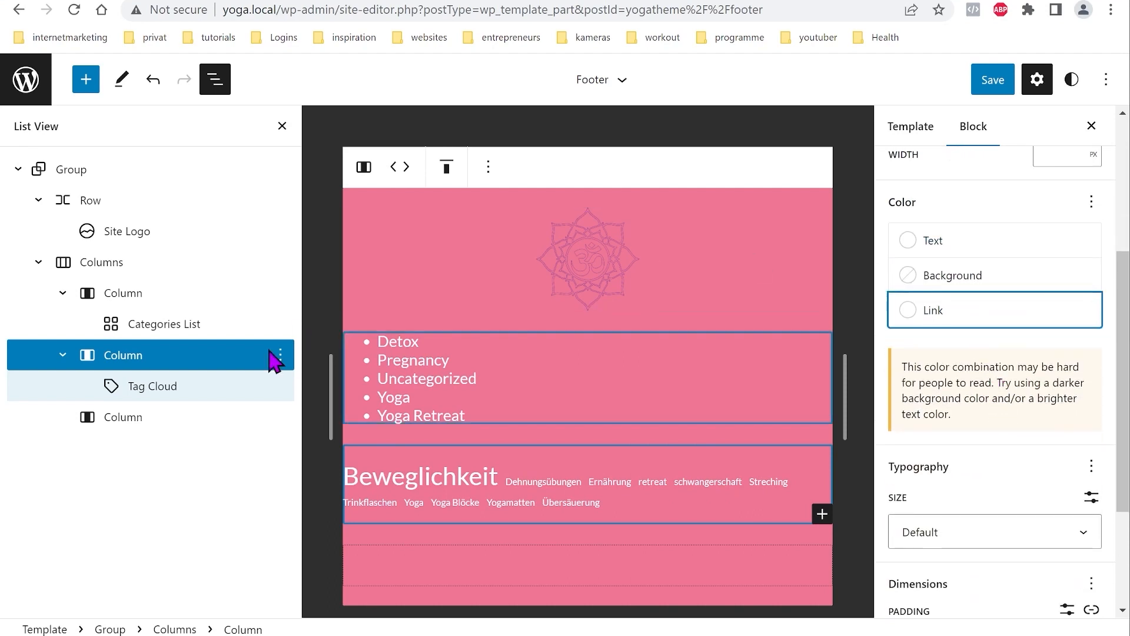
{"action": "left_click", "coordinate": [169, 419]}
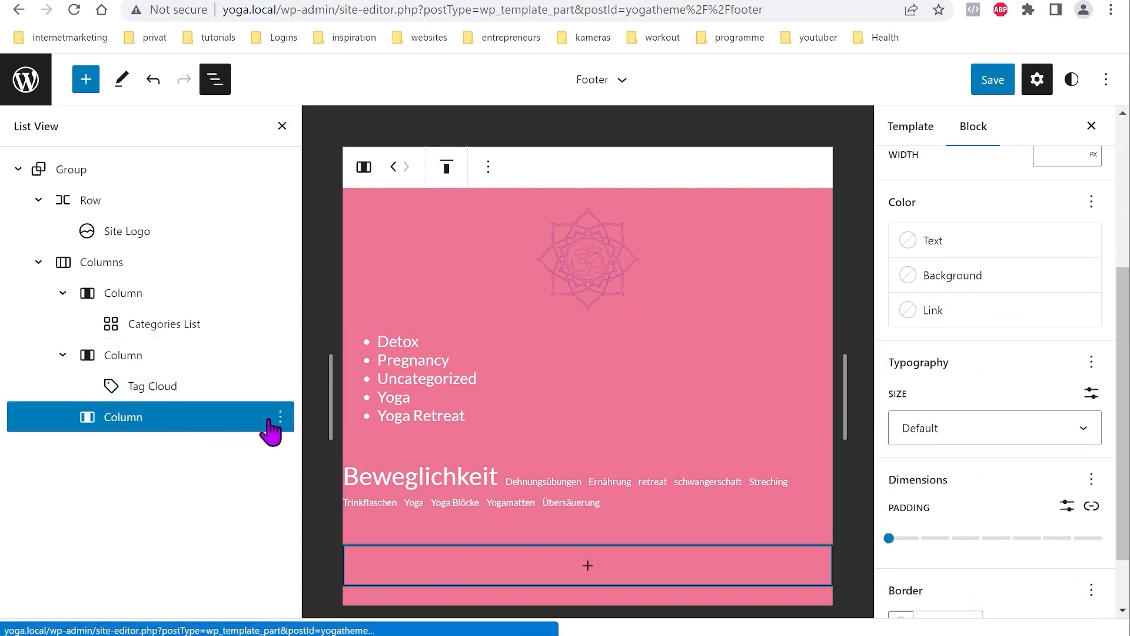
{"action": "left_click", "coordinate": [588, 565]}
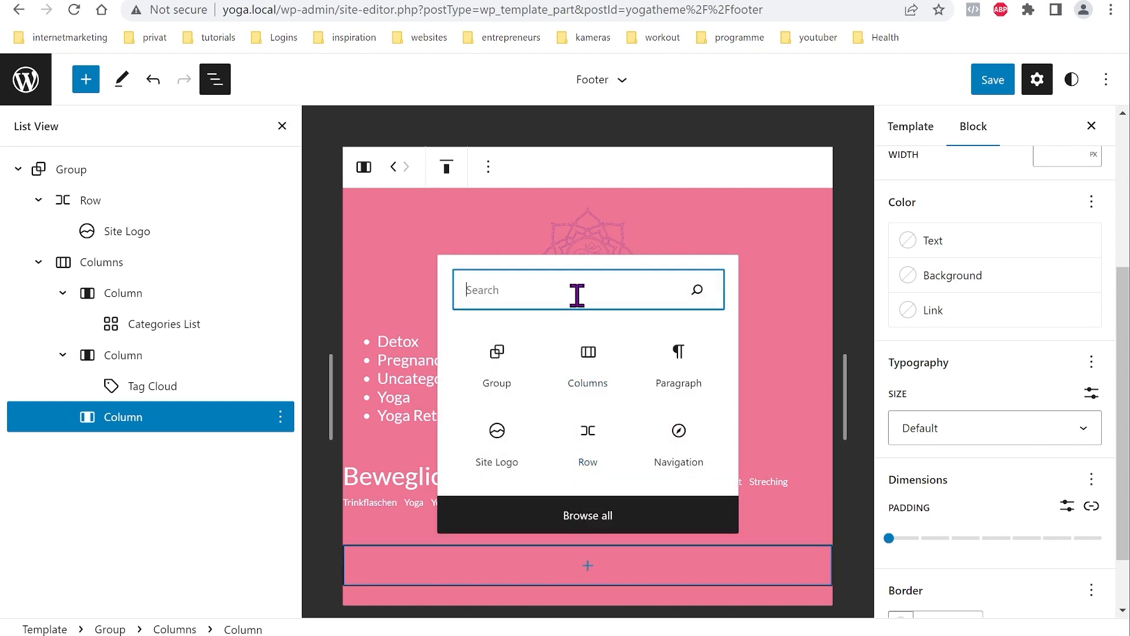
{"action": "type", "text": "se"}
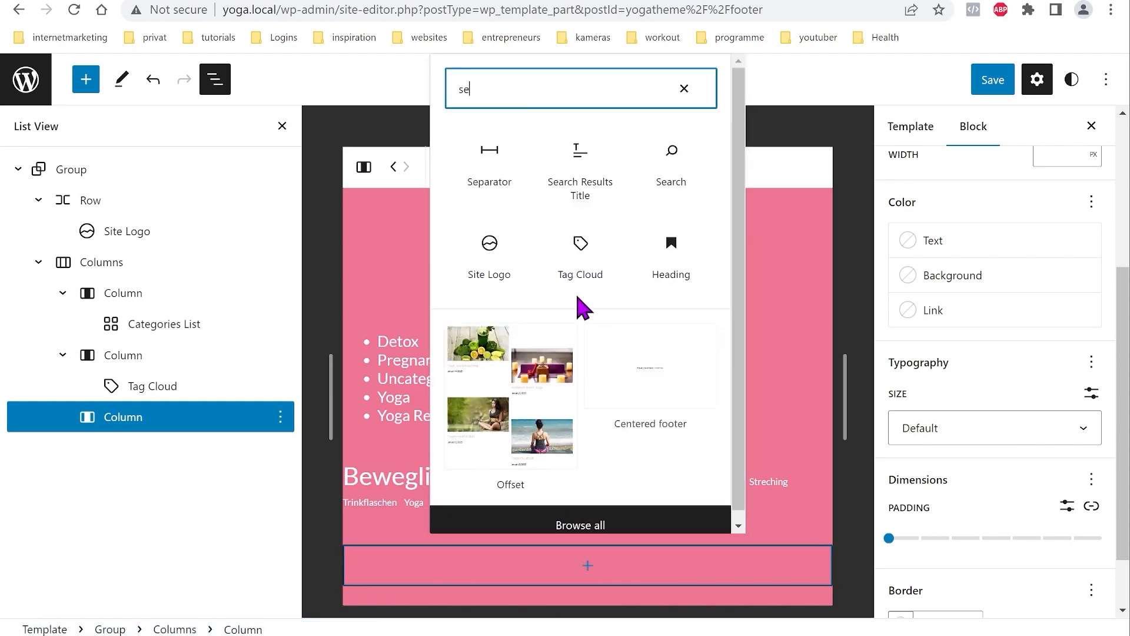
{"action": "left_click", "coordinate": [683, 171]}
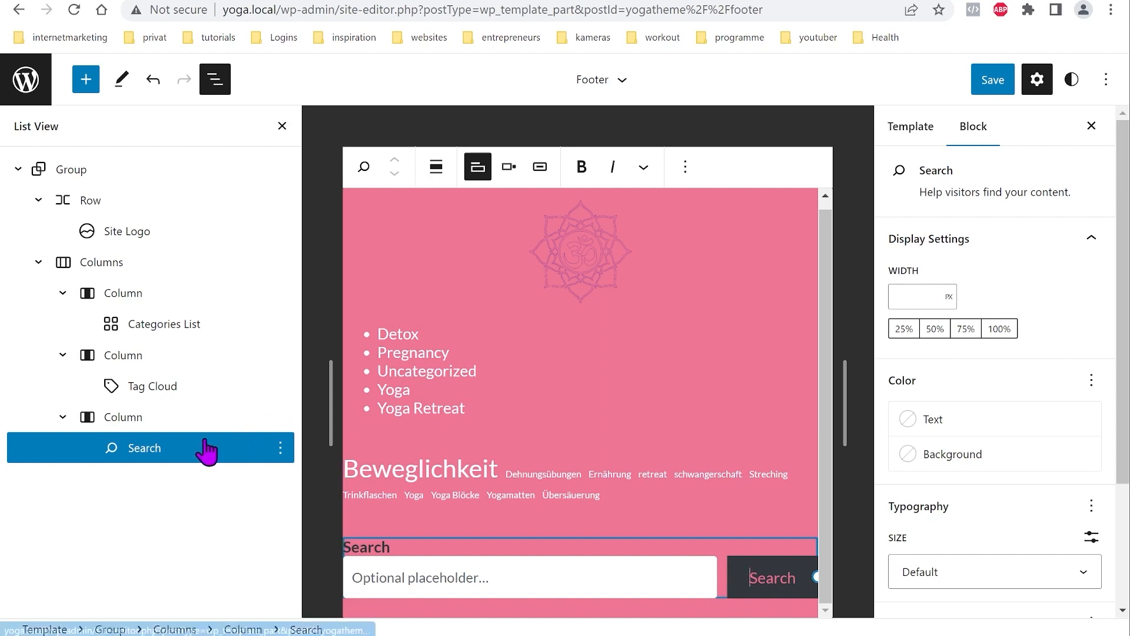
Step: Give the Search block a theme white background and dark grey 333333 text
{"action": "left_click", "coordinate": [999, 424]}
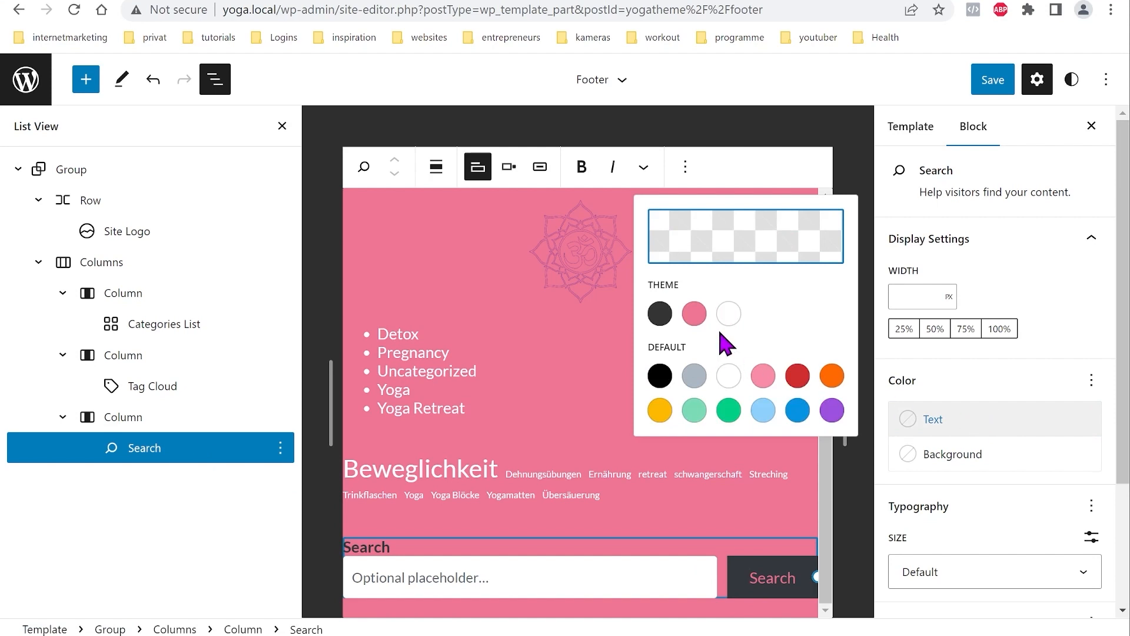
{"action": "left_click", "coordinate": [729, 314]}
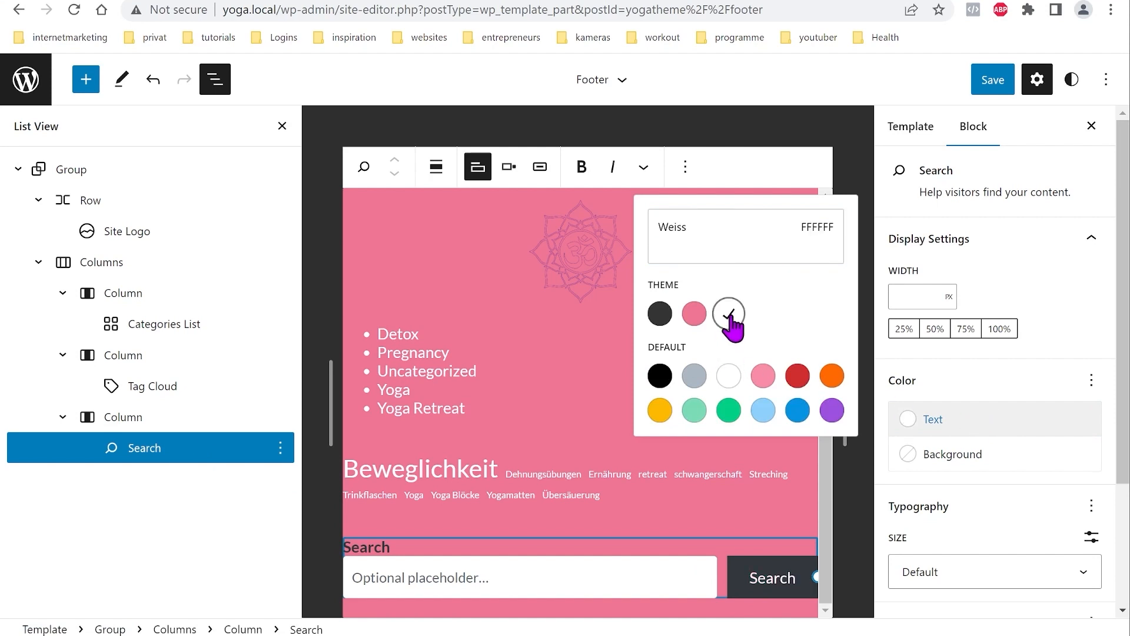
{"action": "left_click", "coordinate": [998, 432]}
{"action": "left_click", "coordinate": [968, 456]}
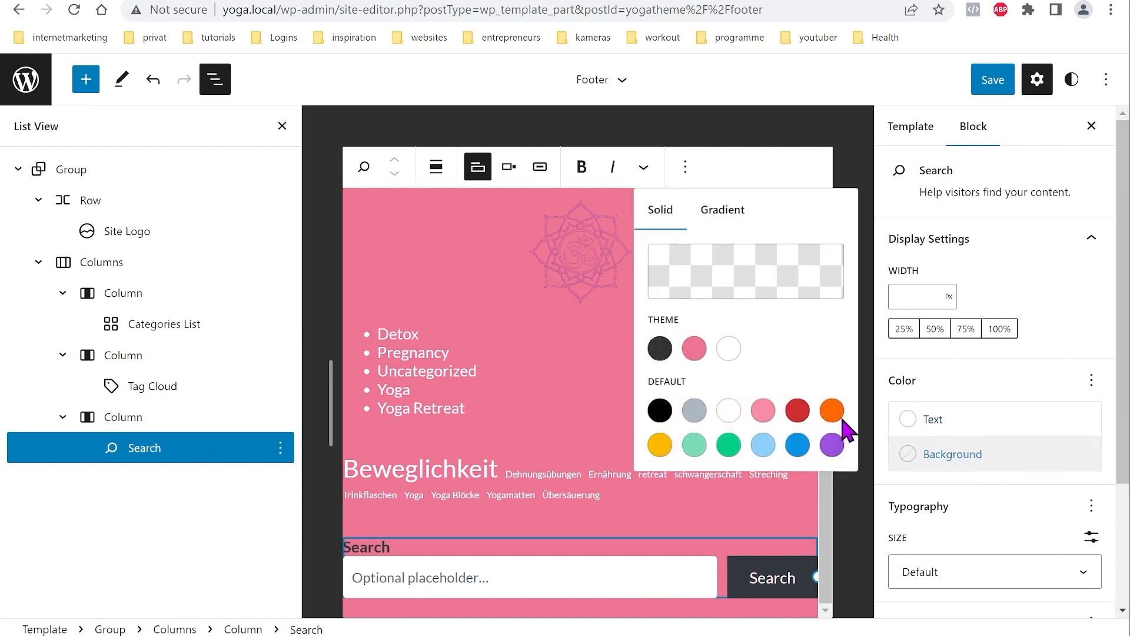
{"action": "left_click", "coordinate": [979, 462]}
{"action": "left_click", "coordinate": [979, 464]}
{"action": "left_click", "coordinate": [731, 351]}
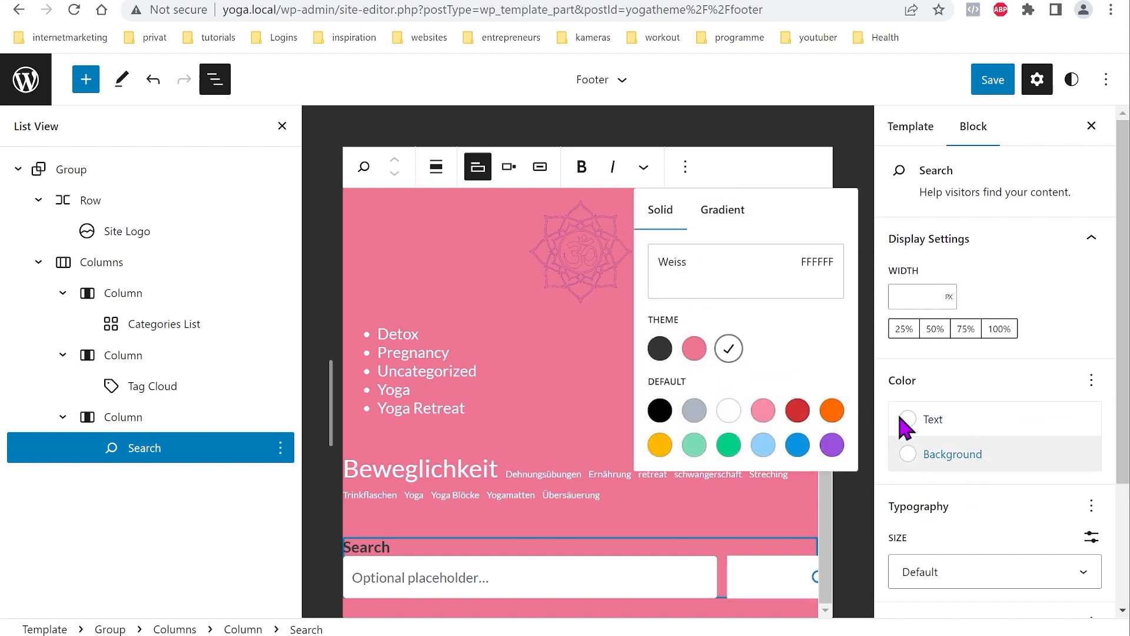
{"action": "left_click", "coordinate": [960, 424]}
{"action": "left_click", "coordinate": [661, 317]}
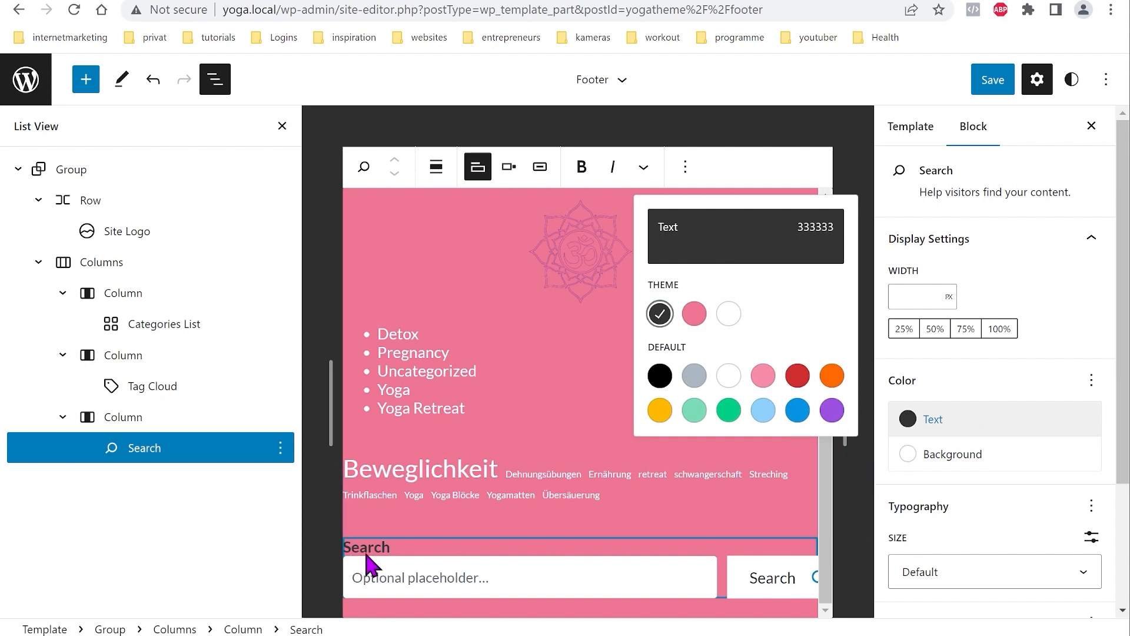
{"action": "left_click", "coordinate": [389, 552]}
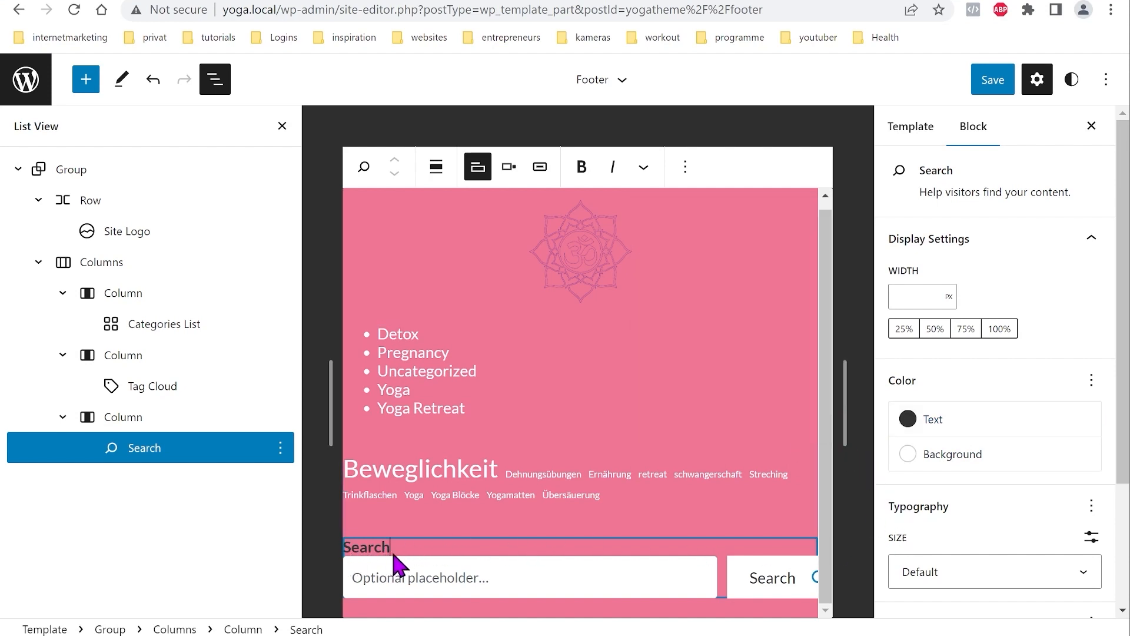
Step: Try the Search block's label, icon-button and button-position toolbar options
{"action": "left_click", "coordinate": [478, 169]}
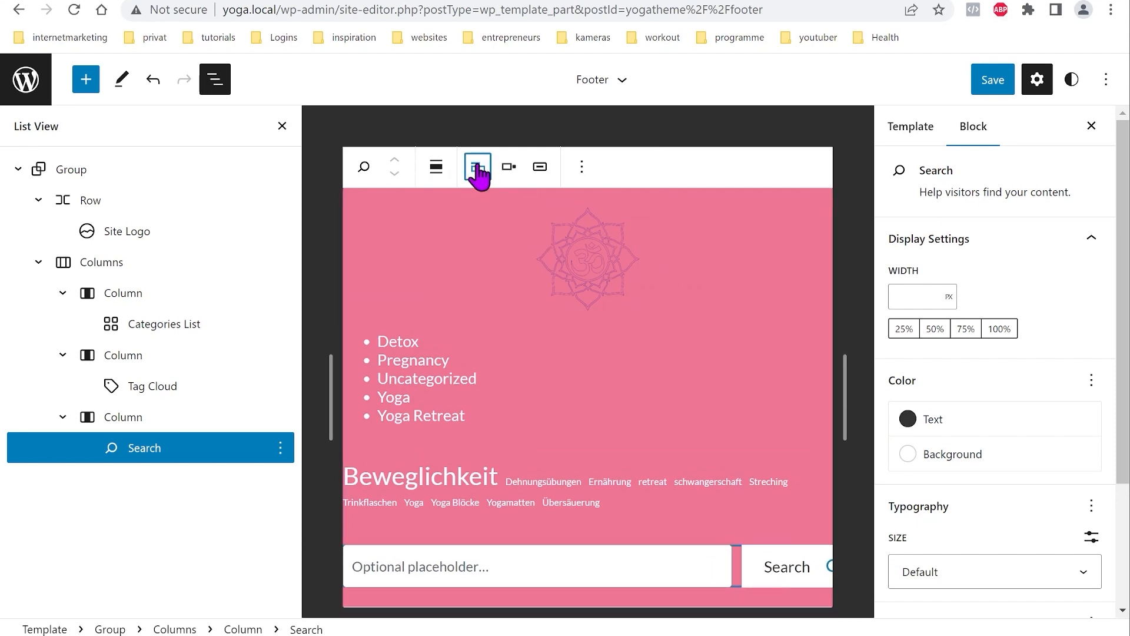
{"action": "left_click", "coordinate": [540, 167]}
{"action": "left_click", "coordinate": [542, 169]}
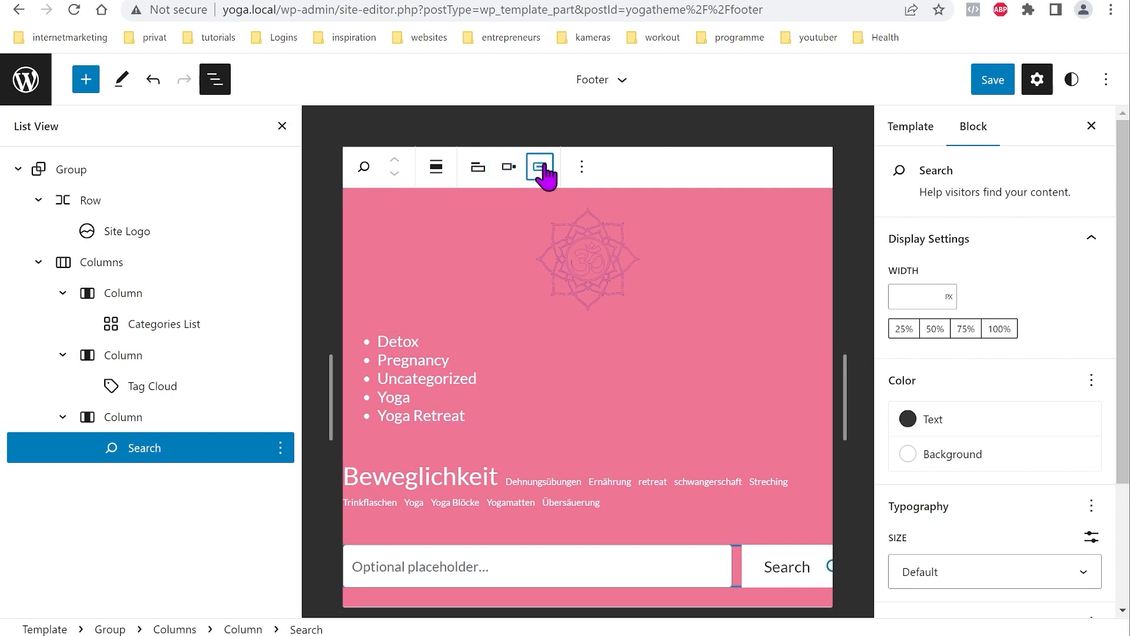
{"action": "left_click", "coordinate": [508, 169]}
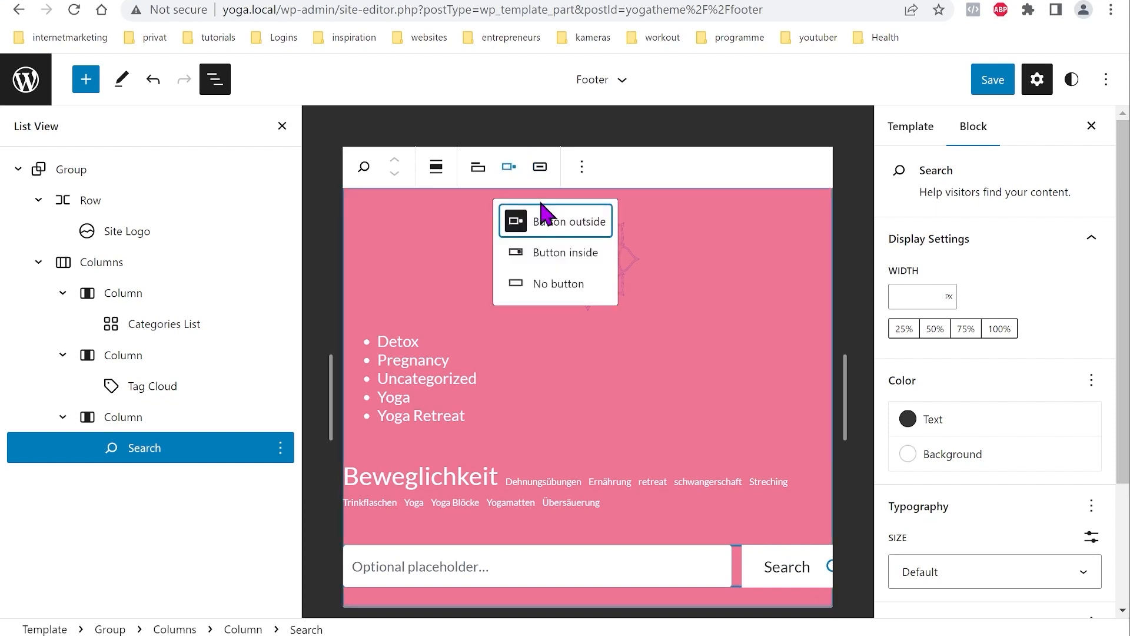
{"action": "left_click", "coordinate": [569, 300]}
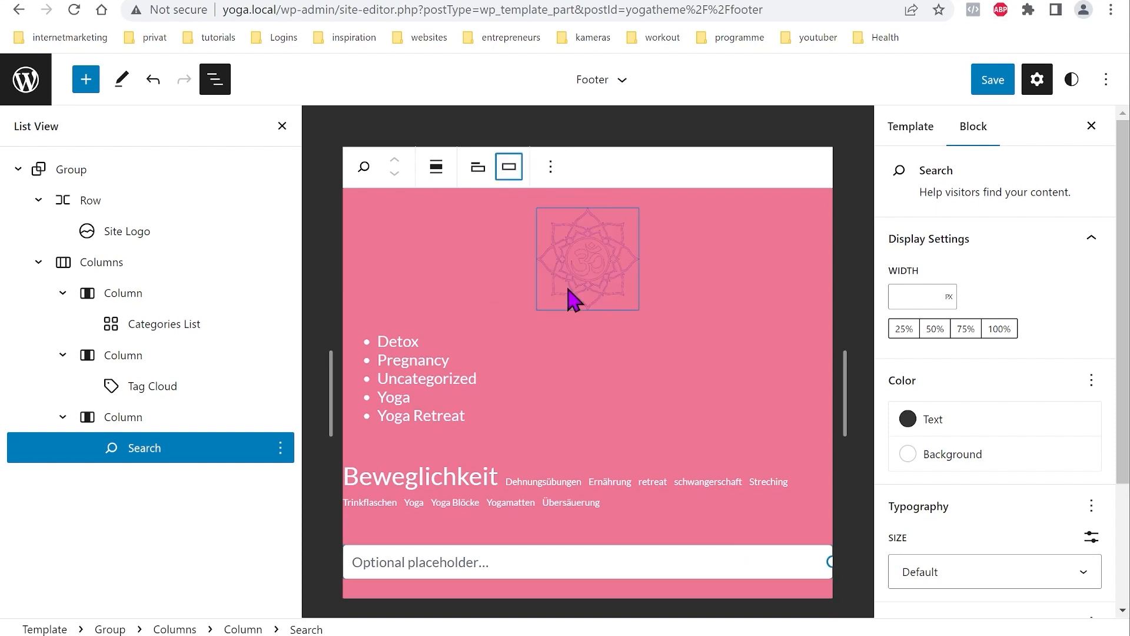
Step: Settle on a text Search button inside the field with the label hidden
{"action": "left_click", "coordinate": [477, 169]}
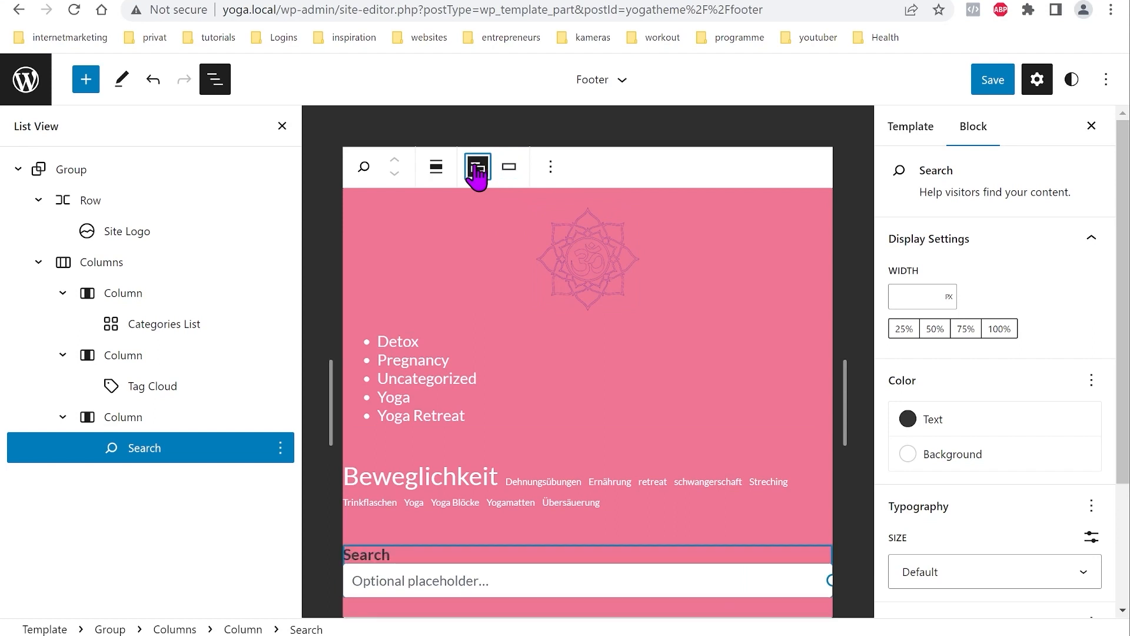
{"action": "left_click", "coordinate": [508, 168]}
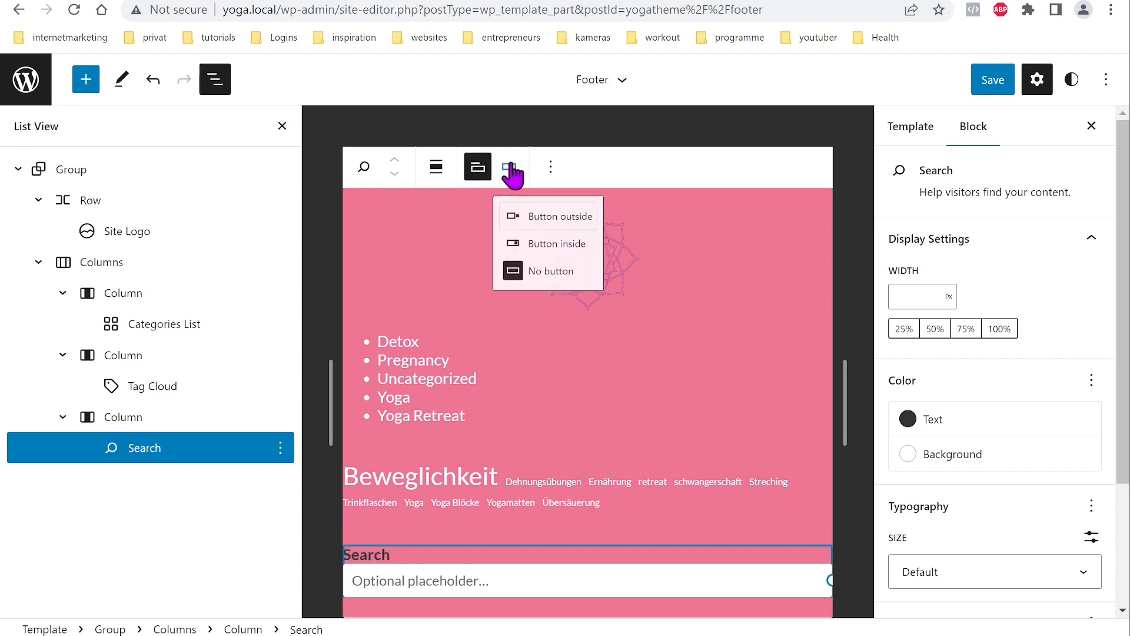
{"action": "left_click", "coordinate": [567, 253]}
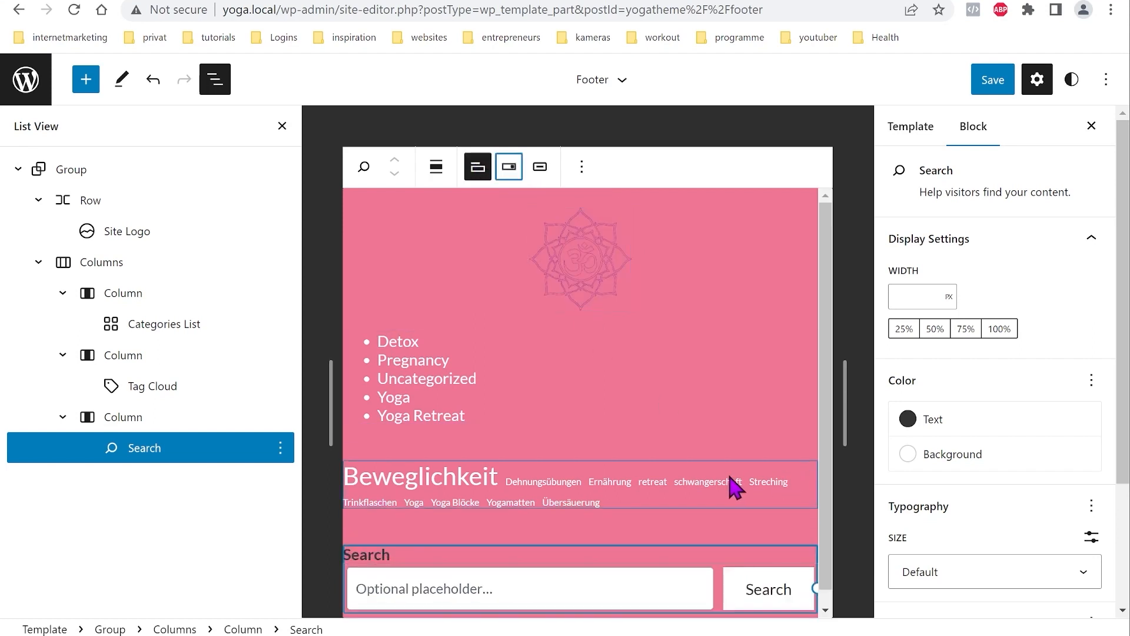
{"action": "left_click", "coordinate": [541, 168]}
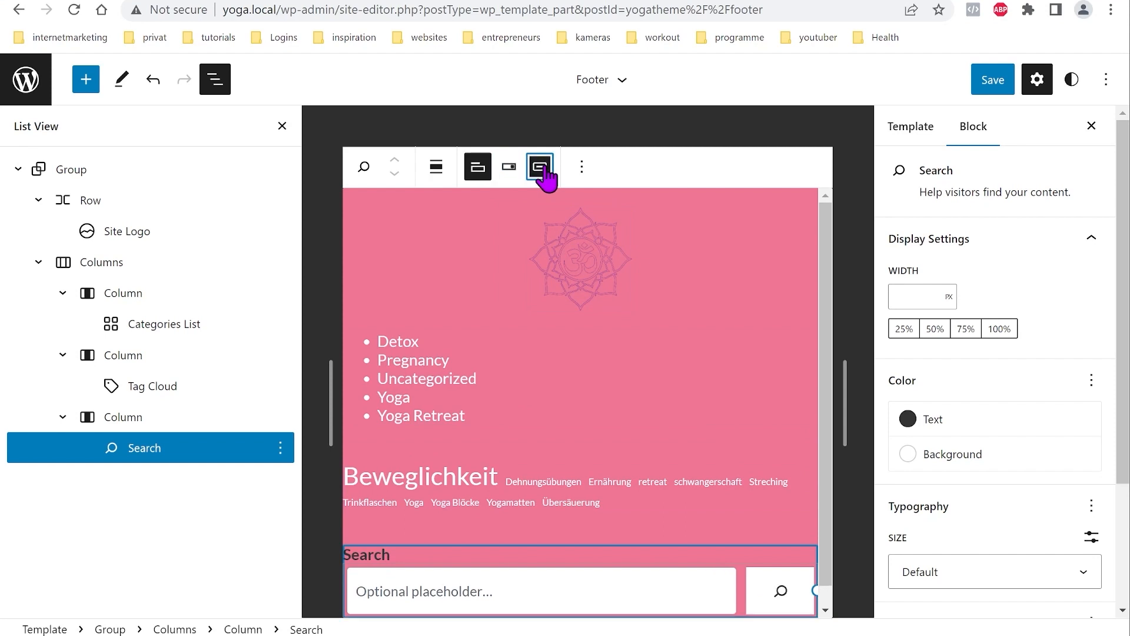
{"action": "left_click", "coordinate": [541, 169]}
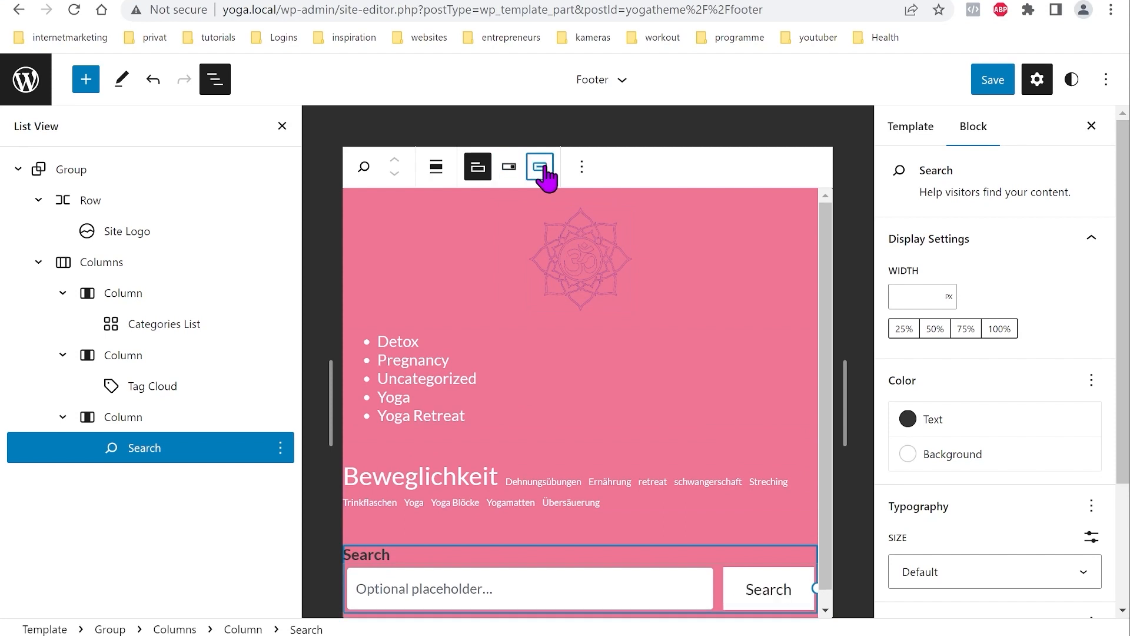
{"action": "left_click", "coordinate": [478, 169]}
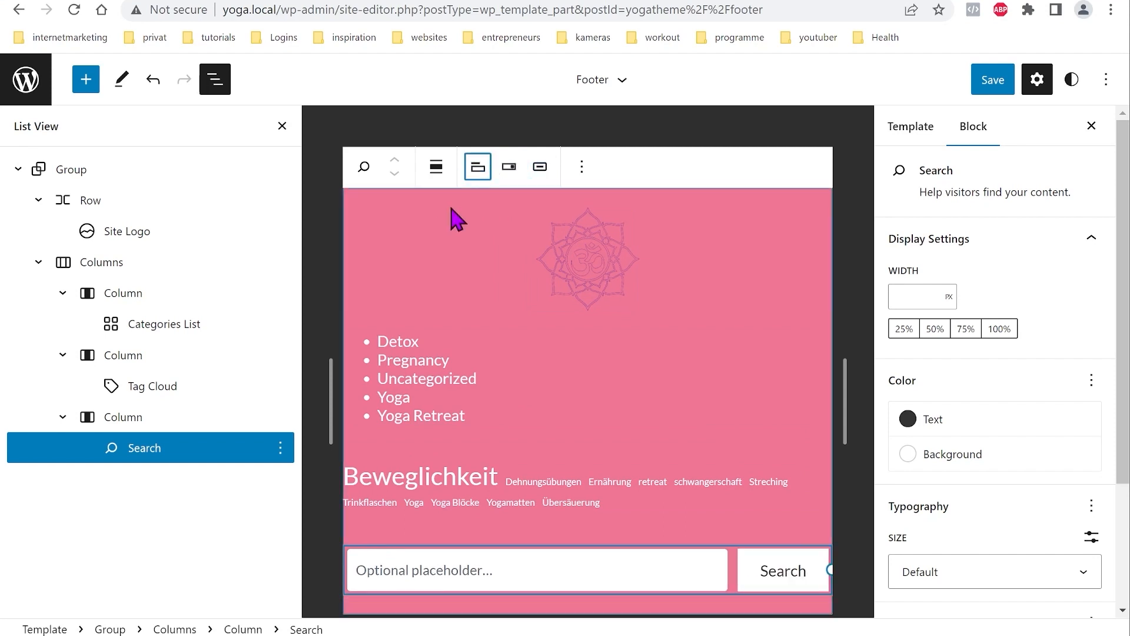
Step: Select the footer's outer Group, then navigate via Template Parts to the Templates list
{"action": "left_click", "coordinate": [84, 170]}
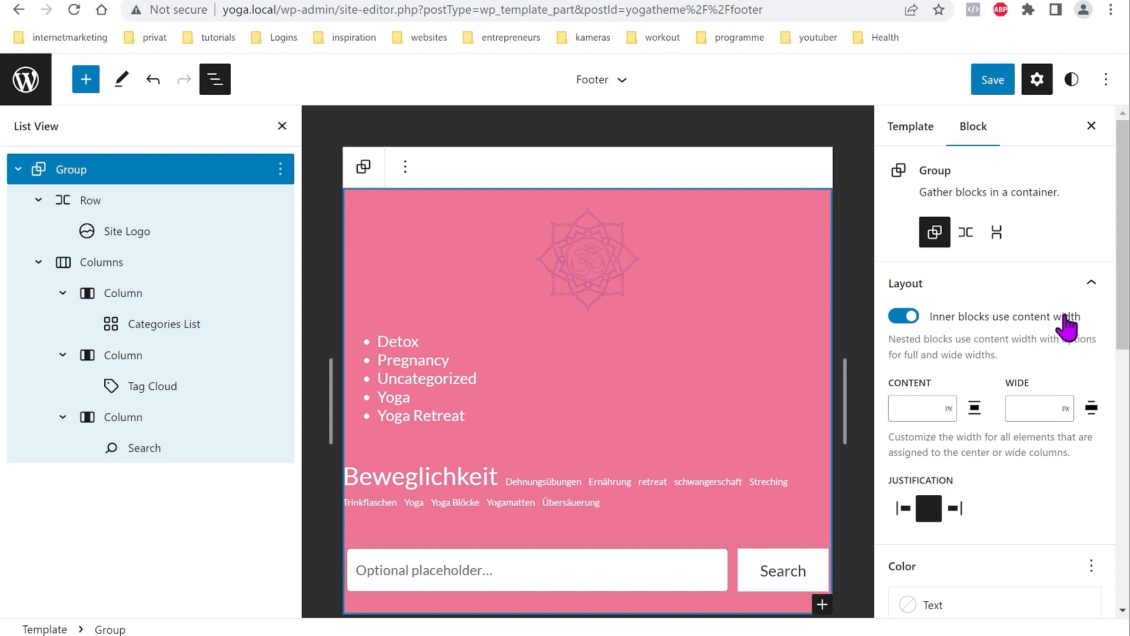
{"action": "left_click", "coordinate": [27, 83]}
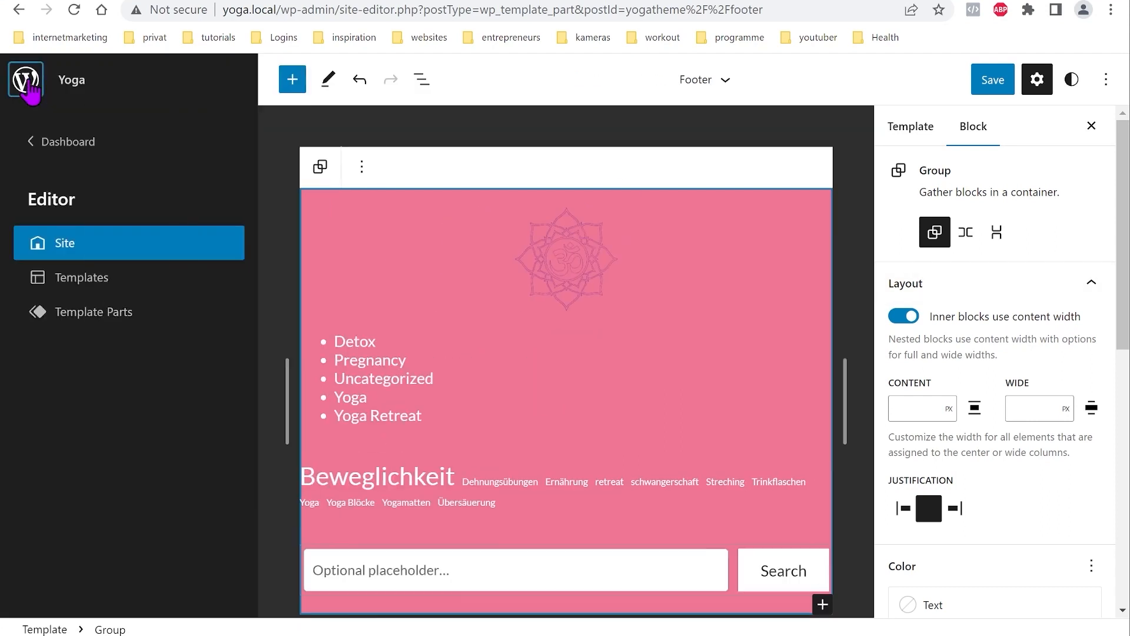
{"action": "left_click", "coordinate": [91, 321]}
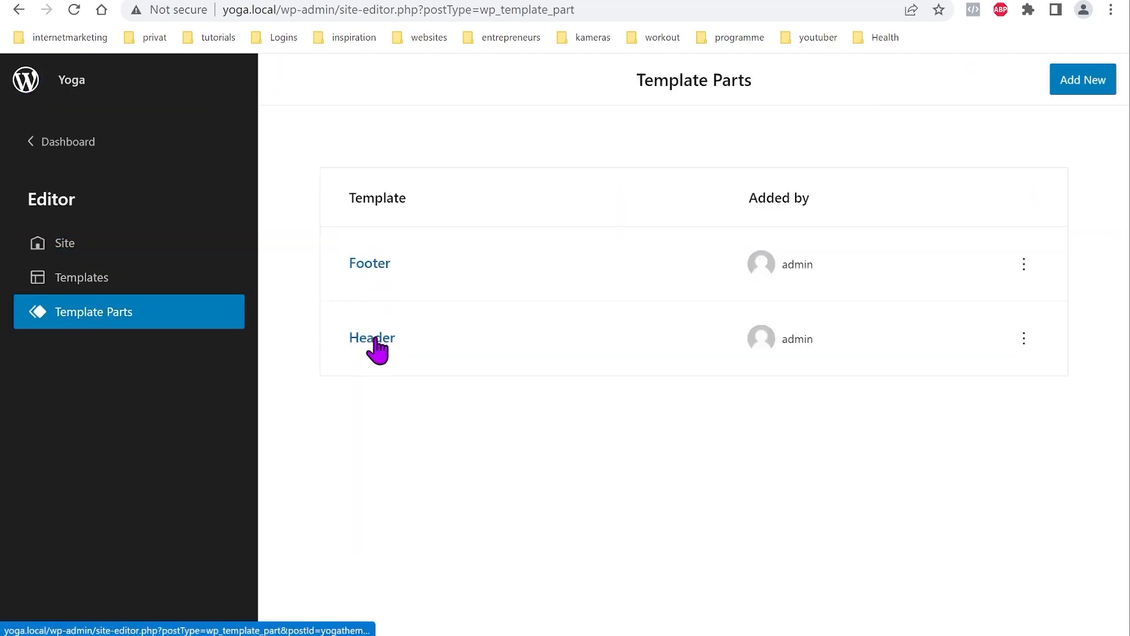
{"action": "left_click", "coordinate": [89, 286]}
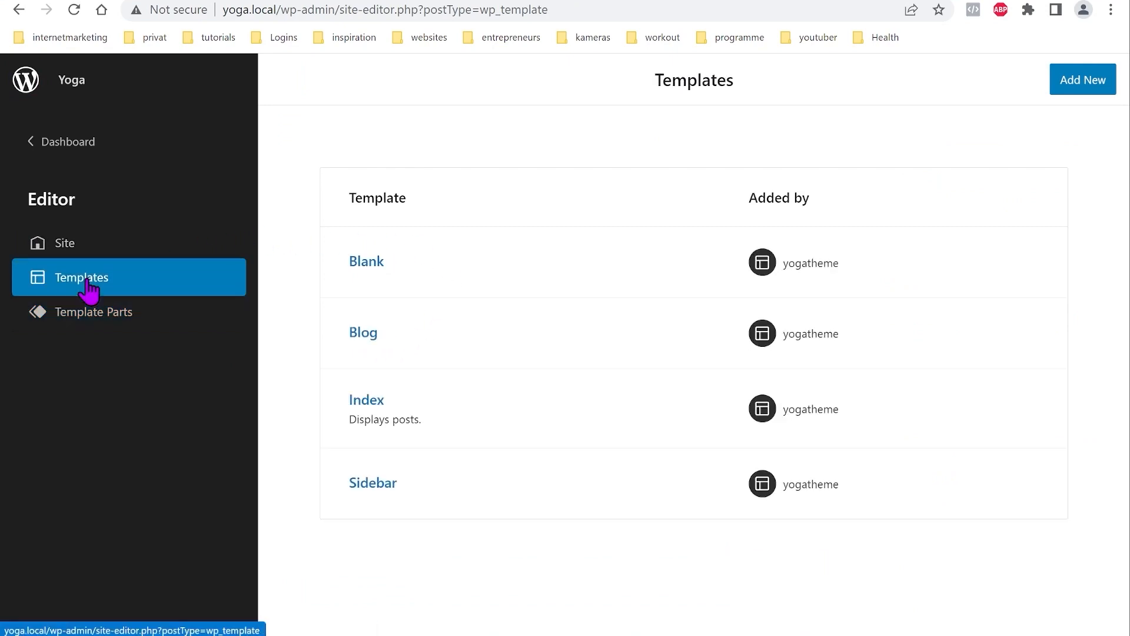
Step: Open the Index template and add Header and Footer template parts from the Theme blocks
{"action": "left_click", "coordinate": [368, 406]}
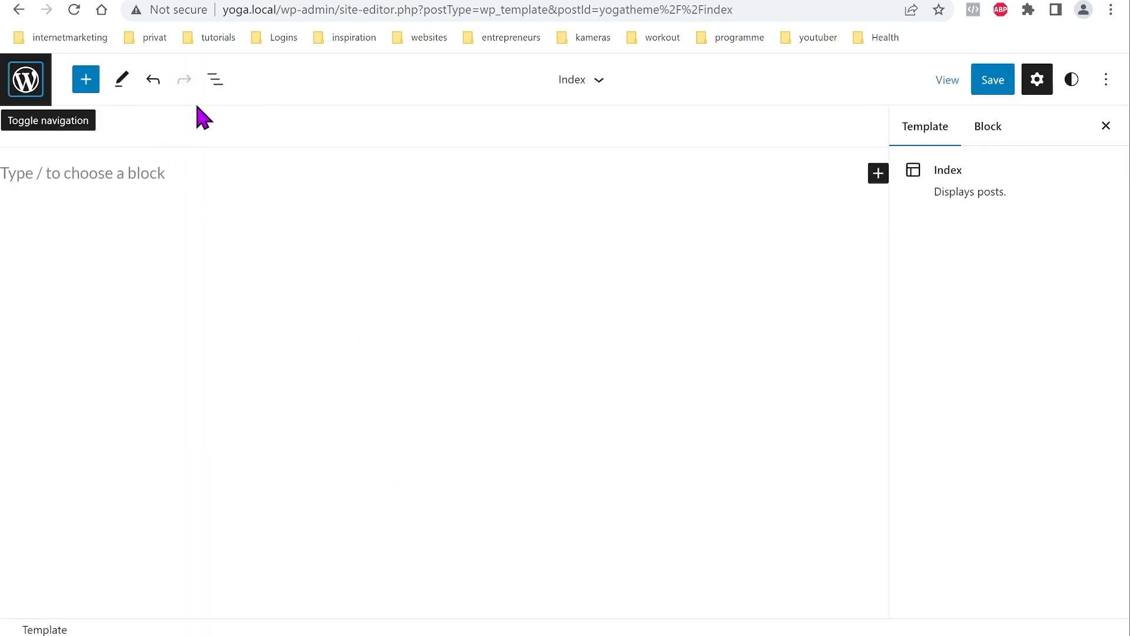
{"action": "left_click", "coordinate": [216, 86]}
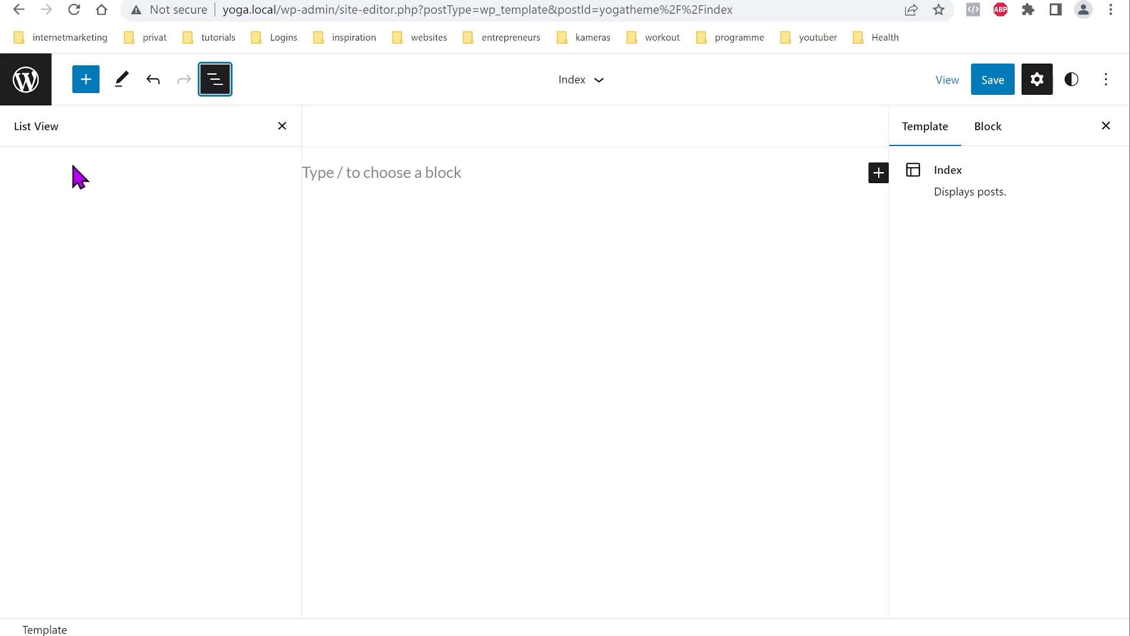
{"action": "left_click", "coordinate": [86, 81]}
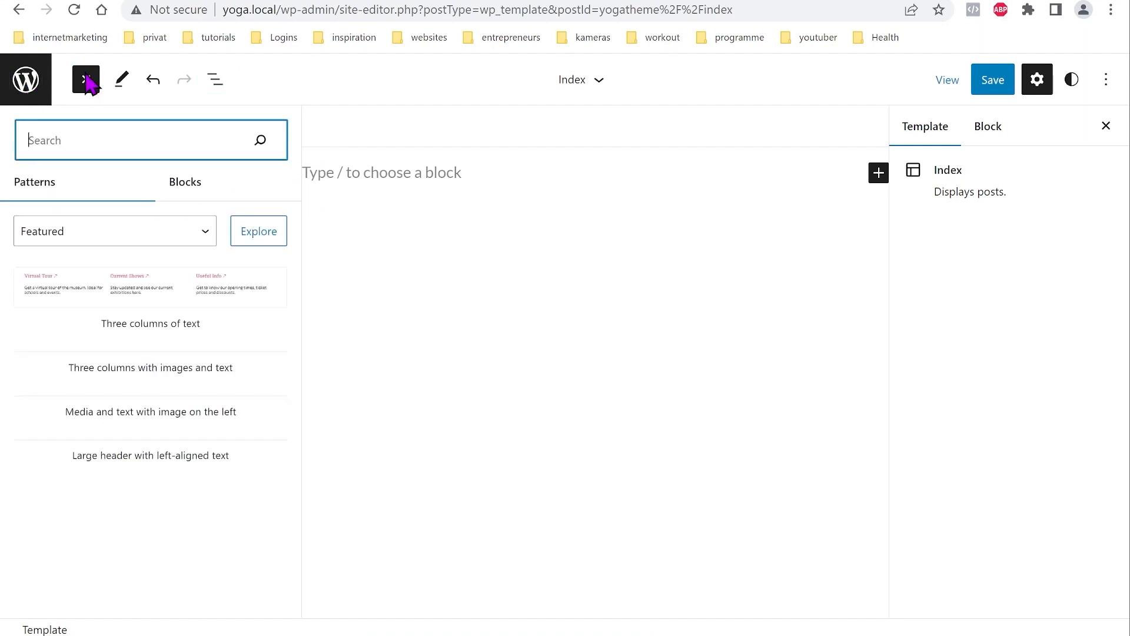
{"action": "left_click", "coordinate": [187, 181]}
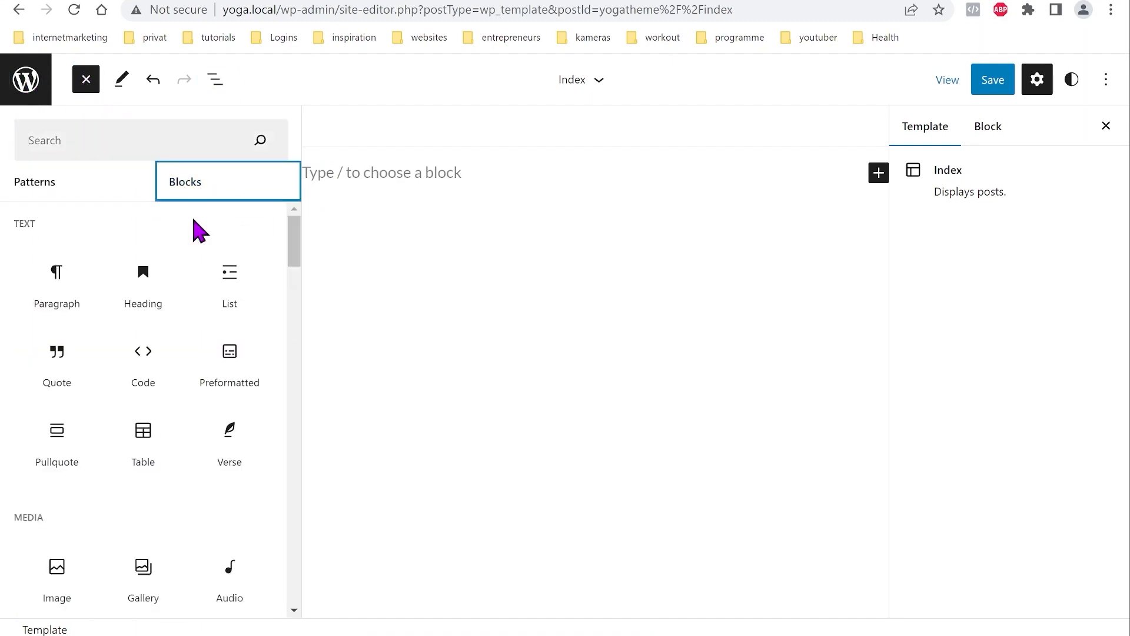
{"action": "scroll", "coordinate": [184, 437], "scroll_direction": "down", "scroll_amount": 10}
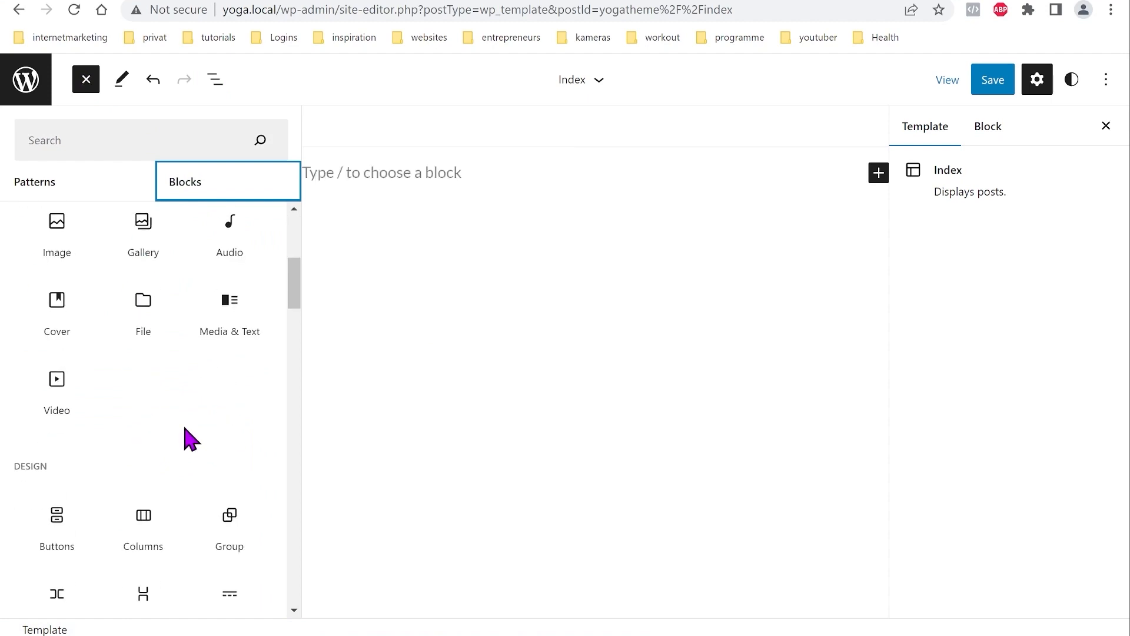
{"action": "scroll", "coordinate": [184, 437], "scroll_direction": "down", "scroll_amount": 12}
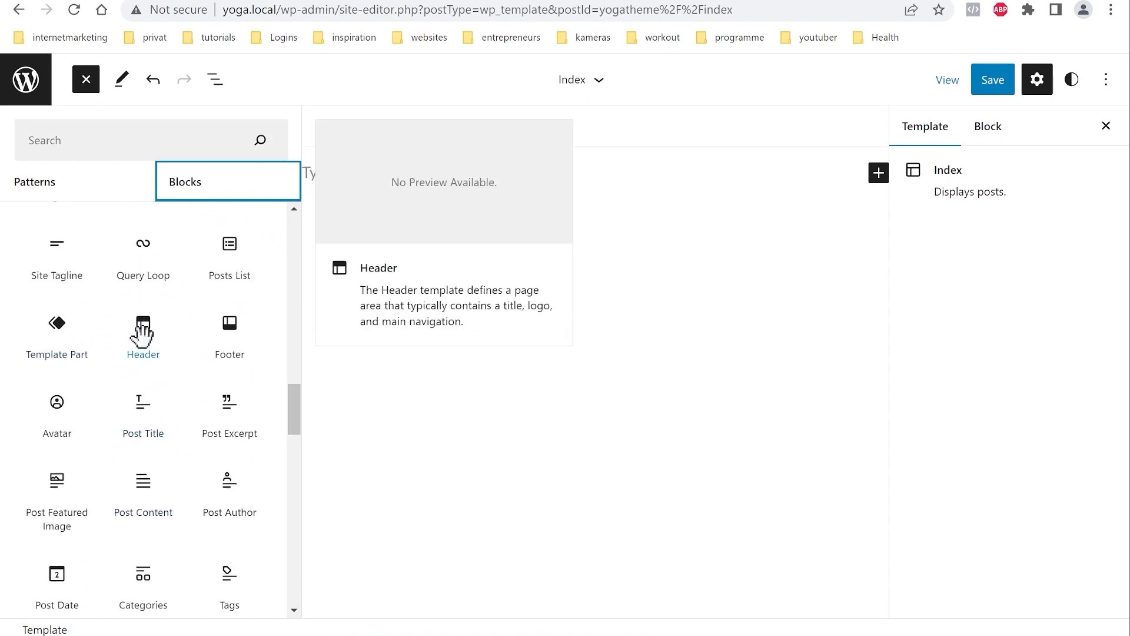
{"action": "left_click", "coordinate": [143, 328]}
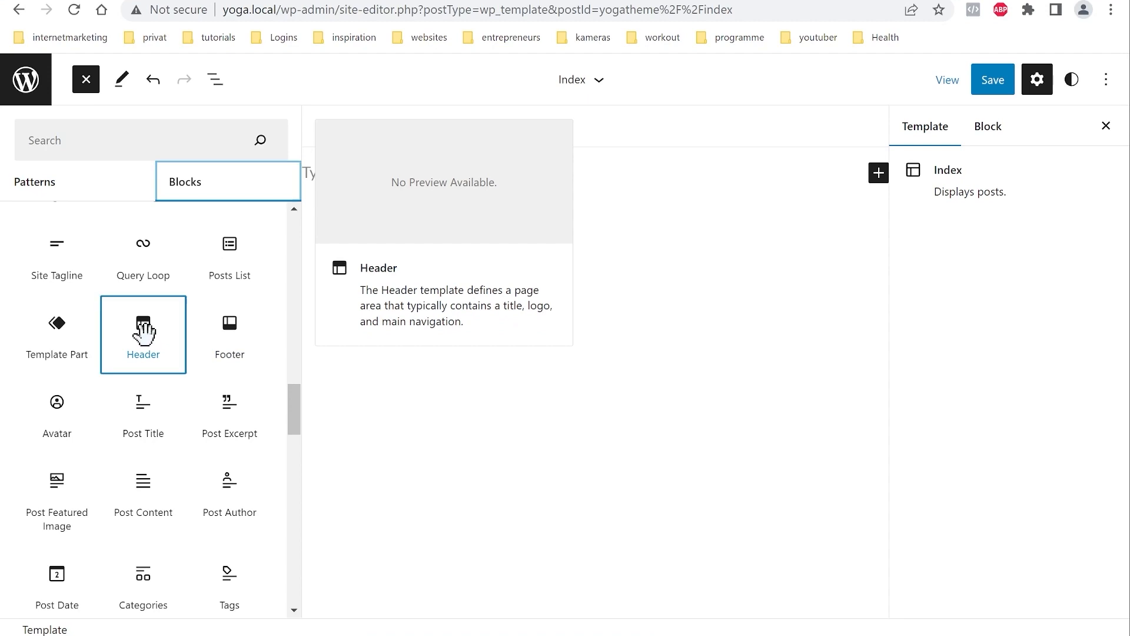
{"action": "left_click", "coordinate": [230, 328]}
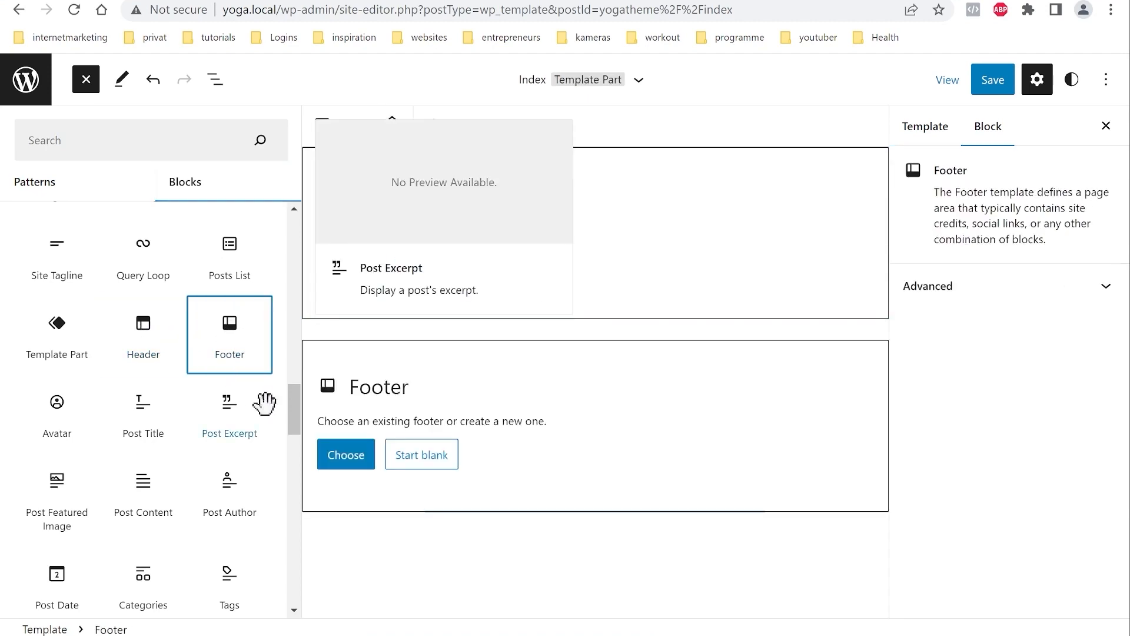
Step: Fill the Index template's placeholders with the existing pink Footer and Yoga Header parts
{"action": "left_click", "coordinate": [347, 462]}
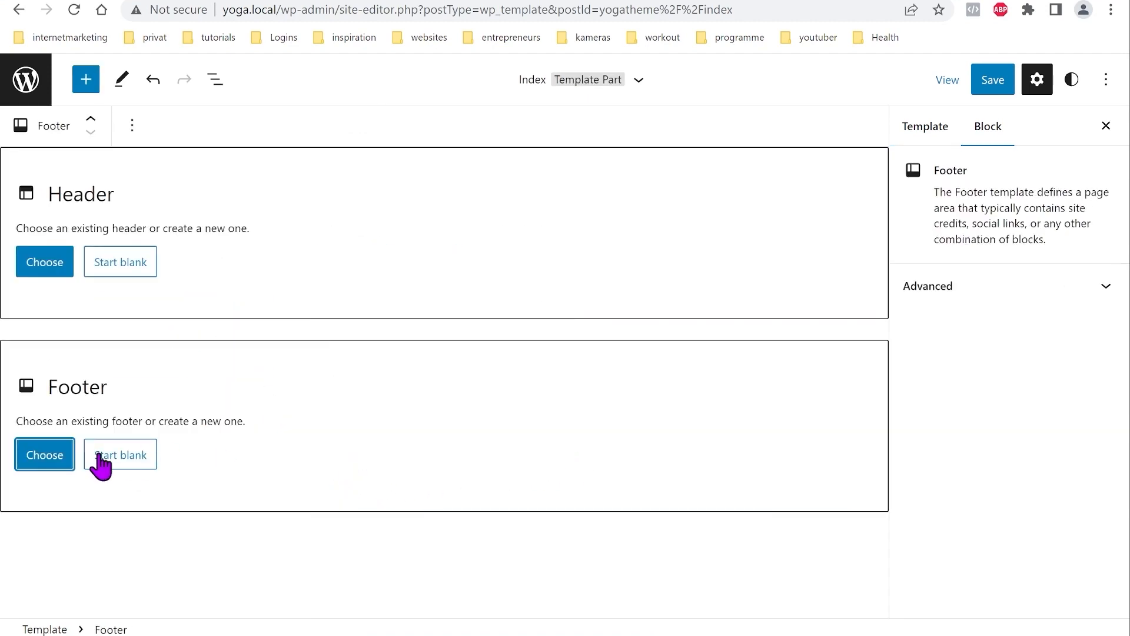
{"action": "left_click", "coordinate": [56, 465]}
{"action": "left_click", "coordinate": [568, 440]}
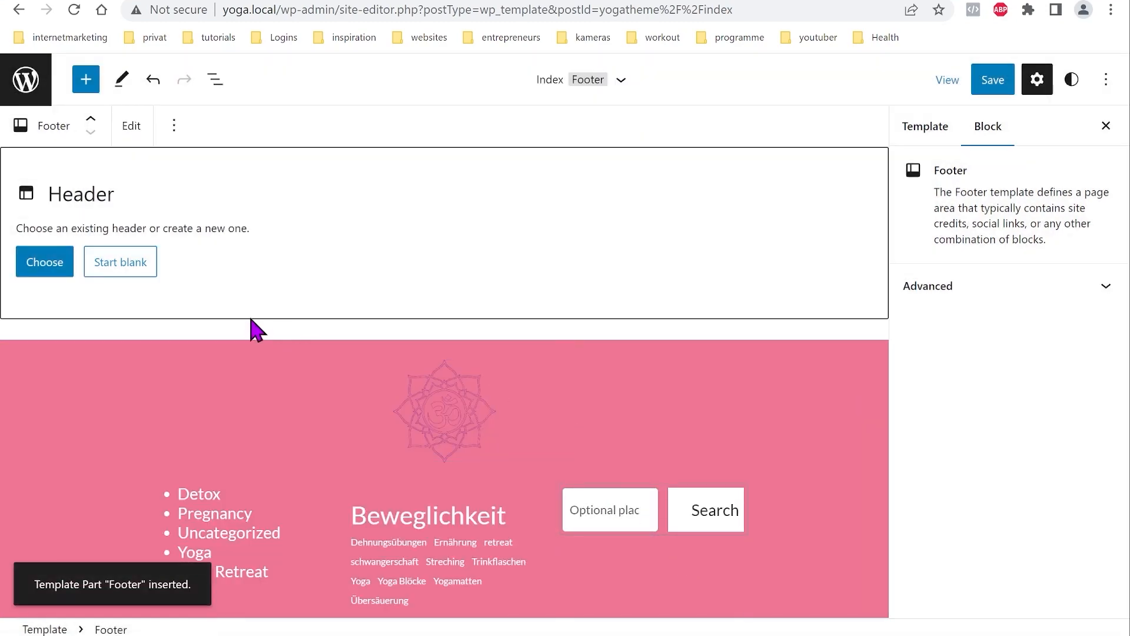
{"action": "left_click", "coordinate": [44, 270]}
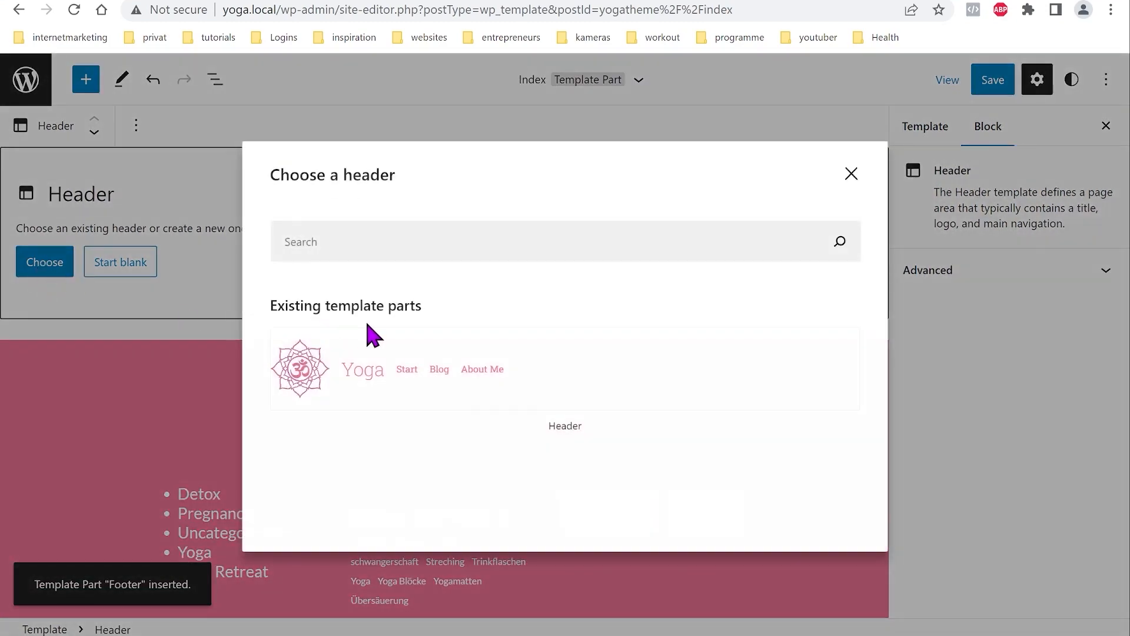
{"action": "left_click", "coordinate": [589, 406]}
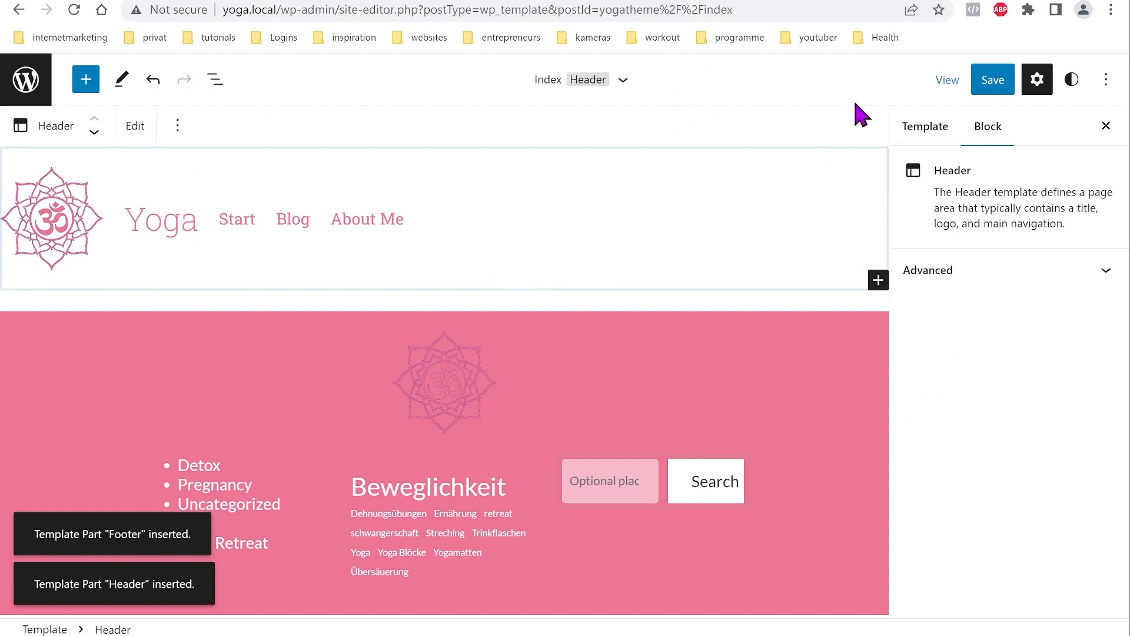
Step: Inspect the Header and Footer contents in List View
{"action": "left_click", "coordinate": [216, 88]}
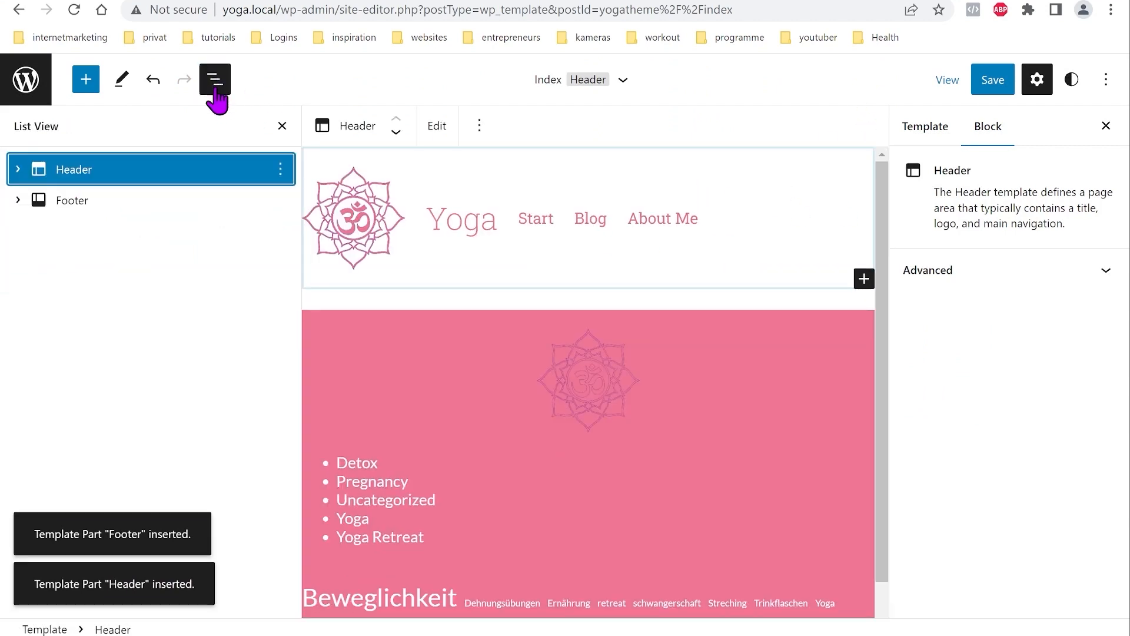
{"action": "left_click", "coordinate": [18, 171]}
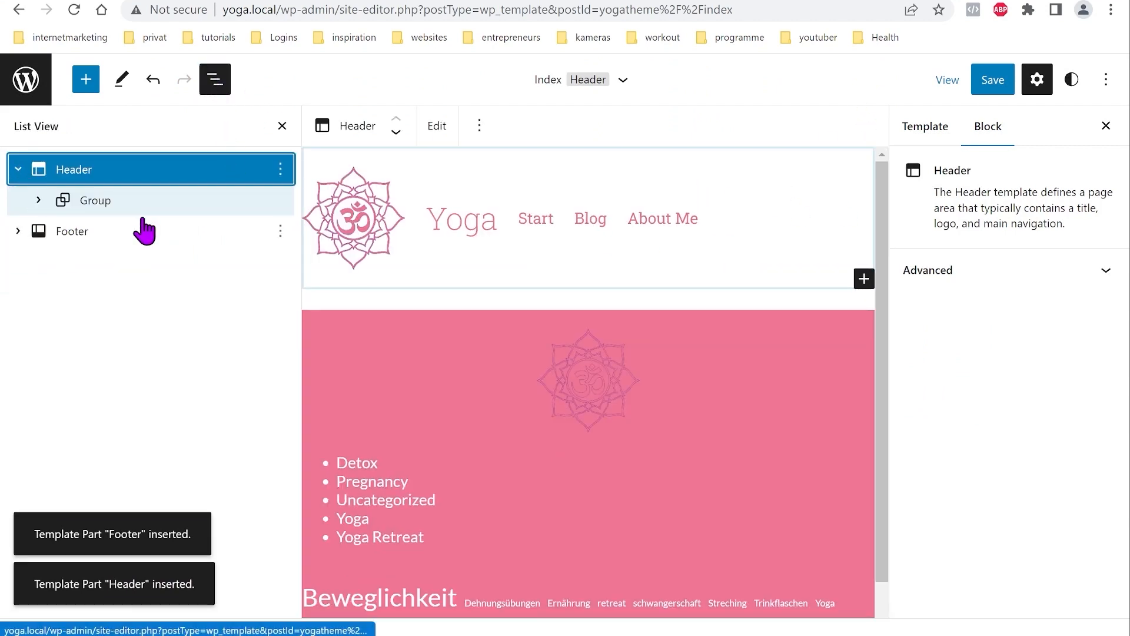
{"action": "left_click", "coordinate": [18, 230]}
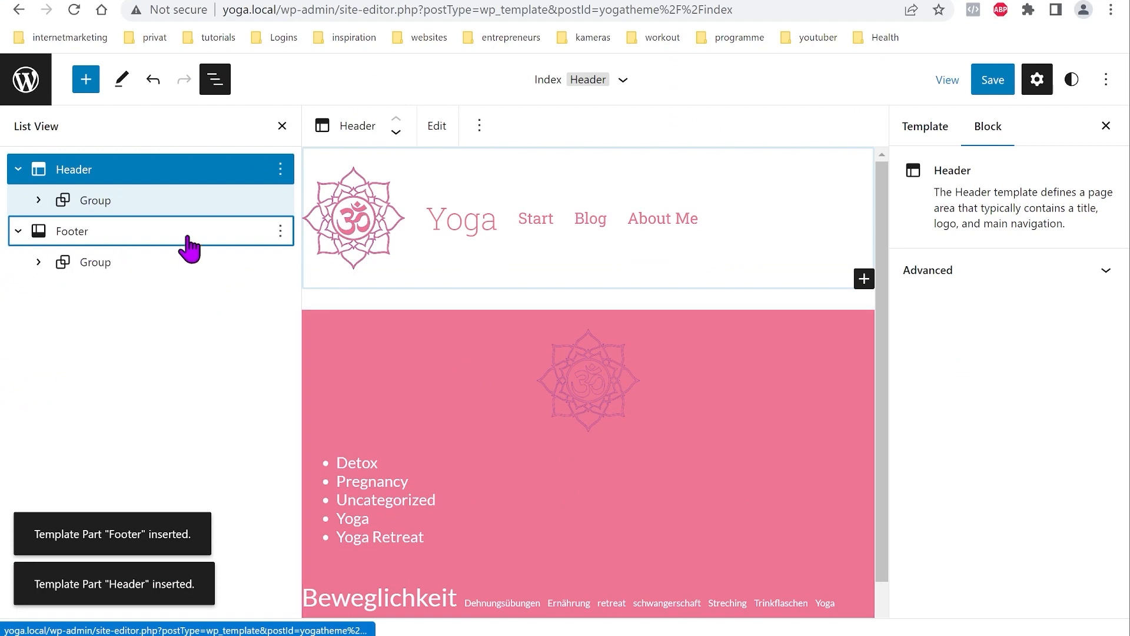
{"action": "left_click", "coordinate": [18, 170]}
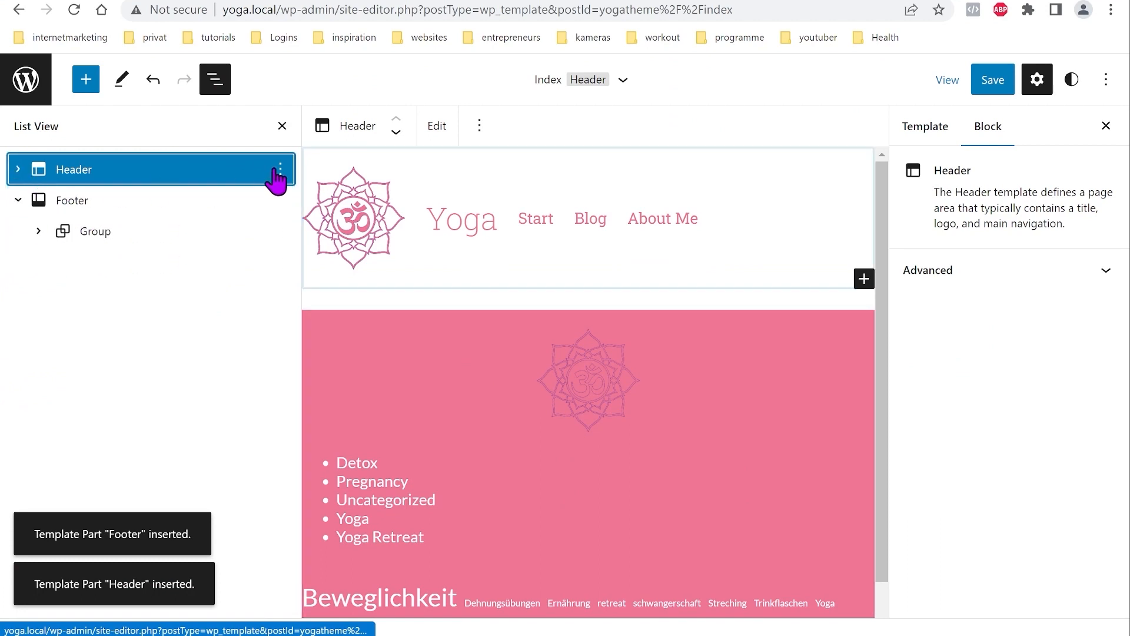
{"action": "left_click", "coordinate": [280, 170]}
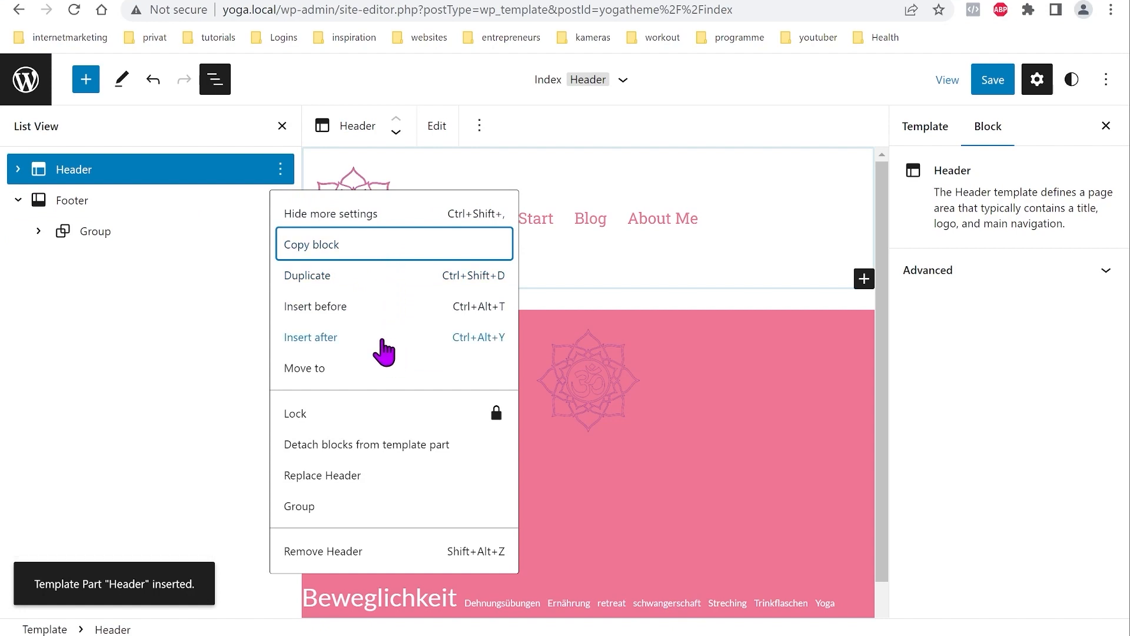
Step: Select the Header template part and expand its Advanced settings panel
{"action": "left_click", "coordinate": [311, 337]}
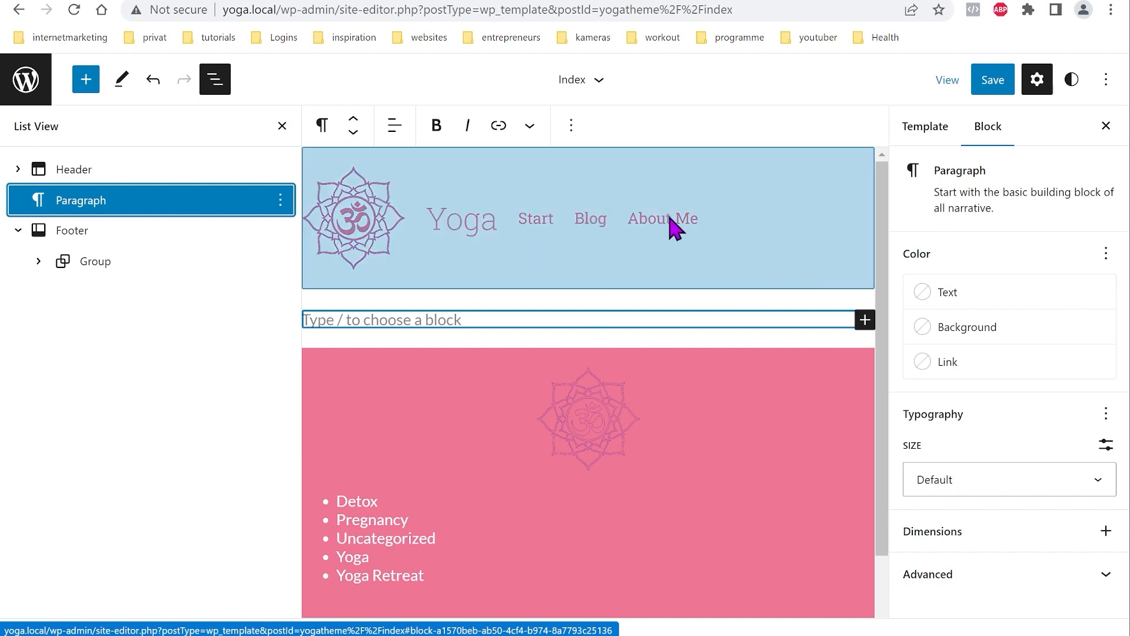
{"action": "left_click", "coordinate": [75, 172]}
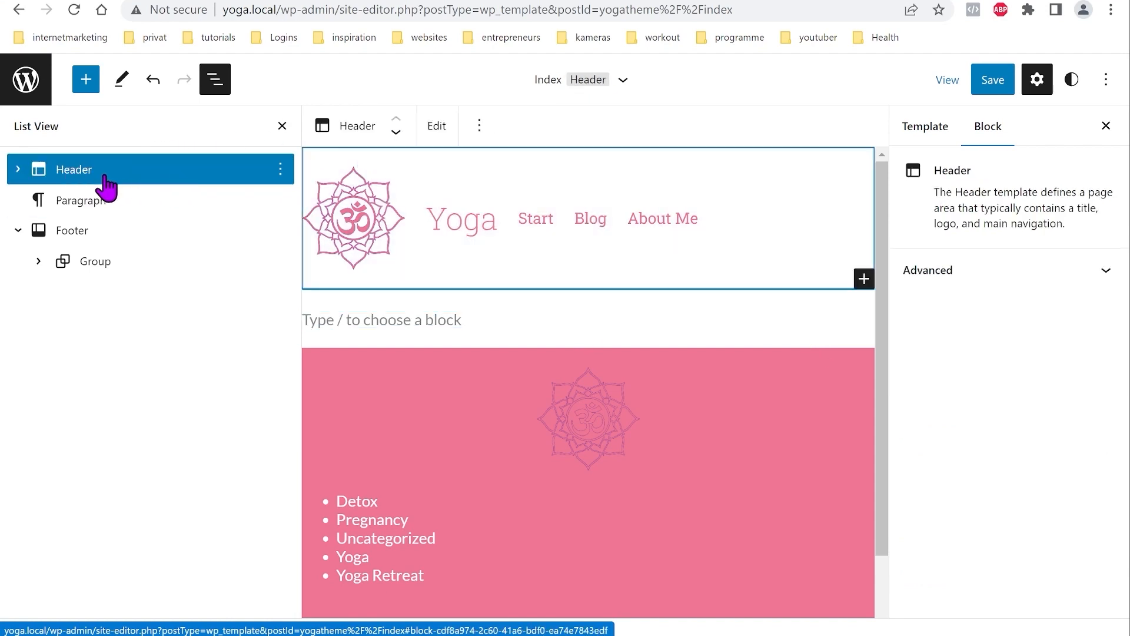
{"action": "left_click", "coordinate": [76, 170]}
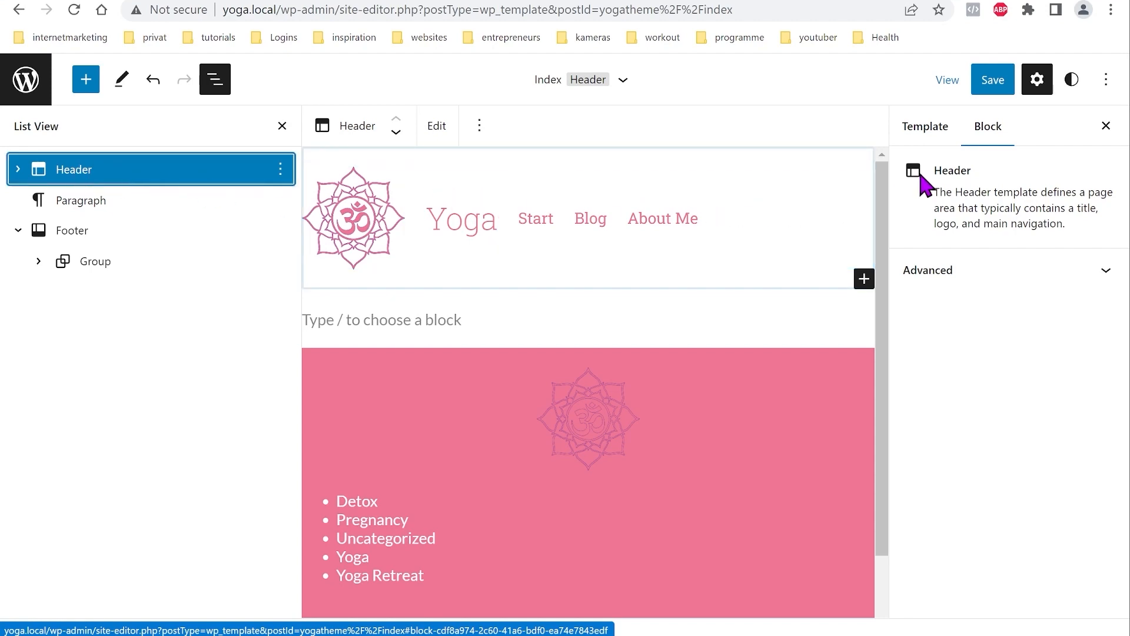
{"action": "left_click", "coordinate": [1105, 274]}
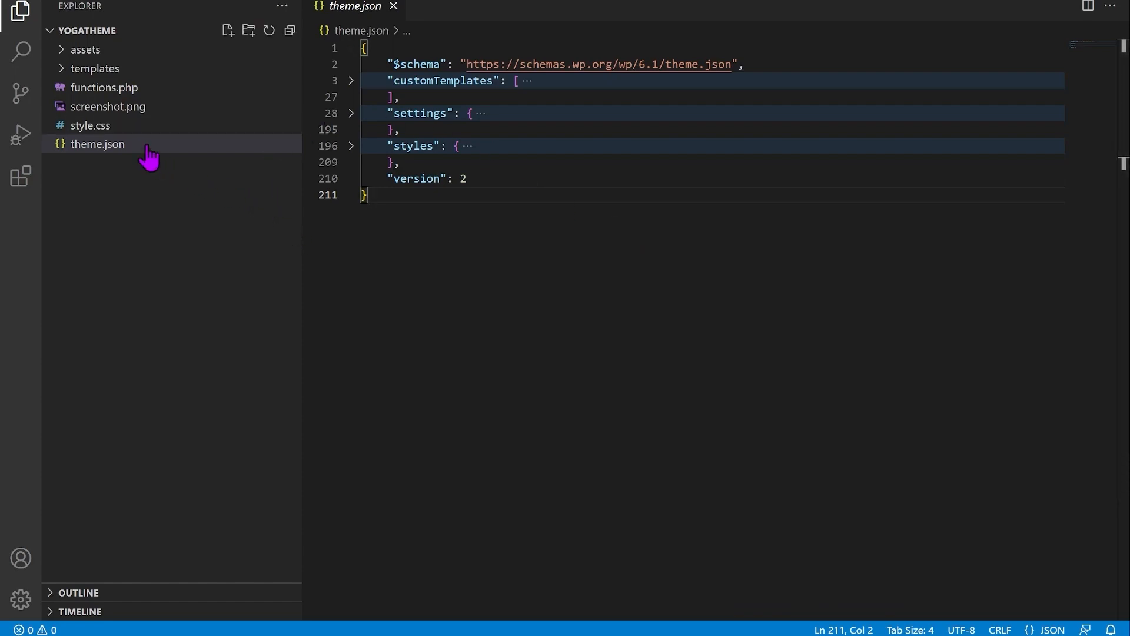
Step: Open style.css and review the .sticky rule: position sticky, top 0px, z-index 9999
{"action": "left_click", "coordinate": [97, 126]}
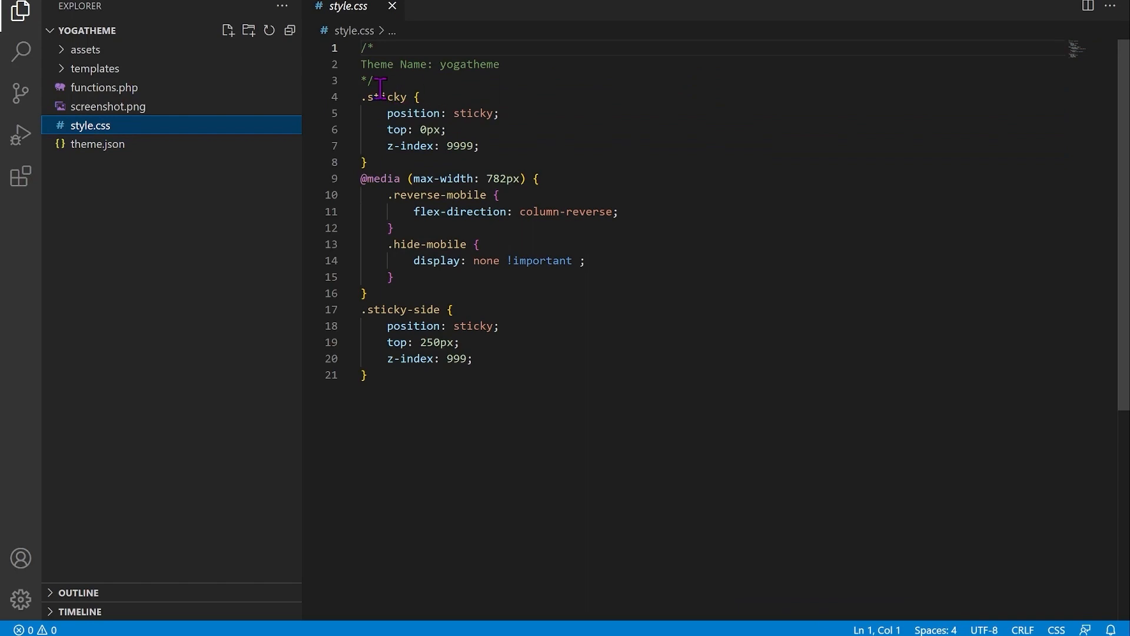
{"action": "mouse_move", "coordinate": [378, 99]}
{"action": "mouse_move", "coordinate": [408, 111]}
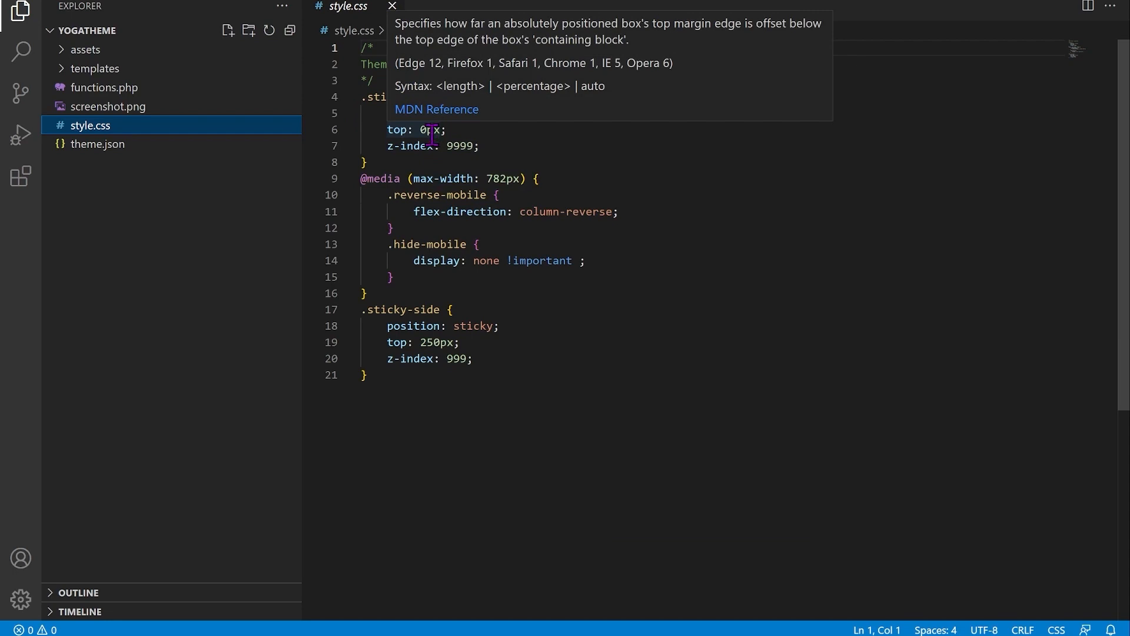
{"action": "mouse_move", "coordinate": [457, 146]}
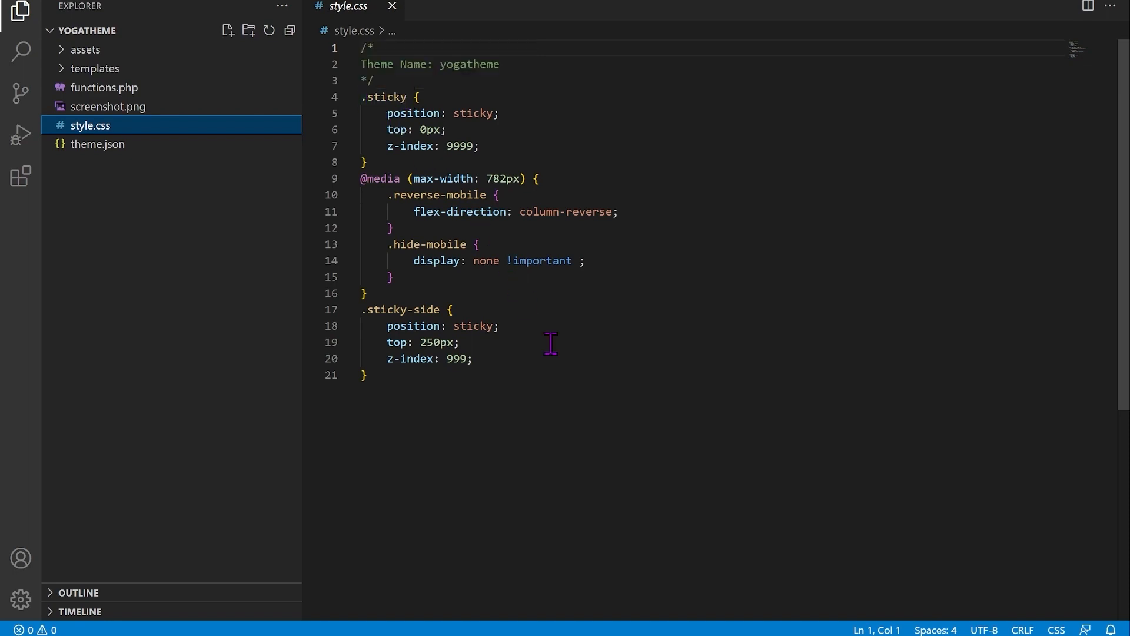
Step: Add the 'sticky' additional CSS class to the Header template part and save the site
{"action": "left_click", "coordinate": [554, 635]}
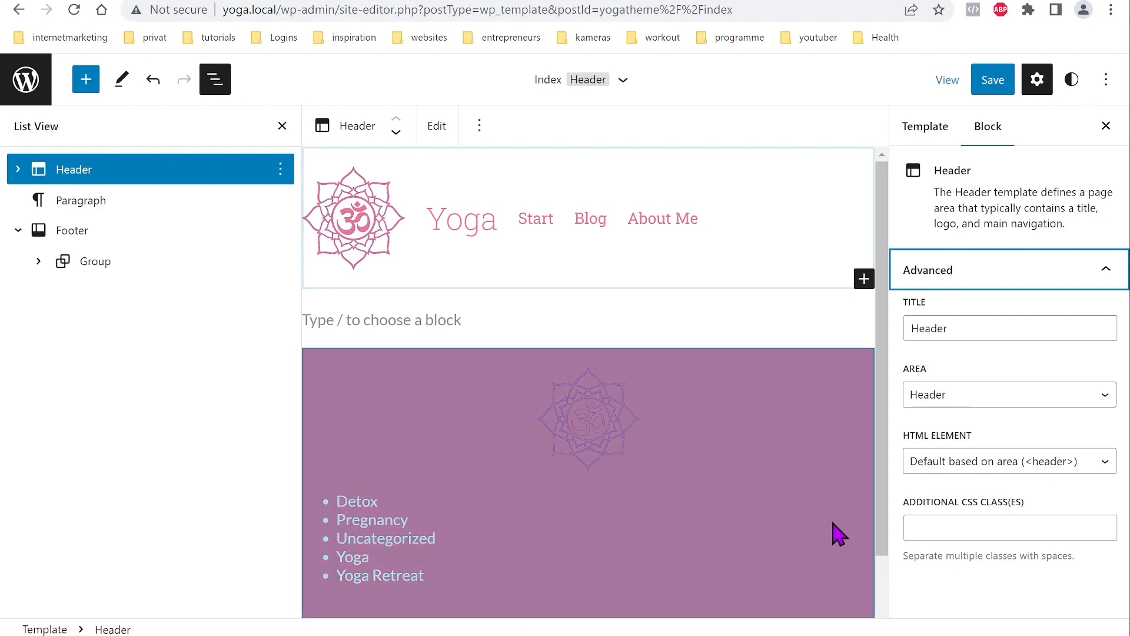
{"action": "left_click", "coordinate": [992, 535]}
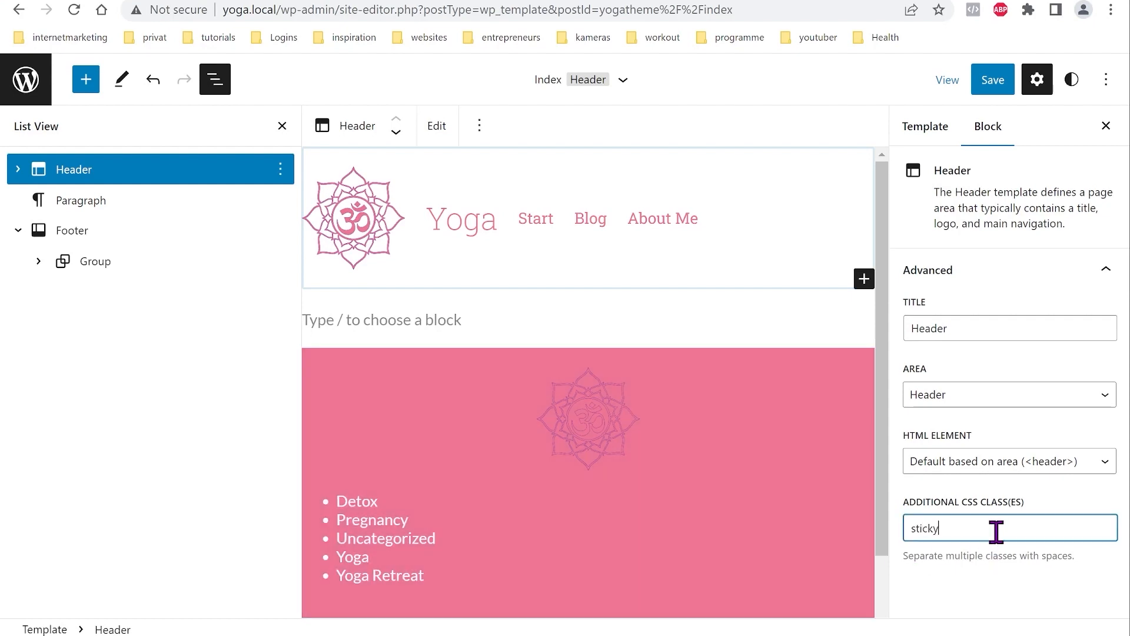
{"action": "left_click", "coordinate": [993, 89]}
{"action": "left_click", "coordinate": [991, 88]}
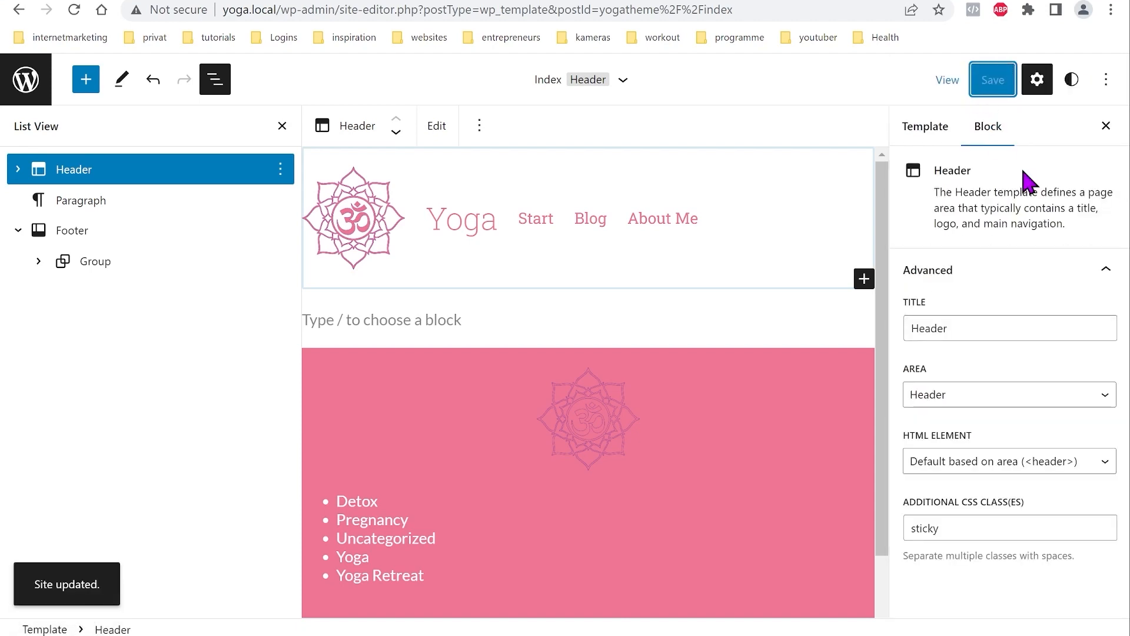
{"action": "left_click", "coordinate": [25, 79]}
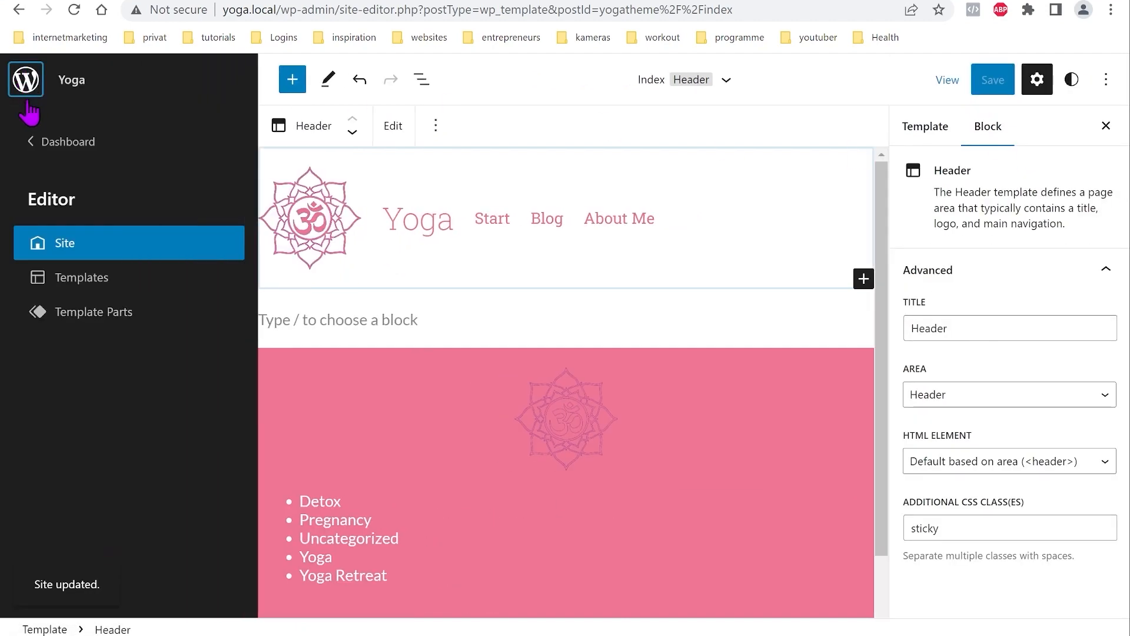
{"action": "left_click", "coordinate": [103, 279]}
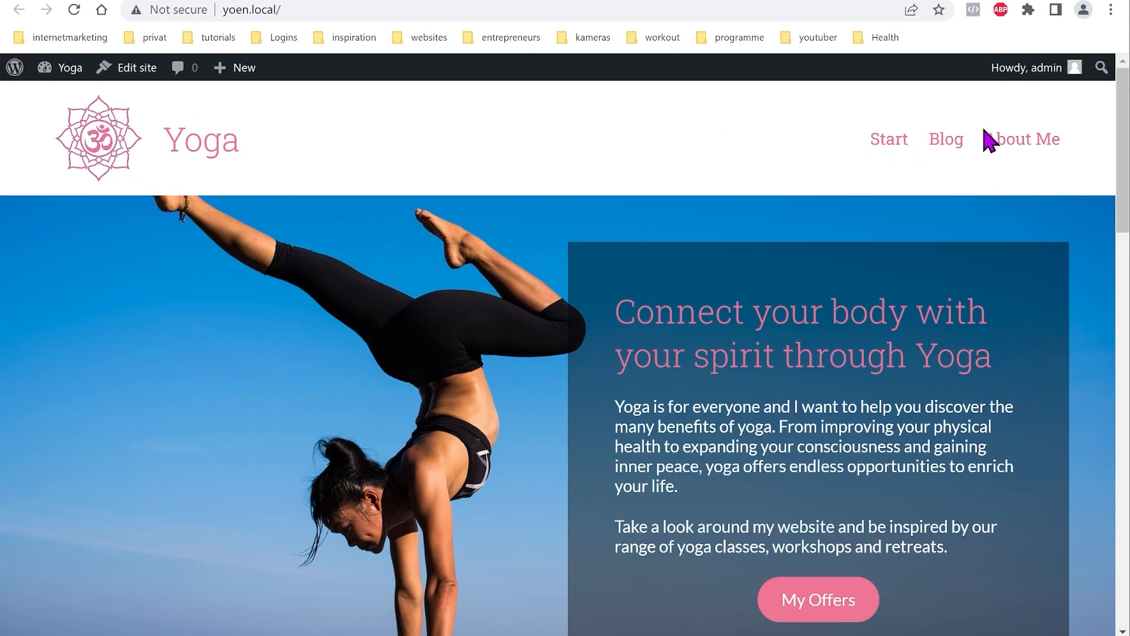
Step: Scroll the live homepage down and back up to check that the header stays pinned
{"action": "scroll", "coordinate": [412, 356], "scroll_direction": "down", "scroll_amount": 4}
{"action": "scroll", "coordinate": [404, 368], "scroll_direction": "down", "scroll_amount": 3}
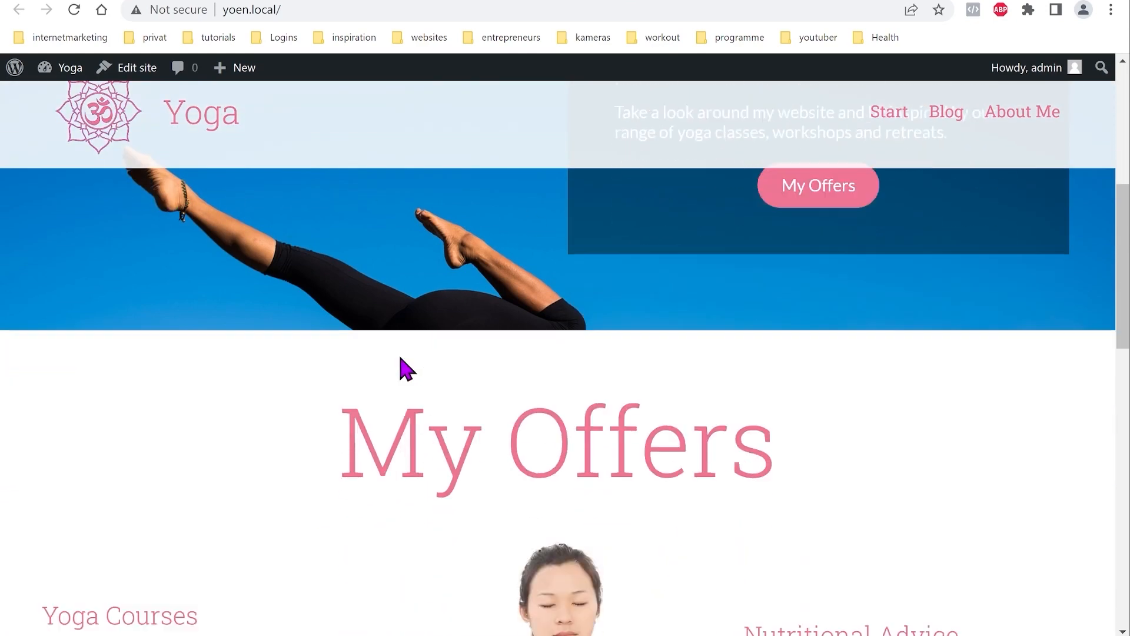
{"action": "scroll", "coordinate": [397, 399], "scroll_direction": "down", "scroll_amount": 4}
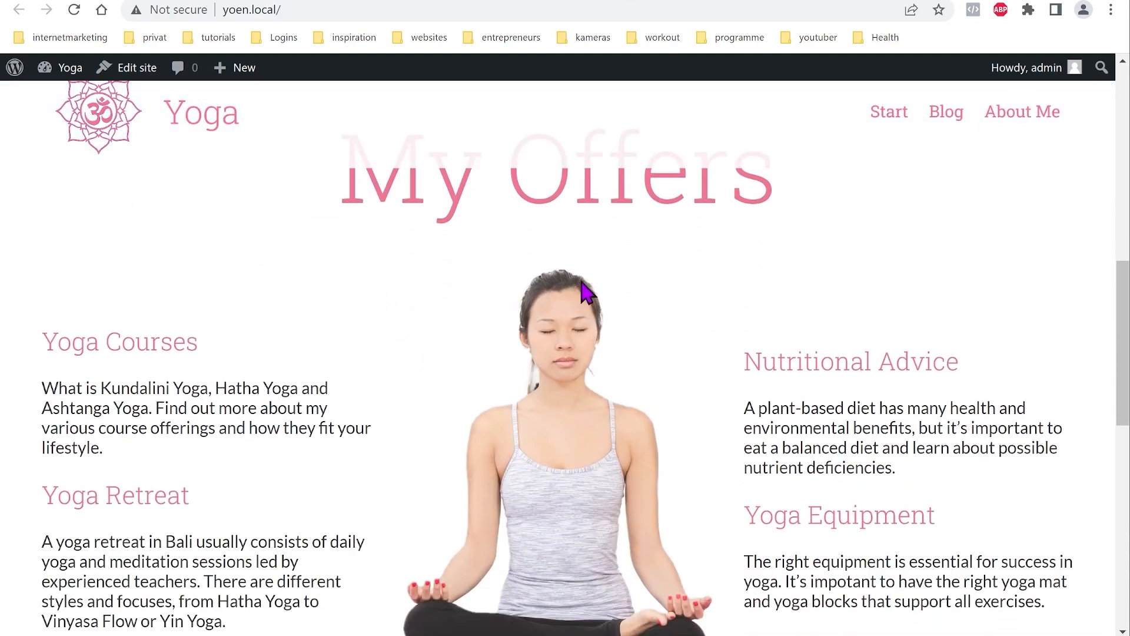
{"action": "scroll", "coordinate": [586, 391], "scroll_direction": "down", "scroll_amount": 9}
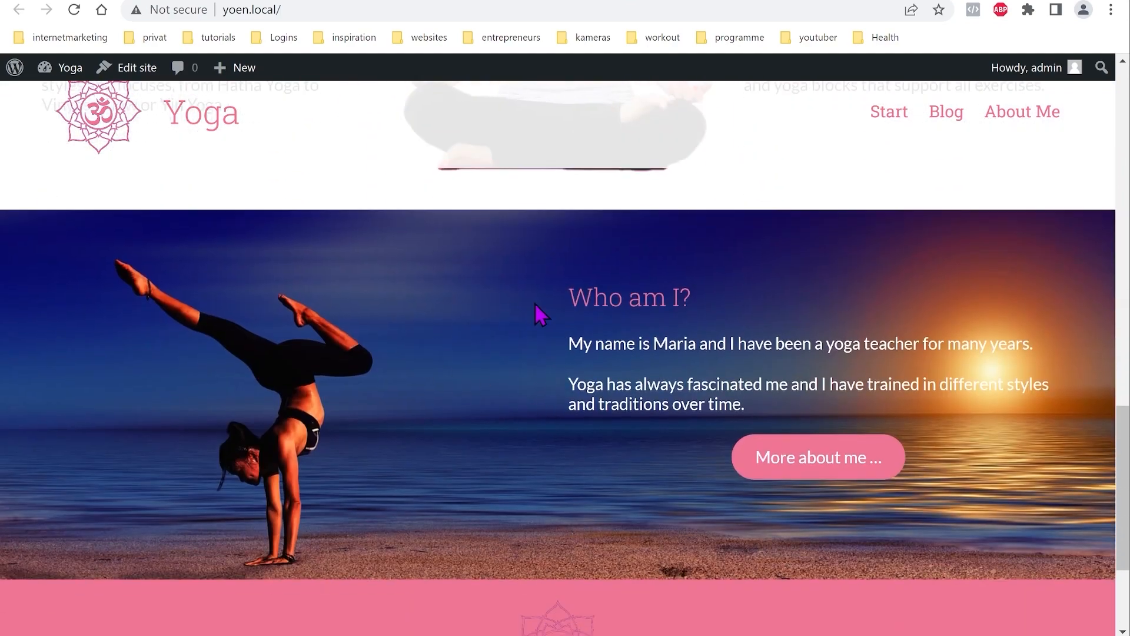
{"action": "scroll", "coordinate": [400, 459], "scroll_direction": "down", "scroll_amount": 3}
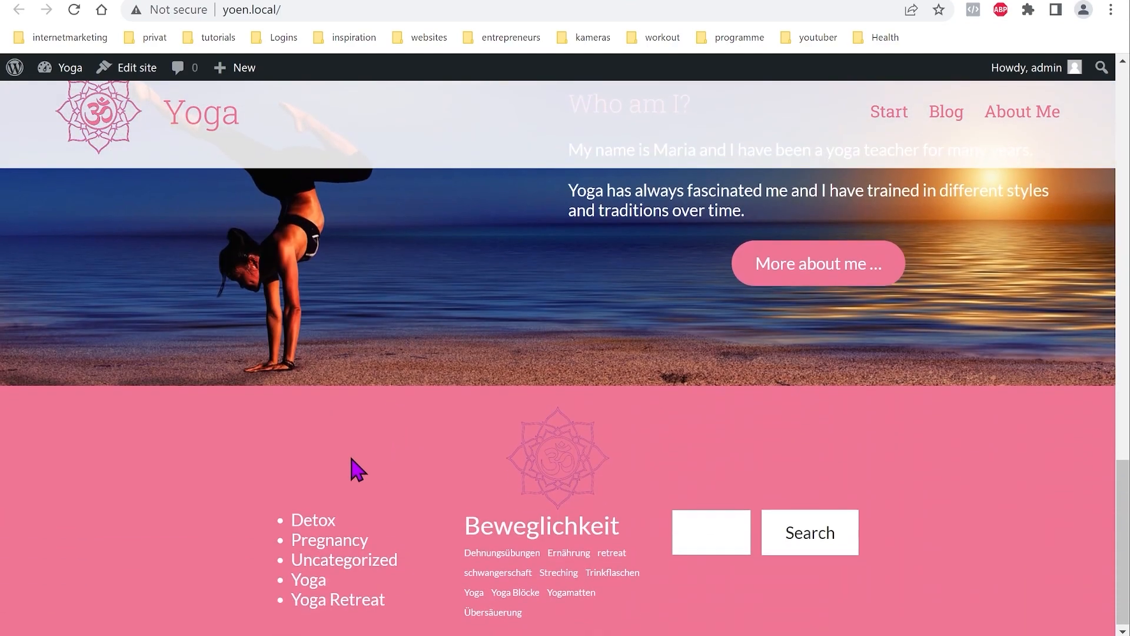
{"action": "scroll", "coordinate": [399, 480], "scroll_direction": "up", "scroll_amount": 20}
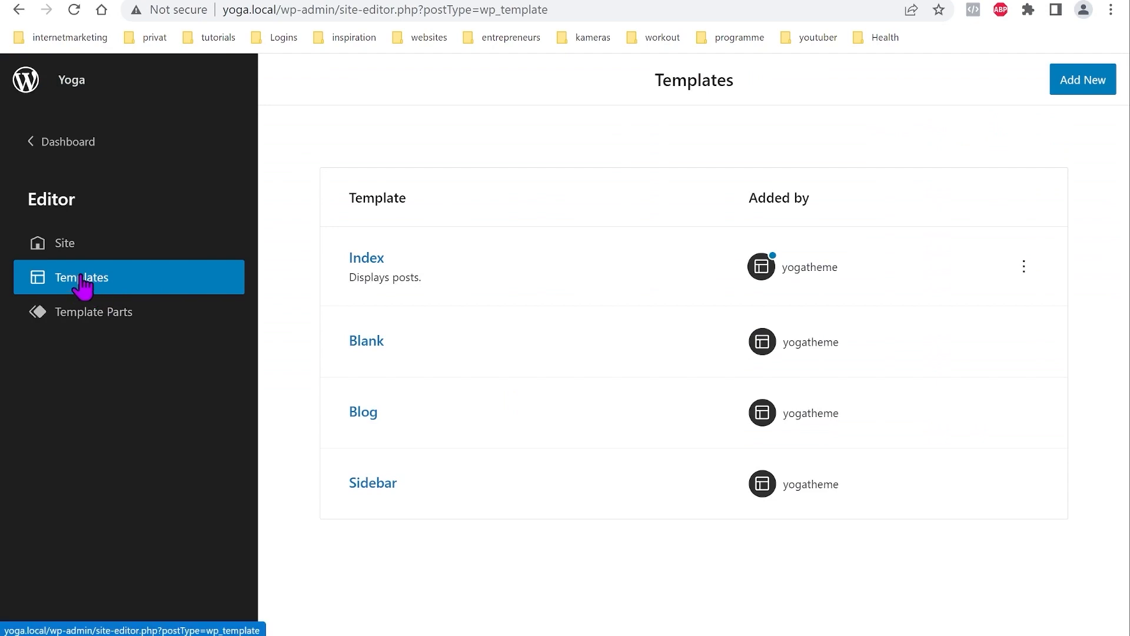
Step: Create a new Front Page template and select its empty paragraph in List View
{"action": "left_click", "coordinate": [1076, 94]}
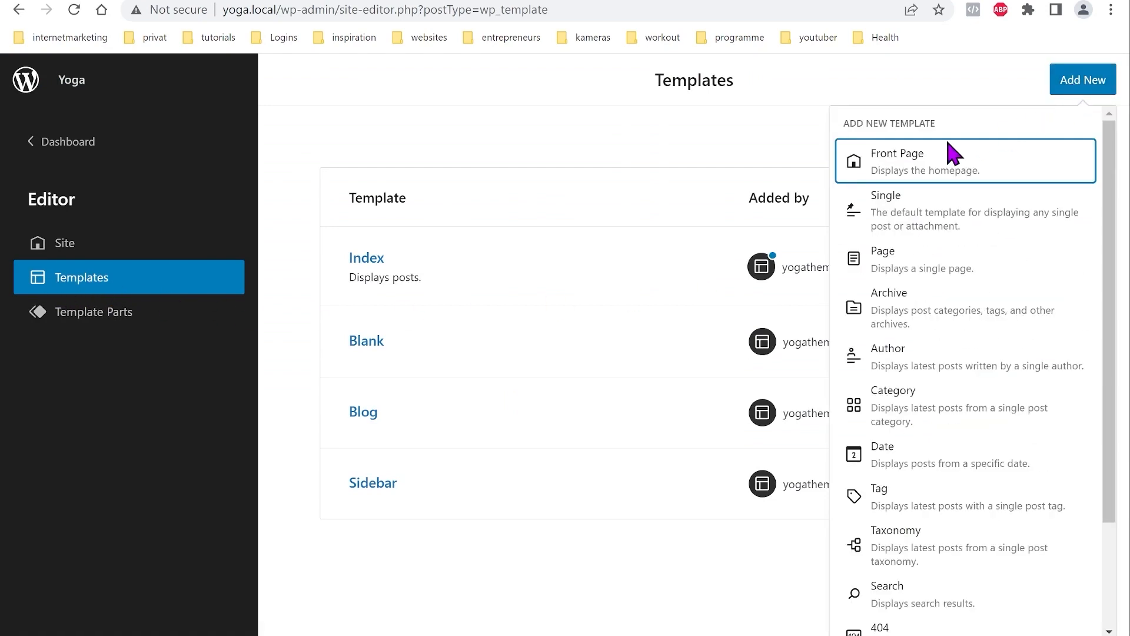
{"action": "left_click", "coordinate": [899, 166]}
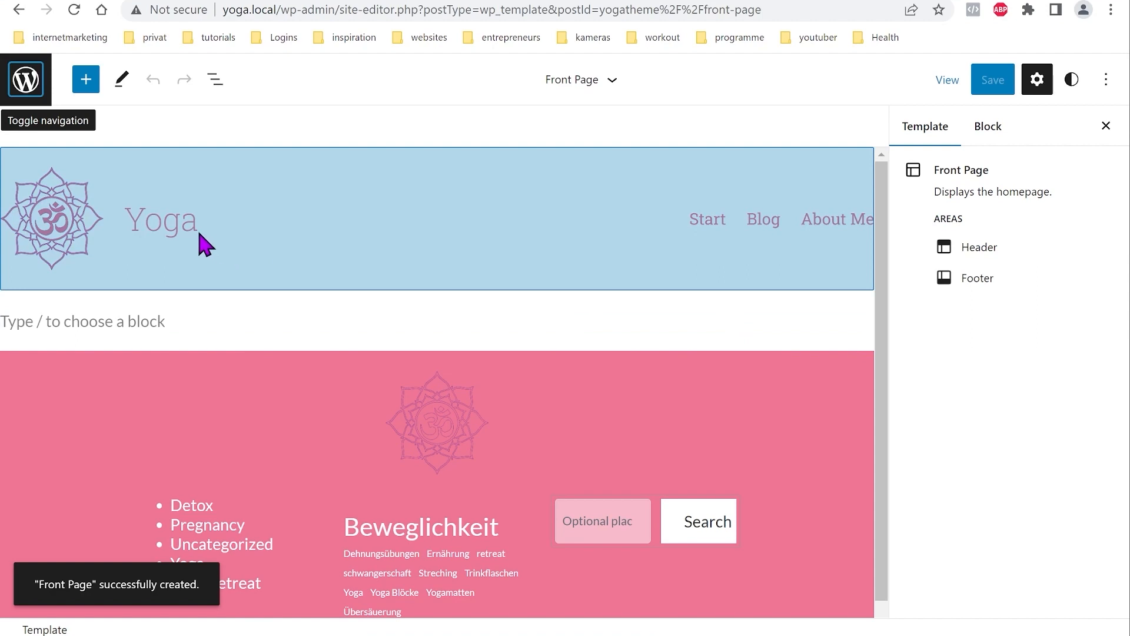
{"action": "left_click", "coordinate": [216, 81]}
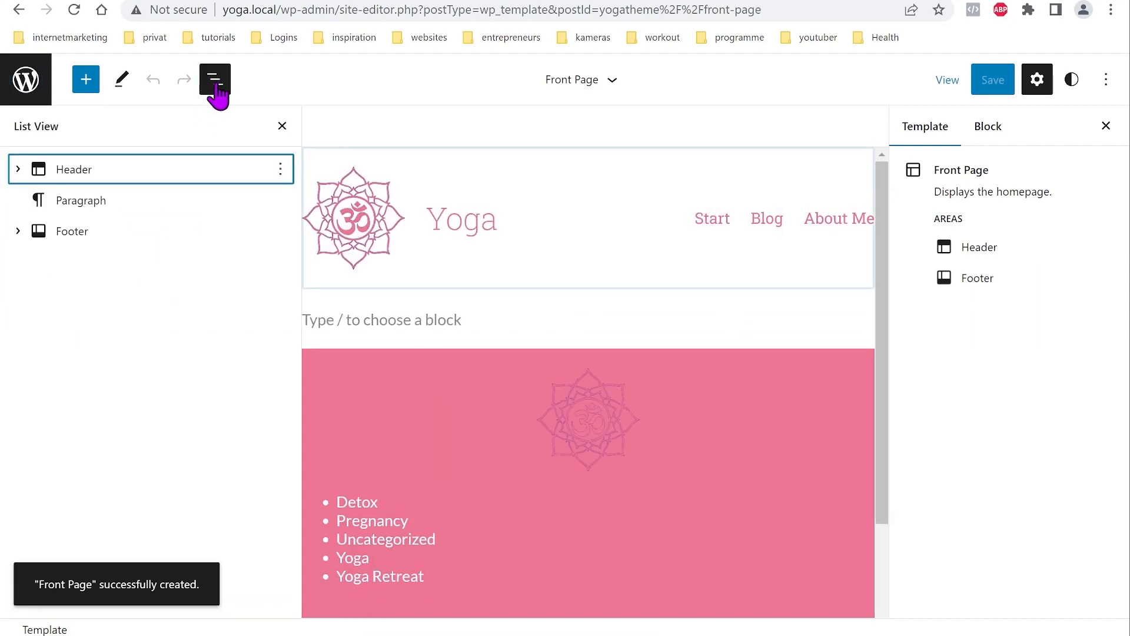
{"action": "left_click", "coordinate": [137, 206]}
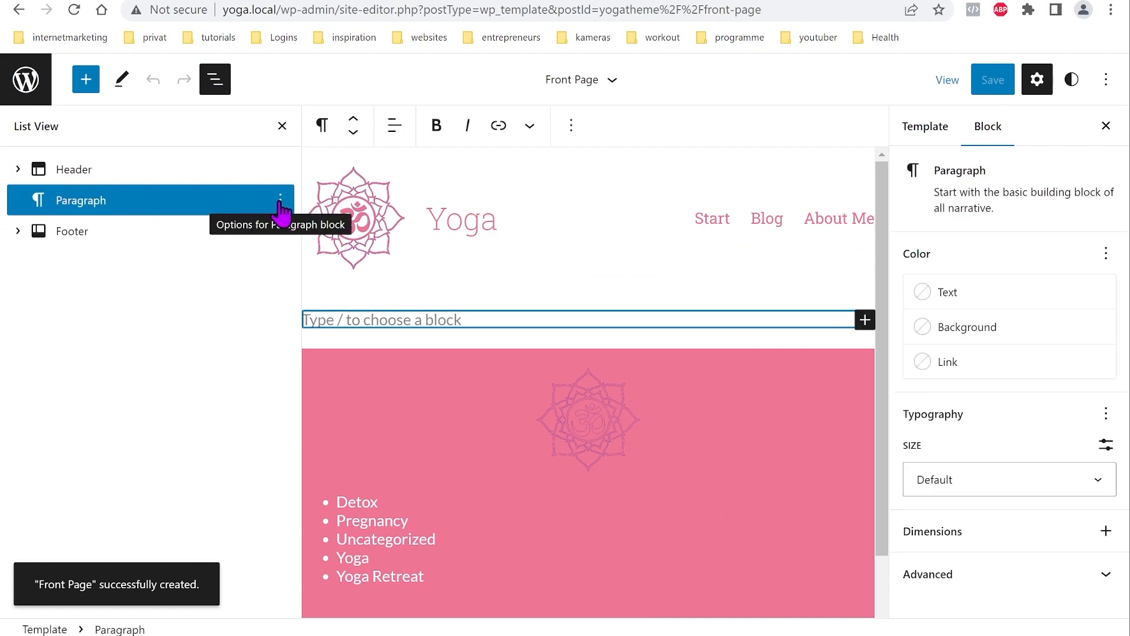
Step: Insert a Cover block in place of the empty paragraph between header and footer
{"action": "left_click", "coordinate": [87, 81]}
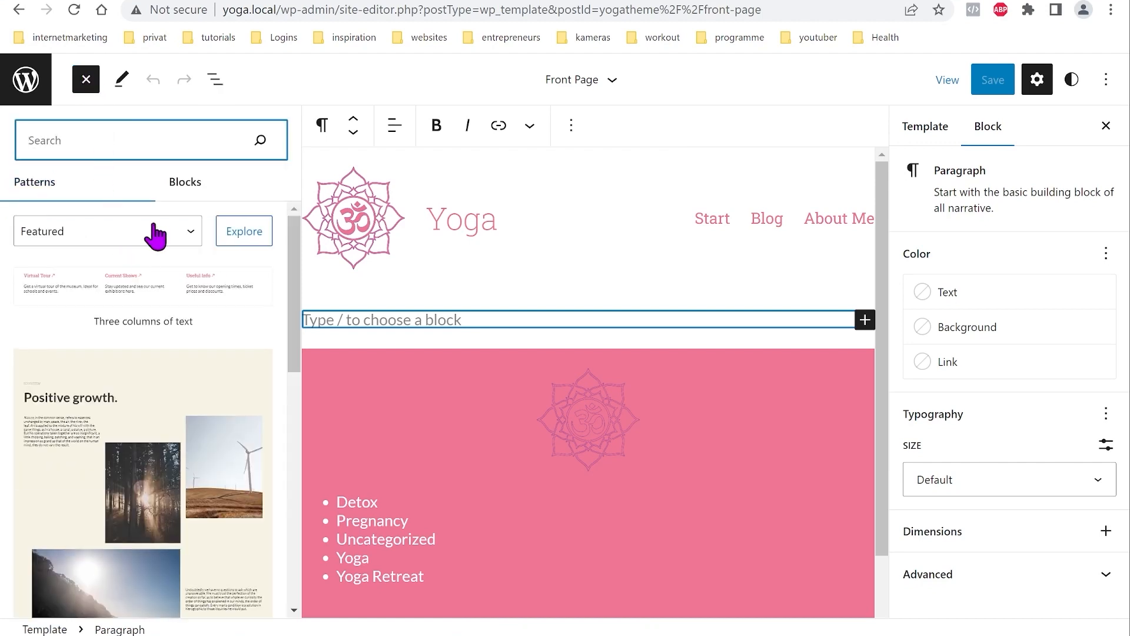
{"action": "left_click", "coordinate": [186, 184]}
{"action": "scroll", "coordinate": [132, 389], "scroll_direction": "down", "scroll_amount": 2}
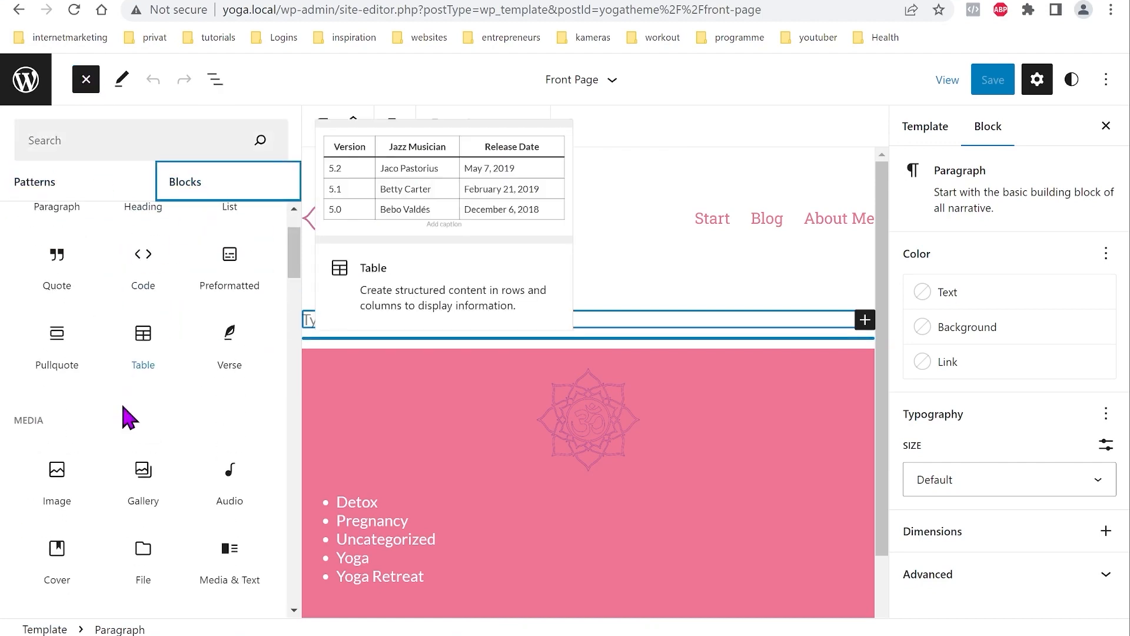
{"action": "scroll", "coordinate": [127, 417], "scroll_direction": "down", "scroll_amount": 3}
{"action": "left_click", "coordinate": [77, 412]}
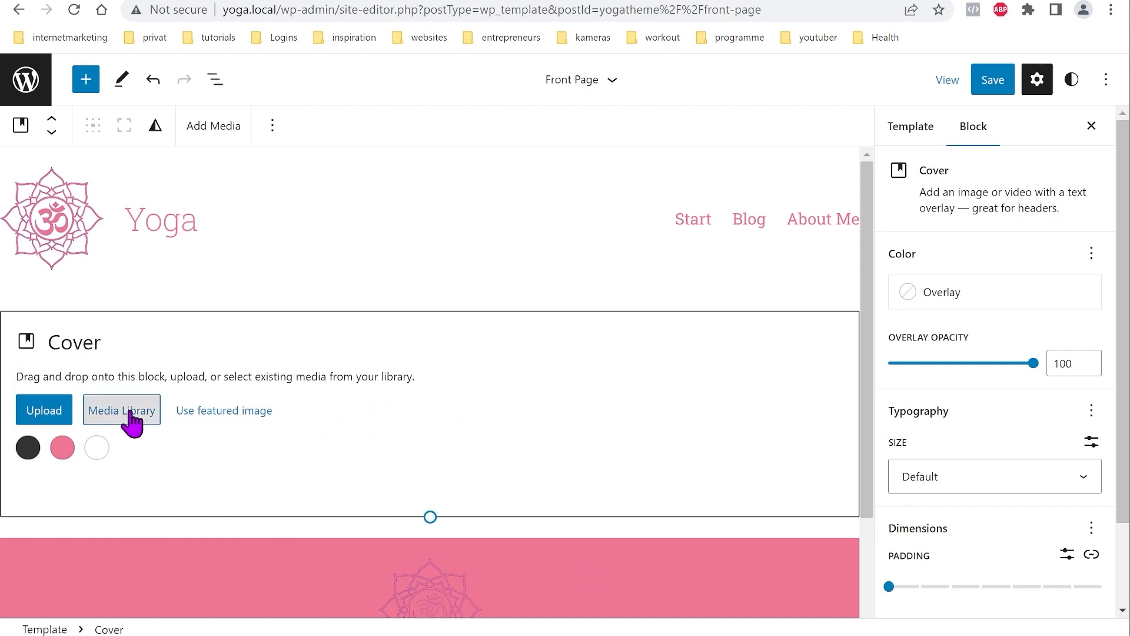
Step: Fill the cover with the handstand photo start.jpg from the Media Library
{"action": "left_click", "coordinate": [131, 421]}
{"action": "left_click", "coordinate": [517, 272]}
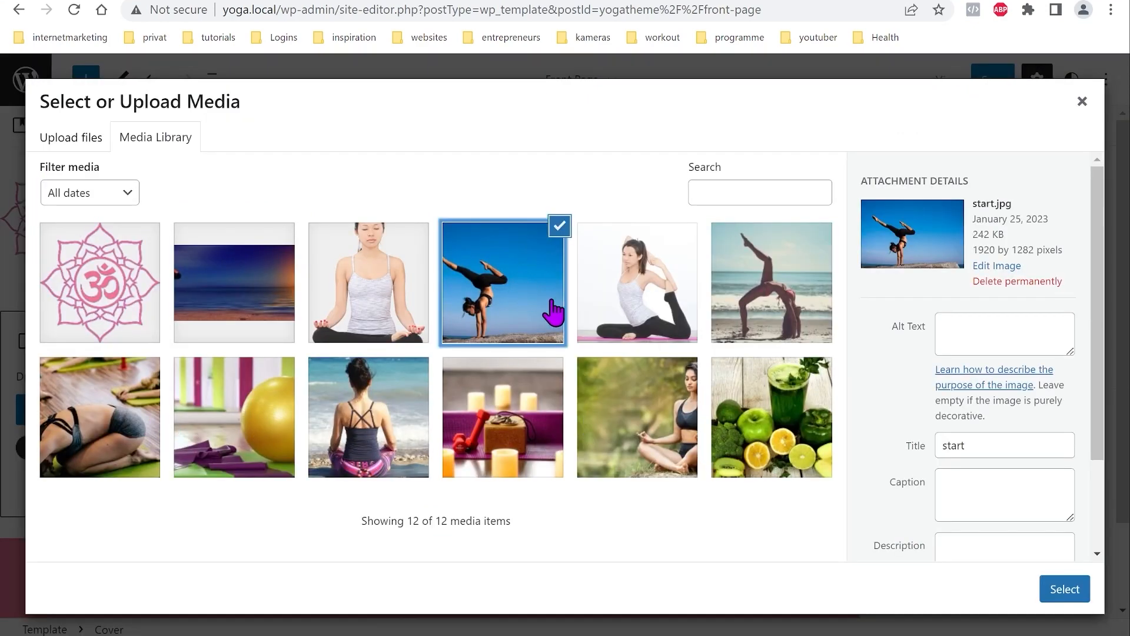
{"action": "left_click", "coordinate": [1077, 589]}
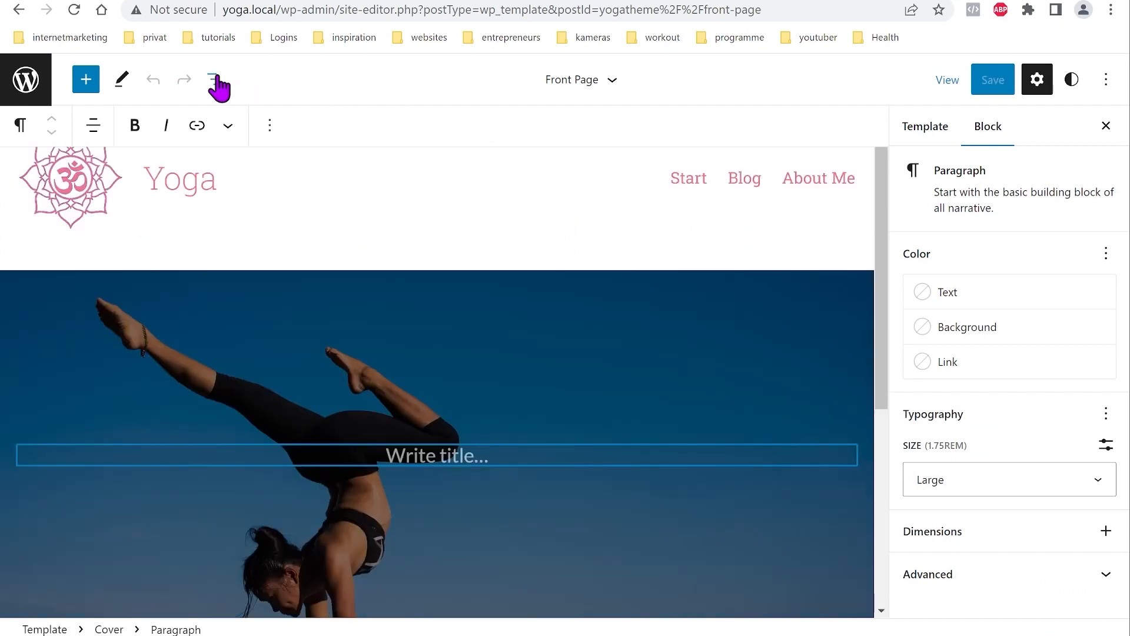
Step: Make the Cover a fixed background with overlay opacity 0 and padding 6
{"action": "left_click", "coordinate": [215, 81]}
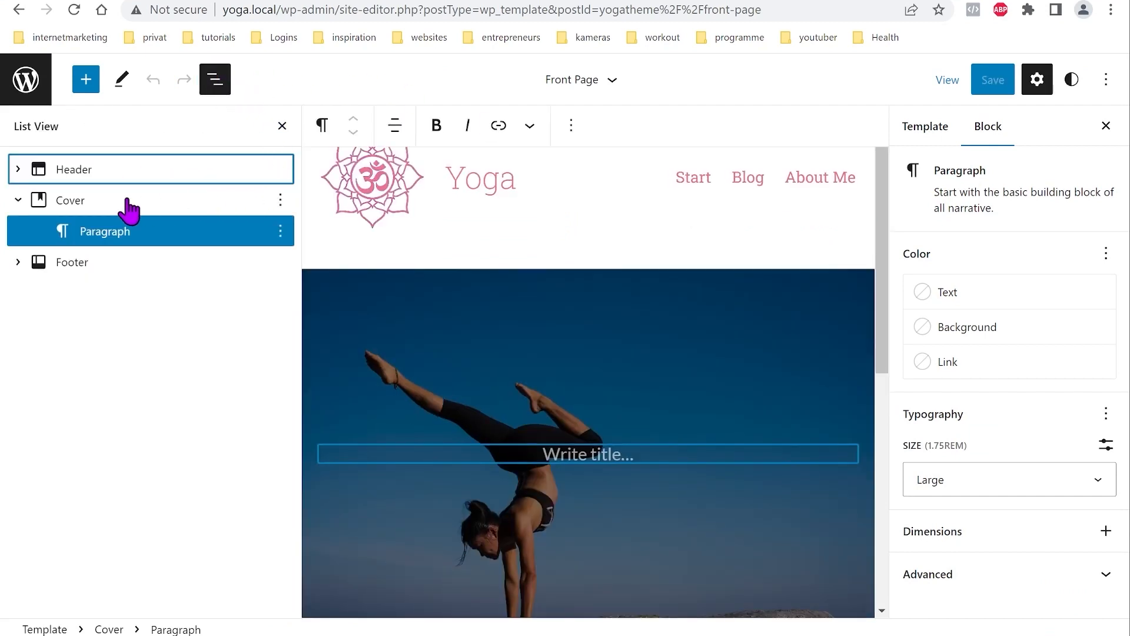
{"action": "left_click", "coordinate": [74, 203]}
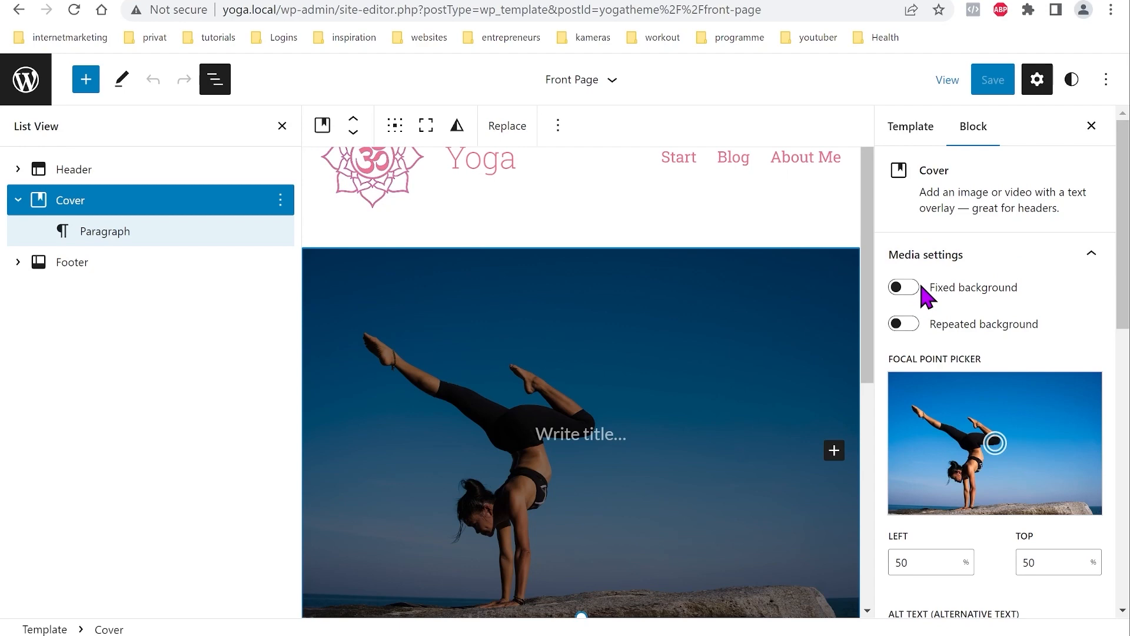
{"action": "left_click", "coordinate": [909, 299]}
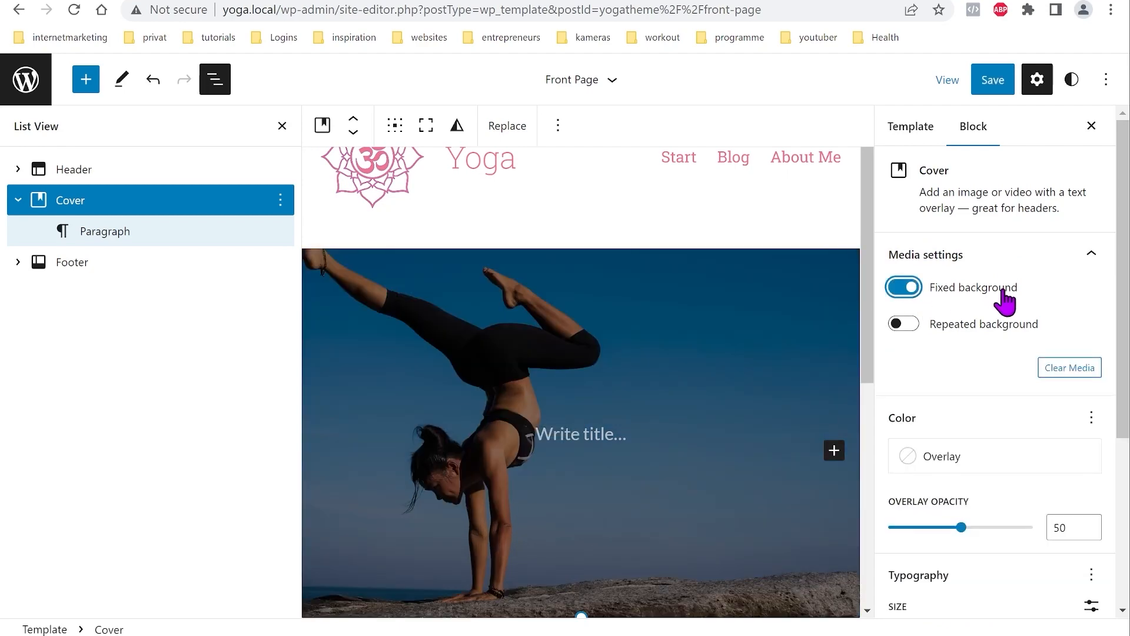
{"action": "scroll", "coordinate": [1001, 312], "scroll_direction": "down", "scroll_amount": 3}
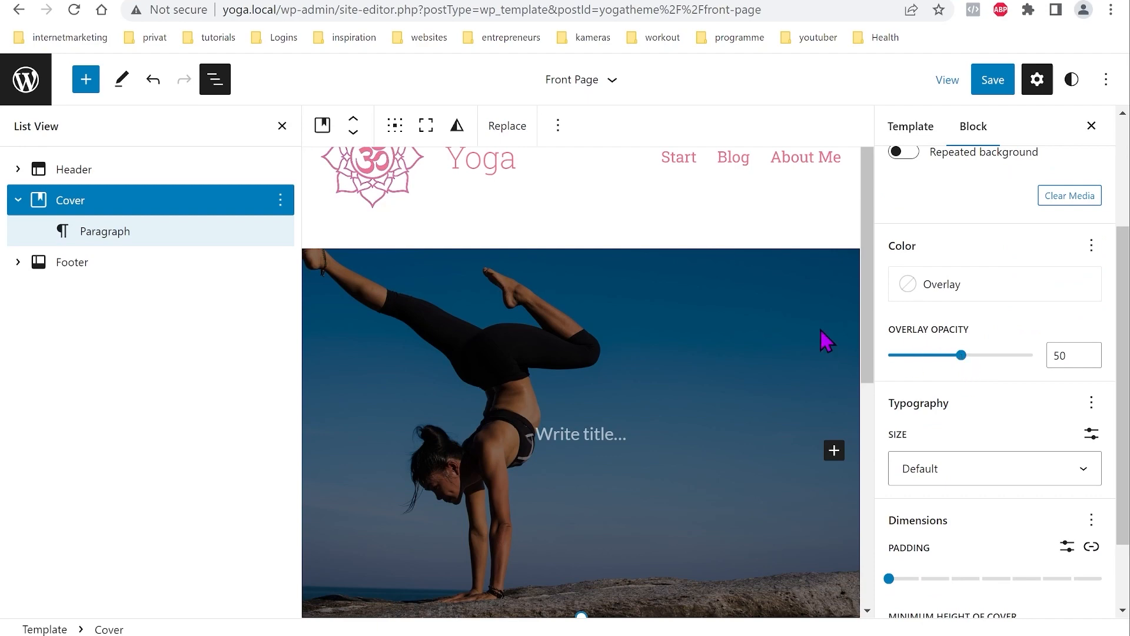
{"action": "left_click_drag", "start_coordinate": [961, 355], "coordinate": [887, 362]}
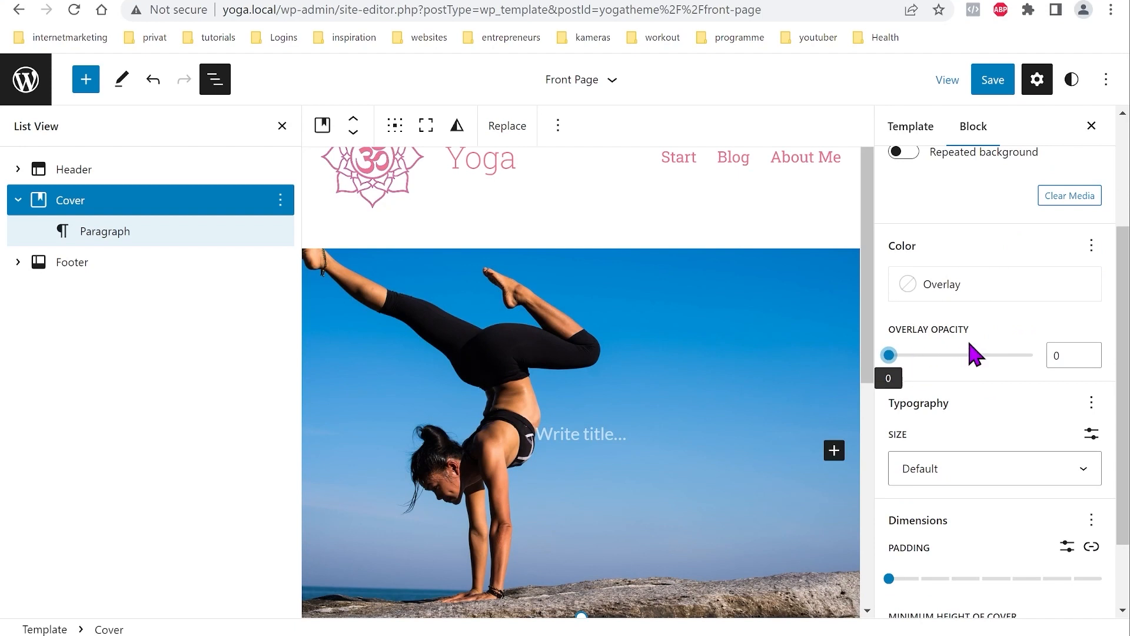
{"action": "scroll", "coordinate": [970, 362], "scroll_direction": "down", "scroll_amount": 2}
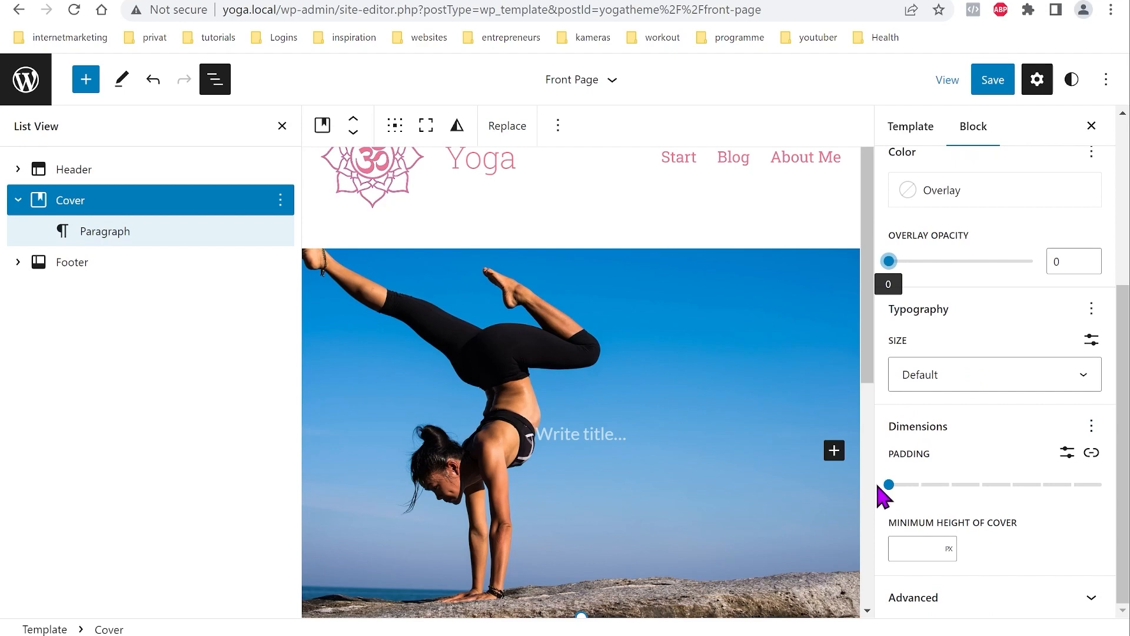
{"action": "left_click_drag", "start_coordinate": [888, 486], "coordinate": [1072, 495]}
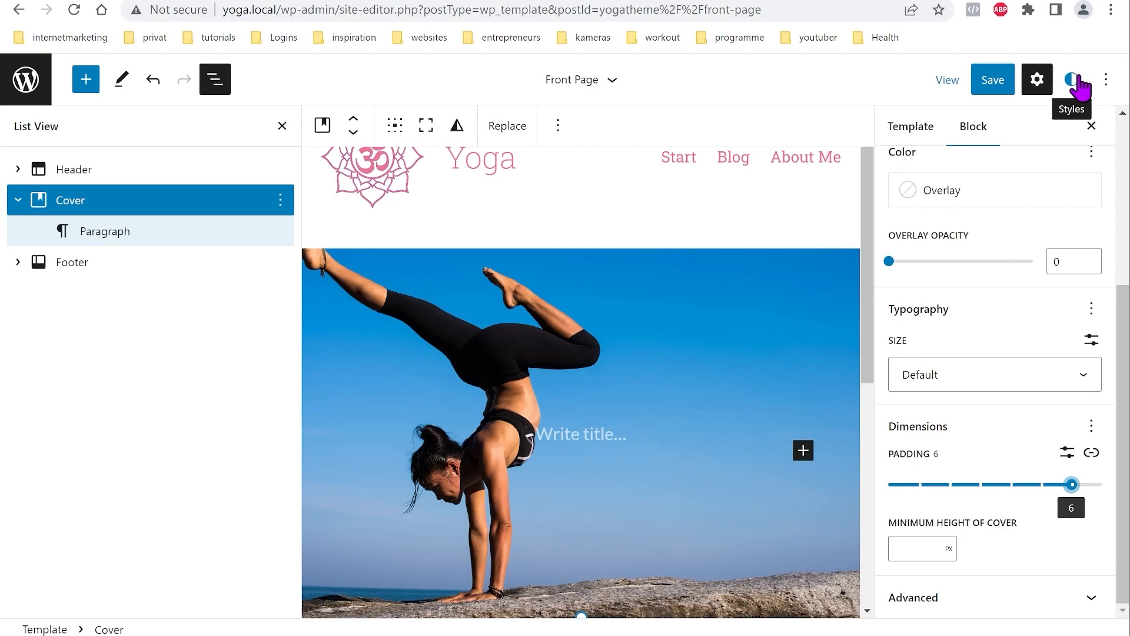
Step: Browse the site-wide layout settings in the Styles panel
{"action": "left_click", "coordinate": [1076, 80]}
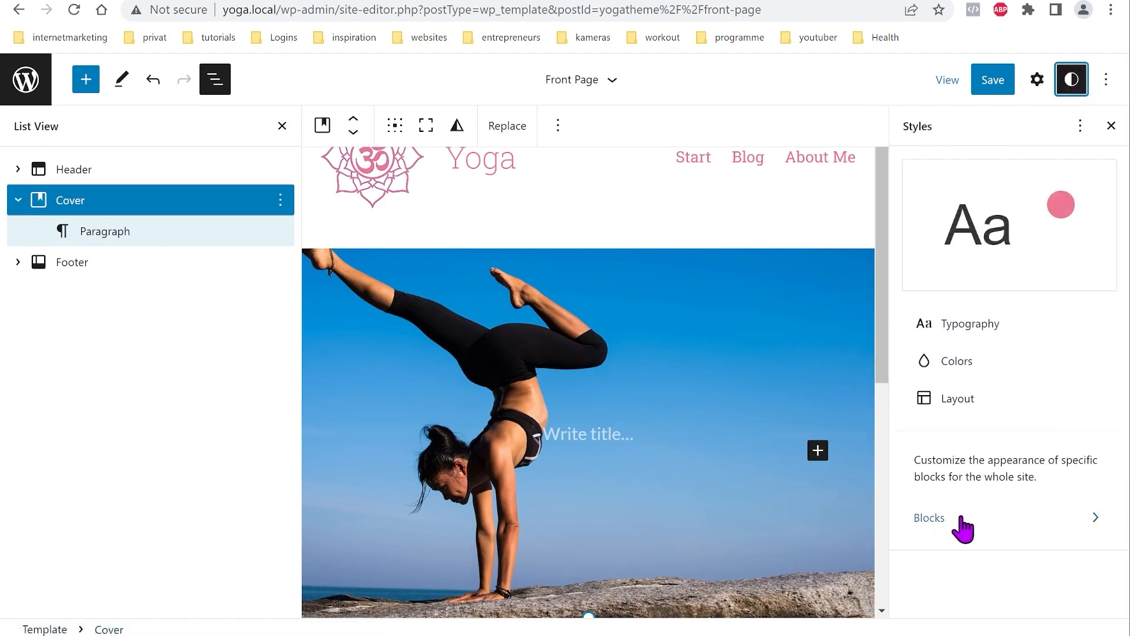
{"action": "left_click", "coordinate": [968, 398]}
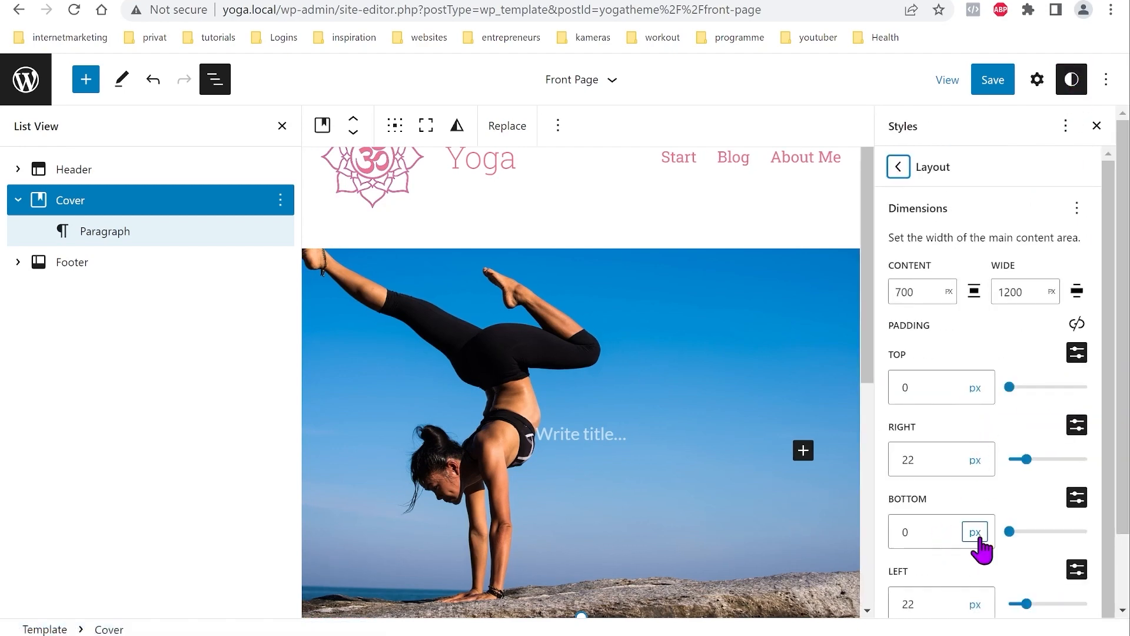
{"action": "scroll", "coordinate": [995, 371], "scroll_direction": "down", "scroll_amount": 2}
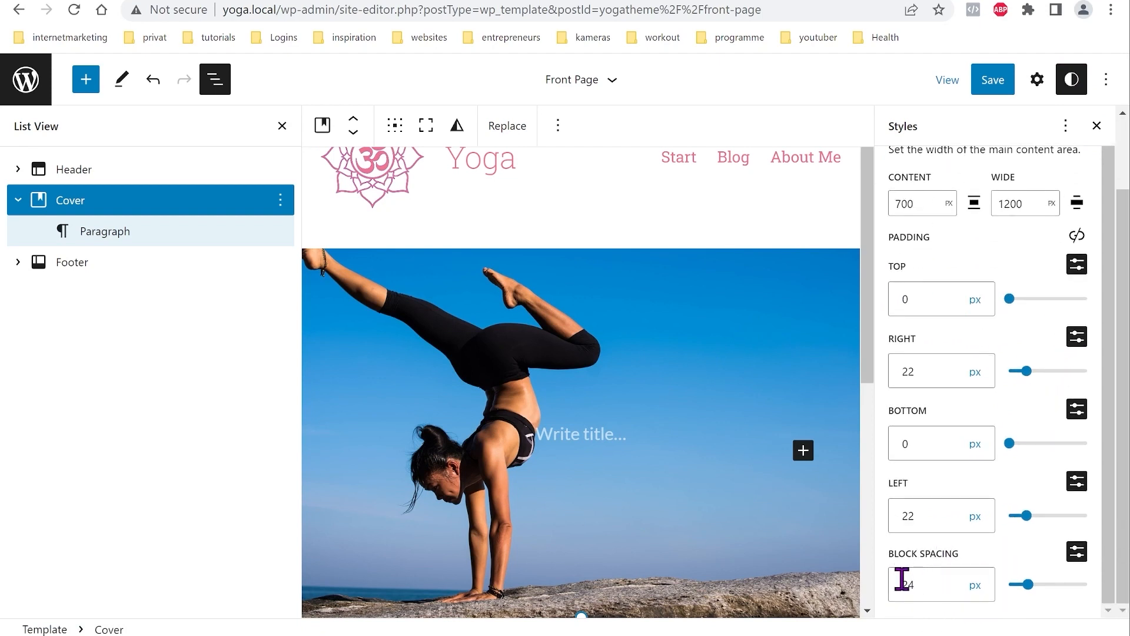
Step: Add a Margin control to the Cover's dimensions and set it to 0
{"action": "left_click", "coordinate": [1037, 79]}
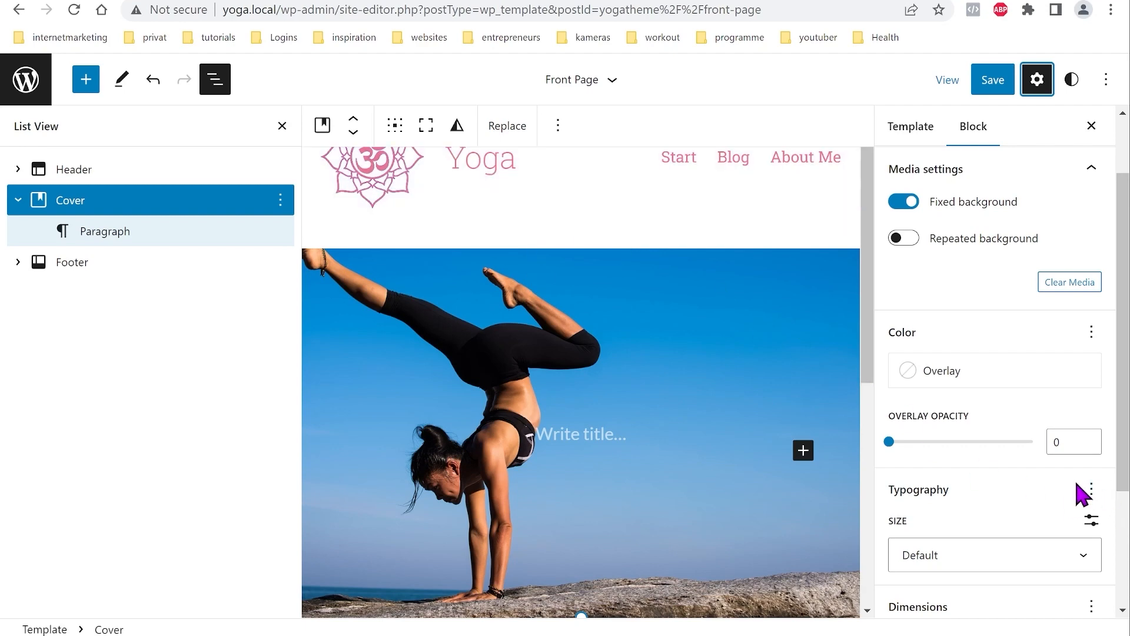
{"action": "scroll", "coordinate": [1083, 498], "scroll_direction": "down", "scroll_amount": 3}
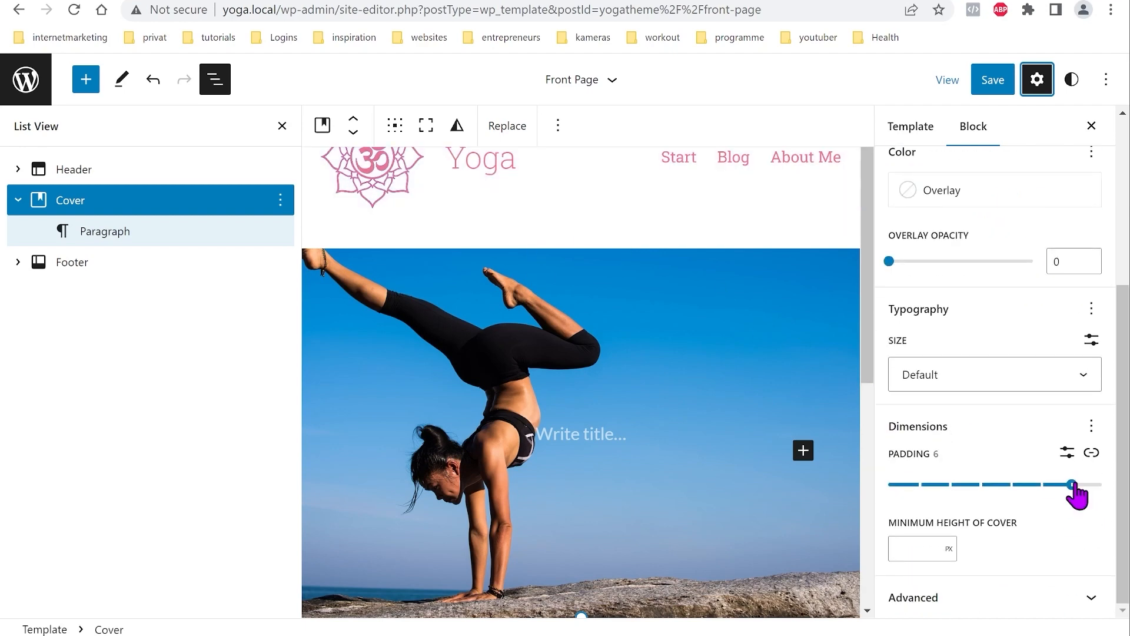
{"action": "left_click", "coordinate": [1092, 427]}
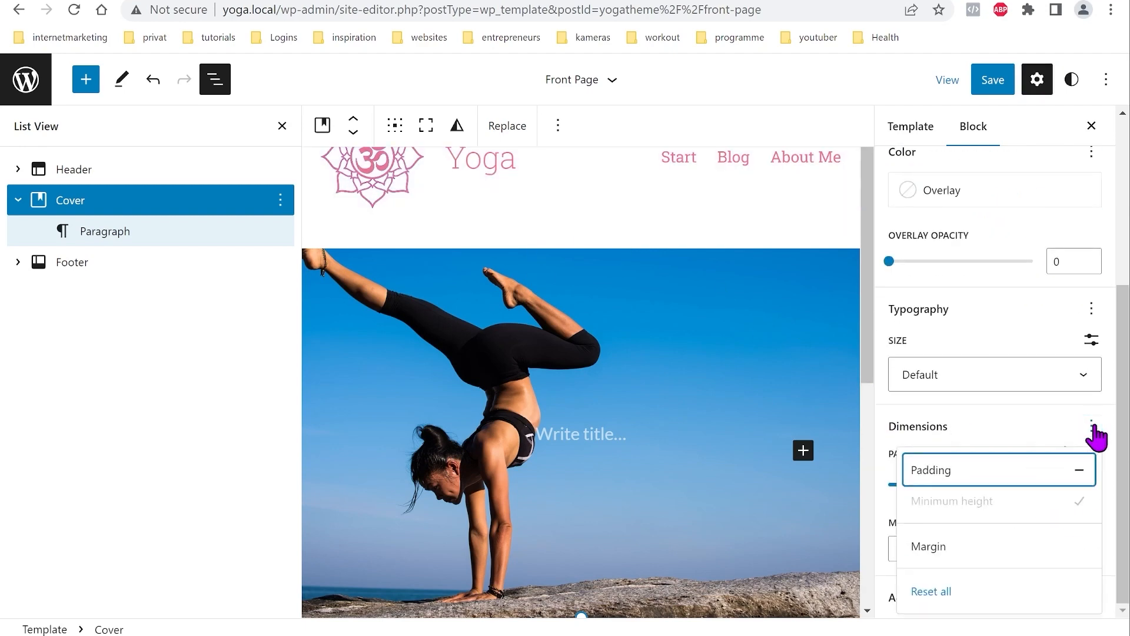
{"action": "left_click", "coordinate": [1009, 547]}
{"action": "left_click", "coordinate": [1052, 434]}
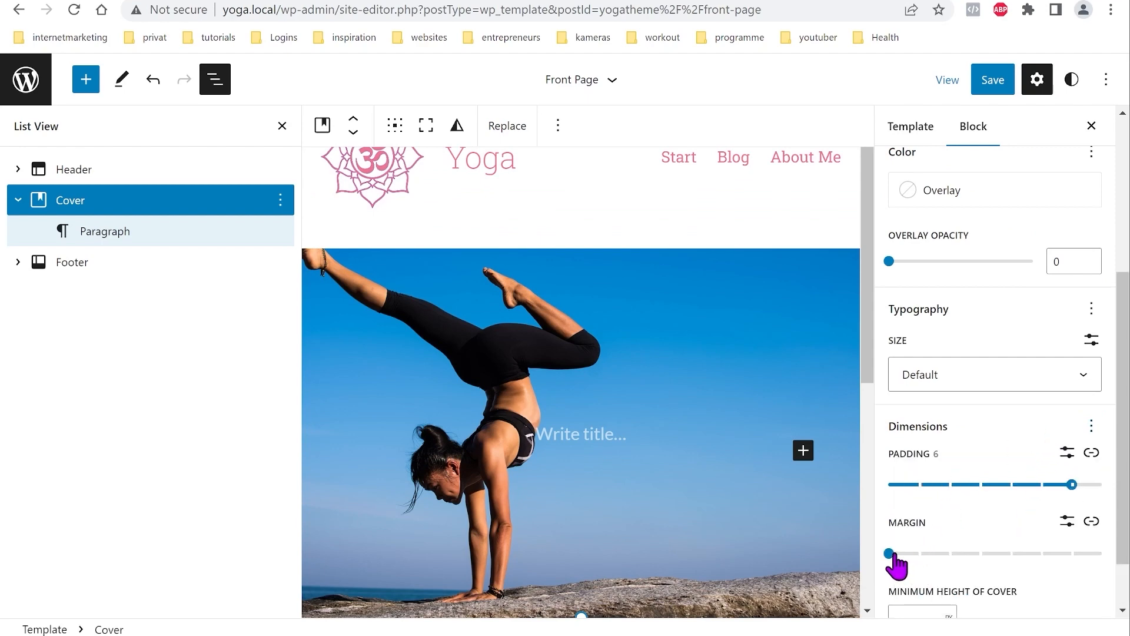
{"action": "left_click_drag", "start_coordinate": [890, 553], "coordinate": [873, 553]}
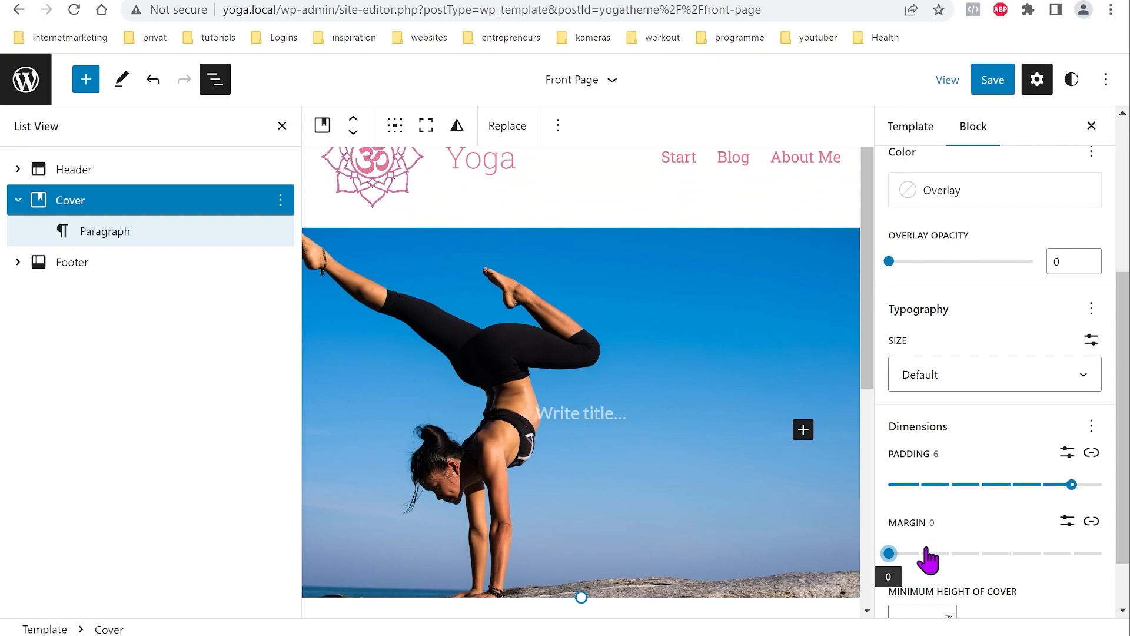
{"action": "mouse_move", "coordinate": [890, 555]}
{"action": "left_mouse_down"}
{"action": "mouse_move", "coordinate": [981, 554]}
{"action": "mouse_move", "coordinate": [871, 554]}
{"action": "left_mouse_up"}
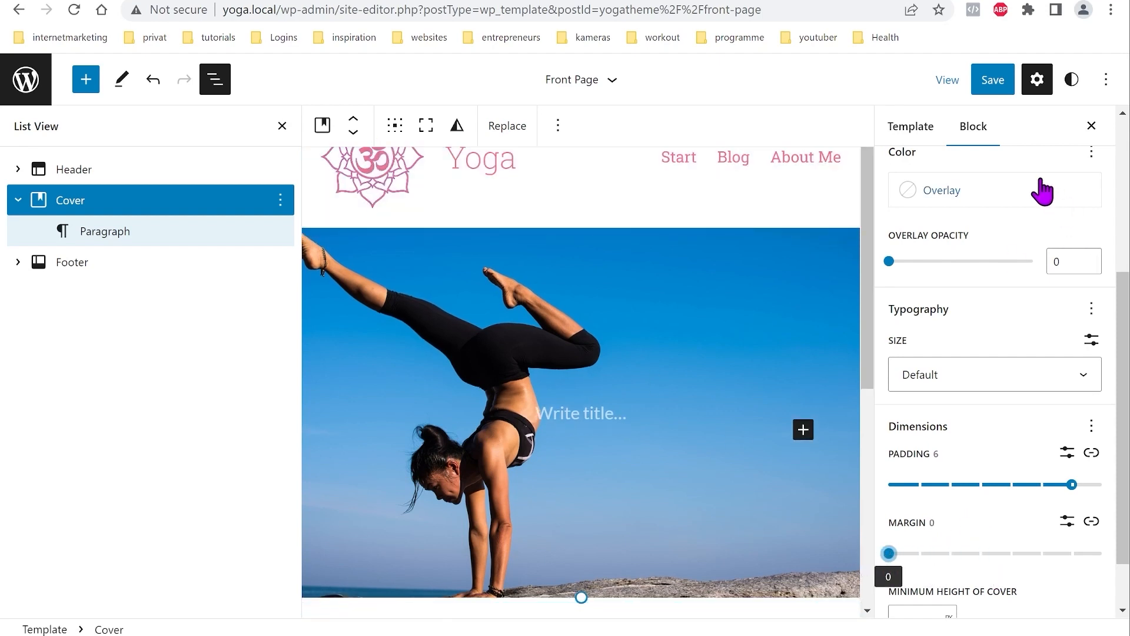
Step: Insert a 50/50 two-column block inside the cover
{"action": "left_click", "coordinate": [803, 433]}
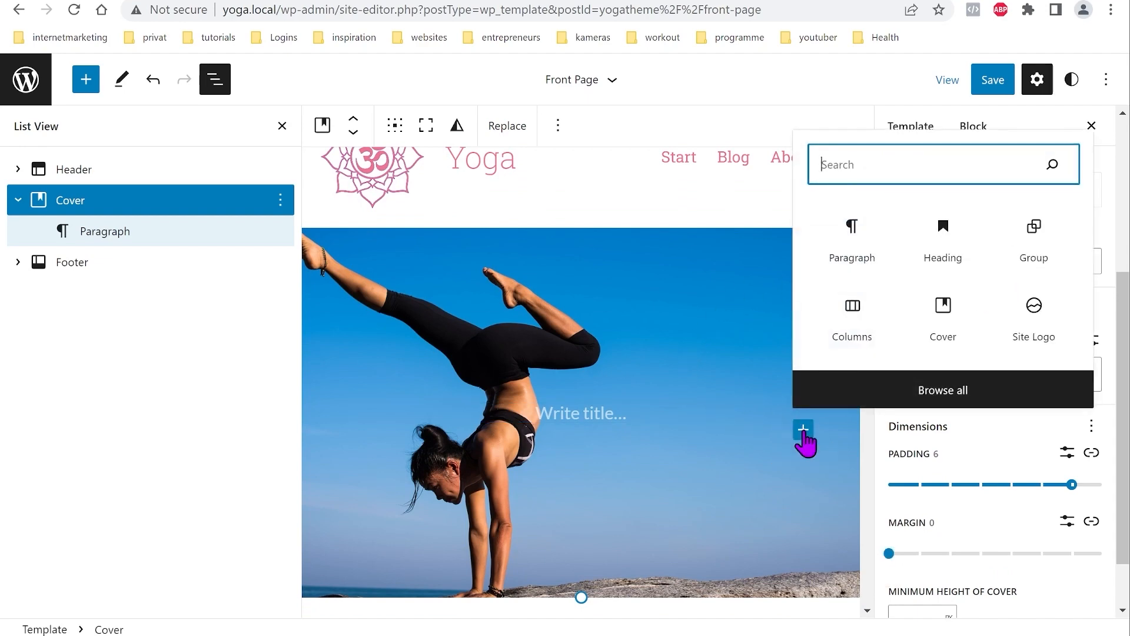
{"action": "left_click", "coordinate": [854, 328]}
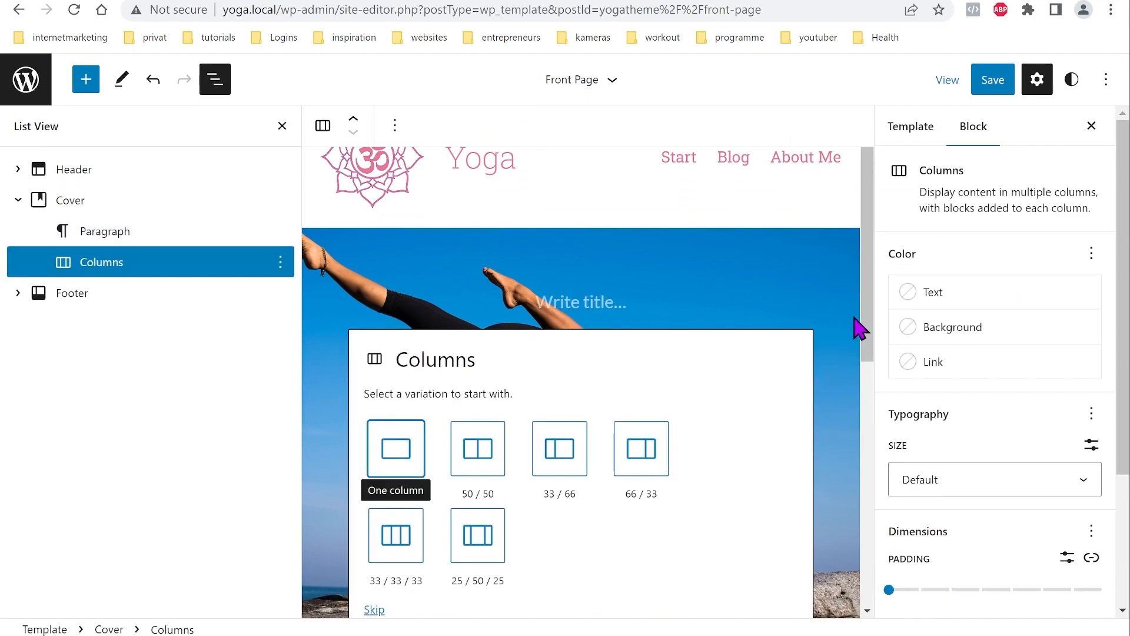
{"action": "left_click", "coordinate": [482, 454]}
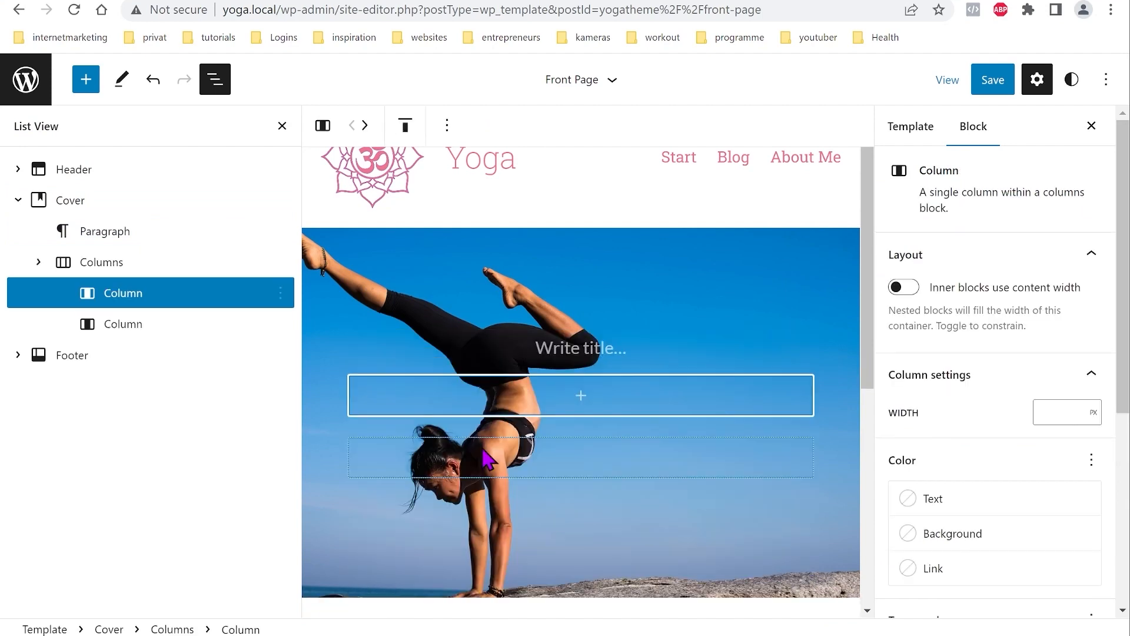
Step: Give the second column a semi-transparent #333333 background (3333336B)
{"action": "left_click", "coordinate": [151, 325]}
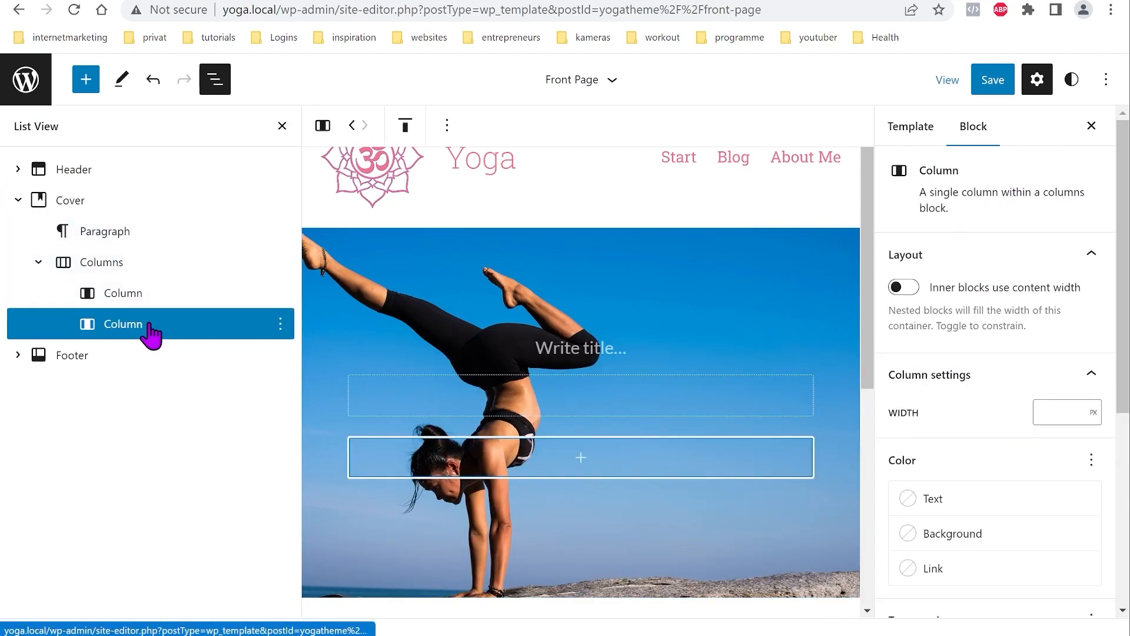
{"action": "left_click", "coordinate": [964, 537]}
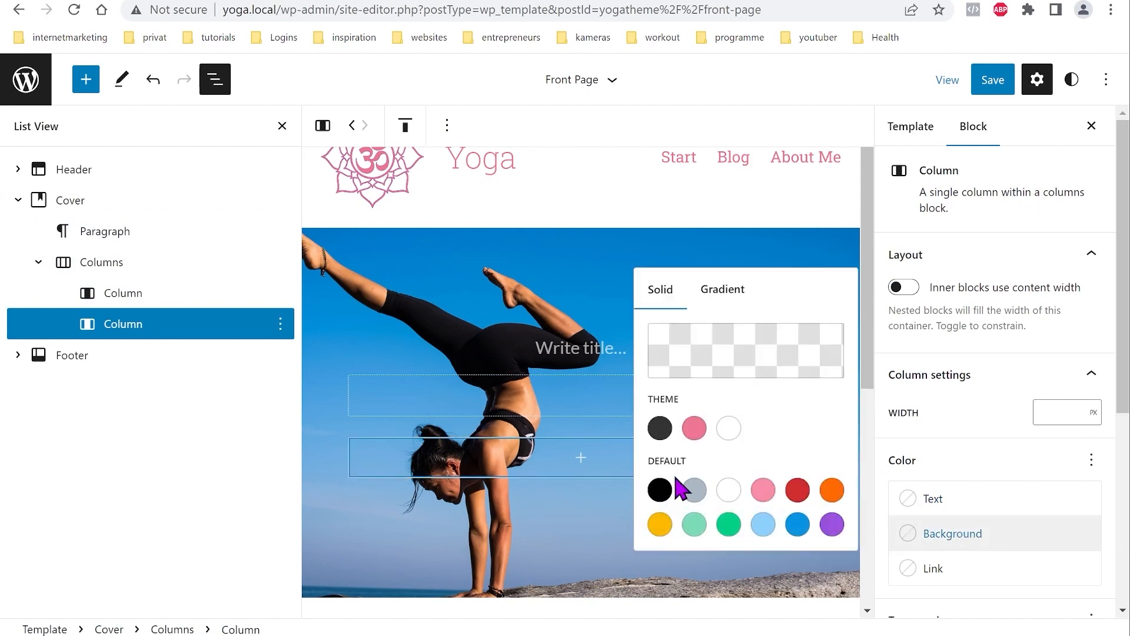
{"action": "left_click", "coordinate": [660, 430]}
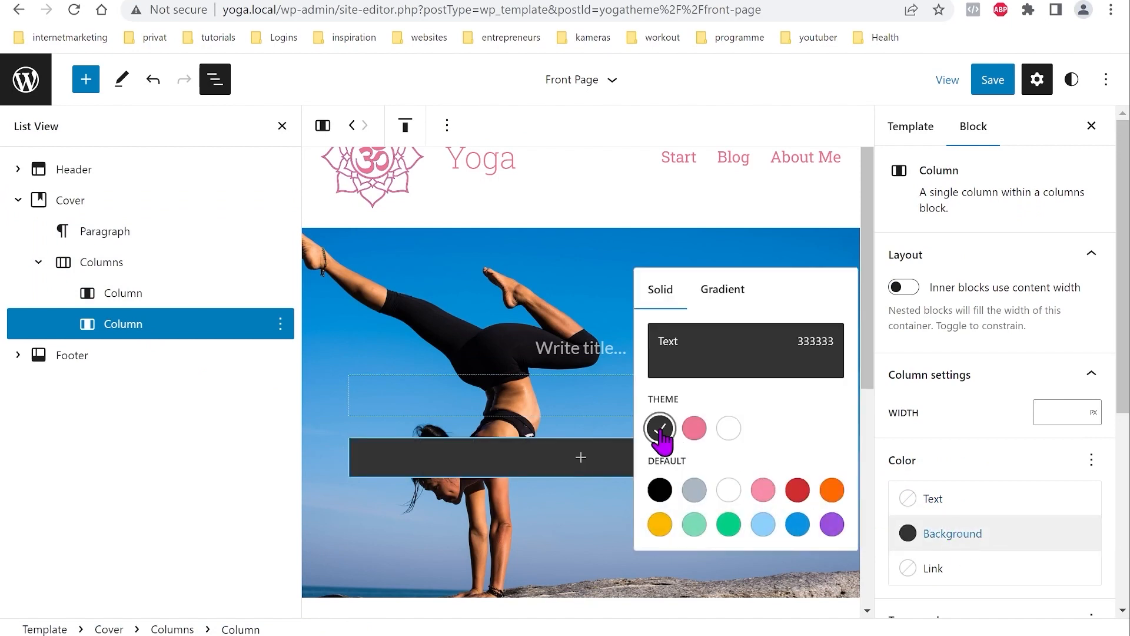
{"action": "left_click", "coordinate": [731, 360]}
{"action": "left_click_drag", "start_coordinate": [586, 283], "coordinate": [499, 281]}
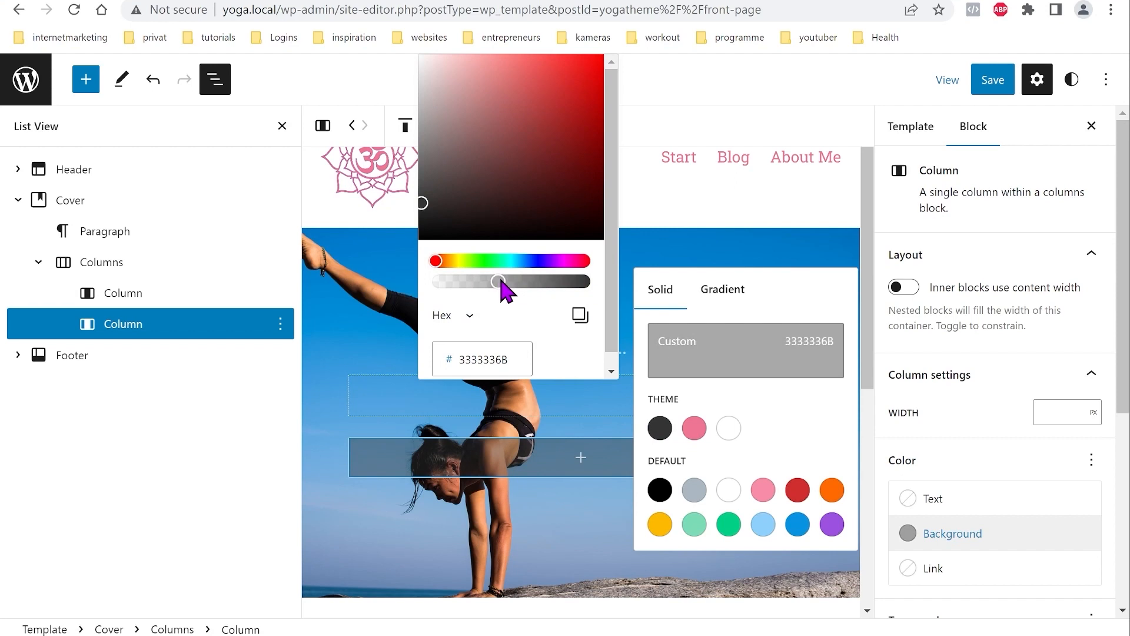
{"action": "left_click", "coordinate": [754, 377]}
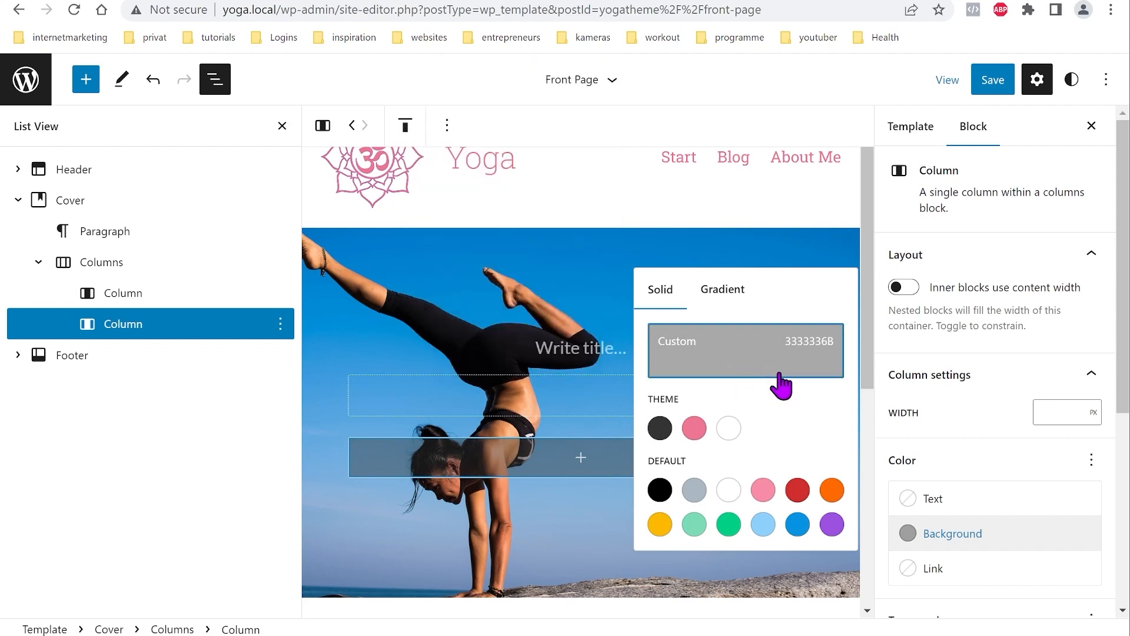
{"action": "left_click", "coordinate": [989, 543]}
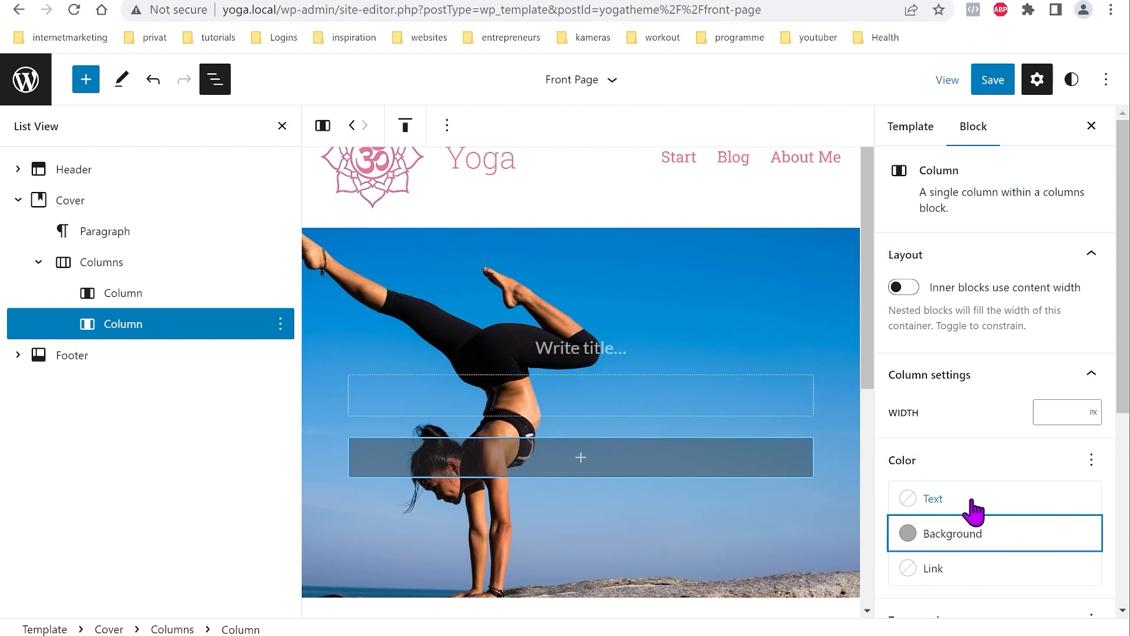
Step: Set the second column's text colour to white
{"action": "left_click", "coordinate": [973, 510]}
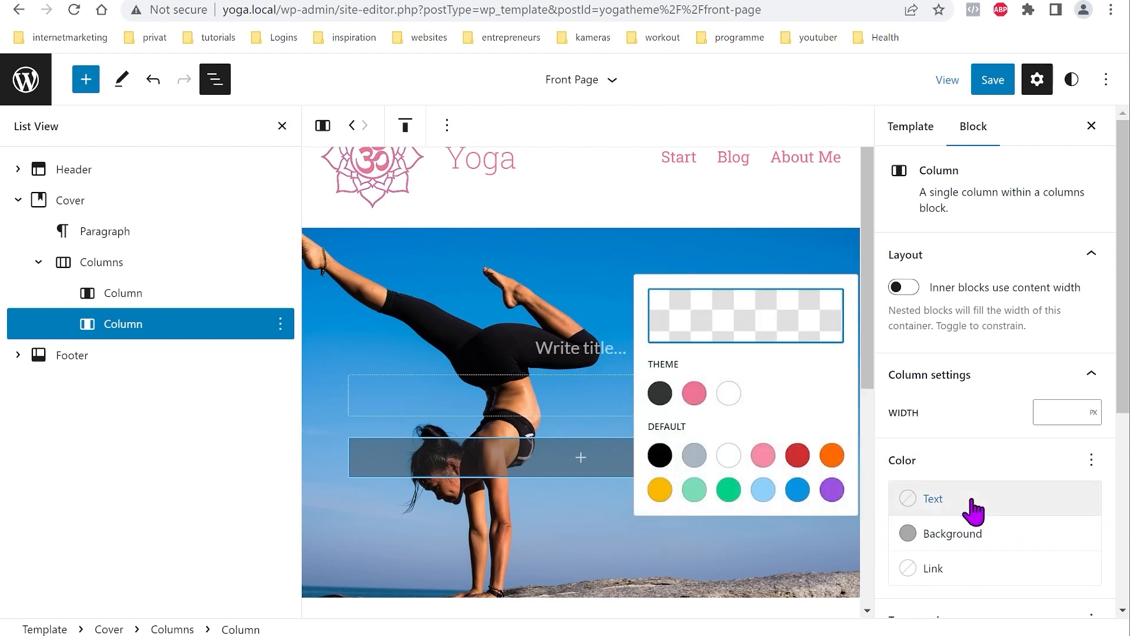
{"action": "left_click", "coordinate": [730, 395]}
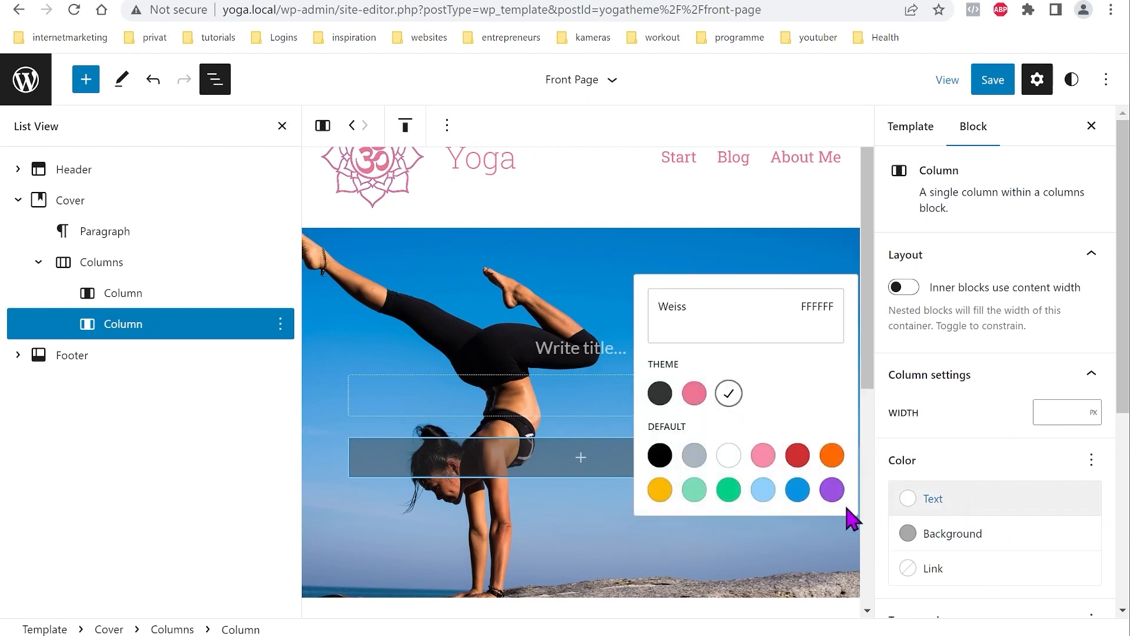
{"action": "left_click", "coordinate": [1010, 511]}
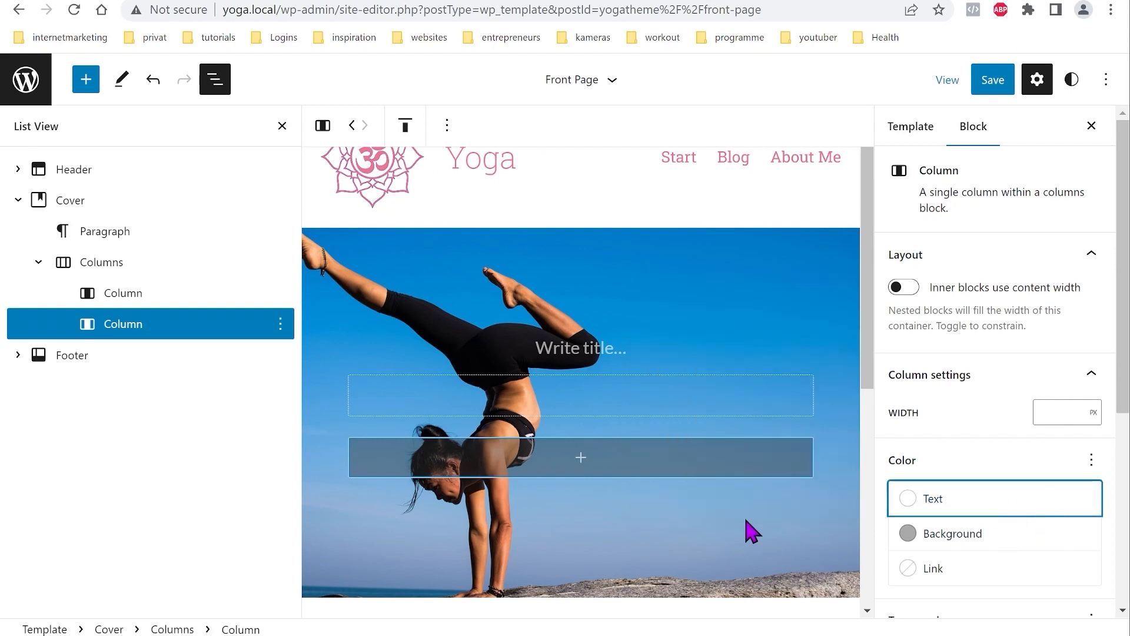
{"action": "left_click", "coordinate": [581, 462]}
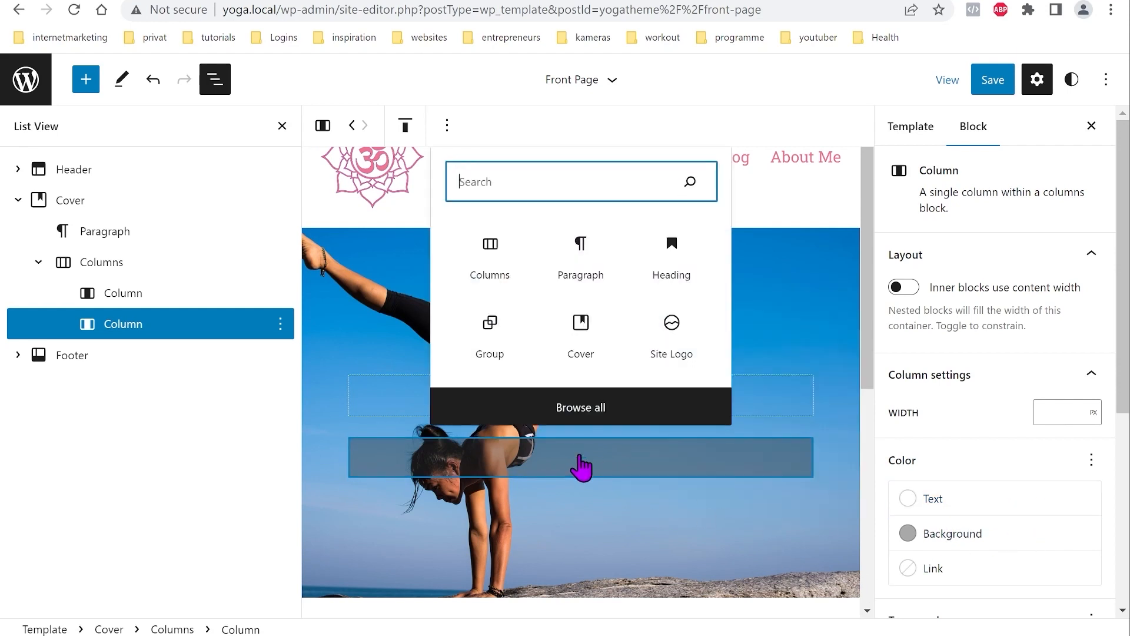
Step: Paste the intro text into the second column and delete the cover's original empty paragraph
{"action": "left_click", "coordinate": [582, 250]}
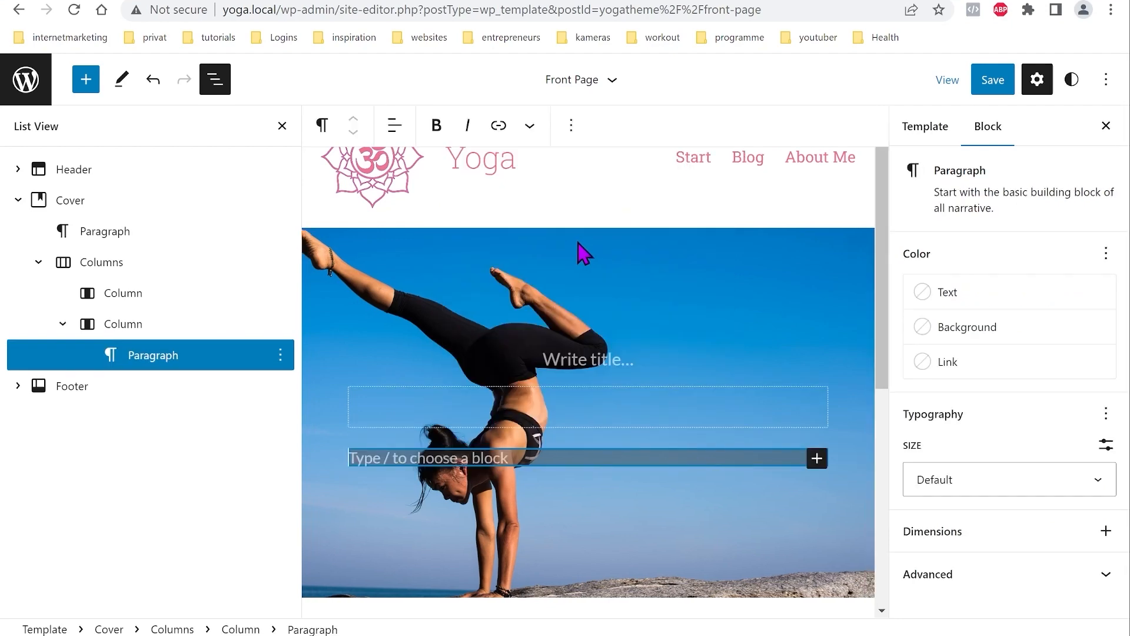
{"action": "type", "text": "Connect your body with your spirit through Yoga  Yoga is for everyone and I want to help you discover the many benefits of yoga. From improving your physical health to expanding your consciousness and gaining inner peace, yoga offers endless opportunities to enrich your life.  Take a look around my website and be inspired by our range of yoga classes, workshops and retreats."}
{"action": "left_click", "coordinate": [106, 231]}
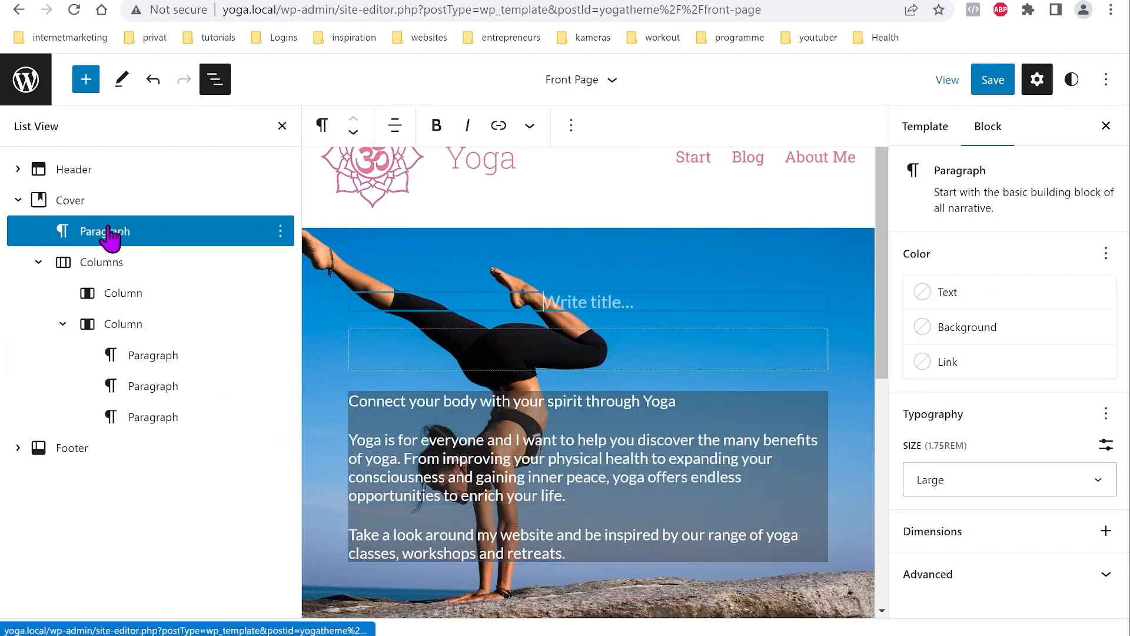
{"action": "left_click", "coordinate": [280, 230]}
{"action": "scroll", "coordinate": [349, 600], "scroll_direction": "down", "scroll_amount": 1}
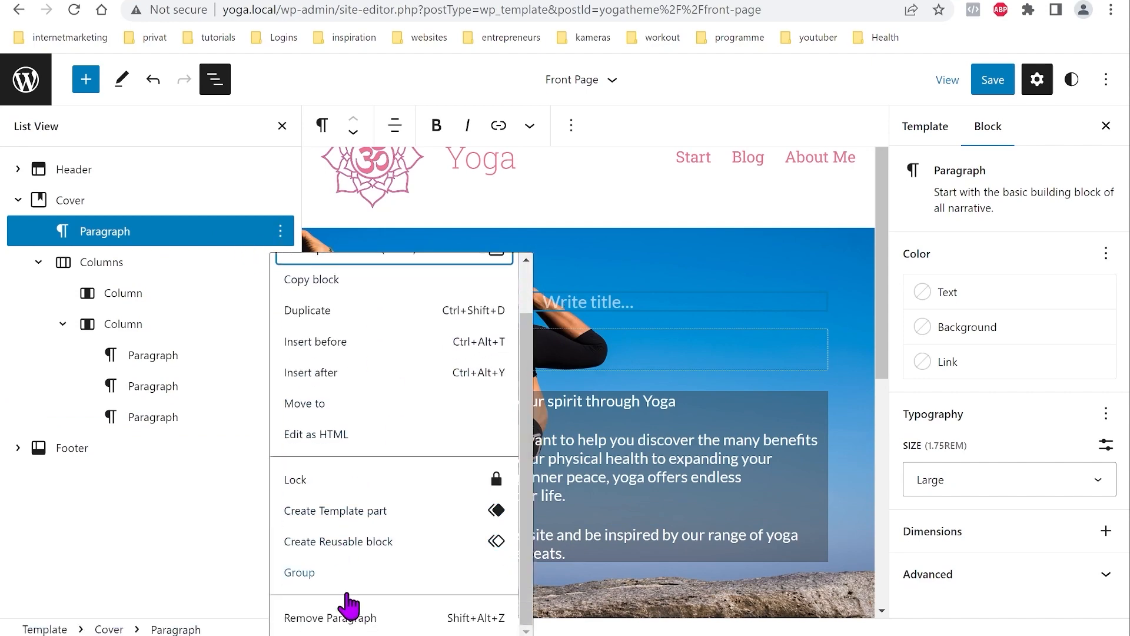
{"action": "left_click", "coordinate": [353, 618]}
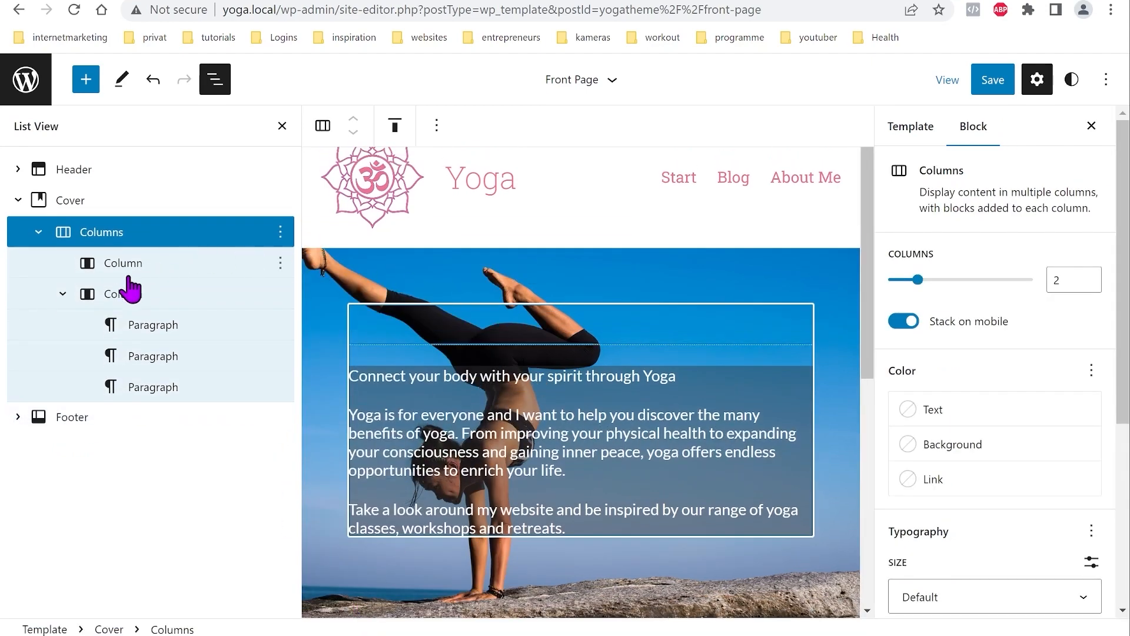
Step: Turn the 'Connect your body with your spirit through Yoga' line into a pink H1 heading
{"action": "left_click", "coordinate": [428, 376]}
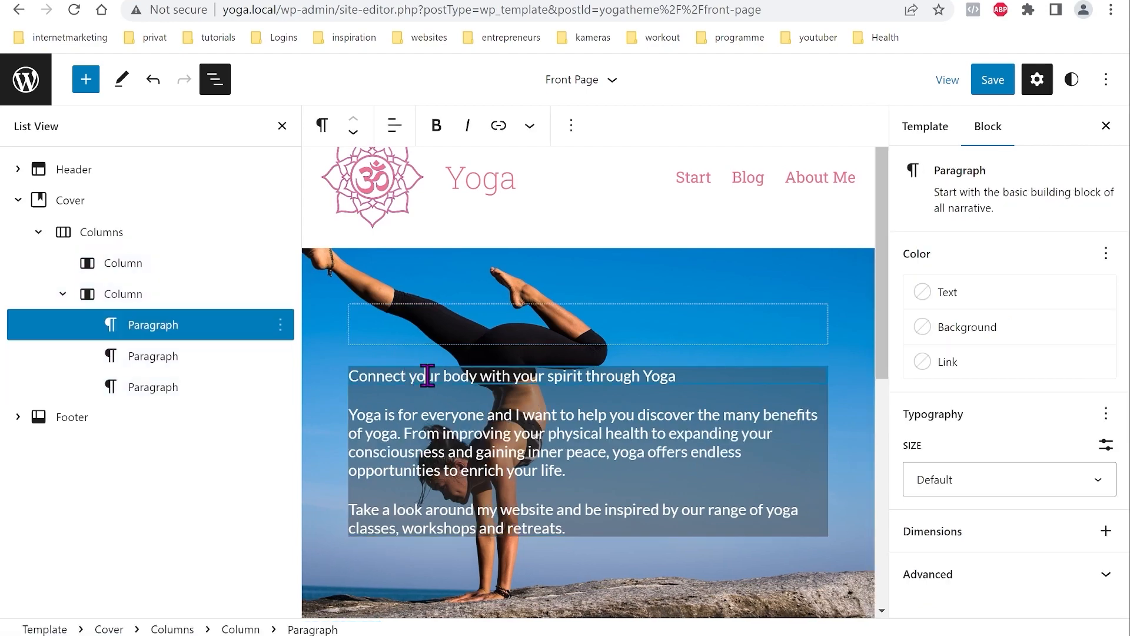
{"action": "left_click", "coordinate": [324, 126]}
{"action": "left_click", "coordinate": [361, 211]}
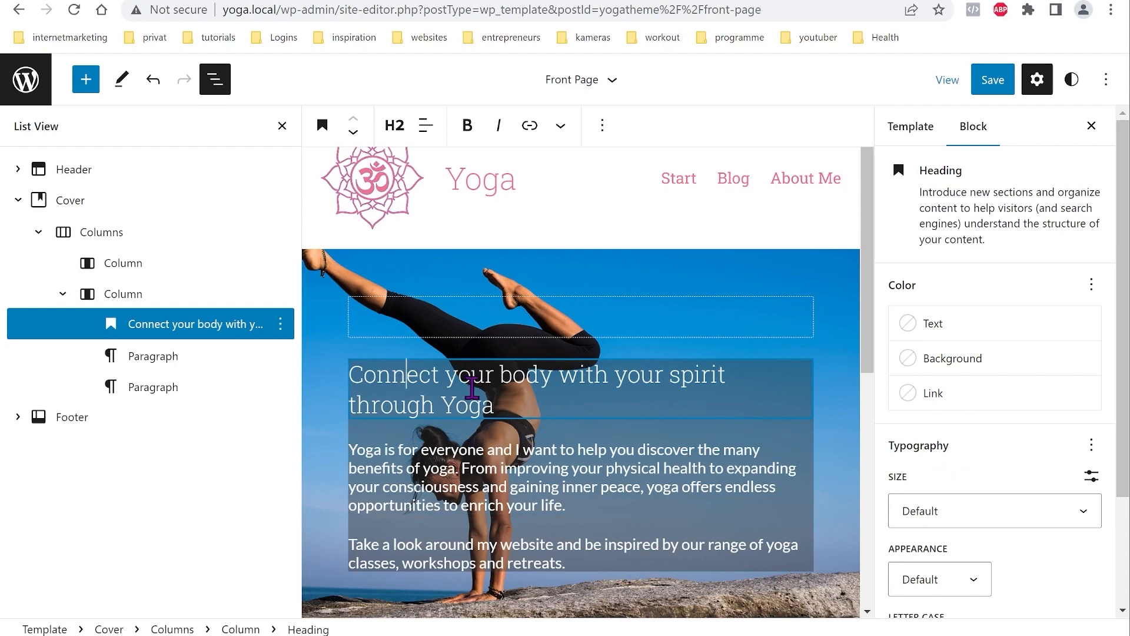
{"action": "left_click", "coordinate": [973, 333]}
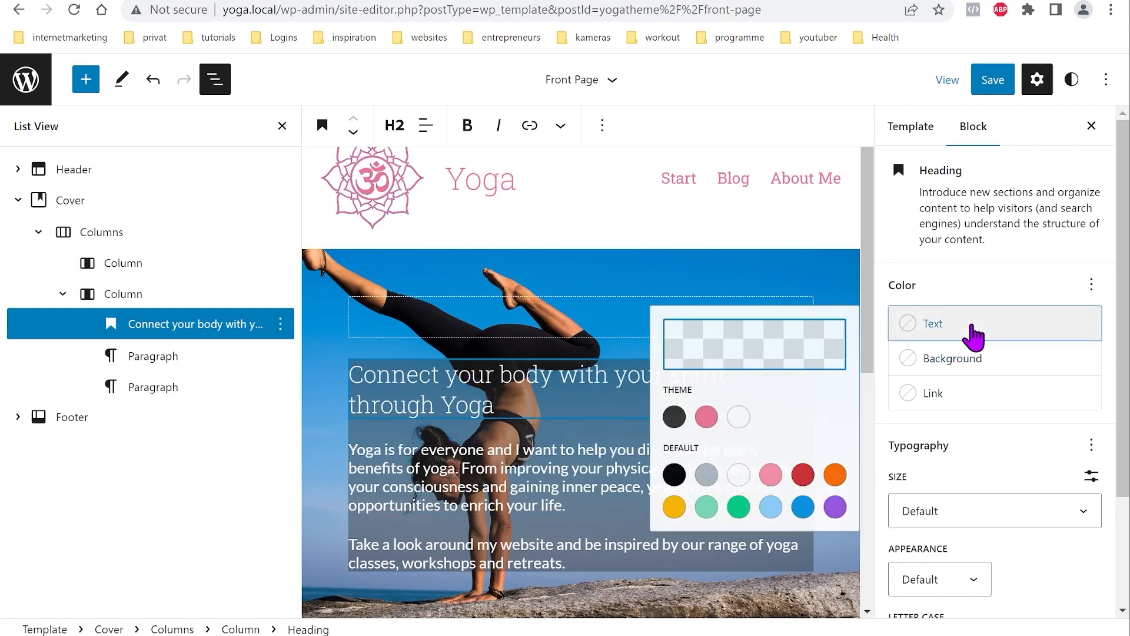
{"action": "left_click", "coordinate": [695, 425]}
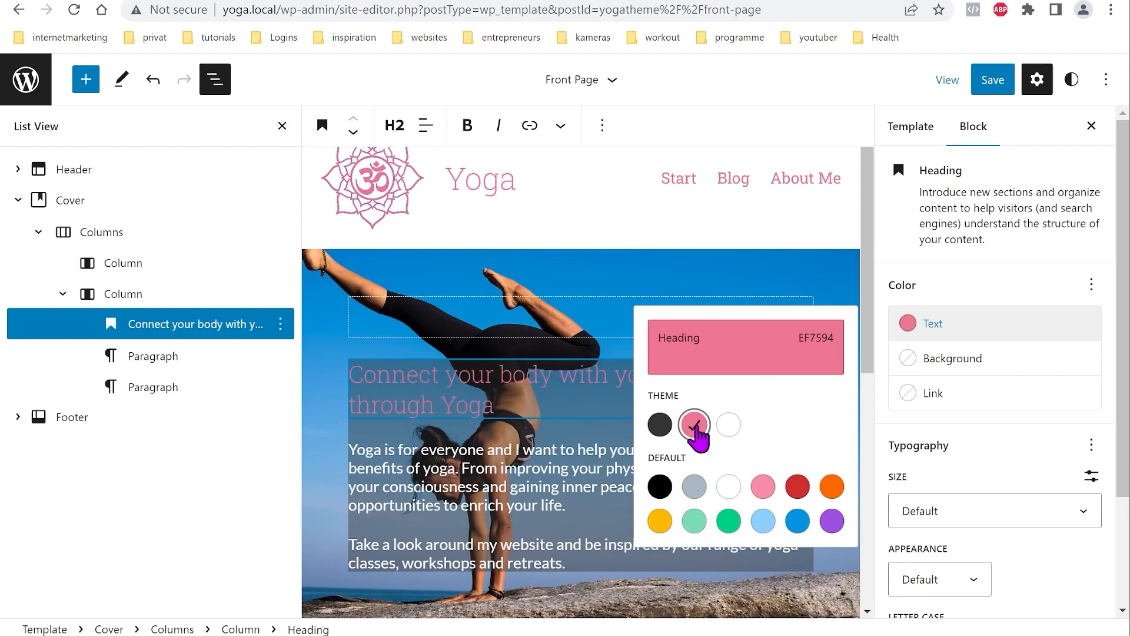
{"action": "left_click", "coordinate": [567, 389]}
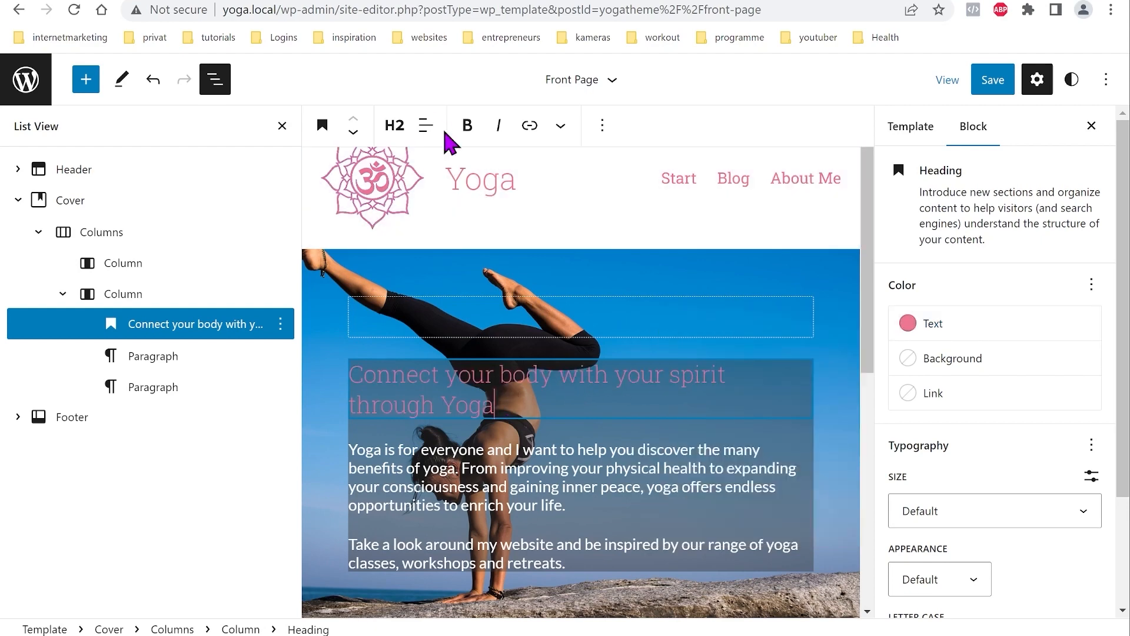
{"action": "left_click", "coordinate": [394, 125]}
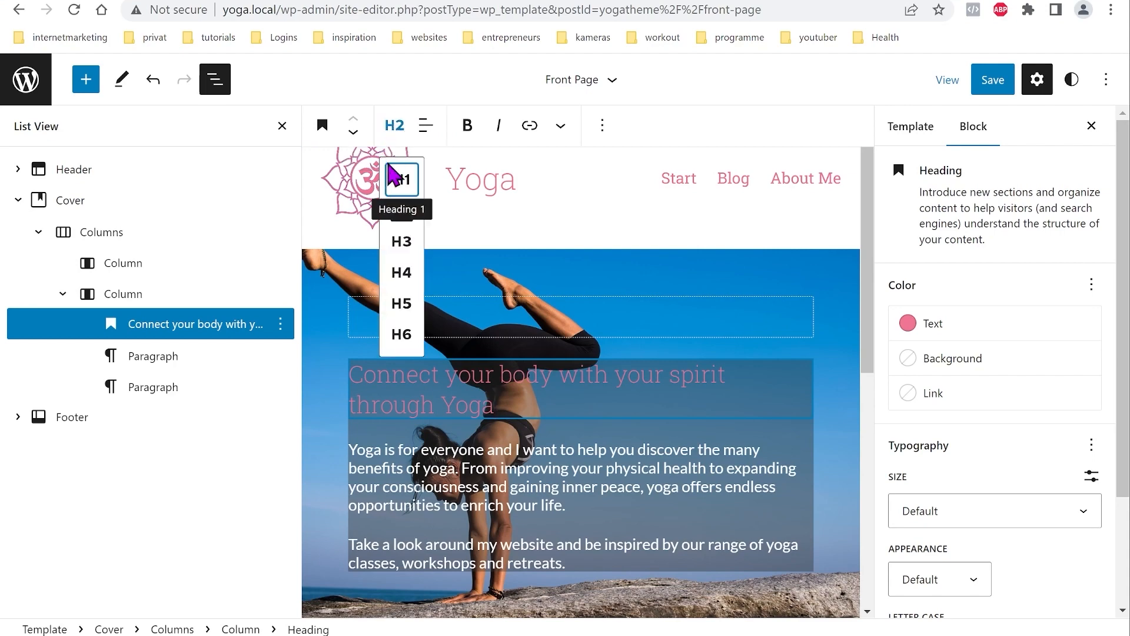
{"action": "left_click", "coordinate": [408, 179]}
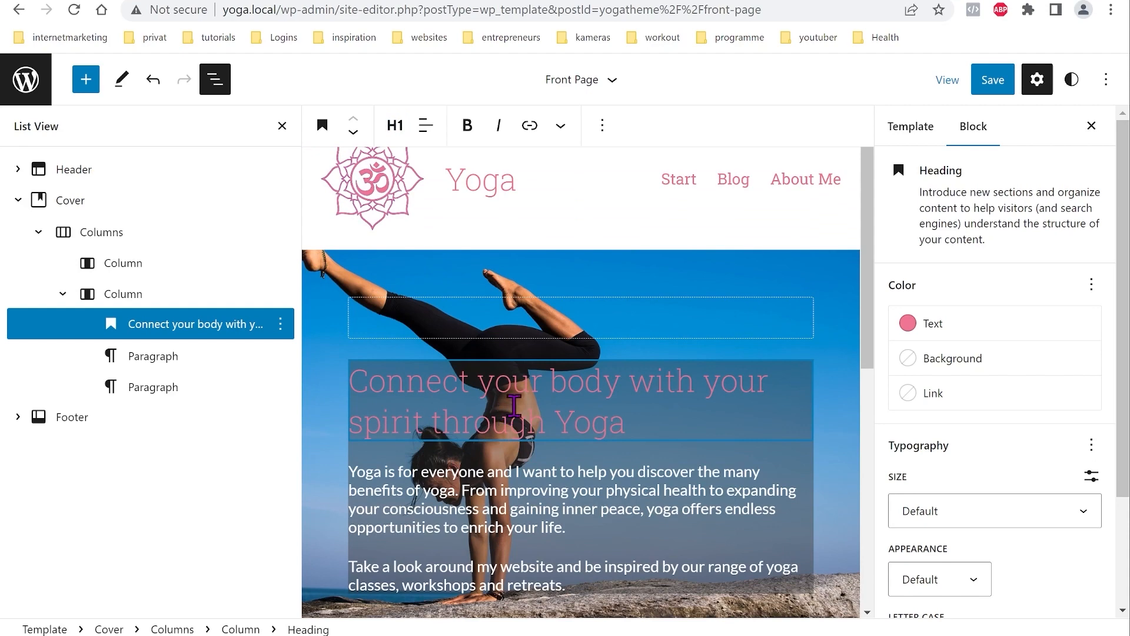
{"action": "scroll", "coordinate": [514, 406], "scroll_direction": "down", "scroll_amount": 3}
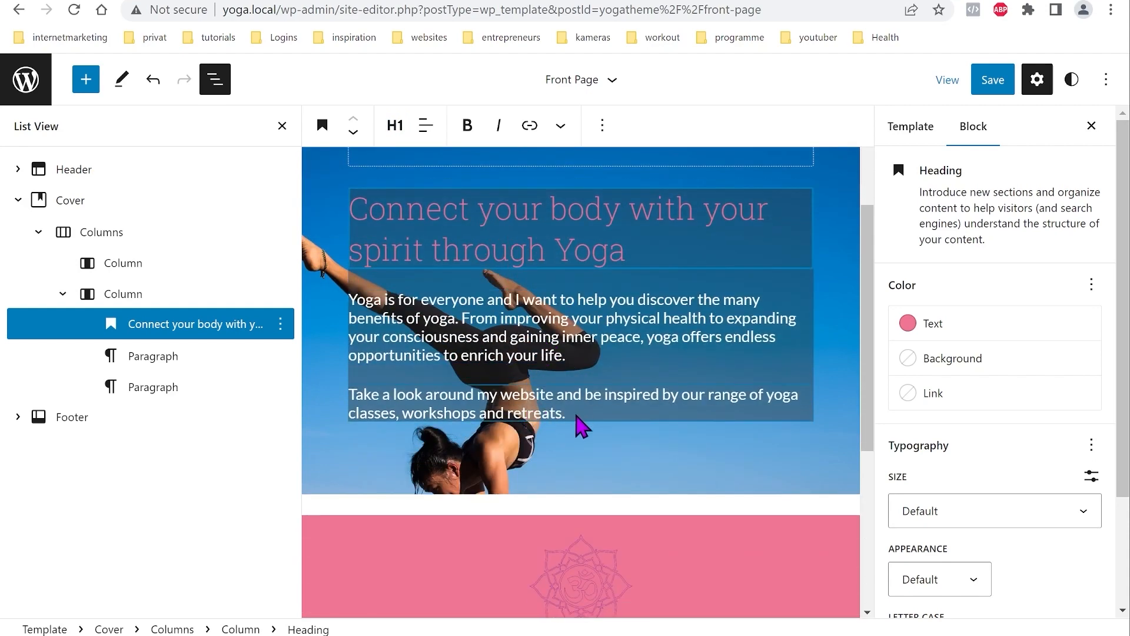
Step: Add a button labelled 'My Offers' below the hero paragraphs
{"action": "left_click", "coordinate": [576, 414]}
{"action": "key", "text": "Return"}
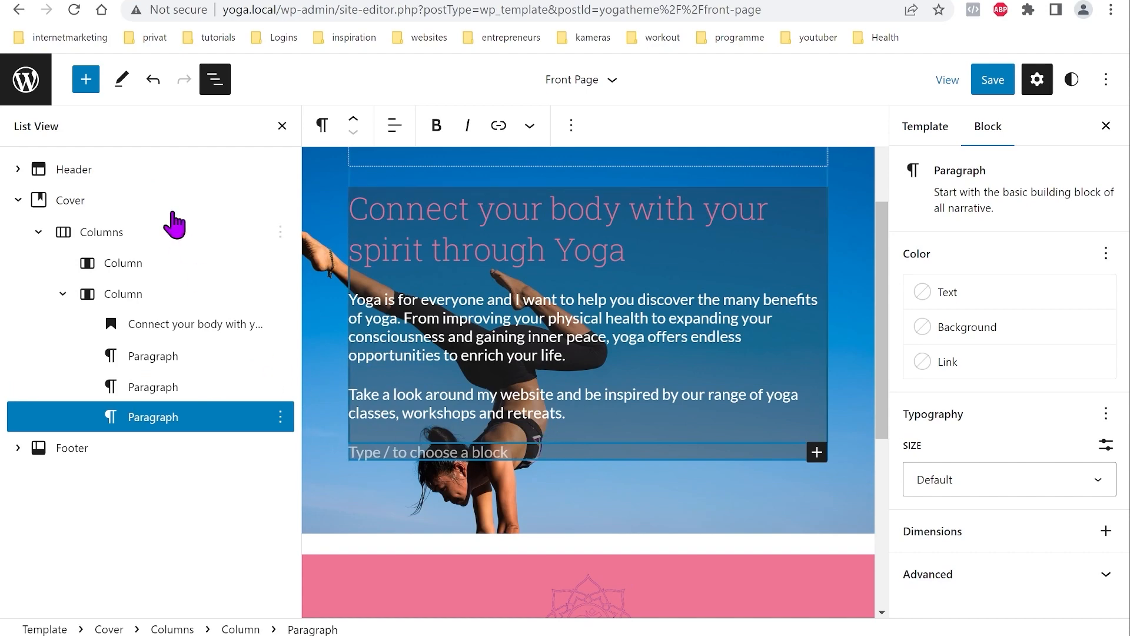
{"action": "left_click", "coordinate": [84, 83]}
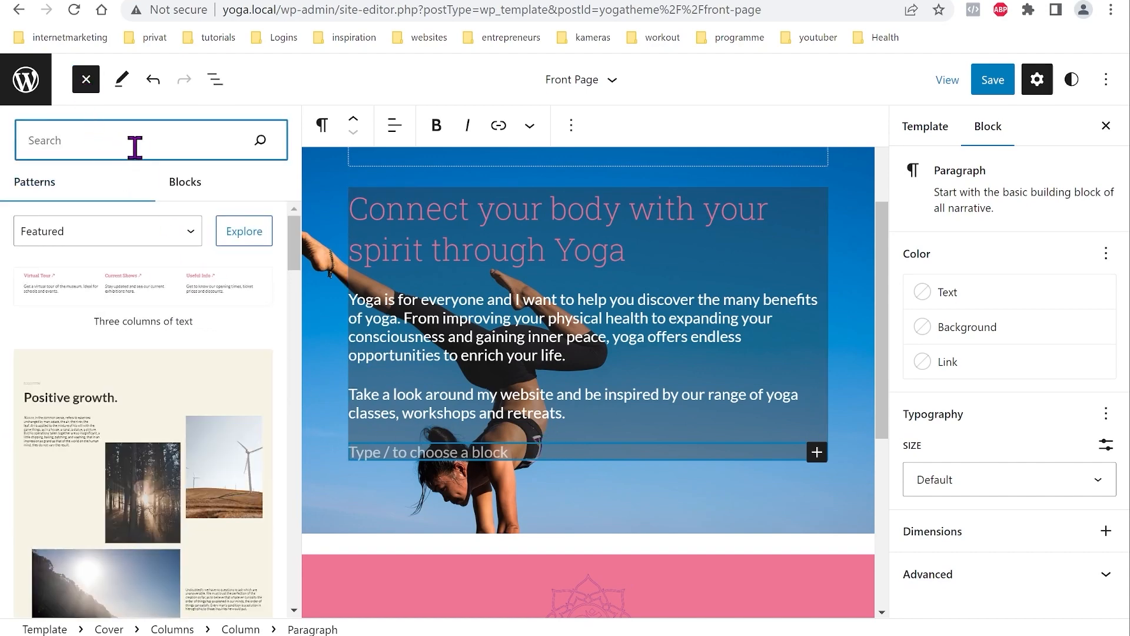
{"action": "type", "text": "butt"}
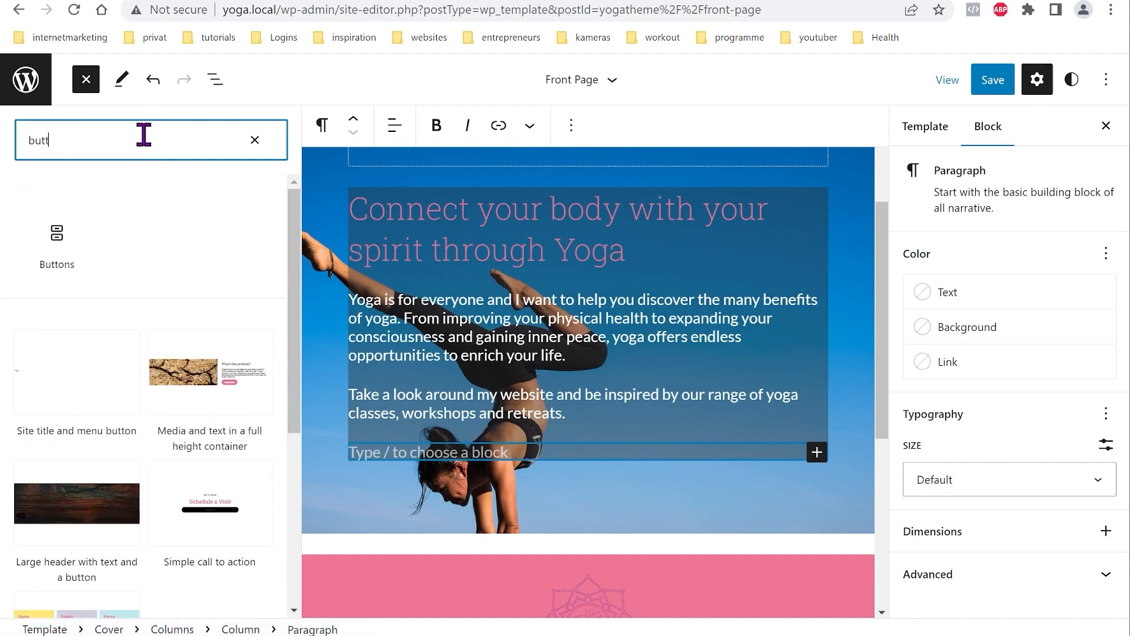
{"action": "left_click", "coordinate": [61, 239]}
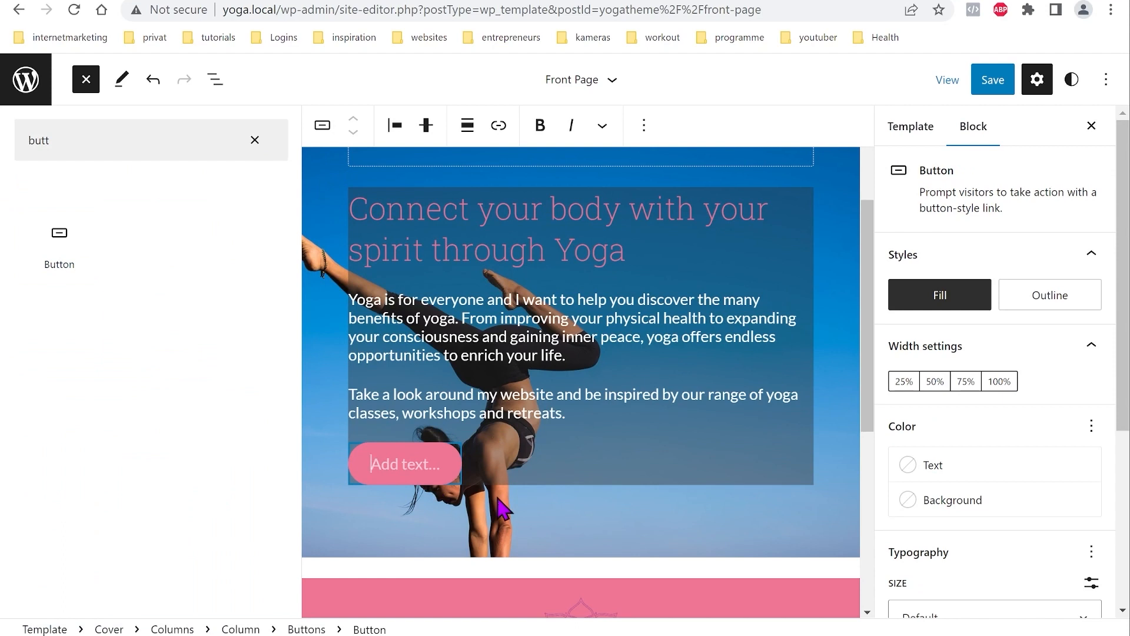
{"action": "type", "text": "My Offers"}
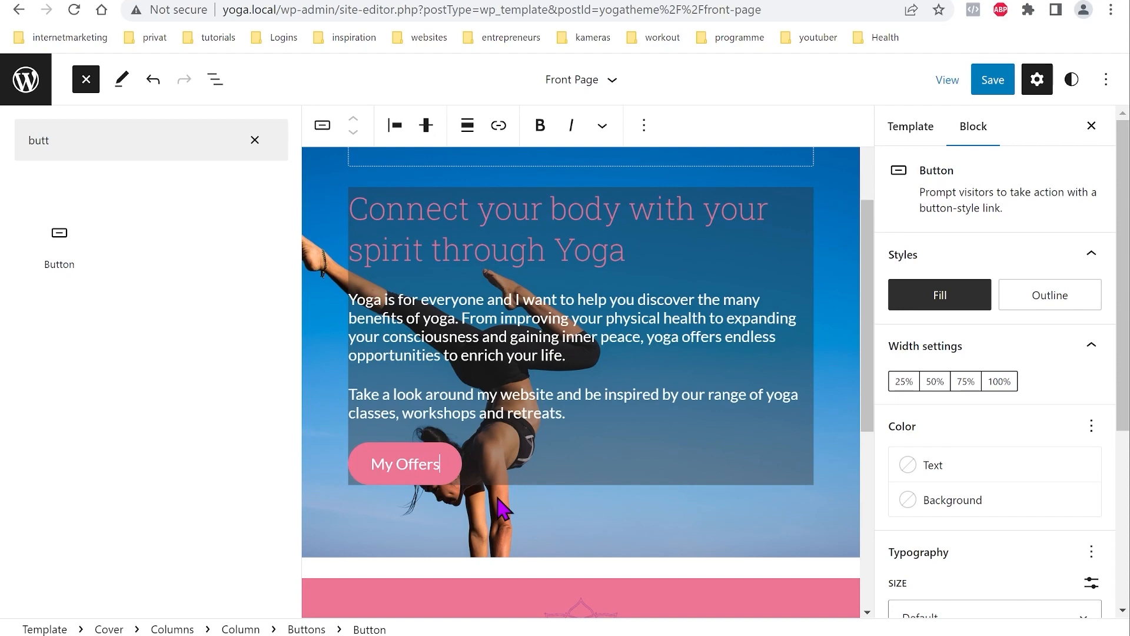
Step: Center the My Offers button within the text column
{"action": "left_click", "coordinate": [214, 83]}
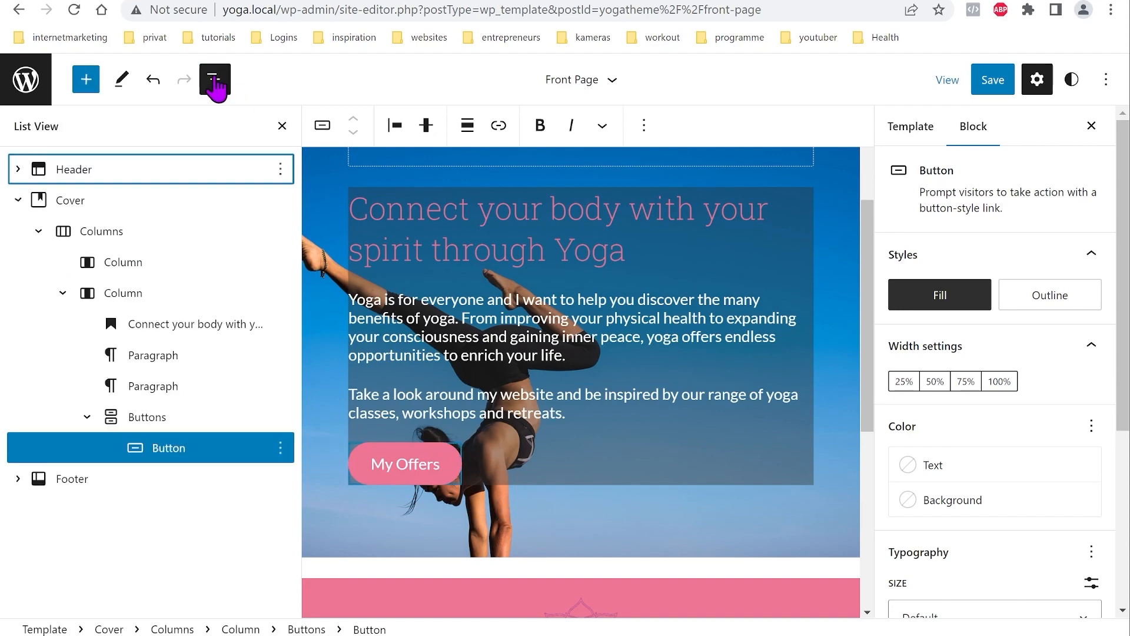
{"action": "left_click", "coordinate": [148, 417]}
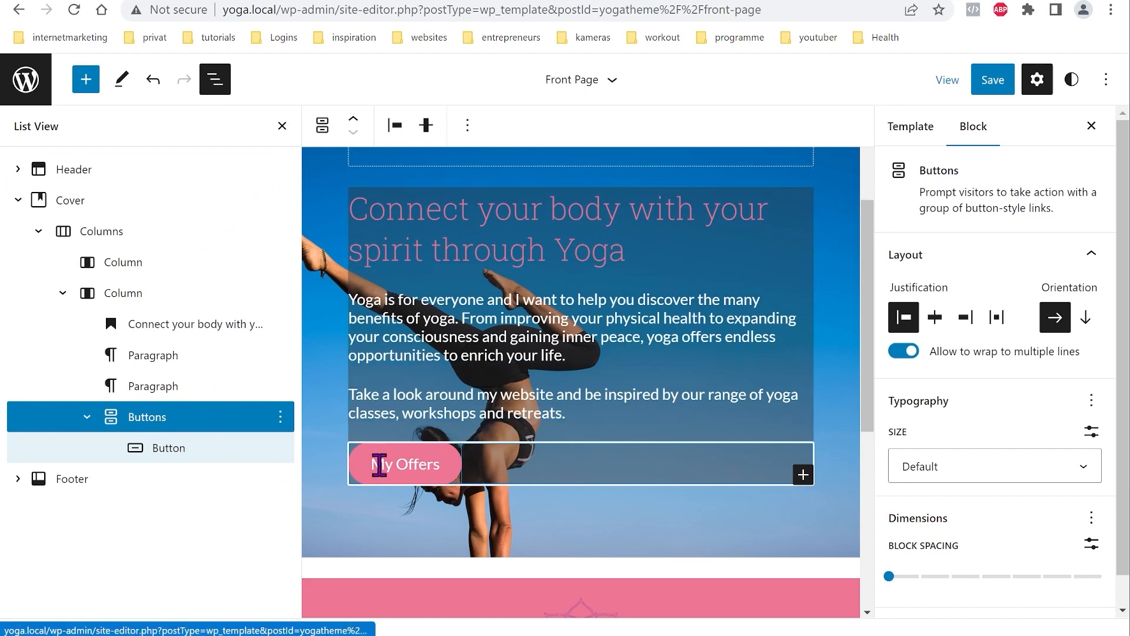
{"action": "left_click", "coordinate": [394, 126]}
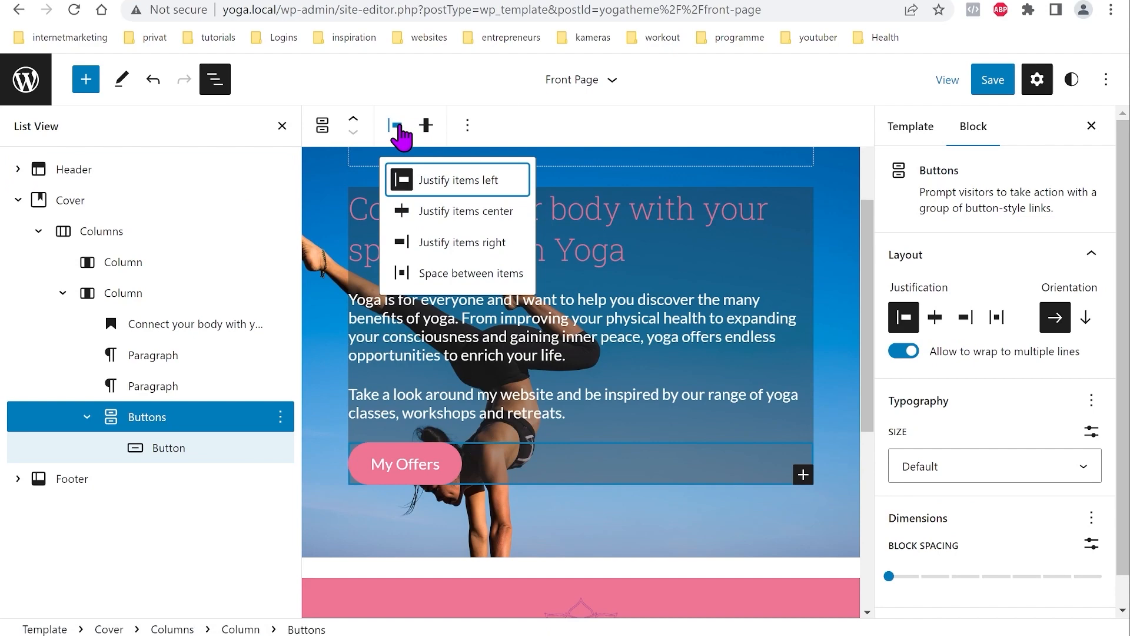
{"action": "left_click", "coordinate": [463, 212]}
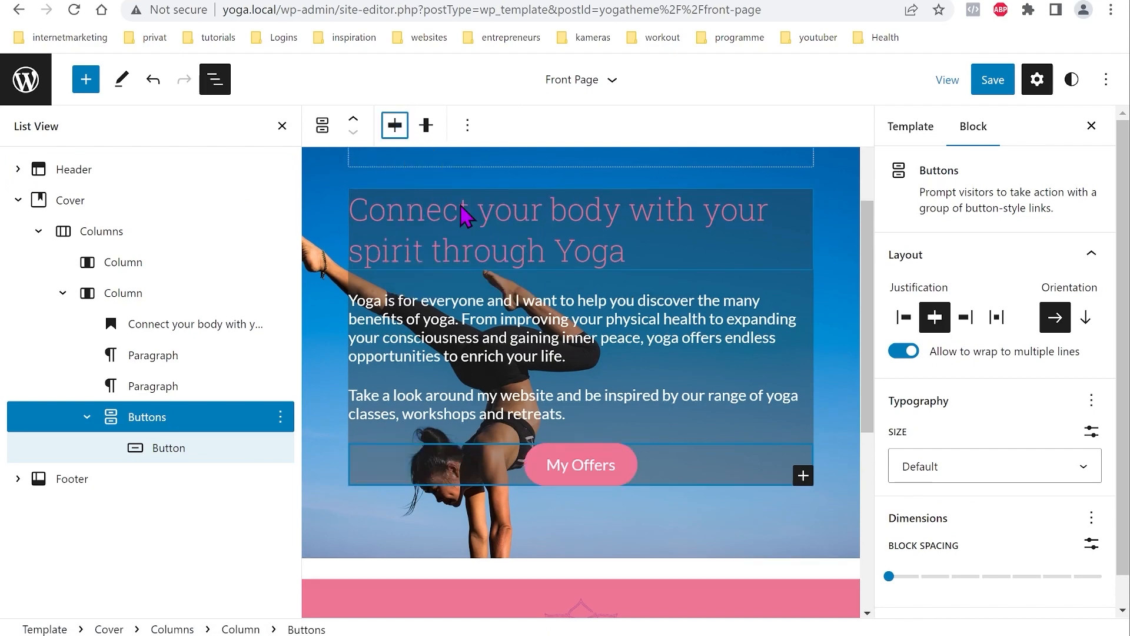
{"action": "left_click", "coordinate": [580, 471]}
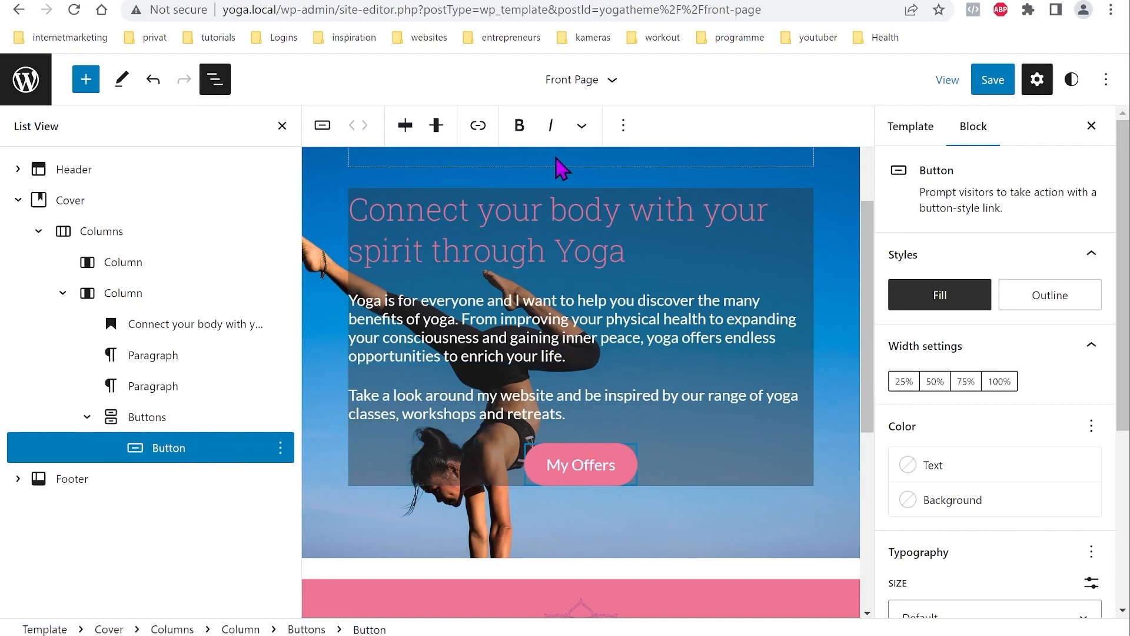
{"action": "left_click", "coordinate": [478, 125]}
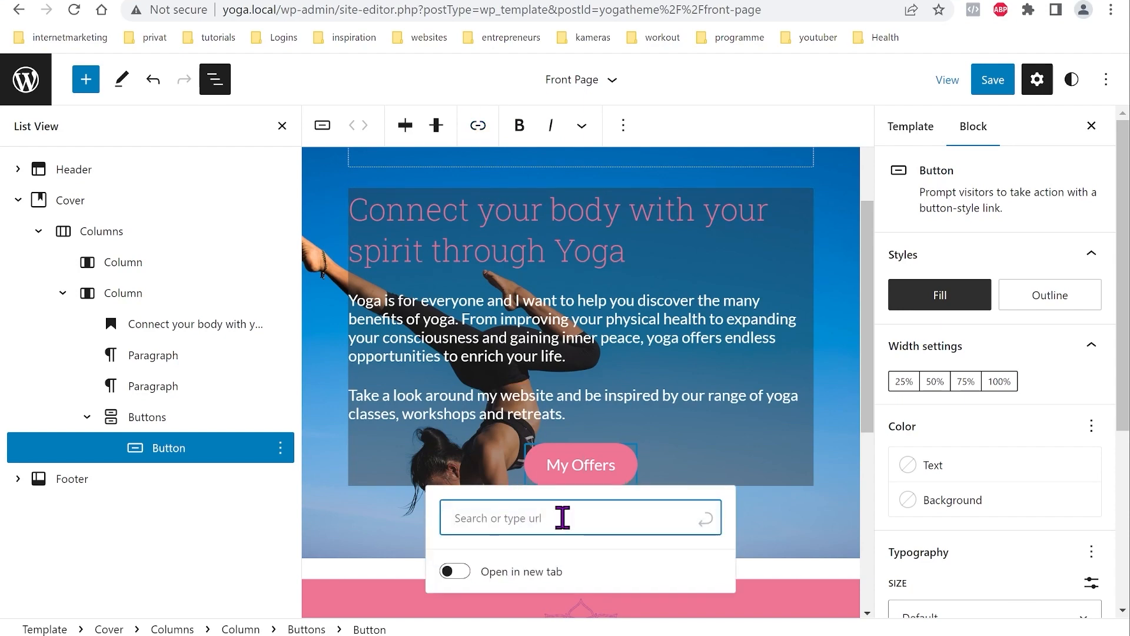
{"action": "type", "text": "http://yoga.local/"}
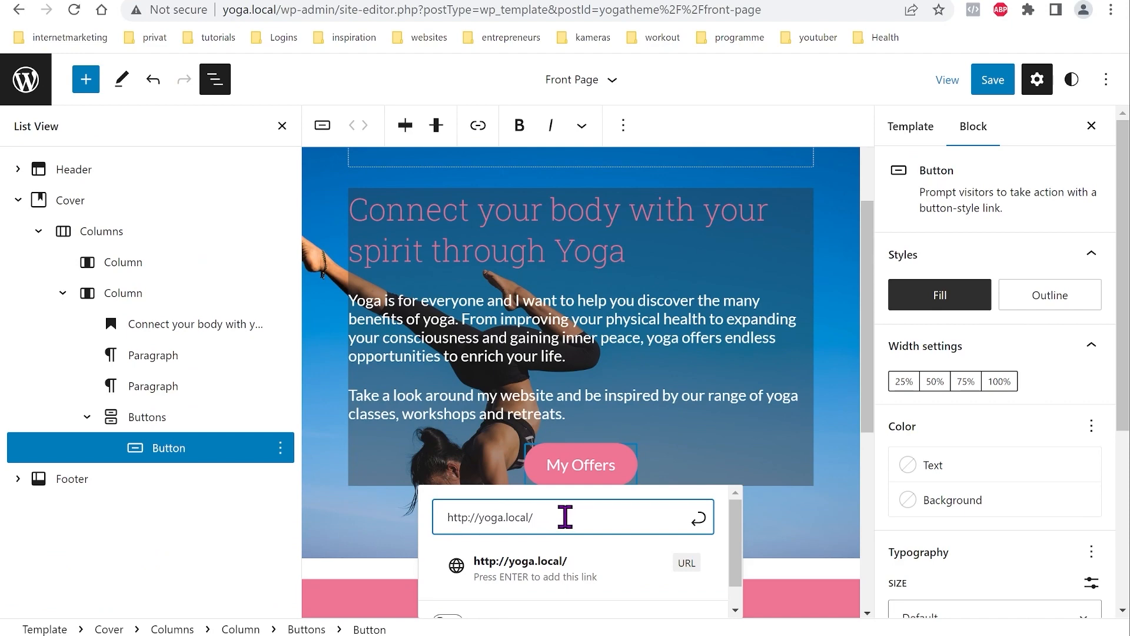
{"action": "left_click", "coordinate": [696, 520]}
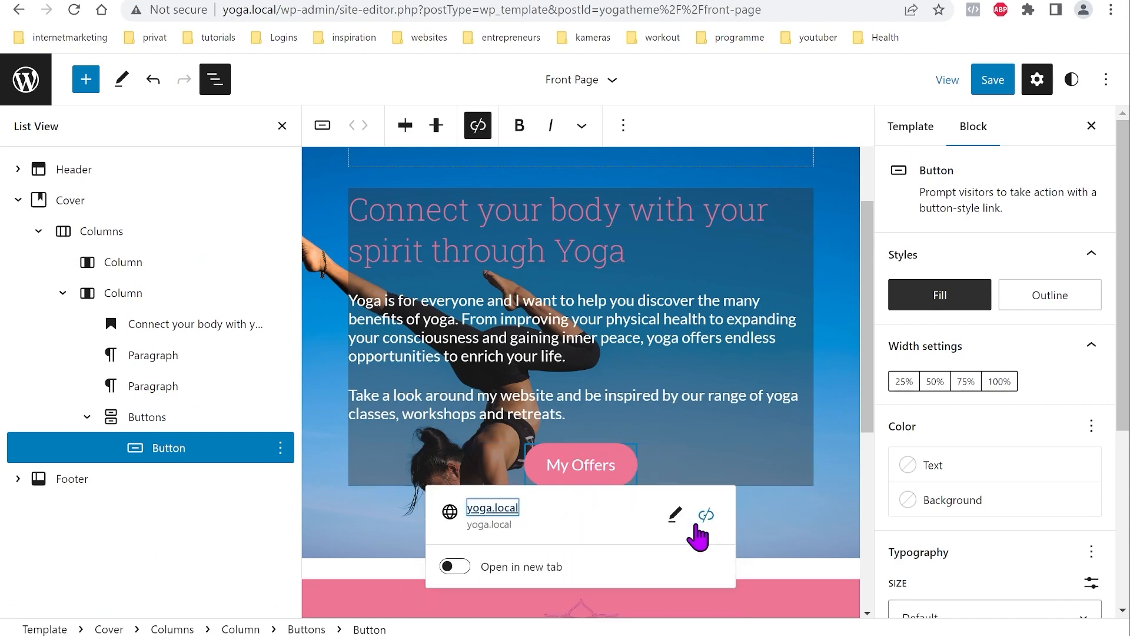
{"action": "left_click", "coordinate": [677, 456]}
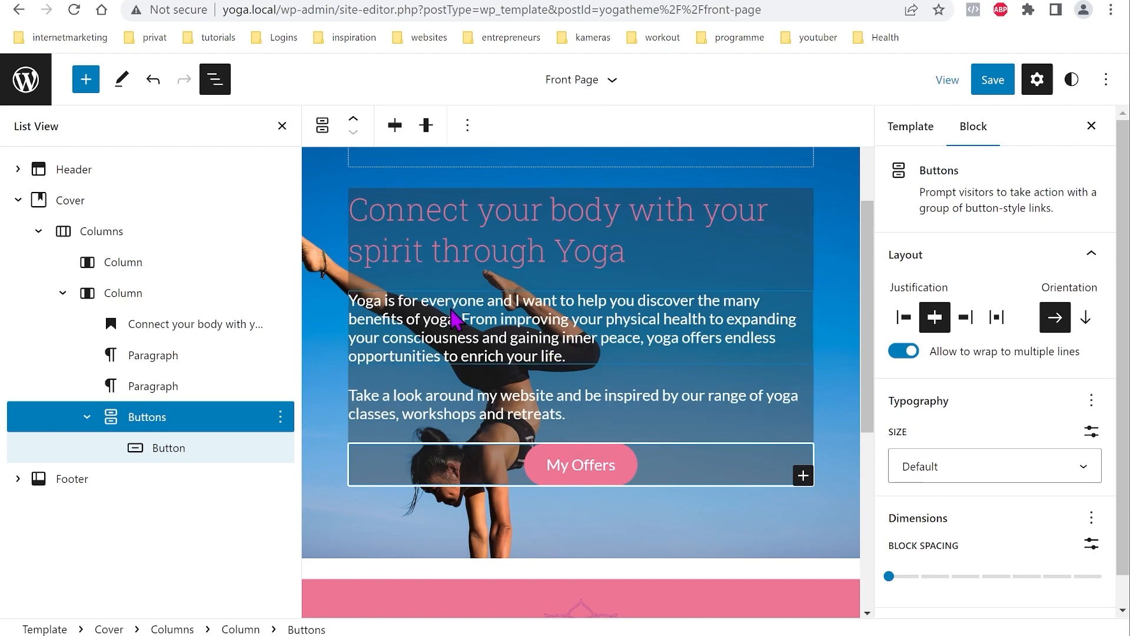
Step: Give the hero text column an inner padding of 6
{"action": "left_click", "coordinate": [129, 297]}
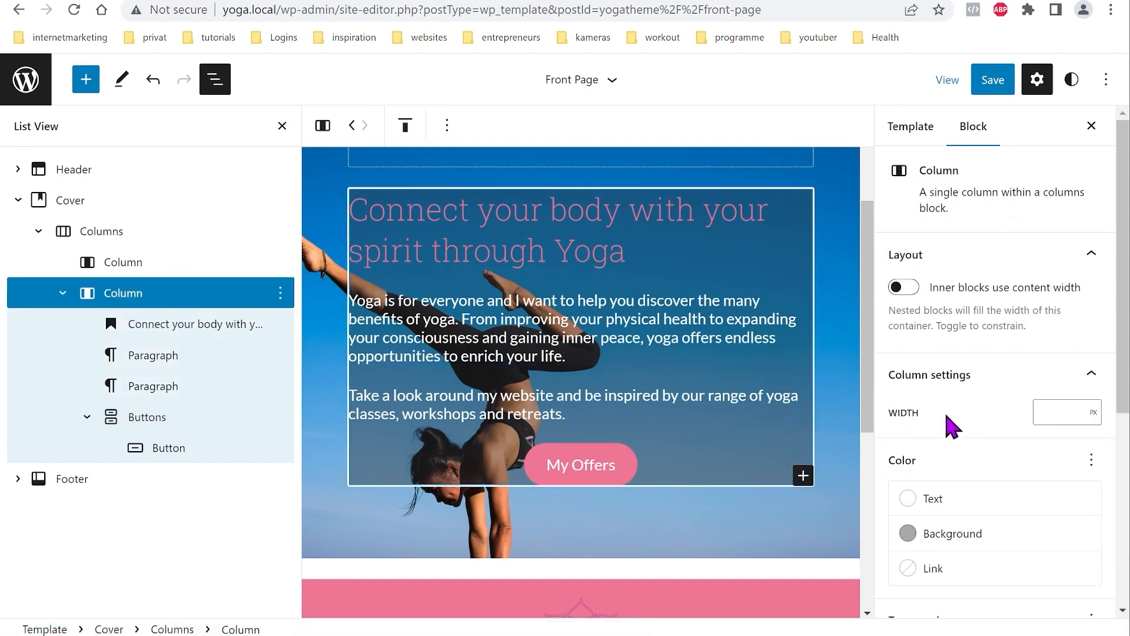
{"action": "scroll", "coordinate": [936, 433], "scroll_direction": "down", "scroll_amount": 3}
{"action": "scroll", "coordinate": [972, 474], "scroll_direction": "down", "scroll_amount": 3}
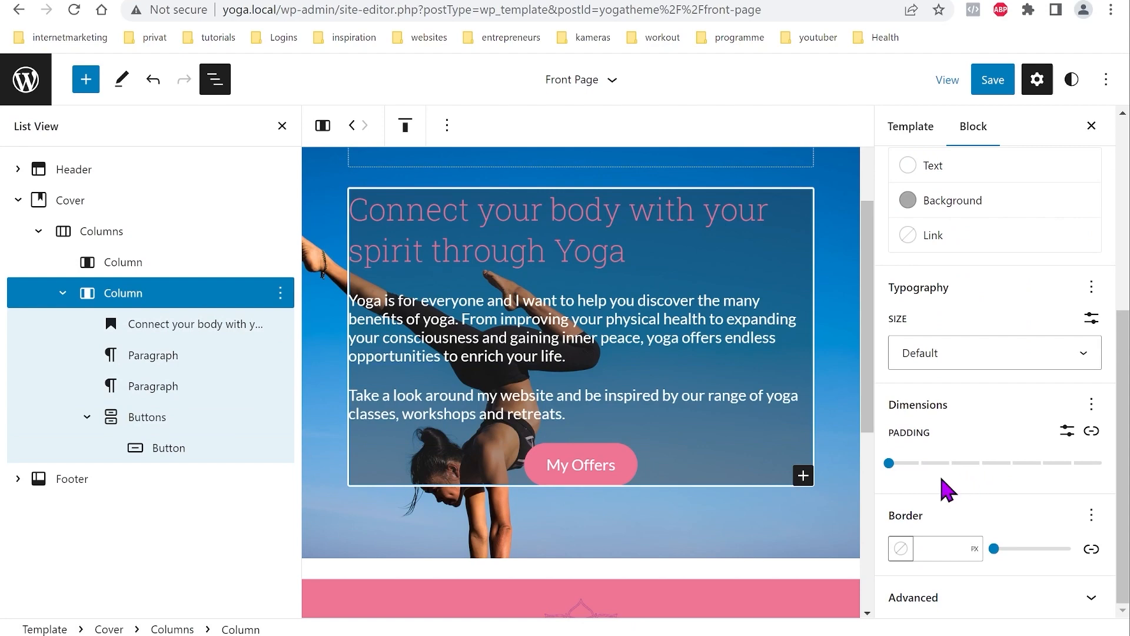
{"action": "left_click_drag", "start_coordinate": [888, 463], "coordinate": [1061, 478]}
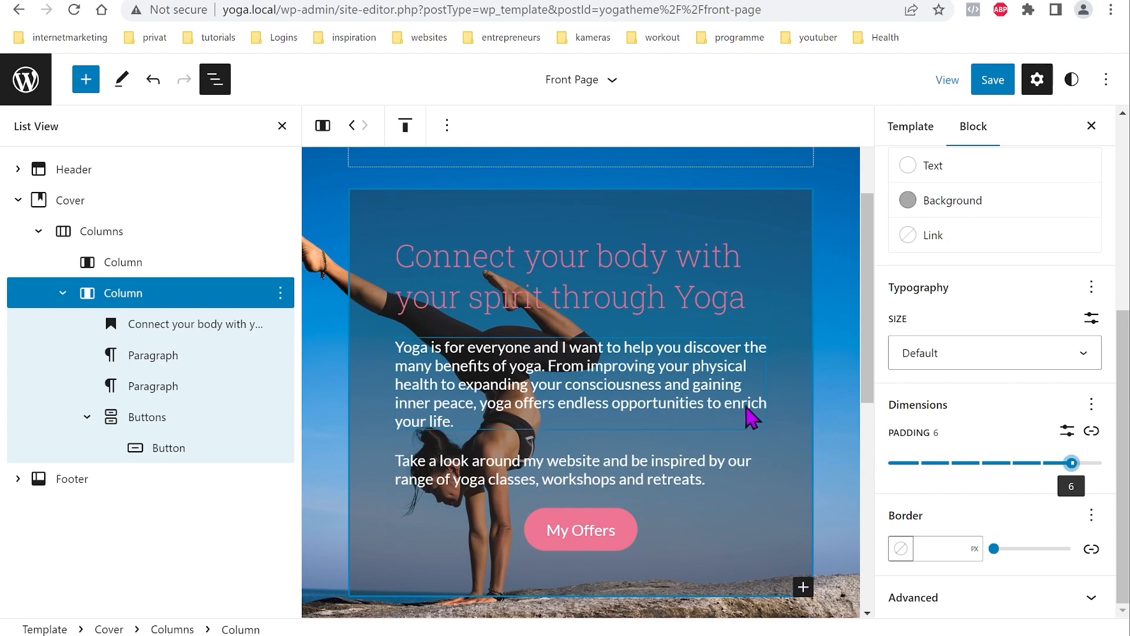
{"action": "scroll", "coordinate": [740, 416], "scroll_direction": "down", "scroll_amount": 3}
{"action": "scroll", "coordinate": [740, 377], "scroll_direction": "up", "scroll_amount": 6}
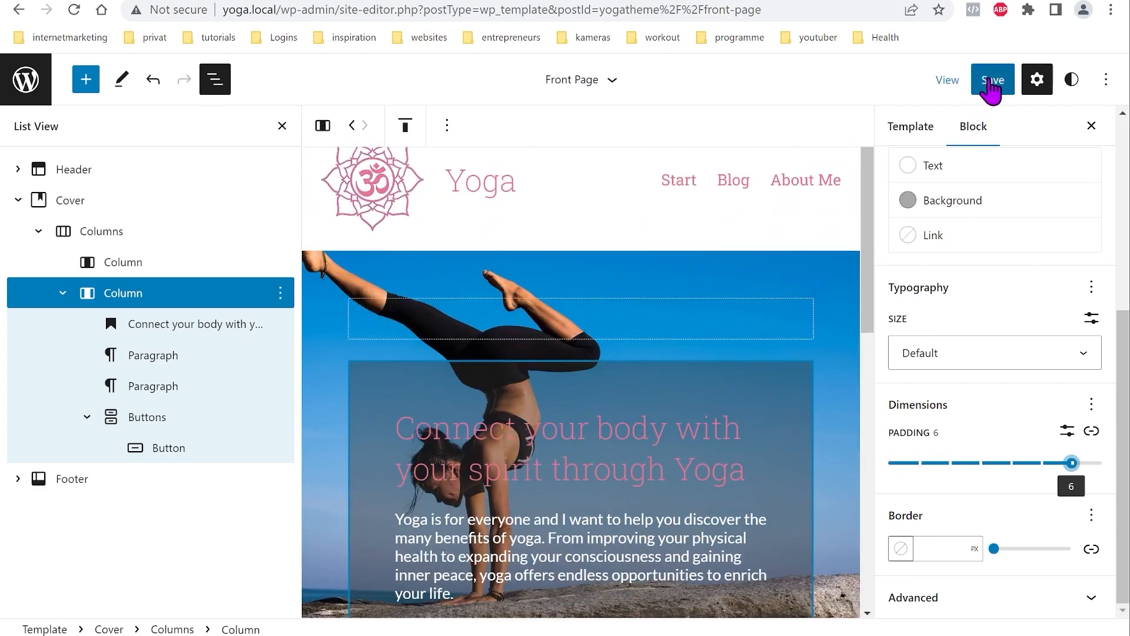
Step: Save the Front Page template changes
{"action": "left_click", "coordinate": [993, 81]}
{"action": "left_click", "coordinate": [981, 84]}
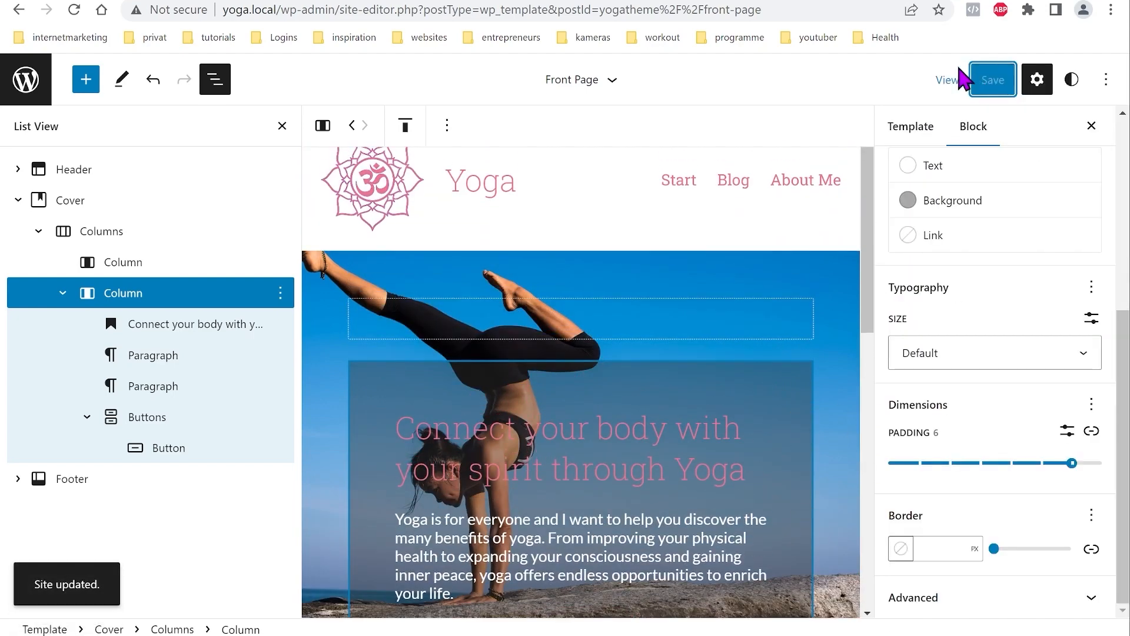
{"action": "scroll", "coordinate": [639, 465], "scroll_direction": "down", "scroll_amount": 1}
{"action": "scroll", "coordinate": [633, 467], "scroll_direction": "down", "scroll_amount": 4}
{"action": "scroll", "coordinate": [632, 467], "scroll_direction": "up", "scroll_amount": 4}
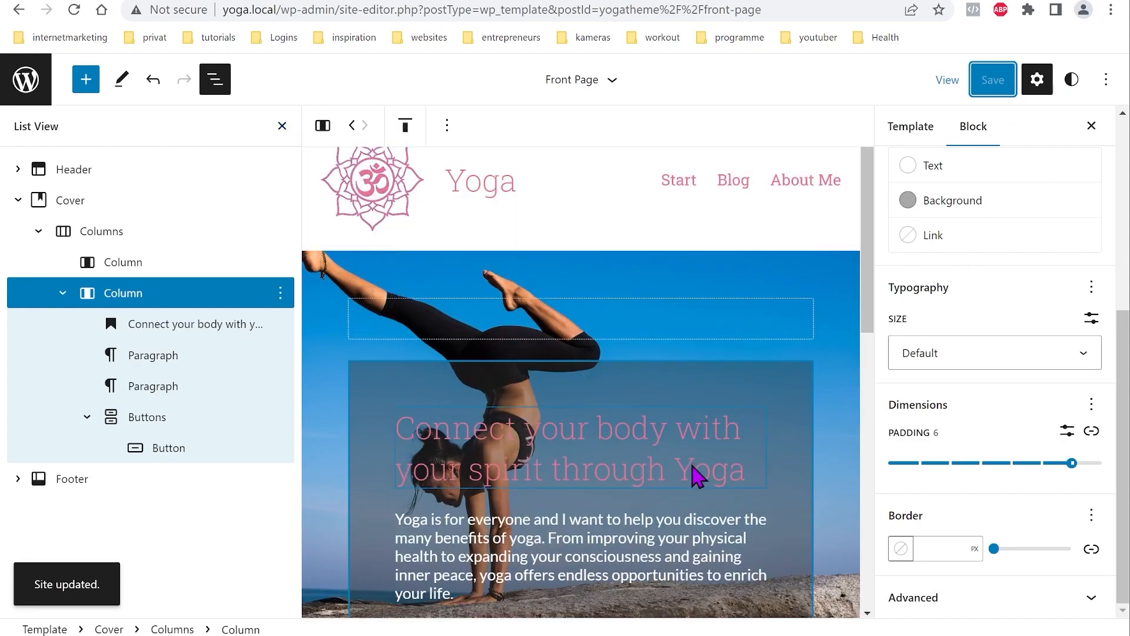
{"action": "scroll", "coordinate": [395, 203], "scroll_direction": "down", "scroll_amount": 6}
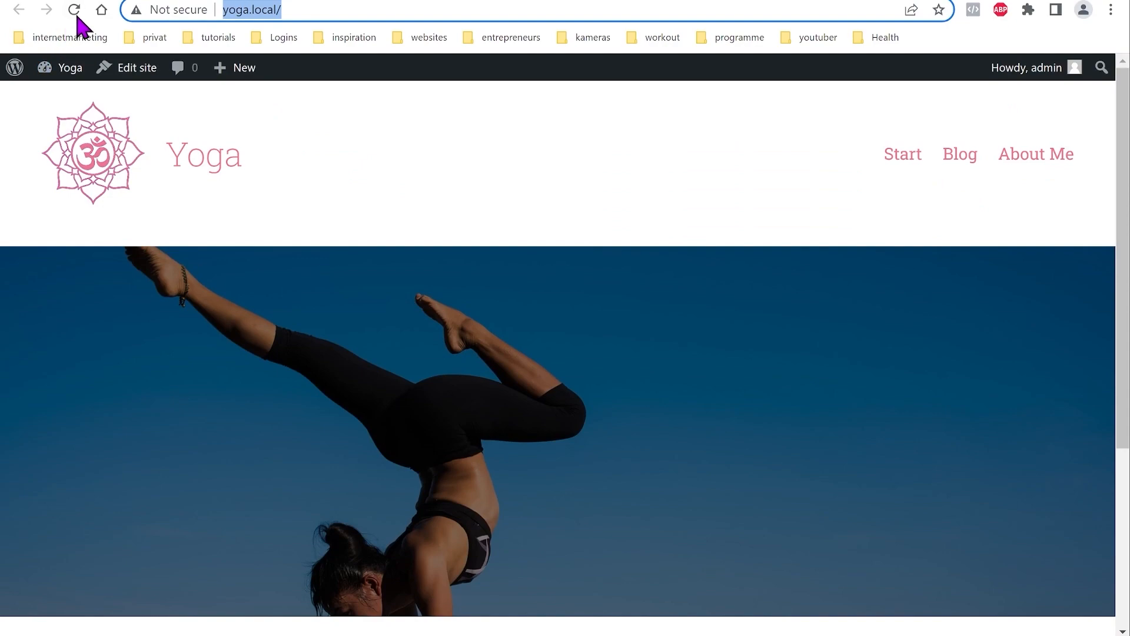
{"action": "left_click", "coordinate": [74, 10]}
{"action": "scroll", "coordinate": [434, 274], "scroll_direction": "down", "scroll_amount": 7}
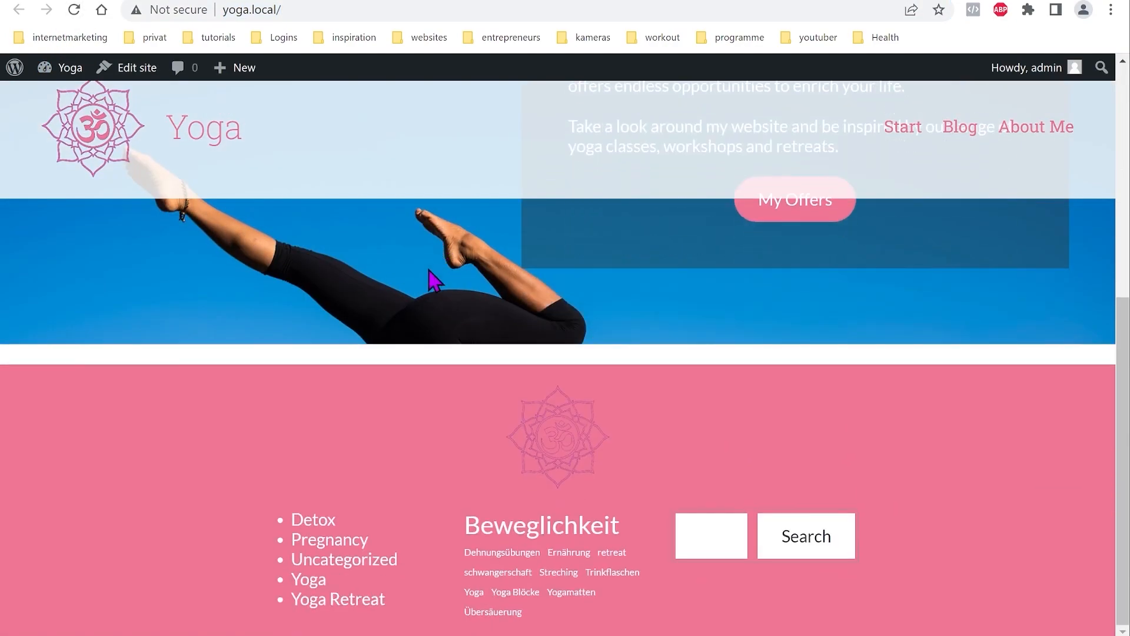
{"action": "scroll", "coordinate": [424, 330], "scroll_direction": "up", "scroll_amount": 7}
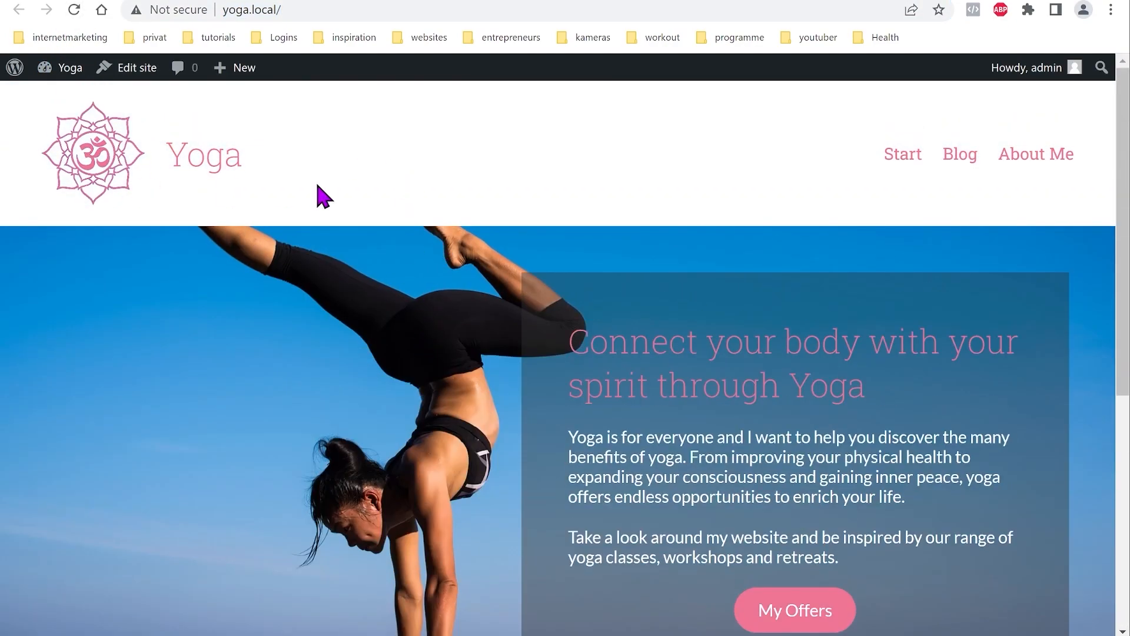
{"action": "scroll", "coordinate": [449, 218], "scroll_direction": "down", "scroll_amount": 5}
{"action": "scroll", "coordinate": [446, 219], "scroll_direction": "down", "scroll_amount": 1}
{"action": "scroll", "coordinate": [384, 257], "scroll_direction": "up", "scroll_amount": 5}
{"action": "scroll", "coordinate": [386, 263], "scroll_direction": "down", "scroll_amount": 6}
{"action": "scroll", "coordinate": [416, 382], "scroll_direction": "up", "scroll_amount": 6}
{"action": "scroll", "coordinate": [415, 412], "scroll_direction": "down", "scroll_amount": 6}
{"action": "scroll", "coordinate": [414, 434], "scroll_direction": "up", "scroll_amount": 6}
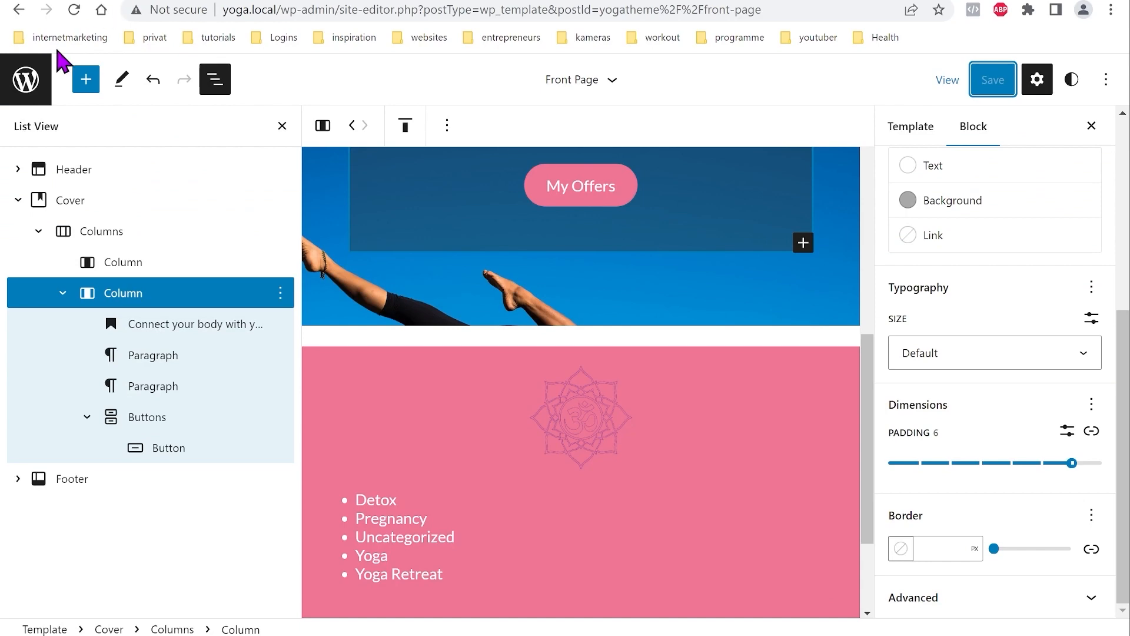
Step: Add a 'My Offers' paragraph directly after the cover section
{"action": "left_click", "coordinate": [64, 207]}
{"action": "left_click", "coordinate": [280, 200]}
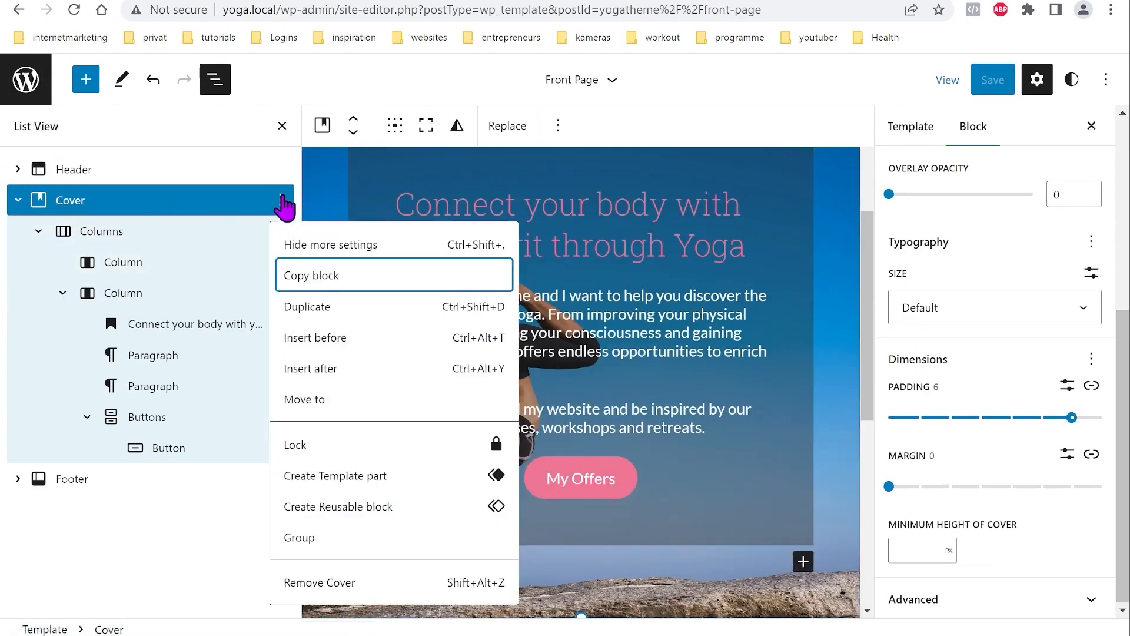
{"action": "left_click", "coordinate": [19, 201]}
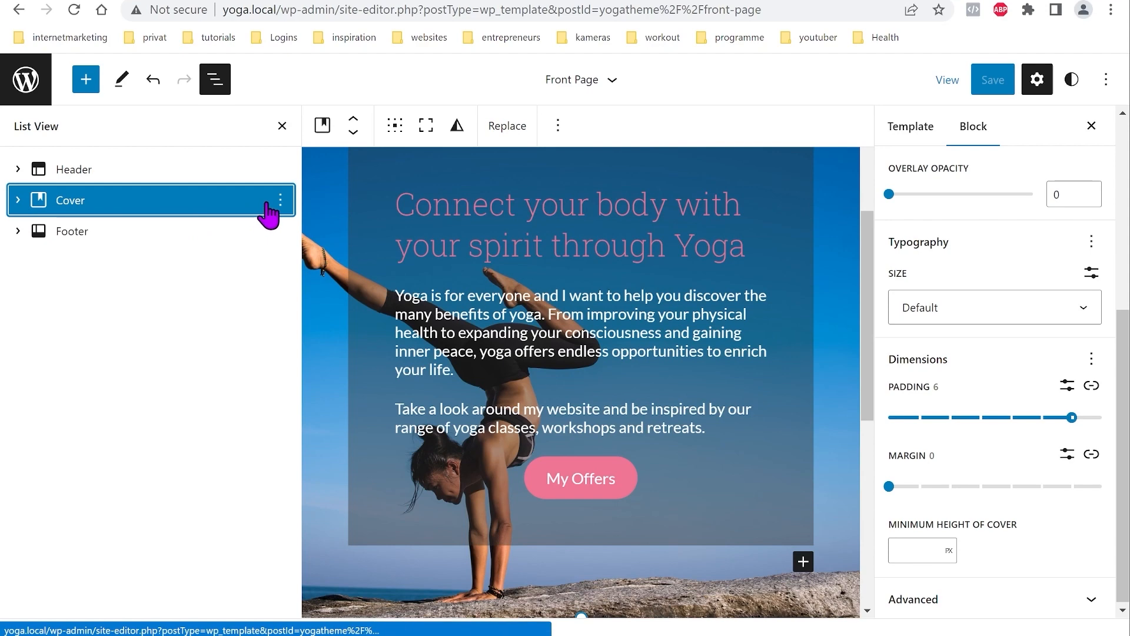
{"action": "left_click", "coordinate": [279, 202]}
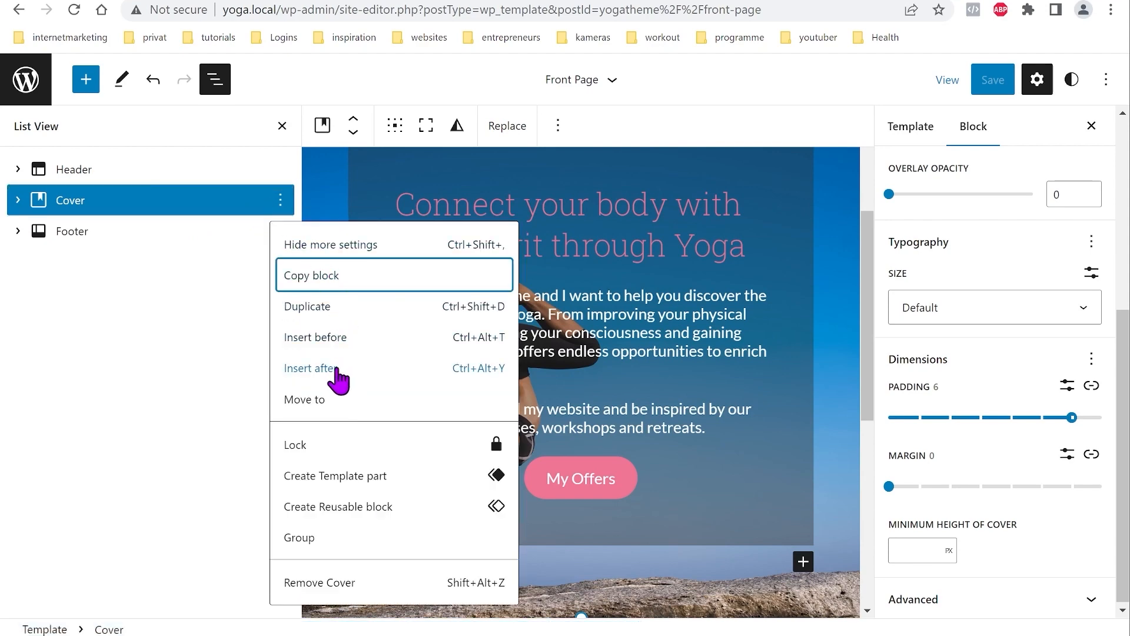
{"action": "left_click", "coordinate": [333, 369]}
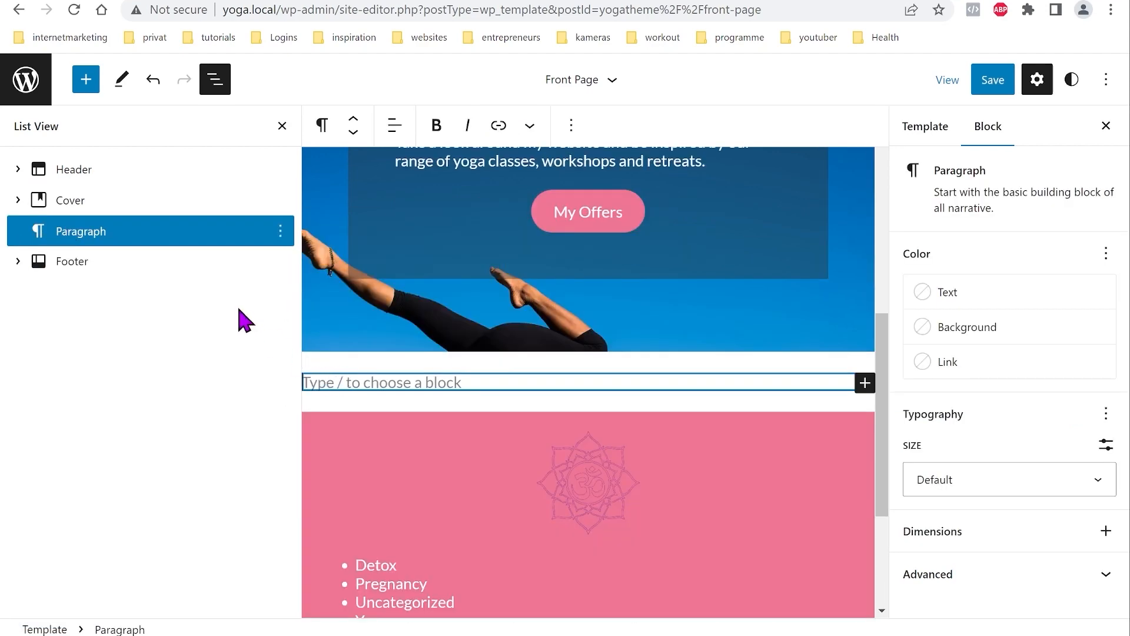
{"action": "scroll", "coordinate": [505, 332], "scroll_direction": "down", "scroll_amount": 2}
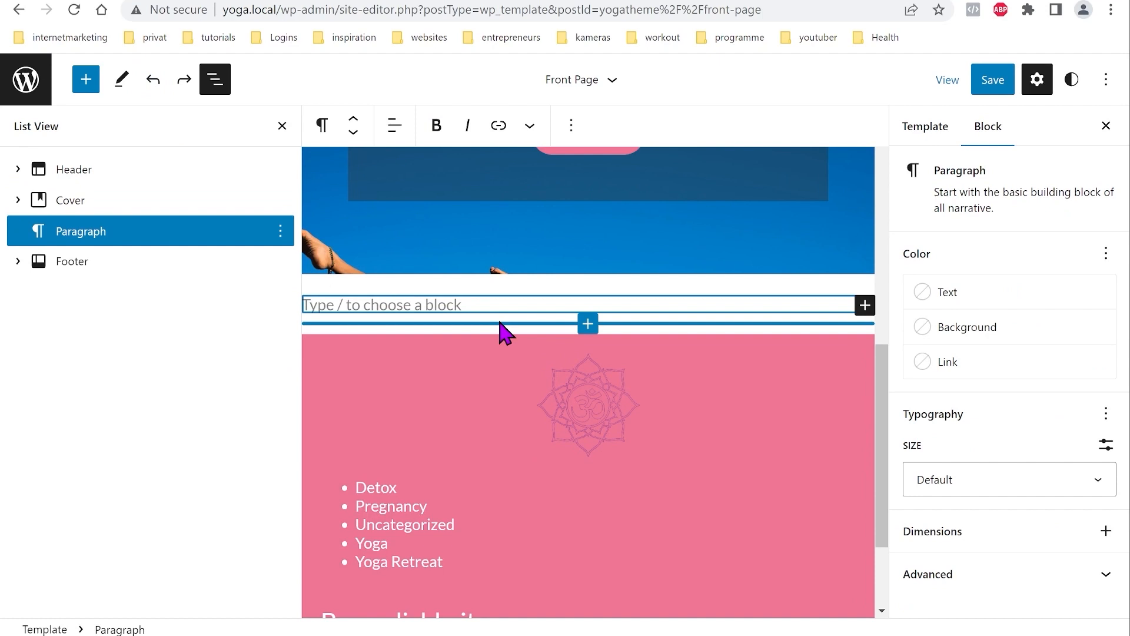
{"action": "type", "text": "My Off"}
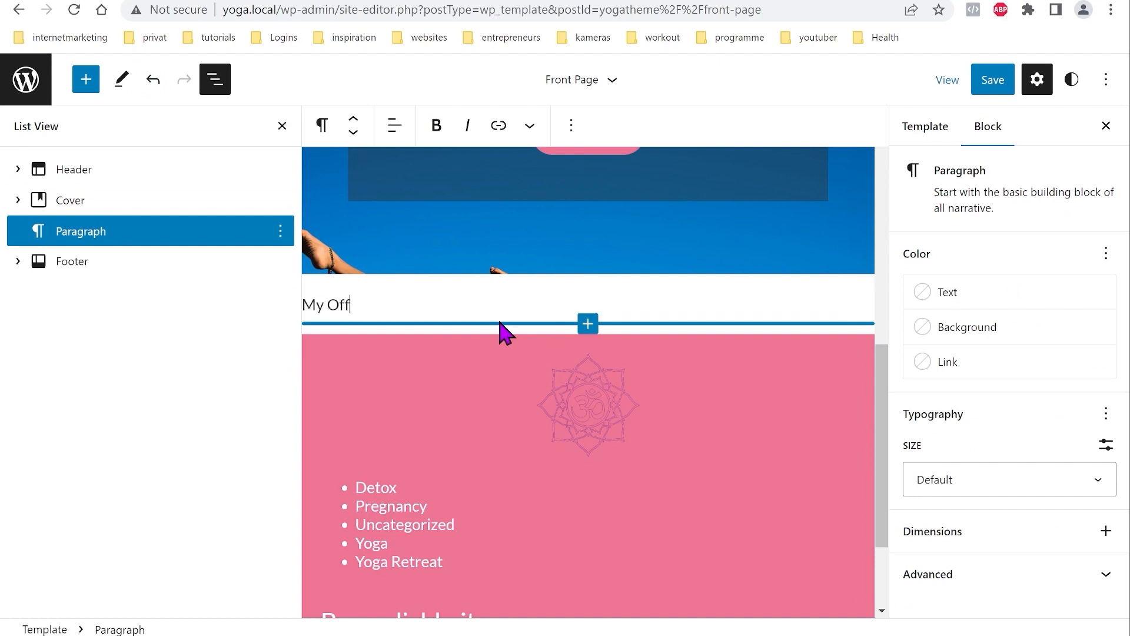
{"action": "key", "text": "Return"}
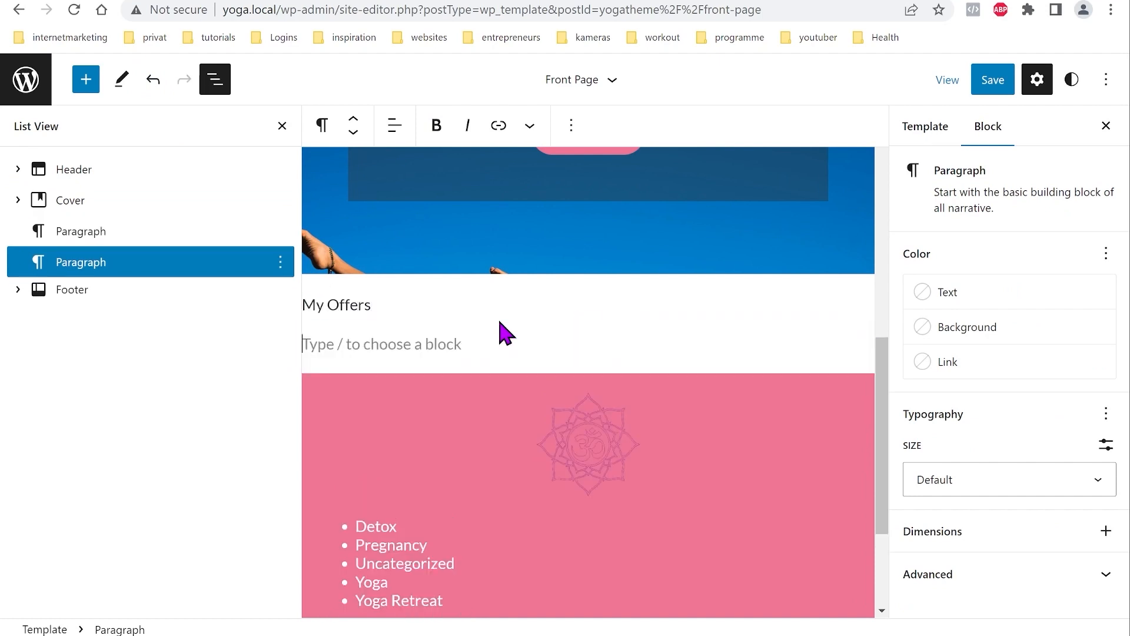
Step: Convert the My Offers paragraph into a centred heading
{"action": "left_click", "coordinate": [346, 304]}
{"action": "left_click", "coordinate": [322, 125]}
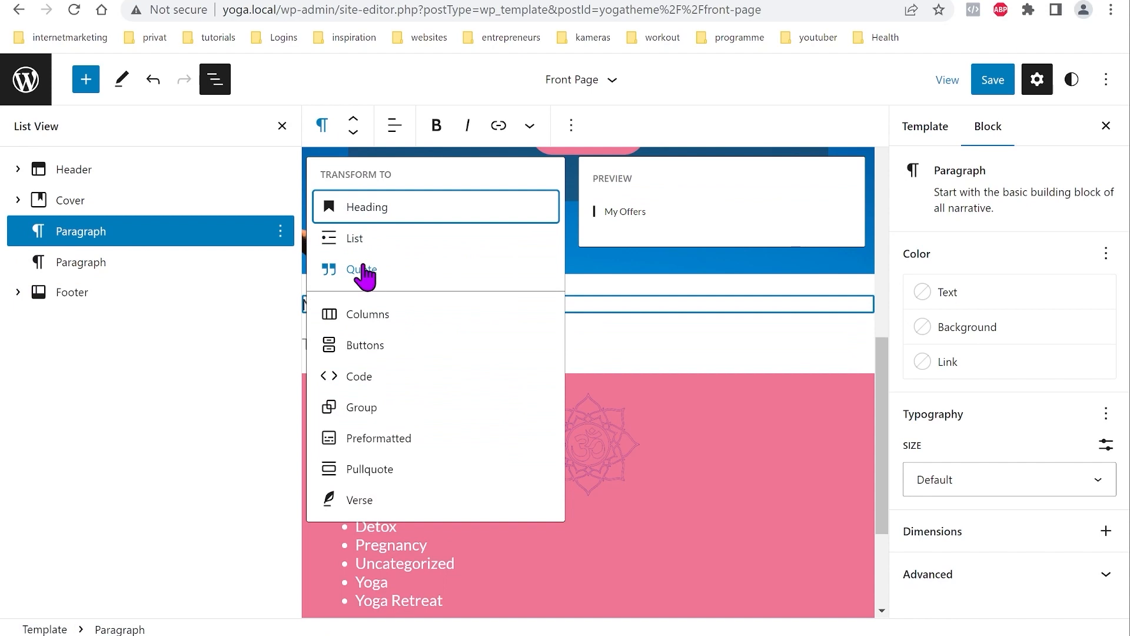
{"action": "left_click", "coordinate": [360, 213]}
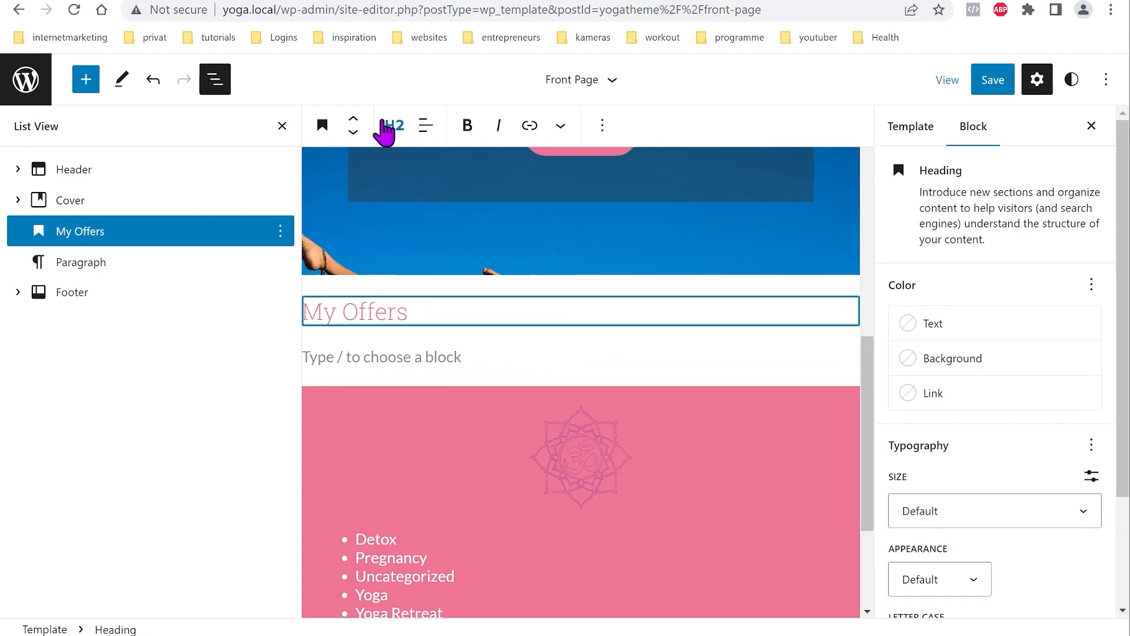
{"action": "left_click", "coordinate": [394, 313]}
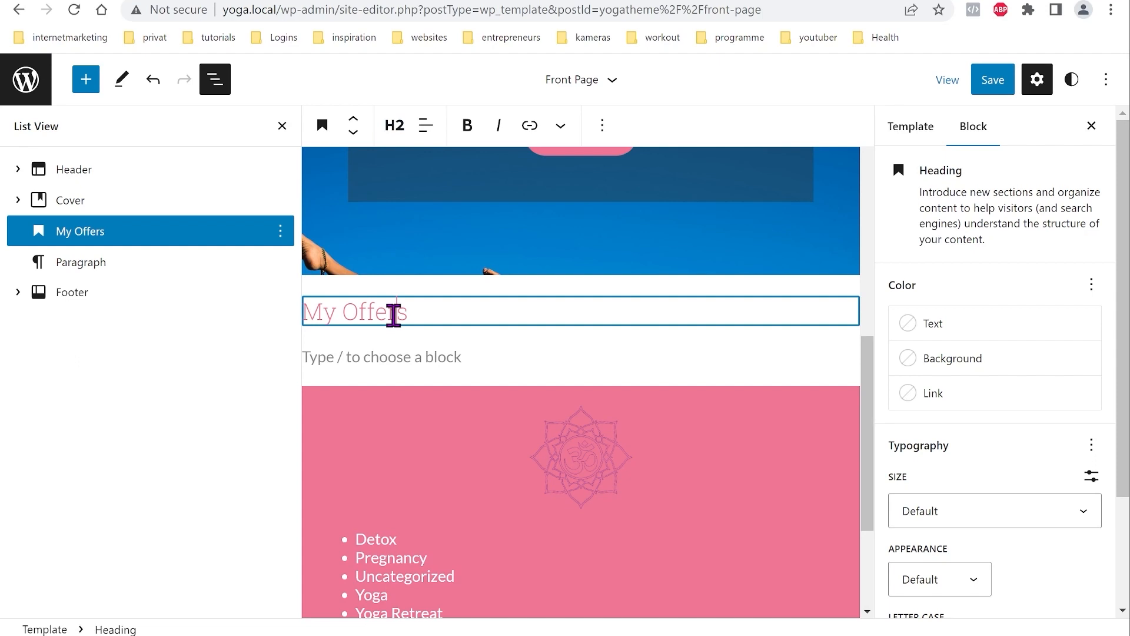
{"action": "left_click", "coordinate": [425, 128]}
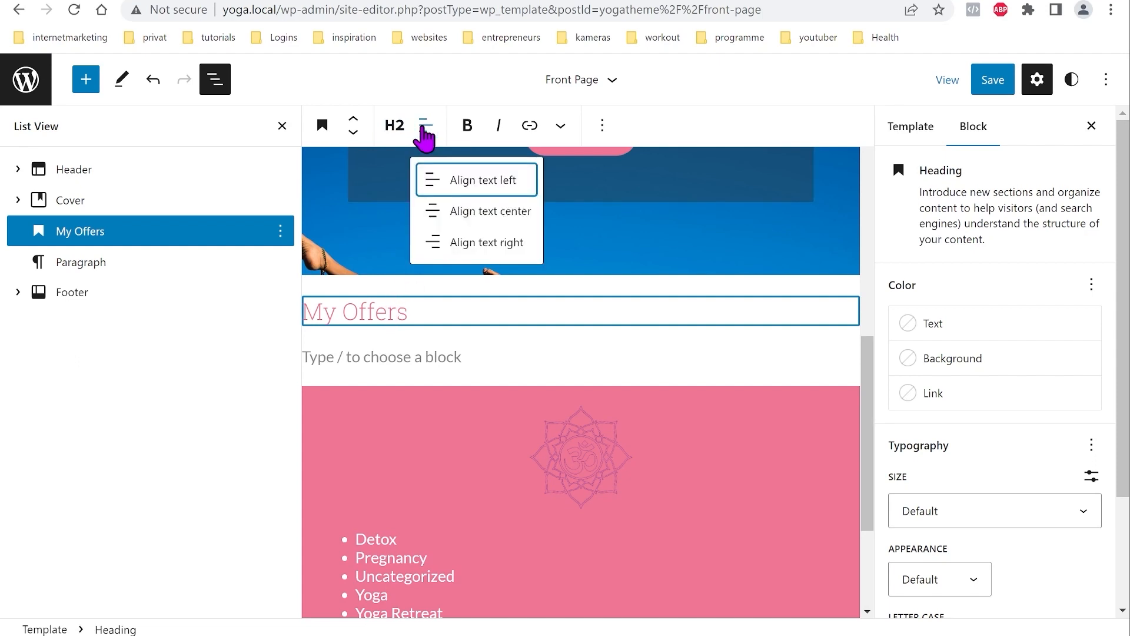
{"action": "left_click", "coordinate": [481, 212]}
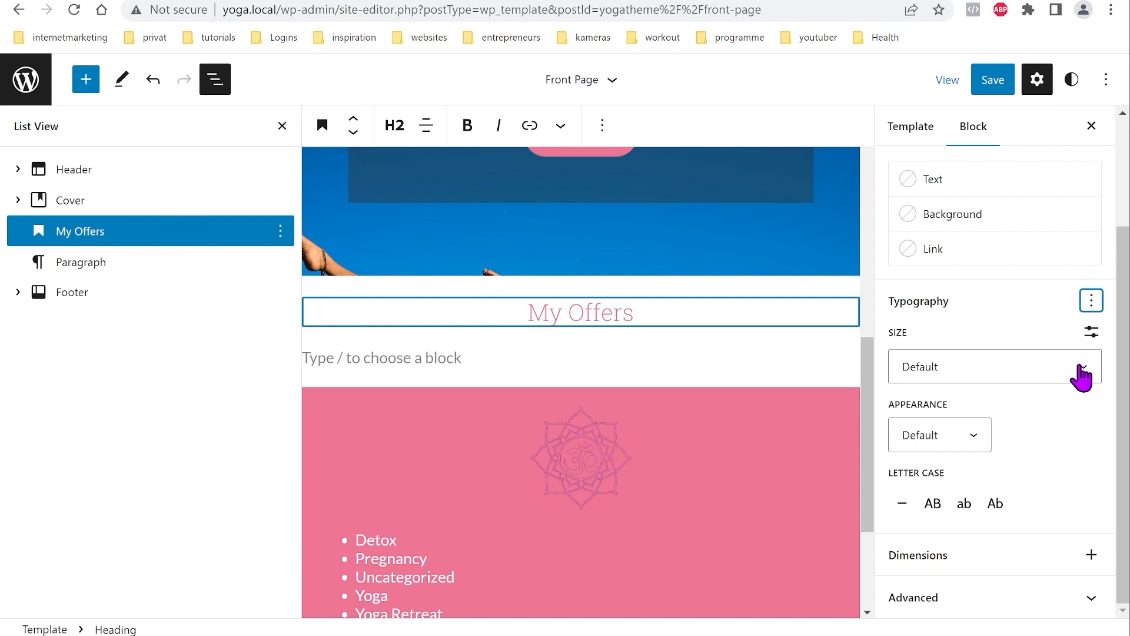
Step: Set the My Offers heading to the xxx-large font size
{"action": "left_click", "coordinate": [1083, 368]}
{"action": "scroll", "coordinate": [1048, 421], "scroll_direction": "down", "scroll_amount": 1}
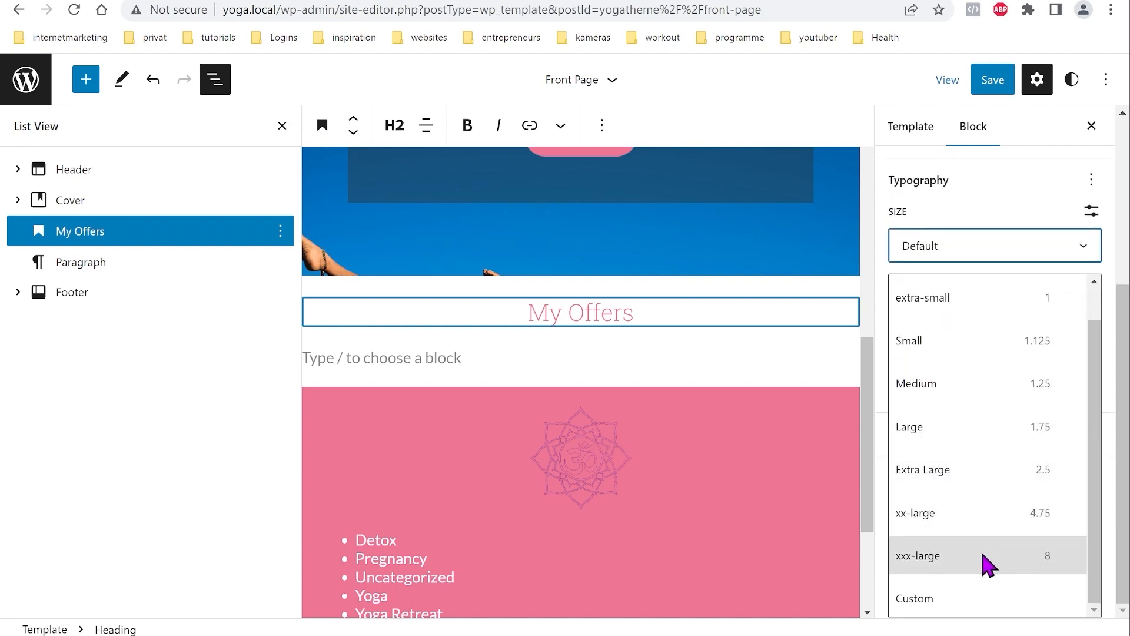
{"action": "left_click", "coordinate": [964, 557]}
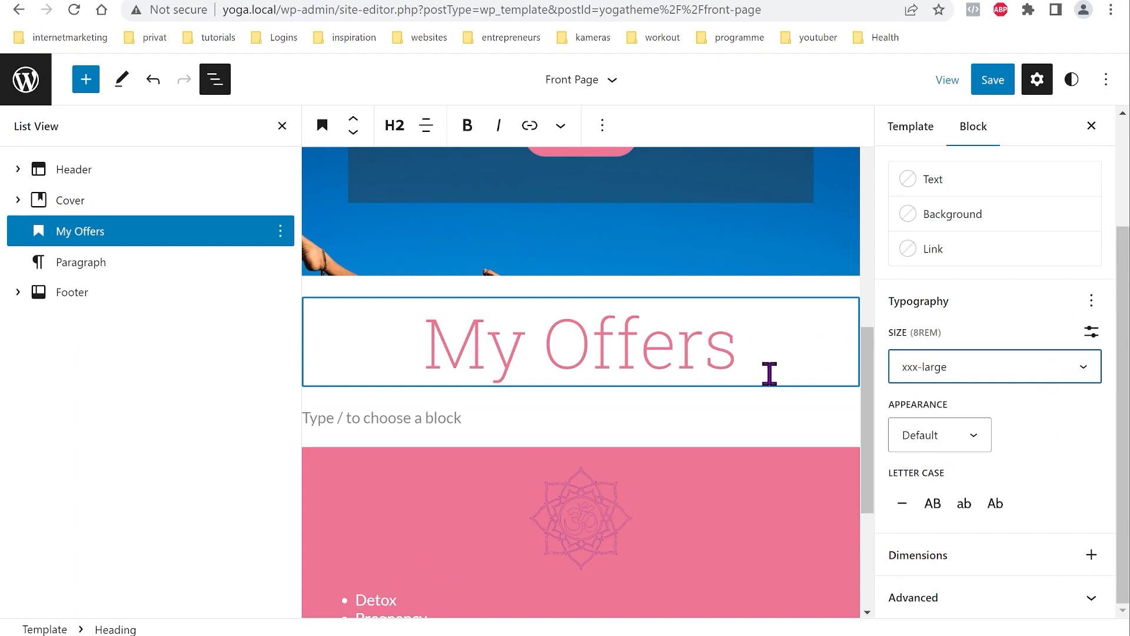
{"action": "left_click", "coordinate": [405, 430]}
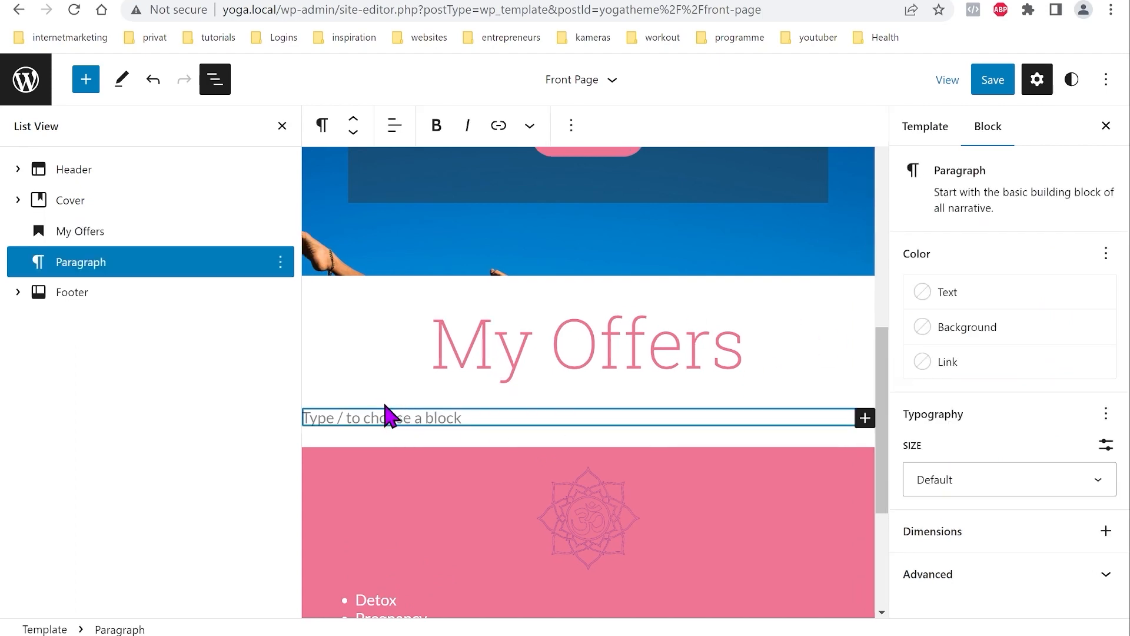
Step: Replace the empty paragraph with a 33/33/33 three-column block
{"action": "left_click", "coordinate": [86, 80]}
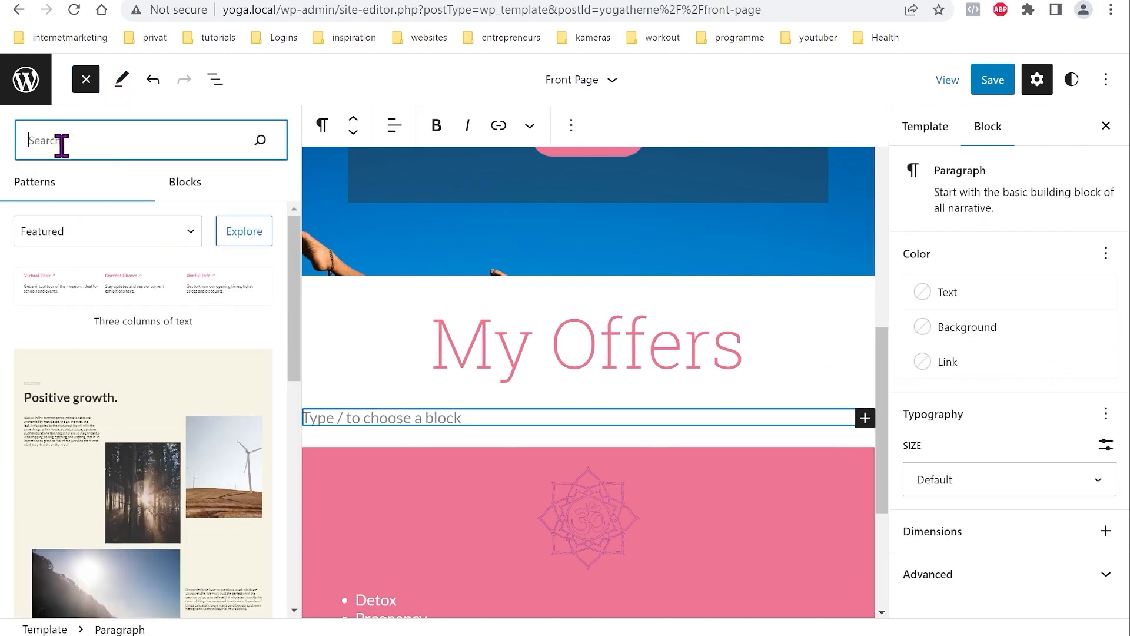
{"action": "left_click", "coordinate": [173, 181]}
{"action": "scroll", "coordinate": [147, 395], "scroll_direction": "down", "scroll_amount": 4}
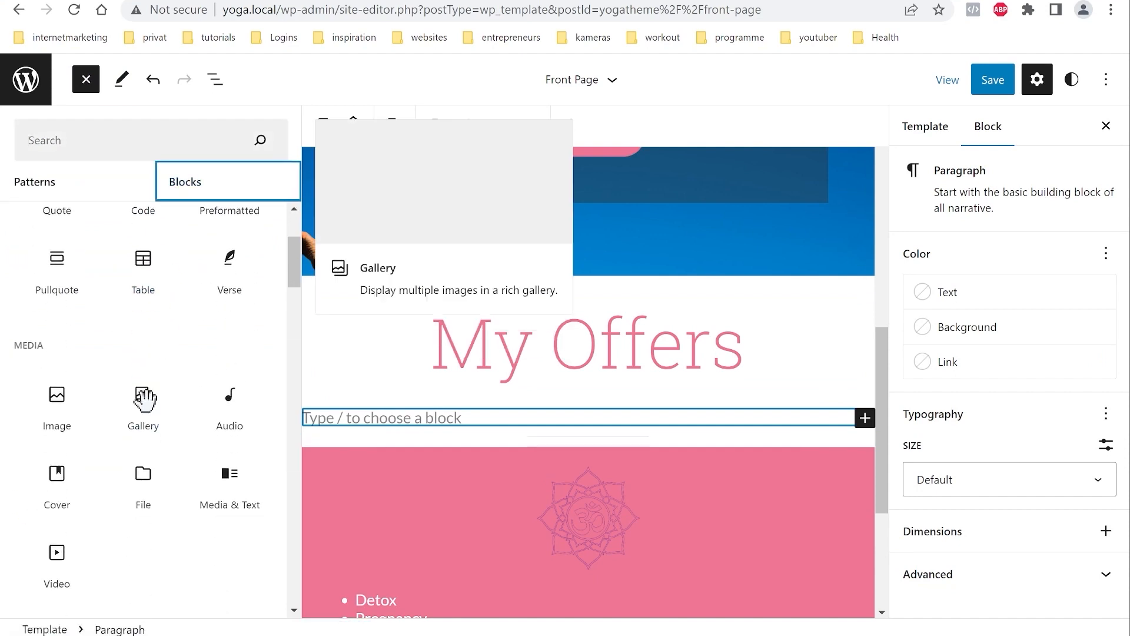
{"action": "scroll", "coordinate": [148, 477], "scroll_direction": "down", "scroll_amount": 3}
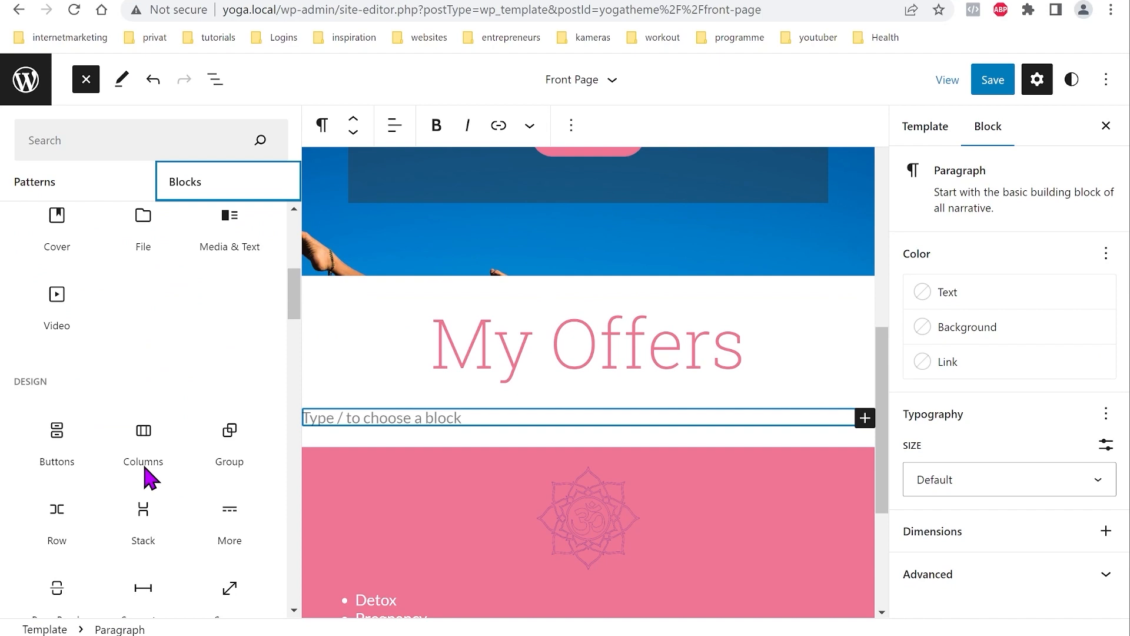
{"action": "left_click", "coordinate": [151, 442]}
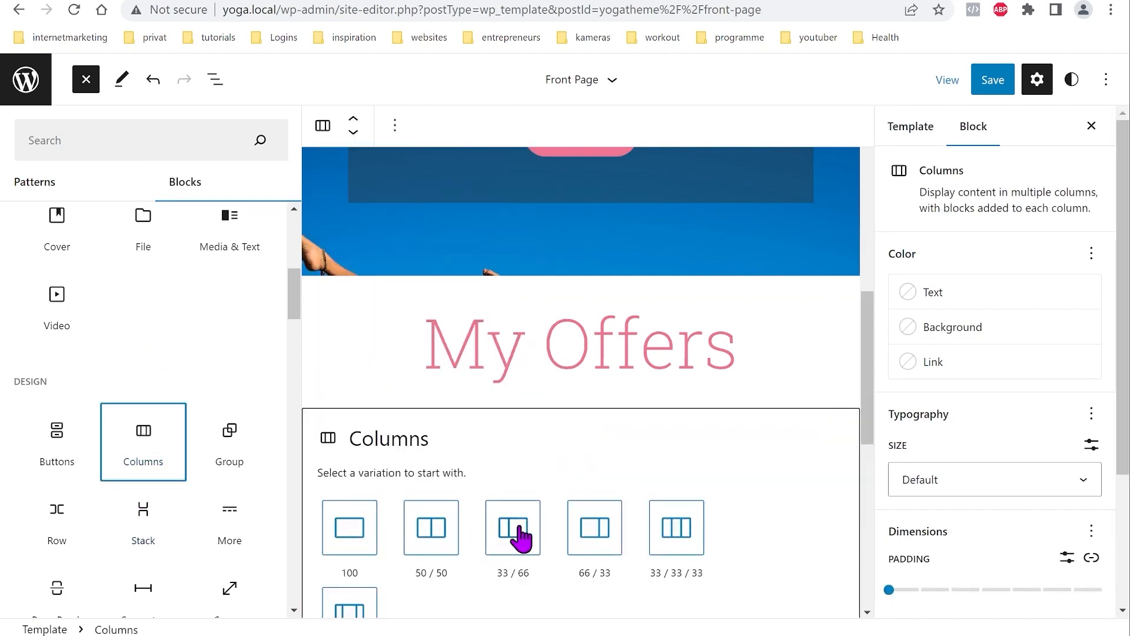
{"action": "left_click", "coordinate": [688, 533]}
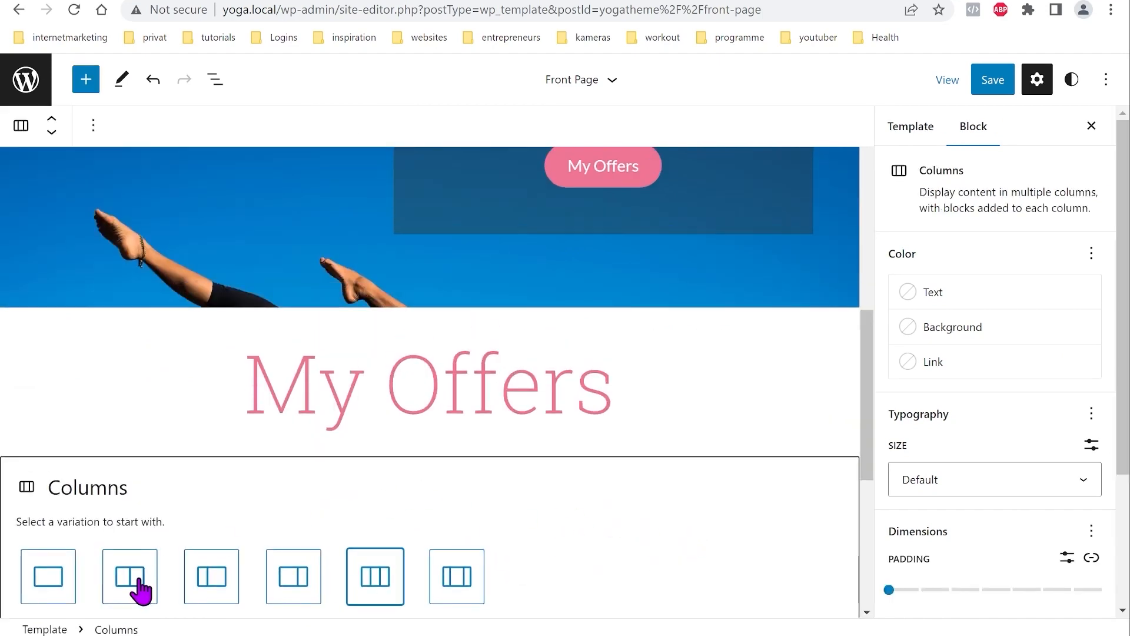
{"action": "left_click", "coordinate": [373, 586]}
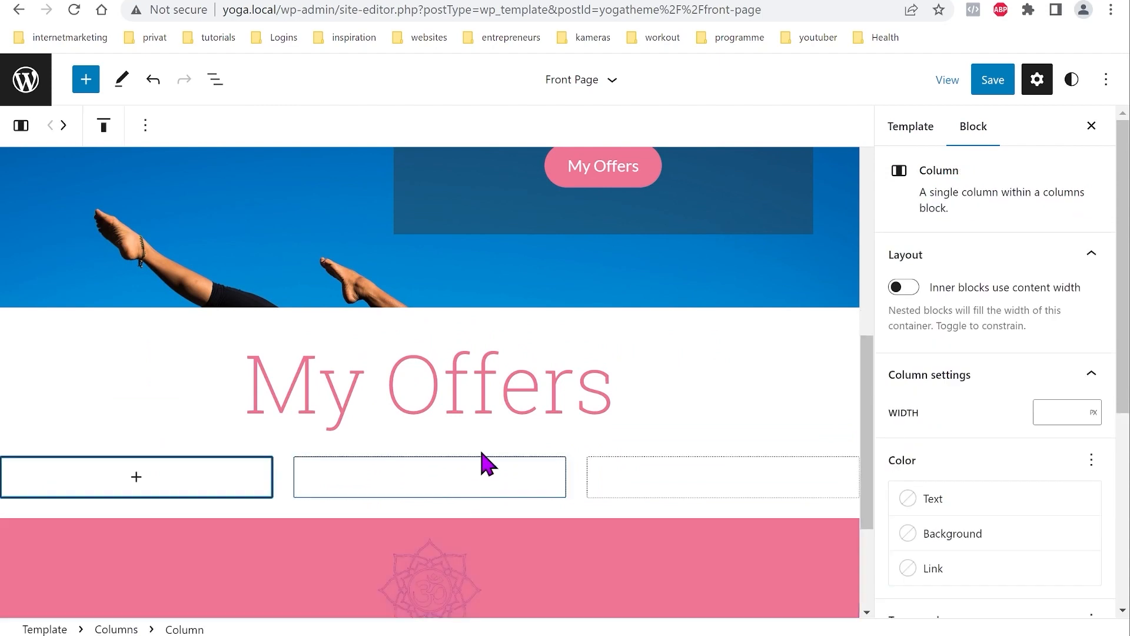
Step: Add an Image block to the middle column and choose Insert from URL
{"action": "left_click", "coordinate": [216, 82]}
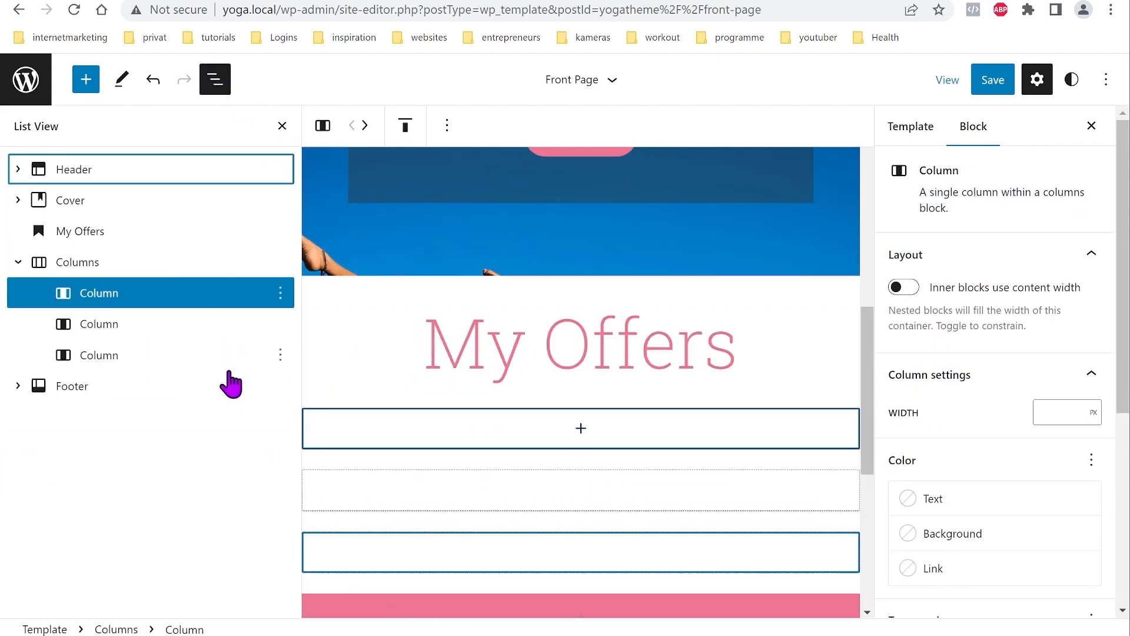
{"action": "left_click", "coordinate": [588, 504]}
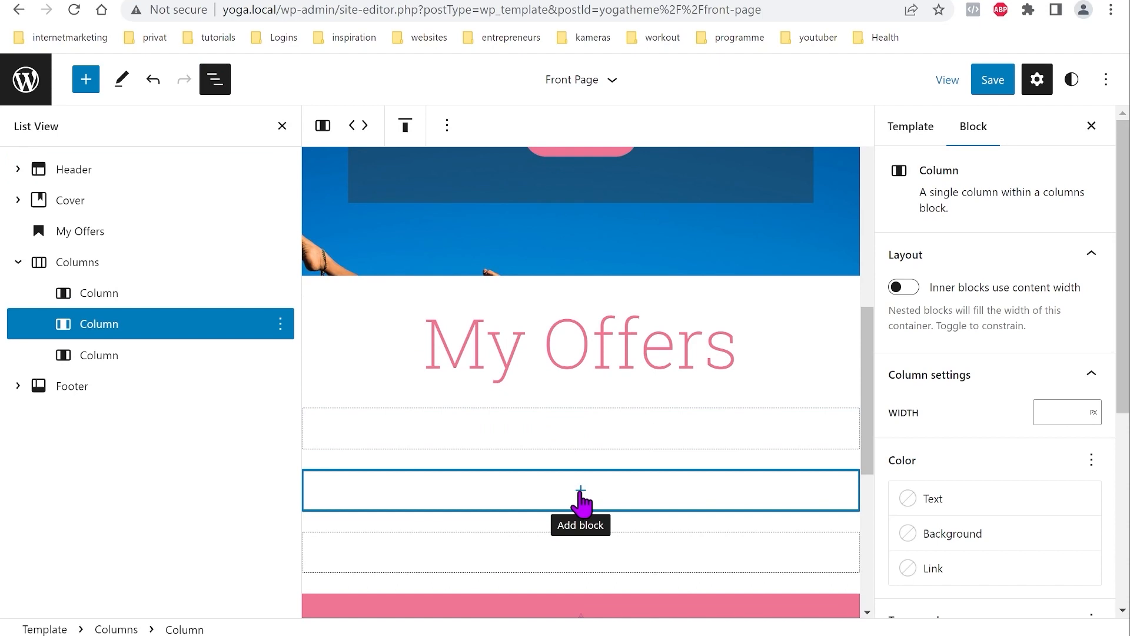
{"action": "left_click", "coordinate": [580, 493]}
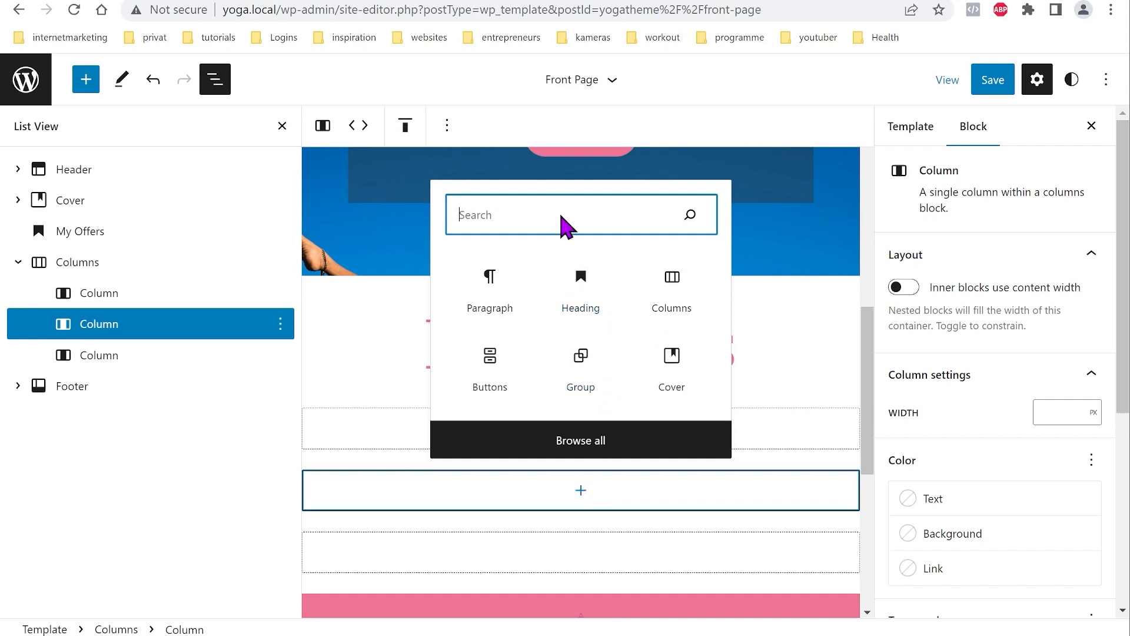
{"action": "type", "text": "Im"}
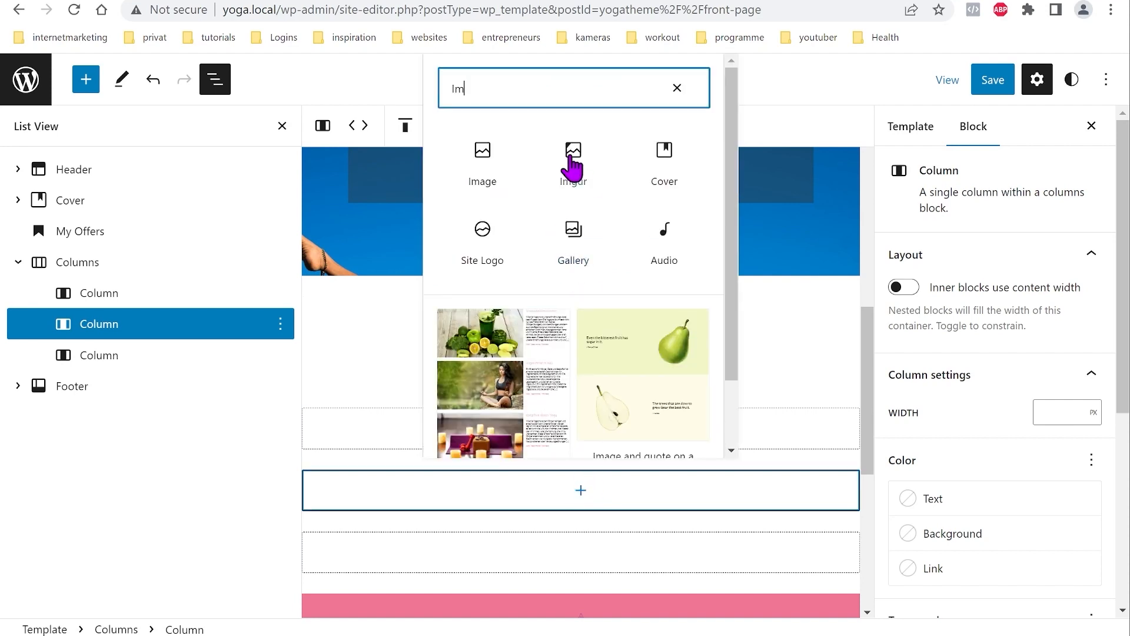
{"action": "left_click", "coordinate": [487, 155]}
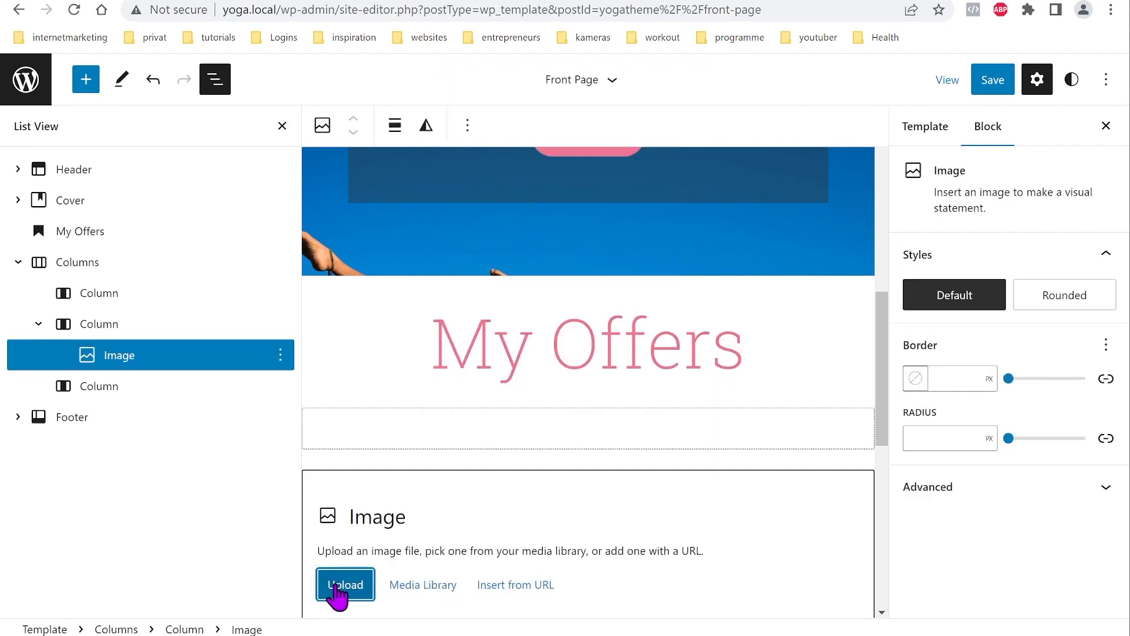
{"action": "left_click", "coordinate": [510, 583]}
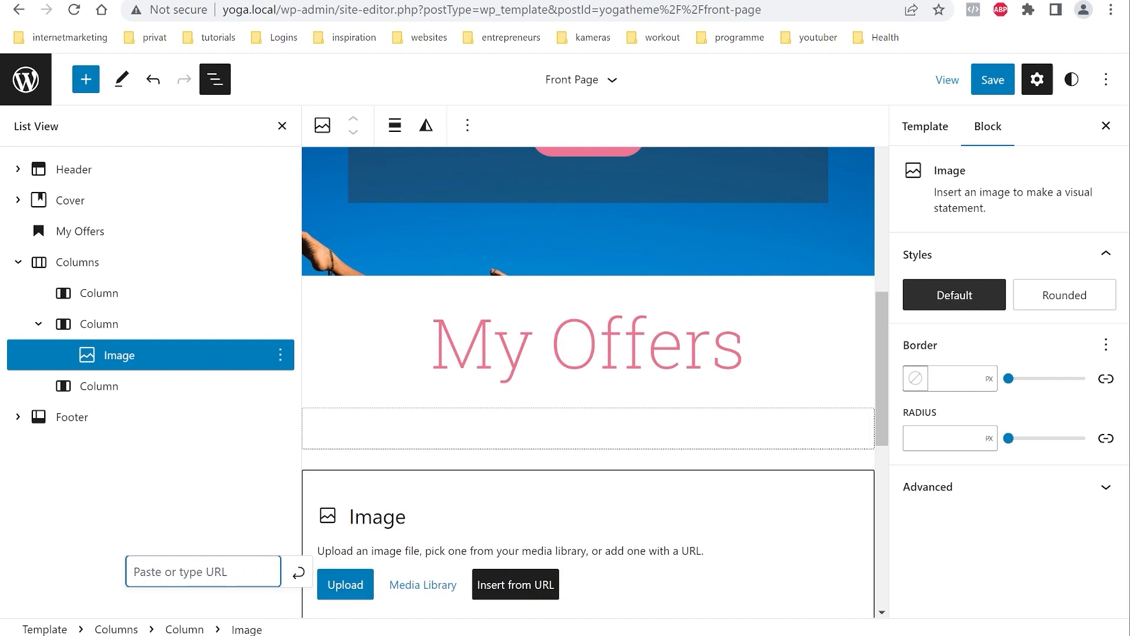
{"action": "key", "text": "alt+Tab"}
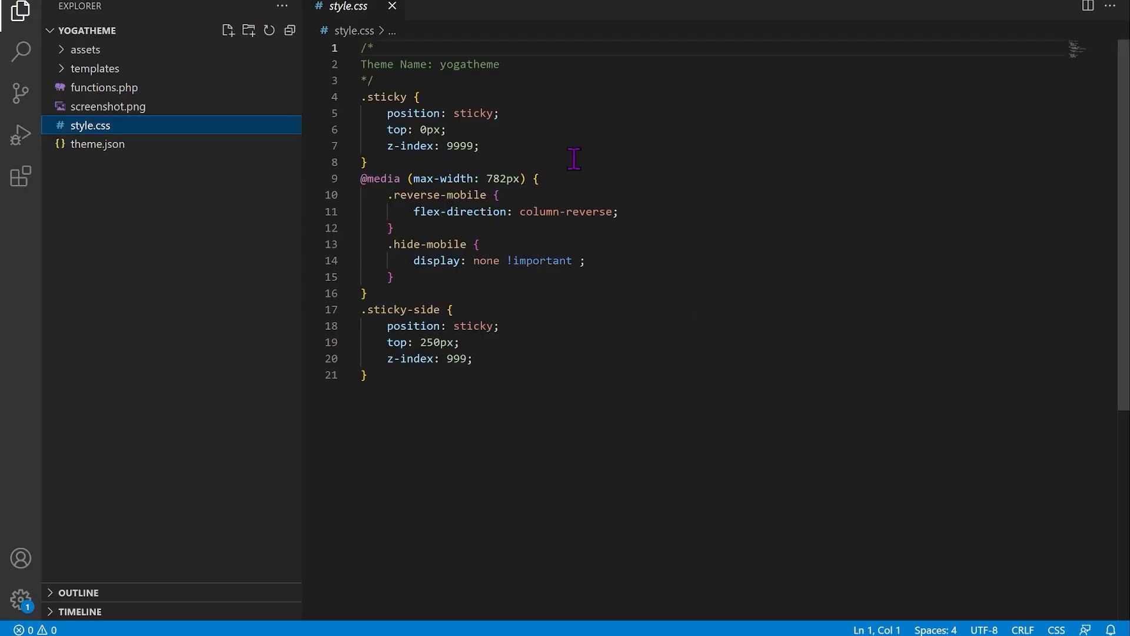
Step: Preview offer-yoga.png from the theme's assets > pic folder in Visual Studio Code
{"action": "left_click", "coordinate": [66, 52]}
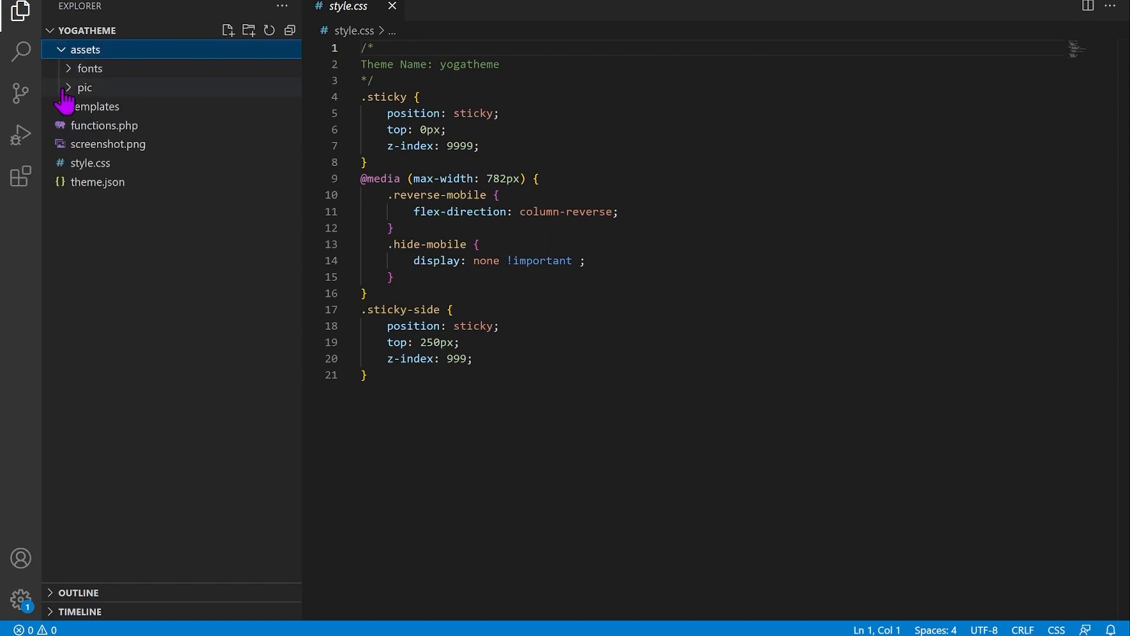
{"action": "left_click", "coordinate": [69, 90]}
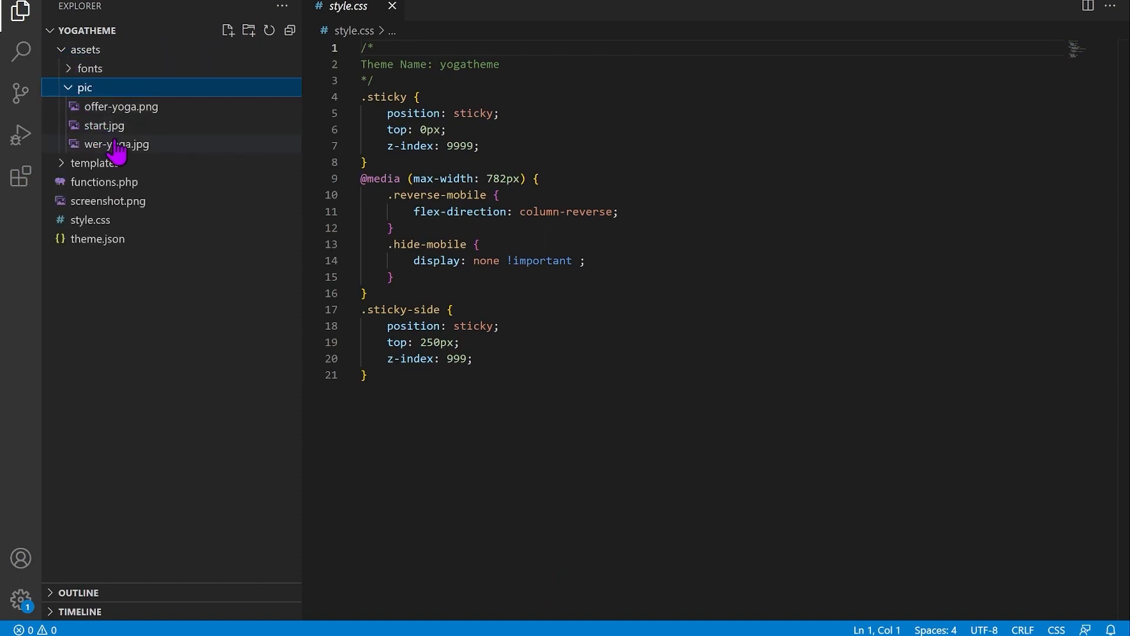
{"action": "left_click", "coordinate": [145, 112]}
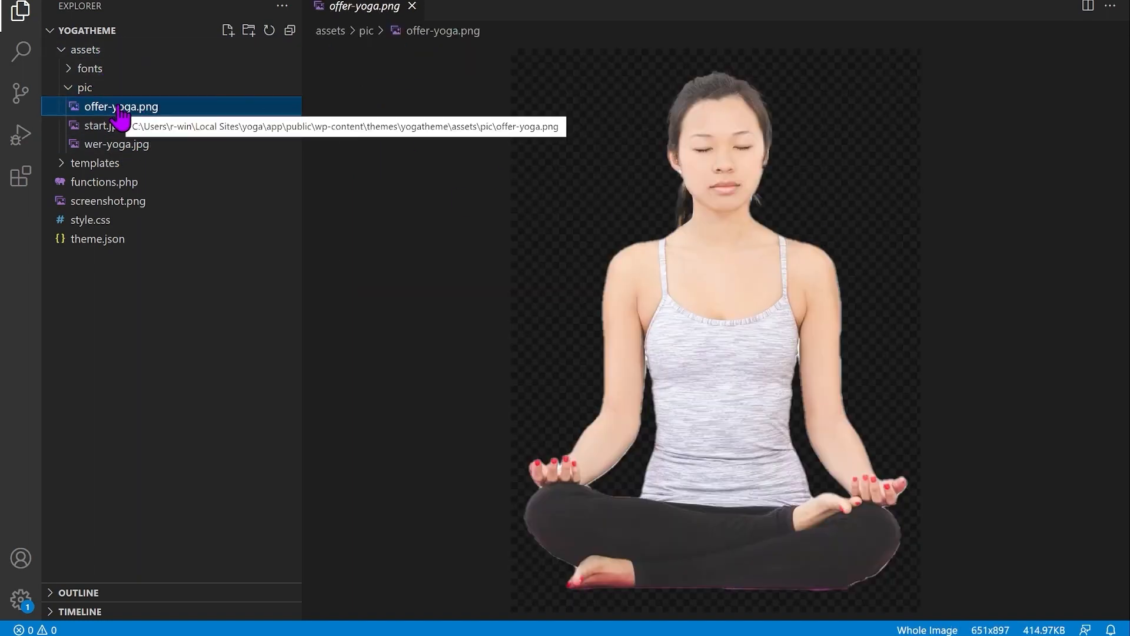
{"action": "key", "text": "alt+Tab"}
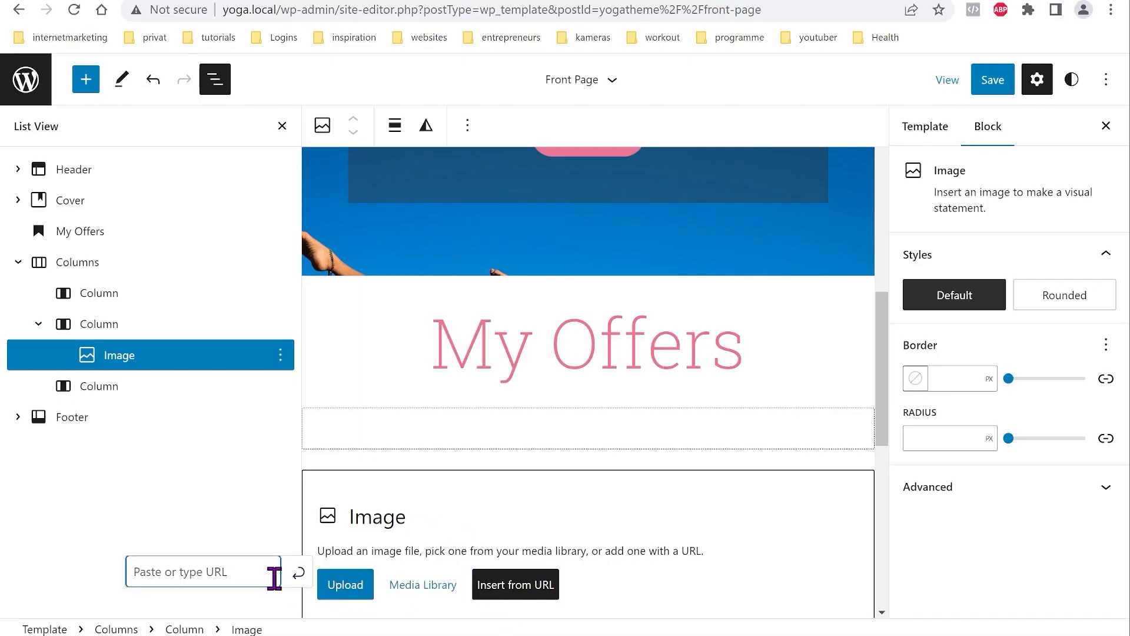
Step: Begin the middle column image's URL by entering '/' in the Insert from URL field
{"action": "type", "text": "/assets/offer-yoga.png"}
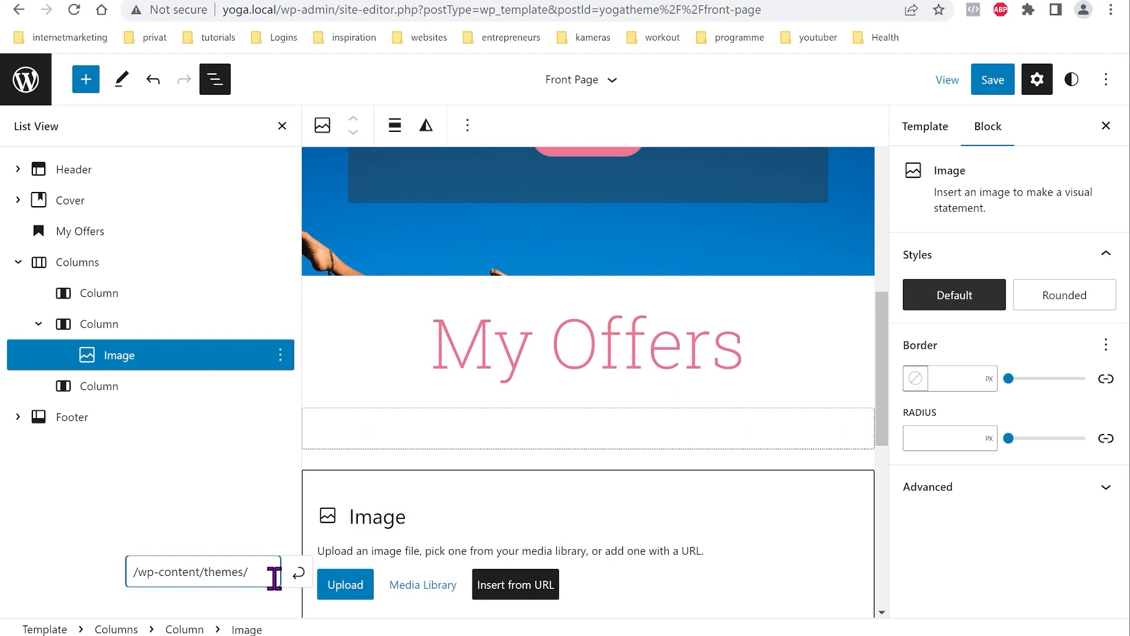
Step: Set the middle column image's URL to /gatheme/assets/offer-yoga.png and apply it
{"action": "type", "text": "gatheme"}
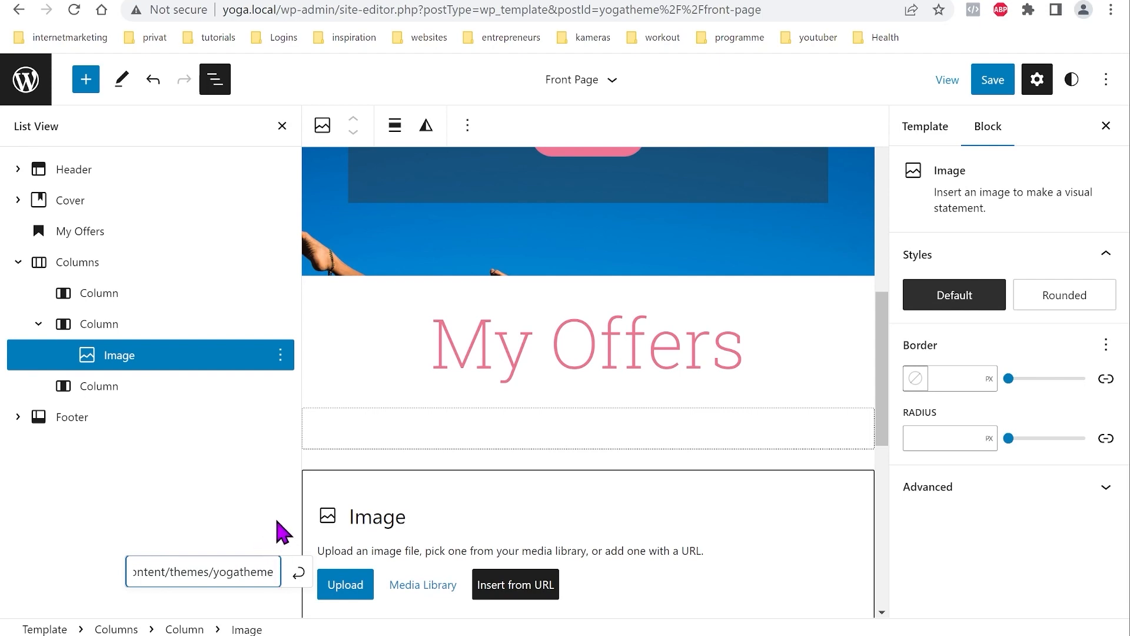
{"action": "type", "text": "/"}
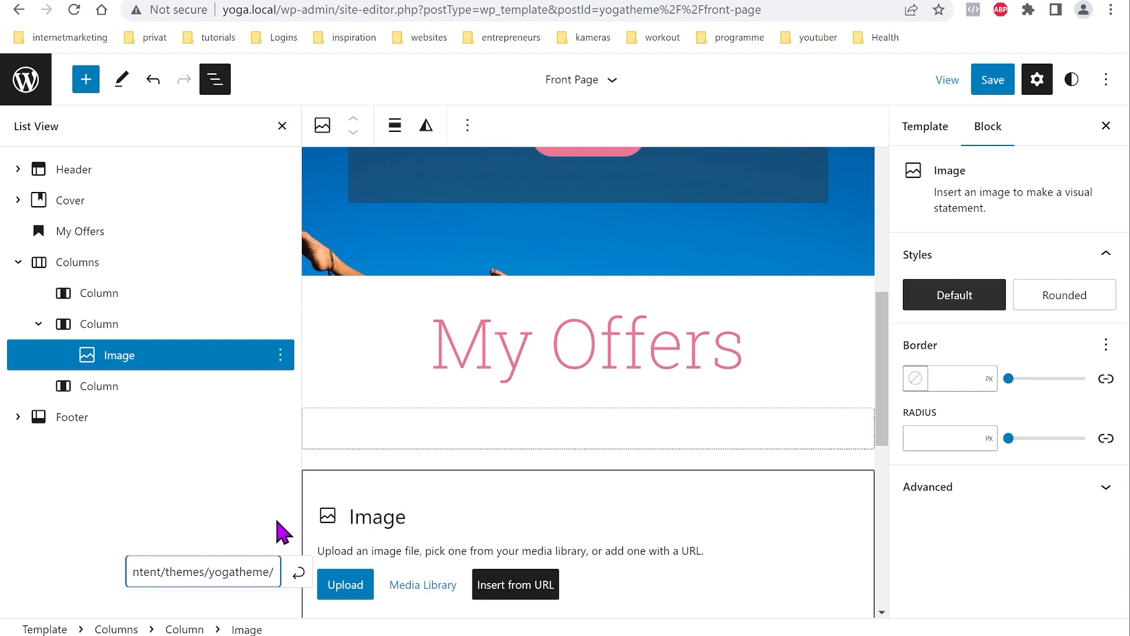
{"action": "type", "text": "asse"}
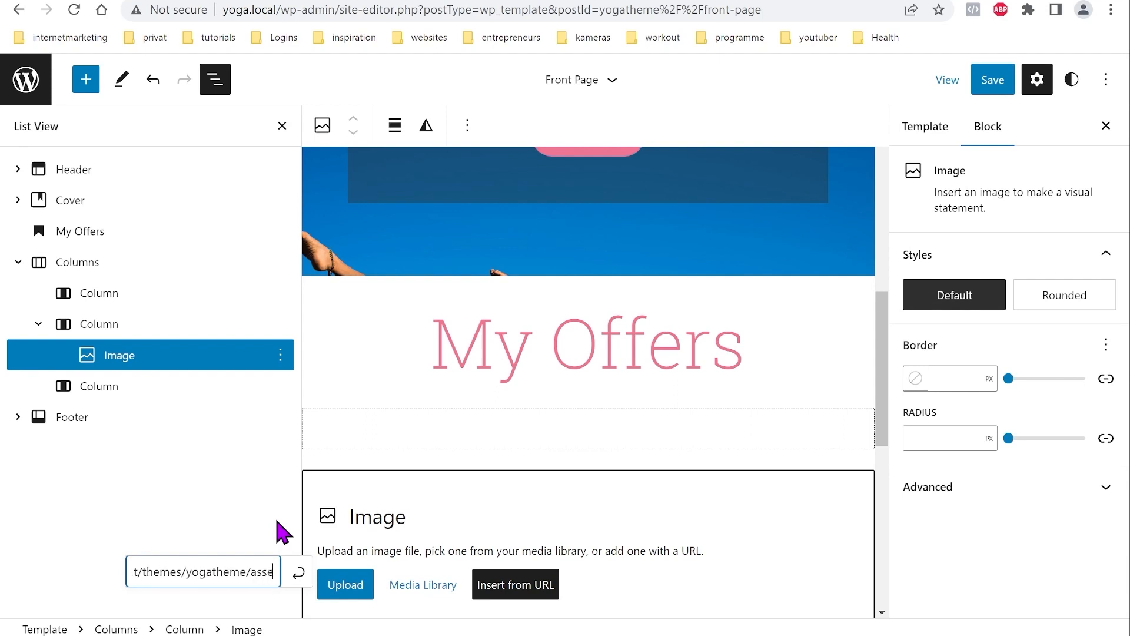
{"action": "type", "text": "ts/"}
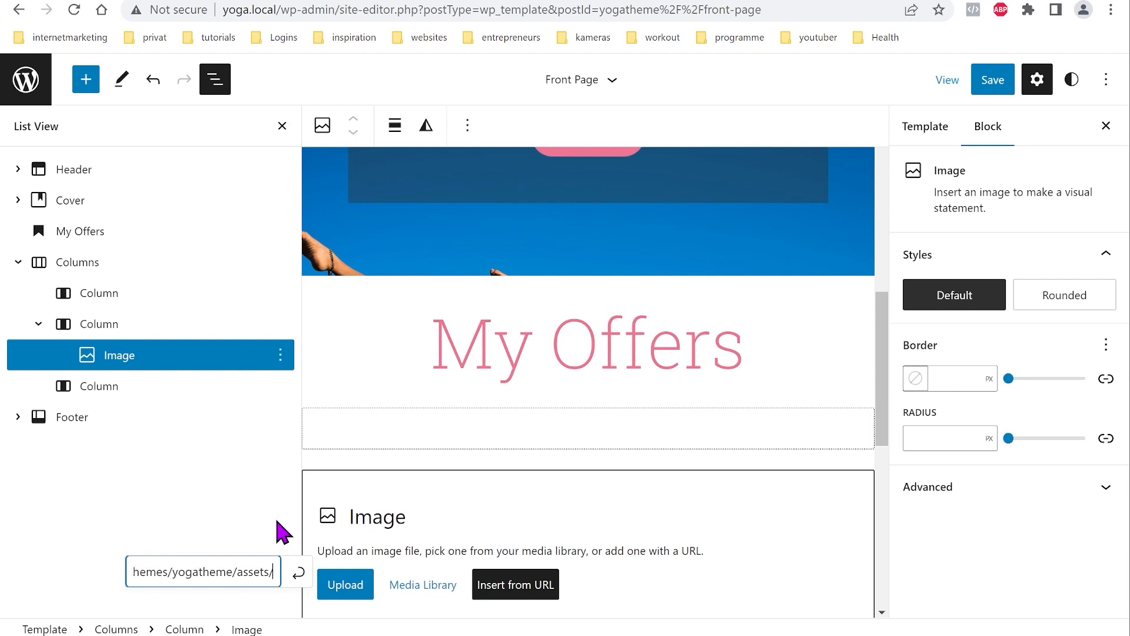
{"action": "type", "text": "o"}
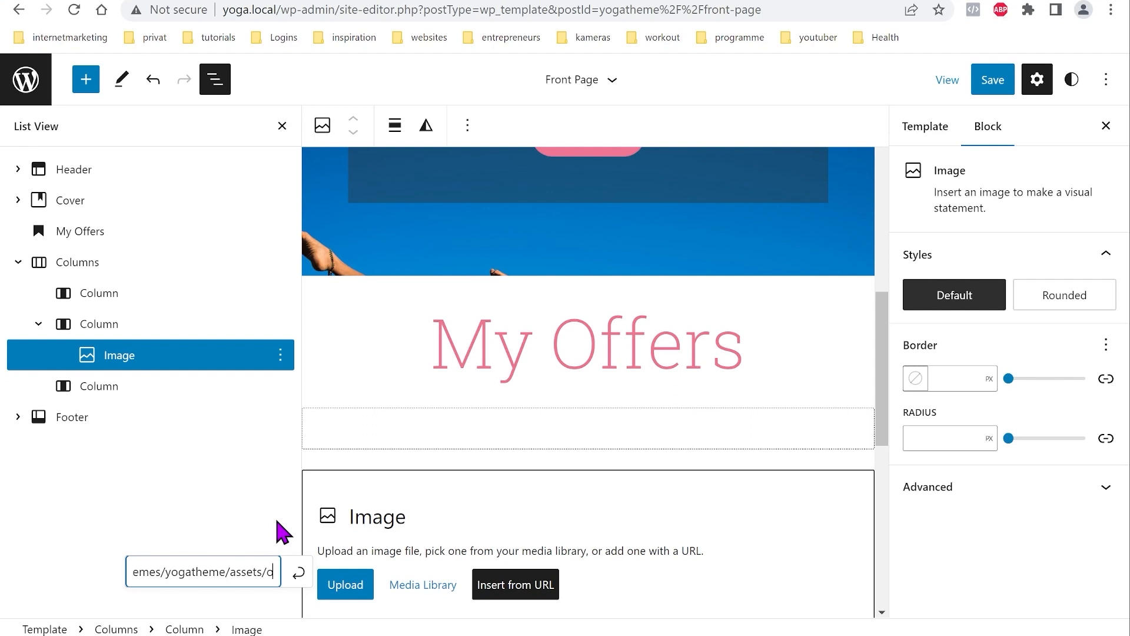
{"action": "type", "text": "ffer"}
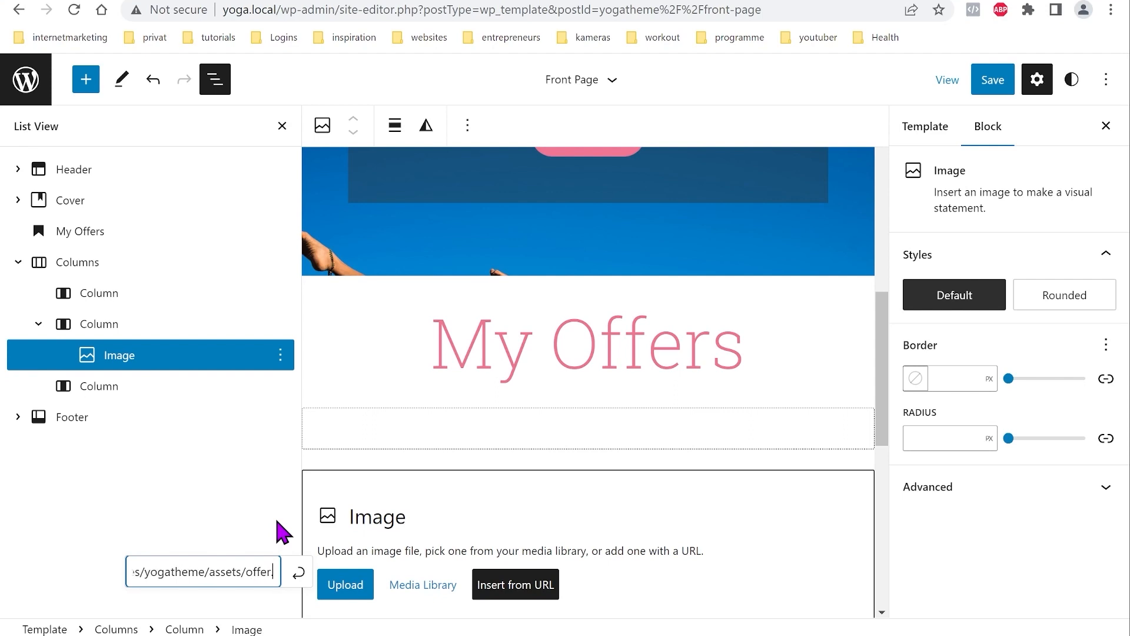
{"action": "type", "text": "-yo"}
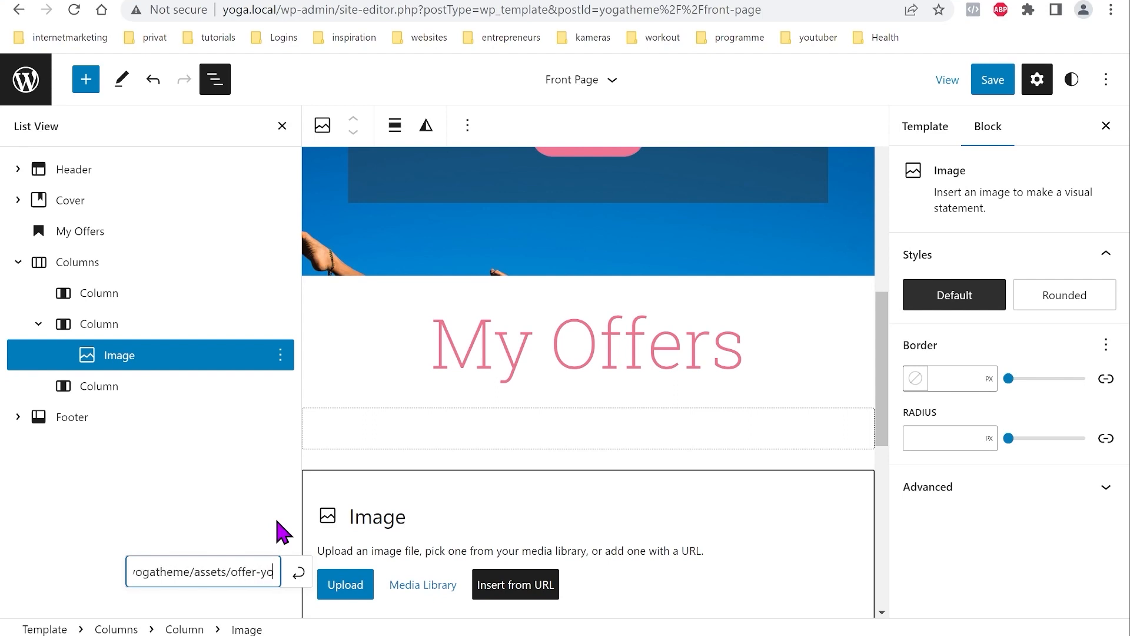
{"action": "type", "text": "ga.p"}
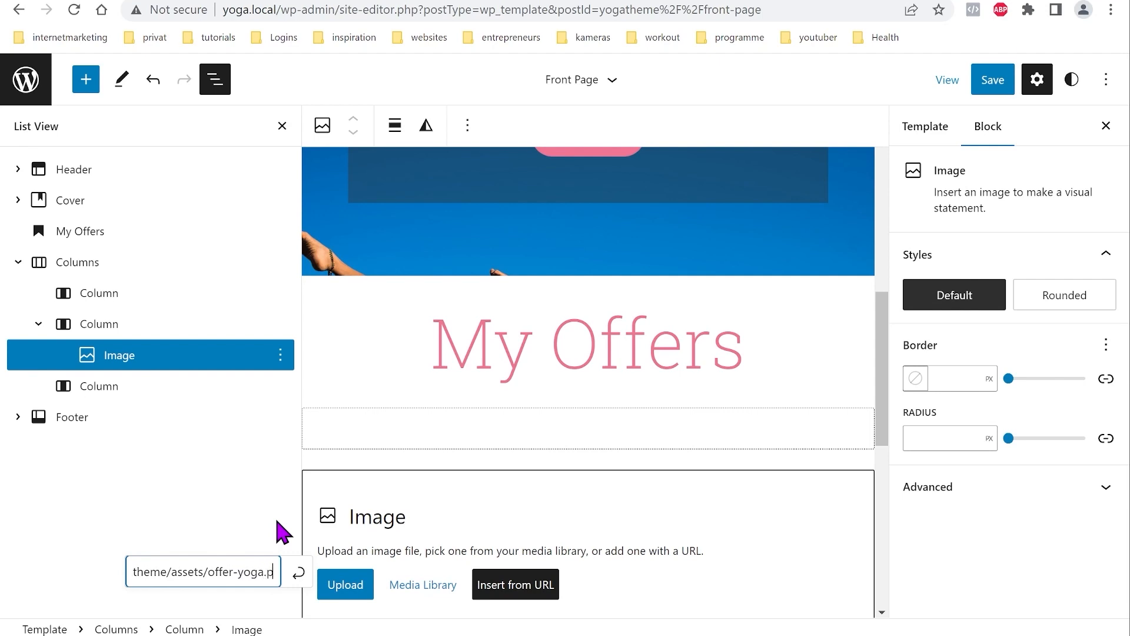
{"action": "type", "text": "ng"}
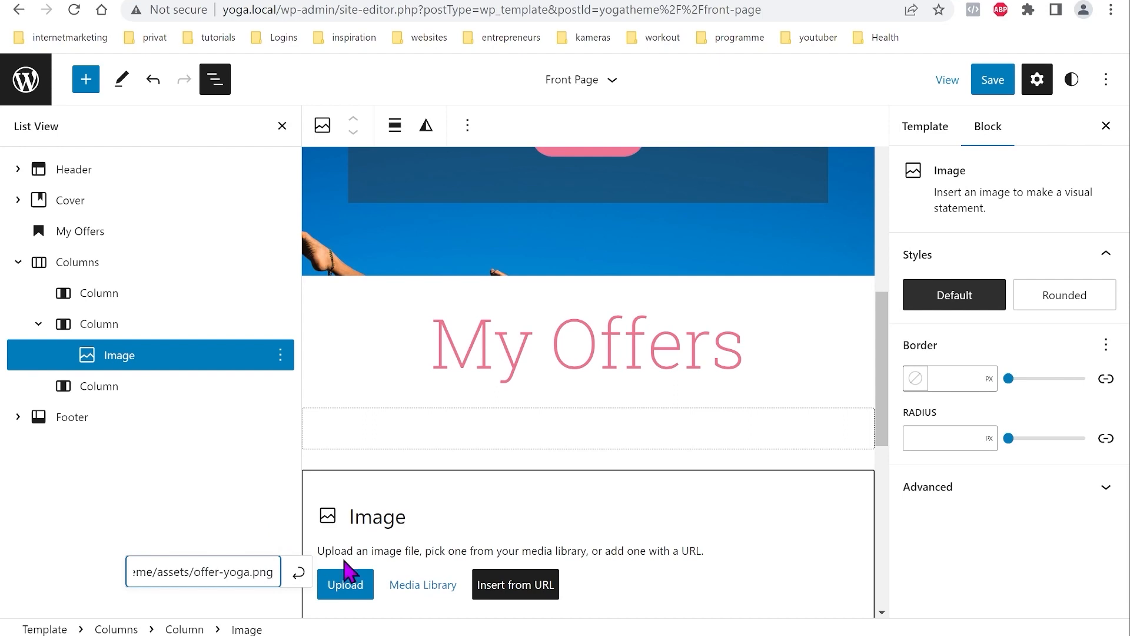
{"action": "left_click", "coordinate": [300, 579]}
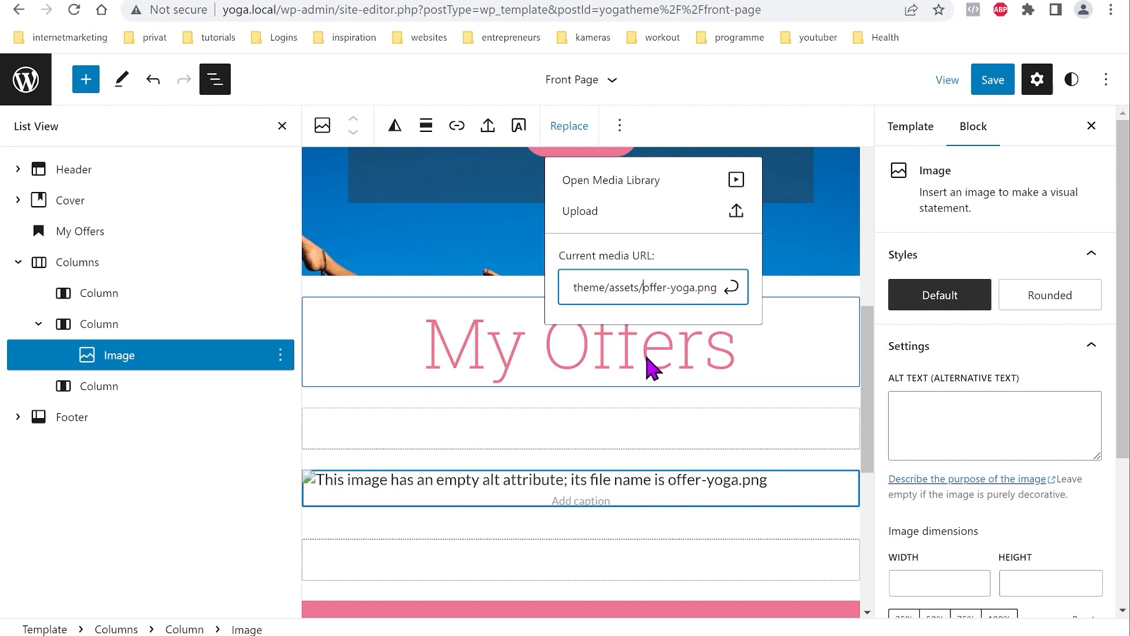
Step: Add pic/ to the image path so the offer-yoga.png photo appears
{"action": "type", "text": "pic/"}
{"action": "left_click", "coordinate": [731, 288]}
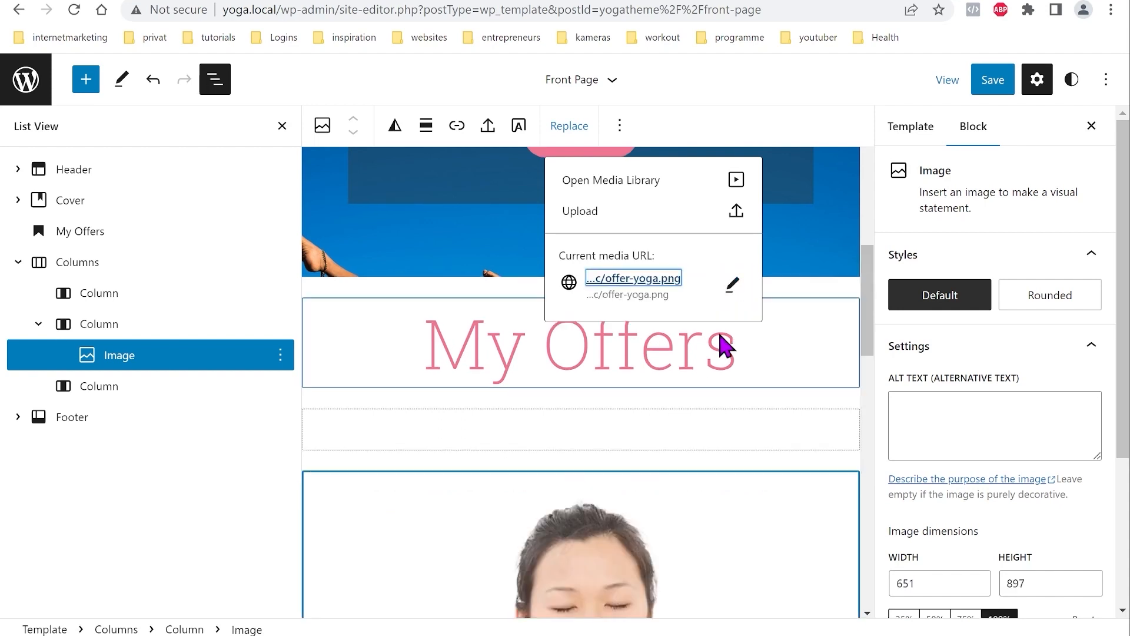
{"action": "scroll", "coordinate": [711, 379], "scroll_direction": "down", "scroll_amount": 6}
{"action": "scroll", "coordinate": [697, 411], "scroll_direction": "up", "scroll_amount": 4}
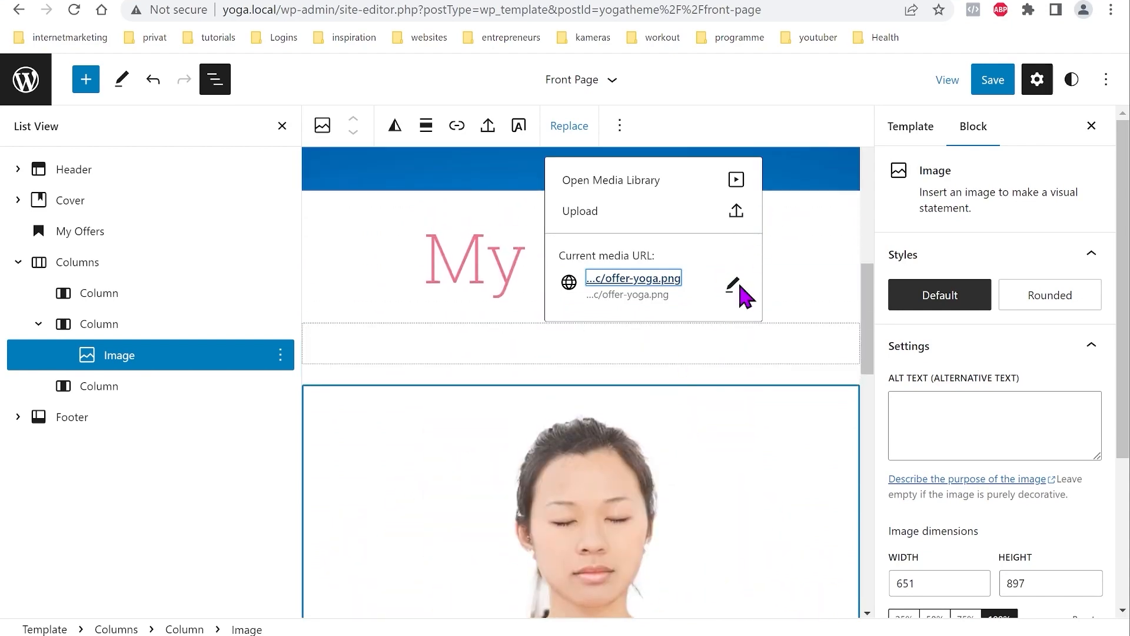
Step: Add a paragraph to the empty first column, then select the My Offers heading
{"action": "left_click", "coordinate": [459, 345]}
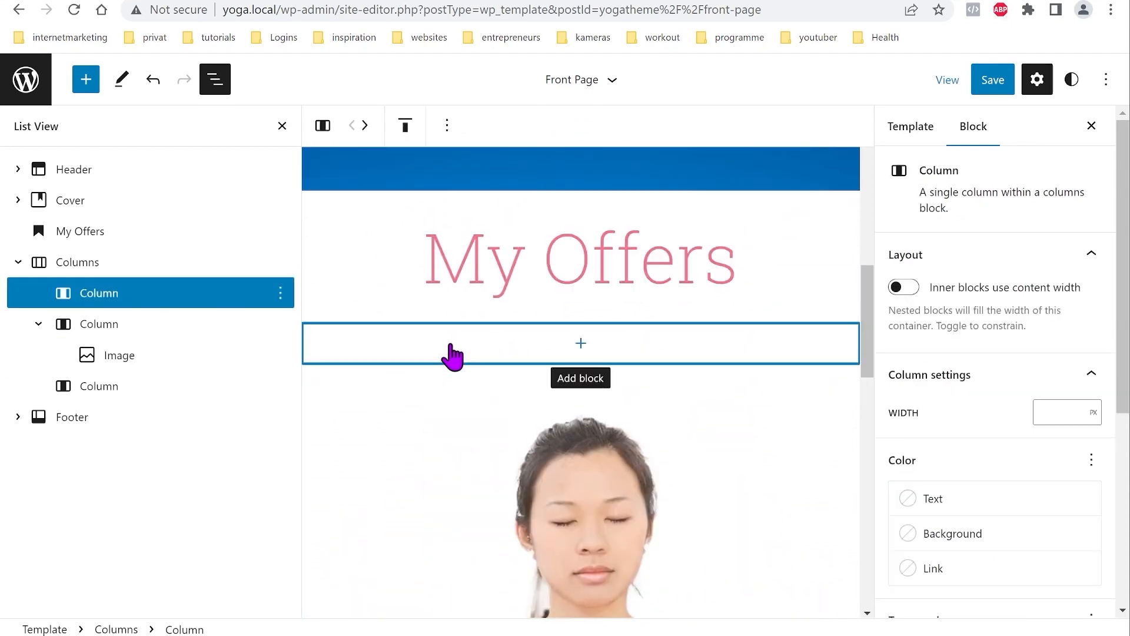
{"action": "left_click", "coordinate": [581, 343]}
{"action": "left_click", "coordinate": [480, 475]}
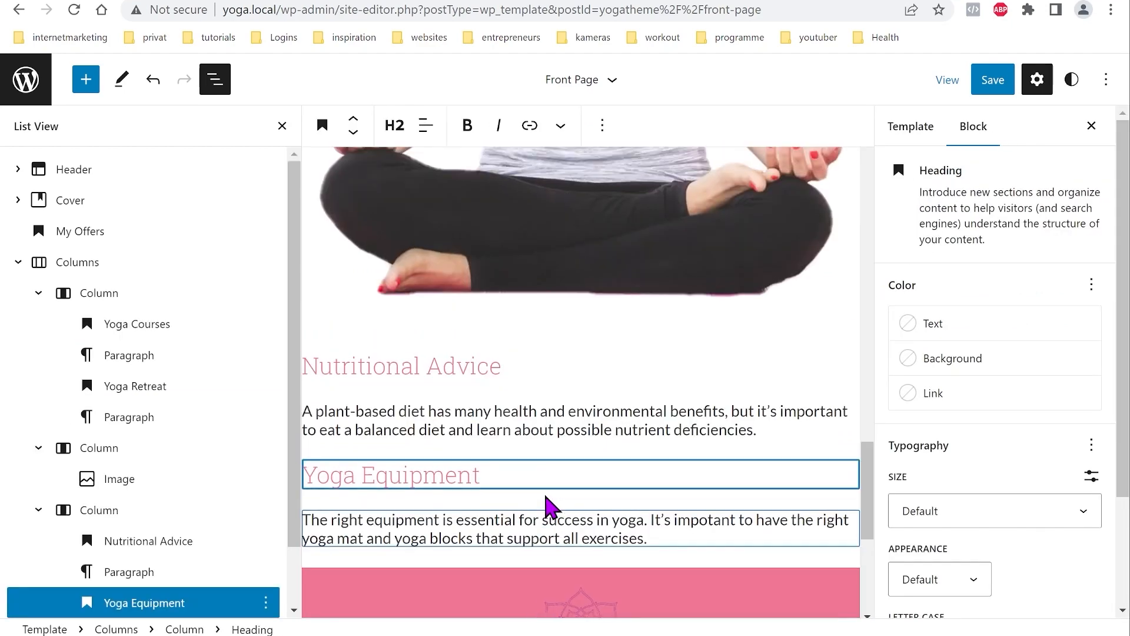
{"action": "scroll", "coordinate": [547, 530], "scroll_direction": "up", "scroll_amount": 5}
{"action": "scroll", "coordinate": [546, 494], "scroll_direction": "up", "scroll_amount": 10}
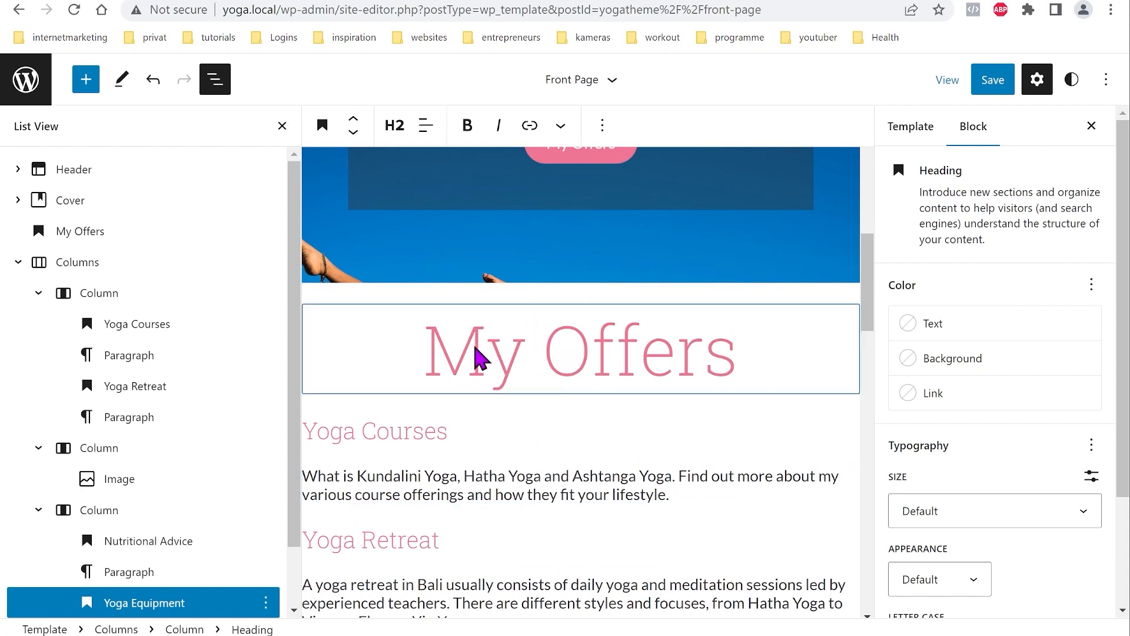
{"action": "left_click", "coordinate": [493, 353]}
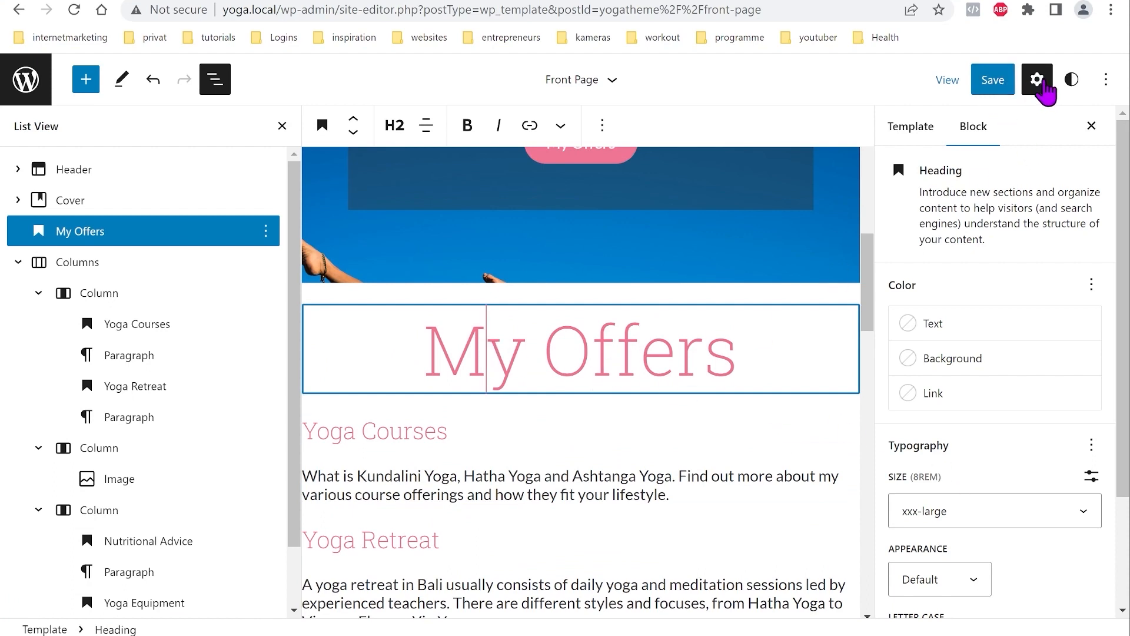
Step: Give the My Offers heading a top padding of 5 and bring up the save review
{"action": "scroll", "coordinate": [1004, 424], "scroll_direction": "down", "scroll_amount": 2}
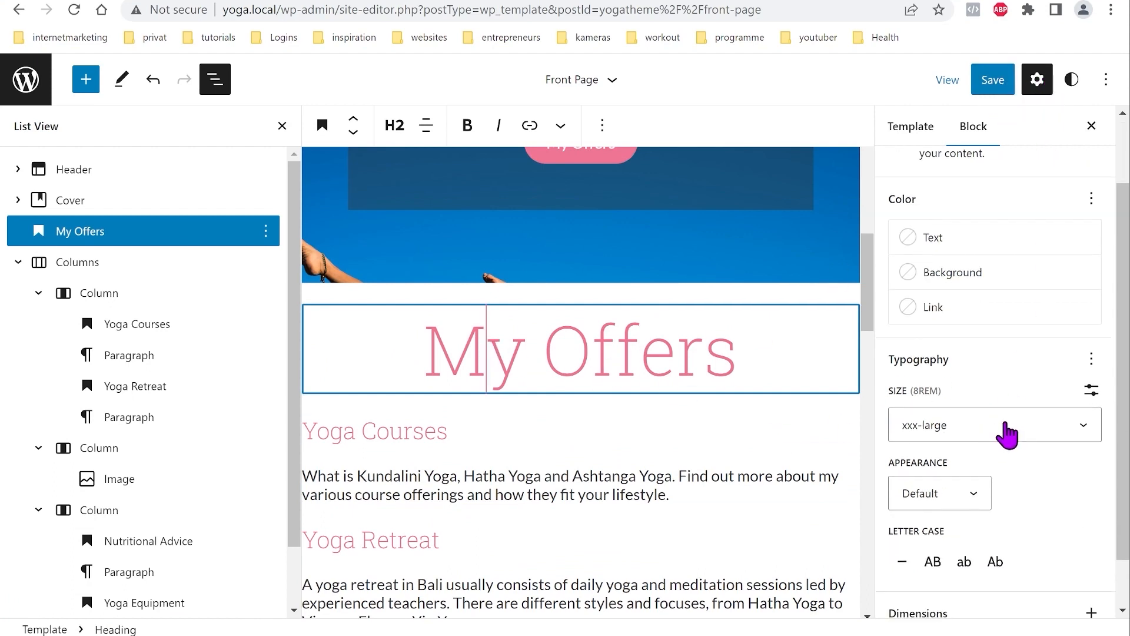
{"action": "scroll", "coordinate": [1002, 437], "scroll_direction": "down", "scroll_amount": 1}
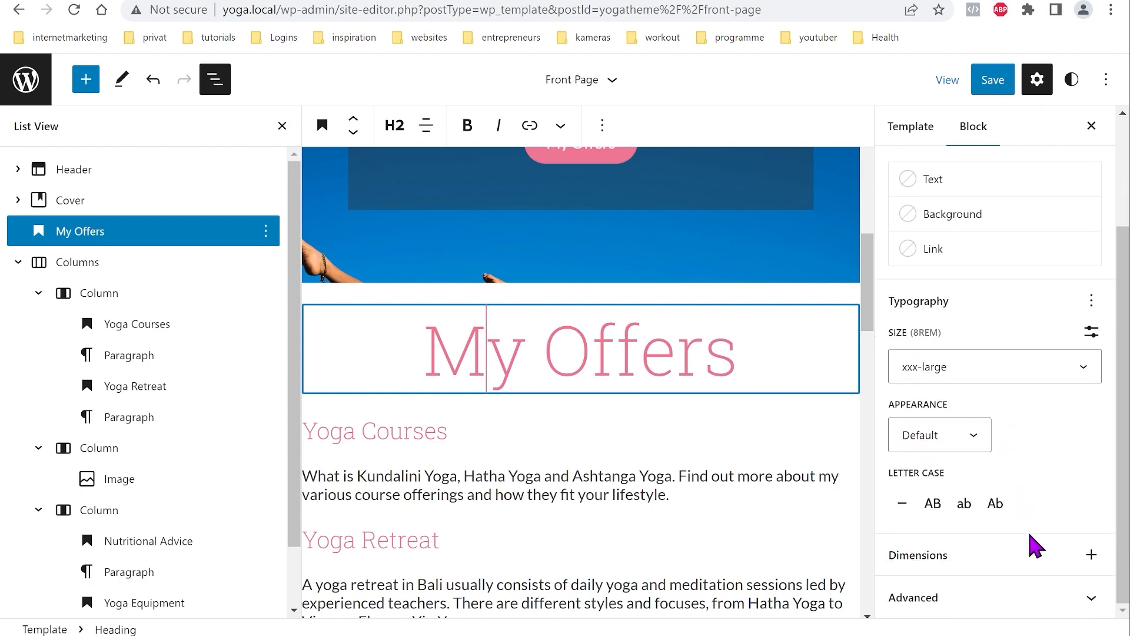
{"action": "left_click", "coordinate": [1091, 558]}
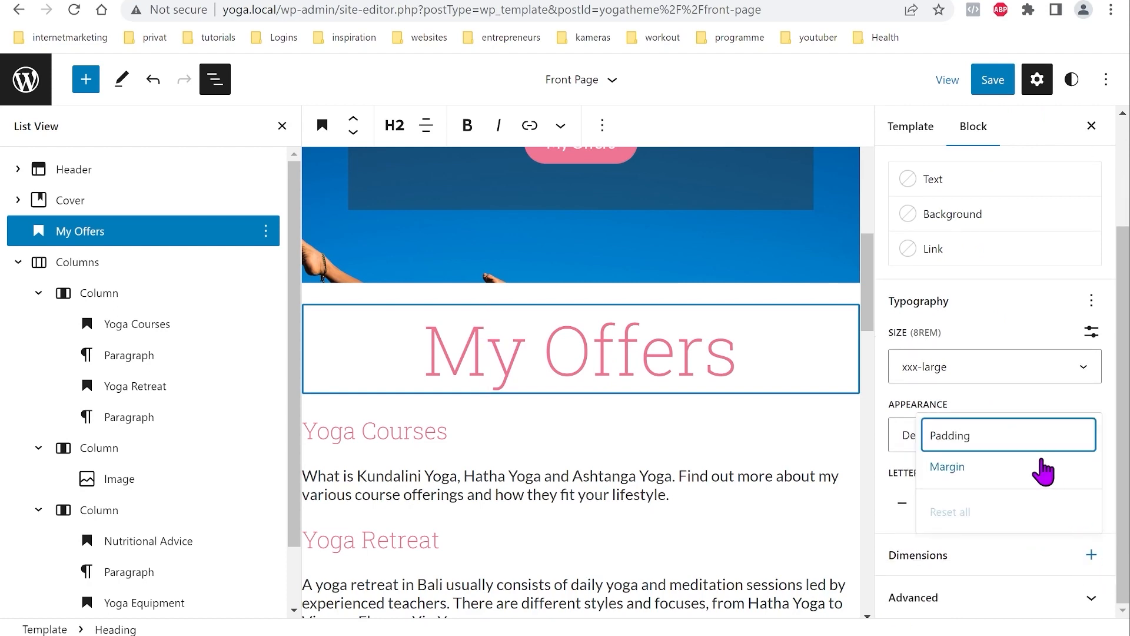
{"action": "left_click", "coordinate": [996, 439]}
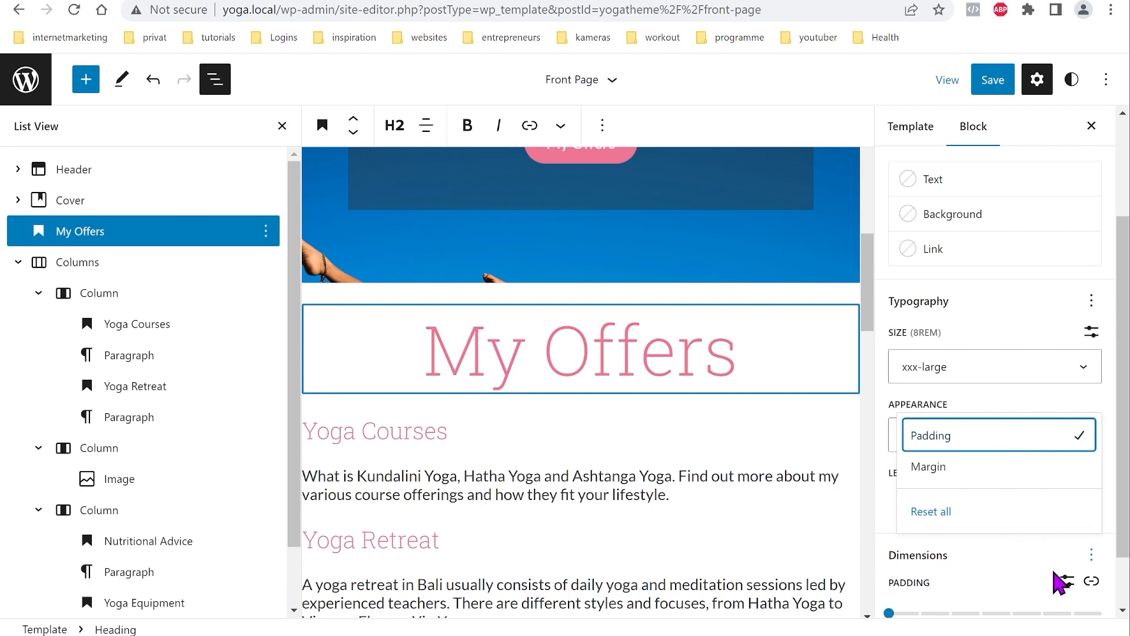
{"action": "left_click", "coordinate": [991, 570]}
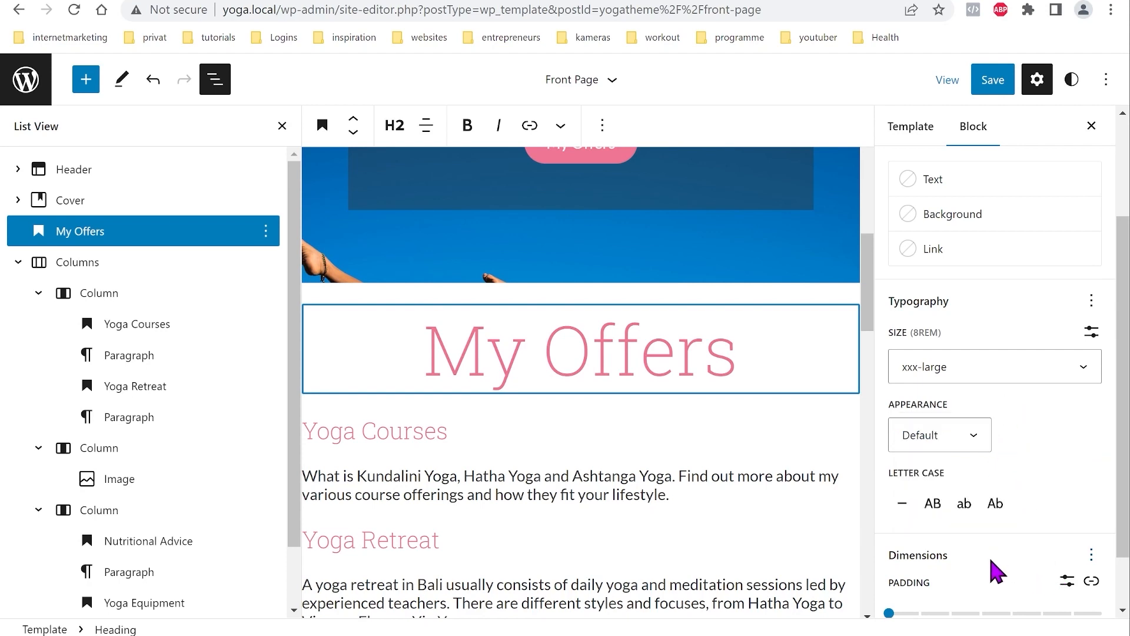
{"action": "scroll", "coordinate": [1003, 536], "scroll_direction": "down", "scroll_amount": 1}
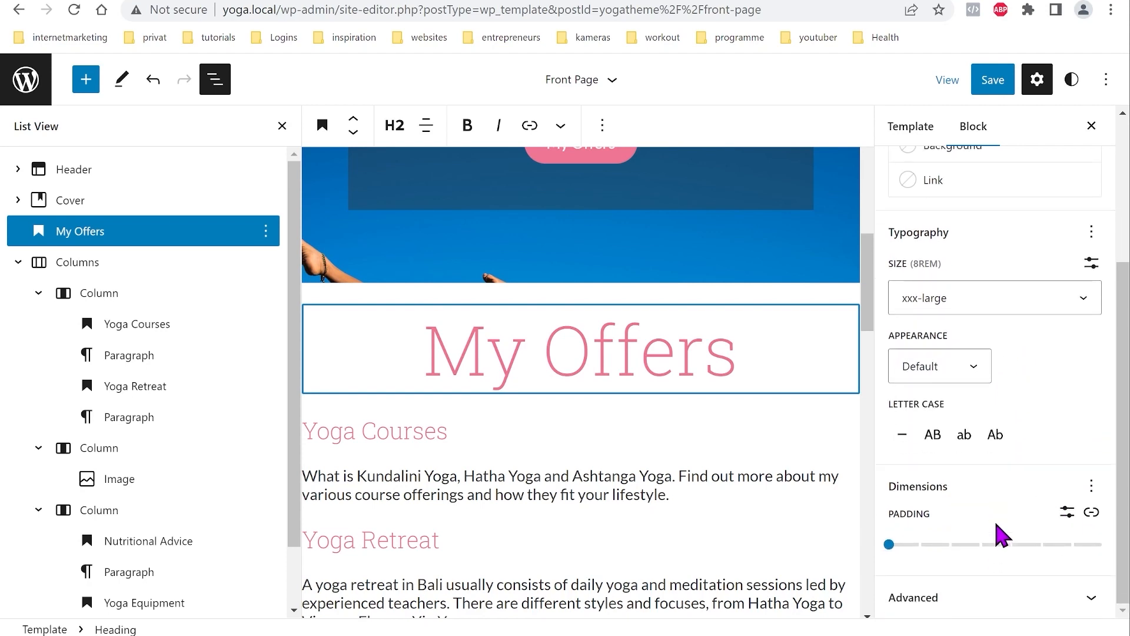
{"action": "left_click", "coordinate": [1091, 512]}
{"action": "scroll", "coordinate": [1048, 449], "scroll_direction": "down", "scroll_amount": 4}
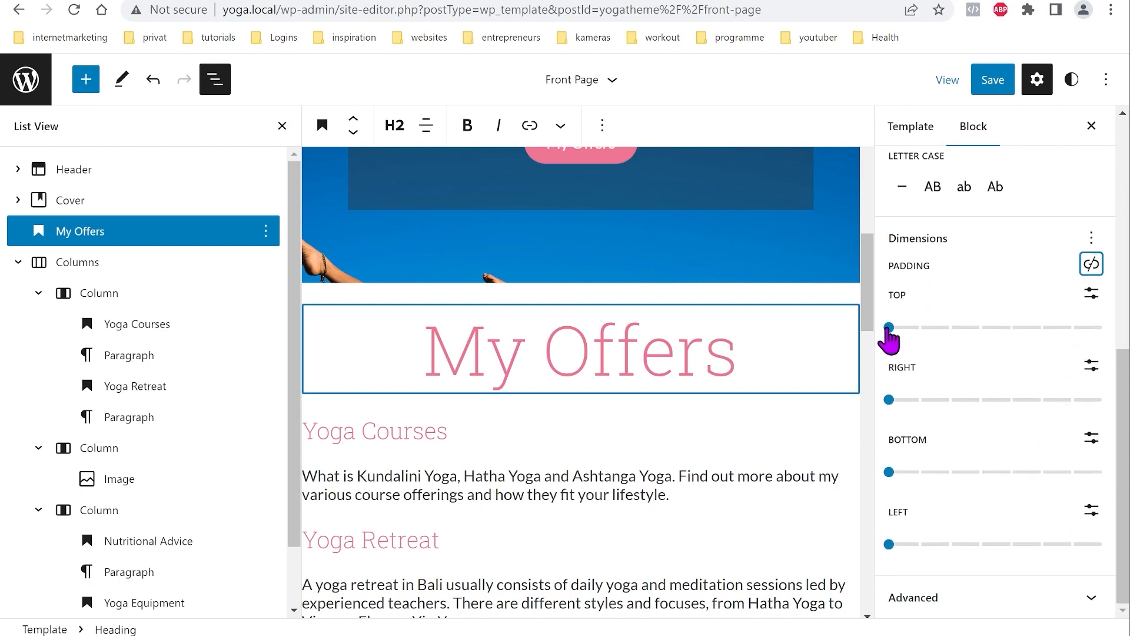
{"action": "left_click", "coordinate": [906, 328]}
{"action": "left_click_drag", "start_coordinate": [909, 330], "coordinate": [1041, 329]}
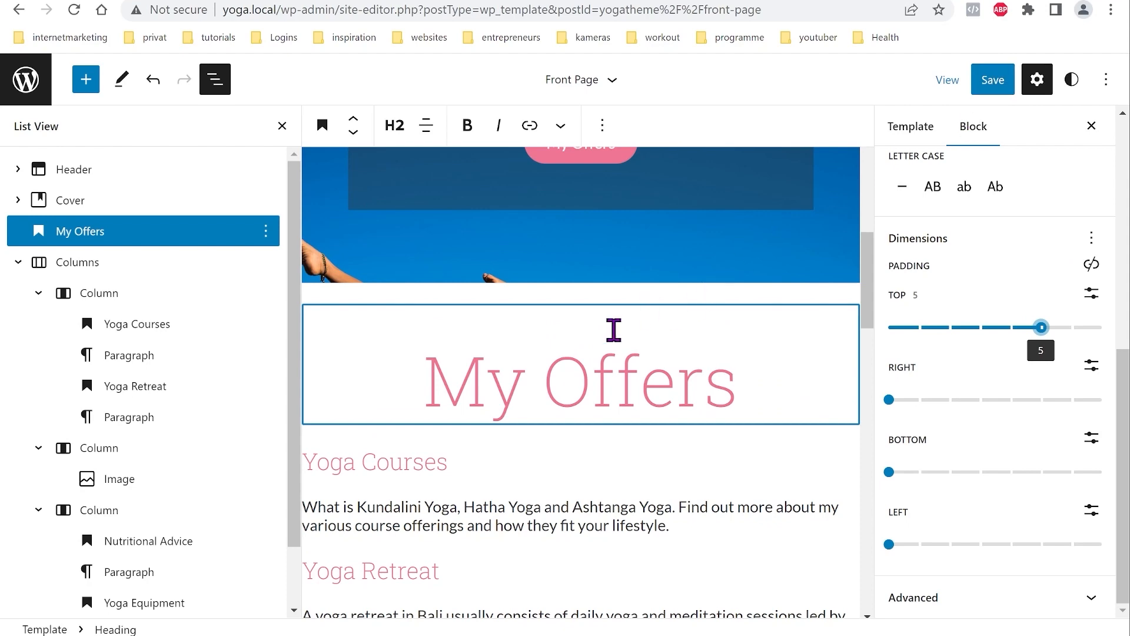
{"action": "scroll", "coordinate": [571, 371], "scroll_direction": "down", "scroll_amount": 10}
{"action": "left_click", "coordinate": [992, 79]}
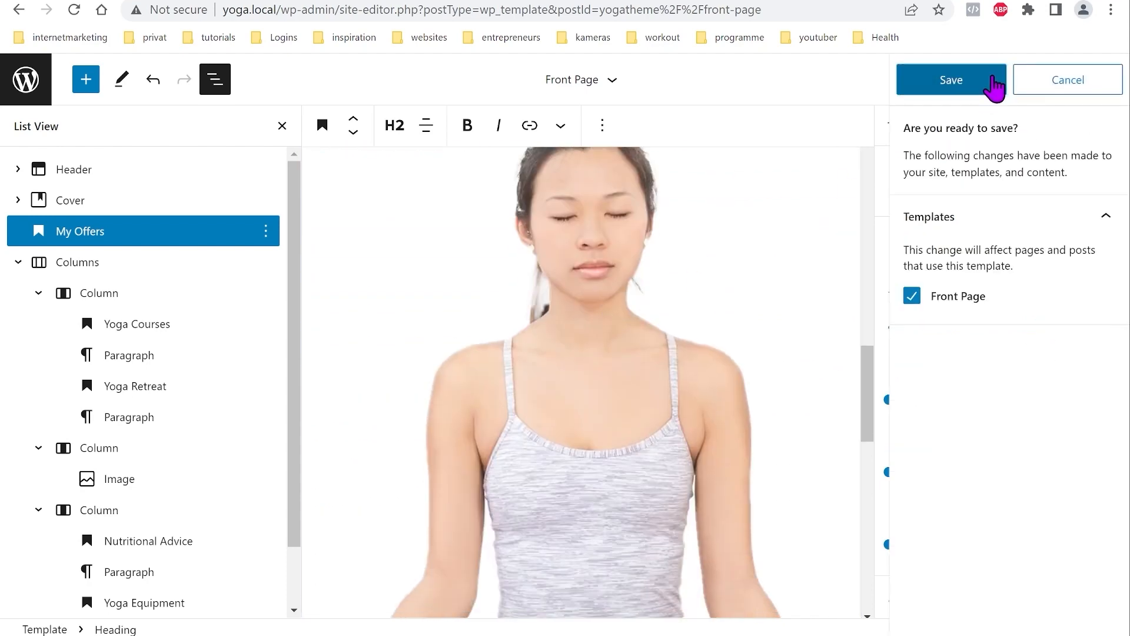
Step: Save the Front Page template and reload the live front page to check My Offers
{"action": "left_click", "coordinate": [983, 78]}
{"action": "left_click", "coordinate": [296, 0]}
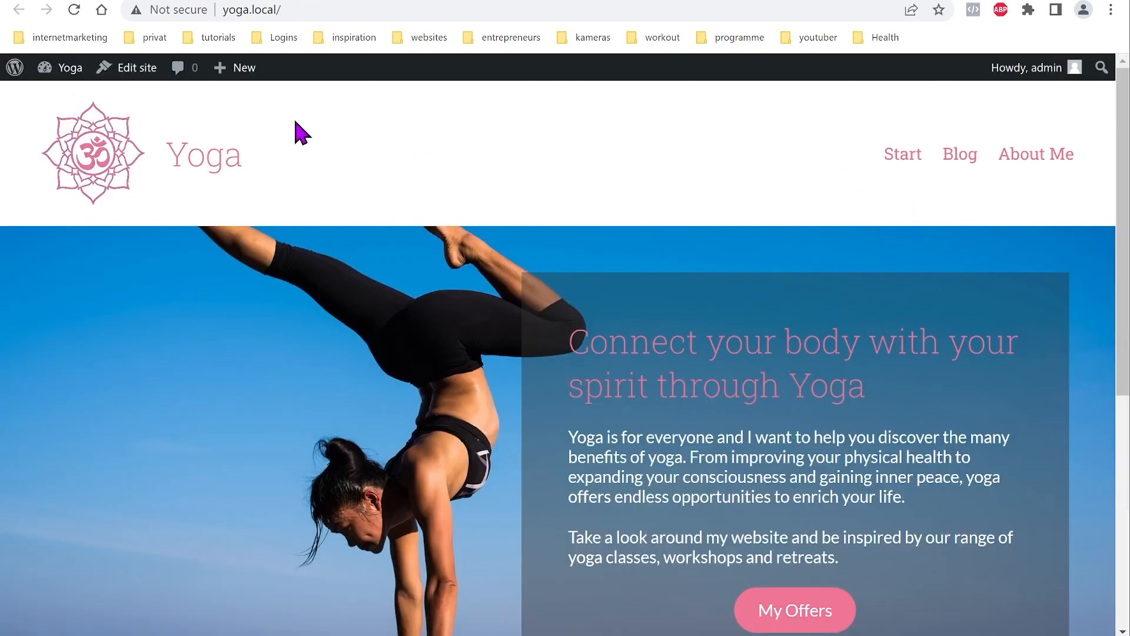
{"action": "scroll", "coordinate": [300, 97], "scroll_direction": "down", "scroll_amount": 6}
{"action": "scroll", "coordinate": [365, 232], "scroll_direction": "up", "scroll_amount": 3}
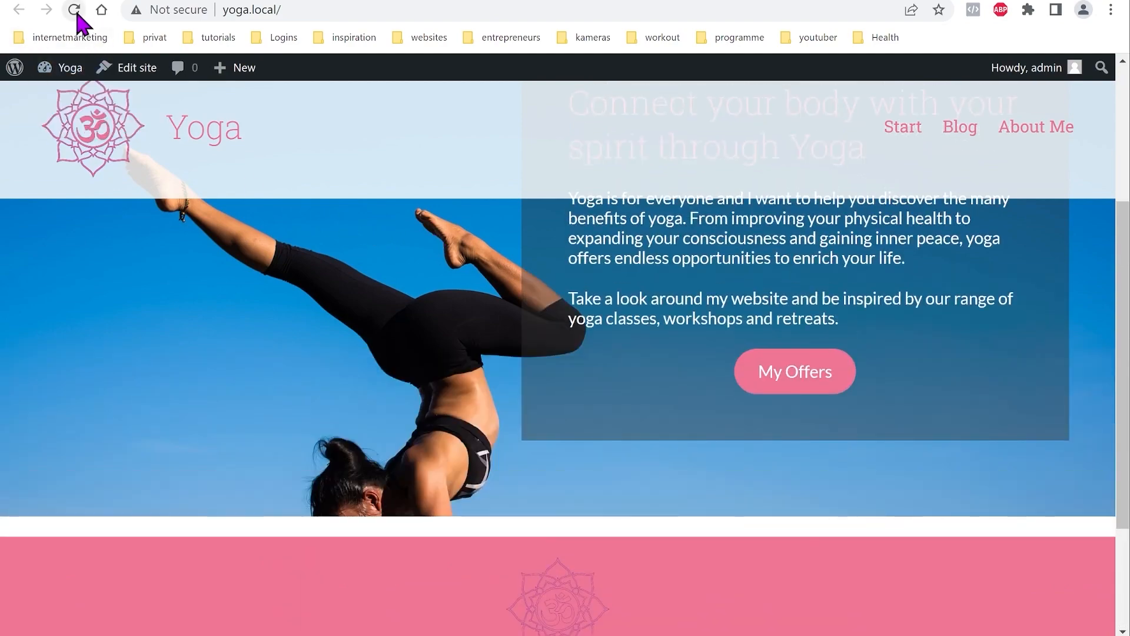
{"action": "left_click", "coordinate": [74, 10]}
{"action": "scroll", "coordinate": [483, 306], "scroll_direction": "down", "scroll_amount": 6}
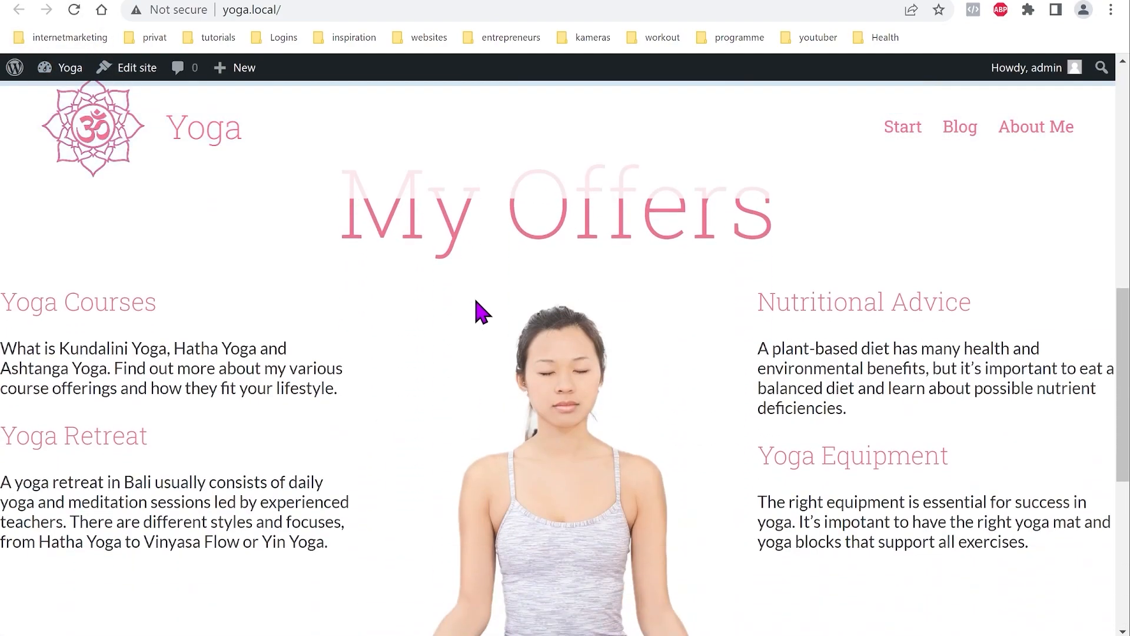
{"action": "scroll", "coordinate": [474, 315], "scroll_direction": "down", "scroll_amount": 6}
{"action": "scroll", "coordinate": [457, 374], "scroll_direction": "up", "scroll_amount": 8}
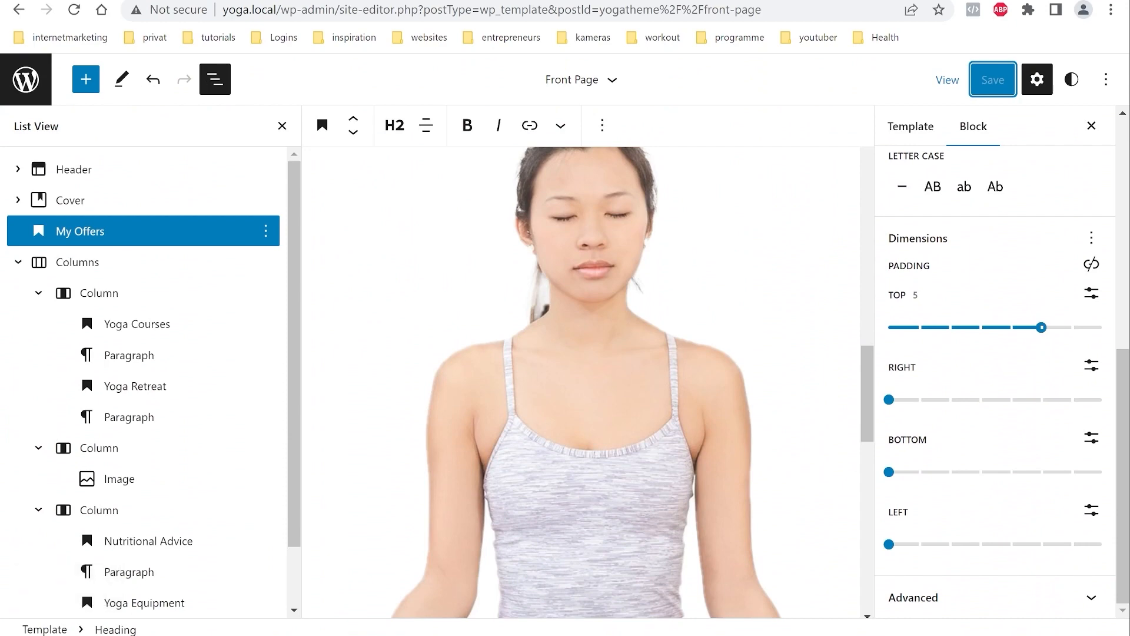
Step: Wrap the offers Columns block in a Group block
{"action": "left_click", "coordinate": [86, 273]}
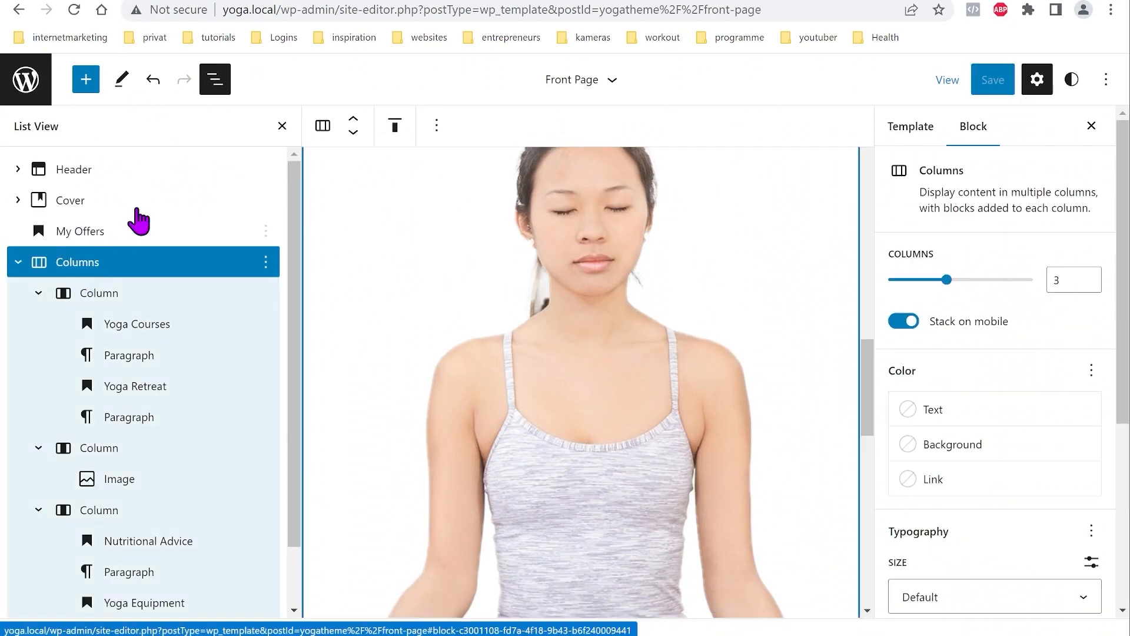
{"action": "scroll", "coordinate": [977, 365], "scroll_direction": "down", "scroll_amount": 5}
{"action": "scroll", "coordinate": [975, 362], "scroll_direction": "up", "scroll_amount": 5}
{"action": "scroll", "coordinate": [970, 347], "scroll_direction": "down", "scroll_amount": 5}
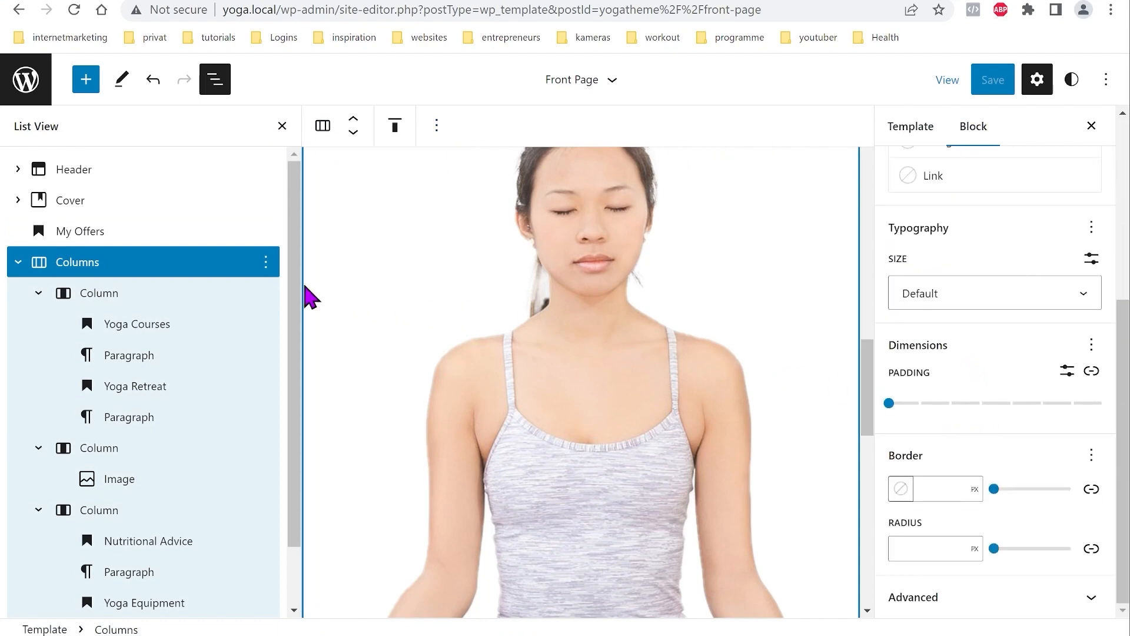
{"action": "left_click", "coordinate": [265, 262]}
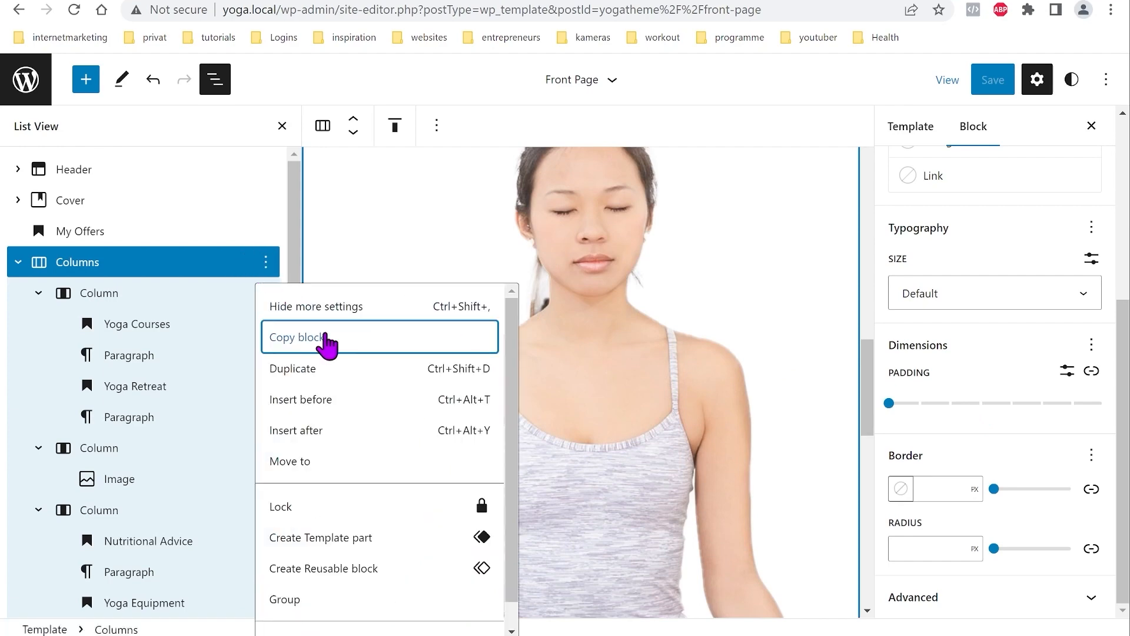
{"action": "left_click", "coordinate": [297, 603]}
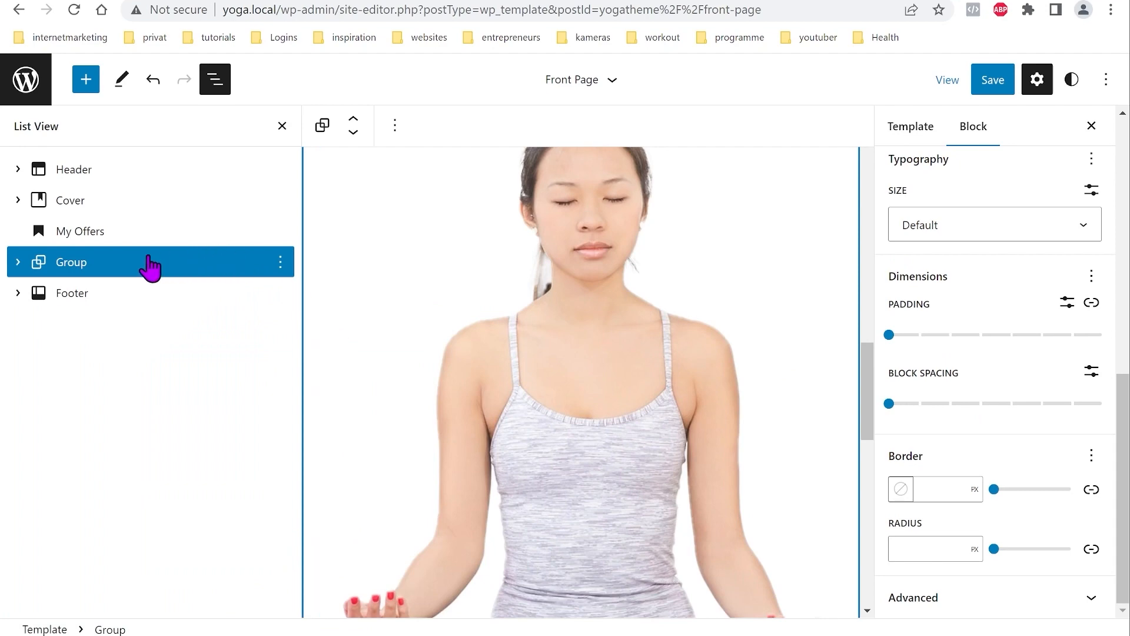
{"action": "left_click", "coordinate": [173, 273]}
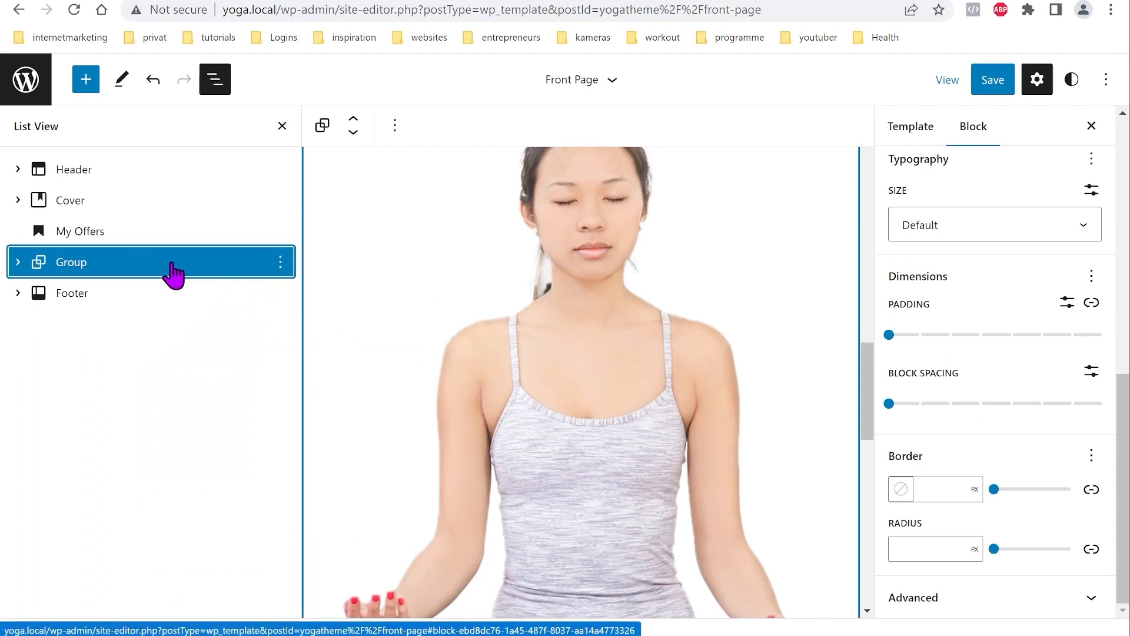
{"action": "scroll", "coordinate": [1069, 362], "scroll_direction": "up", "scroll_amount": 10}
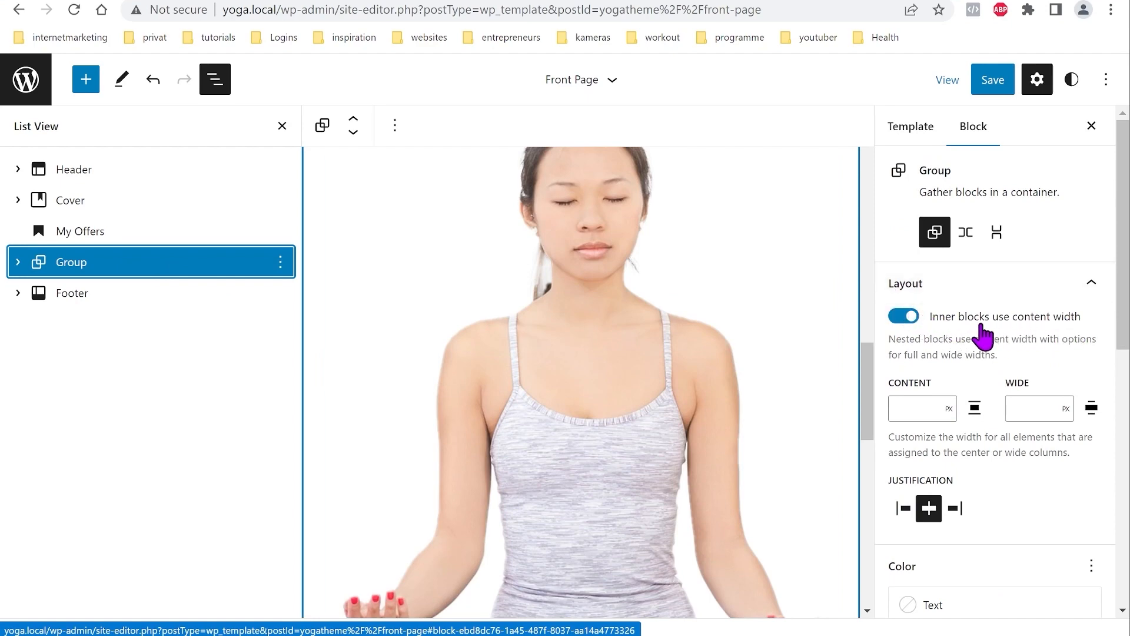
Step: Save the template and reload the live site to check the narrower columns
{"action": "left_click", "coordinate": [993, 79]}
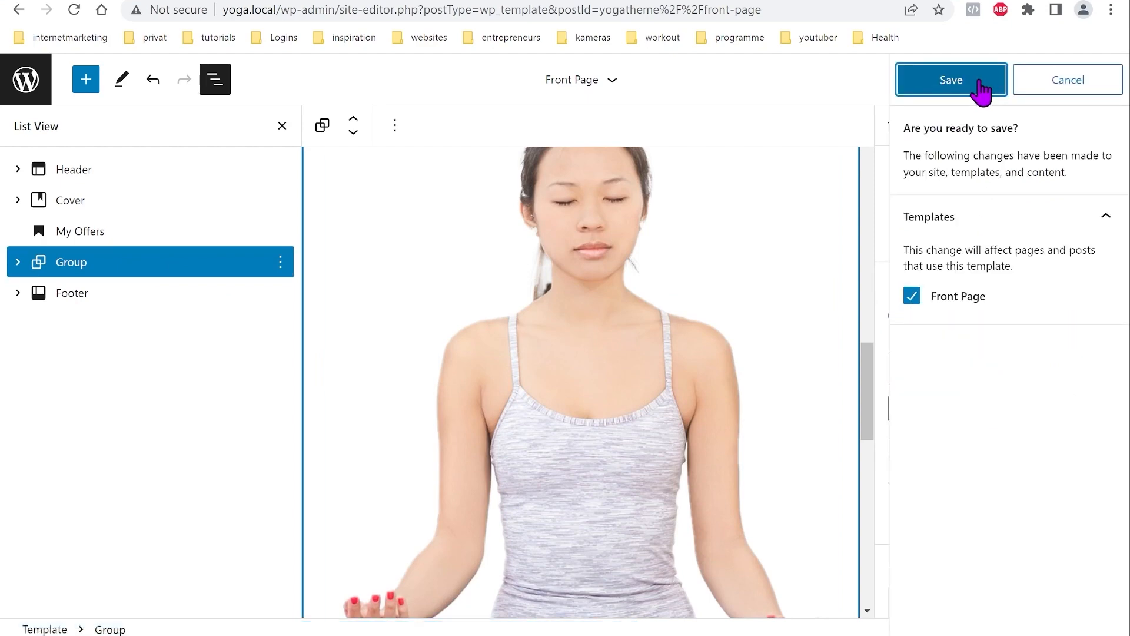
{"action": "left_click", "coordinate": [952, 80]}
{"action": "left_click", "coordinate": [295, 1]}
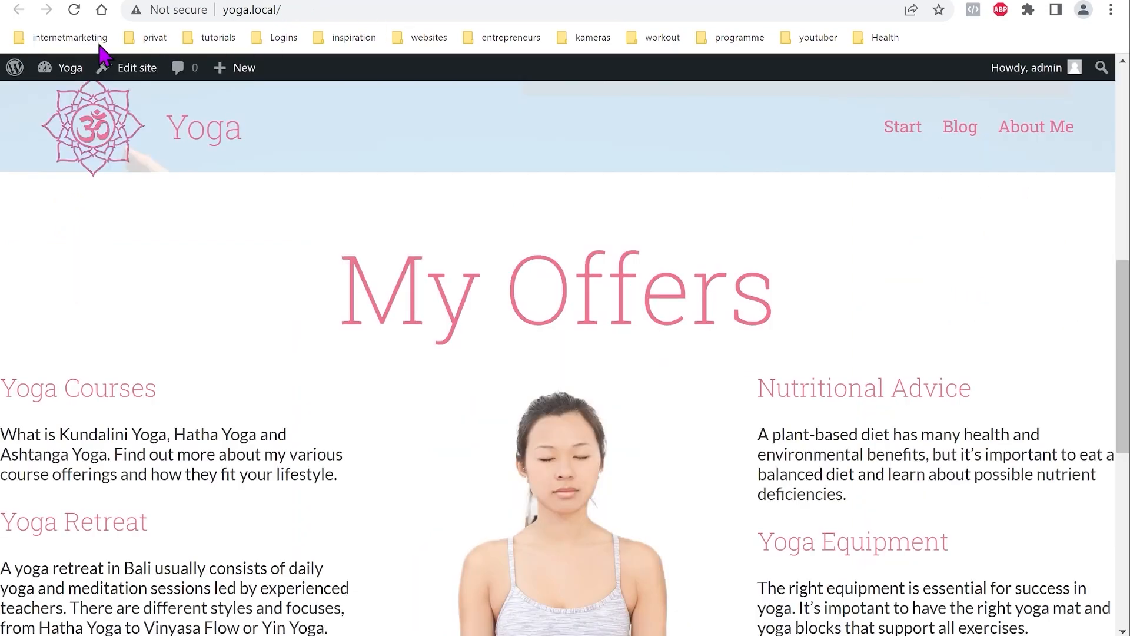
{"action": "left_click", "coordinate": [75, 13]}
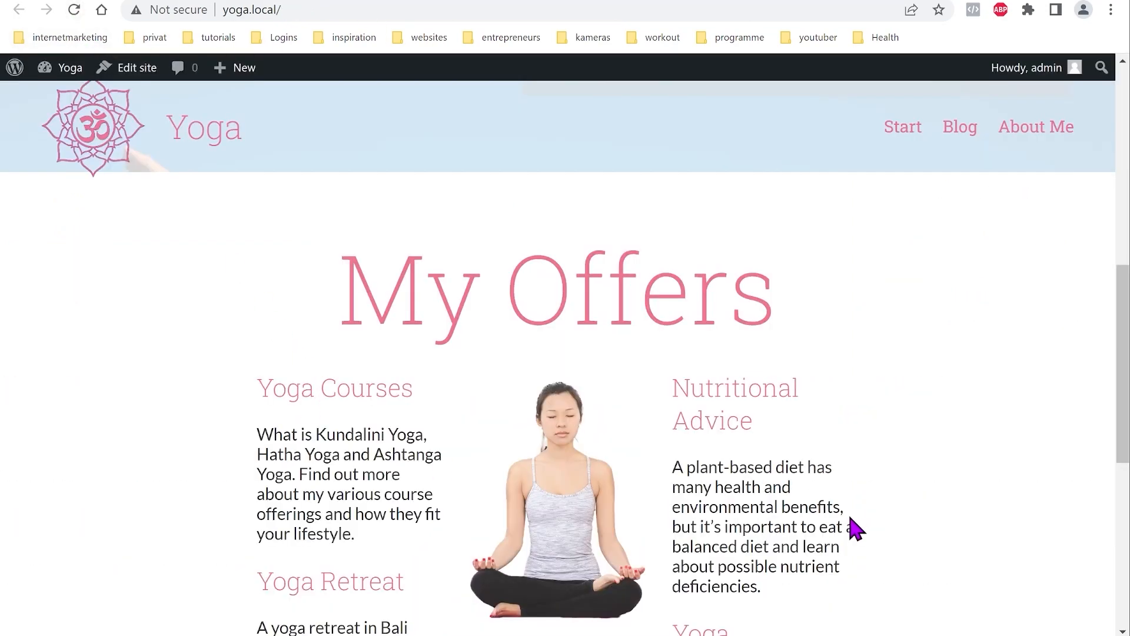
{"action": "left_click", "coordinate": [165, 1]}
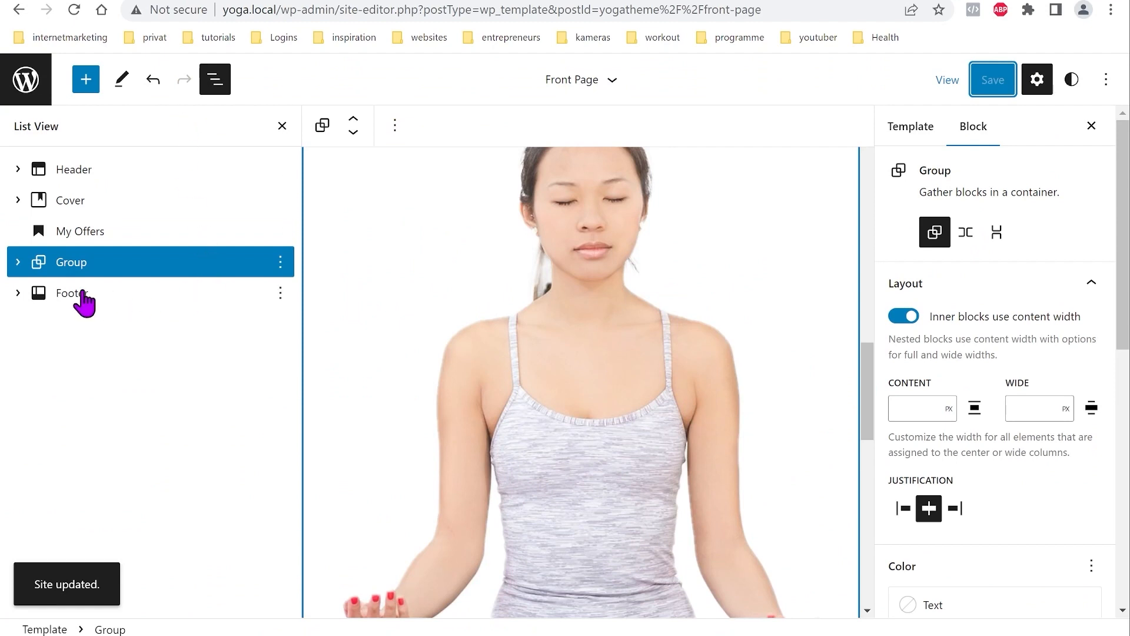
Step: Set the offers Columns block inside the group to Wide width
{"action": "left_click", "coordinate": [18, 262]}
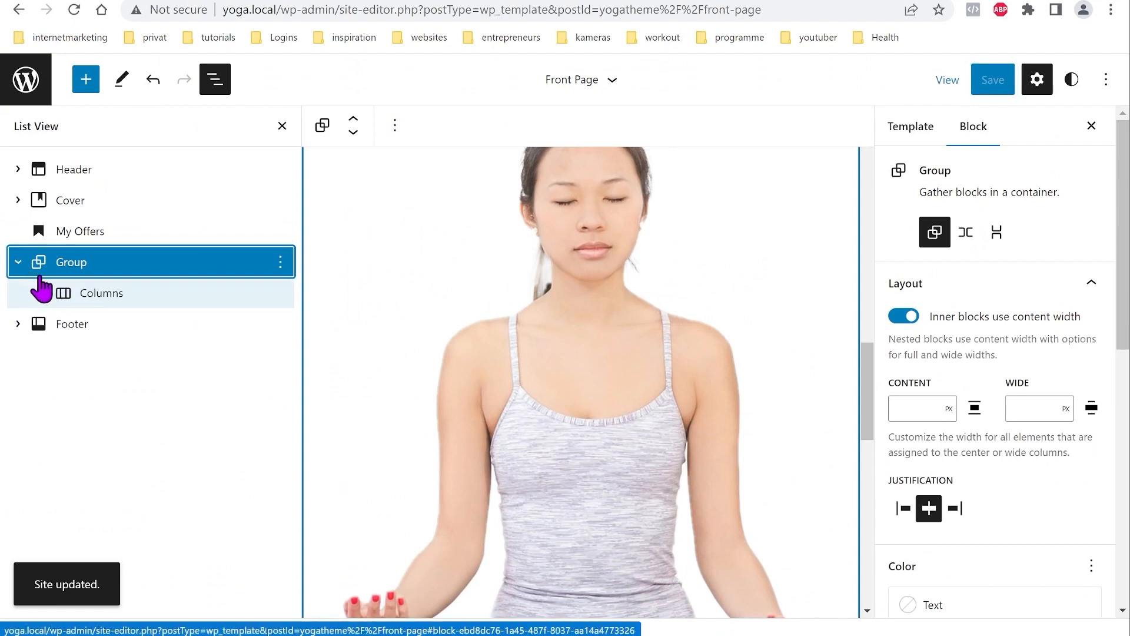
{"action": "left_click", "coordinate": [83, 296]}
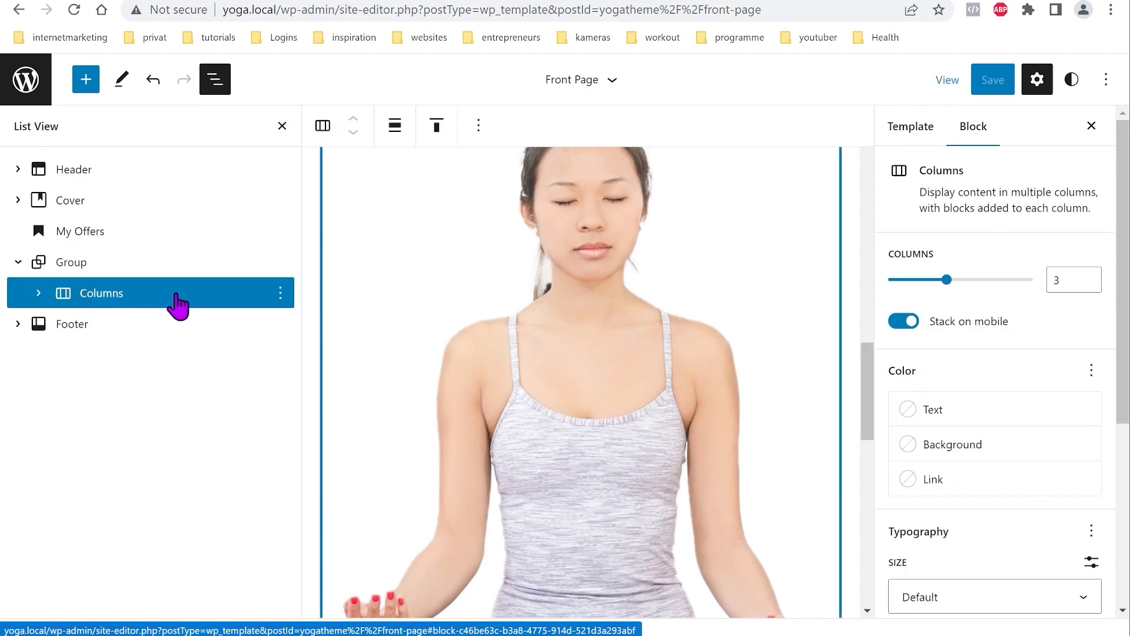
{"action": "left_click", "coordinate": [395, 130]}
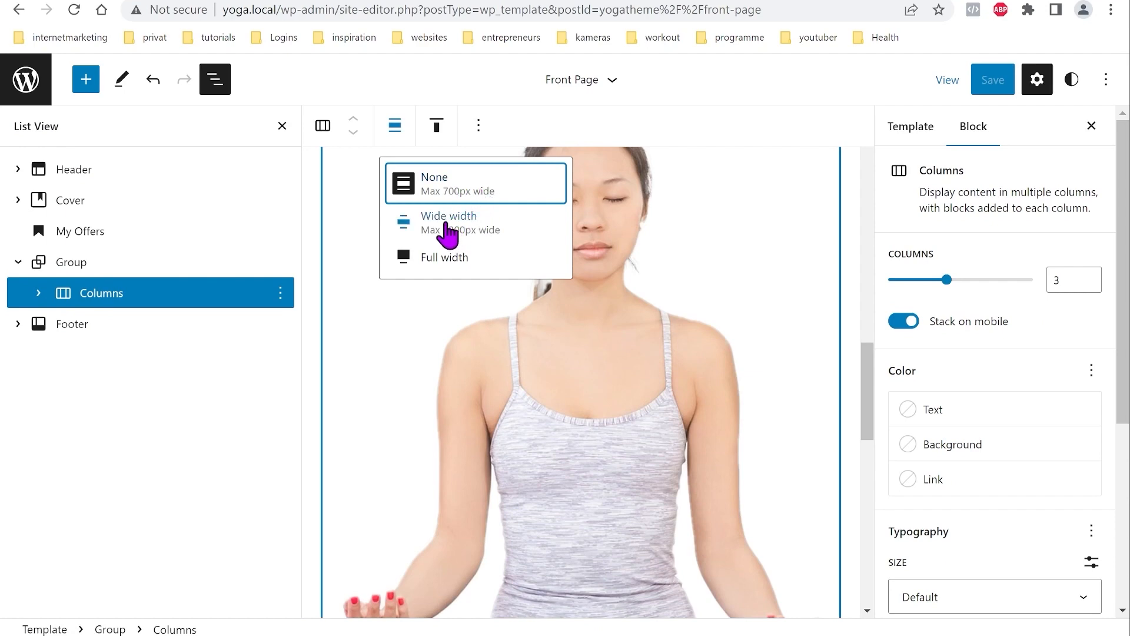
{"action": "left_click", "coordinate": [426, 221]}
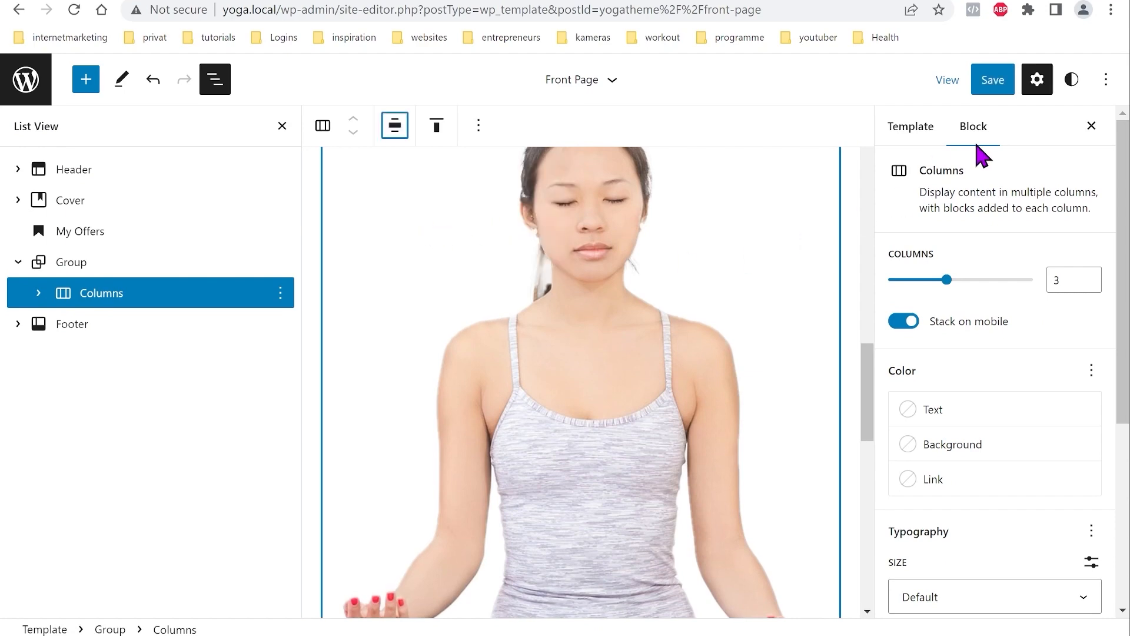
Step: Save the template and reload the live site to view the wider columns
{"action": "left_click", "coordinate": [990, 83]}
{"action": "left_click", "coordinate": [990, 83]}
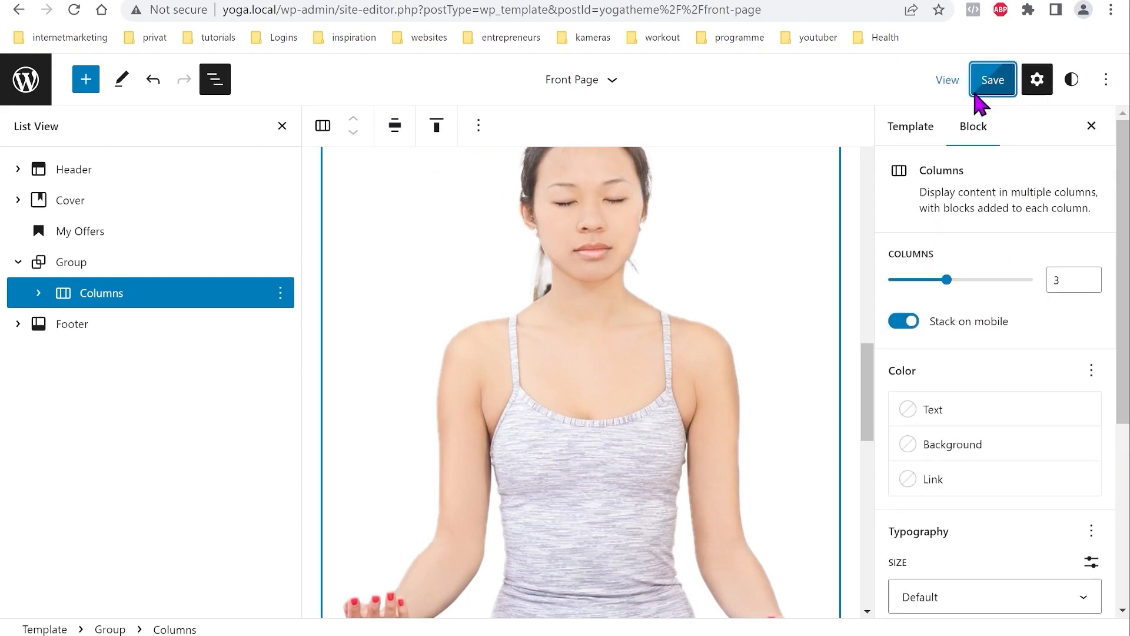
{"action": "left_click", "coordinate": [235, 2]}
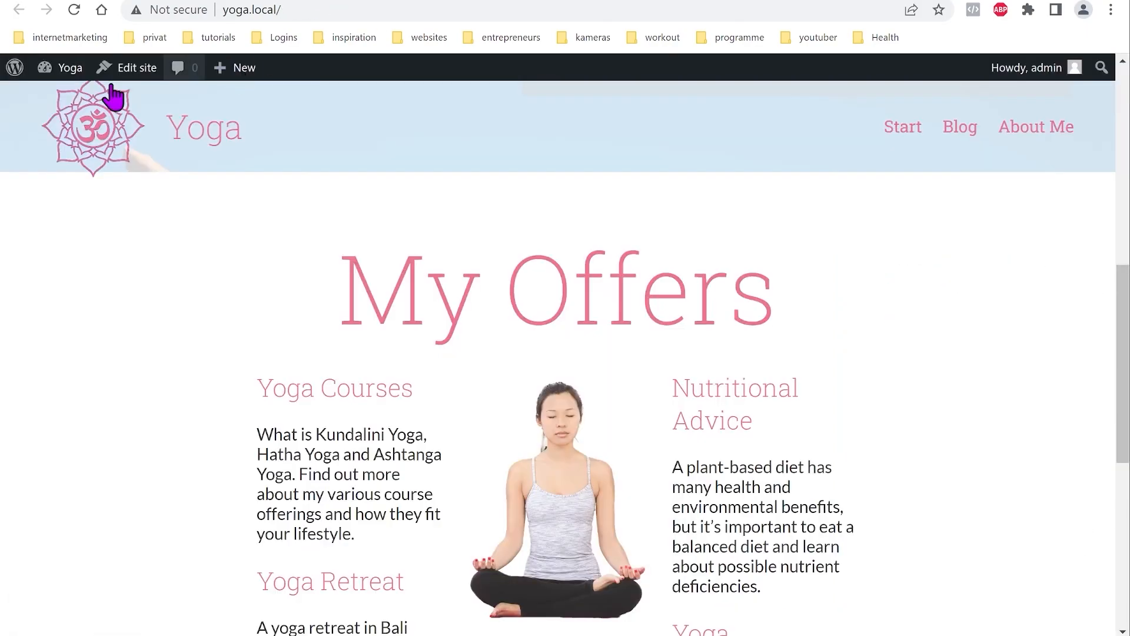
{"action": "left_click", "coordinate": [75, 12]}
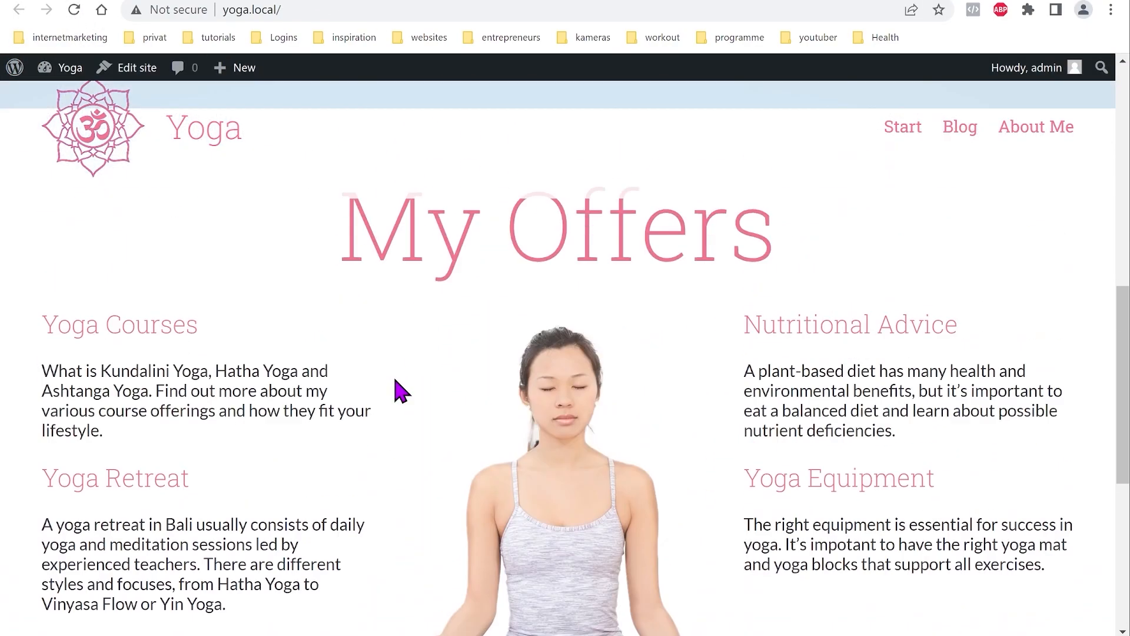
{"action": "scroll", "coordinate": [395, 381], "scroll_direction": "up", "scroll_amount": 6}
{"action": "scroll", "coordinate": [394, 374], "scroll_direction": "down", "scroll_amount": 5}
{"action": "left_click", "coordinate": [132, 2]}
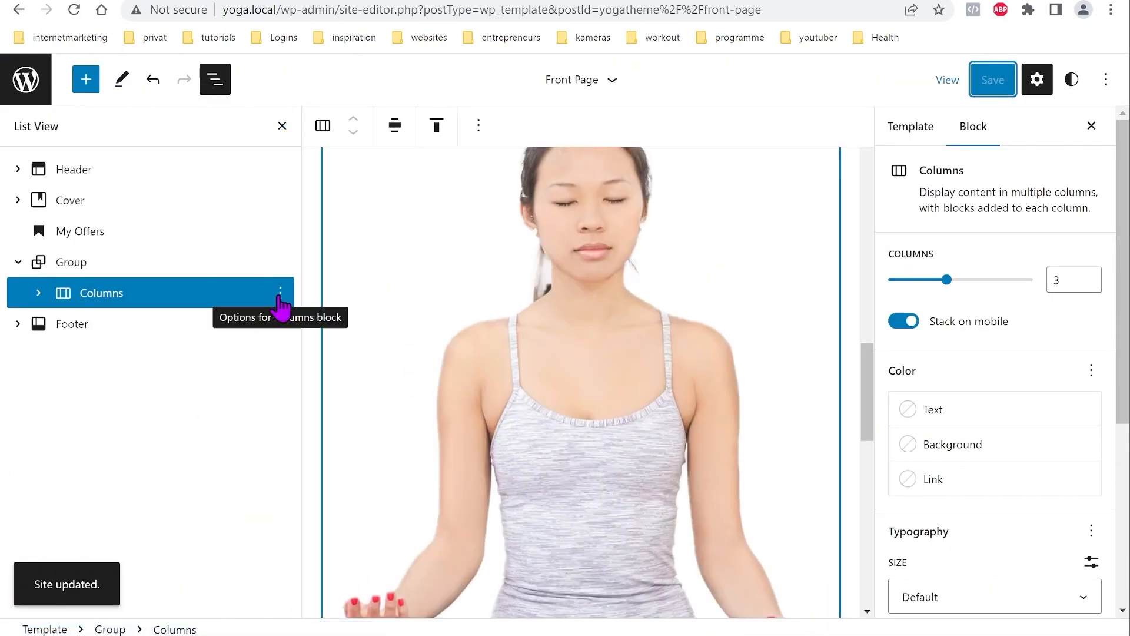
Step: Insert a Cover block after the My Offers group and open the media library for it
{"action": "left_click", "coordinate": [87, 270]}
{"action": "left_click", "coordinate": [280, 262]}
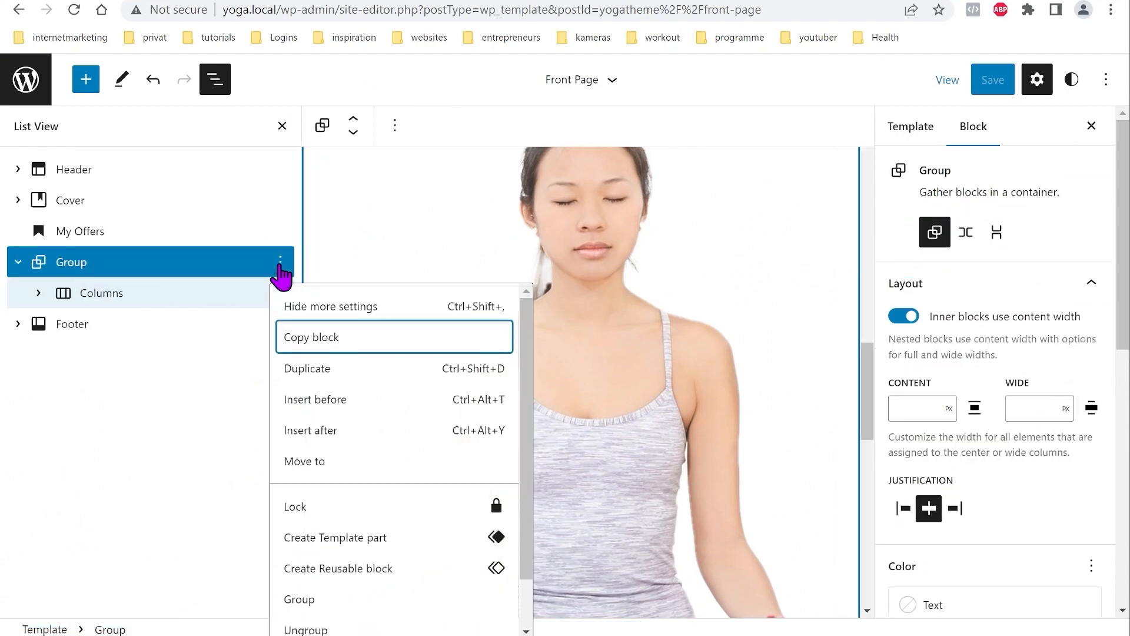
{"action": "left_click", "coordinate": [333, 436]}
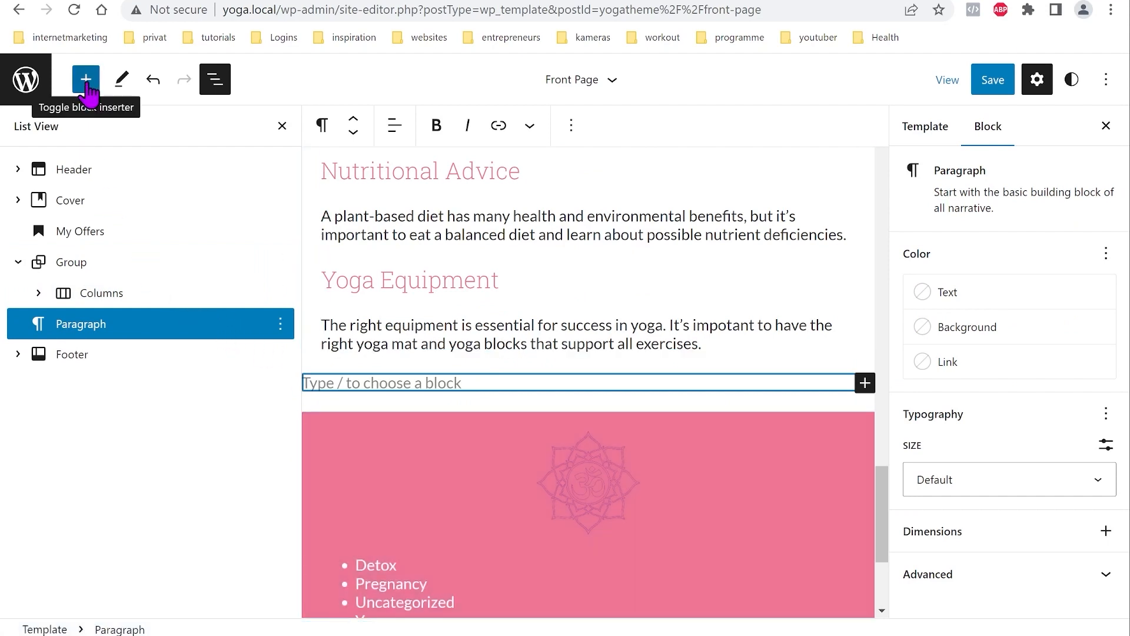
{"action": "left_click", "coordinate": [86, 80]}
{"action": "left_click", "coordinate": [183, 181]}
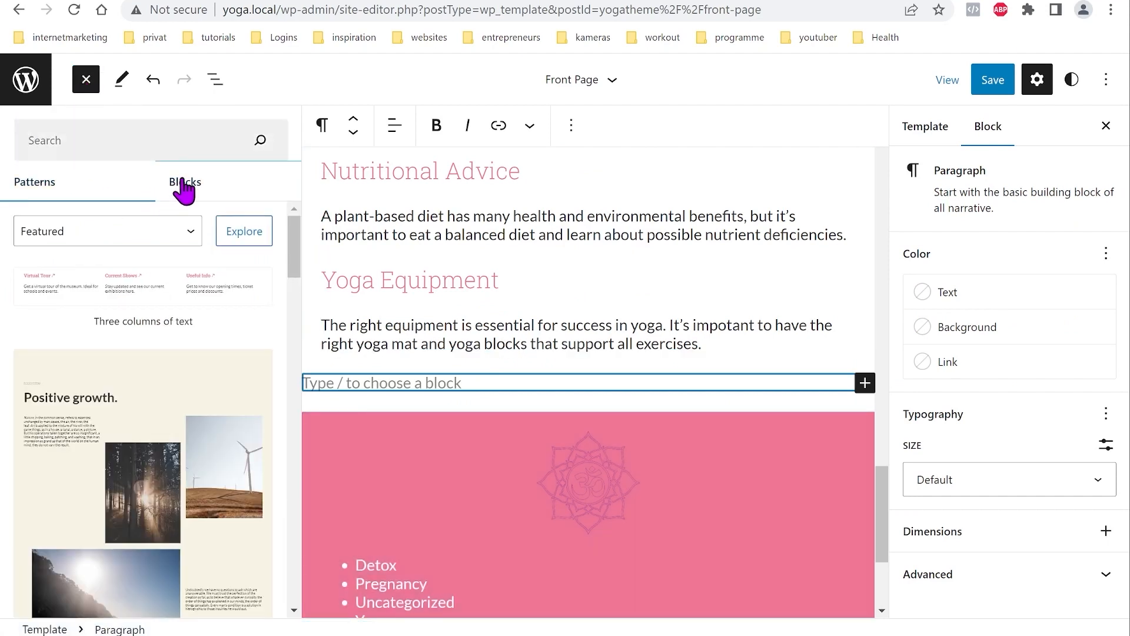
{"action": "scroll", "coordinate": [126, 352], "scroll_direction": "down", "scroll_amount": 4}
{"action": "left_click", "coordinate": [62, 394]}
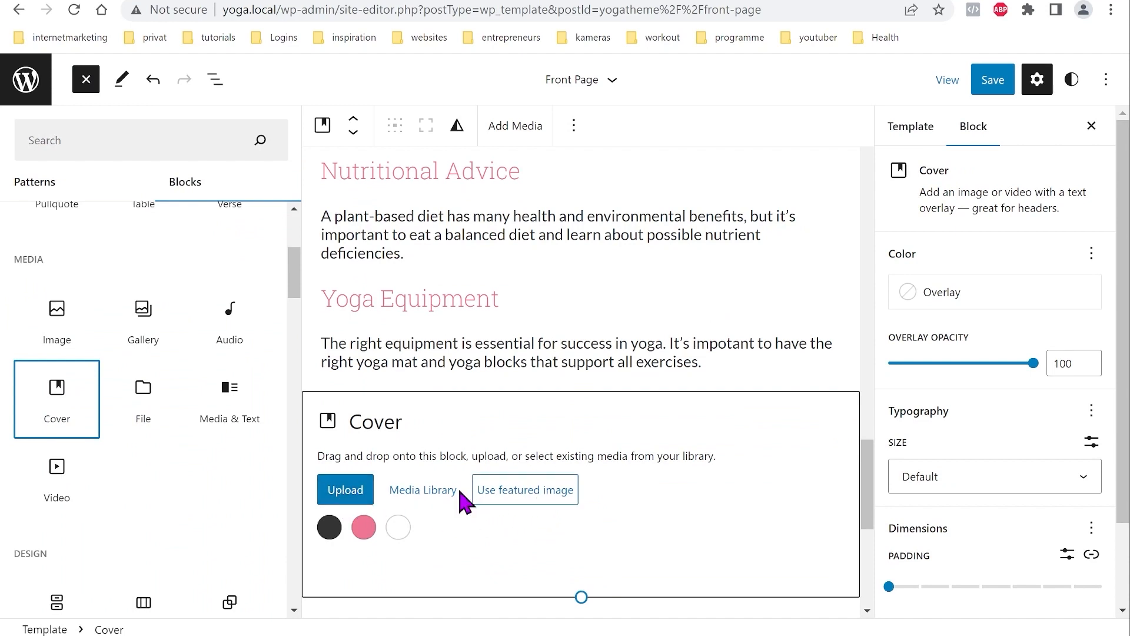
{"action": "left_click", "coordinate": [427, 494]}
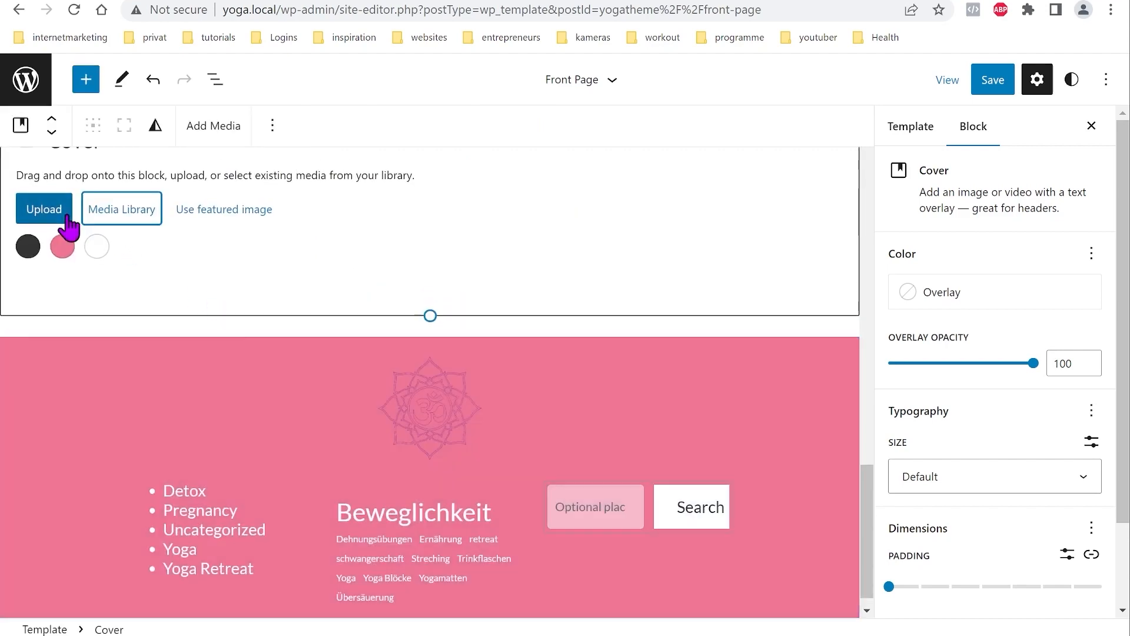
{"action": "left_click", "coordinate": [136, 235]}
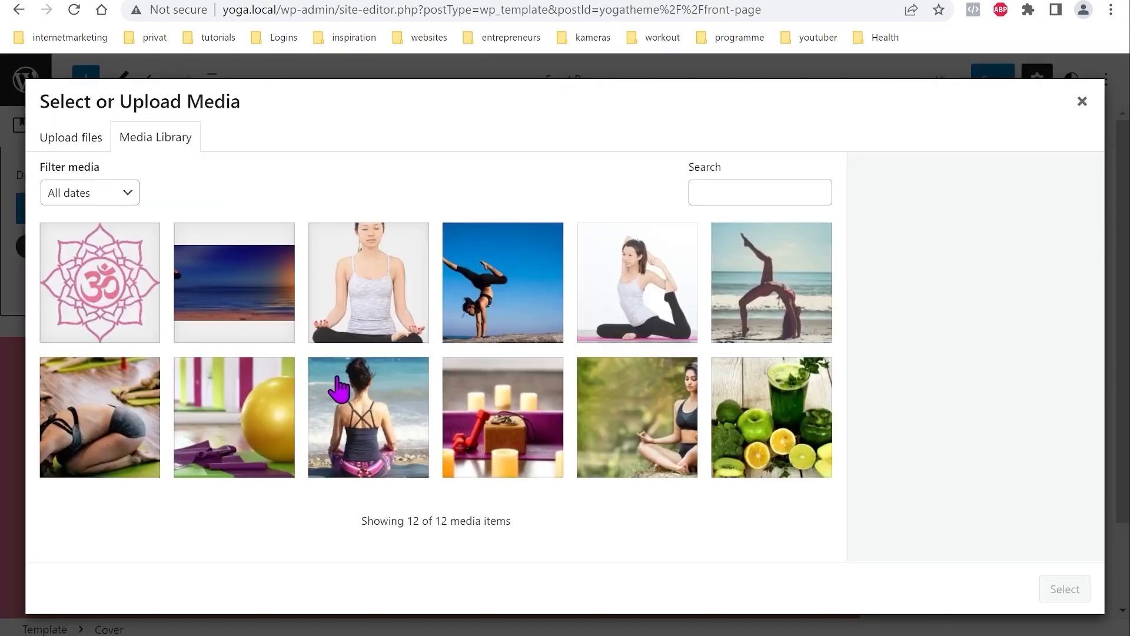
Step: Use the sunset beach yoga image wer-yoga.jpg as the cover background
{"action": "left_click", "coordinate": [250, 307]}
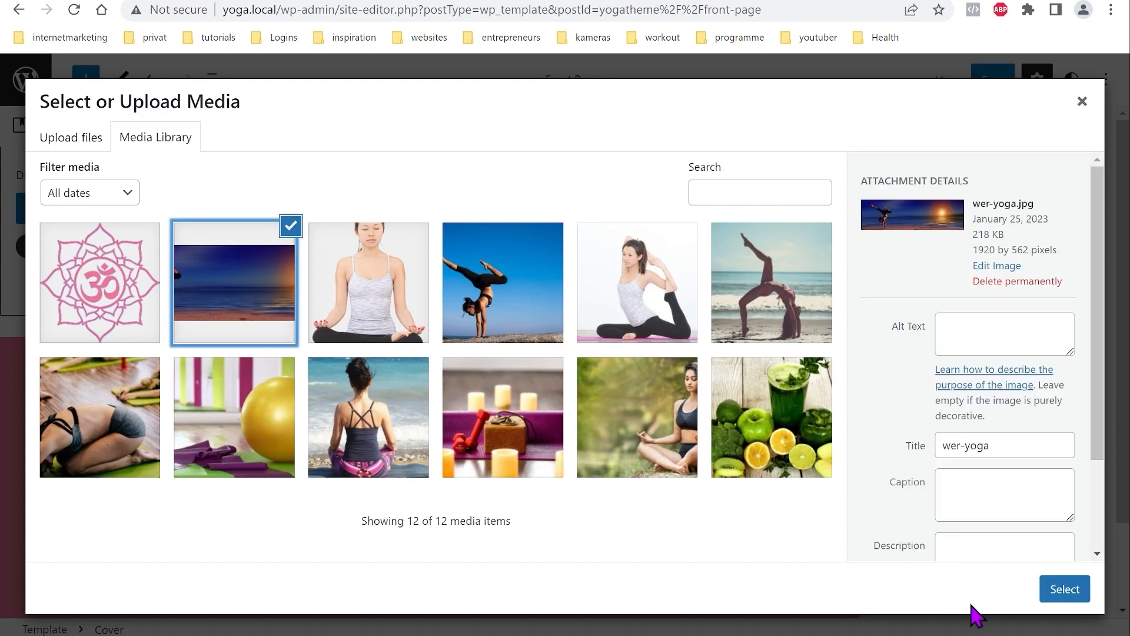
{"action": "left_click", "coordinate": [1052, 590]}
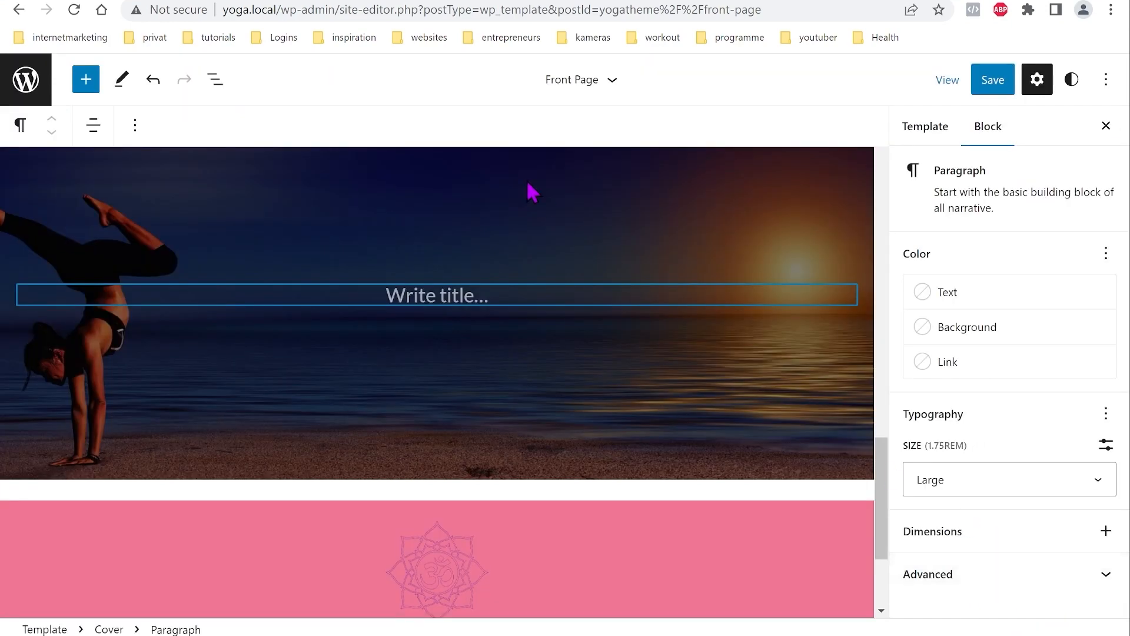
{"action": "left_click", "coordinate": [217, 82]}
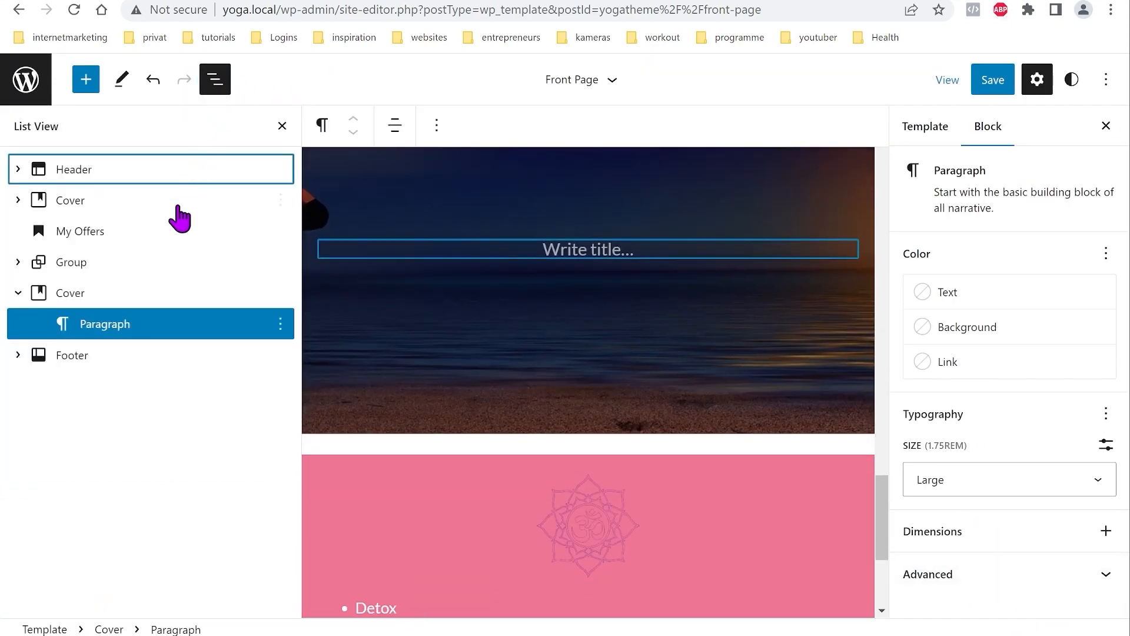
{"action": "left_click", "coordinate": [75, 299]}
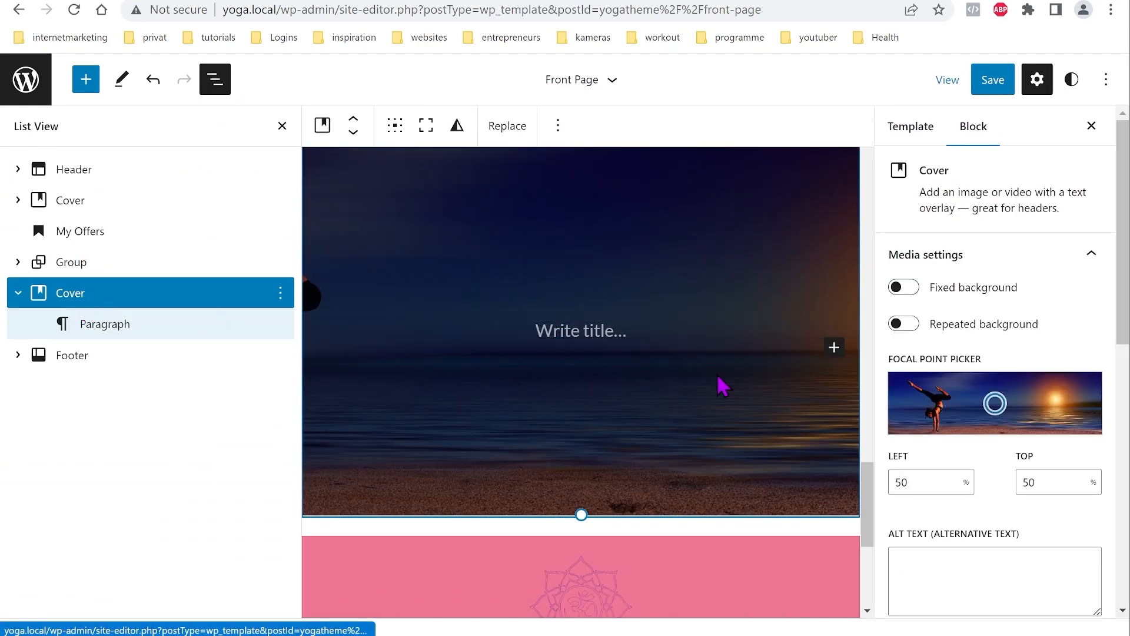
Step: Set the cover's overlay opacity to 0, padding to 6, and focal point to 15% left, 49% top
{"action": "scroll", "coordinate": [979, 392], "scroll_direction": "down", "scroll_amount": 7}
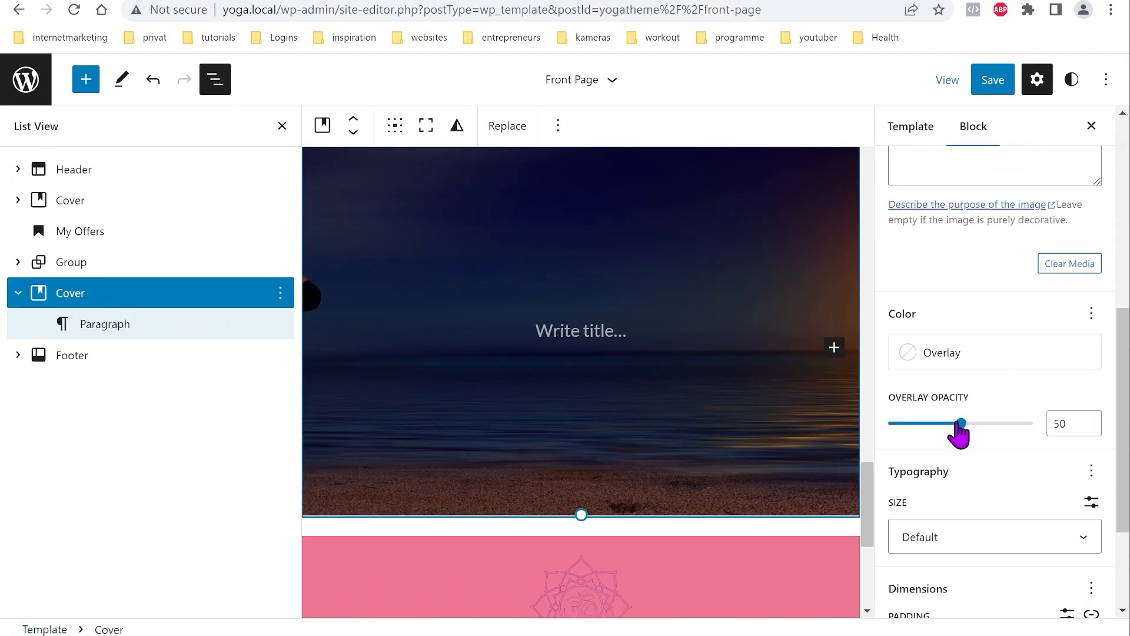
{"action": "left_click_drag", "start_coordinate": [960, 426], "coordinate": [878, 433]}
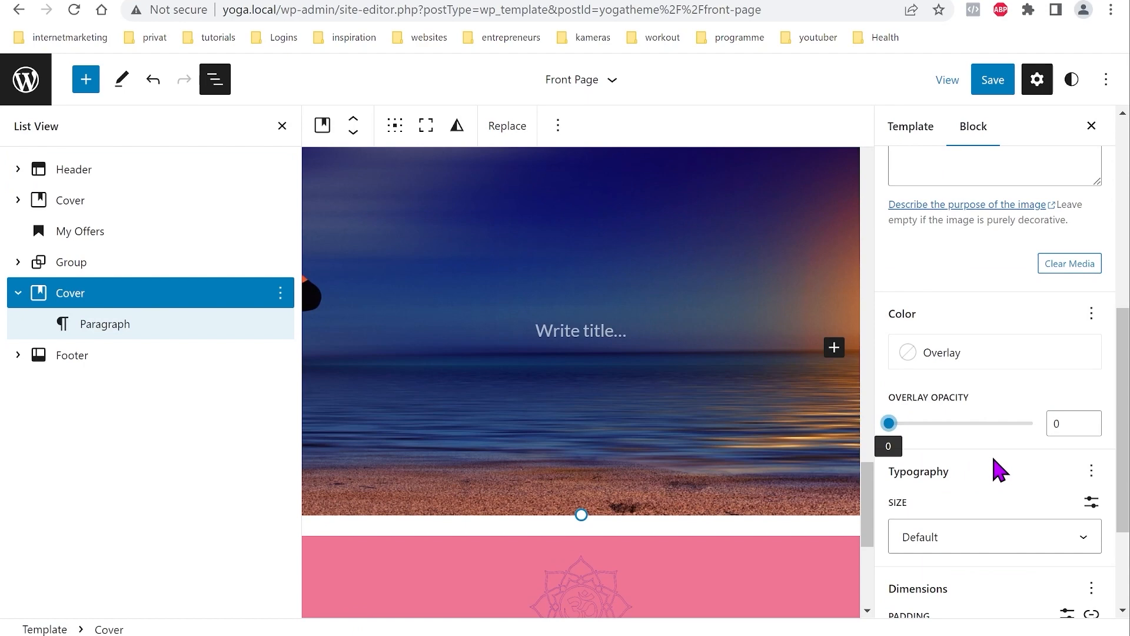
{"action": "scroll", "coordinate": [1002, 471], "scroll_direction": "down", "scroll_amount": 2}
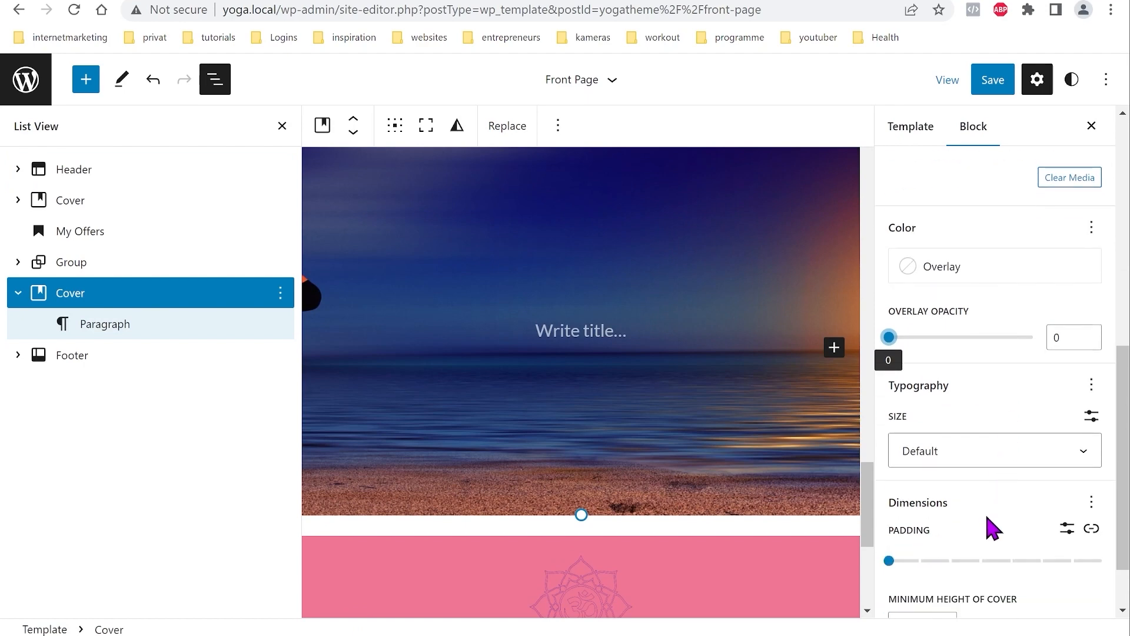
{"action": "scroll", "coordinate": [989, 528], "scroll_direction": "down", "scroll_amount": 2}
{"action": "left_click_drag", "start_coordinate": [890, 482], "coordinate": [1065, 494]}
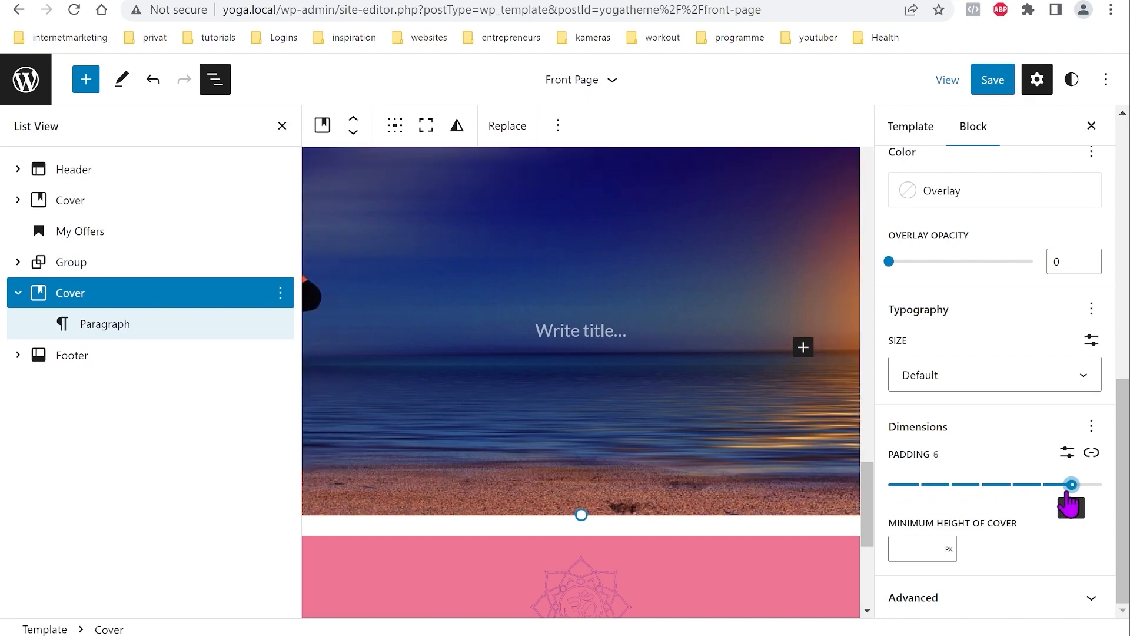
{"action": "scroll", "coordinate": [1001, 501], "scroll_direction": "up", "scroll_amount": 6}
{"action": "scroll", "coordinate": [1001, 501], "scroll_direction": "up", "scroll_amount": 3}
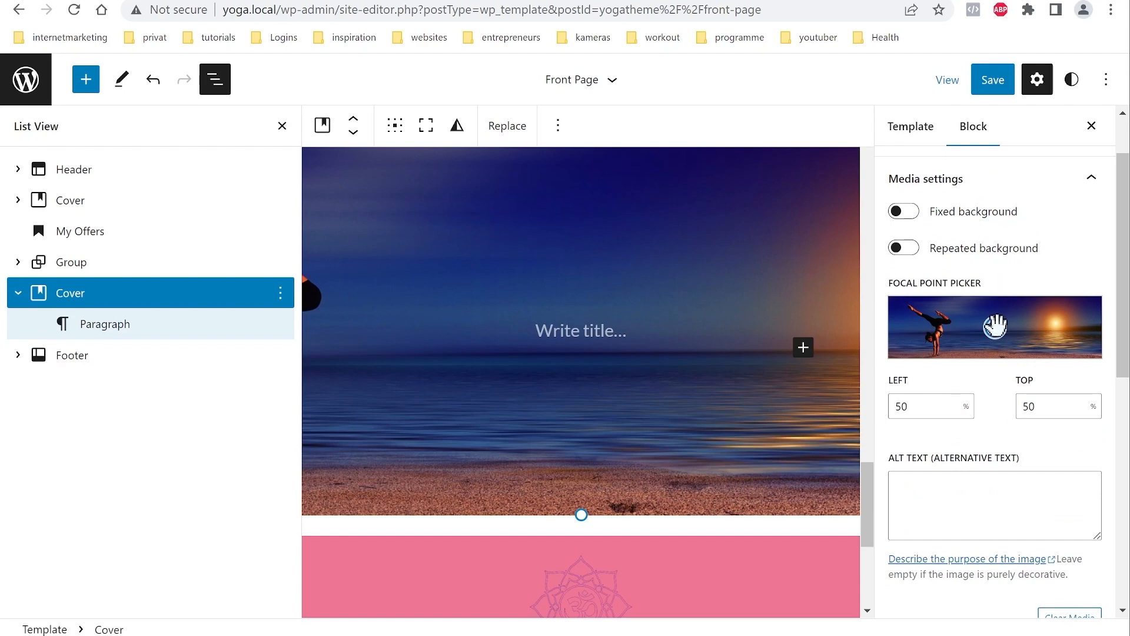
{"action": "left_click_drag", "start_coordinate": [995, 328], "coordinate": [921, 326]}
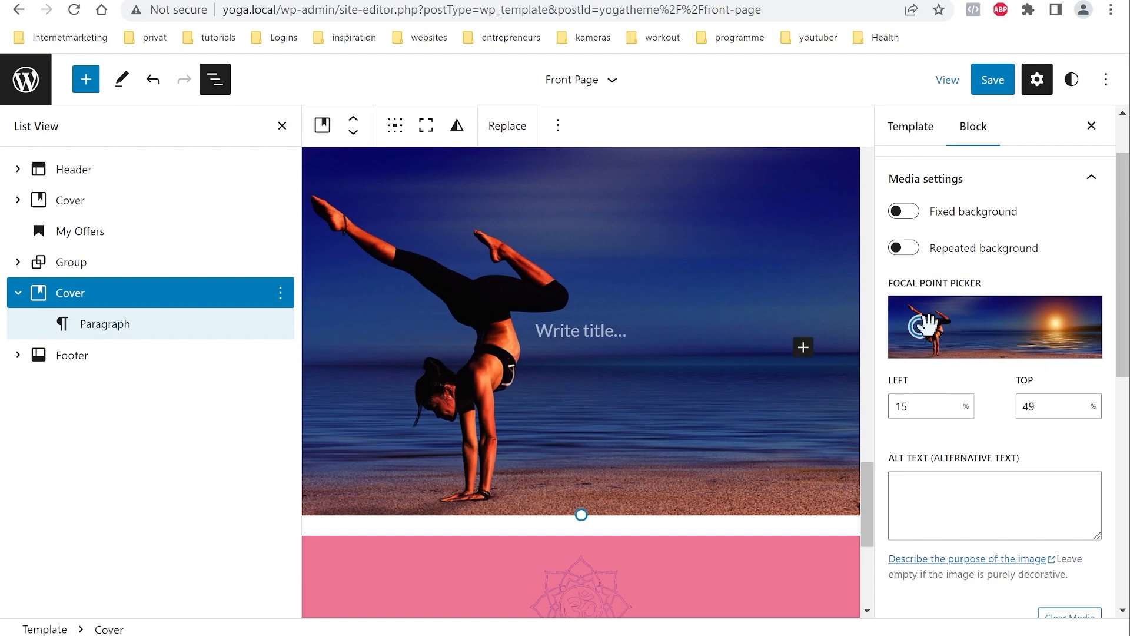
Step: Insert a 50/50 Columns block into the cover and delete the title placeholder paragraph
{"action": "left_click", "coordinate": [803, 349]}
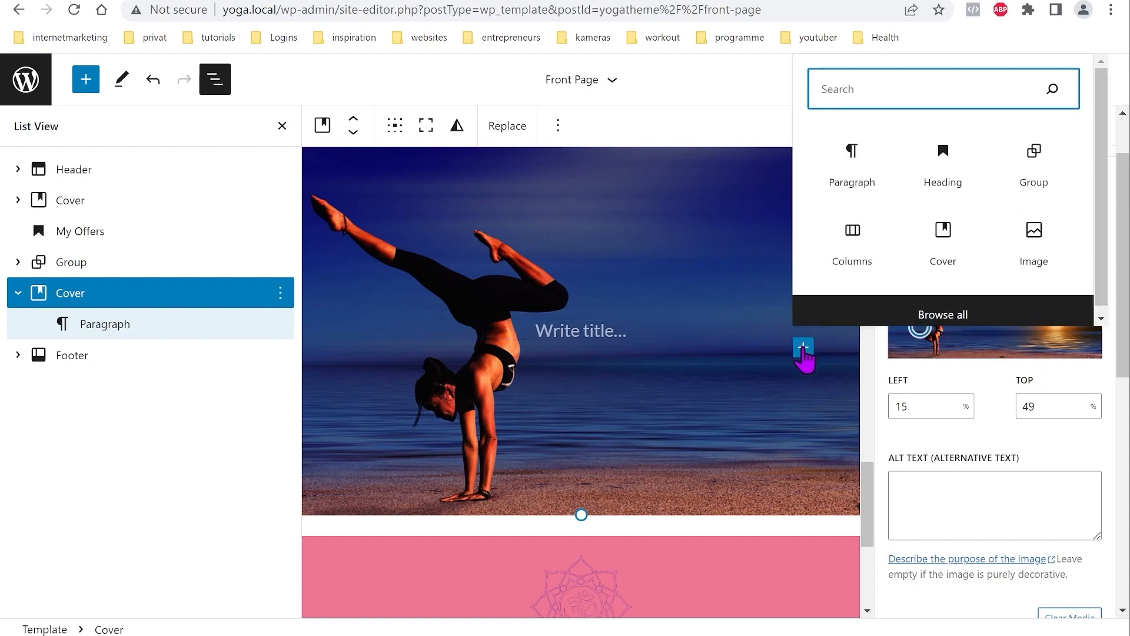
{"action": "left_click", "coordinate": [846, 241]}
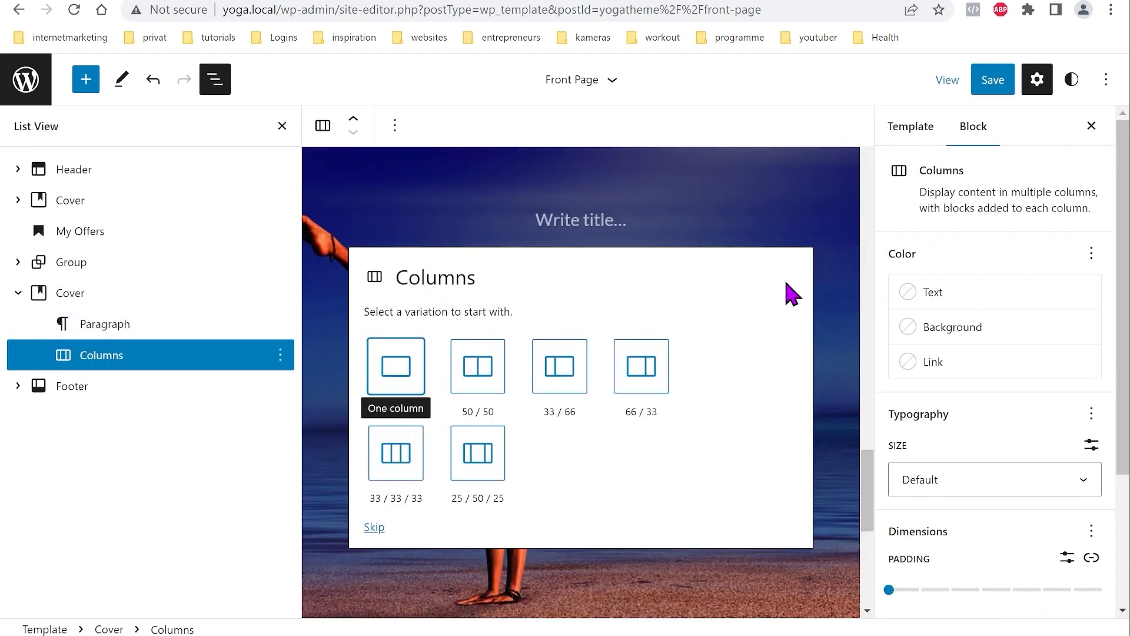
{"action": "left_click", "coordinate": [478, 386]}
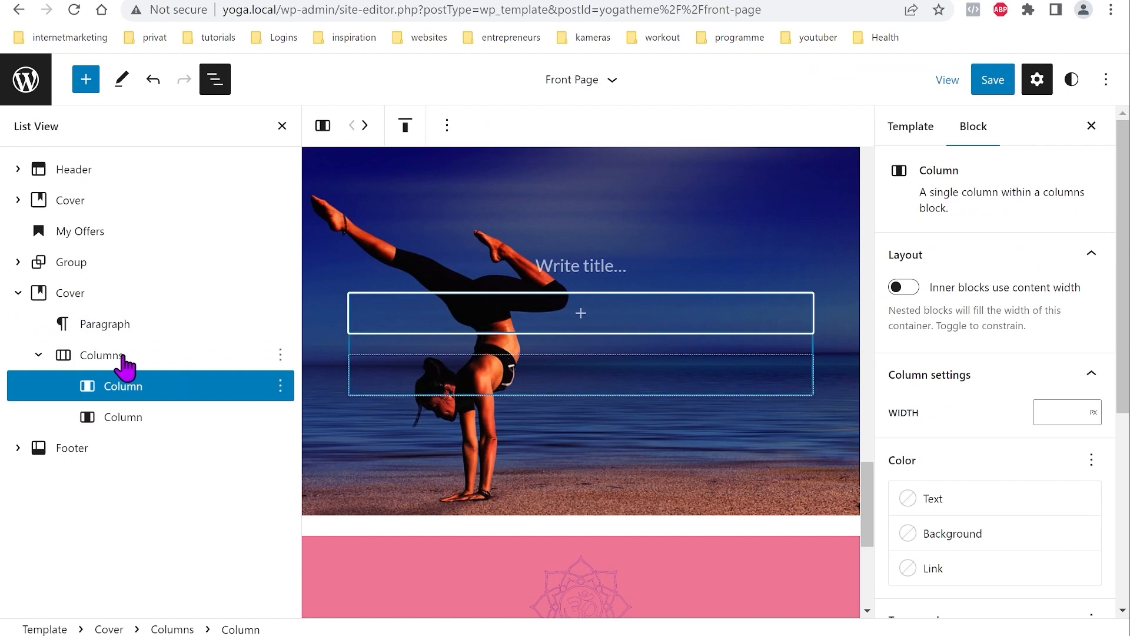
{"action": "left_click", "coordinate": [109, 323]}
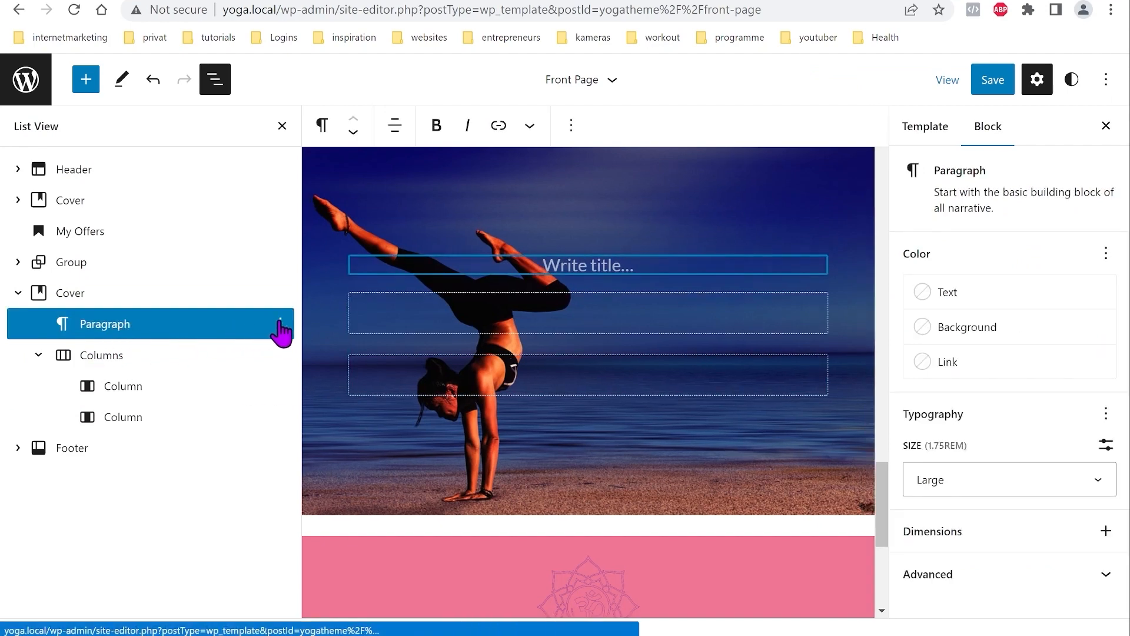
{"action": "left_click", "coordinate": [280, 325]}
{"action": "scroll", "coordinate": [376, 471], "scroll_direction": "down", "scroll_amount": 3}
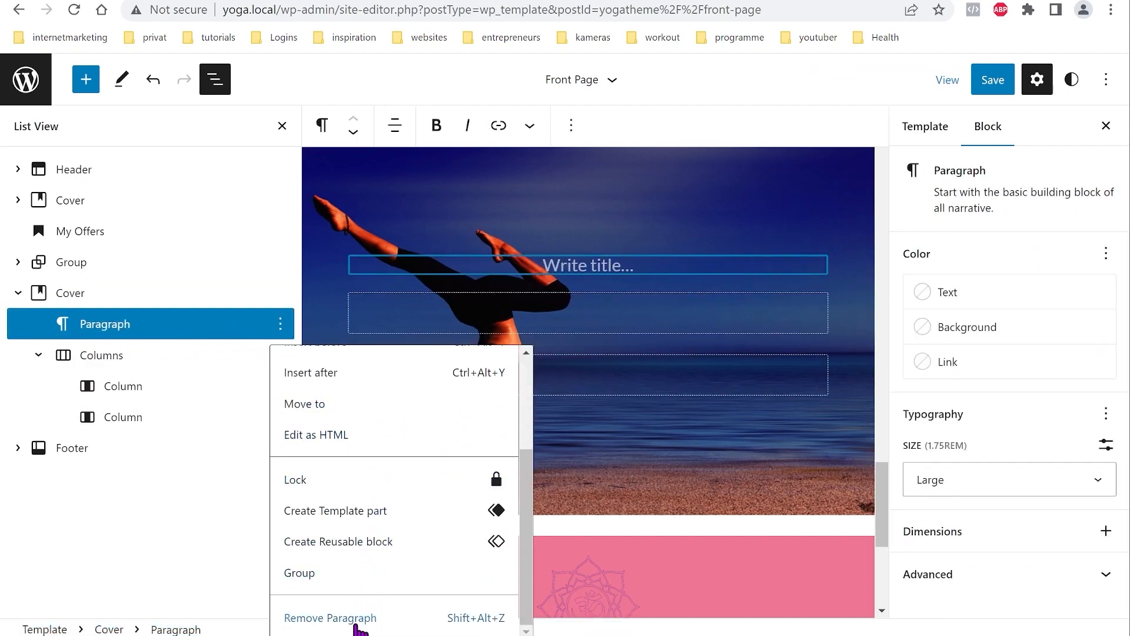
{"action": "left_click", "coordinate": [352, 618]}
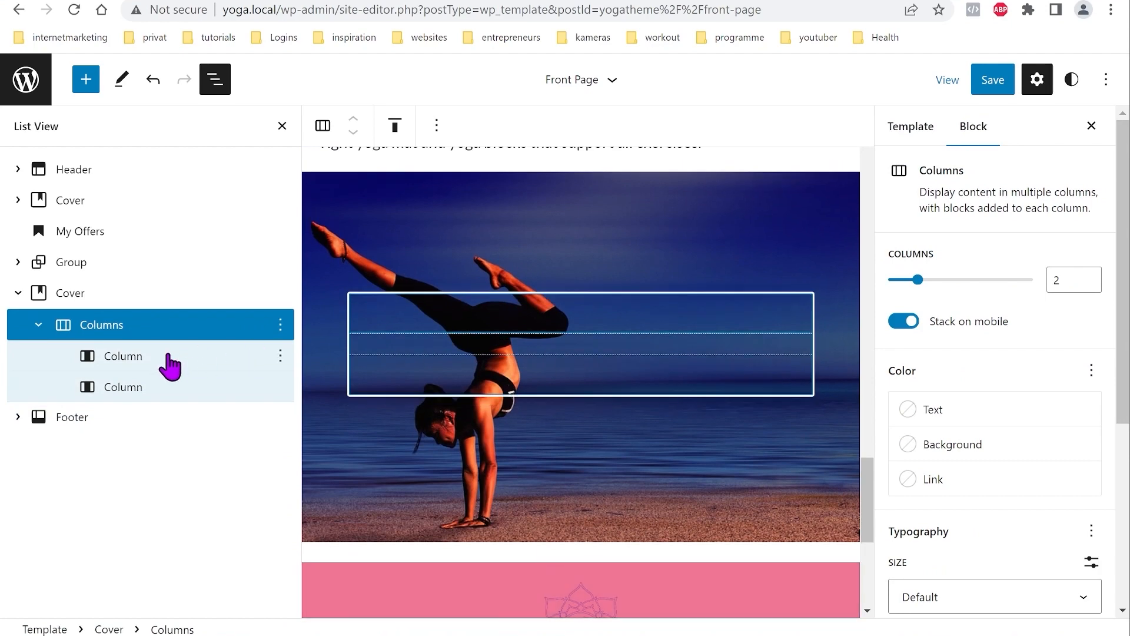
Step: Give the second column a translucent #333333 background, white text and an empty paragraph
{"action": "left_click", "coordinate": [138, 392]}
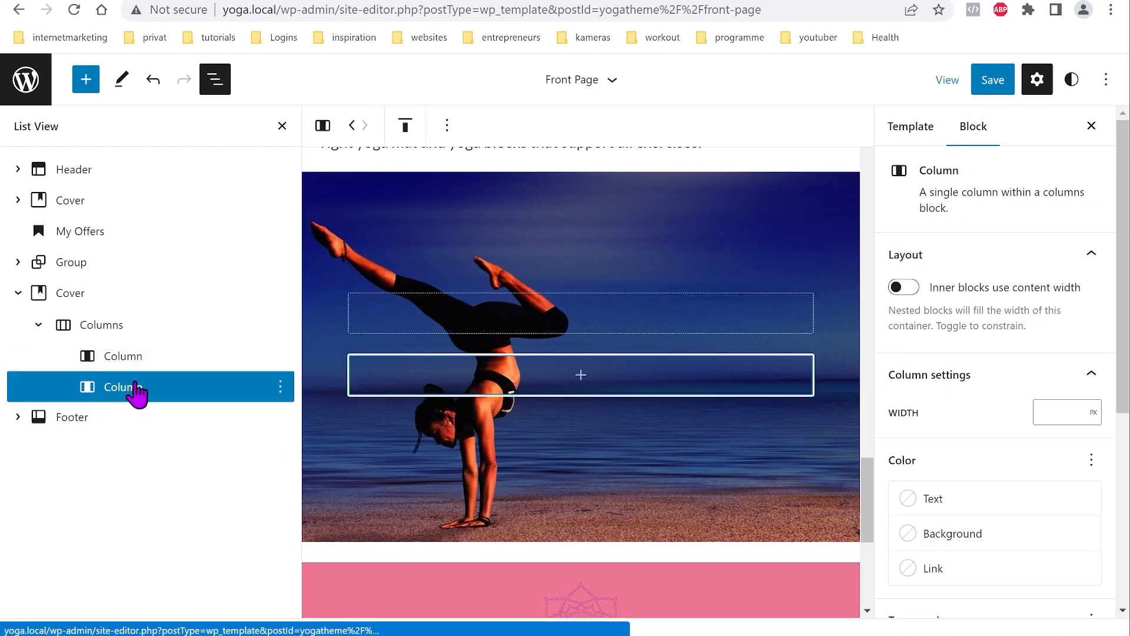
{"action": "left_click", "coordinate": [1032, 538]}
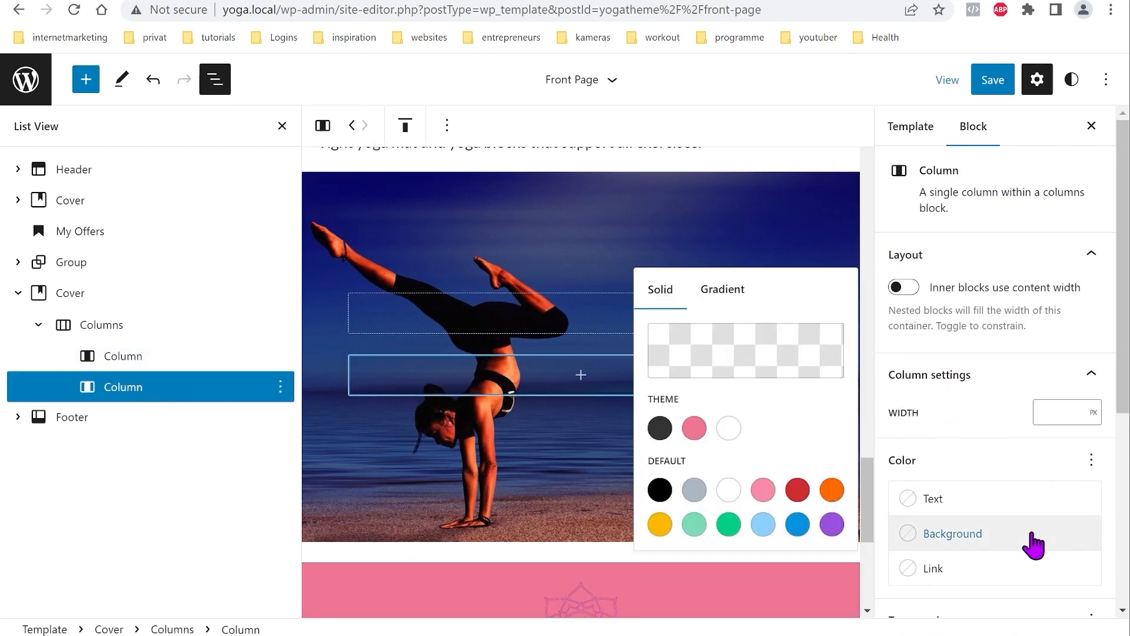
{"action": "left_click", "coordinate": [660, 429]}
{"action": "left_click", "coordinate": [734, 366]}
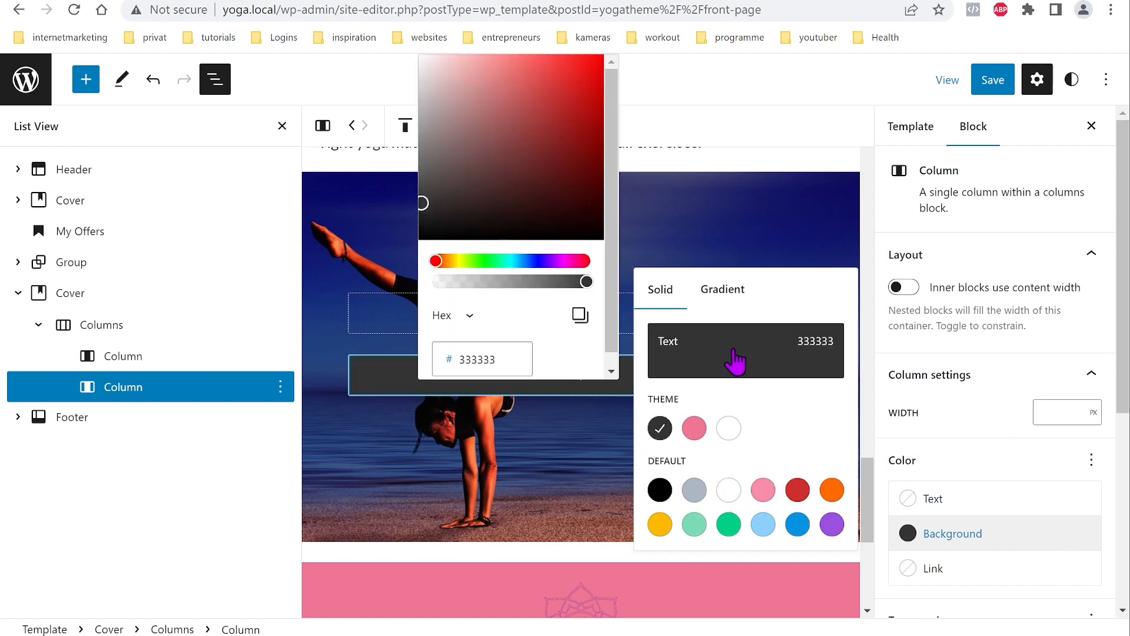
{"action": "left_click_drag", "start_coordinate": [587, 282], "coordinate": [479, 282]}
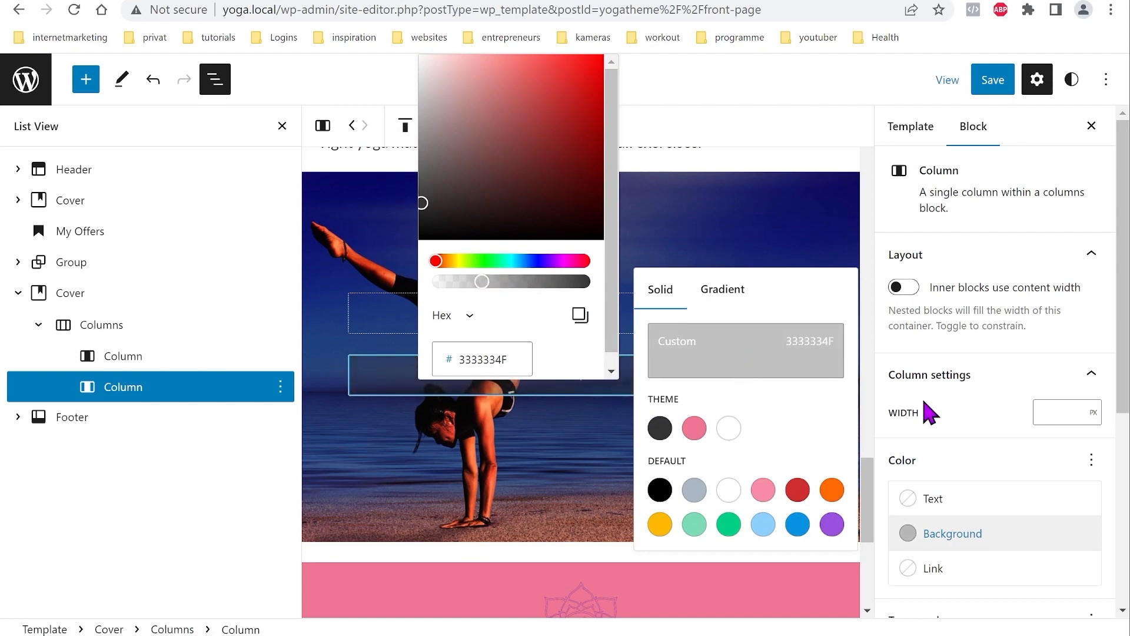
{"action": "left_click", "coordinate": [1004, 538]}
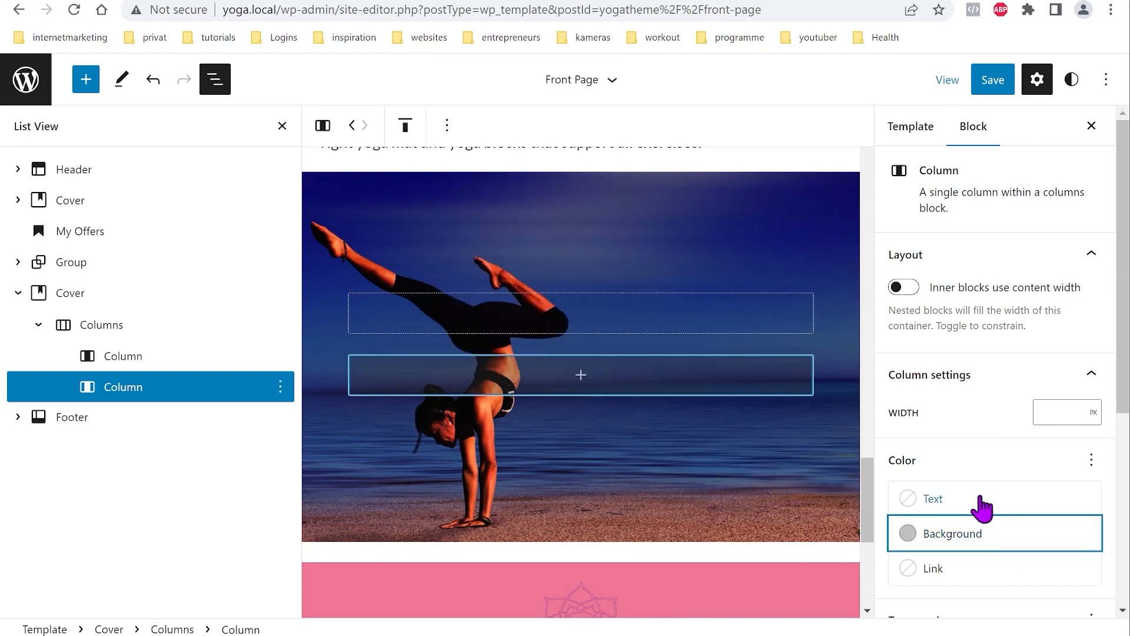
{"action": "left_click", "coordinate": [982, 501]}
{"action": "left_click", "coordinate": [729, 395]}
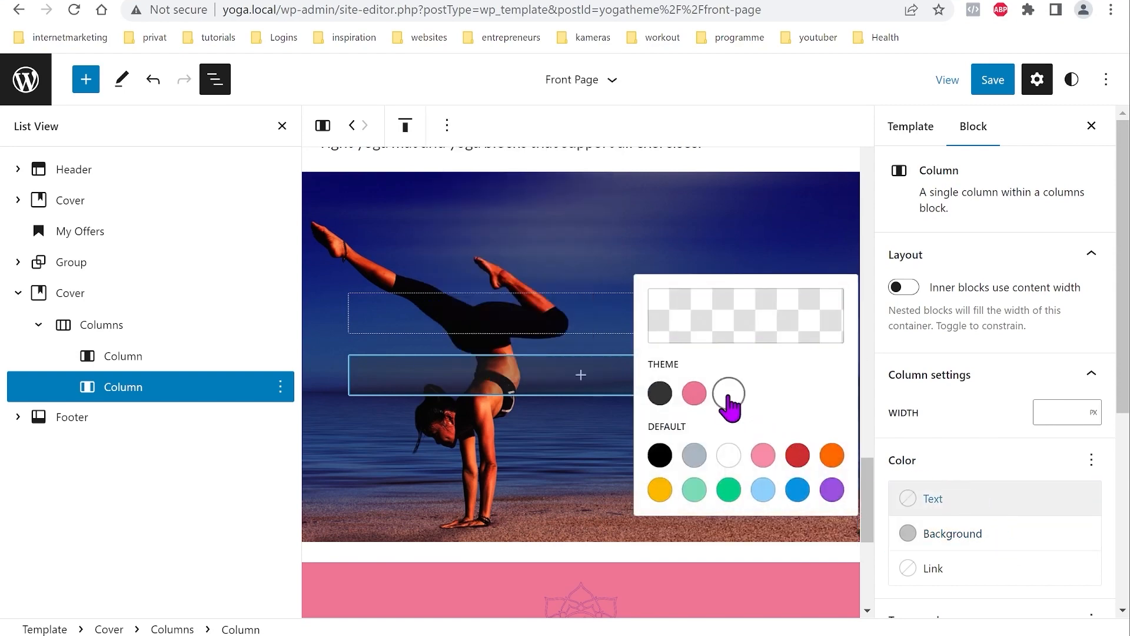
{"action": "left_click", "coordinate": [1010, 512]}
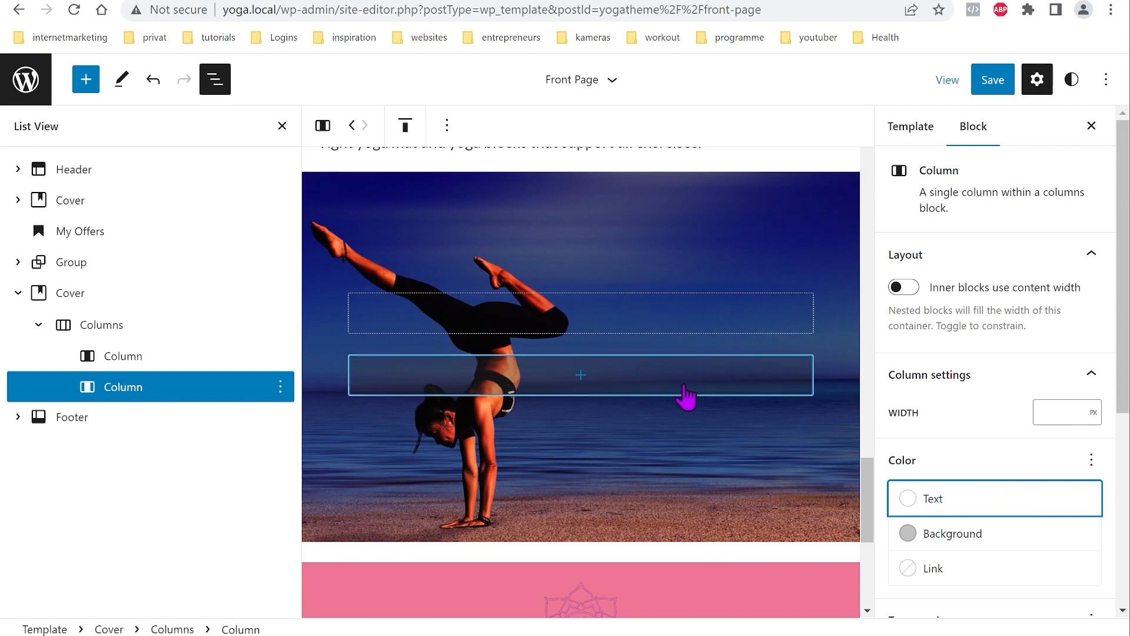
{"action": "left_click", "coordinate": [580, 376]}
{"action": "left_click", "coordinate": [490, 174]}
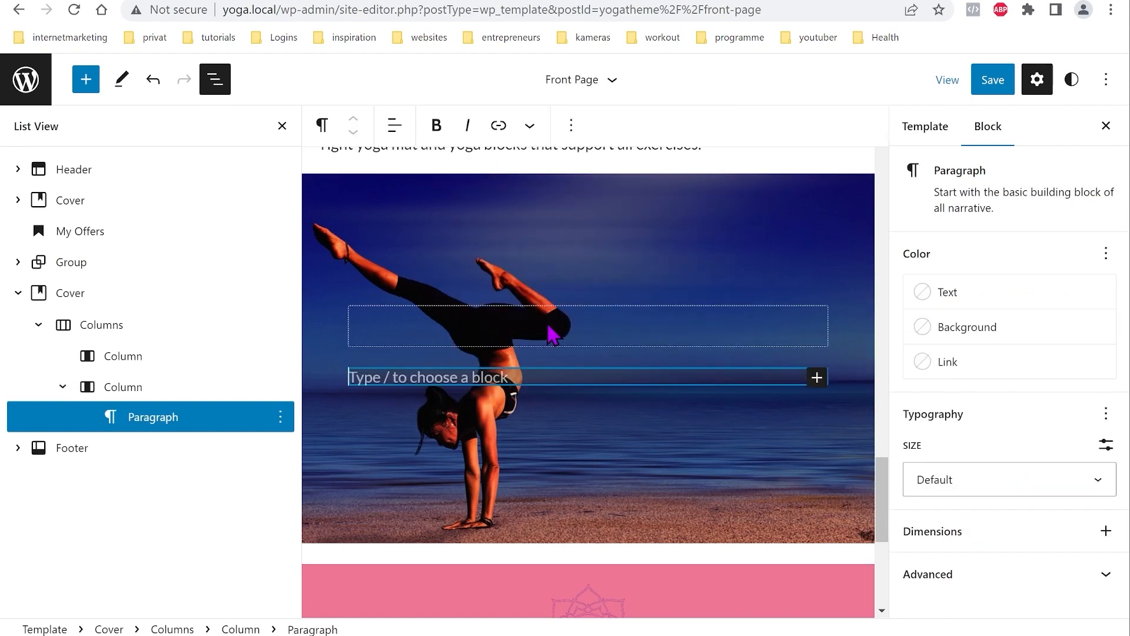
Step: Paste the 'Who am I?' heading and paragraphs, pad the column by 6, and darken its background
{"action": "type", "text": "Who am I? My name is Maria and I have been a yoga teacher for many years. Yoga has always fascinated me and I have trained in different styles and traditions over time."}
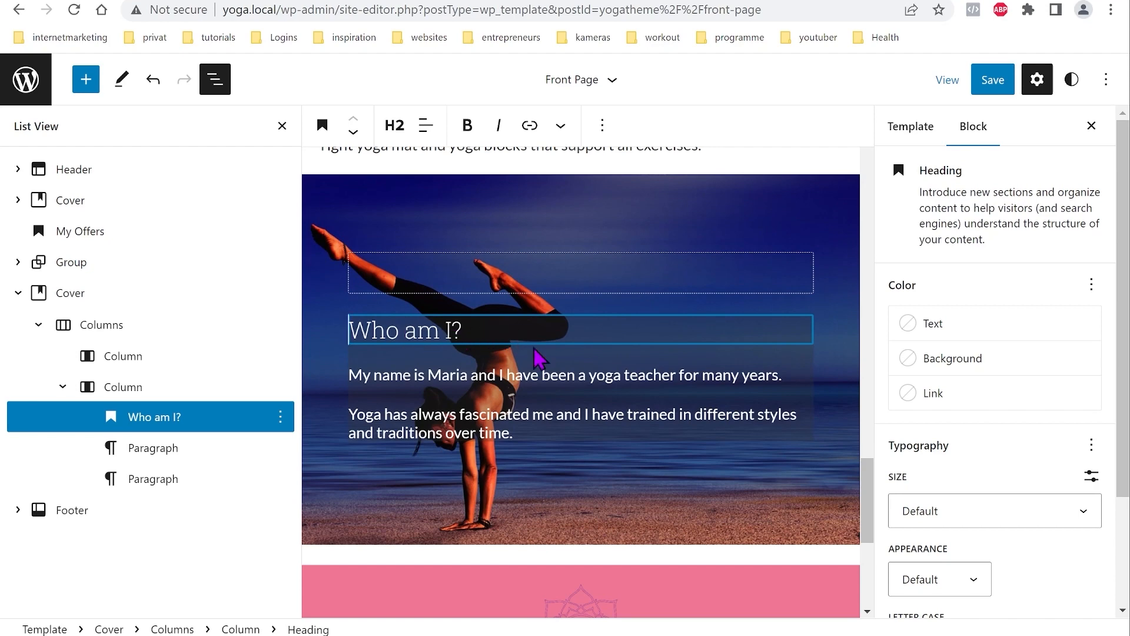
{"action": "left_click", "coordinate": [126, 388]}
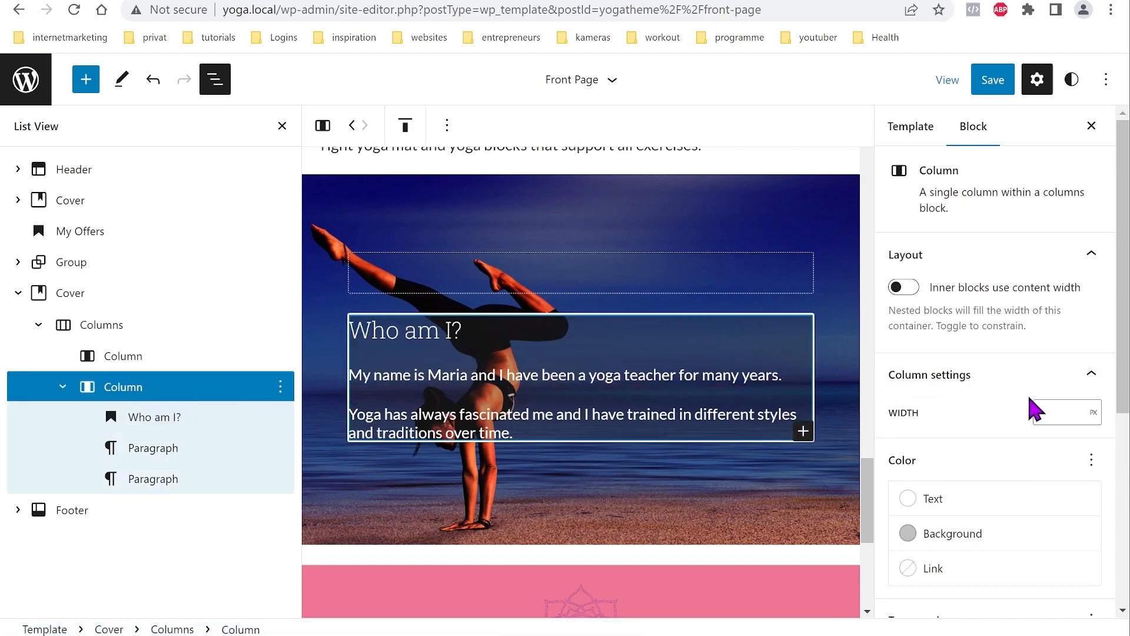
{"action": "scroll", "coordinate": [1034, 409], "scroll_direction": "down", "scroll_amount": 2}
{"action": "scroll", "coordinate": [1034, 424], "scroll_direction": "down", "scroll_amount": 3}
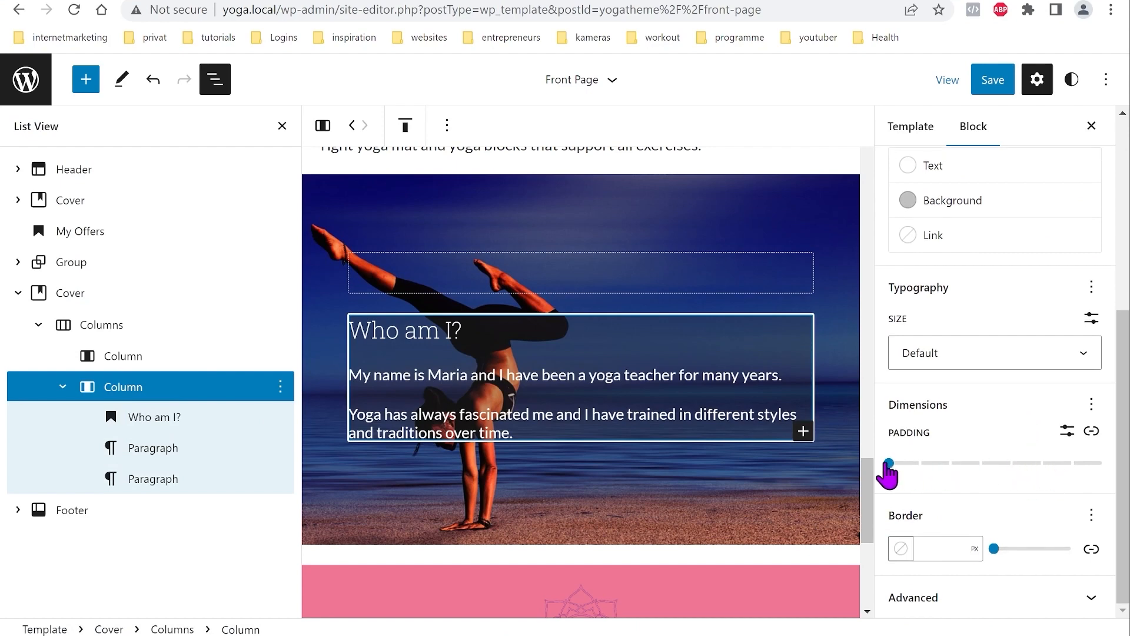
{"action": "left_click_drag", "start_coordinate": [895, 465], "coordinate": [1073, 466]}
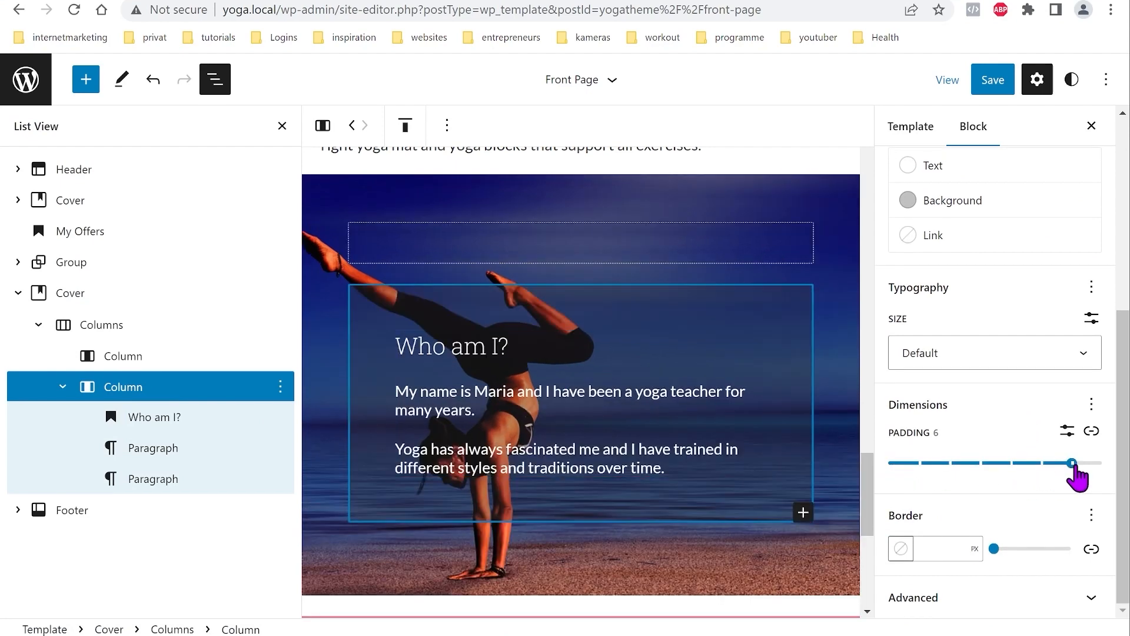
{"action": "scroll", "coordinate": [974, 417], "scroll_direction": "up", "scroll_amount": 3}
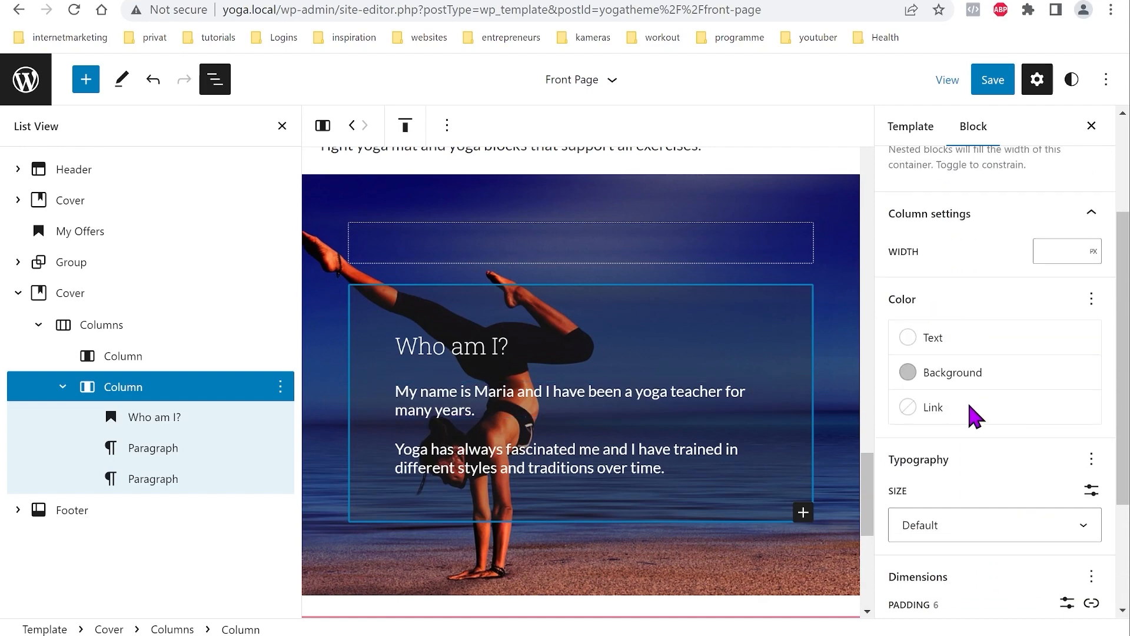
{"action": "left_click", "coordinate": [971, 389]}
{"action": "left_click", "coordinate": [754, 449]}
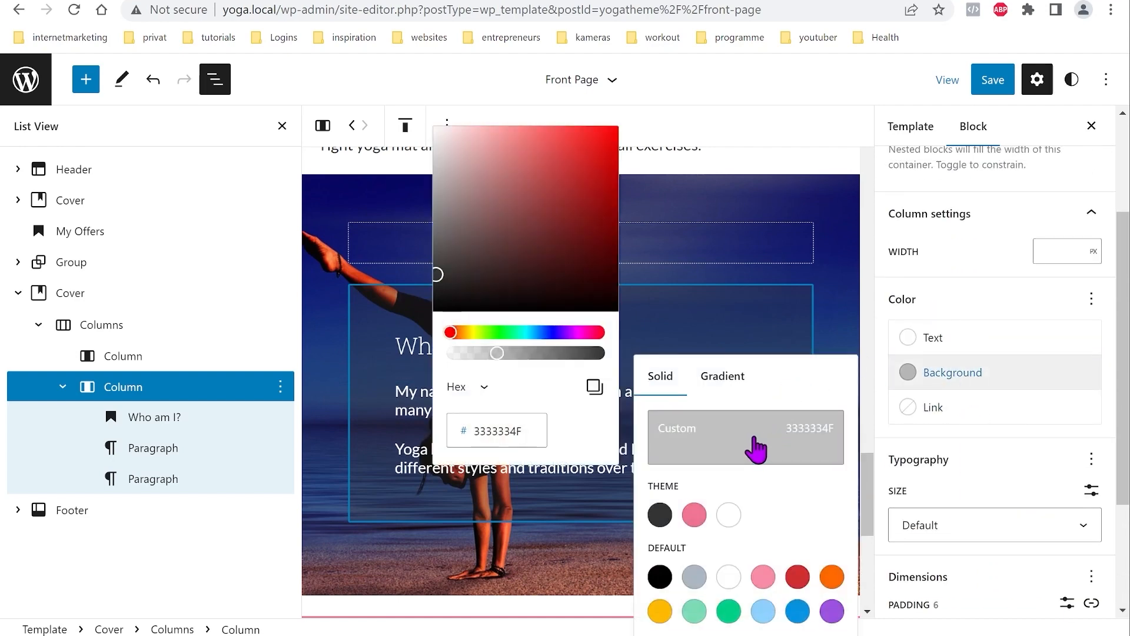
{"action": "left_click_drag", "start_coordinate": [489, 347], "coordinate": [530, 352]}
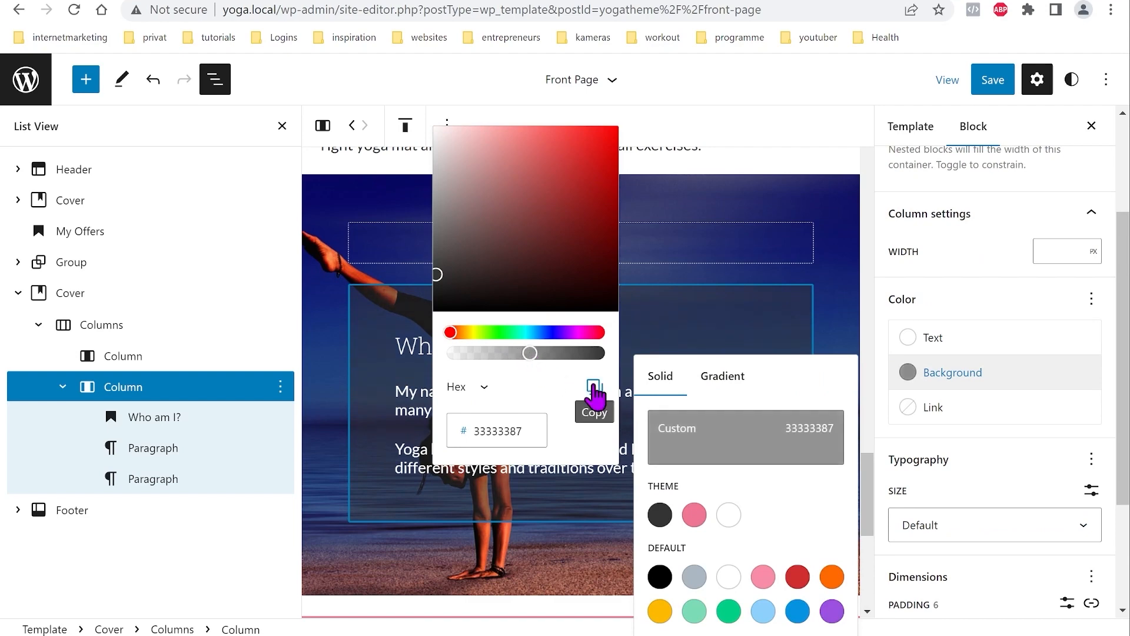
{"action": "left_click", "coordinate": [1006, 381]}
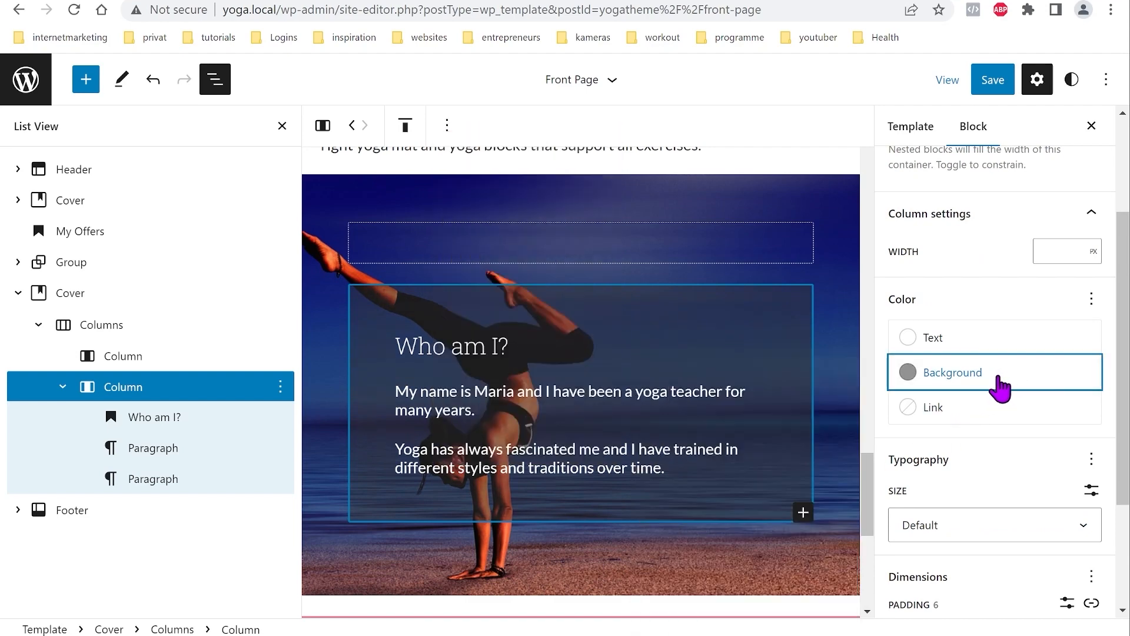
Step: Colour the 'Who am I?' heading pink and add an empty block after the last paragraph
{"action": "left_click", "coordinate": [464, 344]}
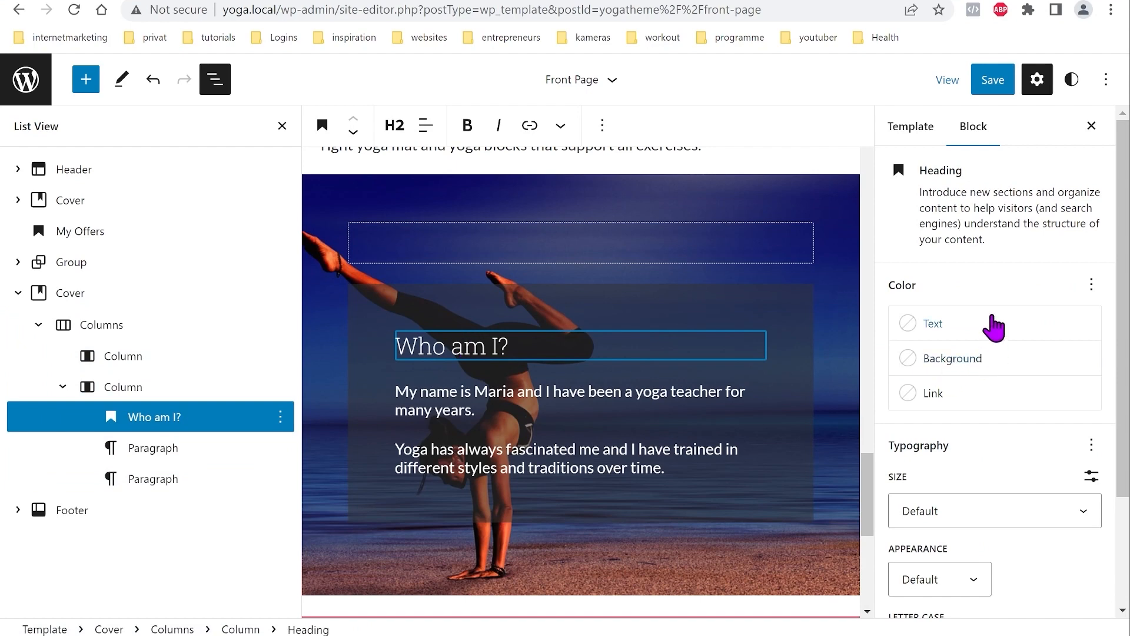
{"action": "left_click", "coordinate": [925, 325]}
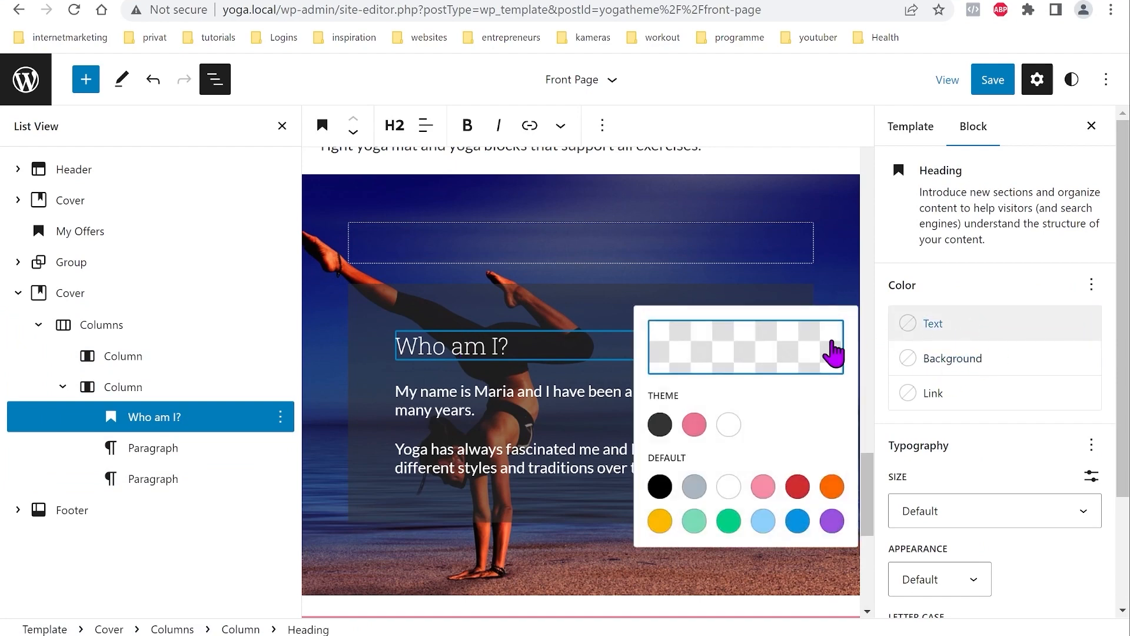
{"action": "left_click", "coordinate": [991, 333]}
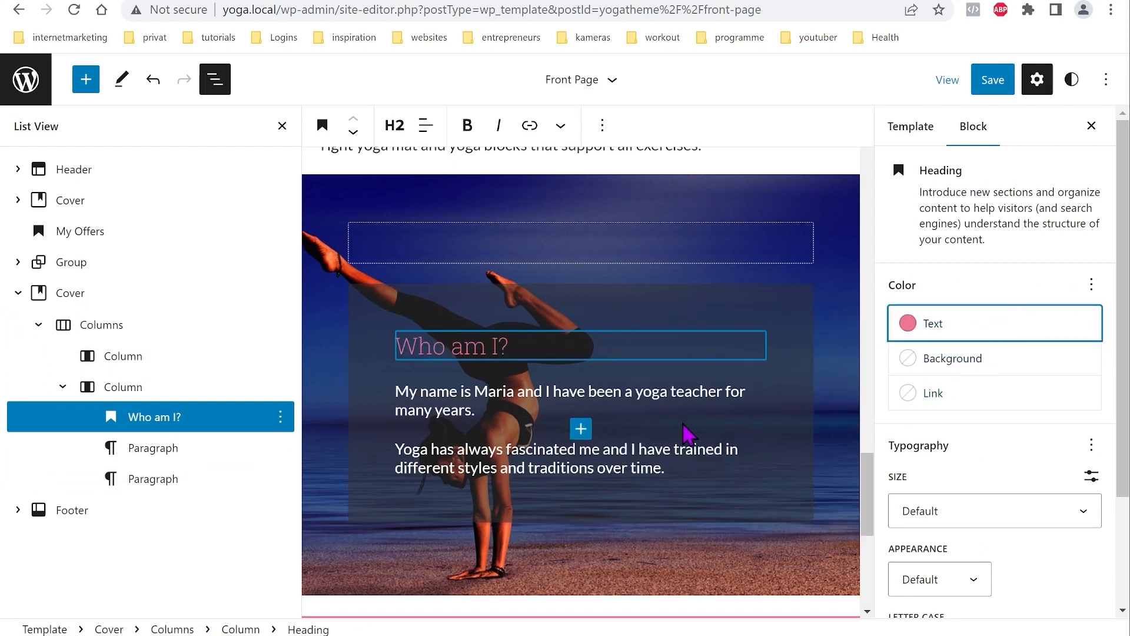
{"action": "left_click", "coordinate": [681, 473]}
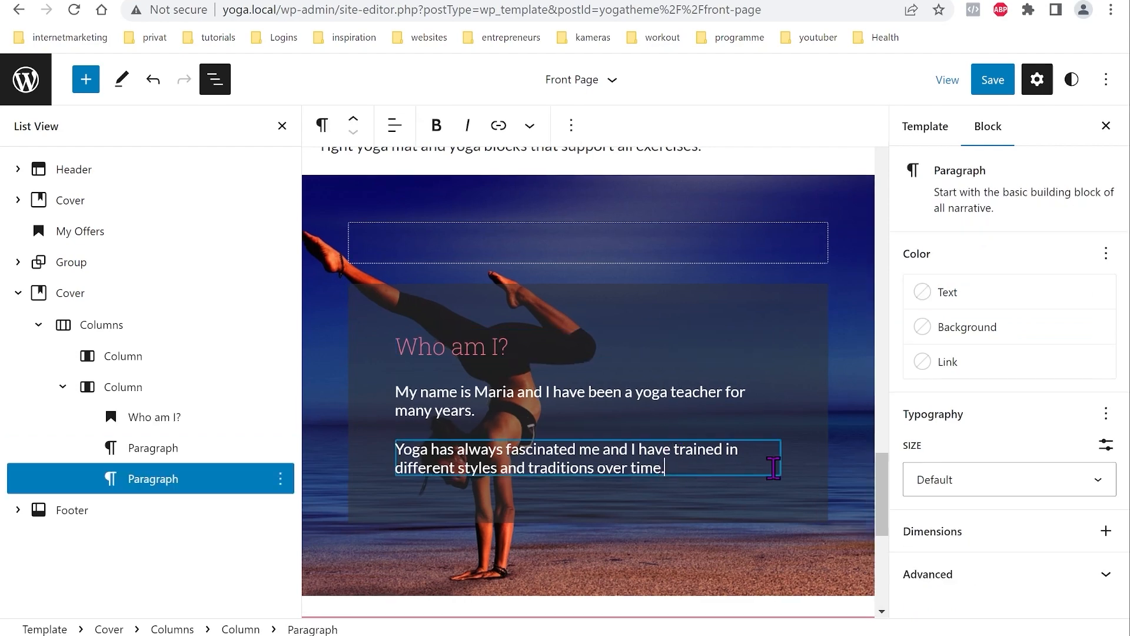
{"action": "key", "text": "Return"}
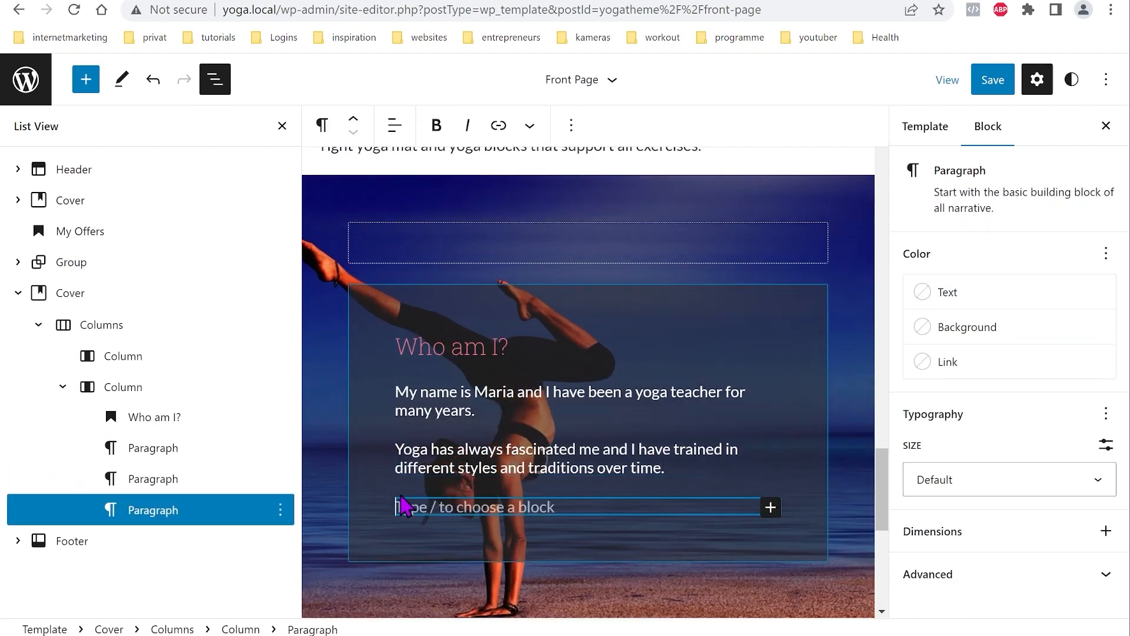
Step: Insert a Buttons block below the intro paragraphs by searching 'butt' in the inserter
{"action": "left_click", "coordinate": [771, 509]}
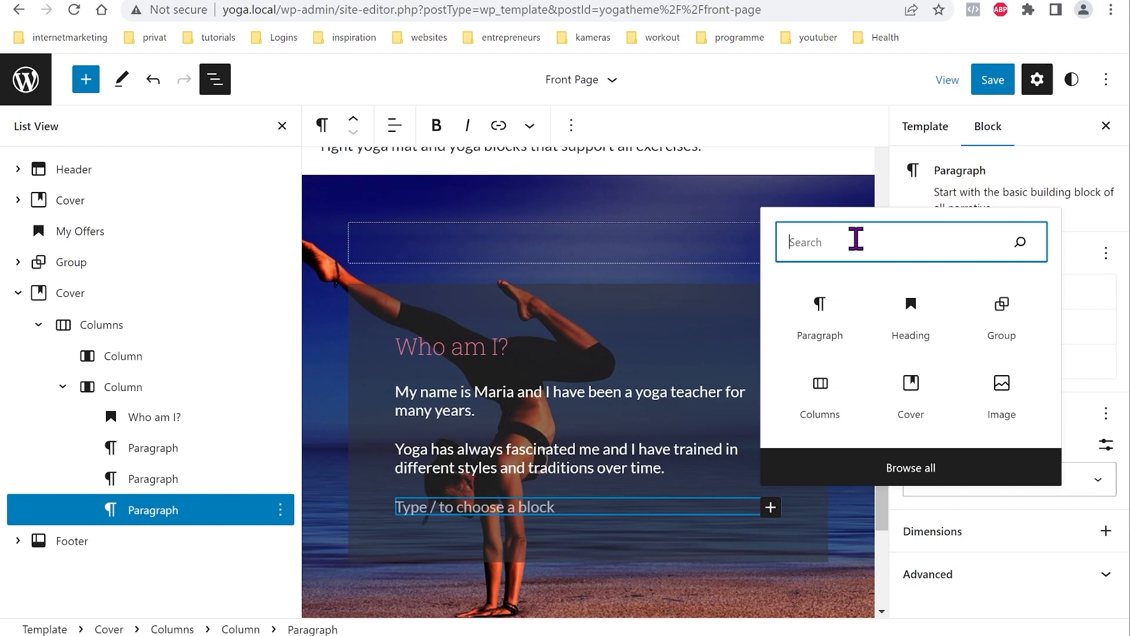
{"action": "type", "text": "butt"}
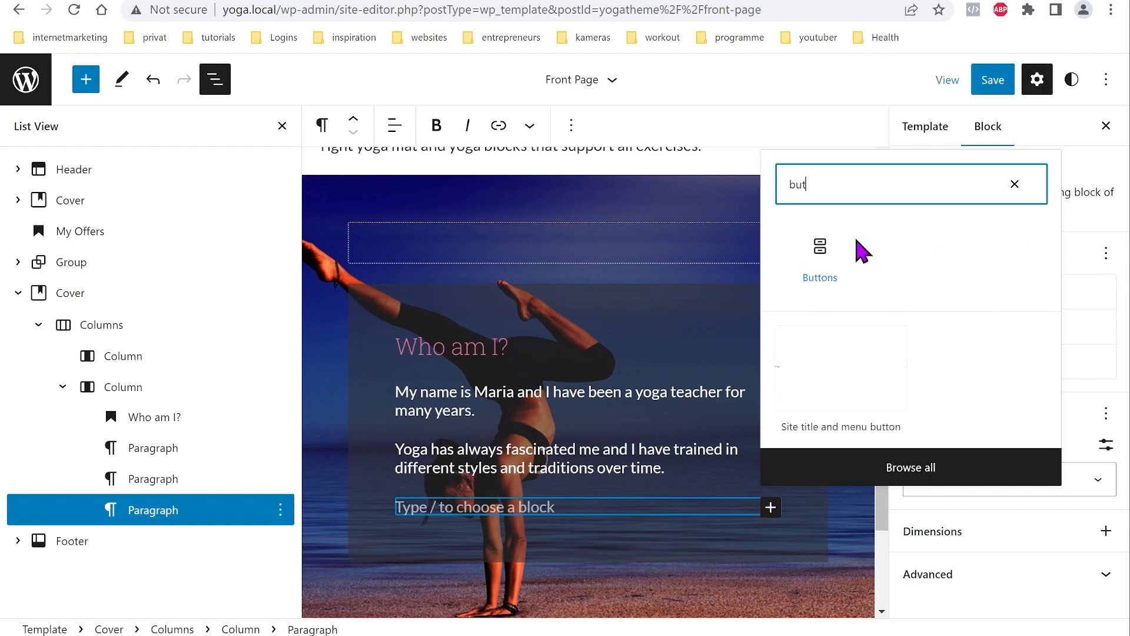
{"action": "left_click", "coordinate": [828, 236]}
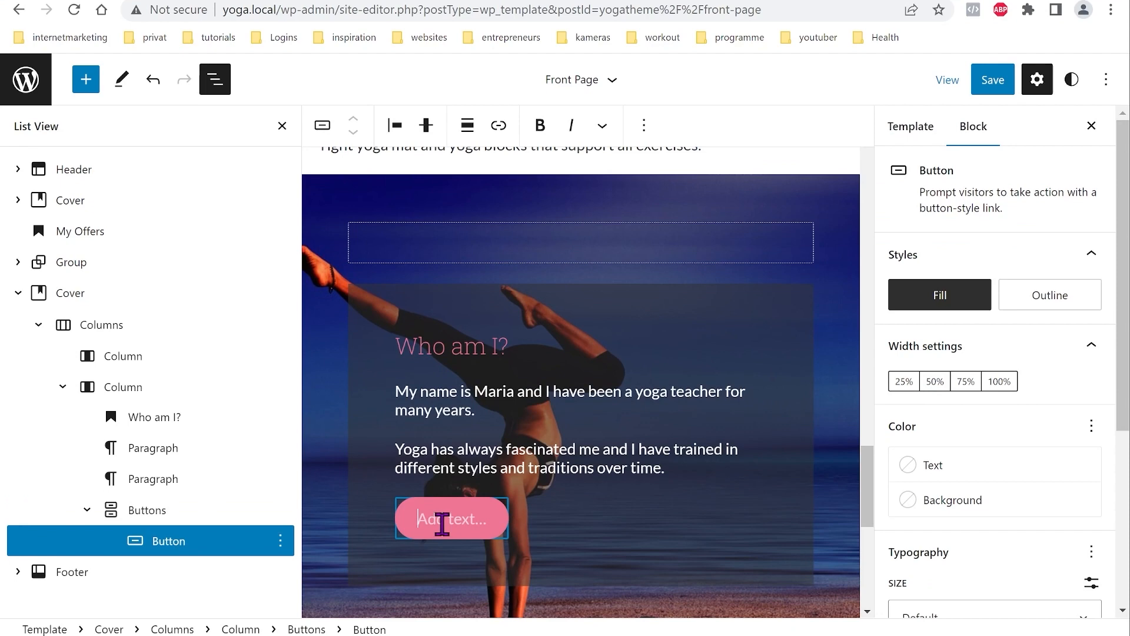
Step: Label the button 'More about me' and link it to the About Me page
{"action": "type", "text": "Mor"}
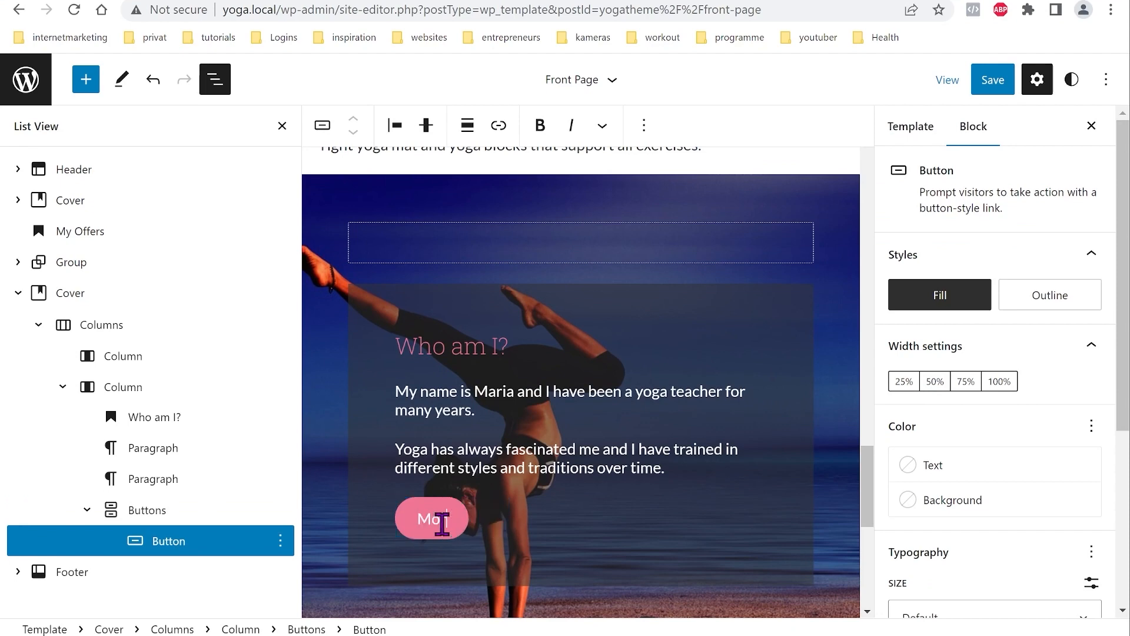
{"action": "type", "text": "e about "}
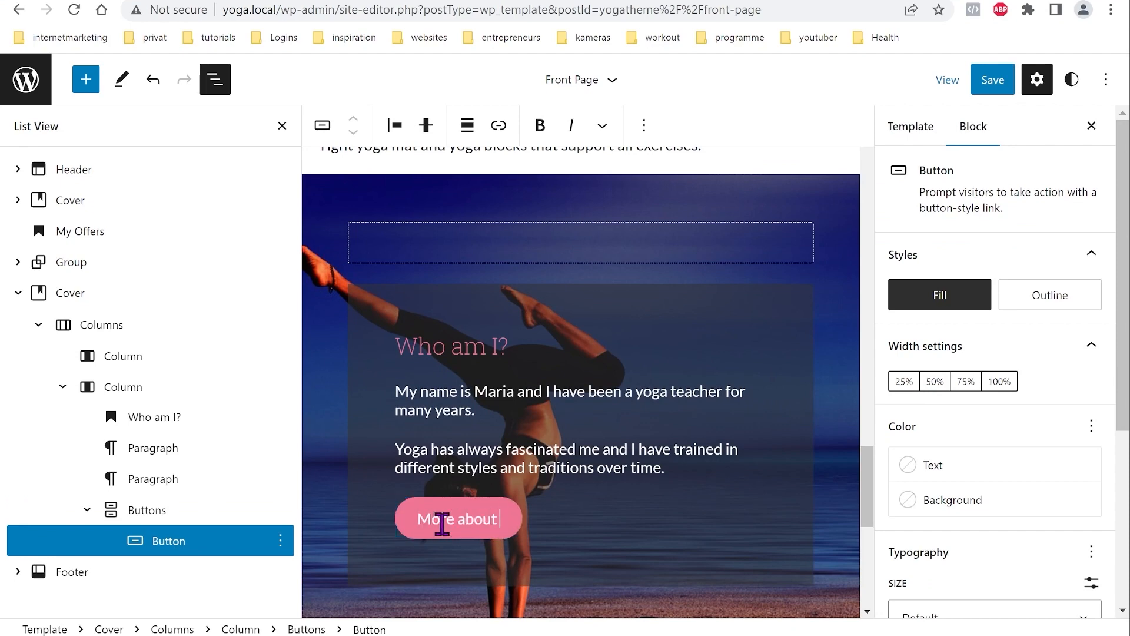
{"action": "type", "text": "me ..."}
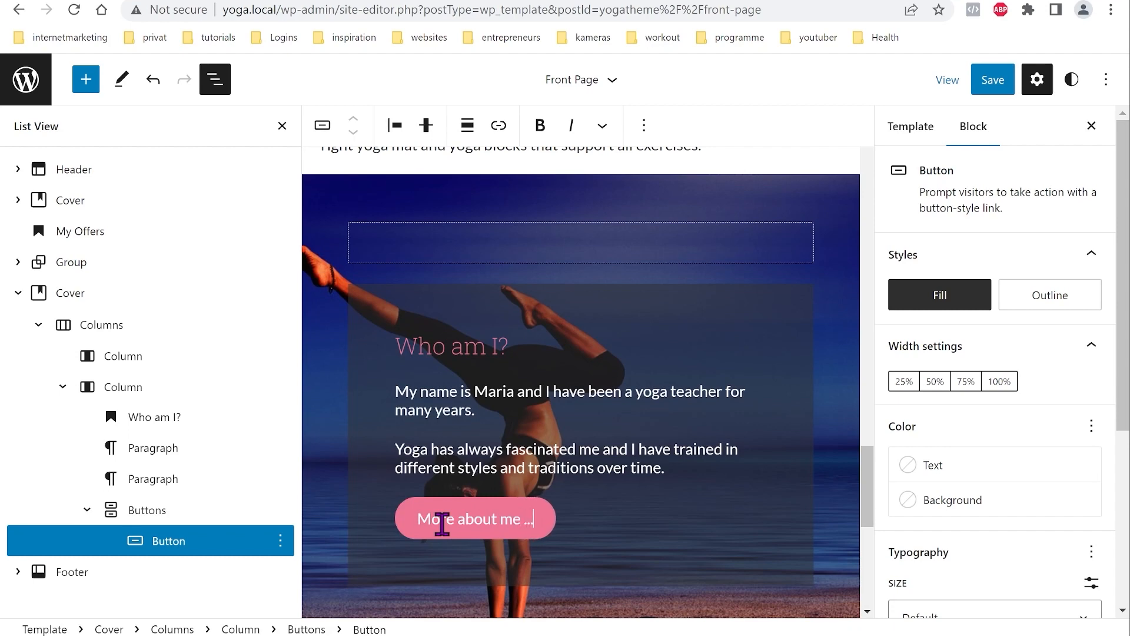
{"action": "left_click", "coordinate": [441, 521]}
{"action": "left_click", "coordinate": [499, 126]}
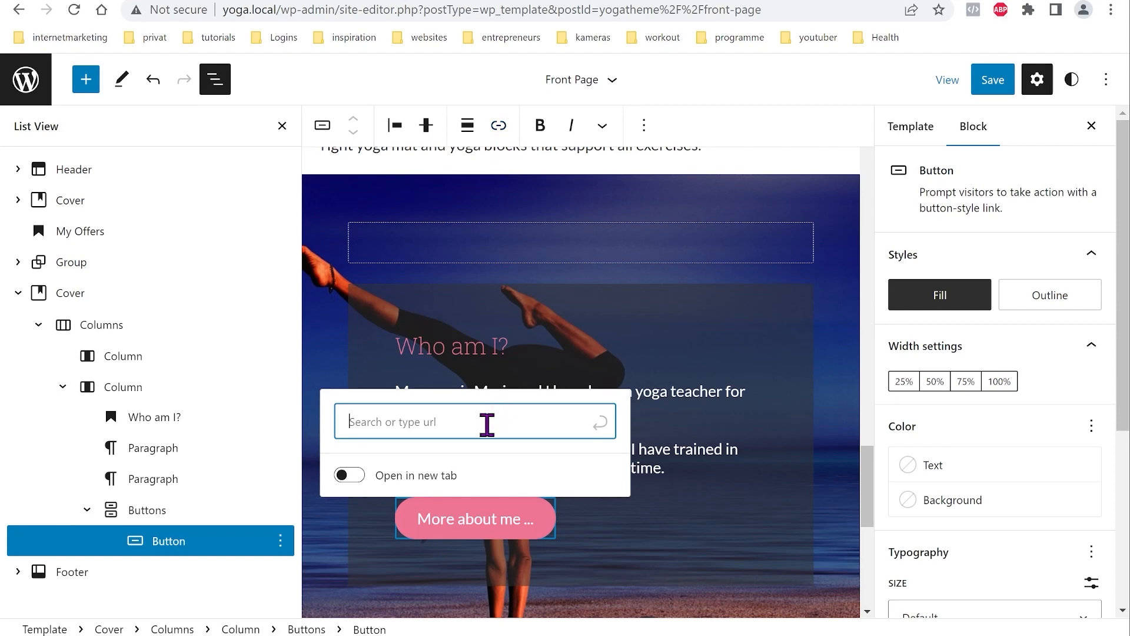
{"action": "type", "text": "abo"}
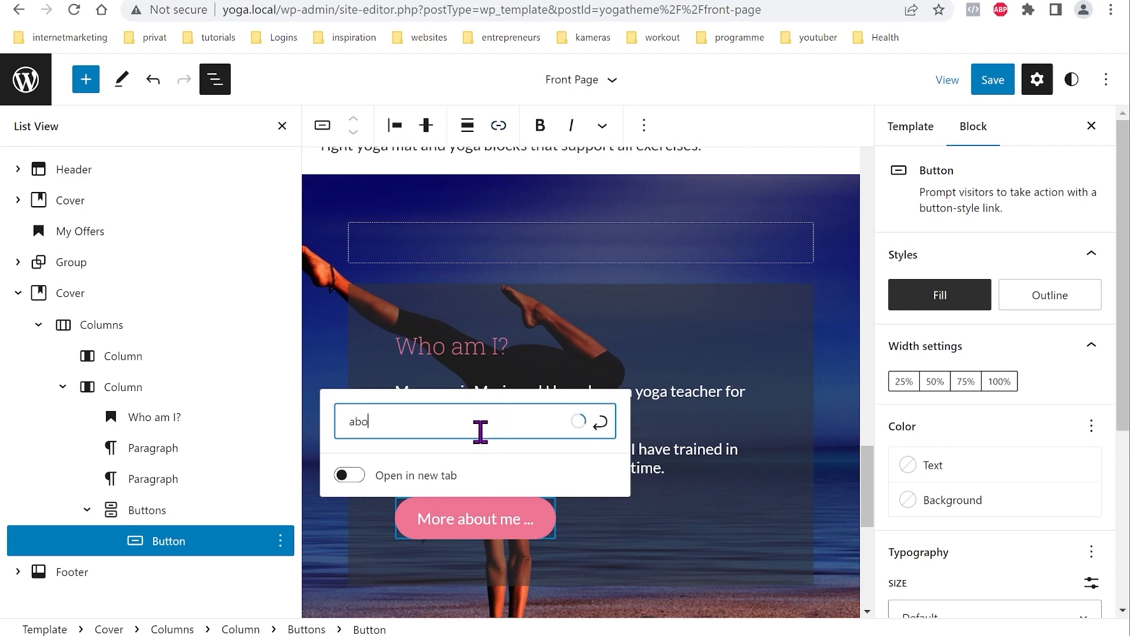
{"action": "type", "text": "ut"}
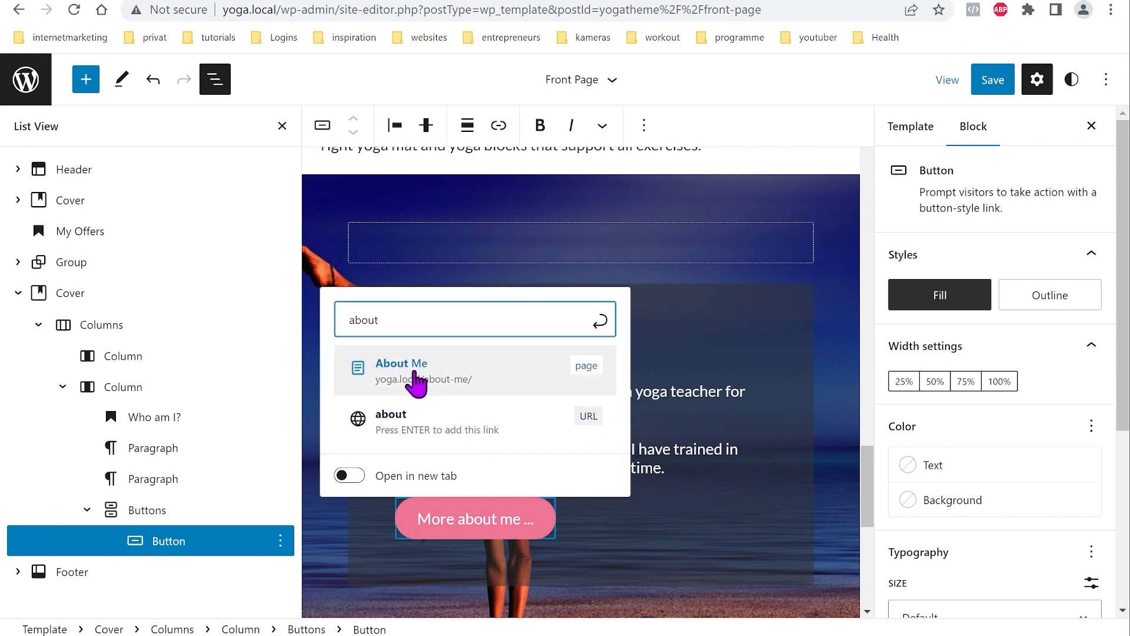
{"action": "left_click", "coordinate": [418, 371]}
{"action": "left_click", "coordinate": [742, 452]}
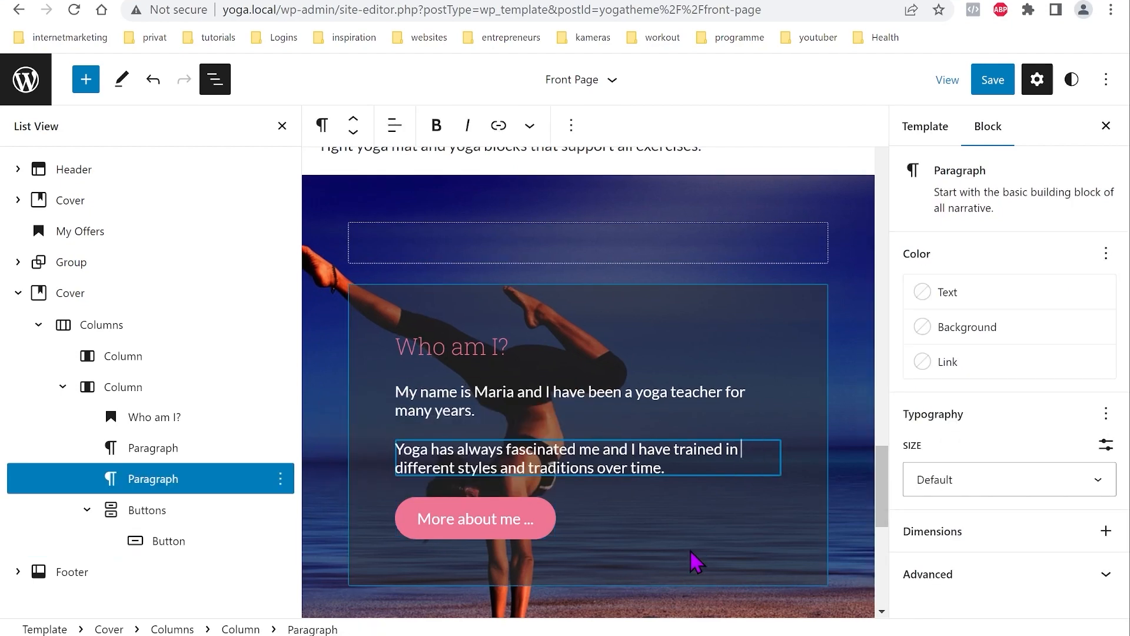
Step: Centre the button within its column, then select the Who am I? cover
{"action": "left_click", "coordinate": [509, 520]}
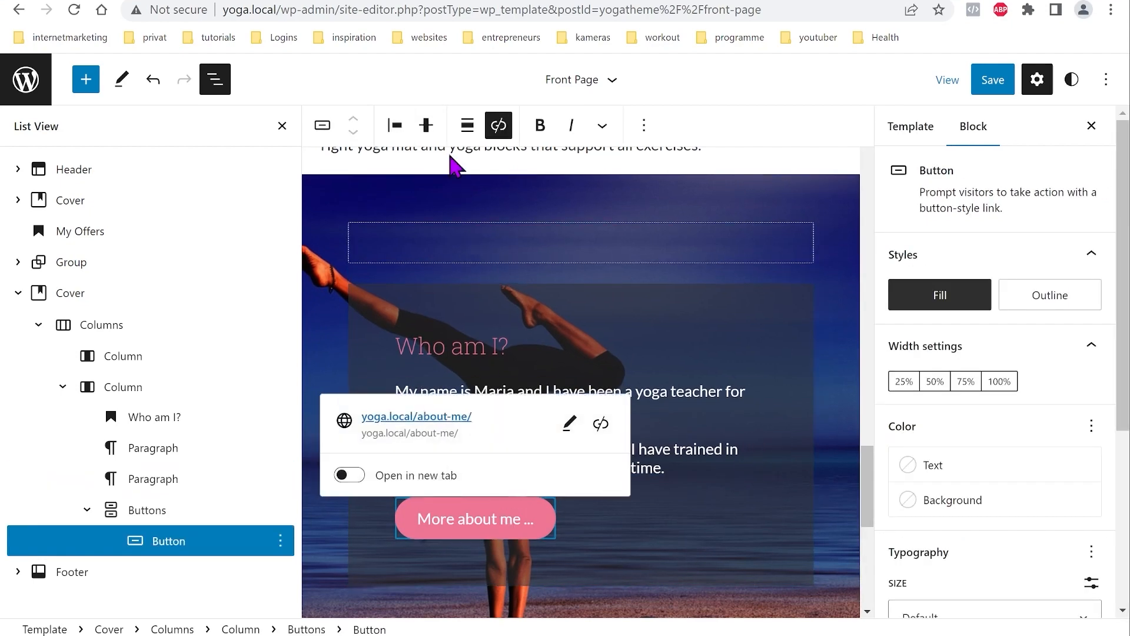
{"action": "left_click", "coordinate": [396, 126]}
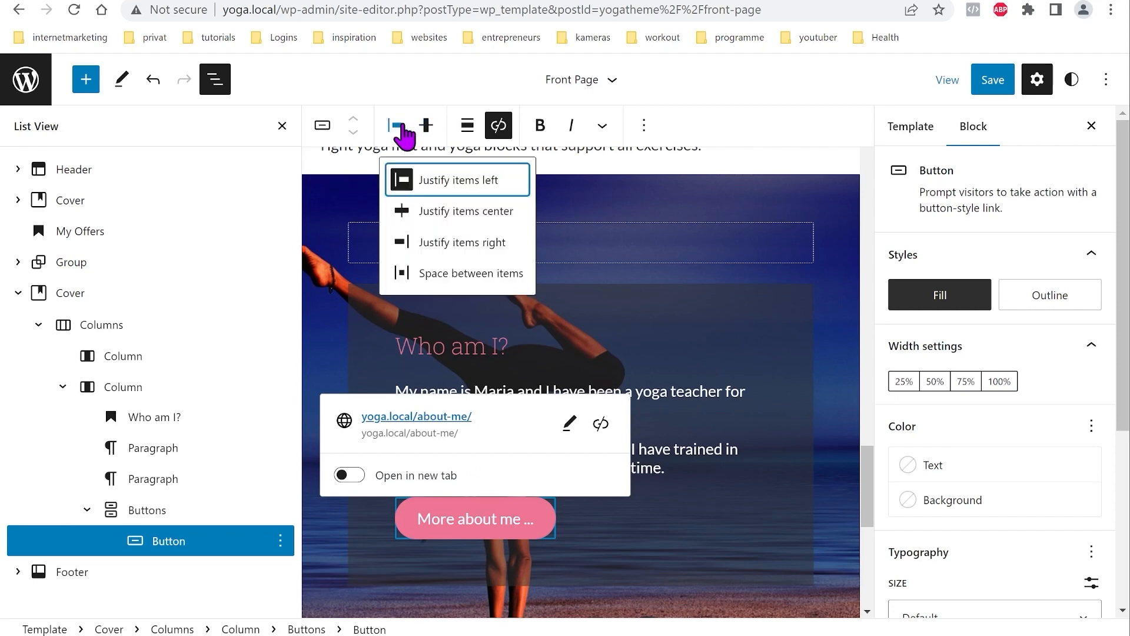
{"action": "left_click", "coordinate": [438, 210]}
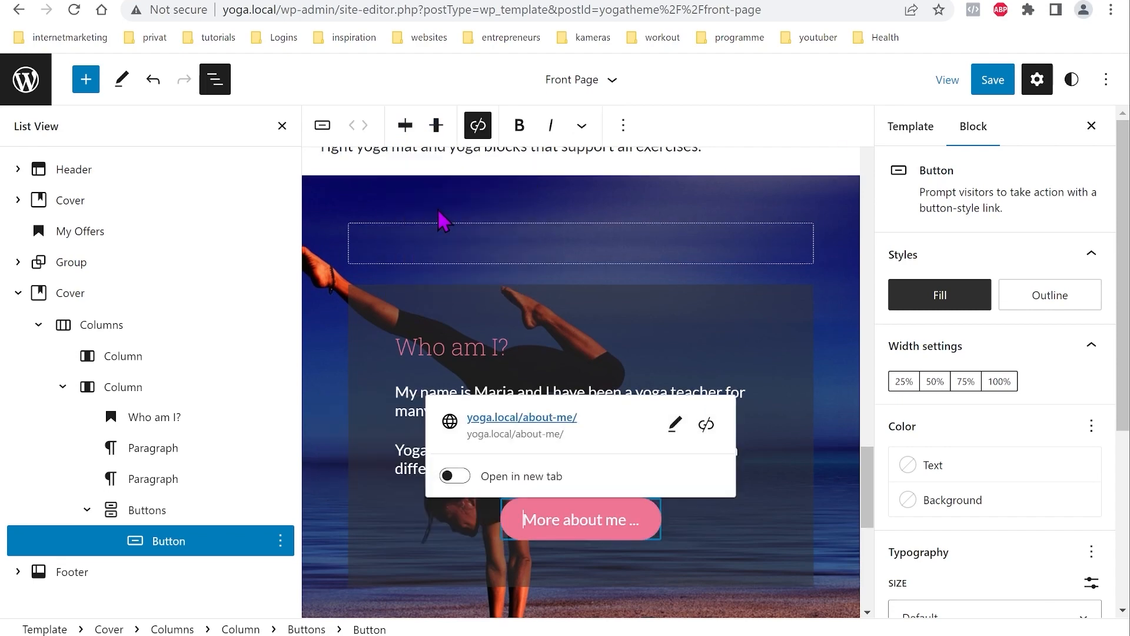
{"action": "left_click", "coordinate": [840, 478]}
{"action": "scroll", "coordinate": [743, 480], "scroll_direction": "down", "scroll_amount": 5}
{"action": "scroll", "coordinate": [694, 476], "scroll_direction": "up", "scroll_amount": 6}
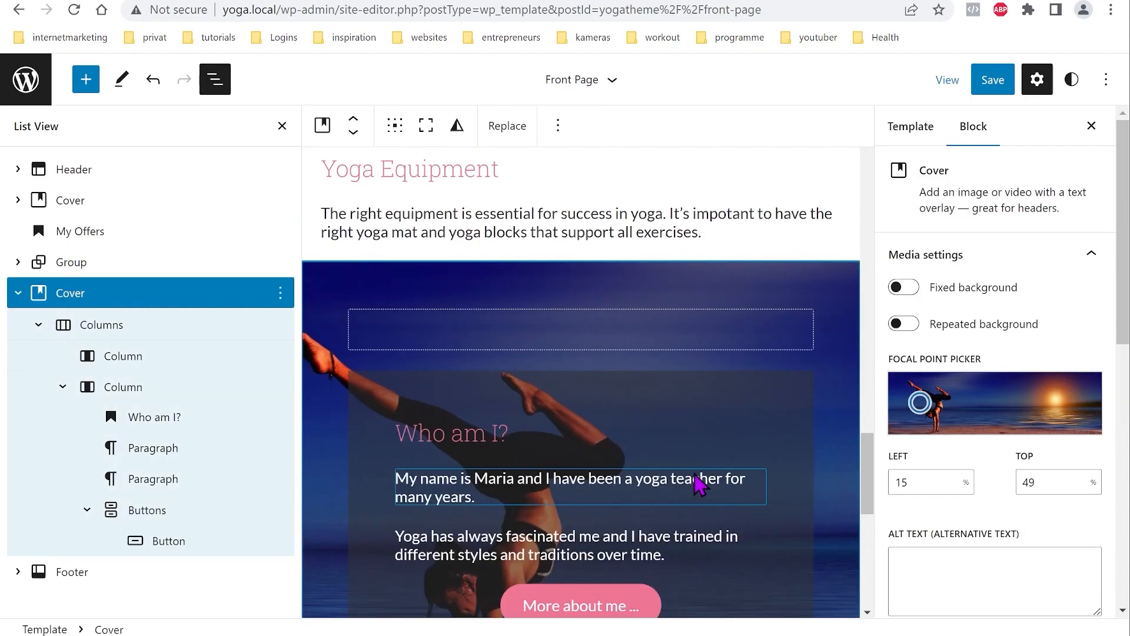
Step: Save the Front Page template and check the Who am I? section on the live site
{"action": "left_click", "coordinate": [994, 87]}
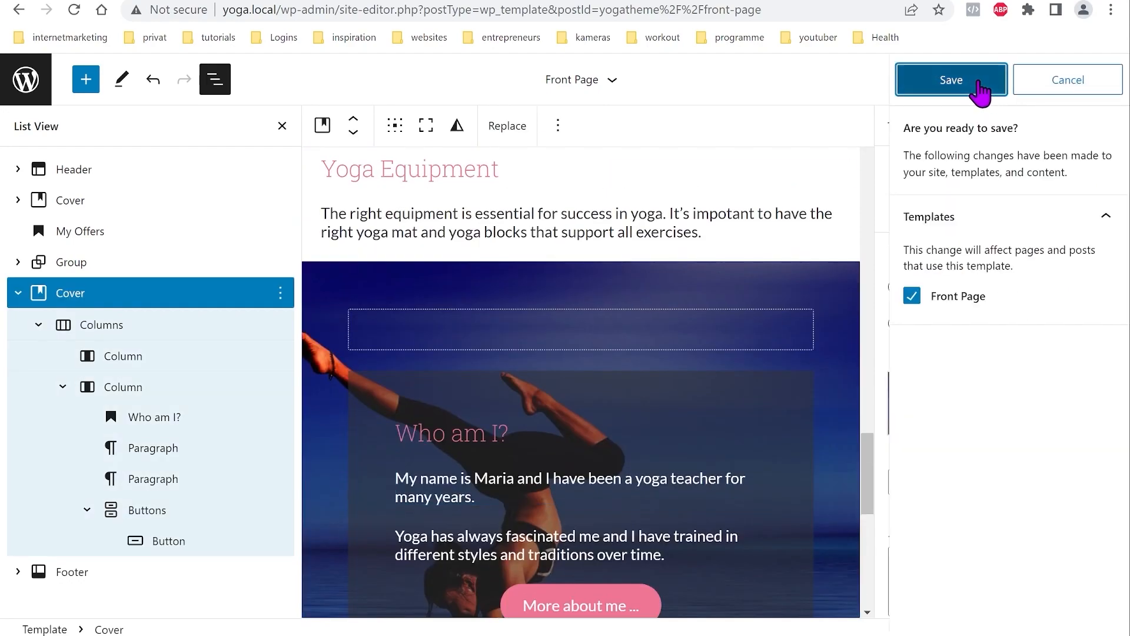
{"action": "left_click", "coordinate": [951, 80]}
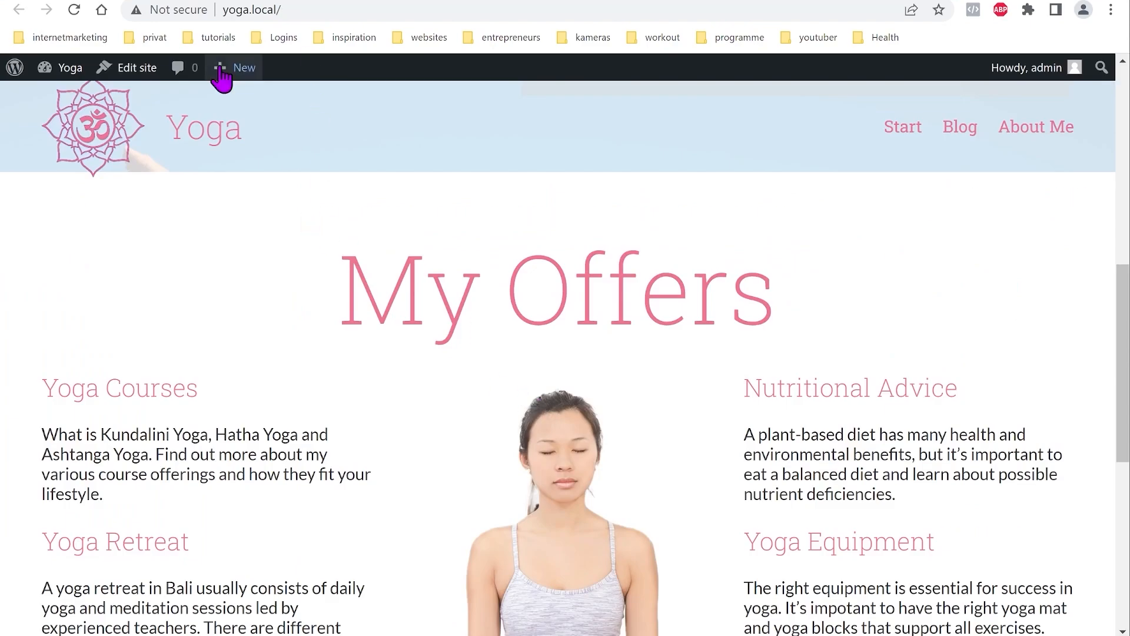
{"action": "left_click", "coordinate": [73, 11]}
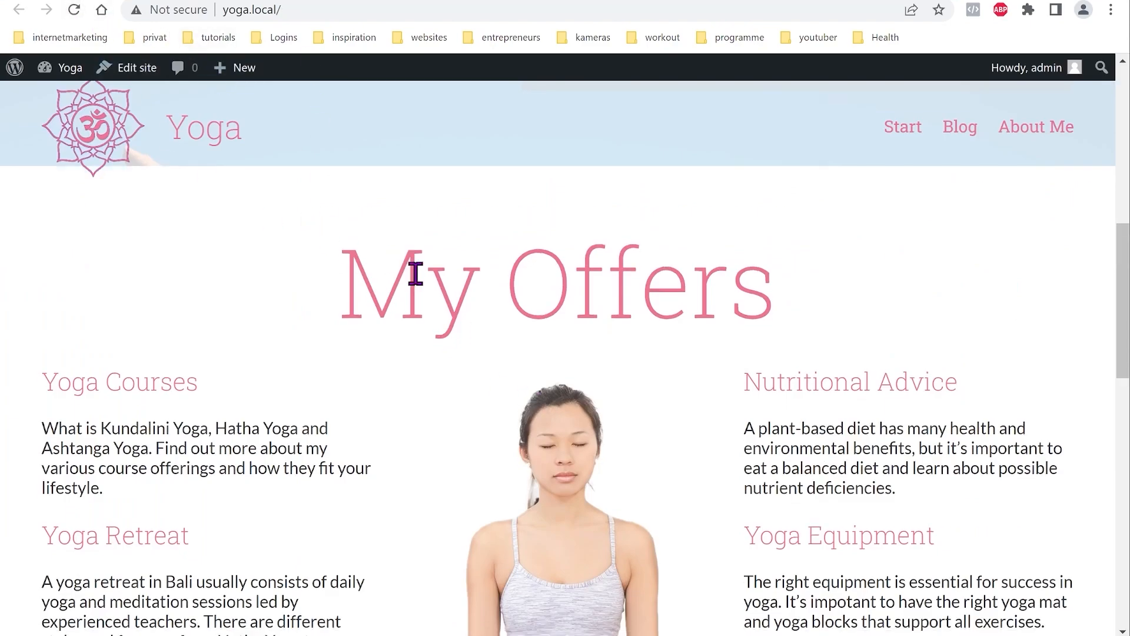
{"action": "scroll", "coordinate": [424, 283], "scroll_direction": "down", "scroll_amount": 9}
{"action": "scroll", "coordinate": [443, 305], "scroll_direction": "down", "scroll_amount": 4}
{"action": "scroll", "coordinate": [443, 359], "scroll_direction": "up", "scroll_amount": 7}
{"action": "scroll", "coordinate": [448, 340], "scroll_direction": "down", "scroll_amount": 2}
{"action": "scroll", "coordinate": [448, 345], "scroll_direction": "down", "scroll_amount": 7}
{"action": "scroll", "coordinate": [449, 371], "scroll_direction": "up", "scroll_amount": 8}
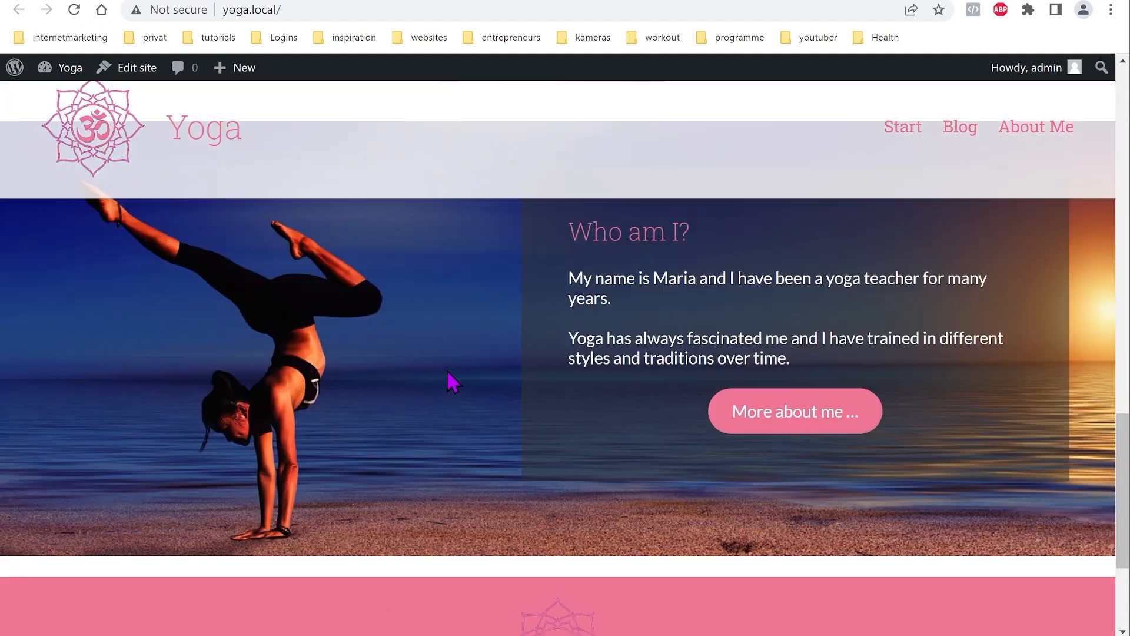
{"action": "scroll", "coordinate": [583, 430], "scroll_direction": "down", "scroll_amount": 2}
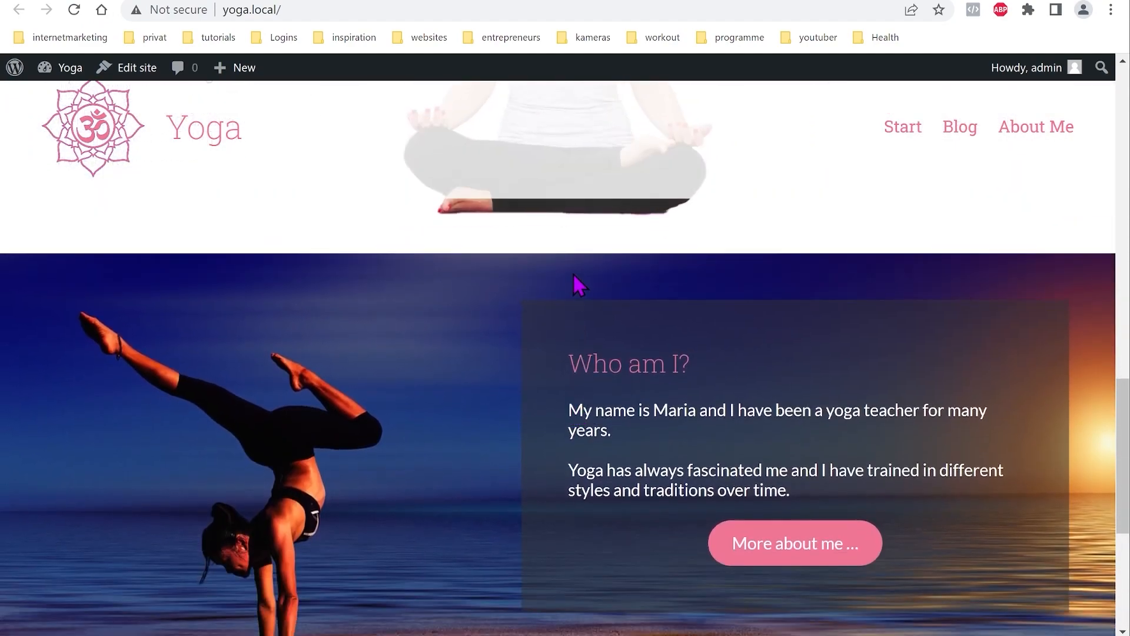
{"action": "scroll", "coordinate": [526, 496], "scroll_direction": "down", "scroll_amount": 5}
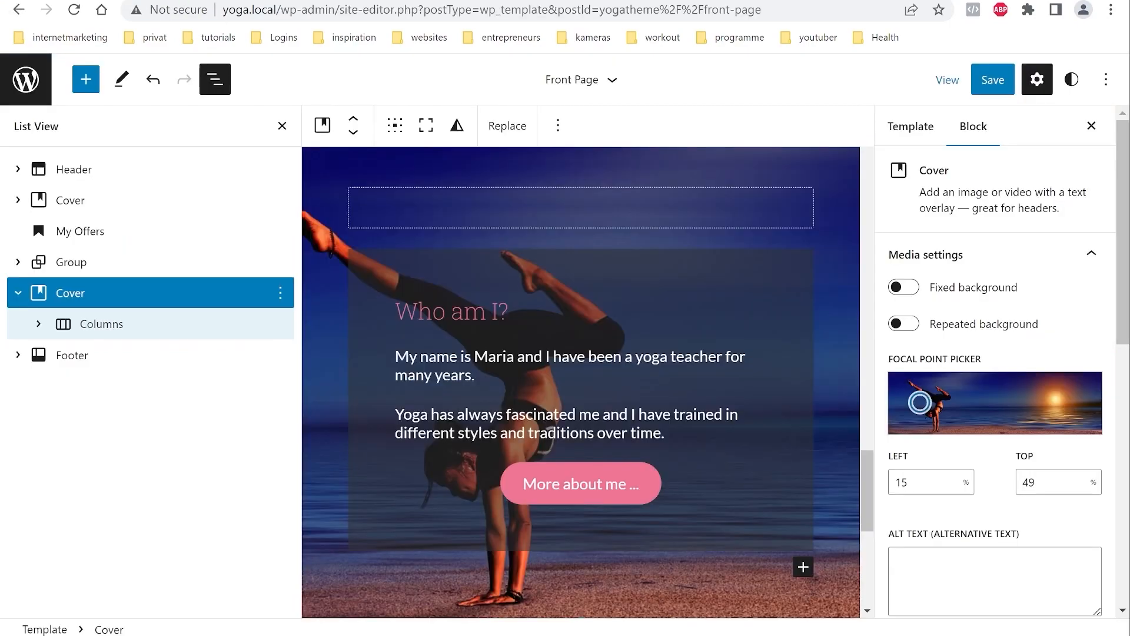
Step: Enable Margin in the Who am I? cover's Dimensions options, then add the footer to the selection
{"action": "scroll", "coordinate": [760, 465], "scroll_direction": "down", "scroll_amount": 3}
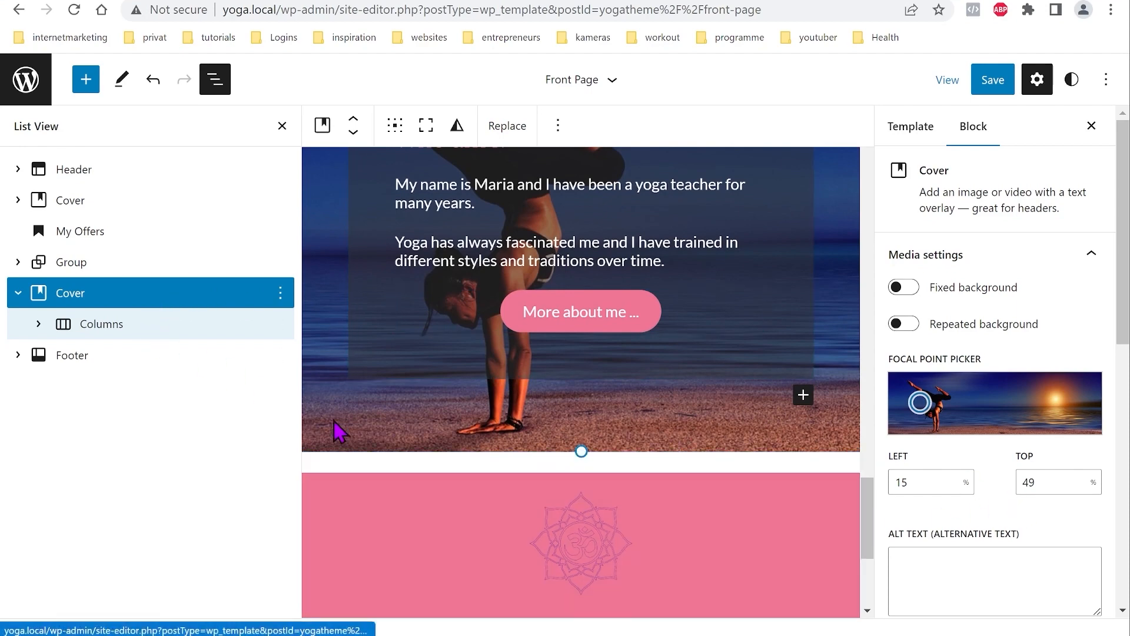
{"action": "left_click", "coordinate": [141, 307]}
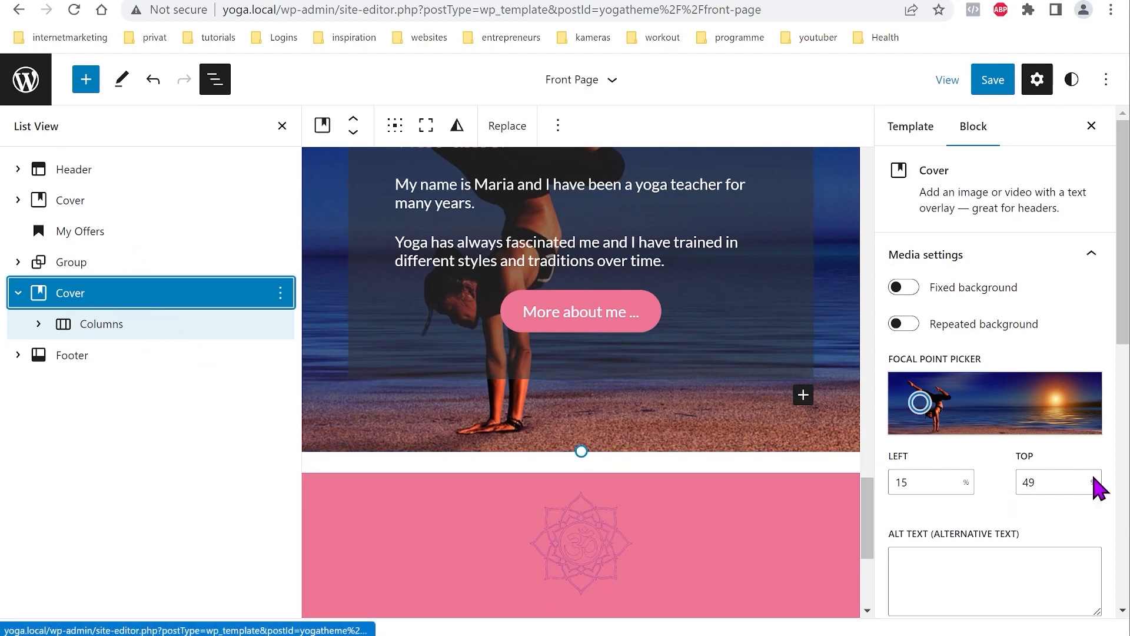
{"action": "scroll", "coordinate": [1022, 401], "scroll_direction": "down", "scroll_amount": 7}
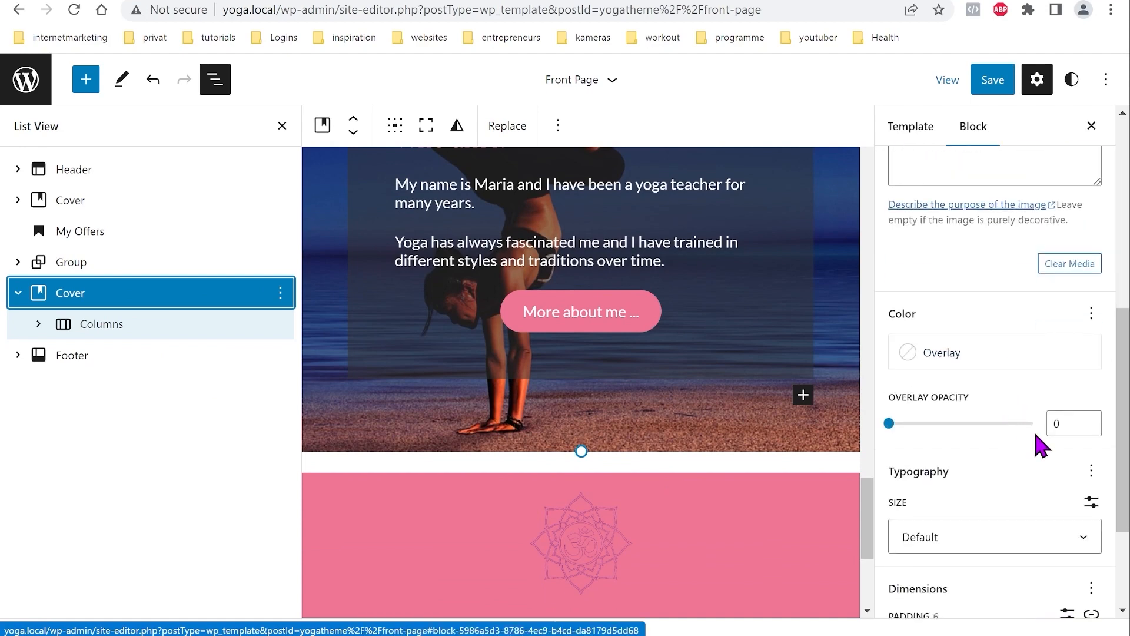
{"action": "scroll", "coordinate": [1061, 474], "scroll_direction": "down", "scroll_amount": 3}
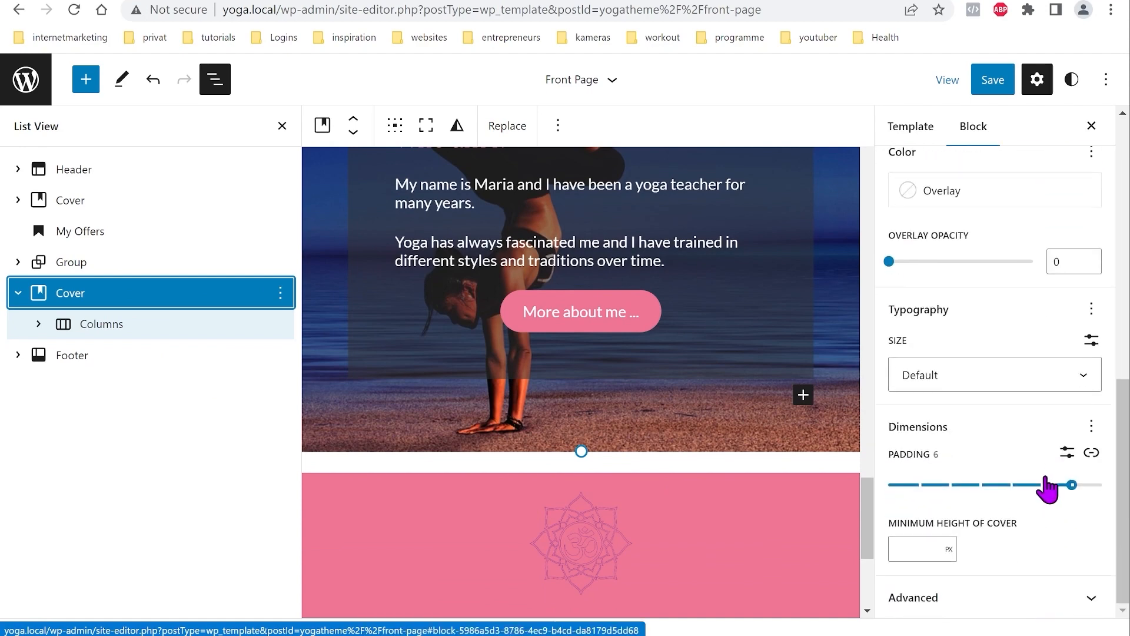
{"action": "left_click", "coordinate": [1092, 427]}
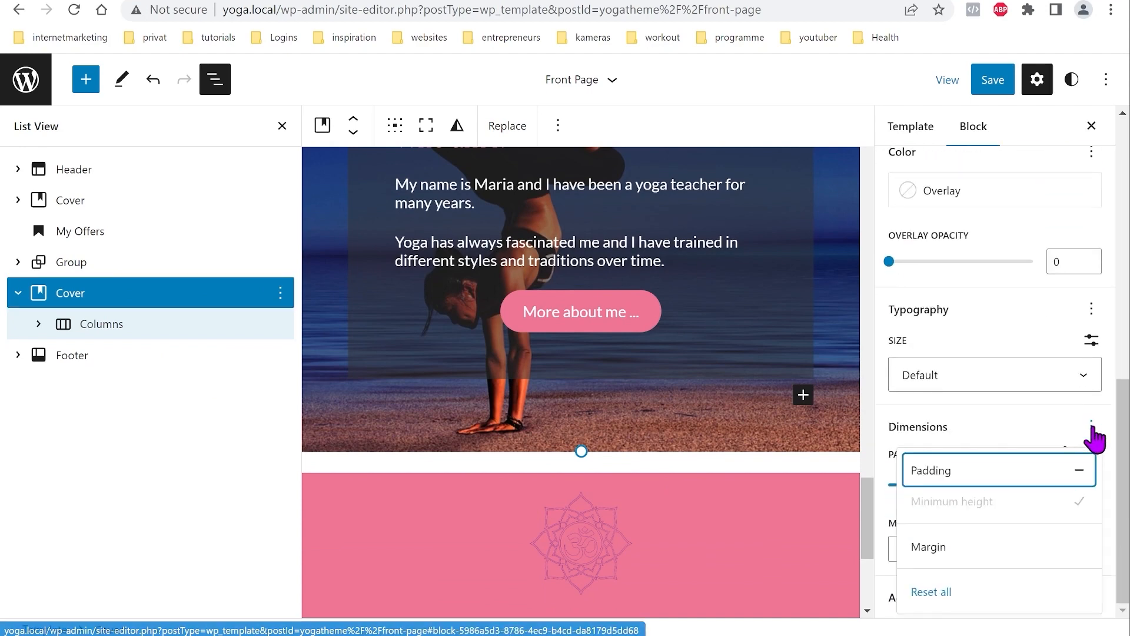
{"action": "left_click", "coordinate": [957, 551]}
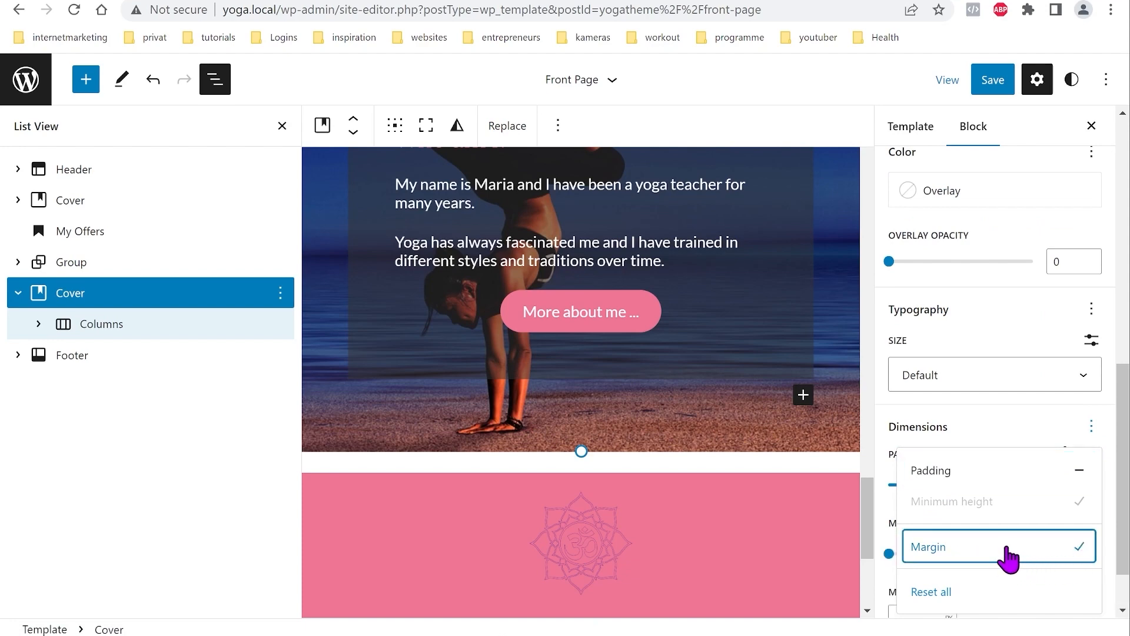
{"action": "left_click", "coordinate": [999, 433]}
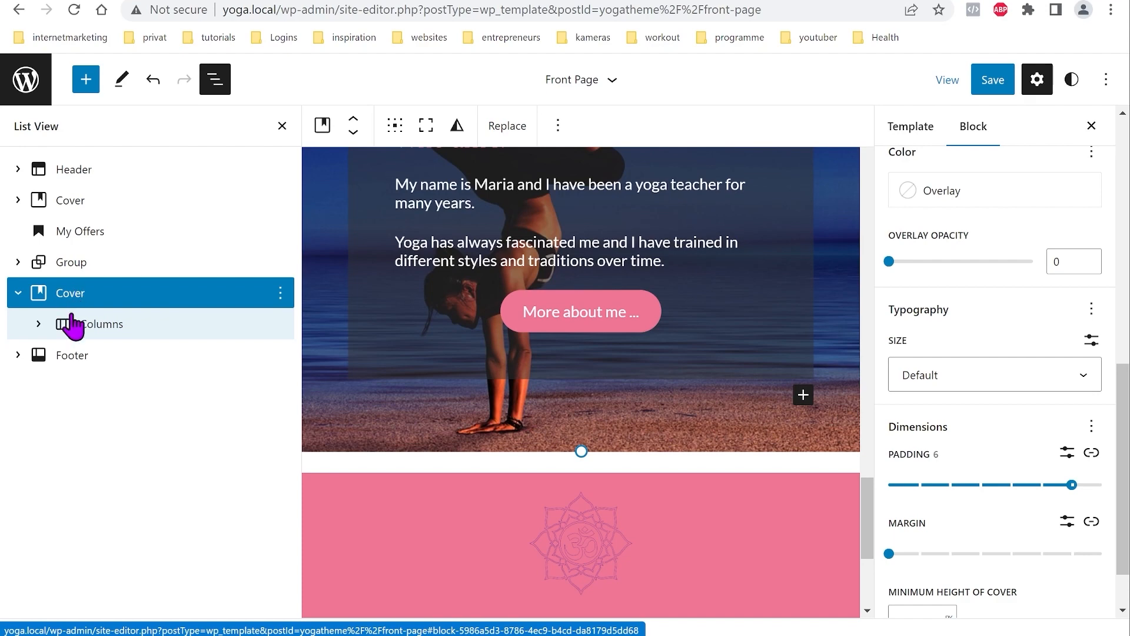
{"action": "left_click", "coordinate": [76, 356], "text": "shift"}
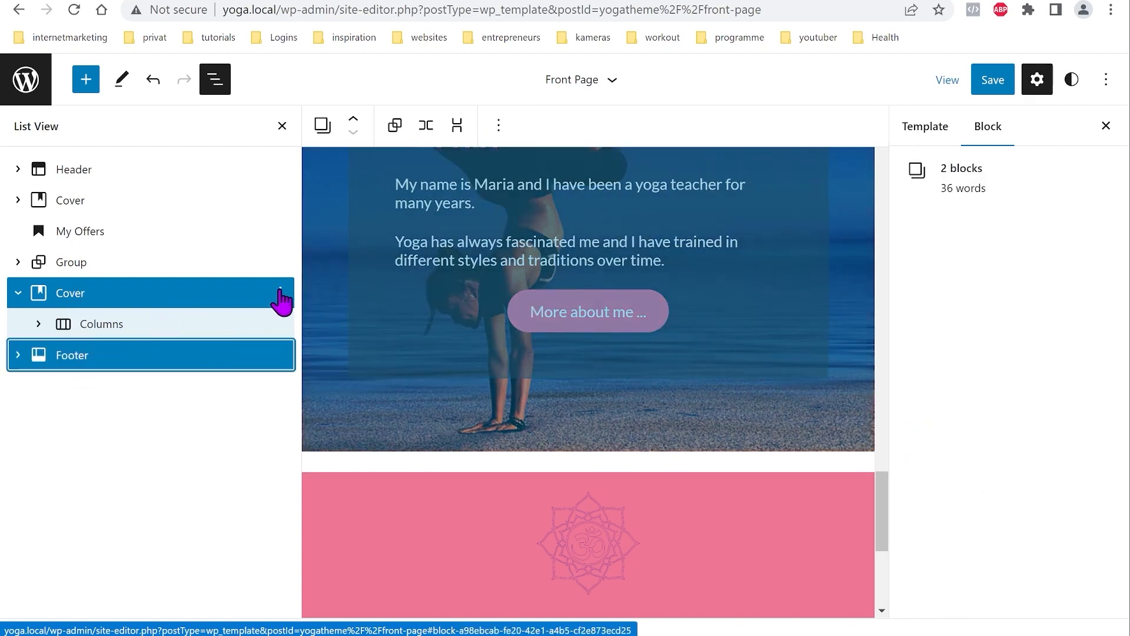
Step: Wrap the Who am I? cover and the footer together in a Group block
{"action": "left_click", "coordinate": [280, 293]}
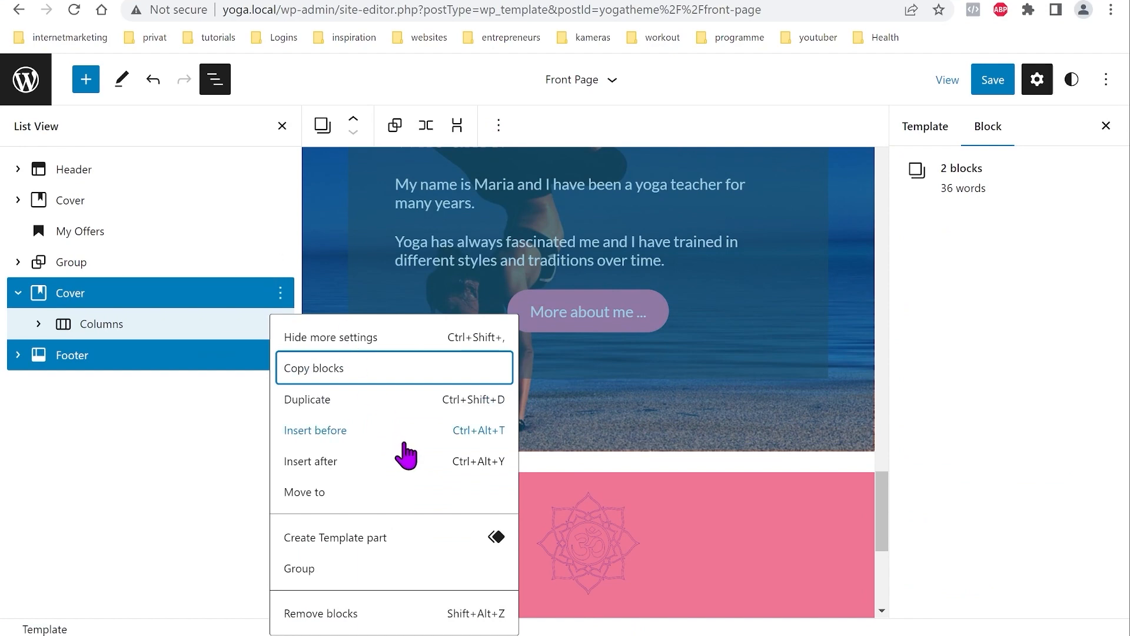
{"action": "left_click", "coordinate": [308, 577]}
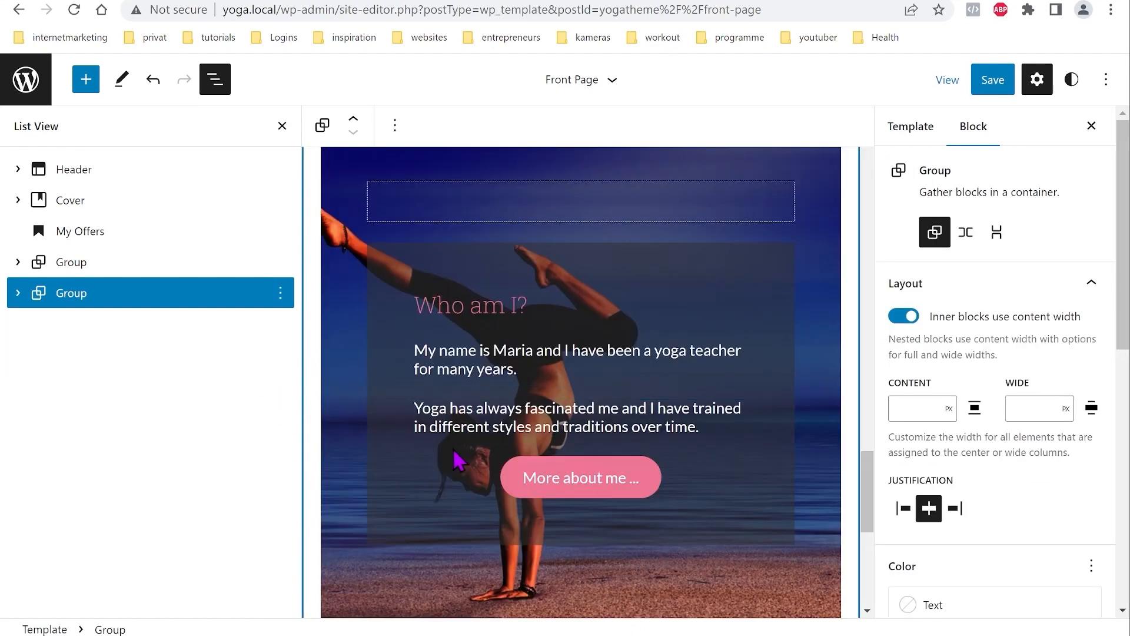
{"action": "left_click", "coordinate": [875, 507]}
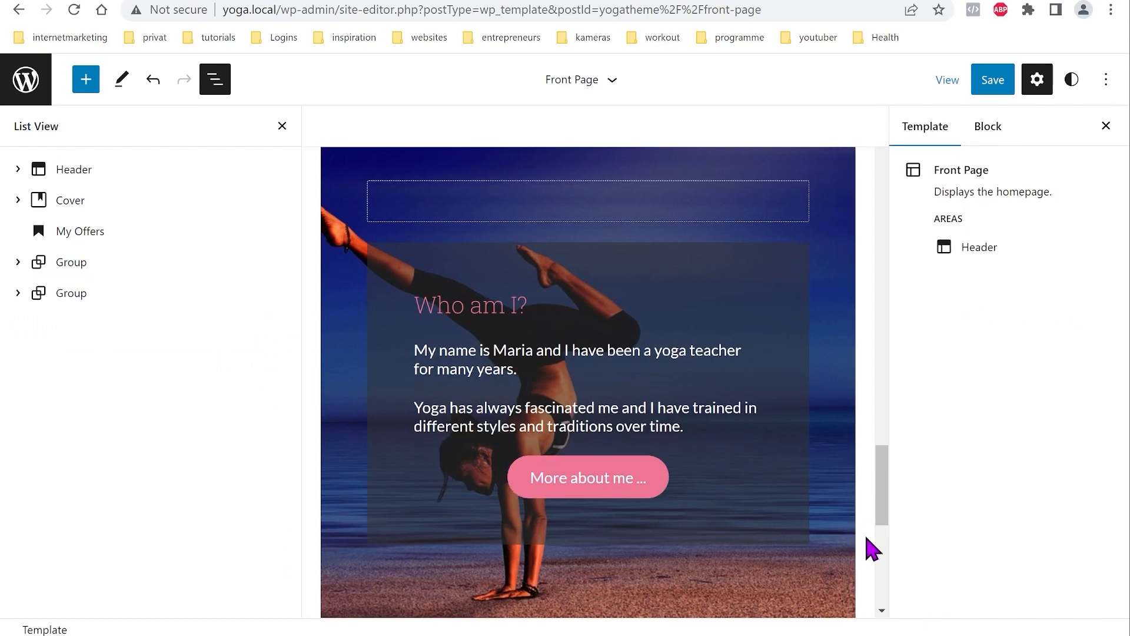
{"action": "left_click_drag", "start_coordinate": [884, 512], "coordinate": [888, 555]}
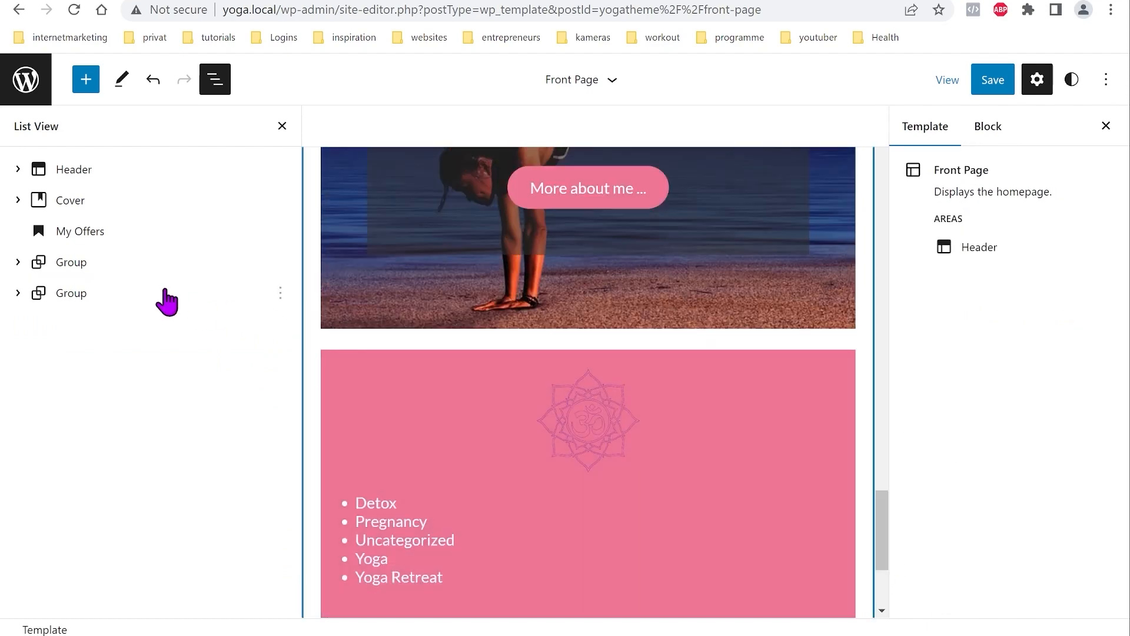
{"action": "left_click", "coordinate": [76, 296]}
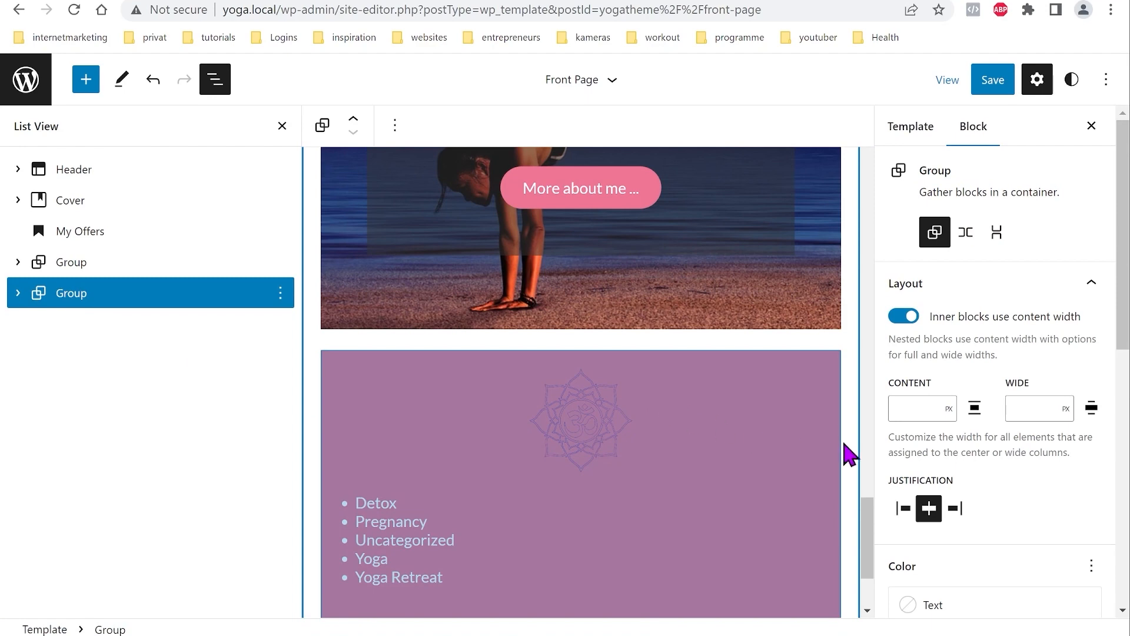
Step: Set the new group's block spacing to 0 and save the template
{"action": "scroll", "coordinate": [1036, 494], "scroll_direction": "down", "scroll_amount": 8}
{"action": "scroll", "coordinate": [1040, 505], "scroll_direction": "down", "scroll_amount": 1}
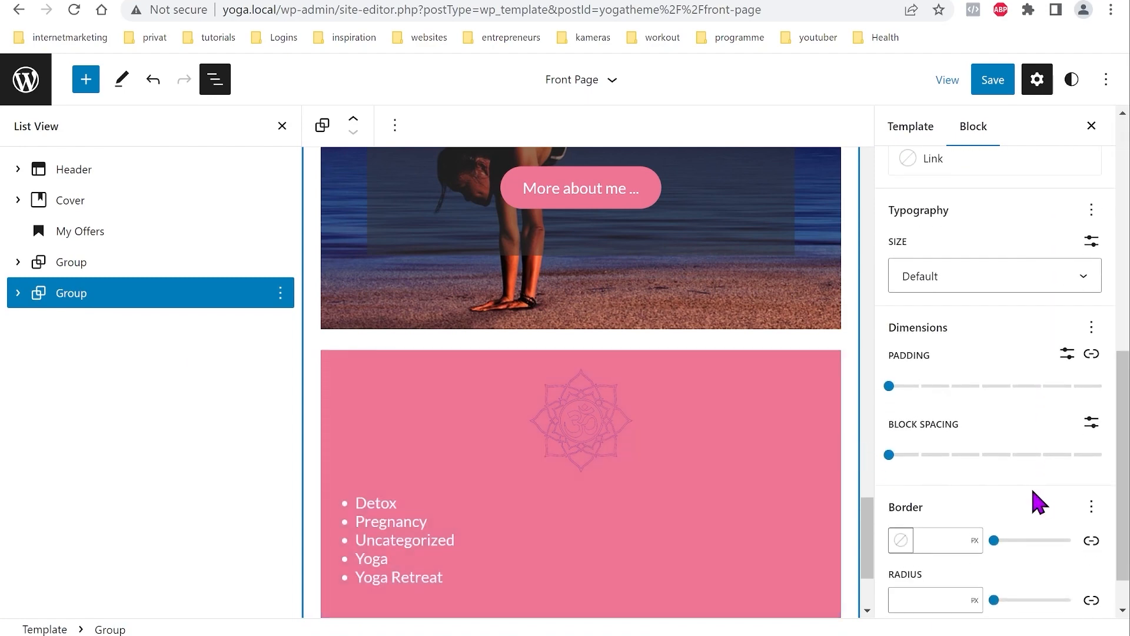
{"action": "left_click", "coordinate": [889, 455]}
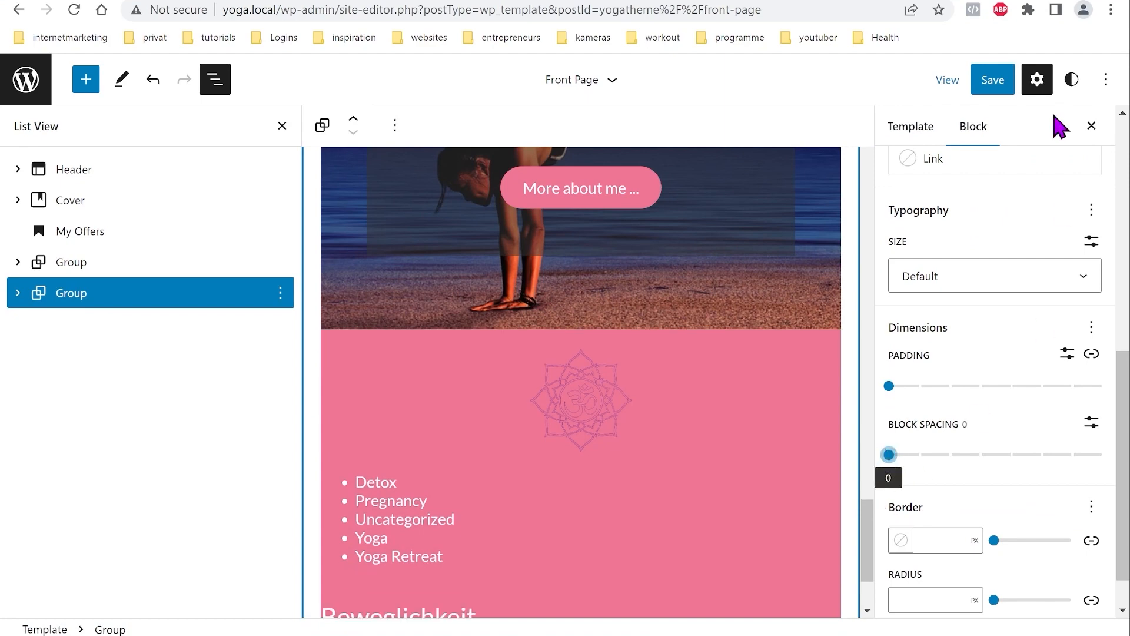
{"action": "left_click", "coordinate": [995, 82]}
{"action": "left_click", "coordinate": [978, 86]}
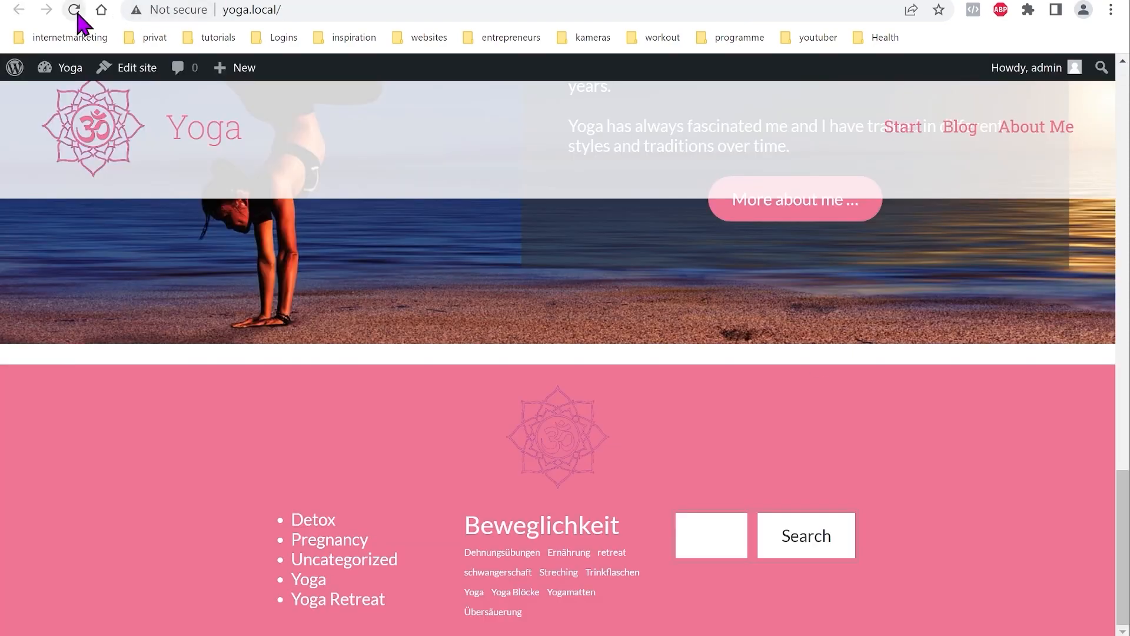
Step: Check the cover and footer on the live front page
{"action": "left_click", "coordinate": [74, 10]}
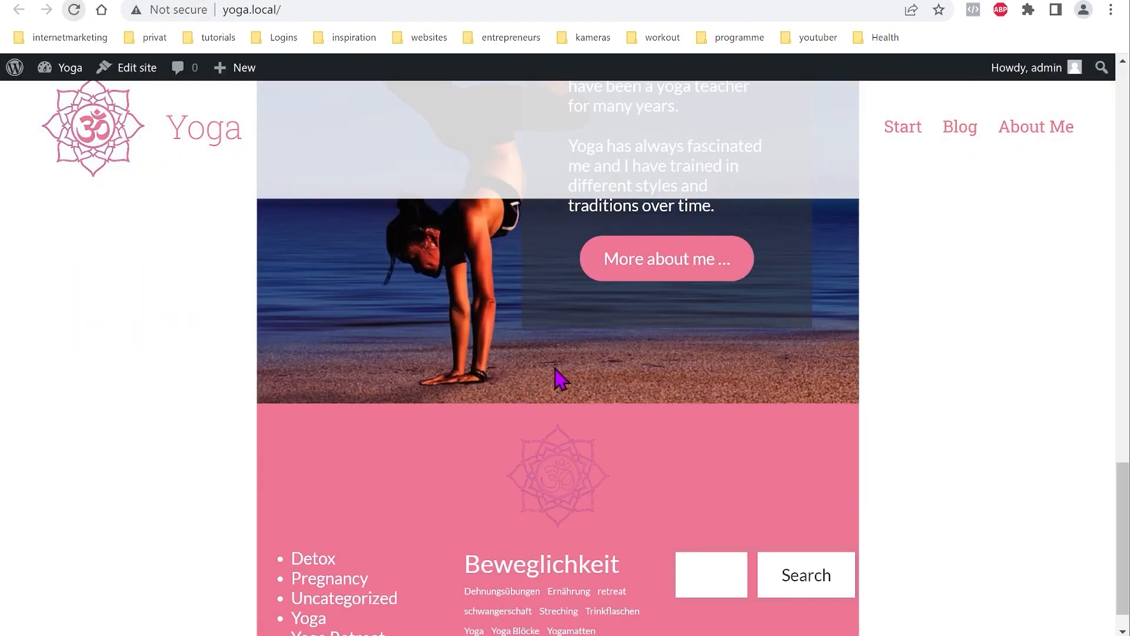
{"action": "scroll", "coordinate": [597, 350], "scroll_direction": "down", "scroll_amount": 1}
{"action": "scroll", "coordinate": [589, 357], "scroll_direction": "up", "scroll_amount": 6}
{"action": "scroll", "coordinate": [586, 364], "scroll_direction": "down", "scroll_amount": 3}
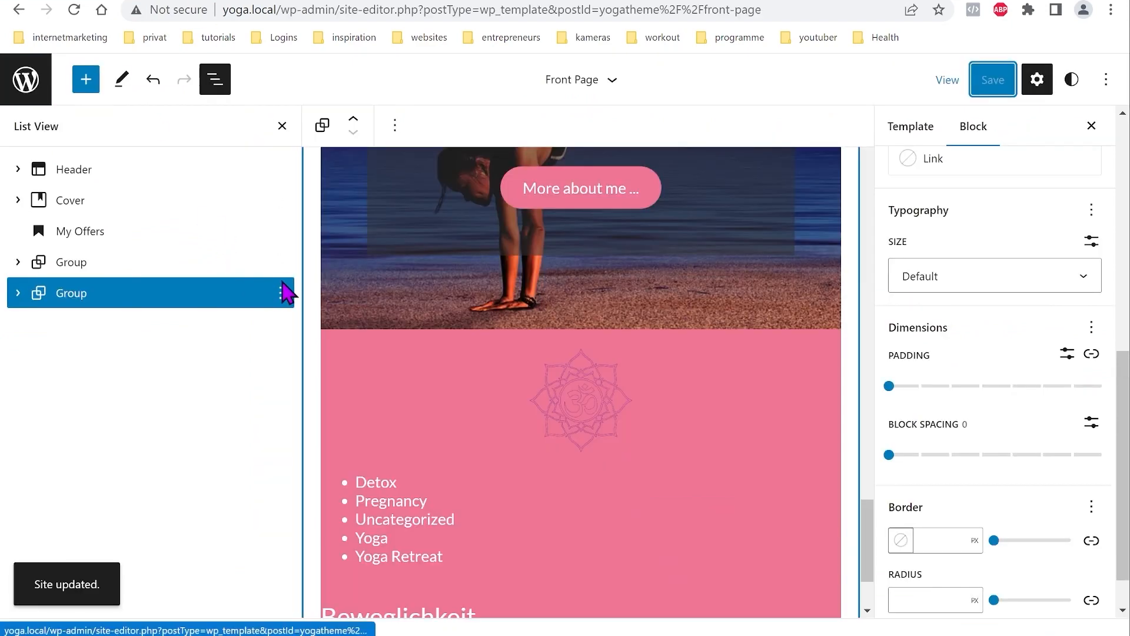
{"action": "scroll", "coordinate": [999, 373], "scroll_direction": "up", "scroll_amount": 8}
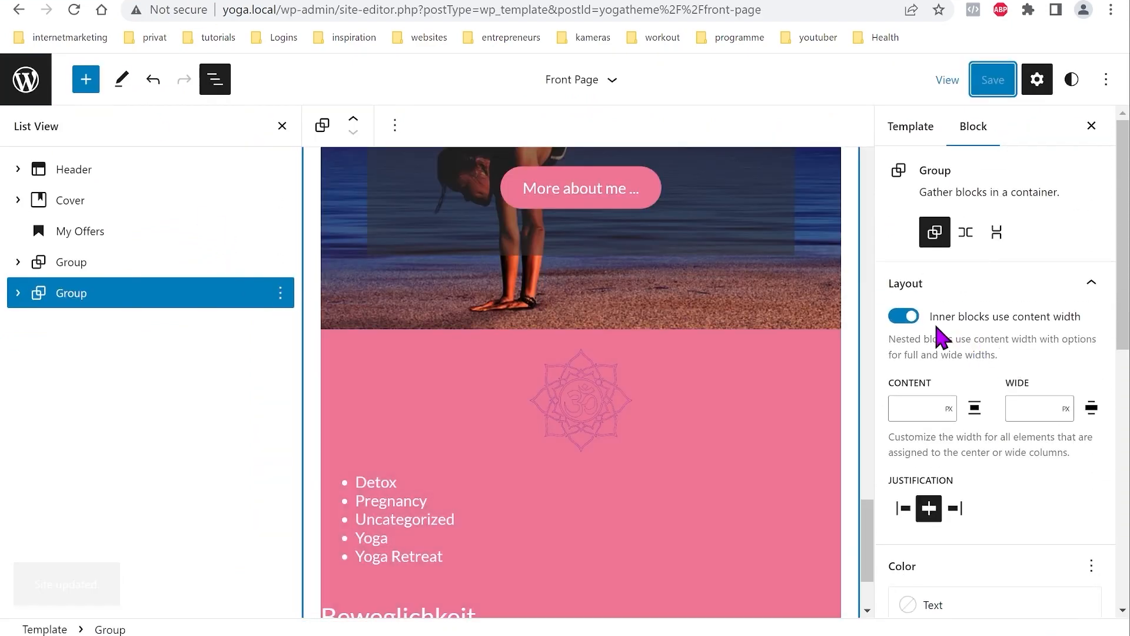
Step: Switch off 'Inner blocks use content width' for the footer group, save, and review the live page
{"action": "left_click", "coordinate": [901, 320]}
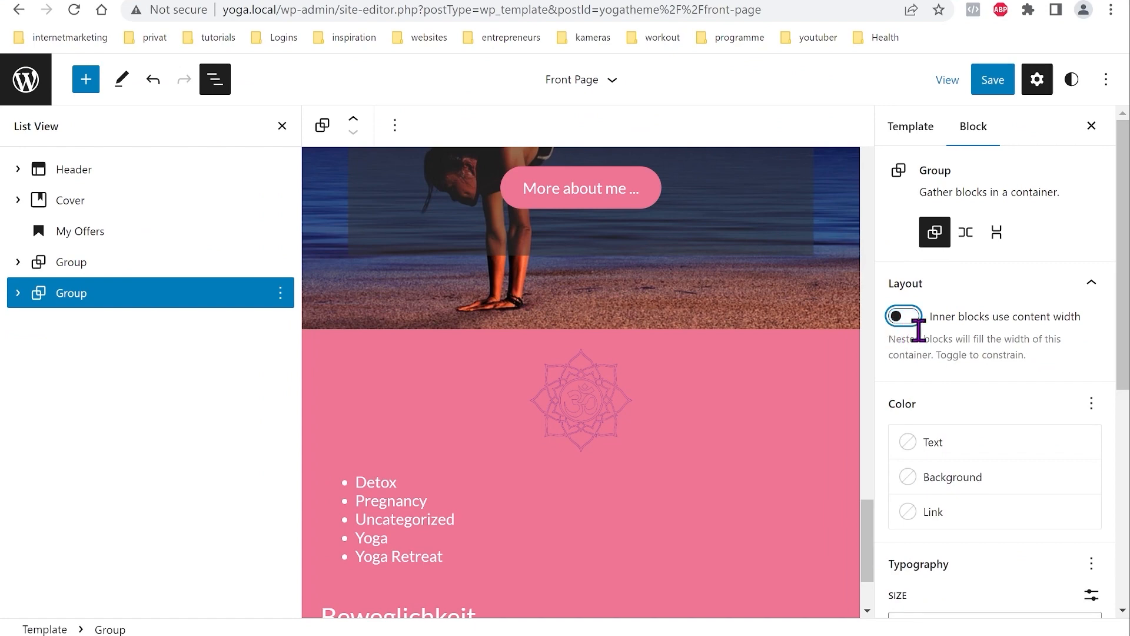
{"action": "left_click", "coordinate": [993, 80]}
{"action": "left_click", "coordinate": [991, 84]}
{"action": "left_click", "coordinate": [19, 9]}
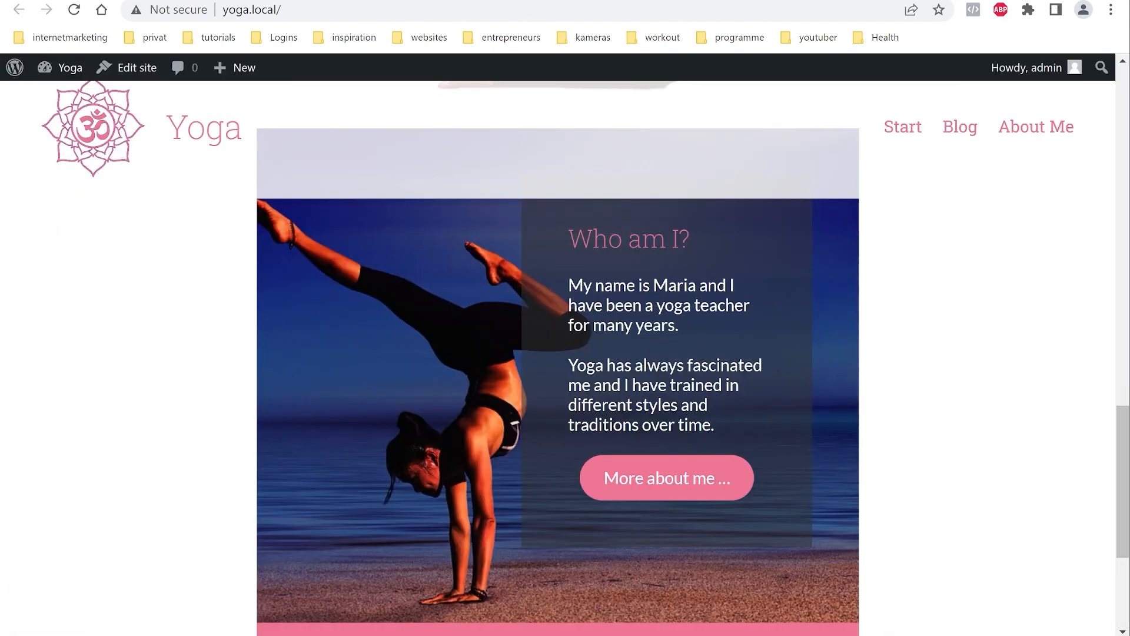
{"action": "left_click", "coordinate": [74, 10]}
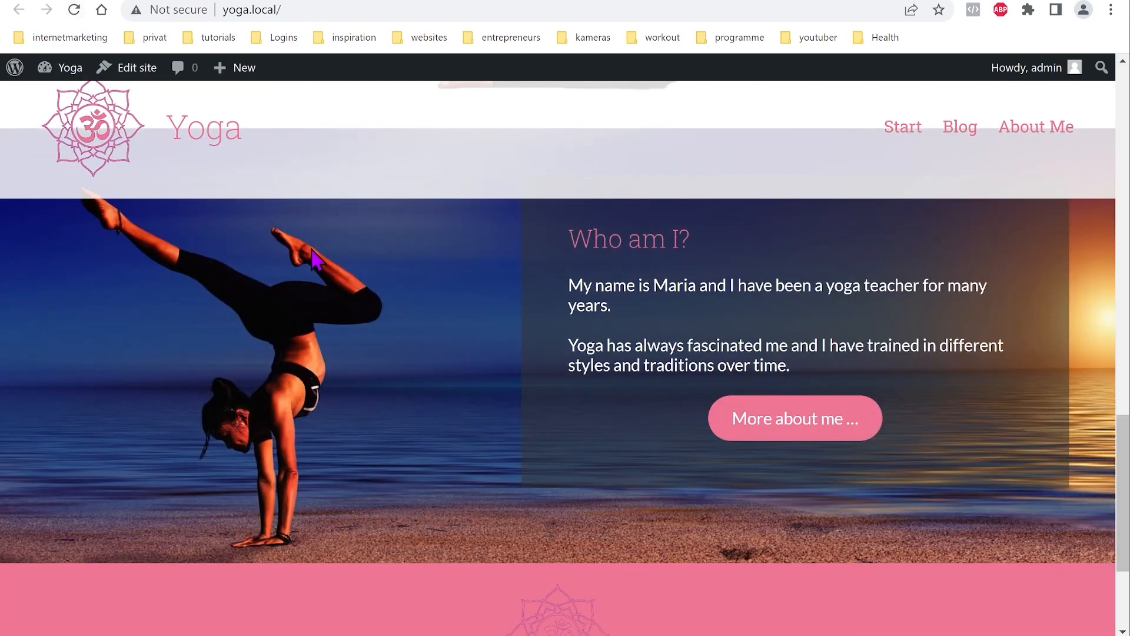
{"action": "scroll", "coordinate": [318, 262], "scroll_direction": "down", "scroll_amount": 3}
{"action": "scroll", "coordinate": [424, 460], "scroll_direction": "up", "scroll_amount": 15}
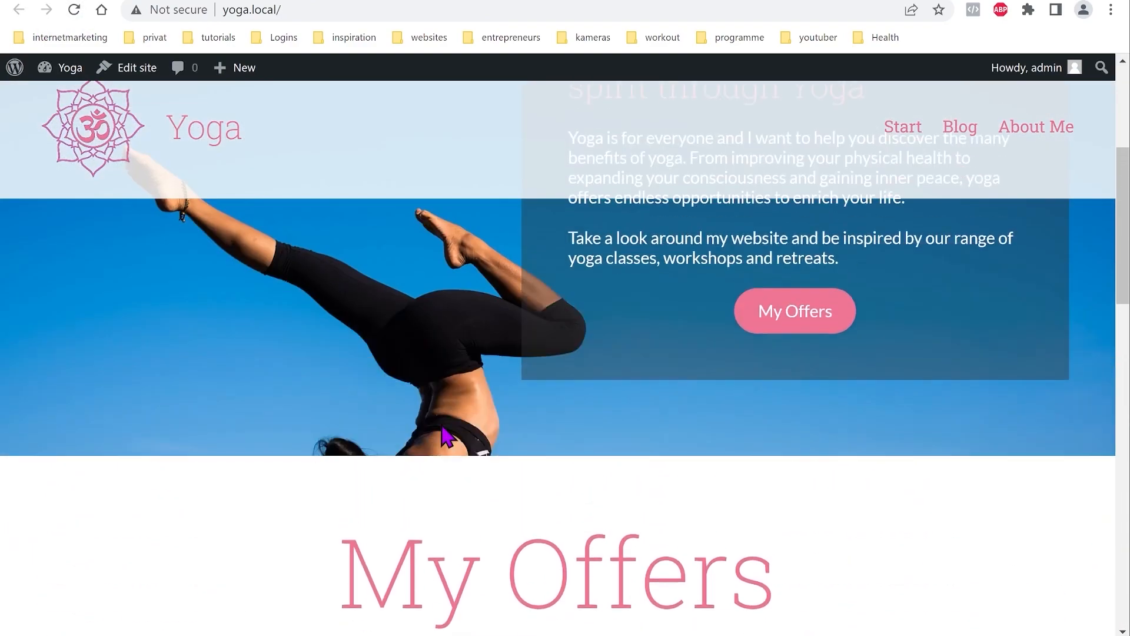
{"action": "scroll", "coordinate": [703, 294], "scroll_direction": "down", "scroll_amount": 15}
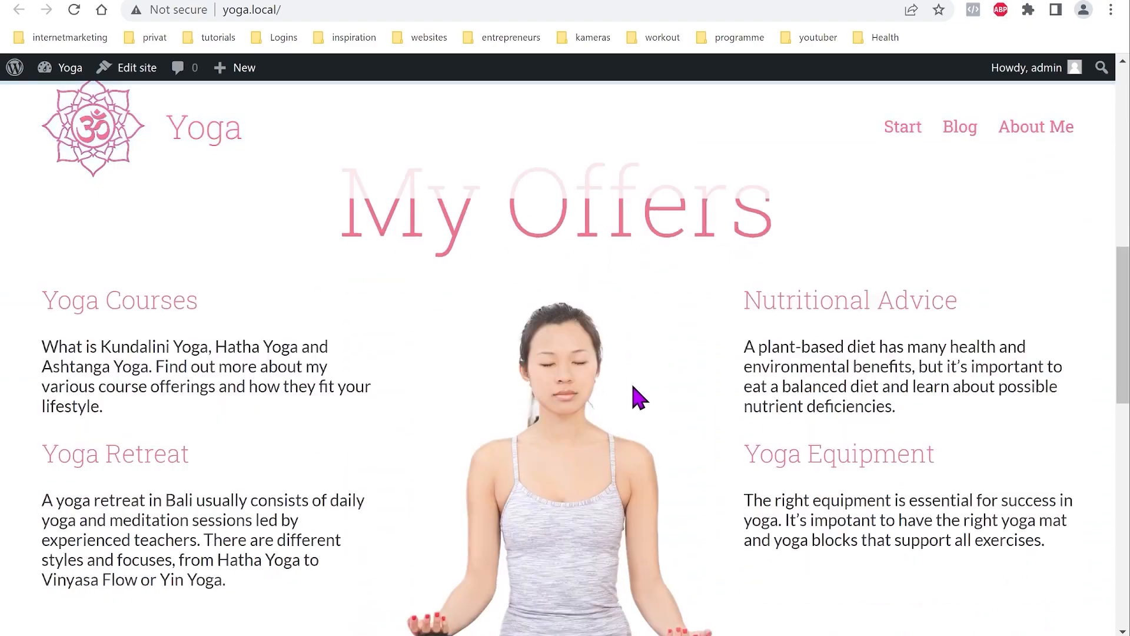
{"action": "scroll", "coordinate": [583, 441], "scroll_direction": "up", "scroll_amount": 15}
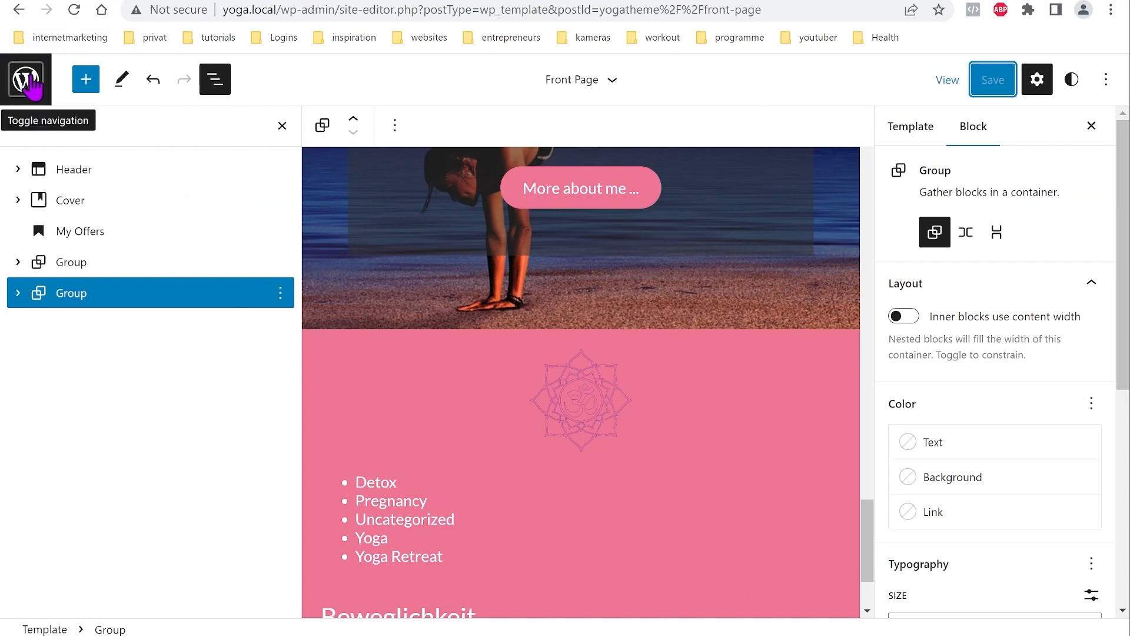
Step: Show the Templates list: Front Page, Index, Blank, Blog and Sidebar
{"action": "left_click", "coordinate": [27, 81]}
{"action": "left_click", "coordinate": [93, 290]}
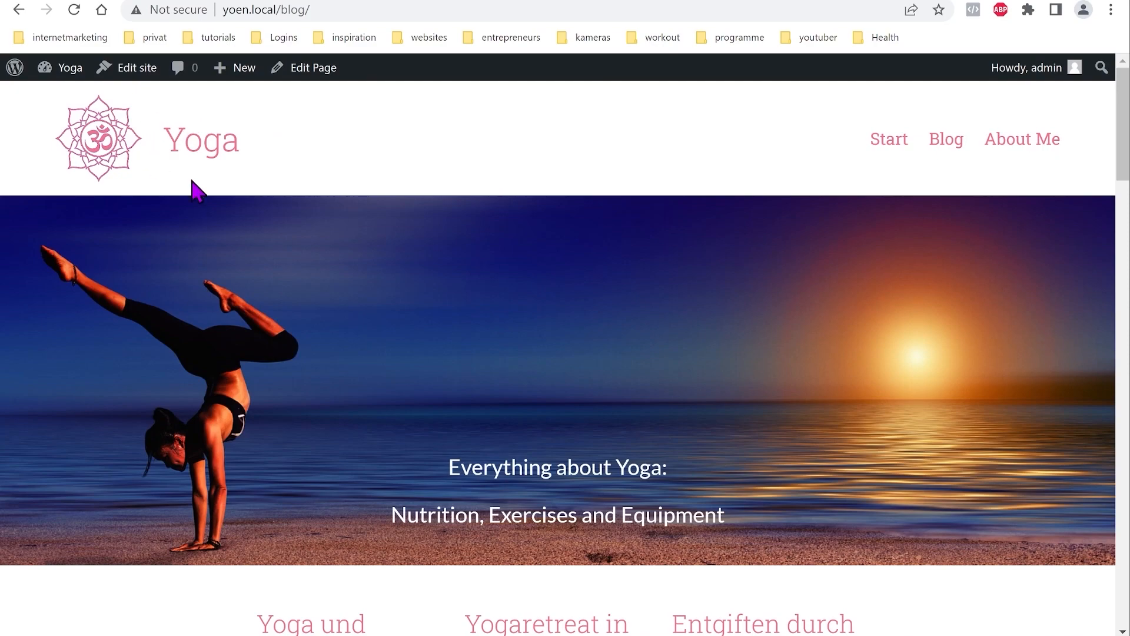
{"action": "scroll", "coordinate": [533, 360], "scroll_direction": "down", "scroll_amount": 3}
{"action": "scroll", "coordinate": [457, 402], "scroll_direction": "down", "scroll_amount": 6}
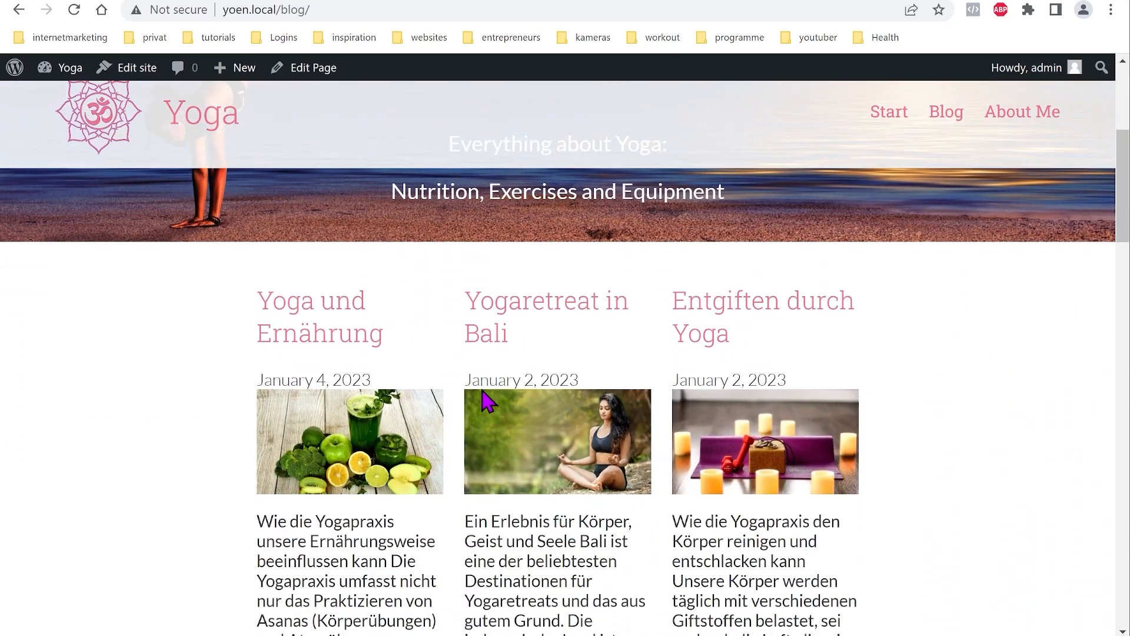
{"action": "scroll", "coordinate": [627, 412], "scroll_direction": "down", "scroll_amount": 2}
{"action": "scroll", "coordinate": [601, 444], "scroll_direction": "down", "scroll_amount": 20}
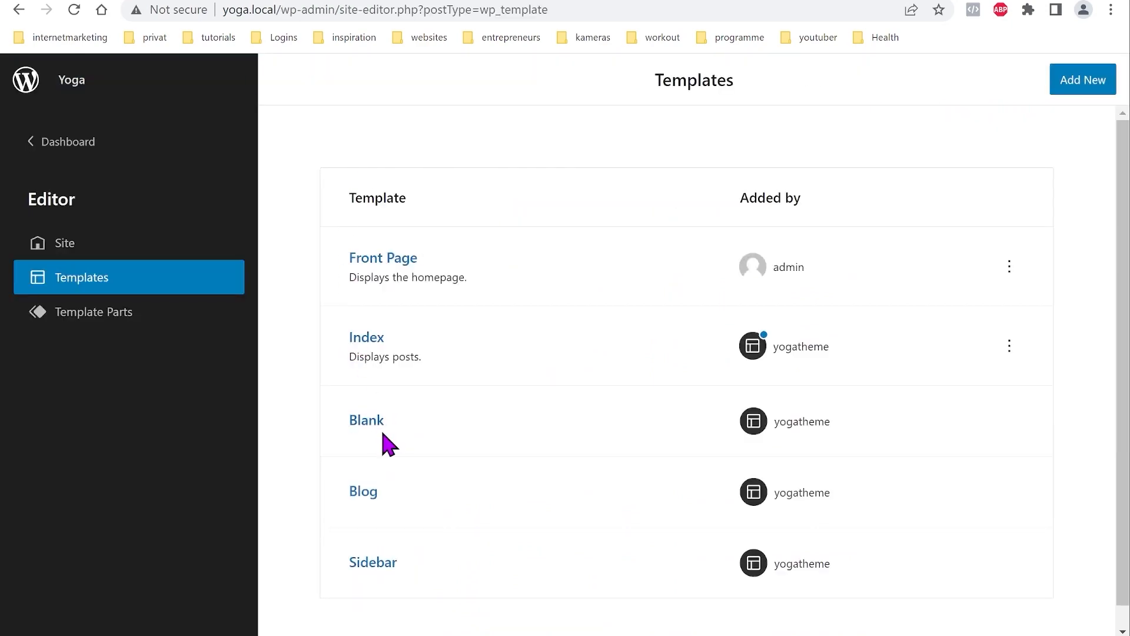
Step: Open the Blog template and insert a Header template part from the Blocks list
{"action": "left_click", "coordinate": [362, 492]}
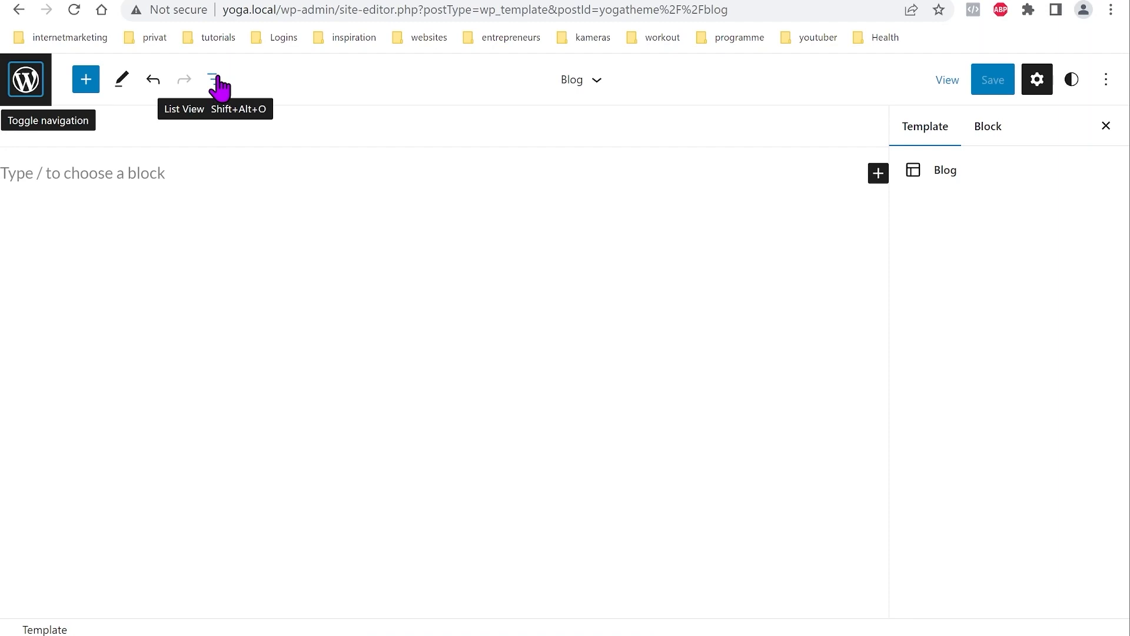
{"action": "left_click", "coordinate": [86, 80]}
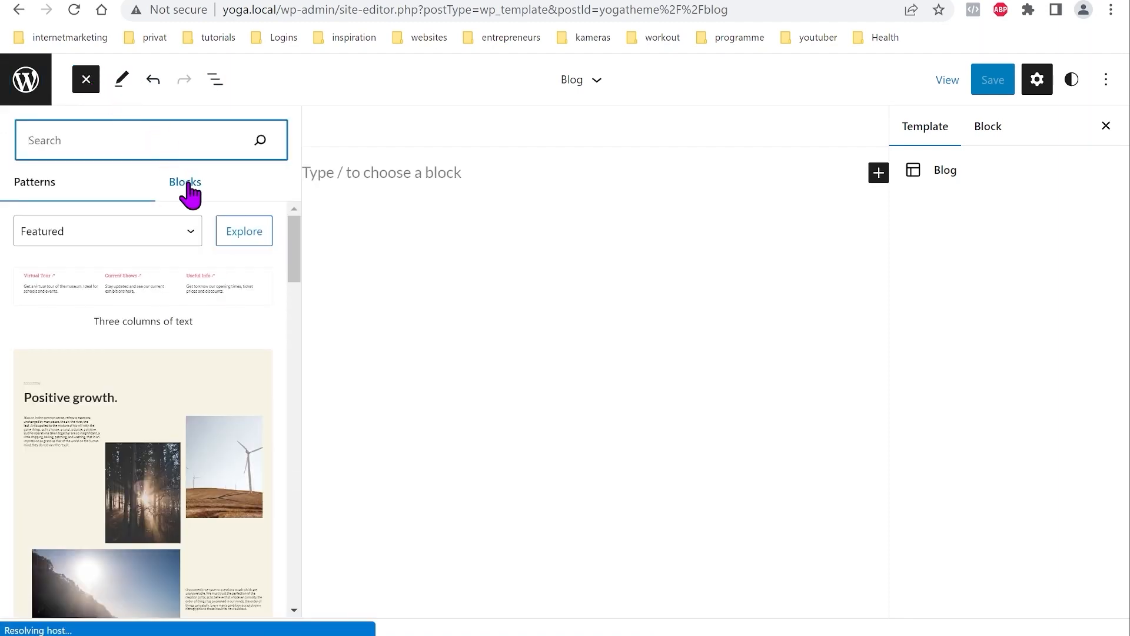
{"action": "left_click", "coordinate": [187, 187]}
{"action": "scroll", "coordinate": [175, 358], "scroll_direction": "down", "scroll_amount": 2}
{"action": "scroll", "coordinate": [177, 366], "scroll_direction": "down", "scroll_amount": 10}
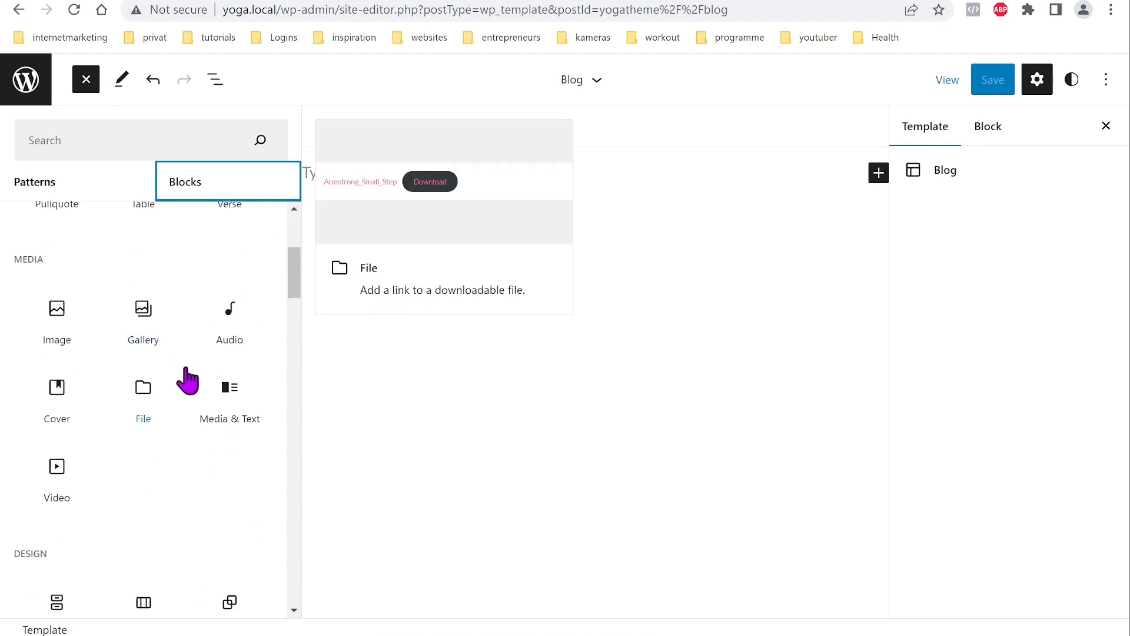
{"action": "scroll", "coordinate": [192, 359], "scroll_direction": "down", "scroll_amount": 7}
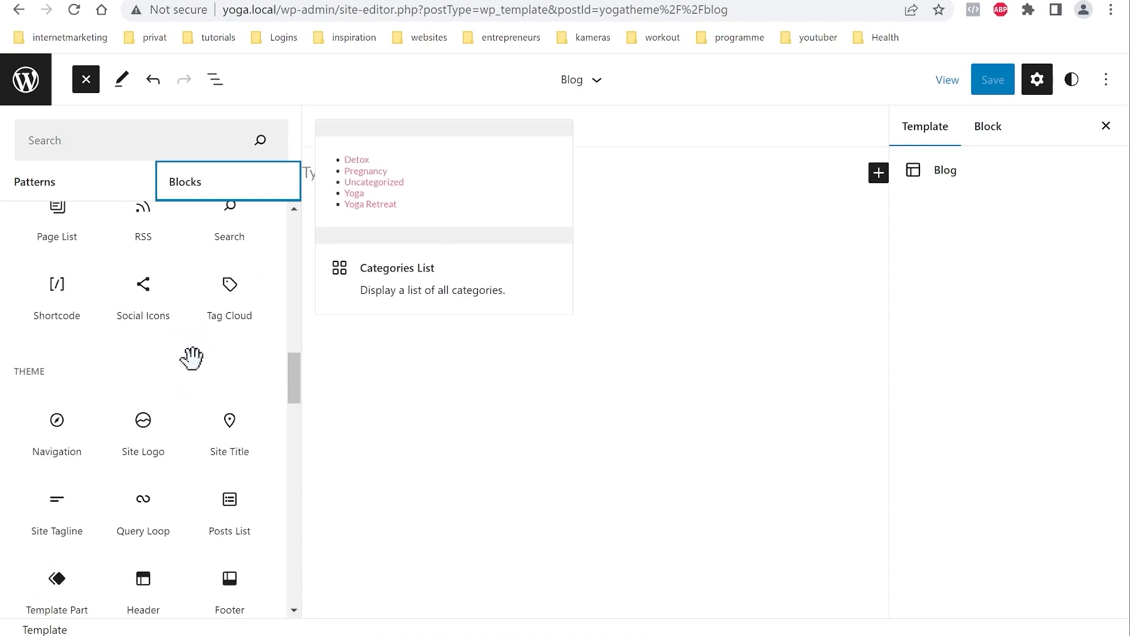
{"action": "left_click", "coordinate": [143, 503]}
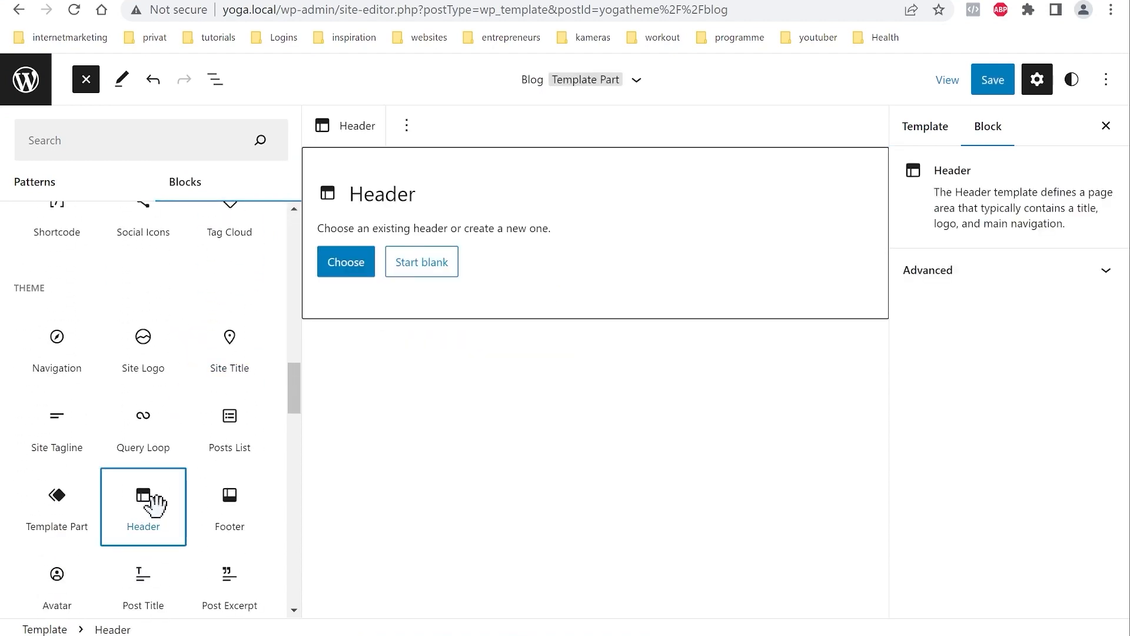
Step: Add Cover, Query Loop and Footer blocks below the header
{"action": "scroll", "coordinate": [142, 412], "scroll_direction": "up", "scroll_amount": 5}
{"action": "scroll", "coordinate": [138, 415], "scroll_direction": "up", "scroll_amount": 2}
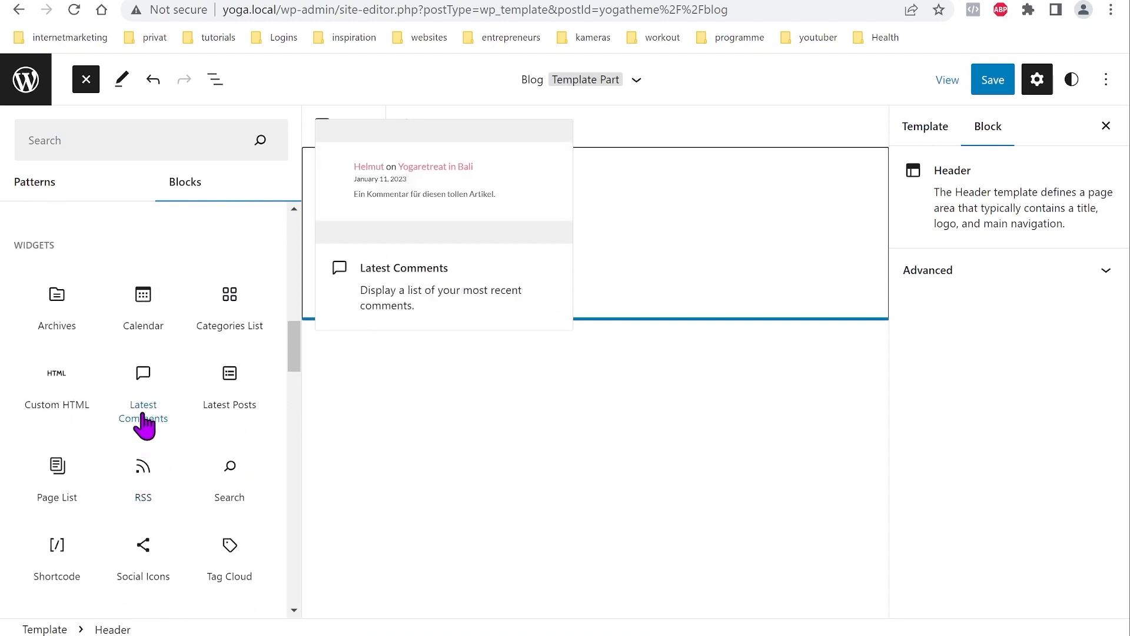
{"action": "scroll", "coordinate": [145, 421], "scroll_direction": "up", "scroll_amount": 10}
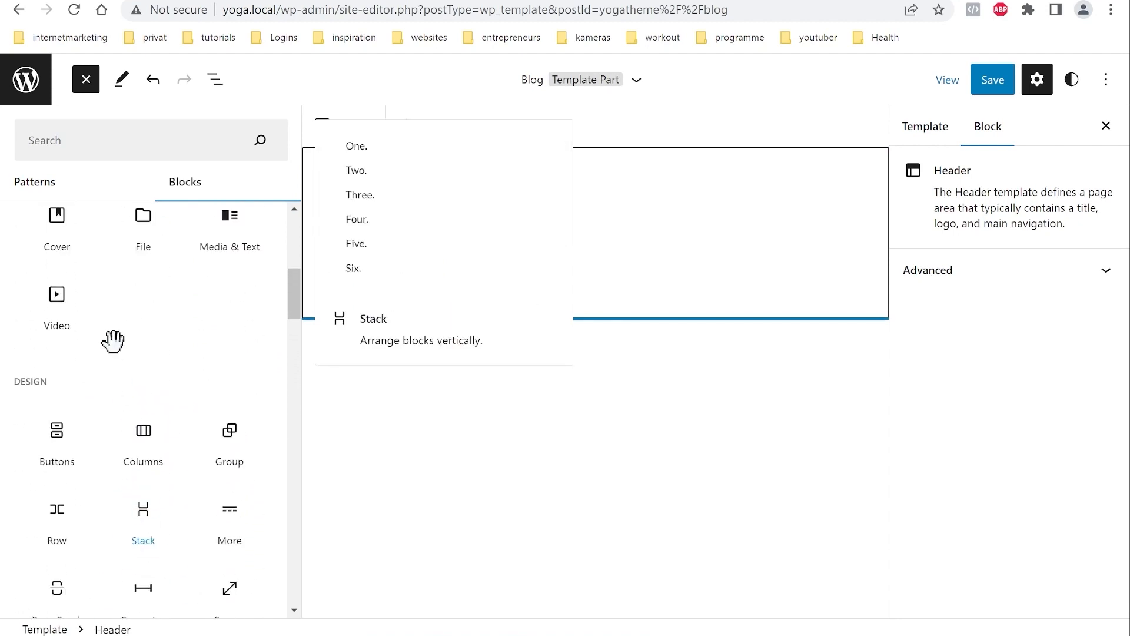
{"action": "left_click", "coordinate": [55, 394]}
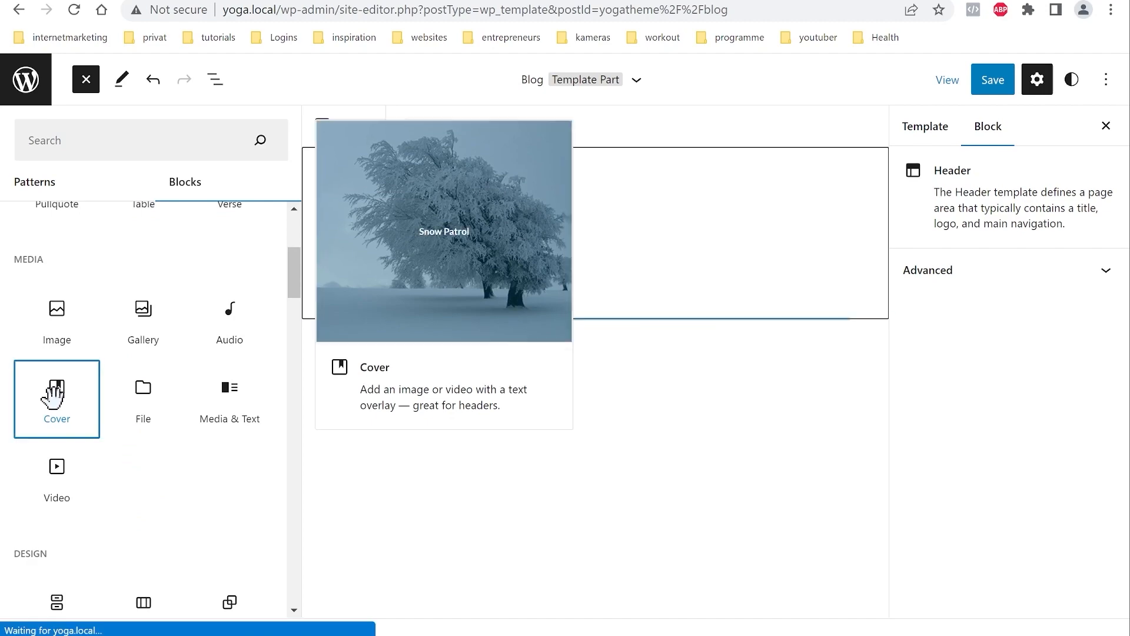
{"action": "scroll", "coordinate": [184, 448], "scroll_direction": "down", "scroll_amount": 8}
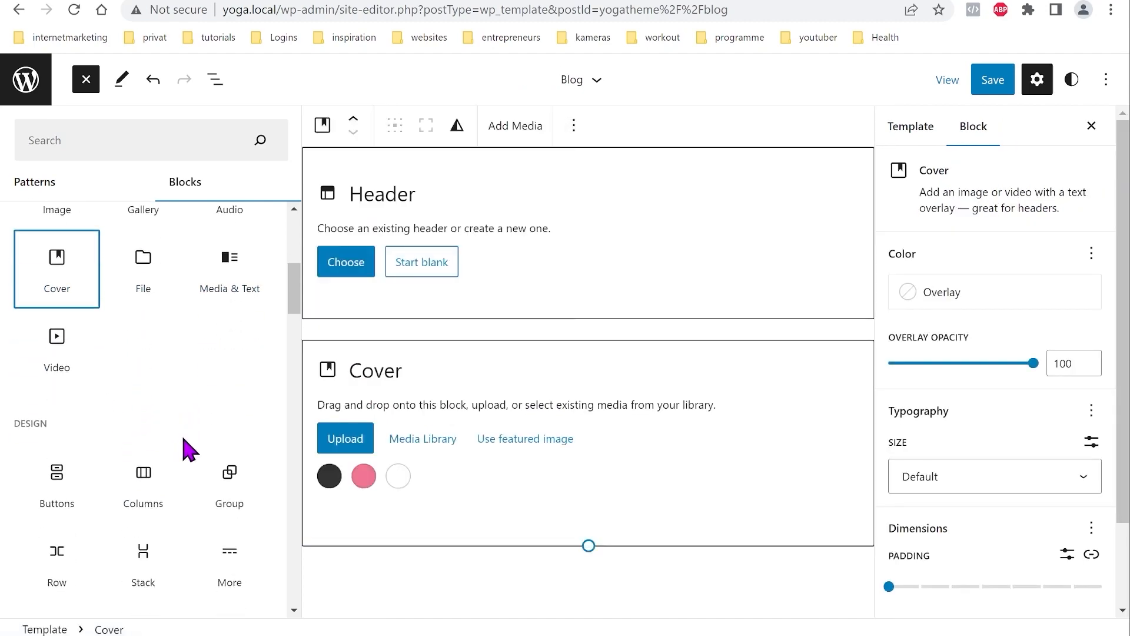
{"action": "scroll", "coordinate": [184, 449], "scroll_direction": "down", "scroll_amount": 10}
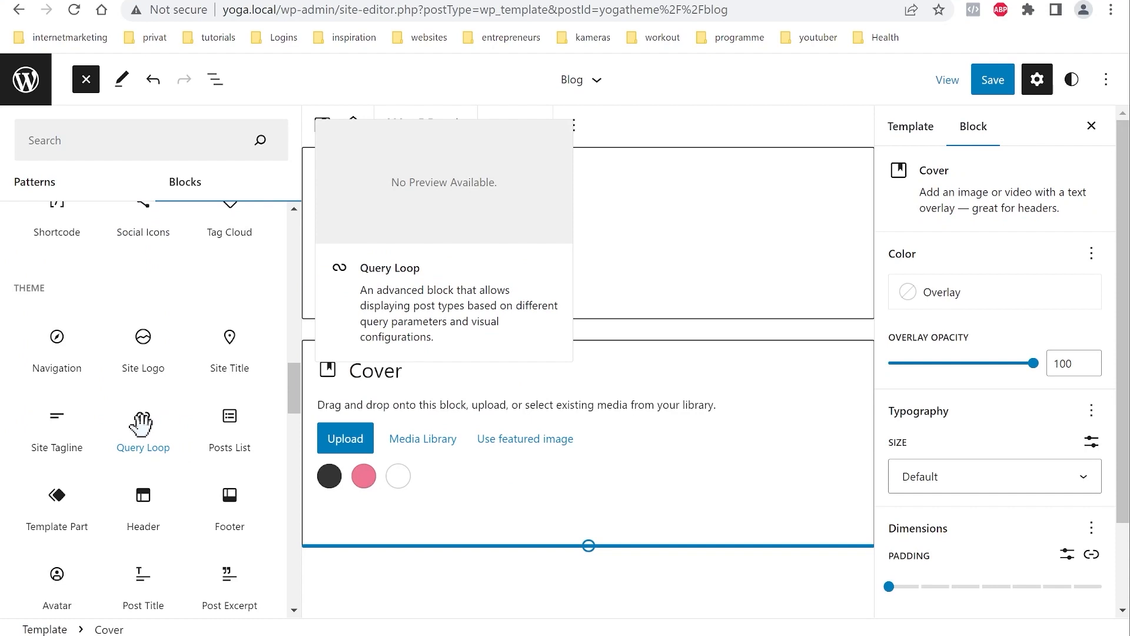
{"action": "left_click", "coordinate": [140, 424]}
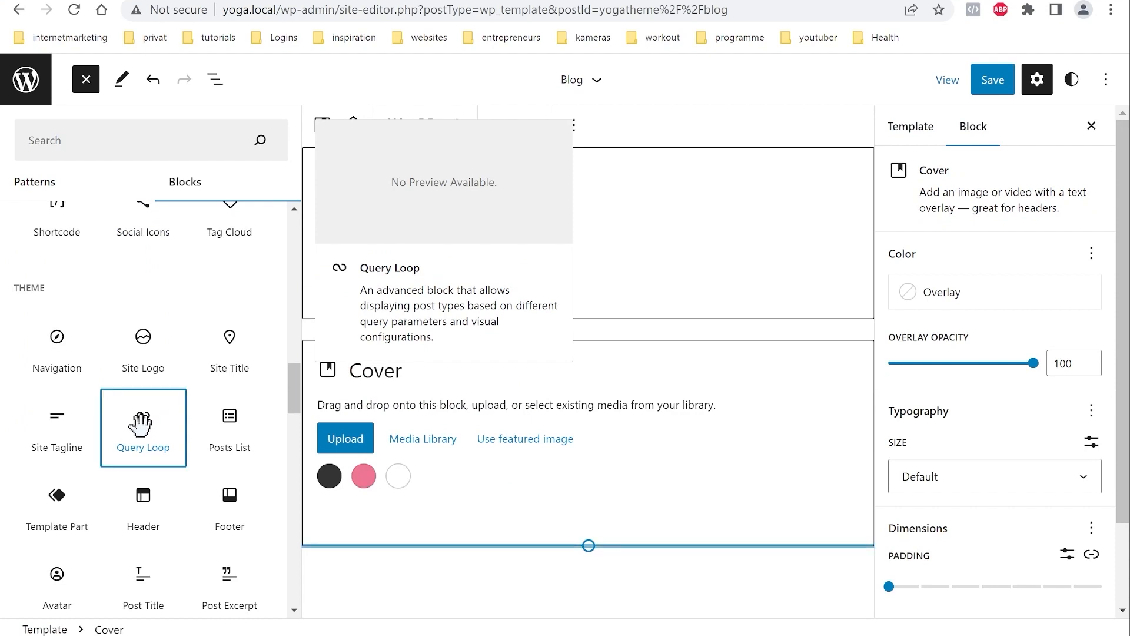
{"action": "left_click", "coordinate": [231, 500]}
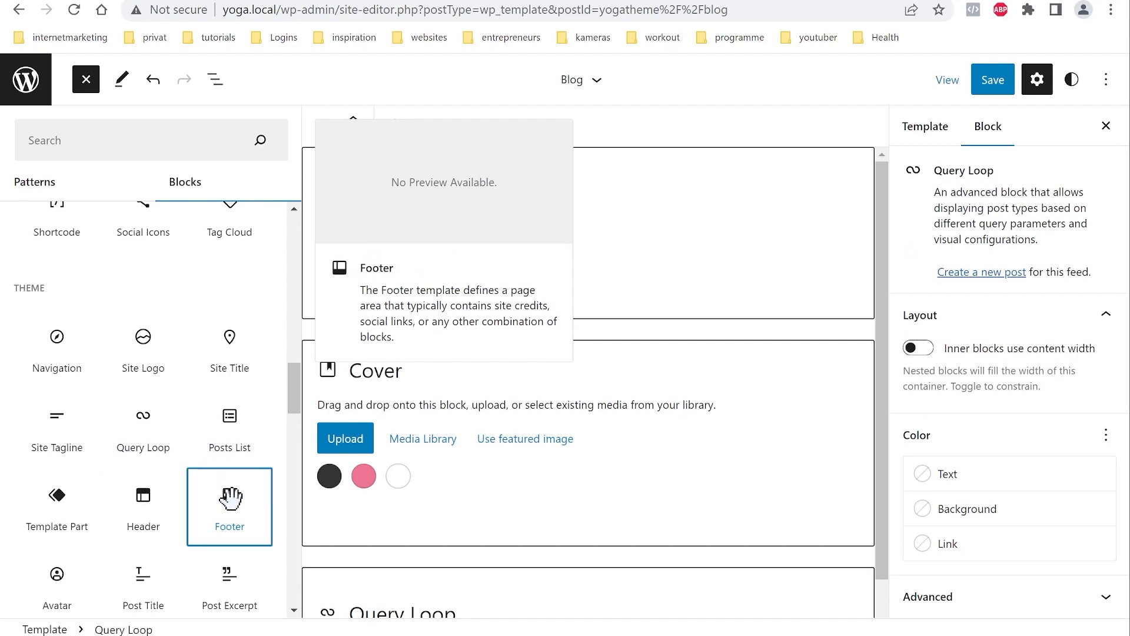
{"action": "scroll", "coordinate": [601, 505], "scroll_direction": "down", "scroll_amount": 5}
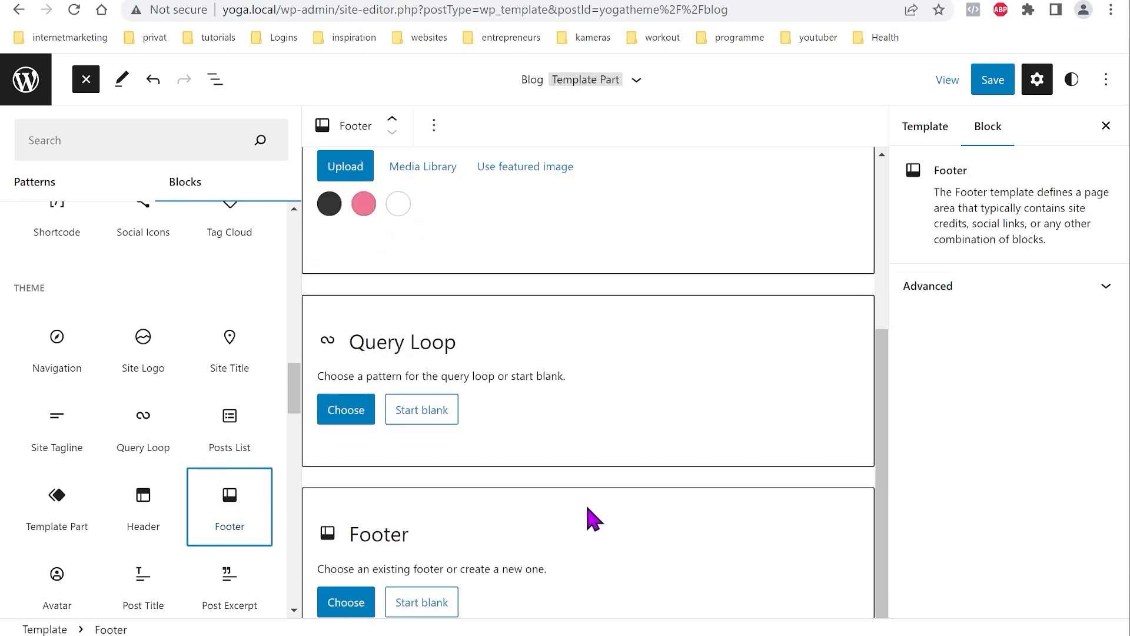
{"action": "left_click", "coordinate": [347, 607]}
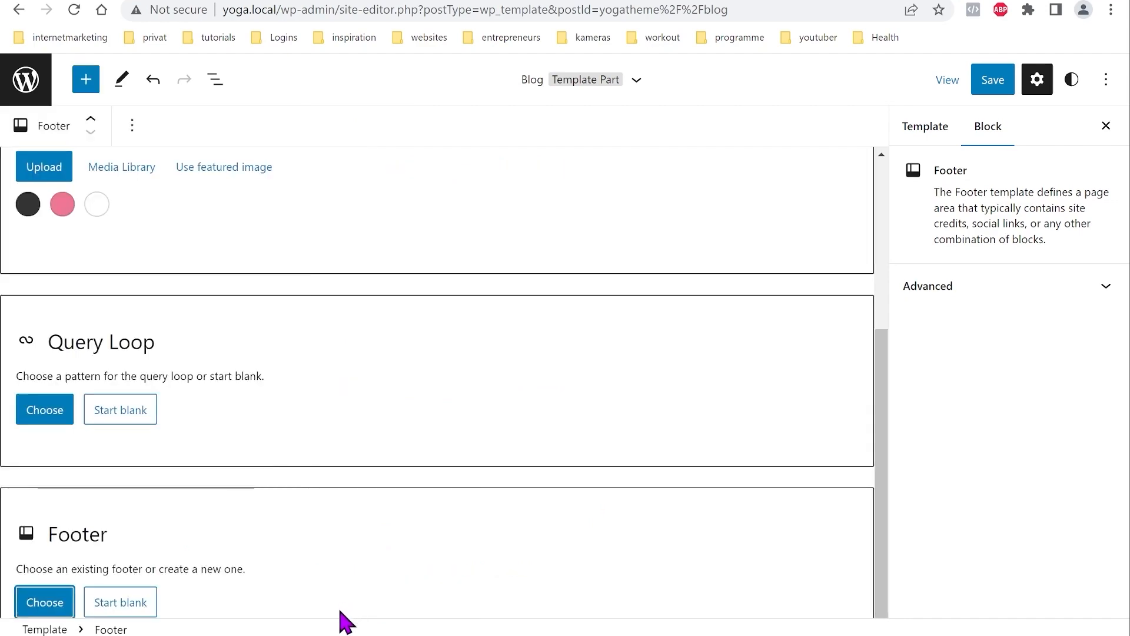
Step: Fill the Blog template's placeholders with the existing pink Footer and Yoga Header, then show List View
{"action": "left_click", "coordinate": [56, 611]}
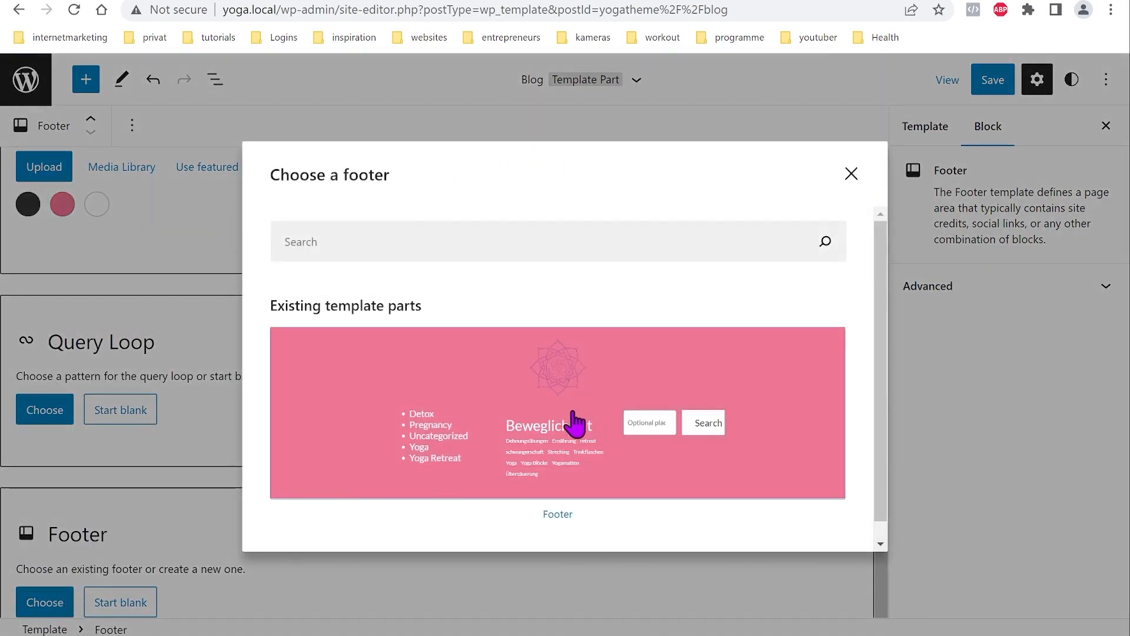
{"action": "left_click", "coordinate": [547, 406]}
{"action": "scroll", "coordinate": [412, 482], "scroll_direction": "up", "scroll_amount": 5}
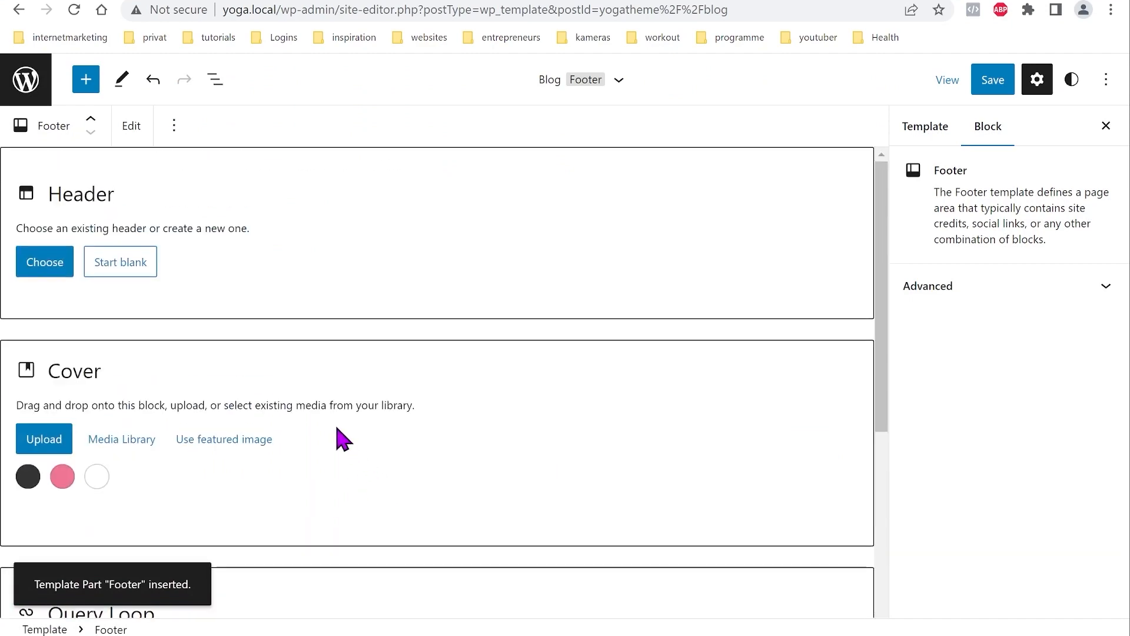
{"action": "left_click", "coordinate": [39, 259]}
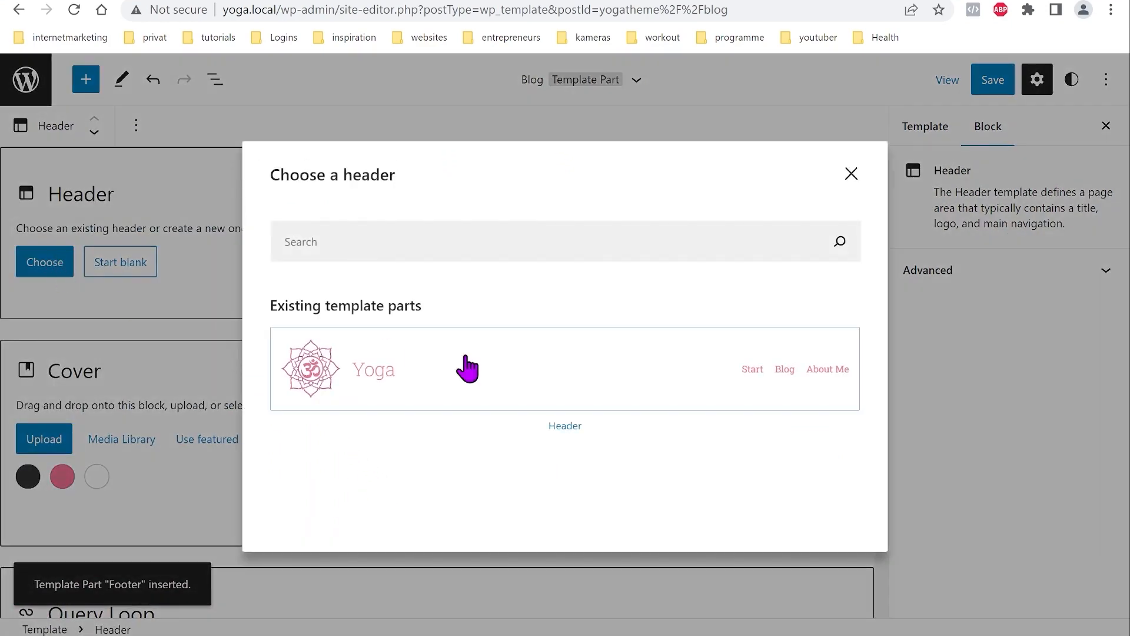
{"action": "left_click", "coordinate": [564, 380]}
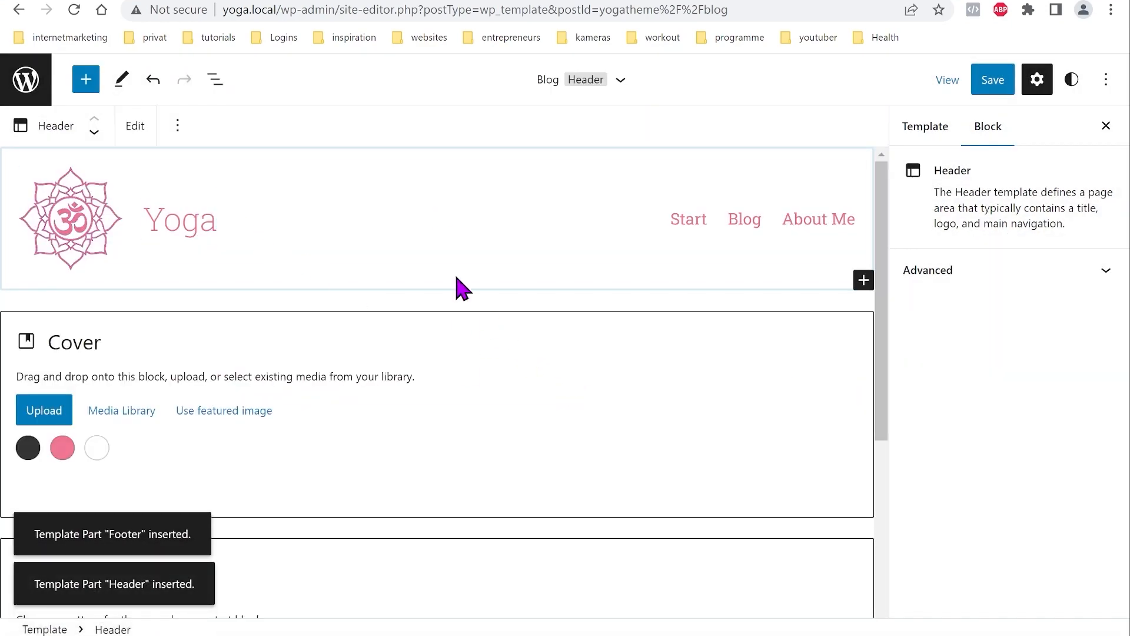
{"action": "left_click", "coordinate": [215, 79]}
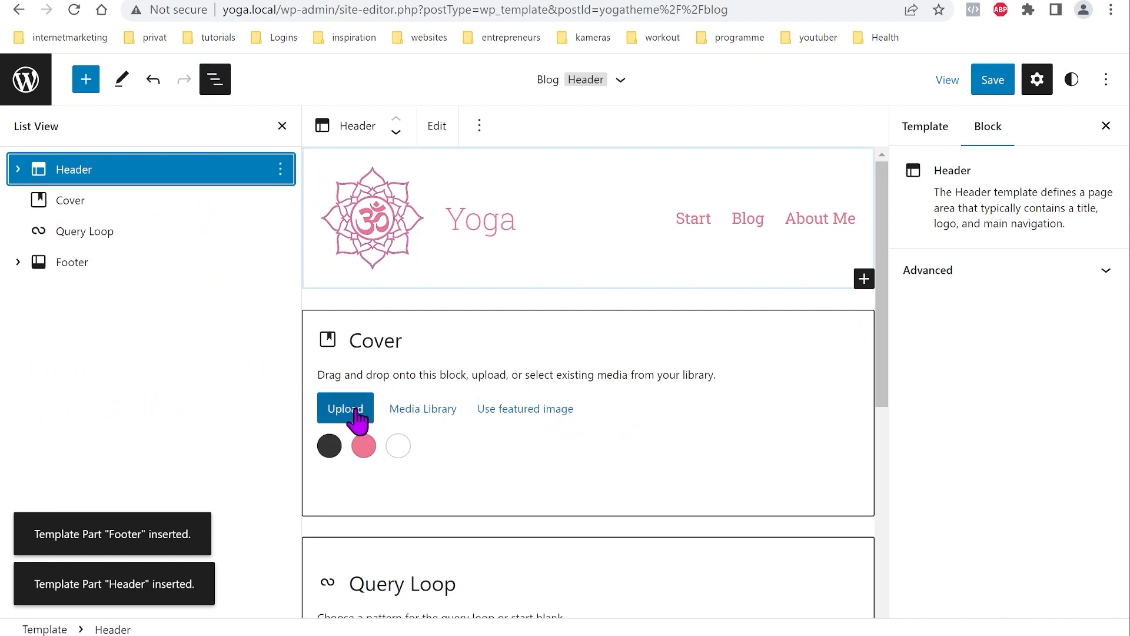
Step: Set the beach sunset image from the media library as the cover background
{"action": "left_click", "coordinate": [414, 409]}
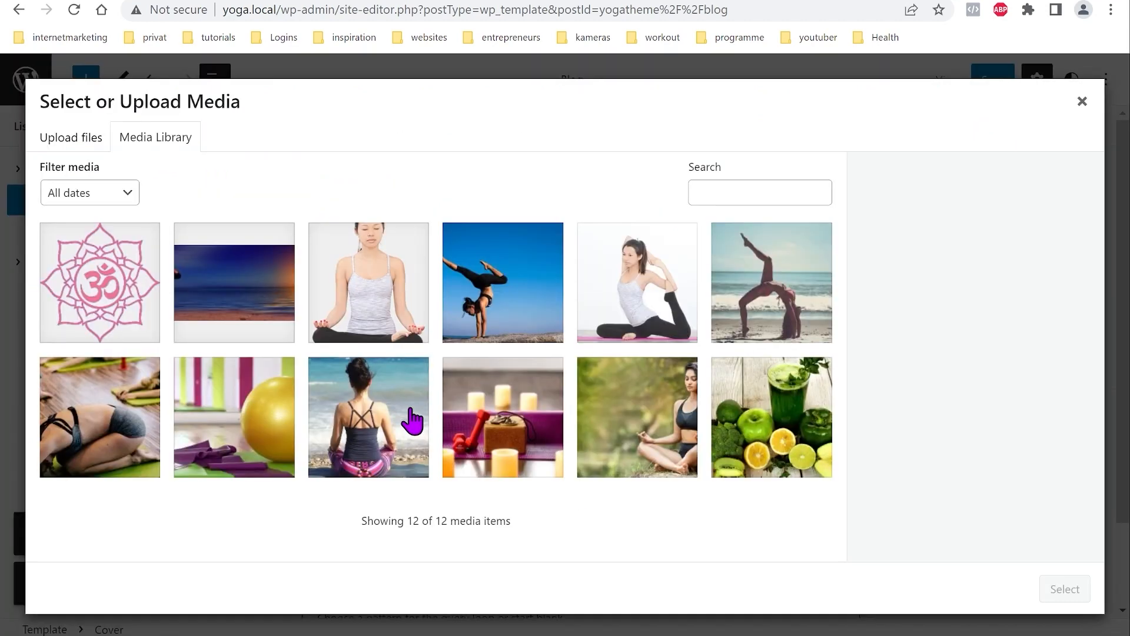
{"action": "left_click", "coordinate": [255, 285]}
{"action": "left_click", "coordinate": [1063, 589]}
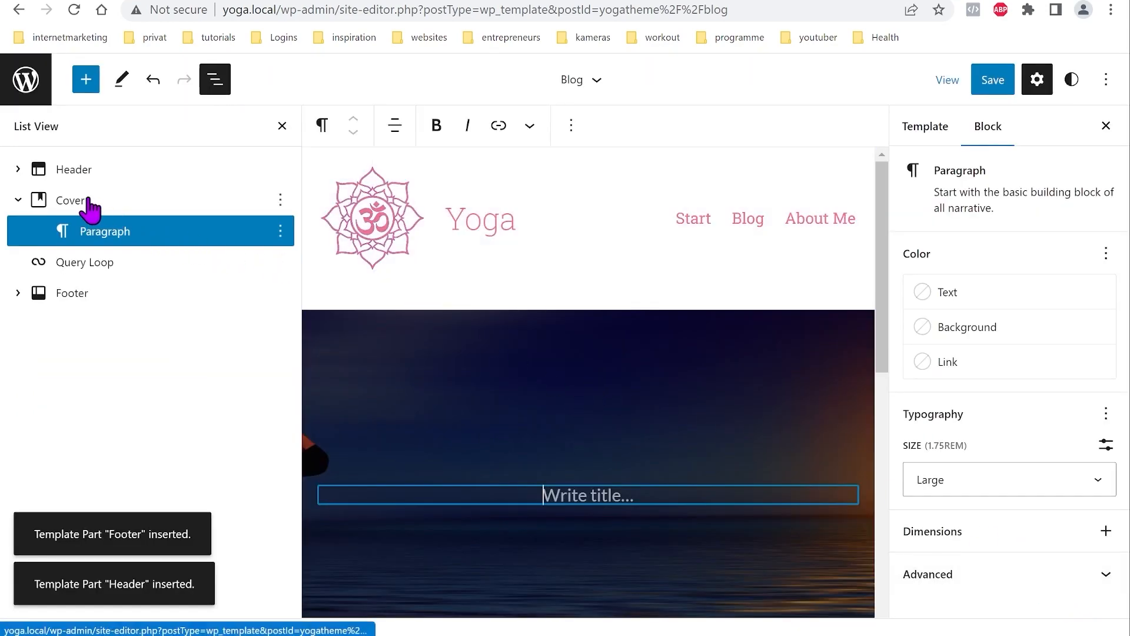
Step: Lower the cover's overlay opacity to 0 and place the cursor on the empty title line
{"action": "left_click", "coordinate": [73, 206]}
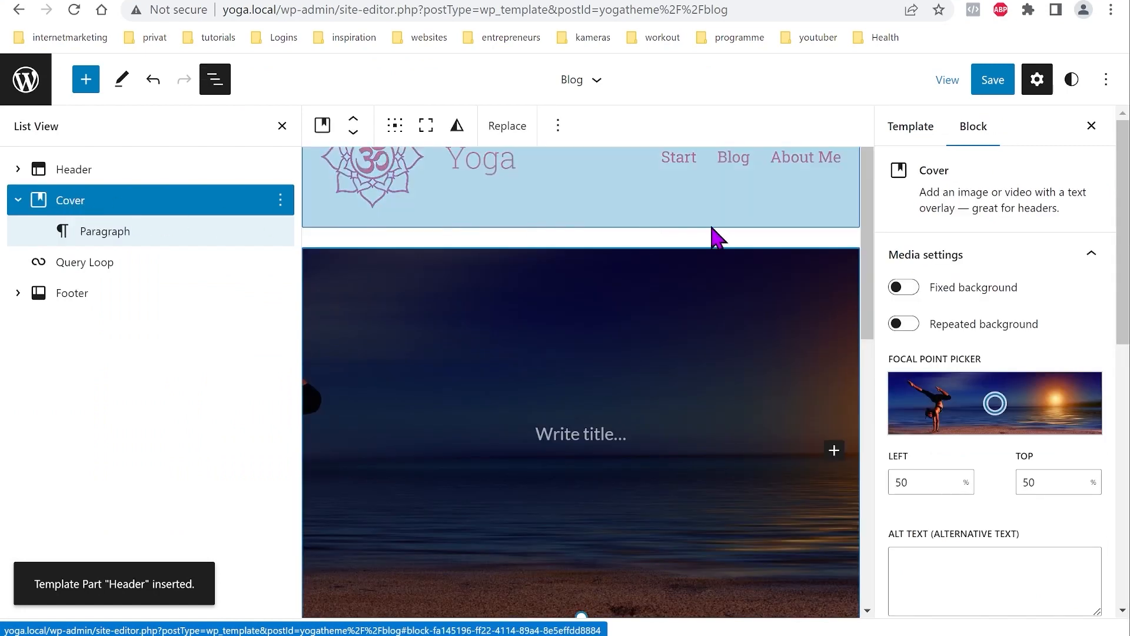
{"action": "scroll", "coordinate": [1004, 356], "scroll_direction": "down", "scroll_amount": 6}
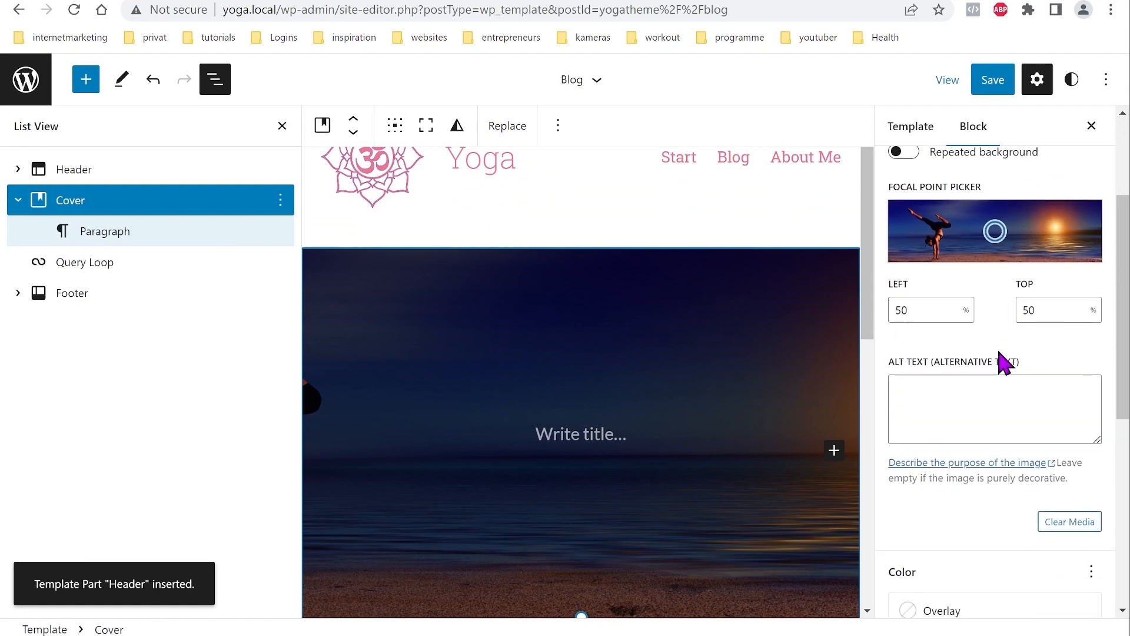
{"action": "left_click_drag", "start_coordinate": [963, 423], "coordinate": [888, 425]}
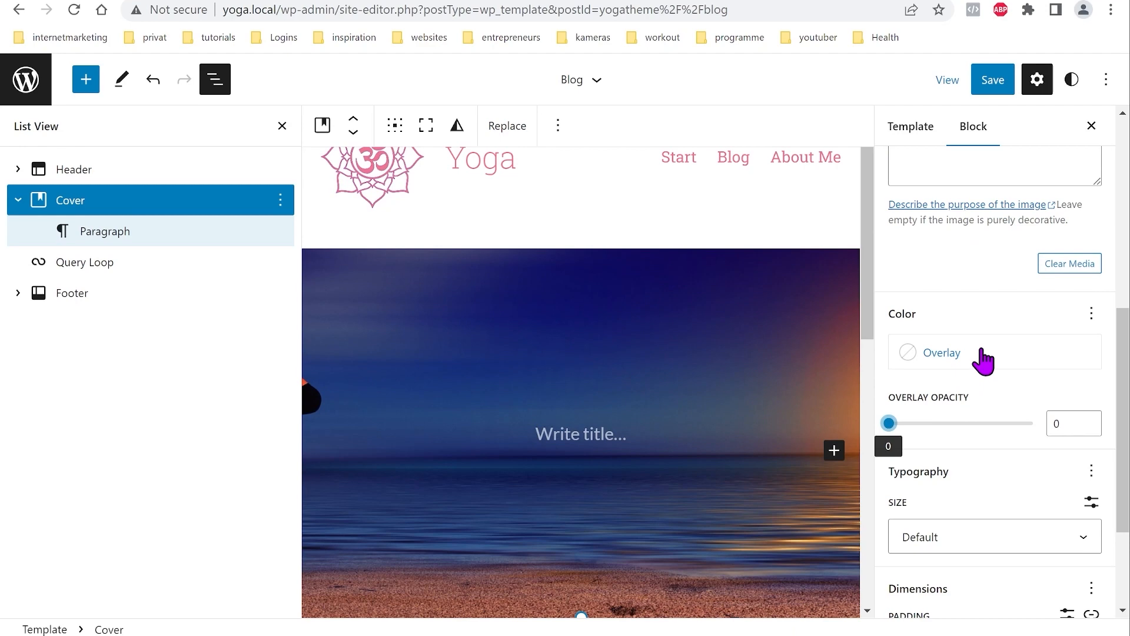
{"action": "left_click", "coordinate": [580, 432]}
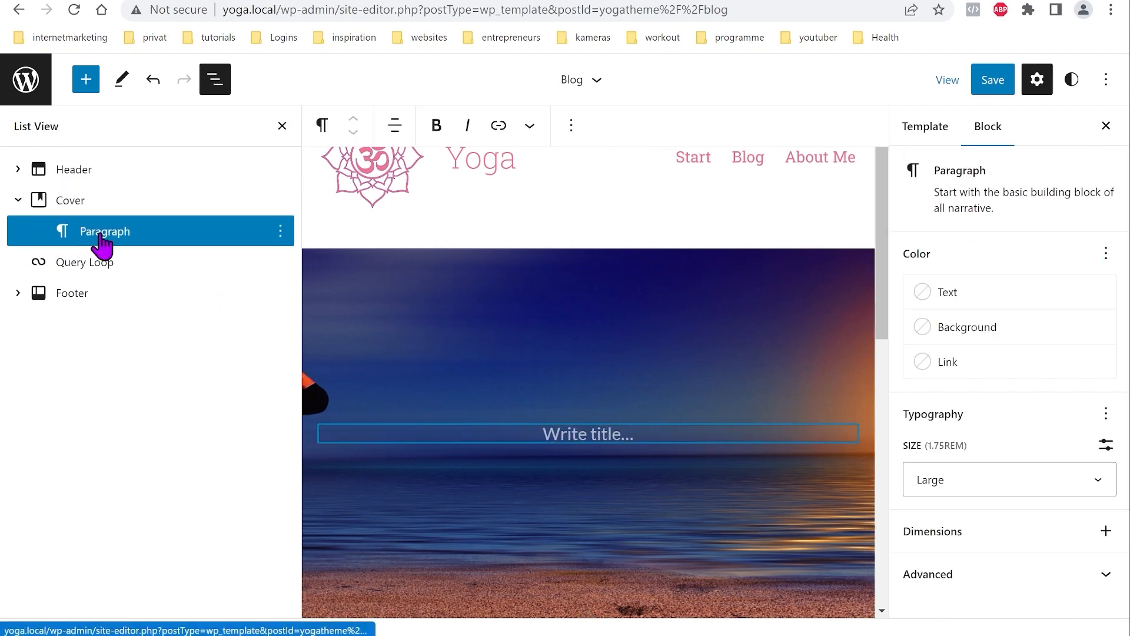
Step: Paste the two cover text lines, center them, and place the cover content at bottom centre
{"action": "type", "text": "Everything about Yoga: Nutrition, Exercises and Equipment"}
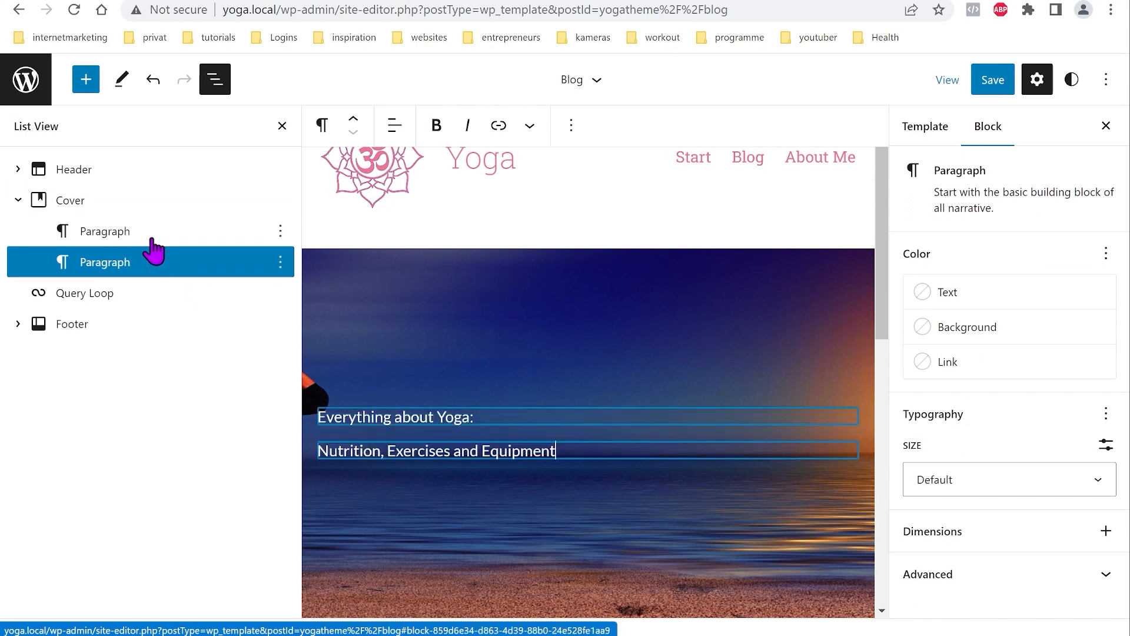
{"action": "left_click", "coordinate": [393, 126]}
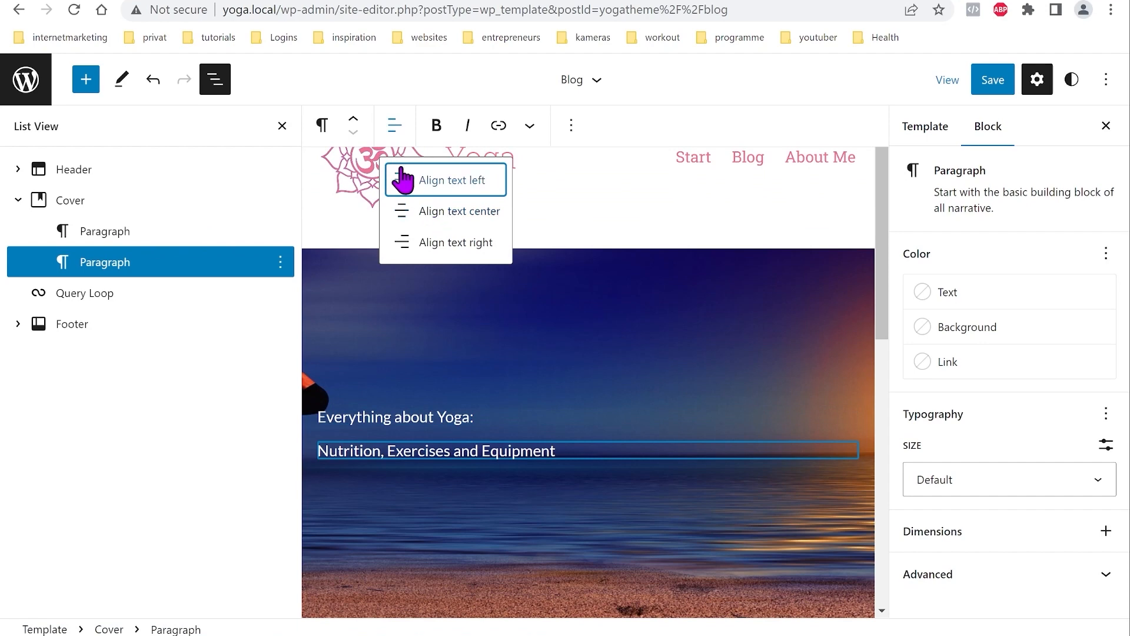
{"action": "left_click", "coordinate": [445, 212]}
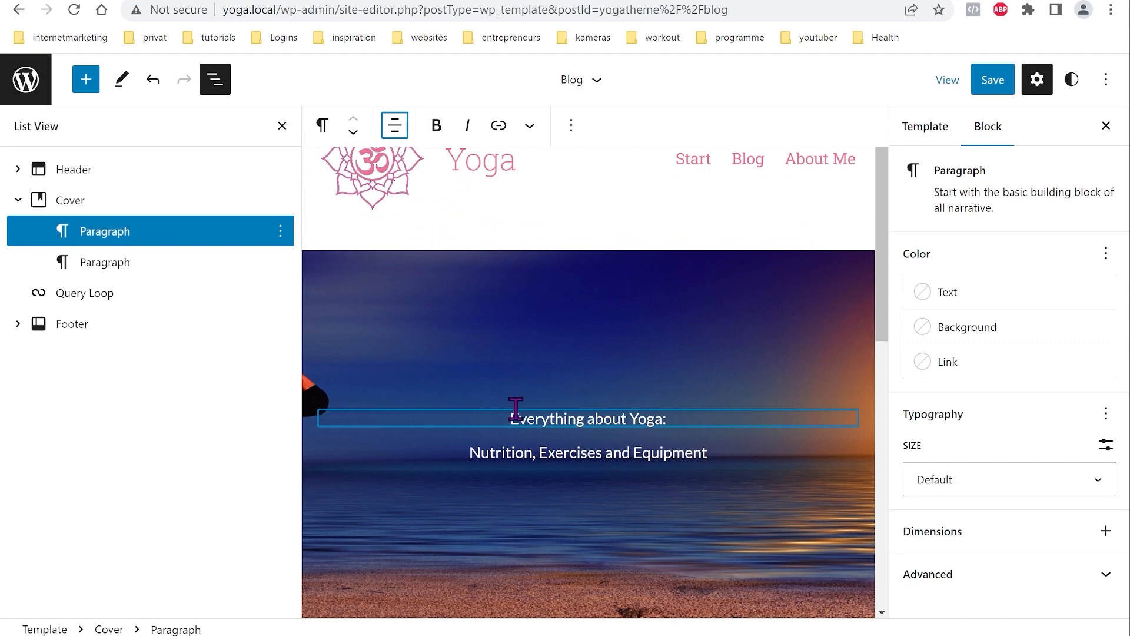
{"action": "left_click", "coordinate": [82, 204]}
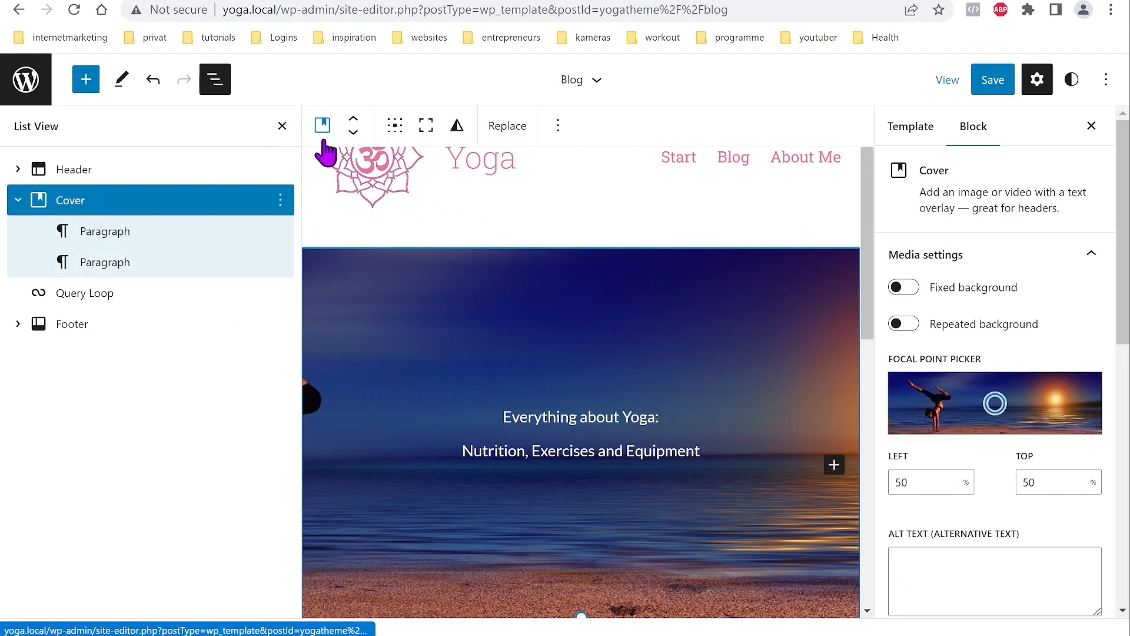
{"action": "left_click", "coordinate": [393, 126]}
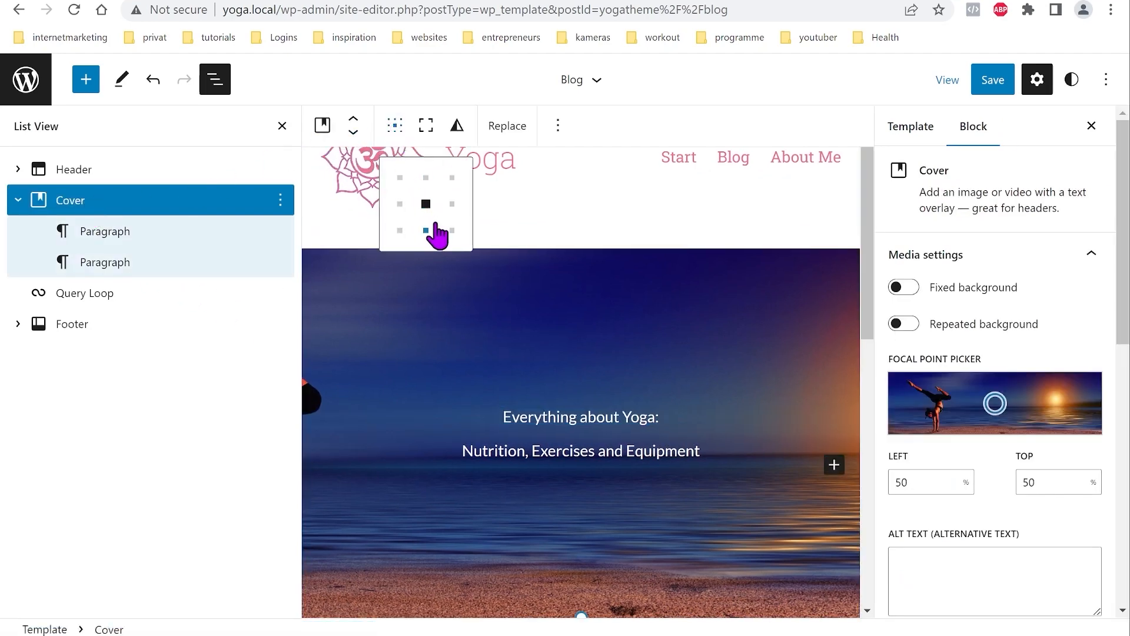
{"action": "left_click", "coordinate": [426, 231]}
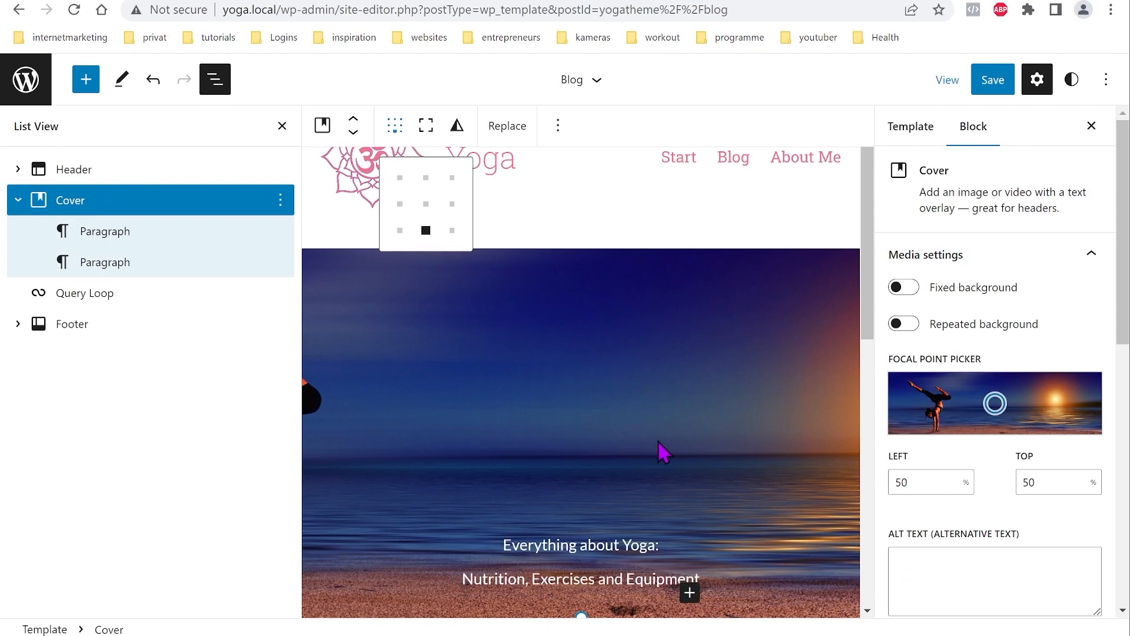
{"action": "scroll", "coordinate": [664, 452], "scroll_direction": "down", "scroll_amount": 4}
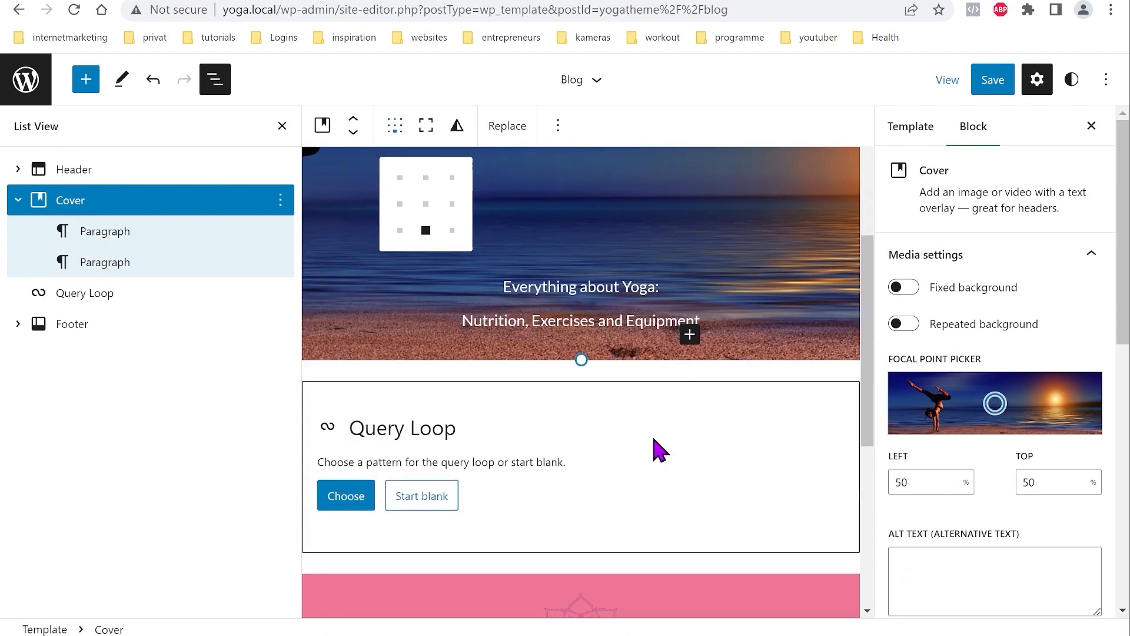
Step: Set both 'Nutrition, Exercises and Equipment' and 'Everything about Yoga:' lines to Large font size
{"action": "left_click", "coordinate": [576, 322]}
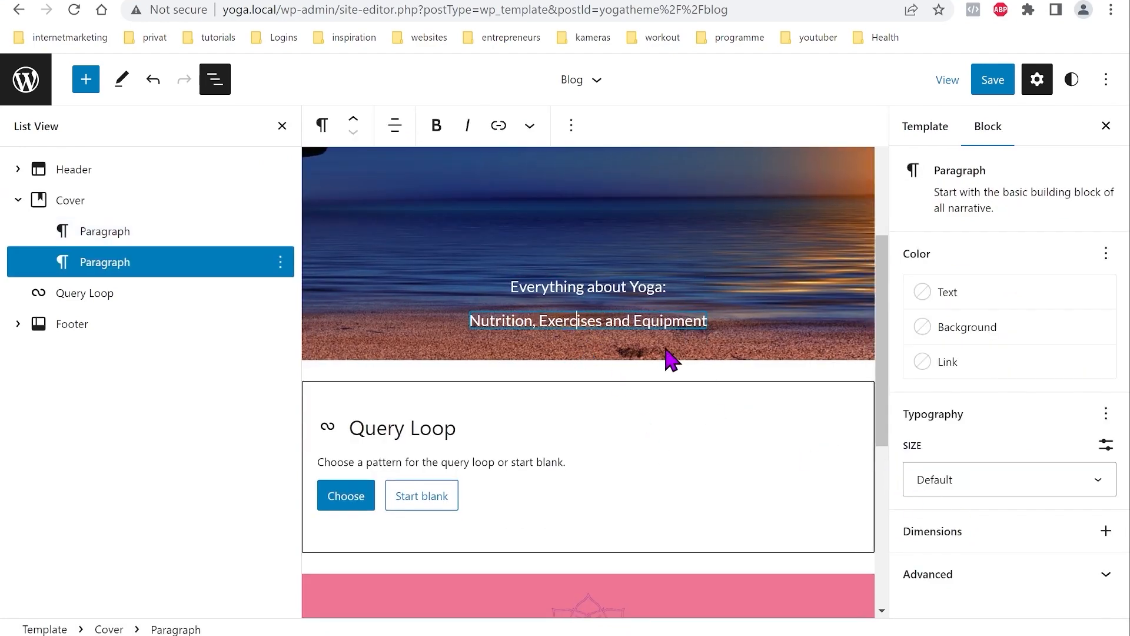
{"action": "left_click", "coordinate": [1090, 487]}
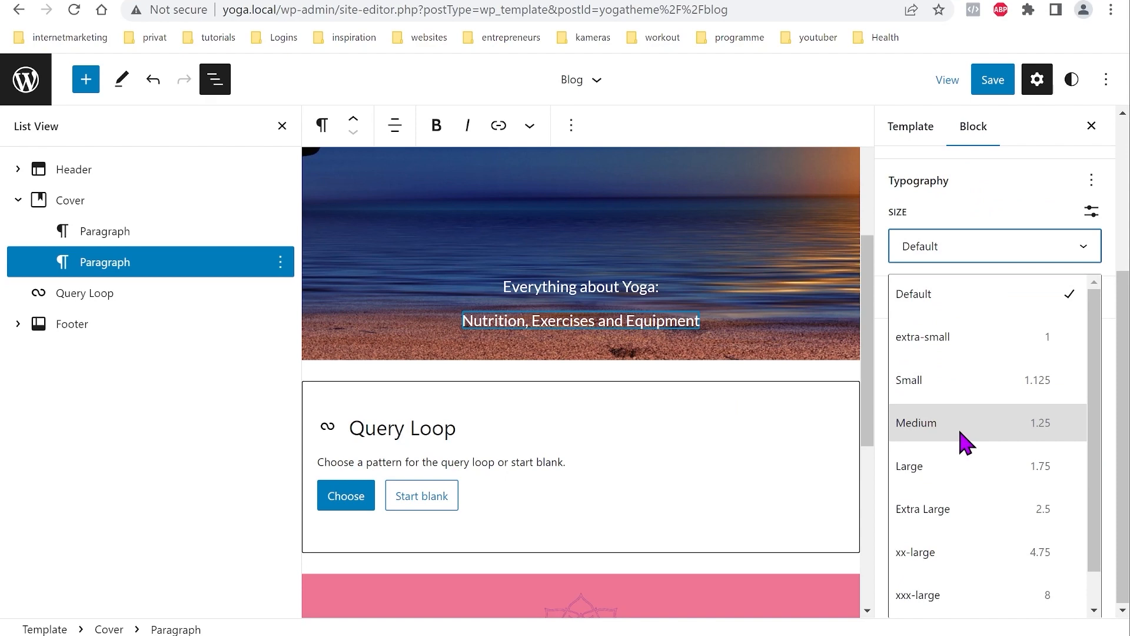
{"action": "left_click", "coordinate": [980, 467]}
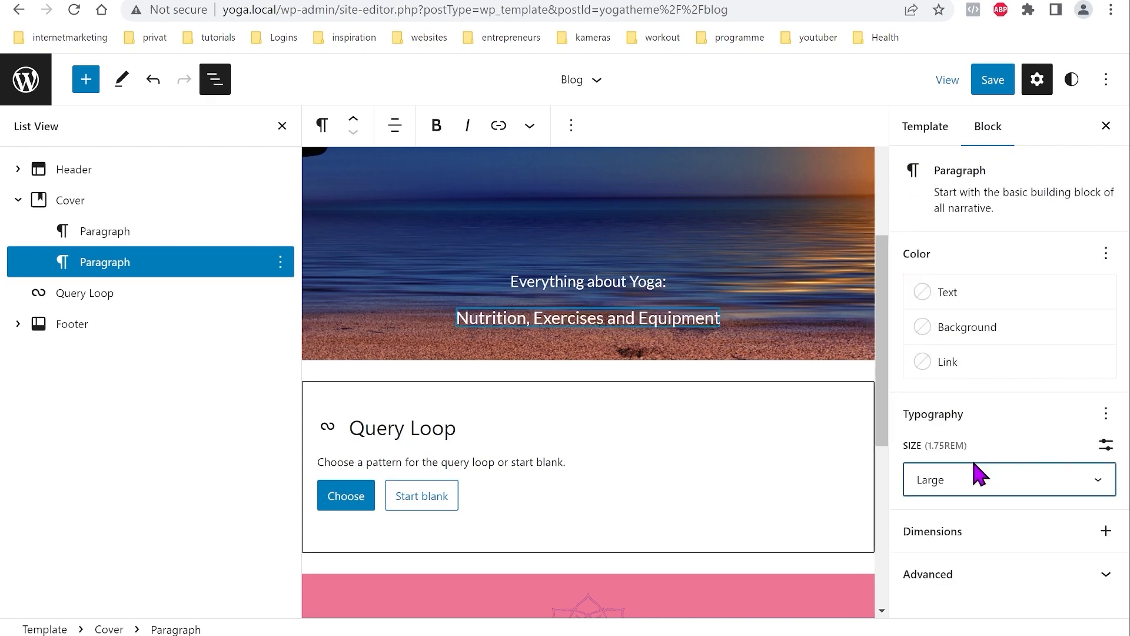
{"action": "left_click", "coordinate": [589, 287]}
{"action": "left_click", "coordinate": [1050, 488]}
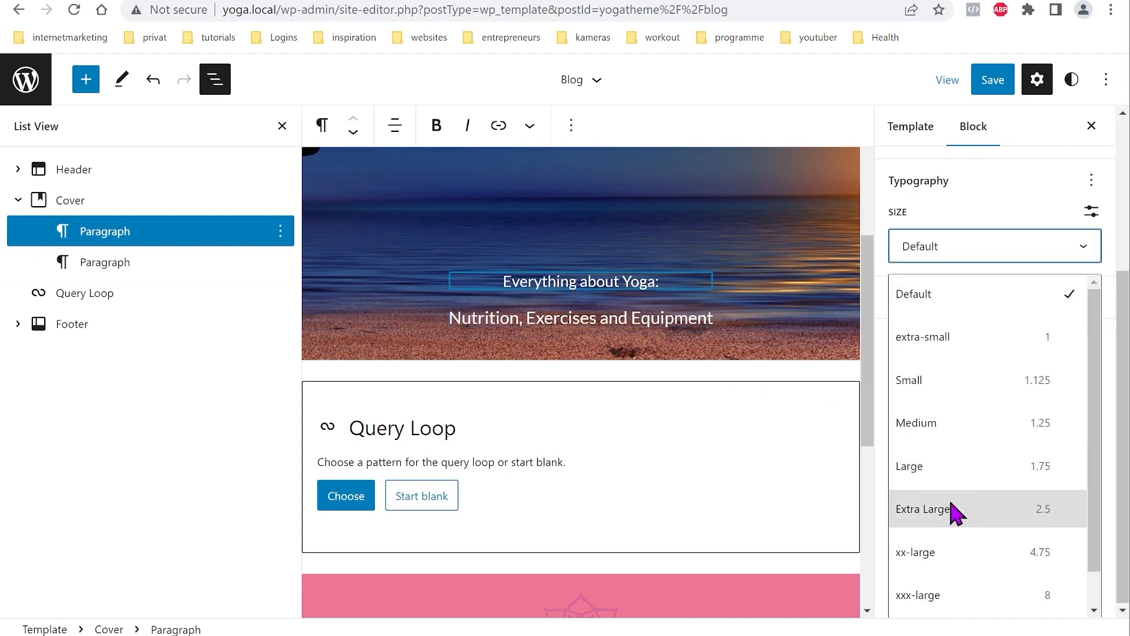
{"action": "left_click", "coordinate": [938, 468]}
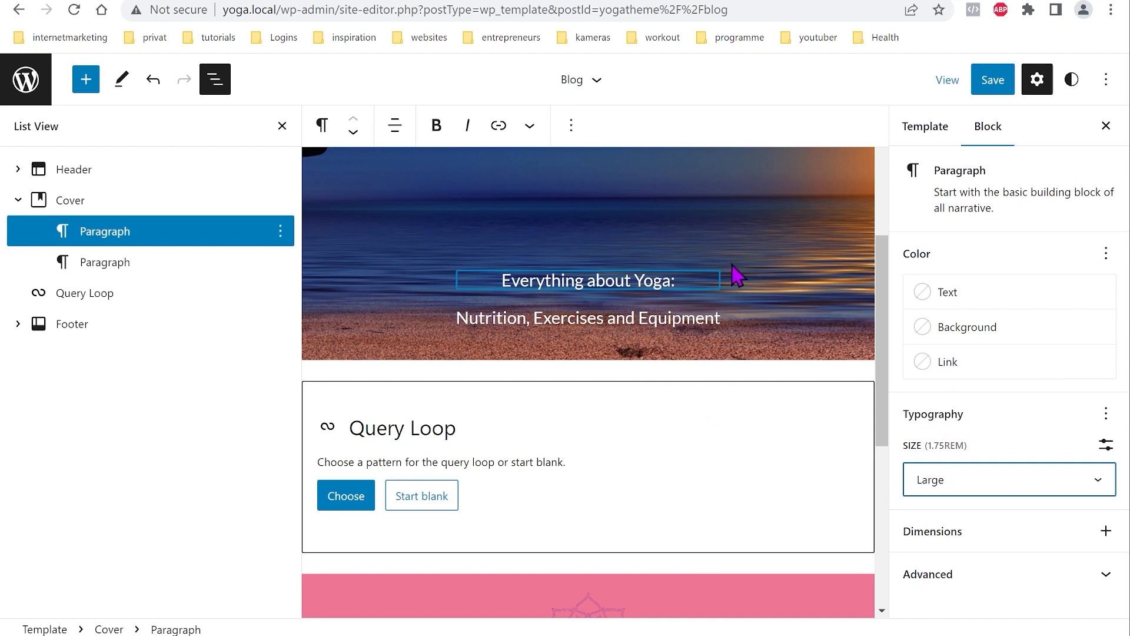
{"action": "left_click", "coordinate": [773, 247]}
{"action": "scroll", "coordinate": [749, 325], "scroll_direction": "up", "scroll_amount": 5}
{"action": "scroll", "coordinate": [742, 327], "scroll_direction": "down", "scroll_amount": 6}
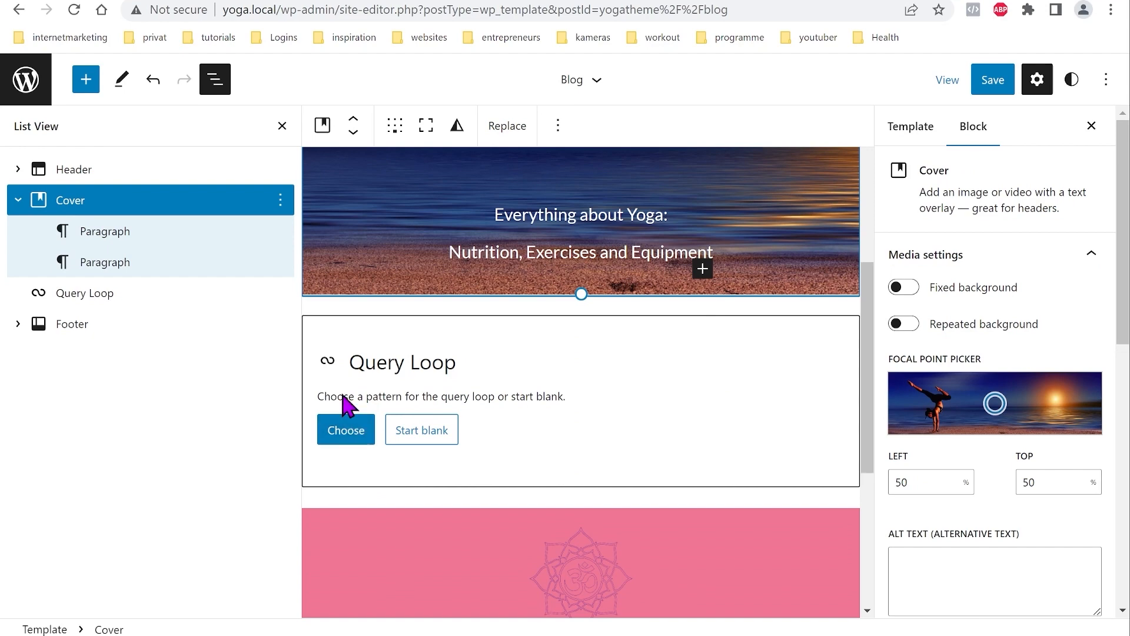
Step: Fill the Query Loop with the title, large image and excerpt pattern chosen in grid view
{"action": "left_click", "coordinate": [346, 433]}
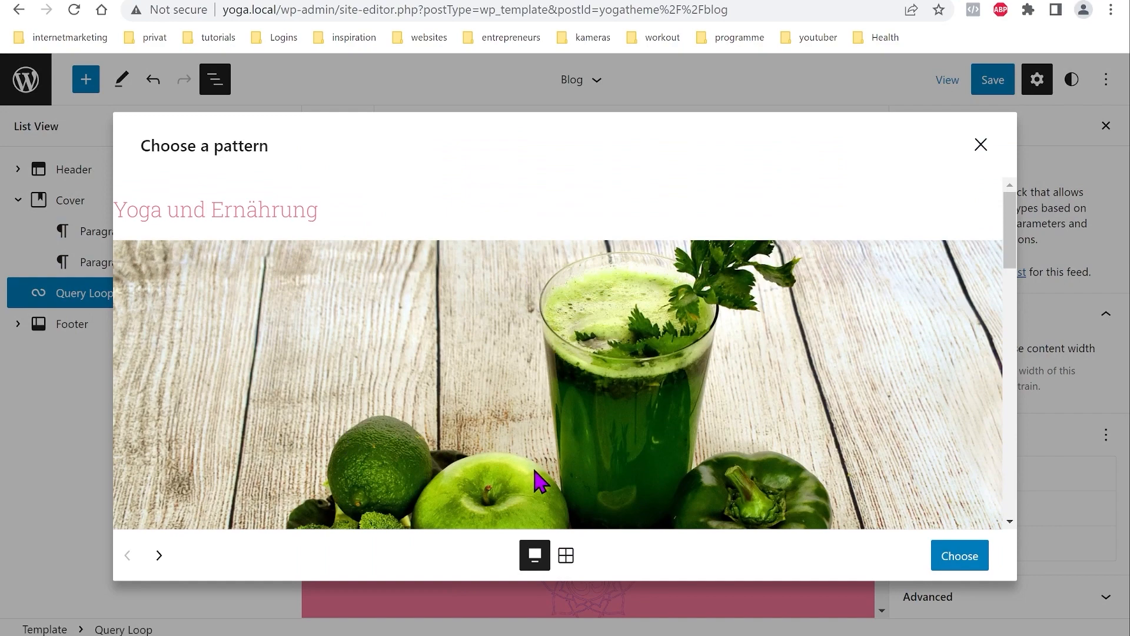
{"action": "left_click", "coordinate": [570, 558]}
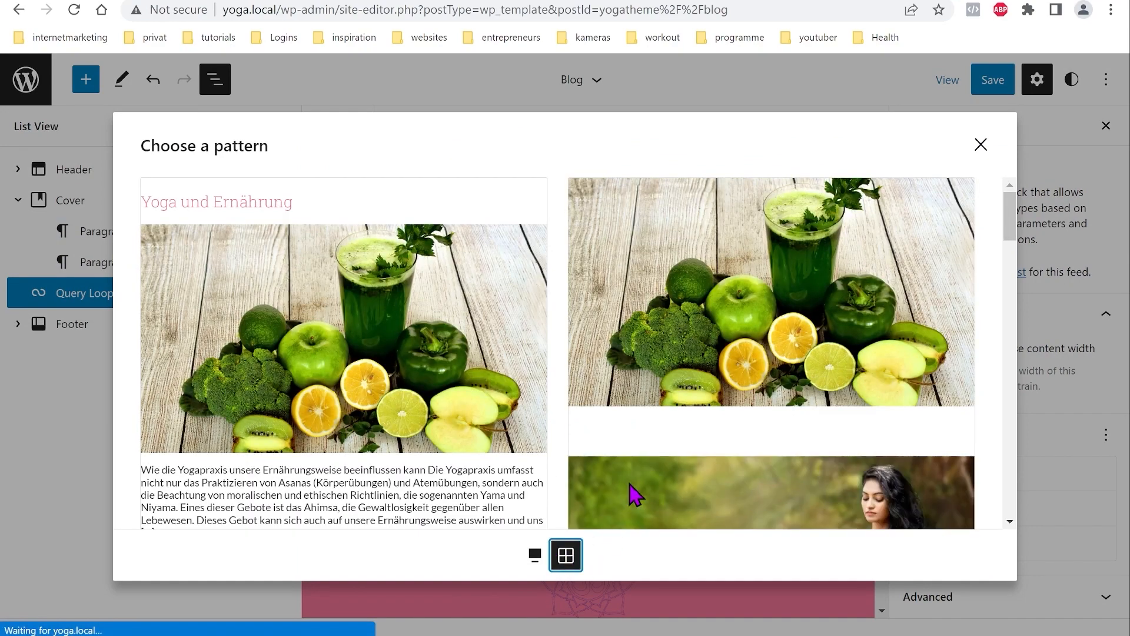
{"action": "scroll", "coordinate": [480, 330], "scroll_direction": "down", "scroll_amount": 6}
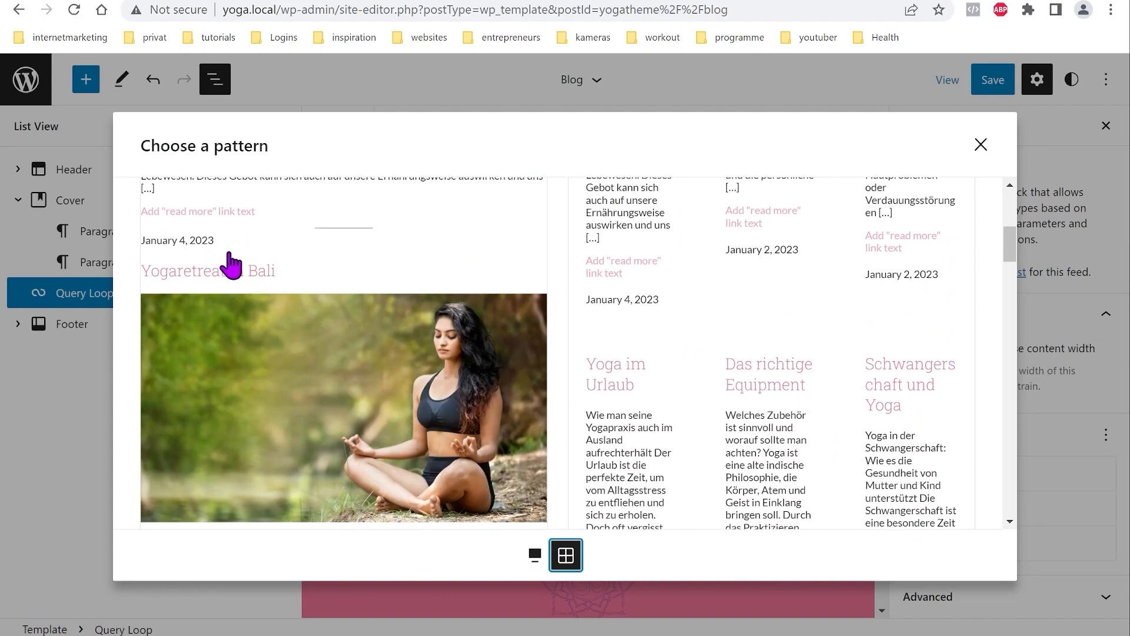
{"action": "scroll", "coordinate": [398, 353], "scroll_direction": "down", "scroll_amount": 10}
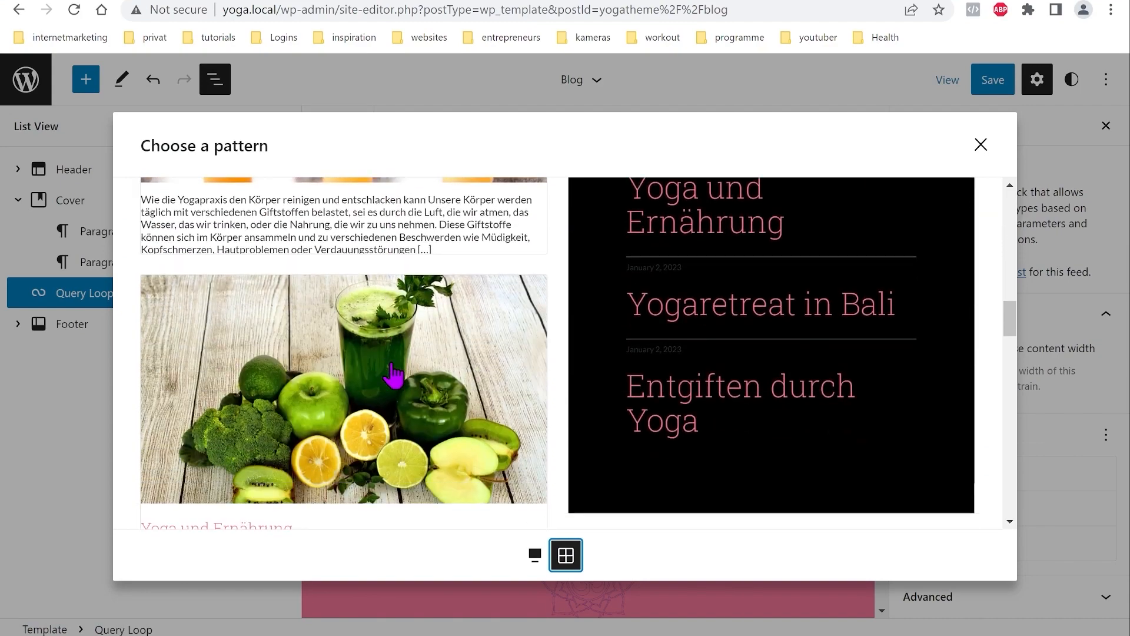
{"action": "scroll", "coordinate": [383, 360], "scroll_direction": "down", "scroll_amount": 5}
{"action": "left_click", "coordinate": [371, 331]}
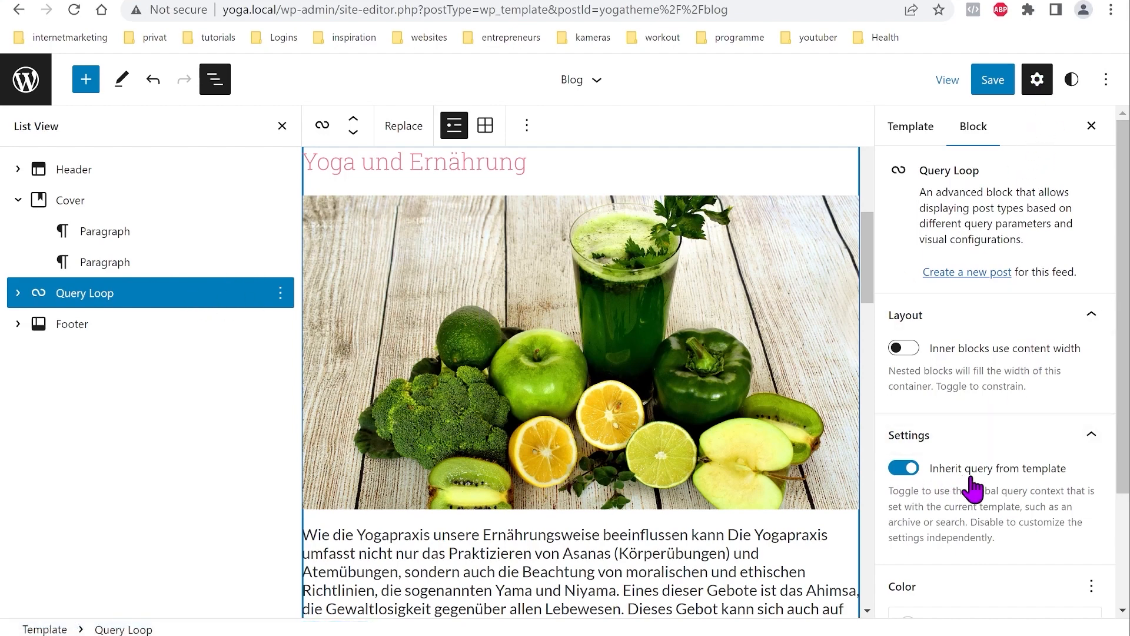
Step: Turn off 'Inherit query from template' and turn on 'Inner blocks use content width' for the Query Loop
{"action": "left_click", "coordinate": [902, 471]}
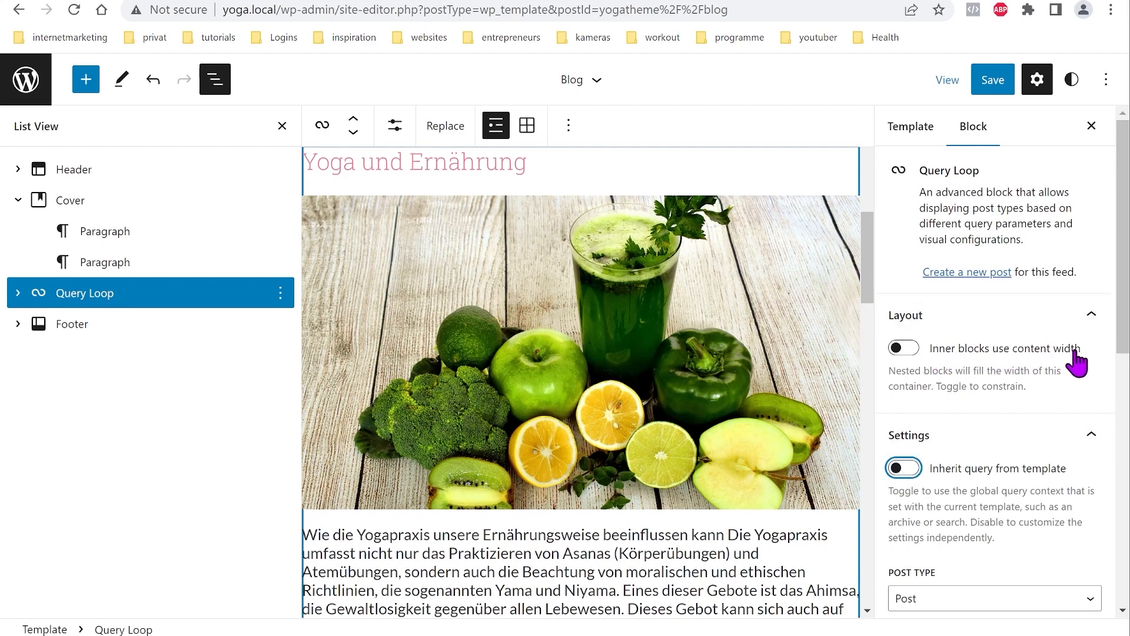
{"action": "left_click", "coordinate": [903, 349]}
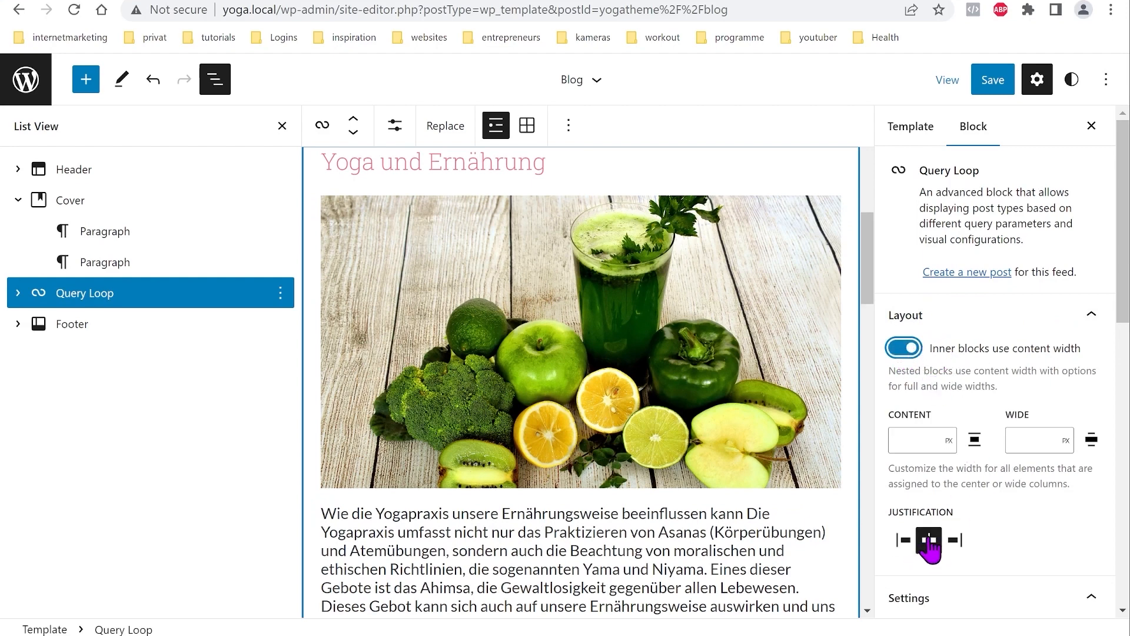
{"action": "scroll", "coordinate": [1008, 389], "scroll_direction": "down", "scroll_amount": 3}
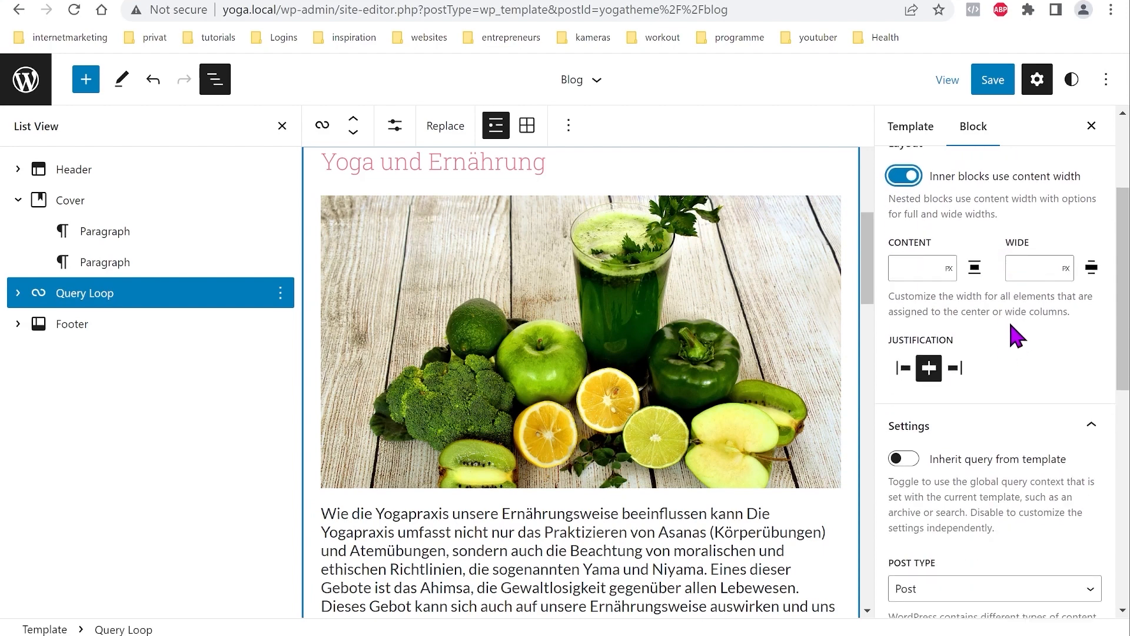
{"action": "scroll", "coordinate": [1012, 329], "scroll_direction": "down", "scroll_amount": 4}
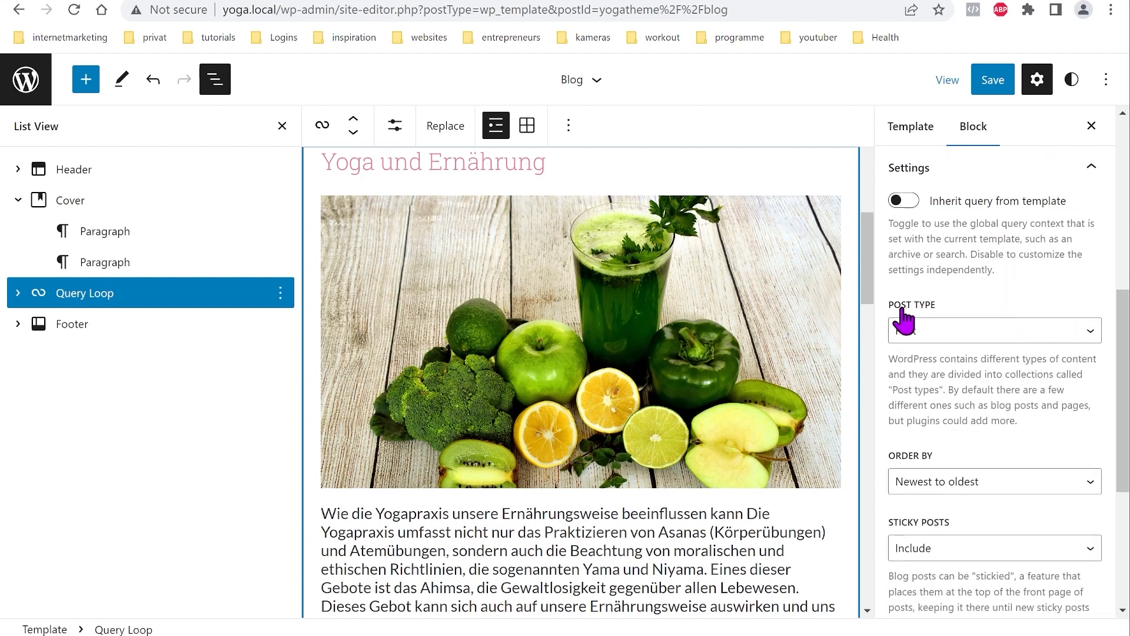
{"action": "scroll", "coordinate": [1055, 454], "scroll_direction": "down", "scroll_amount": 5}
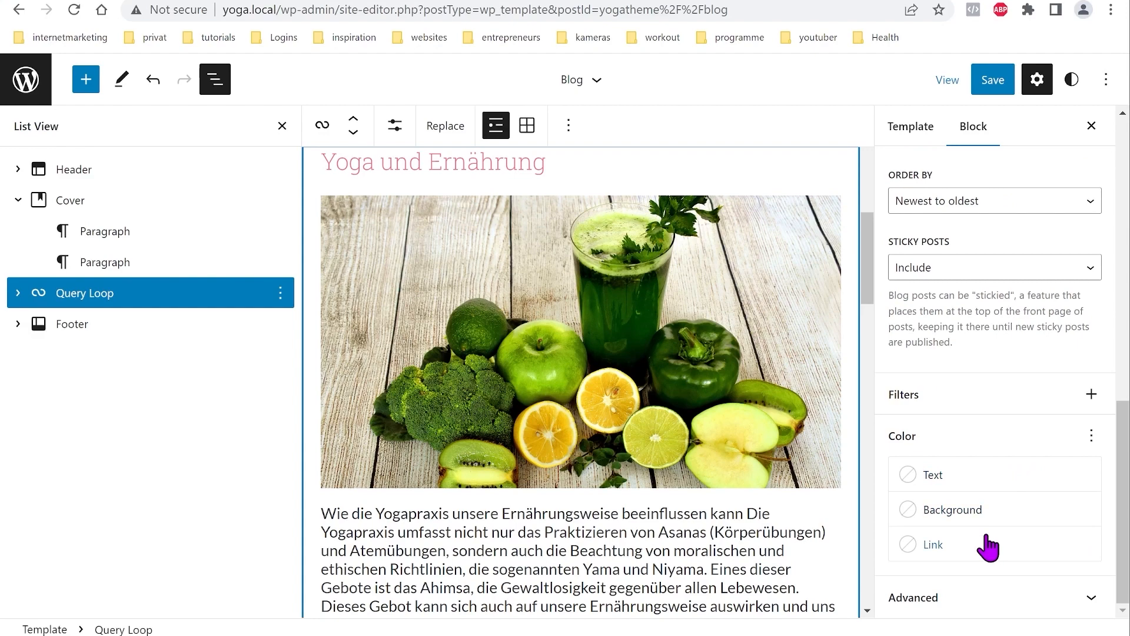
{"action": "scroll", "coordinate": [995, 568], "scroll_direction": "up", "scroll_amount": 10}
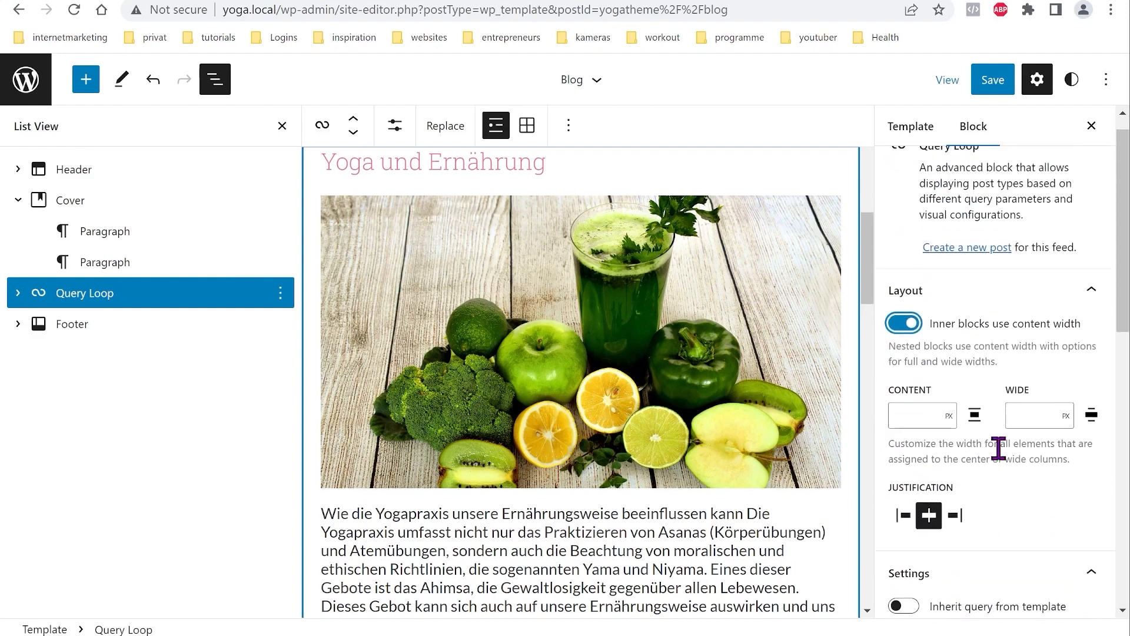
{"action": "left_click", "coordinate": [282, 126]}
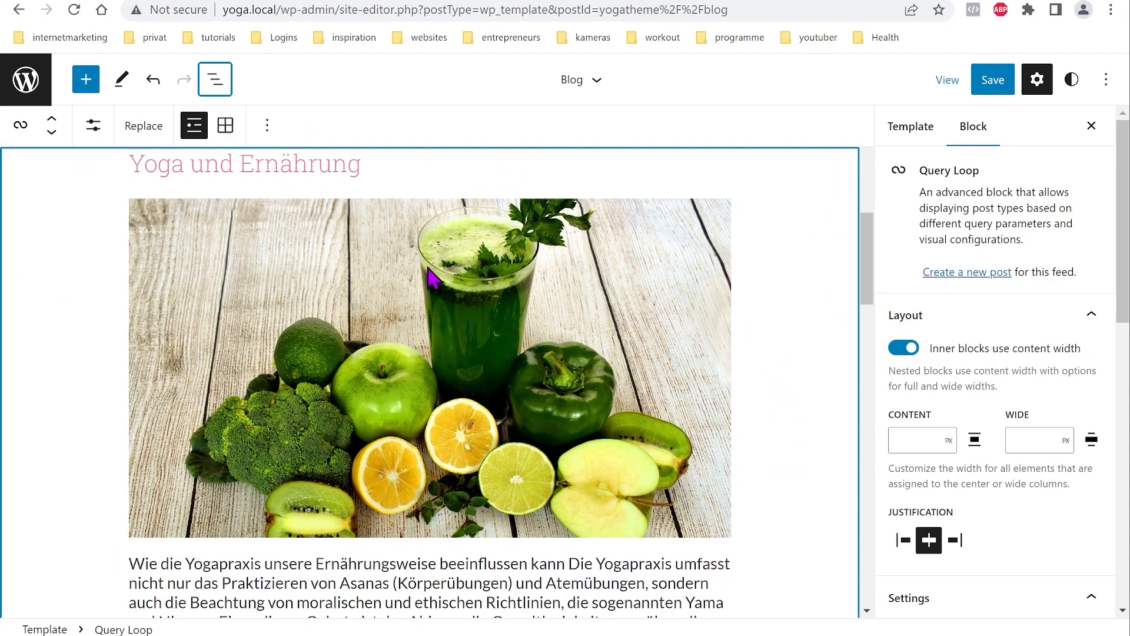
Step: Switch the Query Loop to Grid view so posts appear in three columns
{"action": "left_click", "coordinate": [225, 126]}
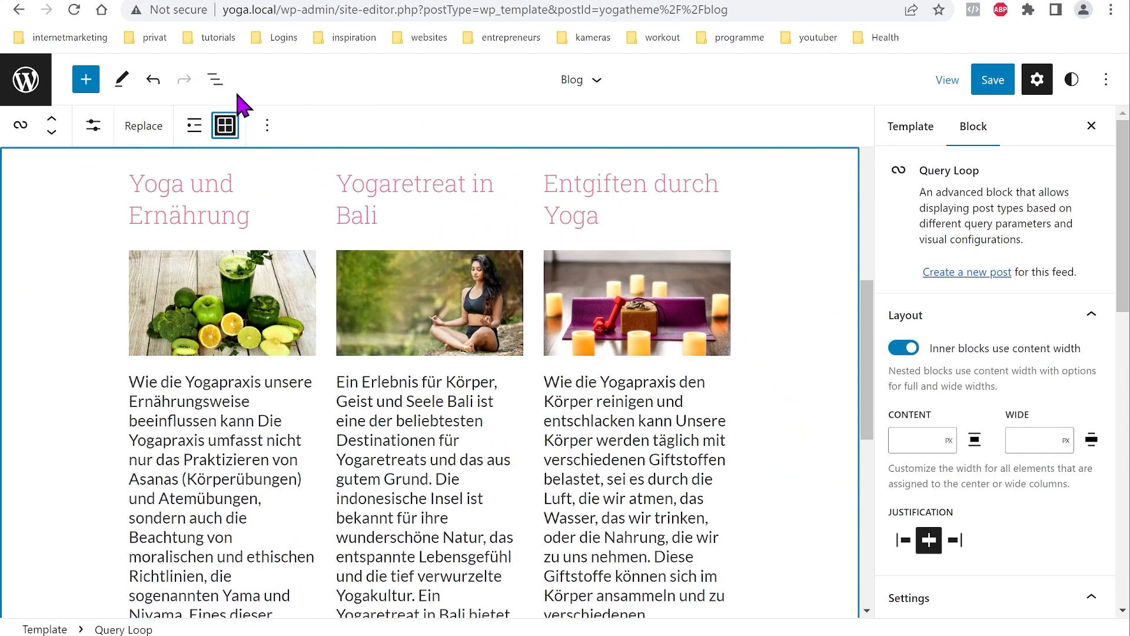
{"action": "left_click", "coordinate": [216, 80]}
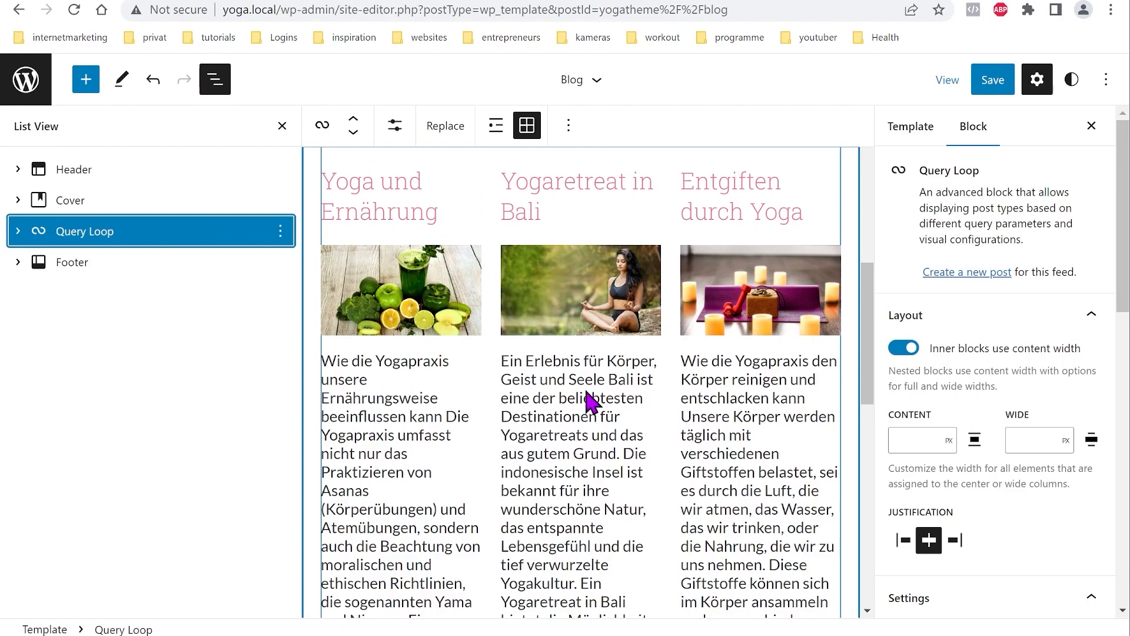
{"action": "scroll", "coordinate": [589, 406], "scroll_direction": "up", "scroll_amount": 2}
{"action": "scroll", "coordinate": [537, 301], "scroll_direction": "down", "scroll_amount": 5}
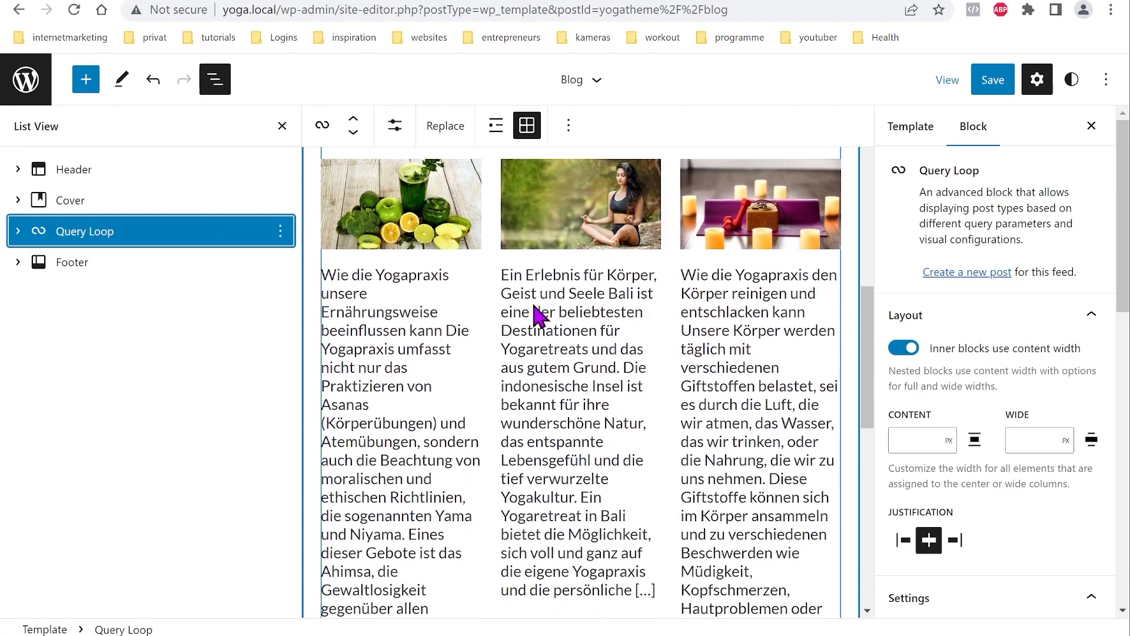
{"action": "scroll", "coordinate": [538, 312], "scroll_direction": "down", "scroll_amount": 3}
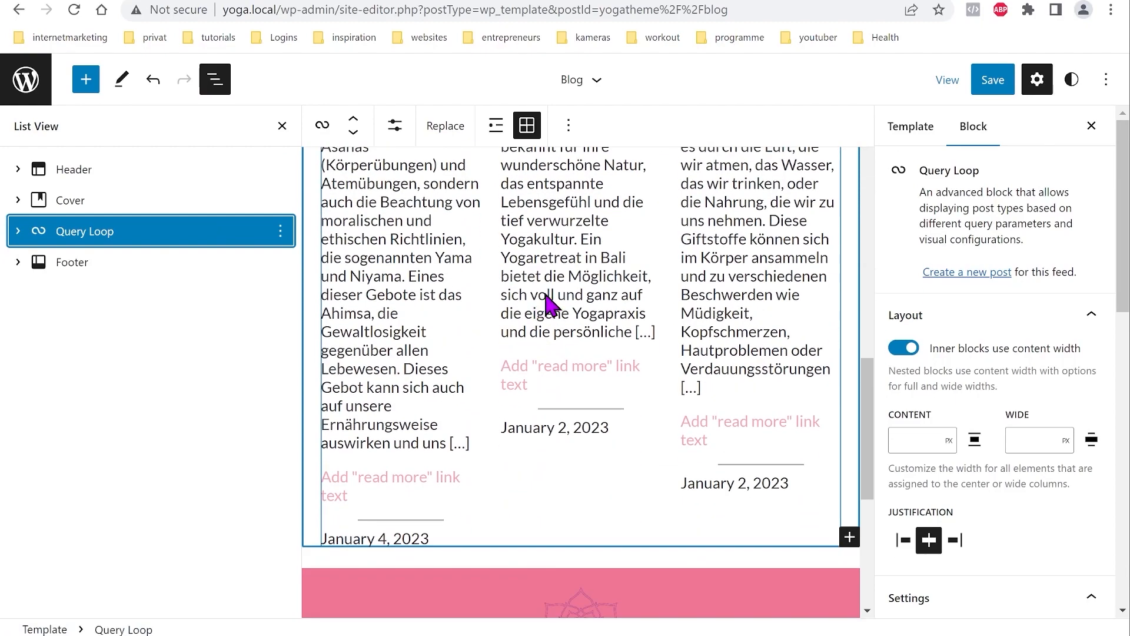
Step: Set the excerpt's read-more link text to 'read more ...'
{"action": "left_click", "coordinate": [385, 480]}
{"action": "type", "text": "read more ..."}
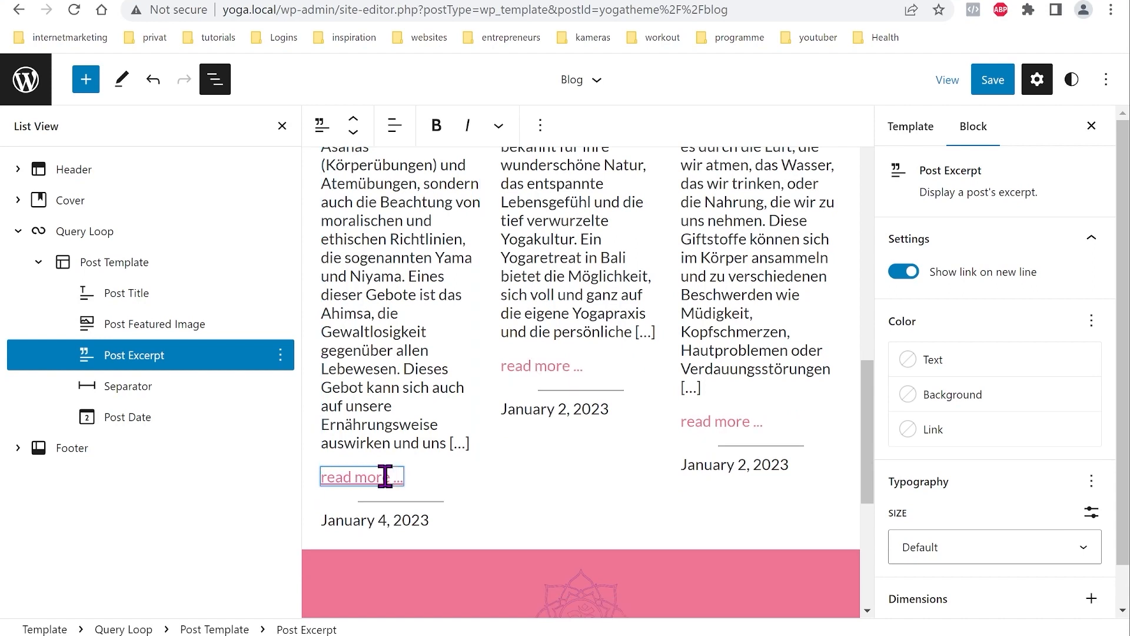
{"action": "key", "text": "Return"}
{"action": "key", "text": "BackSpace"}
Step: Remove the Separator block between each post's excerpt and date
{"action": "left_click", "coordinate": [487, 497]}
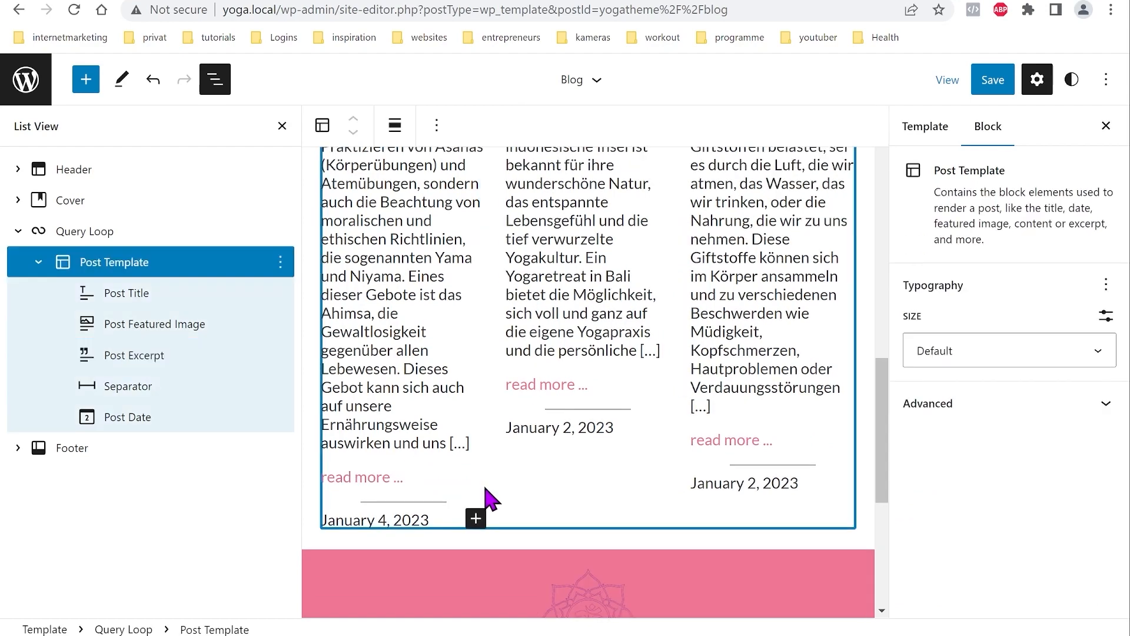
{"action": "left_click", "coordinate": [131, 390]}
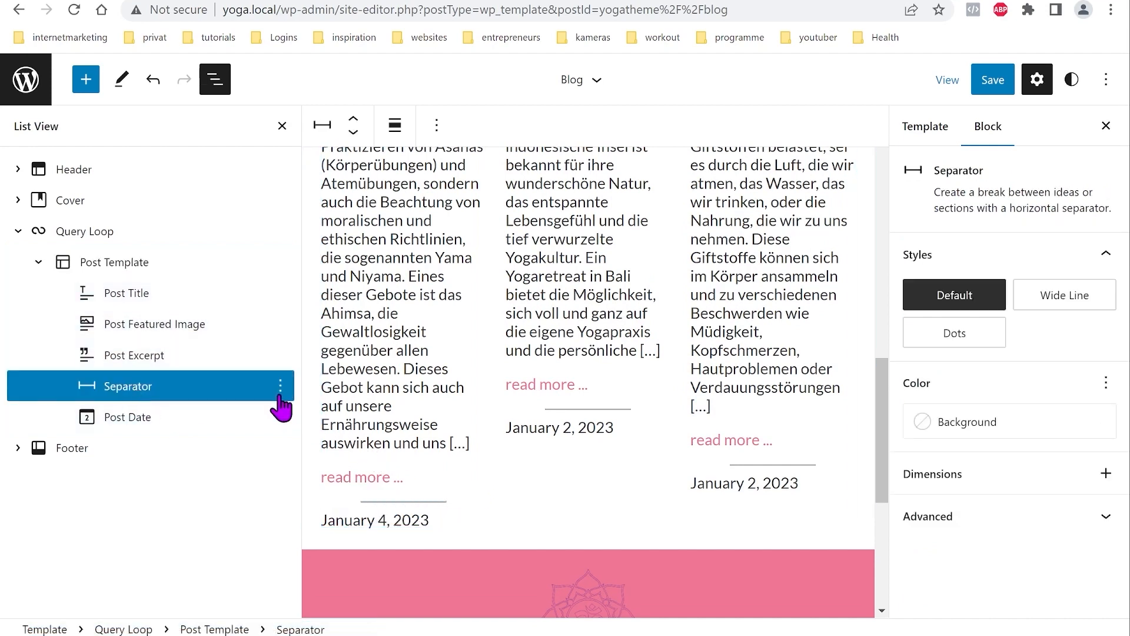
{"action": "left_click", "coordinate": [281, 386]}
{"action": "scroll", "coordinate": [362, 295], "scroll_direction": "down", "scroll_amount": 3}
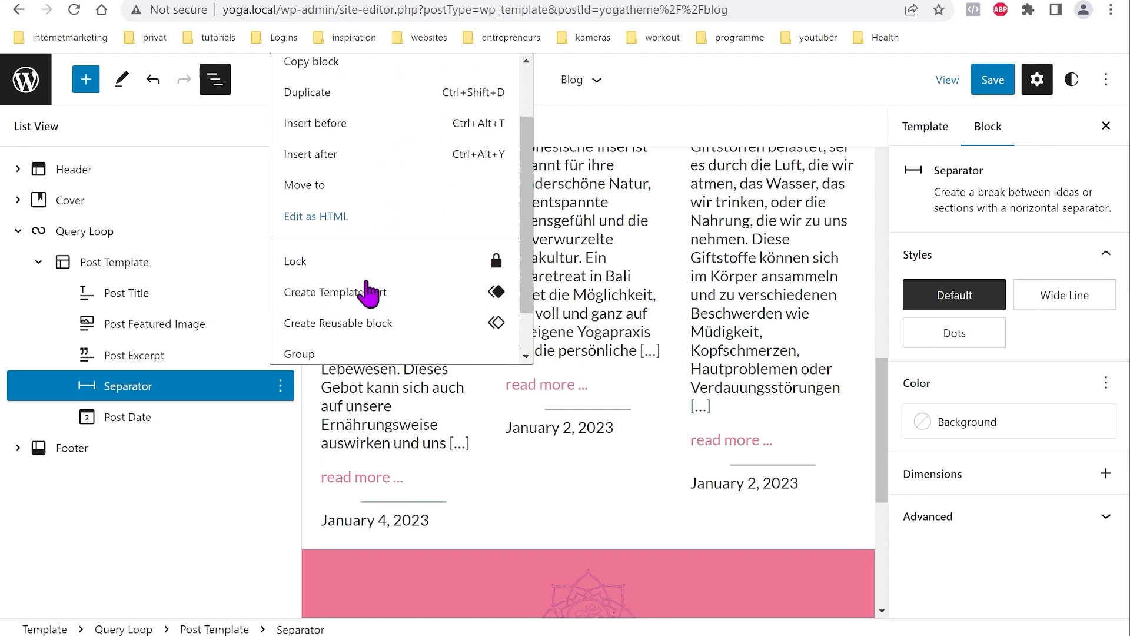
{"action": "left_click", "coordinate": [355, 343]}
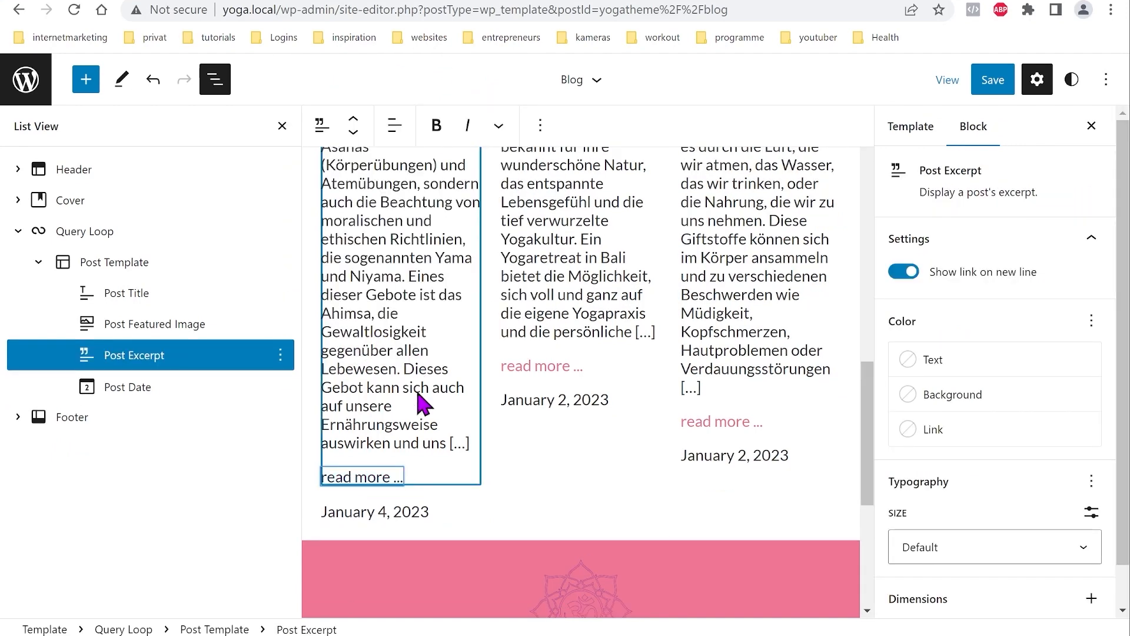
{"action": "scroll", "coordinate": [377, 406], "scroll_direction": "up", "scroll_amount": 2}
{"action": "scroll", "coordinate": [382, 410], "scroll_direction": "up", "scroll_amount": 4}
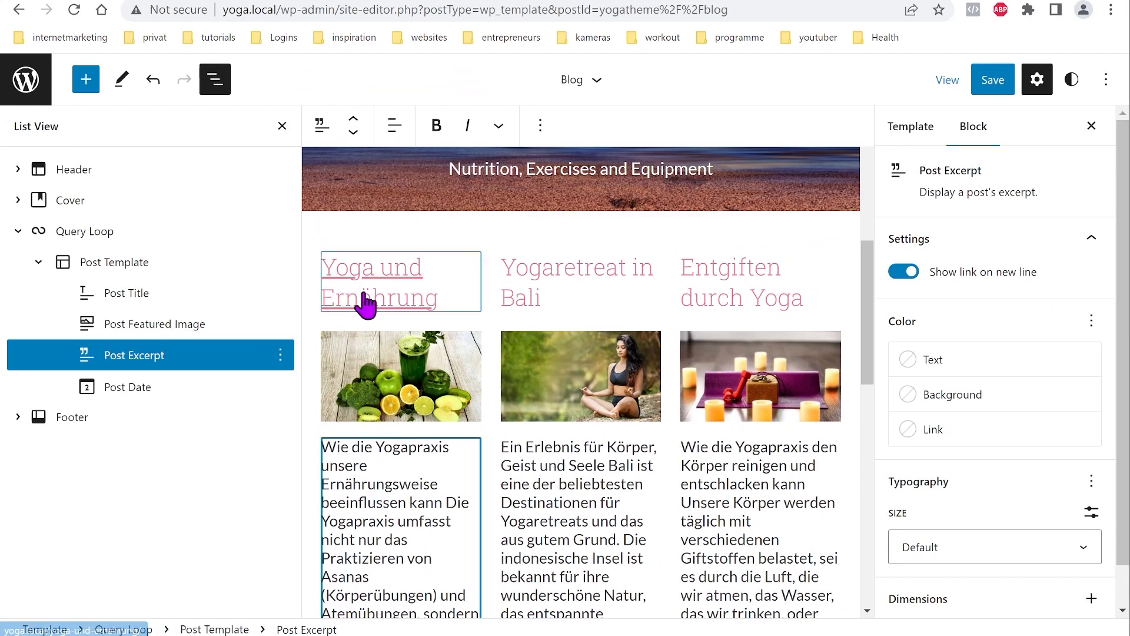
Step: Move the Post Date block up twice so it sits directly under the title
{"action": "left_click", "coordinate": [137, 388]}
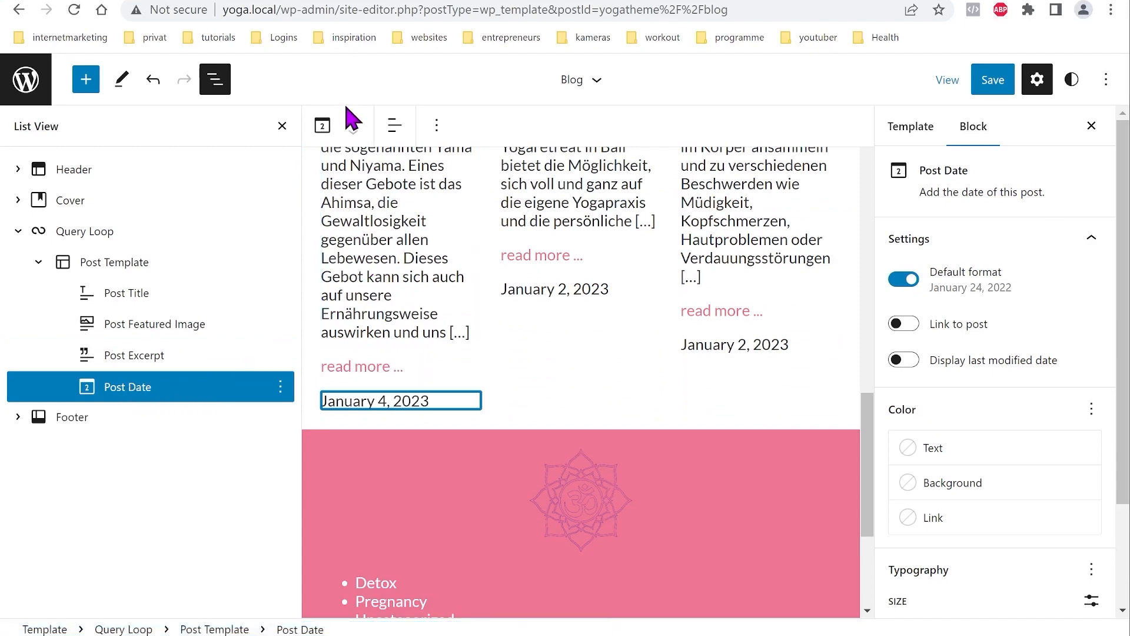
{"action": "left_click", "coordinate": [354, 125]}
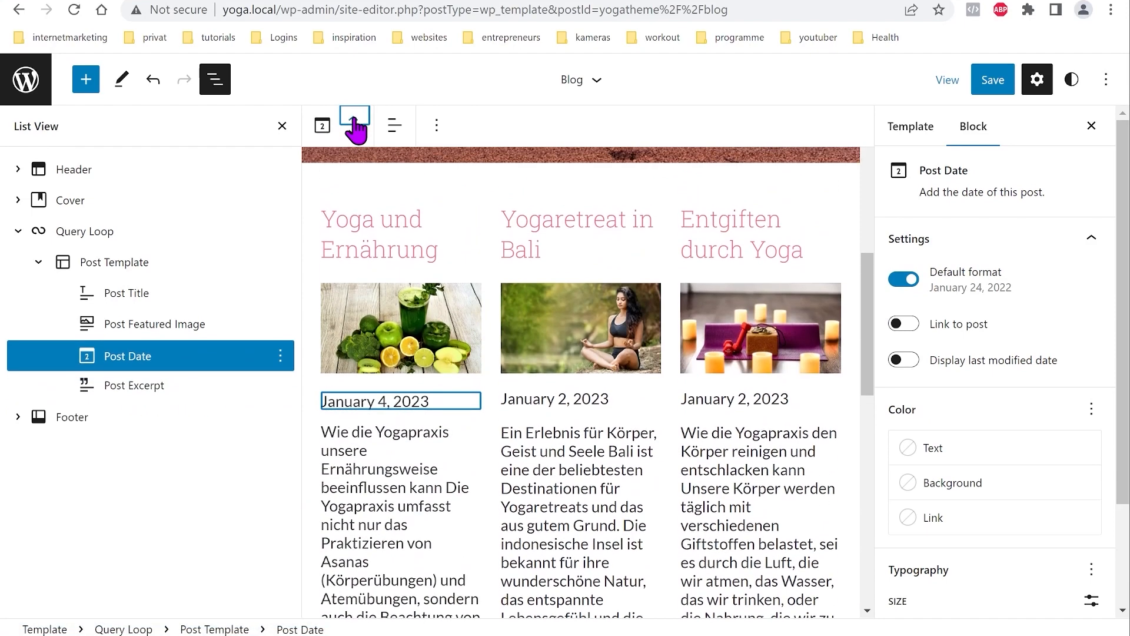
{"action": "left_click", "coordinate": [354, 125]}
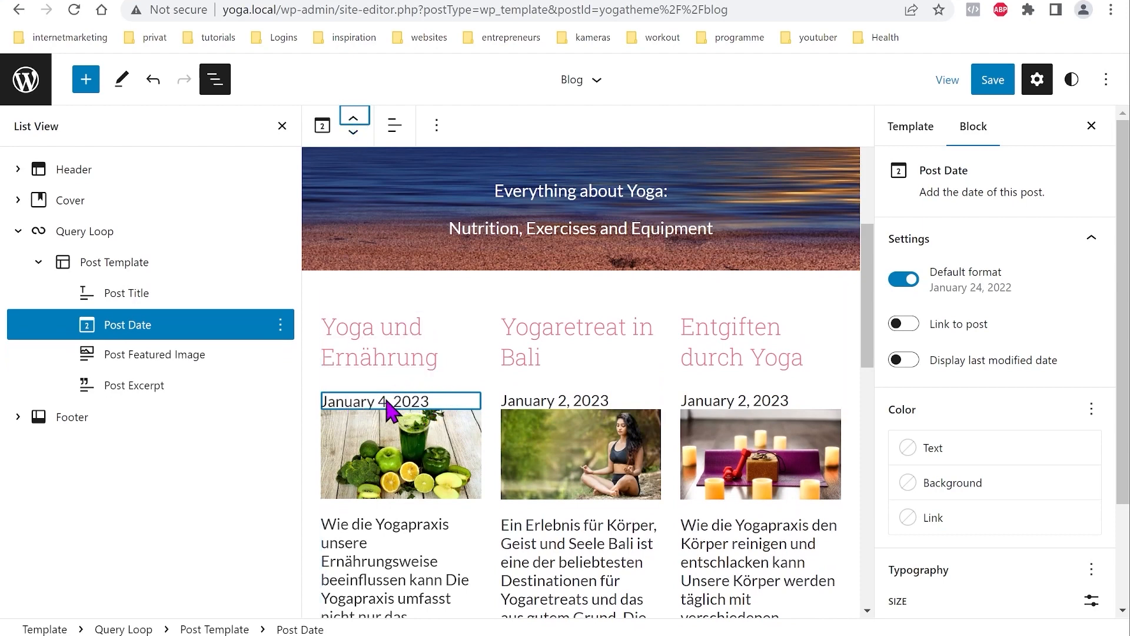
{"action": "left_click", "coordinate": [413, 402]}
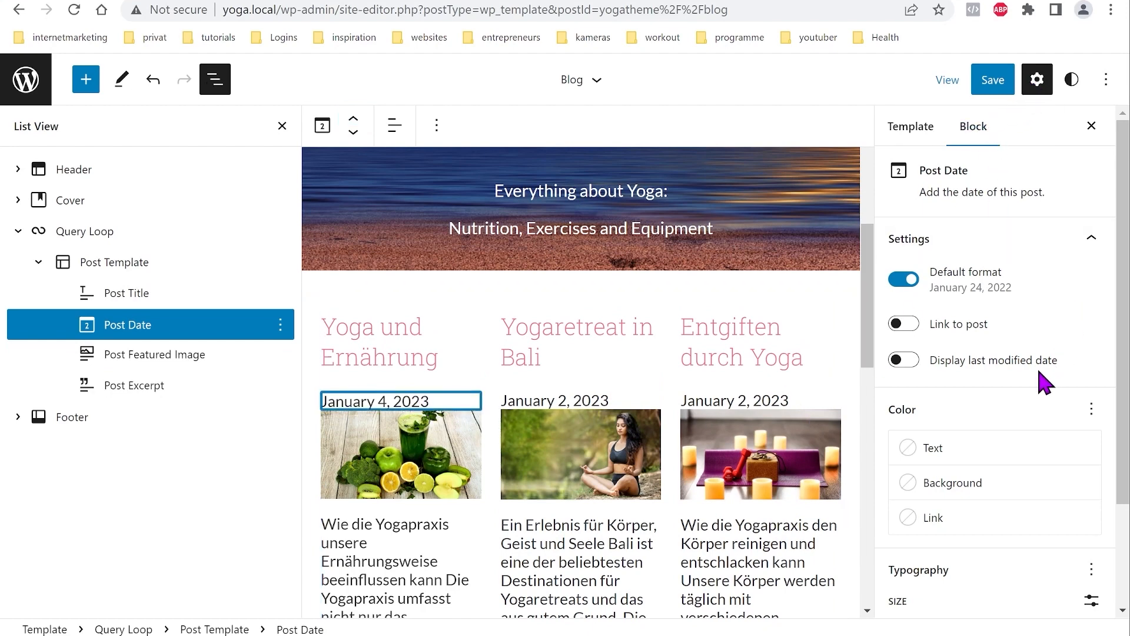
Step: Give the post date a Light font appearance via the Typography options
{"action": "scroll", "coordinate": [1025, 394], "scroll_direction": "down", "scroll_amount": 3}
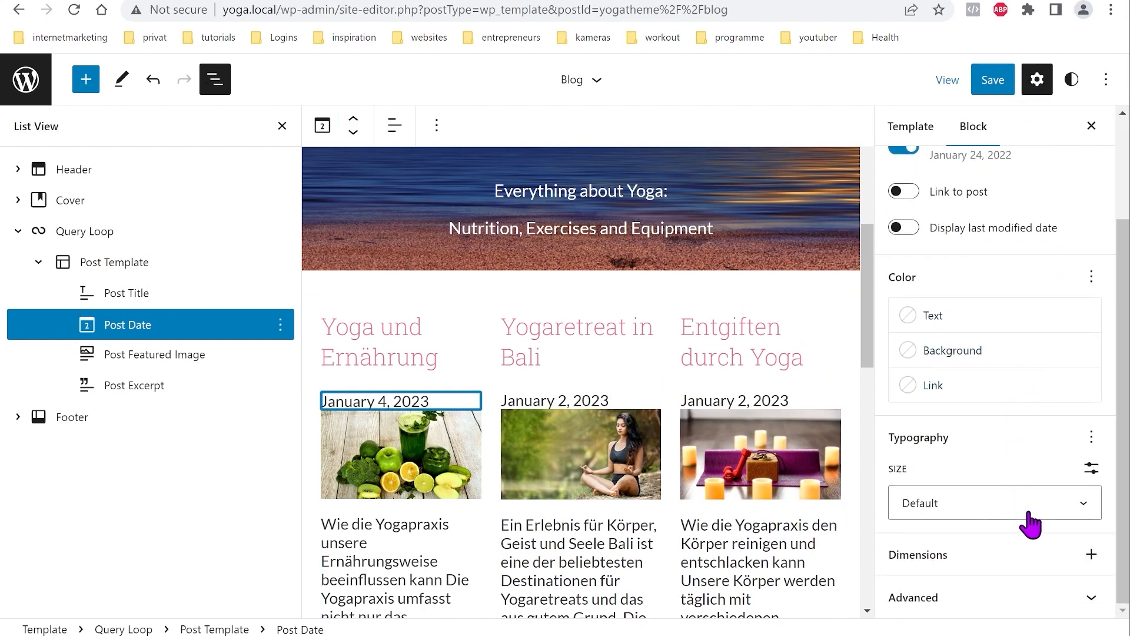
{"action": "left_click", "coordinate": [1092, 438]}
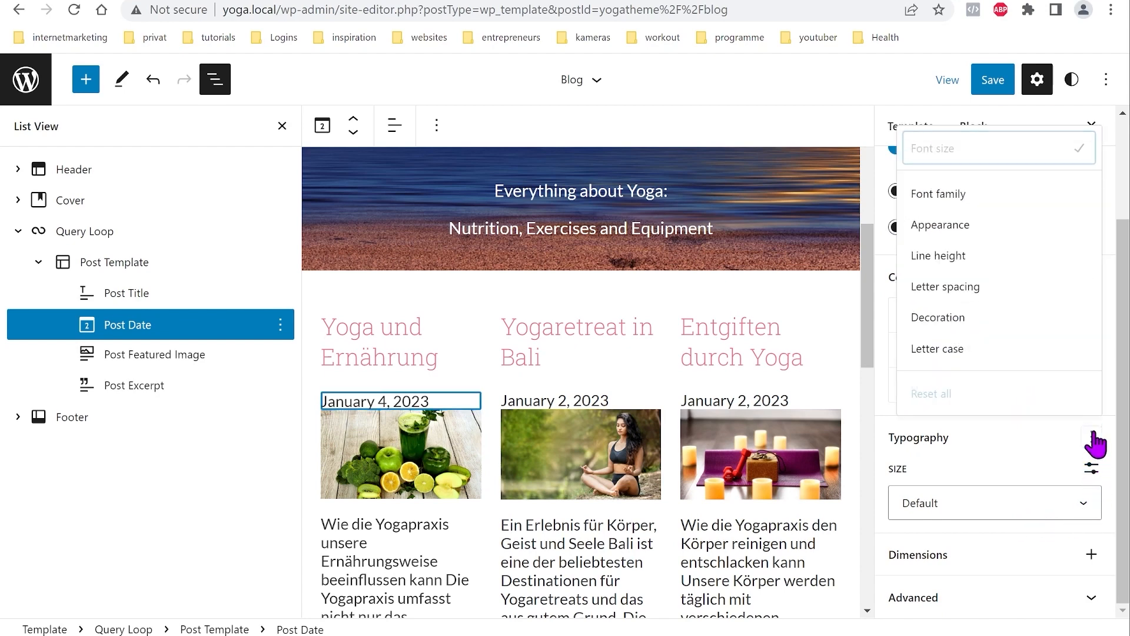
{"action": "left_click", "coordinate": [972, 227]}
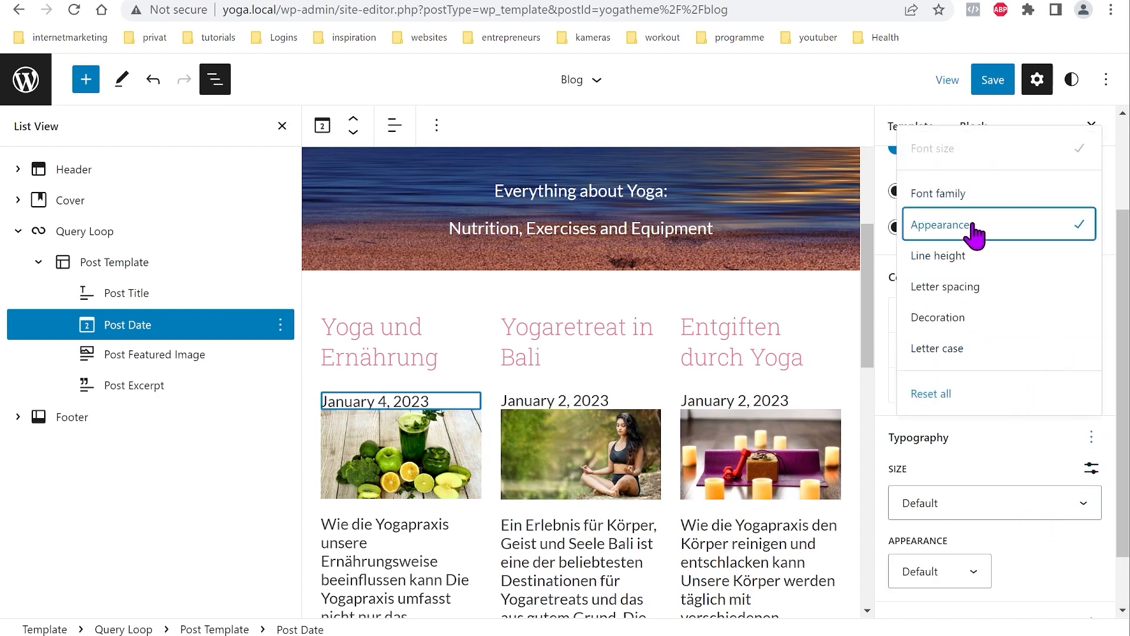
{"action": "left_click", "coordinate": [973, 572]}
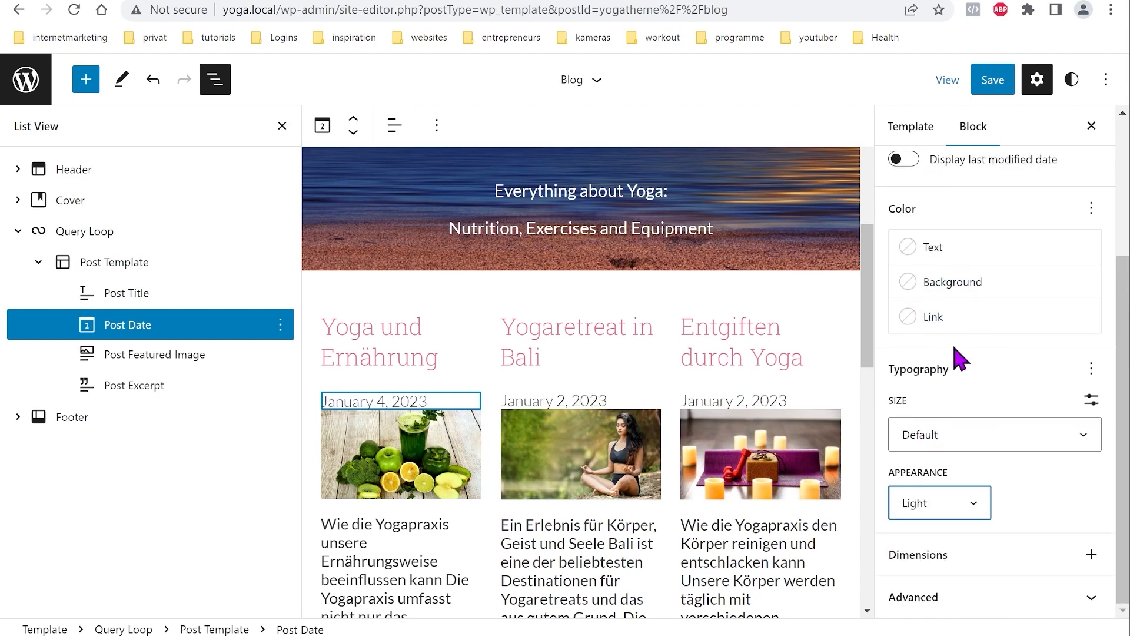
{"action": "left_click", "coordinate": [681, 532]}
{"action": "scroll", "coordinate": [575, 500], "scroll_direction": "down", "scroll_amount": 10}
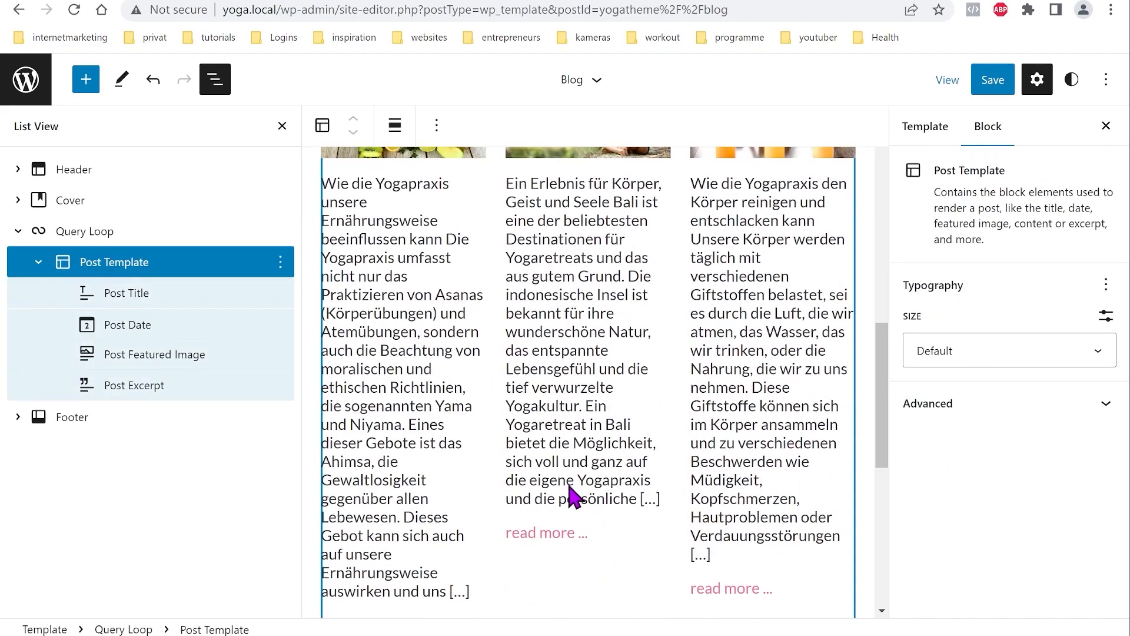
{"action": "scroll", "coordinate": [563, 486], "scroll_direction": "up", "scroll_amount": 10}
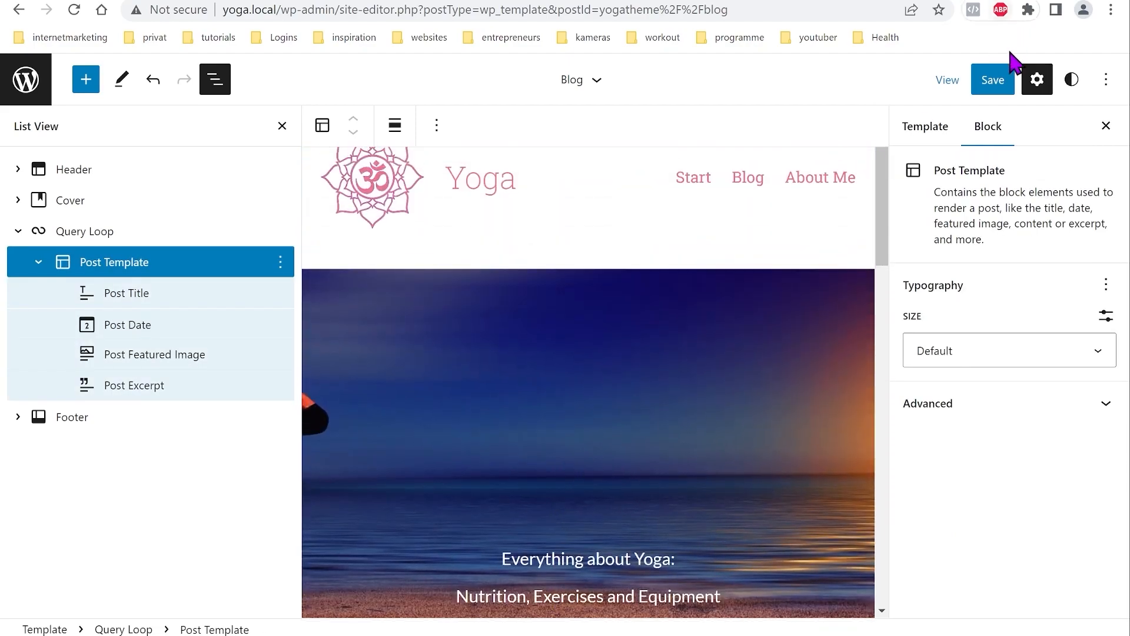
Step: Save the Blog template changes and open the site
{"action": "left_click", "coordinate": [993, 80]}
{"action": "left_click", "coordinate": [966, 87]}
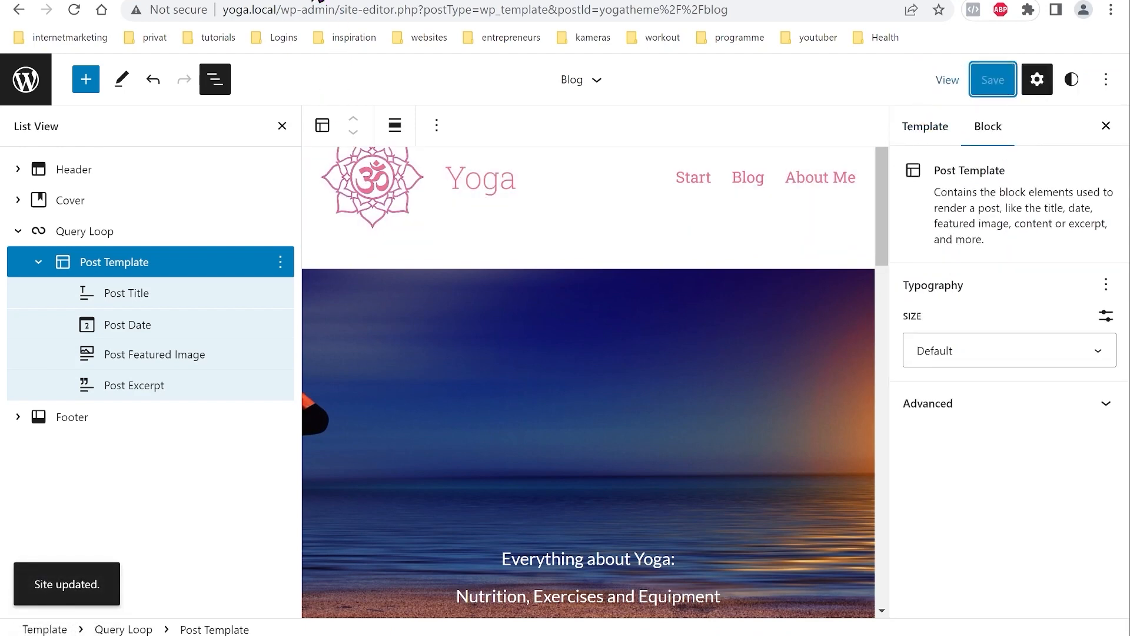
{"action": "left_click", "coordinate": [328, 10]}
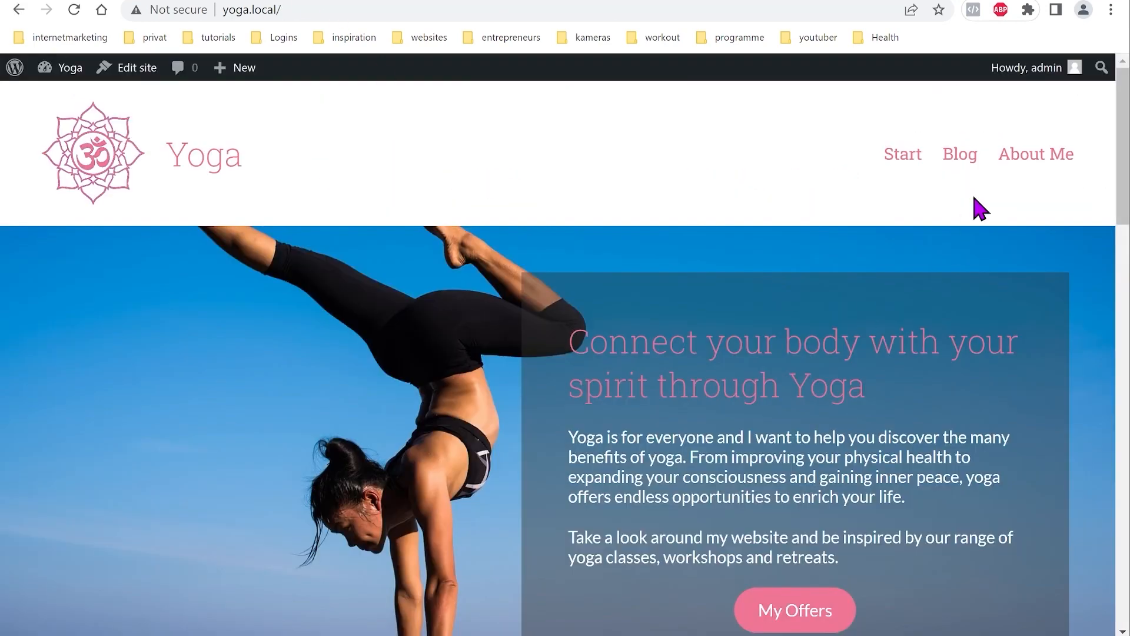
Step: View the live Blog page, then open it for editing from Dashboard > Pages
{"action": "left_click", "coordinate": [963, 160]}
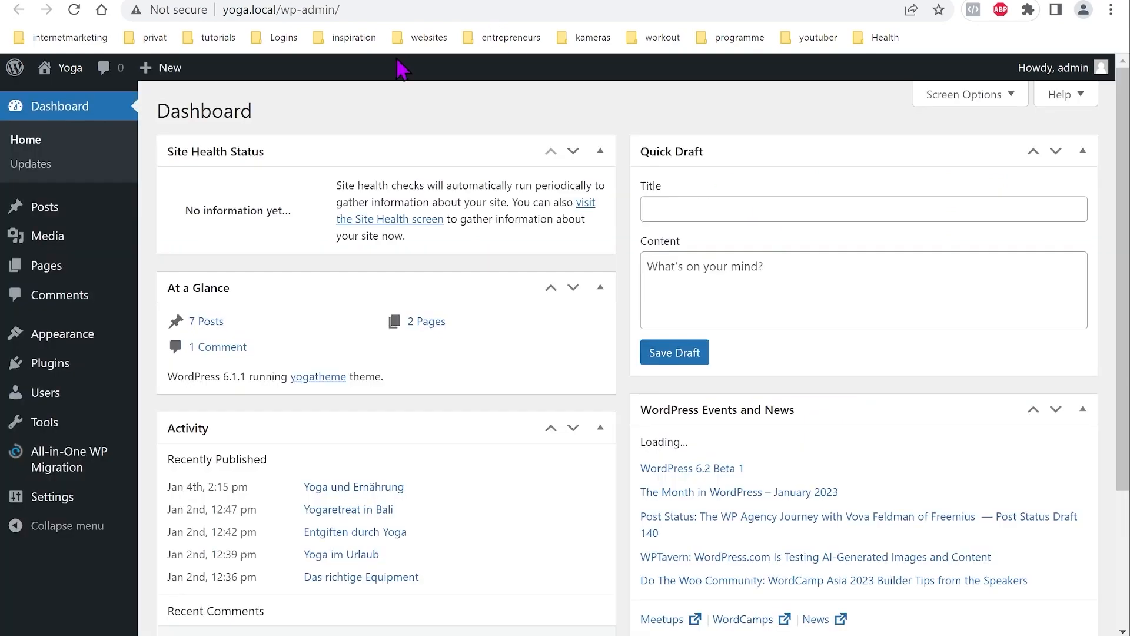
{"action": "left_click", "coordinate": [45, 267]}
{"action": "left_click", "coordinate": [206, 292]}
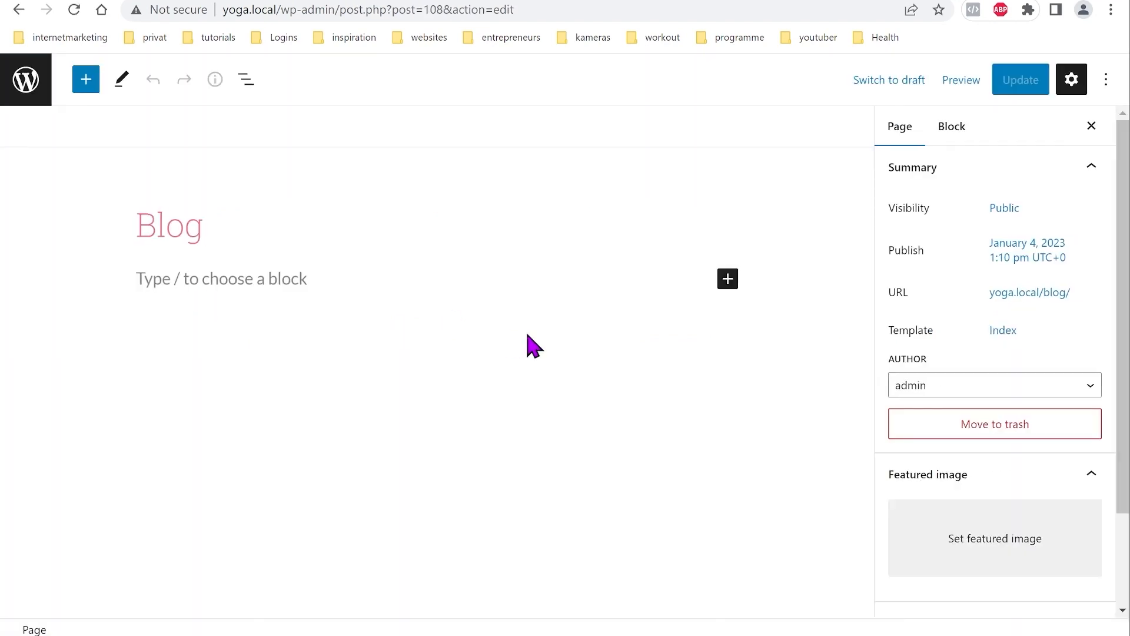
Step: Assign the Blog template to the Blog page and update the page
{"action": "left_click", "coordinate": [1008, 332]}
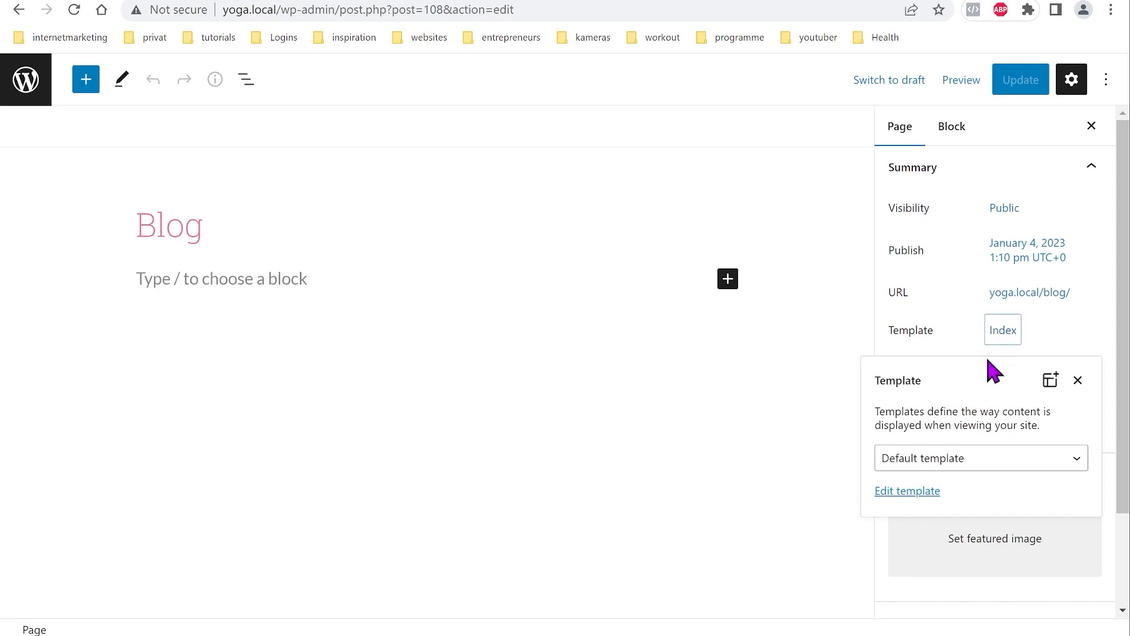
{"action": "left_click", "coordinate": [981, 460]}
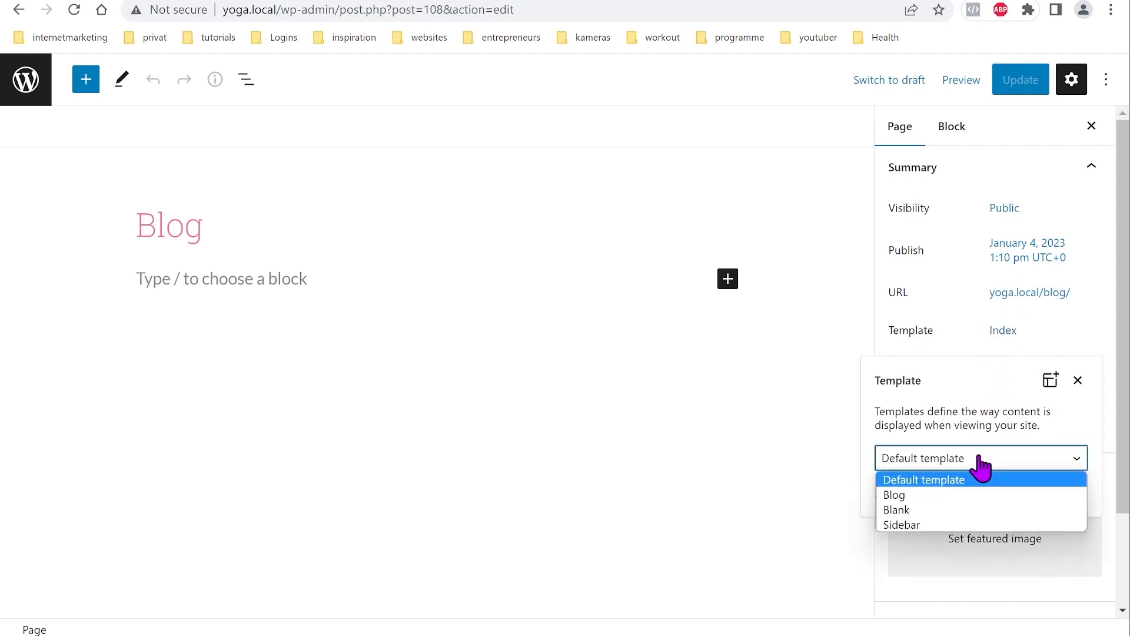
{"action": "left_click", "coordinate": [905, 496]}
{"action": "left_click", "coordinate": [1021, 79]}
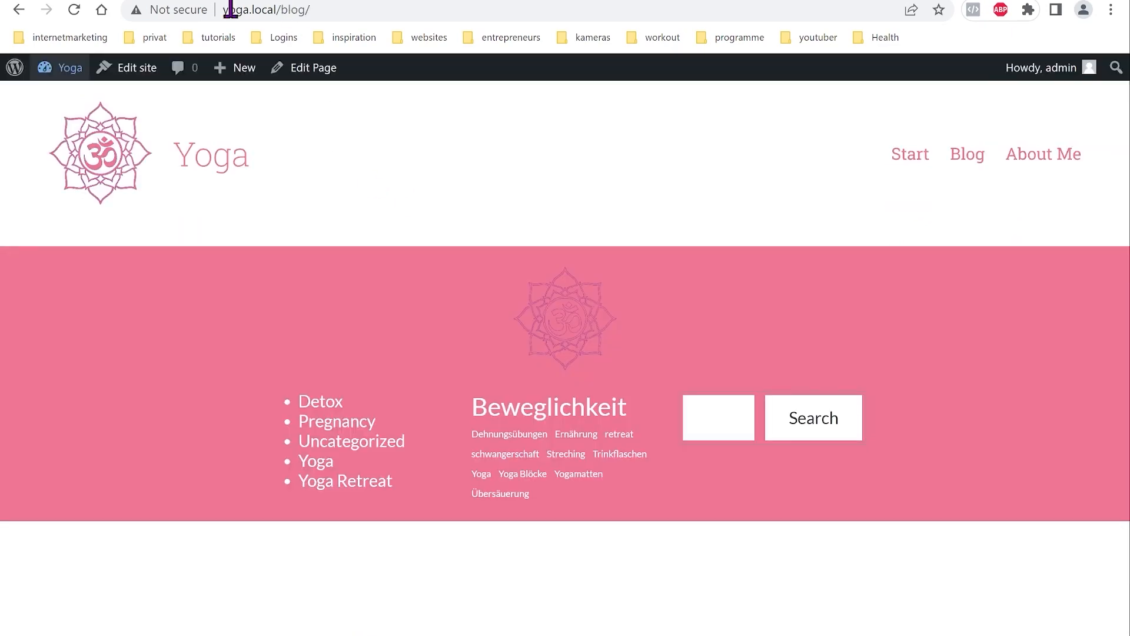
Step: Reload the live Blog page and scroll through its cover, post grid and footer
{"action": "left_click", "coordinate": [74, 10]}
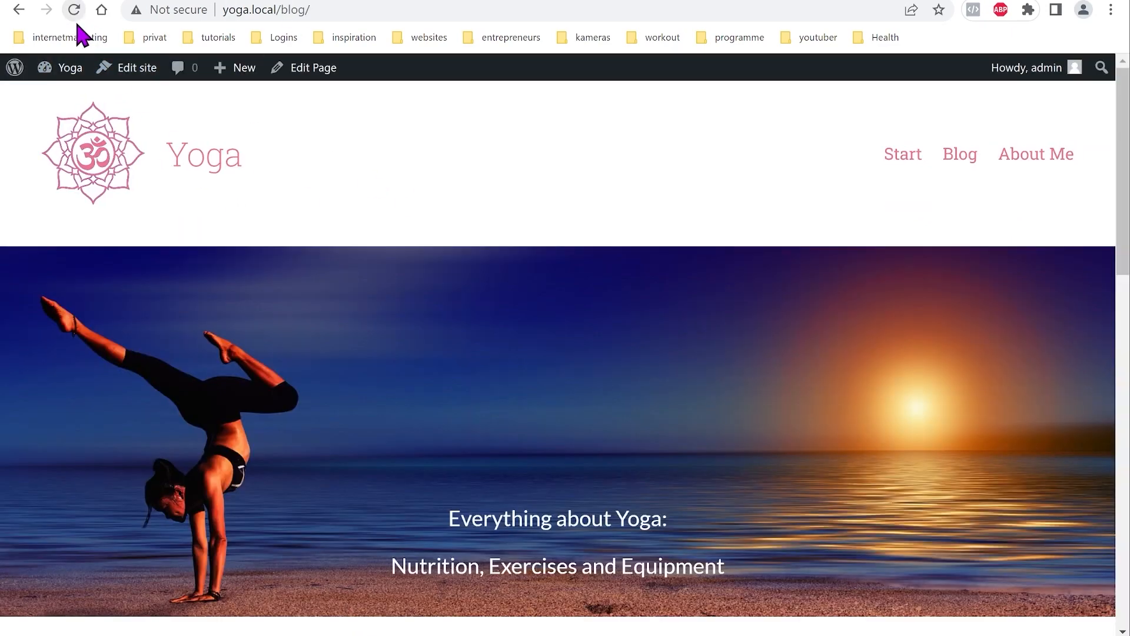
{"action": "scroll", "coordinate": [877, 388], "scroll_direction": "down", "scroll_amount": 16}
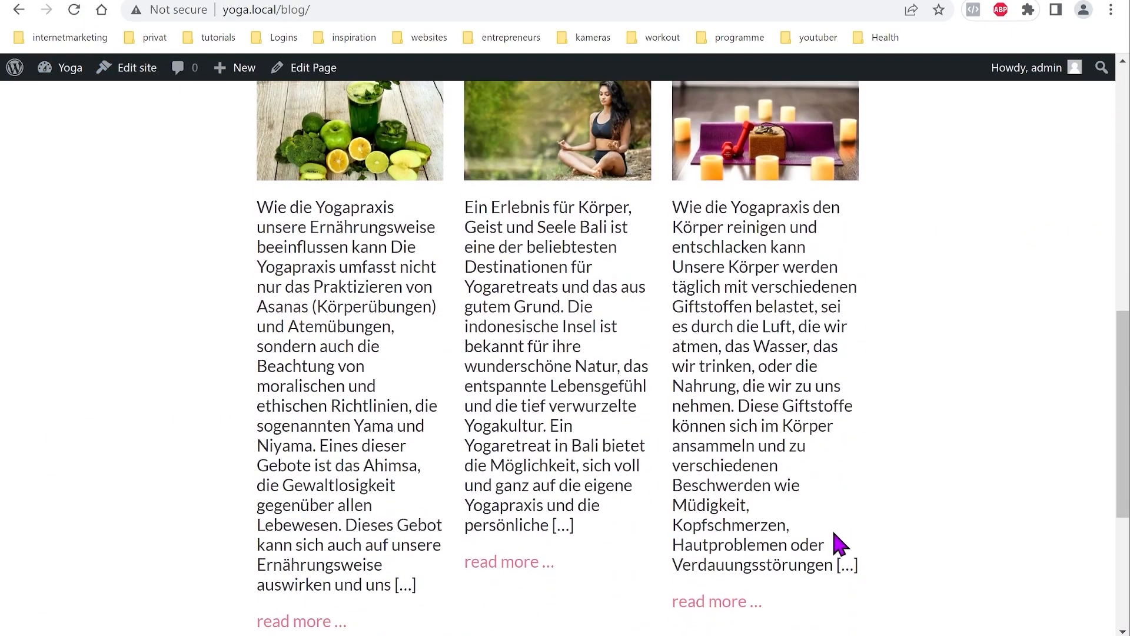
{"action": "scroll", "coordinate": [812, 555], "scroll_direction": "up", "scroll_amount": 11}
{"action": "scroll", "coordinate": [578, 439], "scroll_direction": "up", "scroll_amount": 5}
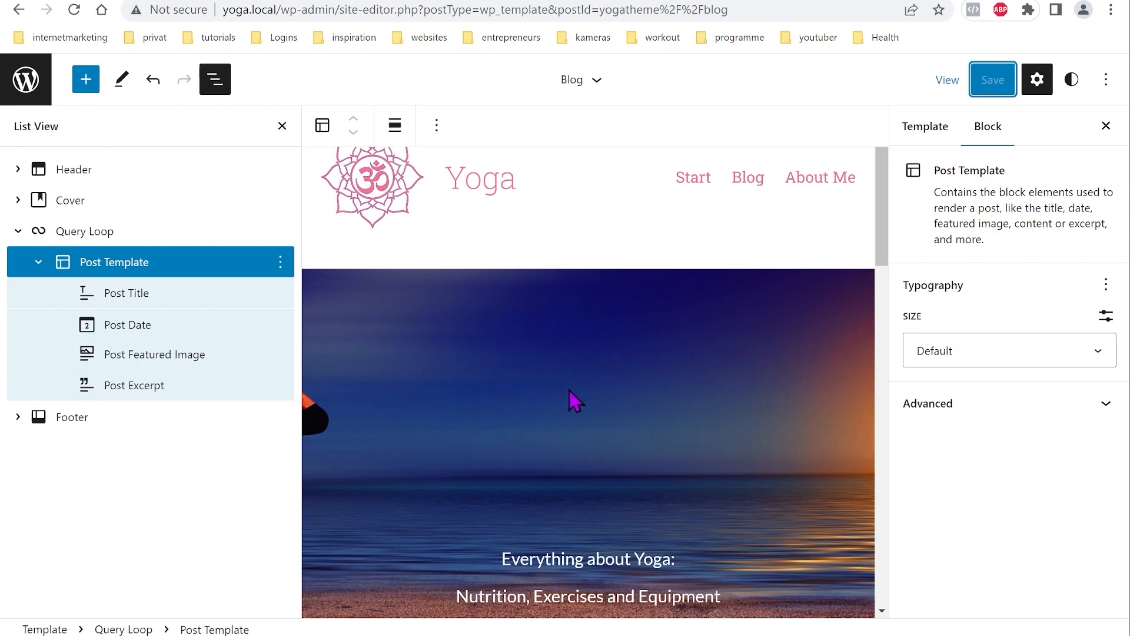
Step: Add a margin setting to the cover banner, set it to 0, and save the Blog template
{"action": "left_click", "coordinate": [552, 378]}
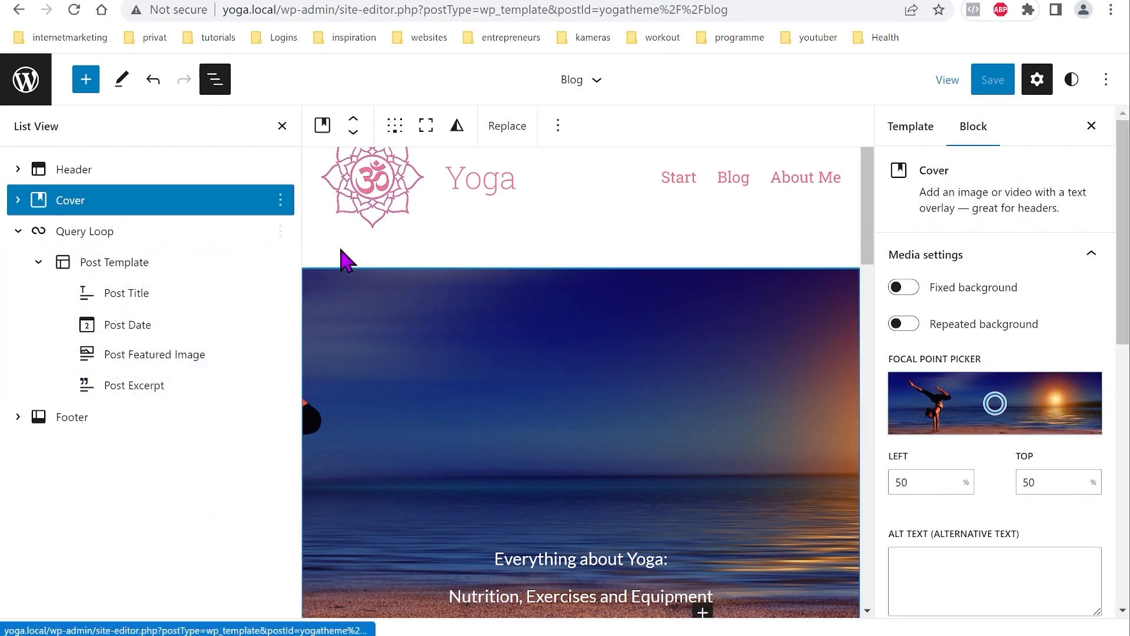
{"action": "scroll", "coordinate": [992, 398], "scroll_direction": "down", "scroll_amount": 10}
{"action": "scroll", "coordinate": [1017, 410], "scroll_direction": "down", "scroll_amount": 1}
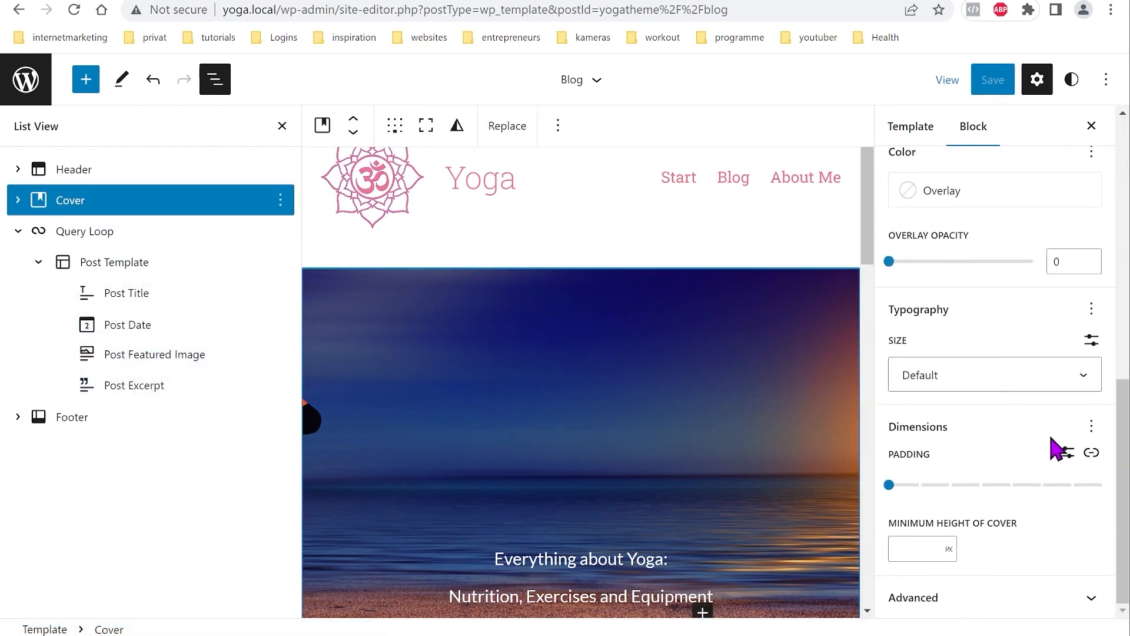
{"action": "left_click", "coordinate": [1091, 426]}
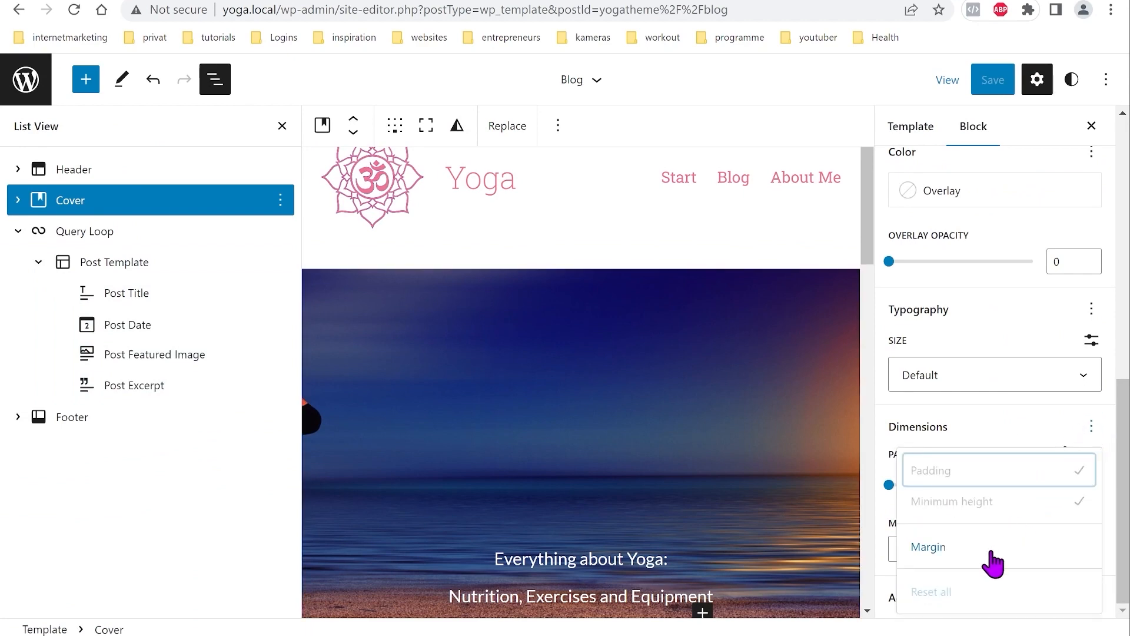
{"action": "left_click", "coordinate": [925, 550]}
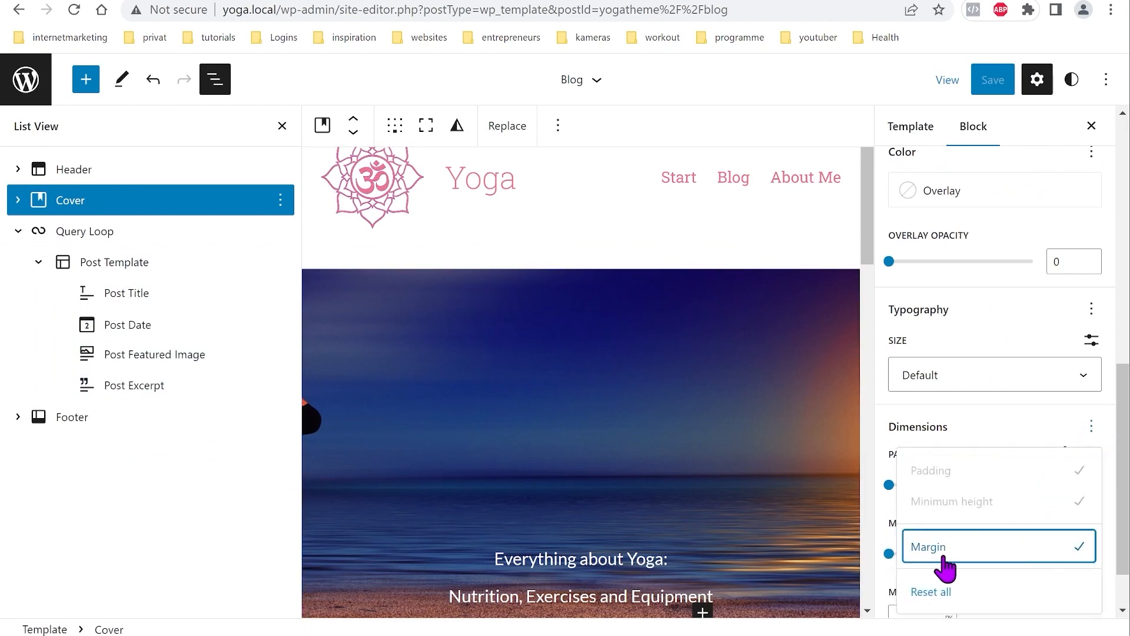
{"action": "left_click", "coordinate": [1017, 434]}
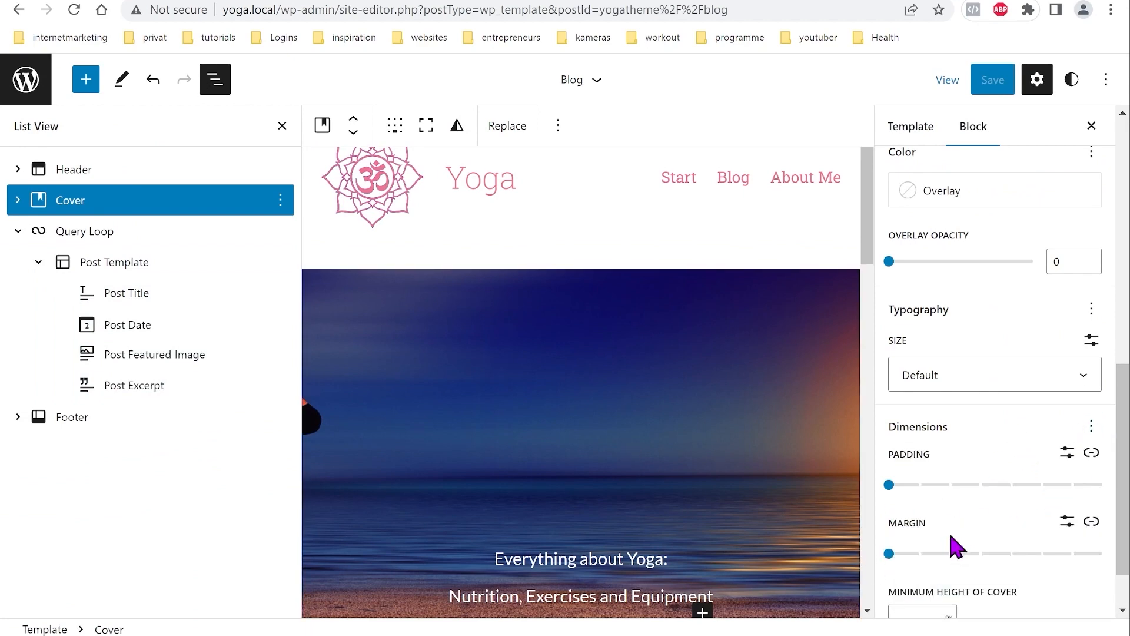
{"action": "left_click", "coordinate": [890, 553]}
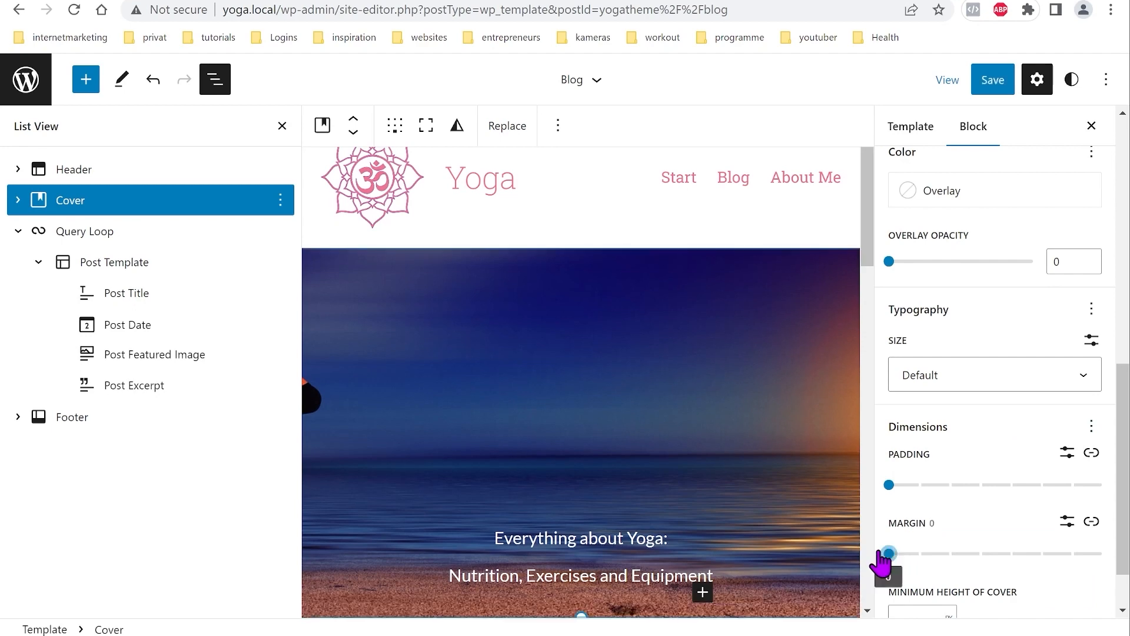
{"action": "left_click", "coordinate": [989, 88]}
{"action": "left_click", "coordinate": [960, 90]}
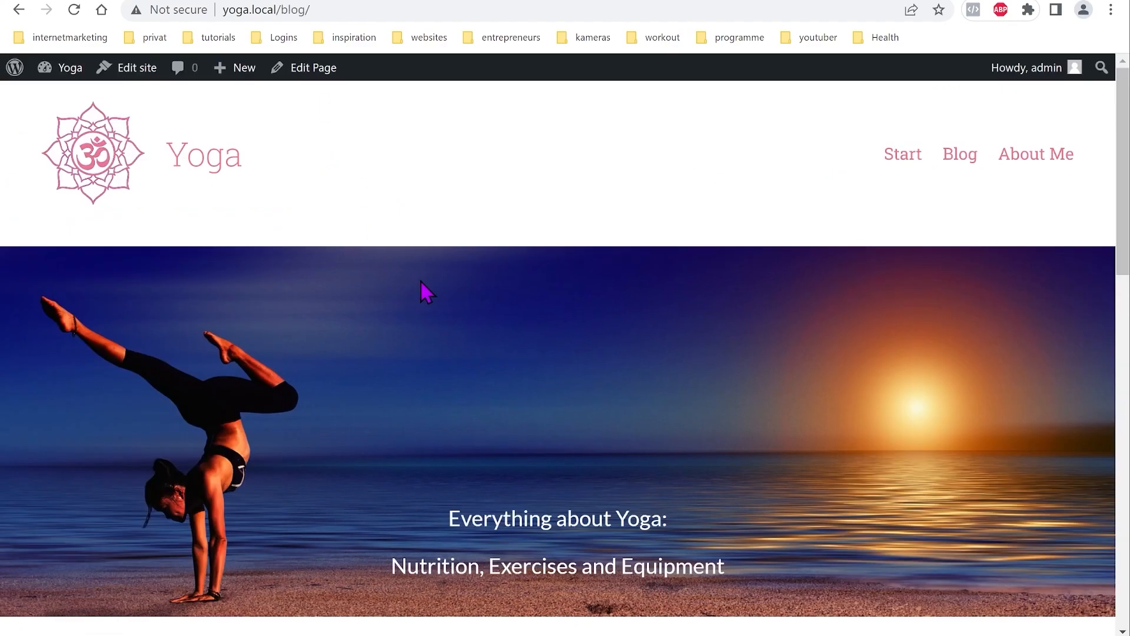
Step: Scroll through the updated blog page to review it
{"action": "scroll", "coordinate": [420, 281], "scroll_direction": "down", "scroll_amount": 15}
{"action": "scroll", "coordinate": [530, 421], "scroll_direction": "up", "scroll_amount": 6}
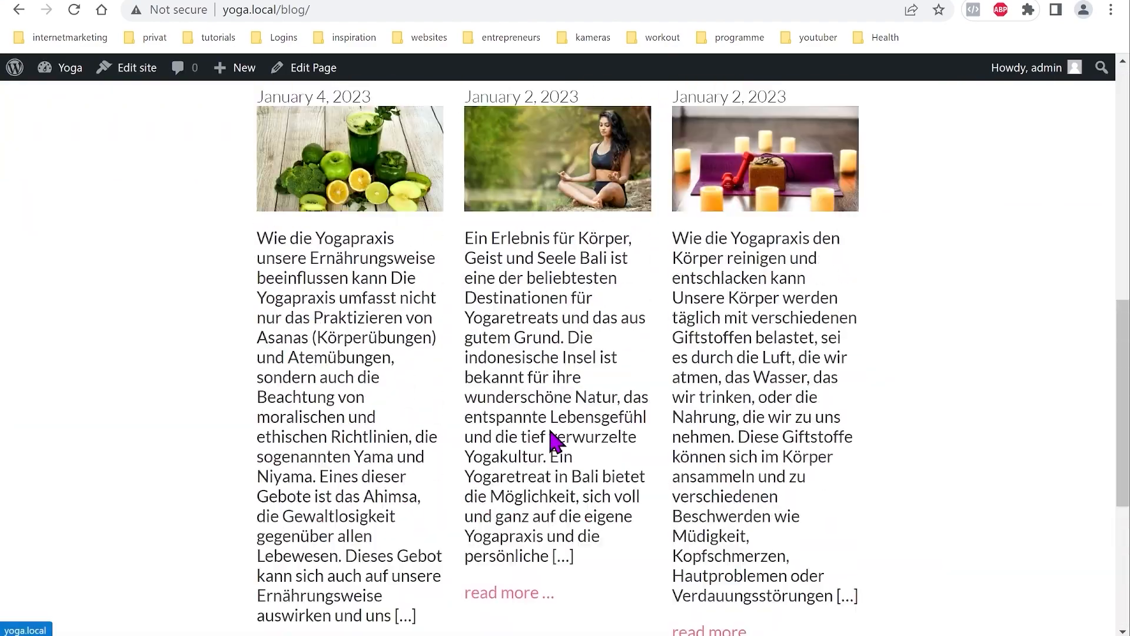
{"action": "scroll", "coordinate": [552, 440], "scroll_direction": "up", "scroll_amount": 11}
{"action": "scroll", "coordinate": [553, 454], "scroll_direction": "down", "scroll_amount": 8}
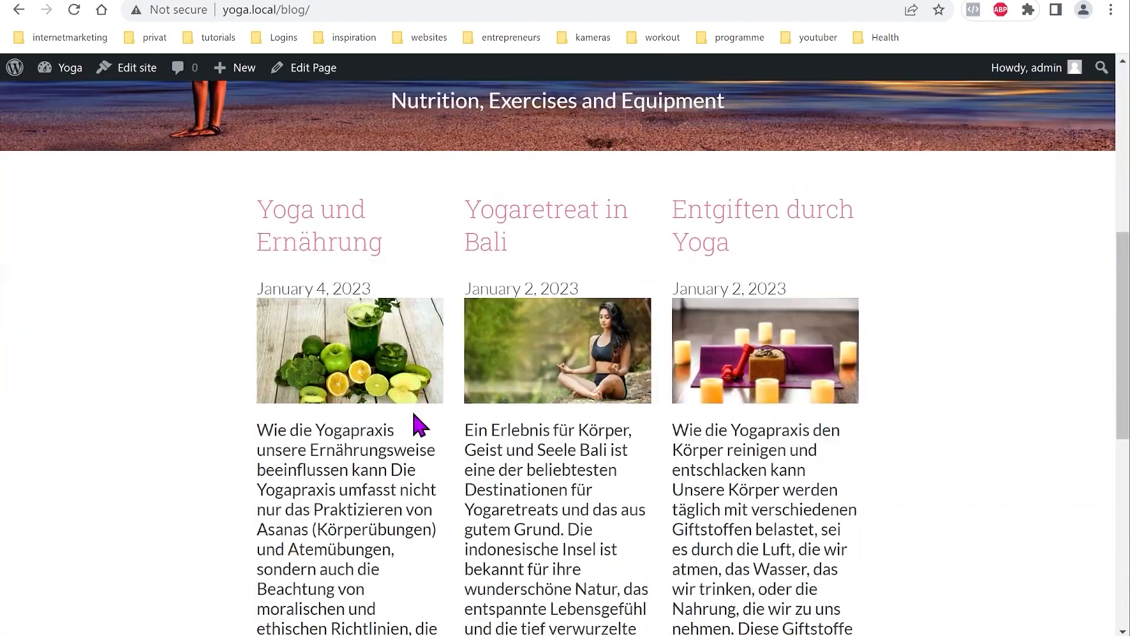
{"action": "scroll", "coordinate": [420, 425], "scroll_direction": "down", "scroll_amount": 1}
Step: Return to the site editor and show the Templates list (Blog, Front Page, Index, Blank, Sidebar)
{"action": "left_click", "coordinate": [127, 68]}
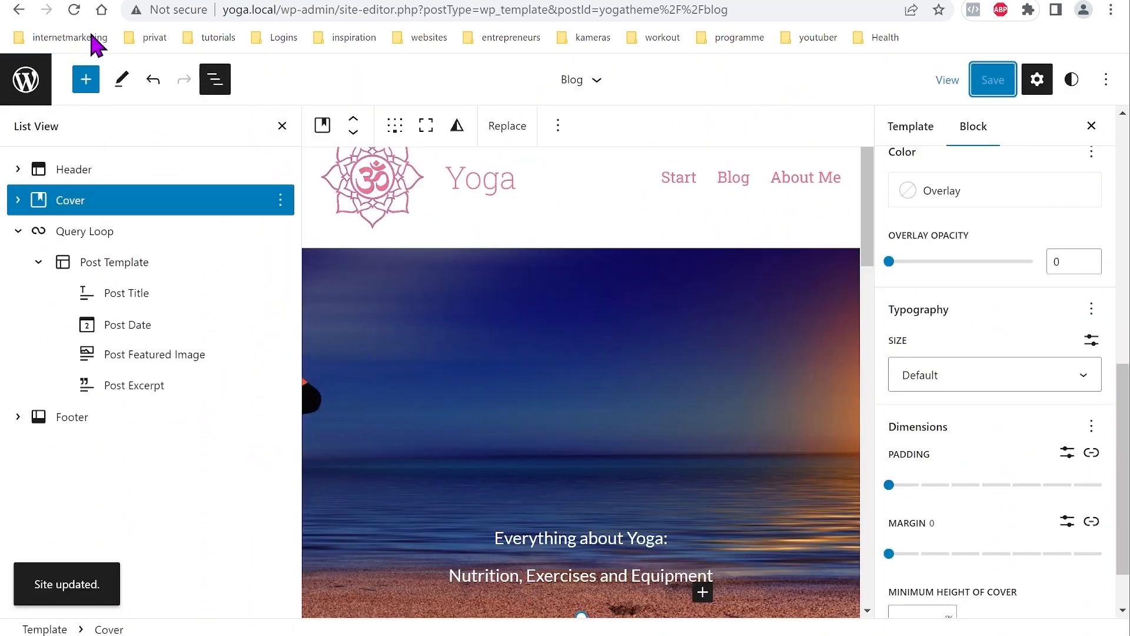
{"action": "left_click", "coordinate": [25, 83]}
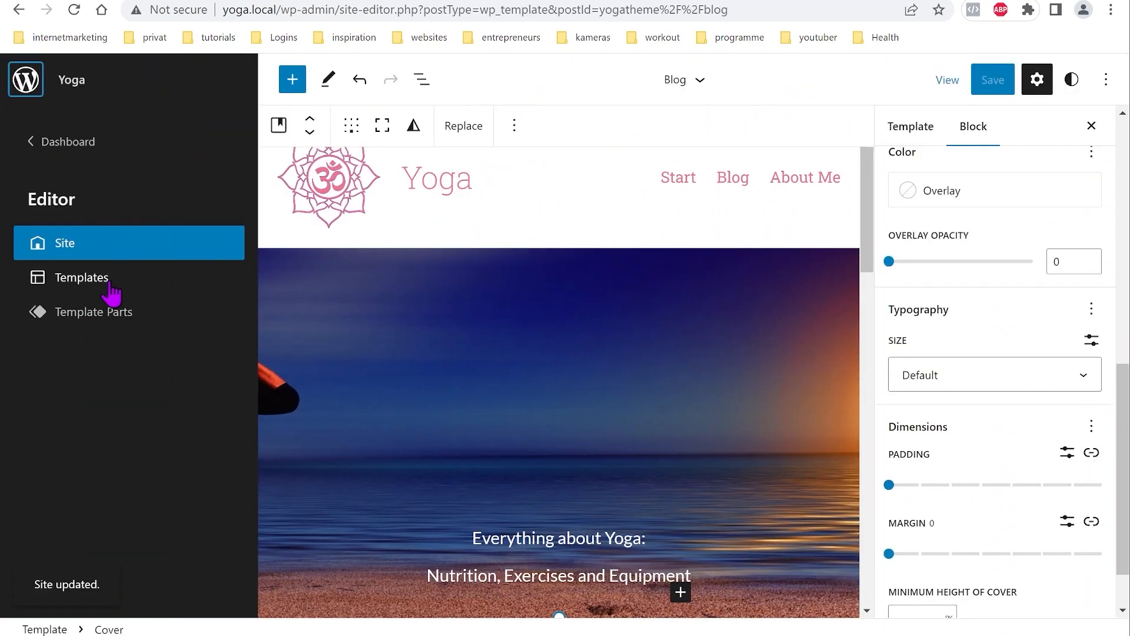
{"action": "left_click", "coordinate": [83, 277]}
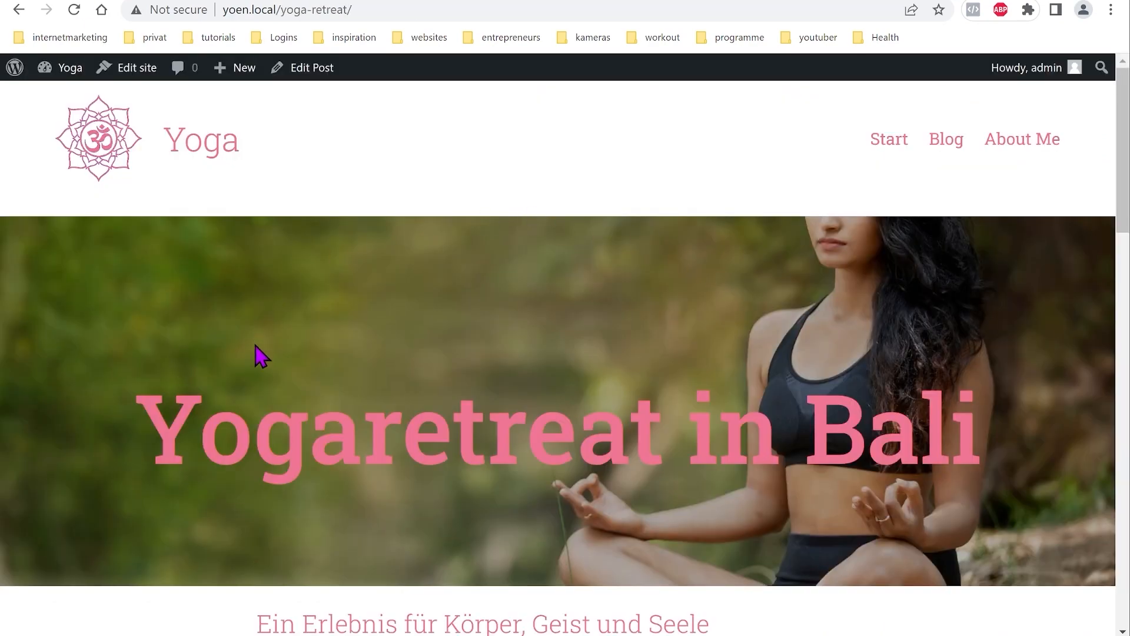
{"action": "scroll", "coordinate": [262, 346], "scroll_direction": "down", "scroll_amount": 3}
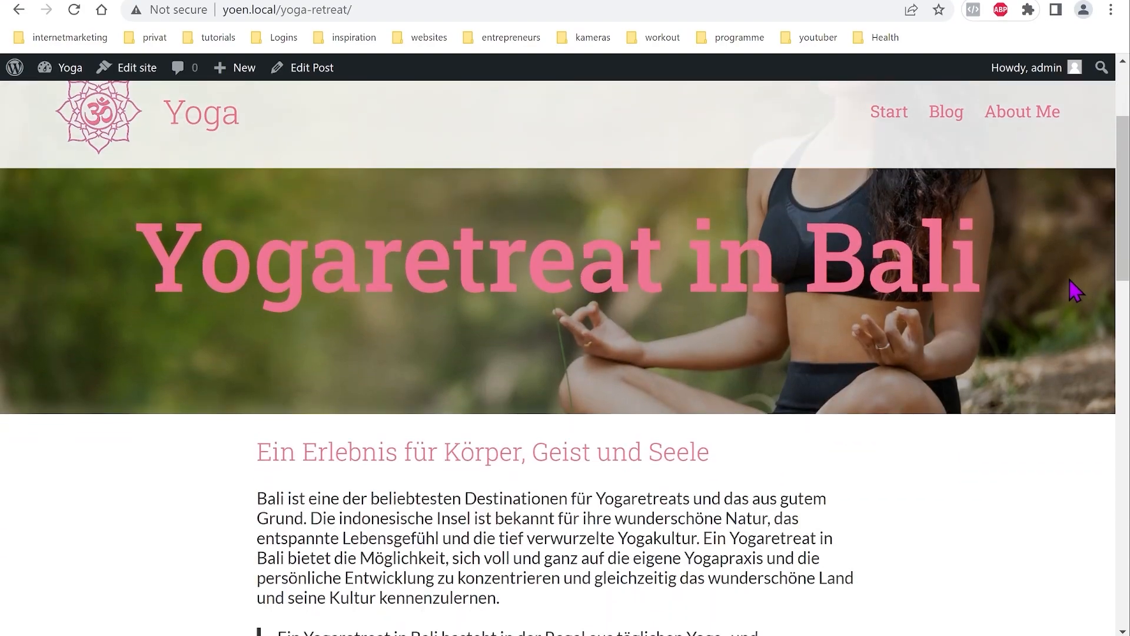
{"action": "scroll", "coordinate": [557, 300], "scroll_direction": "down", "scroll_amount": 4}
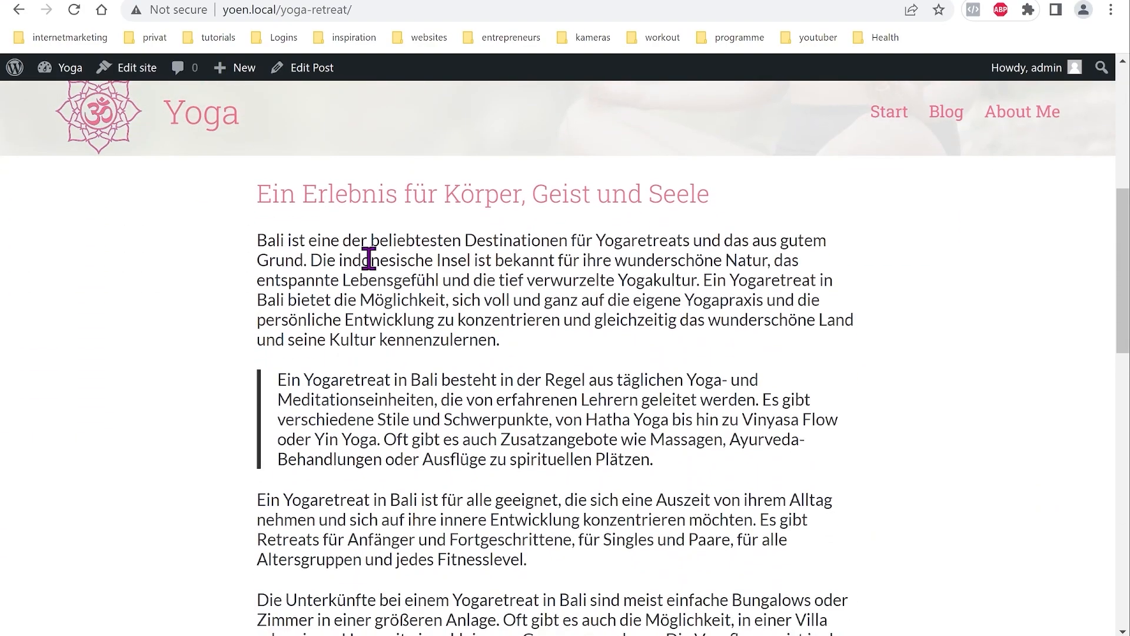
{"action": "scroll", "coordinate": [776, 325], "scroll_direction": "down", "scroll_amount": 8}
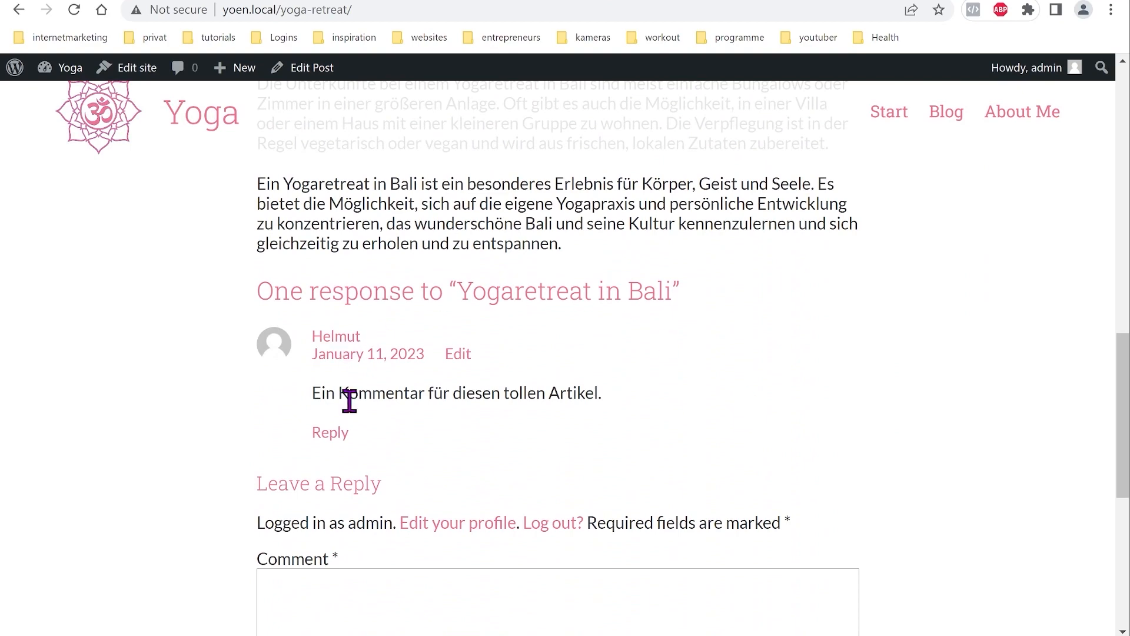
{"action": "scroll", "coordinate": [641, 488], "scroll_direction": "down", "scroll_amount": 7}
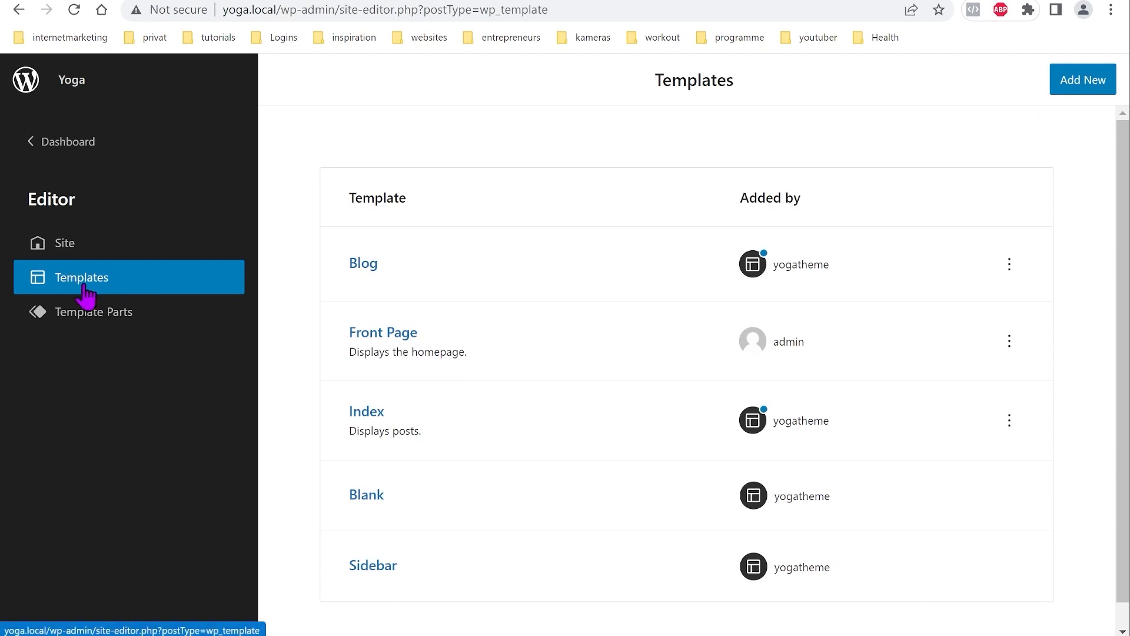
Step: Create a new Single template and select its empty paragraph between header and footer
{"action": "left_click", "coordinate": [1087, 87]}
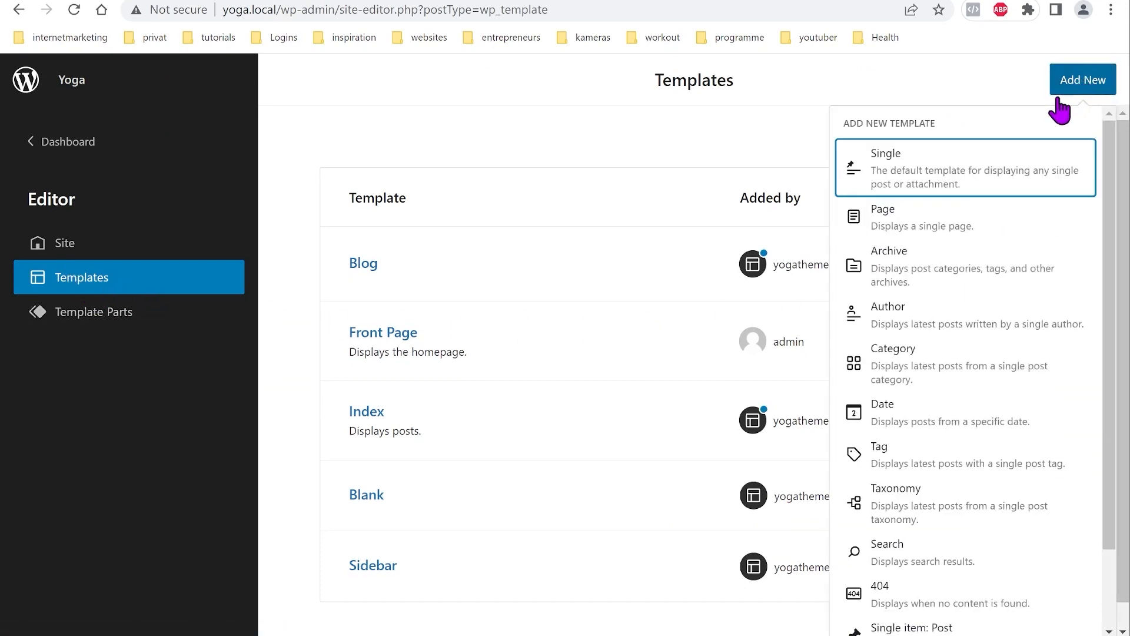
{"action": "left_click", "coordinate": [916, 176]}
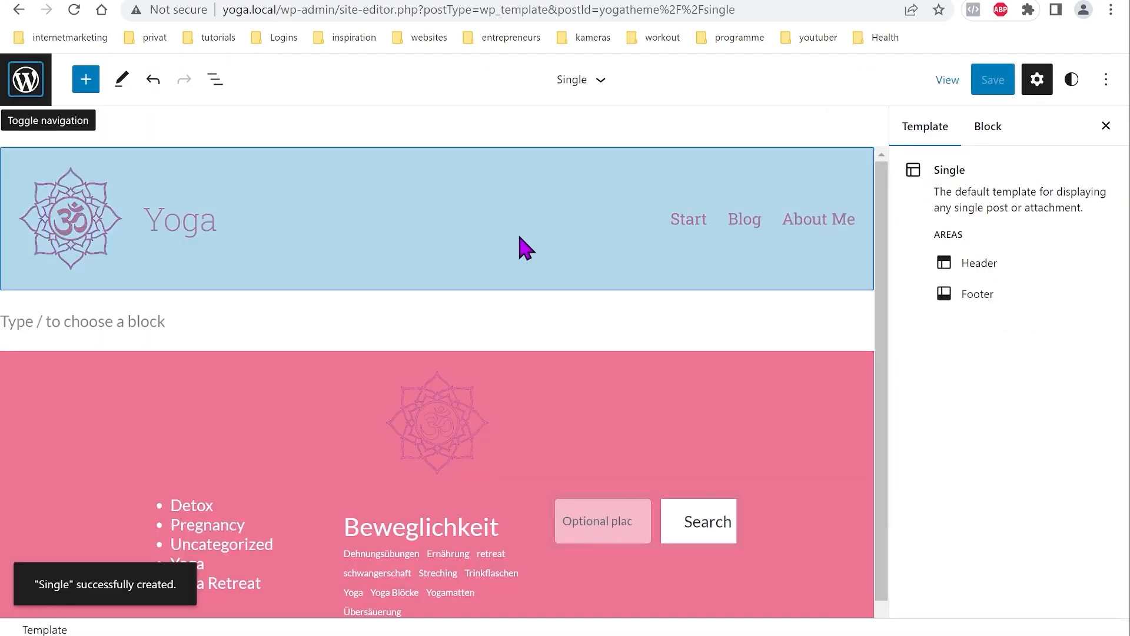
{"action": "left_click", "coordinate": [212, 81]}
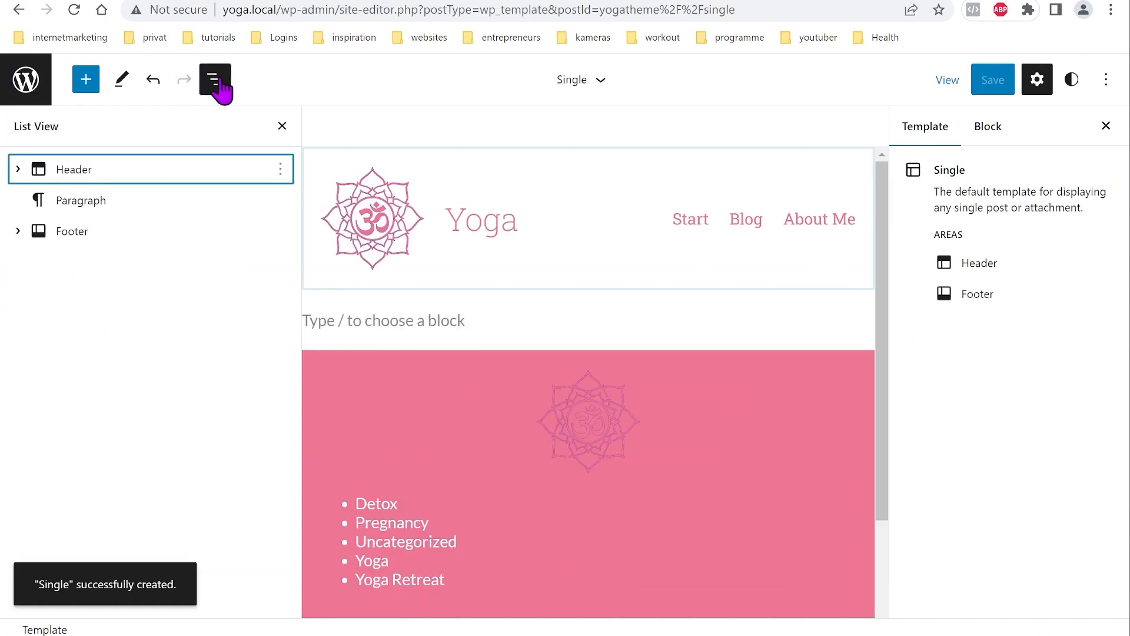
{"action": "left_click", "coordinate": [89, 200]}
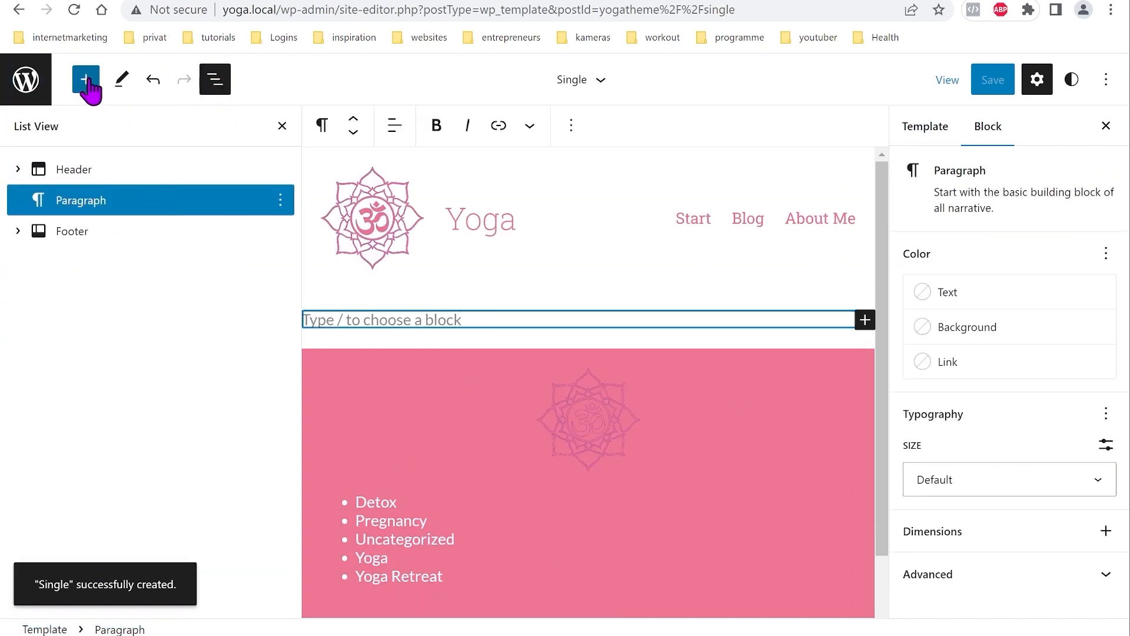
Step: Replace the empty paragraph with a Cover block
{"action": "left_click", "coordinate": [87, 82]}
{"action": "left_click", "coordinate": [180, 180]}
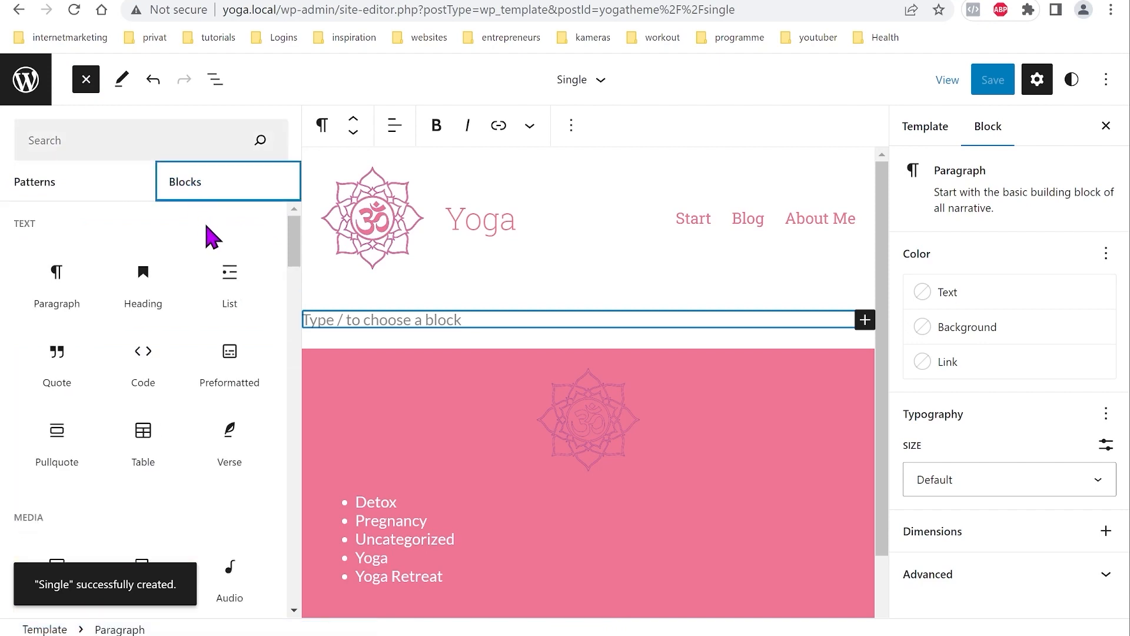
{"action": "scroll", "coordinate": [203, 332], "scroll_direction": "down", "scroll_amount": 4}
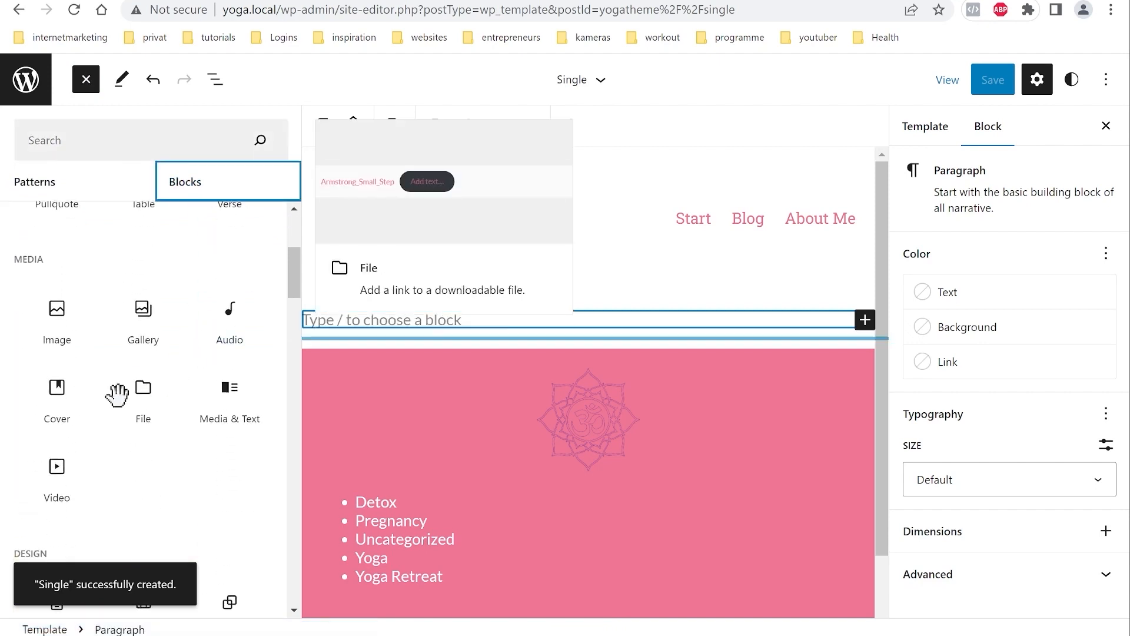
{"action": "left_click", "coordinate": [57, 392]}
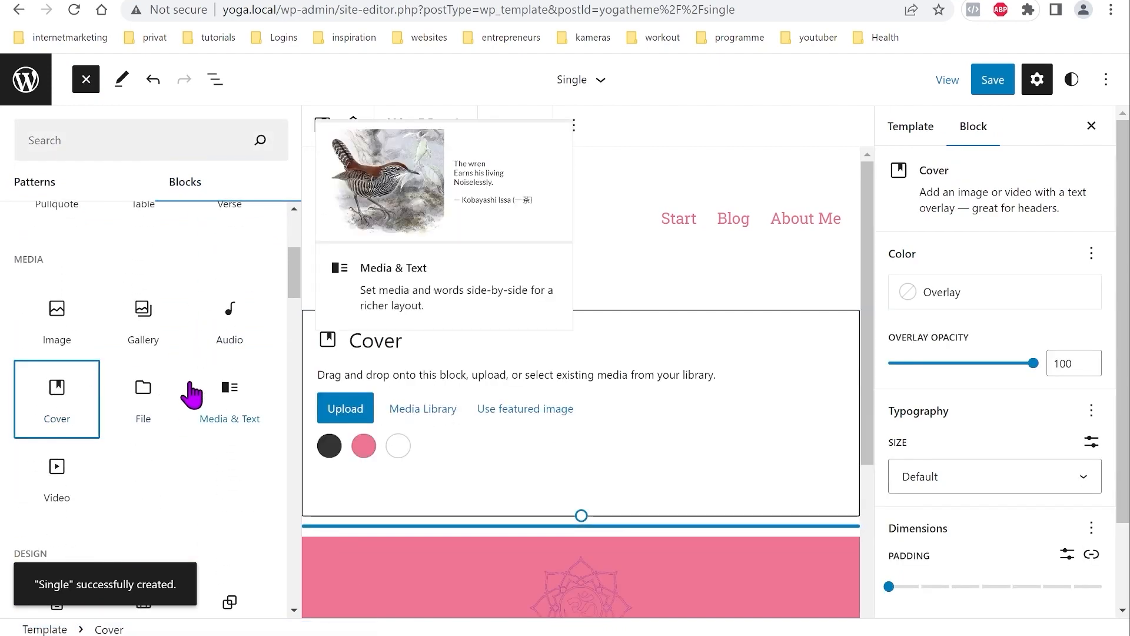
Step: Add Post Content and Comments blocks below the cover
{"action": "scroll", "coordinate": [184, 386], "scroll_direction": "down", "scroll_amount": 5}
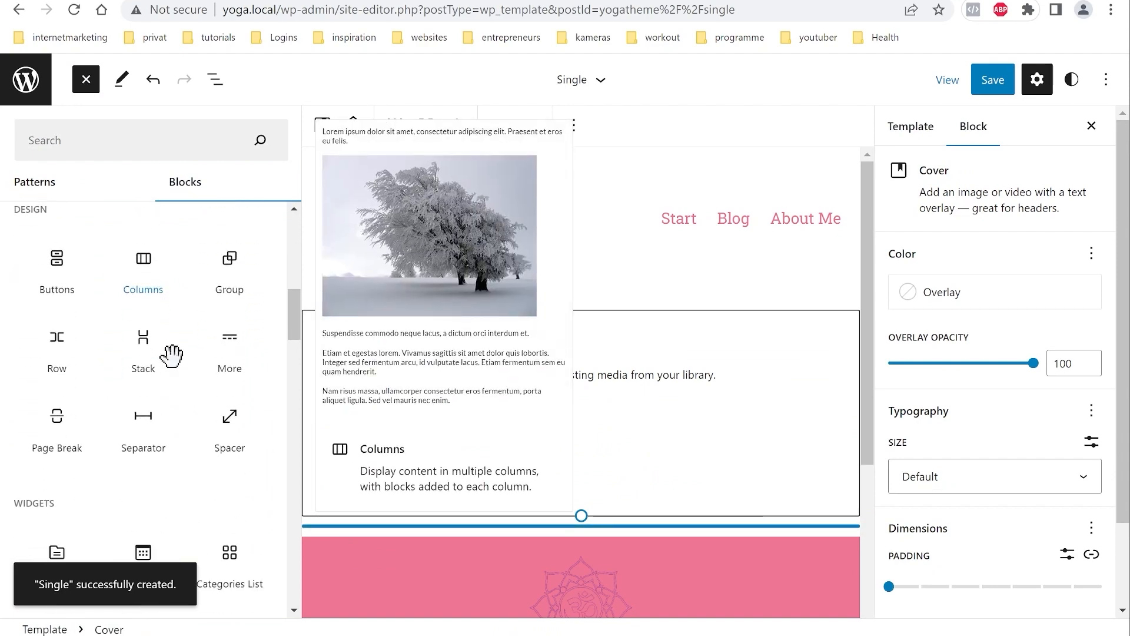
{"action": "scroll", "coordinate": [171, 355], "scroll_direction": "down", "scroll_amount": 8}
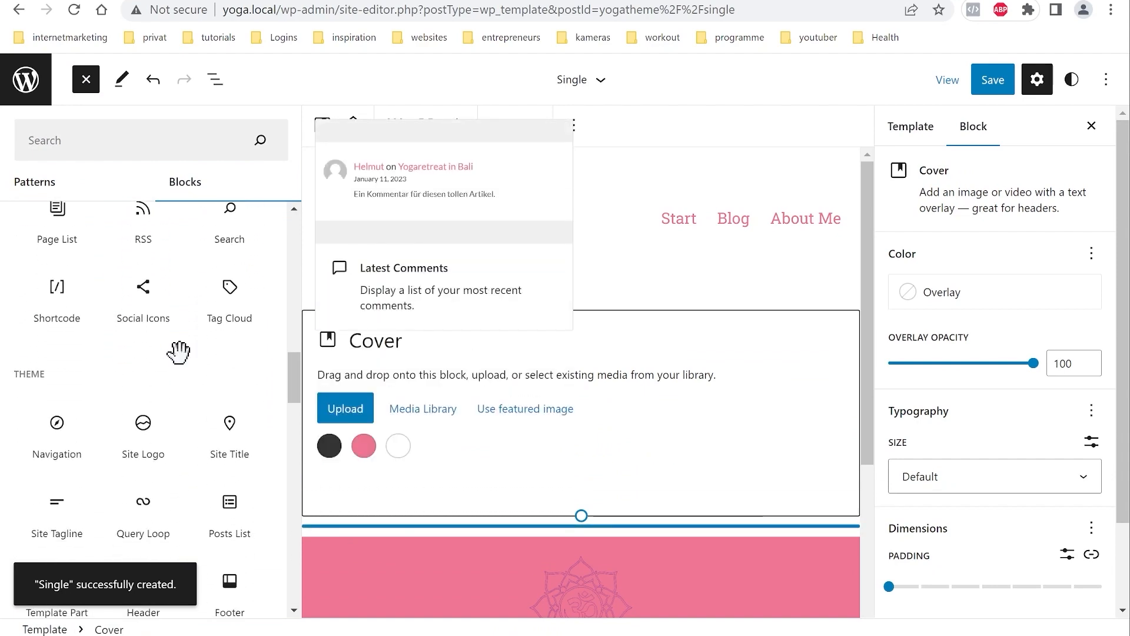
{"action": "scroll", "coordinate": [179, 330], "scroll_direction": "down", "scroll_amount": 4}
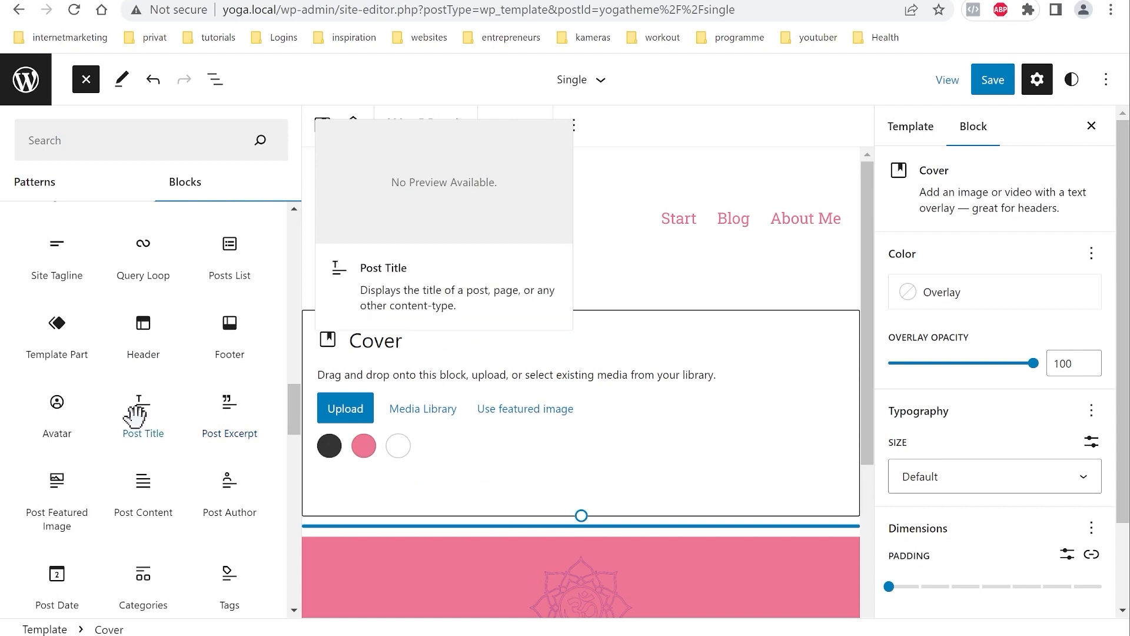
{"action": "left_click", "coordinate": [143, 479]}
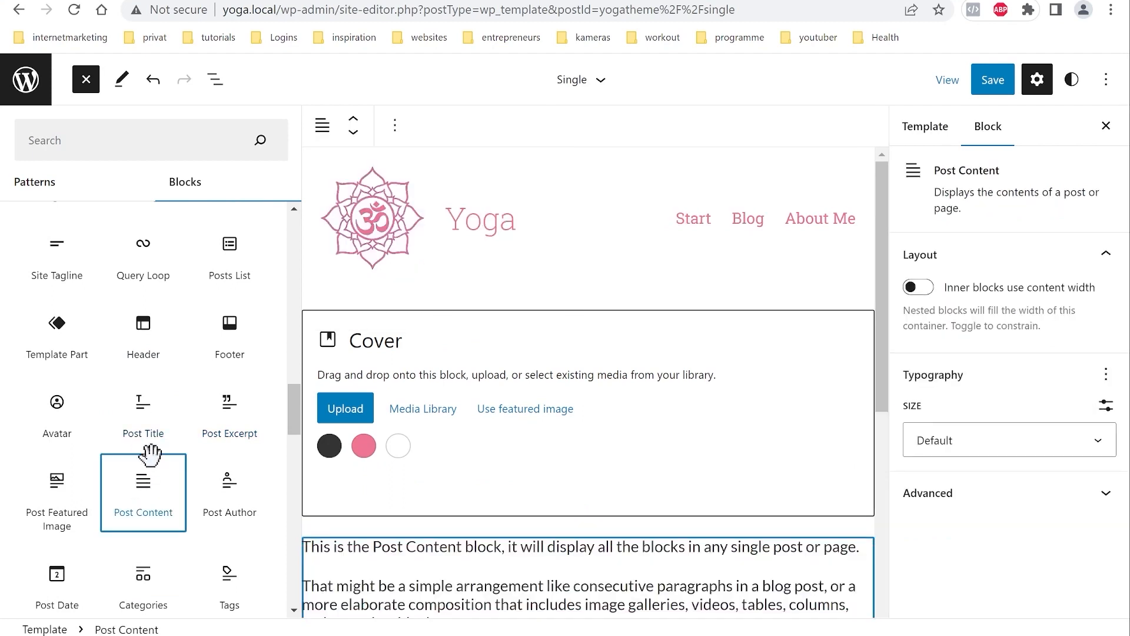
{"action": "scroll", "coordinate": [171, 453], "scroll_direction": "down", "scroll_amount": 3}
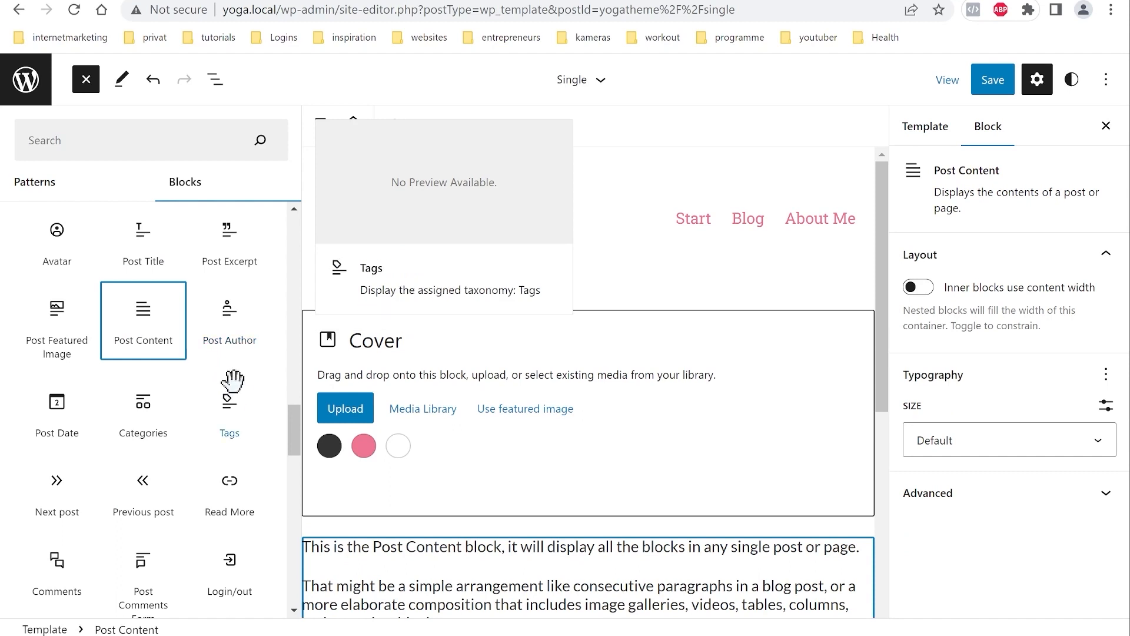
{"action": "scroll", "coordinate": [157, 348], "scroll_direction": "down", "scroll_amount": 3}
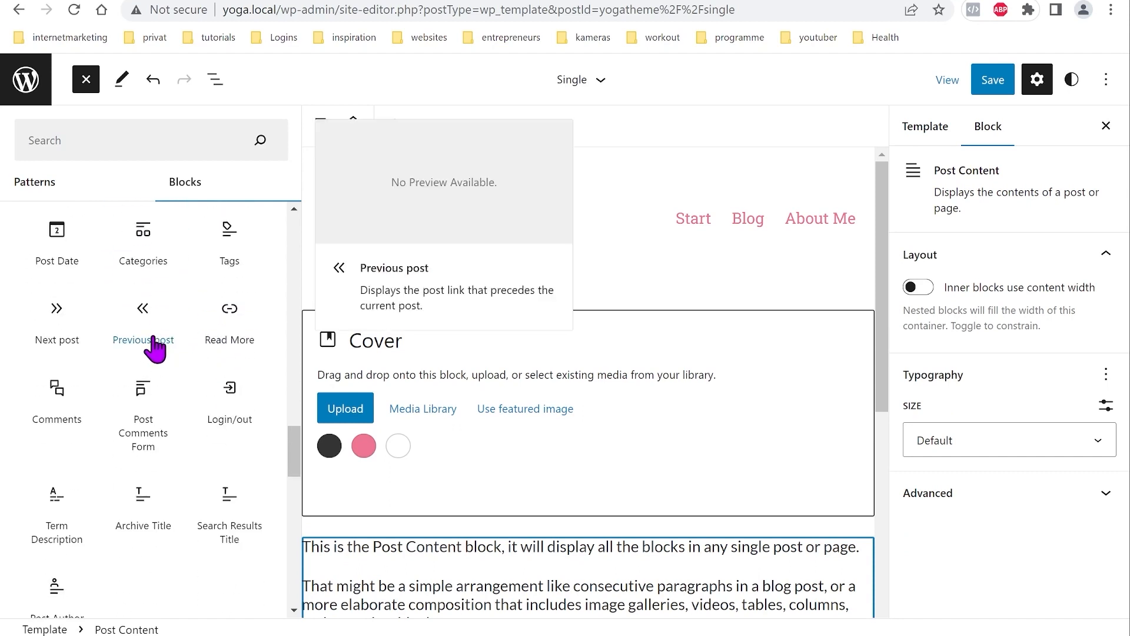
{"action": "left_click", "coordinate": [57, 393]}
{"action": "left_click", "coordinate": [222, 85]}
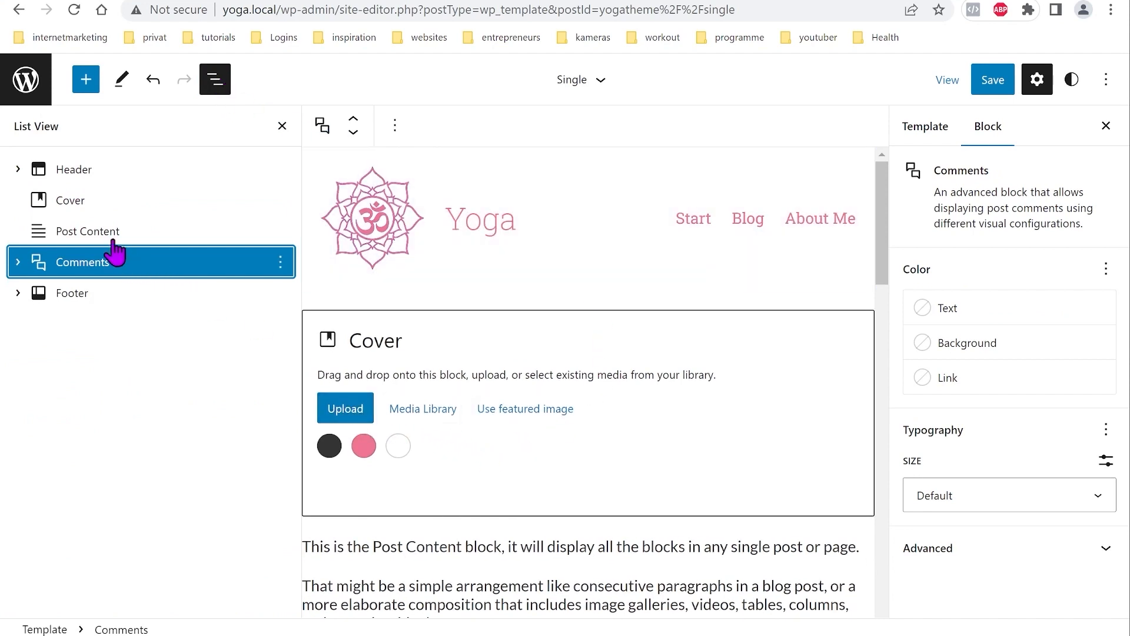
Step: Fill the cover with the post's featured image and add a Post Title block inside it
{"action": "left_click", "coordinate": [74, 201]}
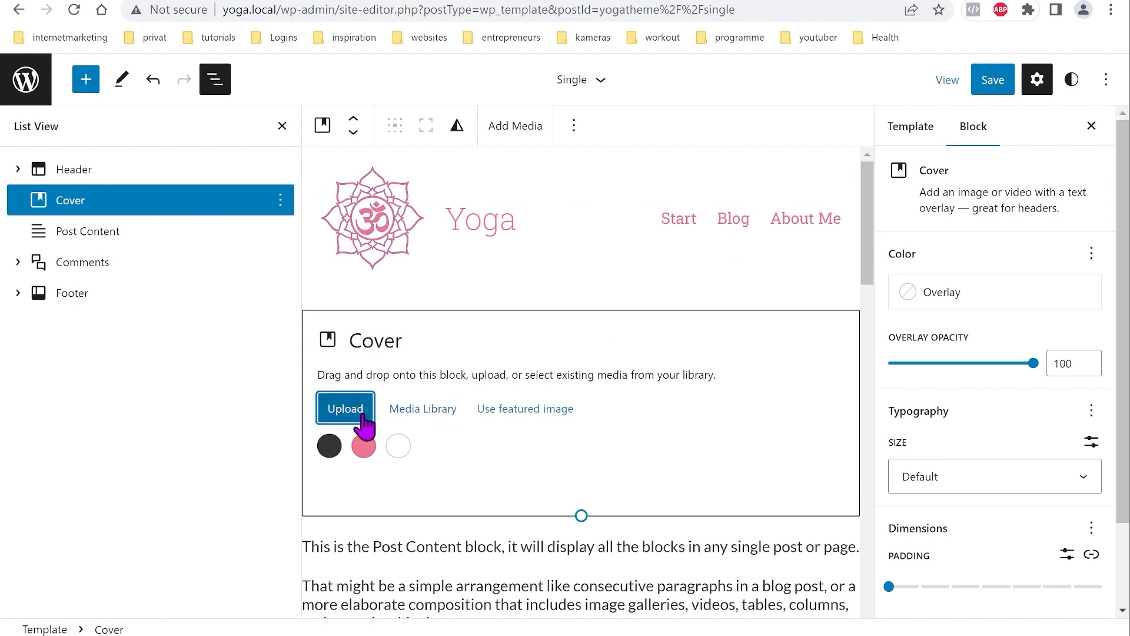
{"action": "left_click", "coordinate": [524, 410]}
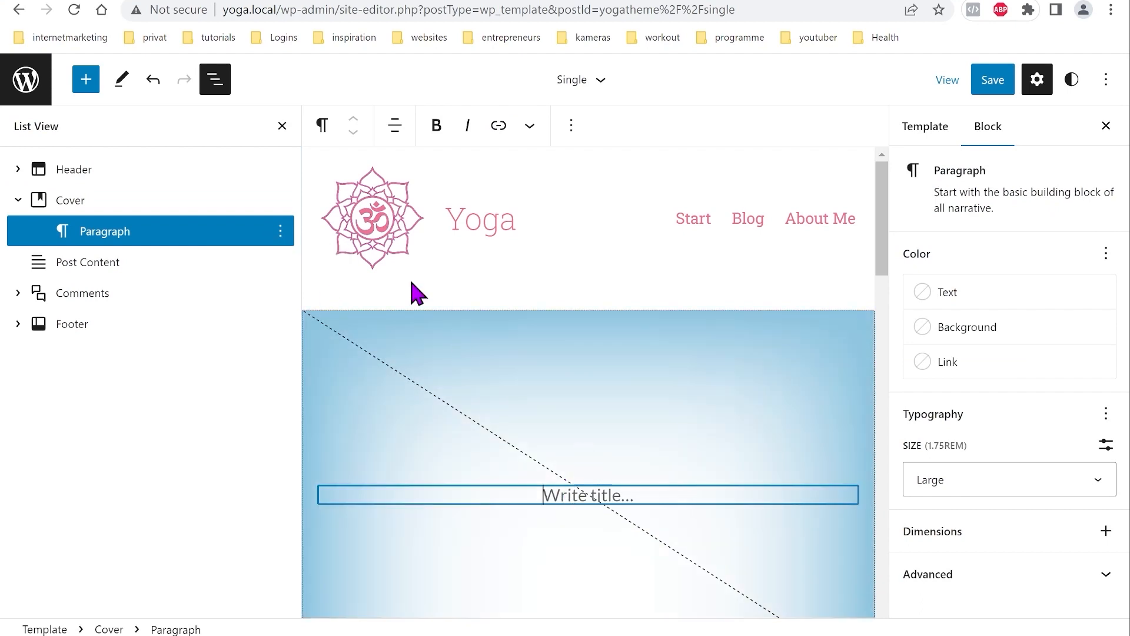
{"action": "left_click", "coordinate": [87, 80]}
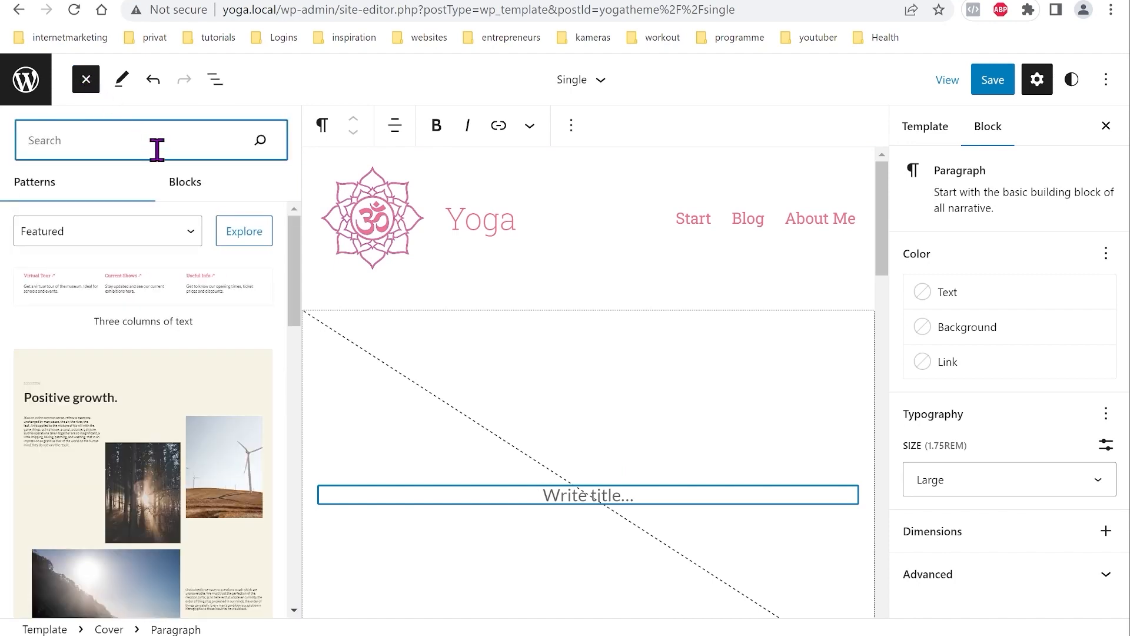
{"action": "left_click", "coordinate": [185, 189]}
{"action": "left_click", "coordinate": [112, 142]}
{"action": "type", "text": "Post"}
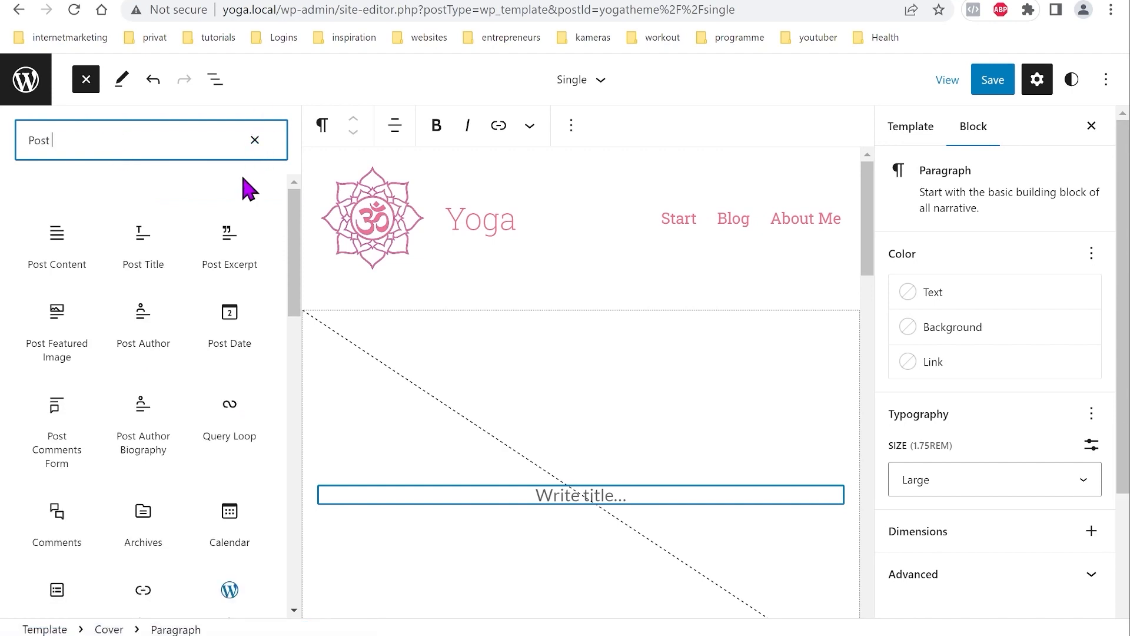
{"action": "left_click", "coordinate": [150, 230]}
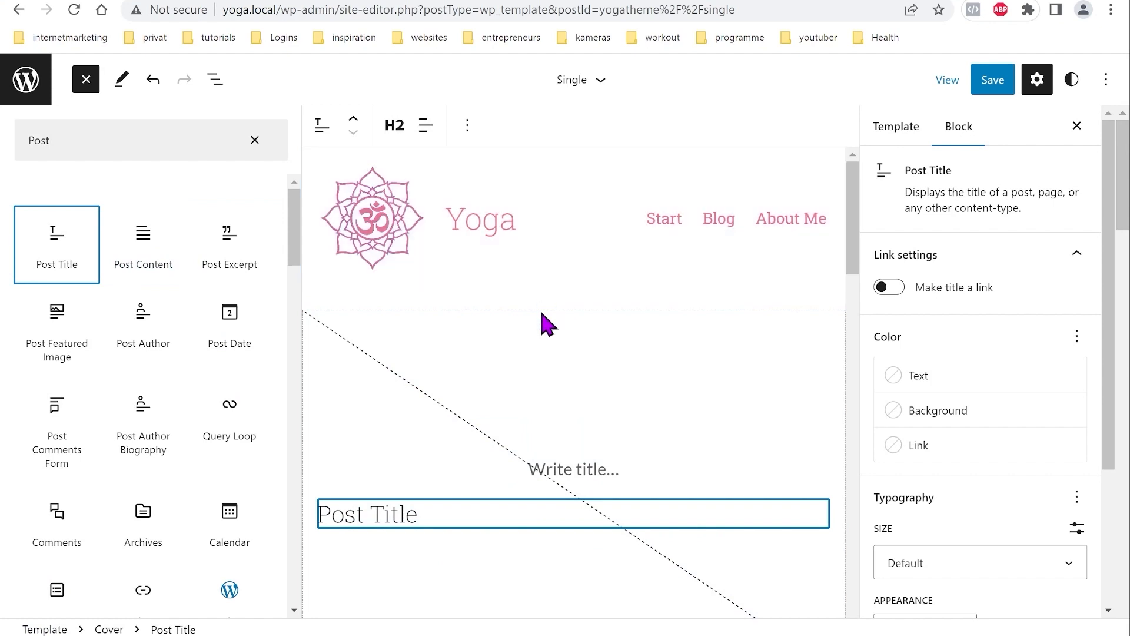
{"action": "left_click", "coordinate": [424, 132]}
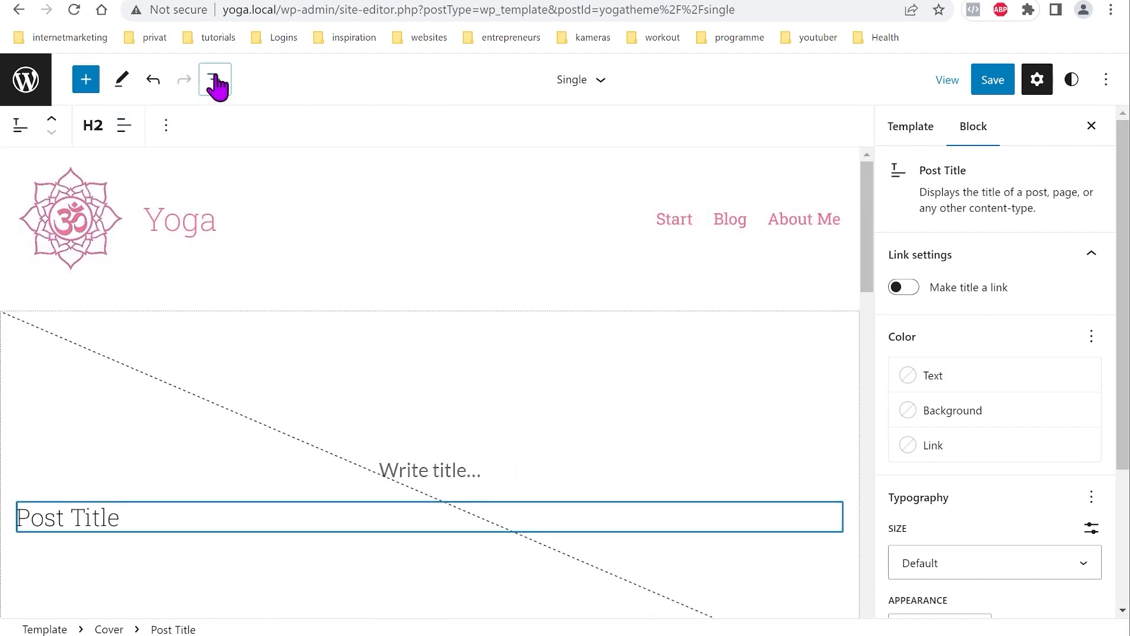
Step: Center-align the post title inside the cover
{"action": "left_click", "coordinate": [216, 80]}
{"action": "left_click", "coordinate": [427, 126]}
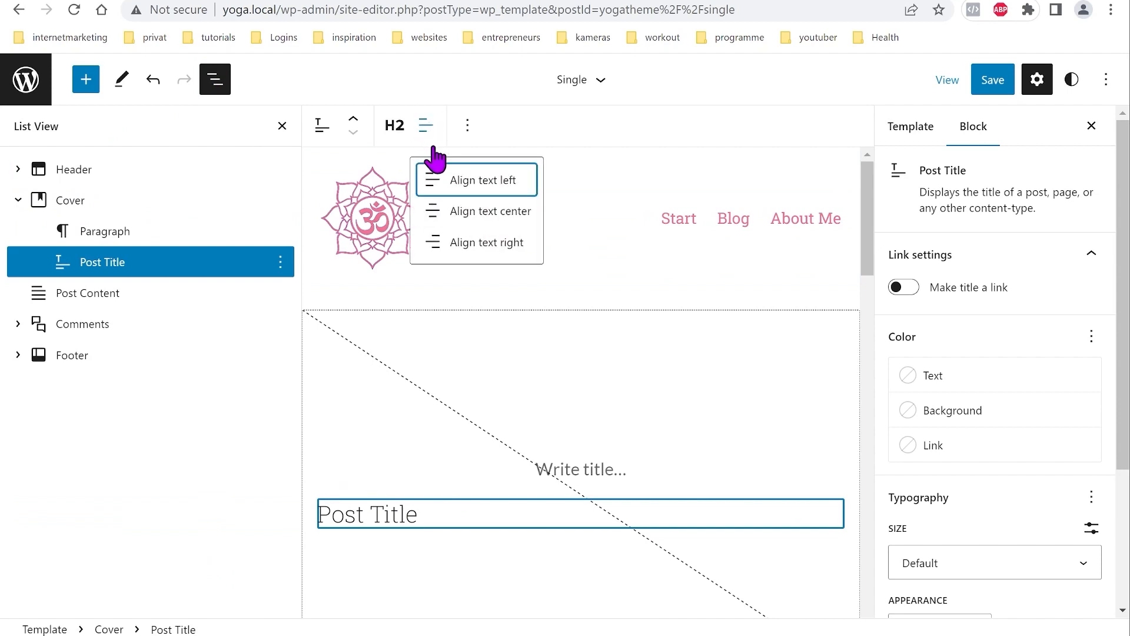
{"action": "left_click", "coordinate": [480, 215]}
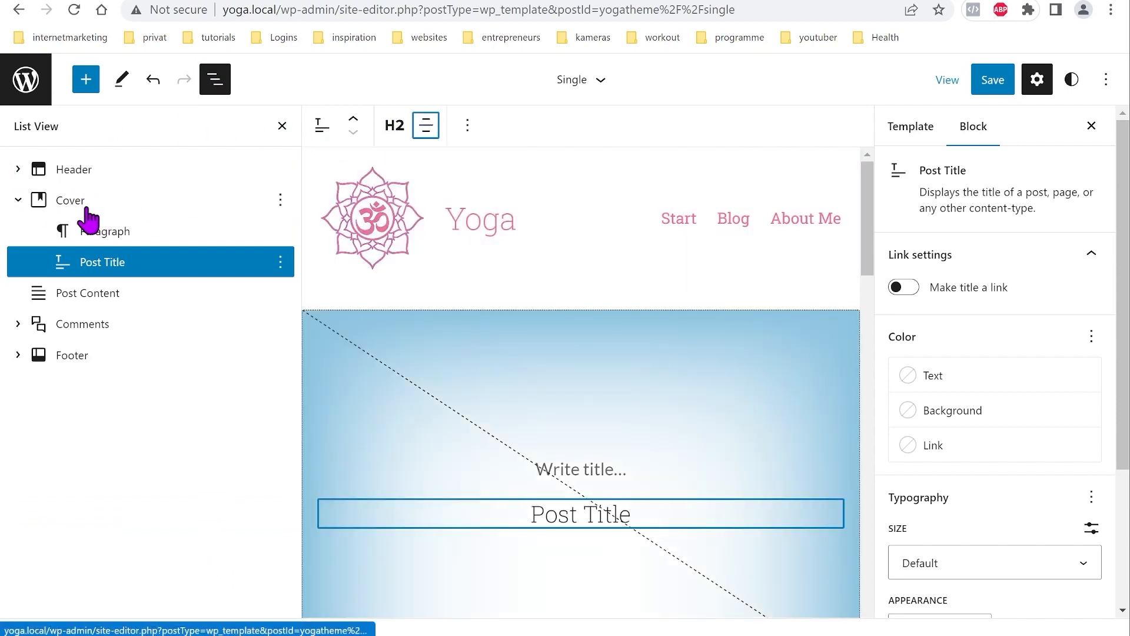
Step: Remove the placeholder paragraph from the cover
{"action": "left_click", "coordinate": [93, 230]}
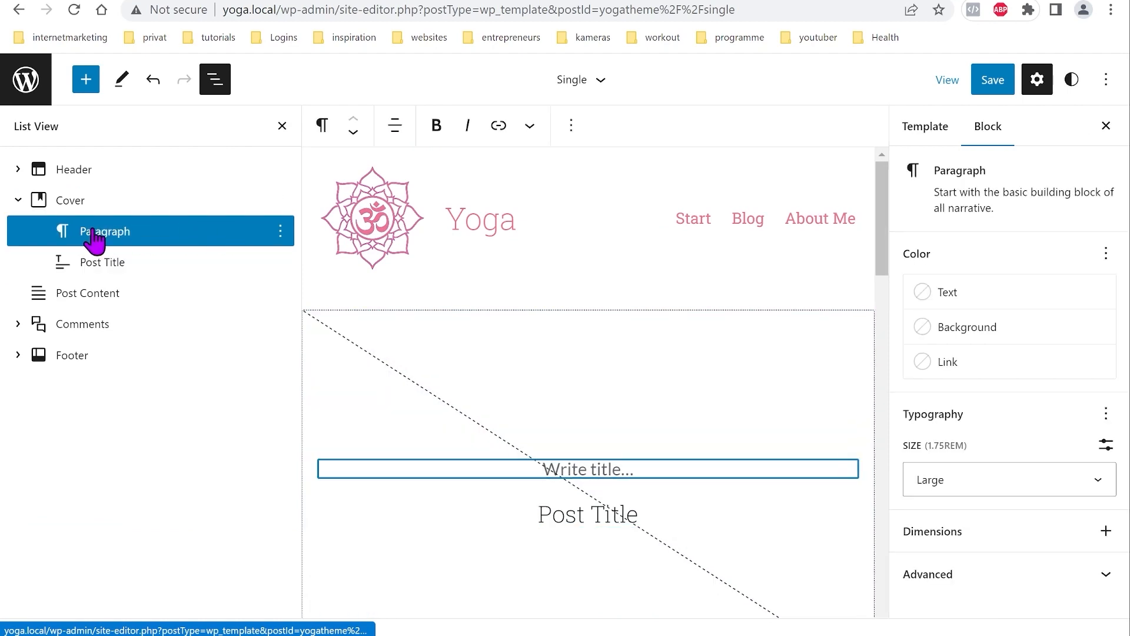
{"action": "left_click", "coordinate": [280, 232]}
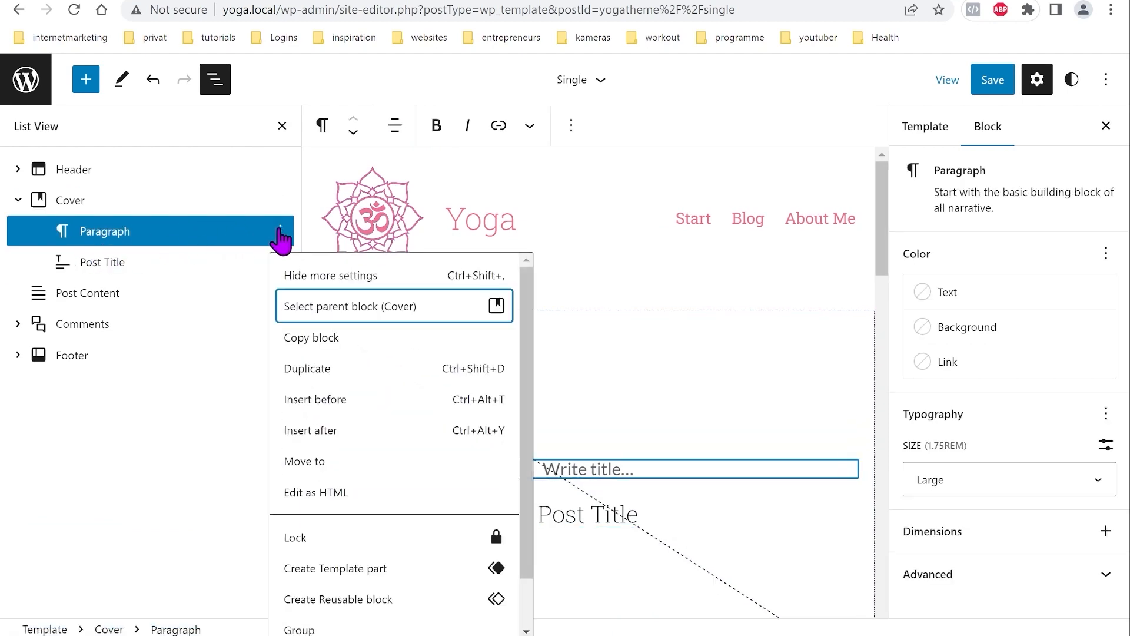
{"action": "scroll", "coordinate": [367, 588], "scroll_direction": "down", "scroll_amount": 2}
{"action": "left_click", "coordinate": [346, 616]}
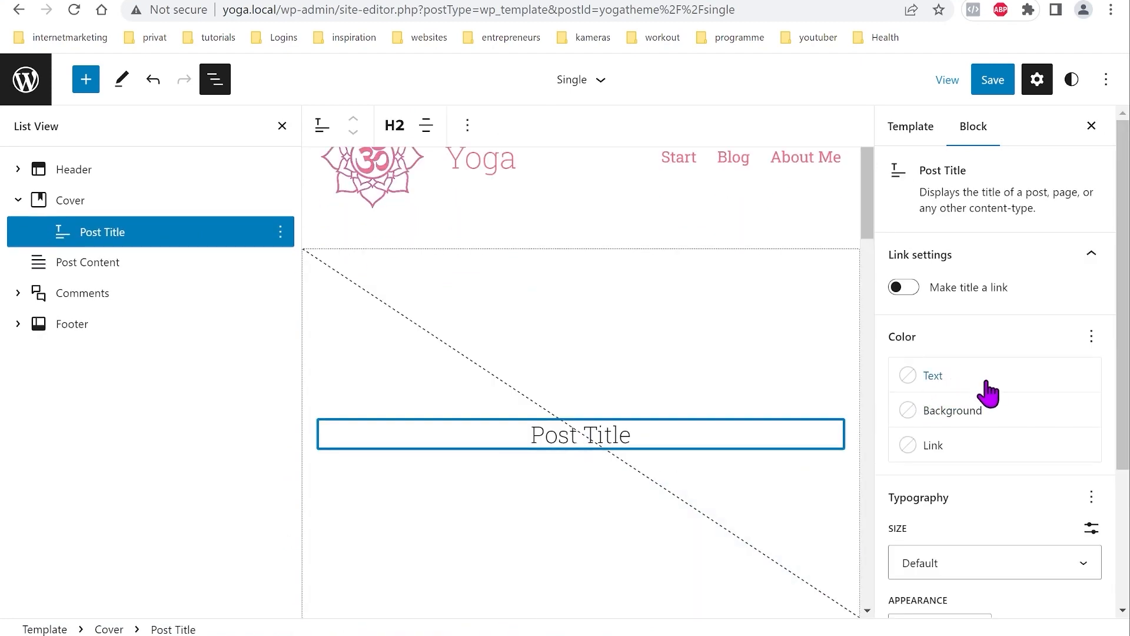
Step: Set the post title font size to xxx-large and weight to Regular
{"action": "scroll", "coordinate": [986, 388], "scroll_direction": "down", "scroll_amount": 3}
{"action": "left_click", "coordinate": [1087, 378]}
{"action": "scroll", "coordinate": [1060, 439], "scroll_direction": "down", "scroll_amount": 1}
{"action": "left_click", "coordinate": [957, 579]}
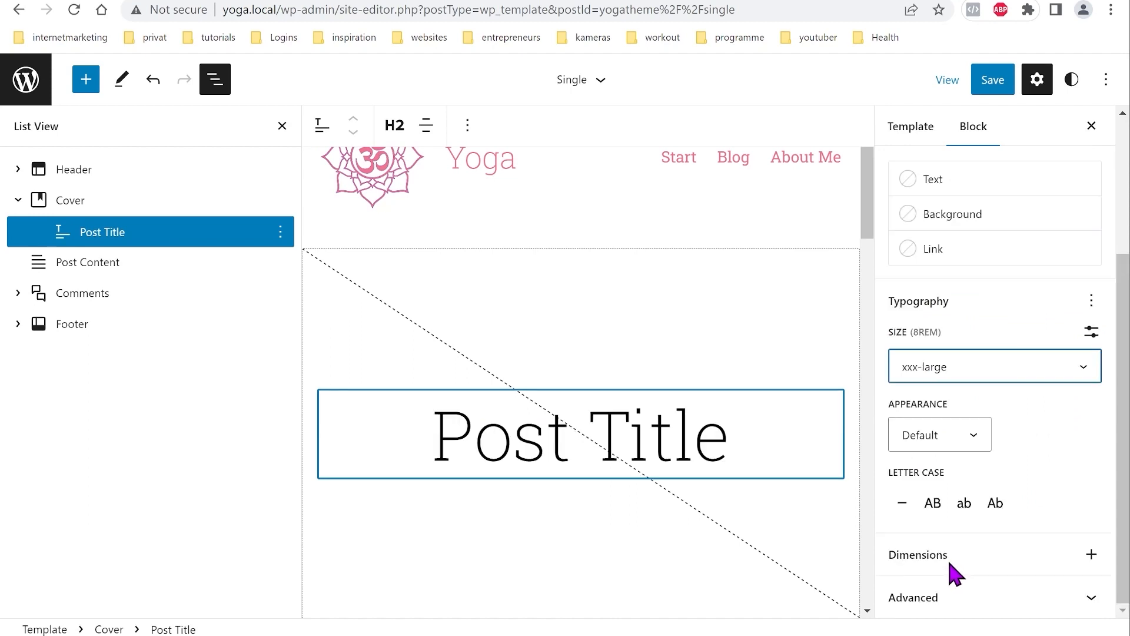
{"action": "left_click", "coordinate": [981, 444]}
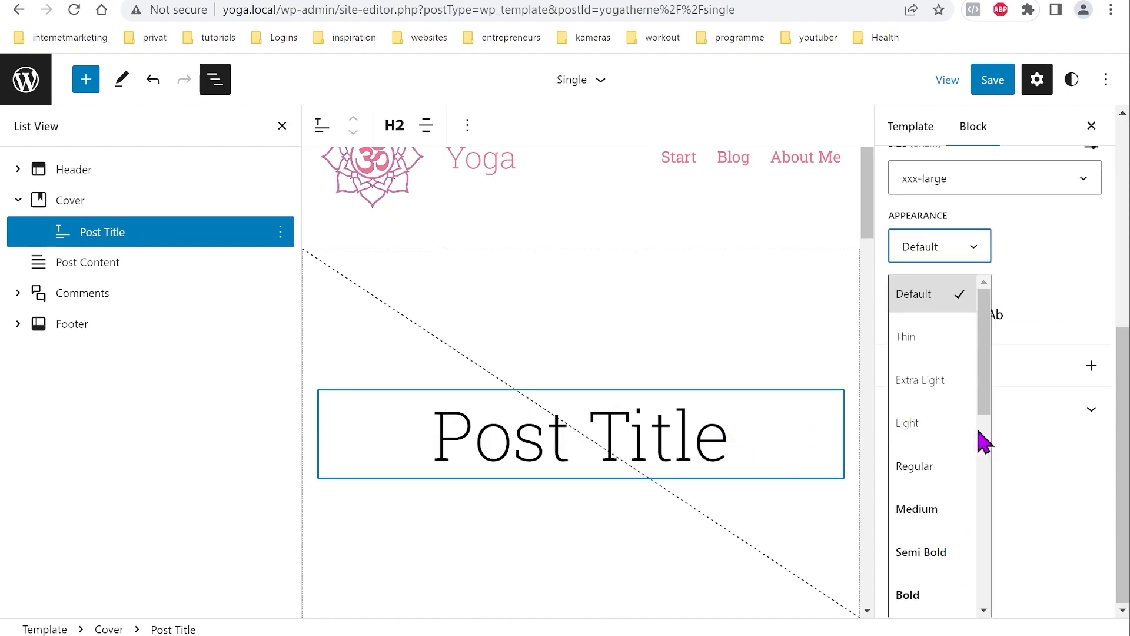
{"action": "left_click", "coordinate": [945, 521]}
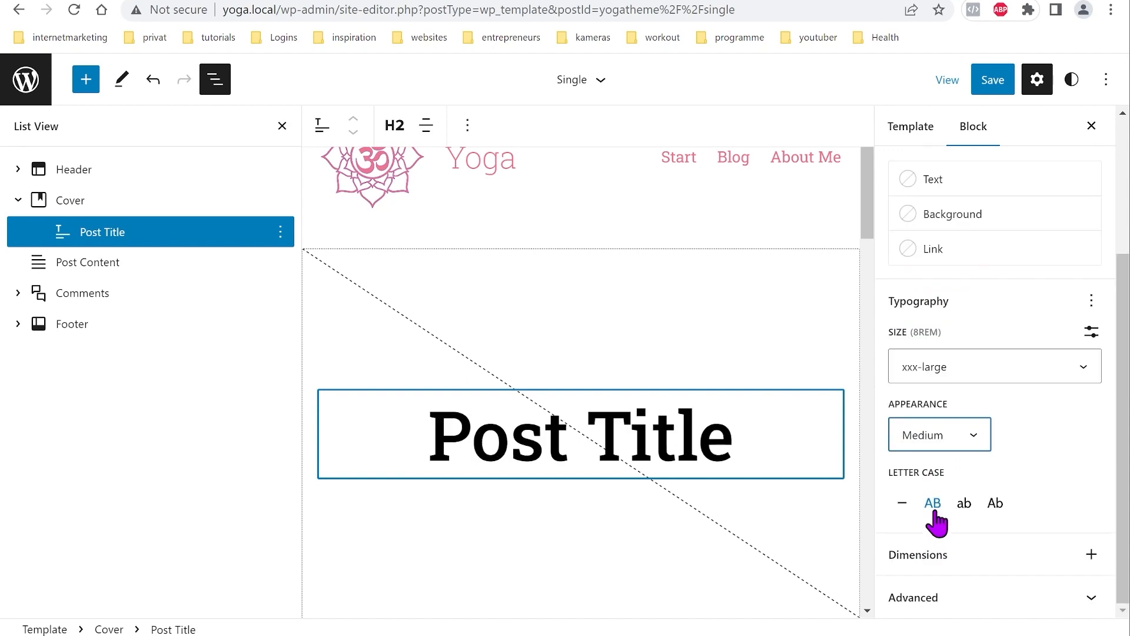
{"action": "left_click", "coordinate": [972, 438]}
{"action": "left_click", "coordinate": [941, 475]}
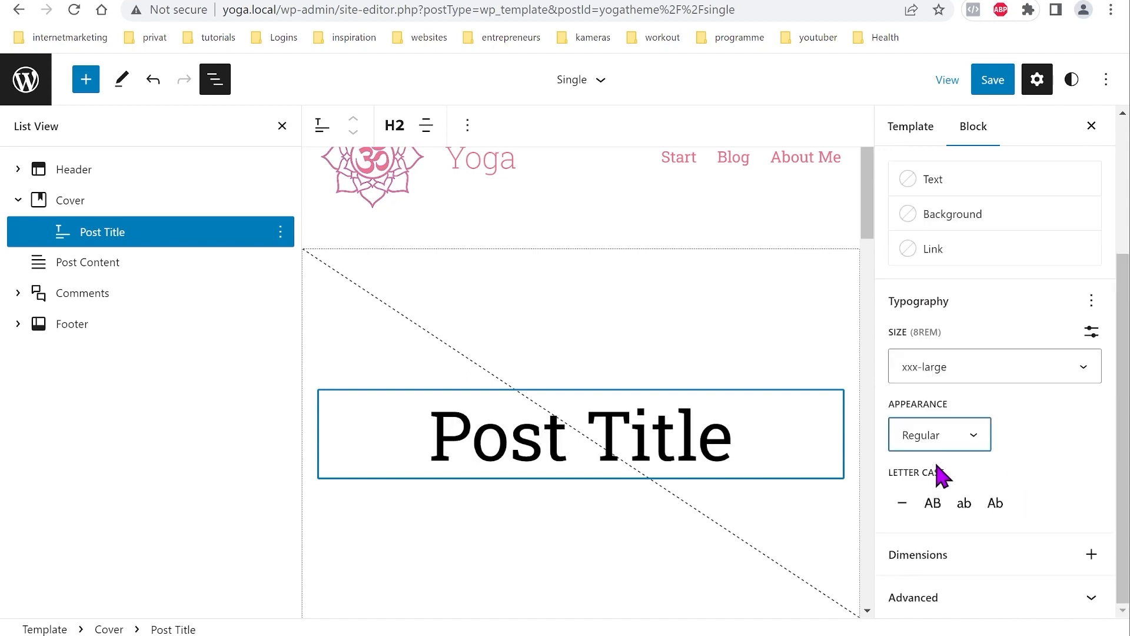
{"action": "left_click", "coordinate": [972, 434]}
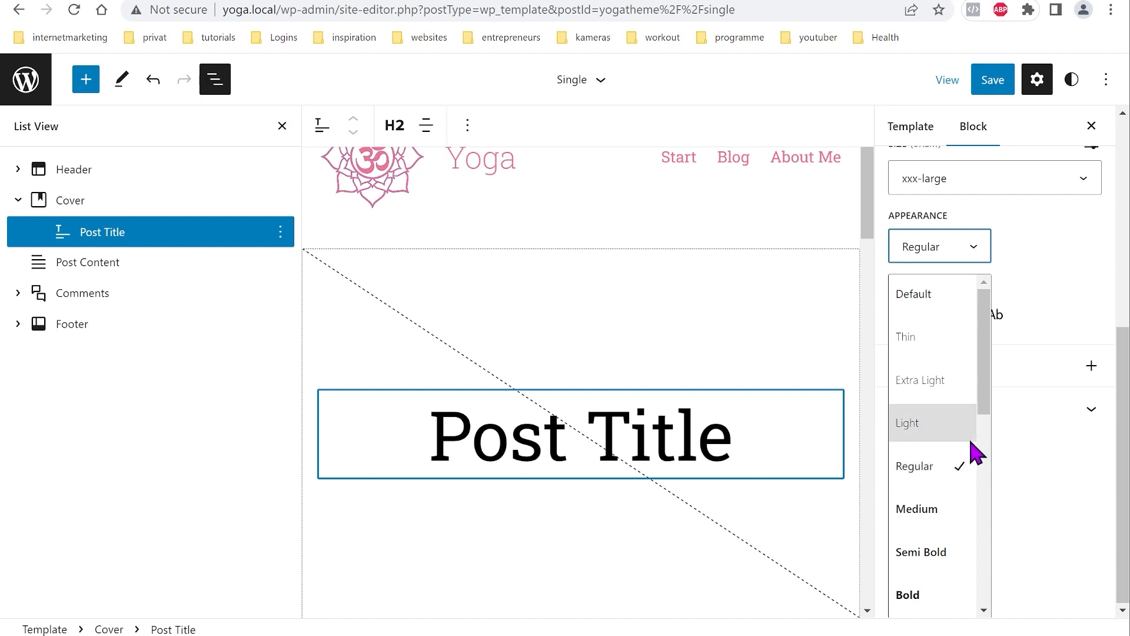
{"action": "left_click", "coordinate": [1029, 470]}
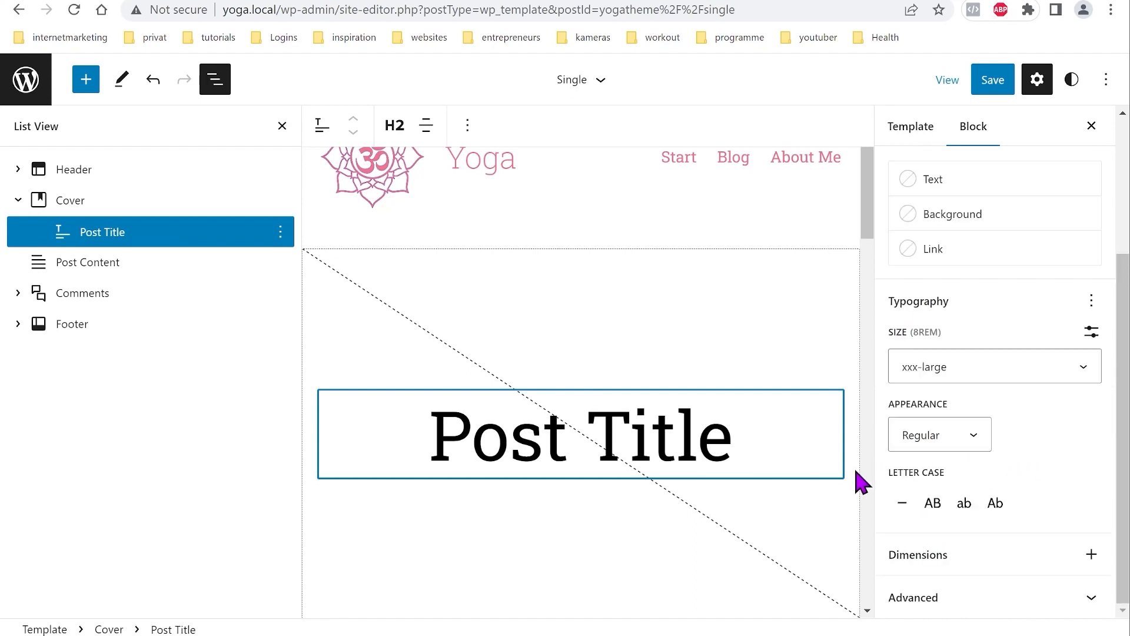
Step: Color the post title text pink (EF7594) from the theme swatches
{"action": "left_click", "coordinate": [966, 188]}
{"action": "left_click", "coordinate": [694, 280]}
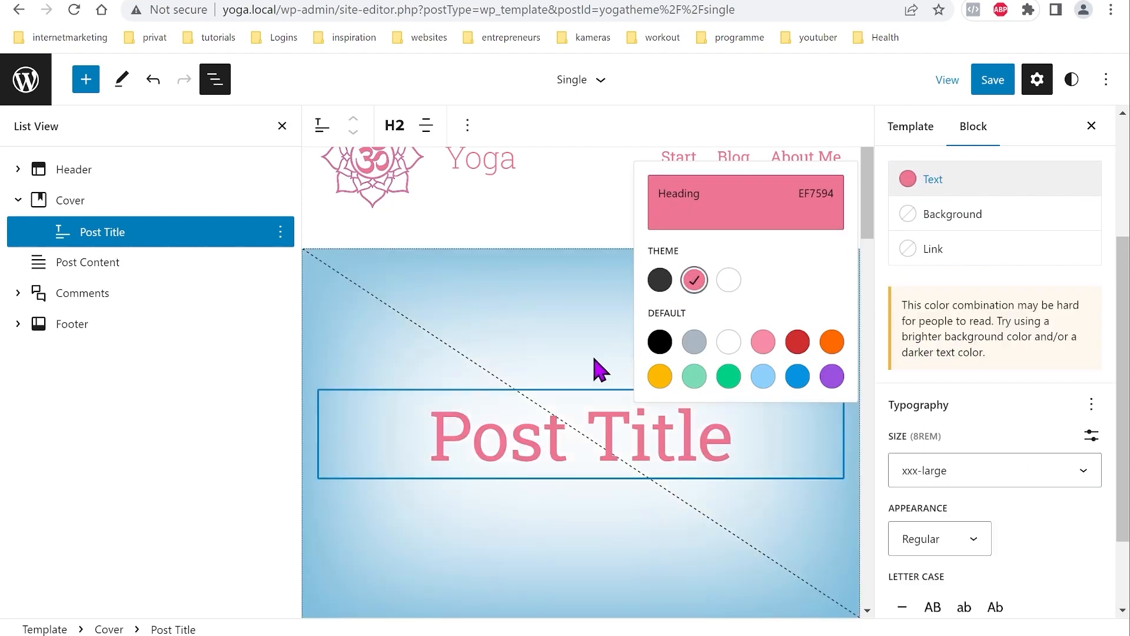
{"action": "left_click", "coordinate": [904, 252]}
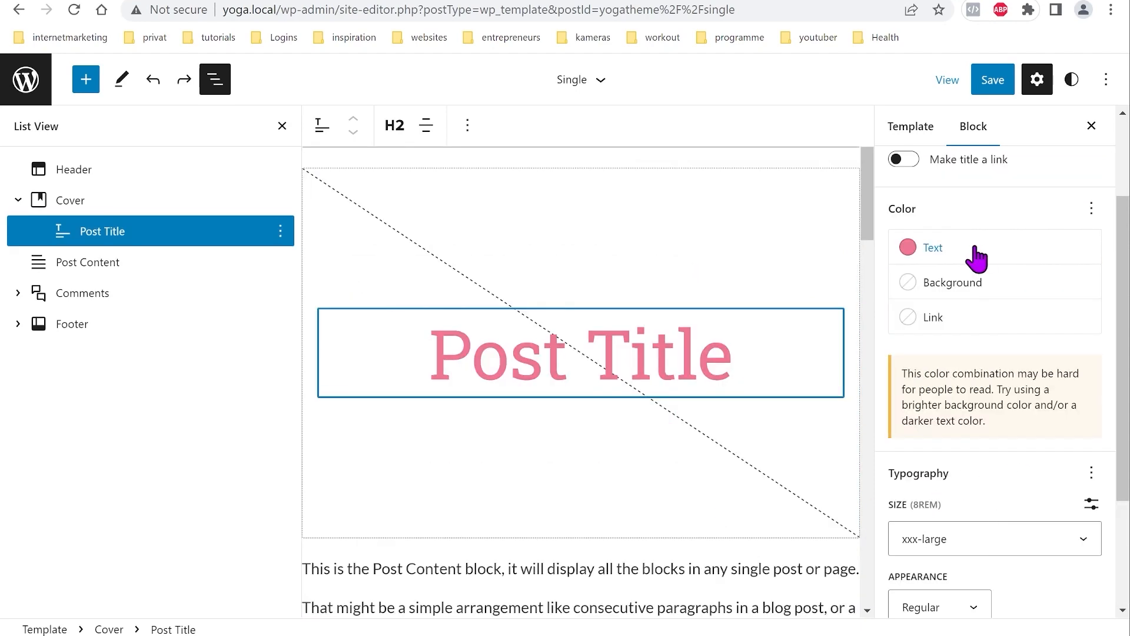
{"action": "left_click", "coordinate": [91, 201]}
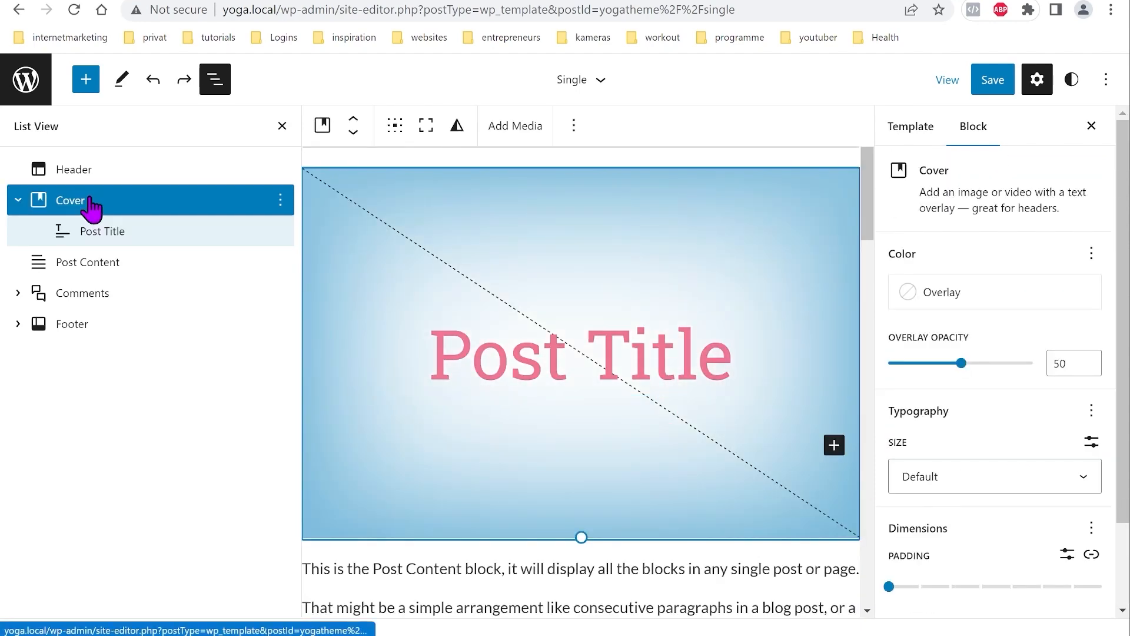
Step: Position the cover content at bottom centre
{"action": "left_click", "coordinate": [394, 126]}
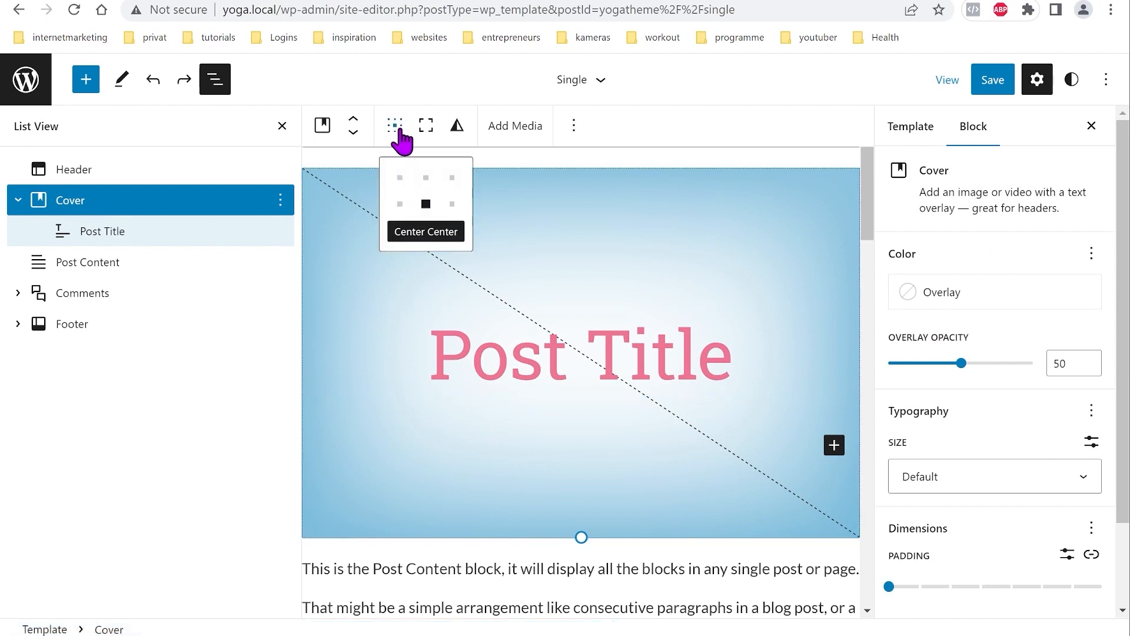
{"action": "left_click", "coordinate": [425, 231]}
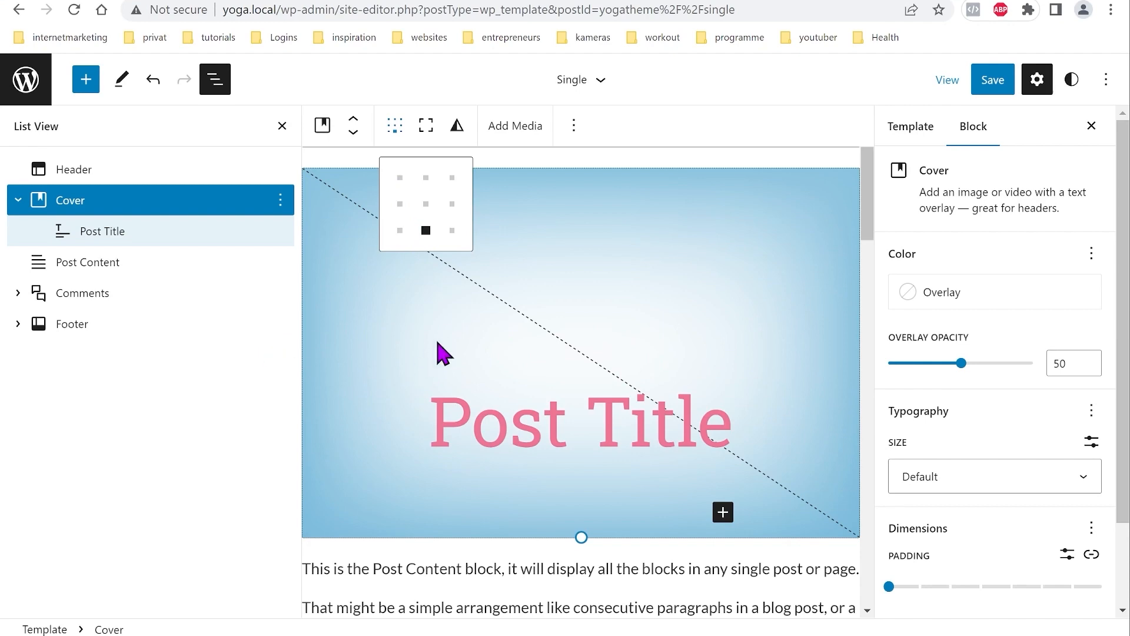
{"action": "left_click", "coordinate": [457, 339]}
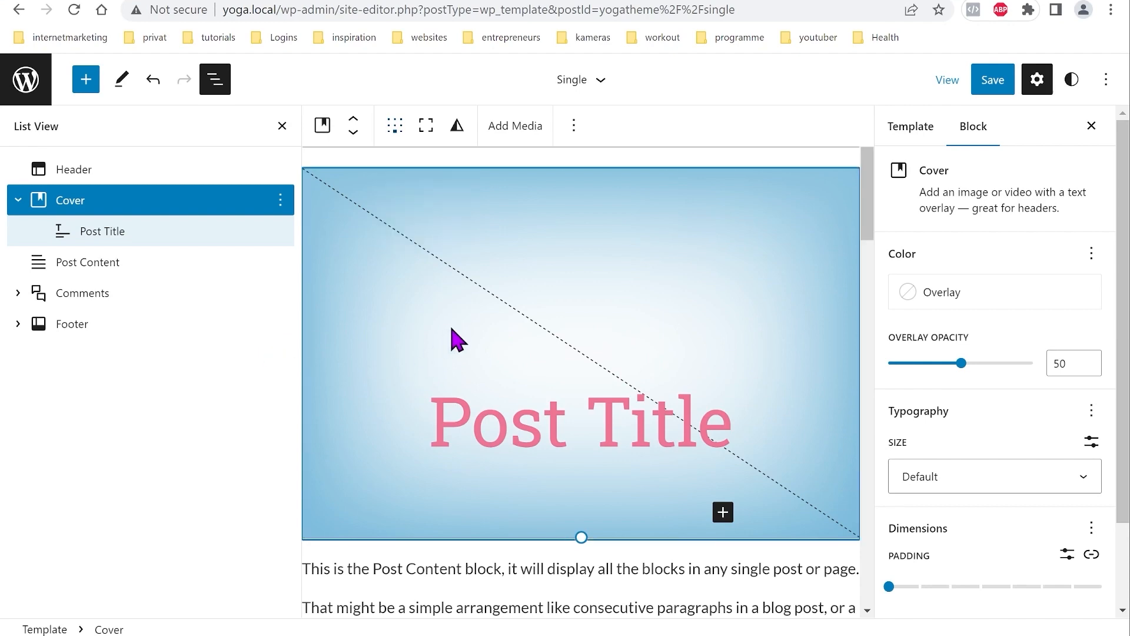
Step: Make the Post Content inner blocks use content width
{"action": "left_click", "coordinate": [90, 266]}
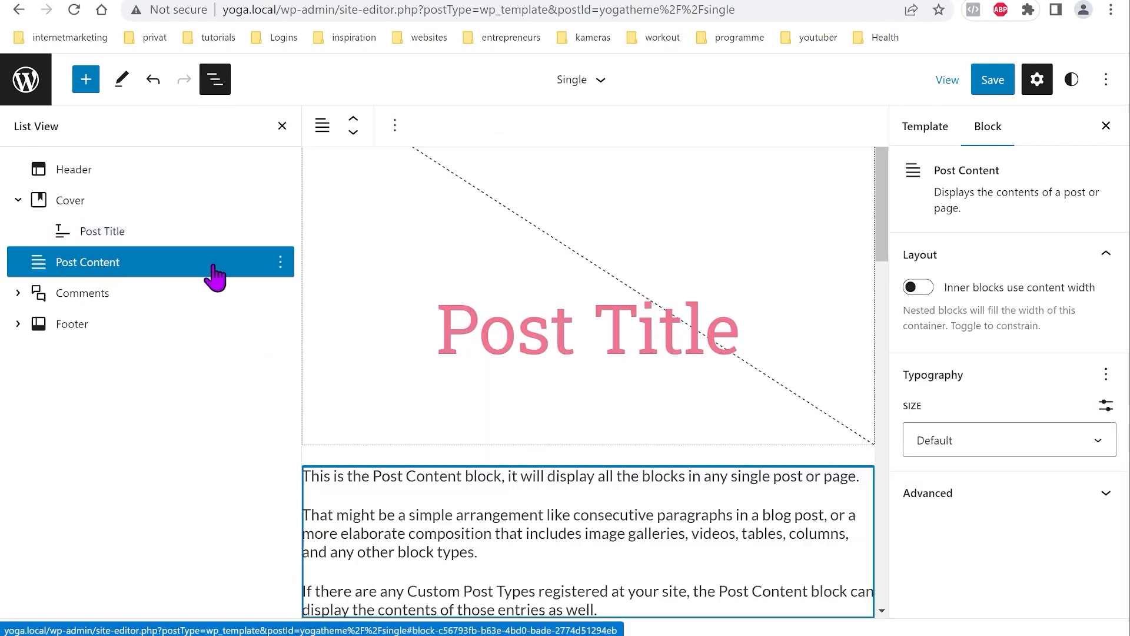
{"action": "scroll", "coordinate": [506, 325], "scroll_direction": "down", "scroll_amount": 3}
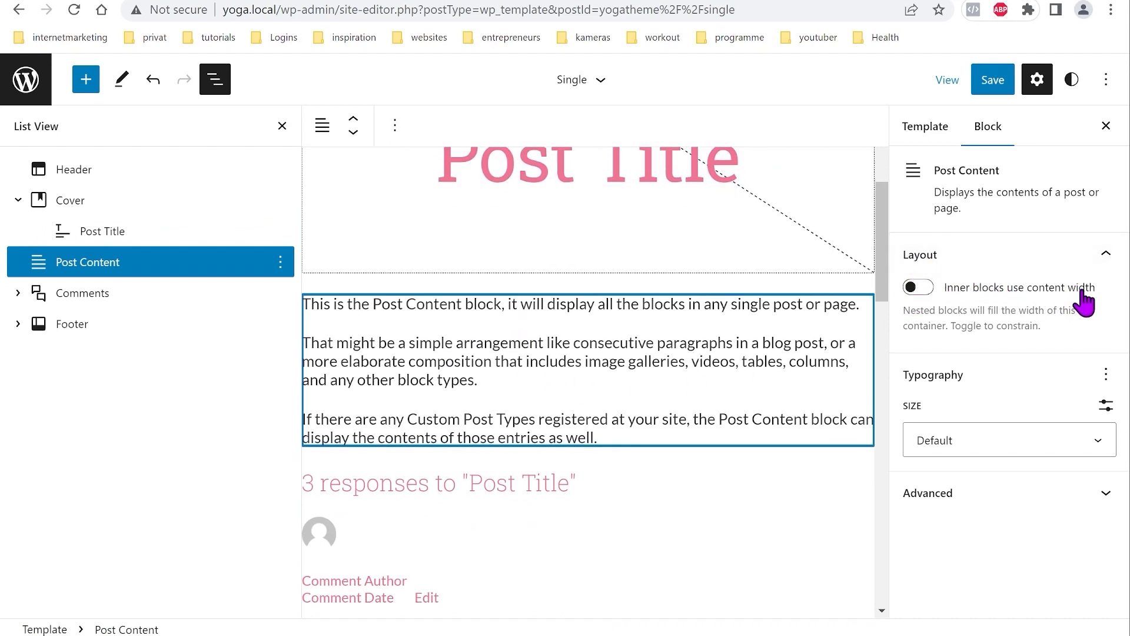
{"action": "left_click", "coordinate": [917, 287]}
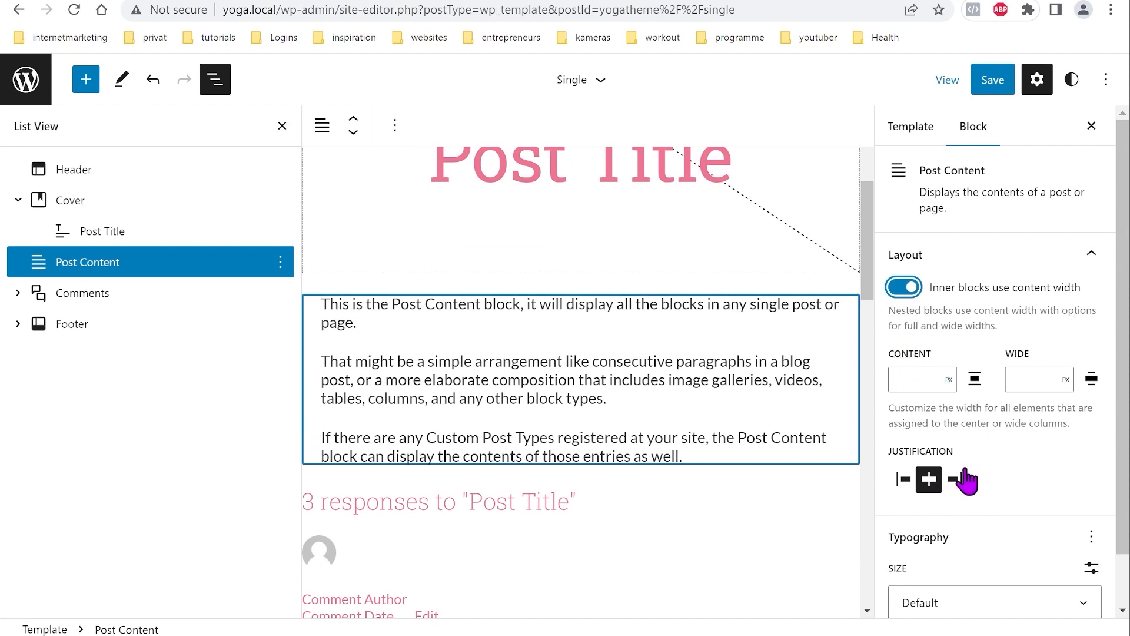
{"action": "scroll", "coordinate": [968, 480], "scroll_direction": "down", "scroll_amount": 1}
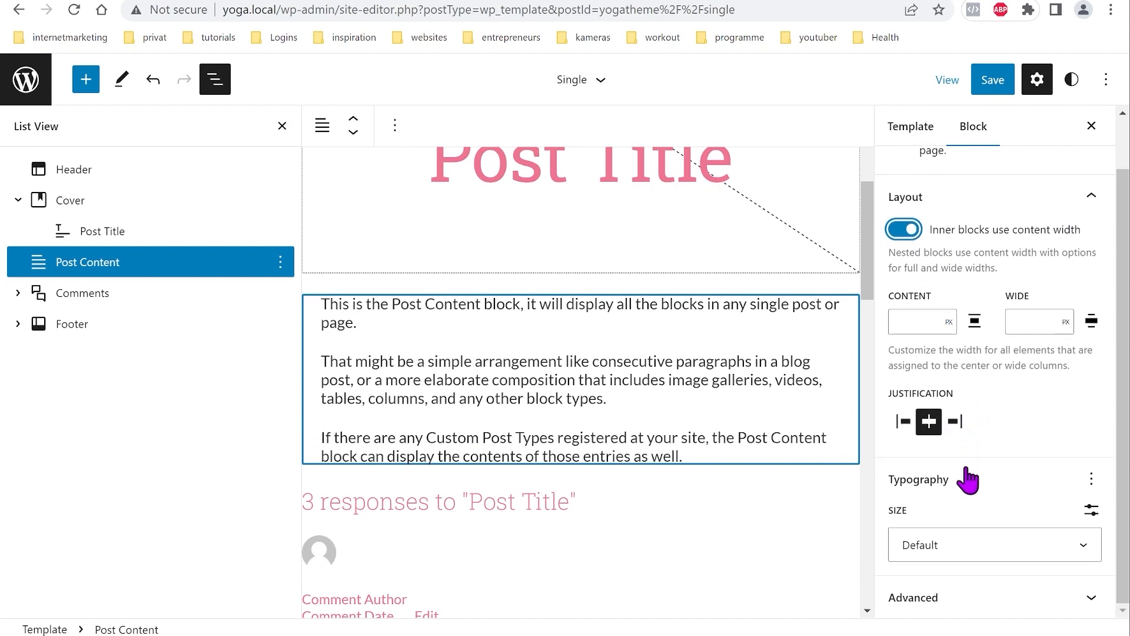
{"action": "left_click", "coordinate": [443, 383]}
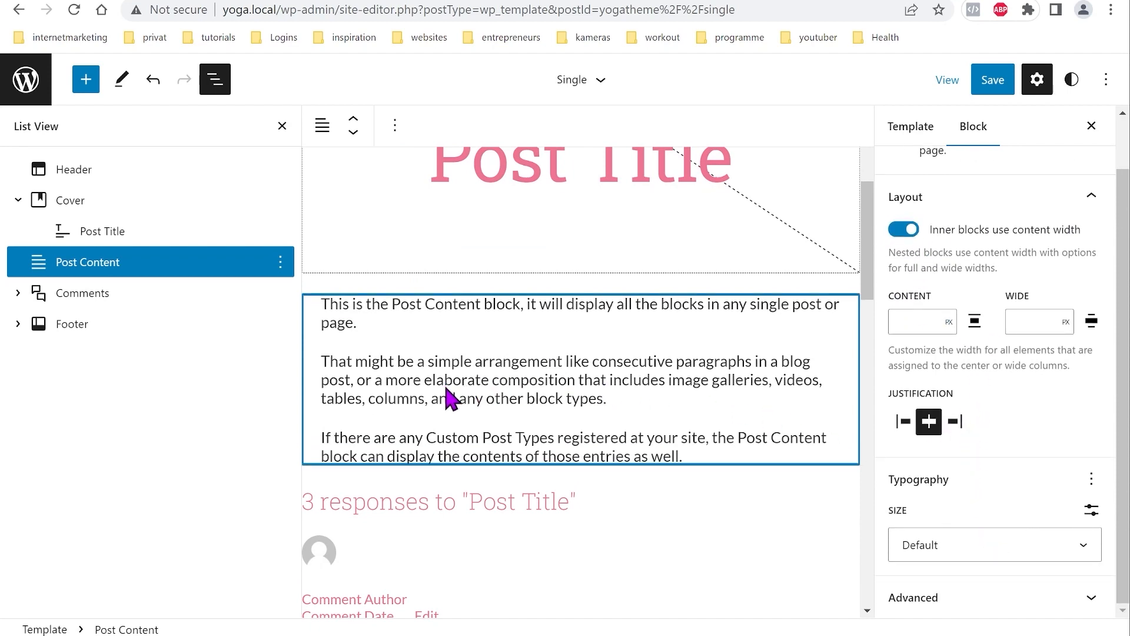
Step: Wrap the Comments block in a Group block
{"action": "left_click", "coordinate": [109, 302]}
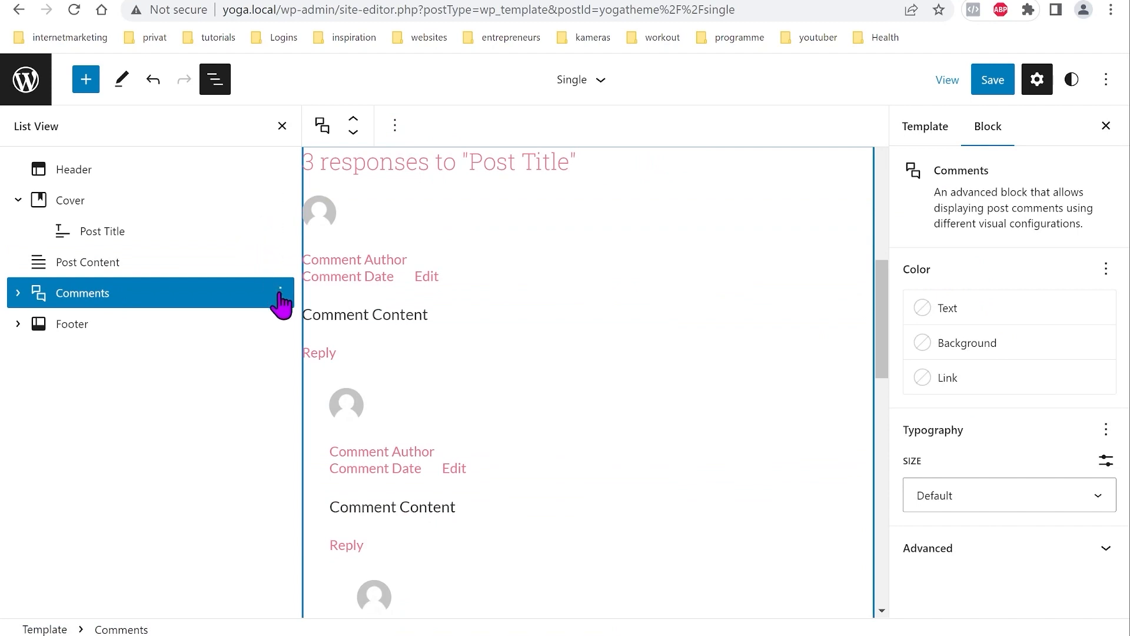
{"action": "left_click", "coordinate": [280, 293]}
{"action": "scroll", "coordinate": [373, 498], "scroll_direction": "down", "scroll_amount": 1}
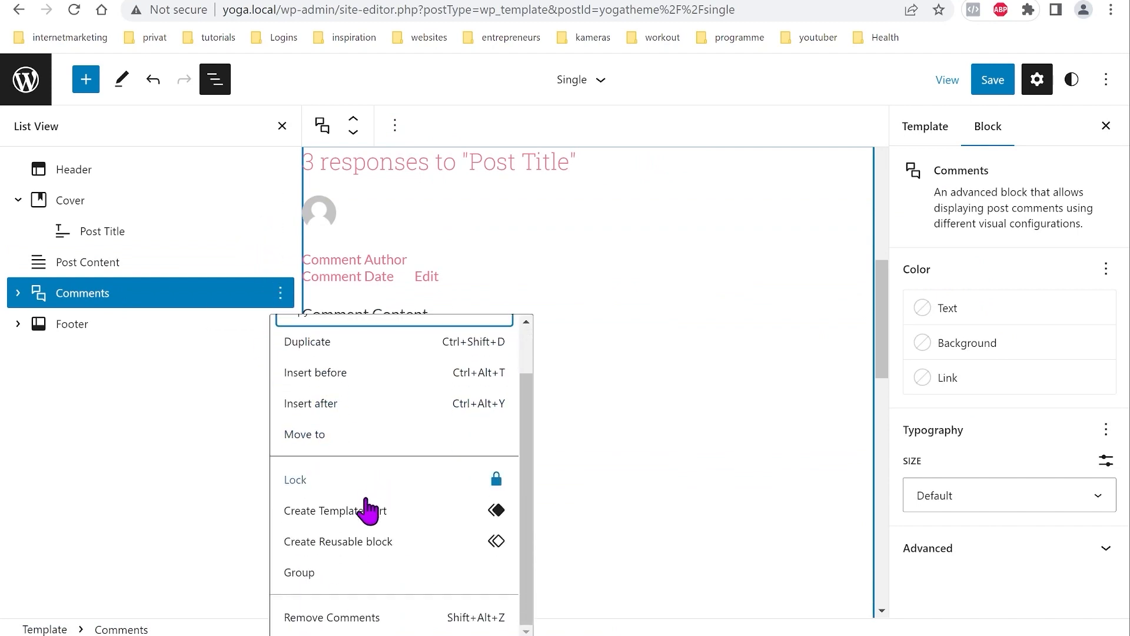
{"action": "left_click", "coordinate": [310, 580]}
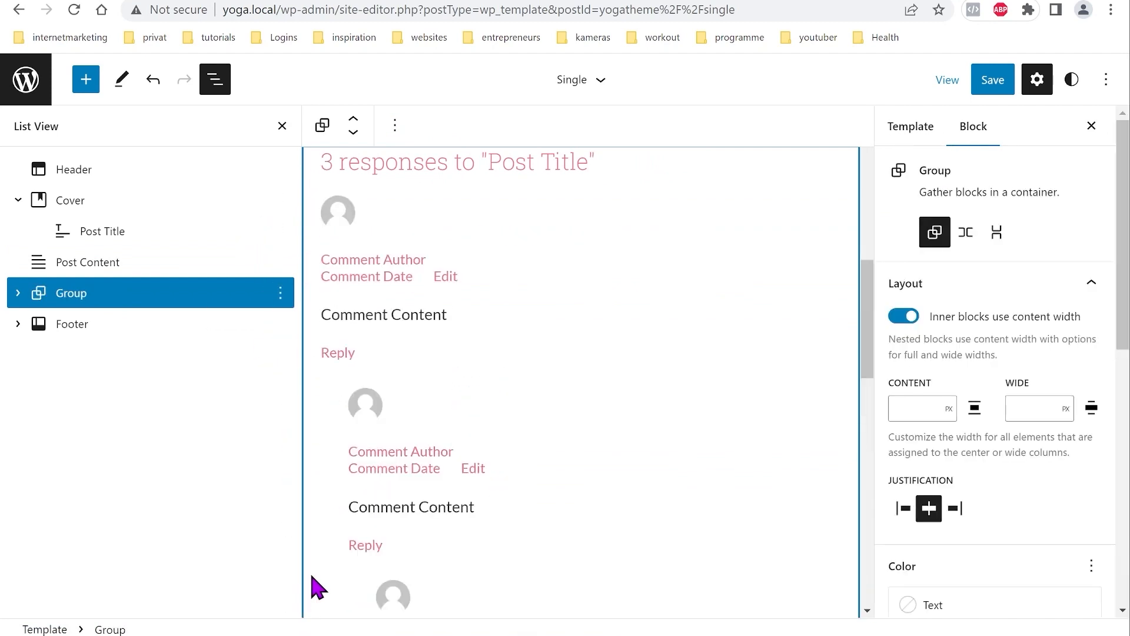
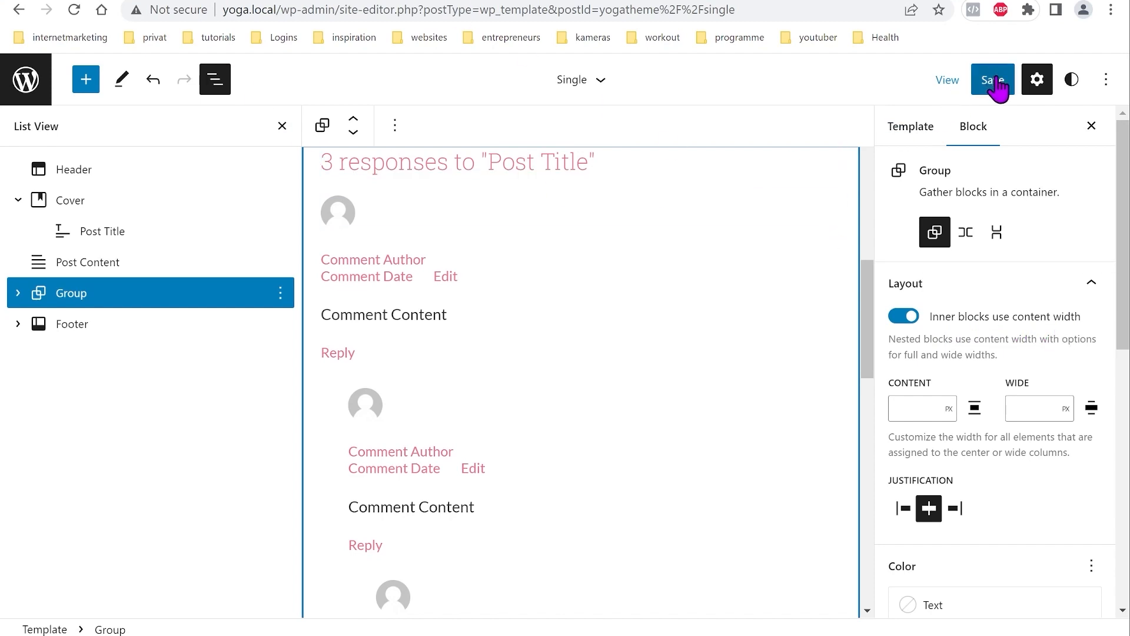
Step: Save the Single template changes and confirm the save
{"action": "scroll", "coordinate": [615, 340], "scroll_direction": "down", "scroll_amount": 7}
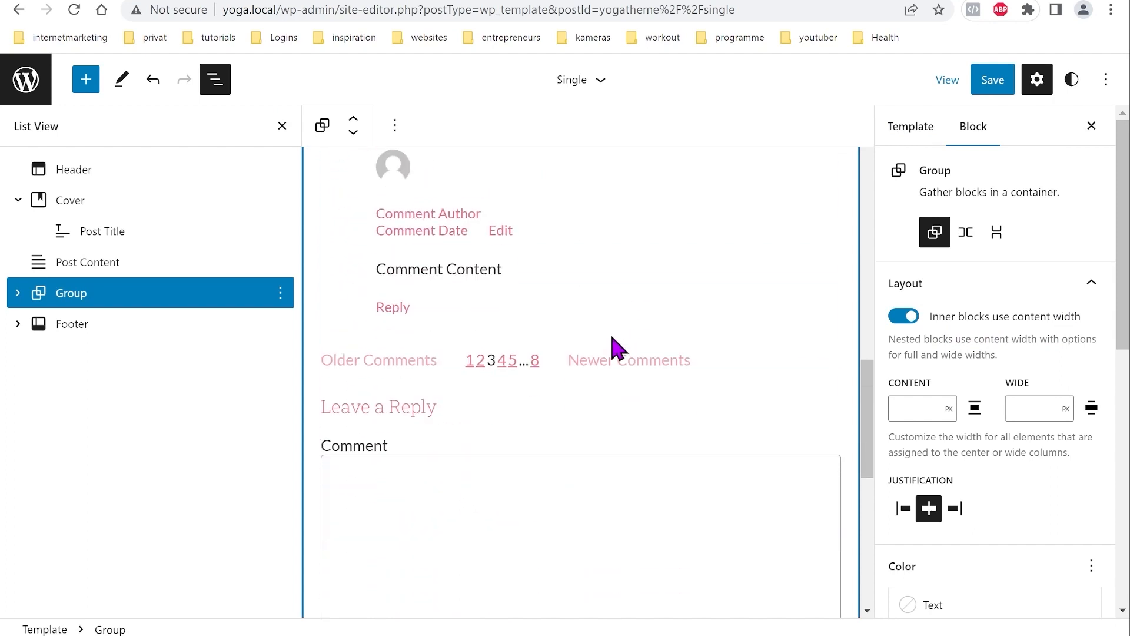
{"action": "left_click", "coordinate": [1006, 90]}
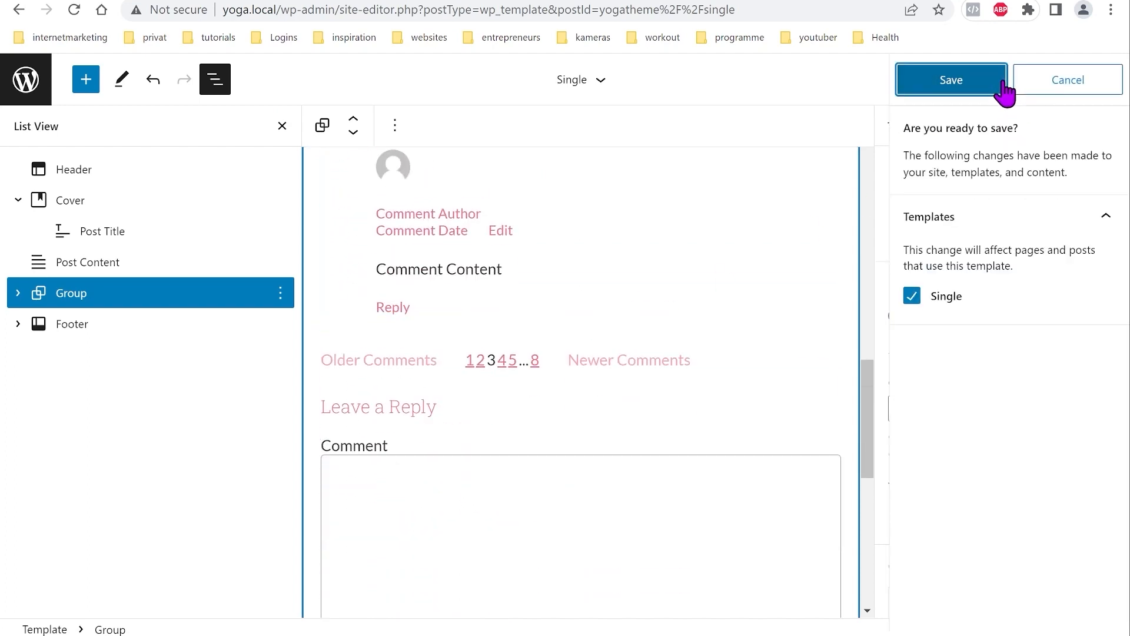
{"action": "left_click", "coordinate": [1004, 89]}
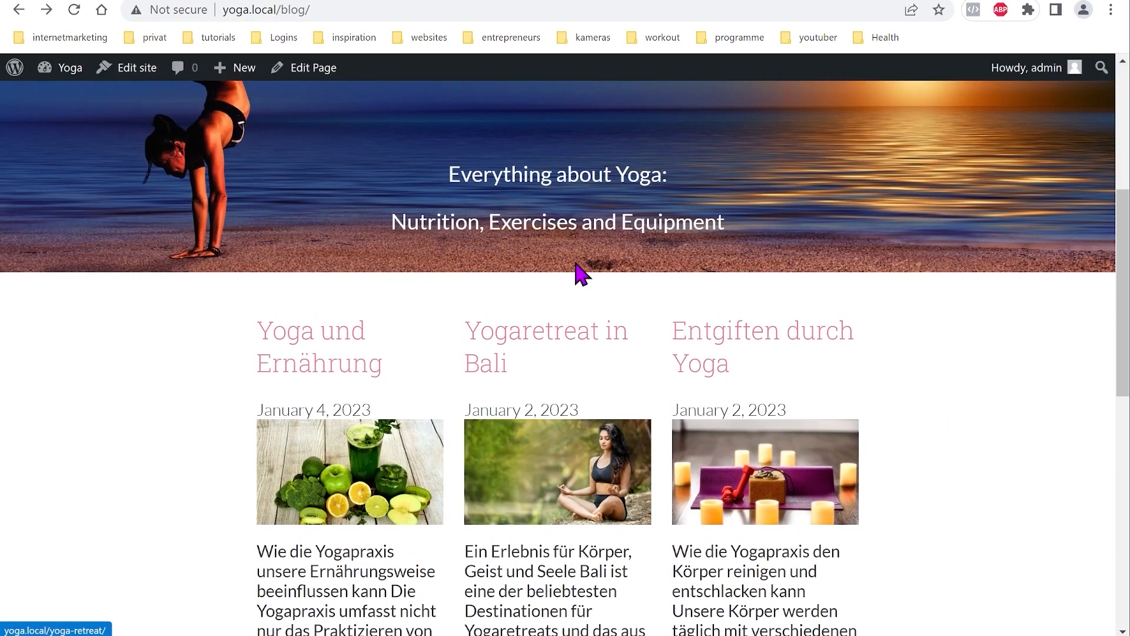
Step: View the 'Yogaretreat in Bali' post on the live site to check the result
{"action": "left_click", "coordinate": [525, 340]}
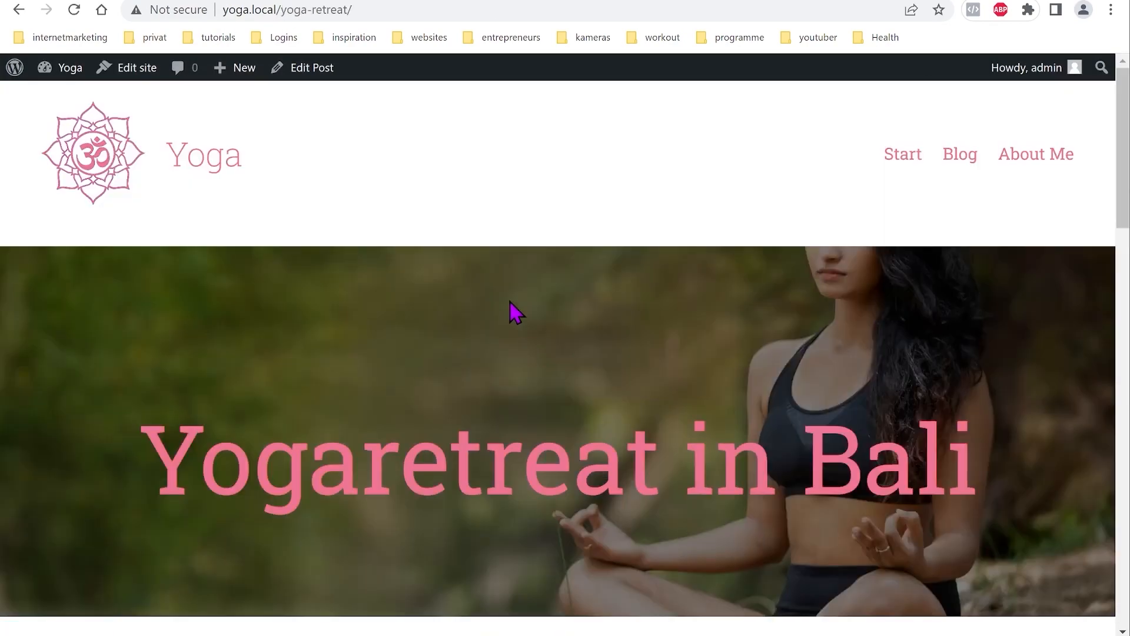
{"action": "scroll", "coordinate": [512, 313], "scroll_direction": "down", "scroll_amount": 5}
{"action": "scroll", "coordinate": [512, 339], "scroll_direction": "down", "scroll_amount": 15}
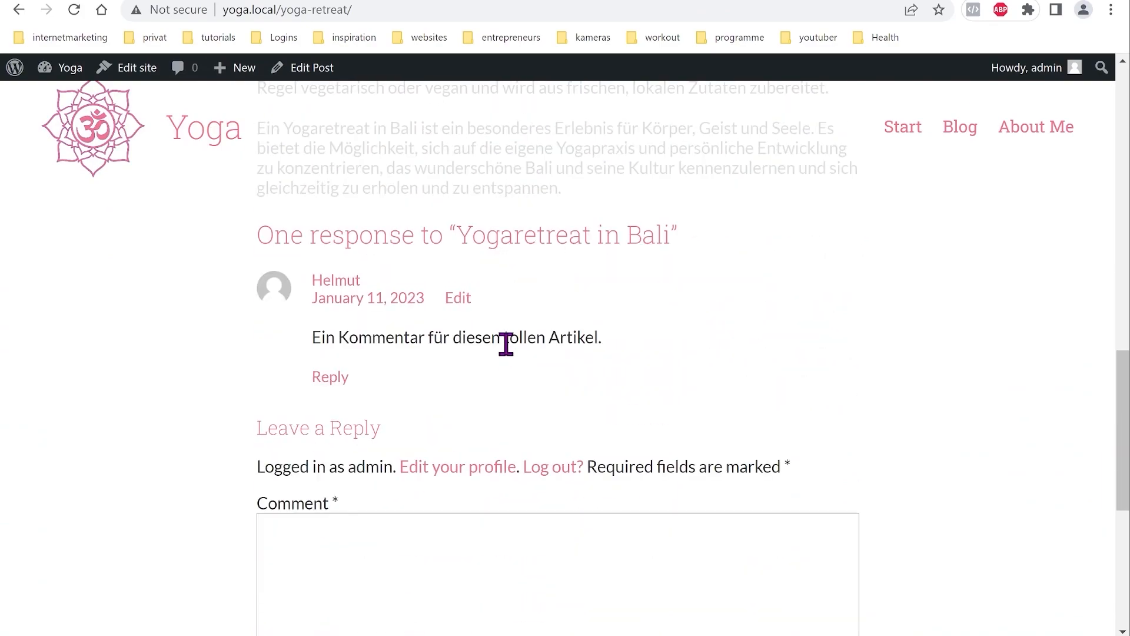
{"action": "scroll", "coordinate": [527, 436], "scroll_direction": "up", "scroll_amount": 20}
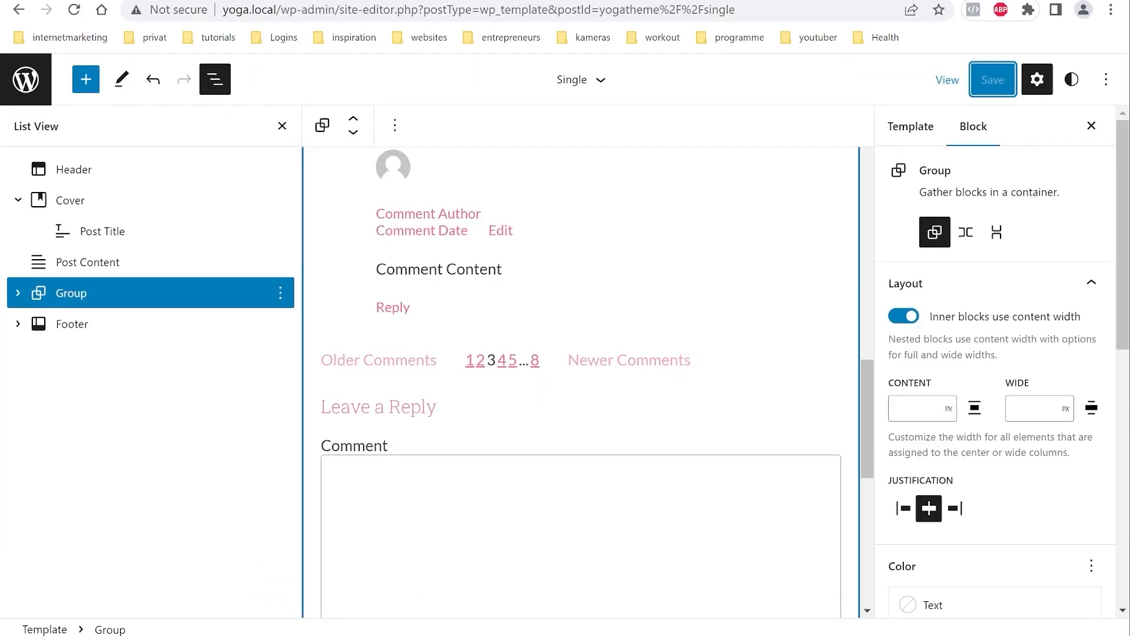
Step: Go to the Templates list and show the template types available under Add New
{"action": "left_click", "coordinate": [51, 69]}
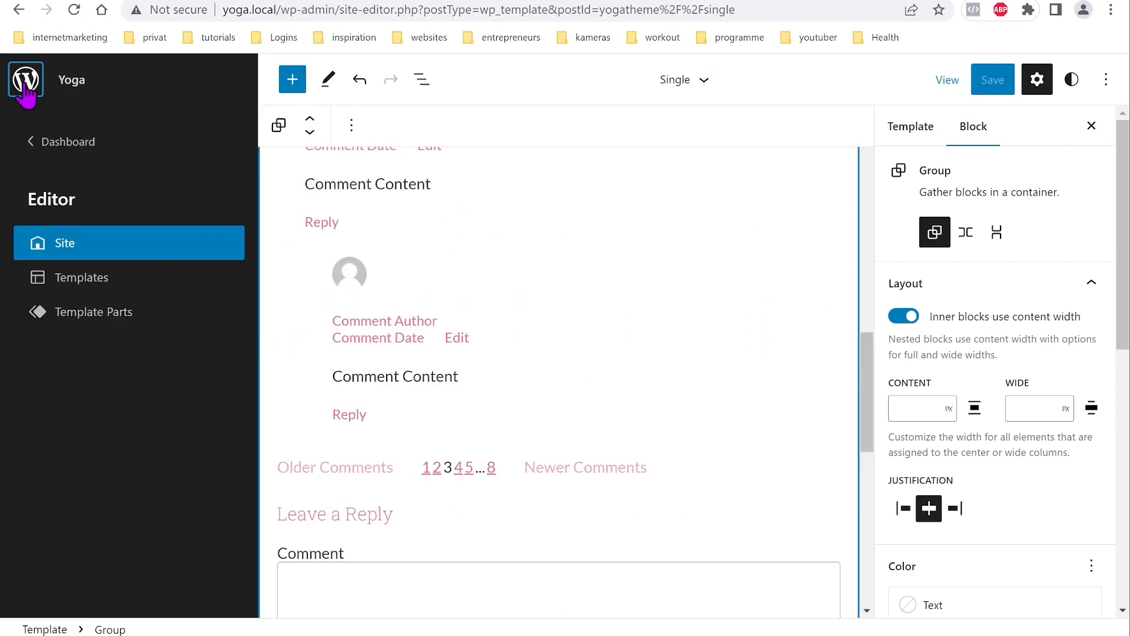
{"action": "left_click", "coordinate": [77, 289]}
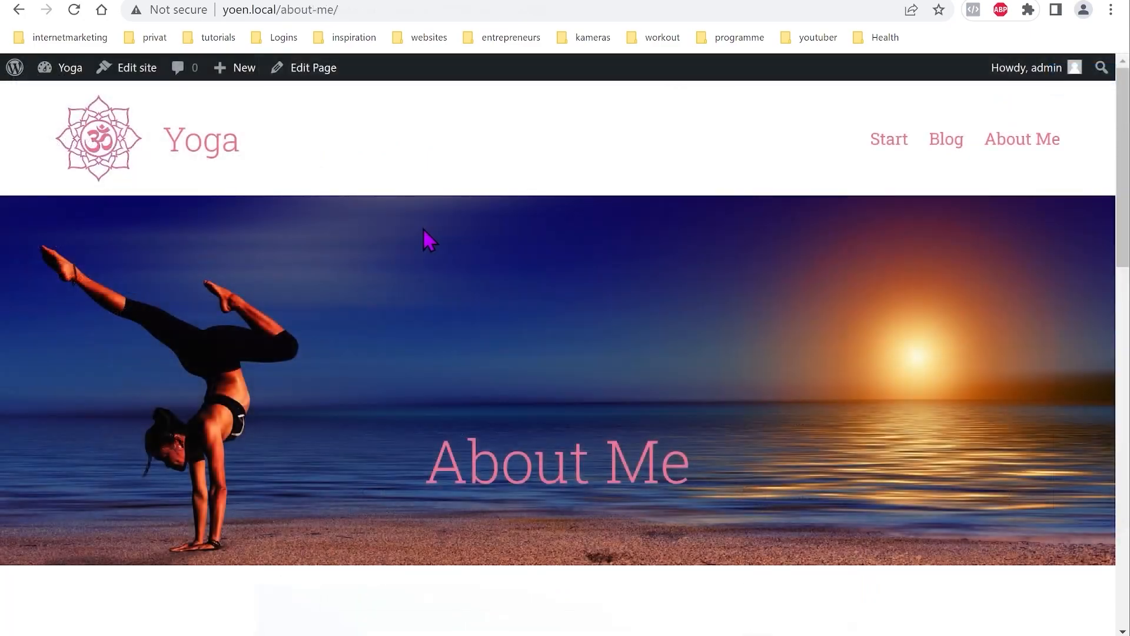
{"action": "scroll", "coordinate": [422, 228], "scroll_direction": "down", "scroll_amount": 5}
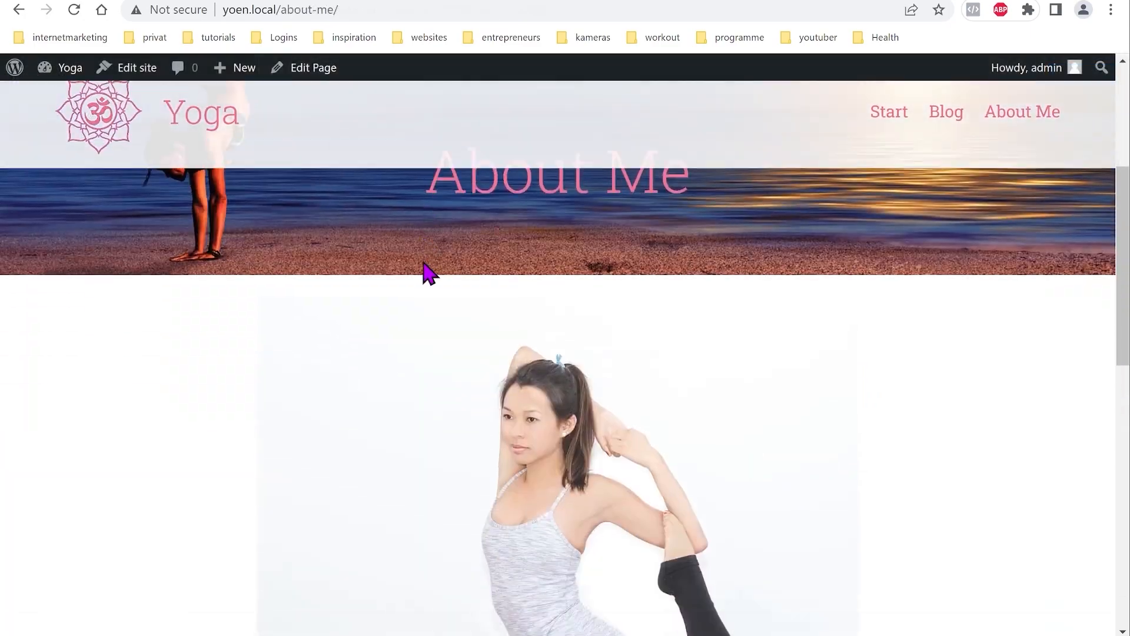
{"action": "scroll", "coordinate": [424, 263], "scroll_direction": "down", "scroll_amount": 10}
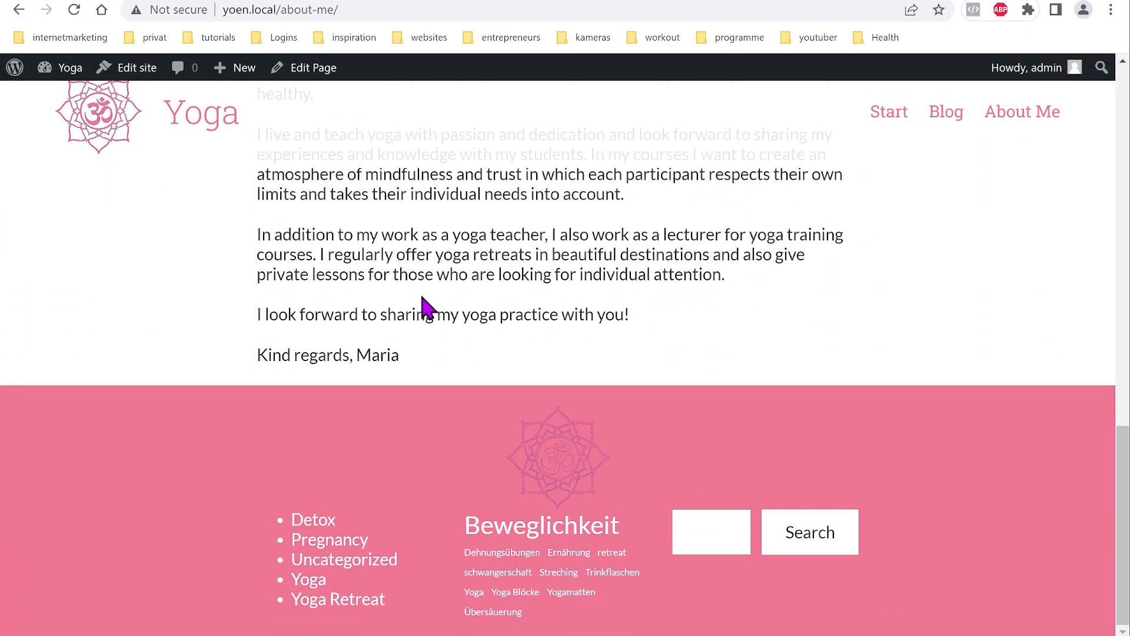
{"action": "scroll", "coordinate": [425, 306], "scroll_direction": "up", "scroll_amount": 15}
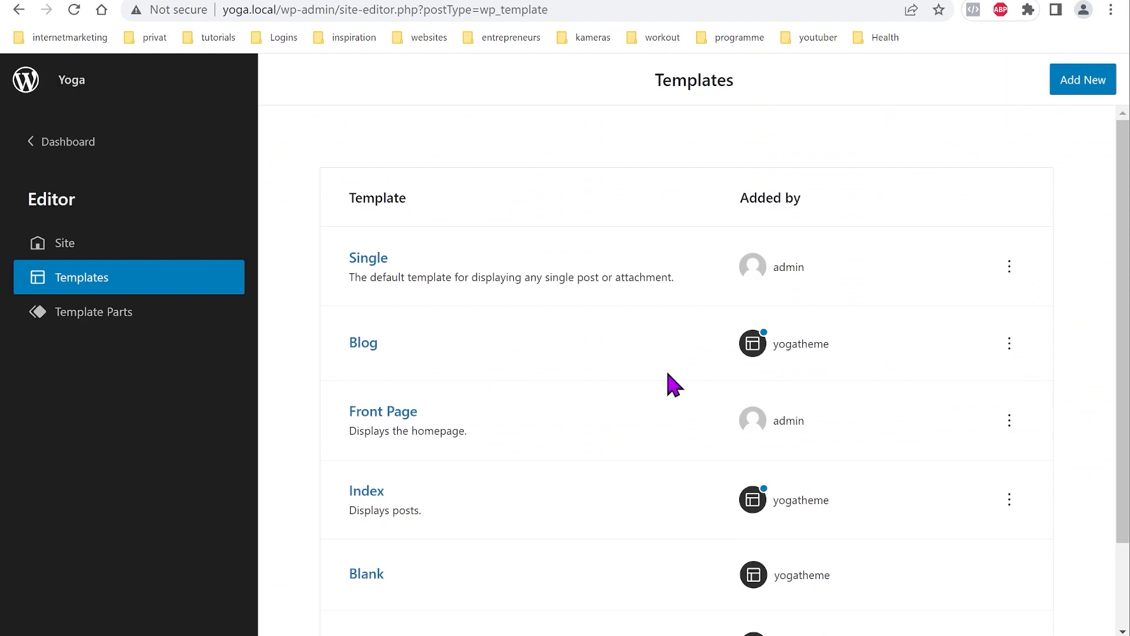
{"action": "left_click", "coordinate": [1071, 91]}
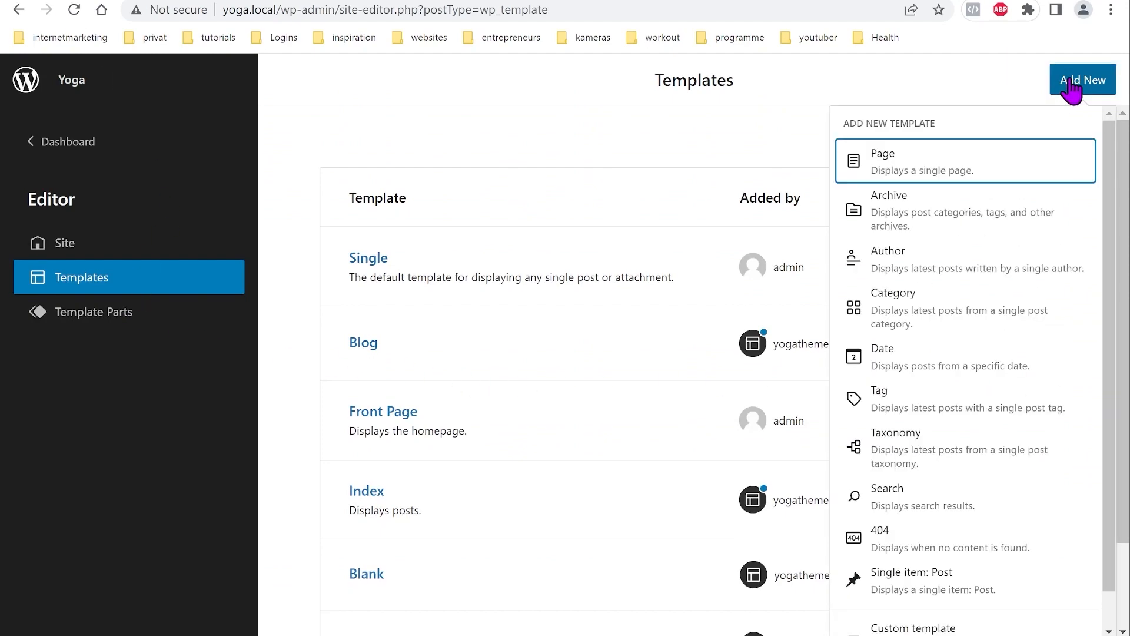
Step: Create a Page template for All Pages and select its empty paragraph in List View
{"action": "left_click", "coordinate": [899, 173]}
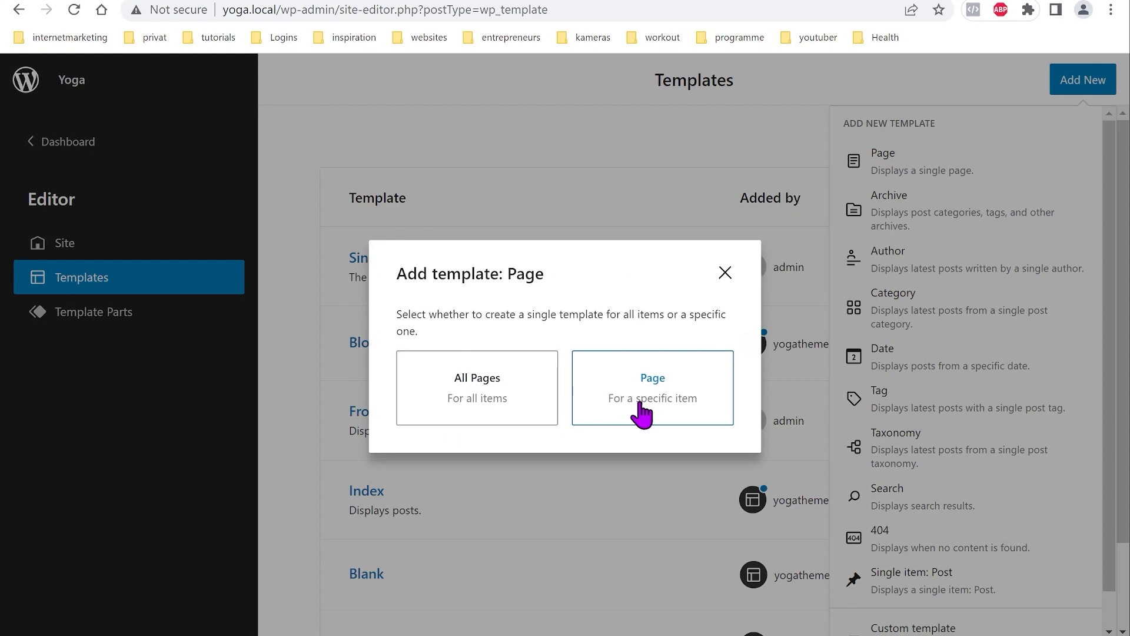
{"action": "left_click", "coordinate": [478, 389]}
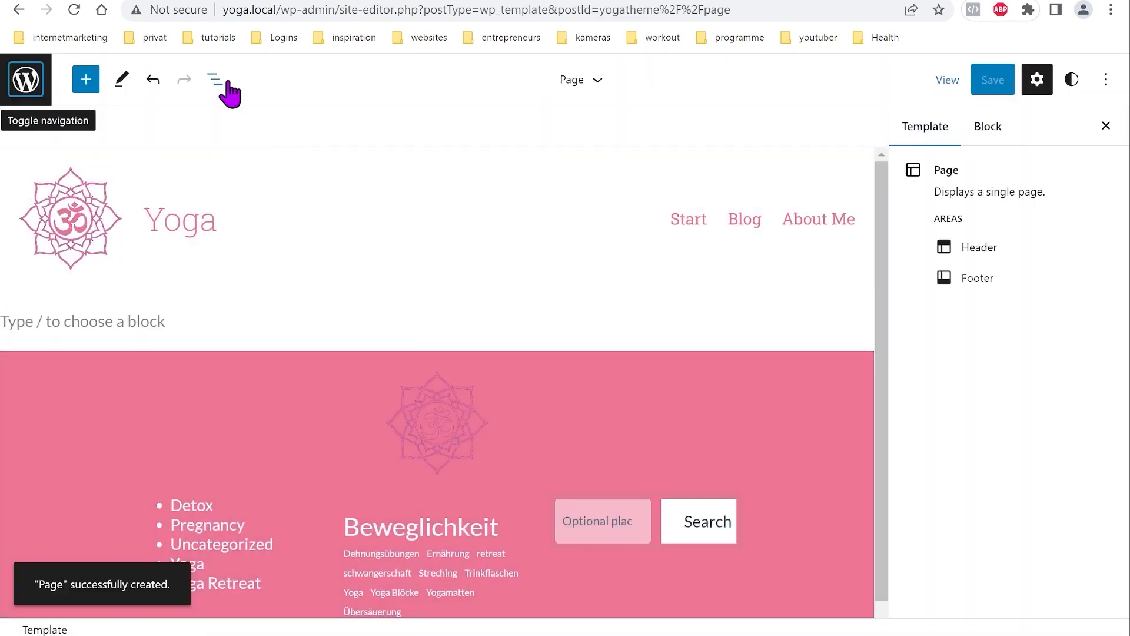
{"action": "left_click", "coordinate": [216, 81]}
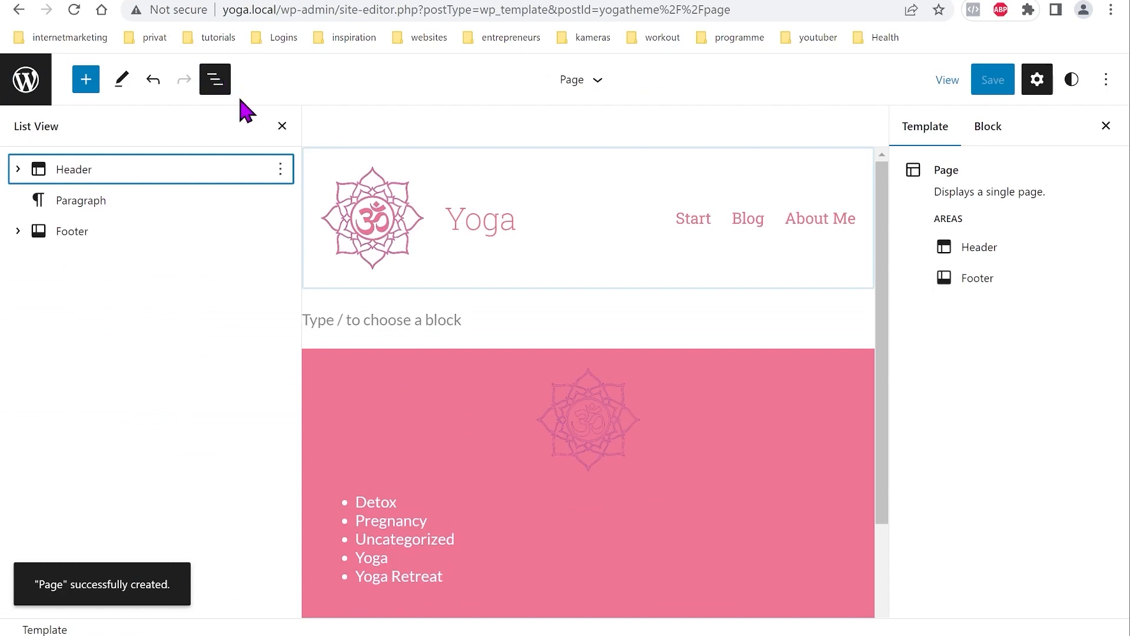
{"action": "left_click", "coordinate": [101, 206]}
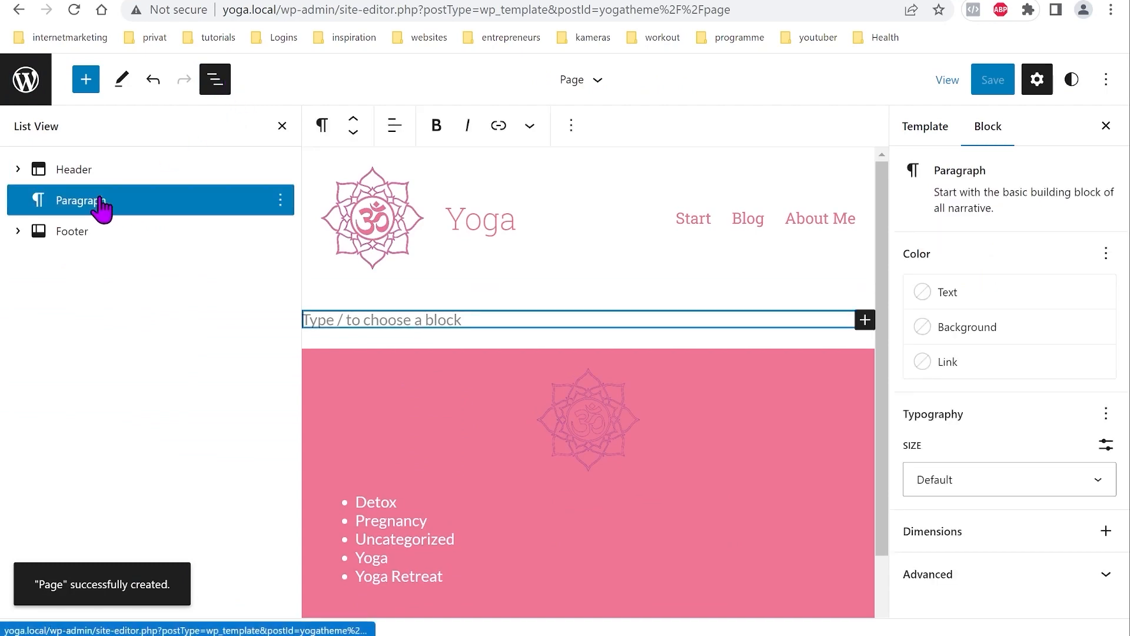
Step: Insert a Cover block showing the featured image, followed by a Post Content block
{"action": "left_click", "coordinate": [86, 82]}
{"action": "left_click", "coordinate": [188, 182]}
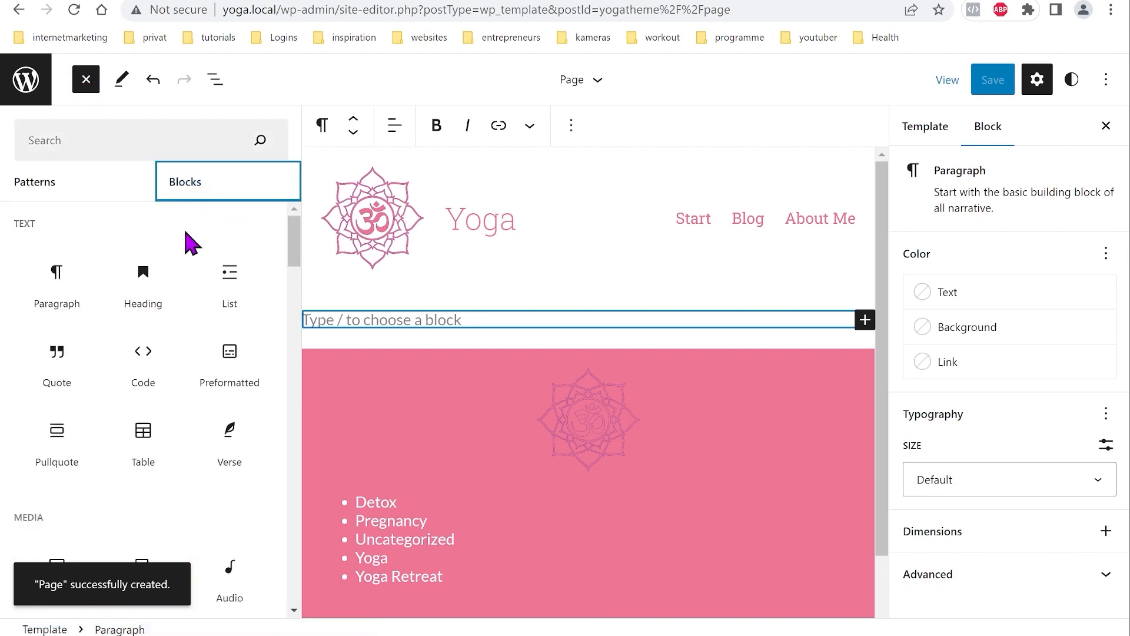
{"action": "scroll", "coordinate": [156, 328], "scroll_direction": "down", "scroll_amount": 6}
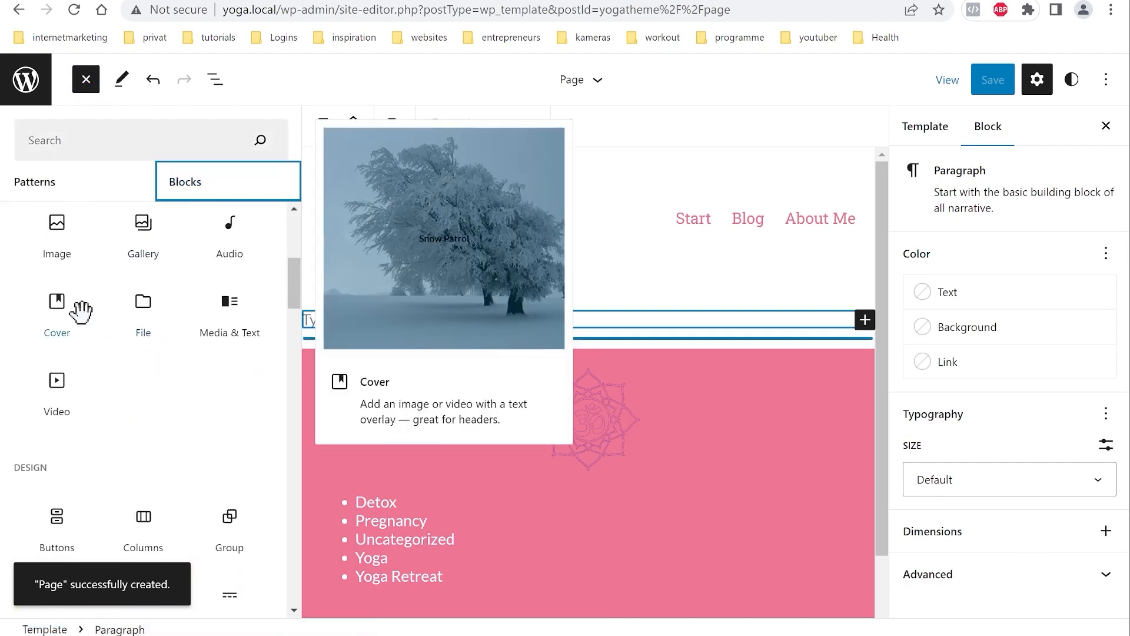
{"action": "left_click", "coordinate": [81, 312]}
{"action": "scroll", "coordinate": [200, 374], "scroll_direction": "down", "scroll_amount": 6}
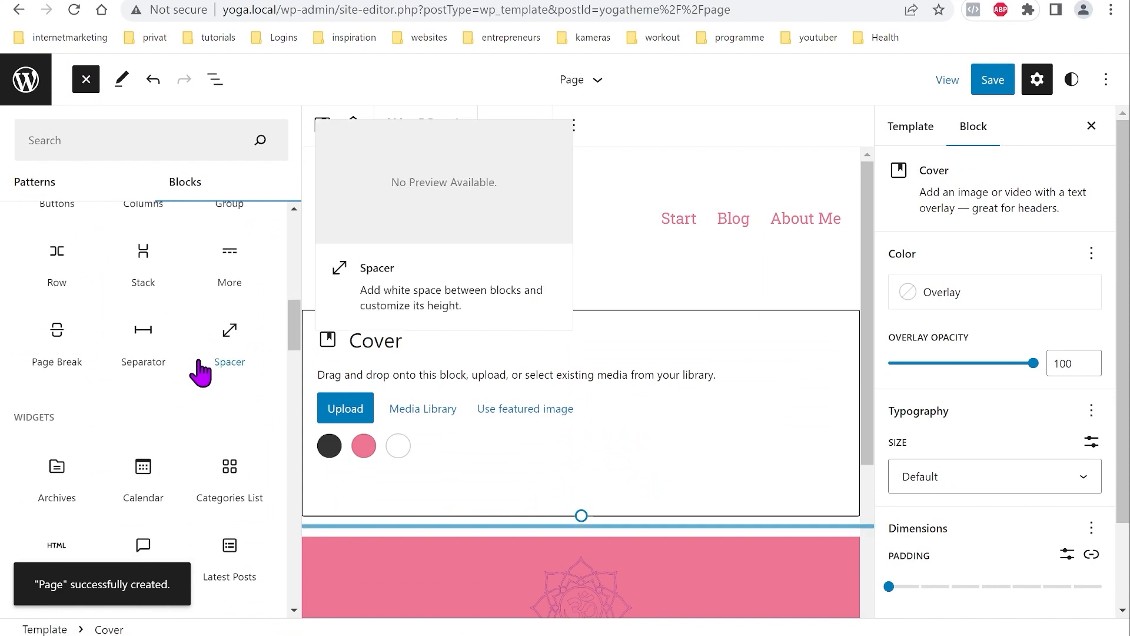
{"action": "scroll", "coordinate": [200, 374], "scroll_direction": "down", "scroll_amount": 10}
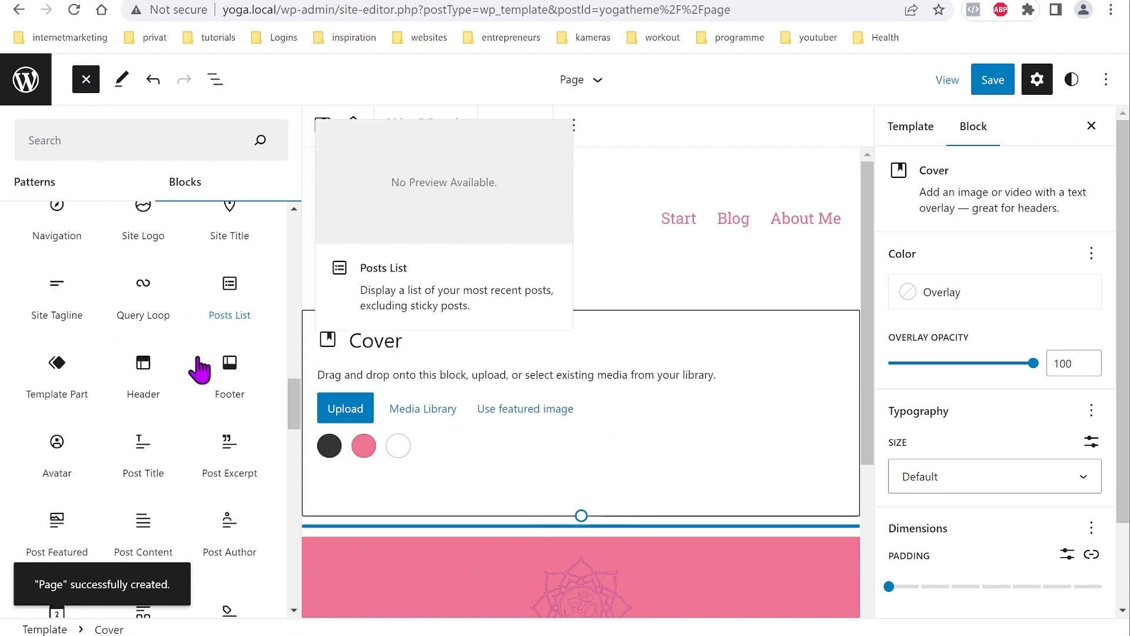
{"action": "scroll", "coordinate": [201, 370], "scroll_direction": "down", "scroll_amount": 8}
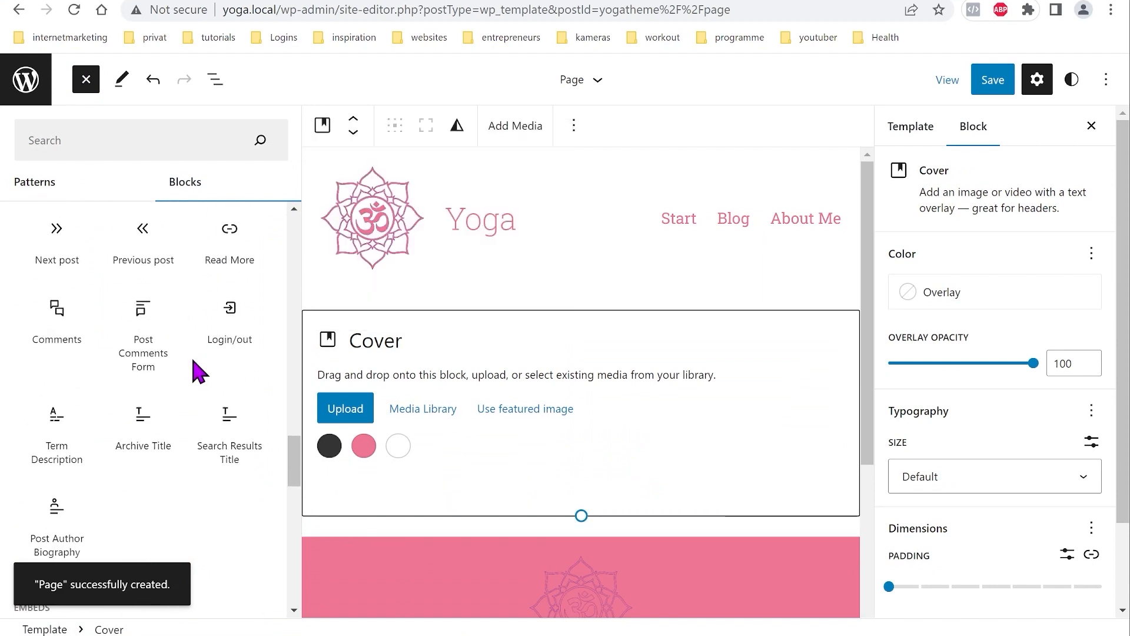
{"action": "scroll", "coordinate": [200, 371], "scroll_direction": "up", "scroll_amount": 5}
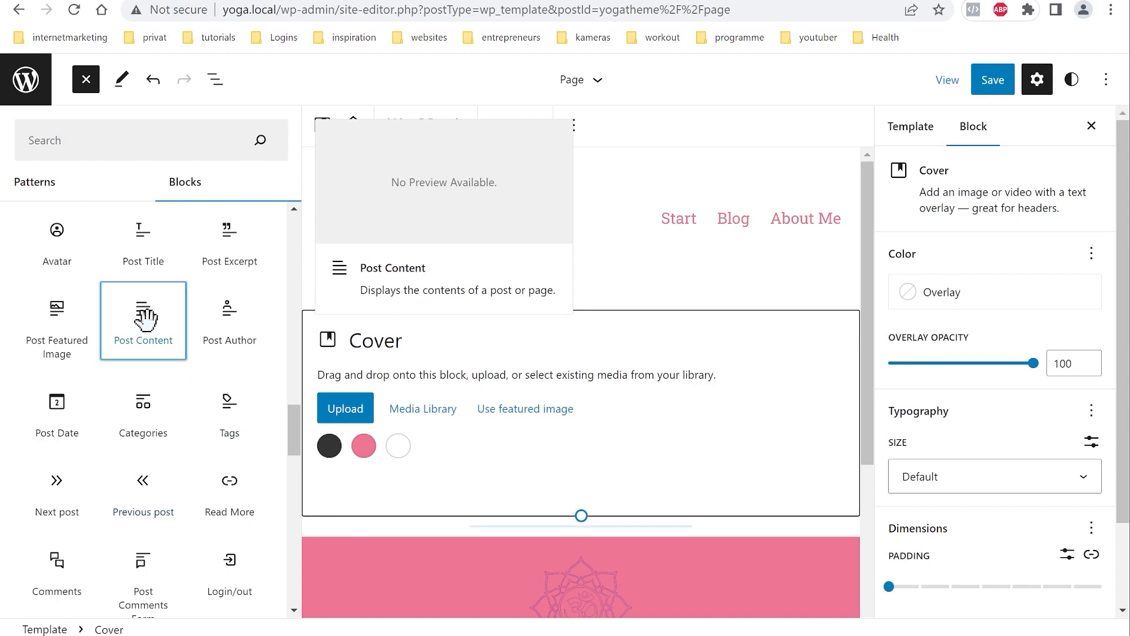
{"action": "left_click", "coordinate": [145, 320]}
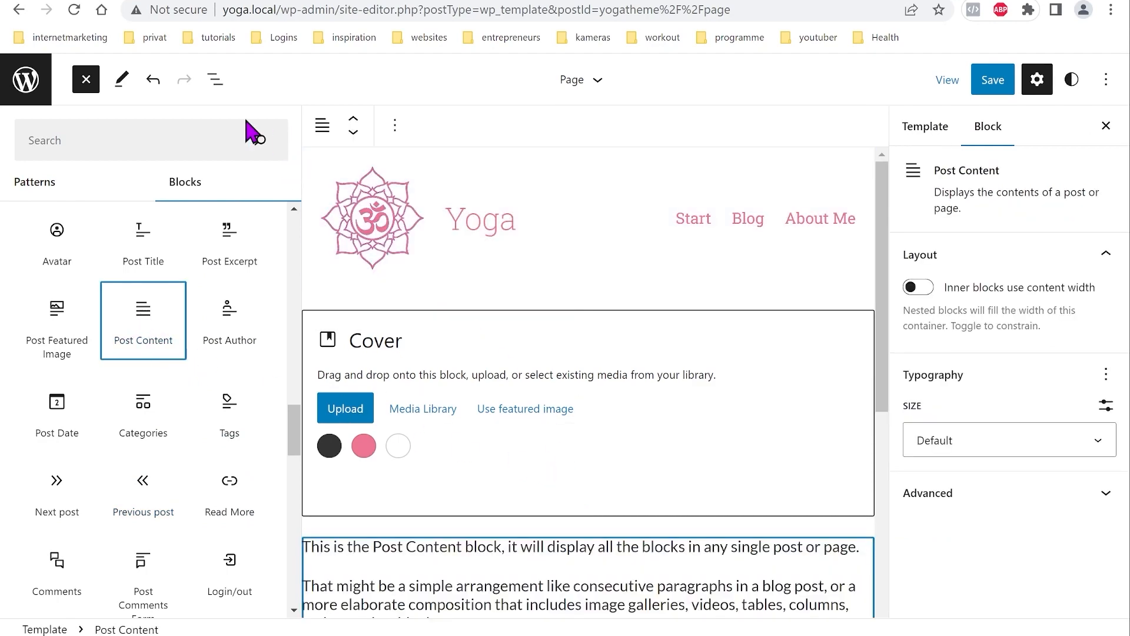
{"action": "left_click", "coordinate": [215, 81]}
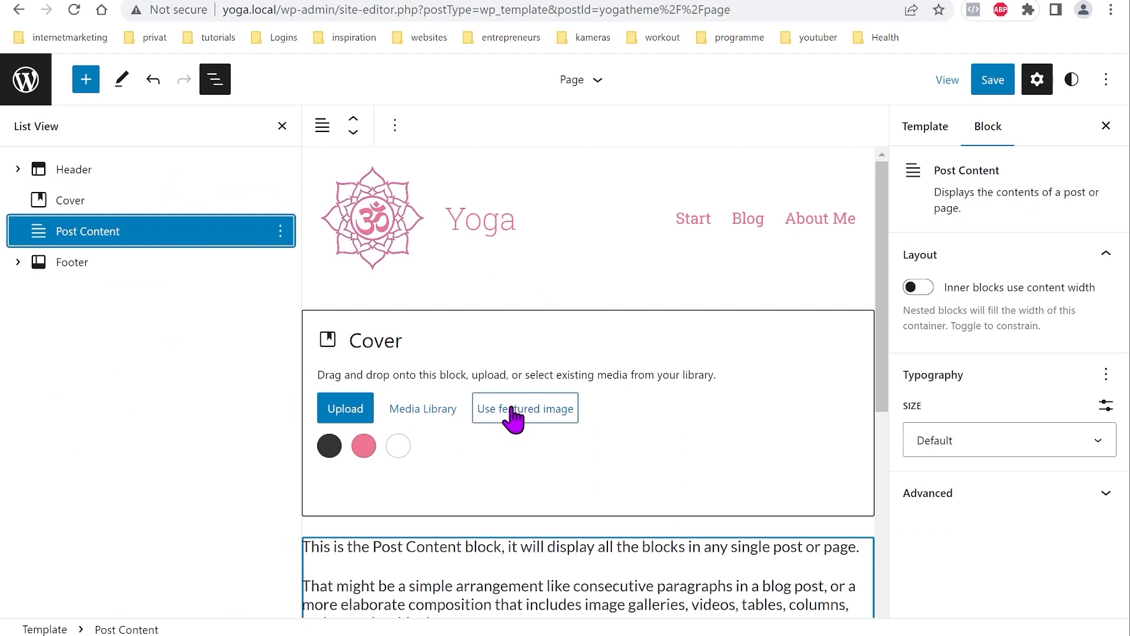
{"action": "left_click", "coordinate": [535, 412]}
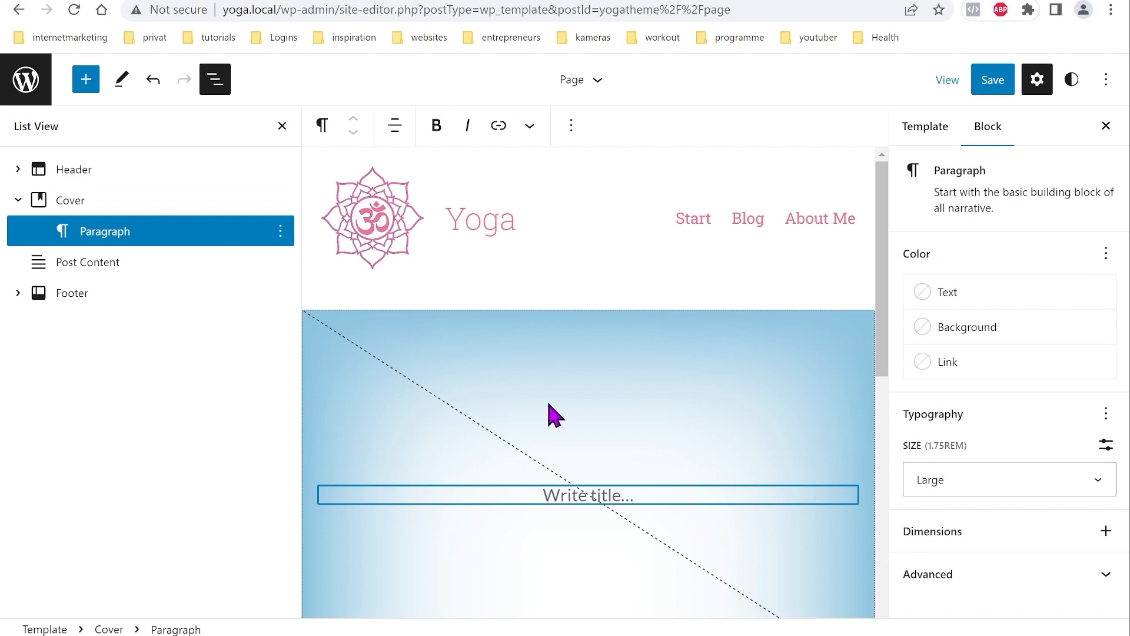
Step: Add a Post Title block inside the cover
{"action": "left_click", "coordinate": [280, 231]}
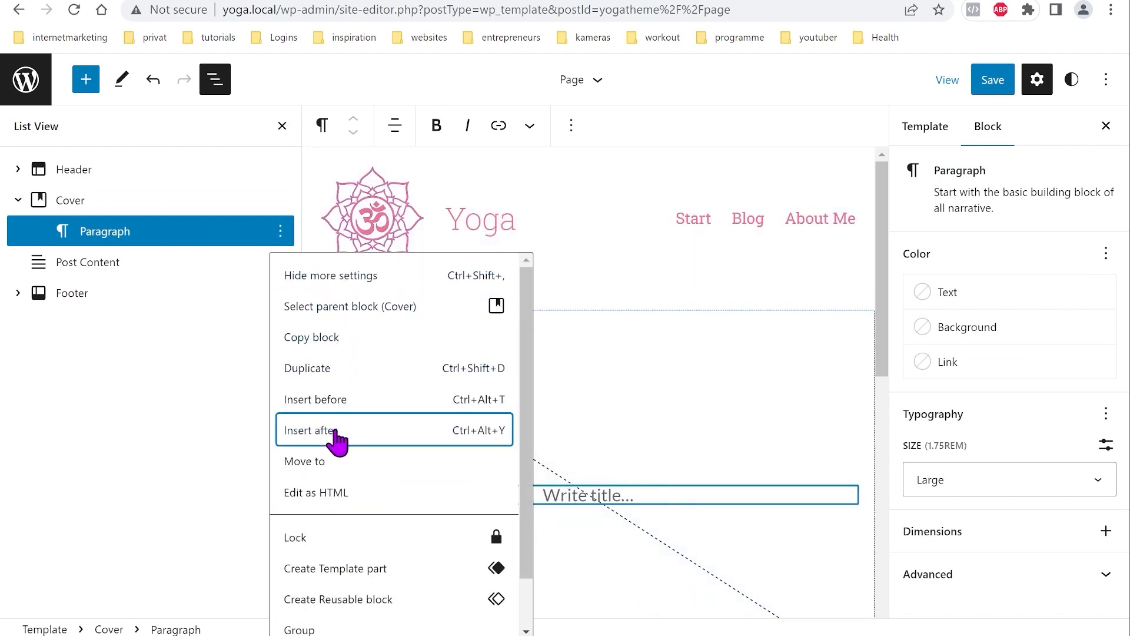
{"action": "left_click", "coordinate": [352, 430]}
{"action": "left_click", "coordinate": [87, 83]}
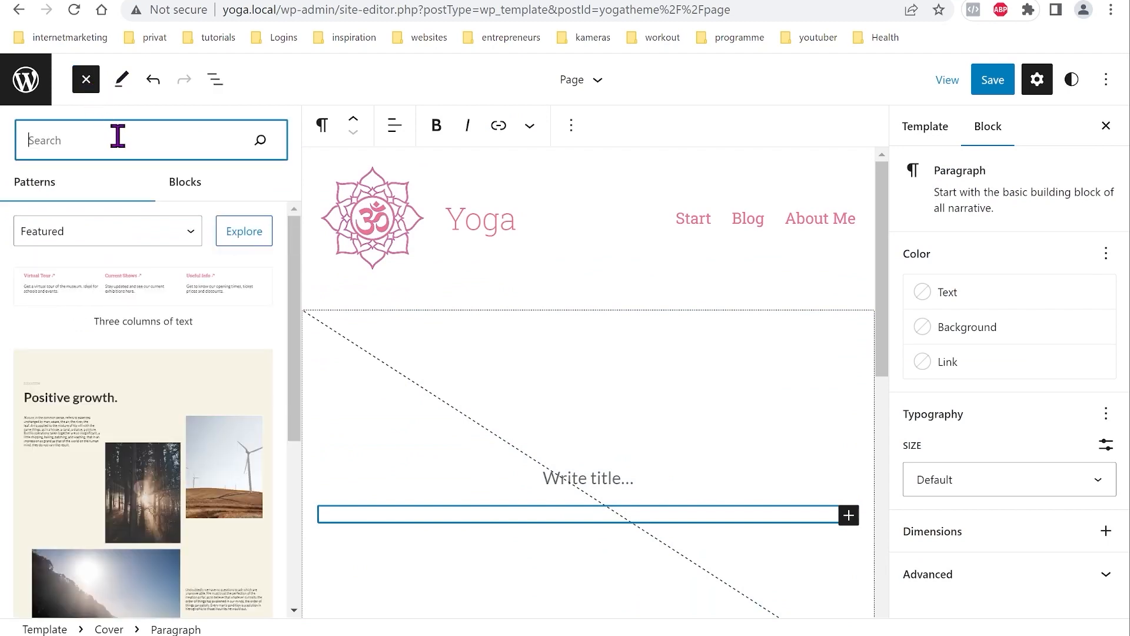
{"action": "type", "text": "Post"}
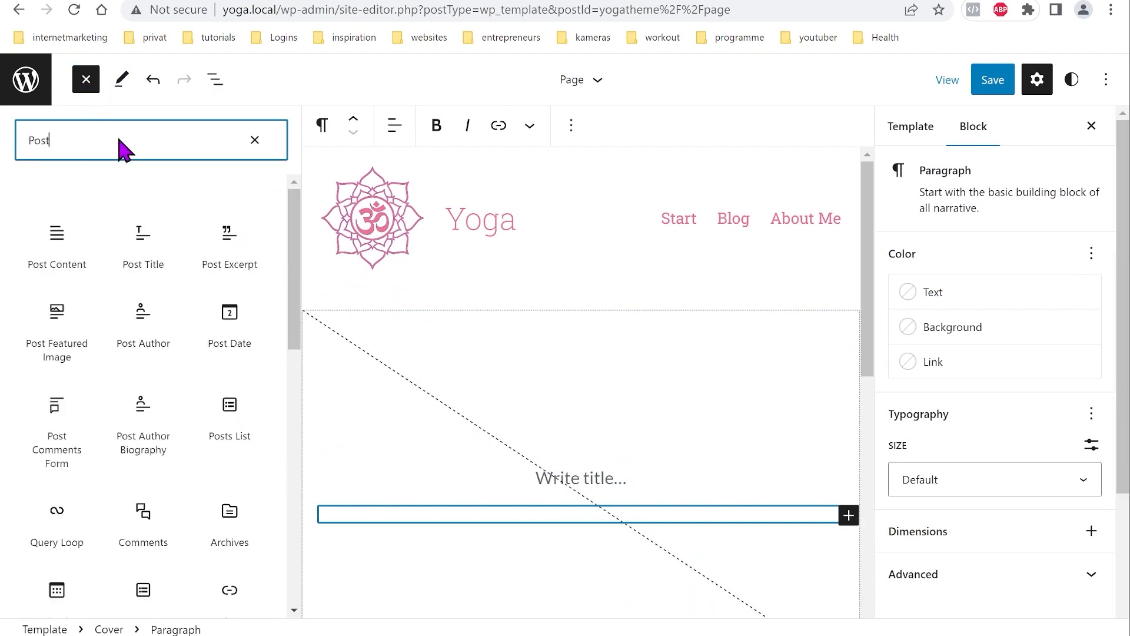
{"action": "left_click", "coordinate": [143, 236]}
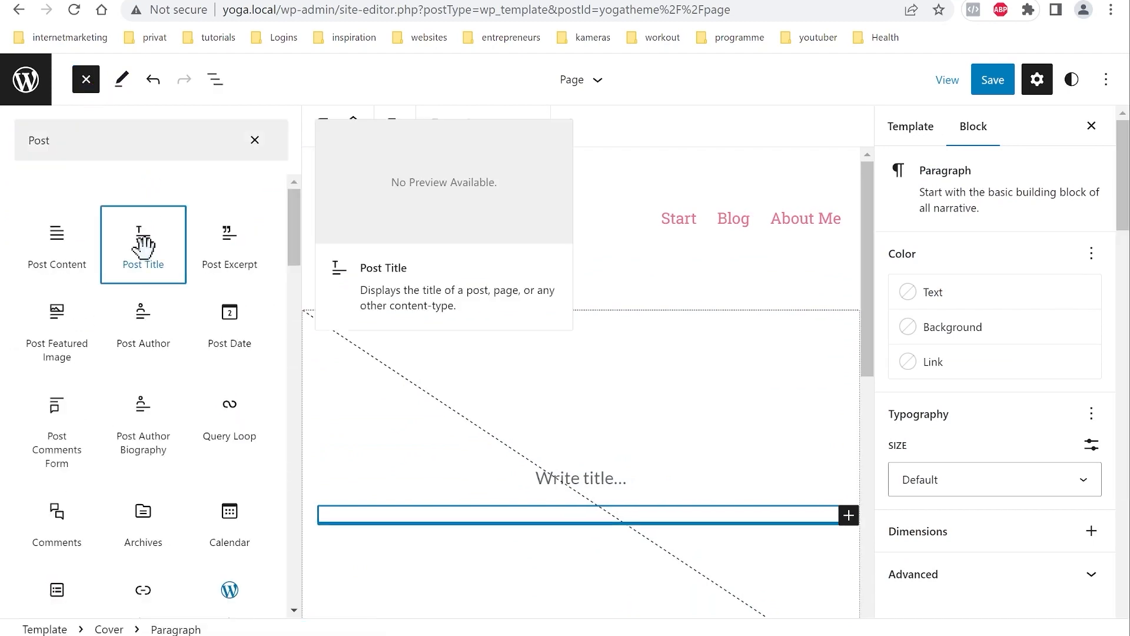
Step: Remove the empty 'Write title...' paragraph from the cover
{"action": "left_click", "coordinate": [215, 80]}
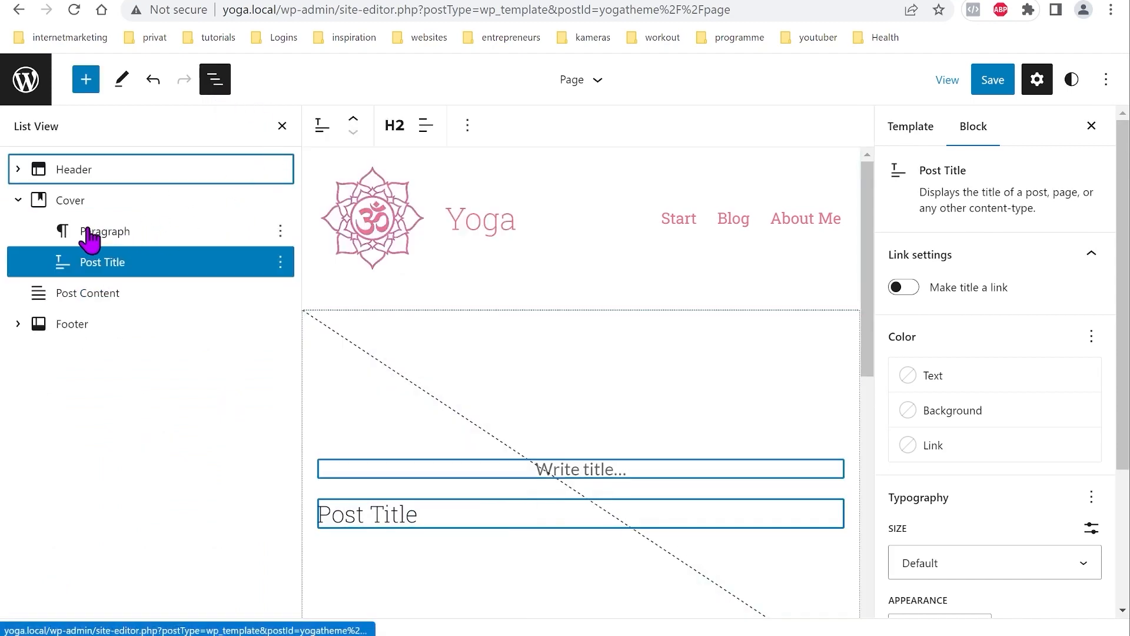
{"action": "left_click", "coordinate": [89, 236]}
{"action": "left_click", "coordinate": [281, 233]}
{"action": "scroll", "coordinate": [365, 444], "scroll_direction": "down", "scroll_amount": 2}
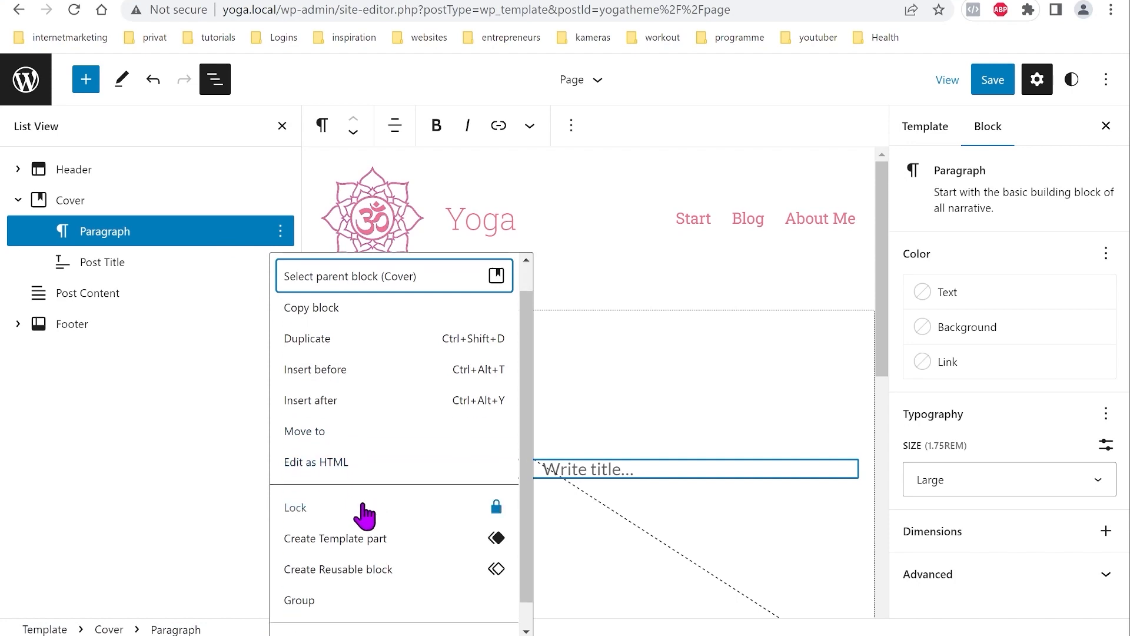
{"action": "left_click", "coordinate": [347, 618]}
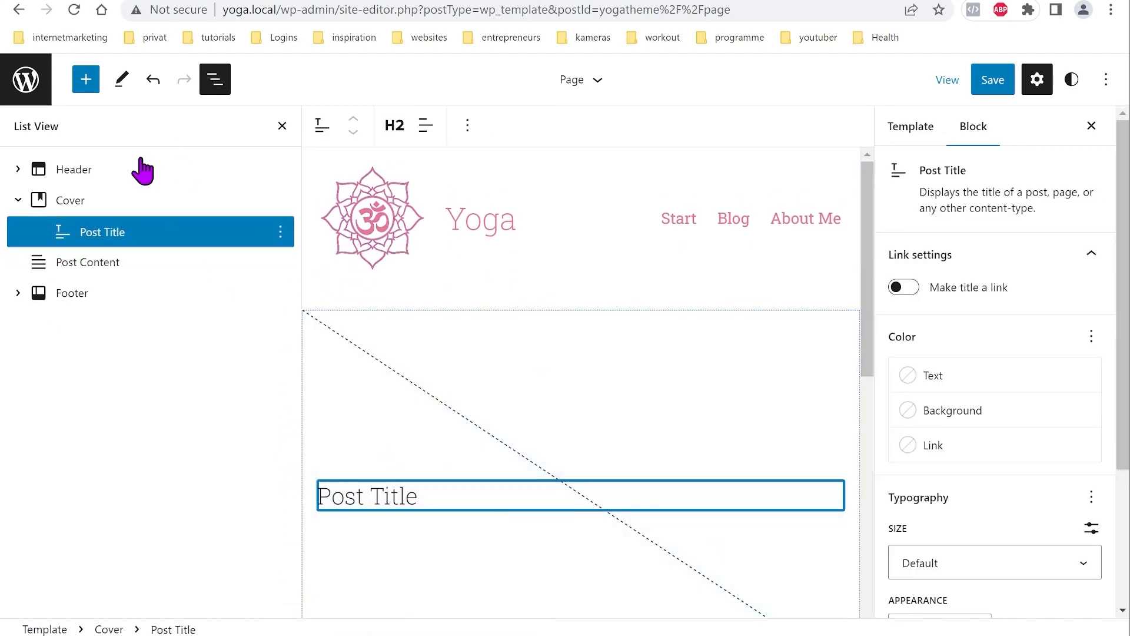
Step: Set the cover's content position to bottom centre
{"action": "left_click", "coordinate": [69, 207]}
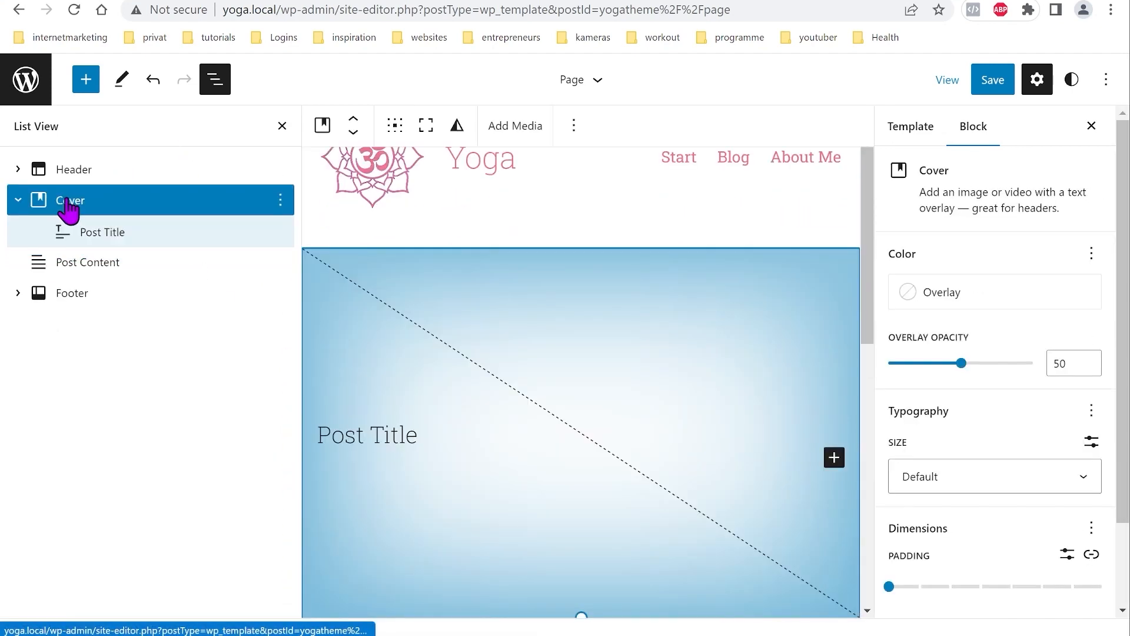
{"action": "left_click", "coordinate": [395, 126]}
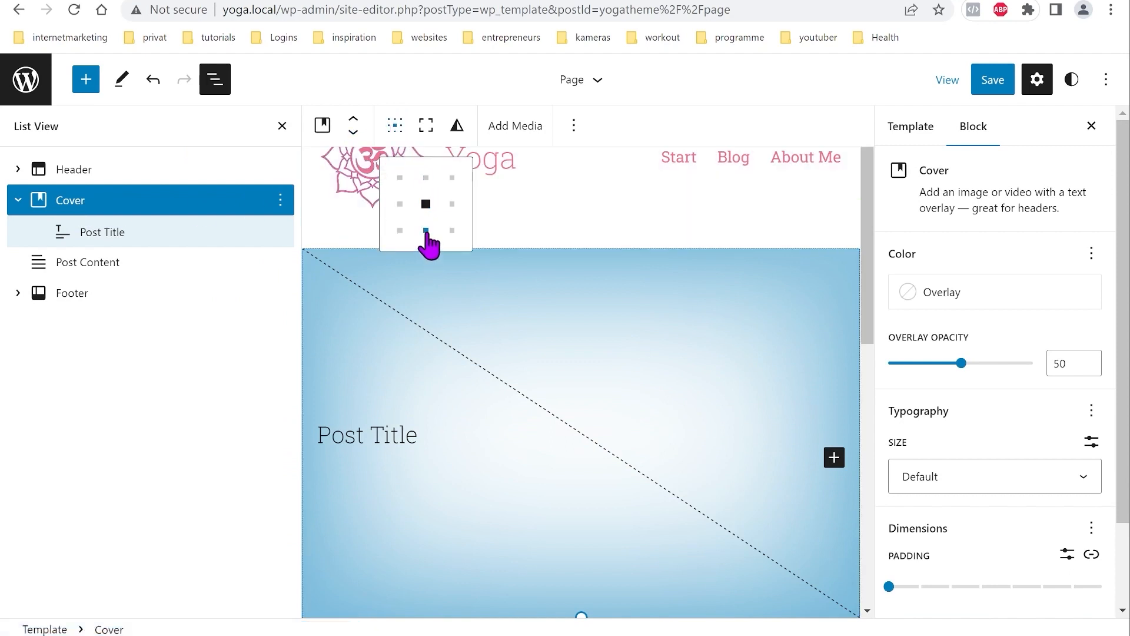
{"action": "left_click", "coordinate": [425, 231]}
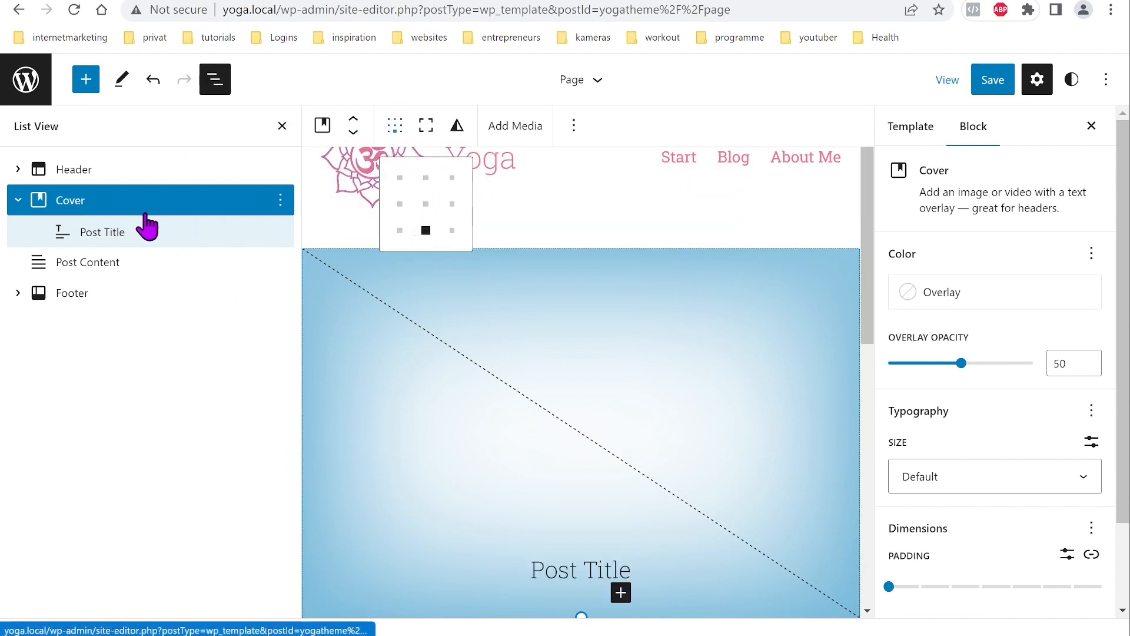
{"action": "left_click", "coordinate": [126, 232]}
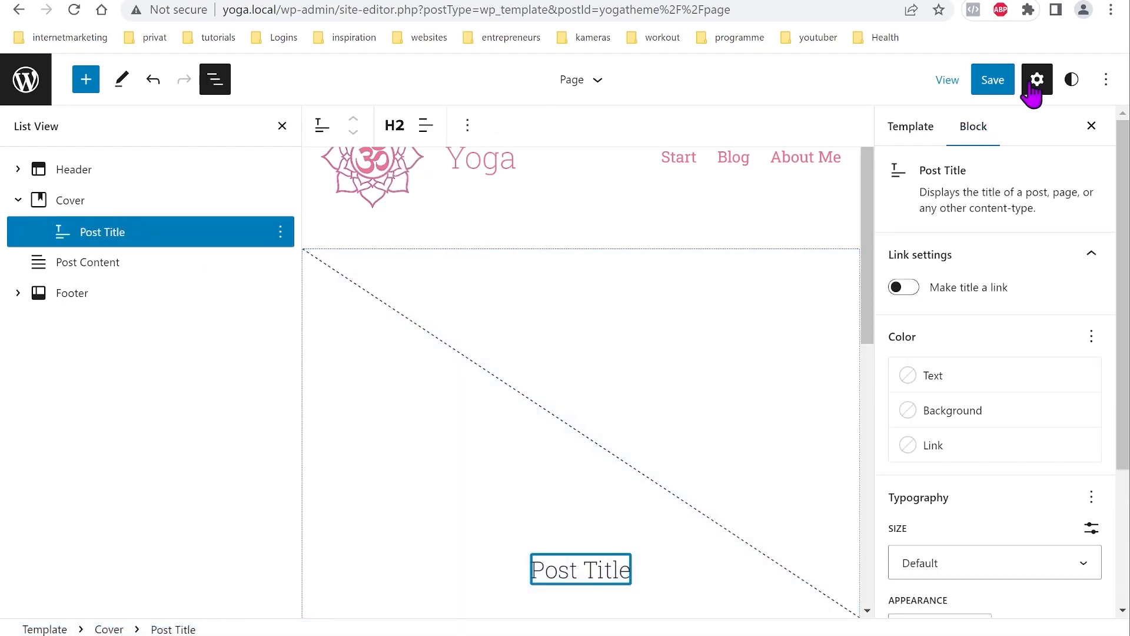
Step: Style the Post Title with pink text, xxx-large size and Regular font weight
{"action": "left_click", "coordinate": [961, 387]}
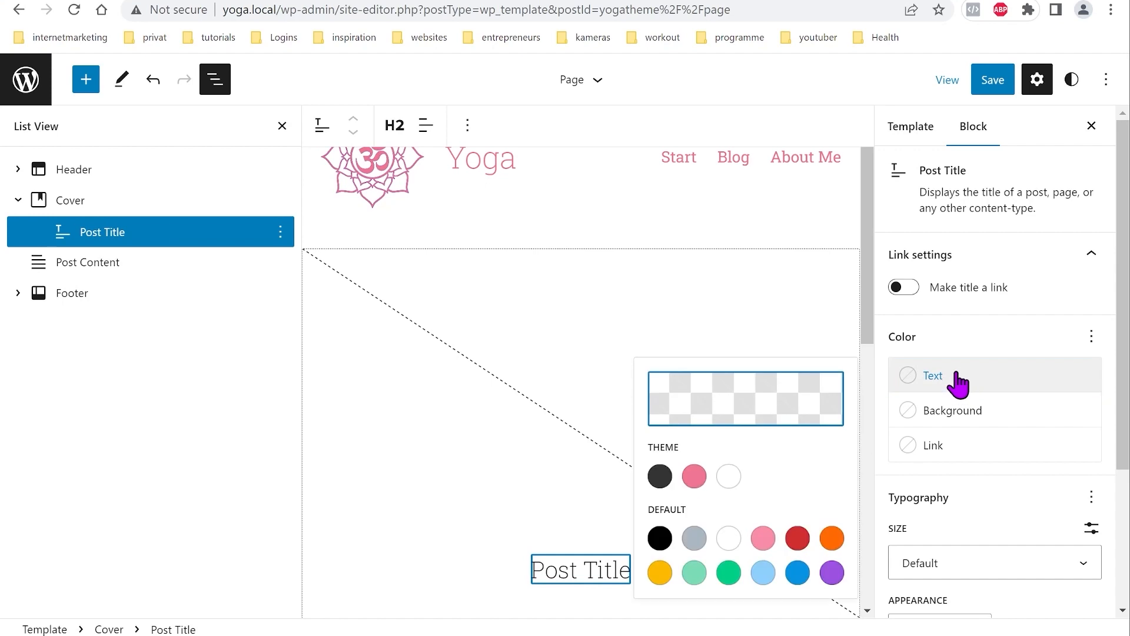
{"action": "left_click", "coordinate": [695, 476]}
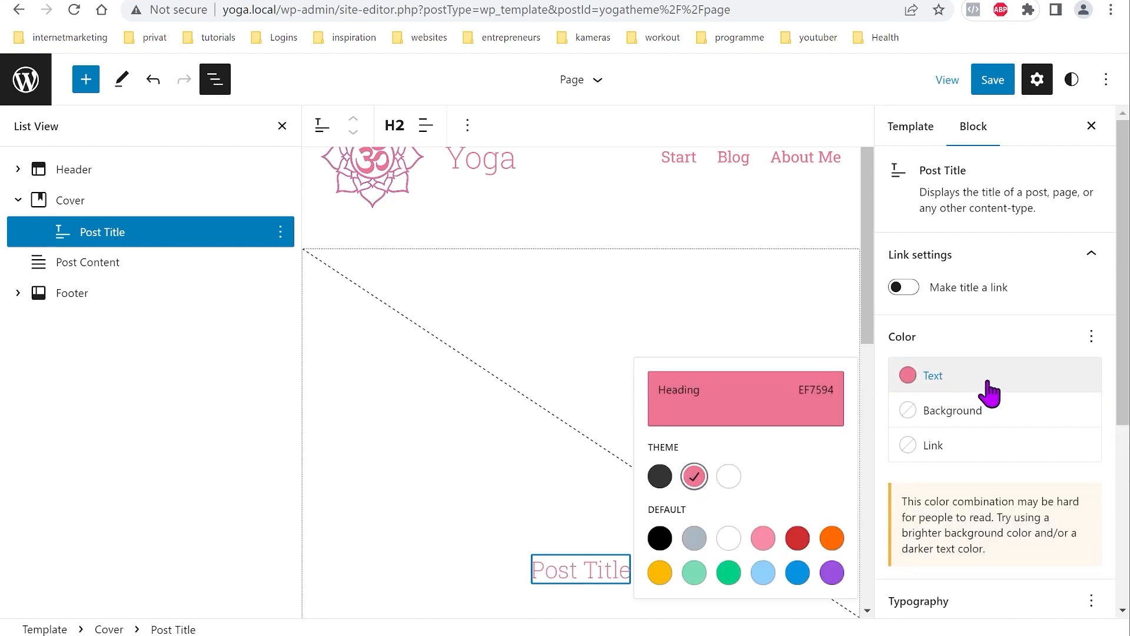
{"action": "left_click", "coordinate": [1009, 388]}
{"action": "scroll", "coordinate": [1017, 353], "scroll_direction": "down", "scroll_amount": 5}
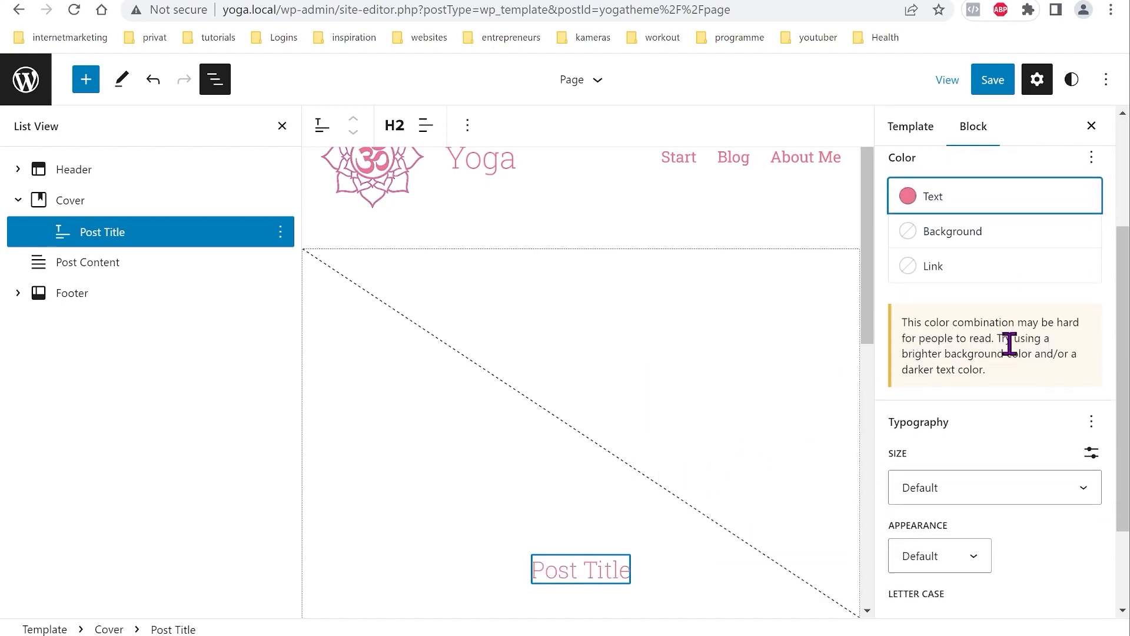
{"action": "left_click", "coordinate": [1088, 377]}
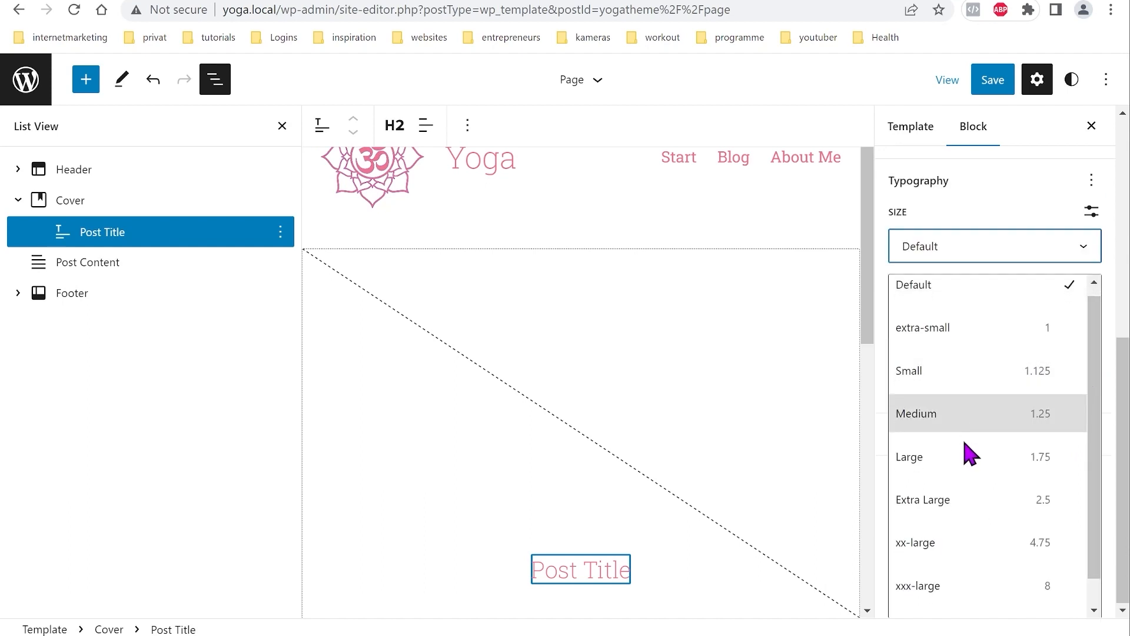
{"action": "scroll", "coordinate": [963, 483], "scroll_direction": "down", "scroll_amount": 1}
{"action": "left_click", "coordinate": [926, 565]}
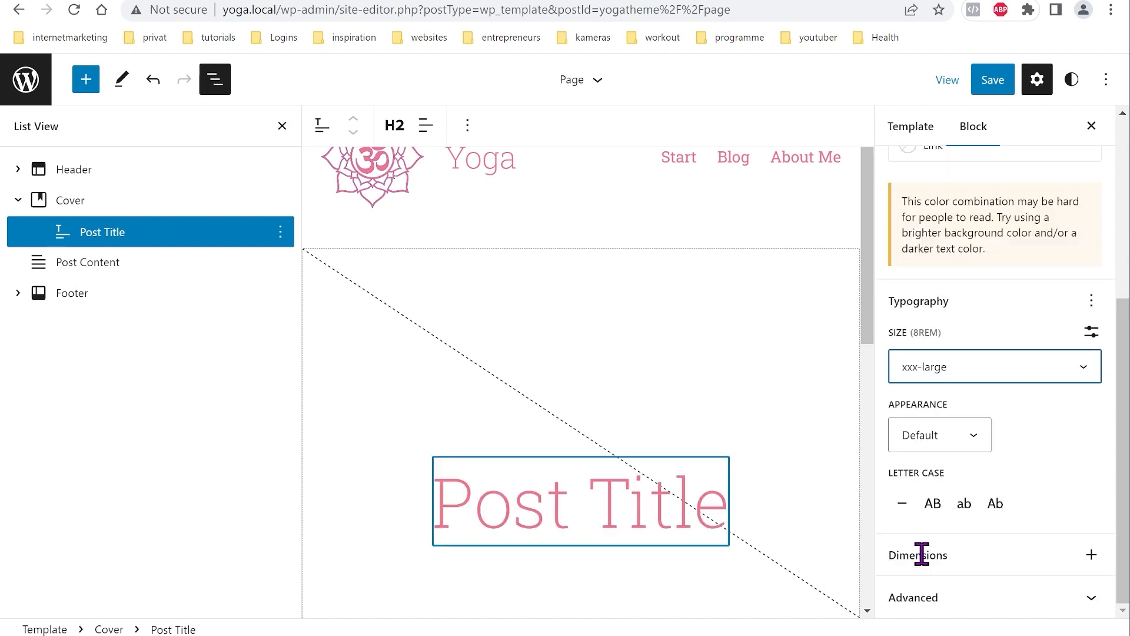
{"action": "left_click", "coordinate": [972, 438]}
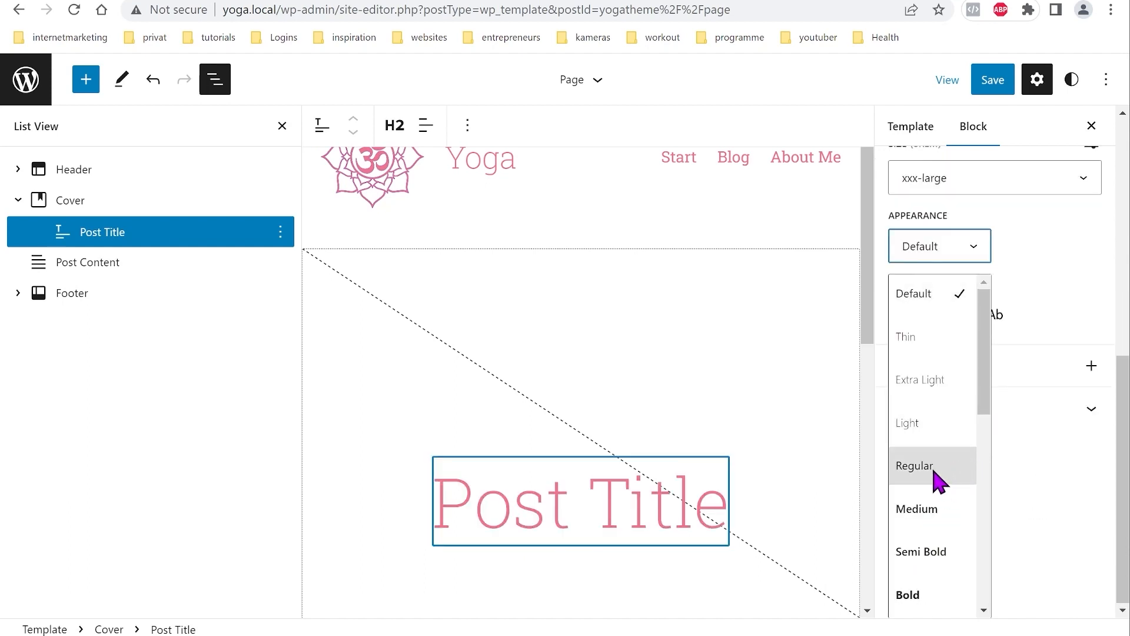
{"action": "left_click", "coordinate": [916, 466]}
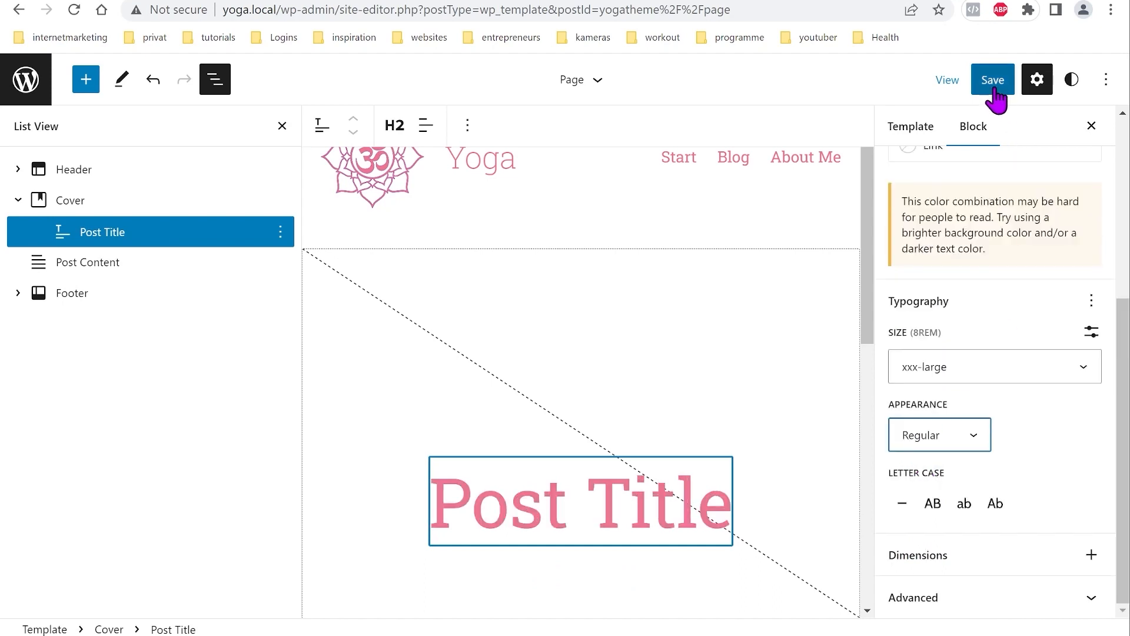
Step: Make the Post Content block's inner blocks use content width
{"action": "left_click", "coordinate": [1058, 462]}
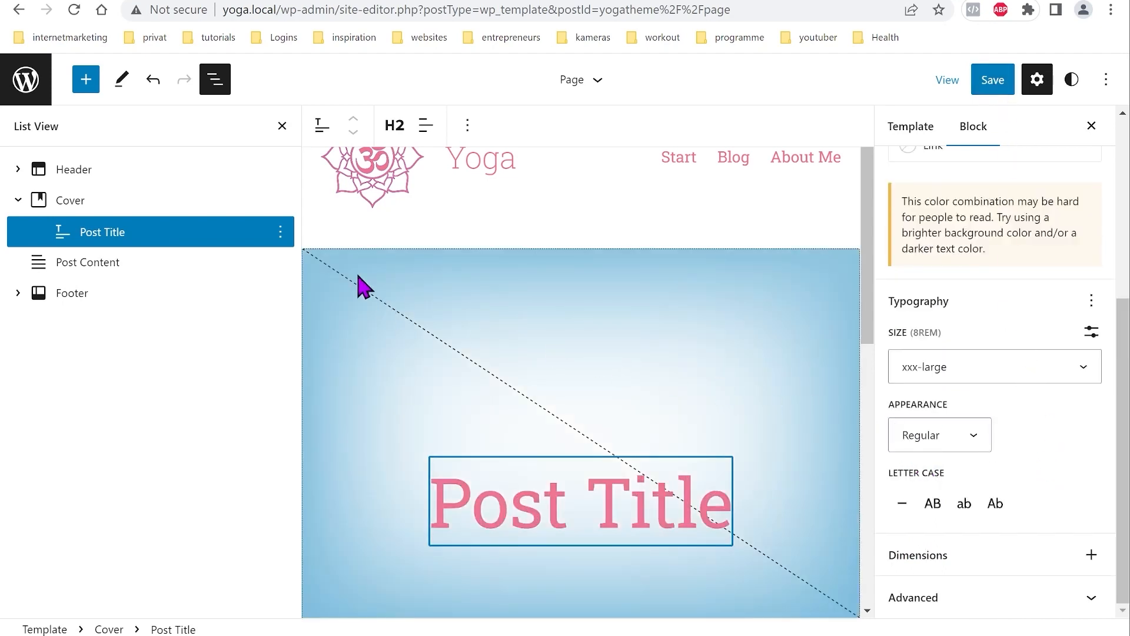
{"action": "left_click", "coordinate": [113, 272]}
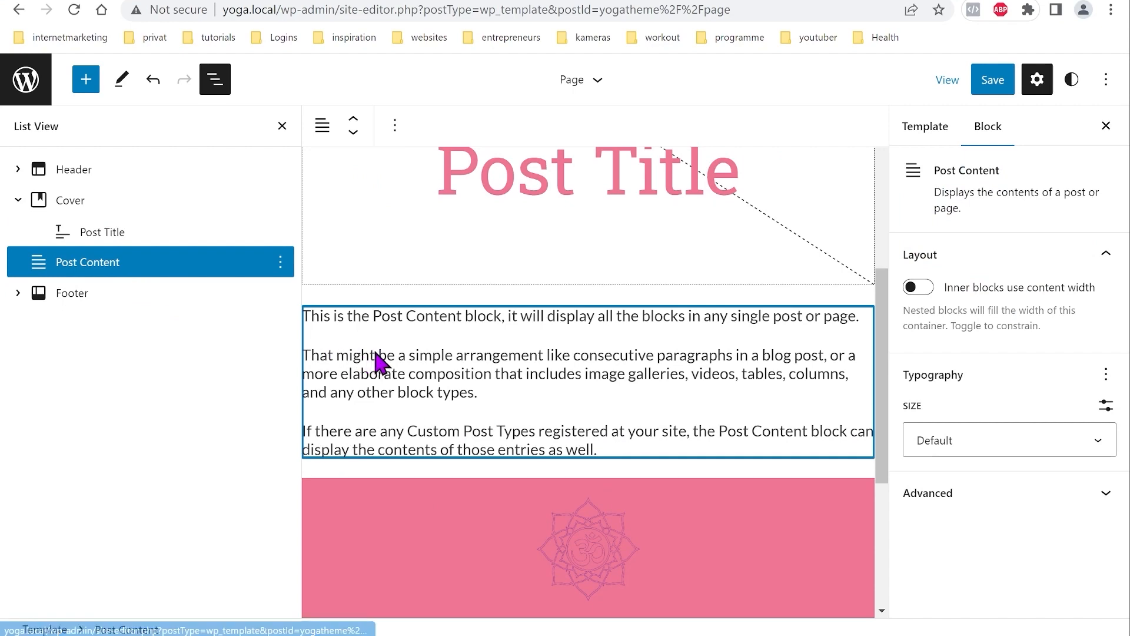
{"action": "left_click", "coordinate": [929, 295]}
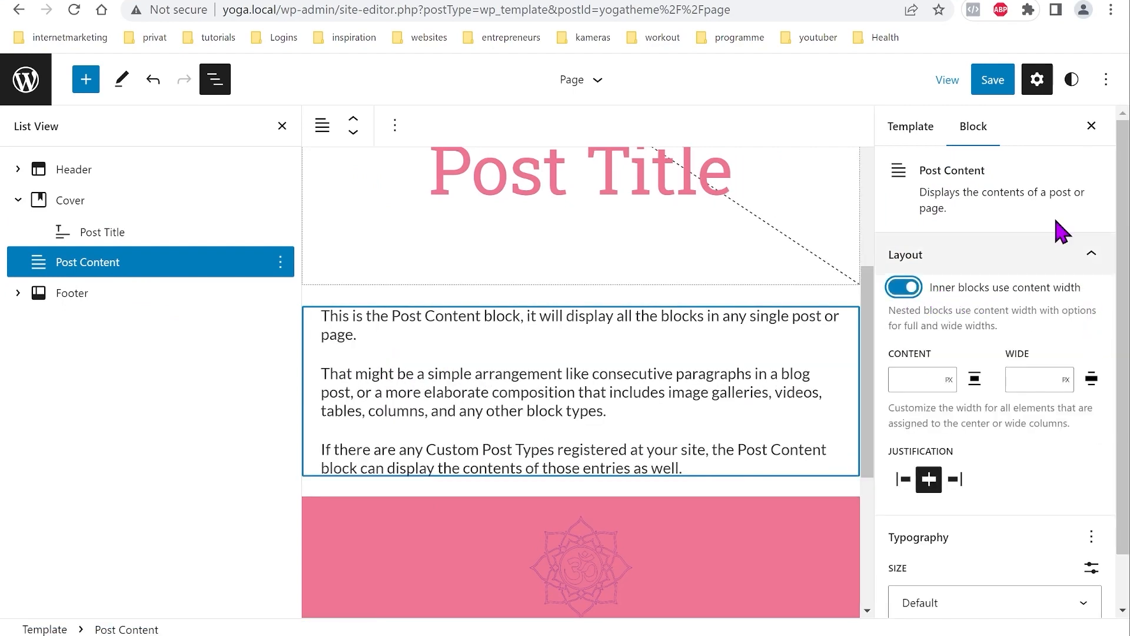
Step: Add a margin setting to the Cover block and set it to 0
{"action": "scroll", "coordinate": [644, 397], "scroll_direction": "down", "scroll_amount": 5}
{"action": "scroll", "coordinate": [629, 410], "scroll_direction": "up", "scroll_amount": 10}
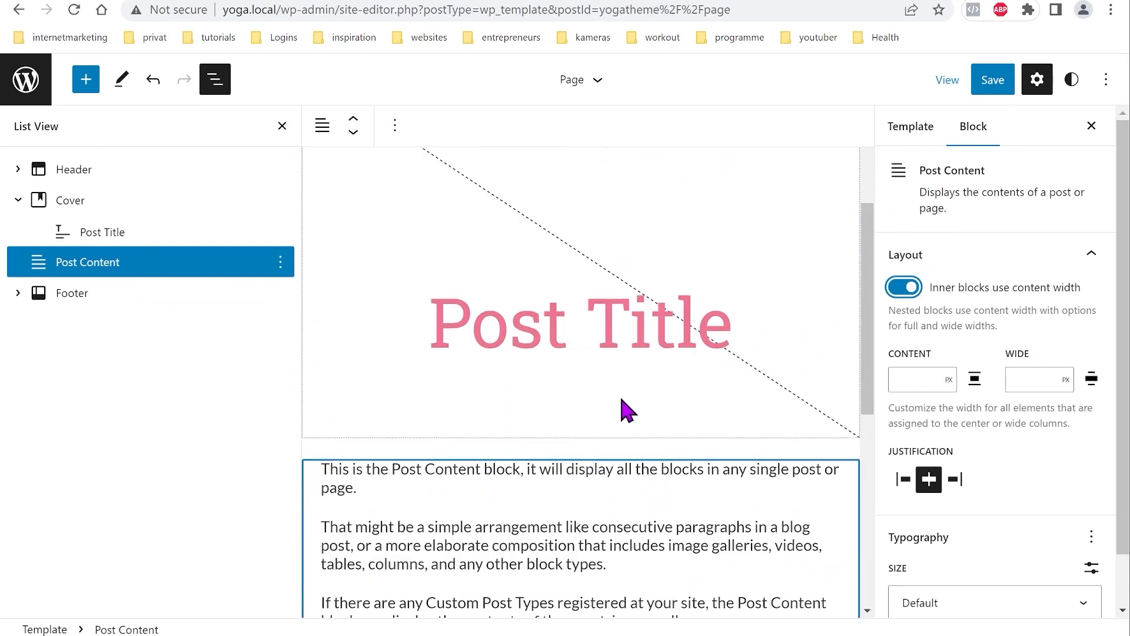
{"action": "left_click", "coordinate": [87, 212]}
{"action": "scroll", "coordinate": [989, 413], "scroll_direction": "down", "scroll_amount": 3}
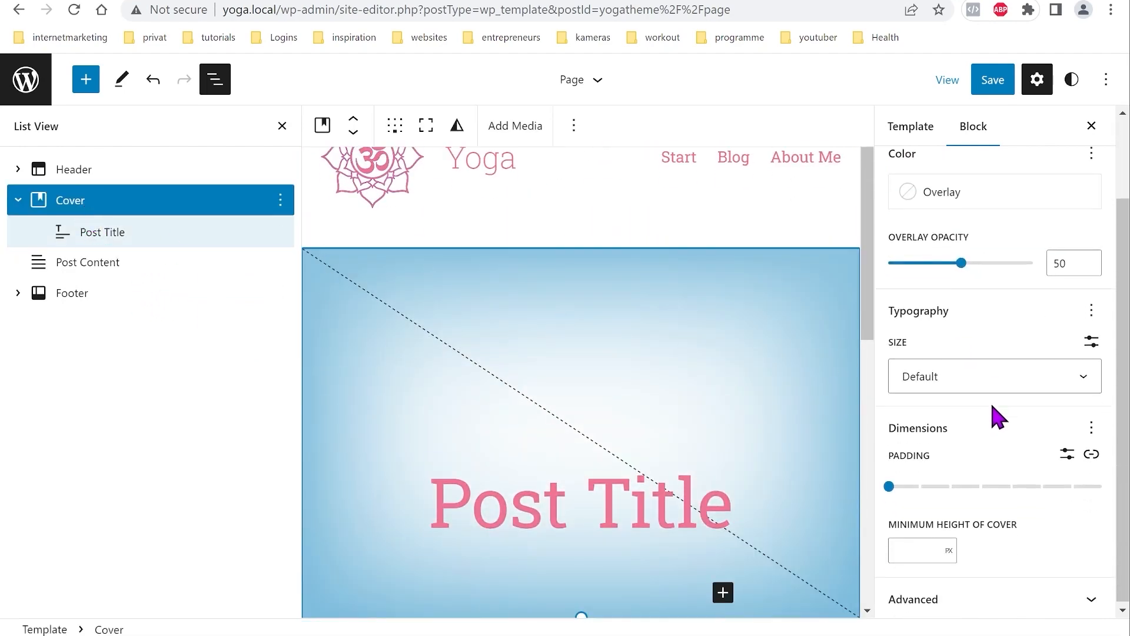
{"action": "left_click", "coordinate": [1092, 426]}
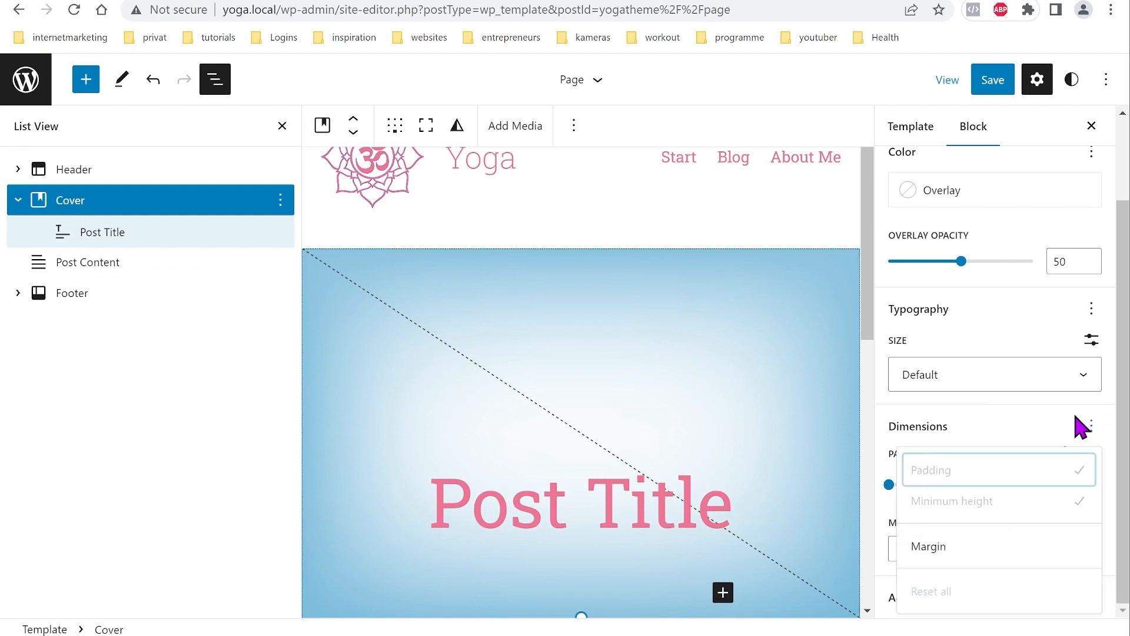
{"action": "left_click", "coordinate": [1008, 556]}
{"action": "left_click", "coordinate": [1013, 436]}
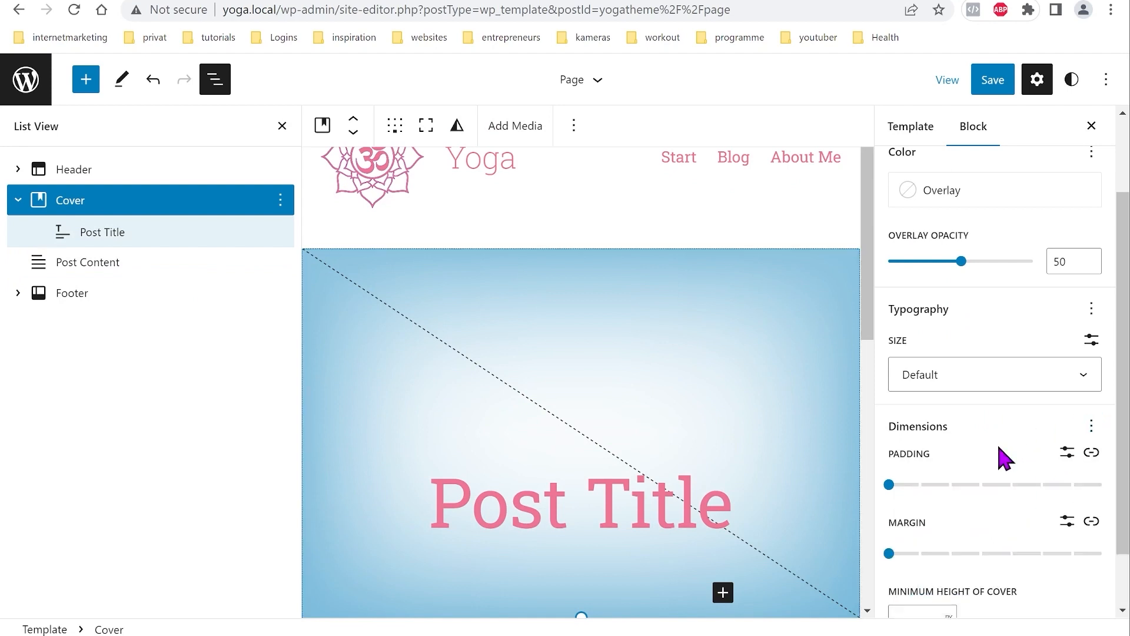
{"action": "left_click", "coordinate": [889, 553]}
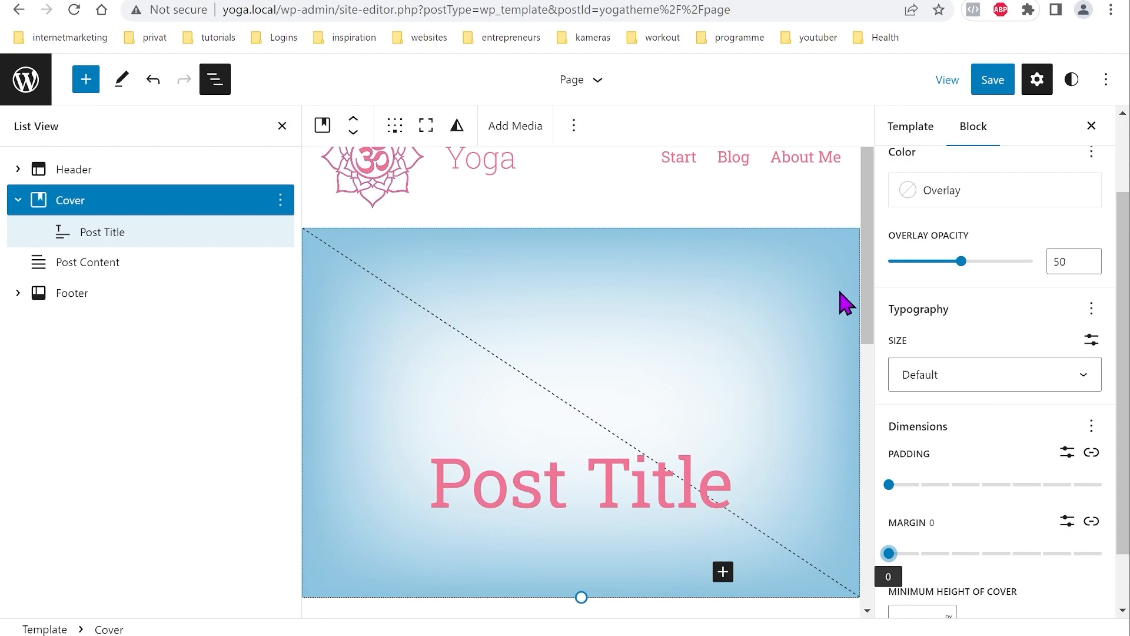
Step: Save the Page template and check the About Me page on the live site
{"action": "left_click", "coordinate": [990, 89]}
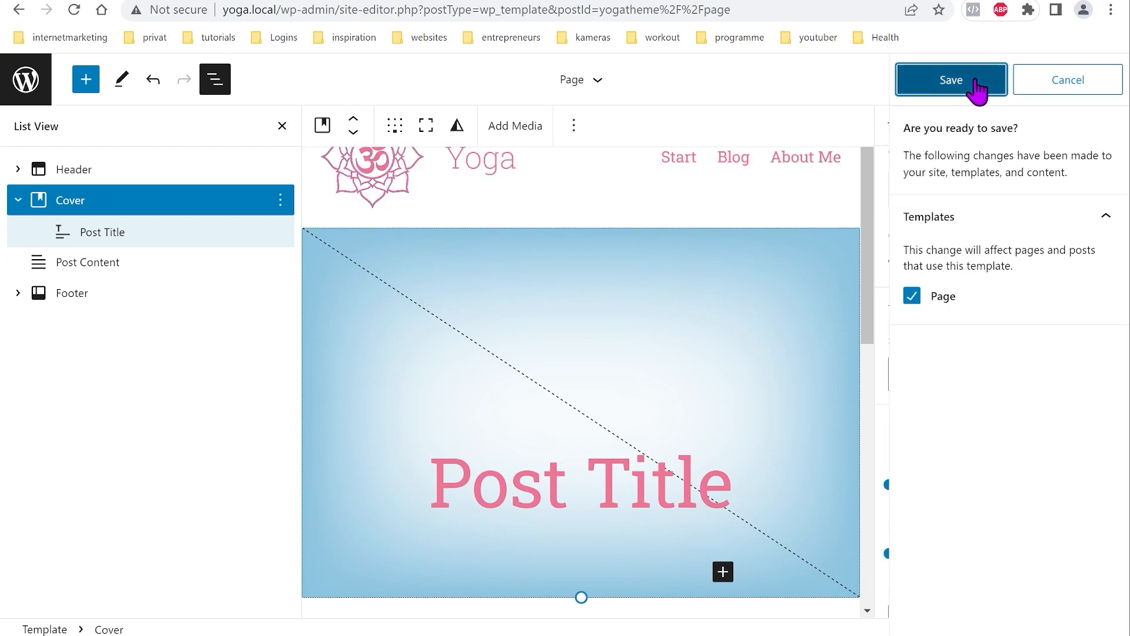
{"action": "left_click", "coordinate": [977, 85]}
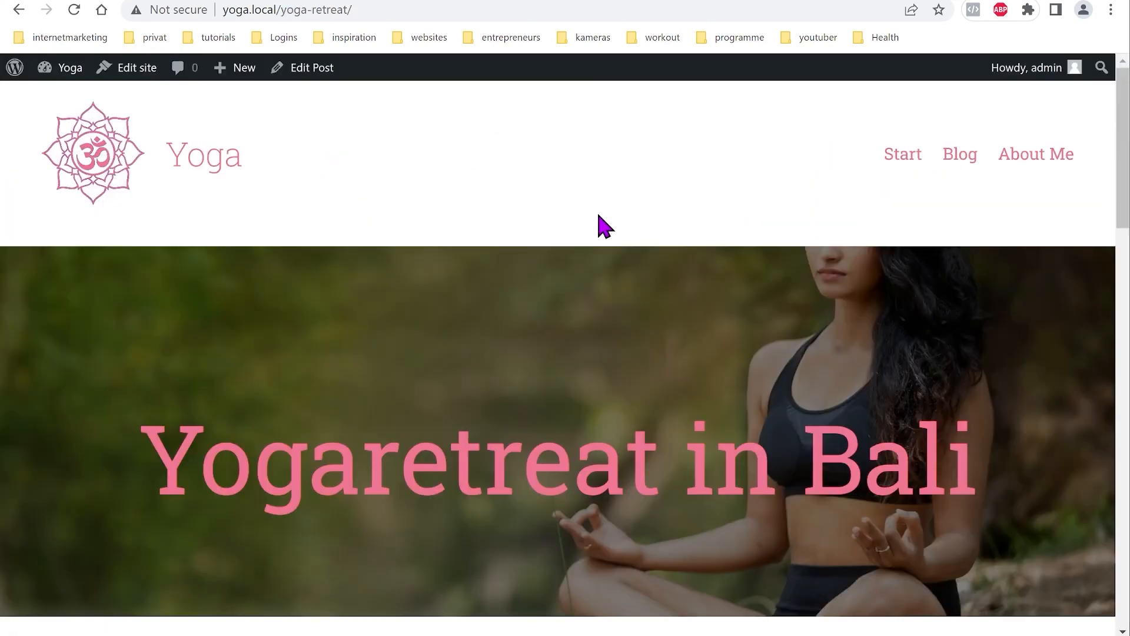
{"action": "left_click", "coordinate": [1038, 167]}
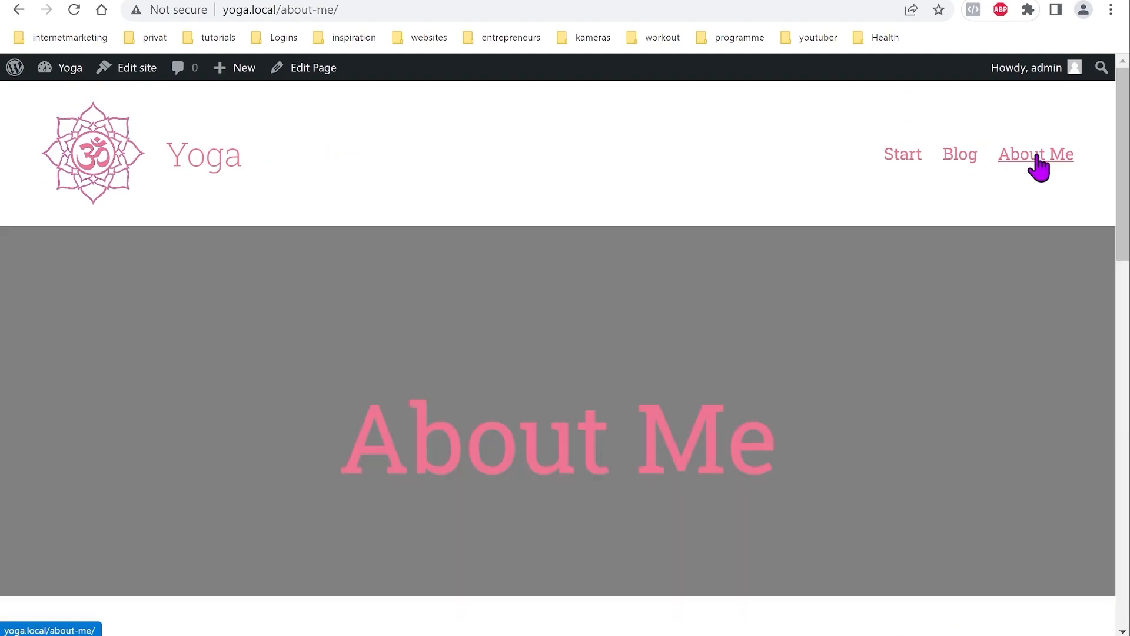
{"action": "scroll", "coordinate": [712, 268], "scroll_direction": "down", "scroll_amount": 4}
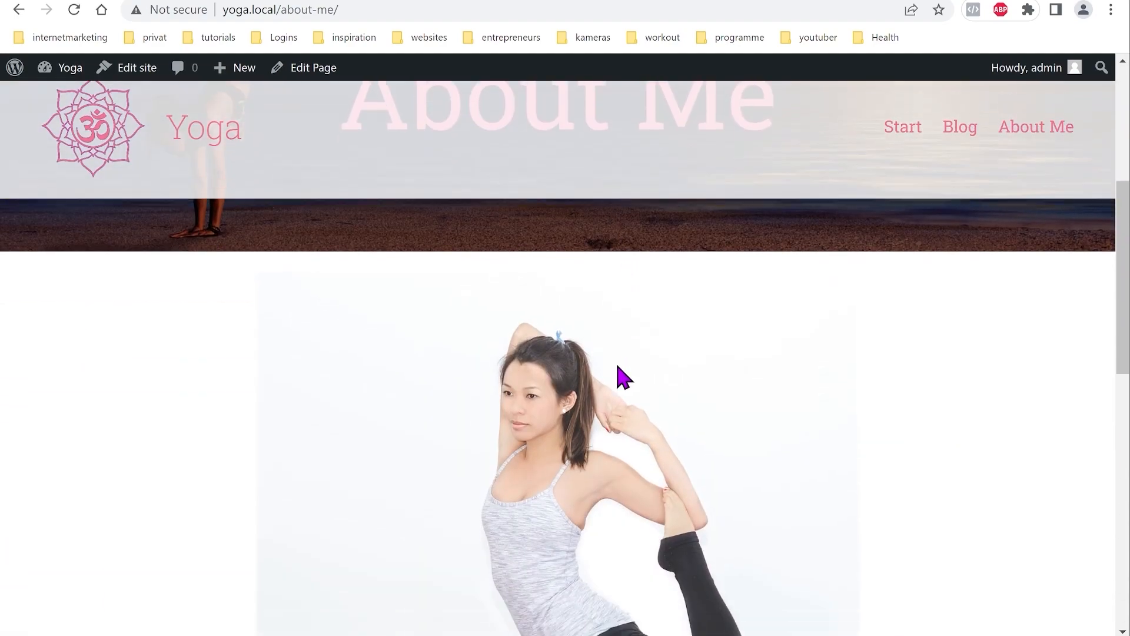
{"action": "scroll", "coordinate": [621, 379], "scroll_direction": "up", "scroll_amount": 6}
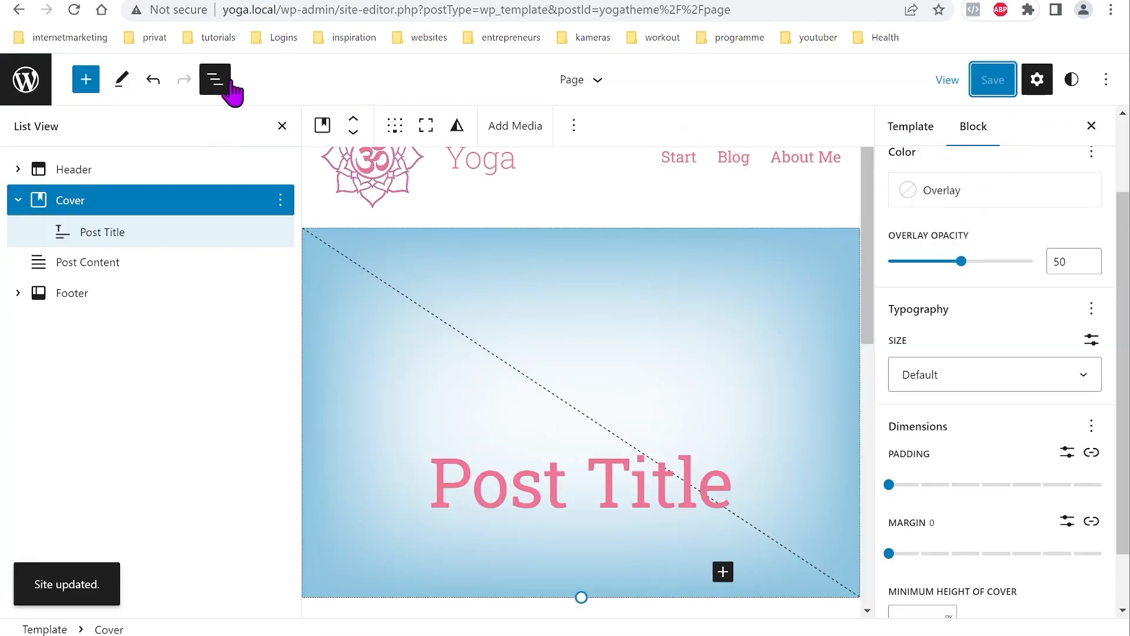
Step: Set the cover's overlay opacity to 0 and save the template
{"action": "left_click_drag", "start_coordinate": [964, 271], "coordinate": [882, 270]}
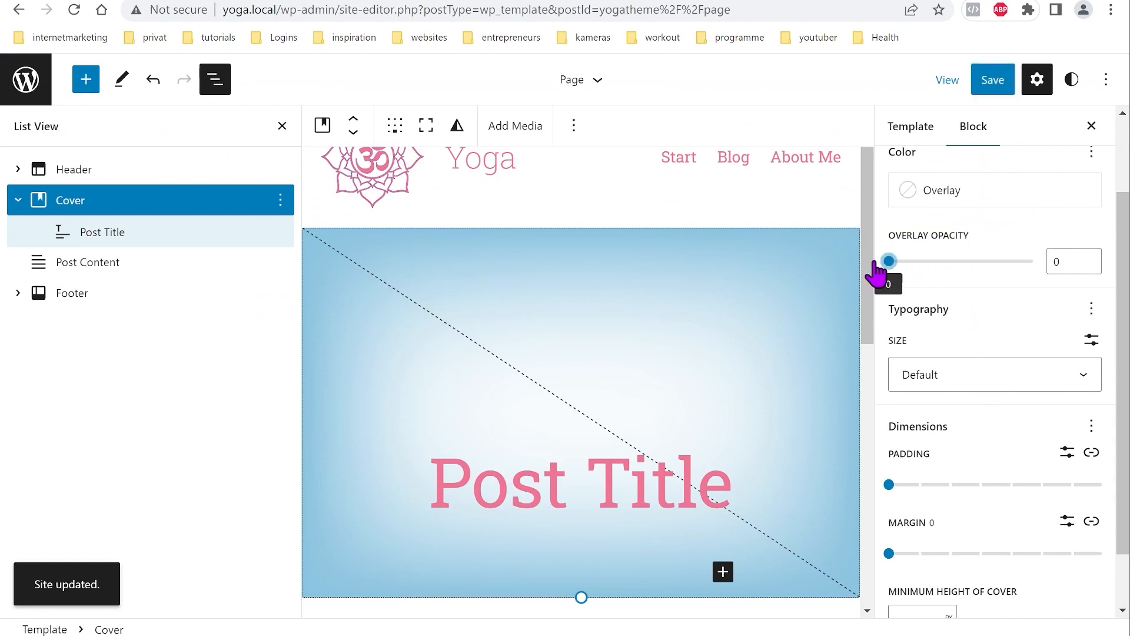
{"action": "left_click", "coordinate": [983, 85]}
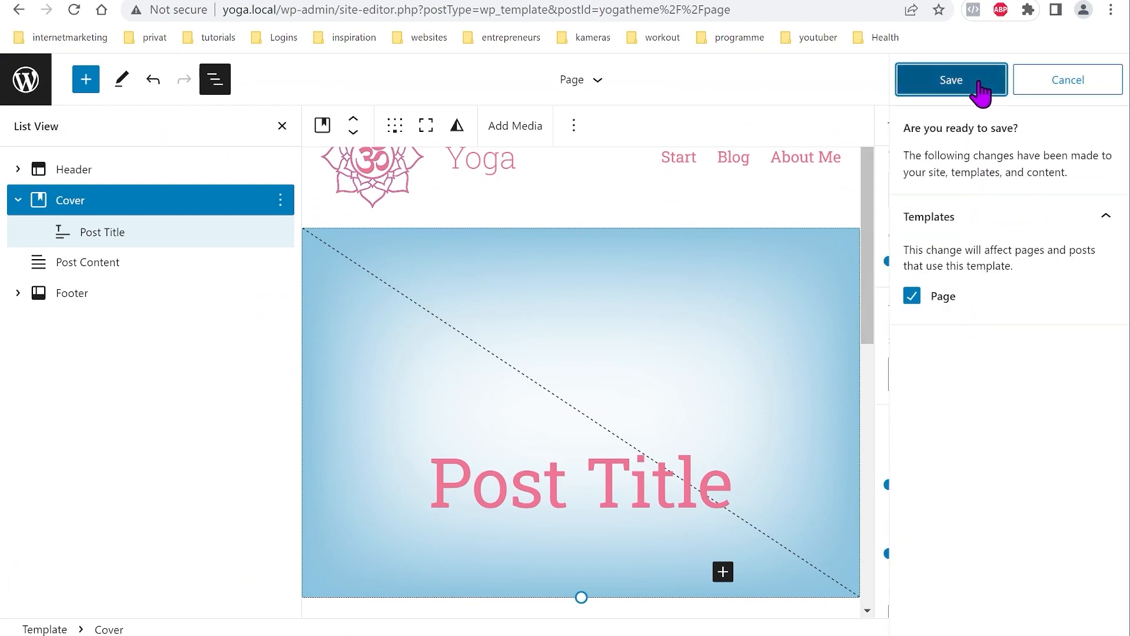
{"action": "left_click", "coordinate": [984, 85]}
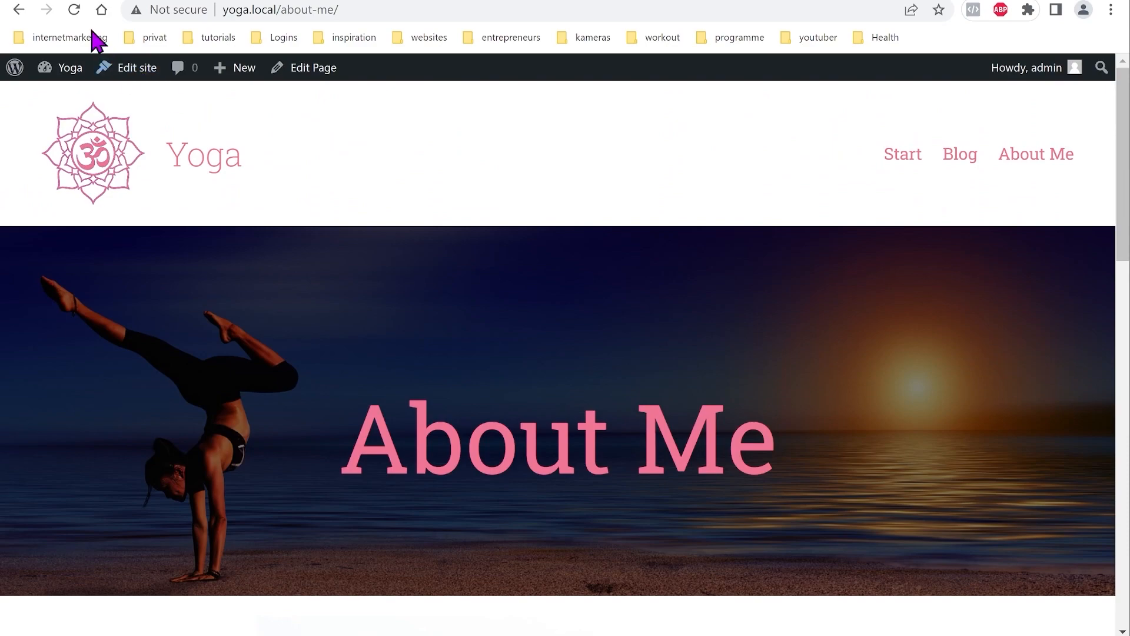
Step: Reload to see the update, then scroll to the bottom of the Templates list
{"action": "left_click", "coordinate": [73, 10]}
{"action": "scroll", "coordinate": [634, 401], "scroll_direction": "down", "scroll_amount": 15}
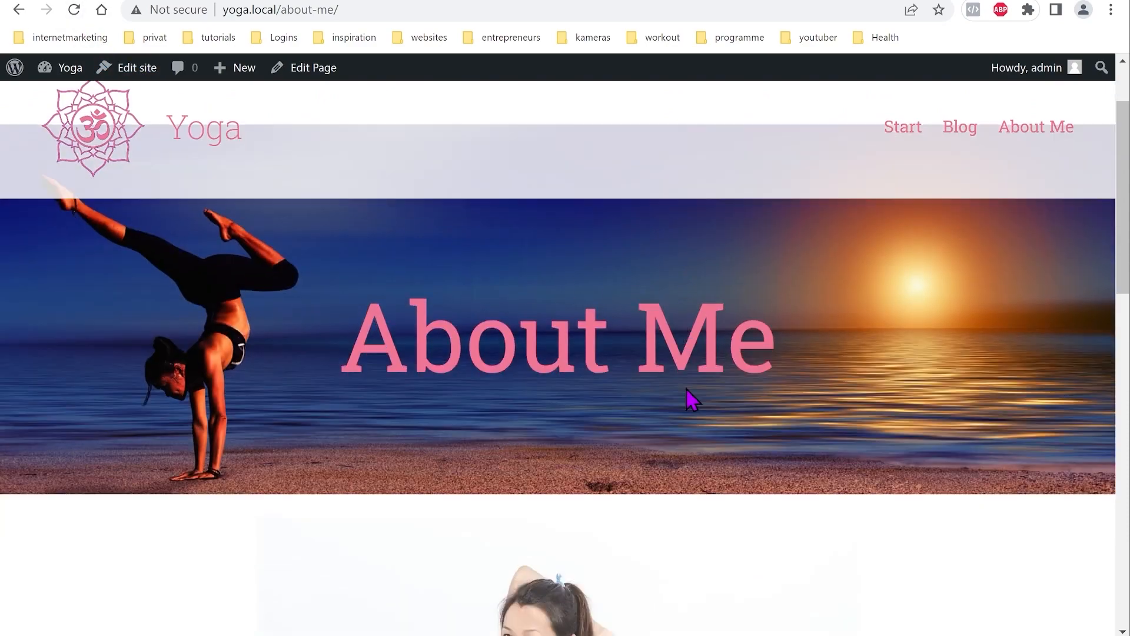
{"action": "scroll", "coordinate": [665, 448], "scroll_direction": "up", "scroll_amount": 15}
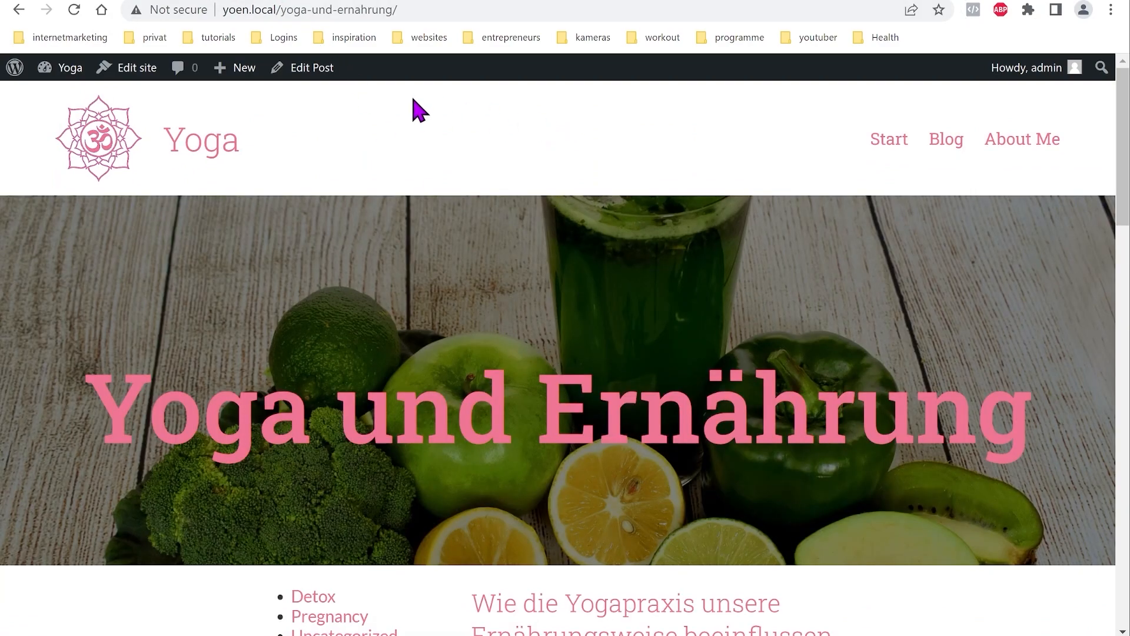
{"action": "scroll", "coordinate": [533, 242], "scroll_direction": "down", "scroll_amount": 6}
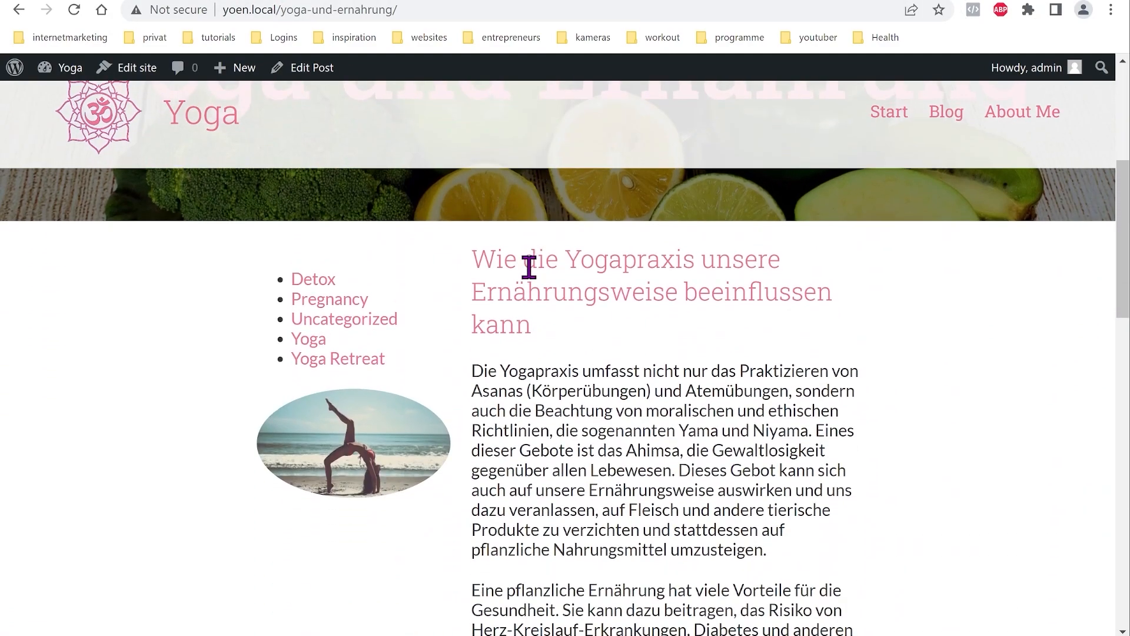
{"action": "scroll", "coordinate": [580, 323], "scroll_direction": "down", "scroll_amount": 6}
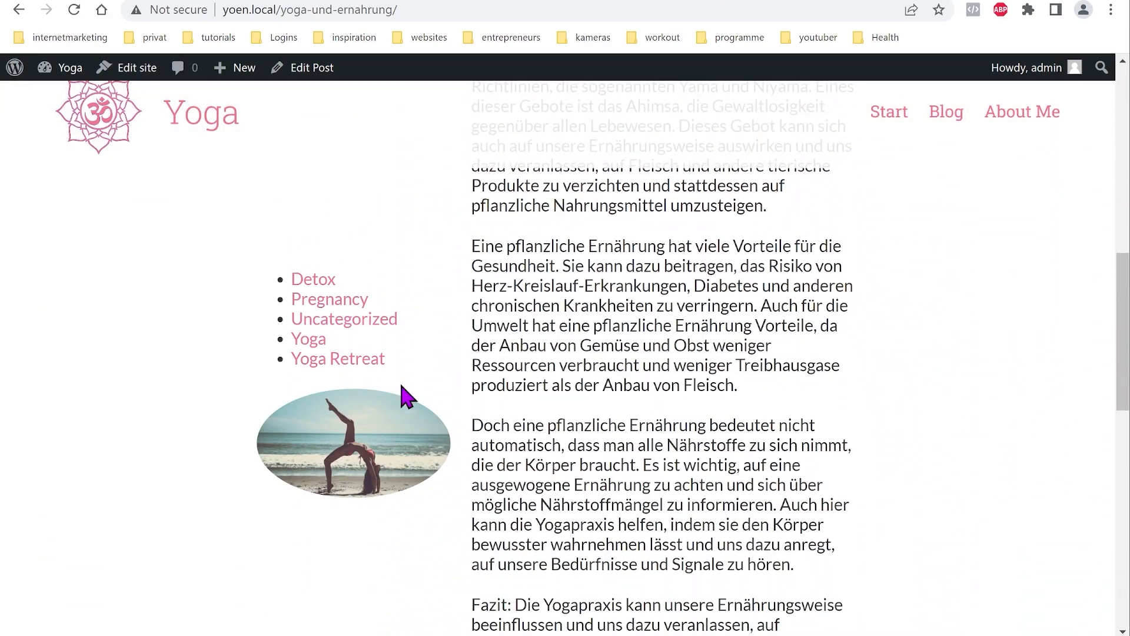
{"action": "scroll", "coordinate": [487, 373], "scroll_direction": "down", "scroll_amount": 10}
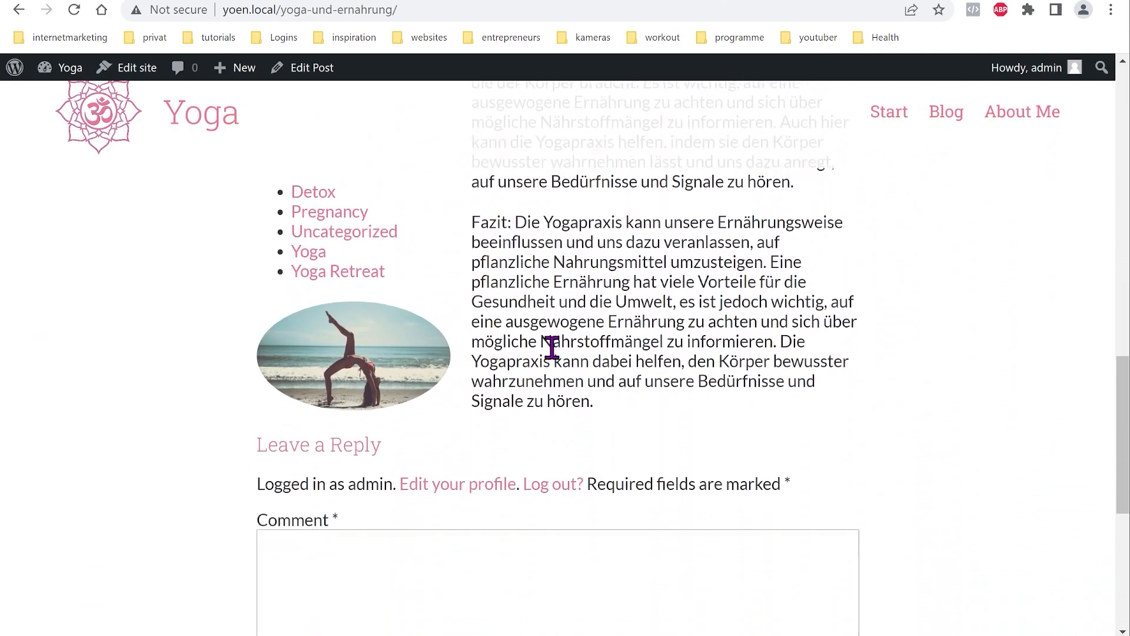
{"action": "scroll", "coordinate": [547, 353], "scroll_direction": "down", "scroll_amount": 3}
{"action": "scroll", "coordinate": [560, 386], "scroll_direction": "up", "scroll_amount": 10}
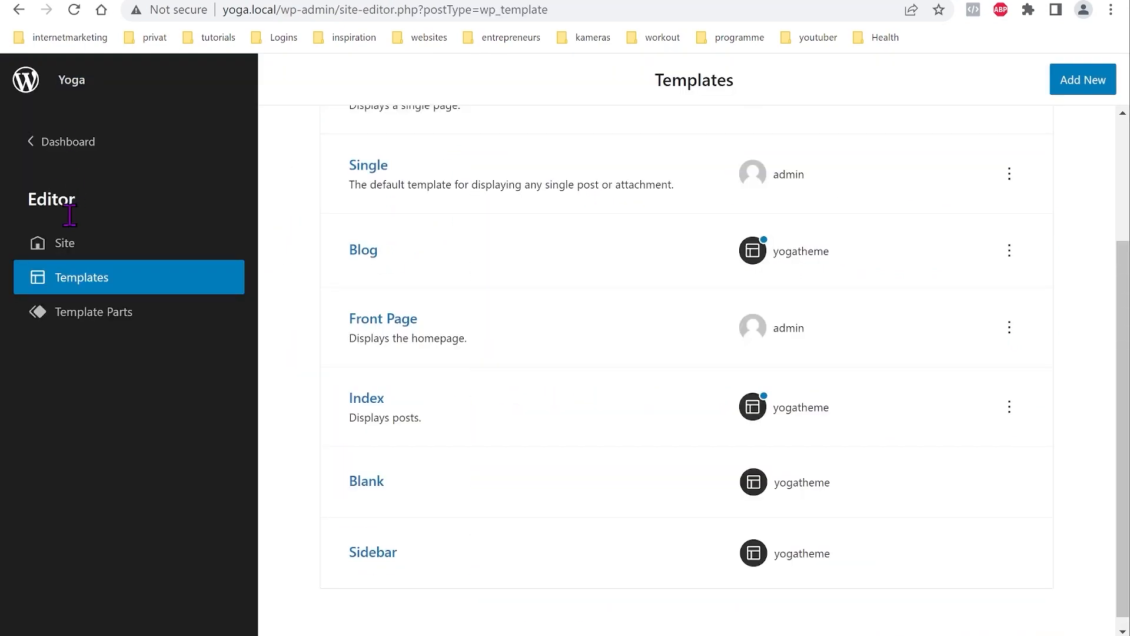
Step: Open the Sidebar template and insert a Header block
{"action": "scroll", "coordinate": [487, 318], "scroll_direction": "down", "scroll_amount": 1}
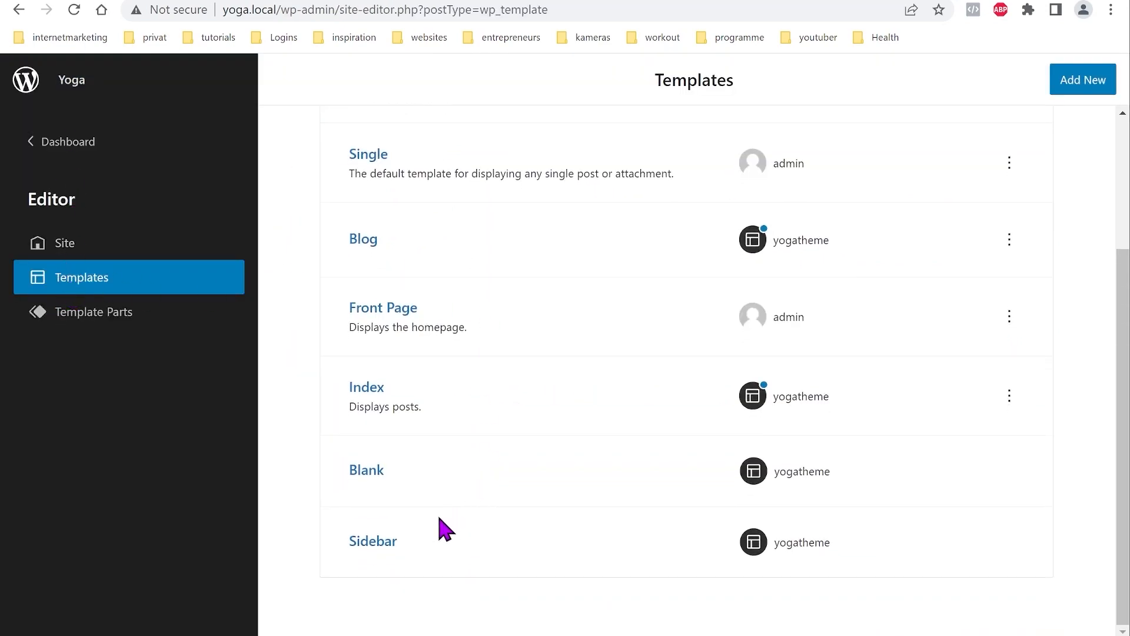
{"action": "left_click", "coordinate": [376, 543]}
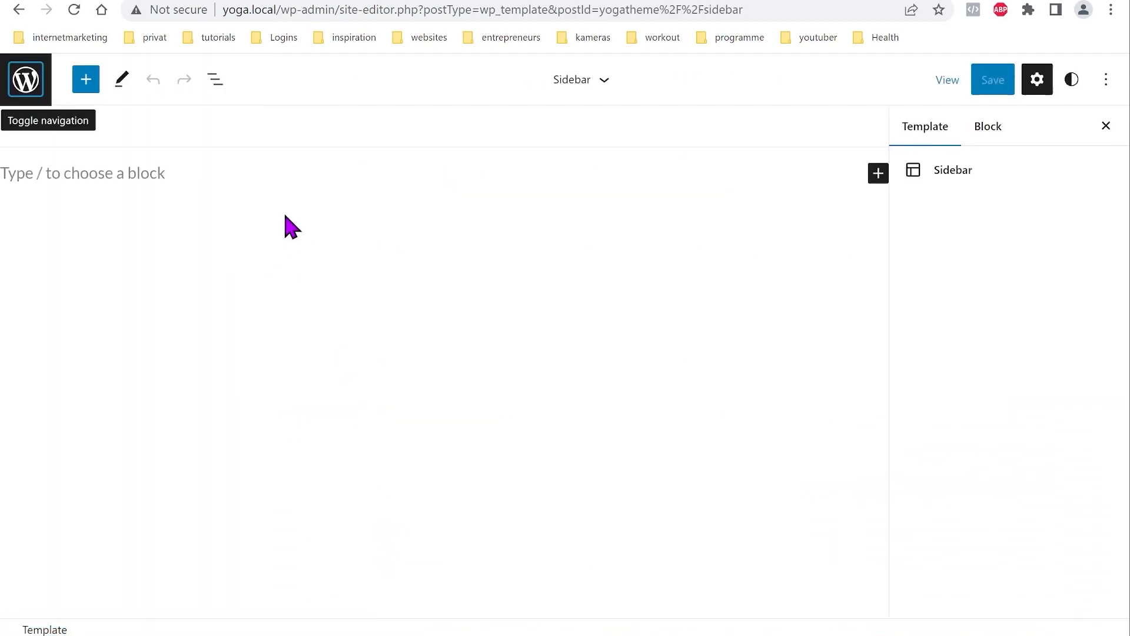
{"action": "left_click", "coordinate": [88, 85]}
{"action": "left_click", "coordinate": [180, 184]}
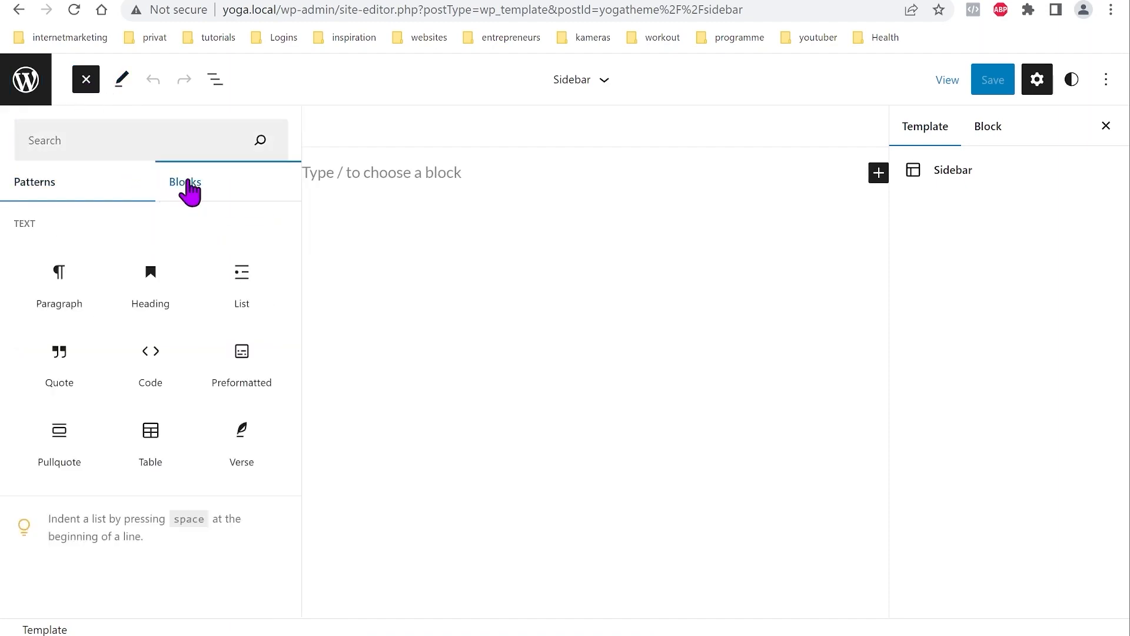
{"action": "scroll", "coordinate": [192, 433], "scroll_direction": "down", "scroll_amount": 15}
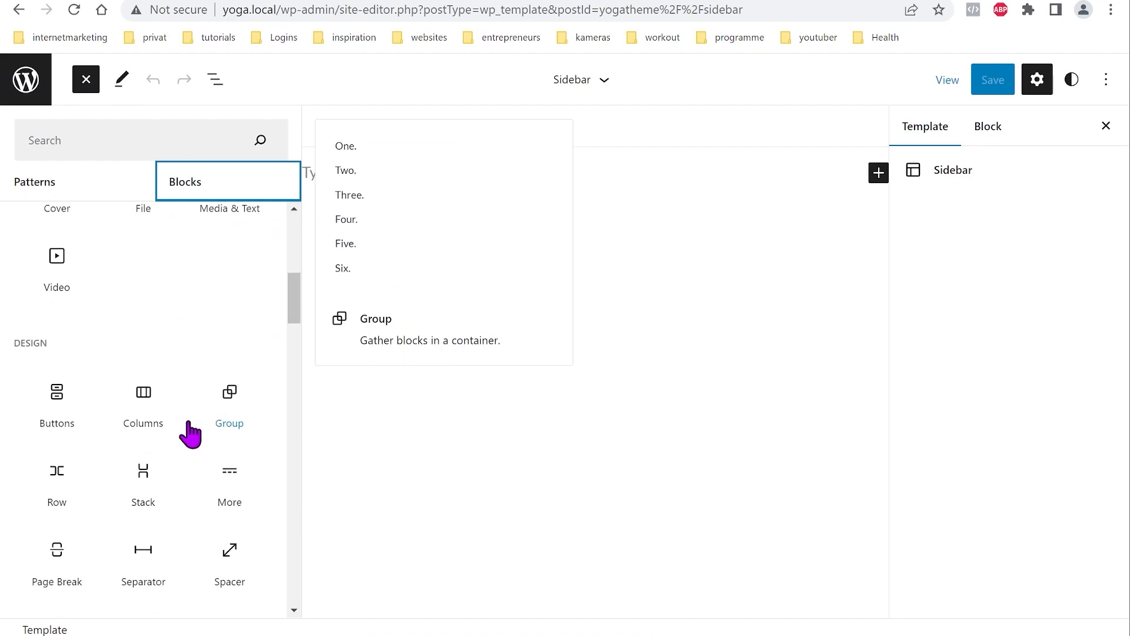
{"action": "scroll", "coordinate": [186, 441], "scroll_direction": "down", "scroll_amount": 6}
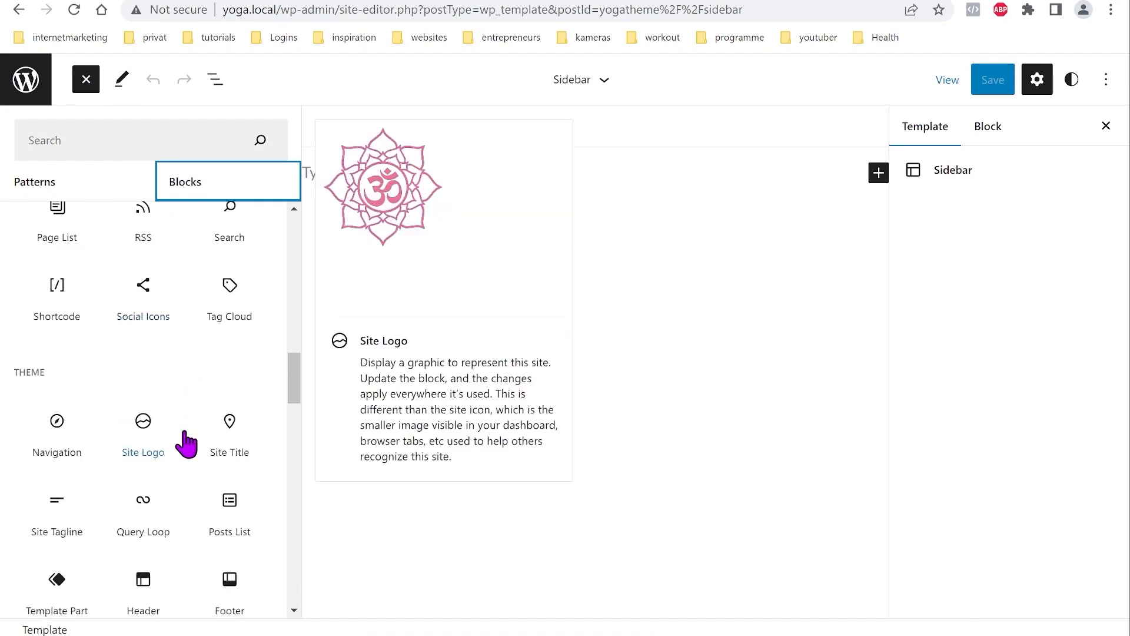
{"action": "left_click", "coordinate": [159, 500]}
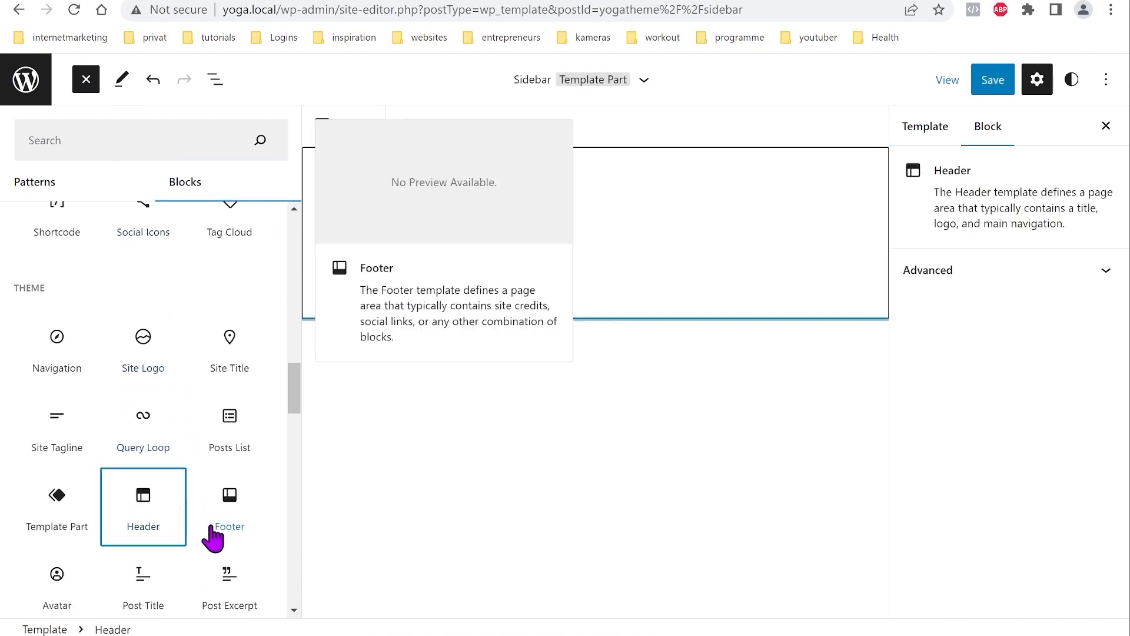
Step: Add a Cover block and a Columns block below the header
{"action": "scroll", "coordinate": [177, 412], "scroll_direction": "up", "scroll_amount": 5}
{"action": "scroll", "coordinate": [159, 453], "scroll_direction": "up", "scroll_amount": 6}
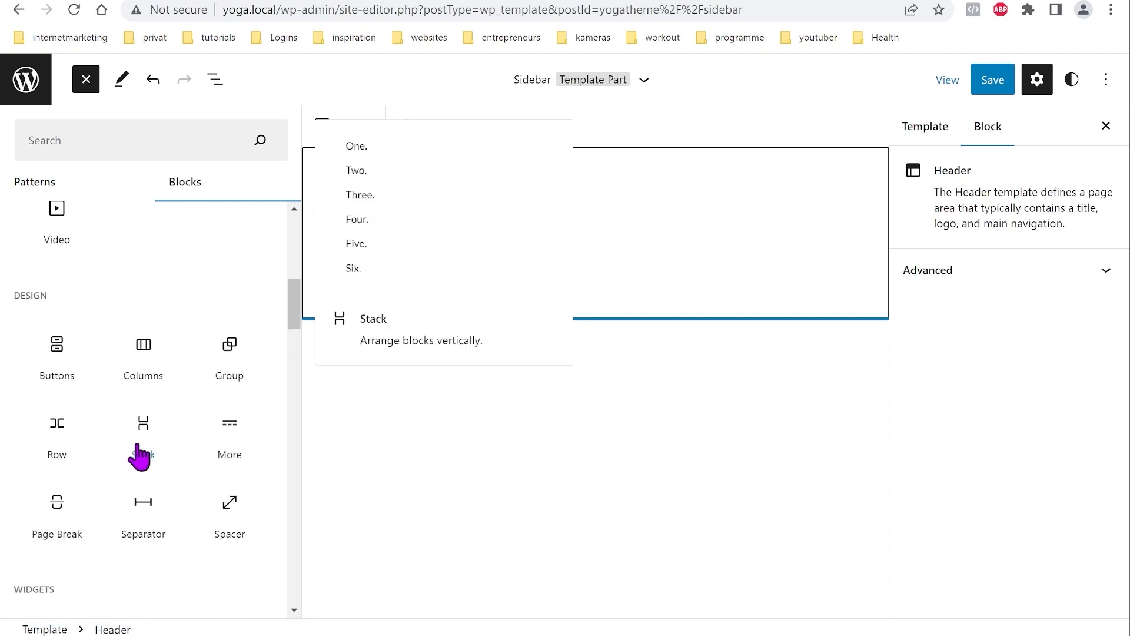
{"action": "scroll", "coordinate": [135, 436], "scroll_direction": "up", "scroll_amount": 5}
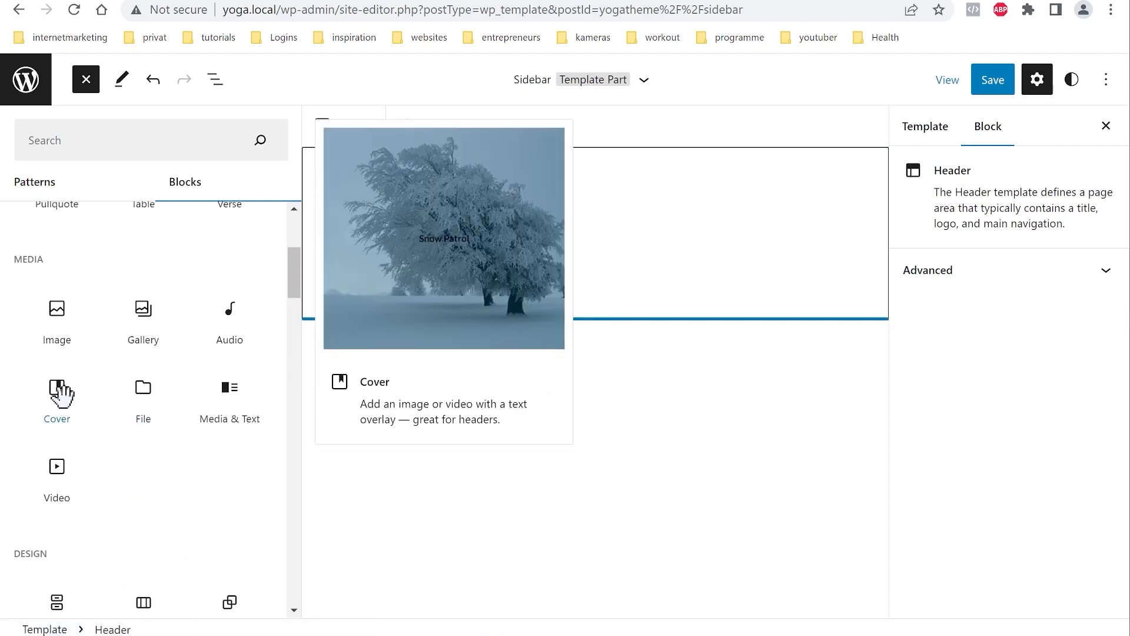
{"action": "left_click", "coordinate": [57, 393]}
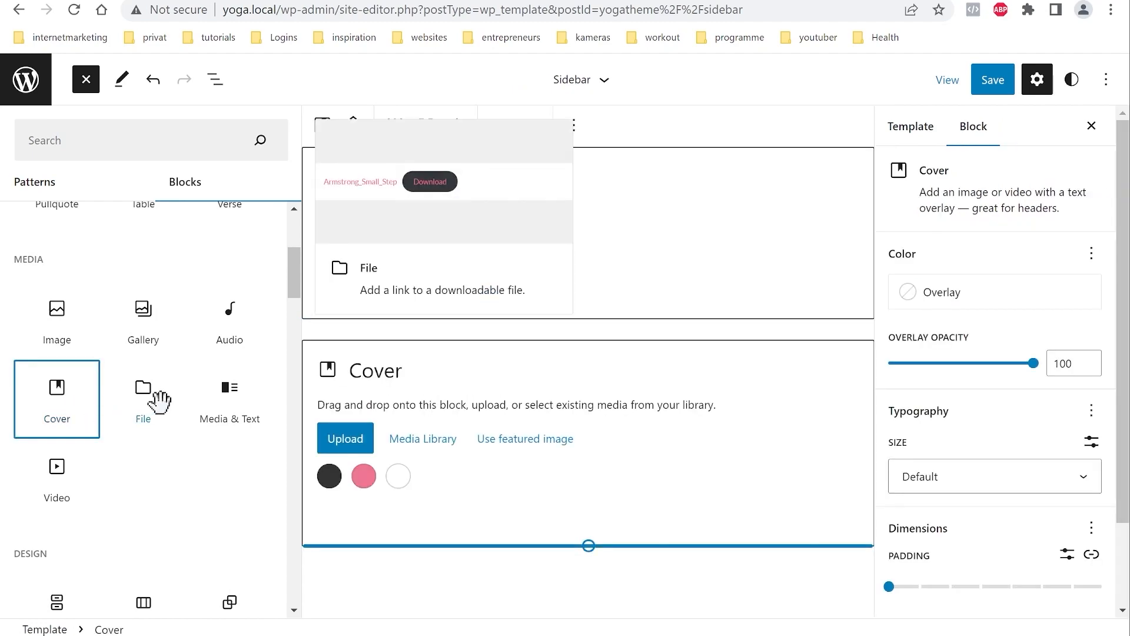
{"action": "scroll", "coordinate": [167, 409], "scroll_direction": "down", "scroll_amount": 4}
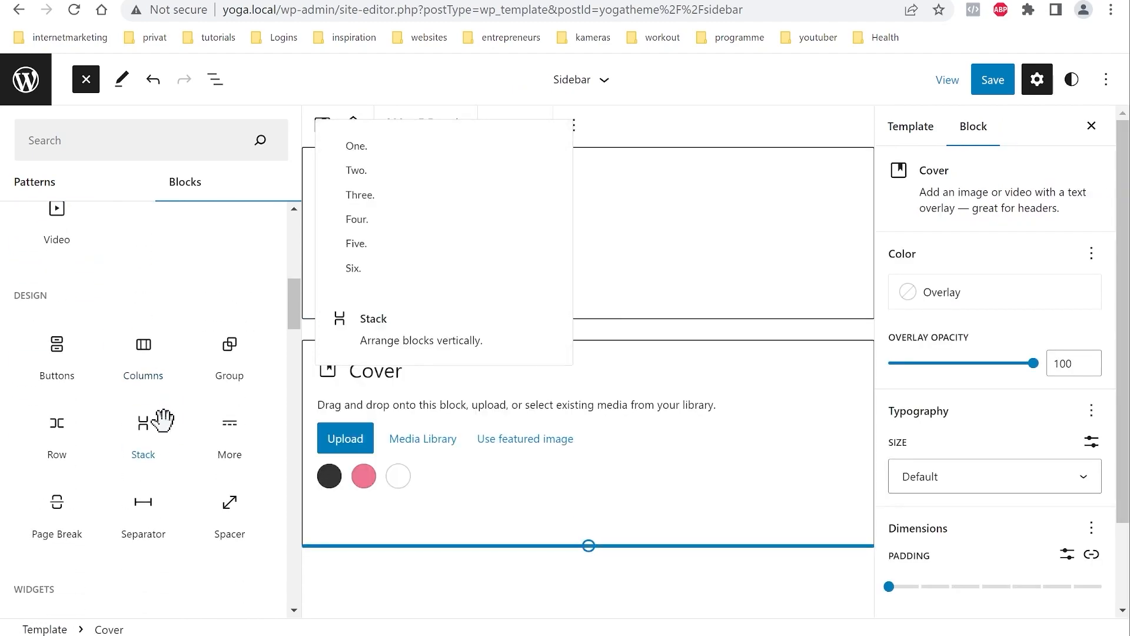
{"action": "left_click", "coordinate": [146, 351]}
Step: Add Comments and Footer blocks at the end of the template
{"action": "scroll", "coordinate": [200, 388], "scroll_direction": "down", "scroll_amount": 5}
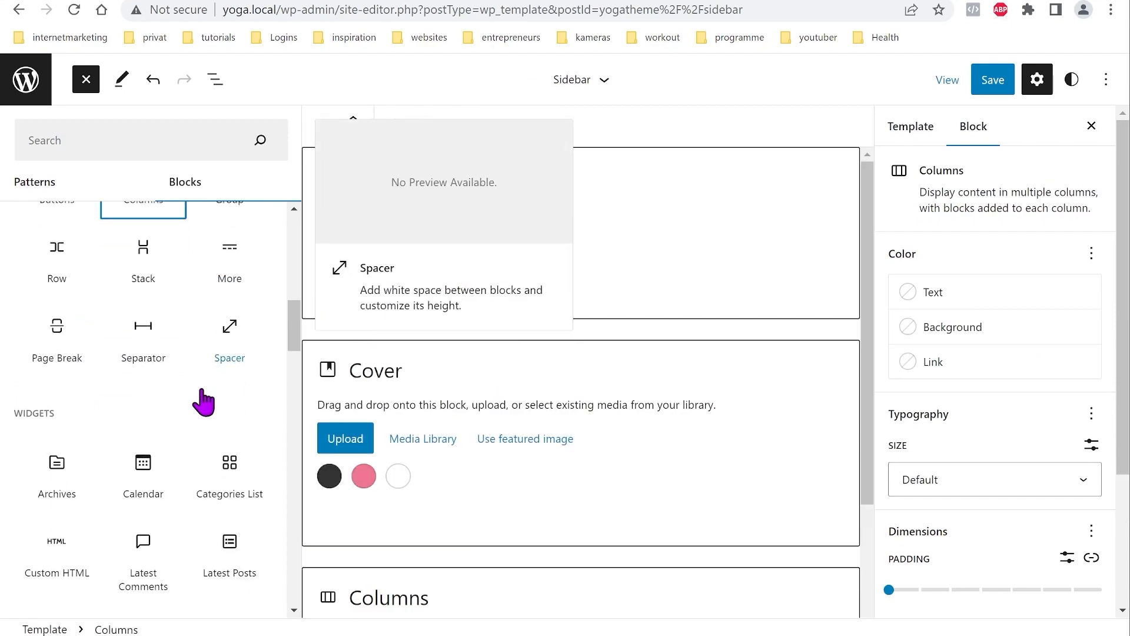
{"action": "scroll", "coordinate": [197, 386], "scroll_direction": "down", "scroll_amount": 8}
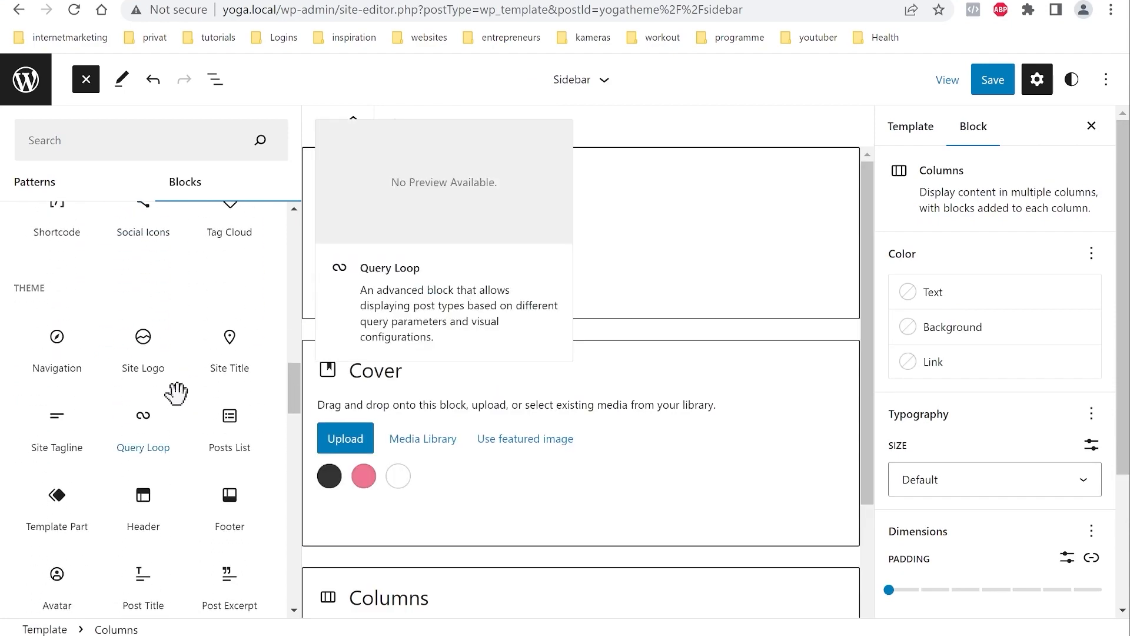
{"action": "scroll", "coordinate": [176, 393], "scroll_direction": "down", "scroll_amount": 8}
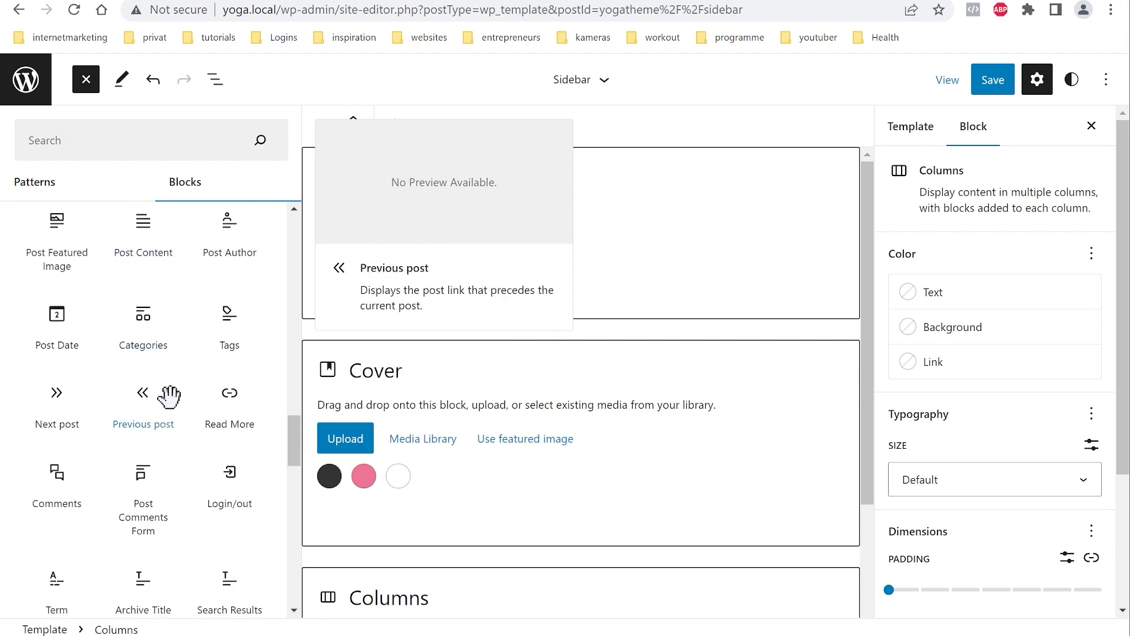
{"action": "scroll", "coordinate": [169, 396], "scroll_direction": "up", "scroll_amount": 5}
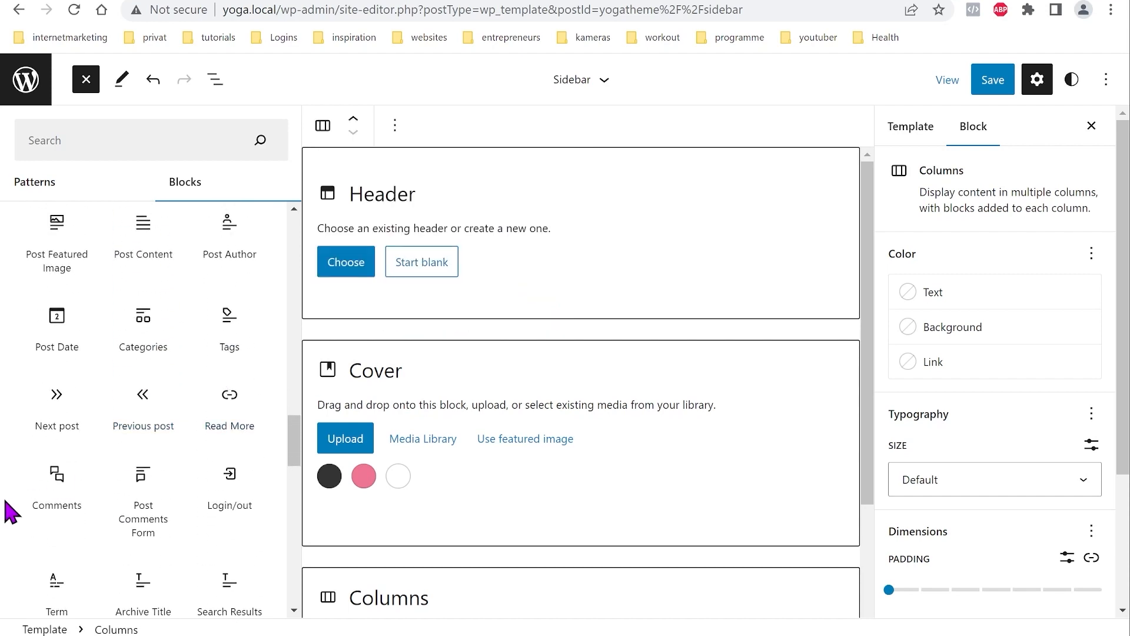
{"action": "left_click", "coordinate": [55, 474]}
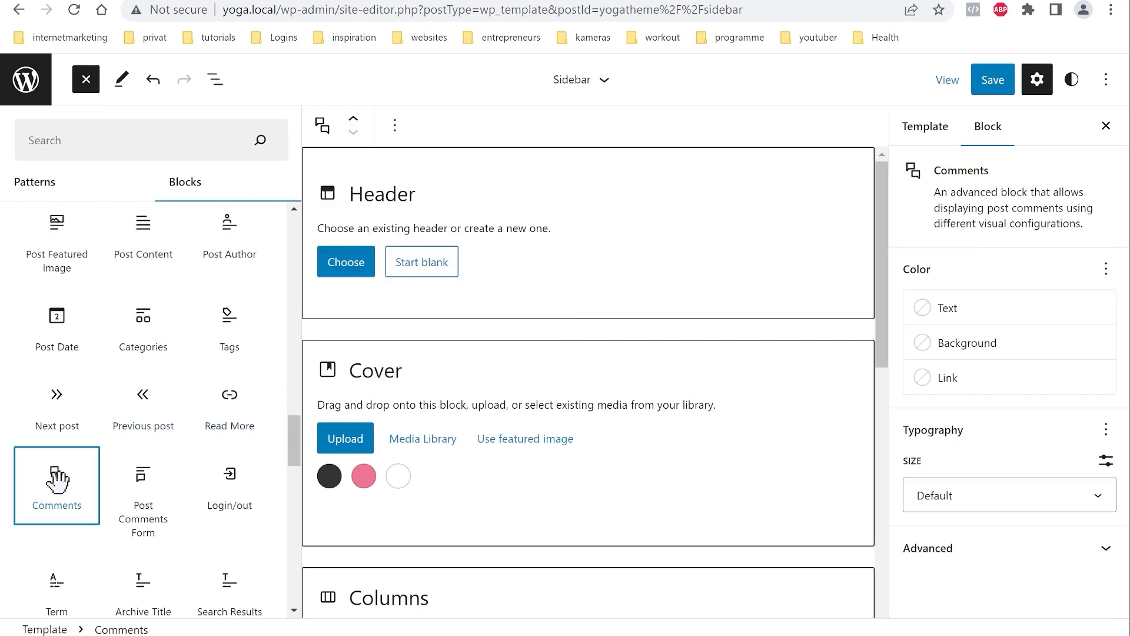
{"action": "scroll", "coordinate": [159, 464], "scroll_direction": "up", "scroll_amount": 10}
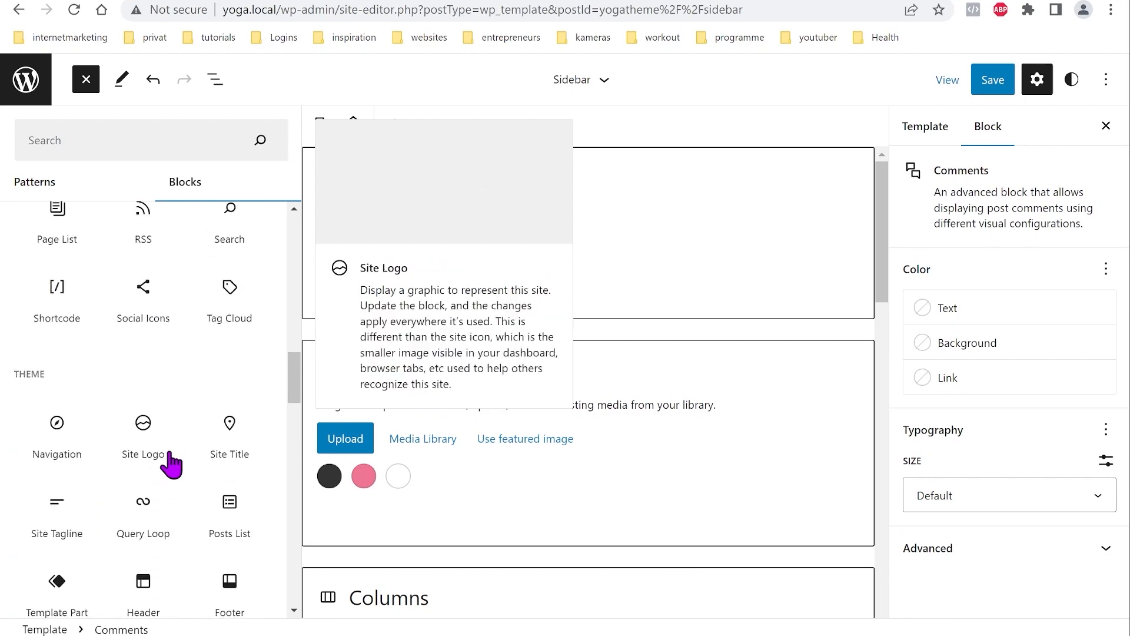
{"action": "scroll", "coordinate": [215, 542], "scroll_direction": "down", "scroll_amount": 2}
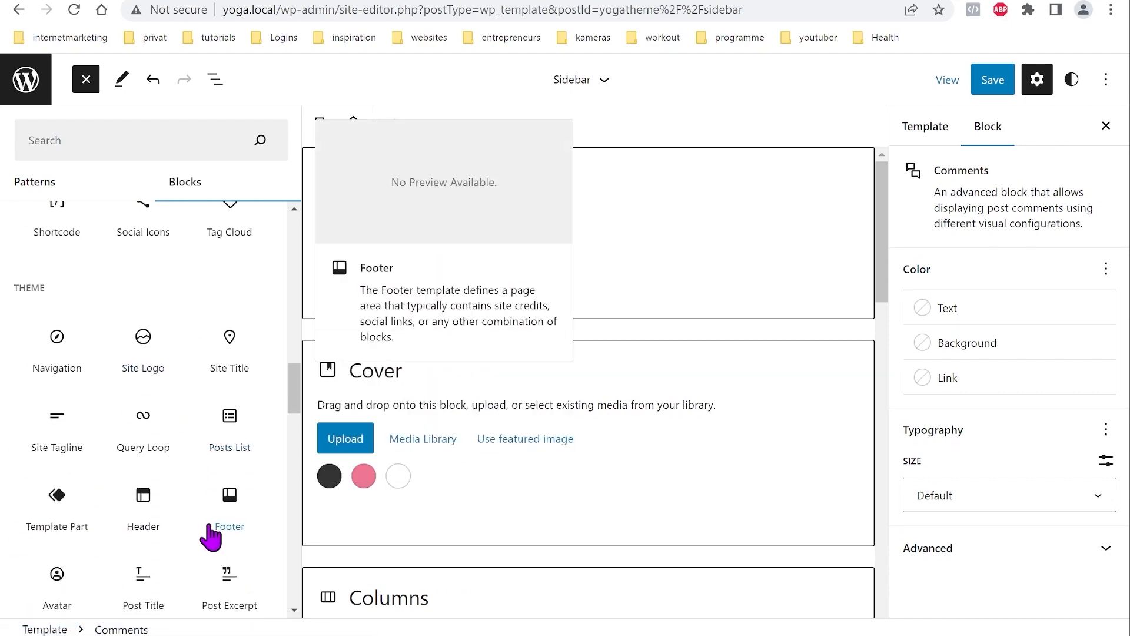
{"action": "left_click", "coordinate": [229, 500]}
{"action": "left_click", "coordinate": [217, 82]}
{"action": "scroll", "coordinate": [496, 234], "scroll_direction": "down", "scroll_amount": 6}
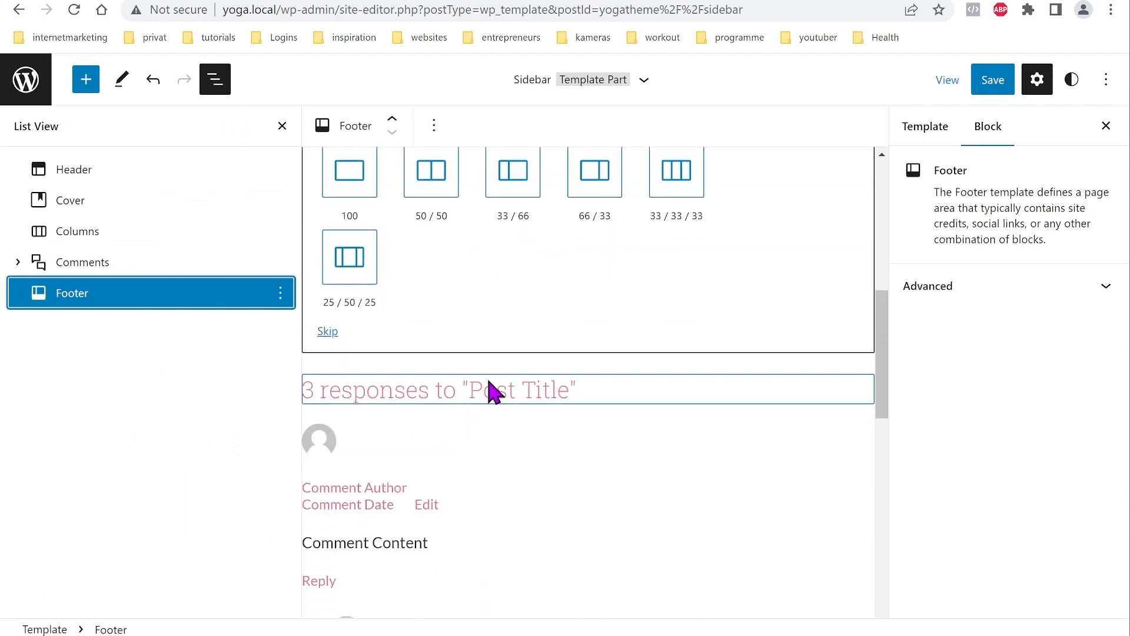
Step: Assign the existing pink footer and Yoga header to the Footer and Header blocks
{"action": "scroll", "coordinate": [487, 396], "scroll_direction": "up", "scroll_amount": 1}
{"action": "scroll", "coordinate": [479, 397], "scroll_direction": "down", "scroll_amount": 4}
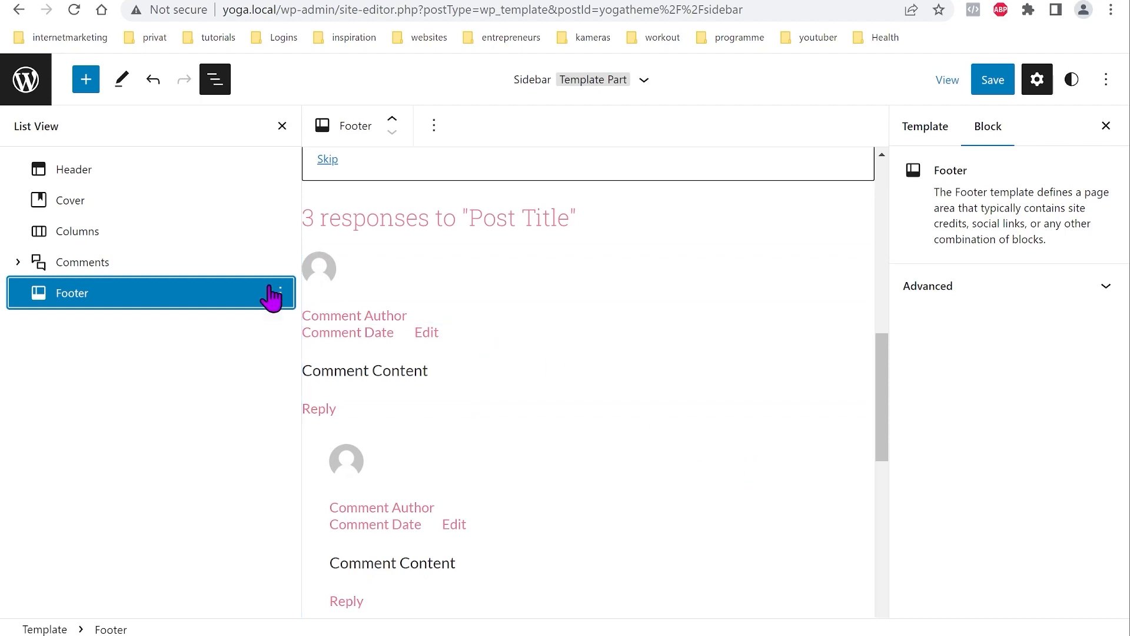
{"action": "left_click", "coordinate": [204, 295]}
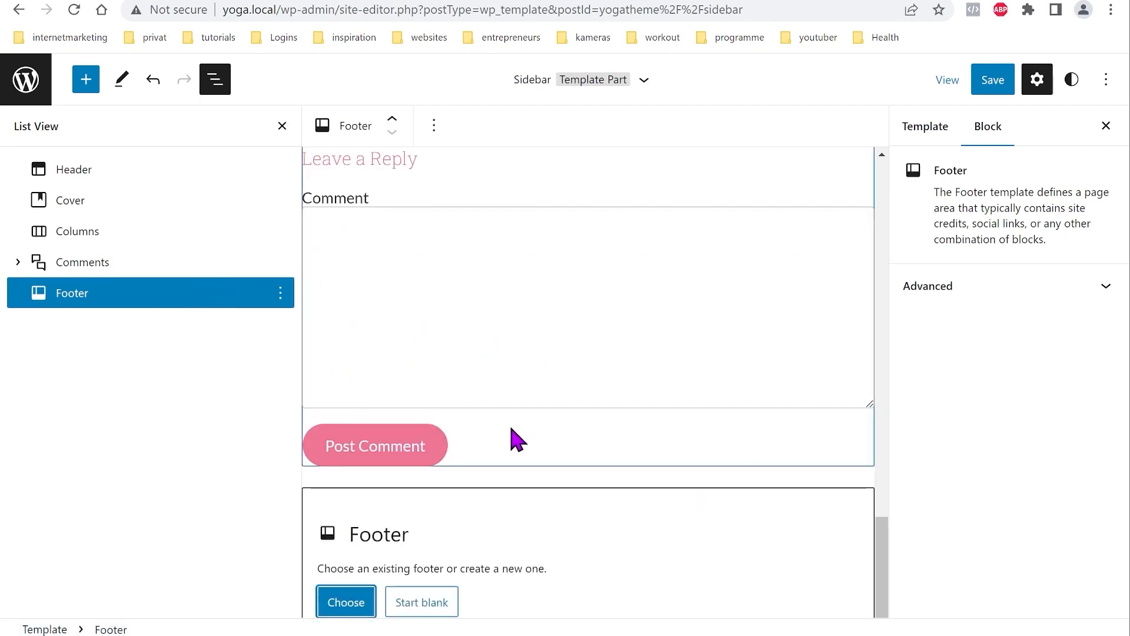
{"action": "left_click", "coordinate": [354, 607]}
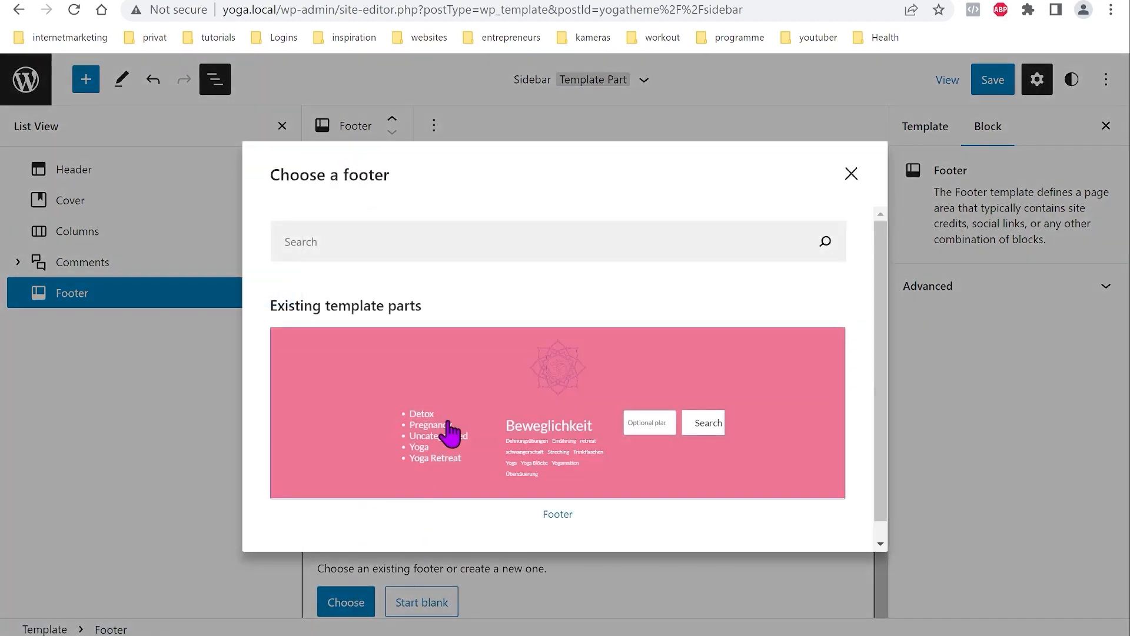
{"action": "left_click", "coordinate": [559, 412]}
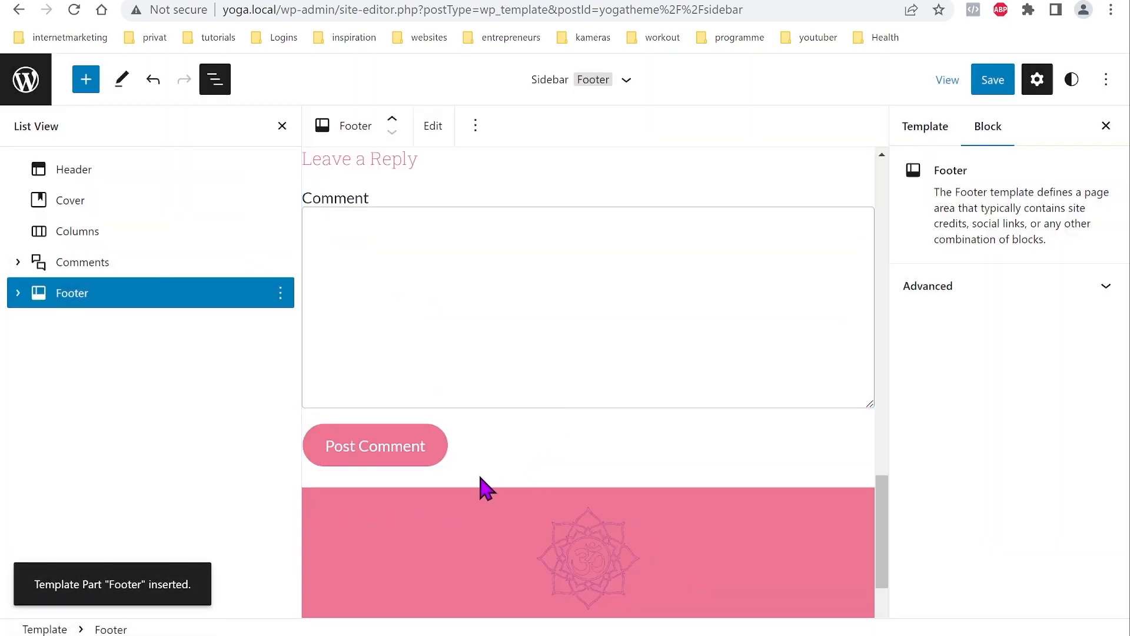
{"action": "scroll", "coordinate": [481, 483], "scroll_direction": "up", "scroll_amount": 15}
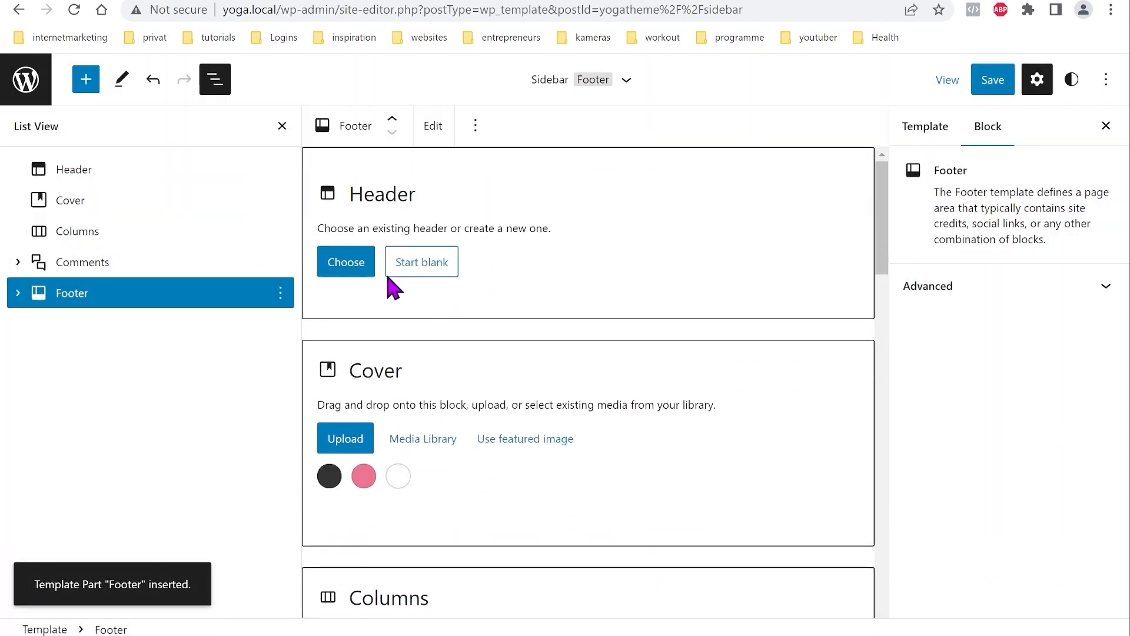
{"action": "left_click", "coordinate": [347, 266]}
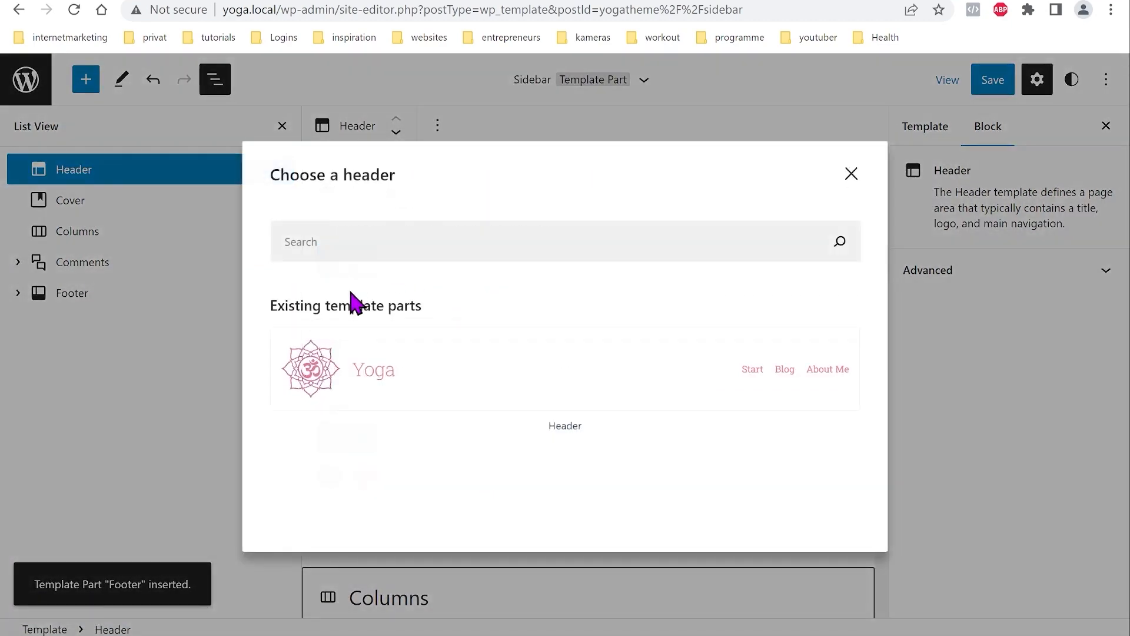
{"action": "left_click", "coordinate": [563, 436]}
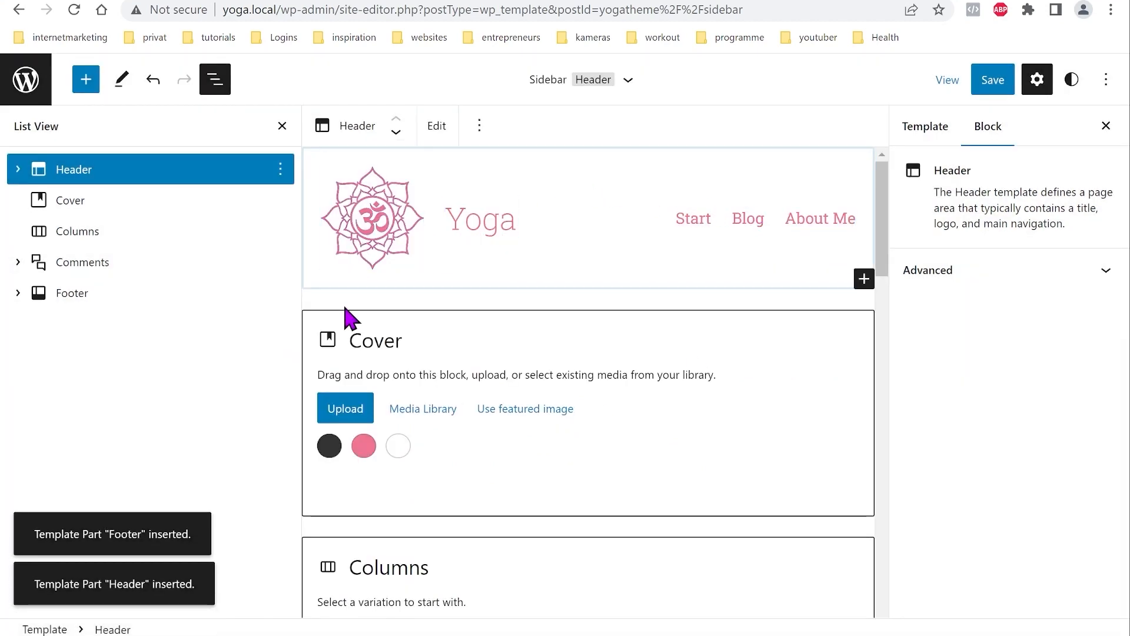
Step: Make the Cover block display the post's featured image
{"action": "left_click", "coordinate": [89, 194]}
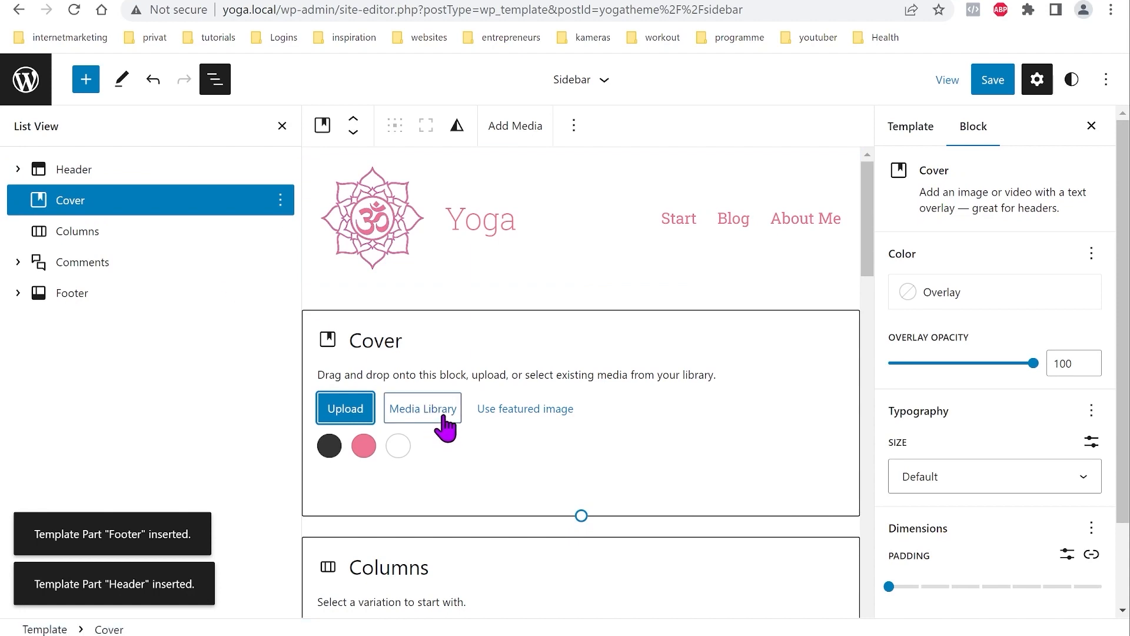
{"action": "left_click", "coordinate": [510, 419]}
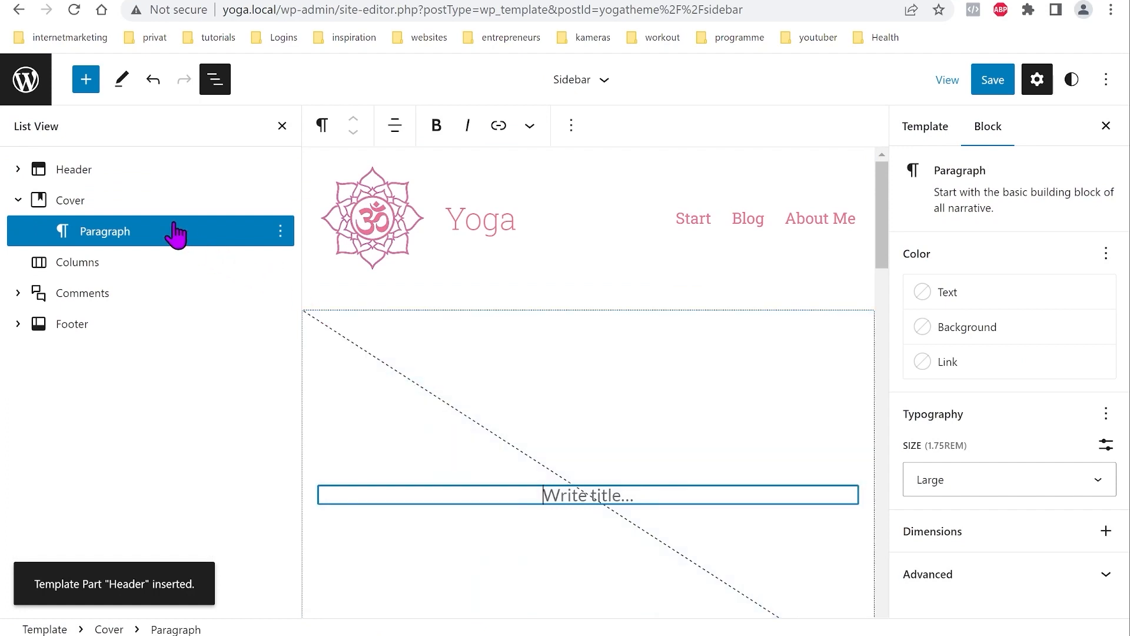
{"action": "left_click", "coordinate": [139, 202]}
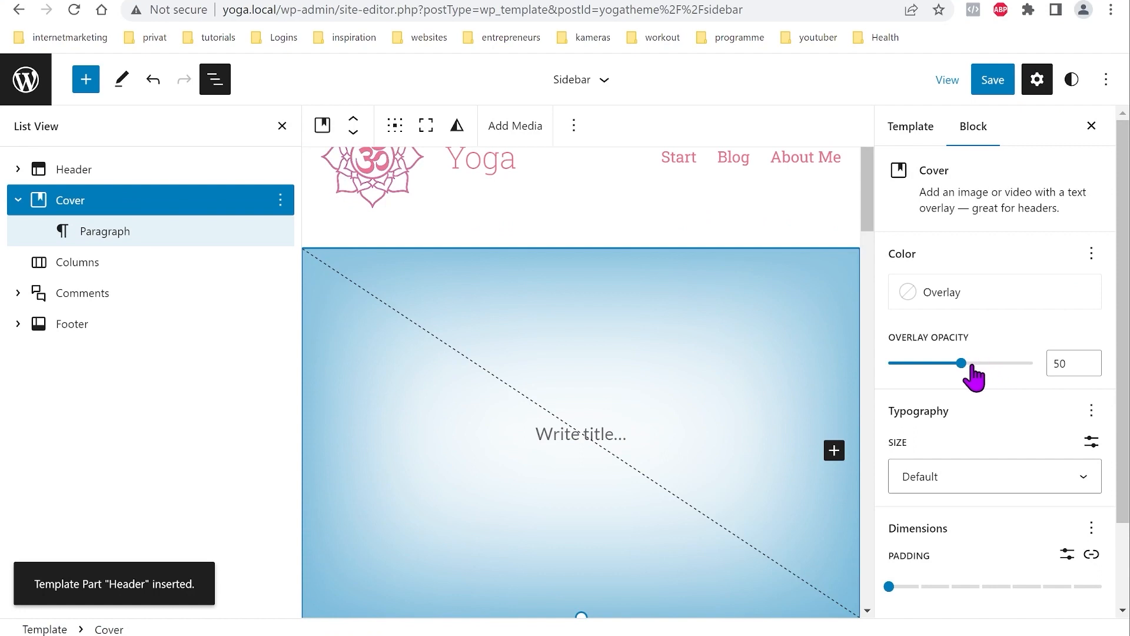
Step: Set the Cover's overlay opacity to 0 and add a margin of 0
{"action": "left_click_drag", "start_coordinate": [962, 364], "coordinate": [889, 366]}
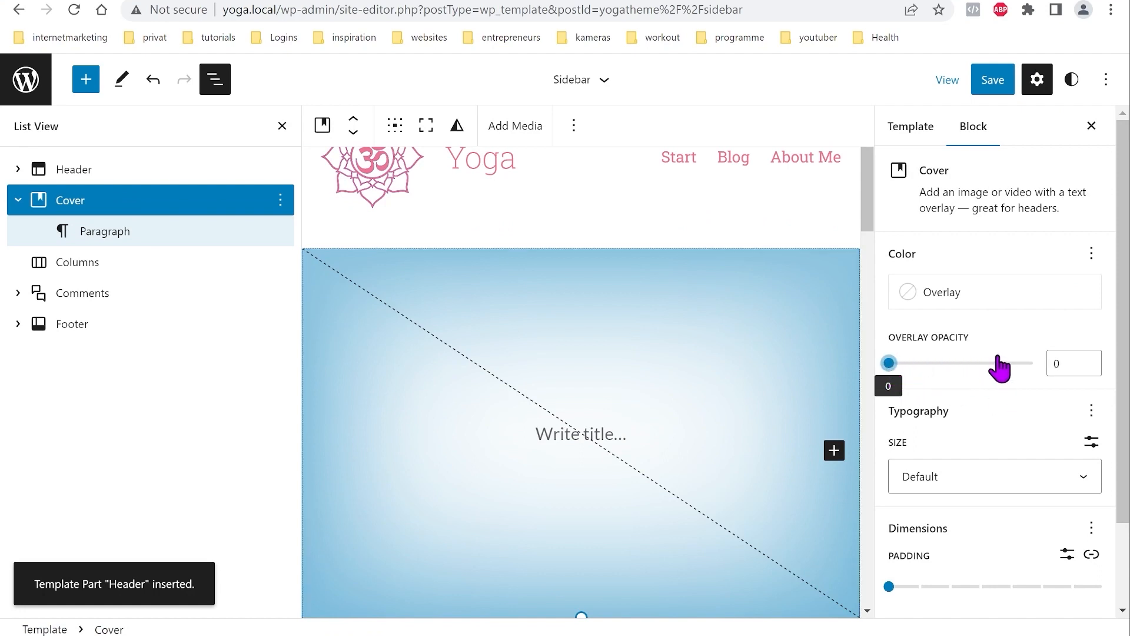
{"action": "scroll", "coordinate": [948, 388], "scroll_direction": "down", "scroll_amount": 2}
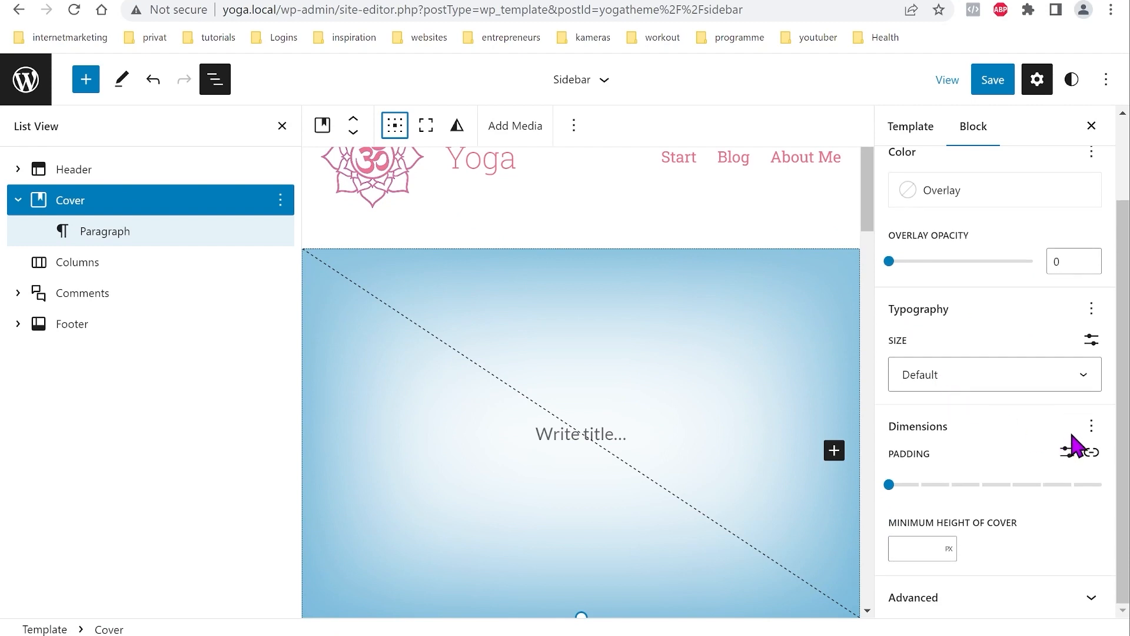
{"action": "left_click", "coordinate": [1091, 428]}
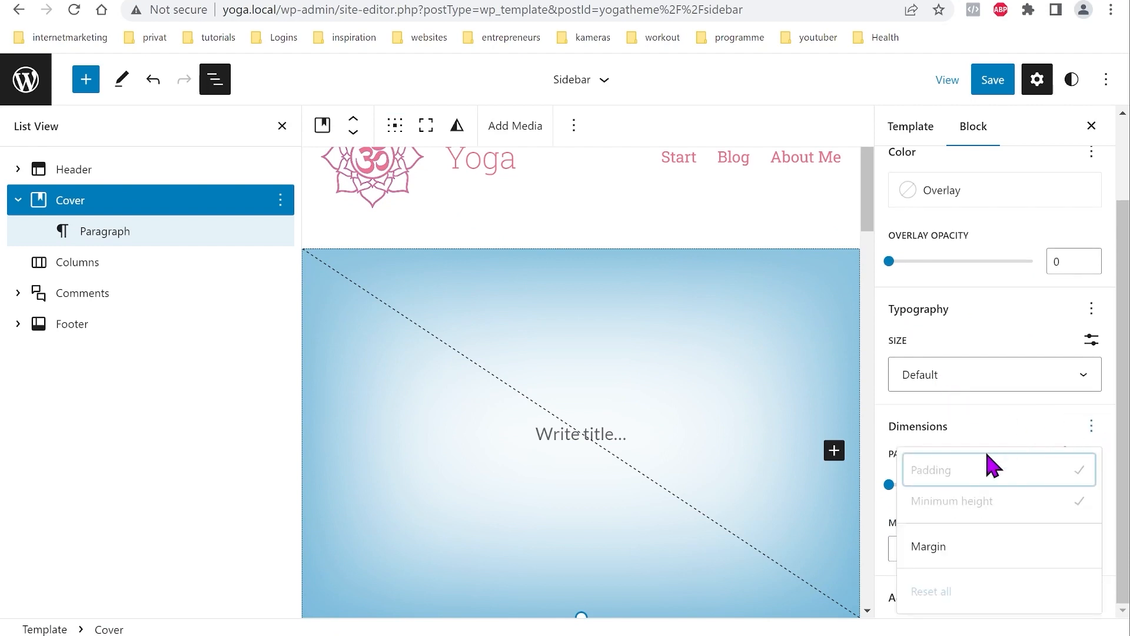
{"action": "left_click", "coordinate": [942, 548]}
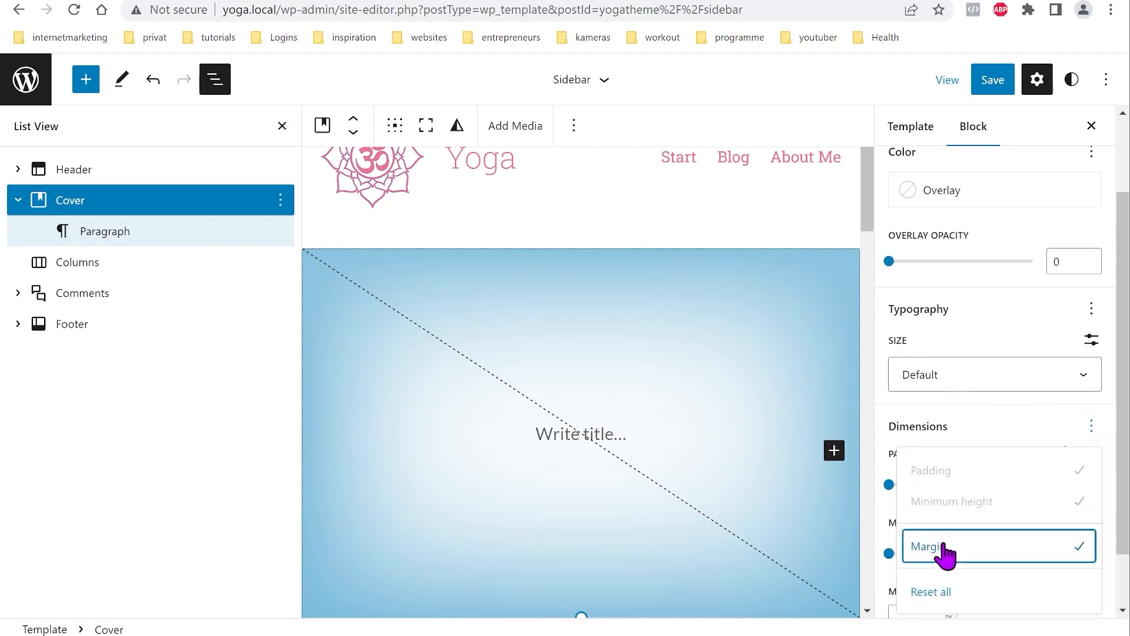
{"action": "left_click", "coordinate": [1048, 443]}
{"action": "left_click", "coordinate": [890, 554]}
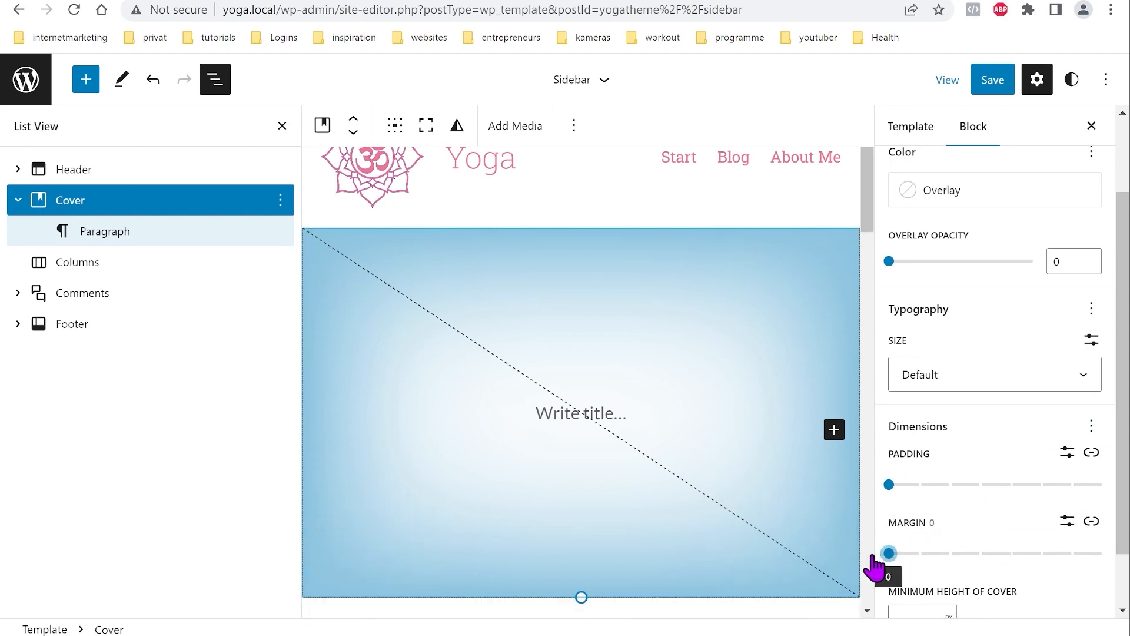
Step: Insert a Post Title block into the Cover
{"action": "left_click", "coordinate": [618, 414]}
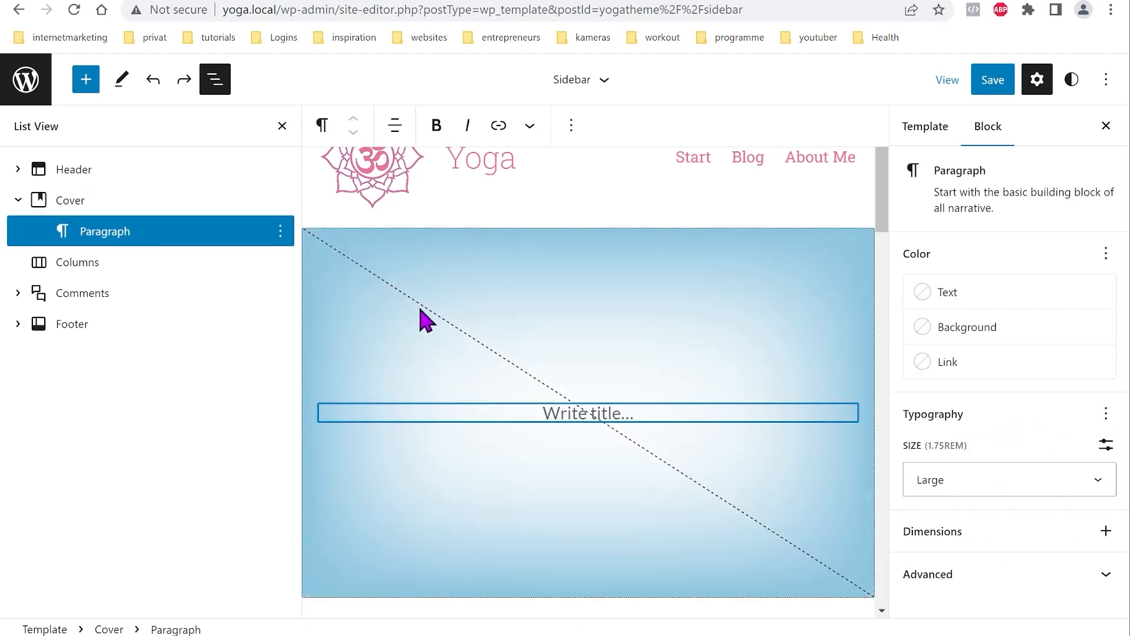
{"action": "left_click", "coordinate": [84, 80]}
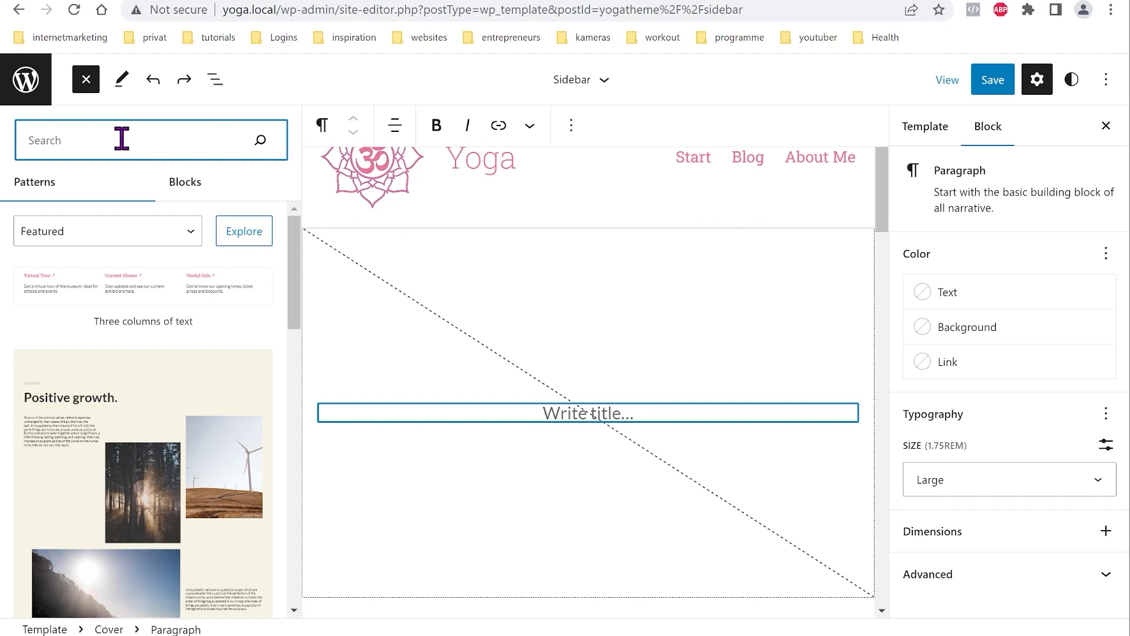
{"action": "type", "text": "post t"}
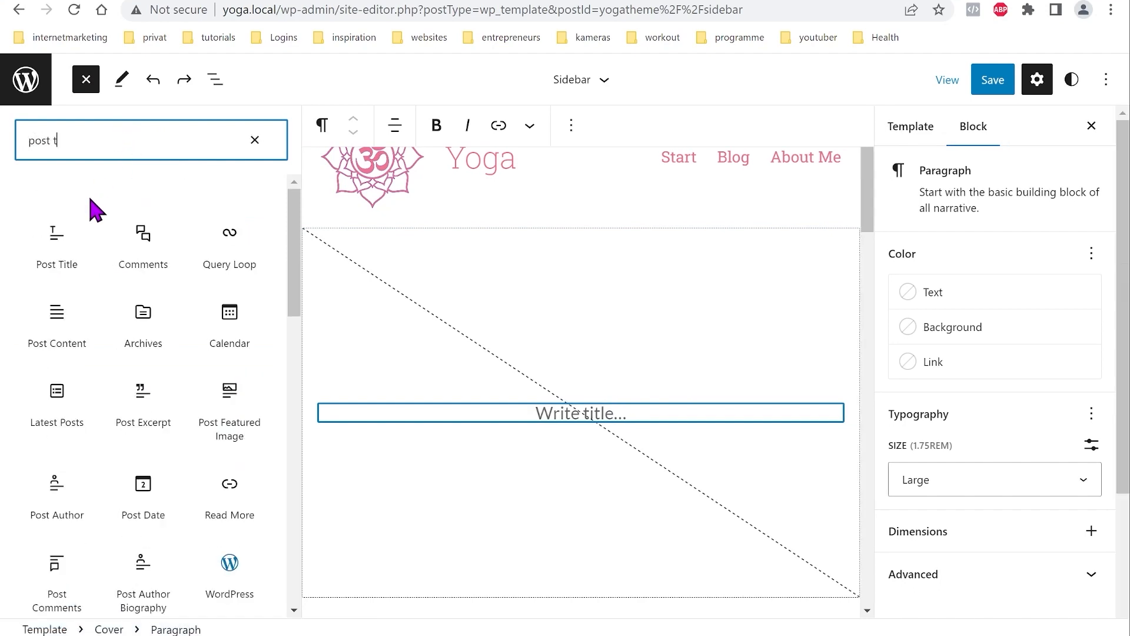
{"action": "left_click", "coordinate": [54, 251]}
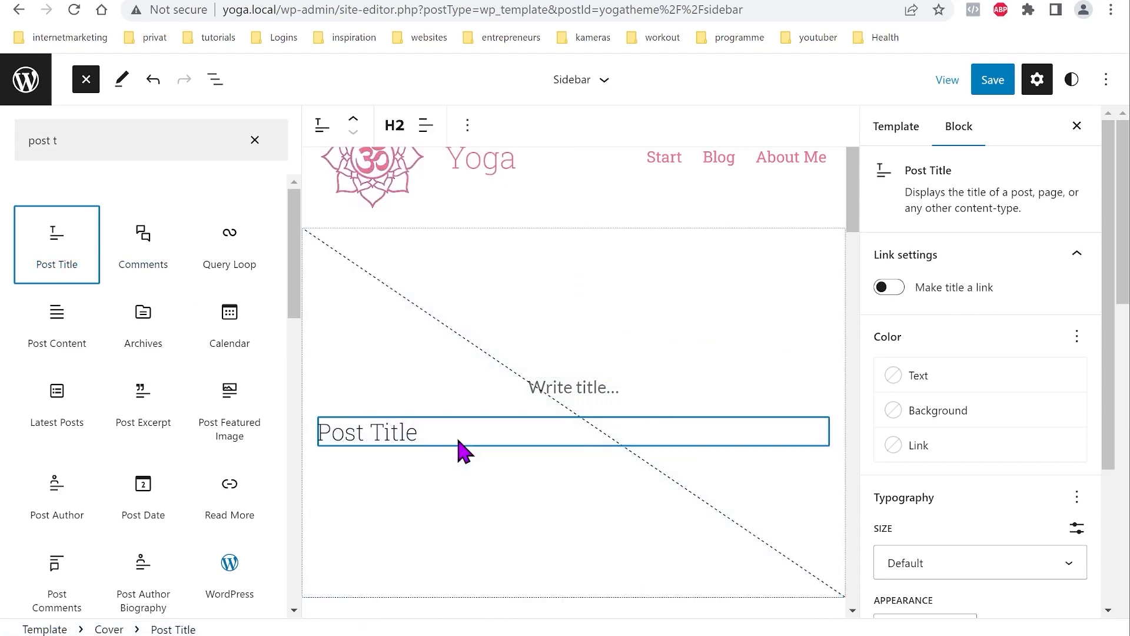
Step: Center the Post Title and set its font size to xxx-large
{"action": "left_click", "coordinate": [215, 81]}
{"action": "left_click", "coordinate": [427, 126]}
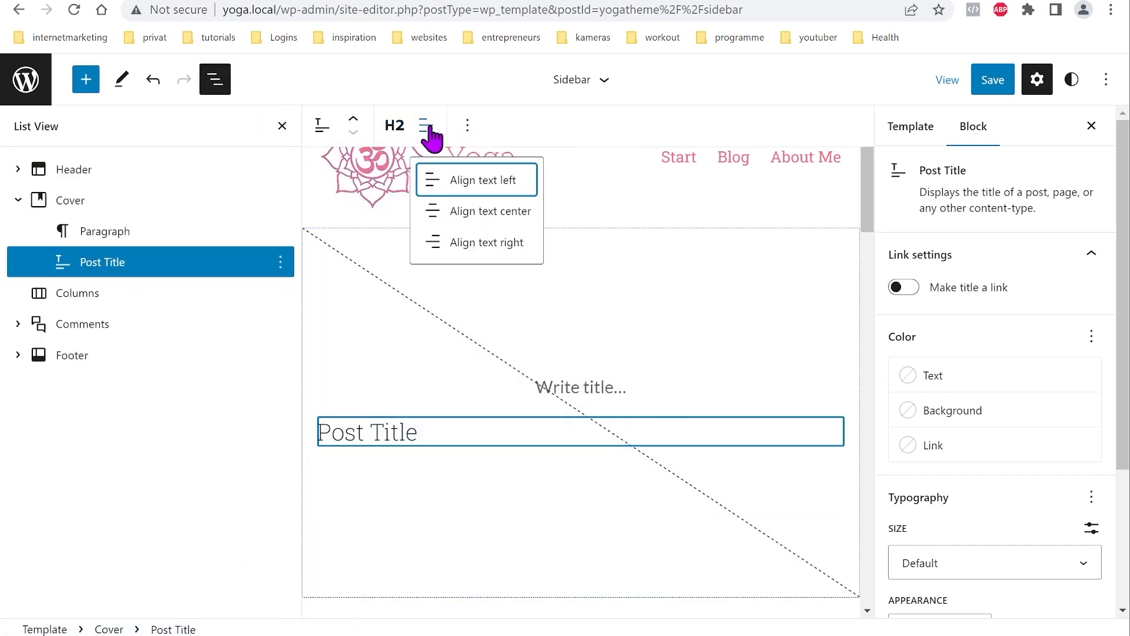
{"action": "left_click", "coordinate": [457, 214]}
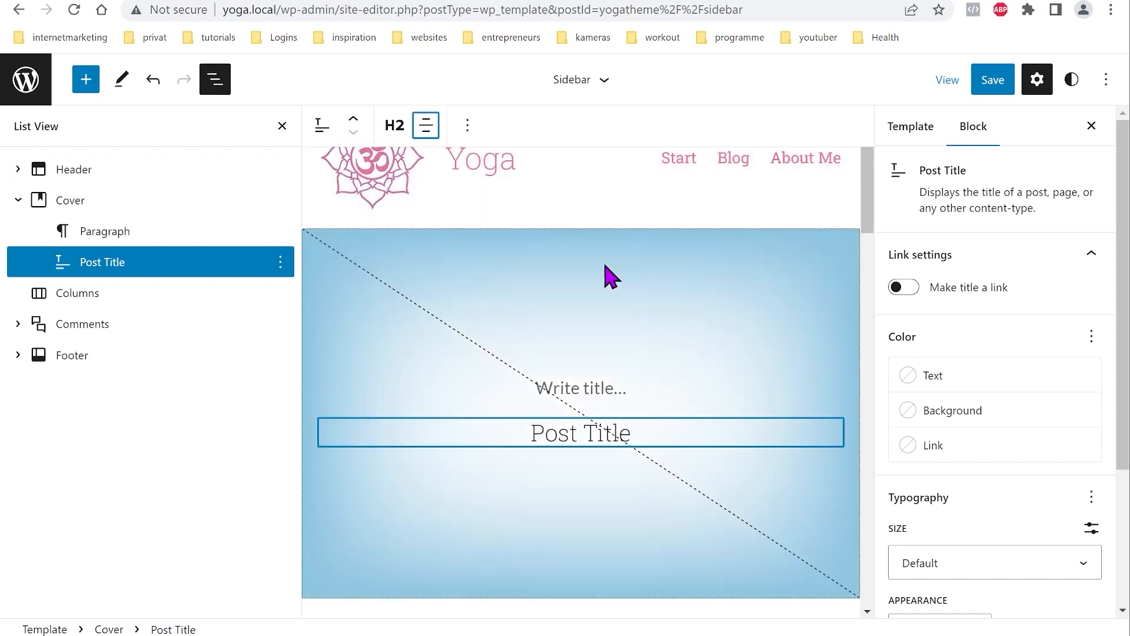
{"action": "scroll", "coordinate": [1014, 439], "scroll_direction": "down", "scroll_amount": 3}
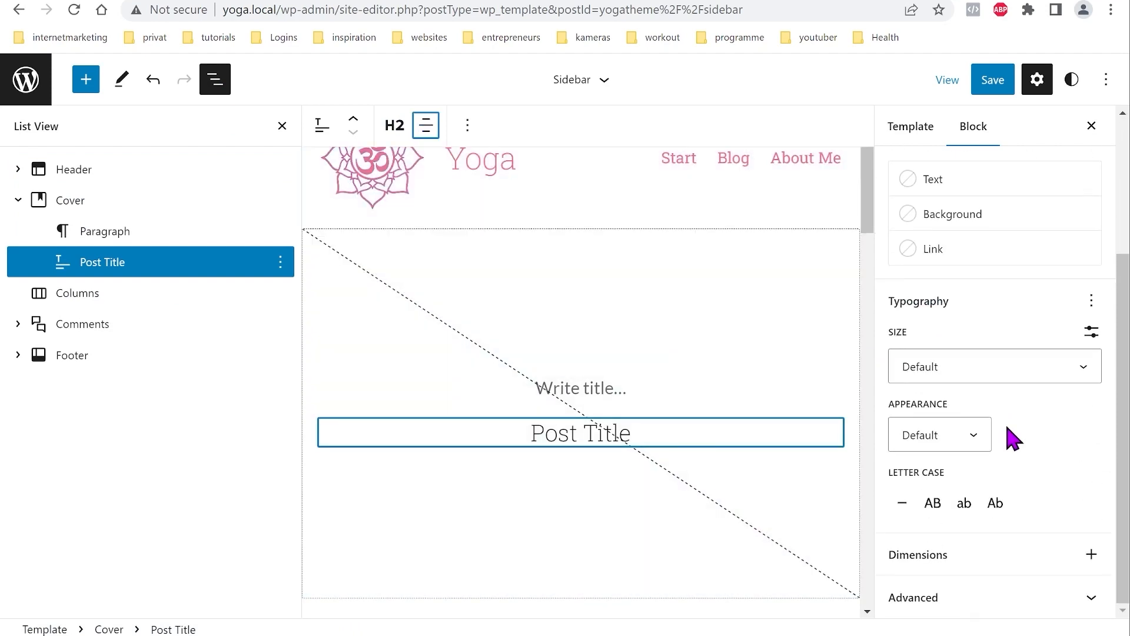
{"action": "left_click", "coordinate": [1086, 373]}
{"action": "scroll", "coordinate": [1044, 416], "scroll_direction": "down", "scroll_amount": 1}
{"action": "left_click", "coordinate": [954, 558]}
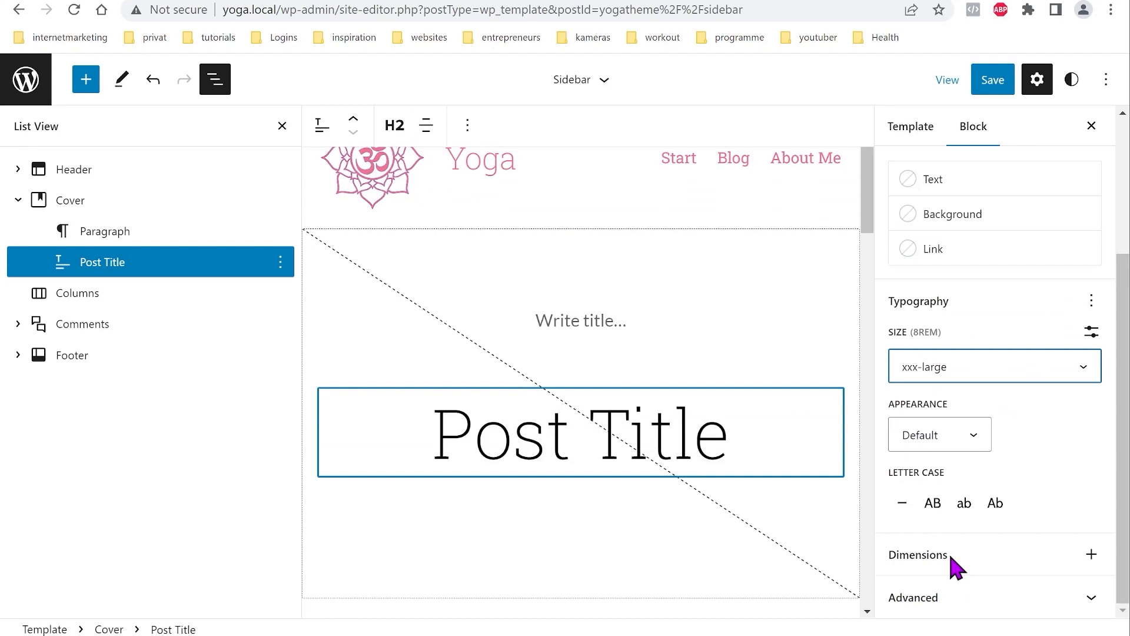
Step: Give the Post Title Regular font weight and pink text color
{"action": "left_click", "coordinate": [975, 441]}
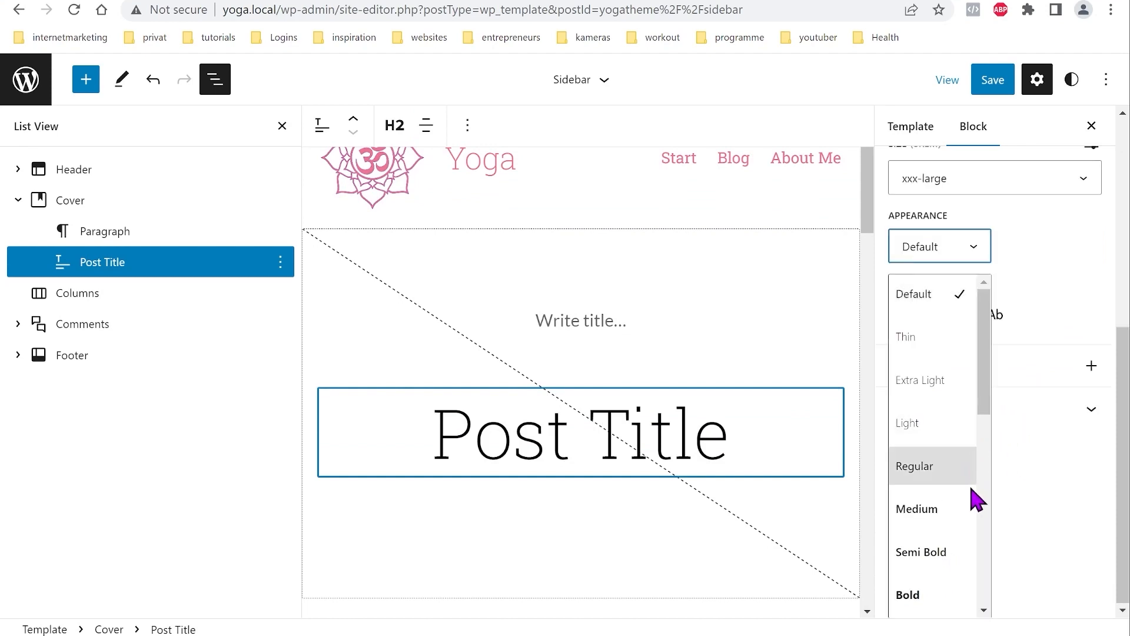
{"action": "left_click", "coordinate": [936, 474]}
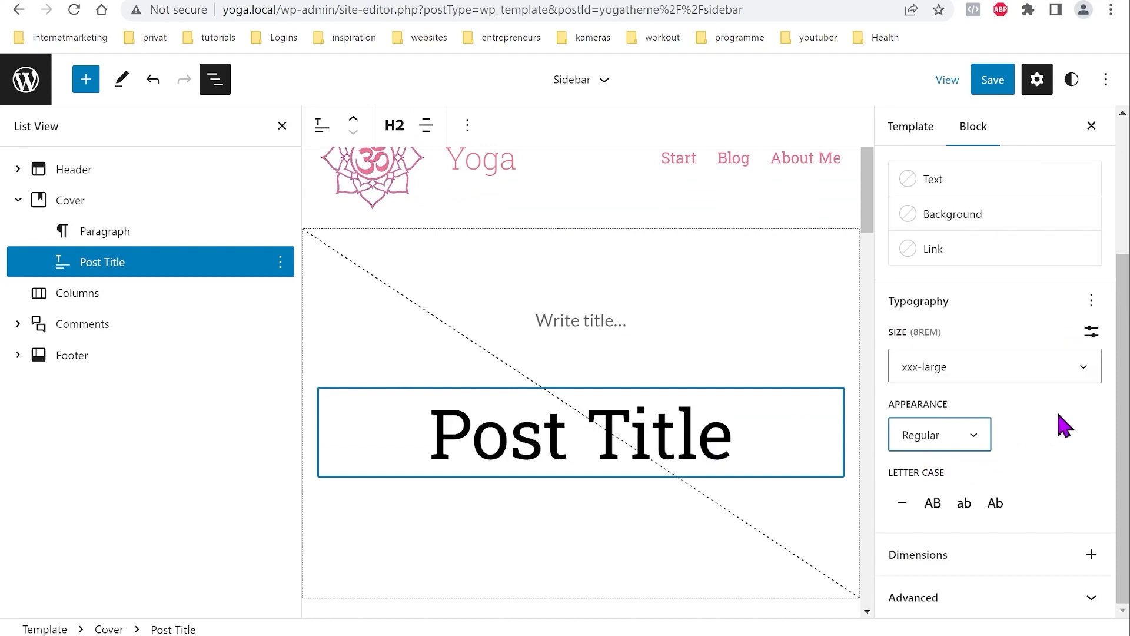
{"action": "scroll", "coordinate": [1066, 426], "scroll_direction": "up", "scroll_amount": 3}
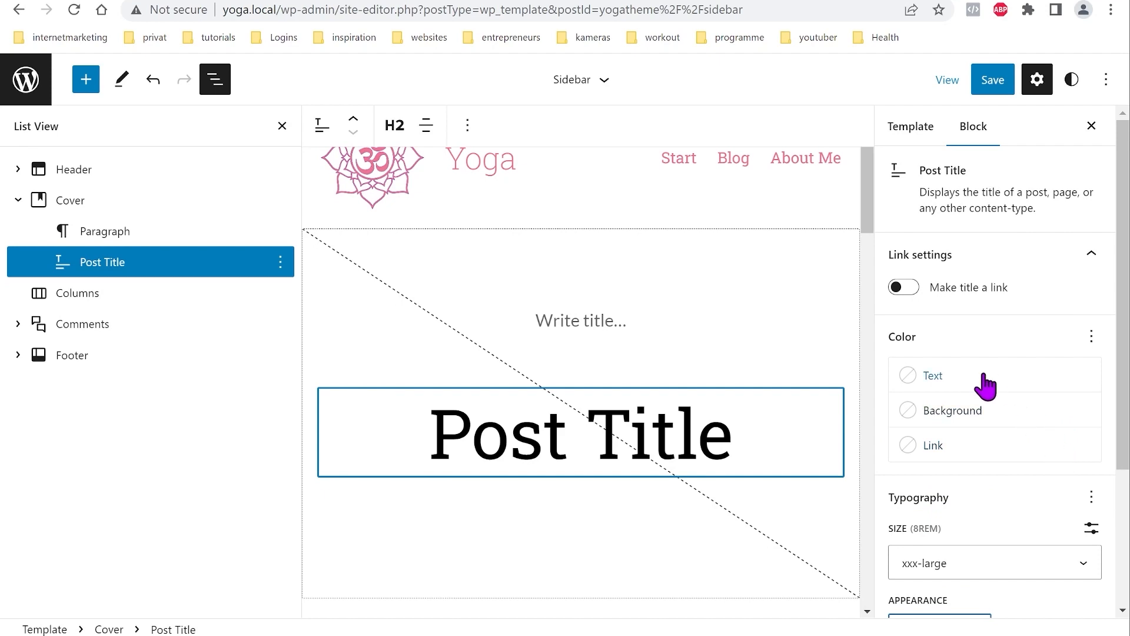
{"action": "left_click", "coordinate": [985, 385]}
{"action": "left_click", "coordinate": [695, 476]}
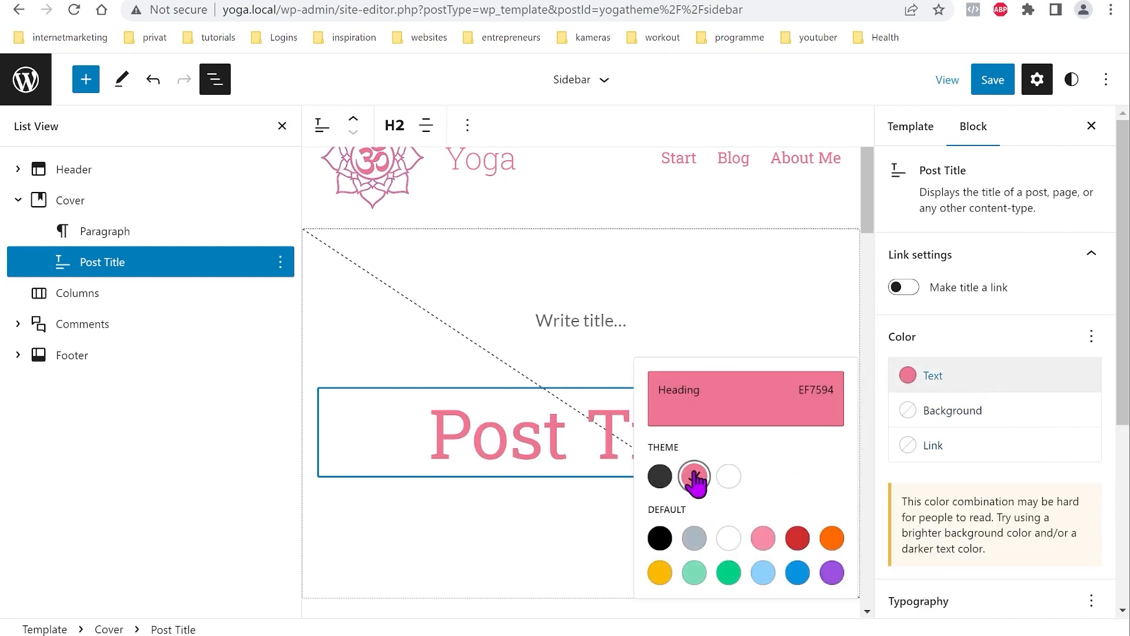
{"action": "left_click", "coordinate": [987, 386]}
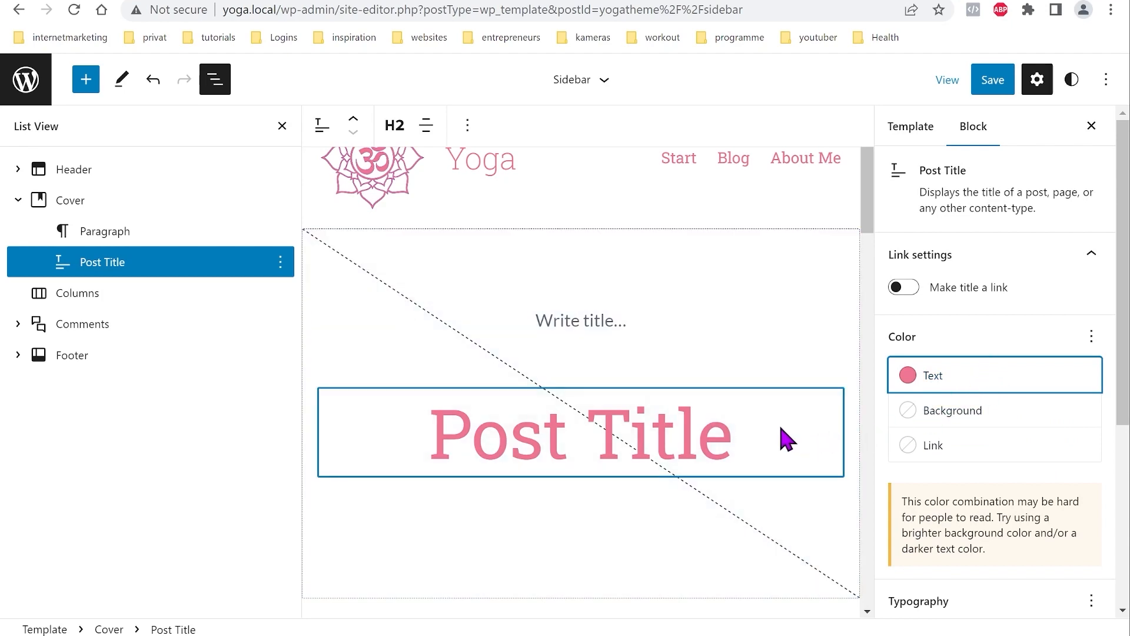
Step: Select the leftover 'Write title' paragraph and open its actions menu
{"action": "left_click", "coordinate": [151, 246]}
{"action": "left_click", "coordinate": [280, 231]}
{"action": "scroll", "coordinate": [396, 467], "scroll_direction": "down", "scroll_amount": 2}
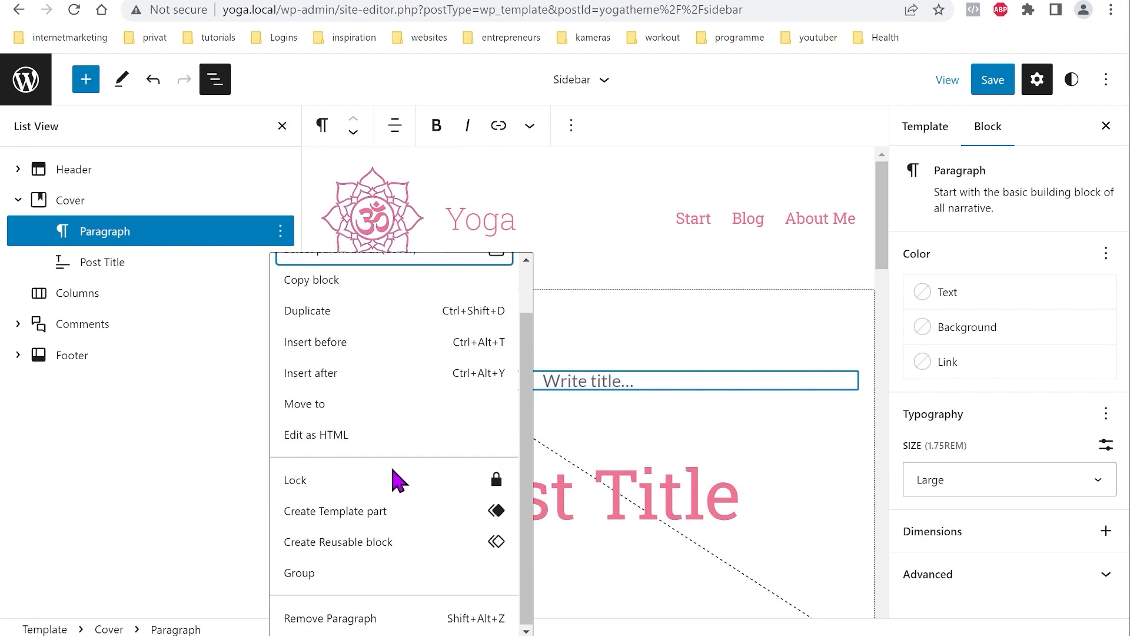
Step: Delete the empty paragraph and move the Cover's content to bottom center
{"action": "left_click", "coordinate": [341, 618]}
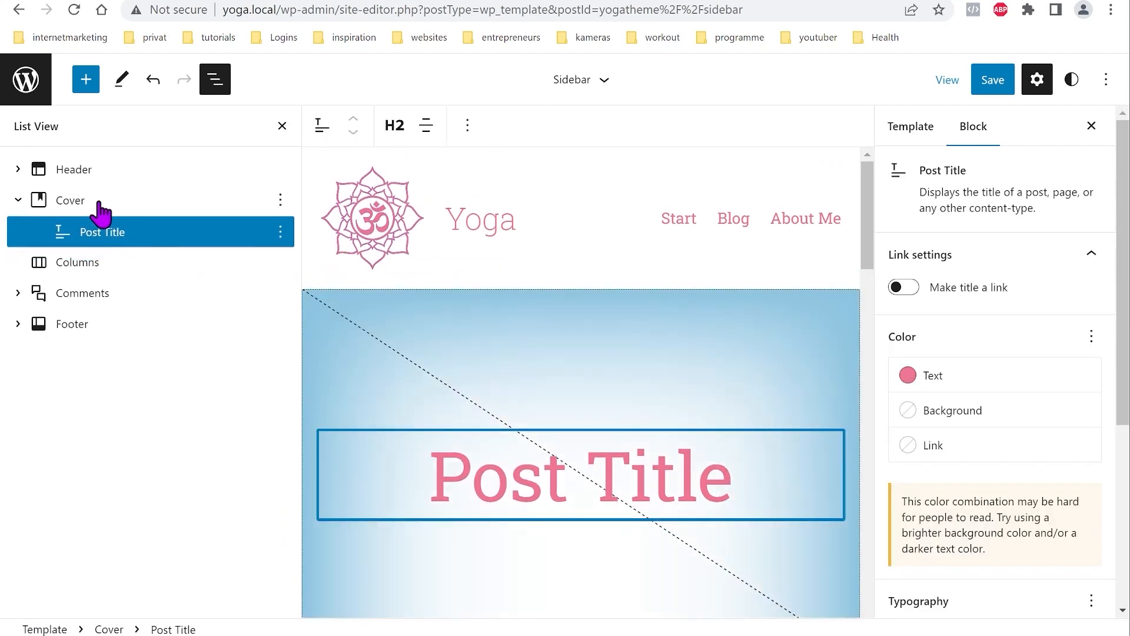
{"action": "left_click", "coordinate": [96, 205]}
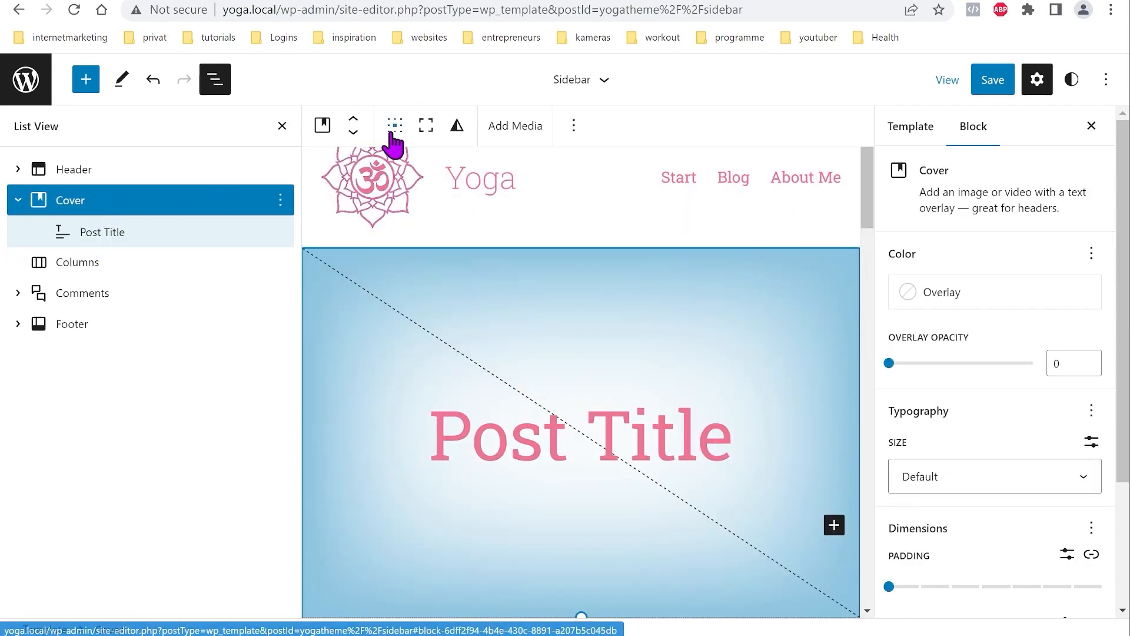
{"action": "left_click", "coordinate": [395, 126]}
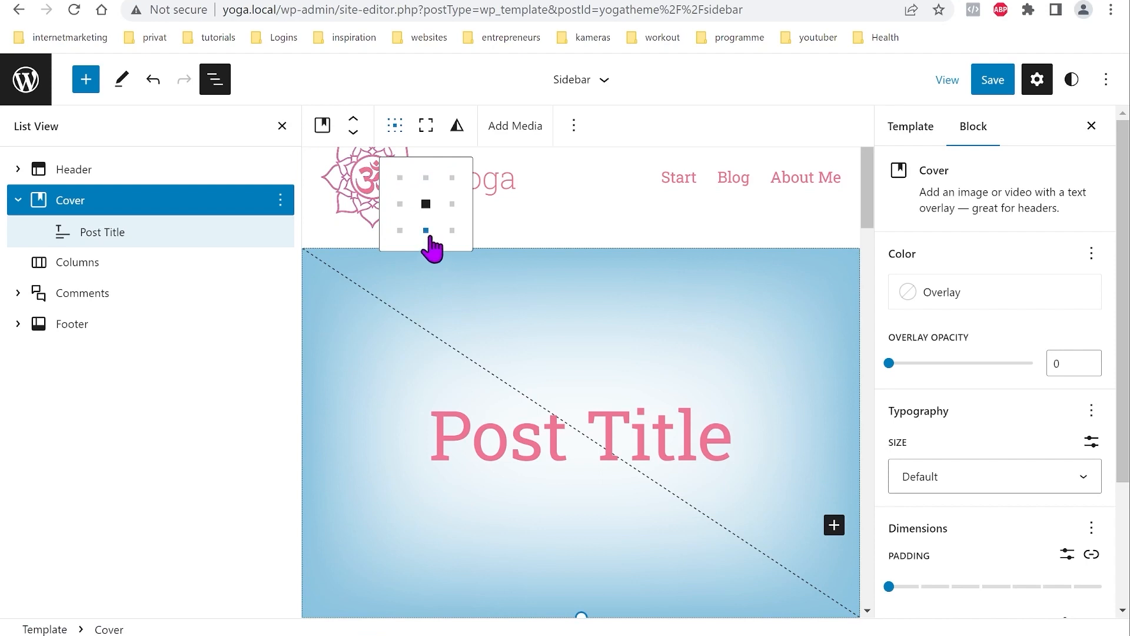
{"action": "left_click", "coordinate": [427, 231]}
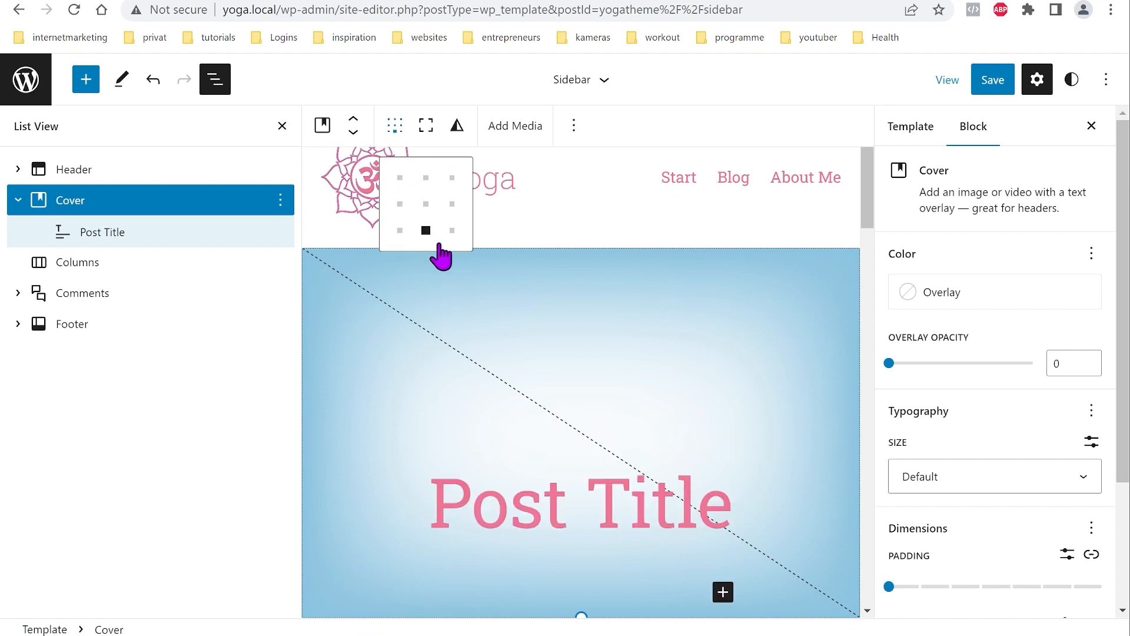
{"action": "scroll", "coordinate": [776, 396], "scroll_direction": "down", "scroll_amount": 3}
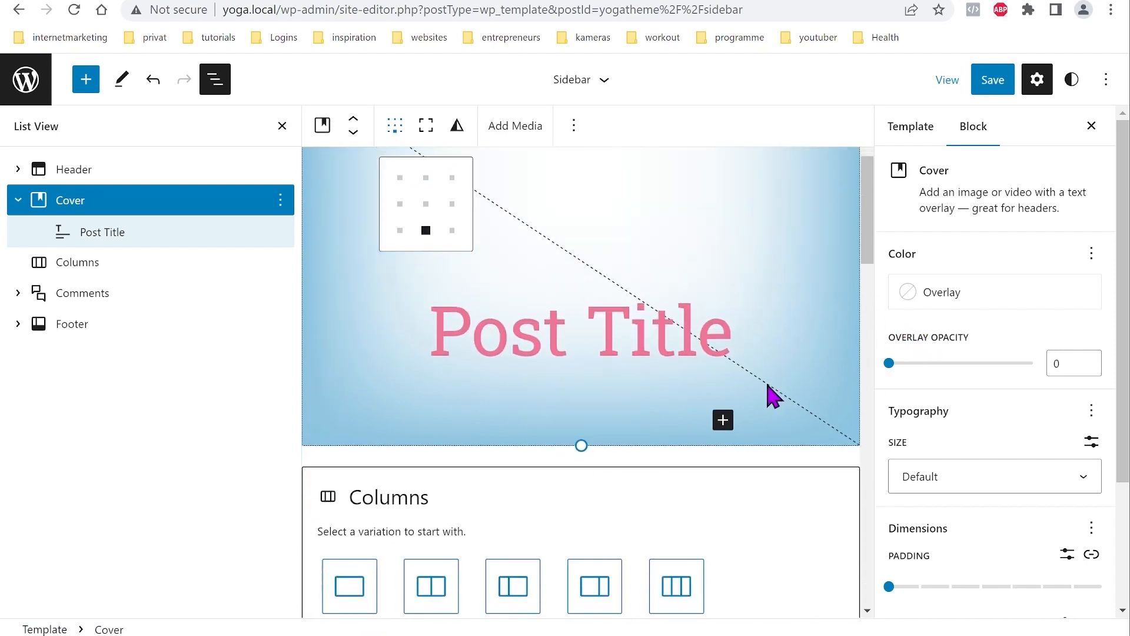
{"action": "scroll", "coordinate": [648, 363], "scroll_direction": "down", "scroll_amount": 2}
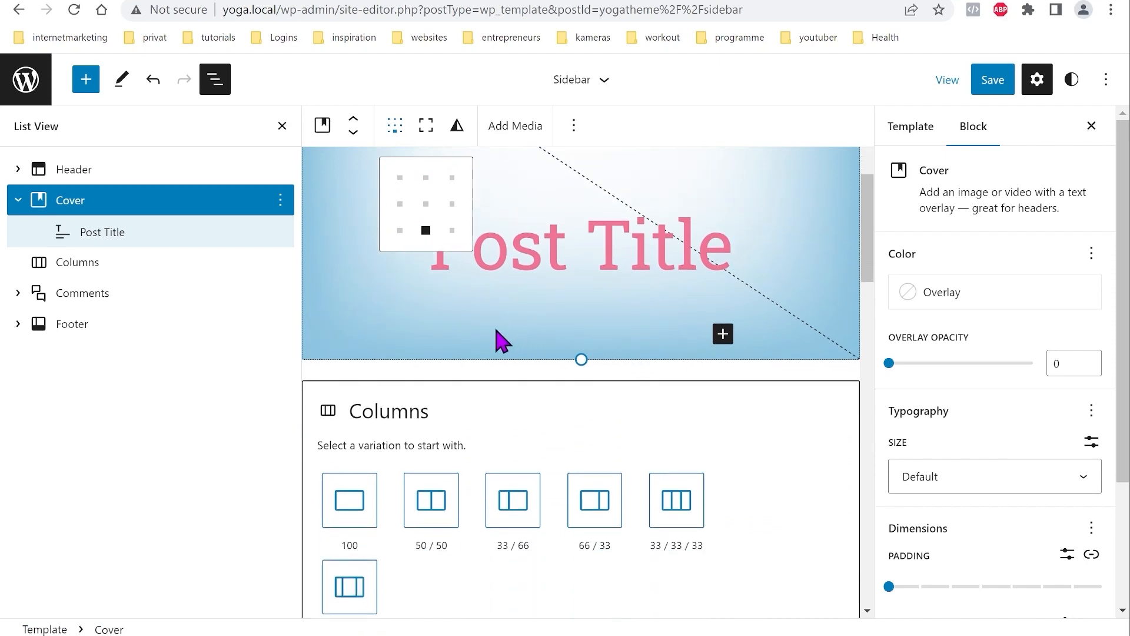
Step: Change the Columns block to a 33/66 layout
{"action": "left_click", "coordinate": [75, 268]}
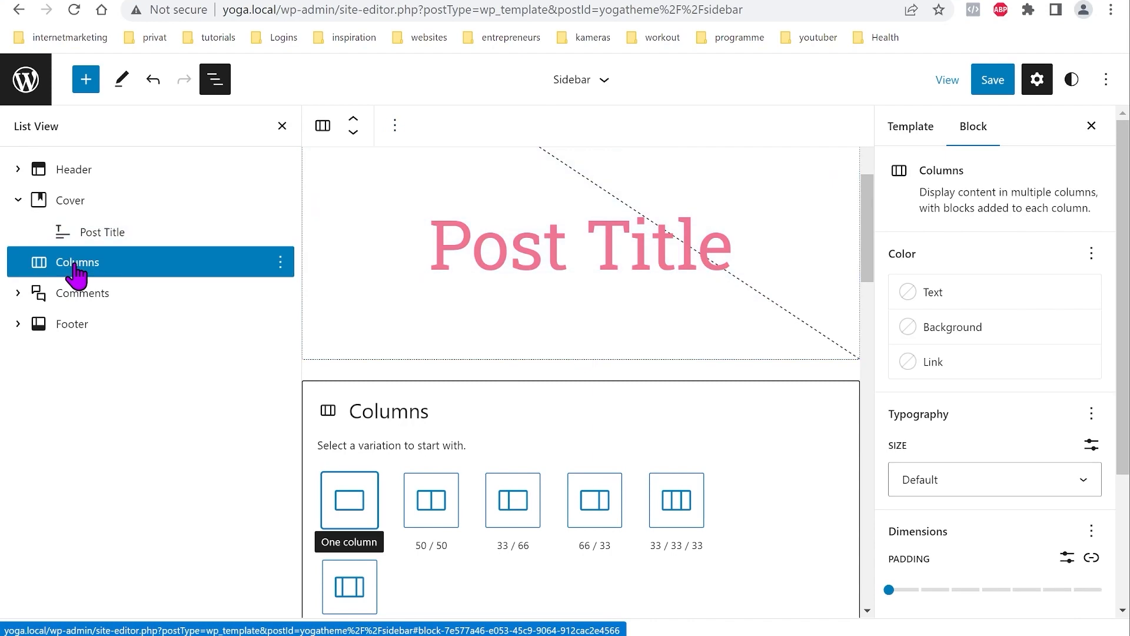
{"action": "scroll", "coordinate": [550, 366], "scroll_direction": "down", "scroll_amount": 3}
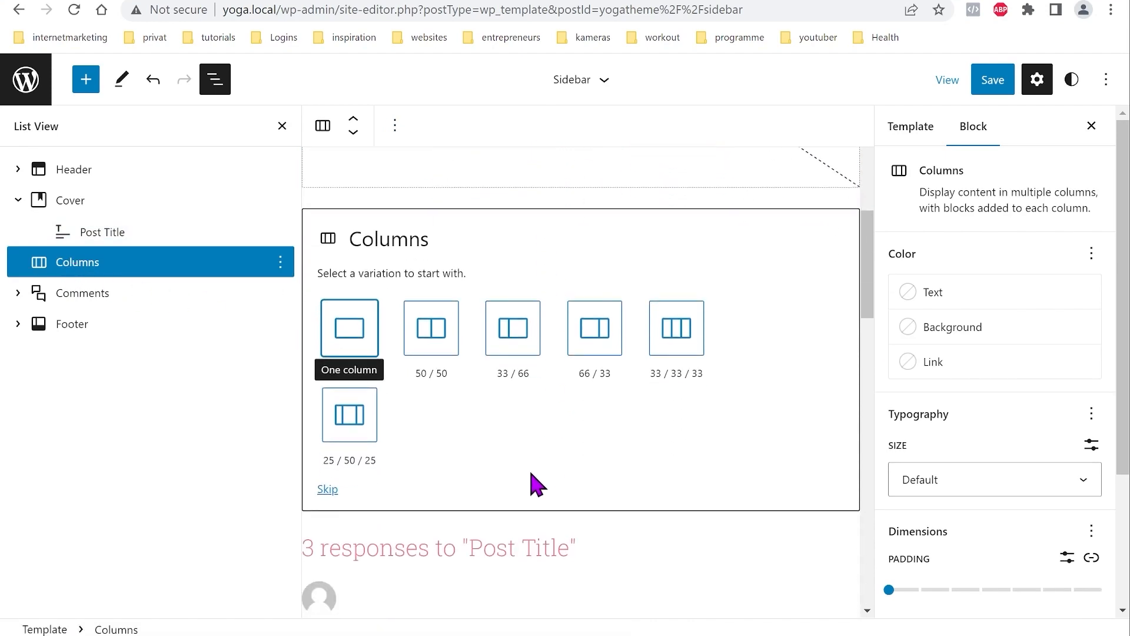
{"action": "left_click", "coordinate": [515, 341]}
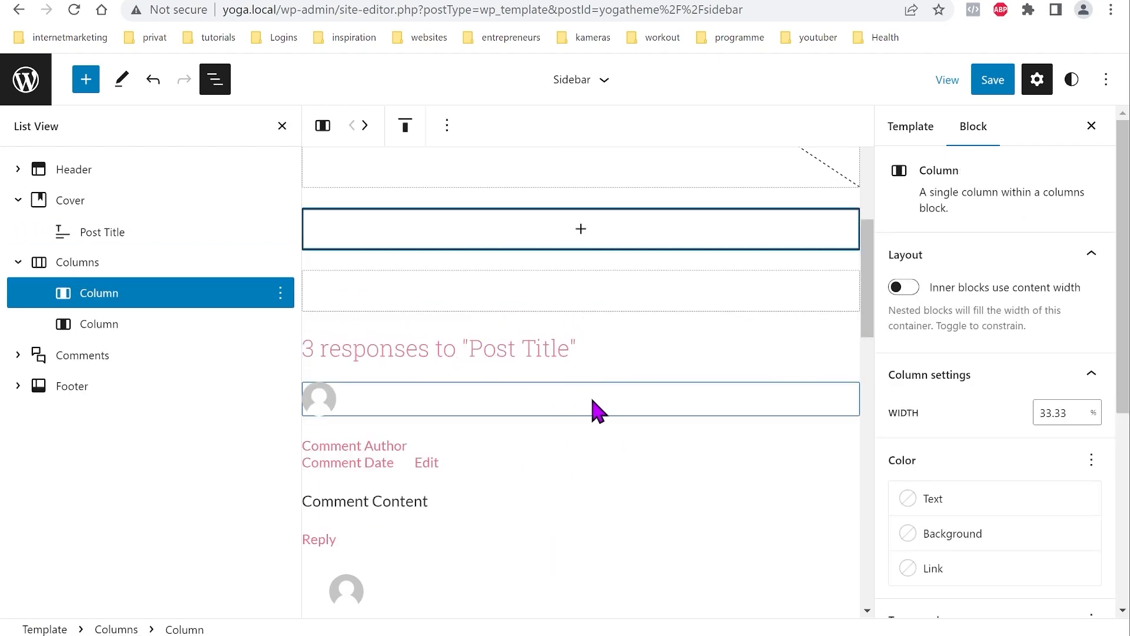
{"action": "scroll", "coordinate": [580, 318], "scroll_direction": "up", "scroll_amount": 3}
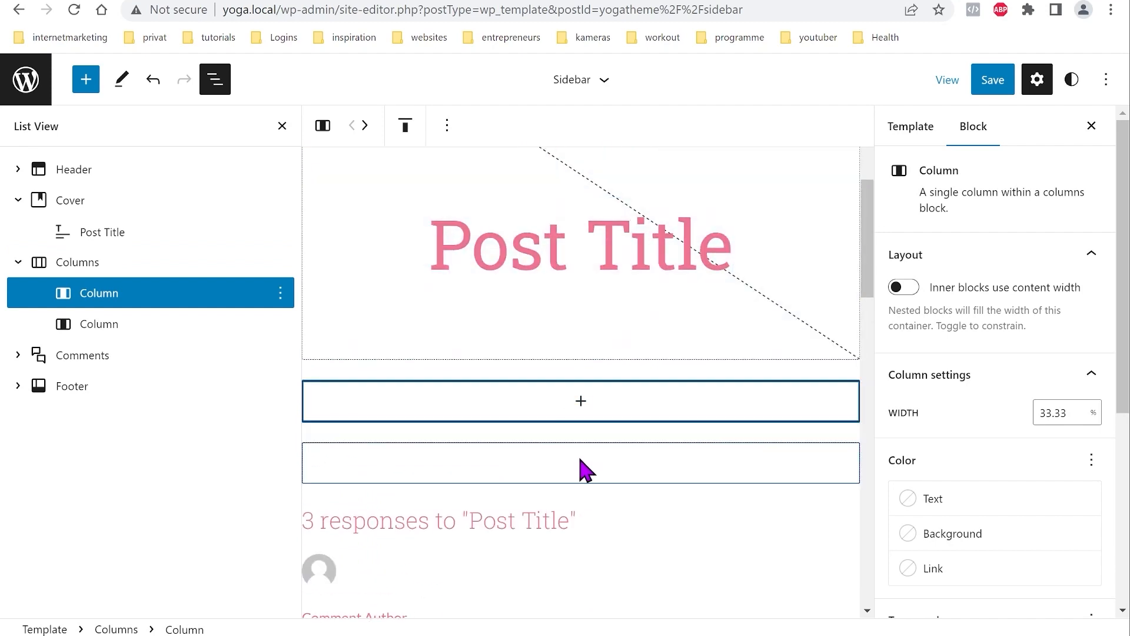
{"action": "left_click", "coordinate": [282, 126]}
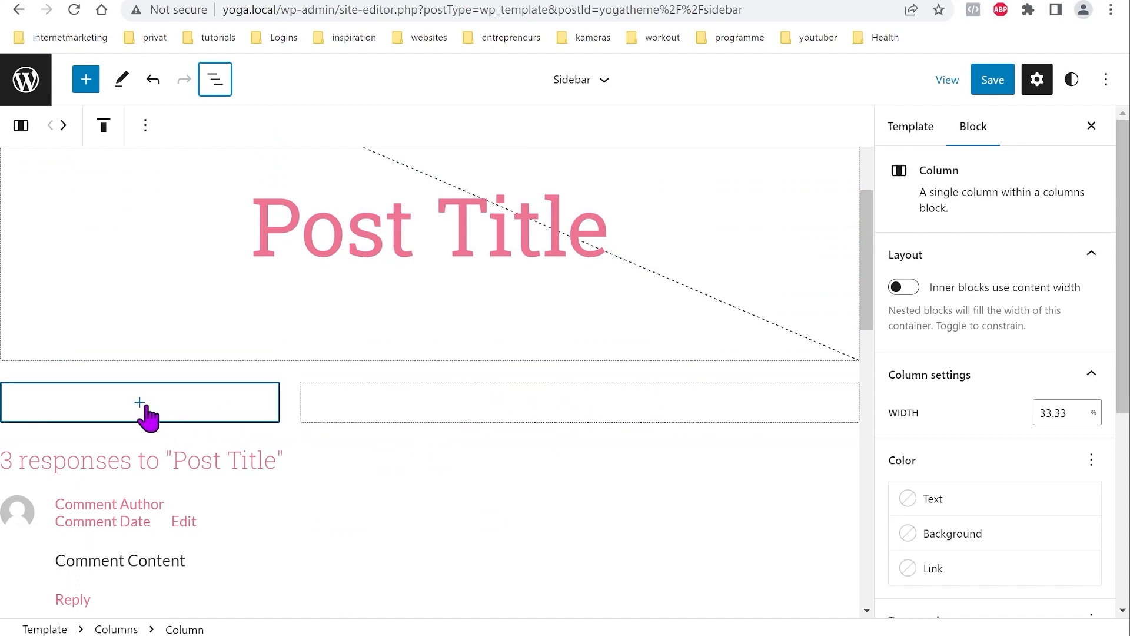
Step: Insert a Post Content block into the wider right column
{"action": "left_click", "coordinate": [605, 414]}
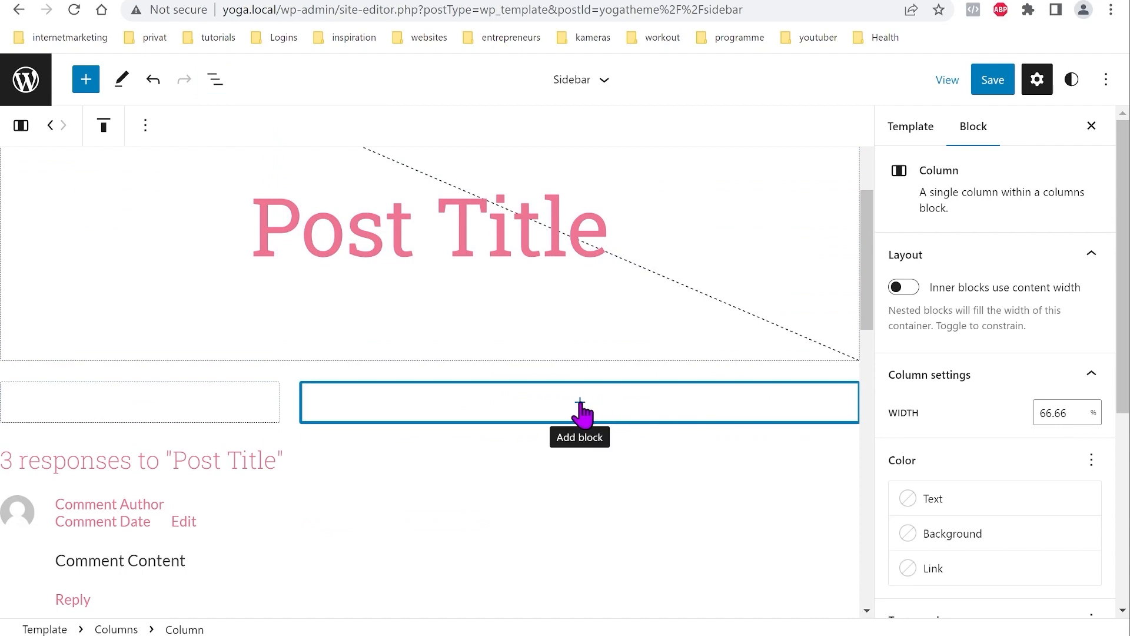
{"action": "left_click", "coordinate": [580, 403]}
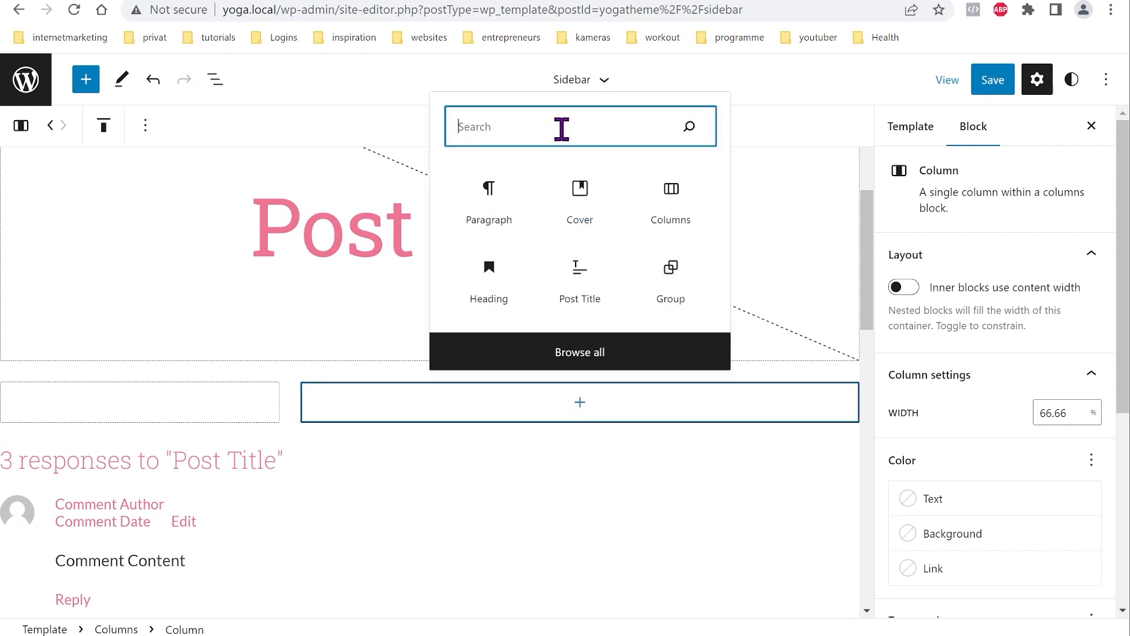
{"action": "type", "text": "post"}
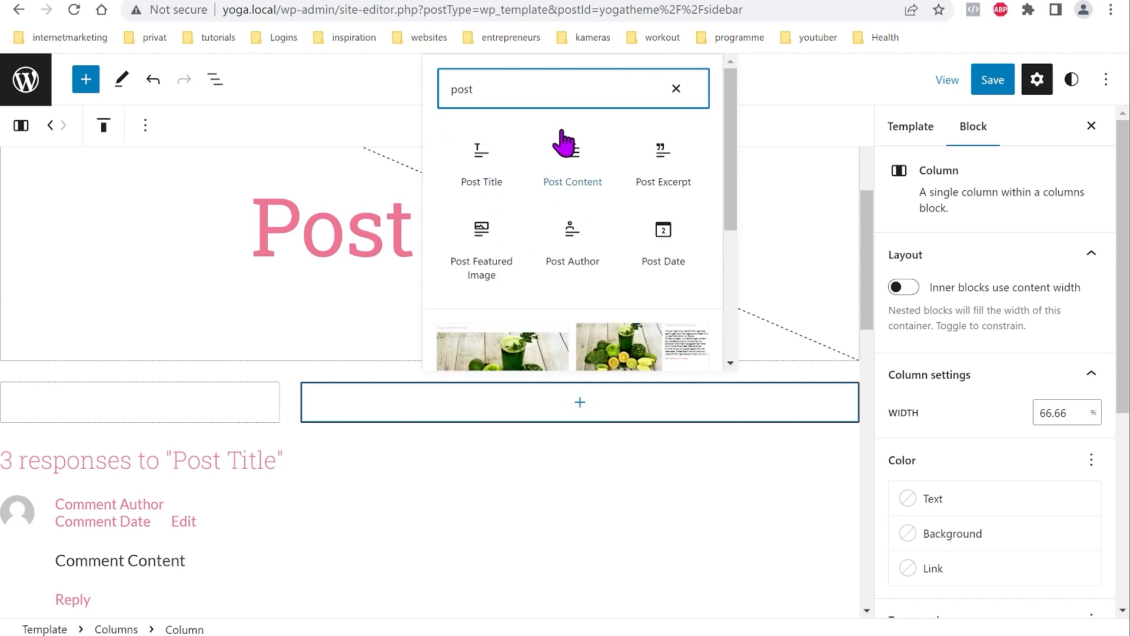
{"action": "left_click", "coordinate": [574, 171]}
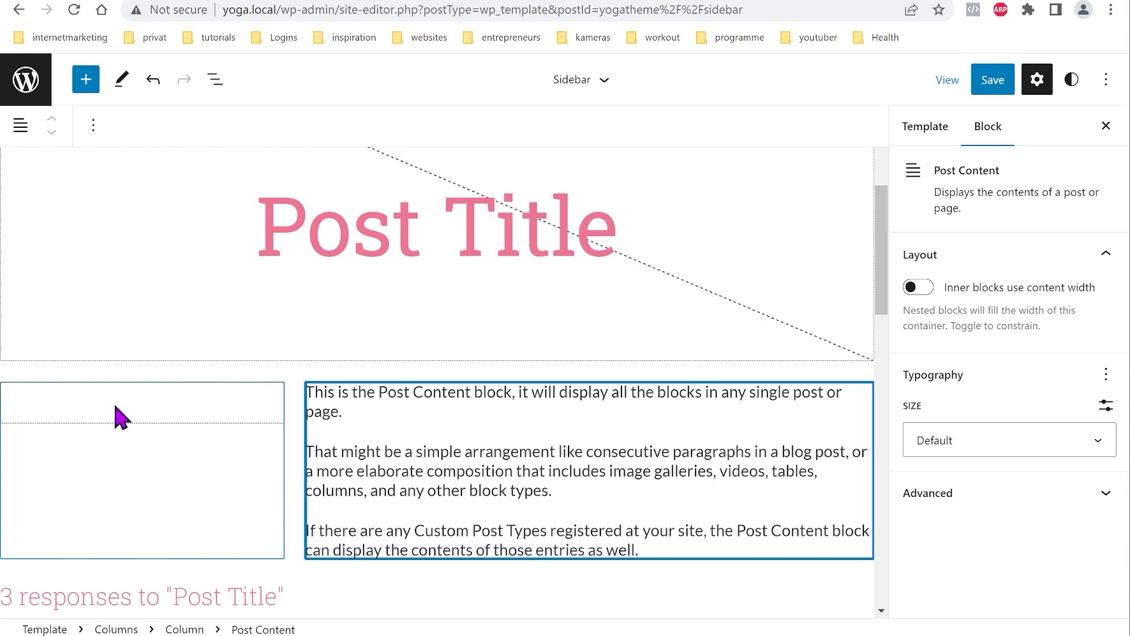
Step: Add a Categories List block to the empty left column
{"action": "left_click", "coordinate": [124, 415]}
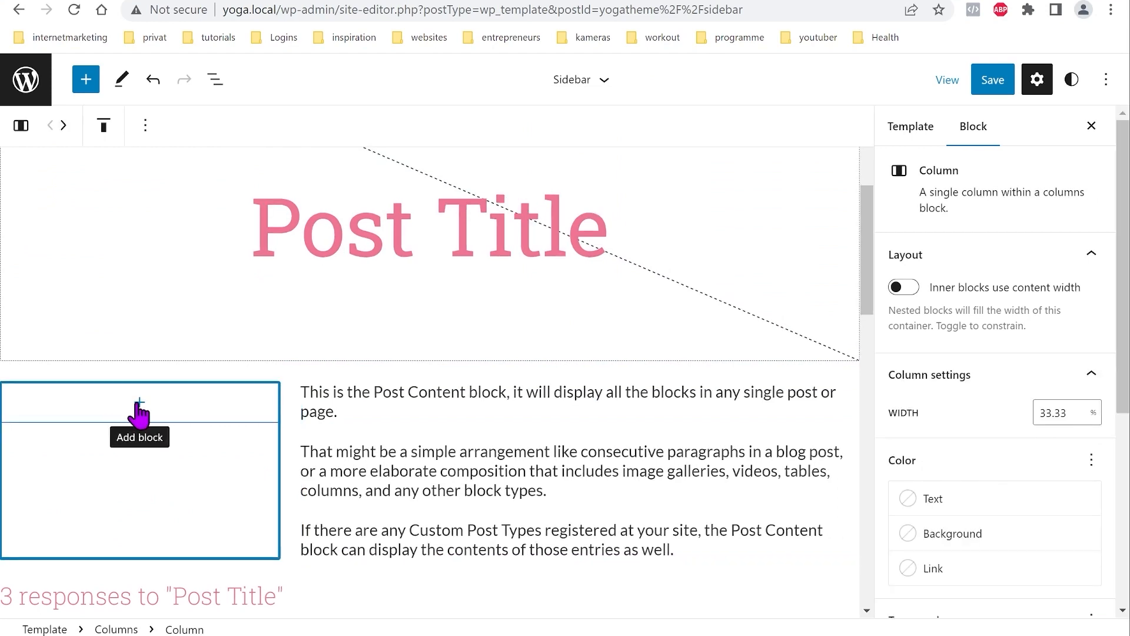
{"action": "left_click", "coordinate": [139, 404]}
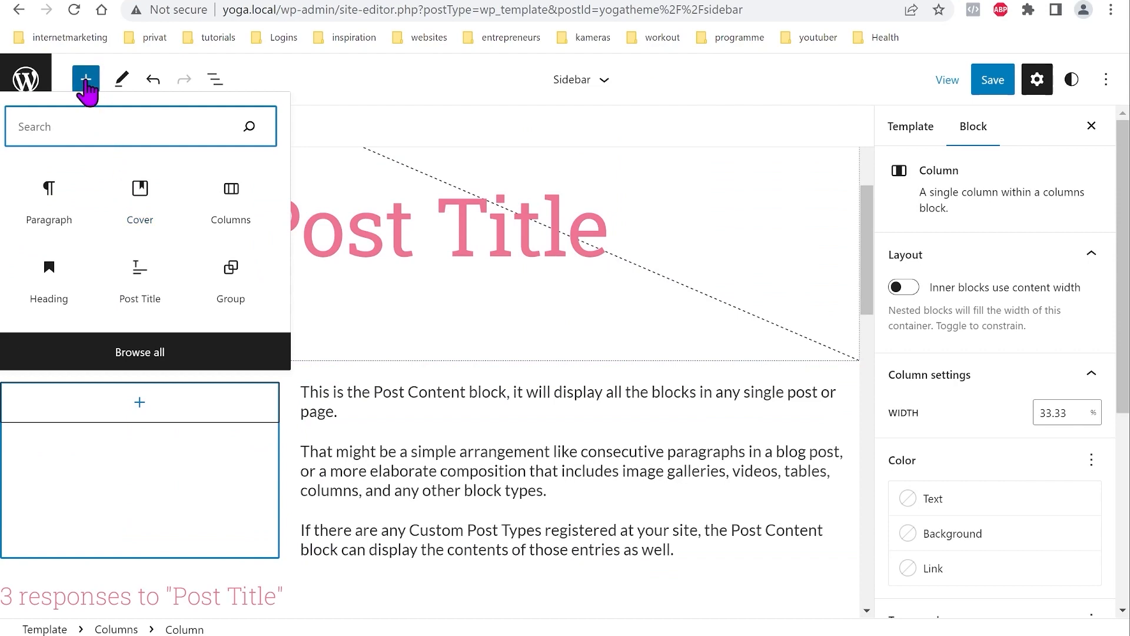
{"action": "left_click", "coordinate": [144, 352]}
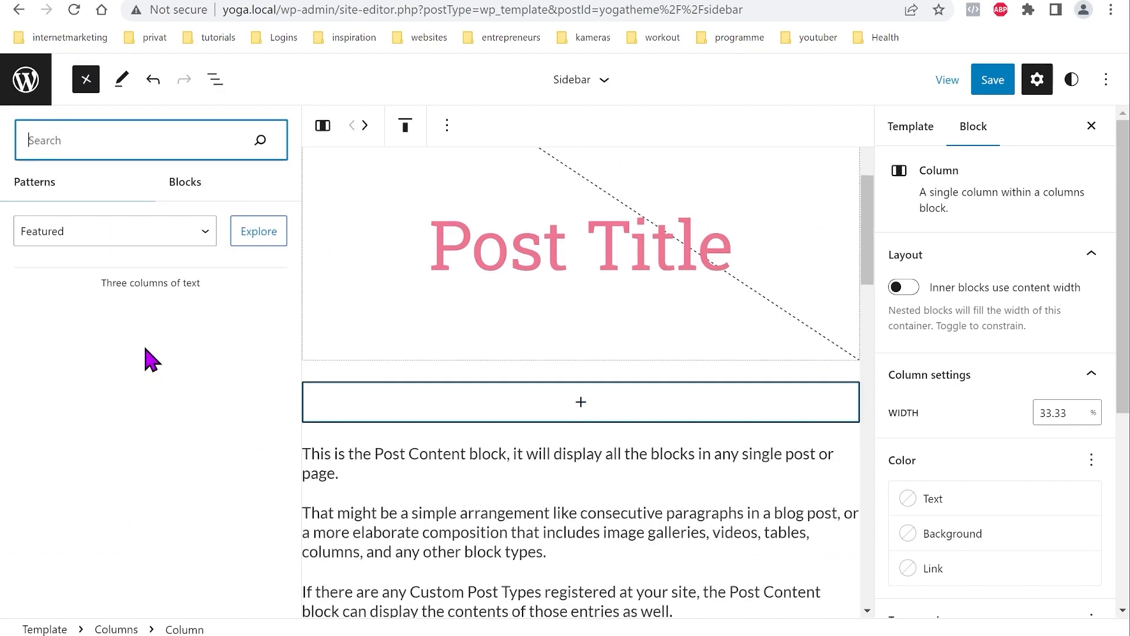
{"action": "scroll", "coordinate": [177, 253], "scroll_direction": "down", "scroll_amount": 15}
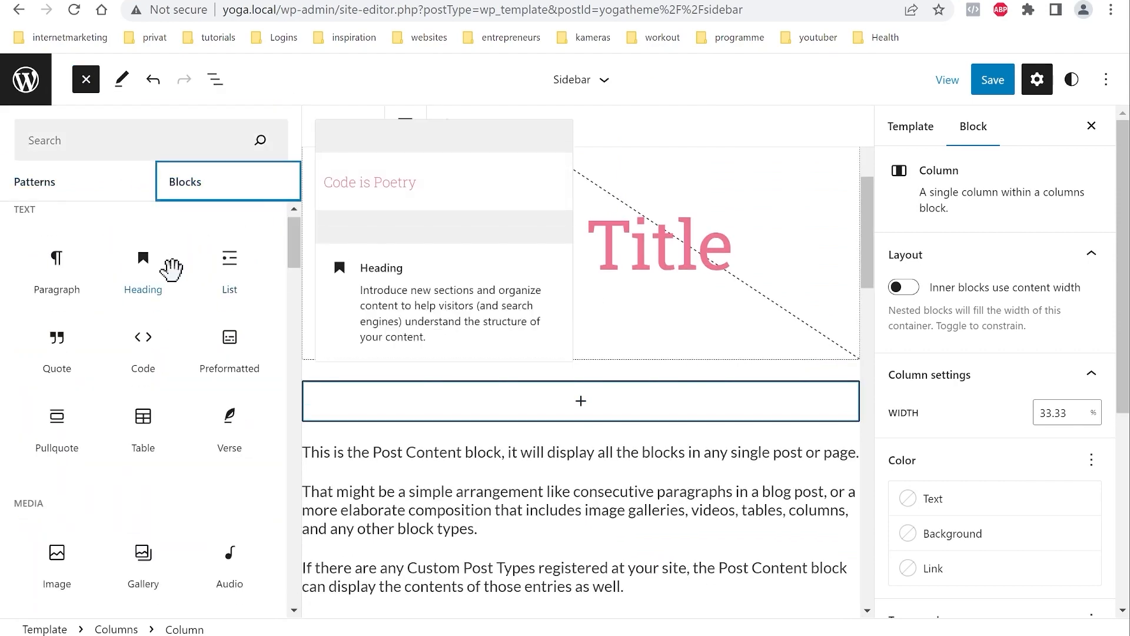
{"action": "scroll", "coordinate": [165, 421], "scroll_direction": "down", "scroll_amount": 10}
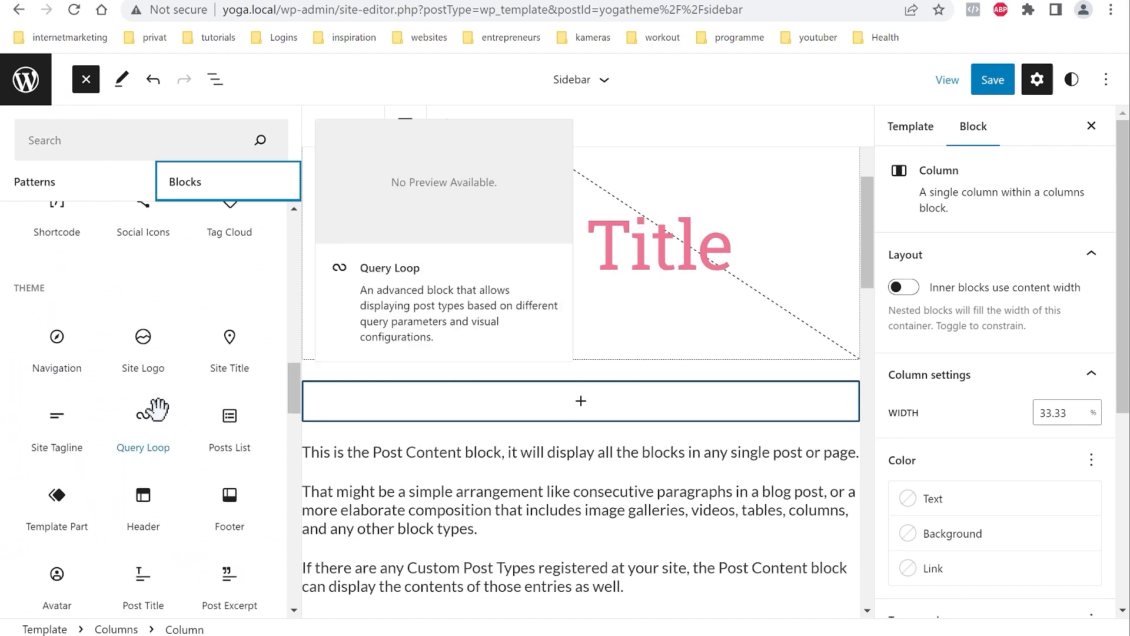
{"action": "scroll", "coordinate": [164, 436], "scroll_direction": "down", "scroll_amount": 5}
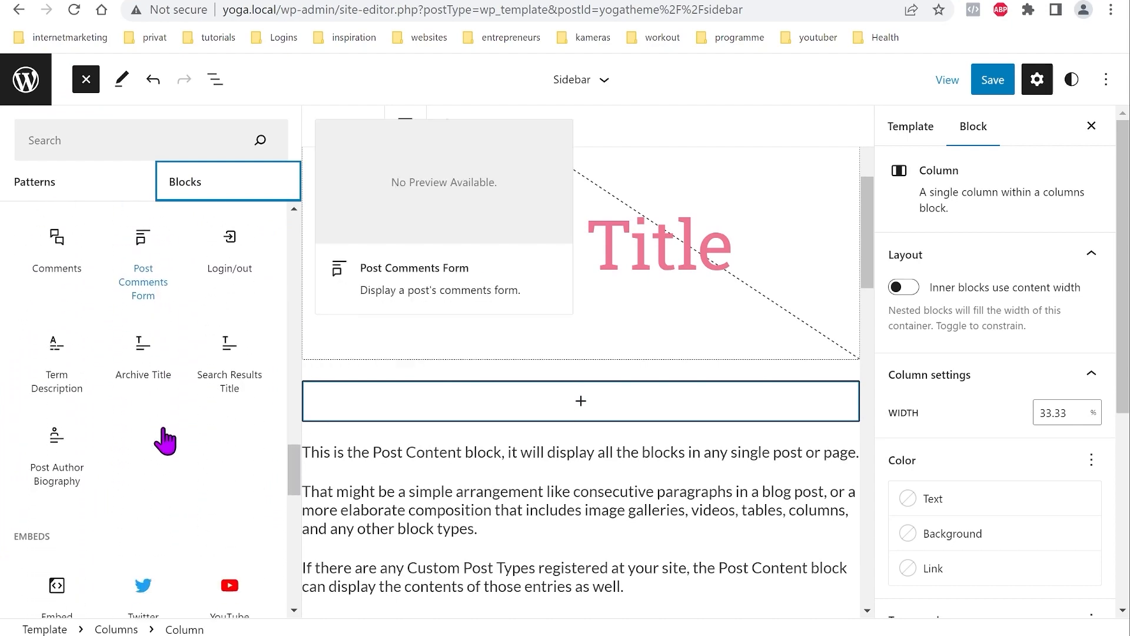
{"action": "scroll", "coordinate": [169, 442], "scroll_direction": "up", "scroll_amount": 9}
{"action": "scroll", "coordinate": [168, 440], "scroll_direction": "up", "scroll_amount": 7}
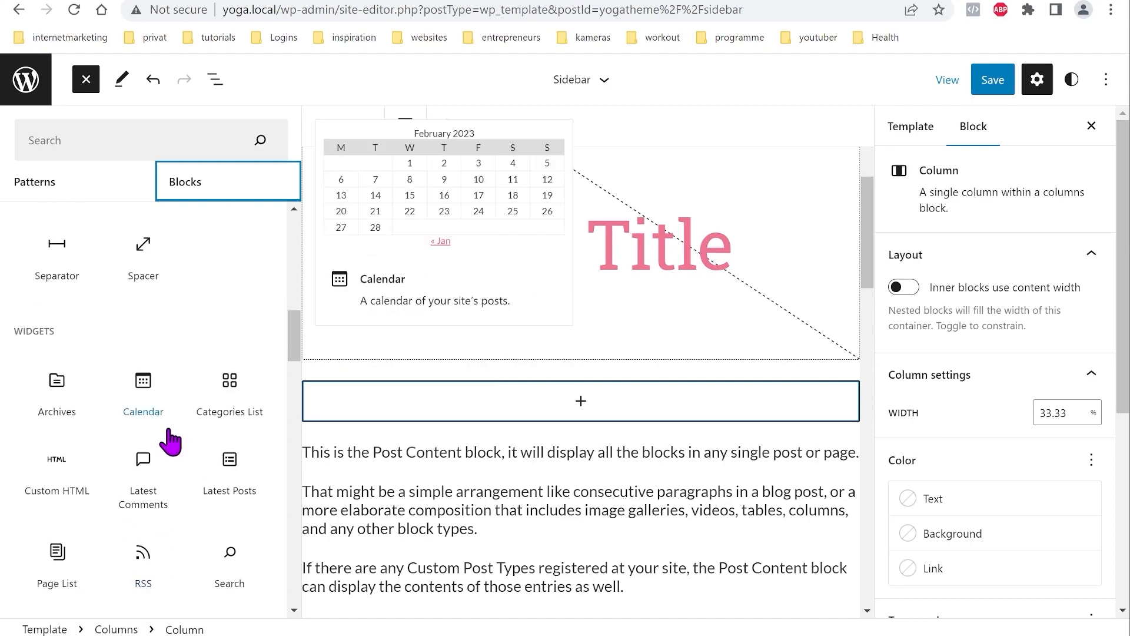
{"action": "left_click", "coordinate": [229, 388]}
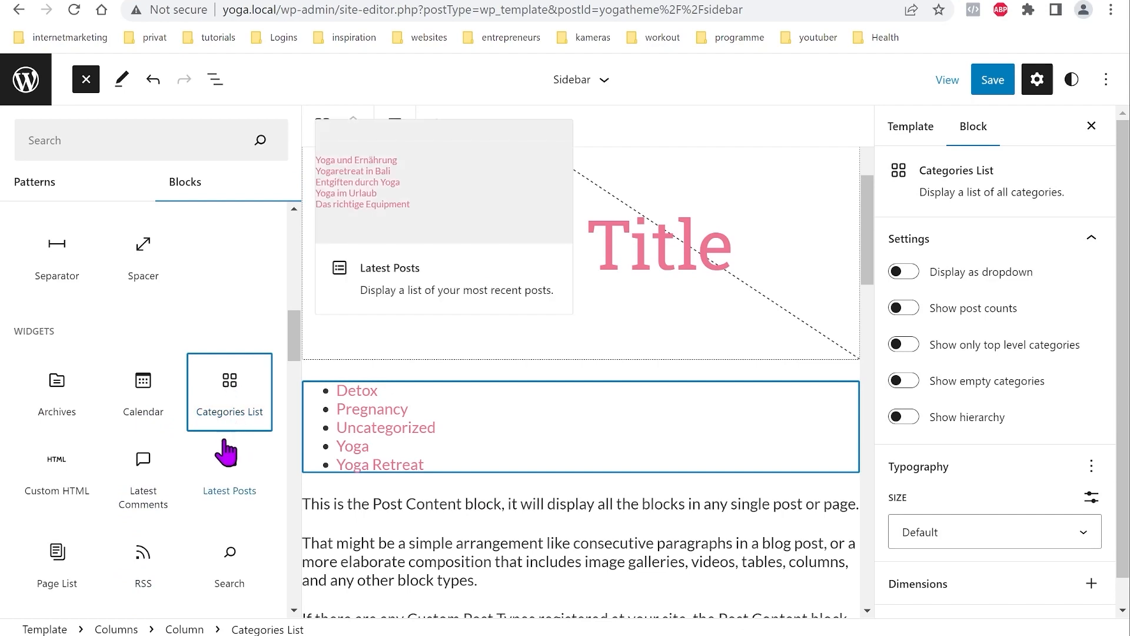
Step: Add an Image block below it and pick the beach yoga photo from the Media Library
{"action": "scroll", "coordinate": [149, 422], "scroll_direction": "up", "scroll_amount": 1}
{"action": "scroll", "coordinate": [149, 421], "scroll_direction": "up", "scroll_amount": 10}
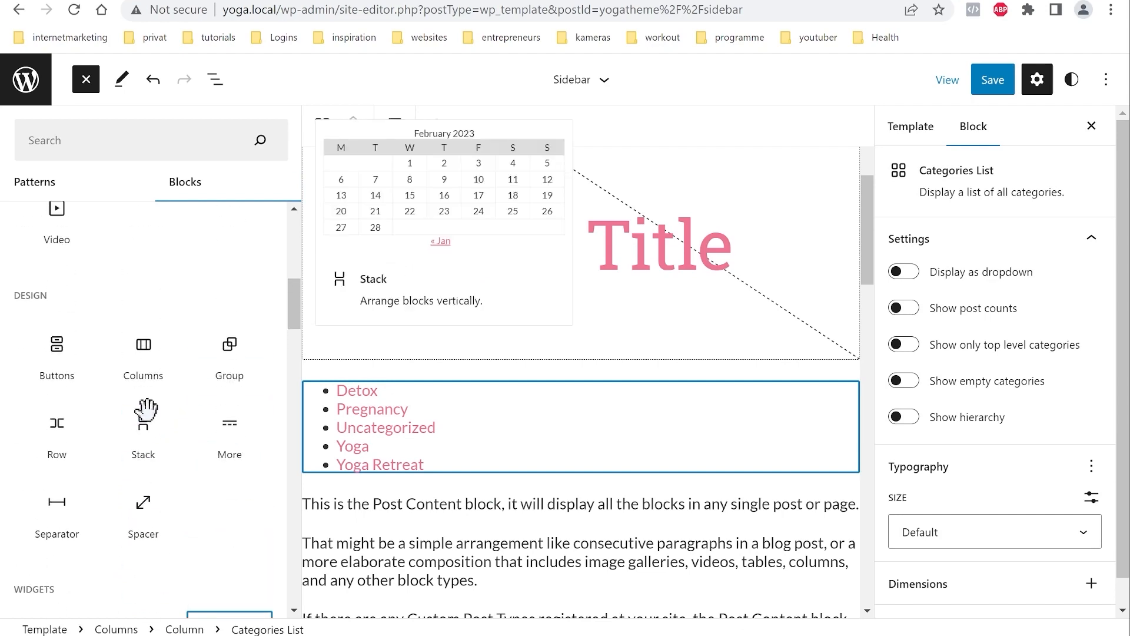
{"action": "left_click", "coordinate": [57, 481]}
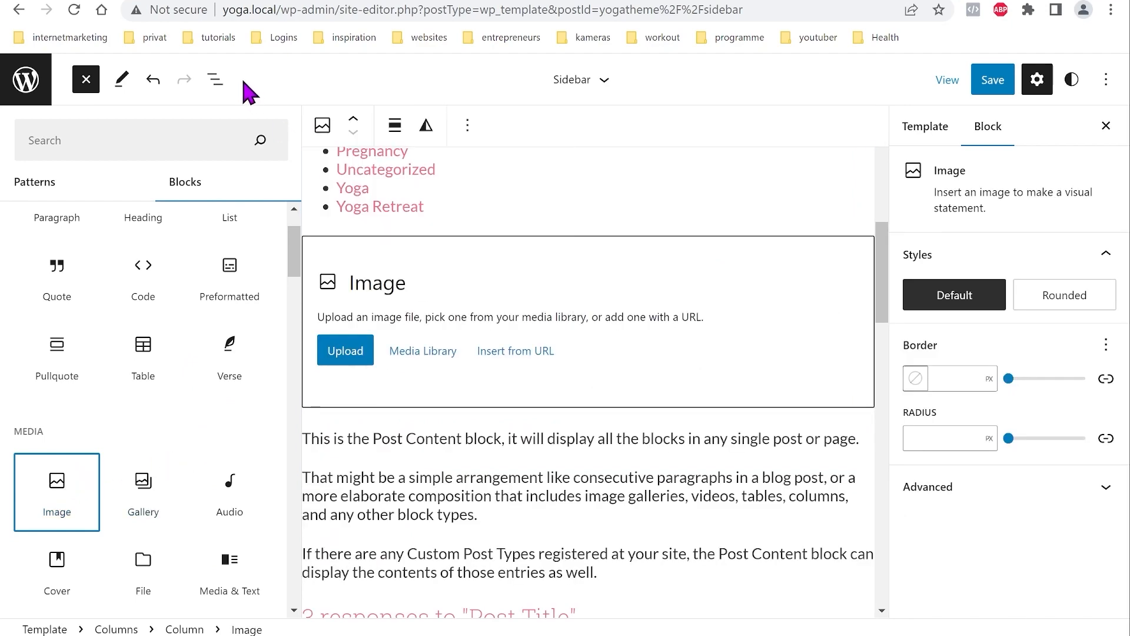
{"action": "left_click", "coordinate": [214, 79]}
{"action": "left_click", "coordinate": [425, 354]}
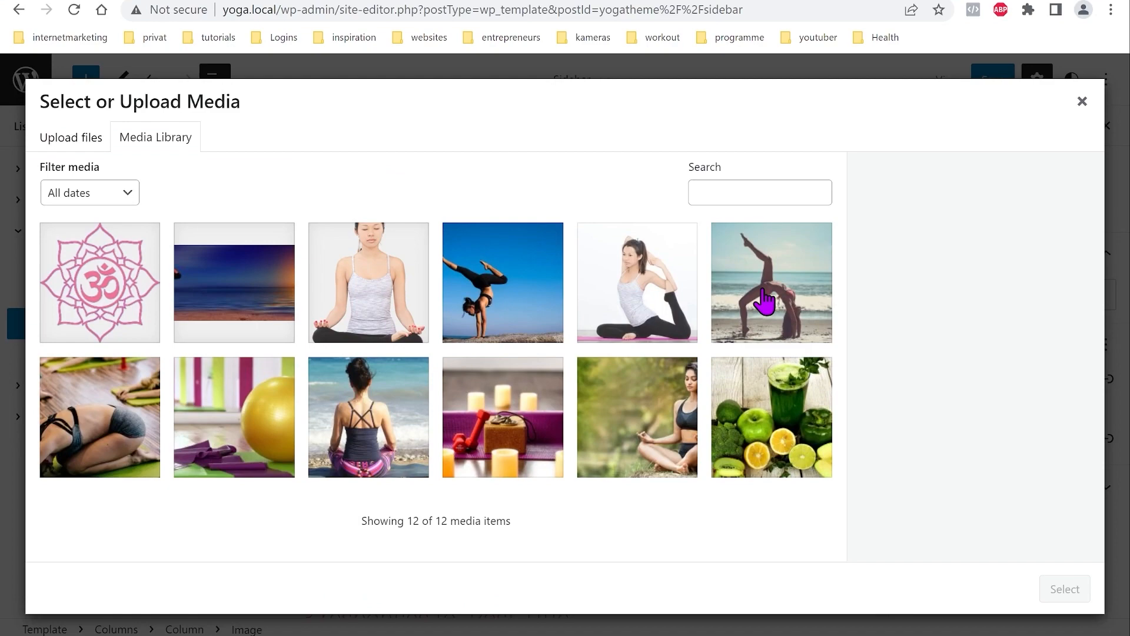
{"action": "left_click", "coordinate": [768, 315]}
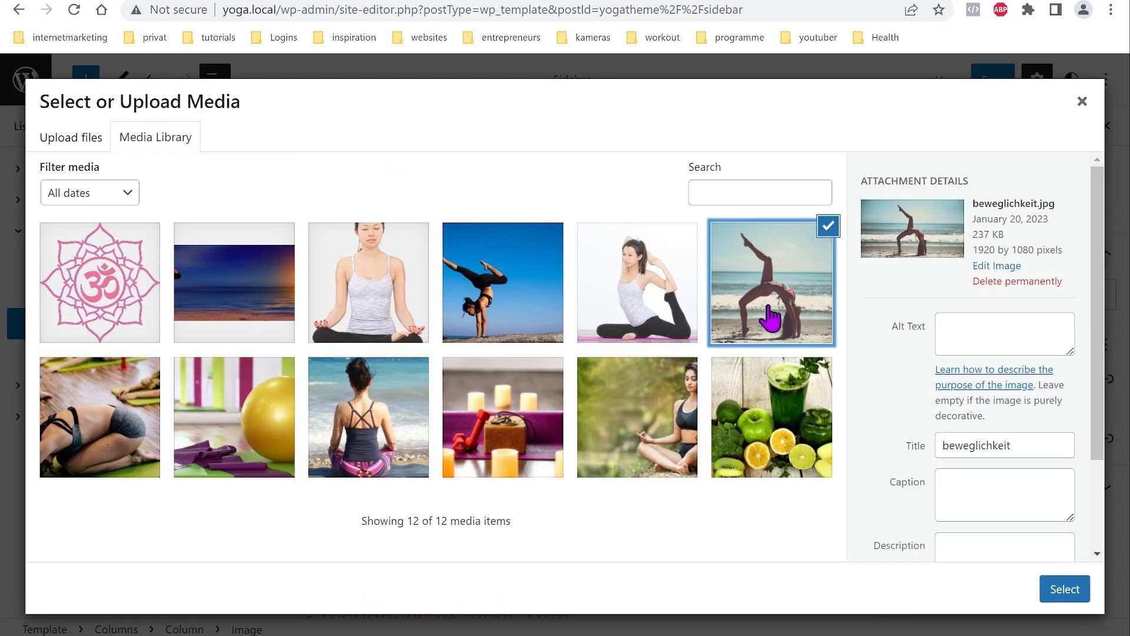
Step: Confirm the beach yoga photo for the Image block and select the block
{"action": "left_click", "coordinate": [1065, 589]}
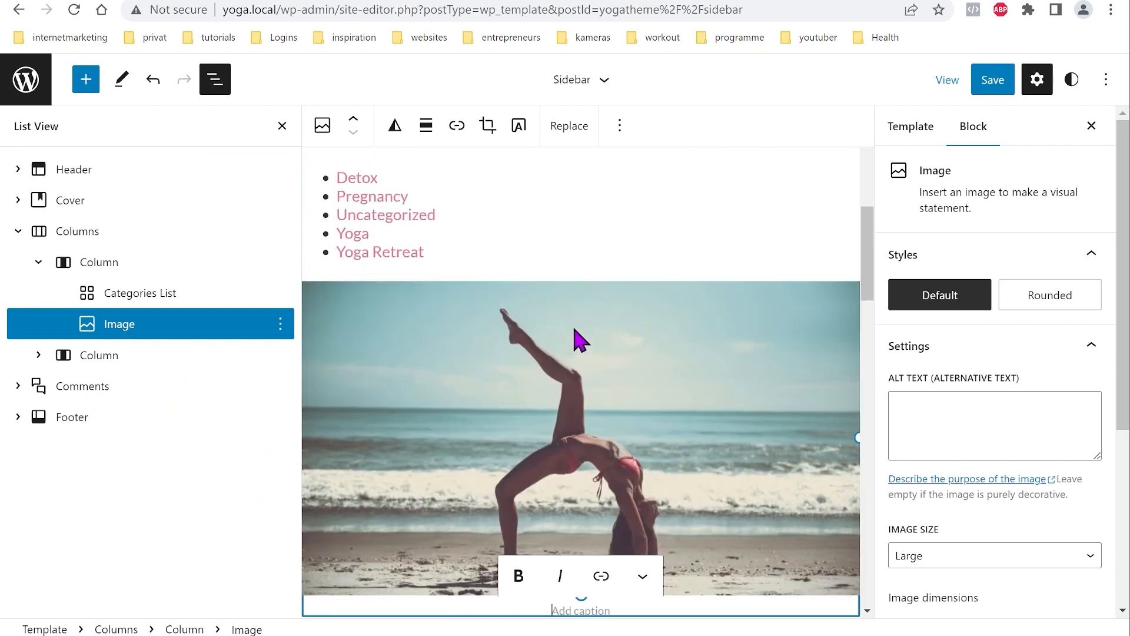
{"action": "left_click", "coordinate": [606, 434]}
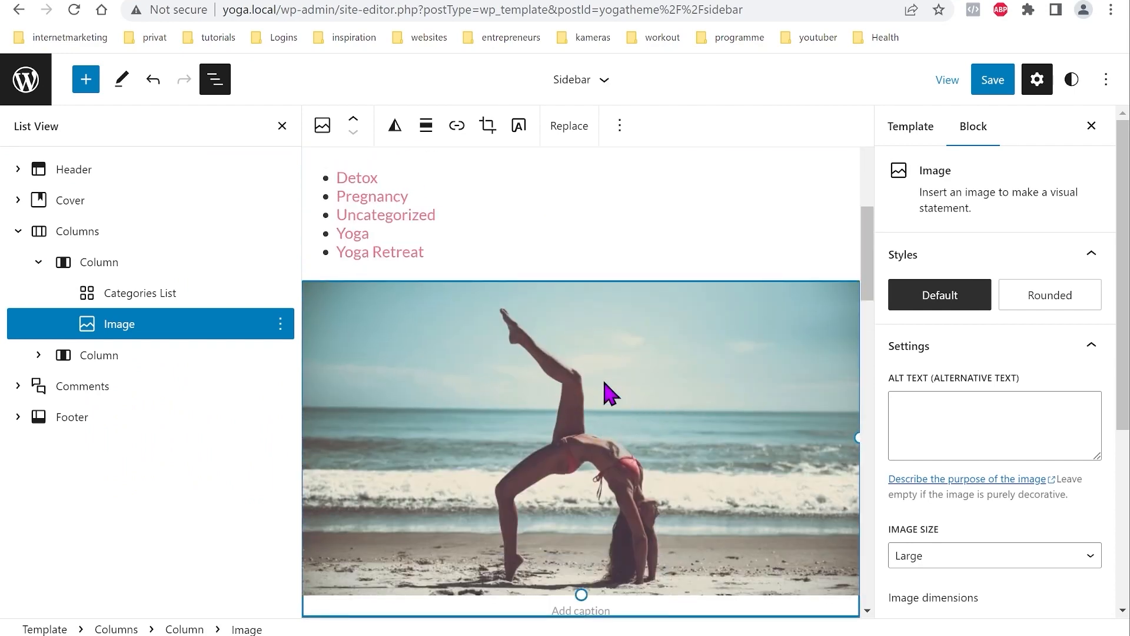
{"action": "scroll", "coordinate": [805, 412], "scroll_direction": "down", "scroll_amount": 2}
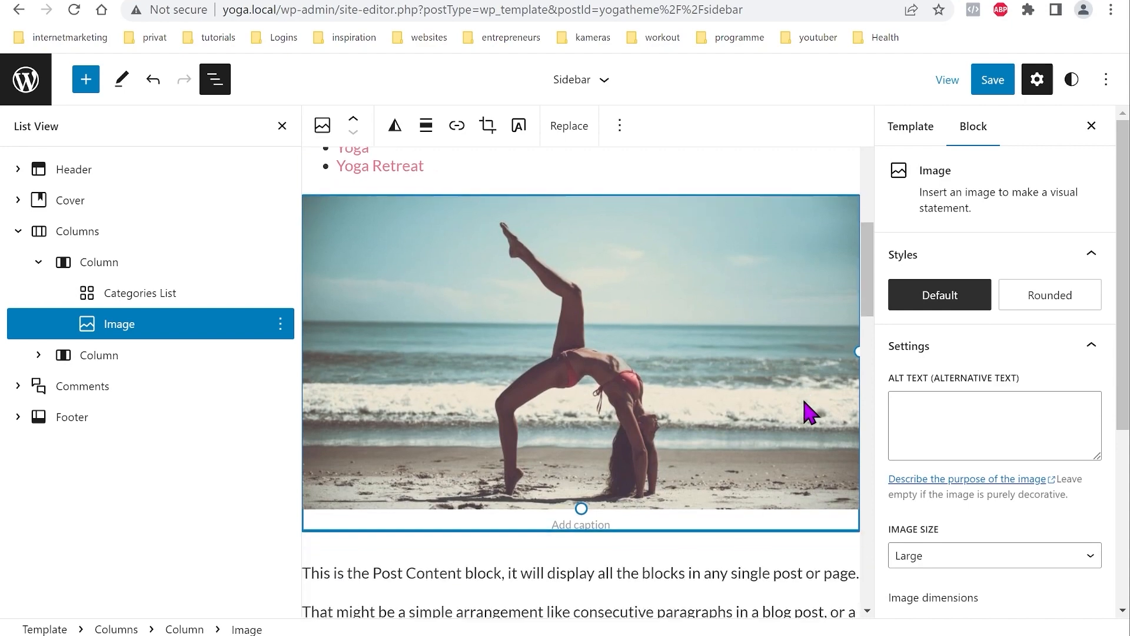
{"action": "scroll", "coordinate": [1004, 416], "scroll_direction": "down", "scroll_amount": 5}
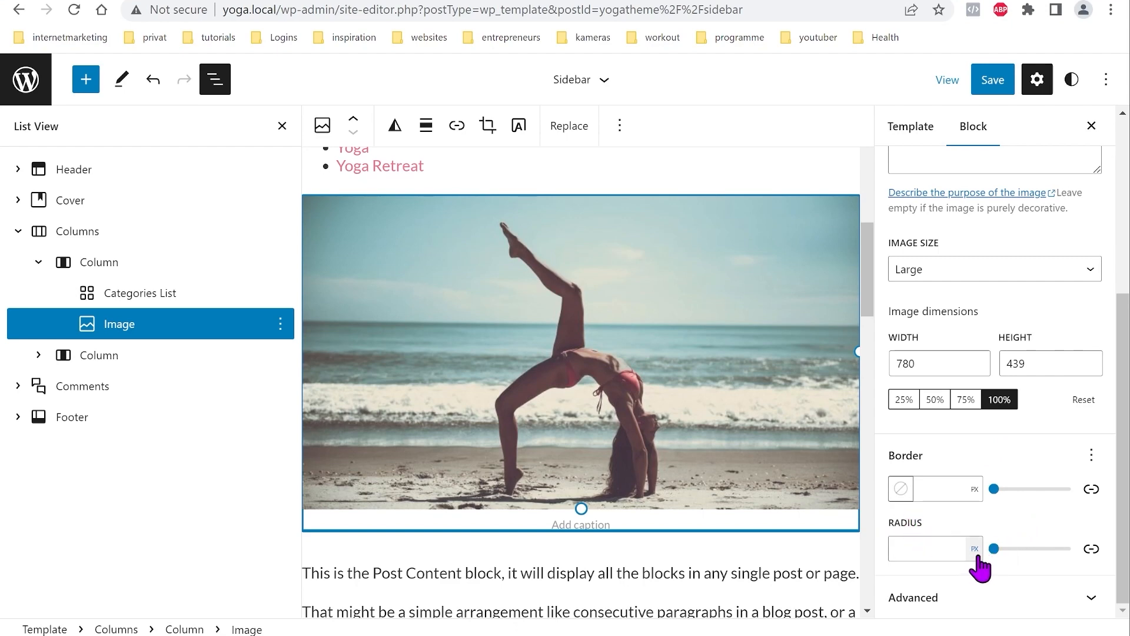
Step: Round the image into an oval with a 55.5% border radius
{"action": "mouse_move", "coordinate": [994, 549]}
{"action": "left_mouse_down"}
{"action": "mouse_move", "coordinate": [1103, 568]}
{"action": "mouse_move", "coordinate": [1001, 556]}
{"action": "left_mouse_up"}
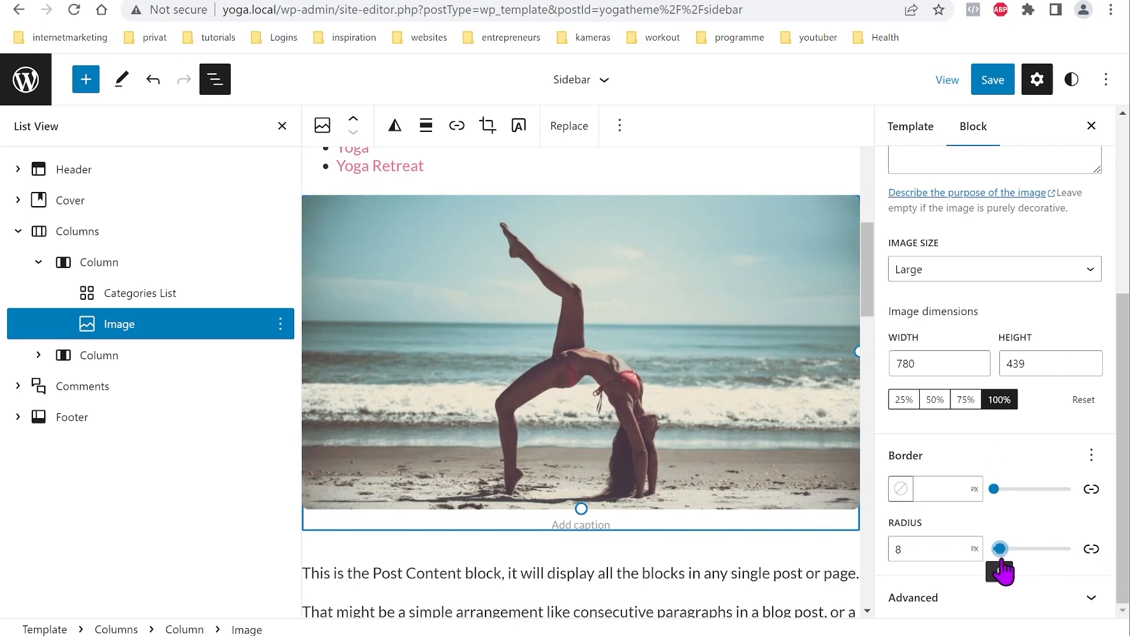
{"action": "left_click", "coordinate": [974, 549]}
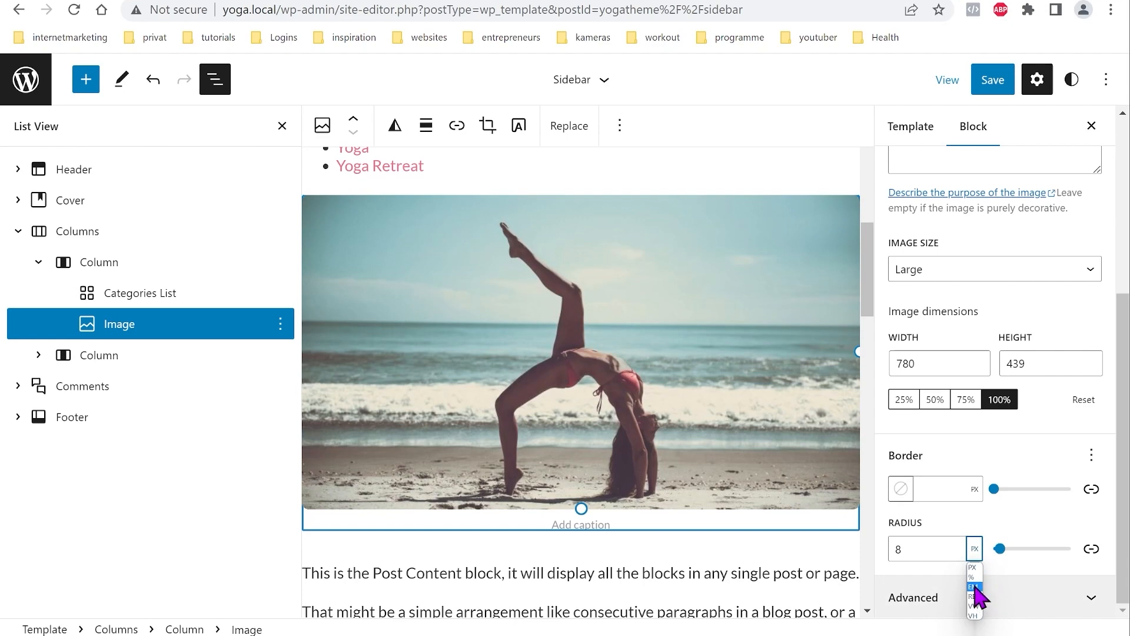
{"action": "left_click", "coordinate": [973, 577]}
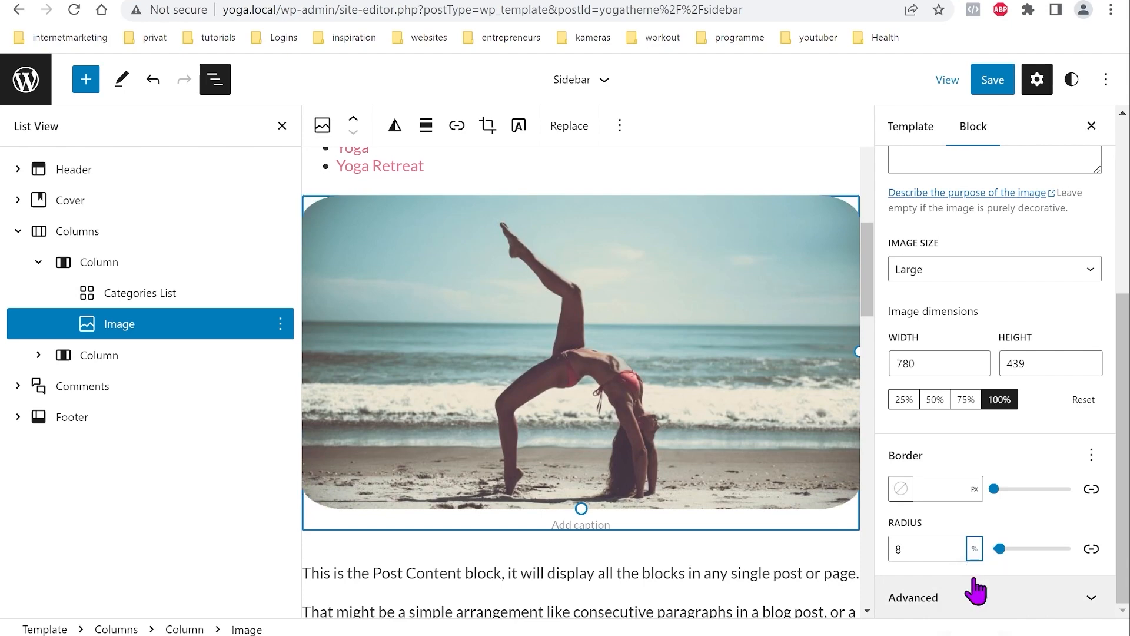
{"action": "left_click_drag", "start_coordinate": [1001, 550], "coordinate": [1037, 548]}
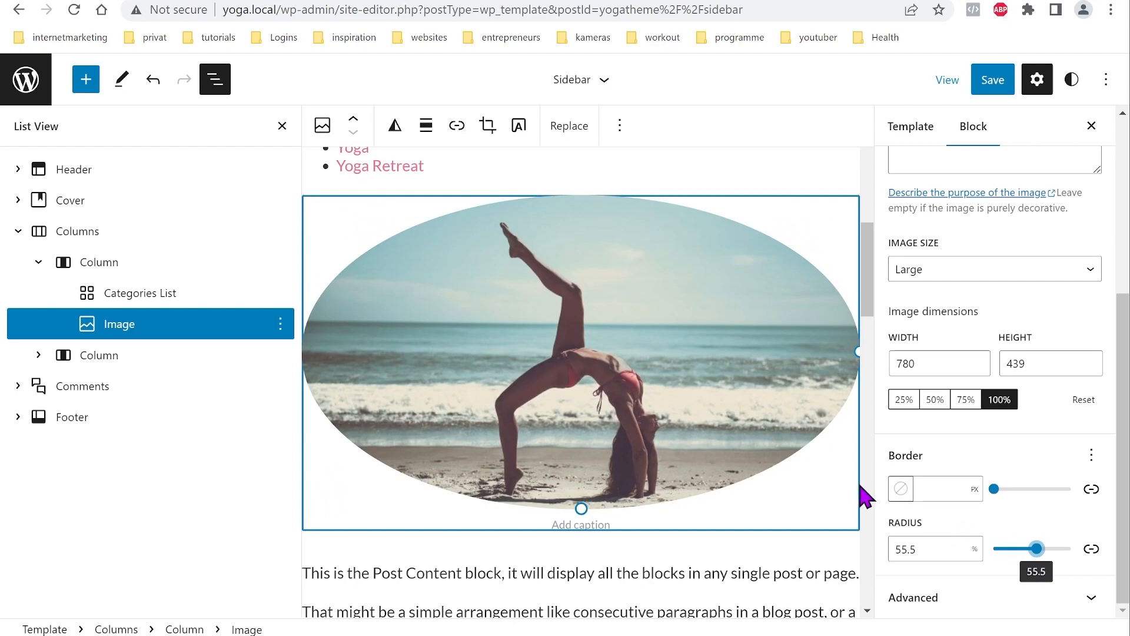
{"action": "scroll", "coordinate": [860, 488], "scroll_direction": "down", "scroll_amount": 3}
{"action": "scroll", "coordinate": [695, 460], "scroll_direction": "down", "scroll_amount": 3}
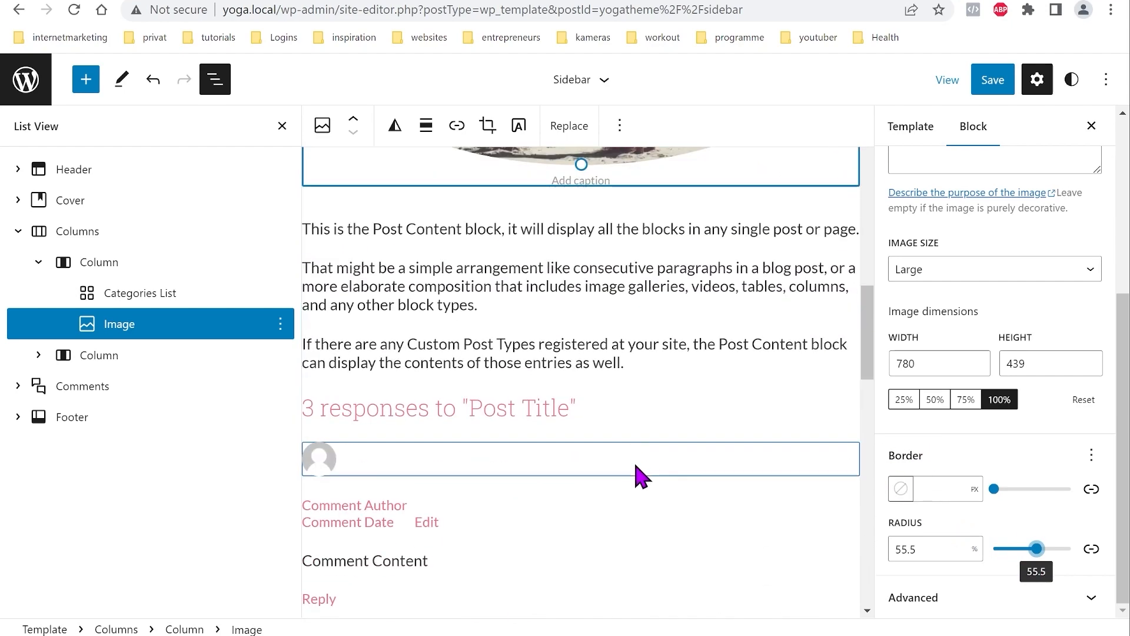
{"action": "scroll", "coordinate": [636, 466], "scroll_direction": "up", "scroll_amount": 4}
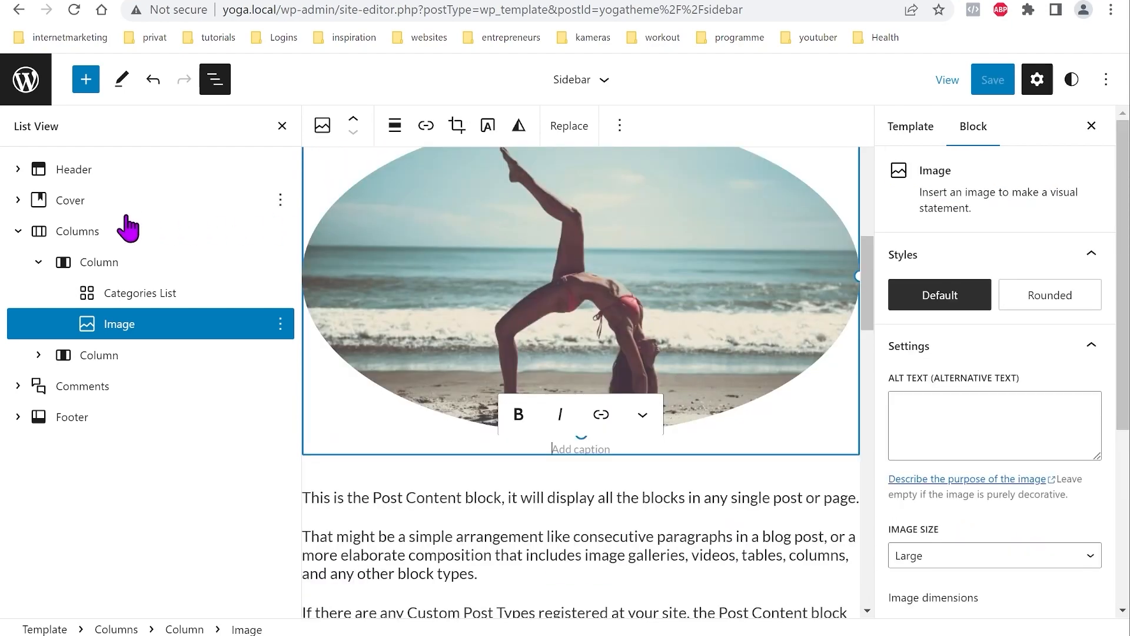
{"action": "left_click", "coordinate": [90, 229]}
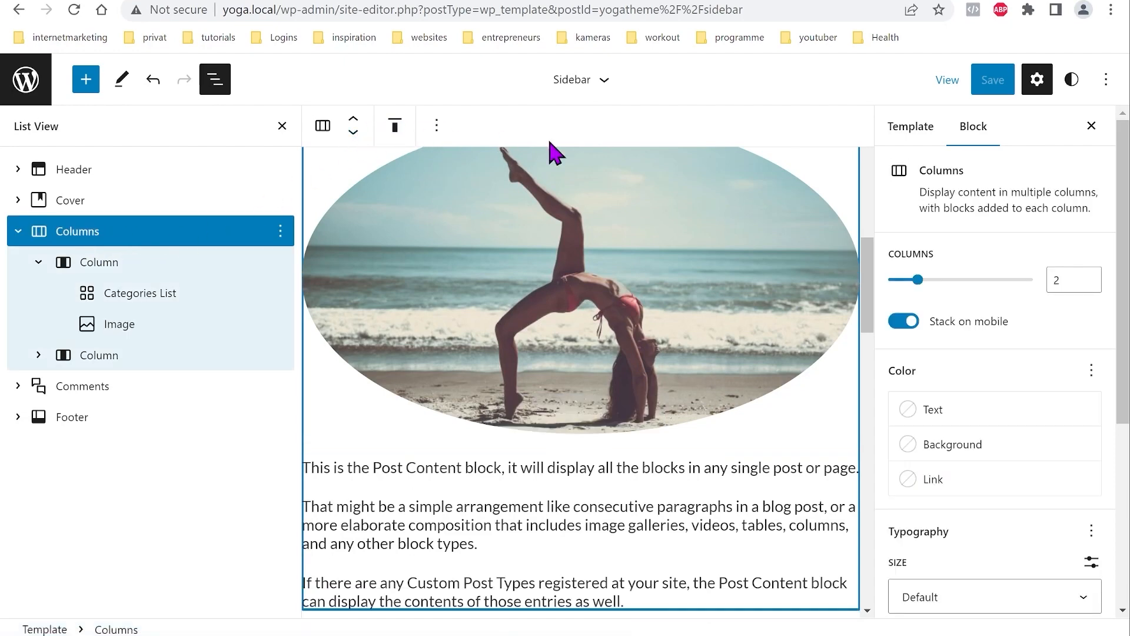
Step: Wrap the Columns and Comments blocks together in a Group
{"action": "scroll", "coordinate": [943, 522], "scroll_direction": "down", "scroll_amount": 5}
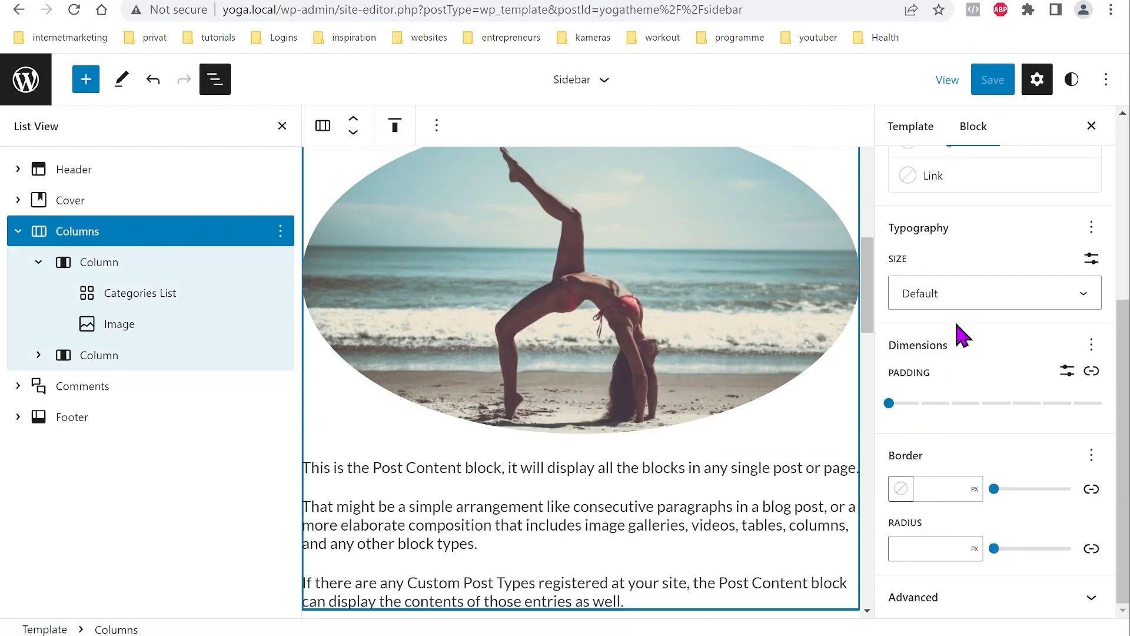
{"action": "left_click", "coordinate": [89, 389]}
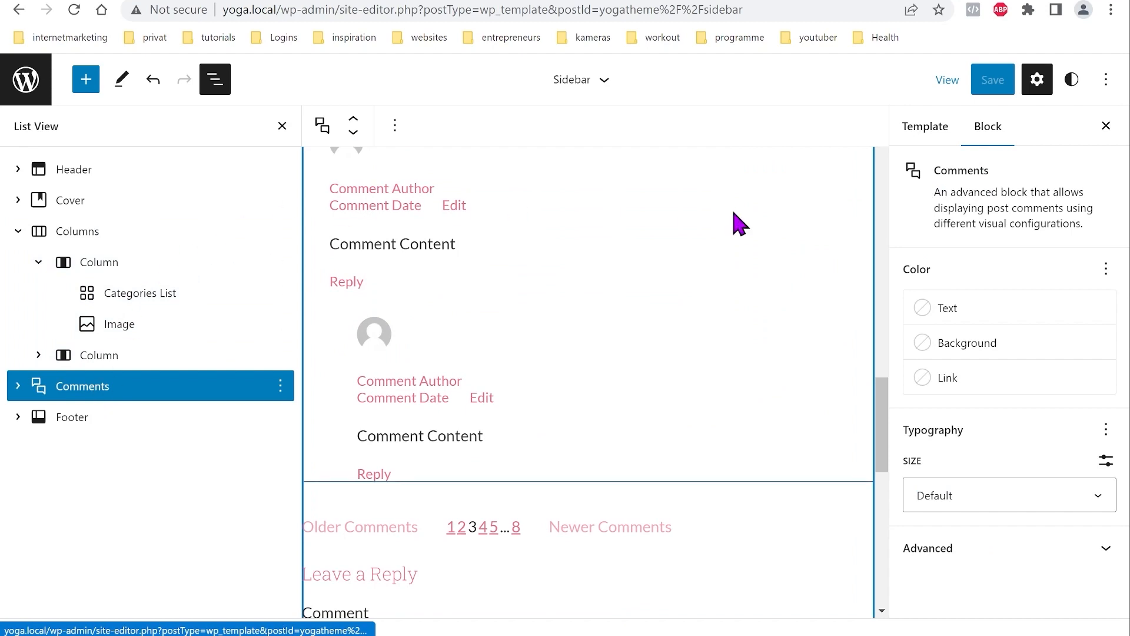
{"action": "left_click", "coordinate": [80, 236], "text": "shift"}
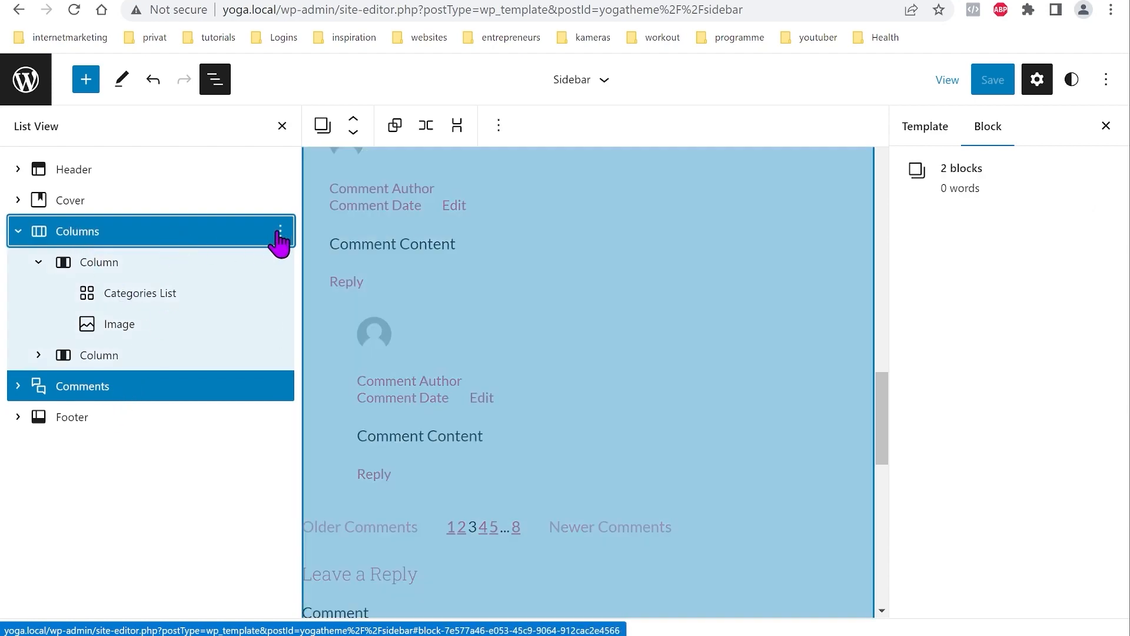
{"action": "left_click", "coordinate": [280, 233]}
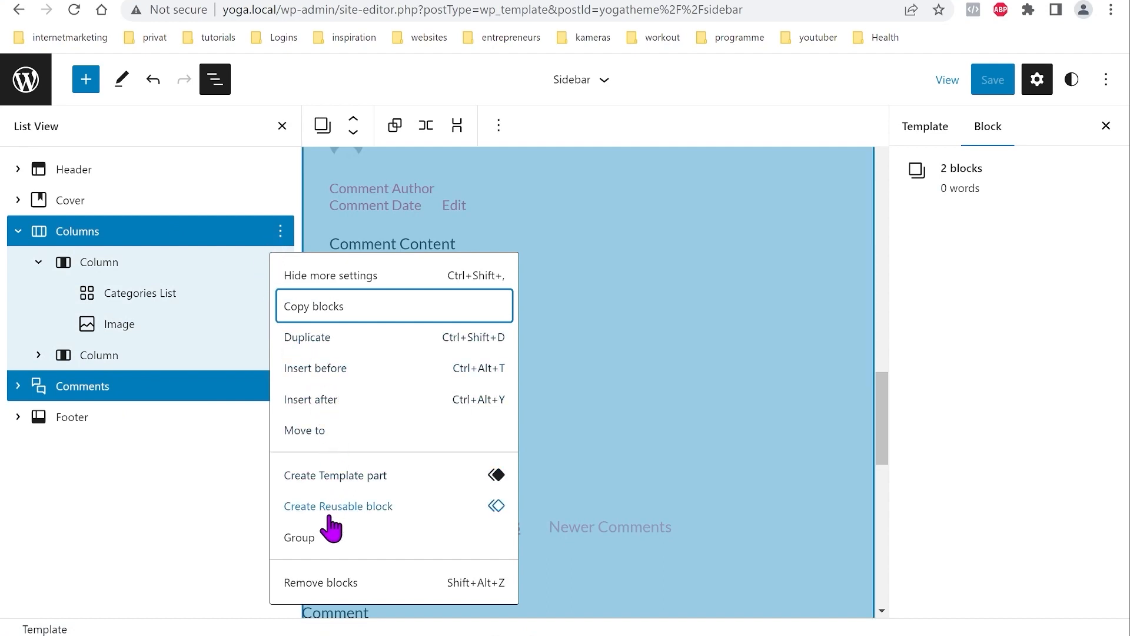
{"action": "left_click", "coordinate": [310, 539]}
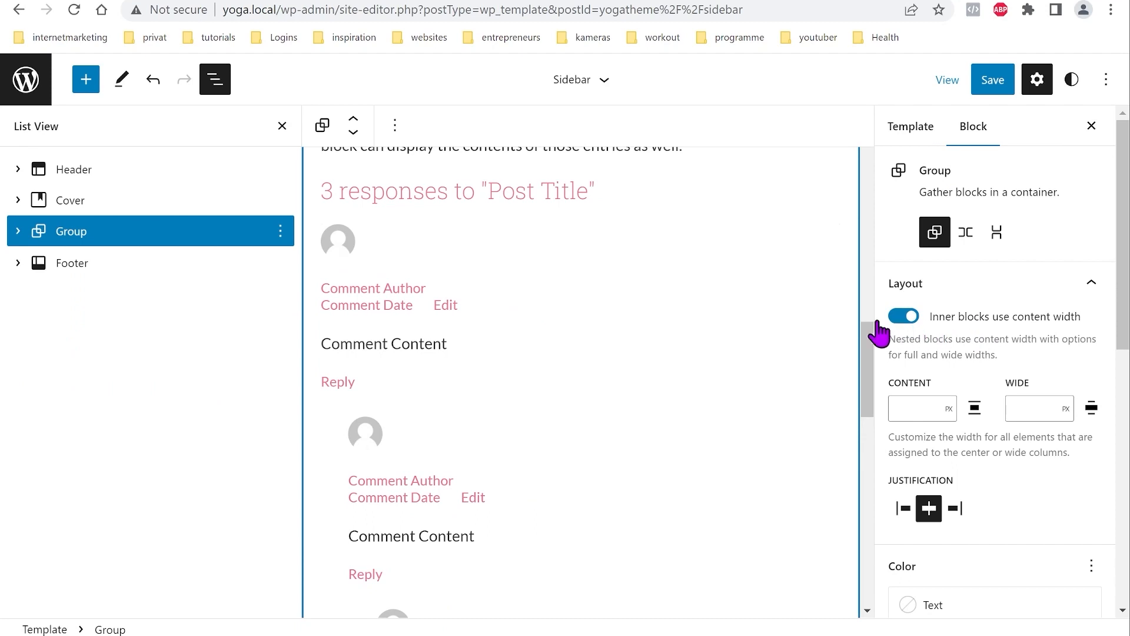
Step: Expand the Group and Columns in List View to reveal Categories List and Image
{"action": "left_click", "coordinate": [18, 231]}
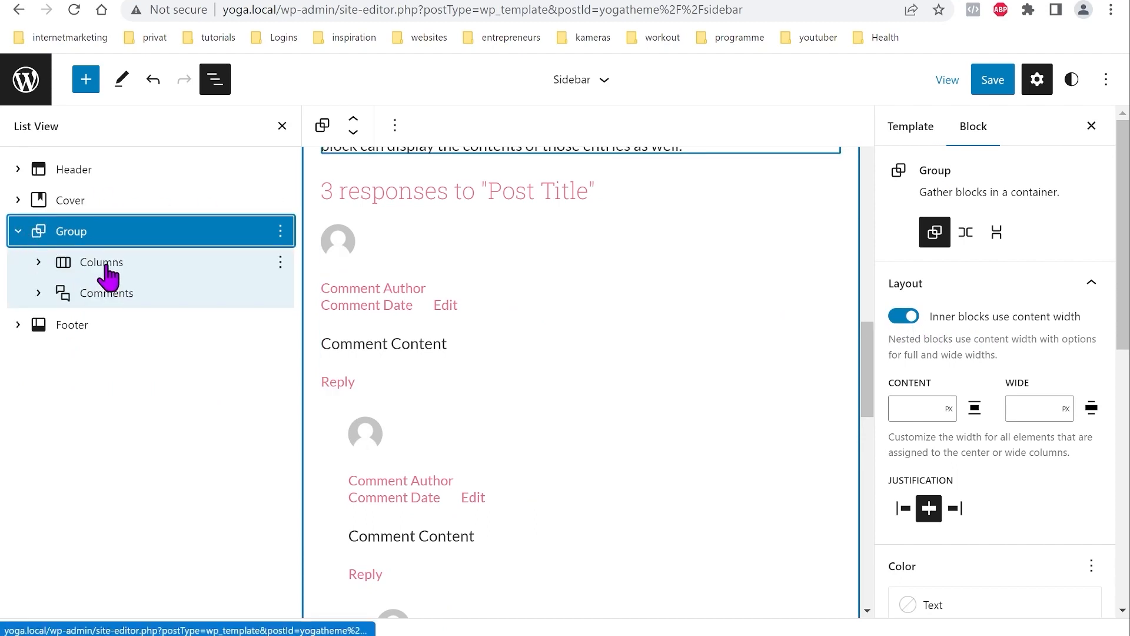
{"action": "left_click", "coordinate": [72, 262]}
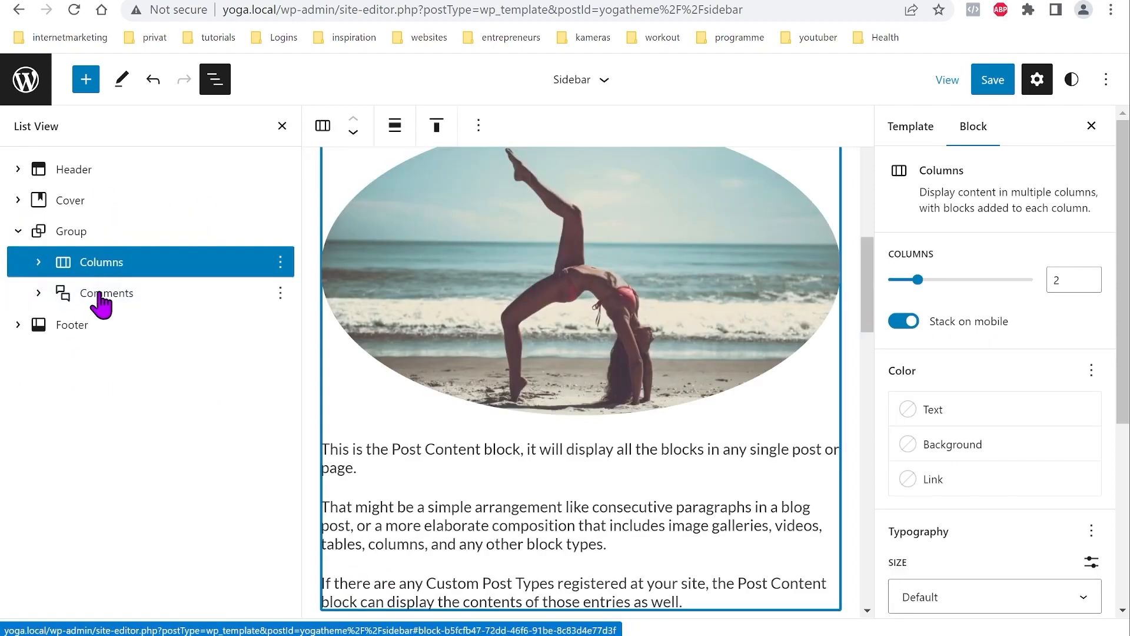
{"action": "left_click", "coordinate": [18, 231]}
{"action": "left_click", "coordinate": [71, 232]}
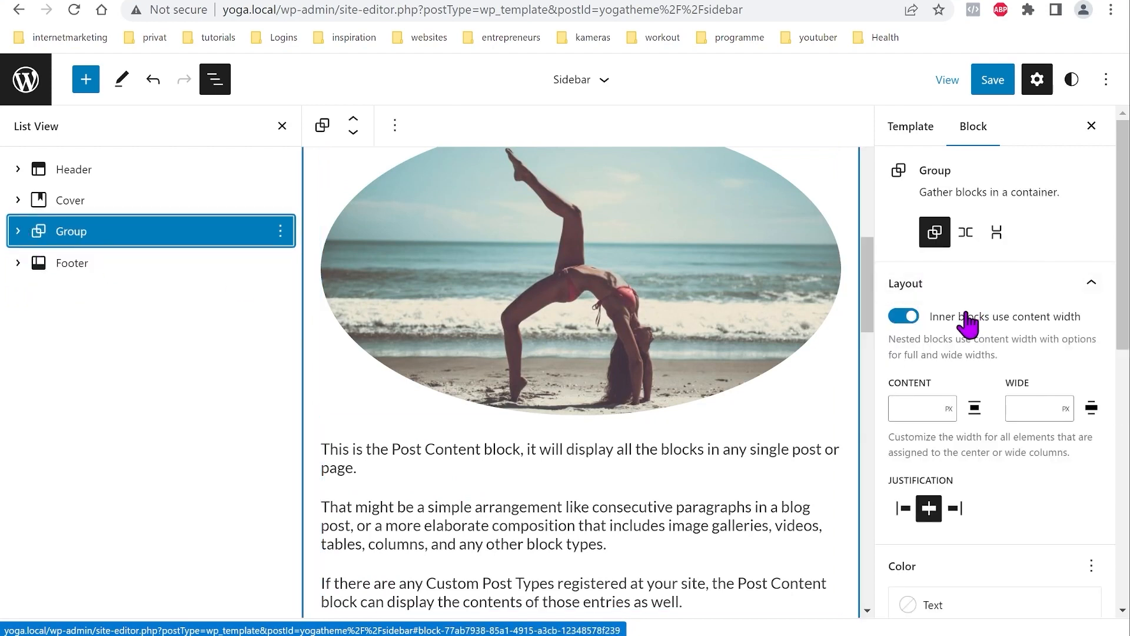
{"action": "left_click", "coordinate": [19, 231]}
{"action": "left_click", "coordinate": [38, 261]}
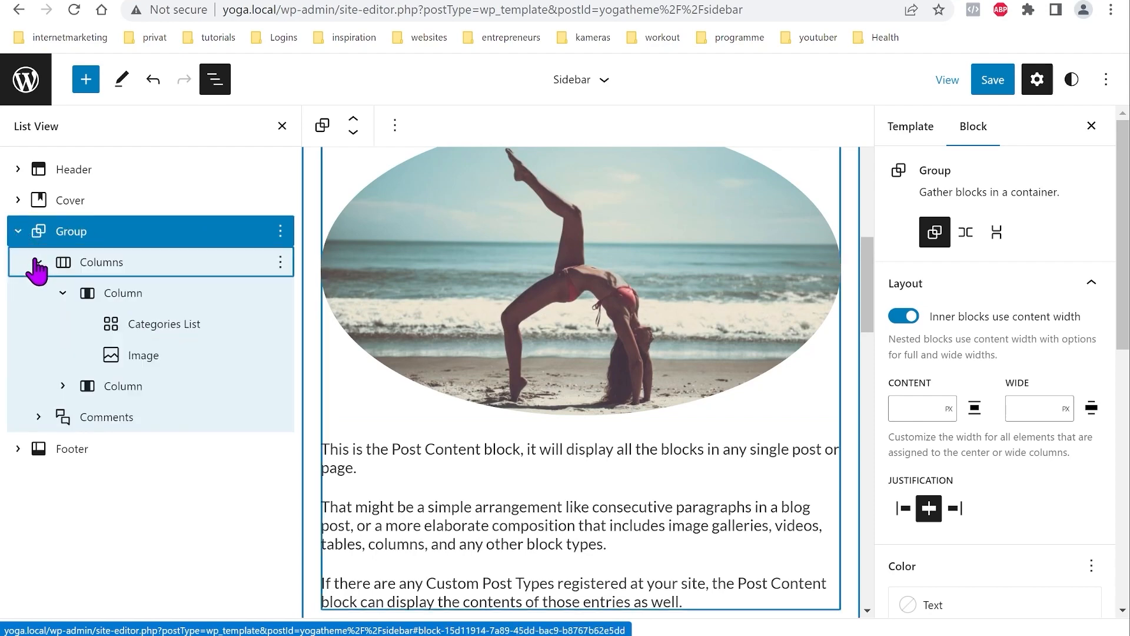
Step: Select the Image in the first column and open its Advanced settings
{"action": "left_click", "coordinate": [118, 297]}
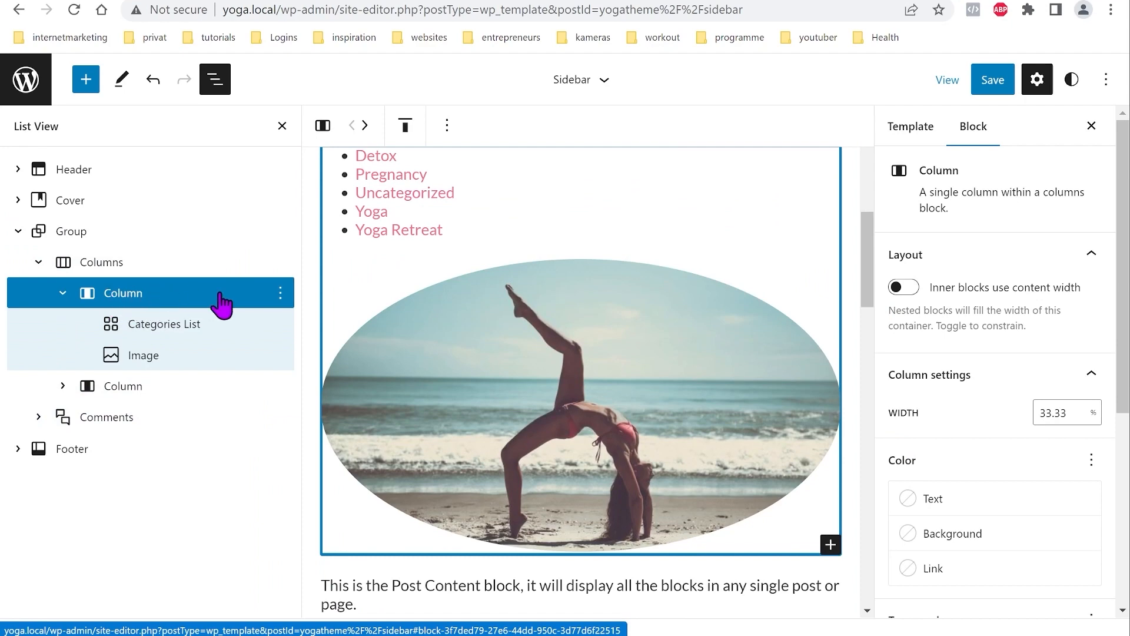
{"action": "scroll", "coordinate": [499, 401], "scroll_direction": "up", "scroll_amount": 4}
{"action": "scroll", "coordinate": [498, 401], "scroll_direction": "down", "scroll_amount": 4}
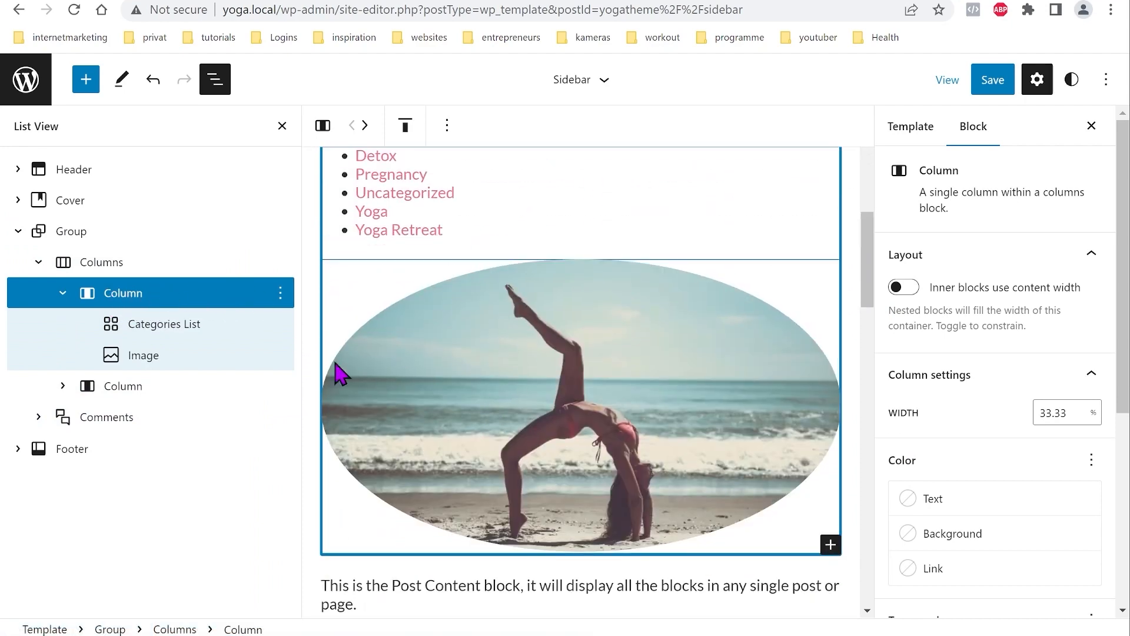
{"action": "left_click", "coordinate": [157, 361]}
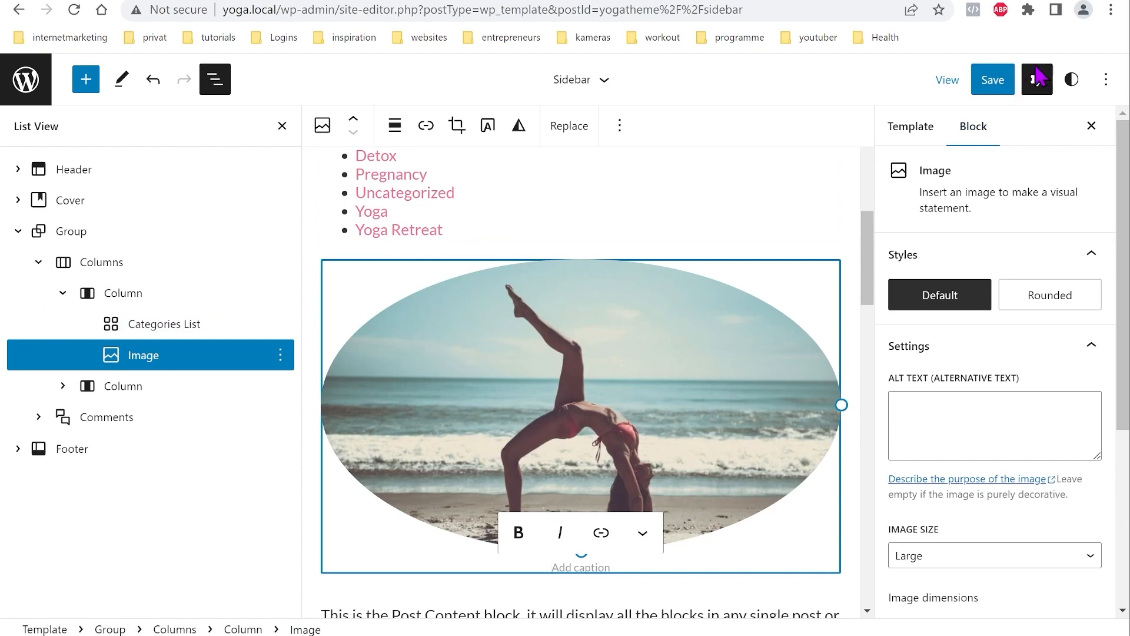
{"action": "scroll", "coordinate": [1009, 366], "scroll_direction": "down", "scroll_amount": 5}
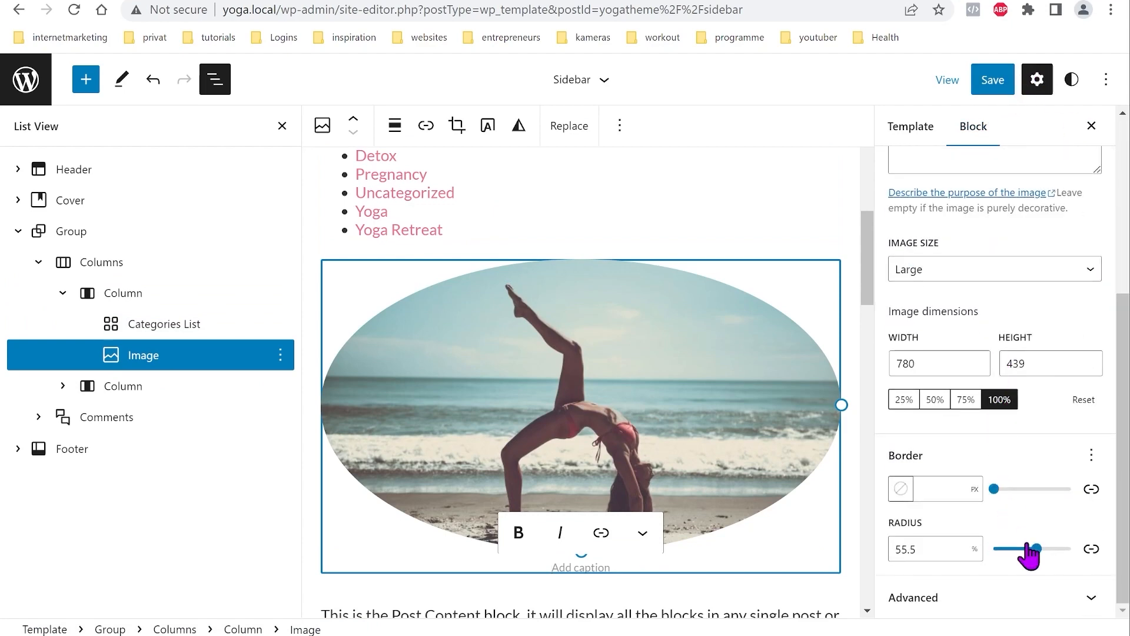
{"action": "left_click", "coordinate": [1091, 598]}
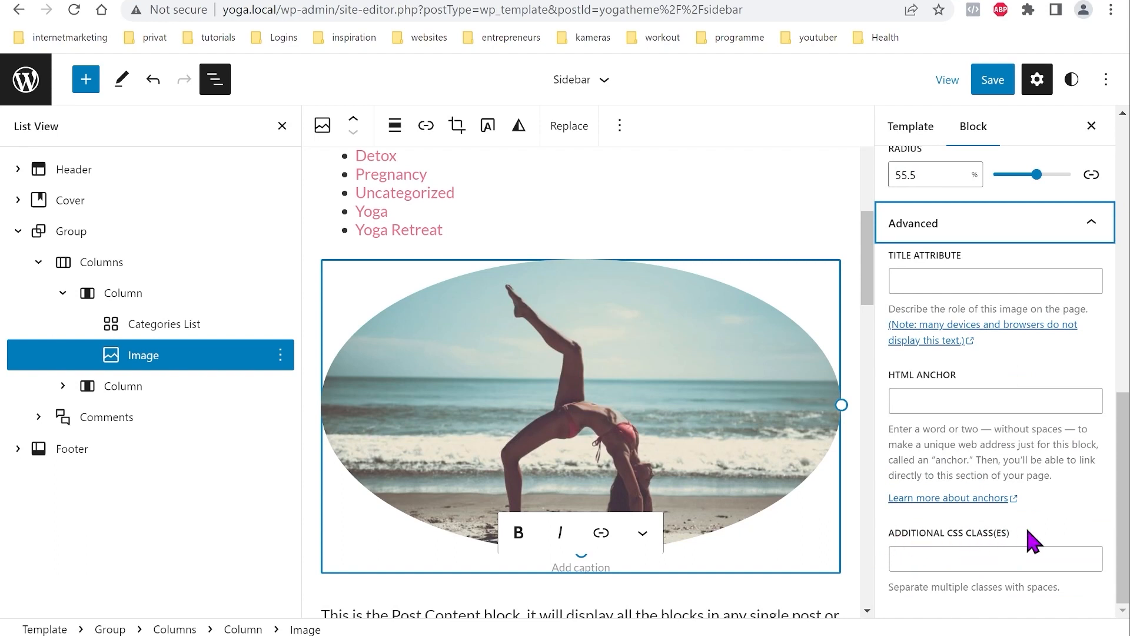
Step: Group the Categories List and Image blocks and open the new Group's Advanced settings
{"action": "left_click", "coordinate": [156, 329], "text": "shift"}
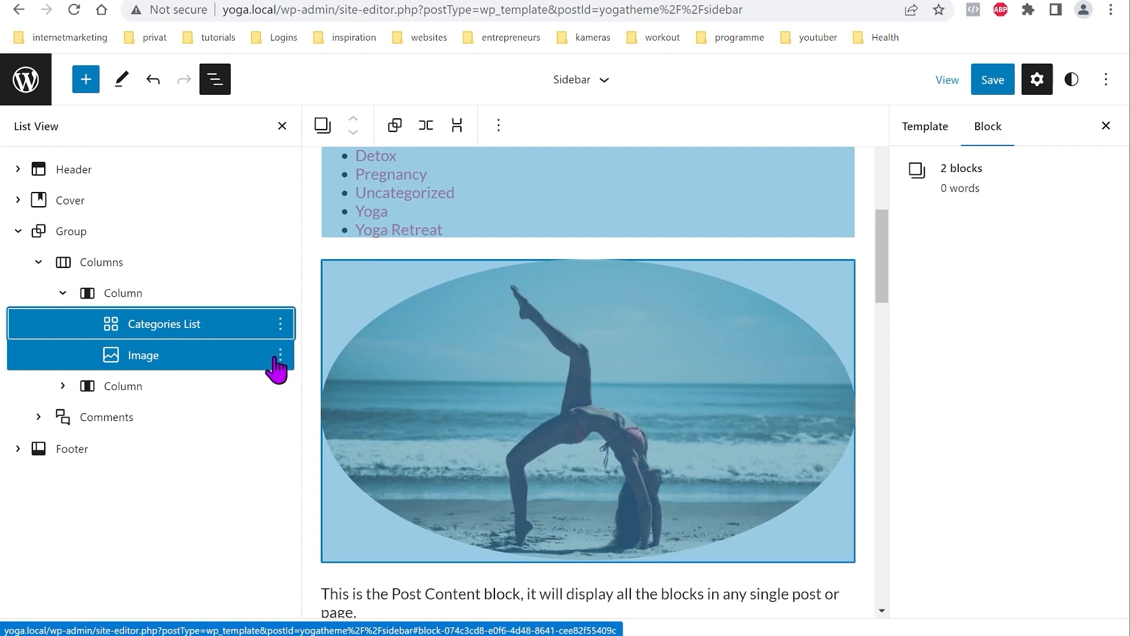
{"action": "left_click", "coordinate": [280, 355]}
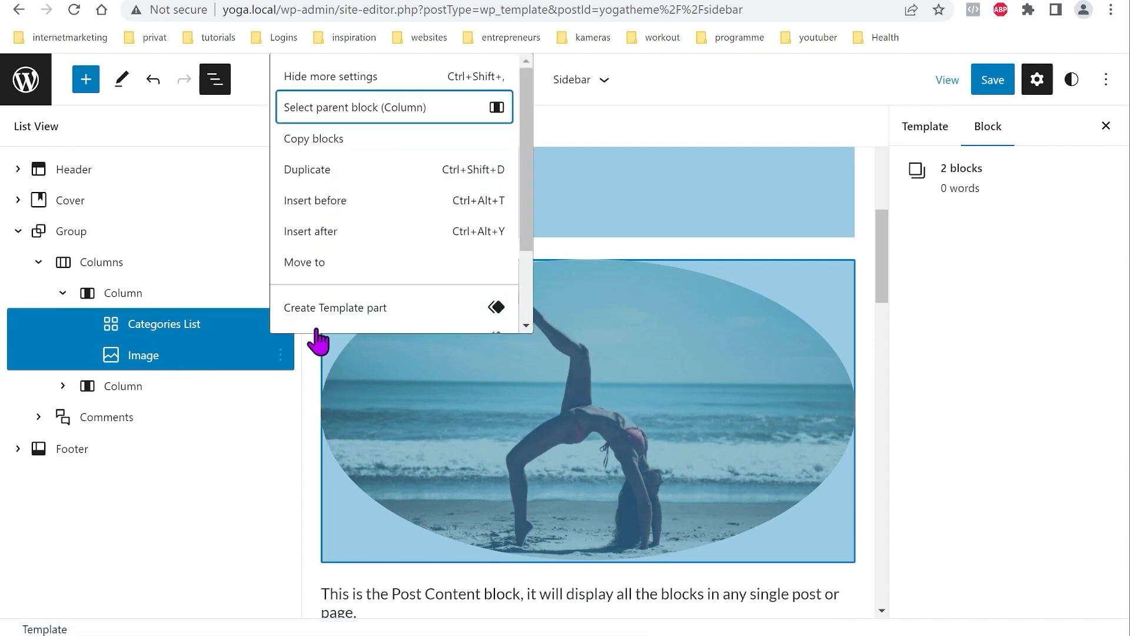
{"action": "scroll", "coordinate": [345, 259], "scroll_direction": "down", "scroll_amount": 3}
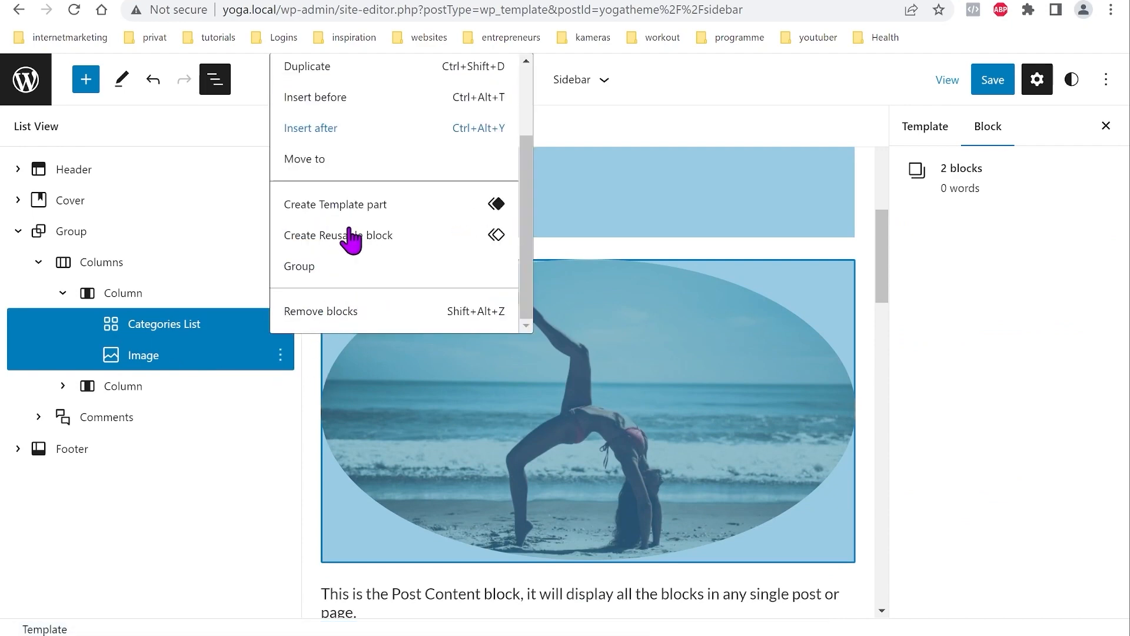
{"action": "left_click", "coordinate": [327, 268]}
{"action": "left_click", "coordinate": [157, 330]}
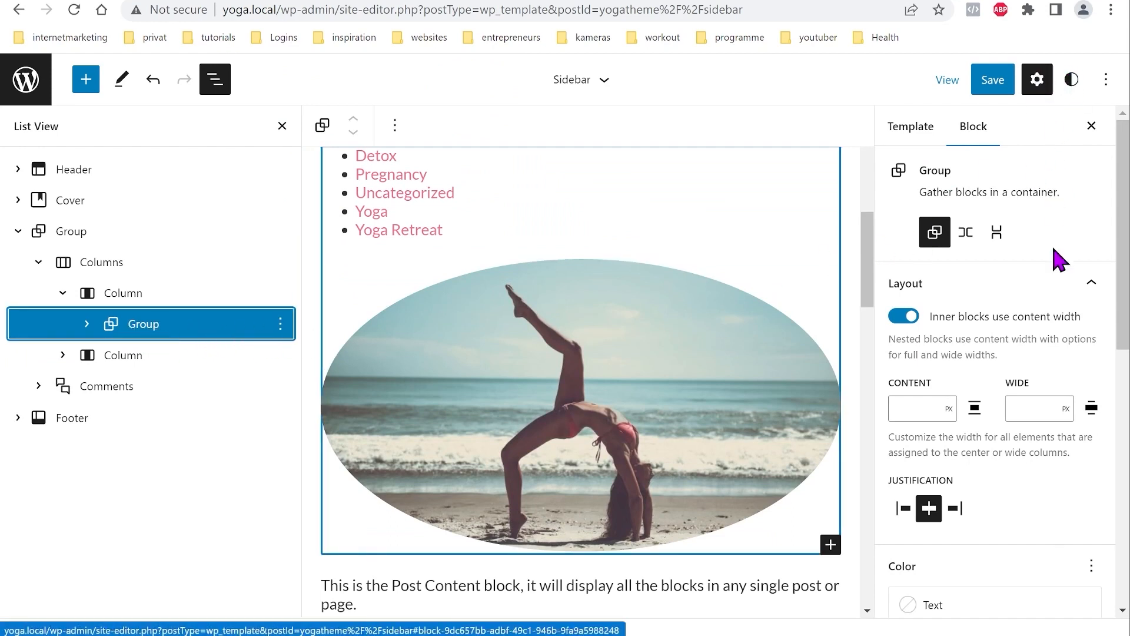
{"action": "scroll", "coordinate": [990, 383], "scroll_direction": "down", "scroll_amount": 10}
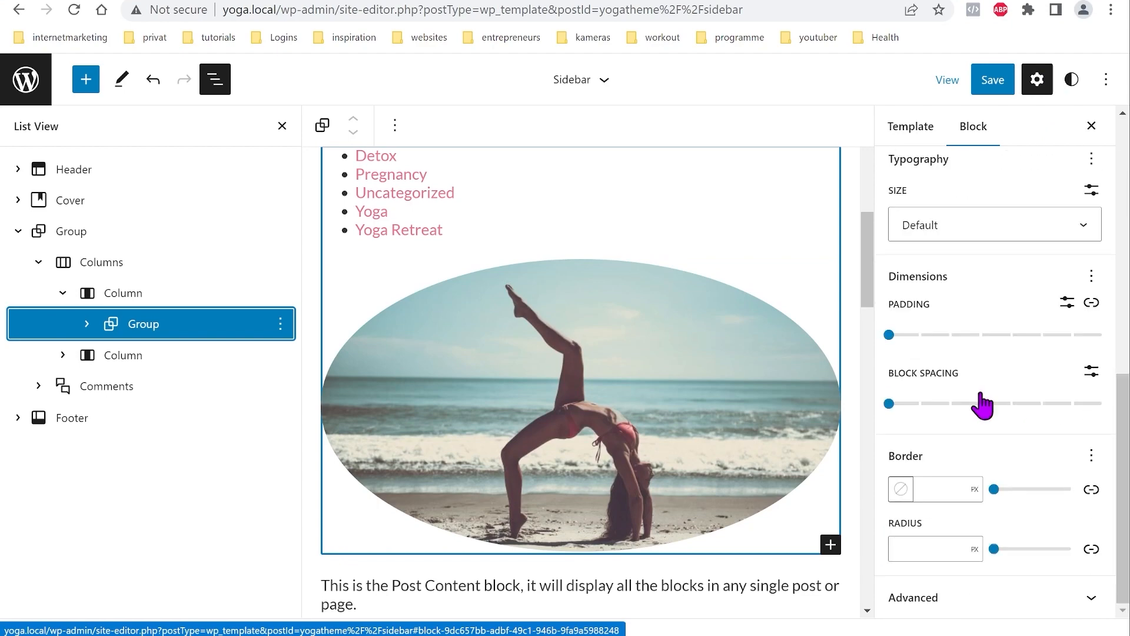
{"action": "left_click", "coordinate": [1094, 599]}
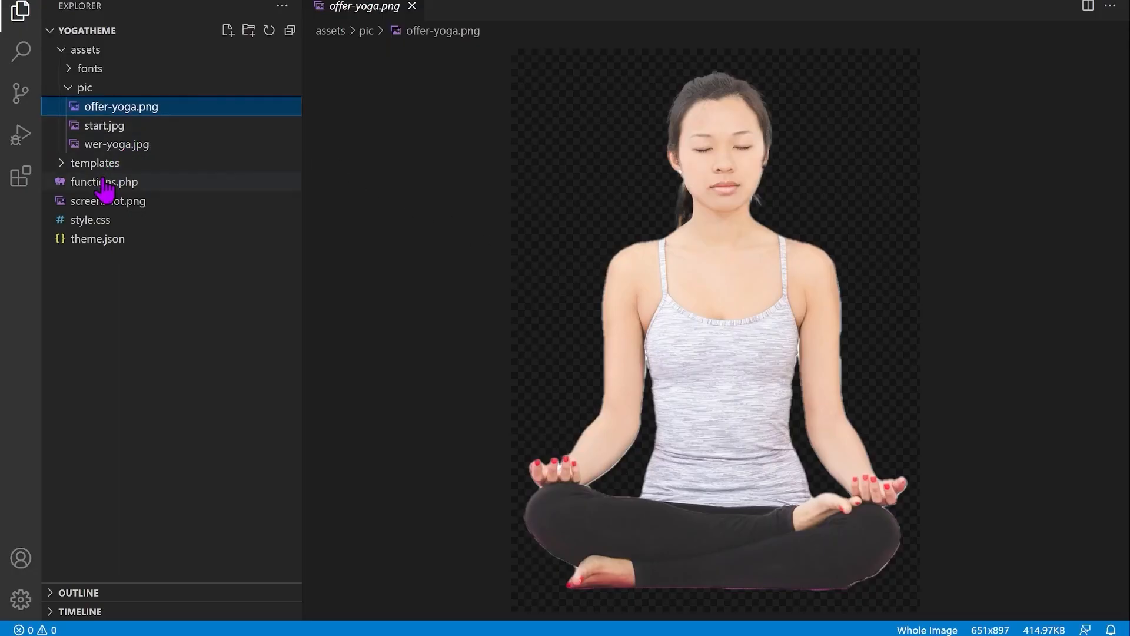
Step: Open style.css in VS Code and review the .sticky-side rule's declarations
{"action": "left_click", "coordinate": [91, 221]}
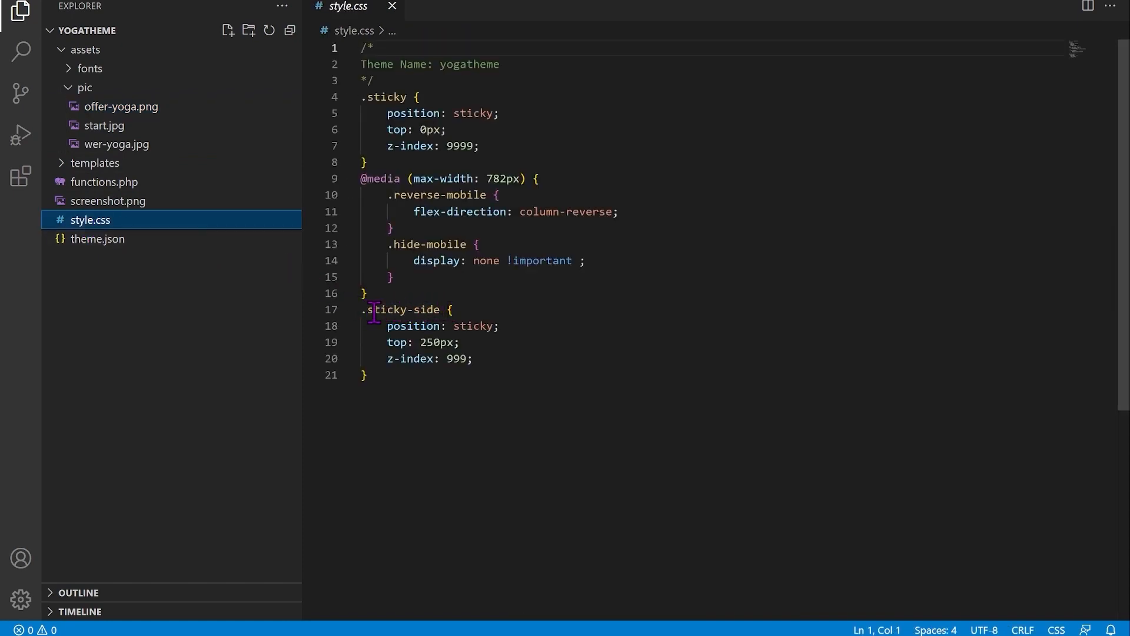
{"action": "mouse_move", "coordinate": [434, 310]}
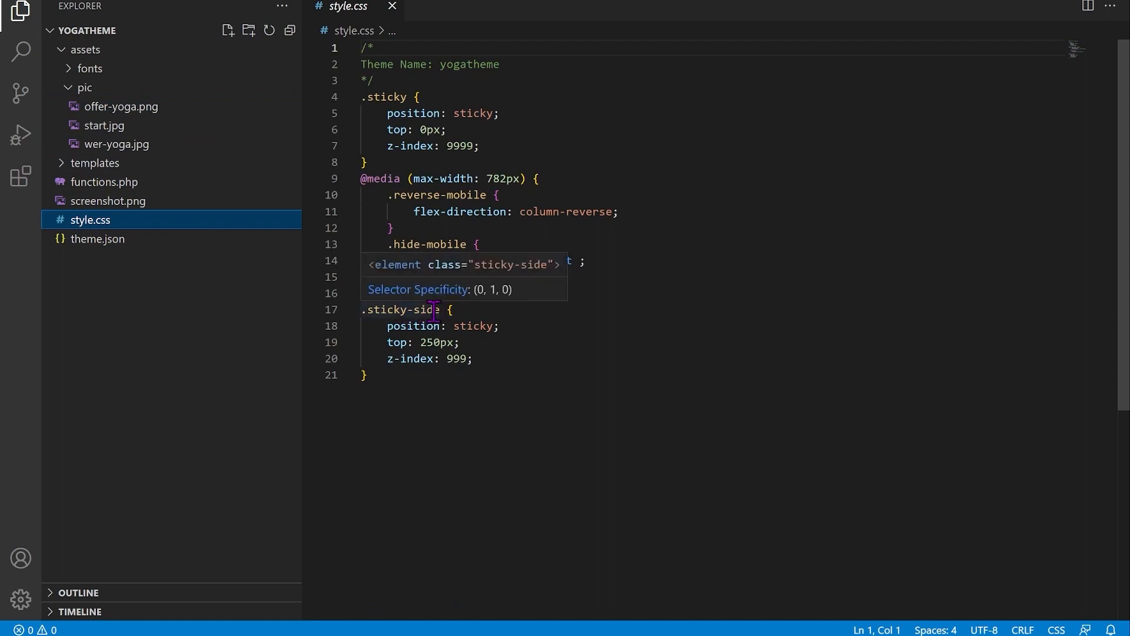
{"action": "mouse_move", "coordinate": [390, 330]}
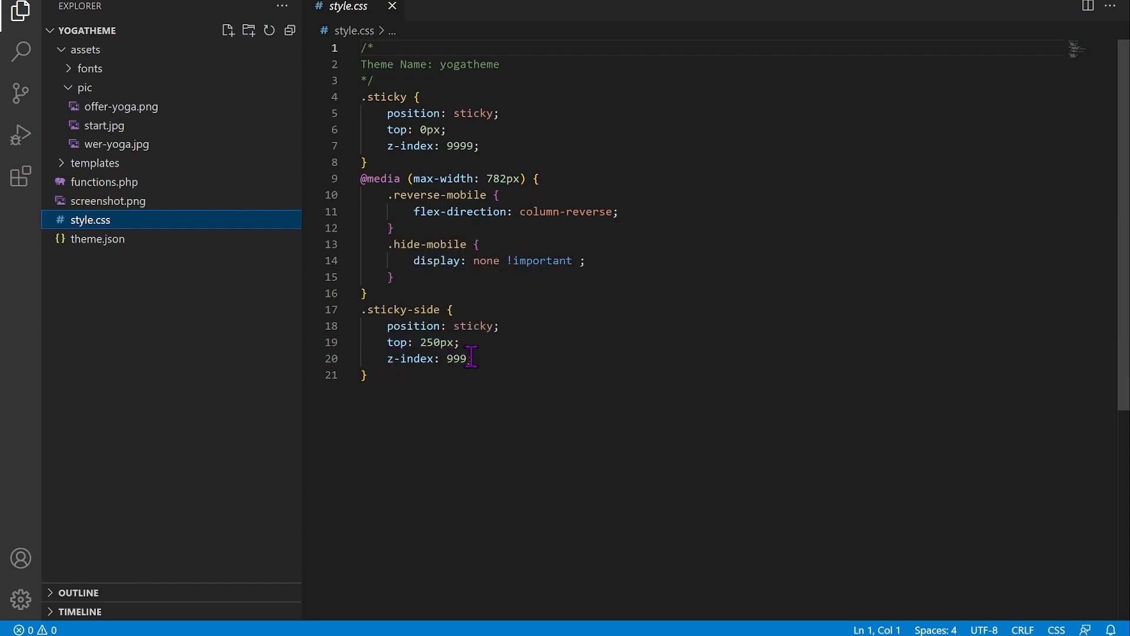
{"action": "mouse_move", "coordinate": [471, 358]}
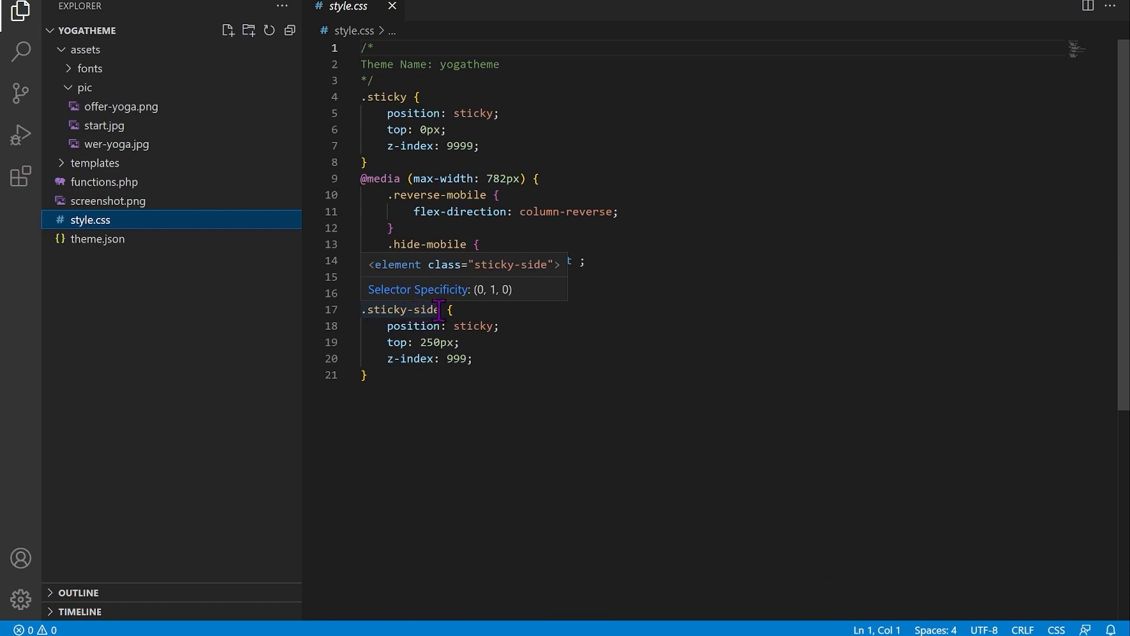
{"action": "mouse_move", "coordinate": [779, 635]}
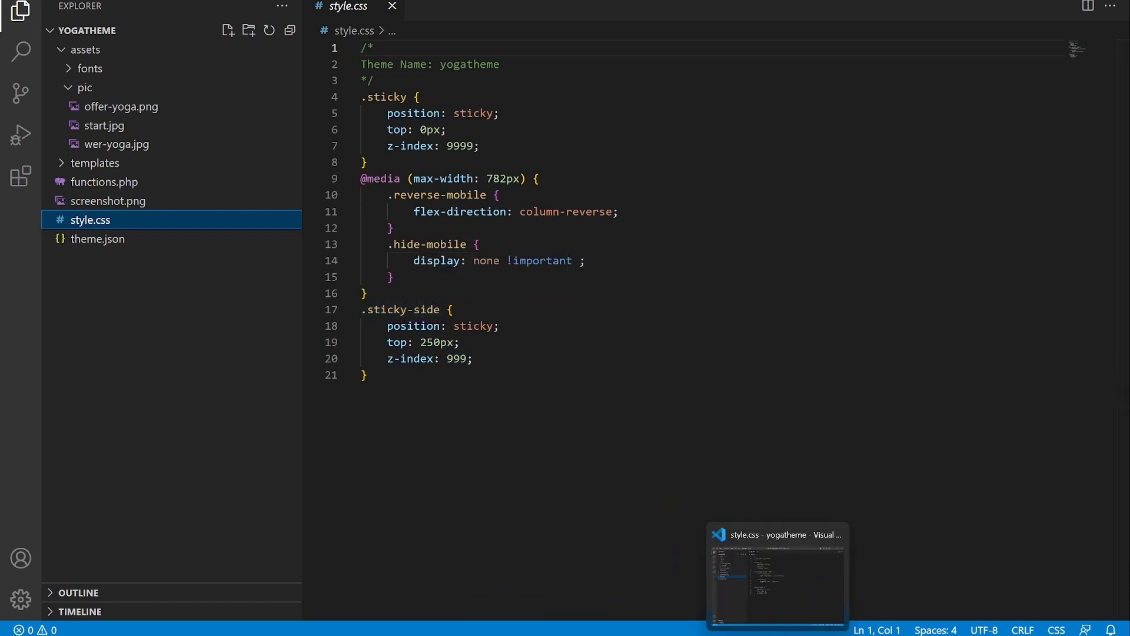
{"action": "key", "text": "alt+Tab"}
Step: Set the Group's additional CSS class to 'sticky-side' and save the Sidebar template
{"action": "left_click", "coordinate": [945, 558]}
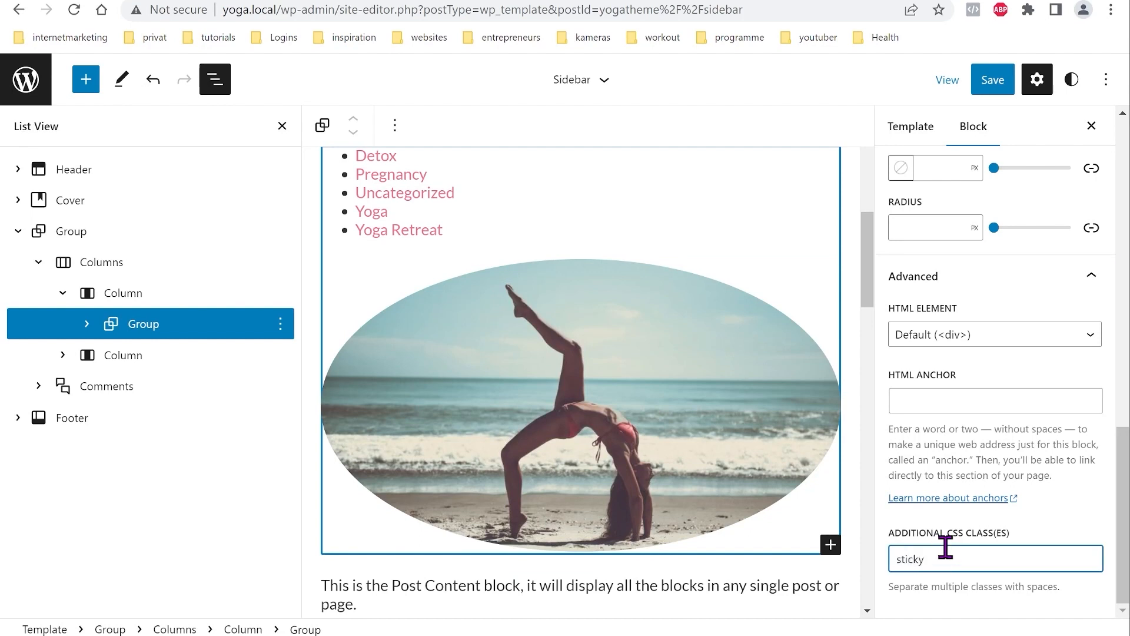
{"action": "type", "text": "de"}
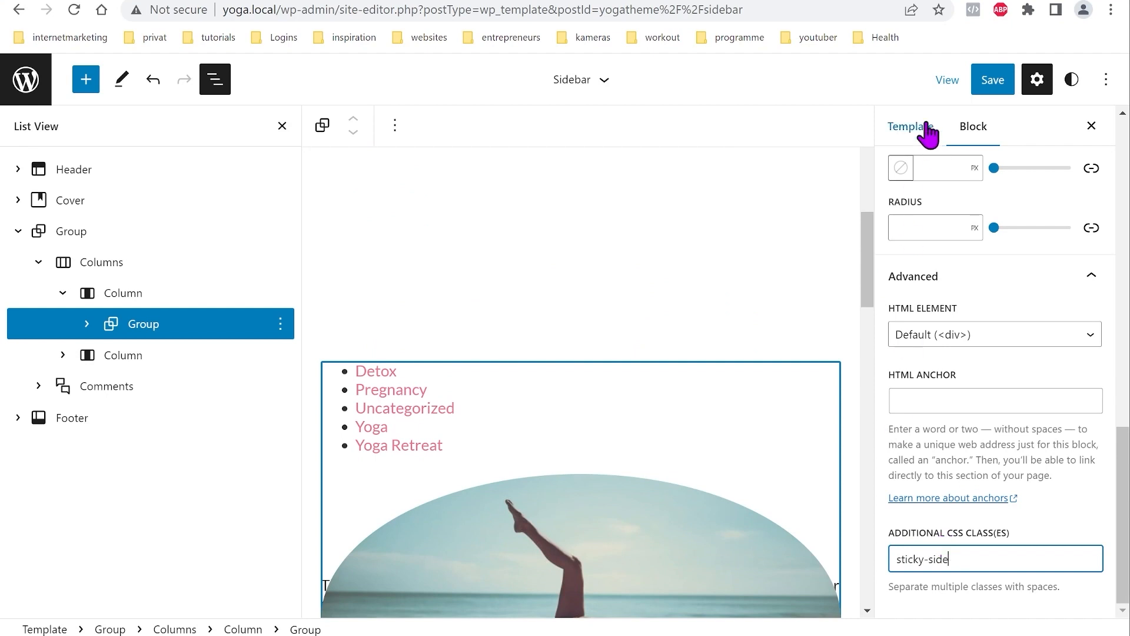
{"action": "left_click", "coordinate": [985, 88]}
{"action": "left_click", "coordinate": [987, 100]}
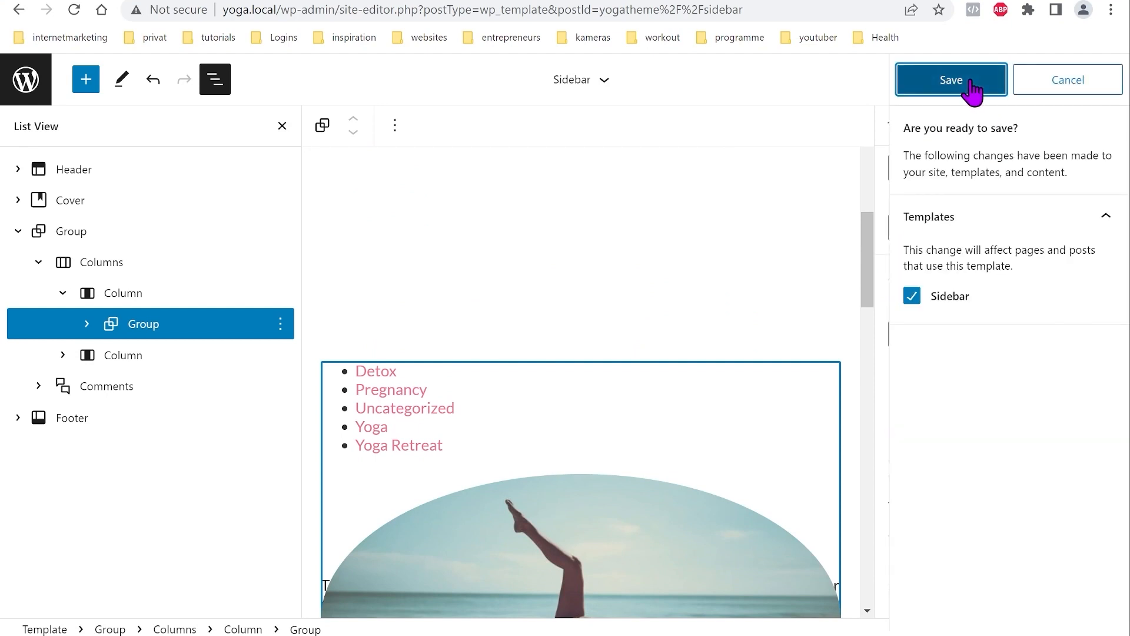
{"action": "scroll", "coordinate": [576, 492], "scroll_direction": "up", "scroll_amount": 10}
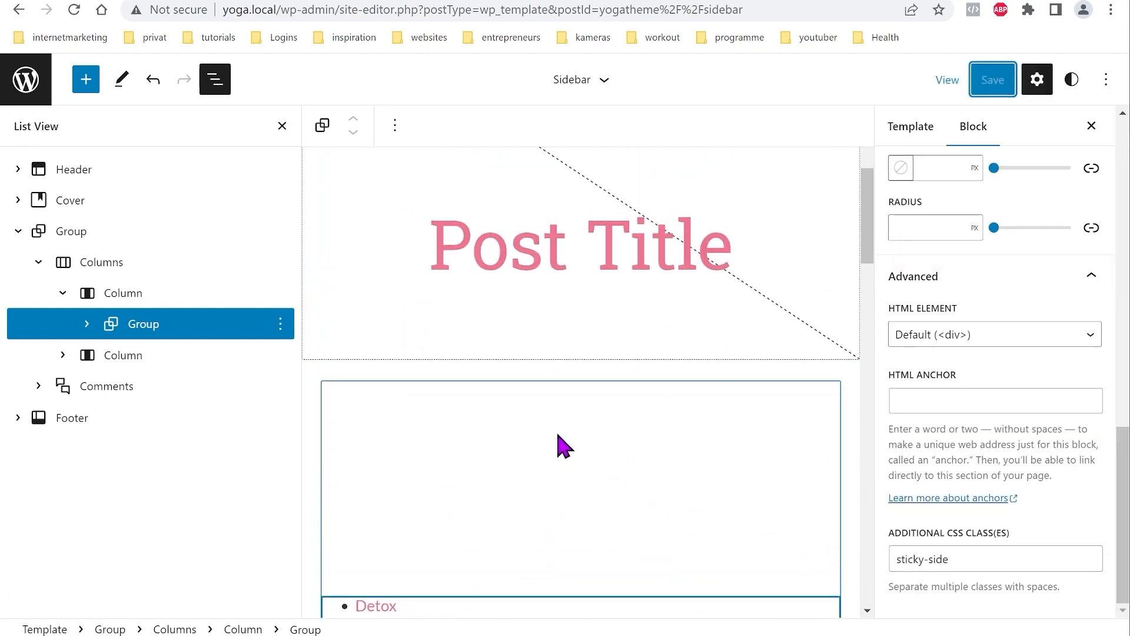
{"action": "key", "text": "ctrl+Tab"}
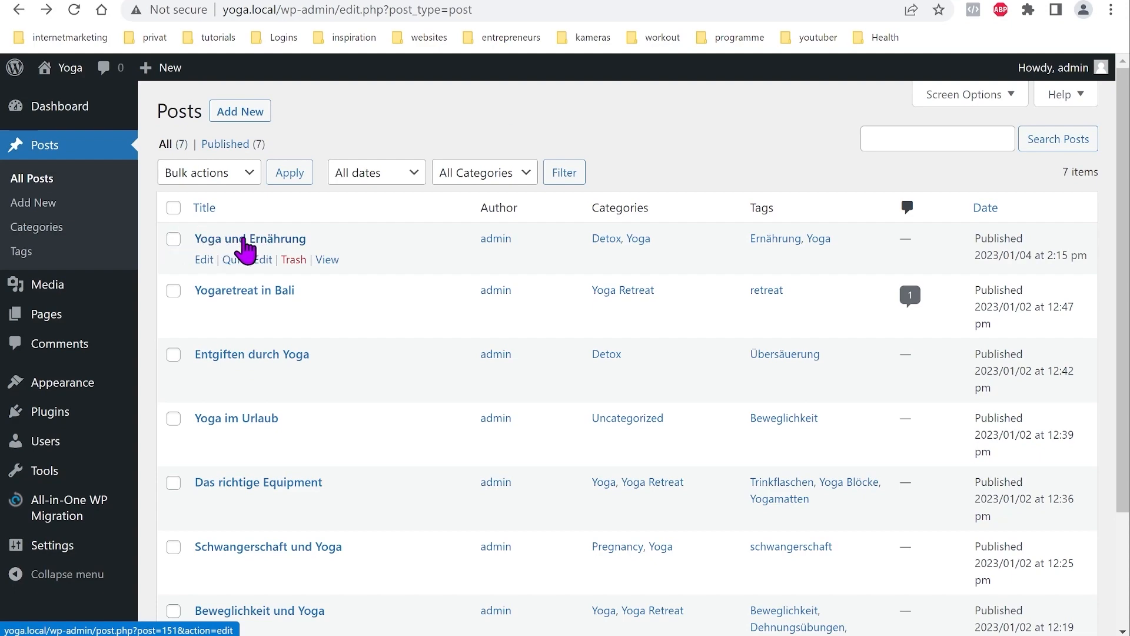
Step: Assign the Sidebar template to the post 'Yoga und Ernährung' and update it
{"action": "left_click", "coordinate": [247, 250]}
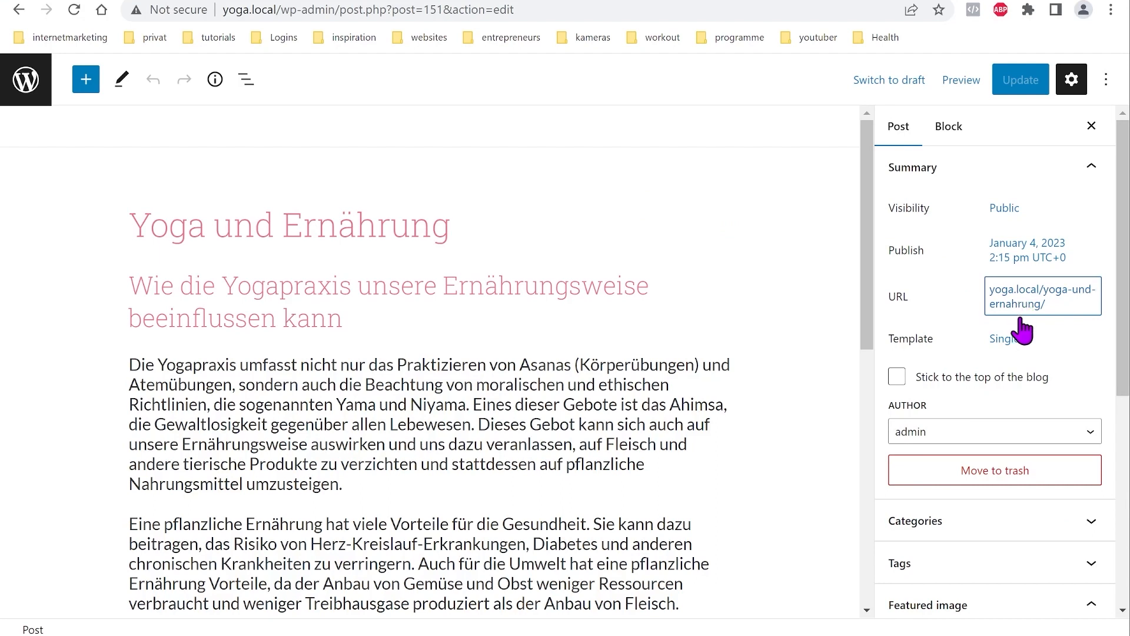
{"action": "left_click", "coordinate": [1012, 347]}
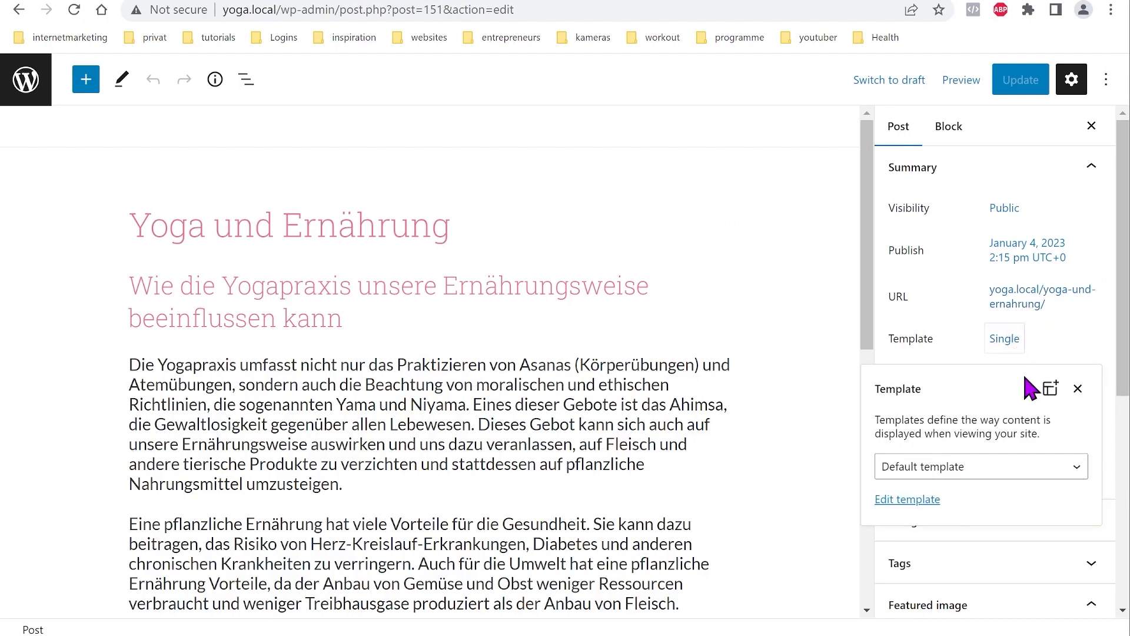
{"action": "left_click", "coordinate": [1076, 474]}
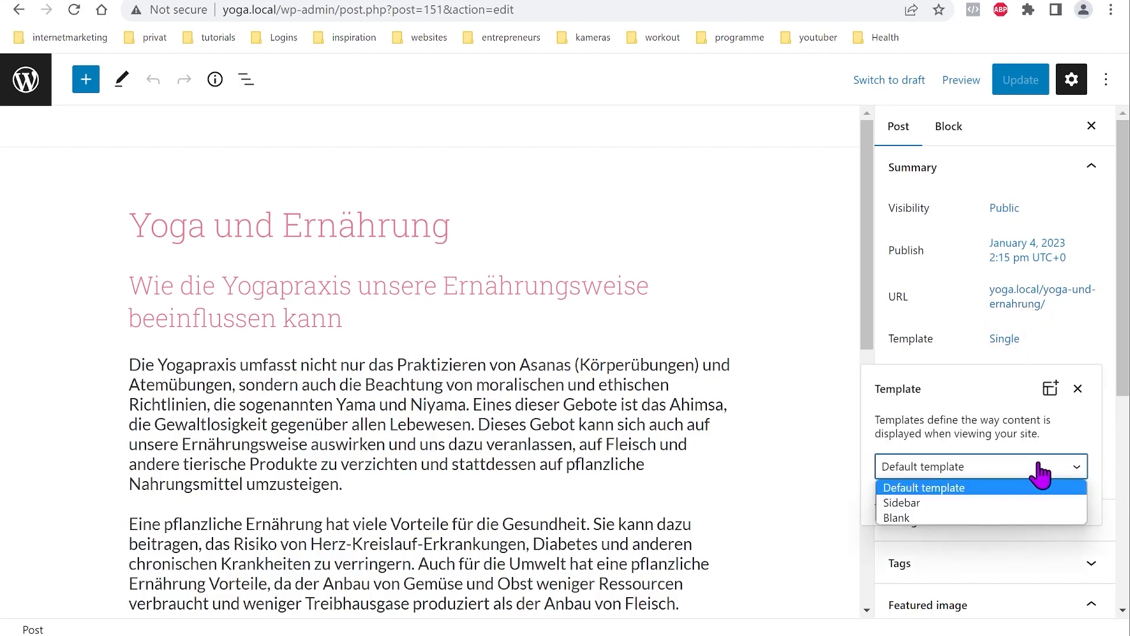
{"action": "left_click", "coordinate": [899, 504]}
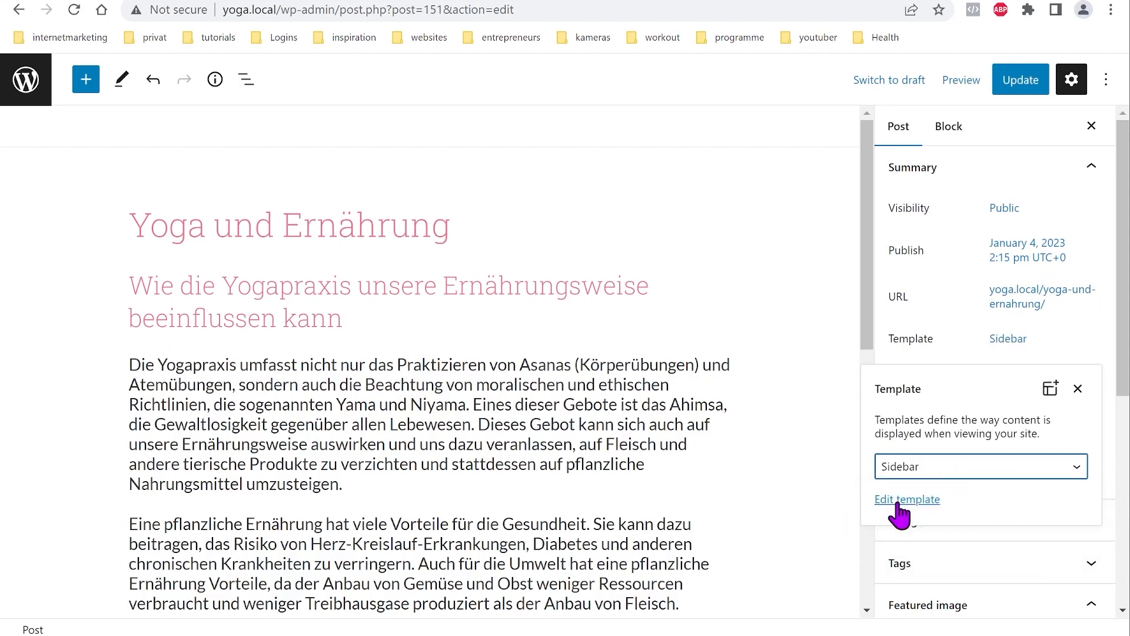
{"action": "left_click", "coordinate": [1008, 87]}
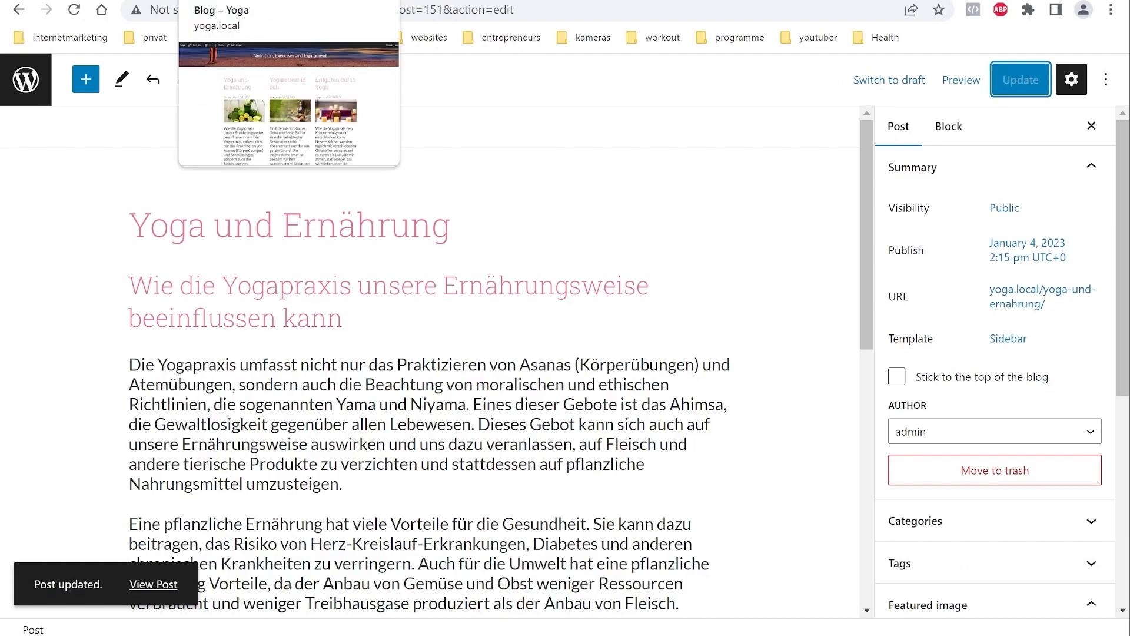
{"action": "left_click", "coordinate": [236, 0]}
Step: Scroll through the live 'Yoga und Ernährung' post to check the sticky sidebar
{"action": "scroll", "coordinate": [659, 301], "scroll_direction": "up", "scroll_amount": 7}
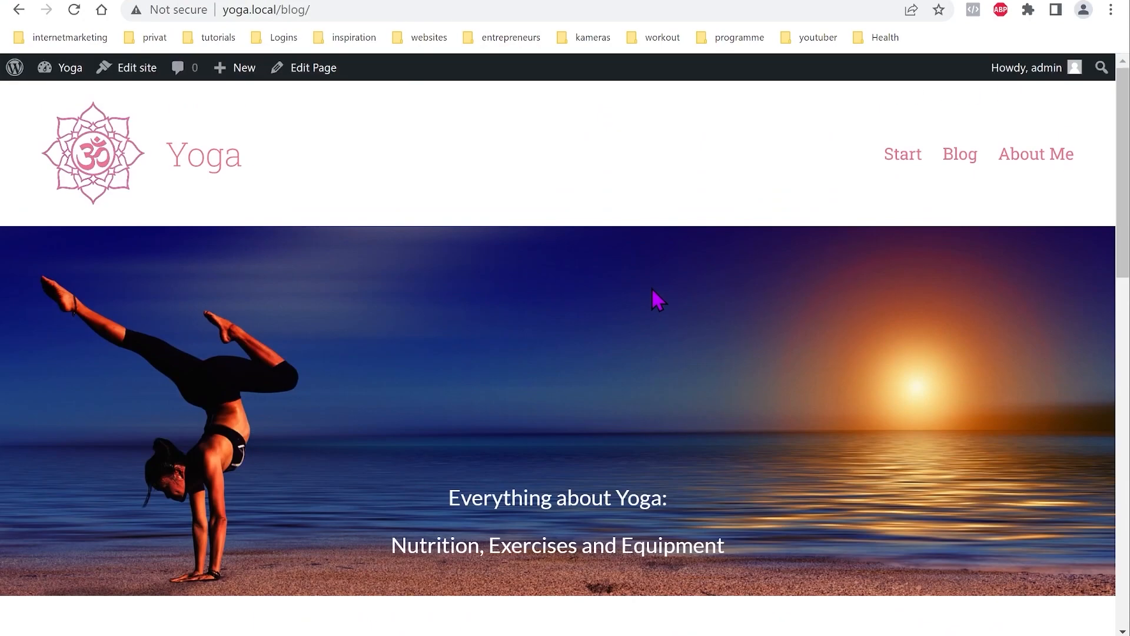
{"action": "scroll", "coordinate": [648, 298], "scroll_direction": "down", "scroll_amount": 6}
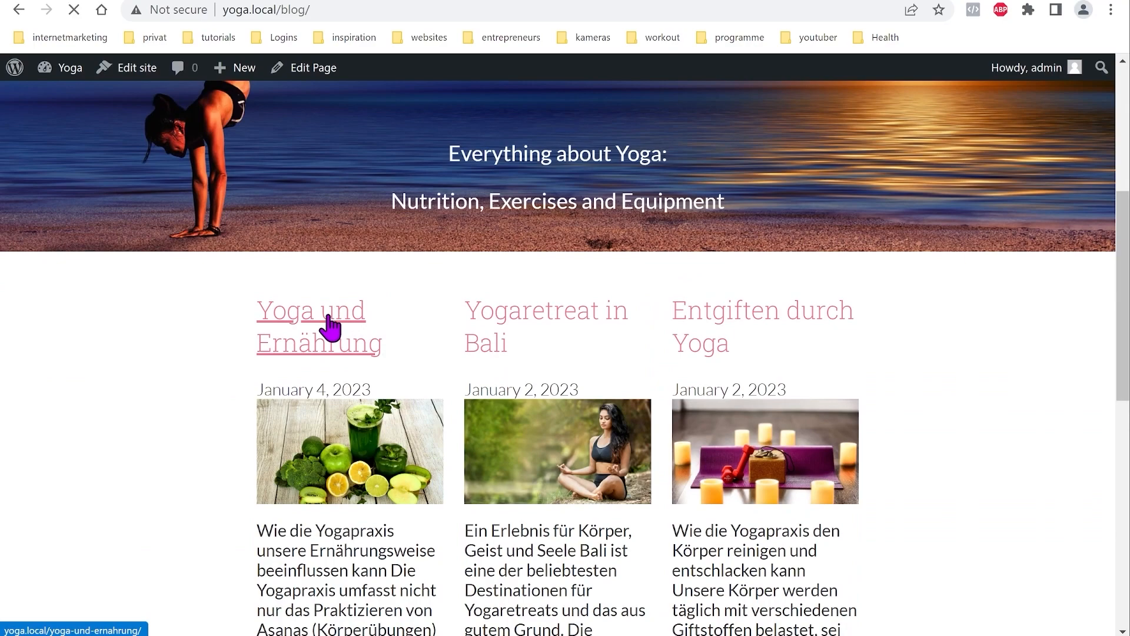
{"action": "scroll", "coordinate": [383, 308], "scroll_direction": "down", "scroll_amount": 6}
{"action": "scroll", "coordinate": [522, 349], "scroll_direction": "down", "scroll_amount": 15}
{"action": "scroll", "coordinate": [589, 412], "scroll_direction": "up", "scroll_amount": 15}
{"action": "scroll", "coordinate": [581, 408], "scroll_direction": "up", "scroll_amount": 4}
{"action": "scroll", "coordinate": [566, 392], "scroll_direction": "down", "scroll_amount": 8}
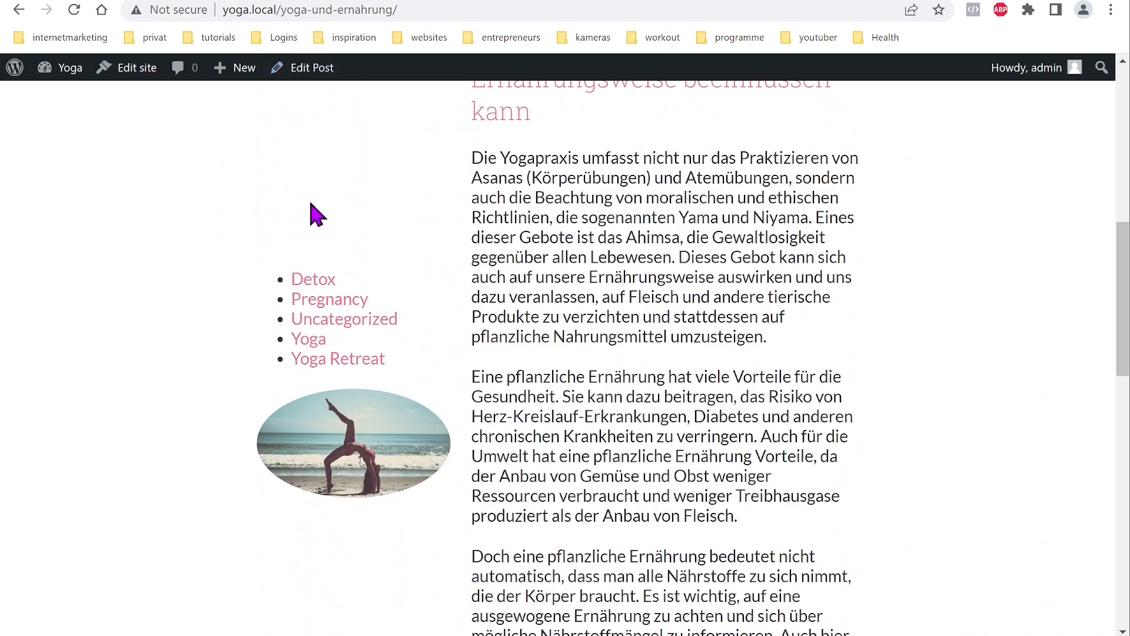
{"action": "scroll", "coordinate": [711, 301], "scroll_direction": "down", "scroll_amount": 10}
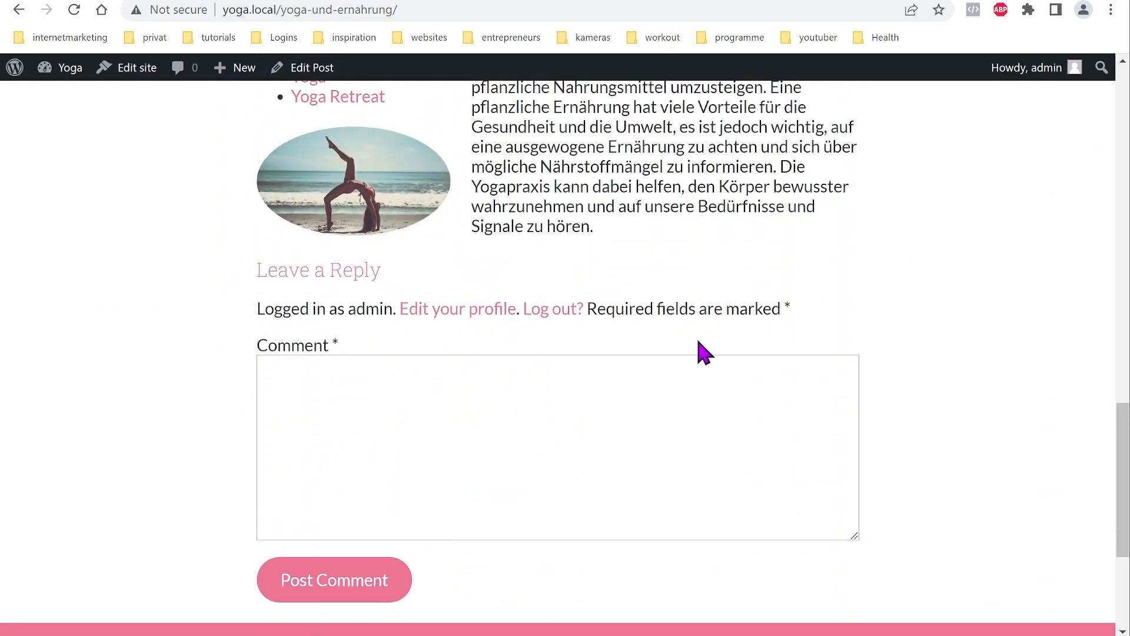
{"action": "scroll", "coordinate": [704, 351], "scroll_direction": "down", "scroll_amount": 4}
{"action": "scroll", "coordinate": [675, 416], "scroll_direction": "up", "scroll_amount": 20}
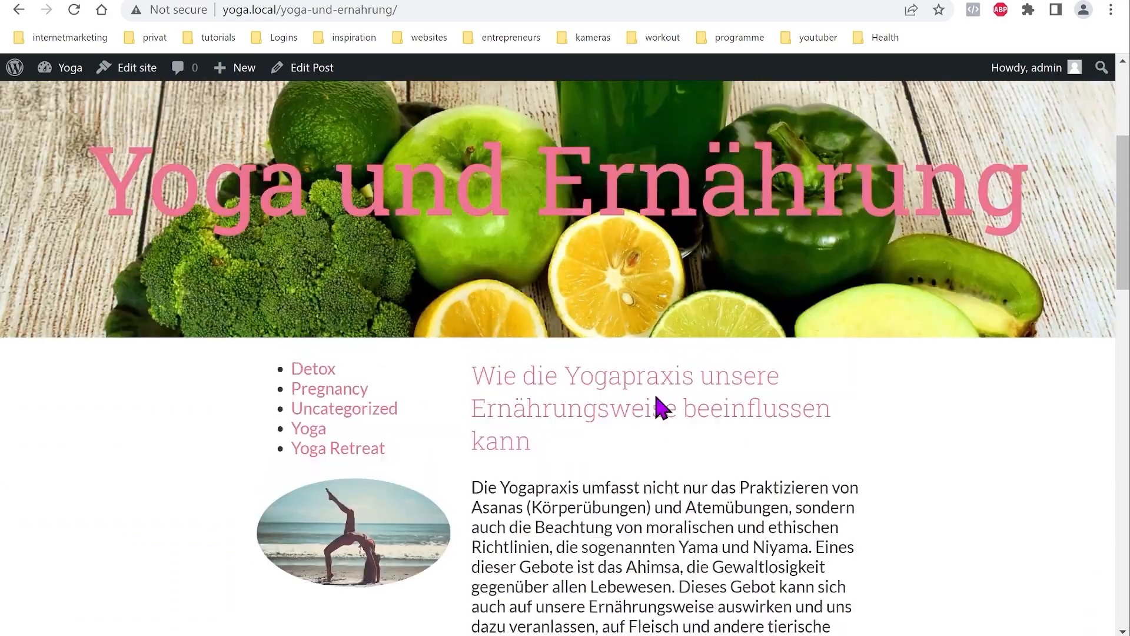
{"action": "scroll", "coordinate": [663, 342], "scroll_direction": "down", "scroll_amount": 15}
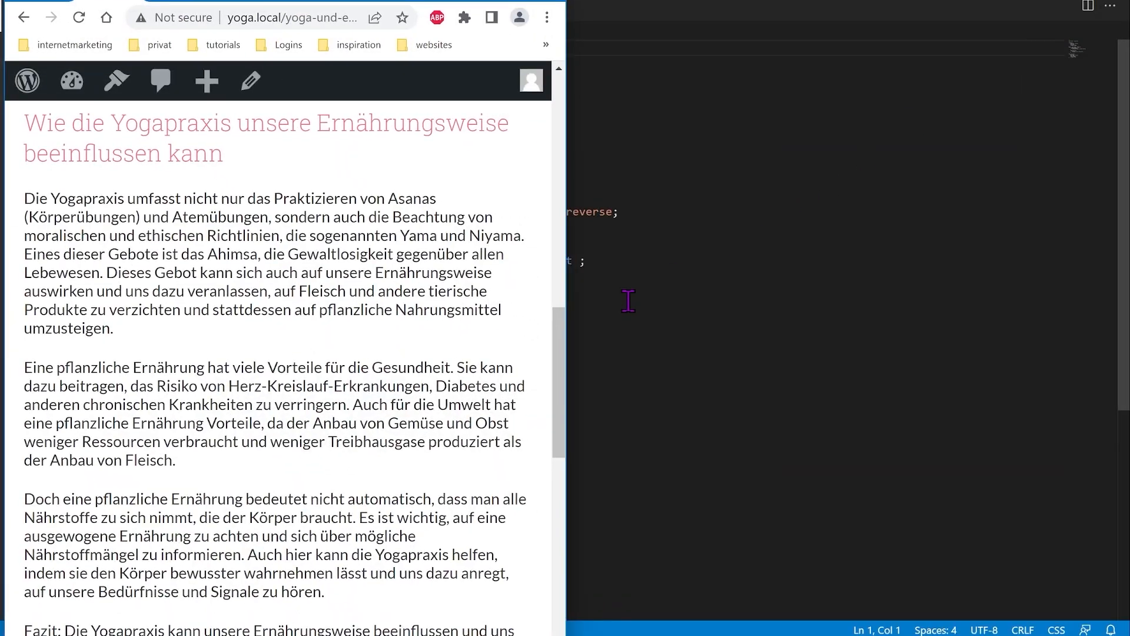
Step: Scroll through the post in the narrow browser window to review its mobile layout
{"action": "scroll", "coordinate": [476, 329], "scroll_direction": "up", "scroll_amount": 8}
{"action": "scroll", "coordinate": [477, 328], "scroll_direction": "up", "scroll_amount": 8}
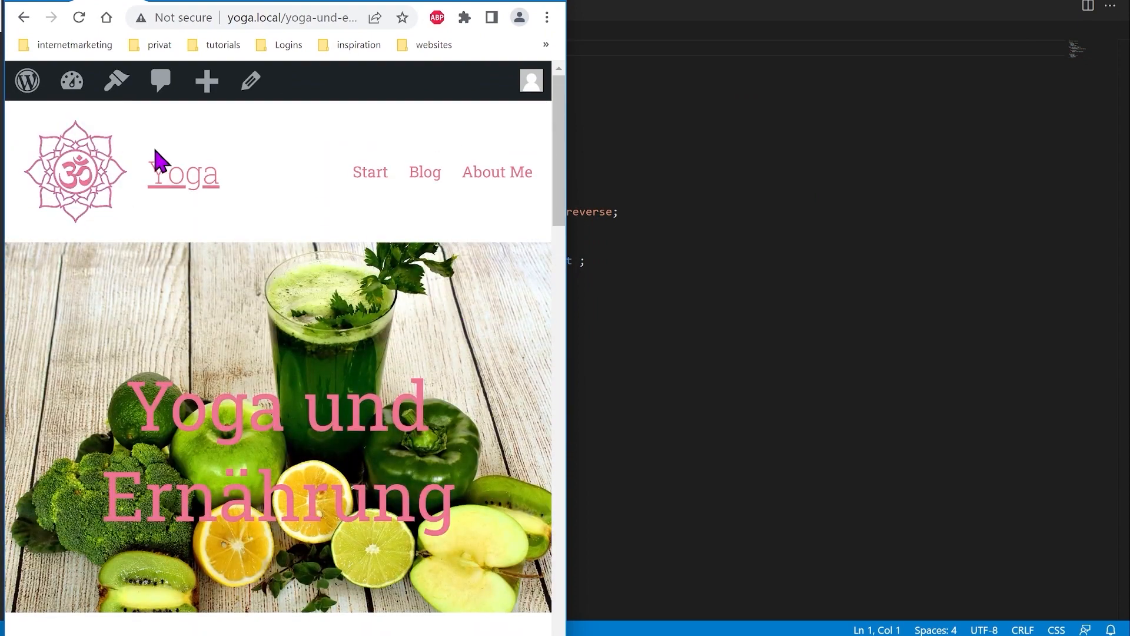
{"action": "scroll", "coordinate": [457, 209], "scroll_direction": "down", "scroll_amount": 3}
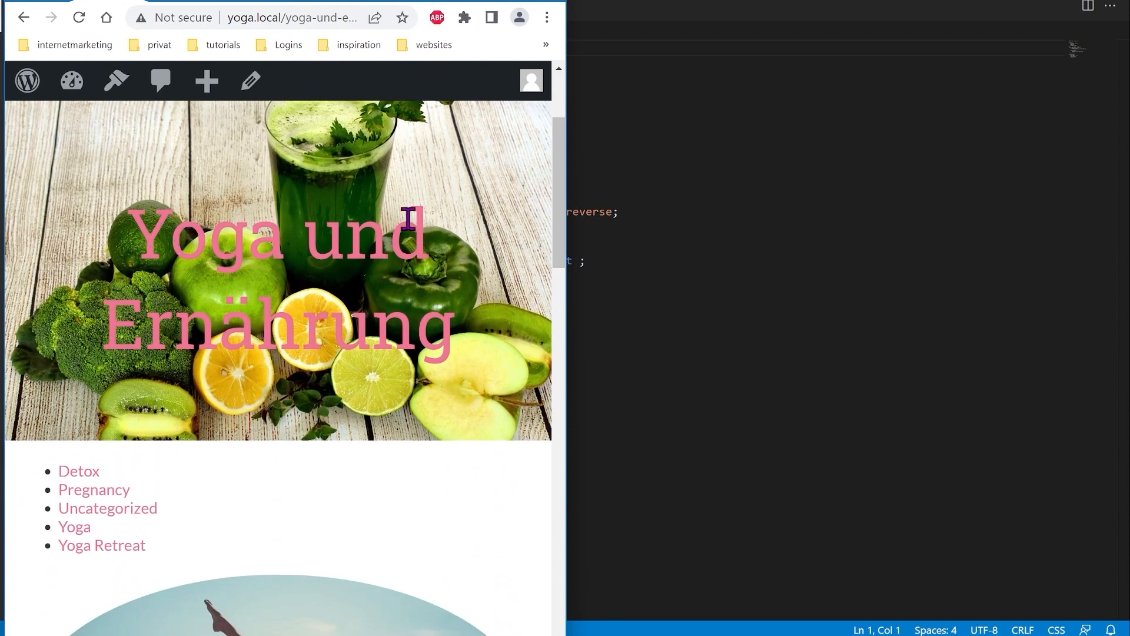
{"action": "scroll", "coordinate": [267, 245], "scroll_direction": "down", "scroll_amount": 3}
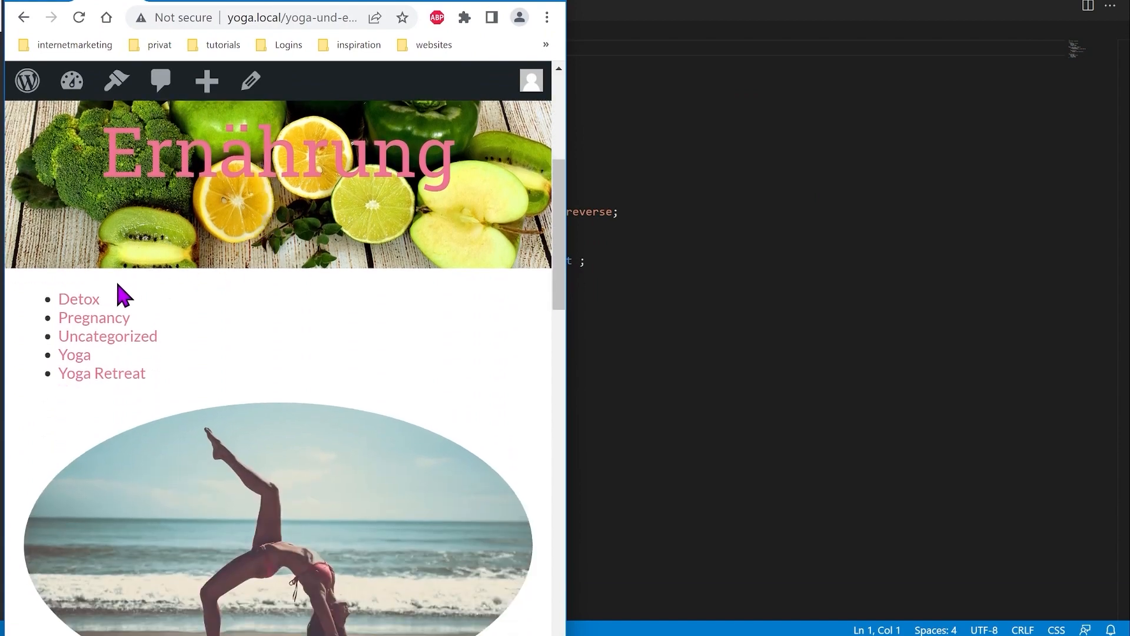
{"action": "scroll", "coordinate": [312, 348], "scroll_direction": "down", "scroll_amount": 7}
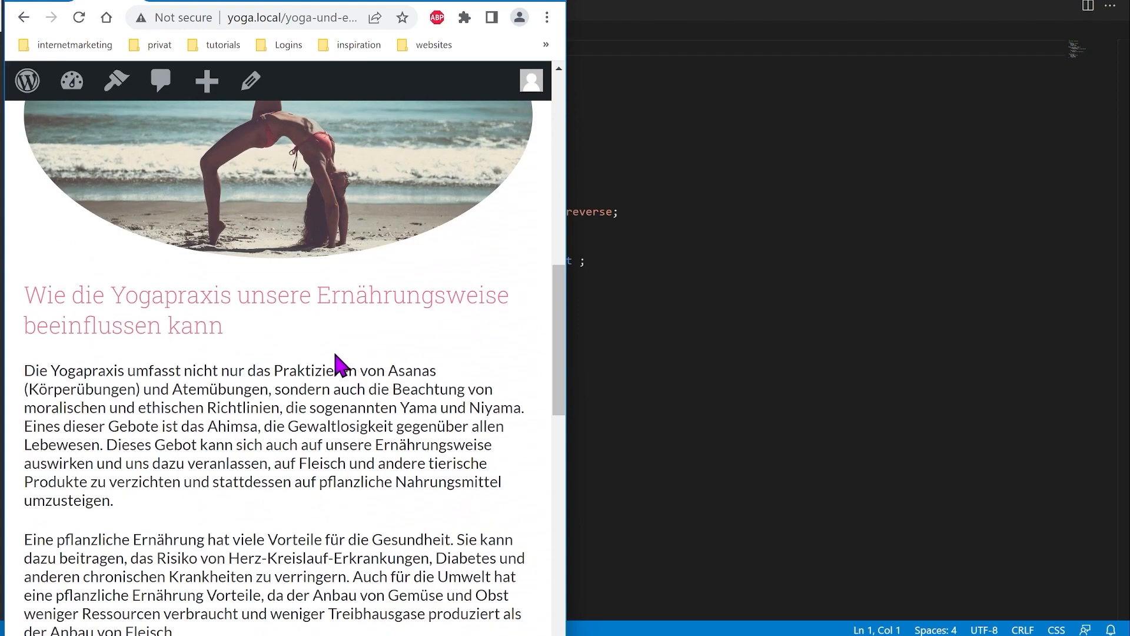
{"action": "scroll", "coordinate": [365, 335], "scroll_direction": "up", "scroll_amount": 10}
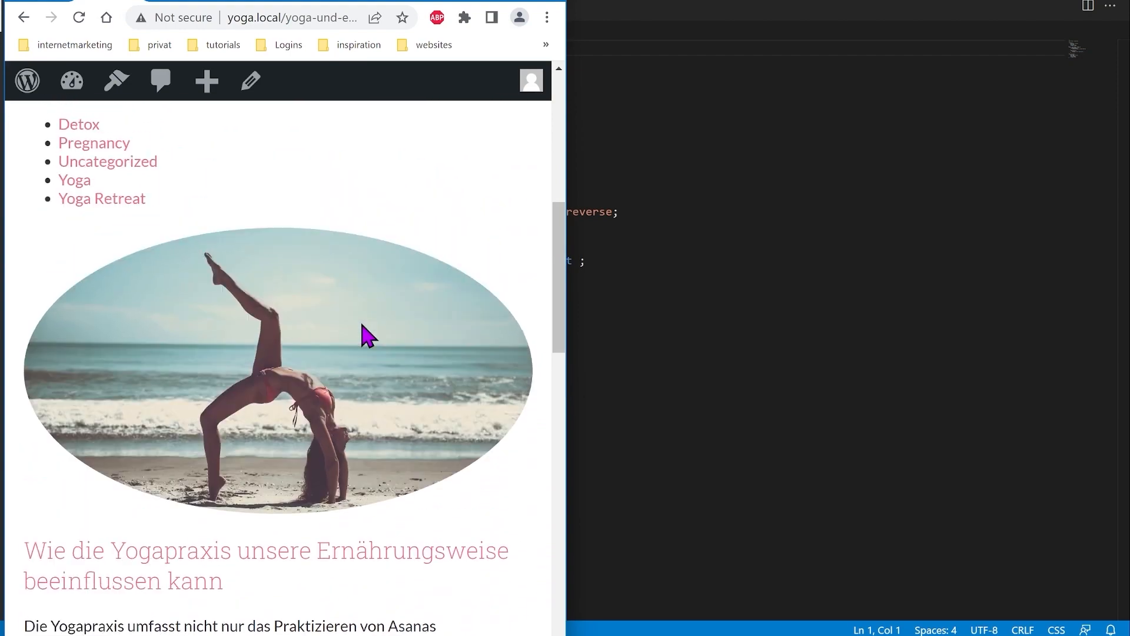
{"action": "scroll", "coordinate": [358, 325], "scroll_direction": "down", "scroll_amount": 6}
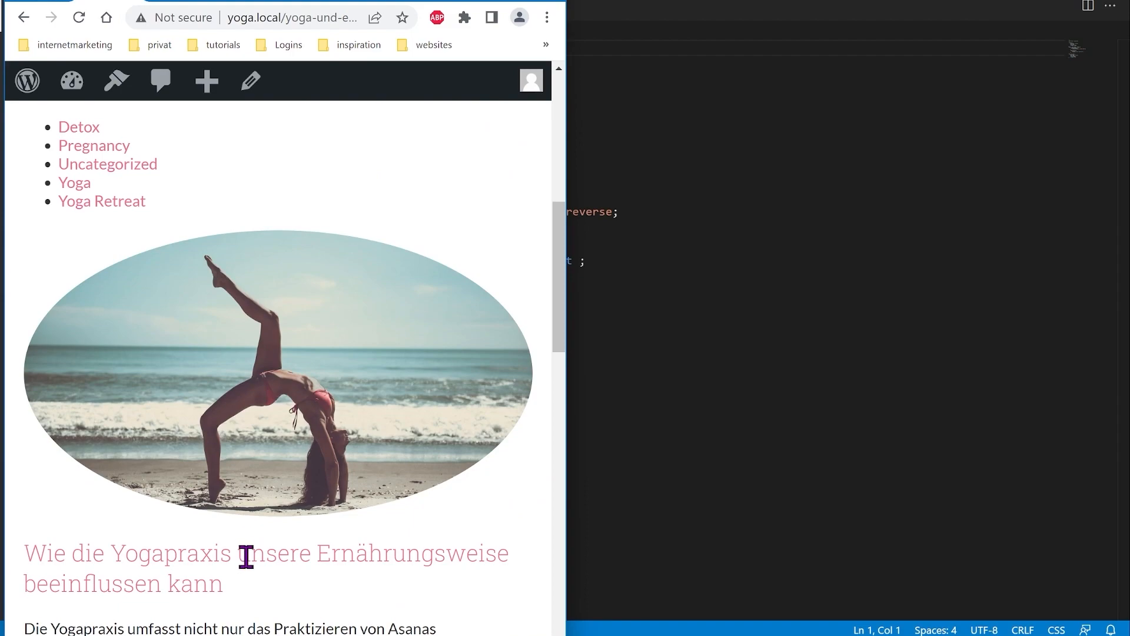
Step: Compare the post maximized and widened to two columns, then return to style.css in VS Code
{"action": "double_click", "coordinate": [498, 4]}
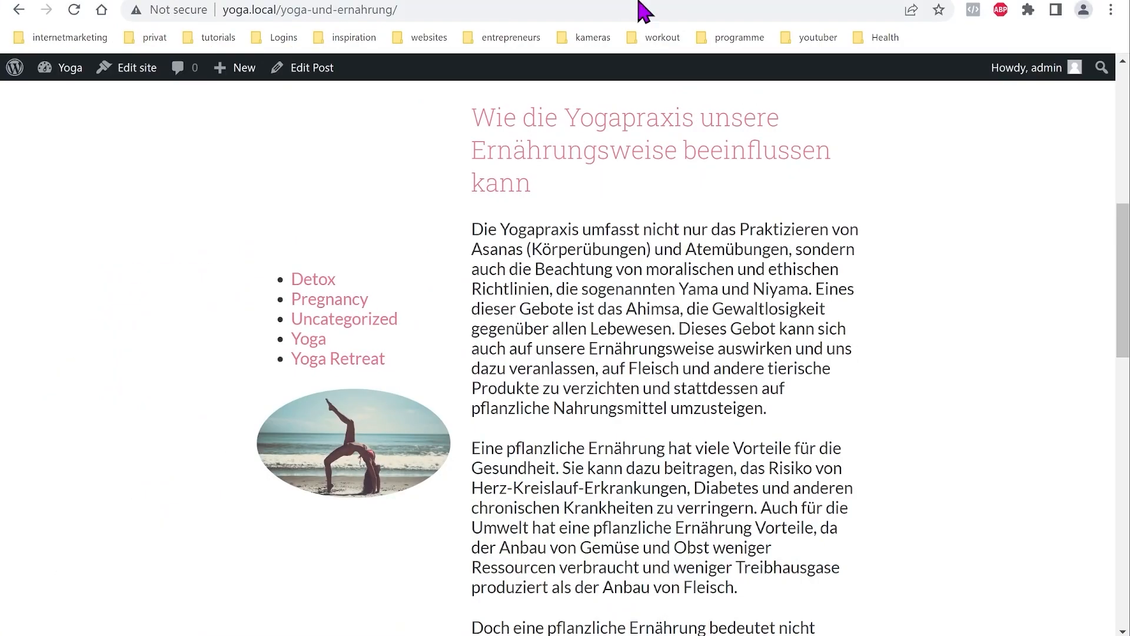
{"action": "left_click", "coordinate": [1070, 2]}
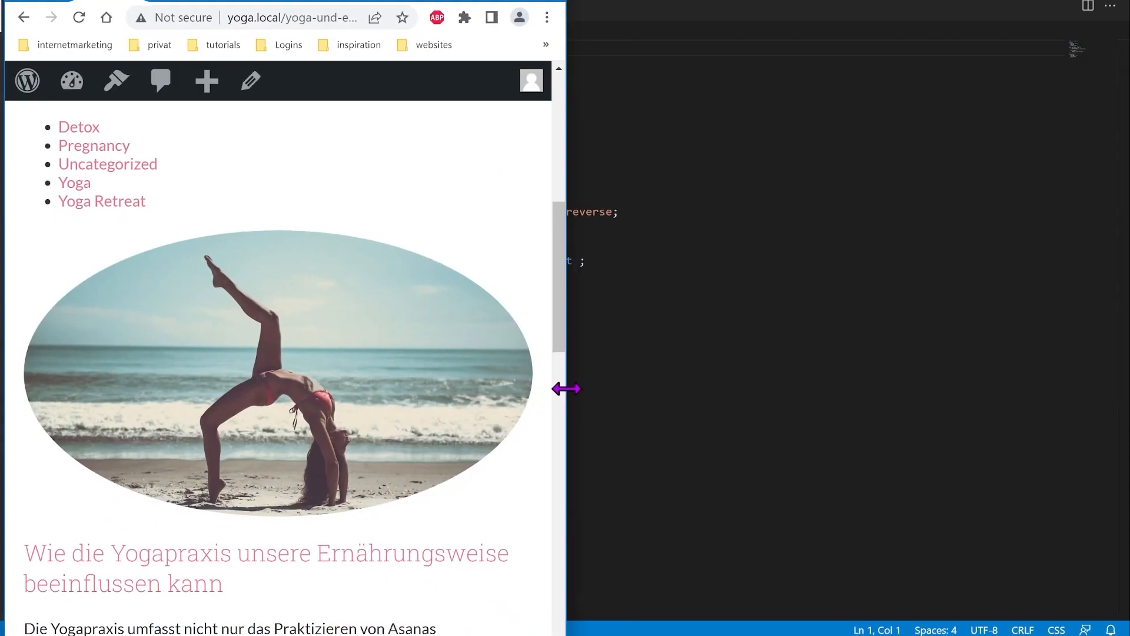
{"action": "left_click_drag", "start_coordinate": [567, 389], "coordinate": [812, 429]}
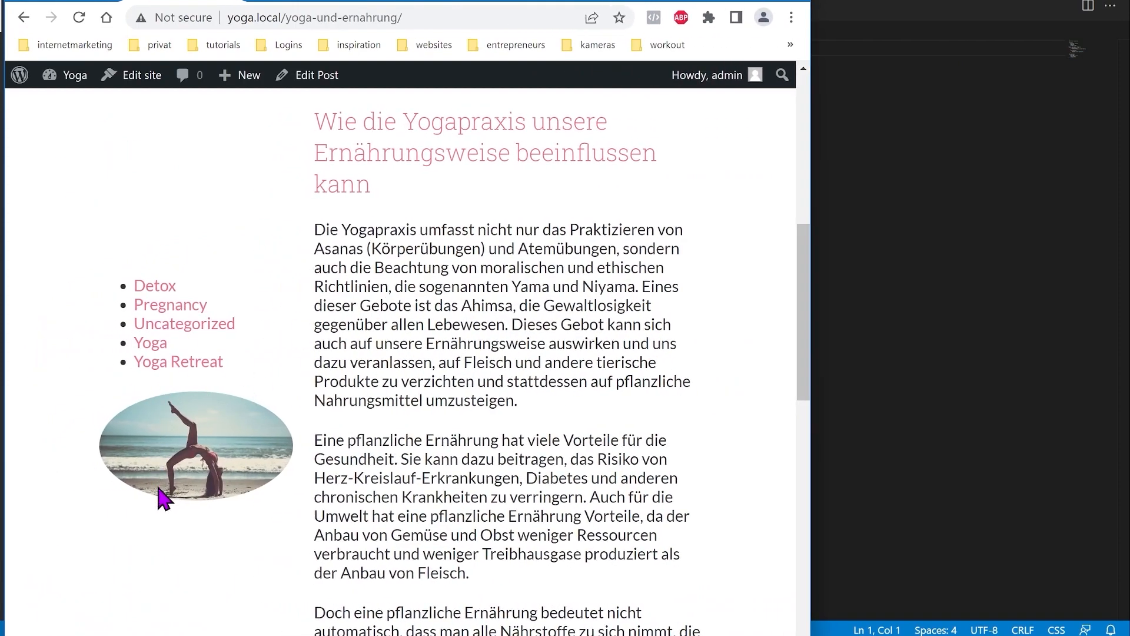
{"action": "scroll", "coordinate": [492, 321], "scroll_direction": "up", "scroll_amount": 5}
{"action": "scroll", "coordinate": [485, 312], "scroll_direction": "down", "scroll_amount": 3}
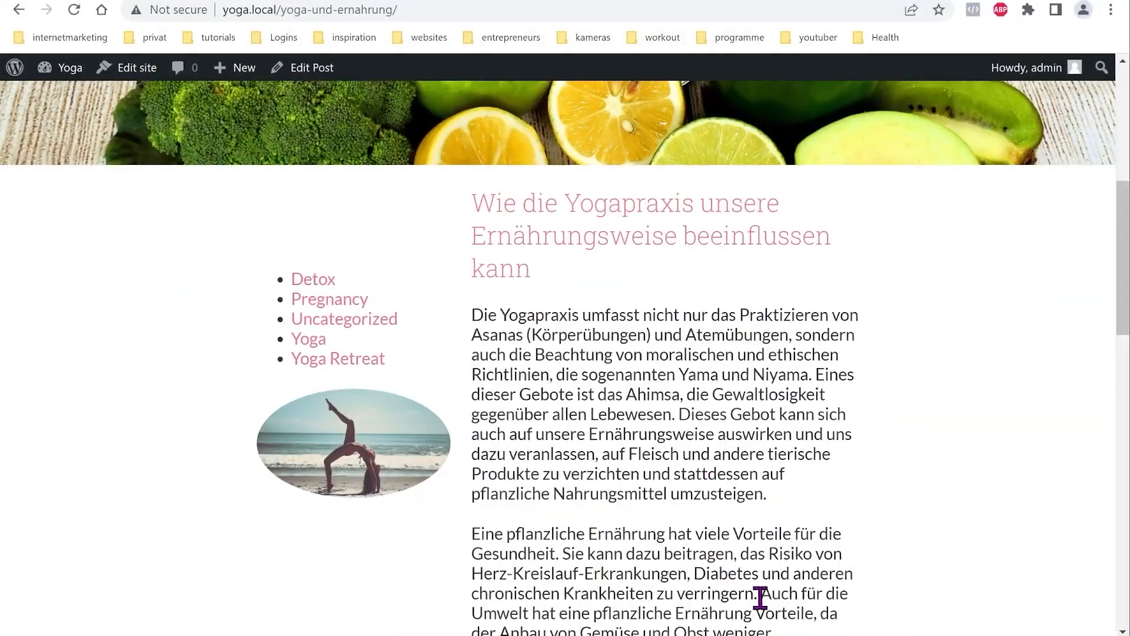
{"action": "key", "text": "alt+Tab"}
{"action": "mouse_move", "coordinate": [489, 268]}
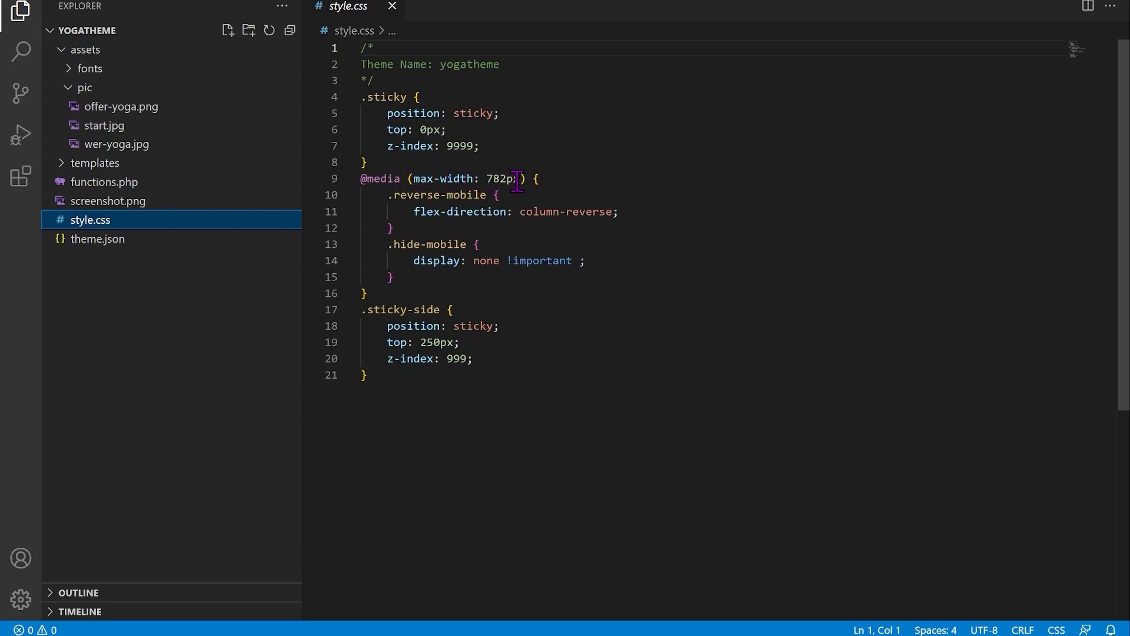
Step: Review the .reverse-mobile flex-direction rule in the 782px media query, then return to the browser
{"action": "mouse_move", "coordinate": [484, 199]}
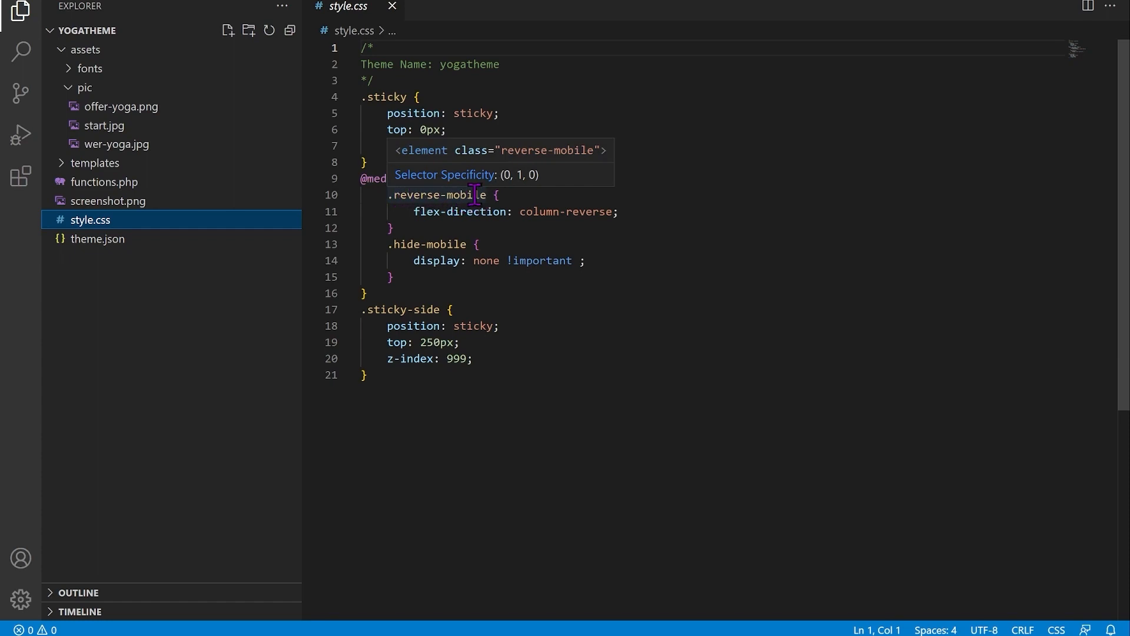
{"action": "mouse_move", "coordinate": [536, 215]}
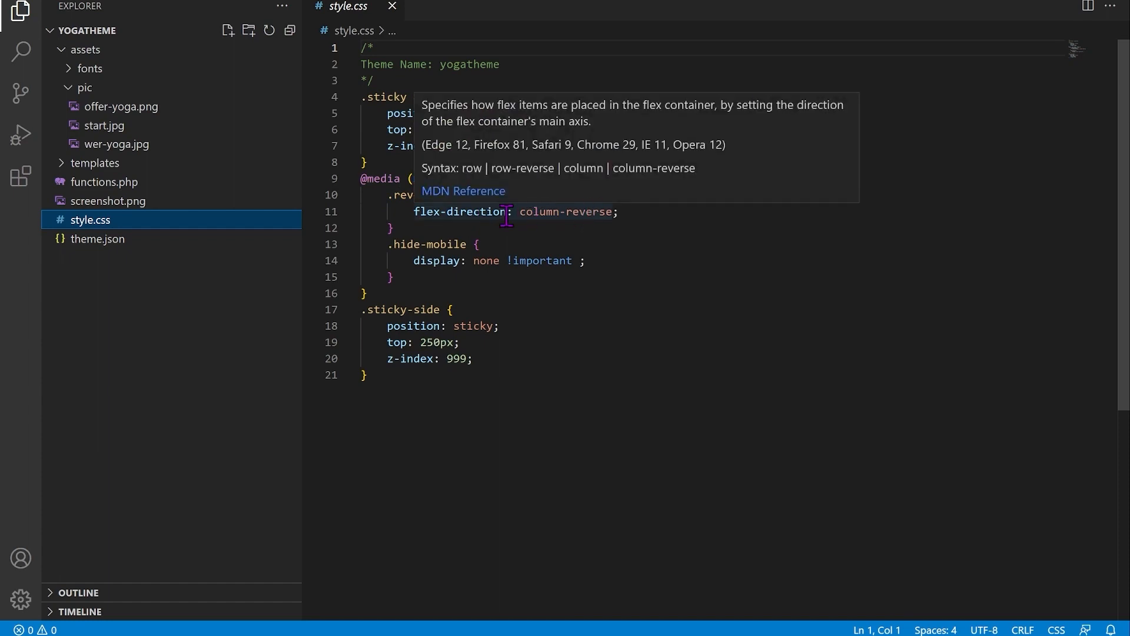
{"action": "mouse_move", "coordinate": [403, 193]}
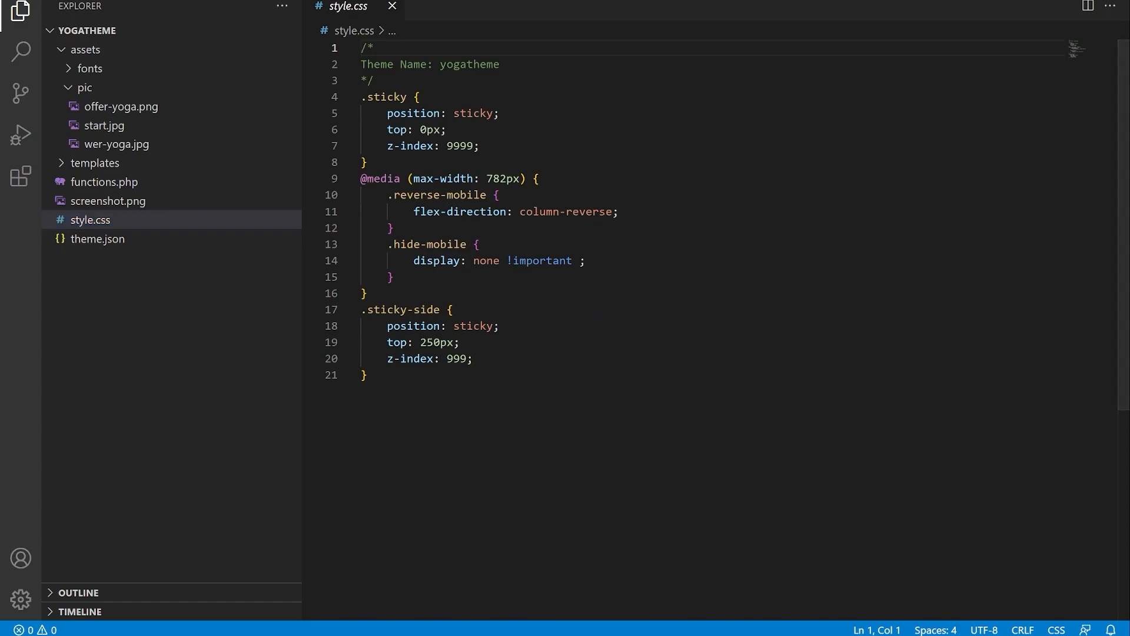
{"action": "left_click", "coordinate": [546, 635]}
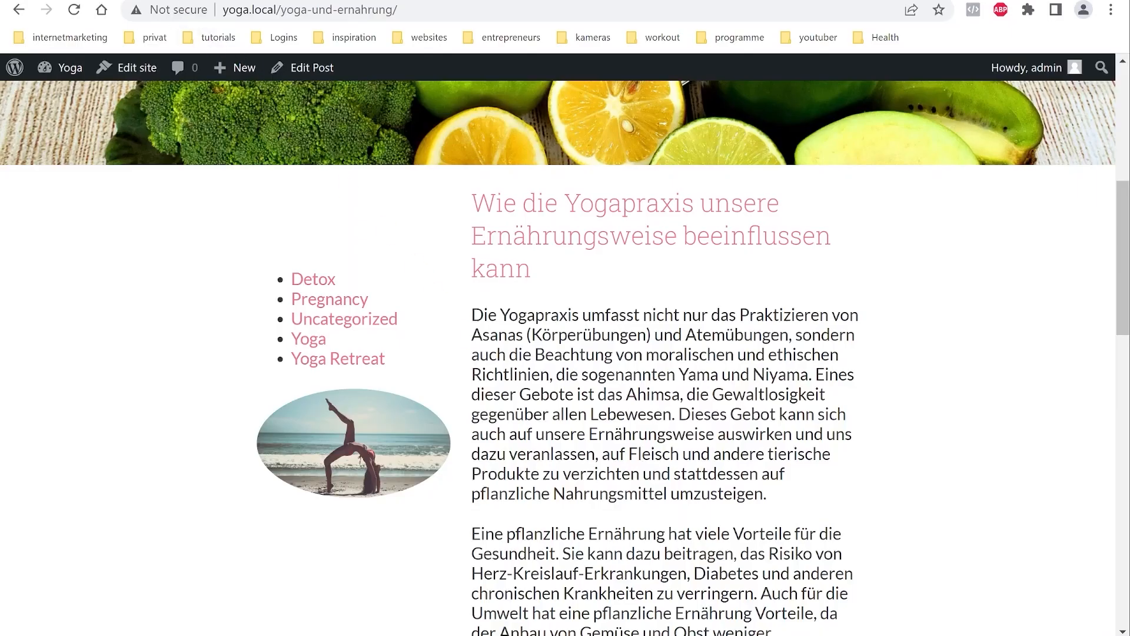
{"action": "key", "text": "ctrl+Tab"}
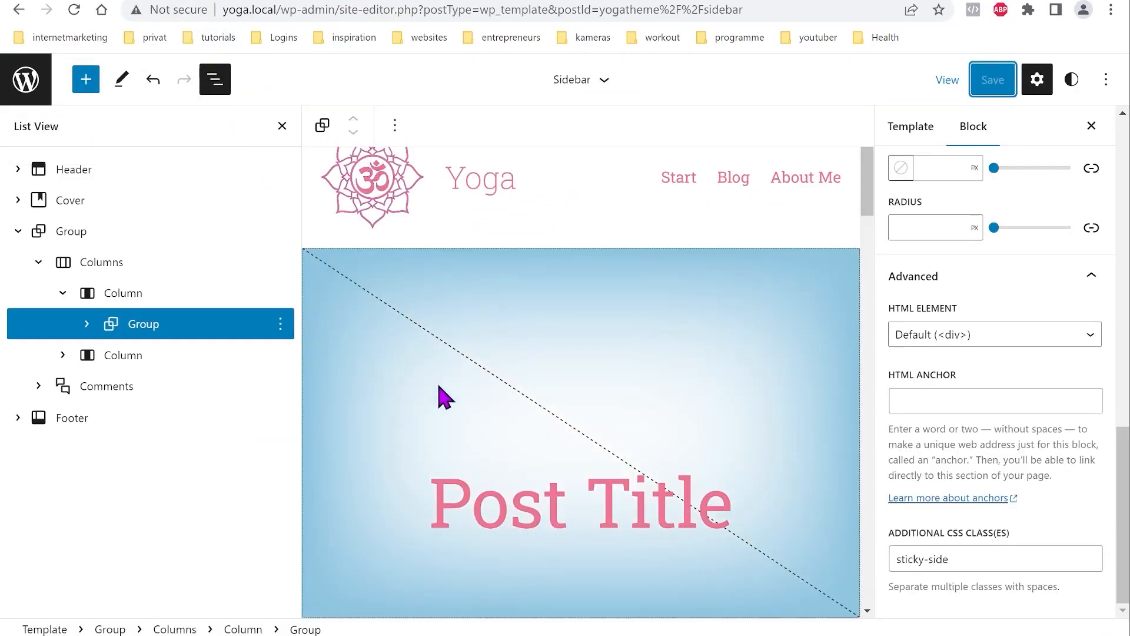
Step: Add the CSS class 'reverse-mobile' to the Sidebar template's Columns block and save the site
{"action": "left_click", "coordinate": [83, 262]}
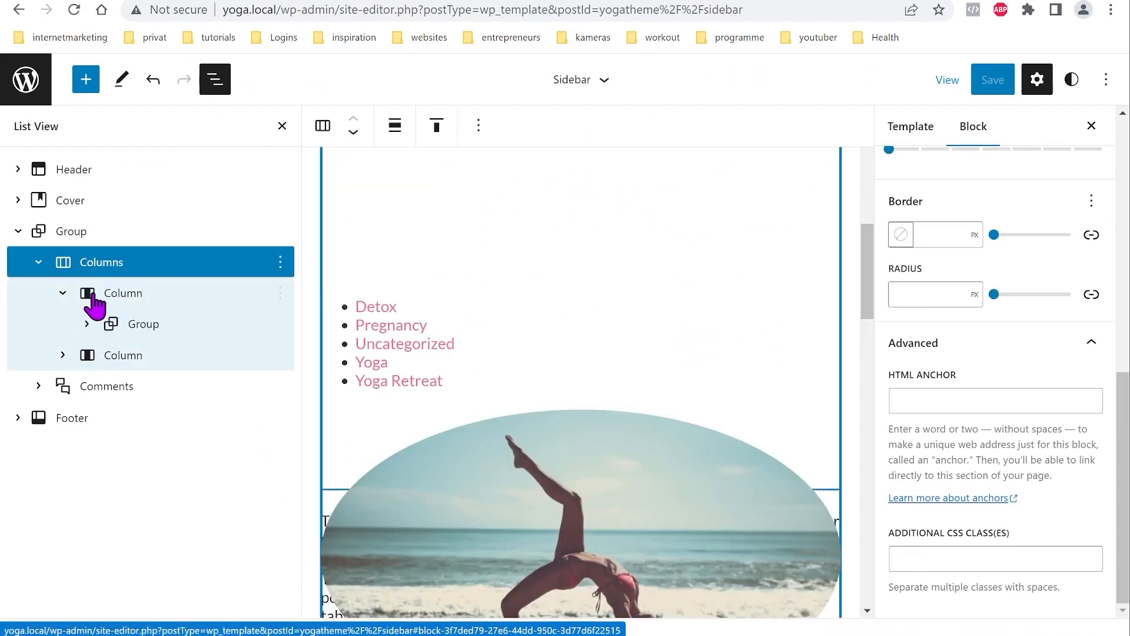
{"action": "left_click", "coordinate": [116, 268]}
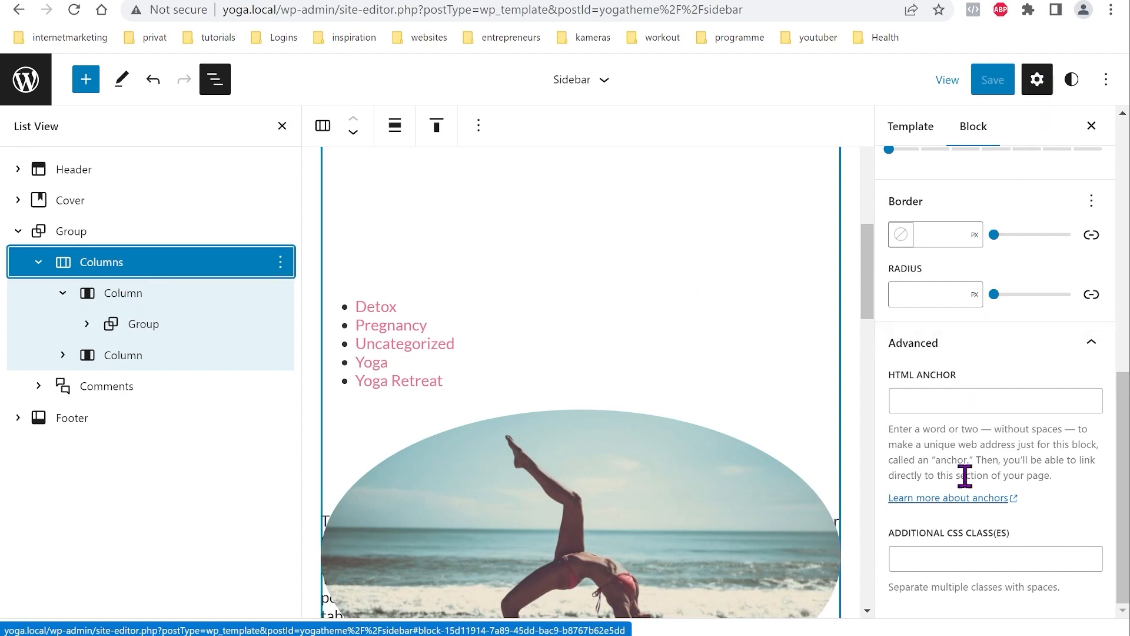
{"action": "left_click", "coordinate": [963, 554]}
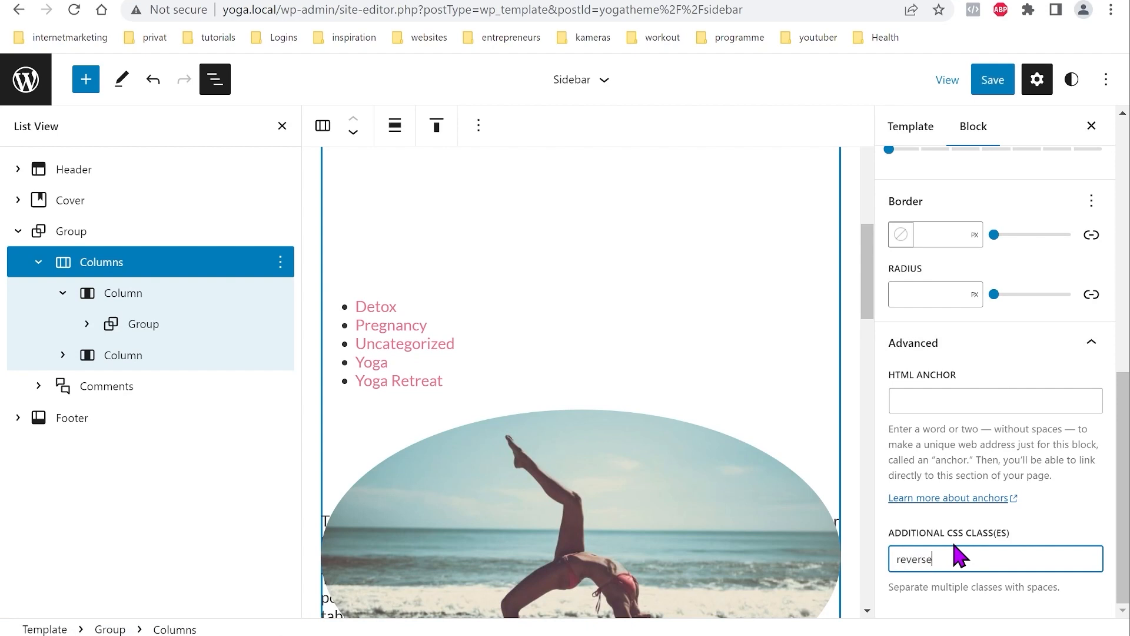
{"action": "type", "text": "reverse-mobile"}
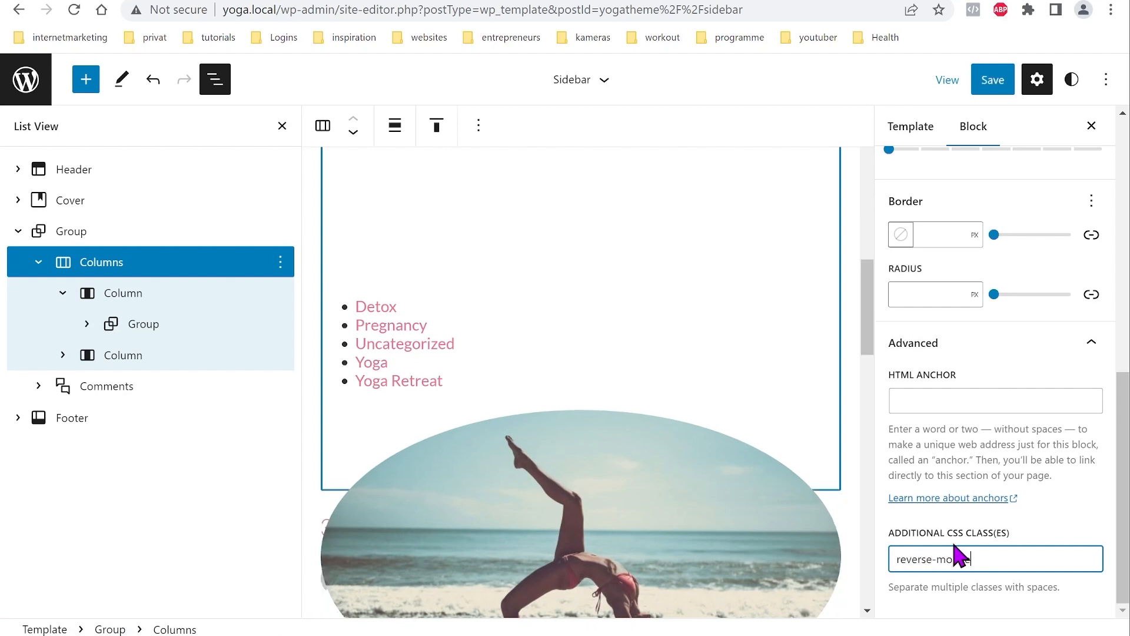
{"action": "left_click", "coordinate": [995, 81]}
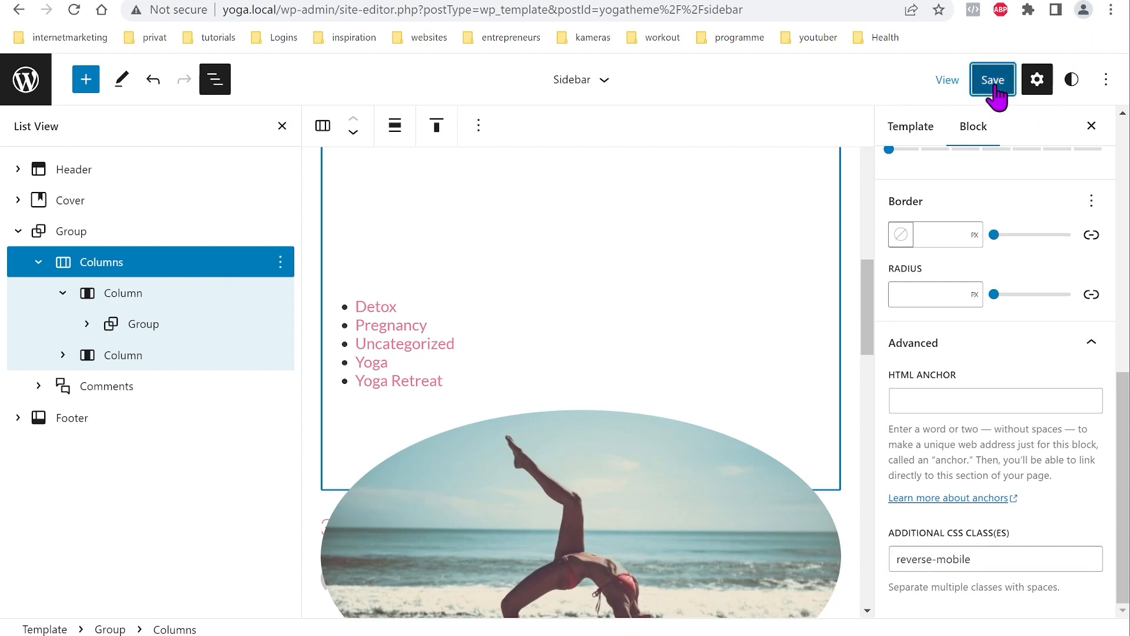
{"action": "left_click", "coordinate": [946, 85]}
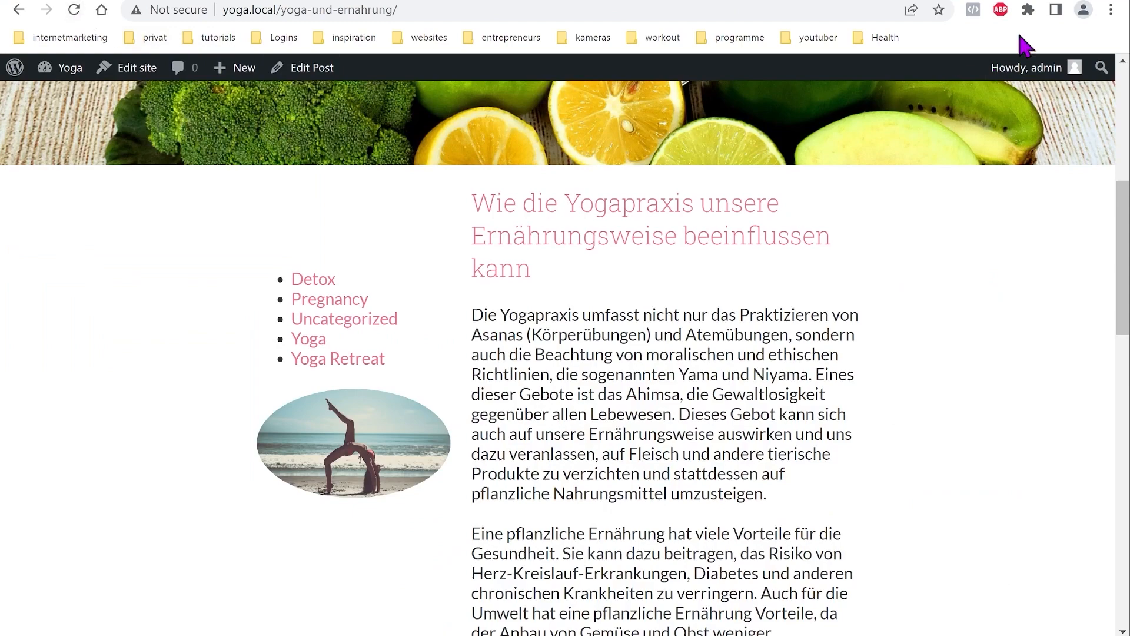
Step: Narrow the browser beside the code editor to check the post's mobile layout, then maximize it
{"action": "left_click", "coordinate": [1013, 71]}
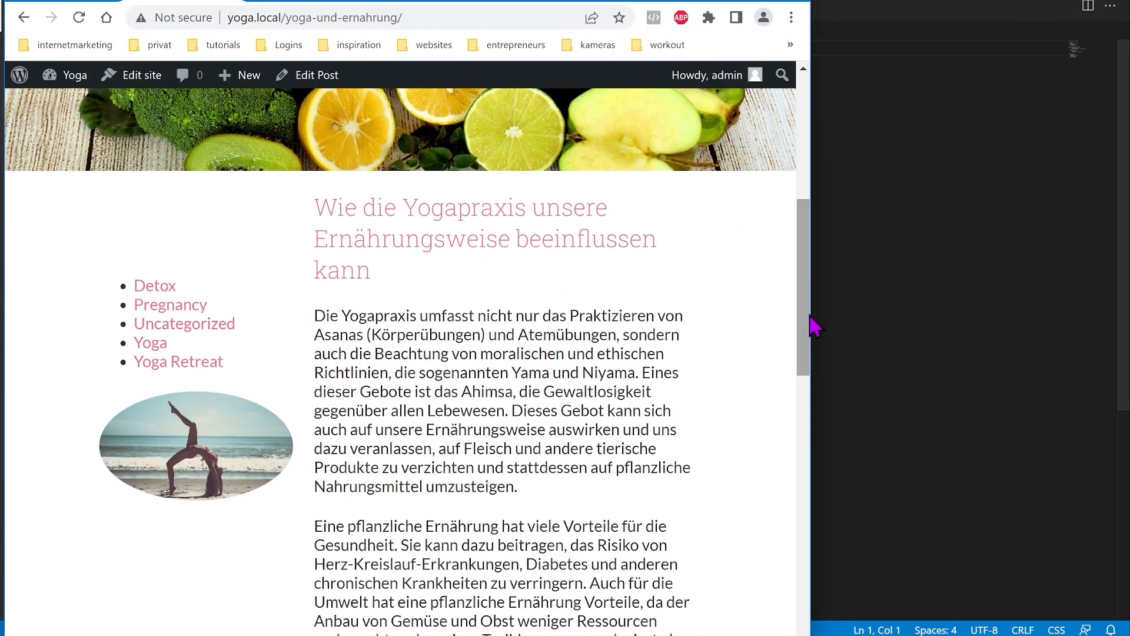
{"action": "left_click_drag", "start_coordinate": [813, 350], "coordinate": [598, 333]}
{"action": "scroll", "coordinate": [321, 333], "scroll_direction": "up", "scroll_amount": 4}
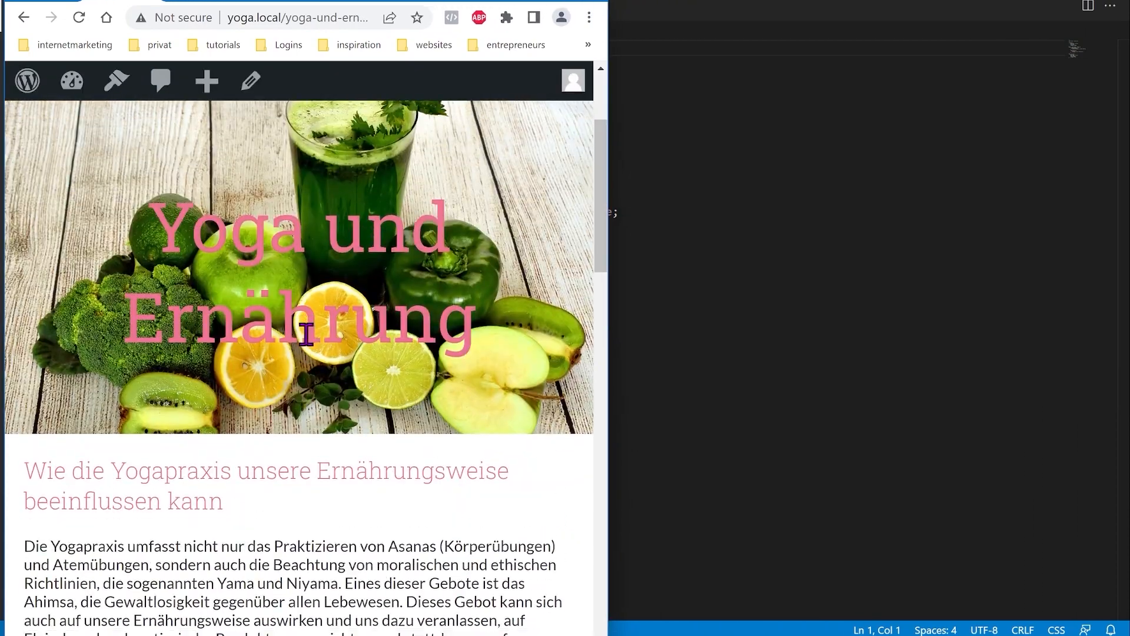
{"action": "scroll", "coordinate": [303, 330], "scroll_direction": "down", "scroll_amount": 12}
{"action": "scroll", "coordinate": [248, 424], "scroll_direction": "up", "scroll_amount": 10}
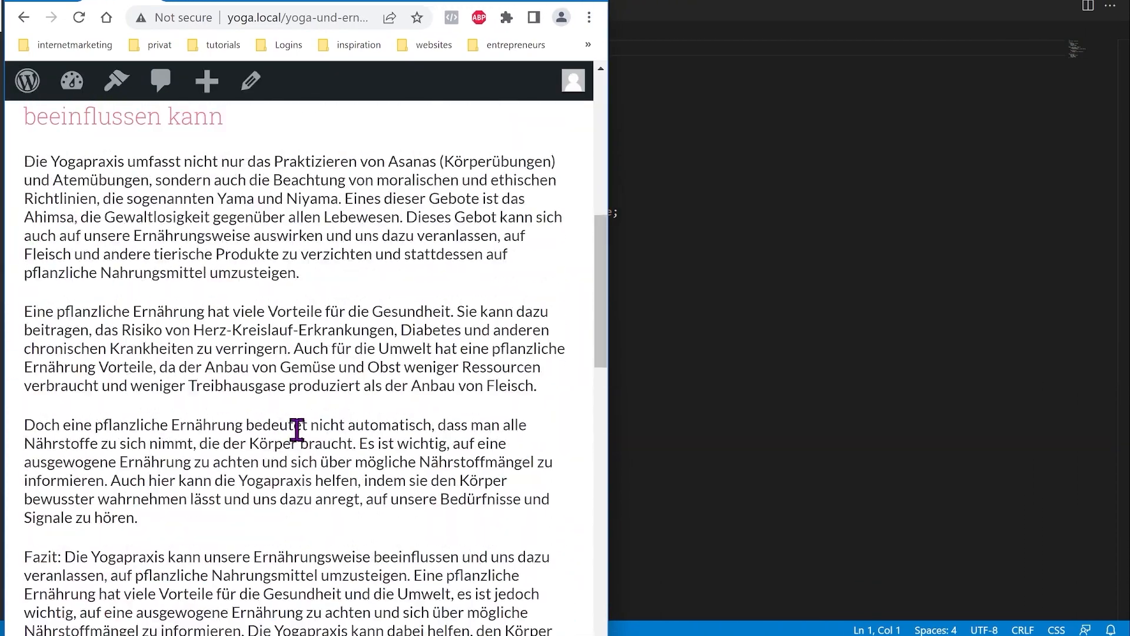
{"action": "scroll", "coordinate": [293, 342], "scroll_direction": "down", "scroll_amount": 15}
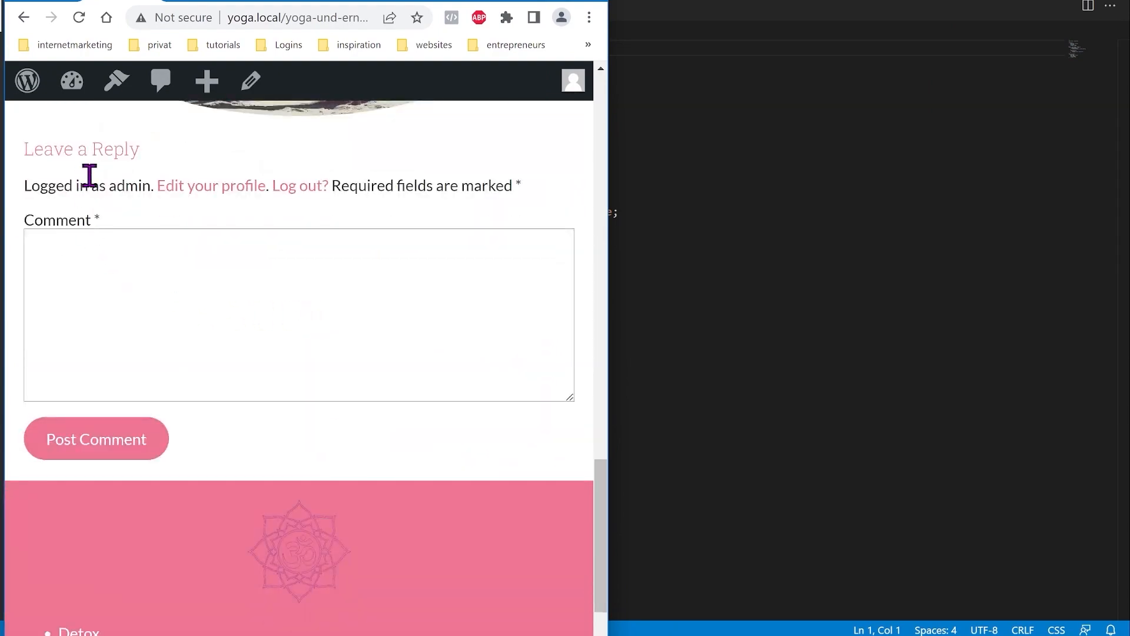
{"action": "scroll", "coordinate": [421, 338], "scroll_direction": "down", "scroll_amount": 3}
{"action": "scroll", "coordinate": [372, 393], "scroll_direction": "up", "scroll_amount": 4}
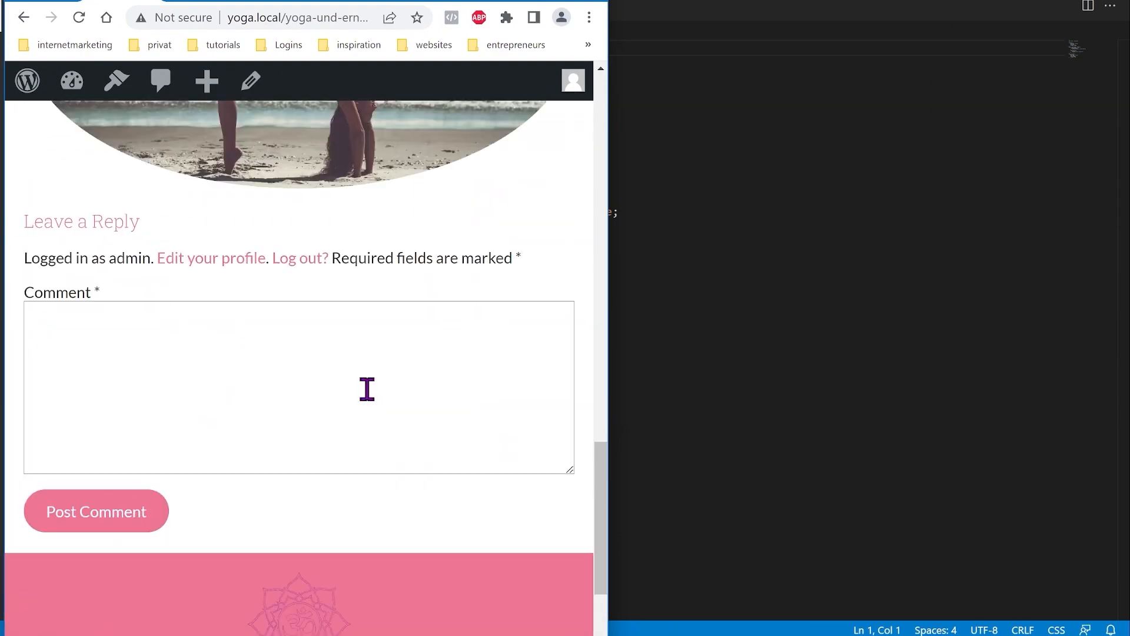
{"action": "scroll", "coordinate": [367, 388], "scroll_direction": "up", "scroll_amount": 12}
{"action": "scroll", "coordinate": [363, 388], "scroll_direction": "up", "scroll_amount": 8}
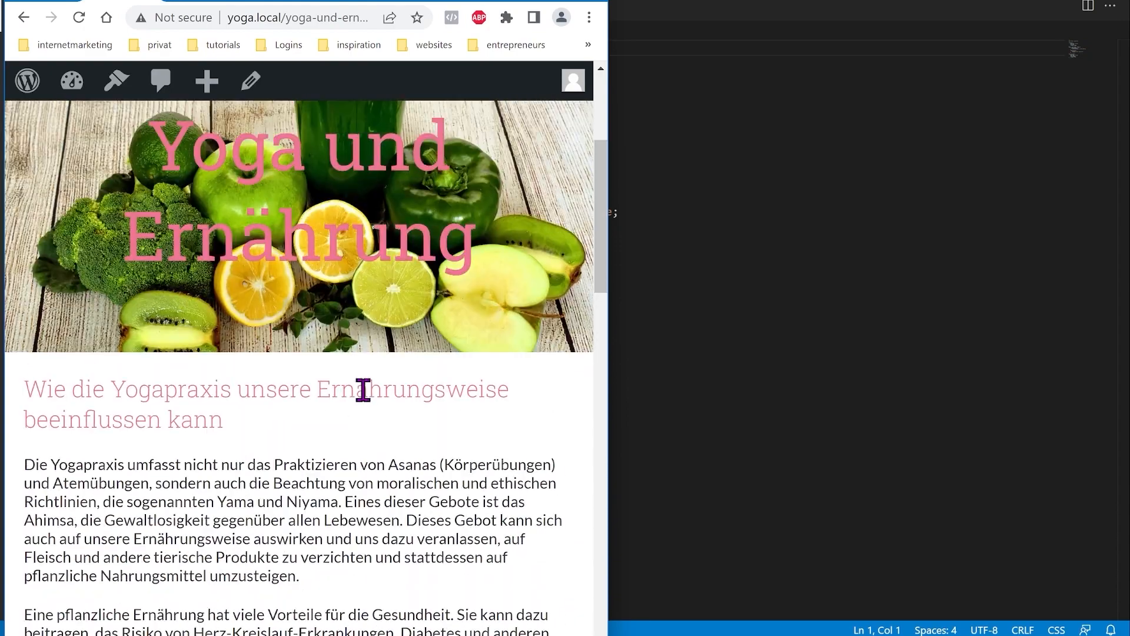
{"action": "scroll", "coordinate": [361, 384], "scroll_direction": "down", "scroll_amount": 9}
{"action": "scroll", "coordinate": [361, 380], "scroll_direction": "down", "scroll_amount": 7}
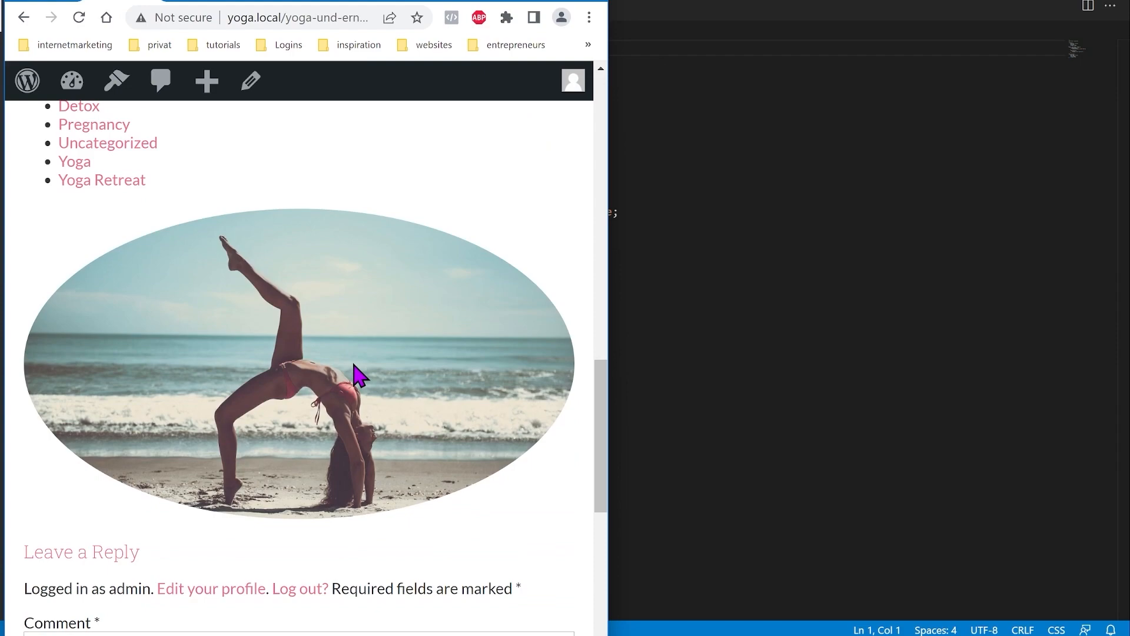
{"action": "scroll", "coordinate": [353, 376], "scroll_direction": "up", "scroll_amount": 6}
{"action": "scroll", "coordinate": [349, 374], "scroll_direction": "down", "scroll_amount": 6}
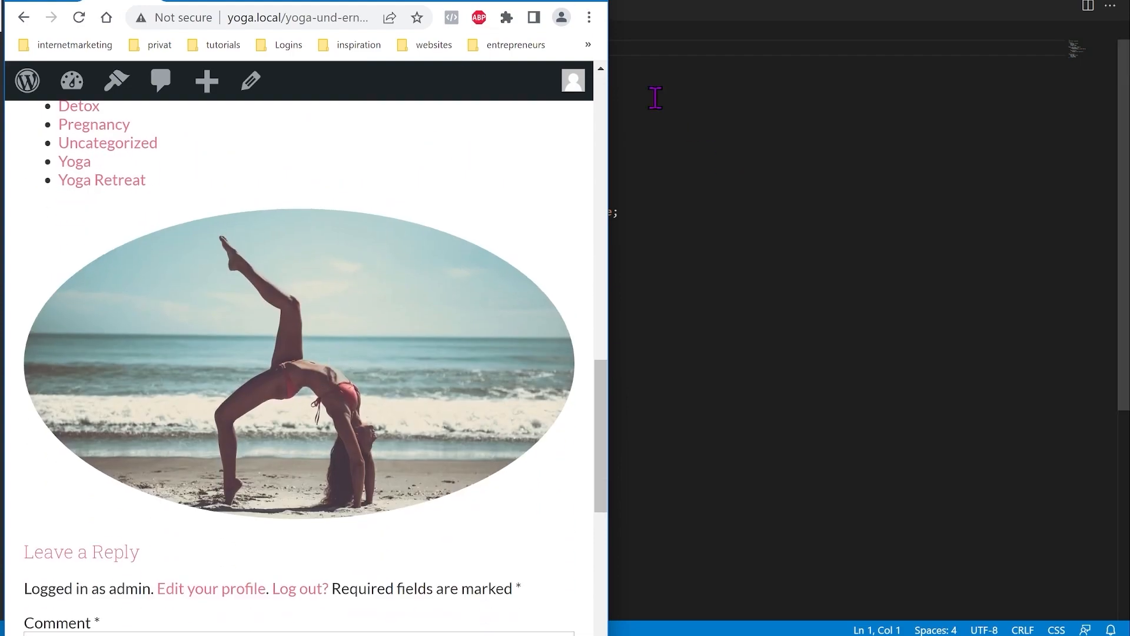
{"action": "double_click", "coordinate": [567, 7]}
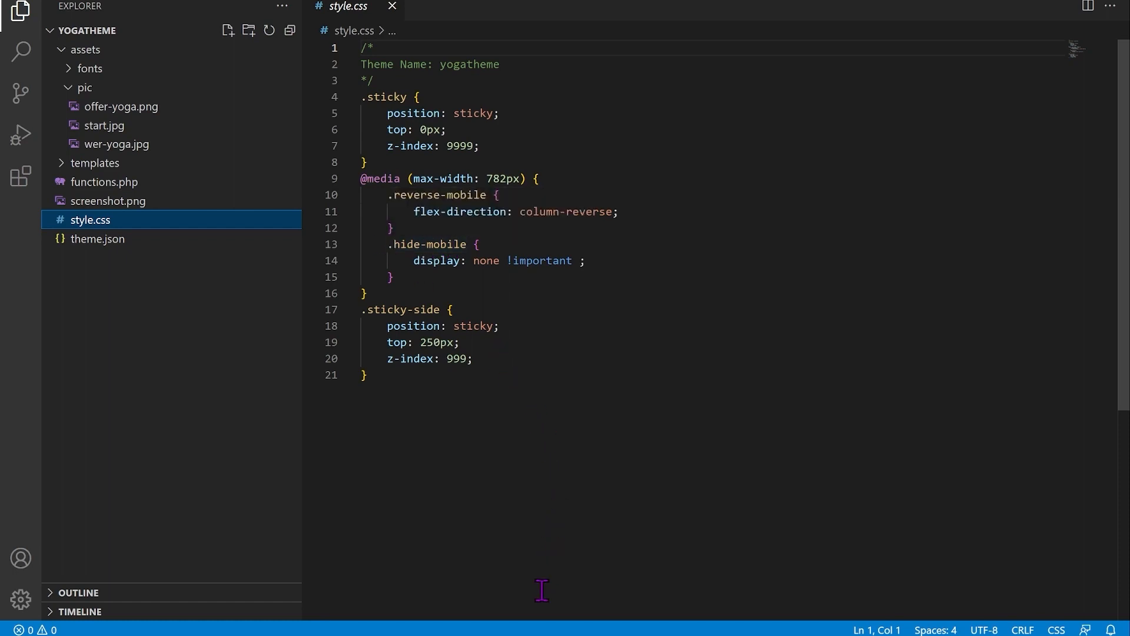
Step: Give the sidebar's first Column the additional CSS class 'hide-mobile'
{"action": "left_click", "coordinate": [515, 627]}
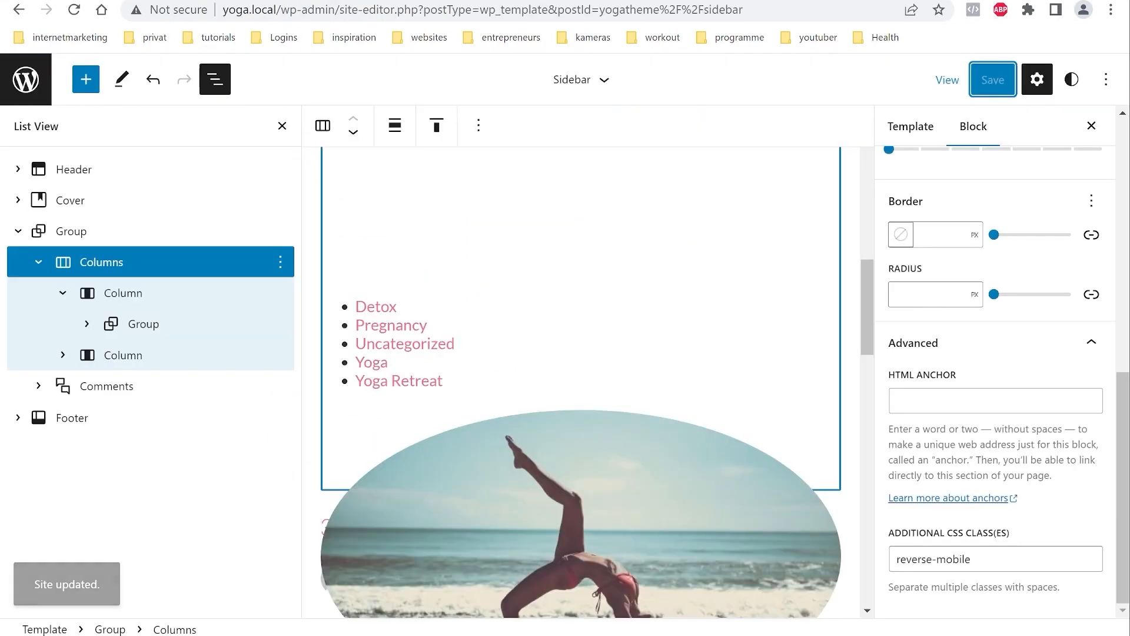
{"action": "scroll", "coordinate": [562, 333], "scroll_direction": "down", "scroll_amount": 1}
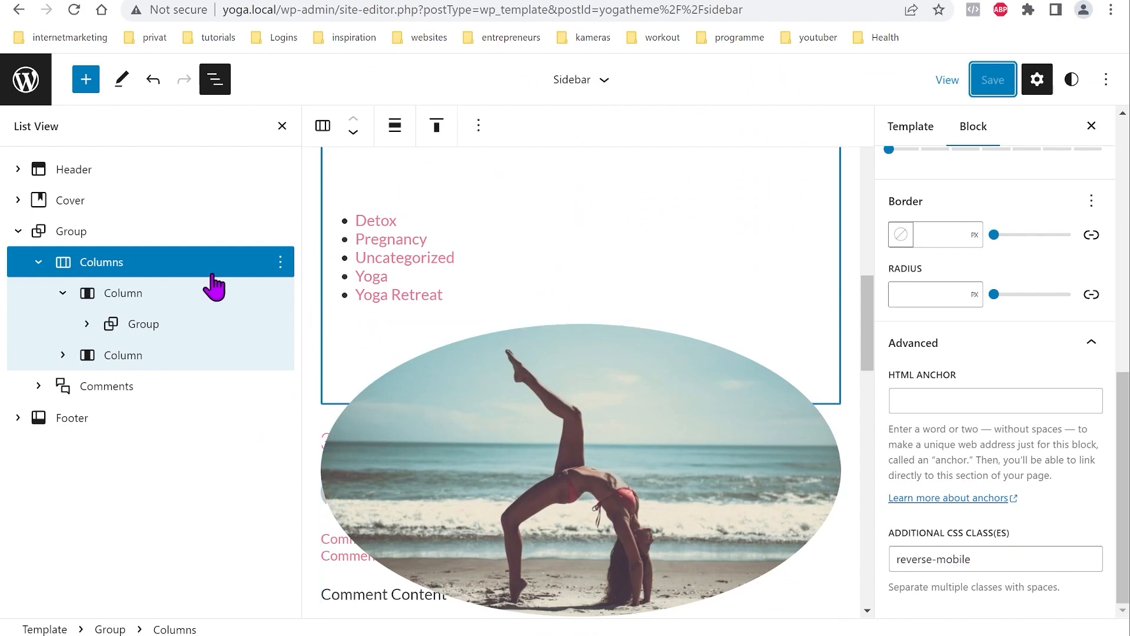
{"action": "left_click", "coordinate": [149, 301]}
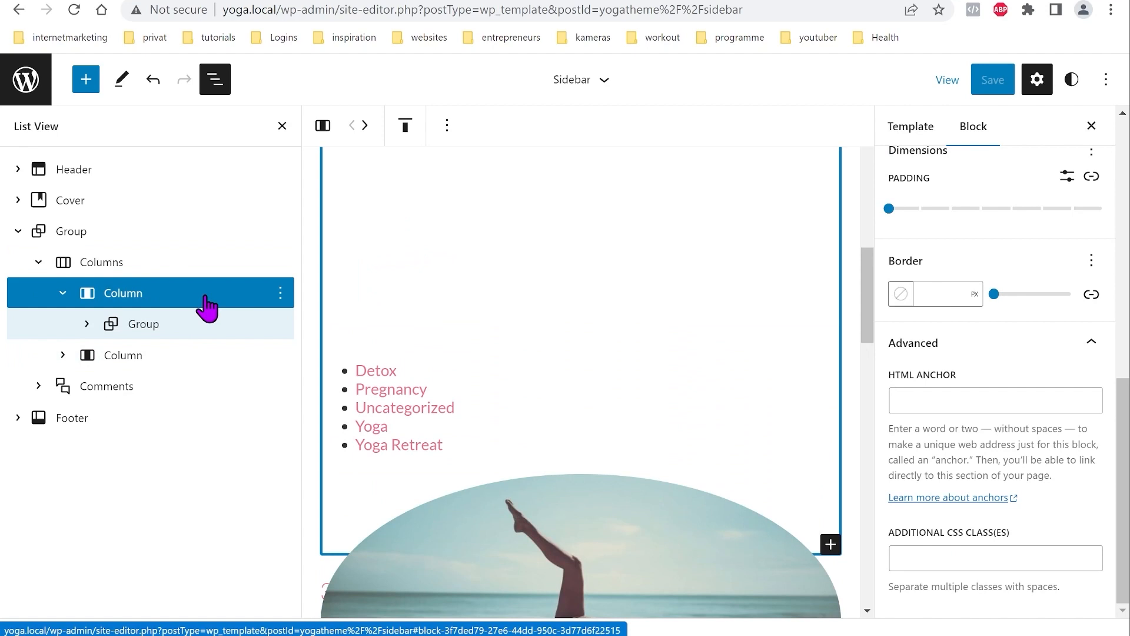
{"action": "left_click", "coordinate": [248, 304]}
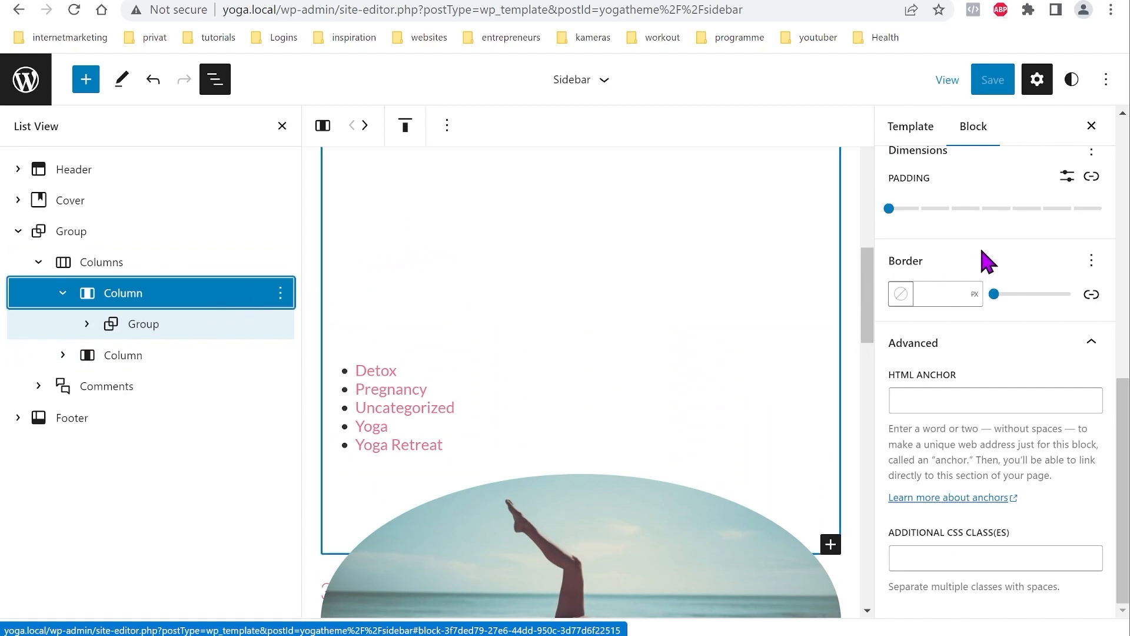
{"action": "left_click", "coordinate": [1012, 559]}
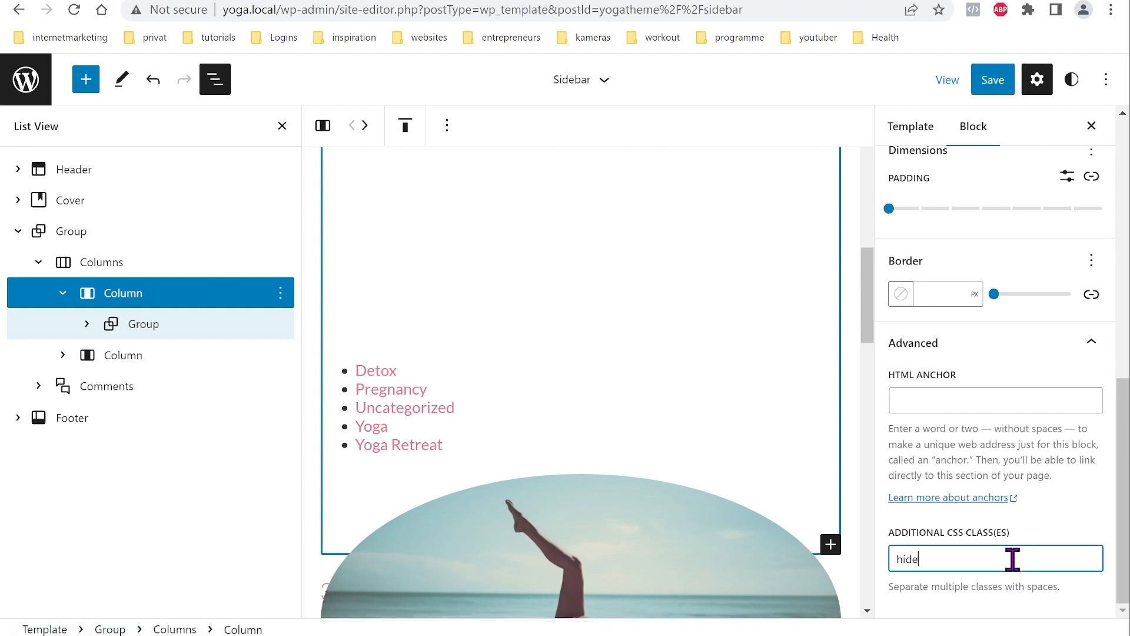
{"action": "type", "text": "hide-mobile"}
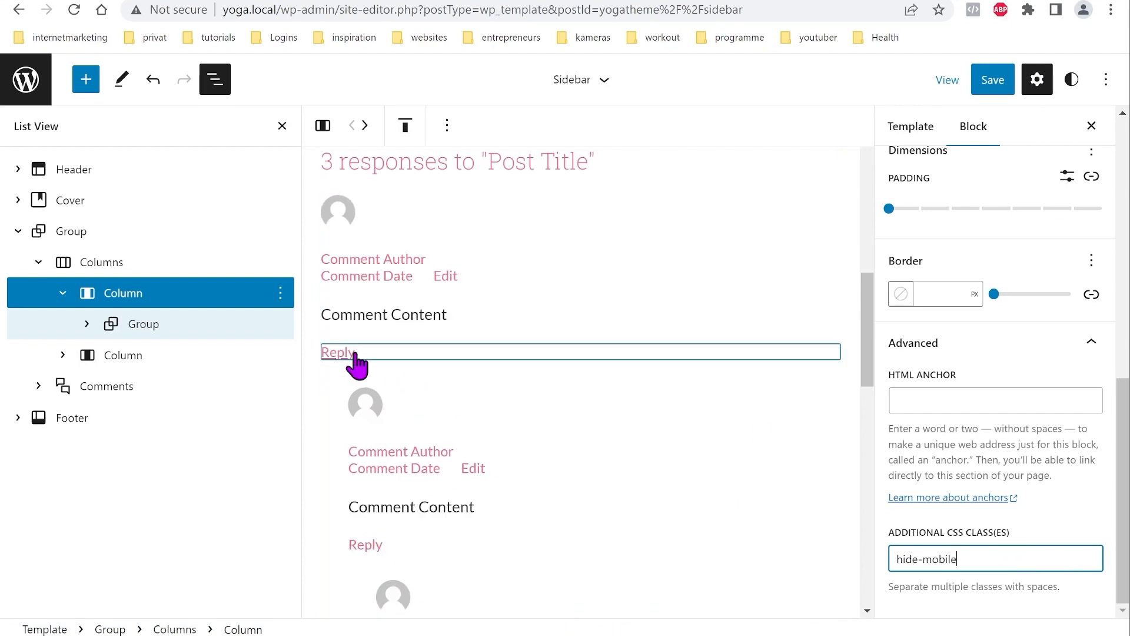
{"action": "scroll", "coordinate": [513, 461], "scroll_direction": "up", "scroll_amount": 8}
{"action": "scroll", "coordinate": [540, 351], "scroll_direction": "down", "scroll_amount": 8}
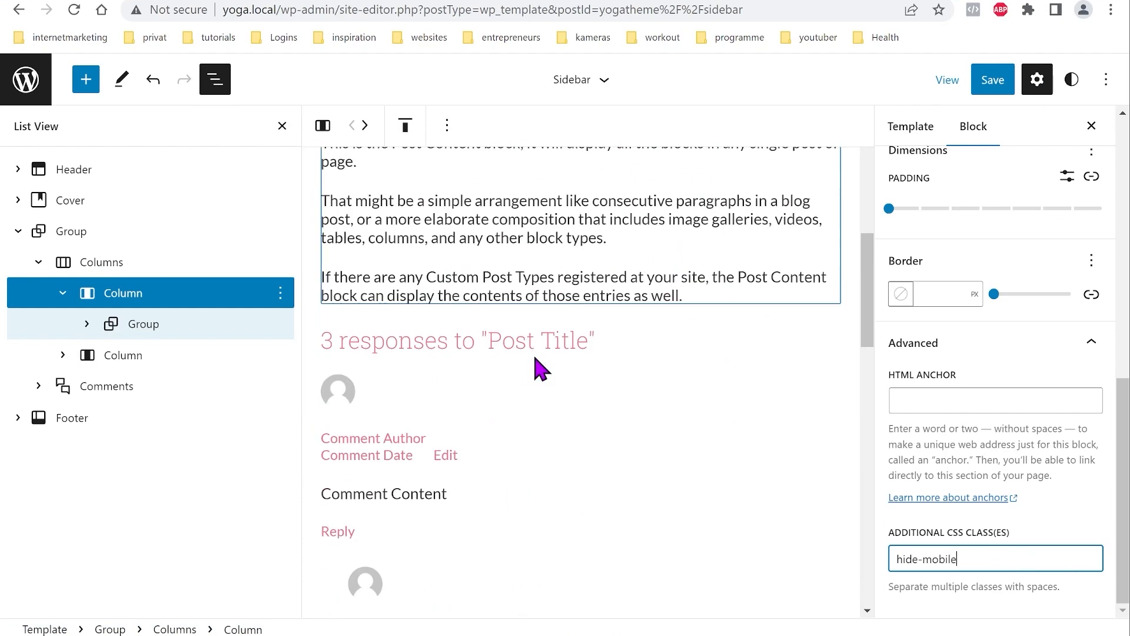
Step: Save the Sidebar template and reload the published post to see the change
{"action": "left_click", "coordinate": [995, 87]}
{"action": "left_click", "coordinate": [963, 88]}
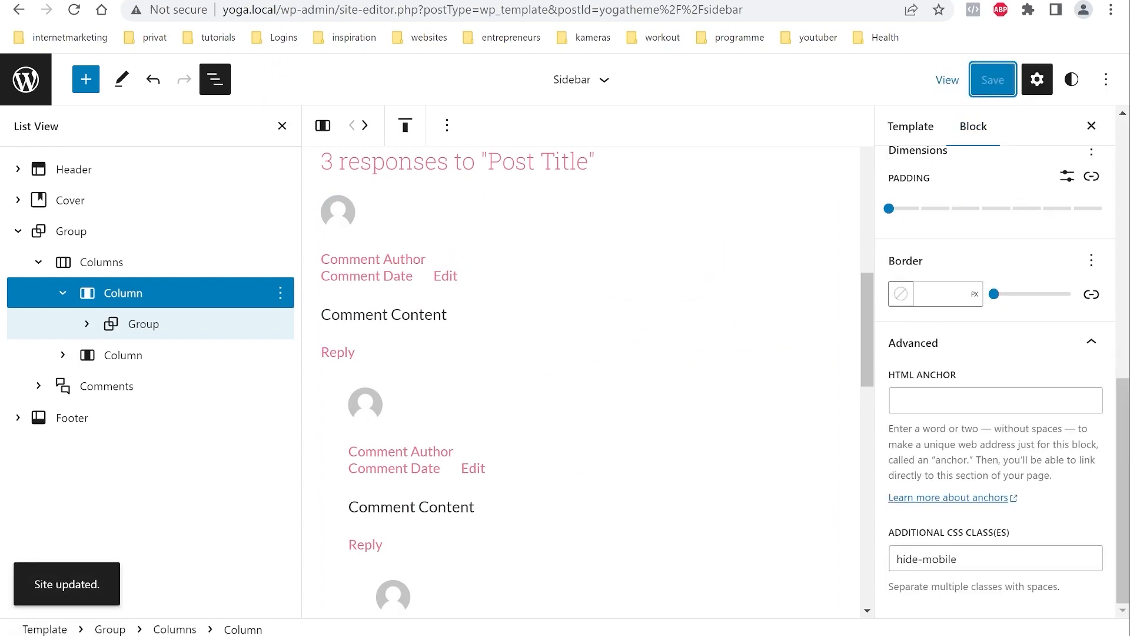
{"action": "left_click", "coordinate": [250, 0]}
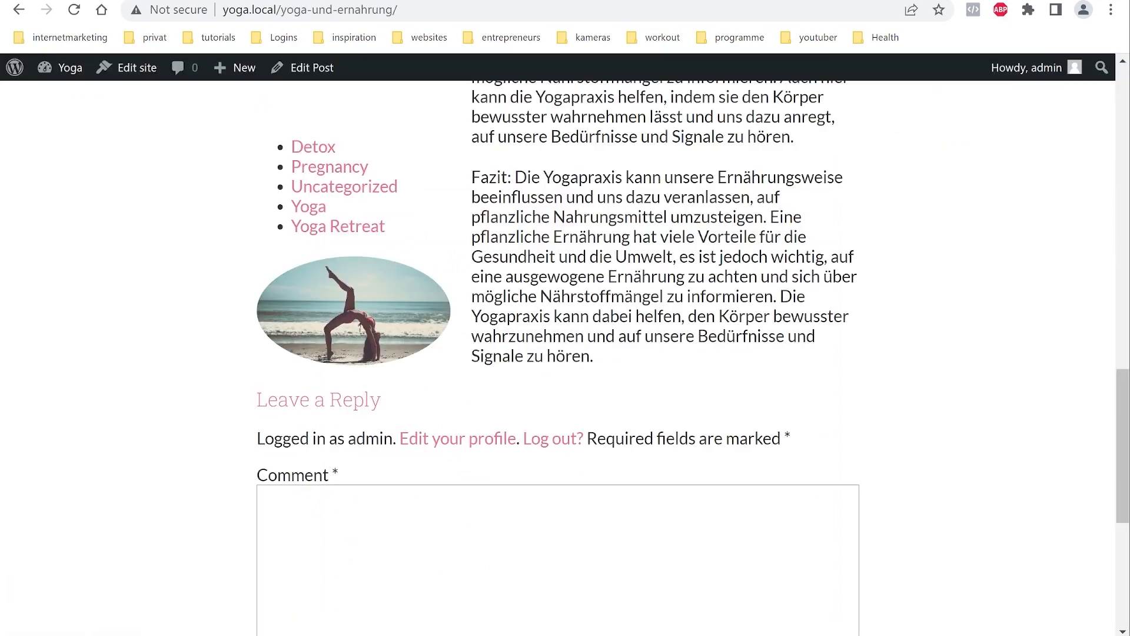
{"action": "left_click", "coordinate": [74, 10]}
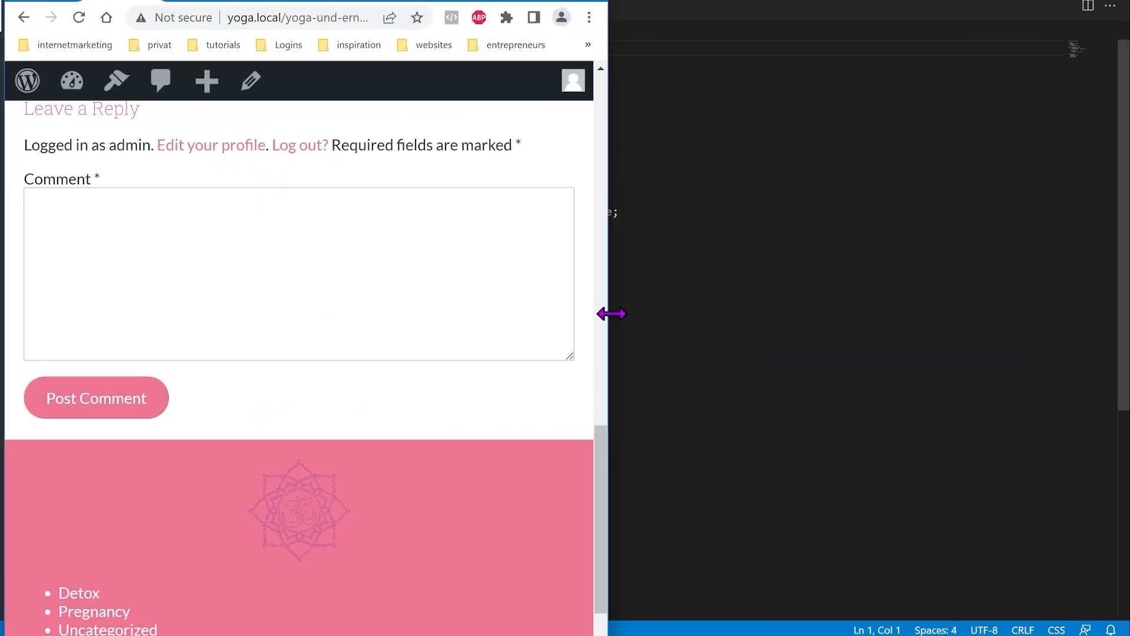
Step: Scroll the reloaded post to confirm the sidebar layout, then open the site editor navigation
{"action": "scroll", "coordinate": [527, 393], "scroll_direction": "up", "scroll_amount": 7}
{"action": "scroll", "coordinate": [525, 394], "scroll_direction": "up", "scroll_amount": 5}
{"action": "scroll", "coordinate": [525, 404], "scroll_direction": "down", "scroll_amount": 10}
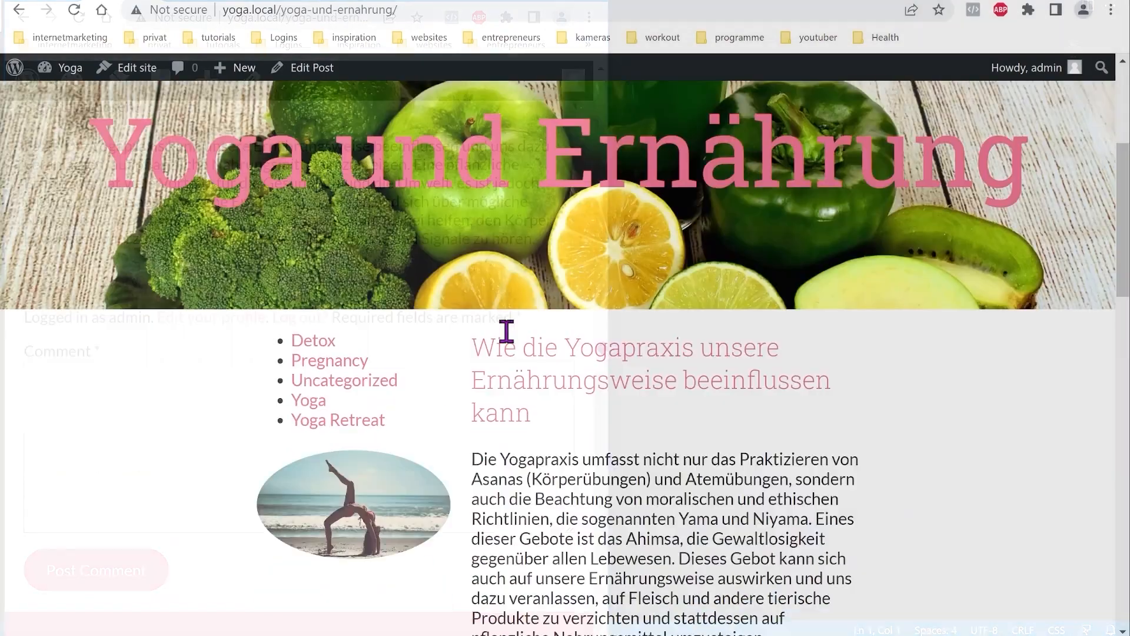
{"action": "scroll", "coordinate": [507, 353], "scroll_direction": "down", "scroll_amount": 12}
{"action": "scroll", "coordinate": [671, 445], "scroll_direction": "down", "scroll_amount": 5}
{"action": "scroll", "coordinate": [664, 441], "scroll_direction": "up", "scroll_amount": 15}
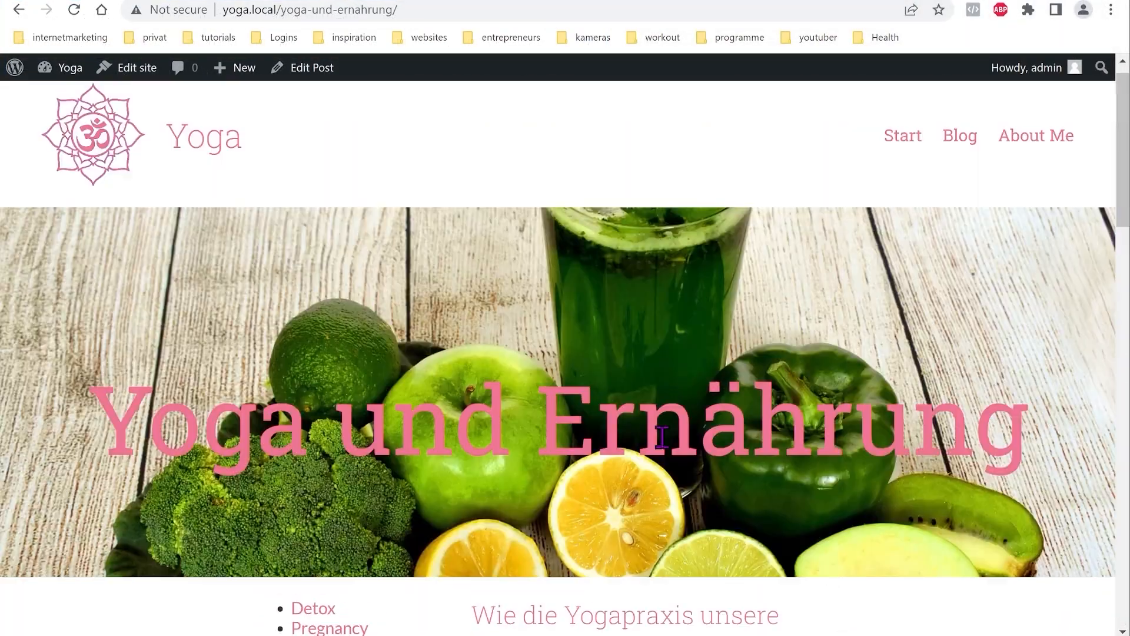
{"action": "scroll", "coordinate": [585, 397], "scroll_direction": "down", "scroll_amount": 15}
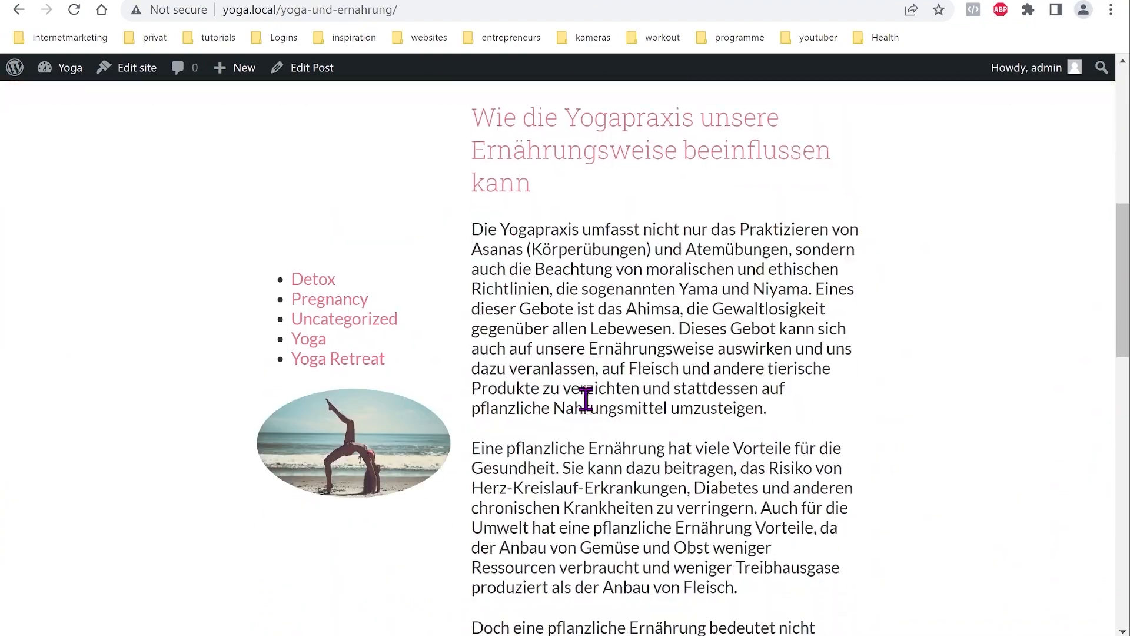
{"action": "scroll", "coordinate": [580, 479], "scroll_direction": "up", "scroll_amount": 6}
{"action": "scroll", "coordinate": [572, 476], "scroll_direction": "up", "scroll_amount": 7}
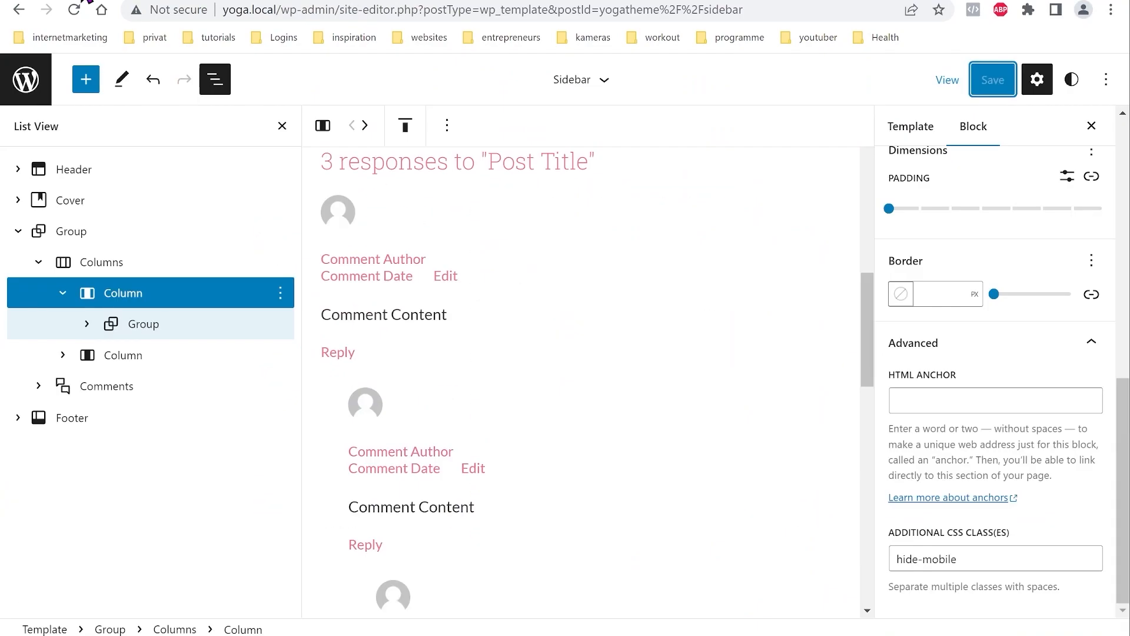
{"action": "left_click", "coordinate": [25, 82]}
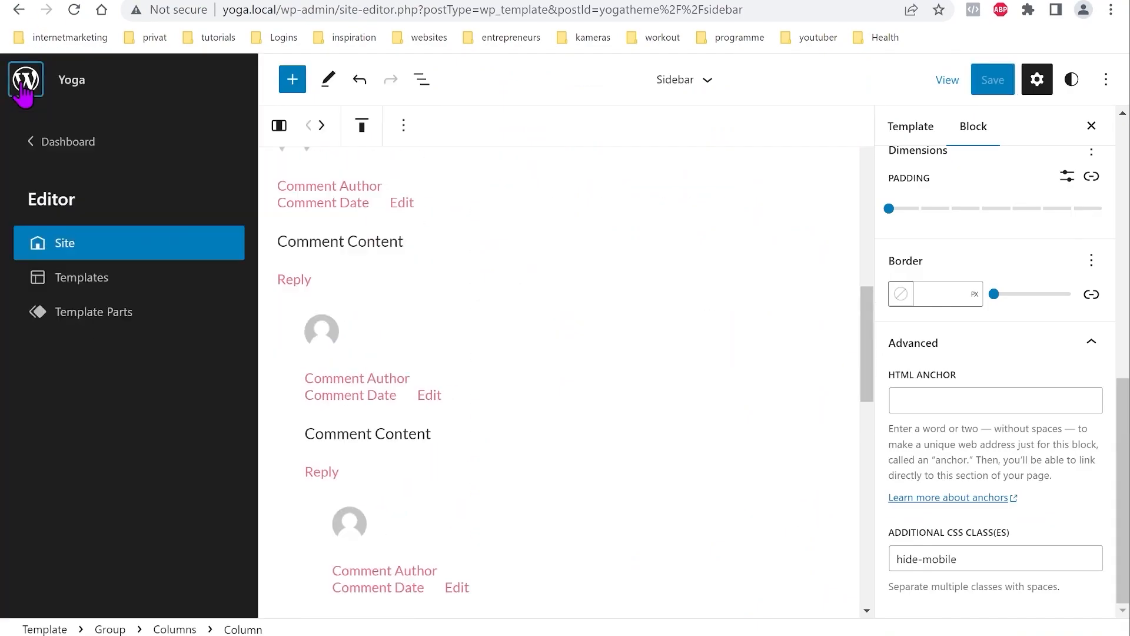
Step: Open the Blank template from the Templates list for editing
{"action": "left_click", "coordinate": [100, 313]}
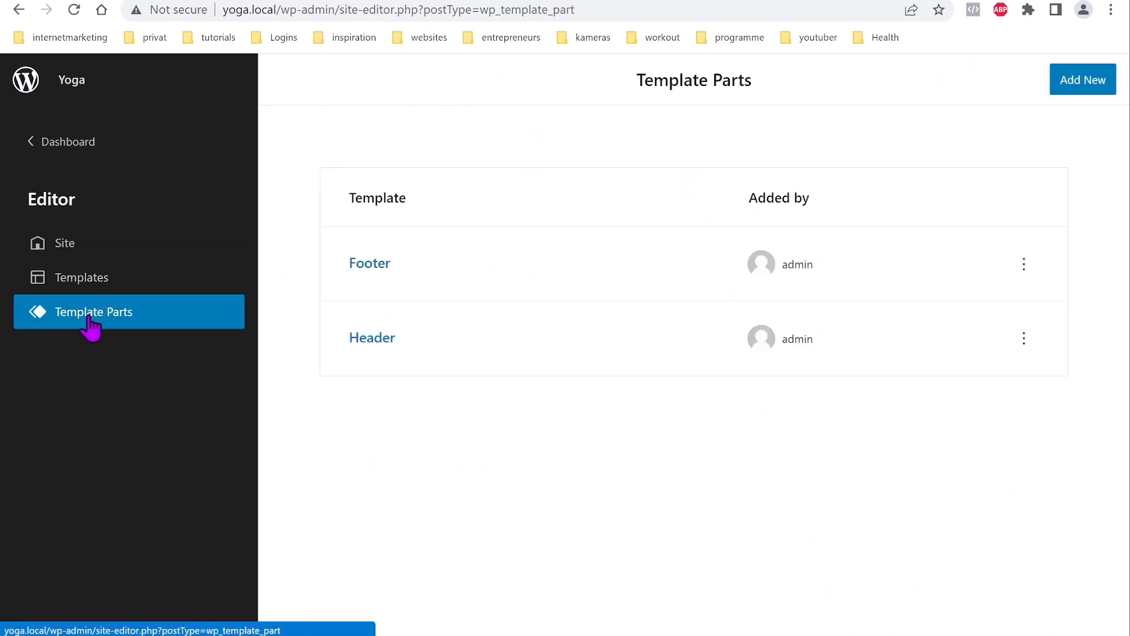
{"action": "left_click", "coordinate": [76, 279]}
{"action": "scroll", "coordinate": [509, 299], "scroll_direction": "down", "scroll_amount": 3}
{"action": "scroll", "coordinate": [651, 479], "scroll_direction": "up", "scroll_amount": 1}
{"action": "scroll", "coordinate": [523, 547], "scroll_direction": "down", "scroll_amount": 2}
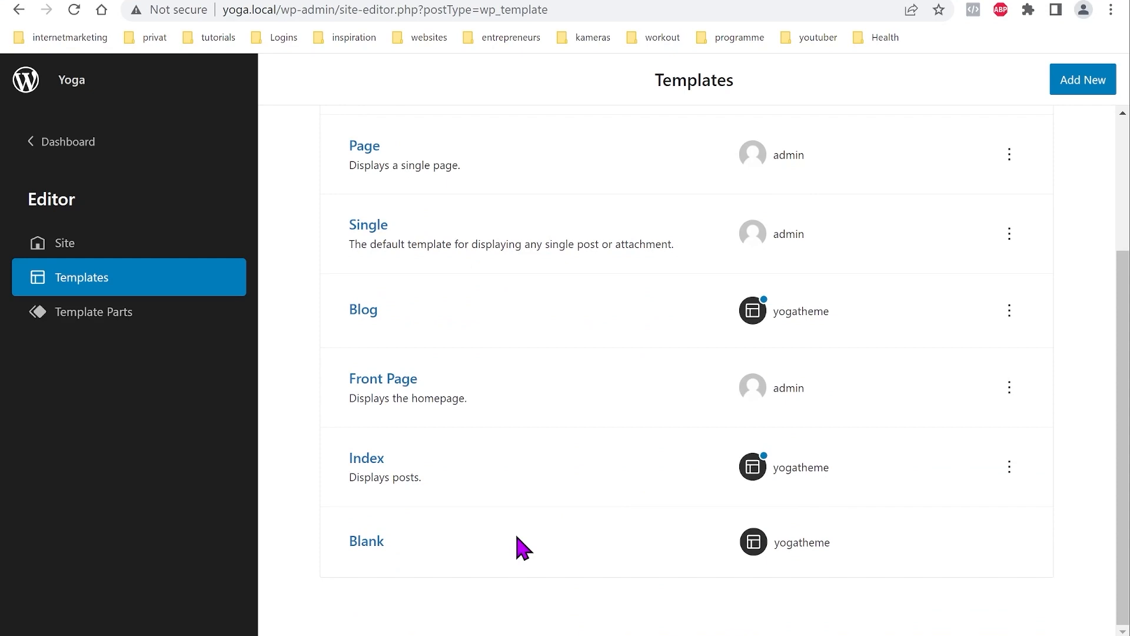
{"action": "left_click", "coordinate": [366, 542]}
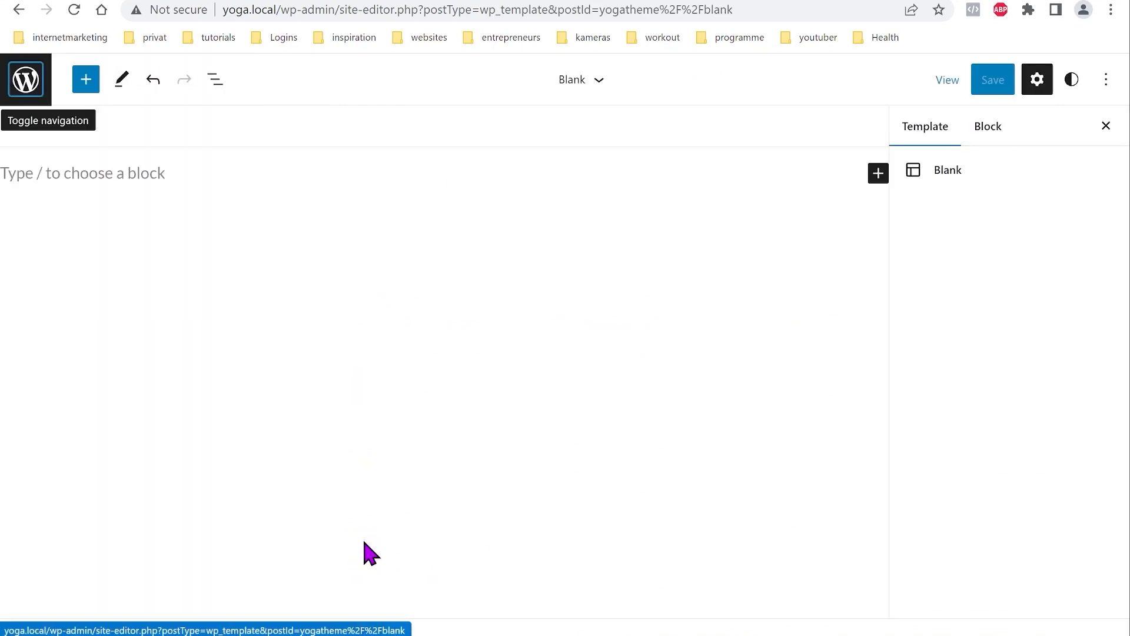
Step: Insert a Post Content block into the Blank template, save it, and return to Templates
{"action": "left_click", "coordinate": [89, 81]}
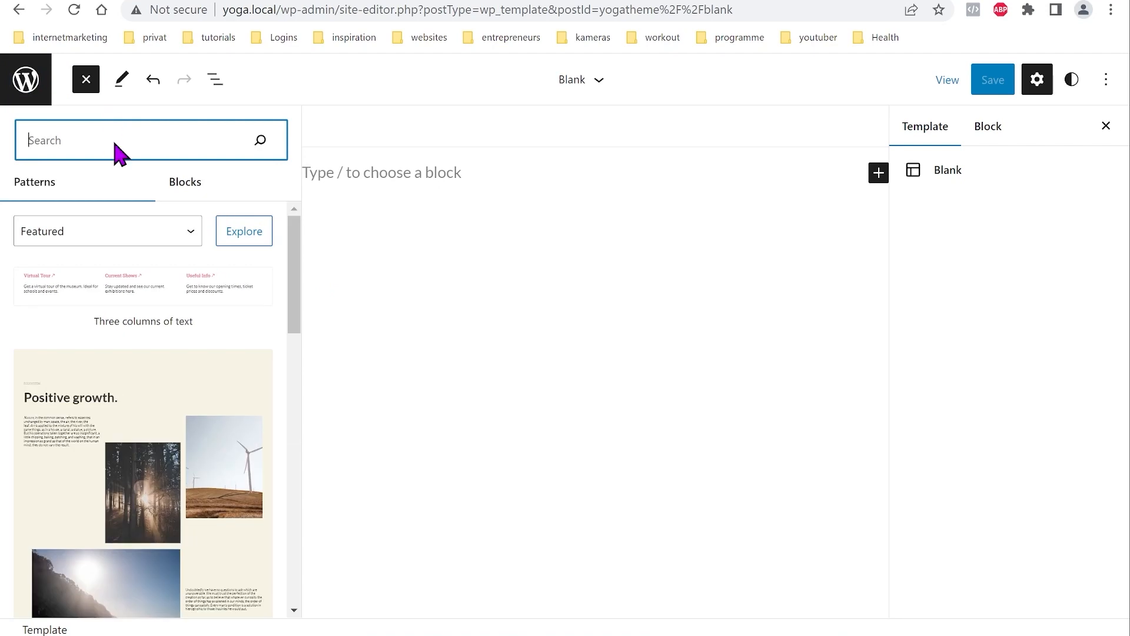
{"action": "type", "text": "Post c"}
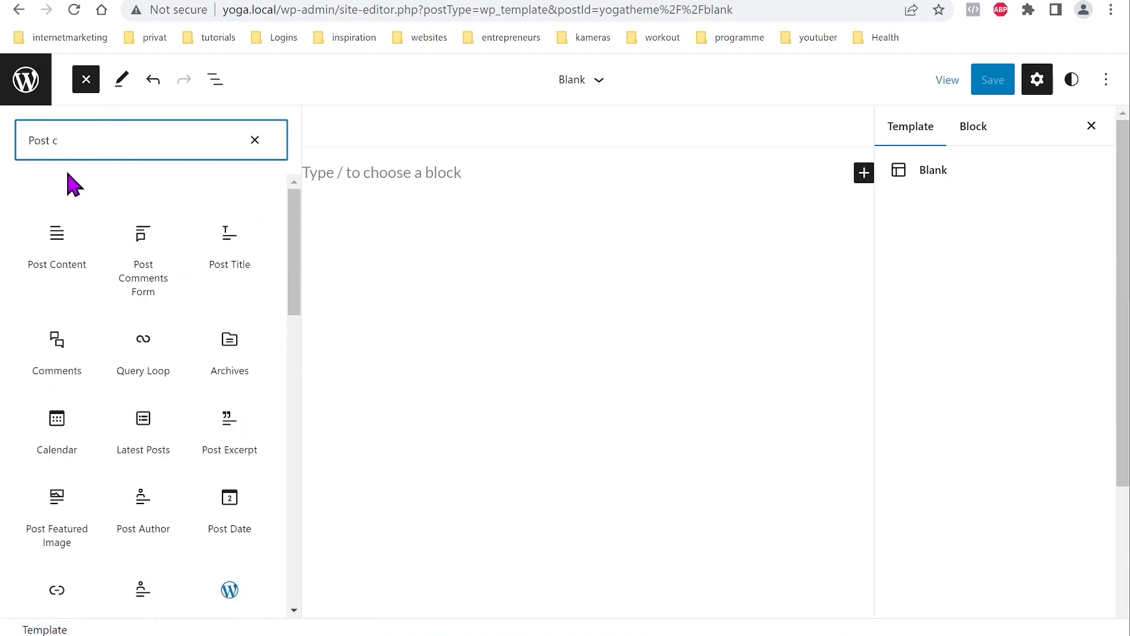
{"action": "left_click", "coordinate": [56, 239]}
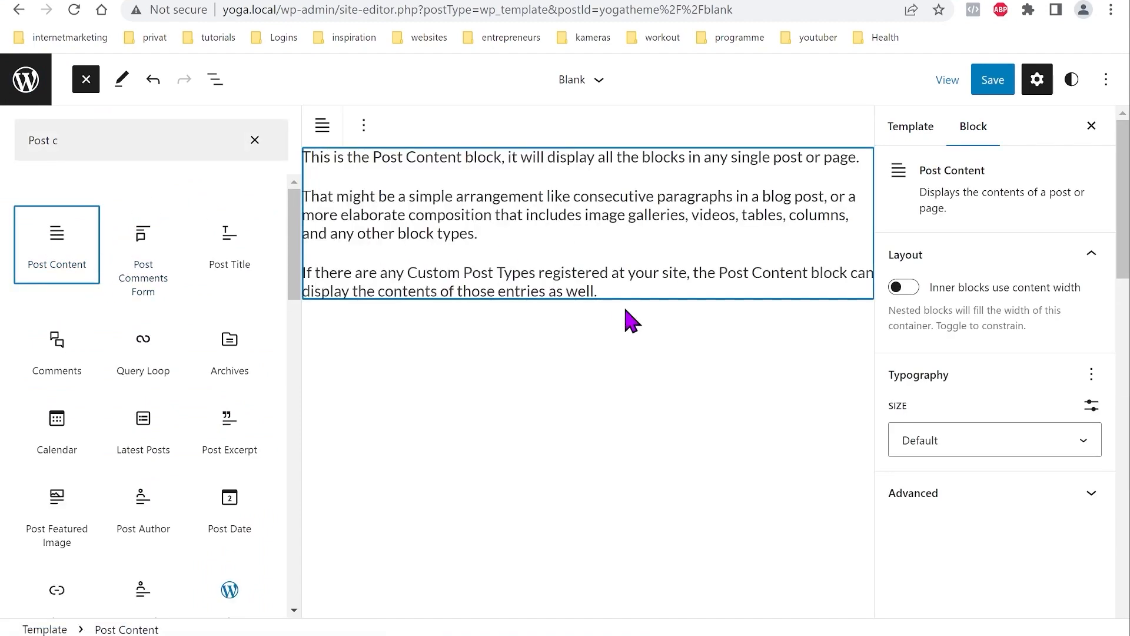
{"action": "left_click", "coordinate": [214, 81]}
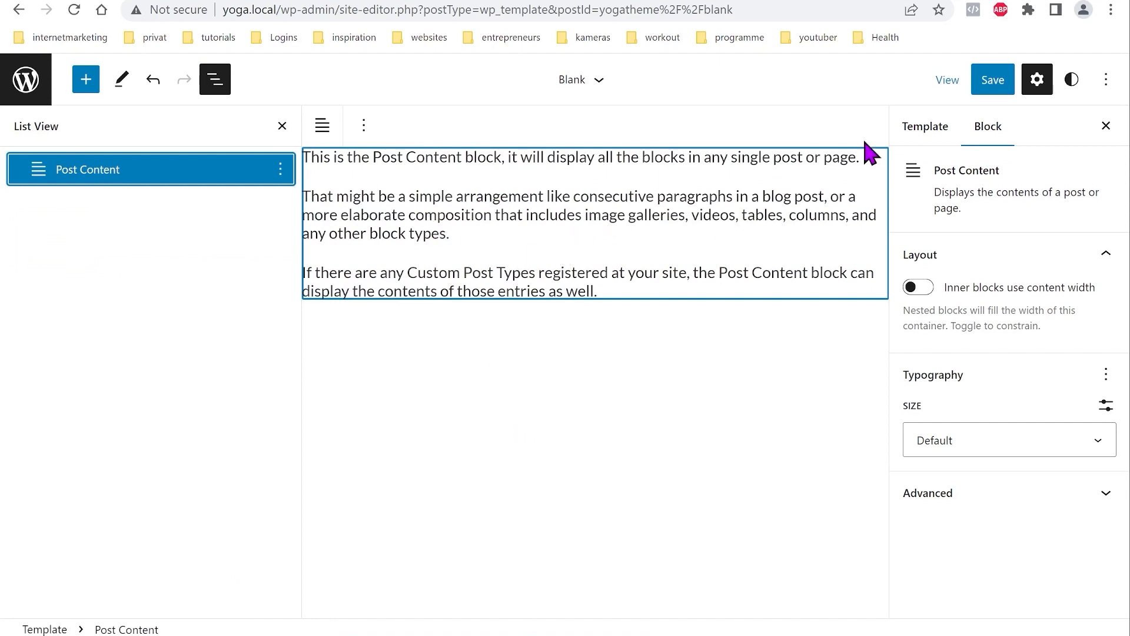
{"action": "left_click", "coordinate": [1001, 90]}
{"action": "left_click", "coordinate": [978, 92]}
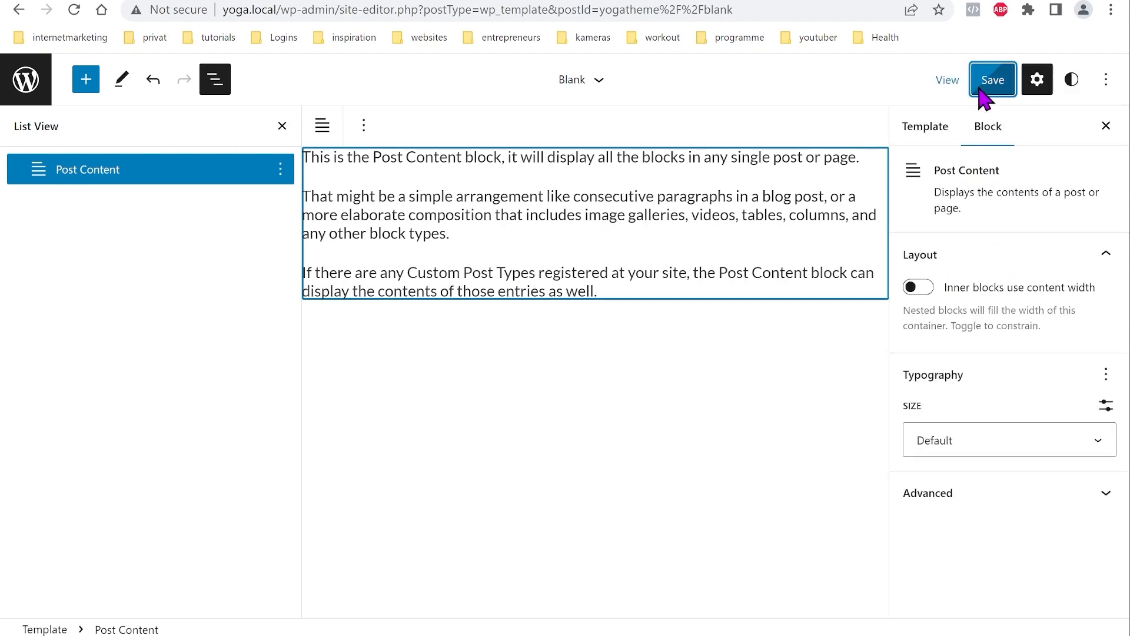
{"action": "left_click", "coordinate": [27, 83]}
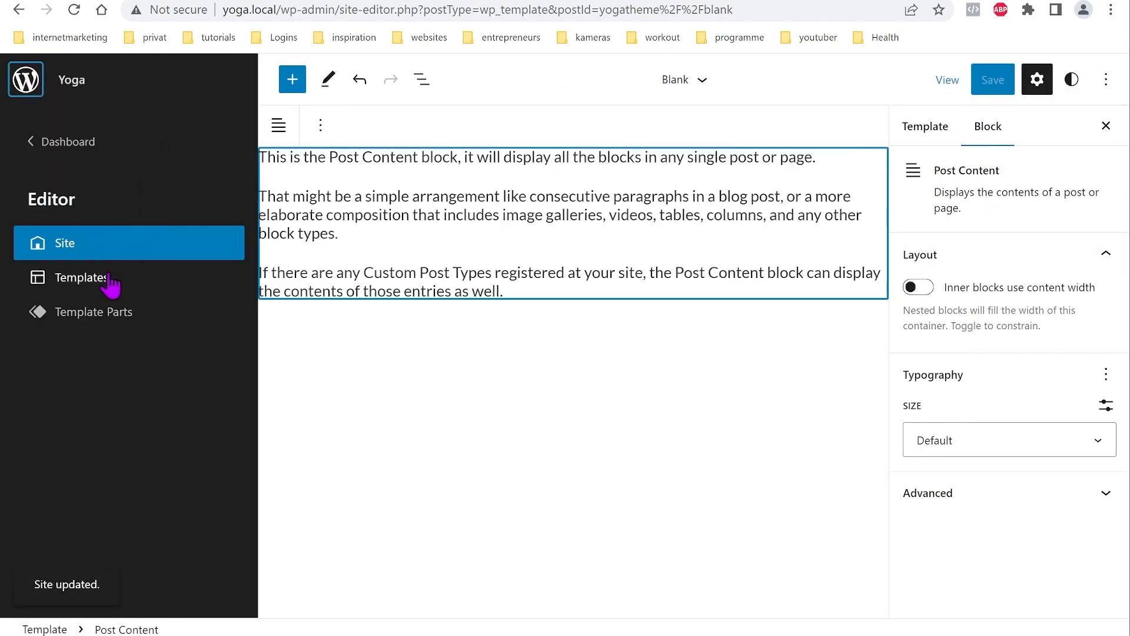
{"action": "left_click", "coordinate": [88, 282]}
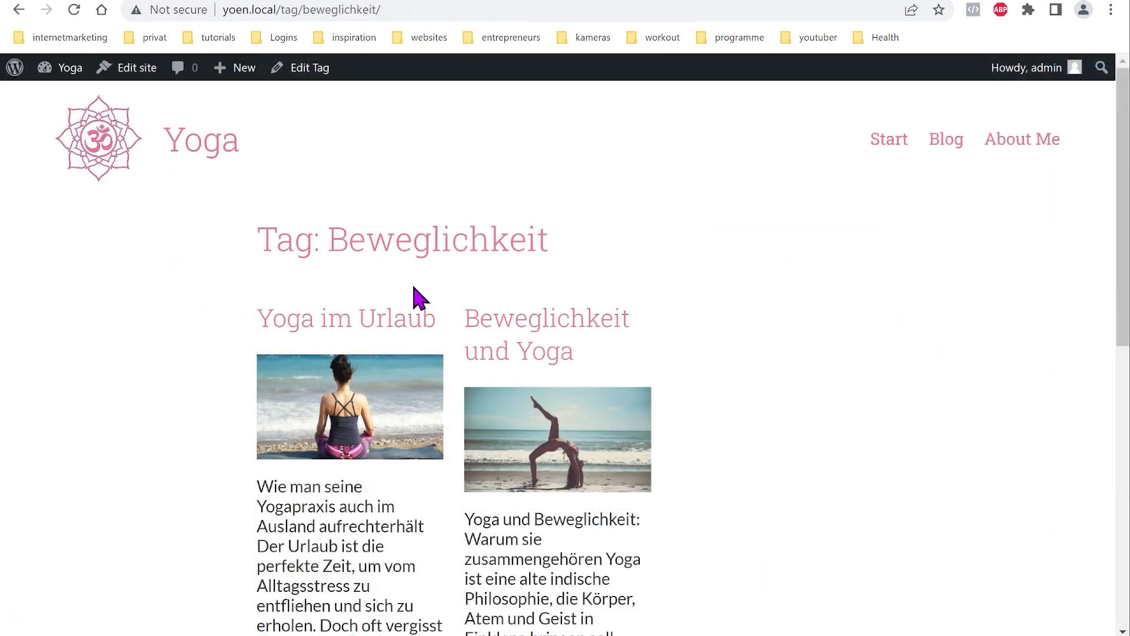
Step: Add a new template of type Archive from the Templates list
{"action": "scroll", "coordinate": [480, 230], "scroll_direction": "down", "scroll_amount": 10}
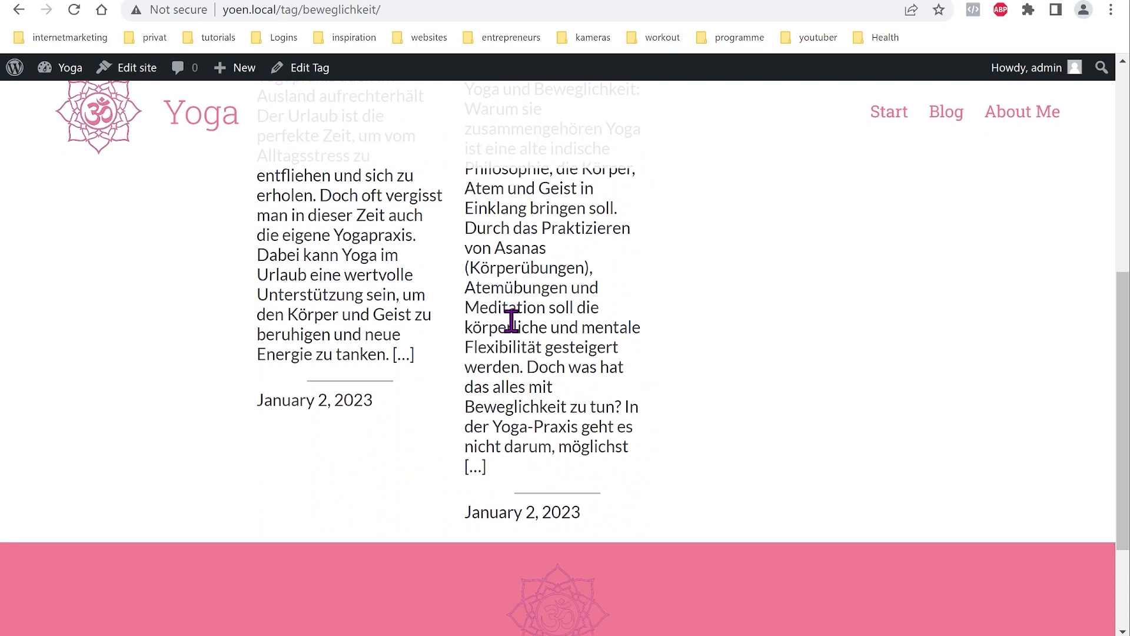
{"action": "scroll", "coordinate": [509, 377], "scroll_direction": "up", "scroll_amount": 6}
{"action": "scroll", "coordinate": [517, 403], "scroll_direction": "up", "scroll_amount": 4}
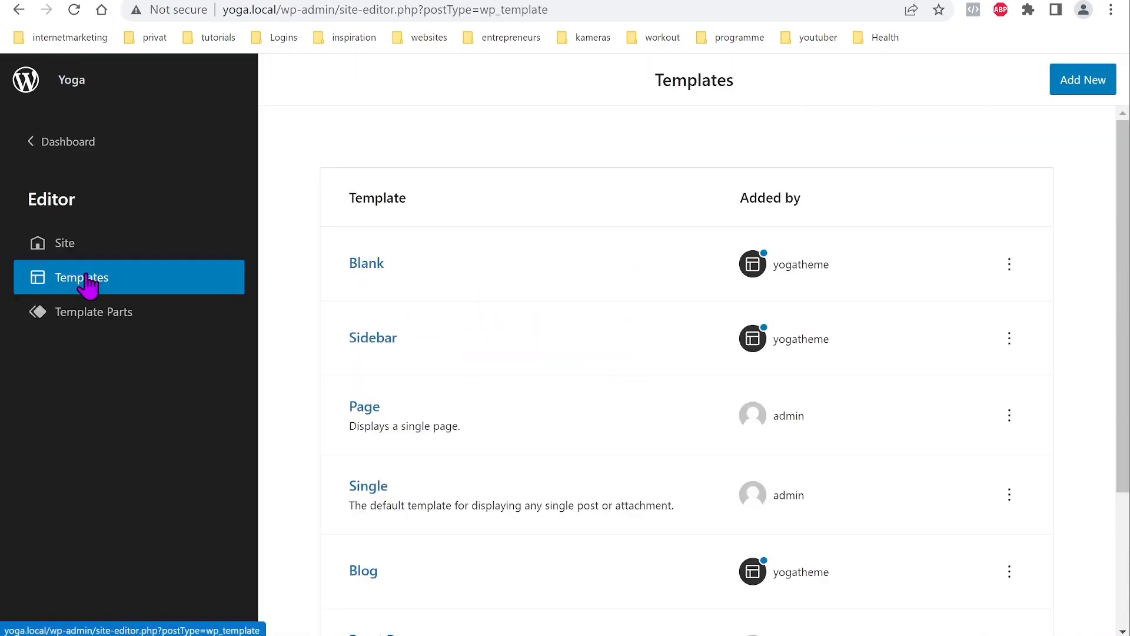
{"action": "left_click", "coordinate": [1069, 90]}
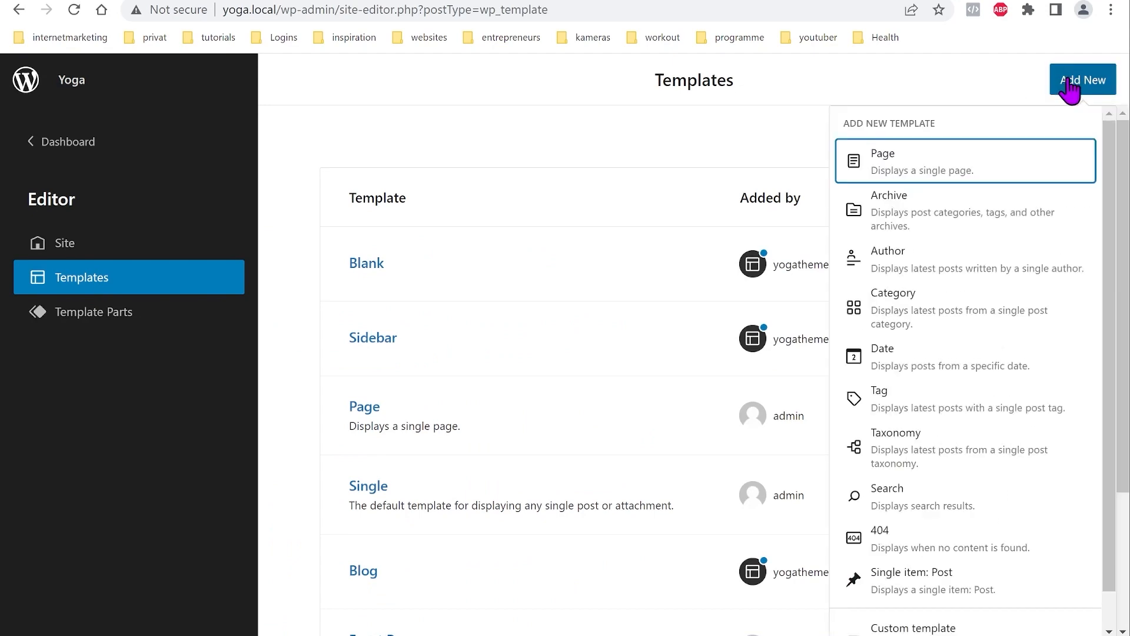
{"action": "left_click", "coordinate": [900, 209]}
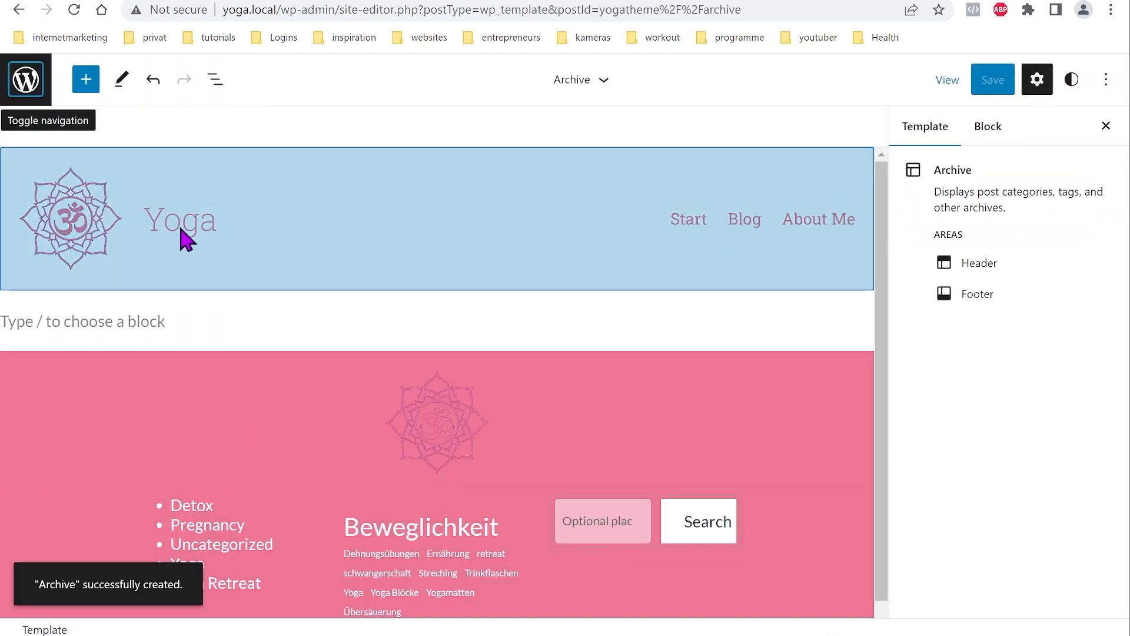
Step: Insert Archive Title and Term Description blocks into the Archive template
{"action": "left_click", "coordinate": [214, 87]}
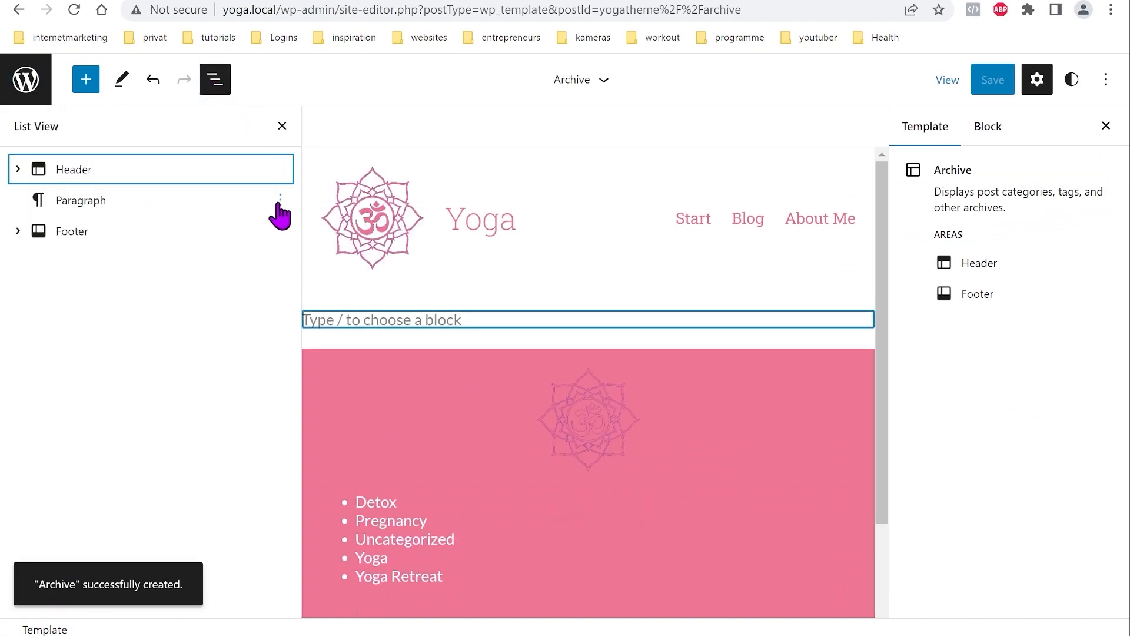
{"action": "left_click", "coordinate": [86, 78]}
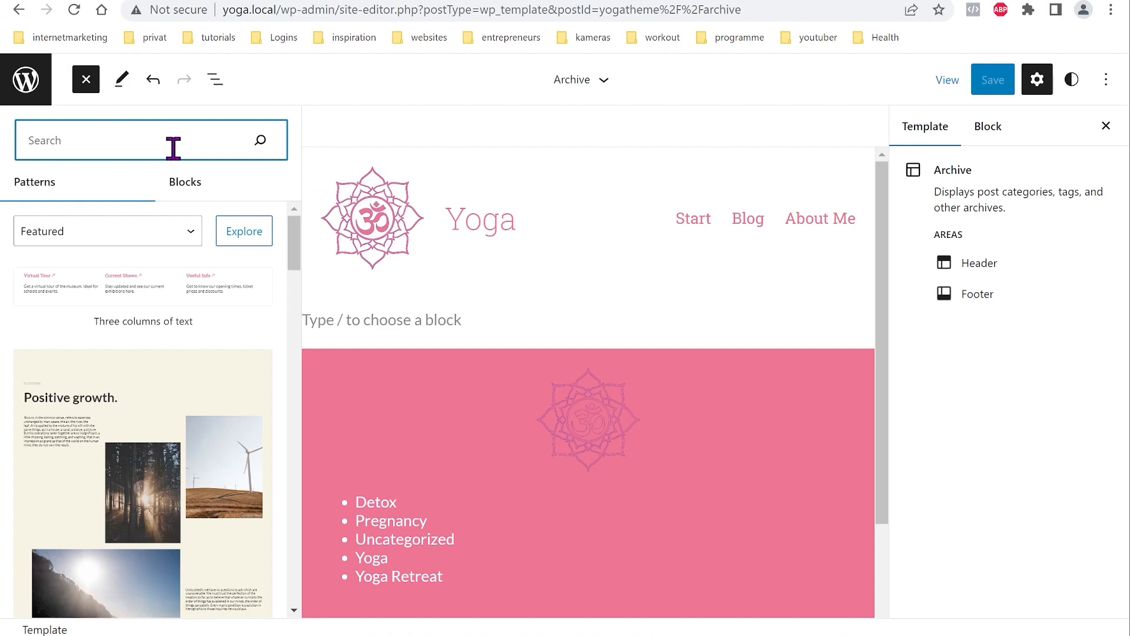
{"action": "type", "text": "arch"}
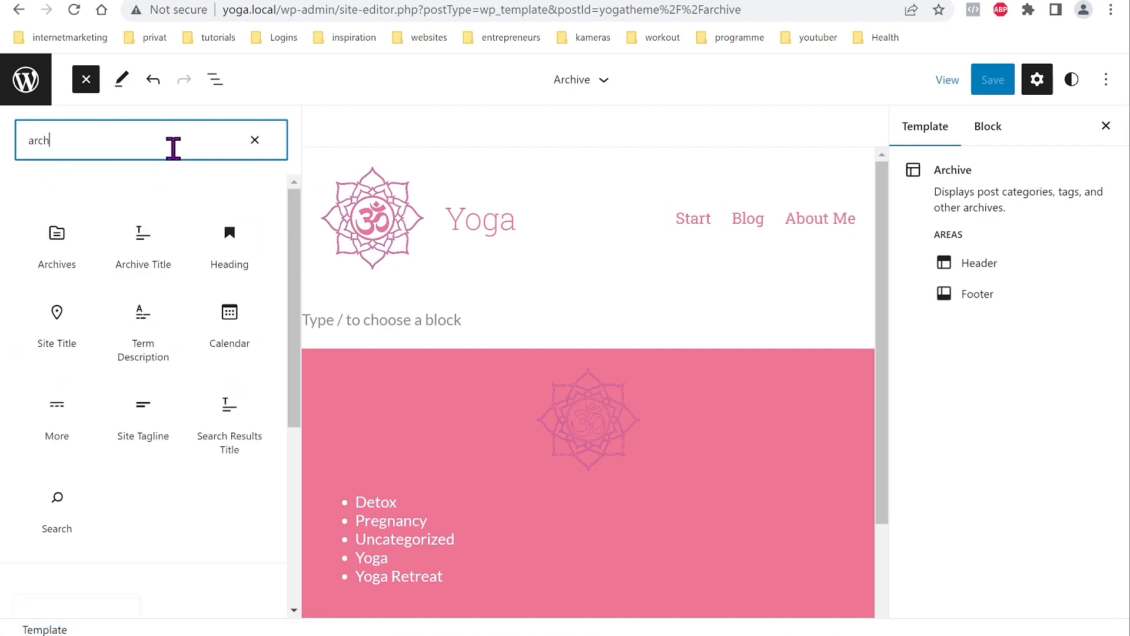
{"action": "type", "text": "iv"}
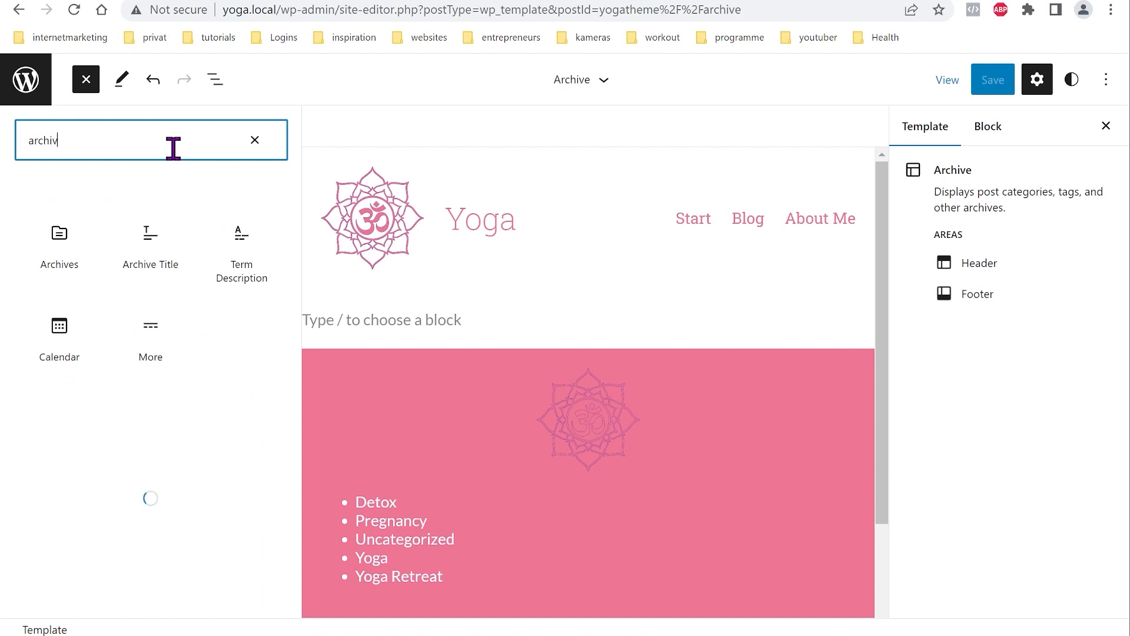
{"action": "left_click", "coordinate": [155, 234]}
{"action": "mouse_move", "coordinate": [252, 247]}
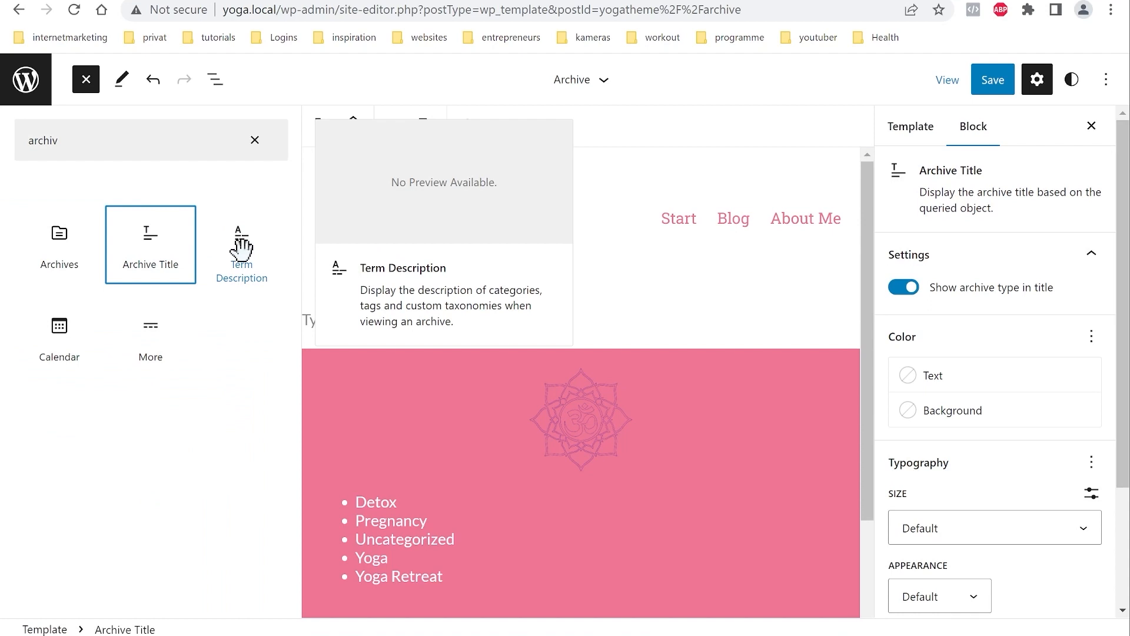
{"action": "left_click", "coordinate": [242, 247]}
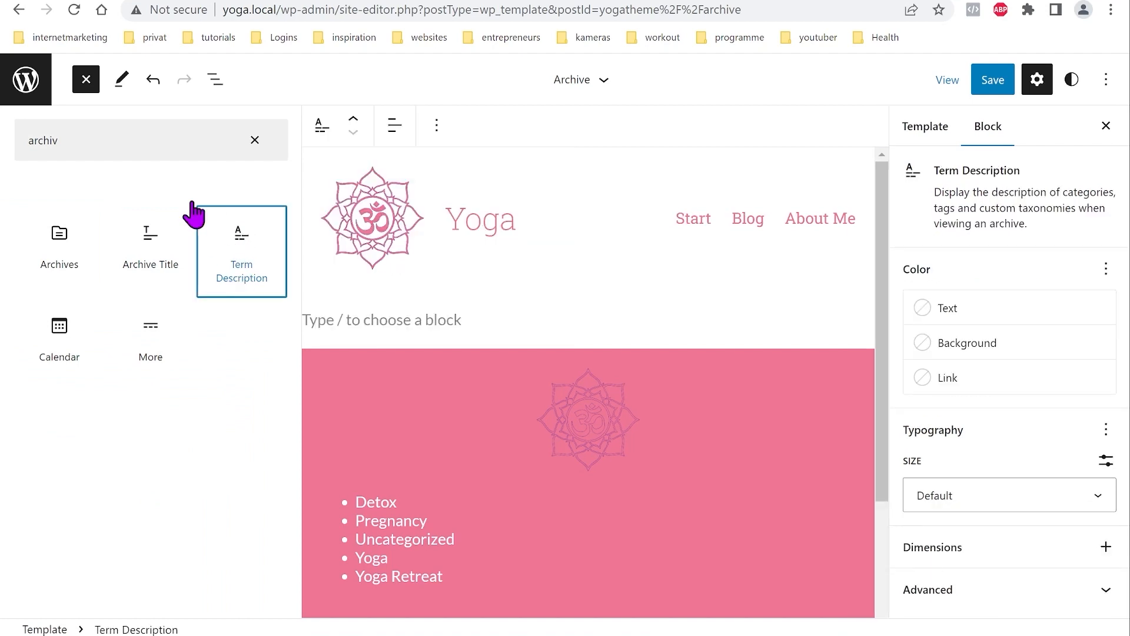
Step: Add a Query Loop block to the Archive template and show the List View outline
{"action": "left_click", "coordinate": [254, 140]}
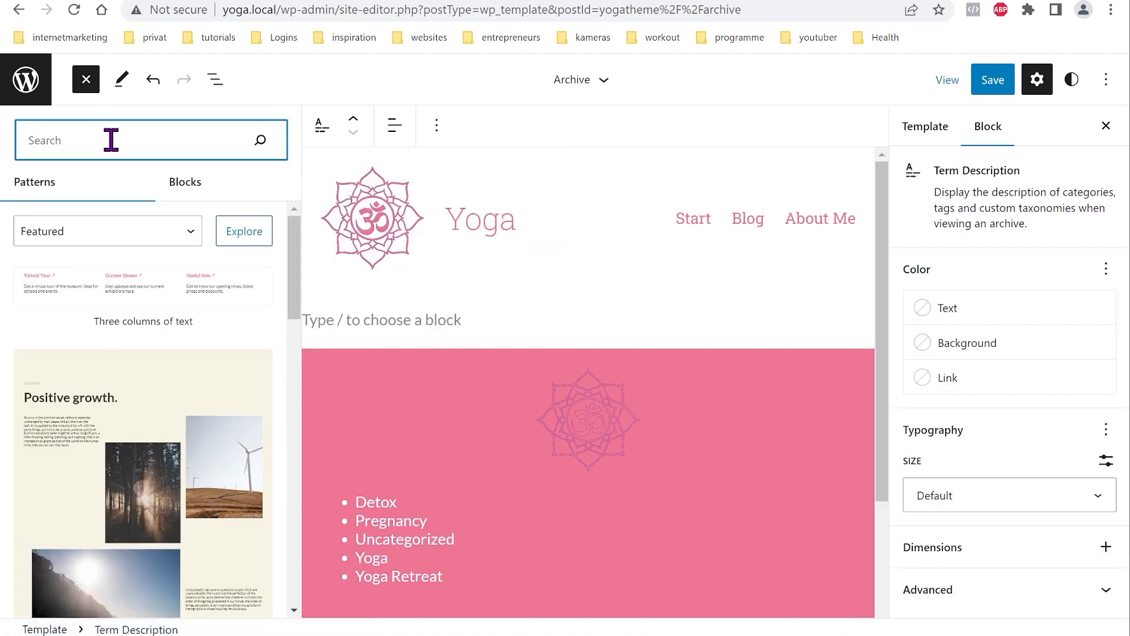
{"action": "type", "text": "qu"}
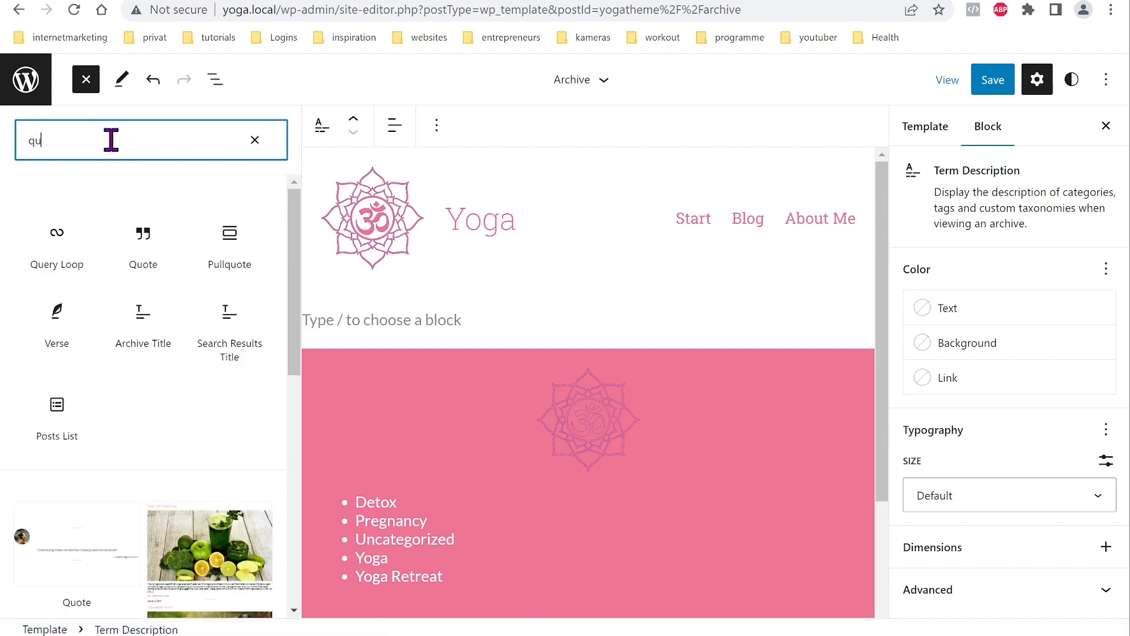
{"action": "left_click", "coordinate": [51, 238]}
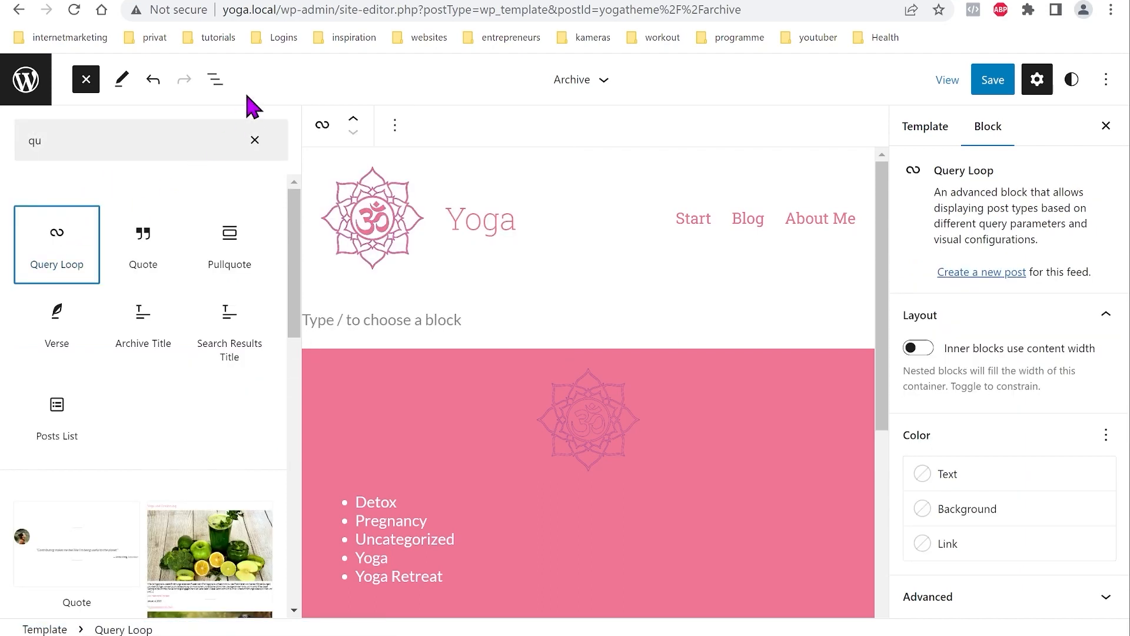
{"action": "left_click", "coordinate": [216, 82]}
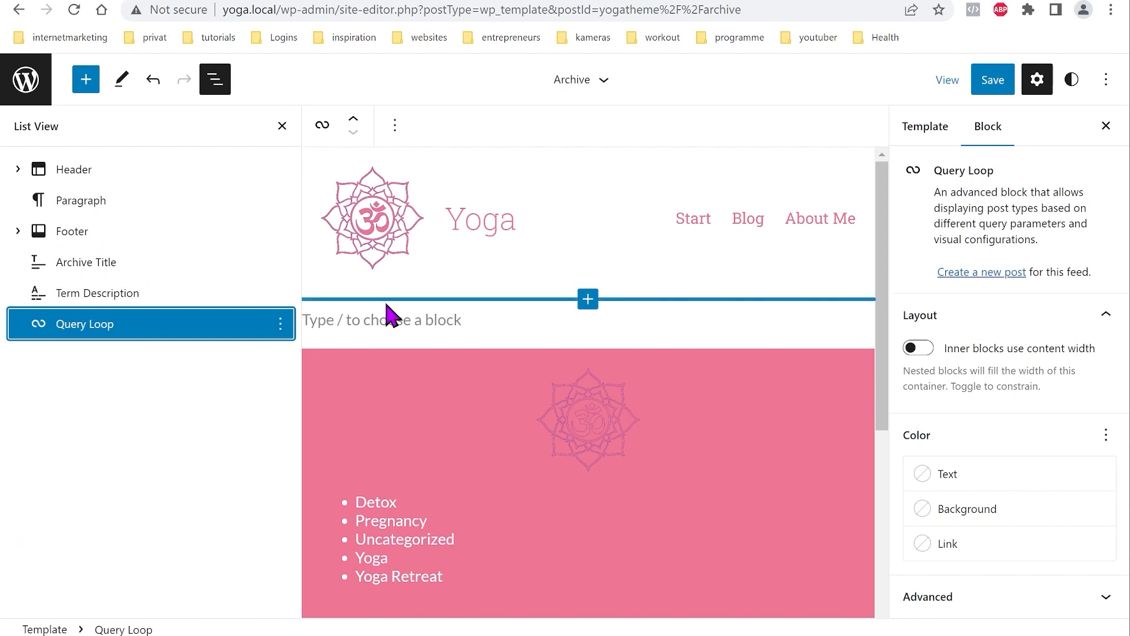
{"action": "scroll", "coordinate": [389, 318], "scroll_direction": "down", "scroll_amount": 6}
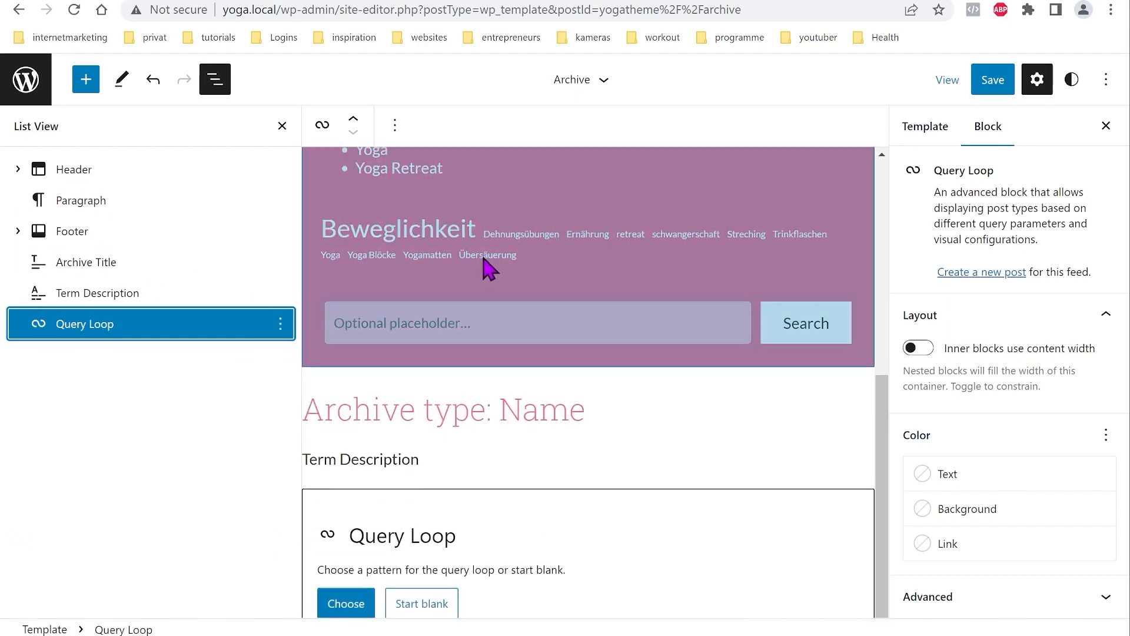
{"action": "scroll", "coordinate": [491, 269], "scroll_direction": "up", "scroll_amount": 6}
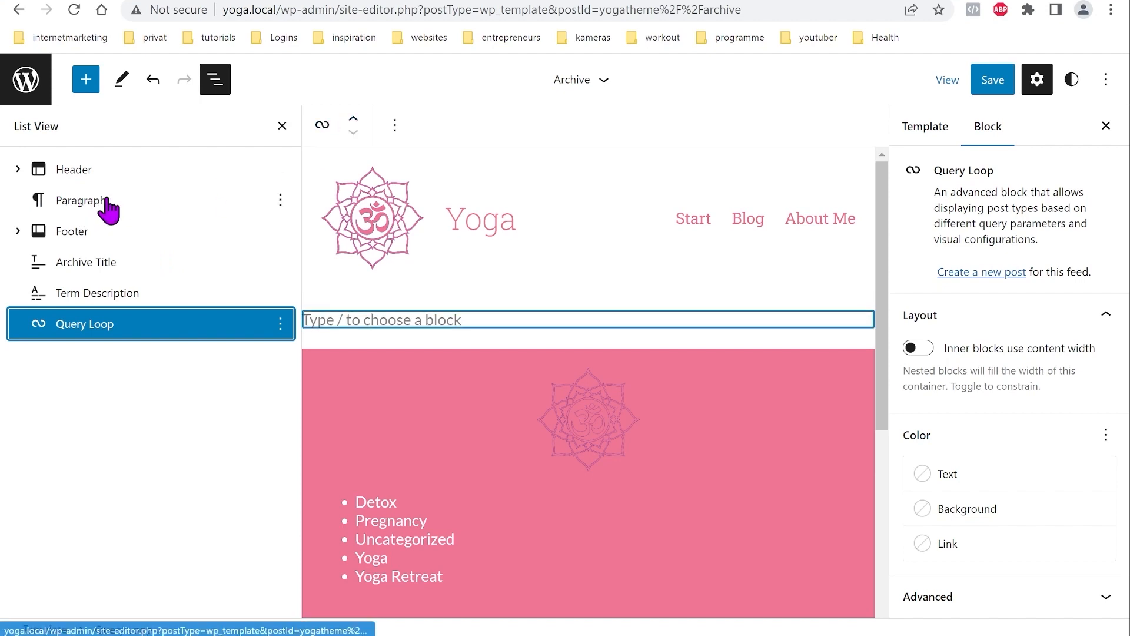
Step: Order Archive Title, Term Description and Query Loop between the header and footer
{"action": "left_click", "coordinate": [353, 118]}
{"action": "left_click", "coordinate": [353, 117]}
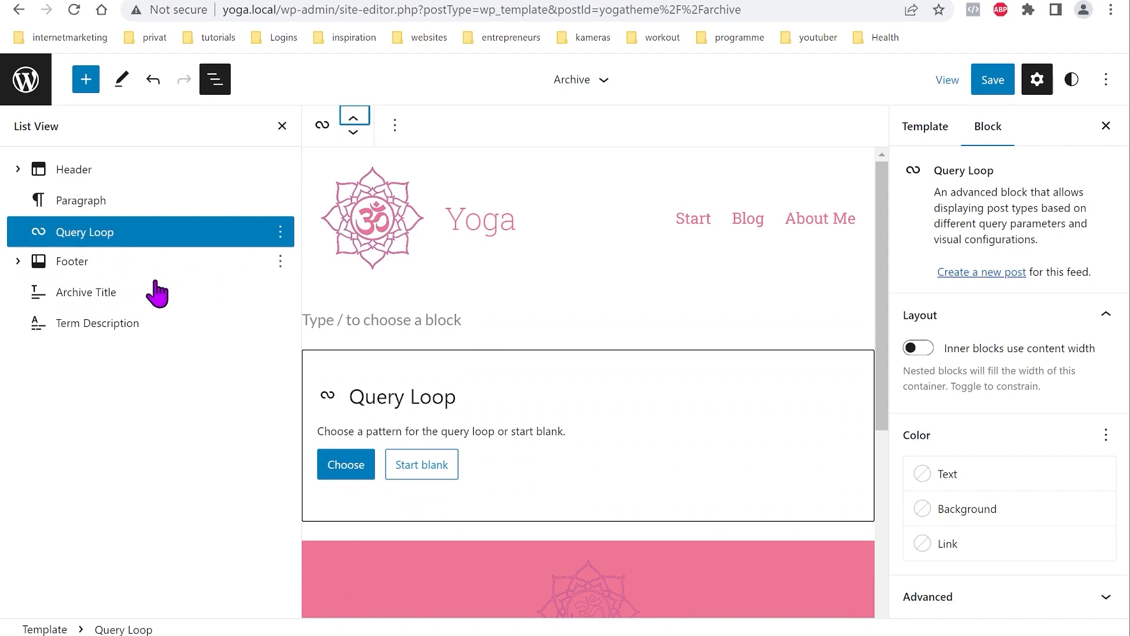
{"action": "left_click", "coordinate": [137, 298]}
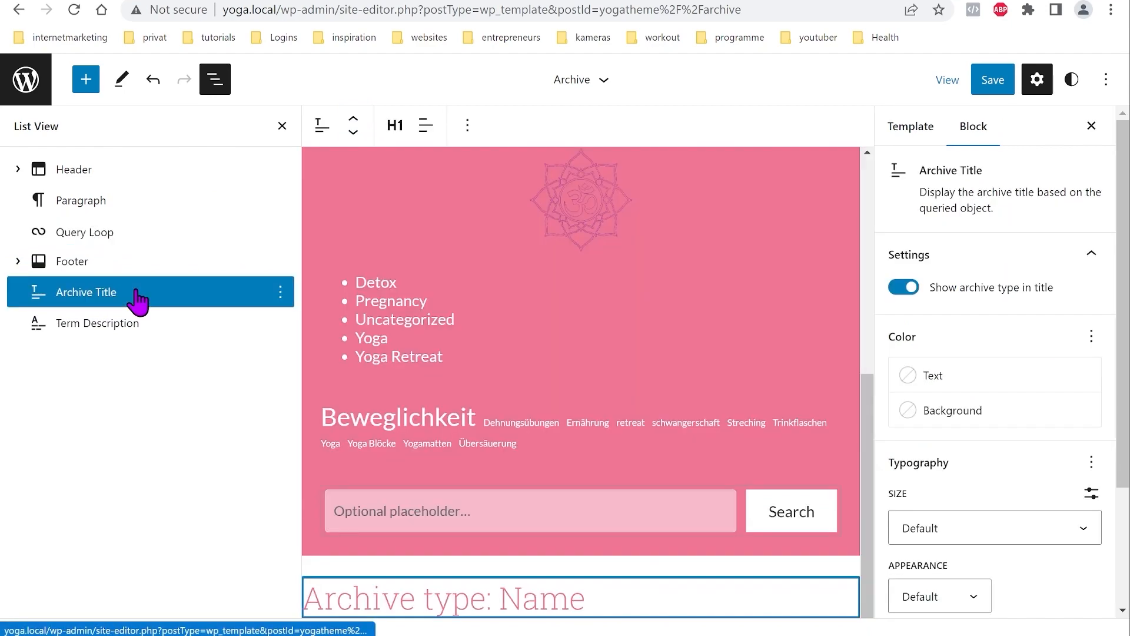
{"action": "left_click", "coordinate": [354, 120]}
{"action": "left_click", "coordinate": [354, 120]}
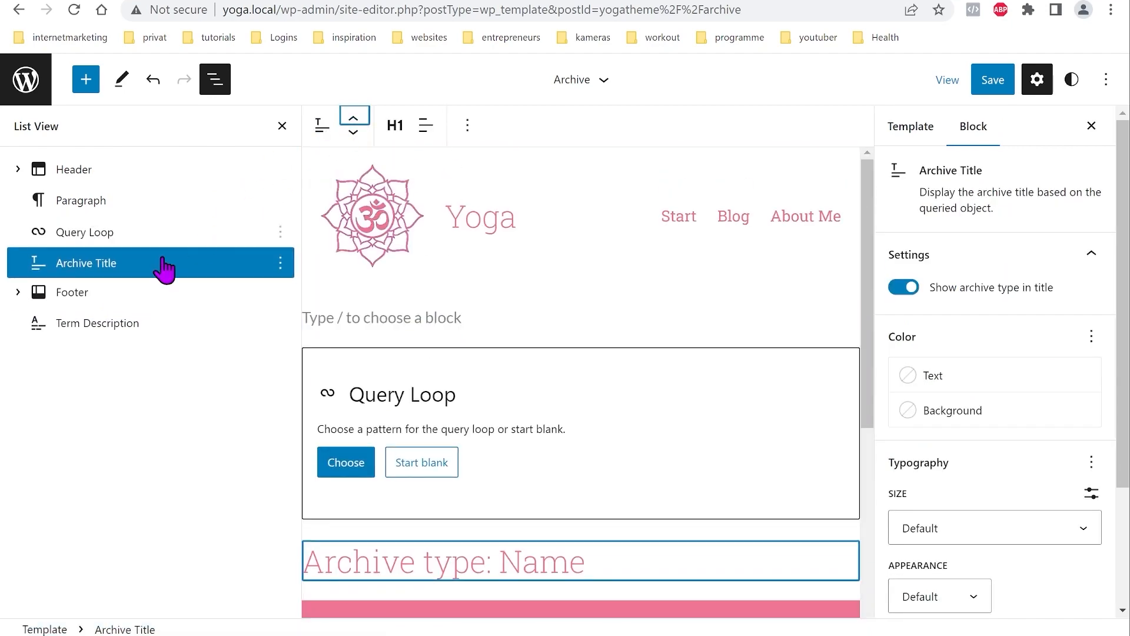
{"action": "left_click_drag", "start_coordinate": [74, 323], "coordinate": [86, 288]}
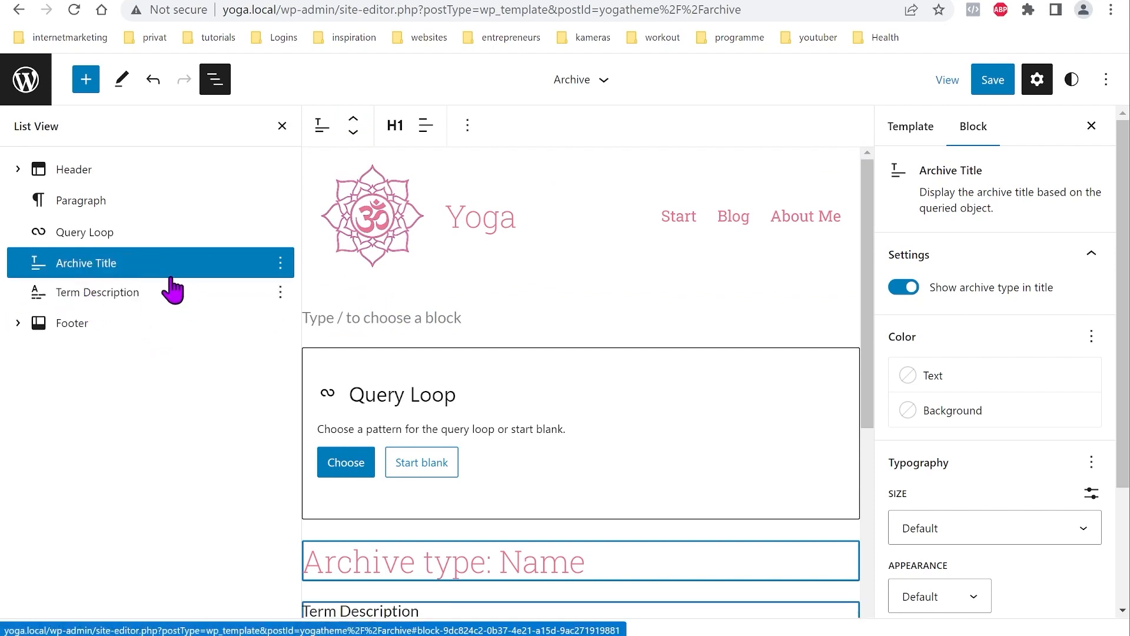
{"action": "left_click_drag", "start_coordinate": [106, 232], "coordinate": [109, 271]}
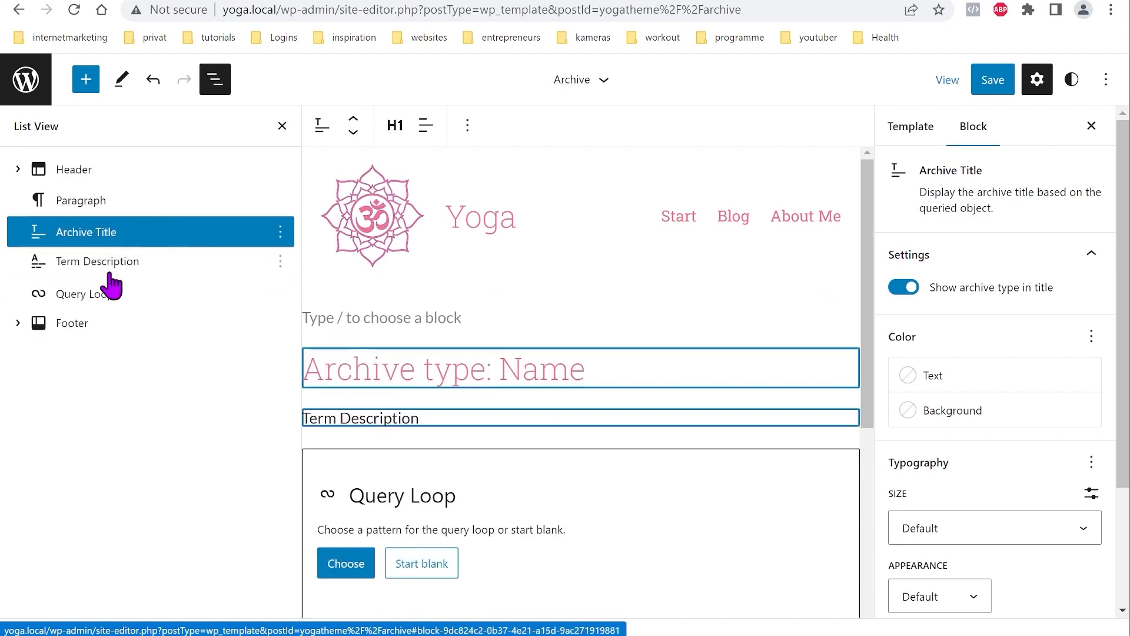
Step: Delete the empty paragraph block and open the Query Loop's pattern choices
{"action": "left_click", "coordinate": [84, 205]}
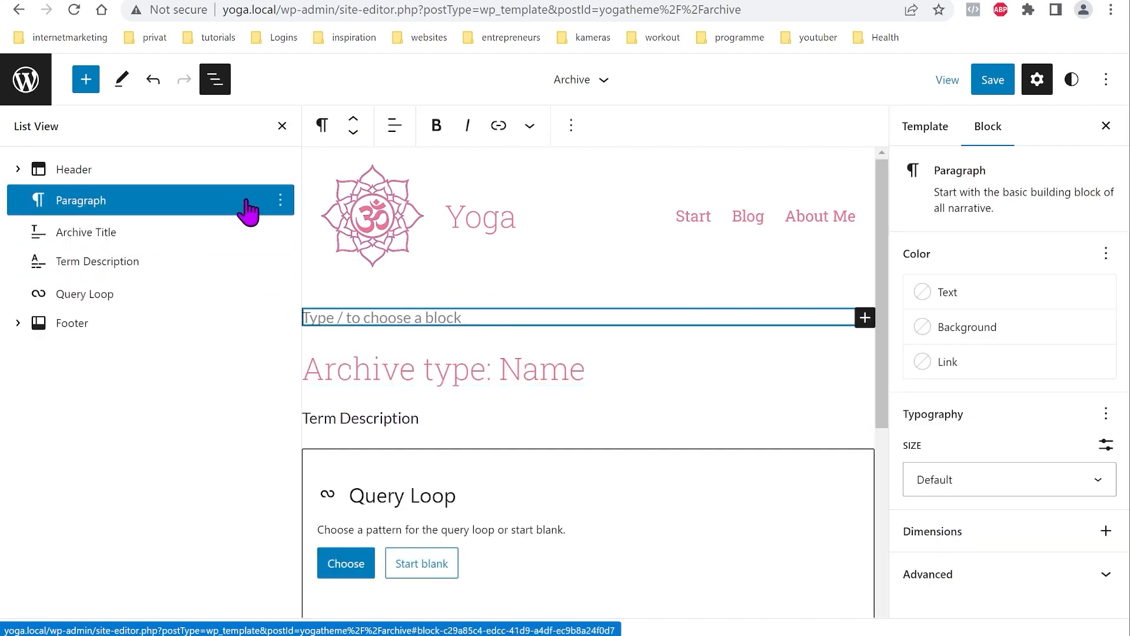
{"action": "left_click", "coordinate": [281, 201]}
{"action": "left_click", "coordinate": [371, 616]}
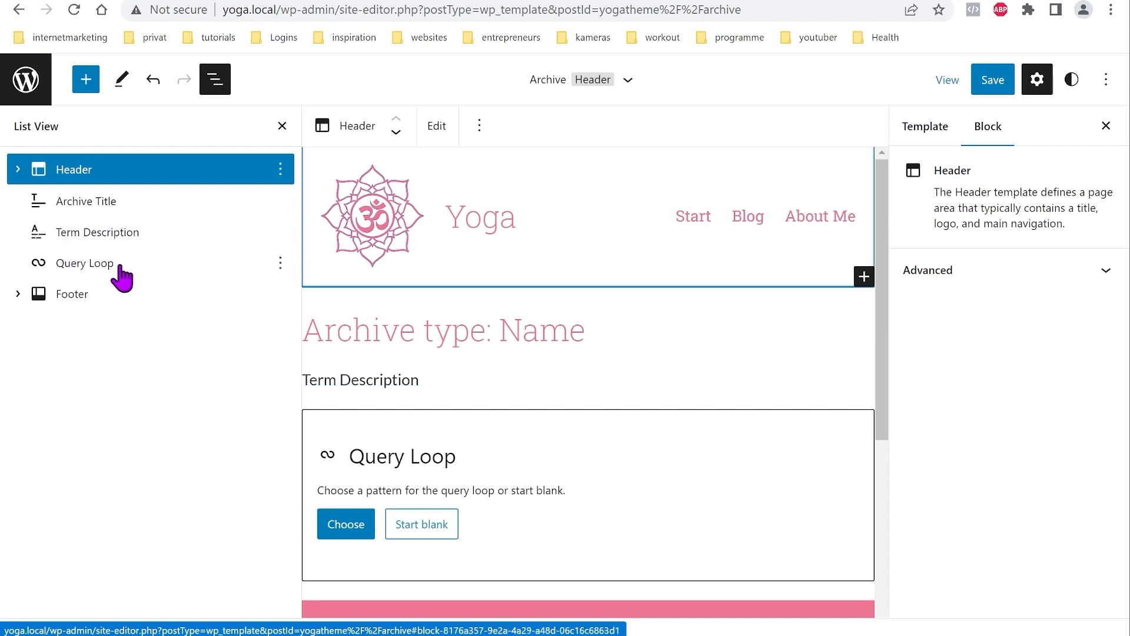
{"action": "left_click", "coordinate": [346, 524]}
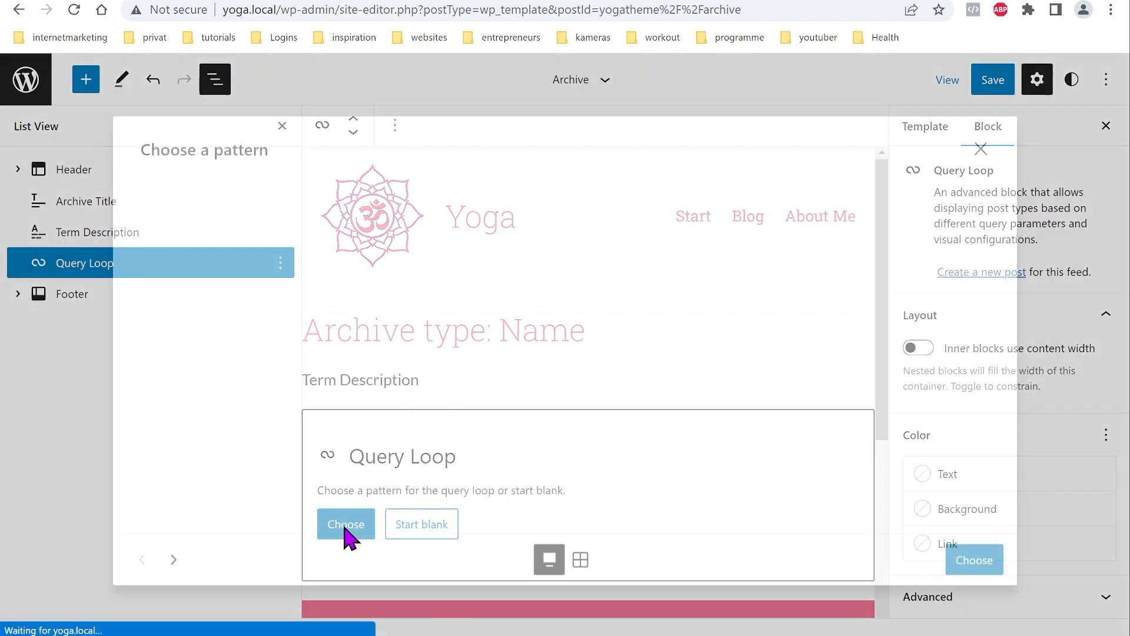
Step: Fill the Query Loop with a post pattern picked from the grid-view pattern chooser
{"action": "left_click", "coordinate": [566, 555]}
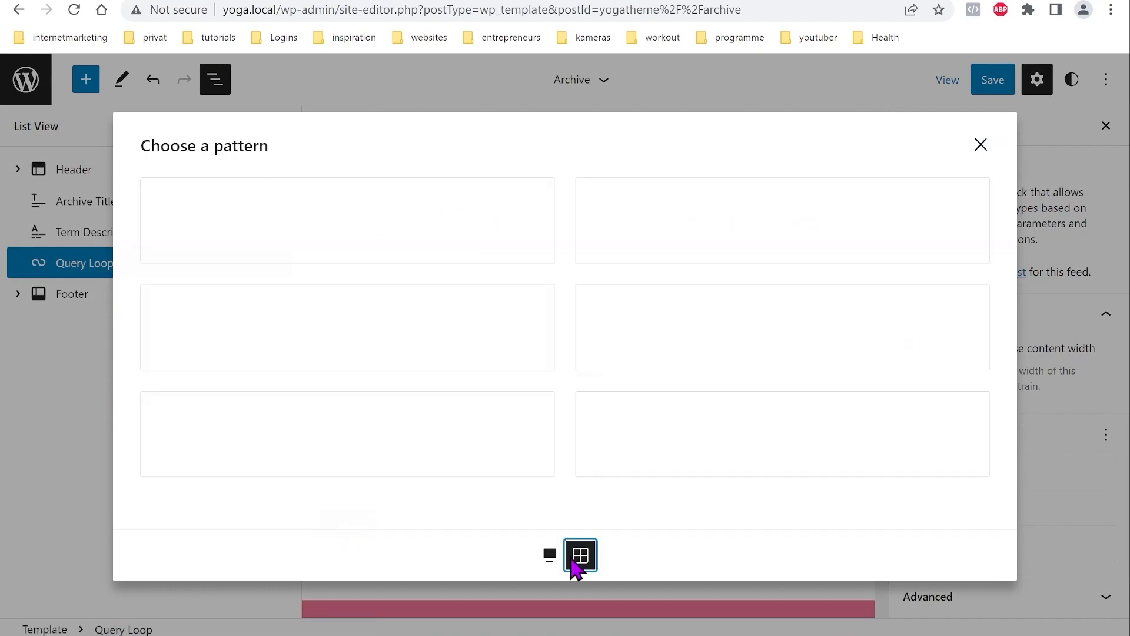
{"action": "scroll", "coordinate": [406, 394], "scroll_direction": "down", "scroll_amount": 10}
{"action": "scroll", "coordinate": [393, 391], "scroll_direction": "down", "scroll_amount": 5}
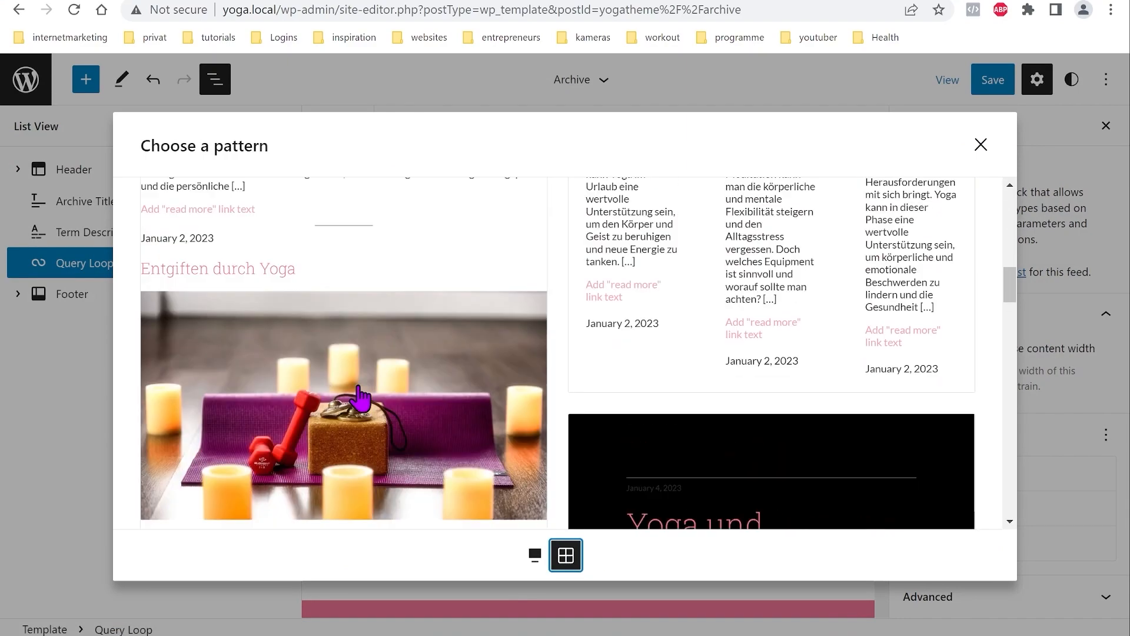
{"action": "left_click", "coordinate": [340, 394]}
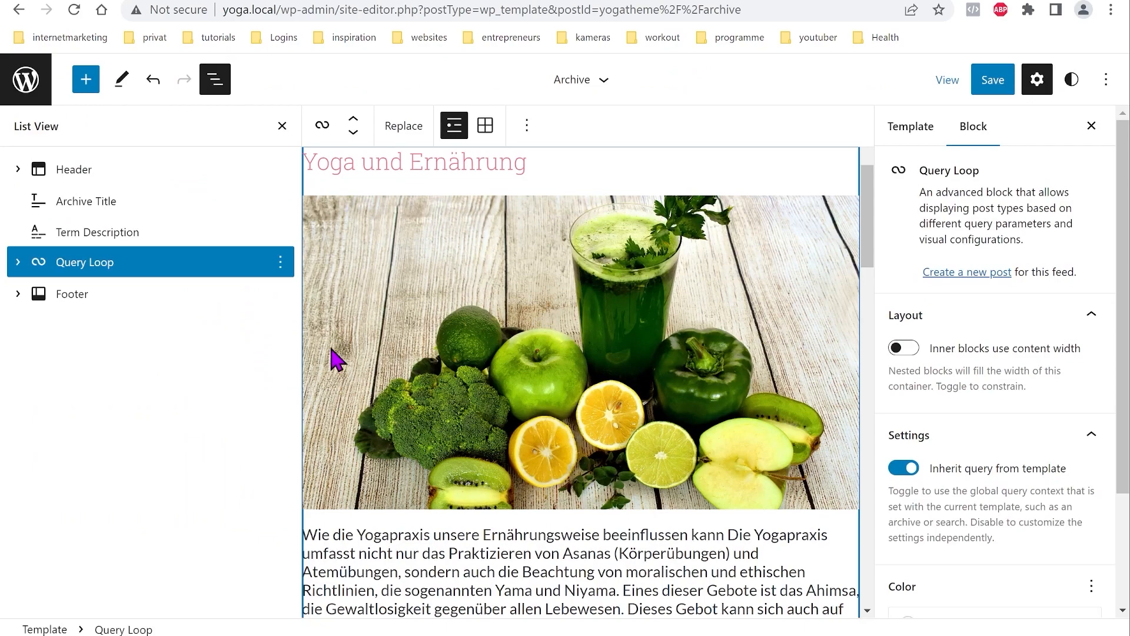
Step: Lay the Query Loop posts out as a 3-column grid
{"action": "left_click", "coordinate": [485, 126]}
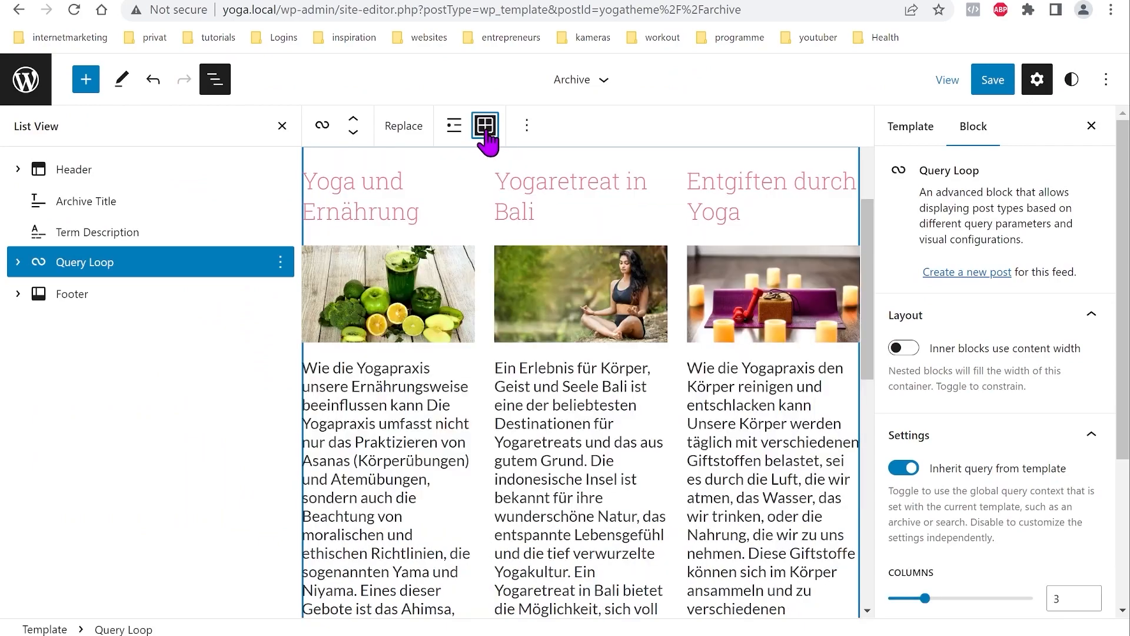
{"action": "scroll", "coordinate": [492, 224], "scroll_direction": "up", "scroll_amount": 3}
{"action": "scroll", "coordinate": [471, 313], "scroll_direction": "down", "scroll_amount": 1}
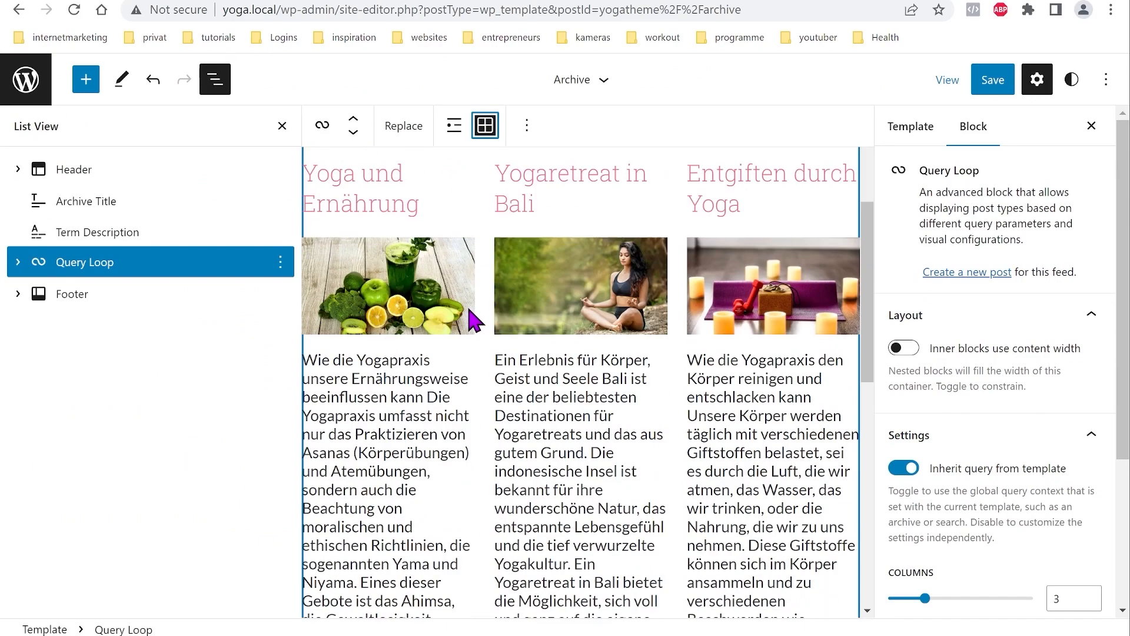
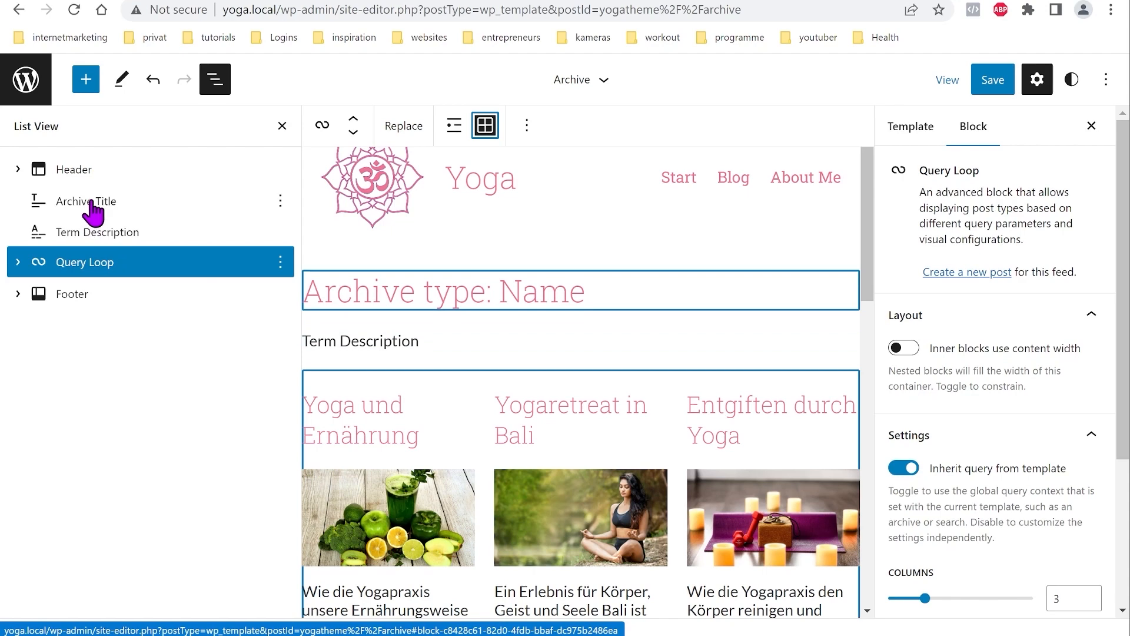
Step: Group the Archive Title, term description and Query Loop blocks together via List View
{"action": "left_click", "coordinate": [280, 200]}
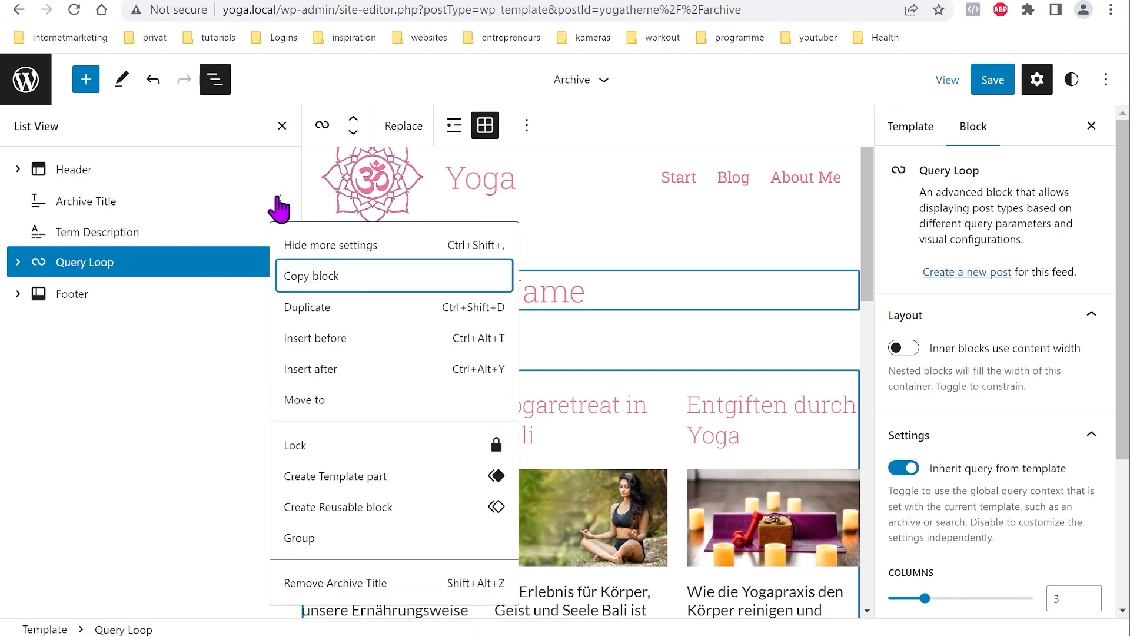
{"action": "left_click", "coordinate": [246, 210], "text": "shift"}
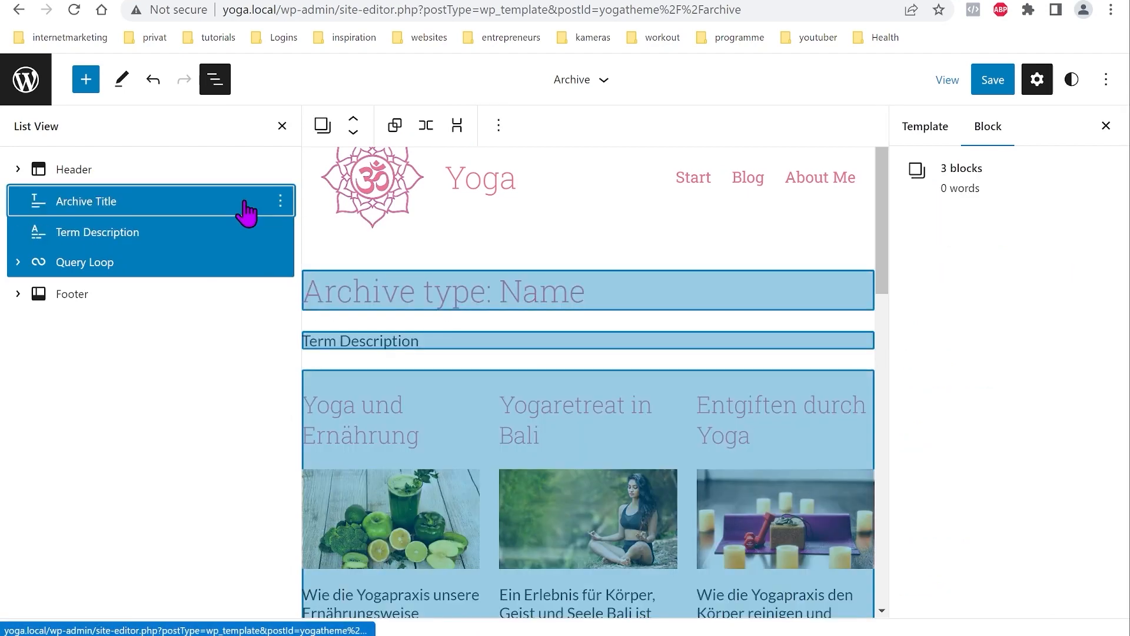
{"action": "left_click", "coordinate": [281, 201]}
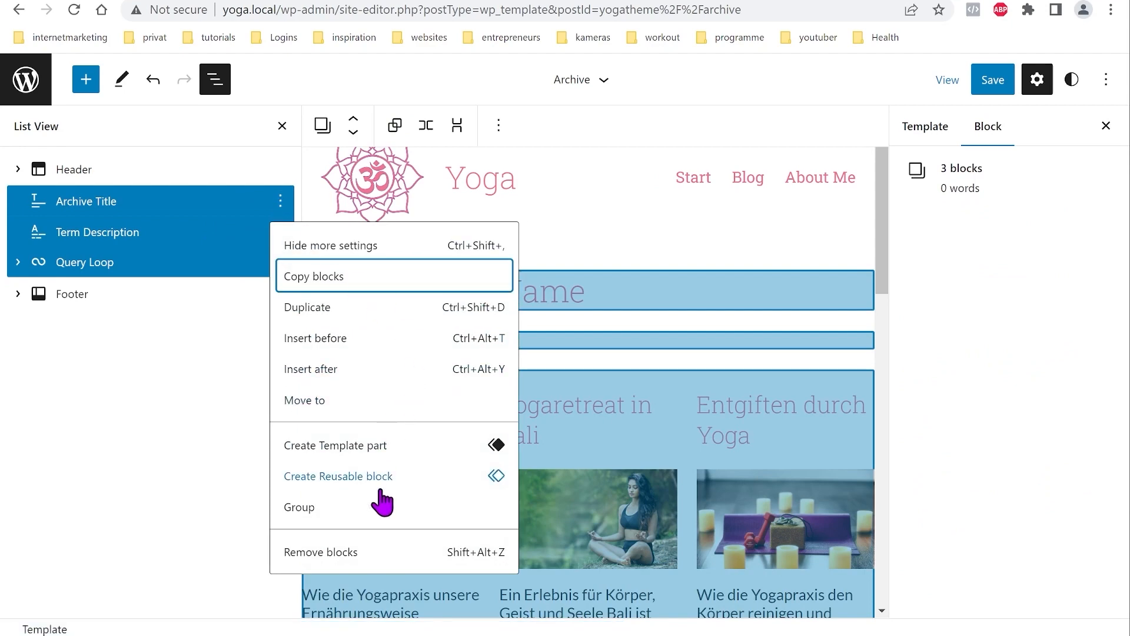
{"action": "left_click", "coordinate": [301, 509]}
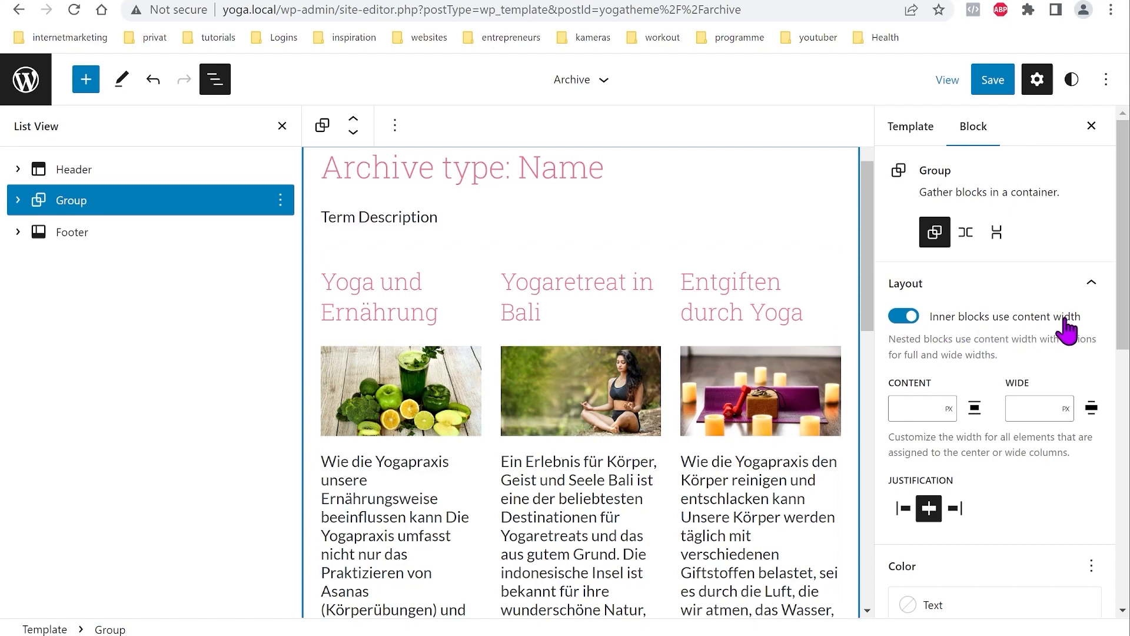
Step: Save the Archive template changes
{"action": "left_click", "coordinate": [992, 83]}
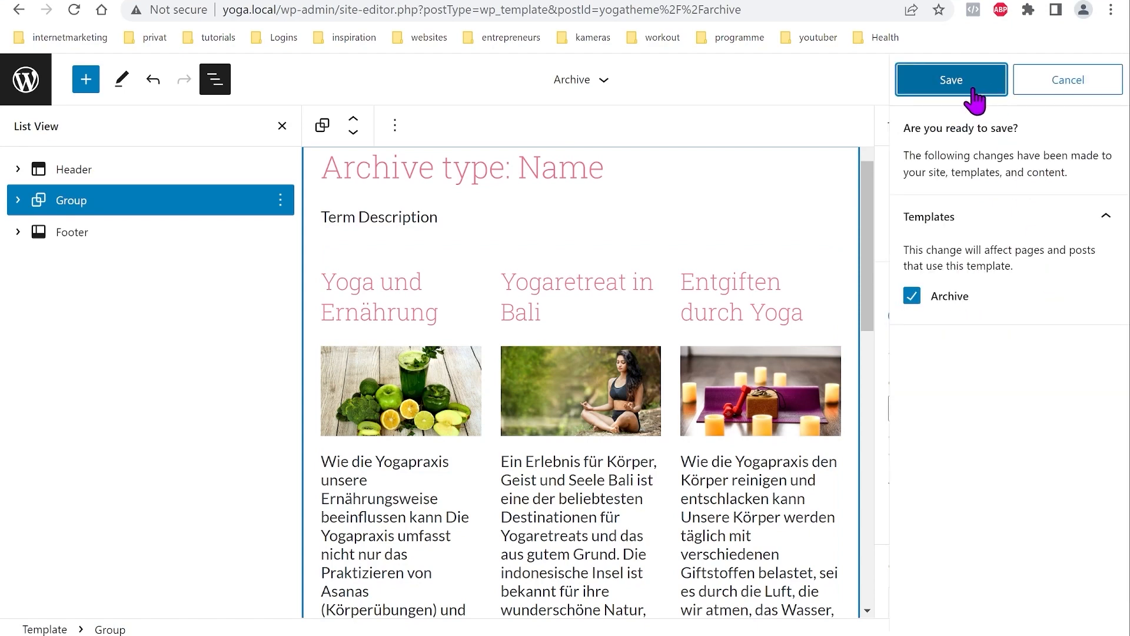
{"action": "left_click", "coordinate": [969, 88]}
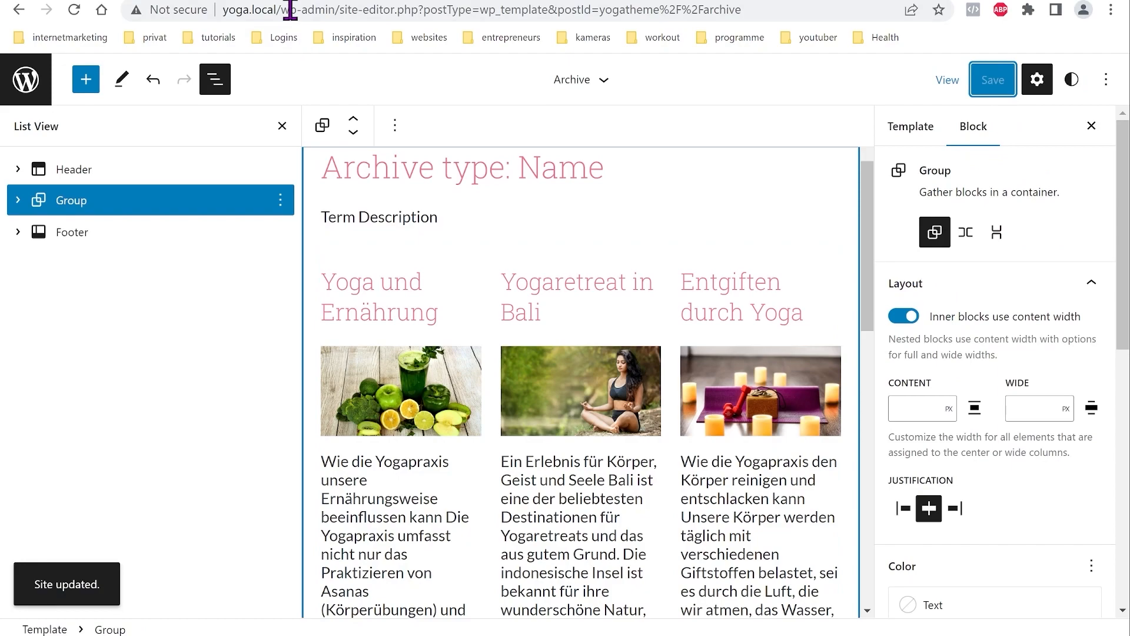
{"action": "left_click", "coordinate": [288, 0]}
Step: Open the Beweglichkeit tag archive from the site footer and scroll through its layout
{"action": "scroll", "coordinate": [378, 283], "scroll_direction": "up", "scroll_amount": 3}
{"action": "scroll", "coordinate": [378, 282], "scroll_direction": "down", "scroll_amount": 20}
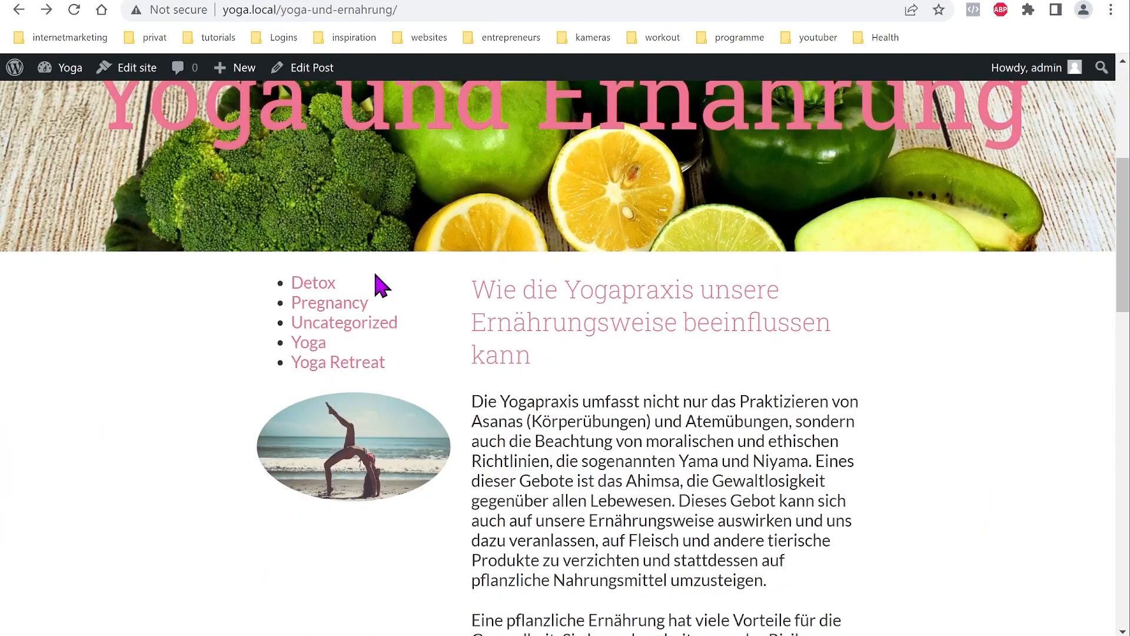
{"action": "scroll", "coordinate": [493, 404], "scroll_direction": "down", "scroll_amount": 2}
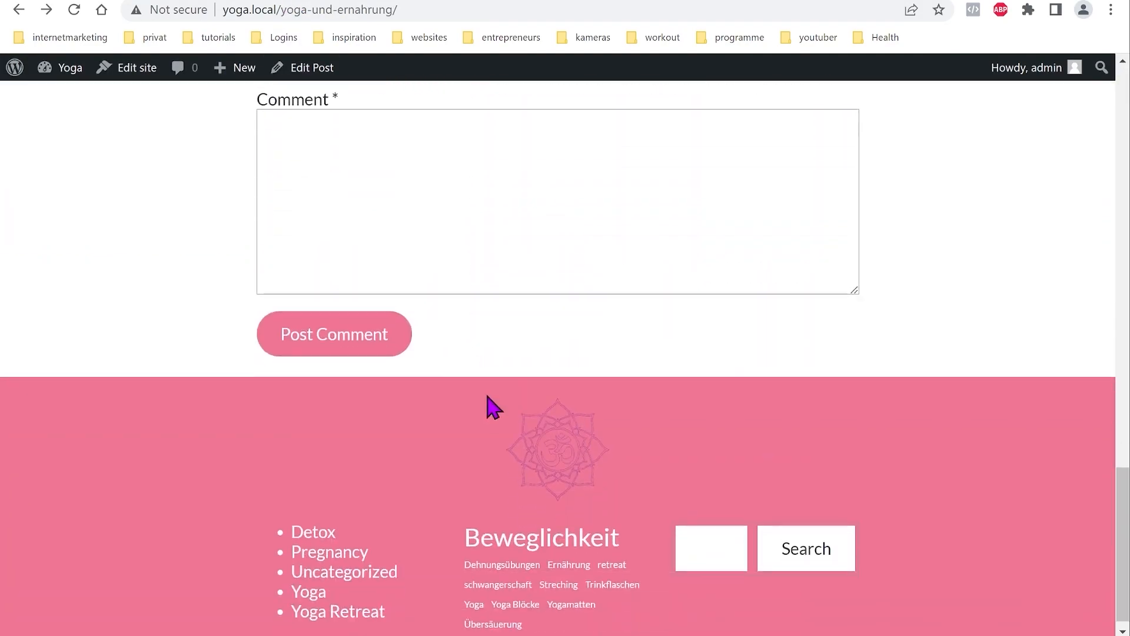
{"action": "left_click", "coordinate": [532, 533]}
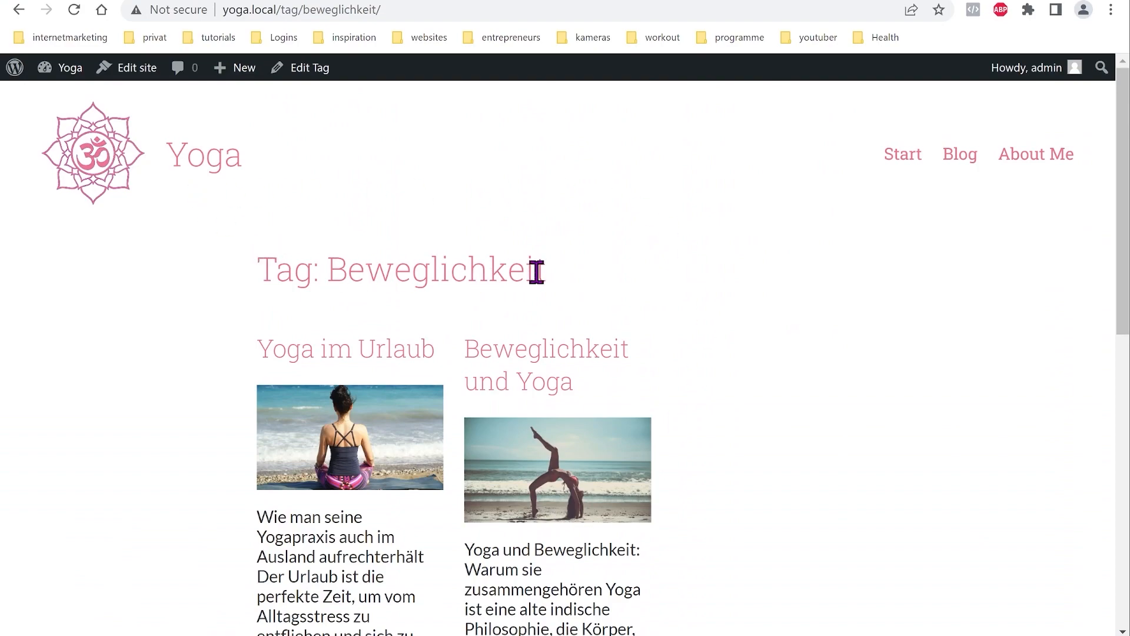
{"action": "scroll", "coordinate": [560, 369], "scroll_direction": "down", "scroll_amount": 10}
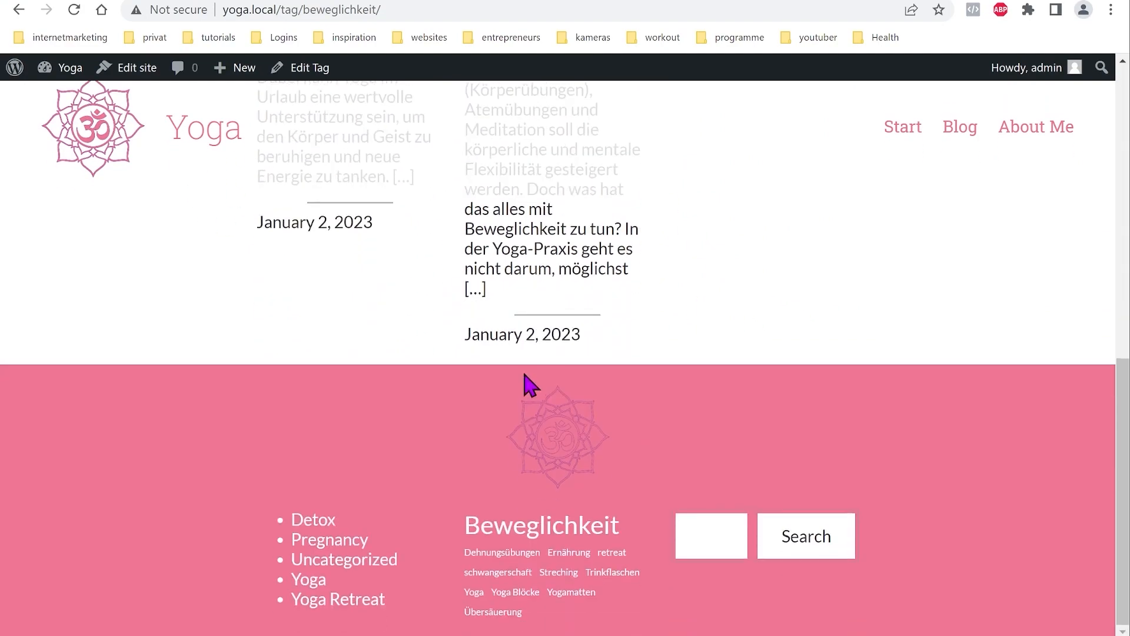
{"action": "scroll", "coordinate": [527, 377], "scroll_direction": "up", "scroll_amount": 10}
{"action": "scroll", "coordinate": [527, 379], "scroll_direction": "down", "scroll_amount": 7}
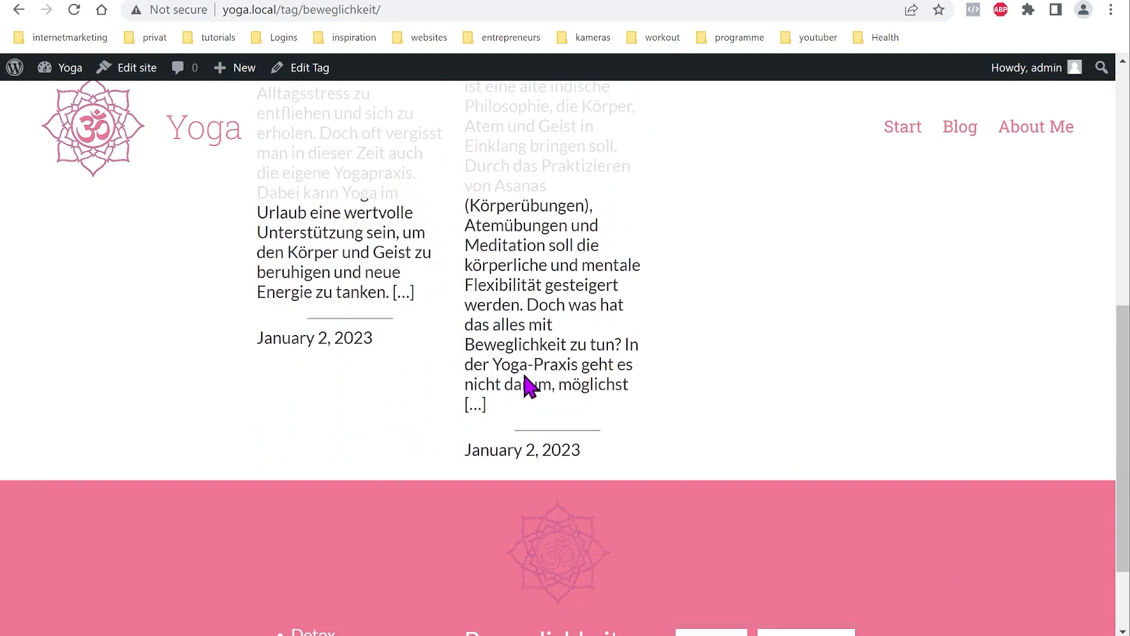
{"action": "scroll", "coordinate": [526, 389], "scroll_direction": "down", "scroll_amount": 2}
{"action": "scroll", "coordinate": [525, 398], "scroll_direction": "up", "scroll_amount": 10}
{"action": "scroll", "coordinate": [494, 430], "scroll_direction": "down", "scroll_amount": 9}
Step: Review the Detox and Uncategorized category archives, revisiting Beweglichkeit and Detox
{"action": "left_click", "coordinate": [328, 556]}
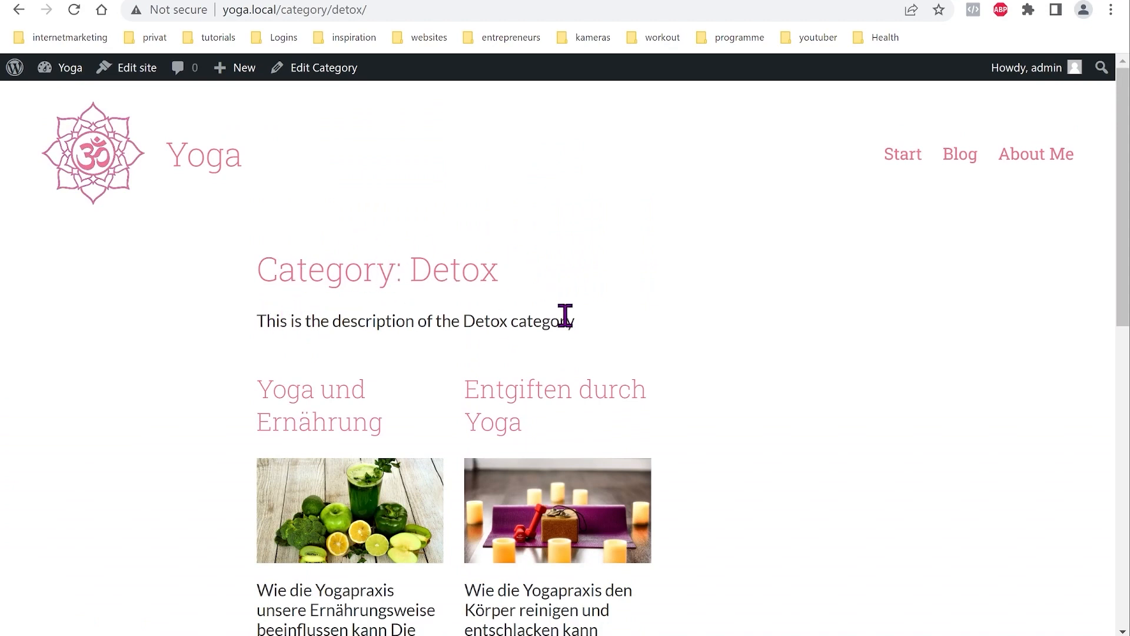
{"action": "scroll", "coordinate": [489, 418], "scroll_direction": "down", "scroll_amount": 10}
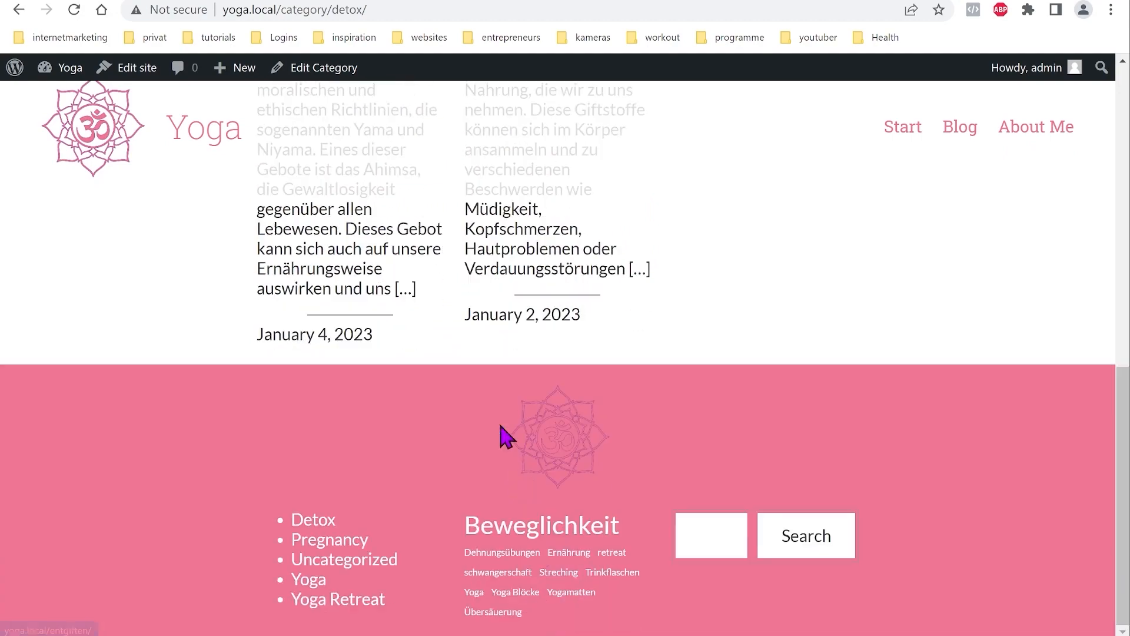
{"action": "left_click", "coordinate": [523, 530]}
{"action": "scroll", "coordinate": [661, 300], "scroll_direction": "down", "scroll_amount": 11}
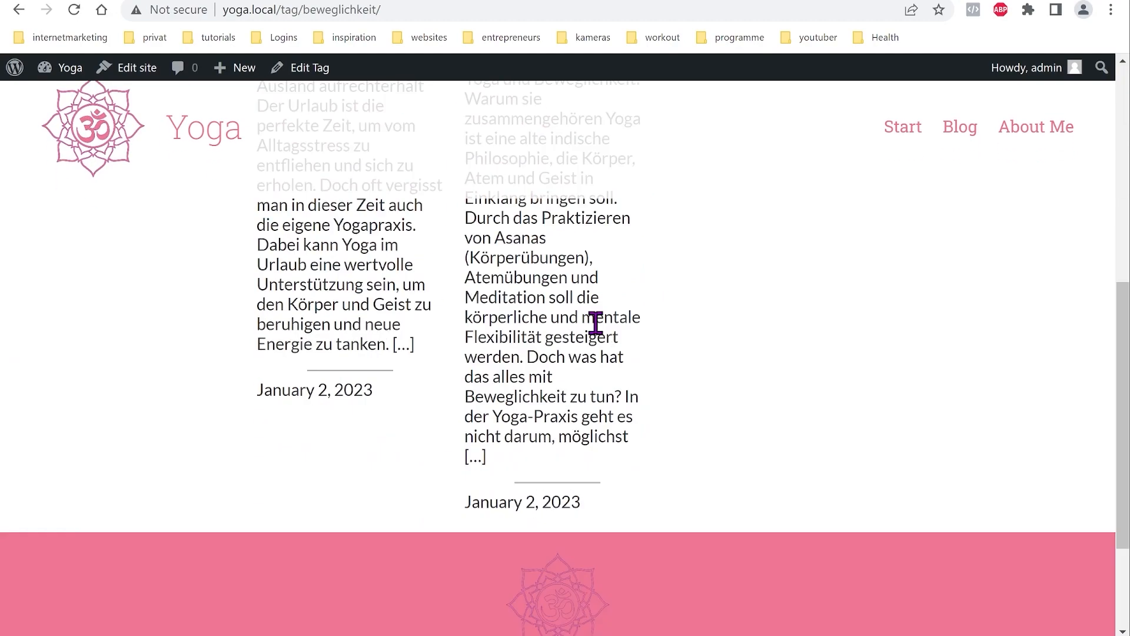
{"action": "left_click", "coordinate": [341, 562]}
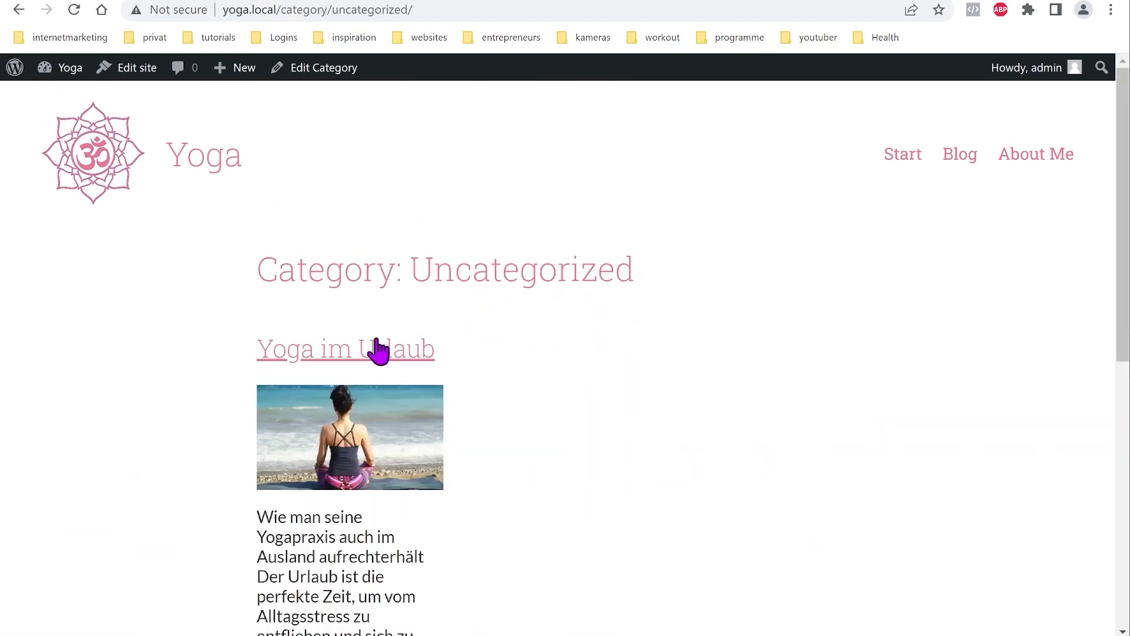
{"action": "scroll", "coordinate": [568, 442], "scroll_direction": "down", "scroll_amount": 10}
{"action": "left_click", "coordinate": [330, 529]}
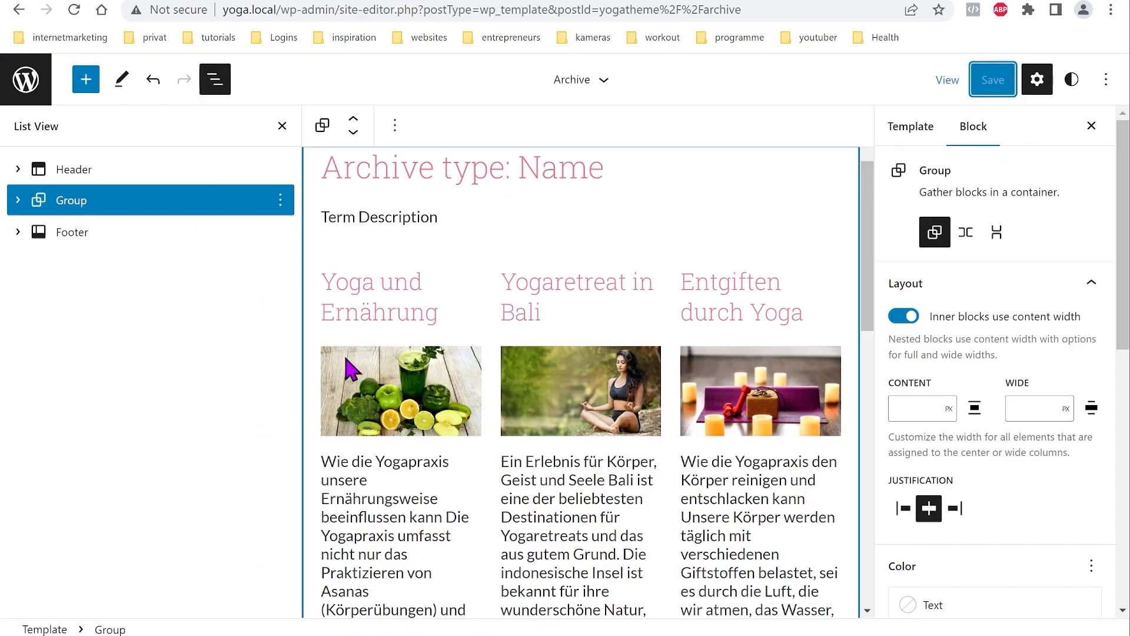
Step: Add a new Category template that applies to all categories
{"action": "left_click", "coordinate": [25, 81]}
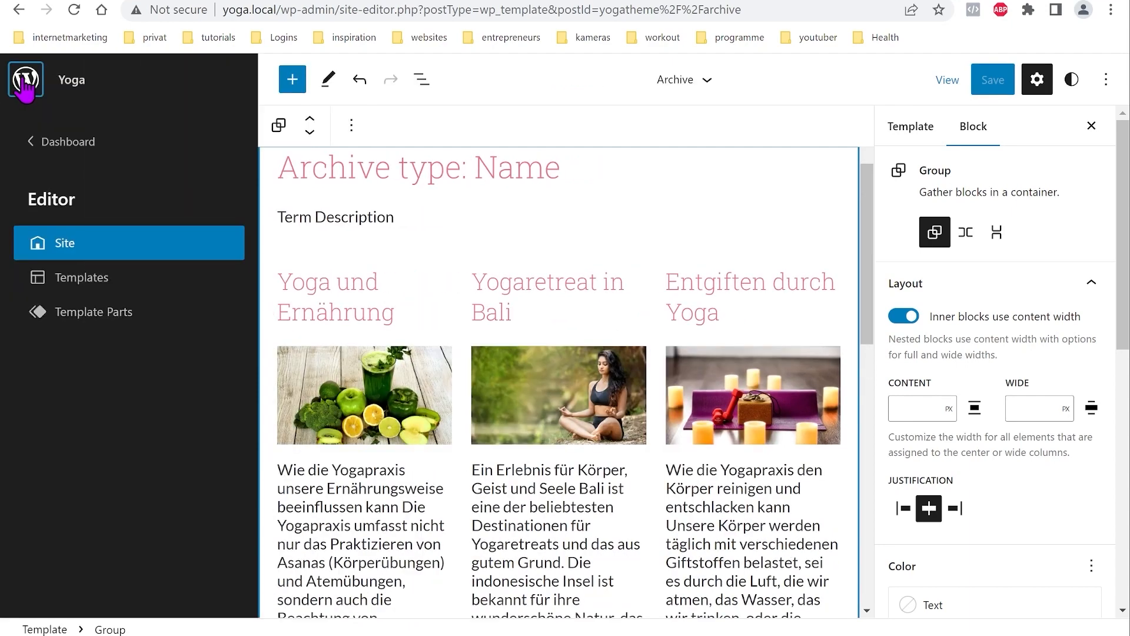
{"action": "left_click", "coordinate": [80, 284]}
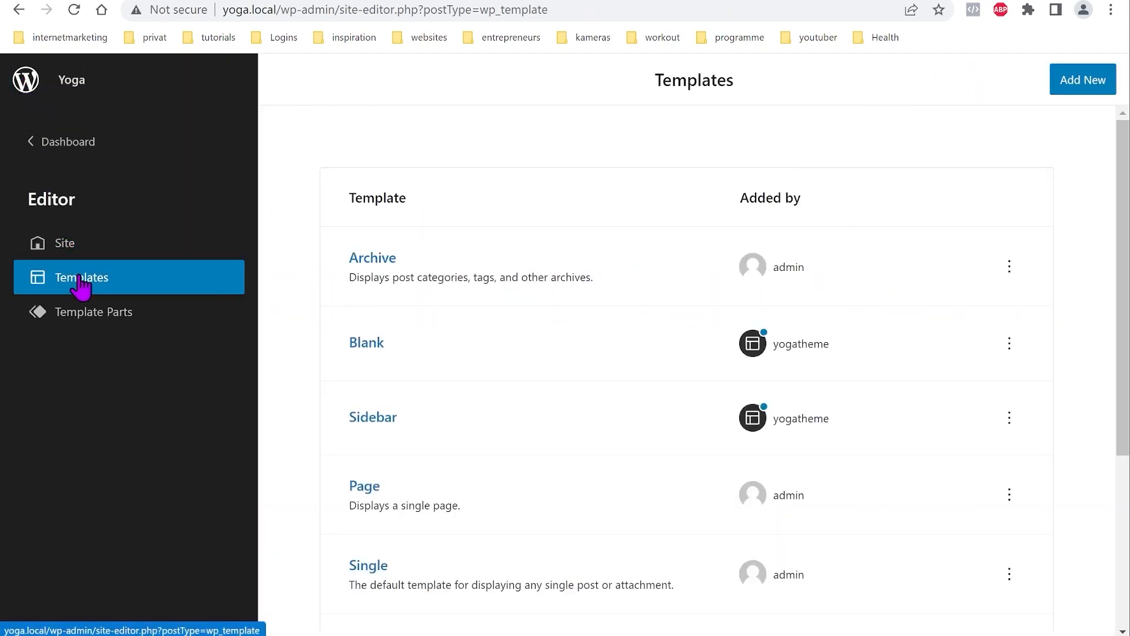
{"action": "left_click", "coordinate": [1082, 81]}
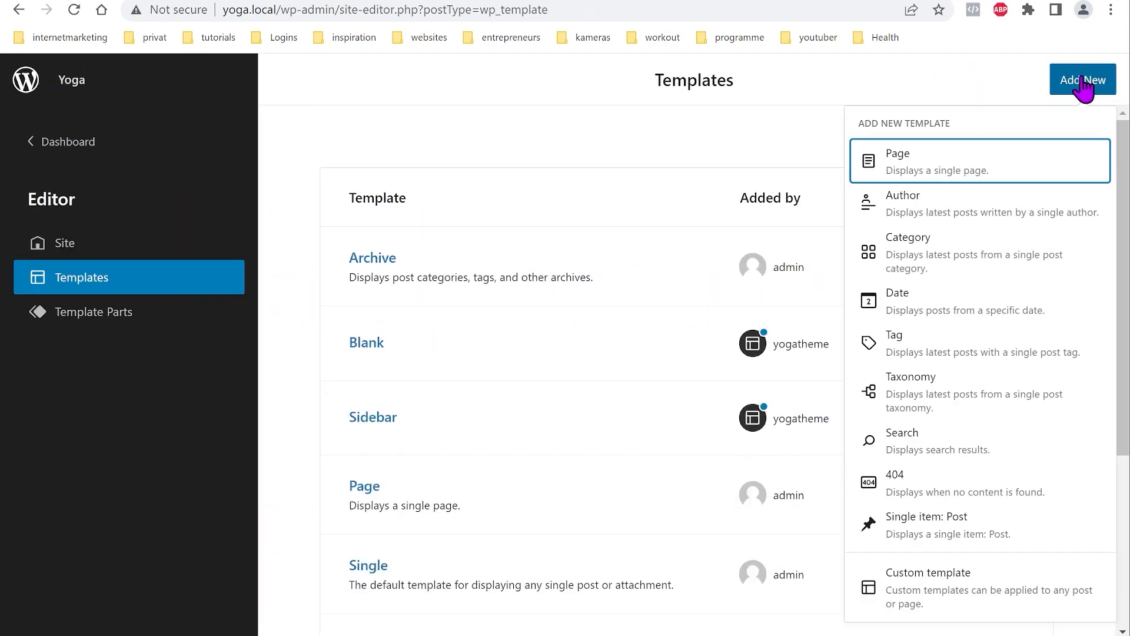
{"action": "left_click", "coordinate": [917, 254]}
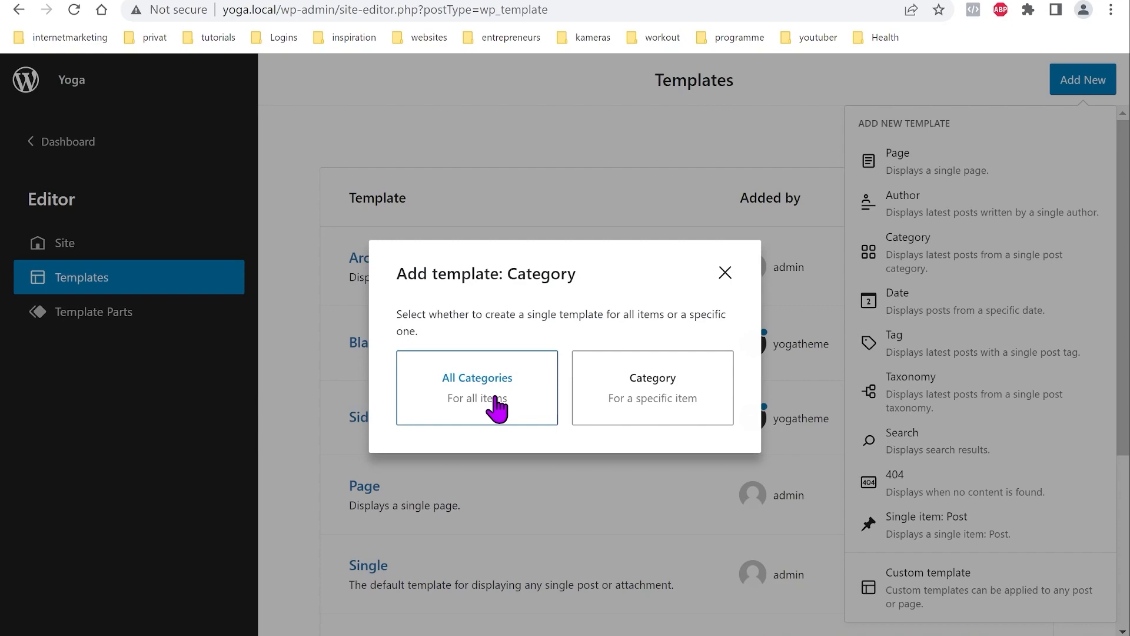
{"action": "left_click", "coordinate": [469, 393]}
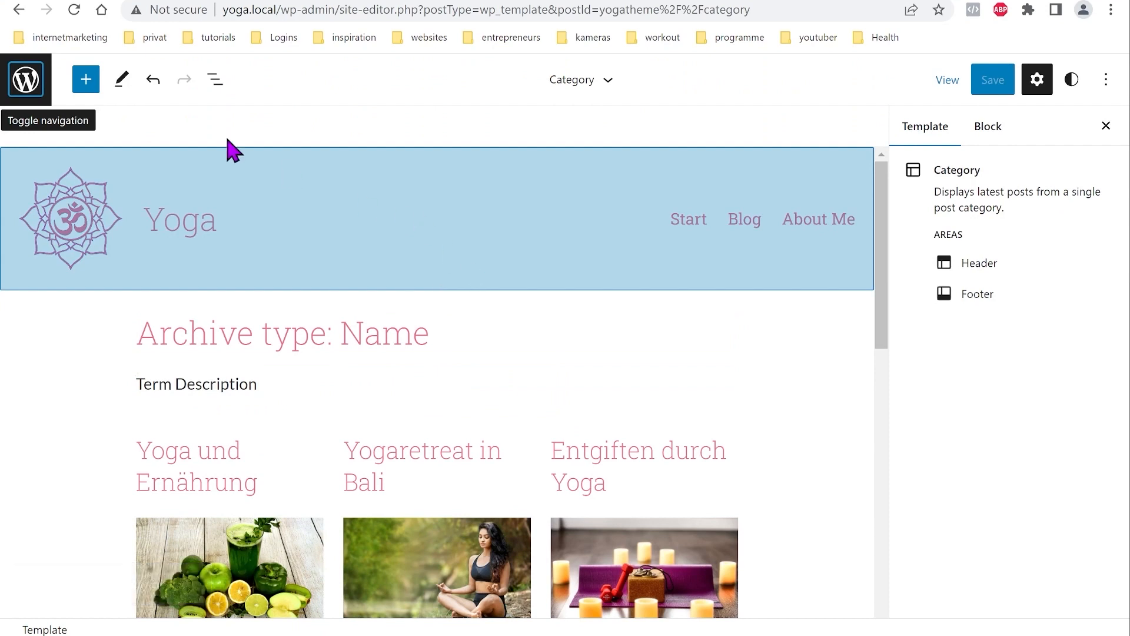
Step: Inspect the Category template's grouped title, description and query loop in List View
{"action": "left_click", "coordinate": [216, 79]}
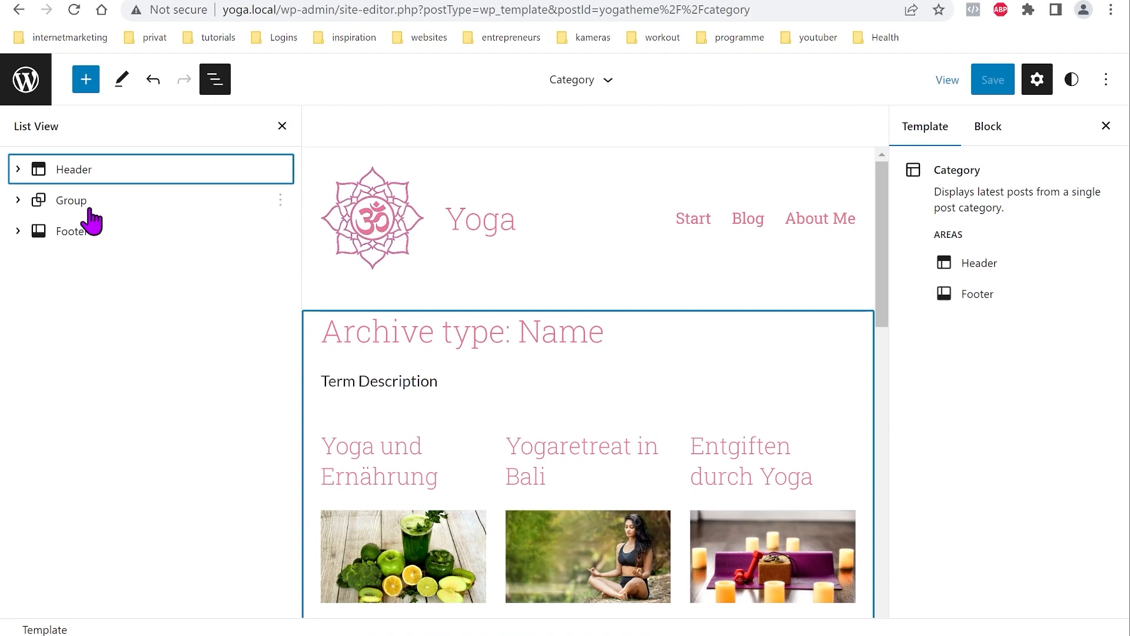
{"action": "left_click", "coordinate": [18, 200]}
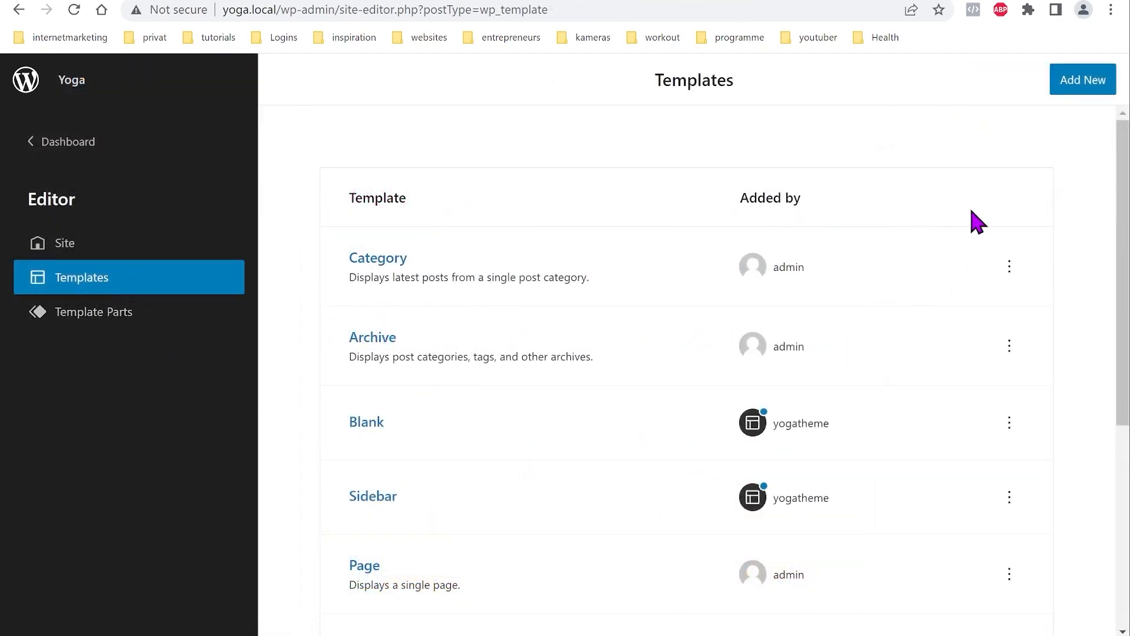
{"action": "left_click", "coordinate": [1081, 81]}
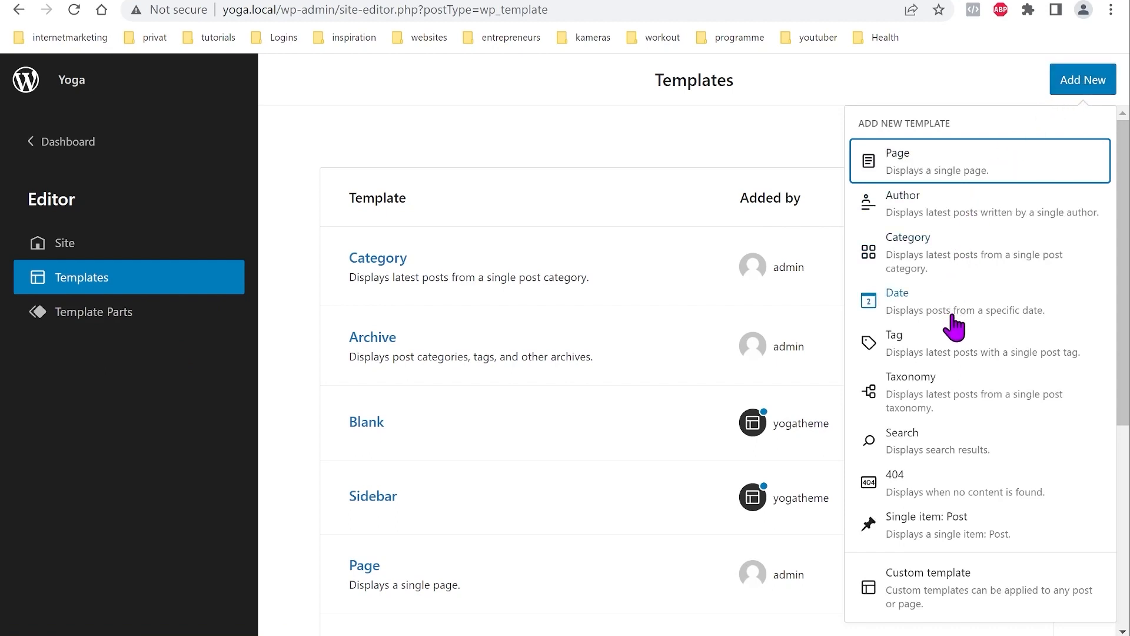
Step: Create a Search results template and select its empty paragraph block
{"action": "left_click", "coordinate": [925, 454]}
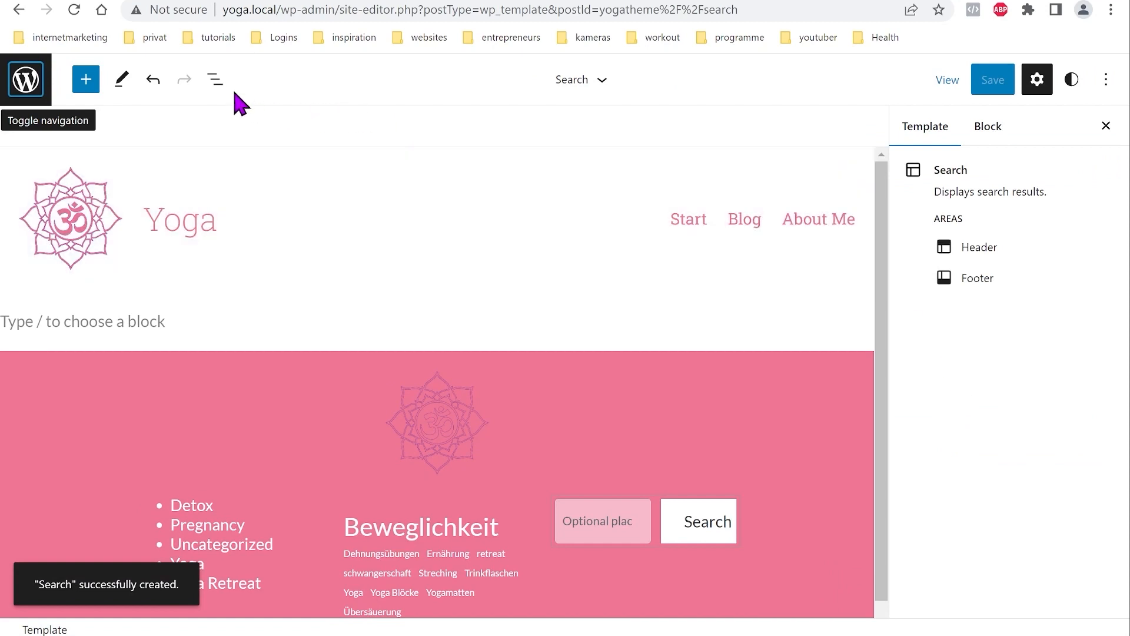
{"action": "left_click", "coordinate": [213, 83]}
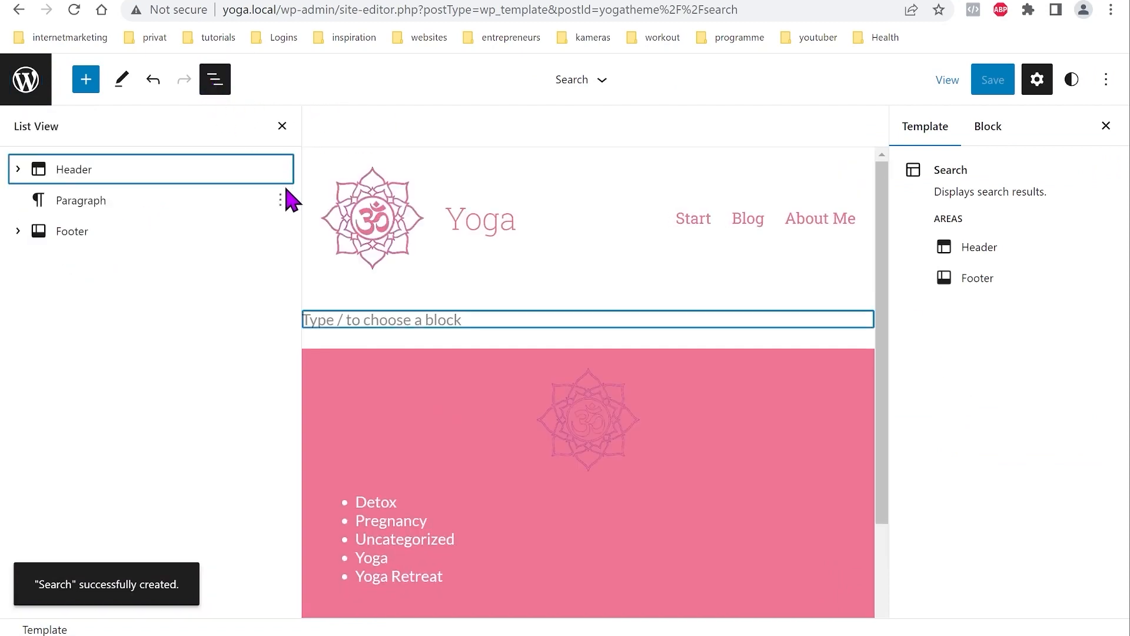
{"action": "left_click", "coordinate": [106, 207]}
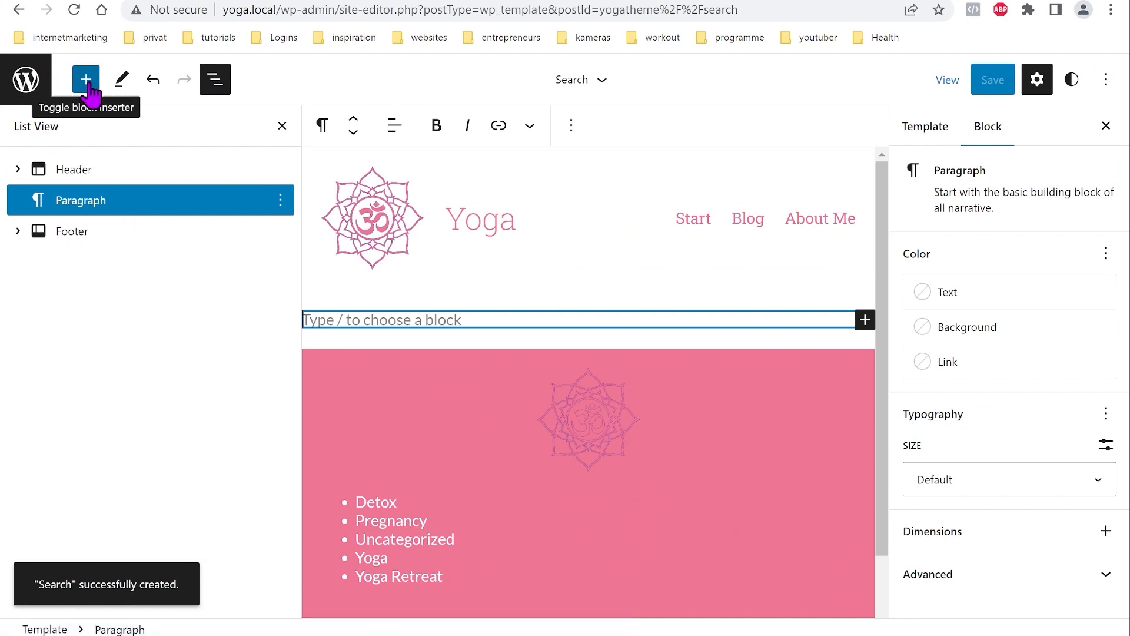
Step: Insert a Search Results Title block, then search the inserter for 'qu'
{"action": "left_click", "coordinate": [86, 80]}
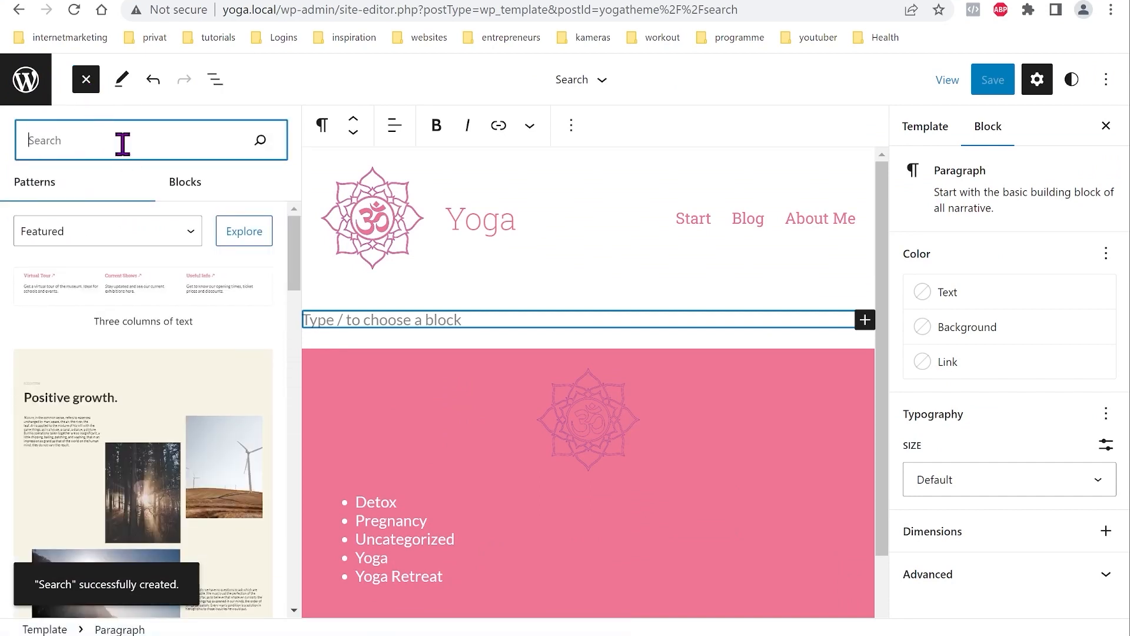
{"action": "type", "text": "sea"}
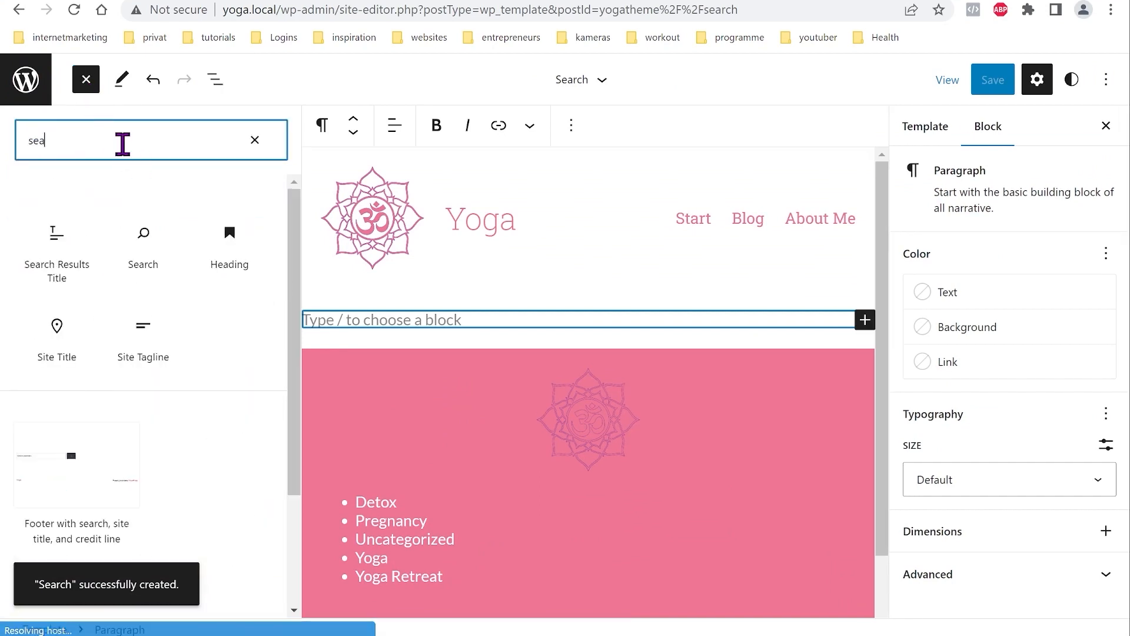
{"action": "type", "text": "rch"}
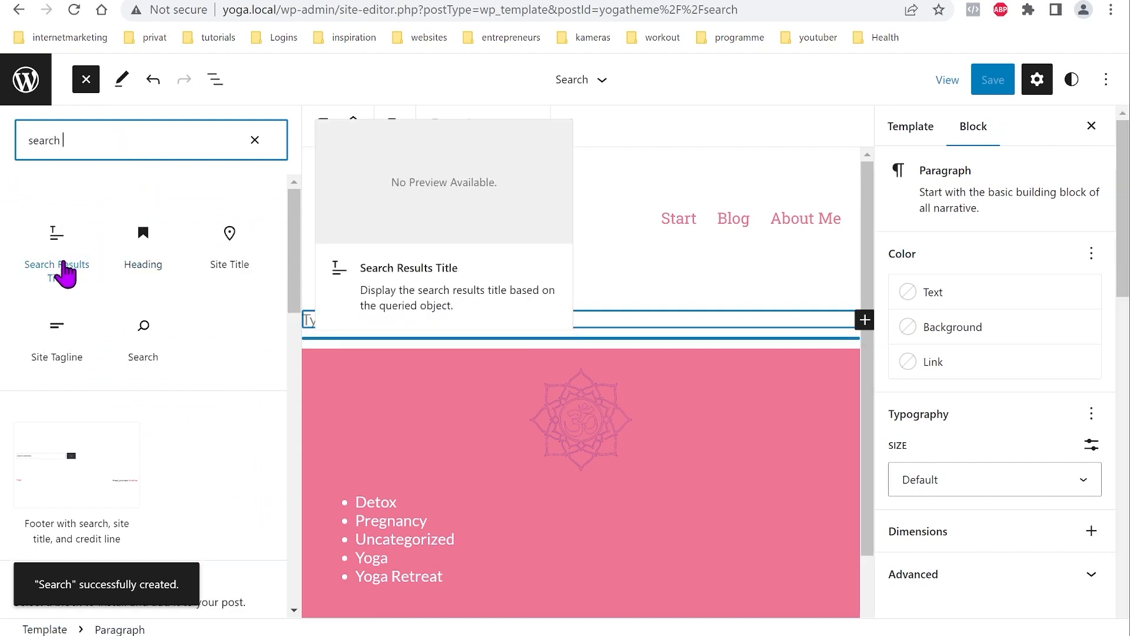
{"action": "left_click", "coordinate": [63, 273]}
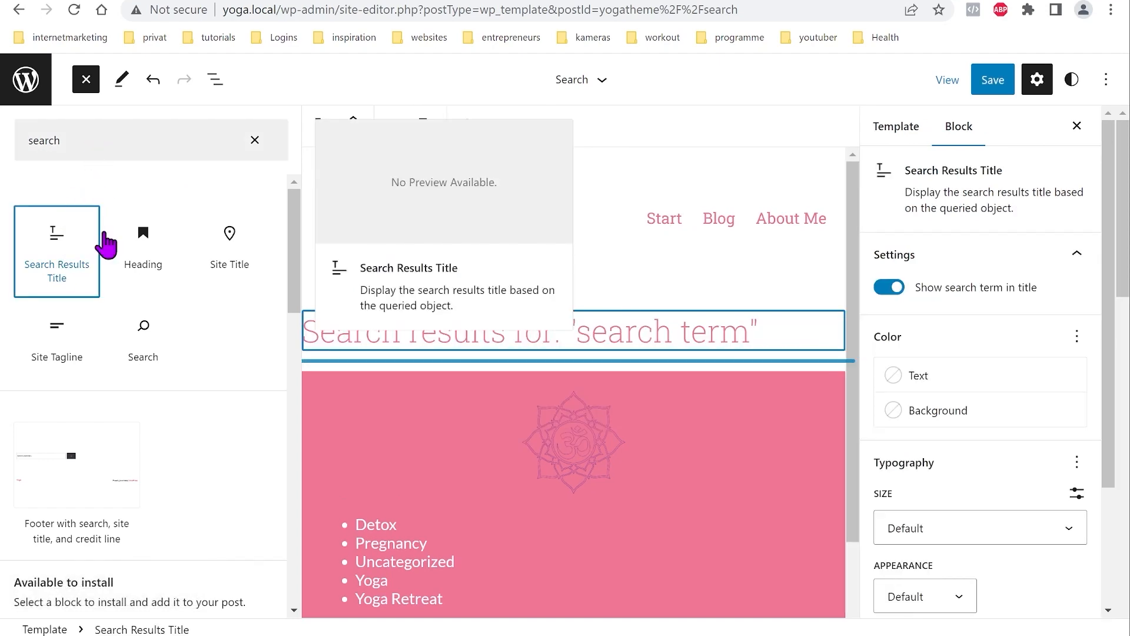
{"action": "left_click", "coordinate": [255, 139]}
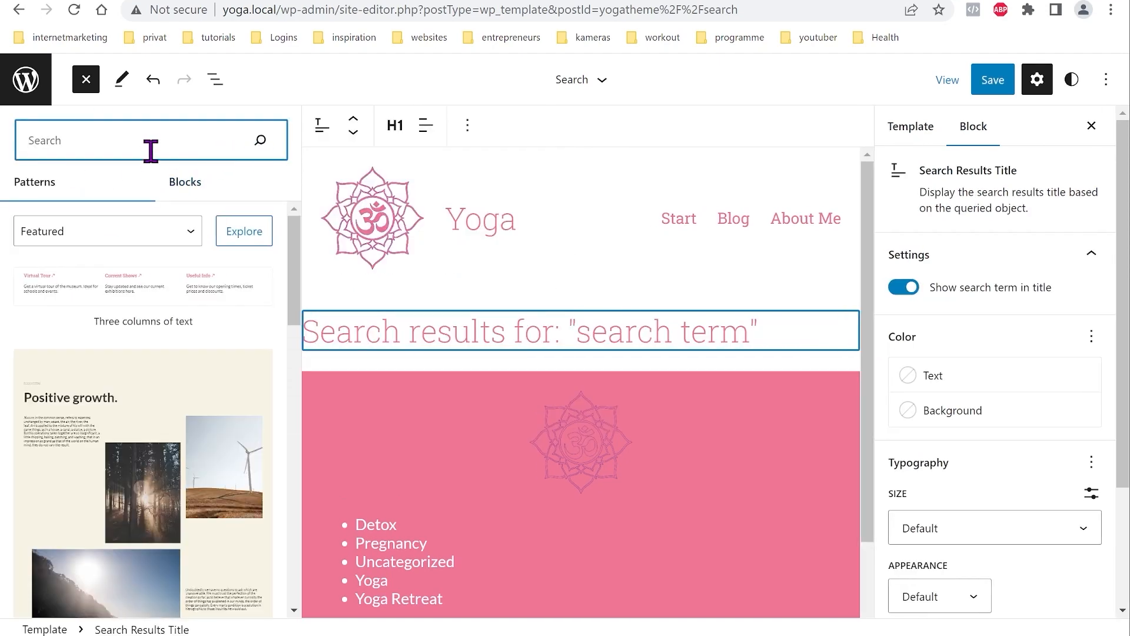
{"action": "left_click", "coordinate": [187, 185]}
{"action": "mouse_move", "coordinate": [172, 255]}
{"action": "left_click", "coordinate": [148, 142]}
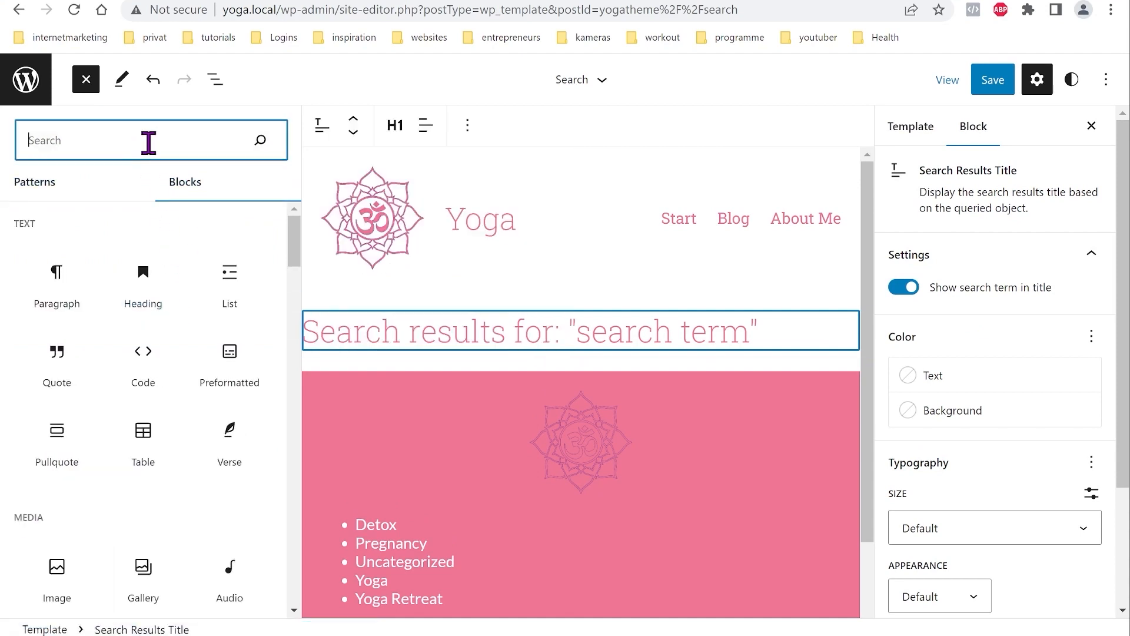
{"action": "type", "text": "qu"}
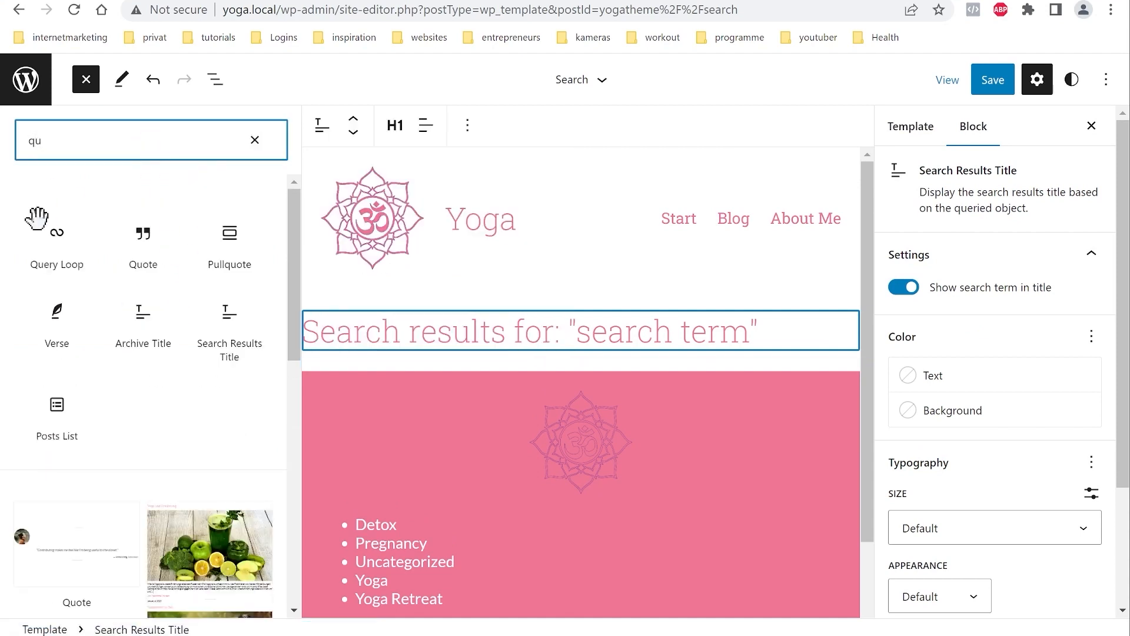
Step: Insert a blank Query Loop using the Image, Date & Title layout in grid view
{"action": "left_click", "coordinate": [57, 240]}
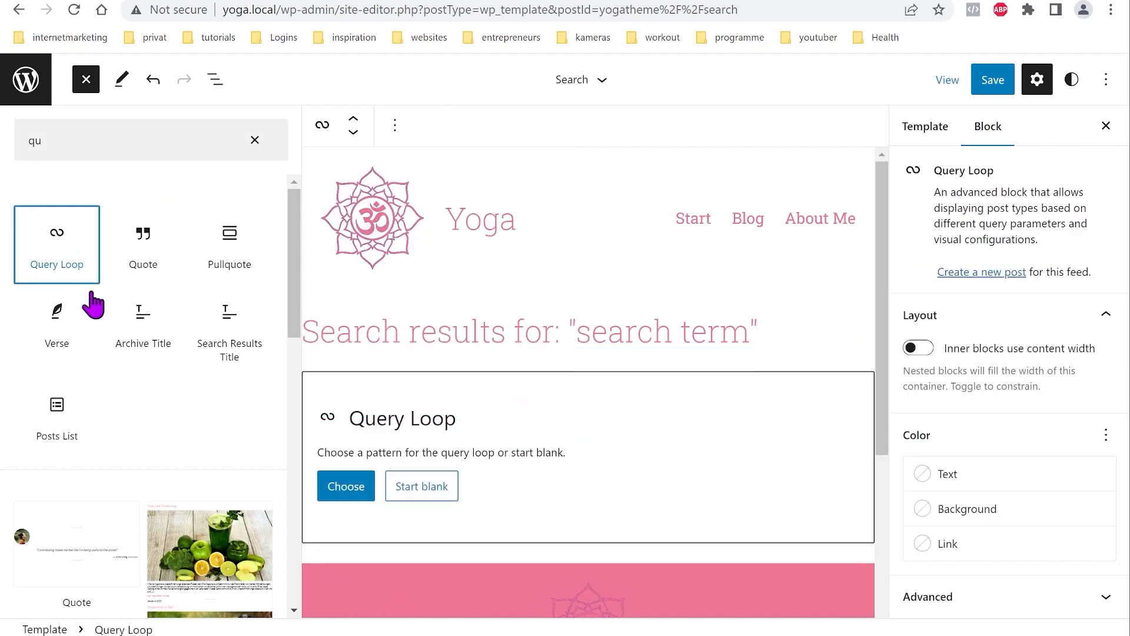
{"action": "left_click", "coordinate": [218, 88]}
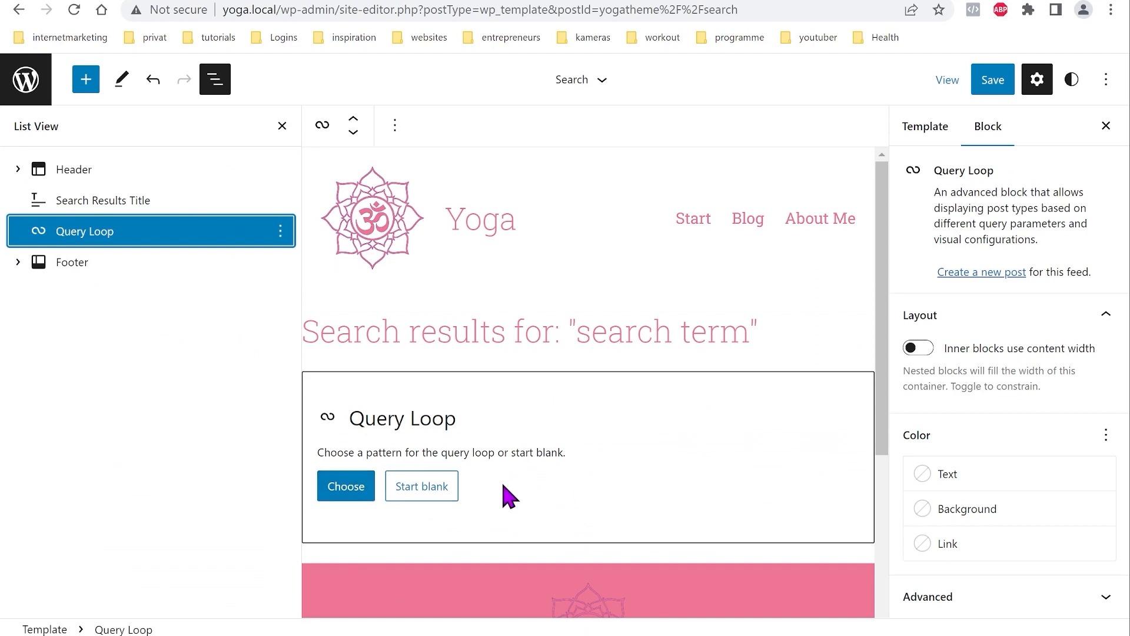
{"action": "left_click", "coordinate": [428, 492]}
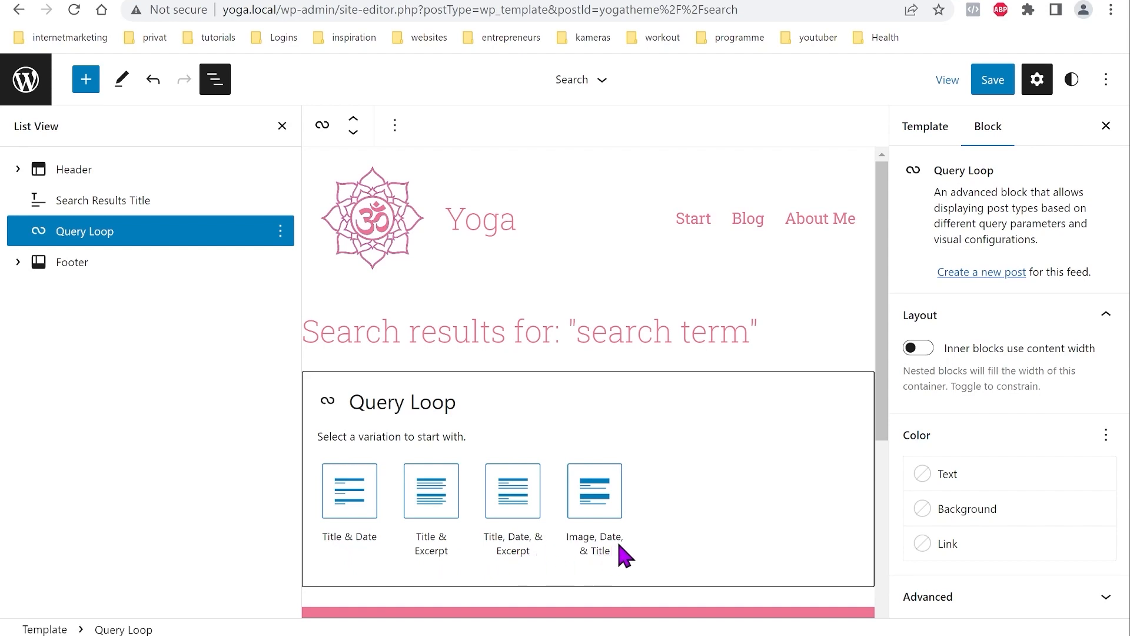
{"action": "left_click", "coordinate": [596, 500]}
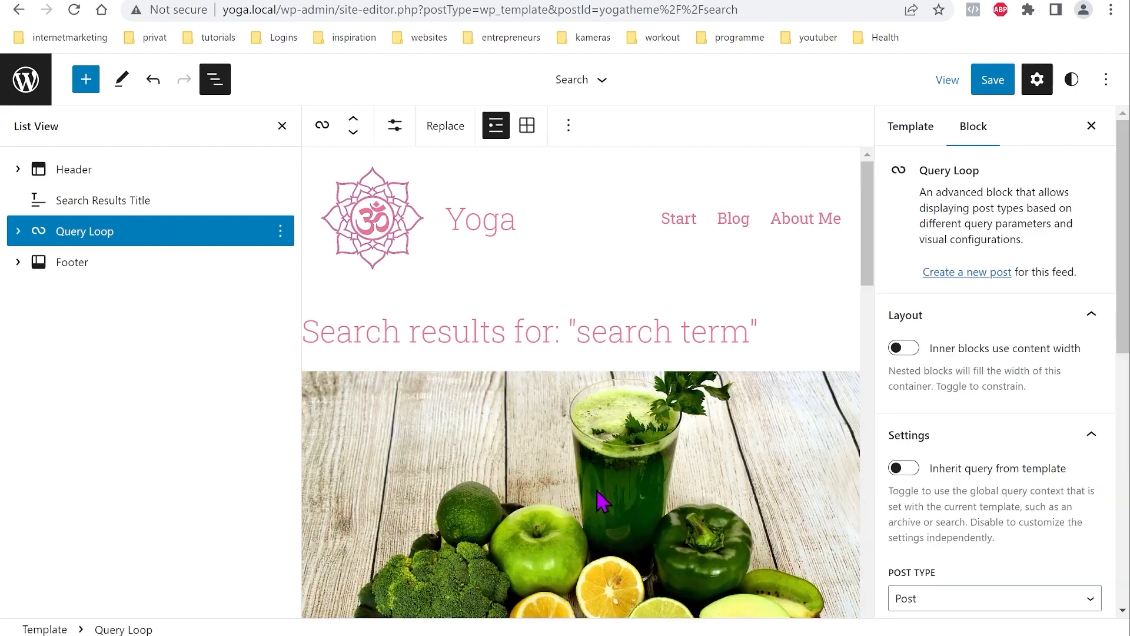
{"action": "scroll", "coordinate": [575, 310], "scroll_direction": "down", "scroll_amount": 15}
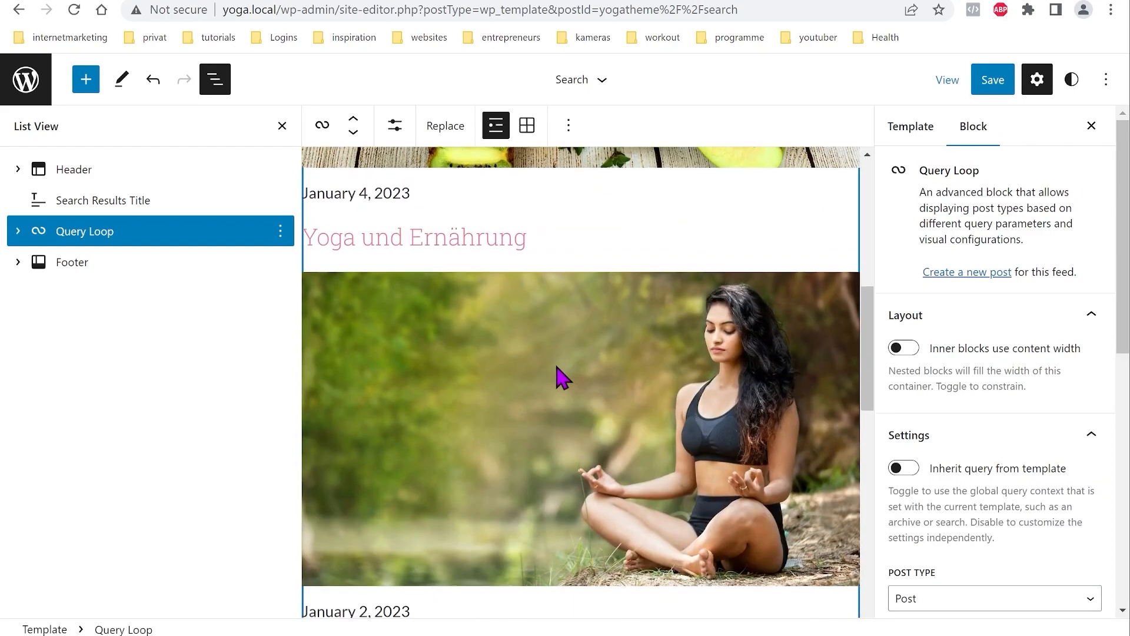
{"action": "scroll", "coordinate": [547, 406], "scroll_direction": "up", "scroll_amount": 12}
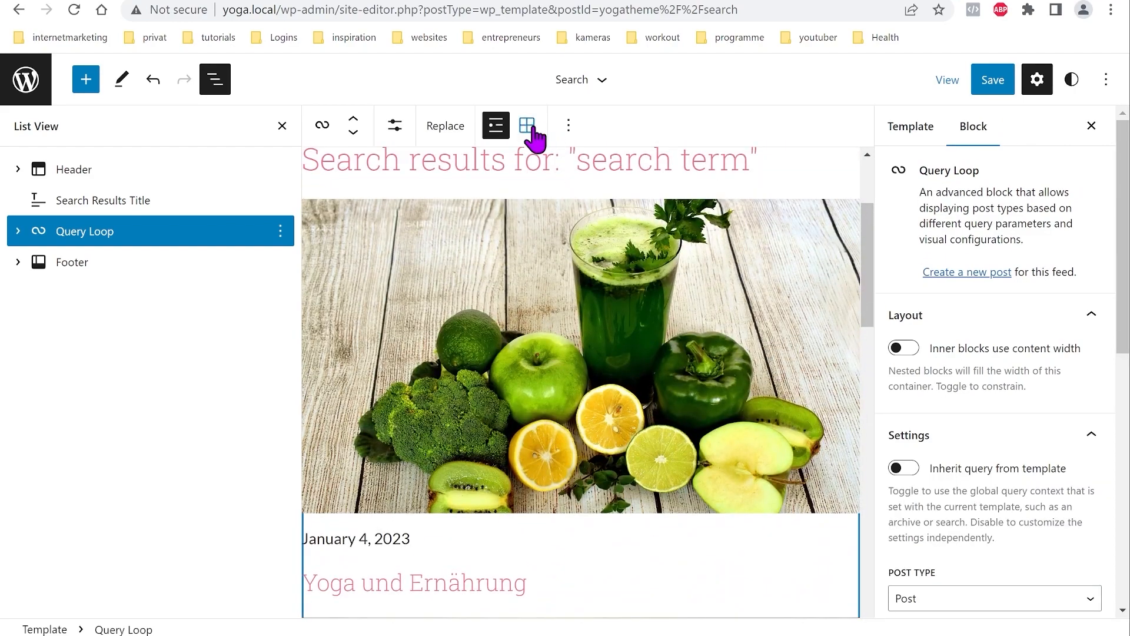
{"action": "left_click", "coordinate": [530, 127]}
{"action": "scroll", "coordinate": [561, 371], "scroll_direction": "up", "scroll_amount": 3}
{"action": "scroll", "coordinate": [560, 371], "scroll_direction": "down", "scroll_amount": 4}
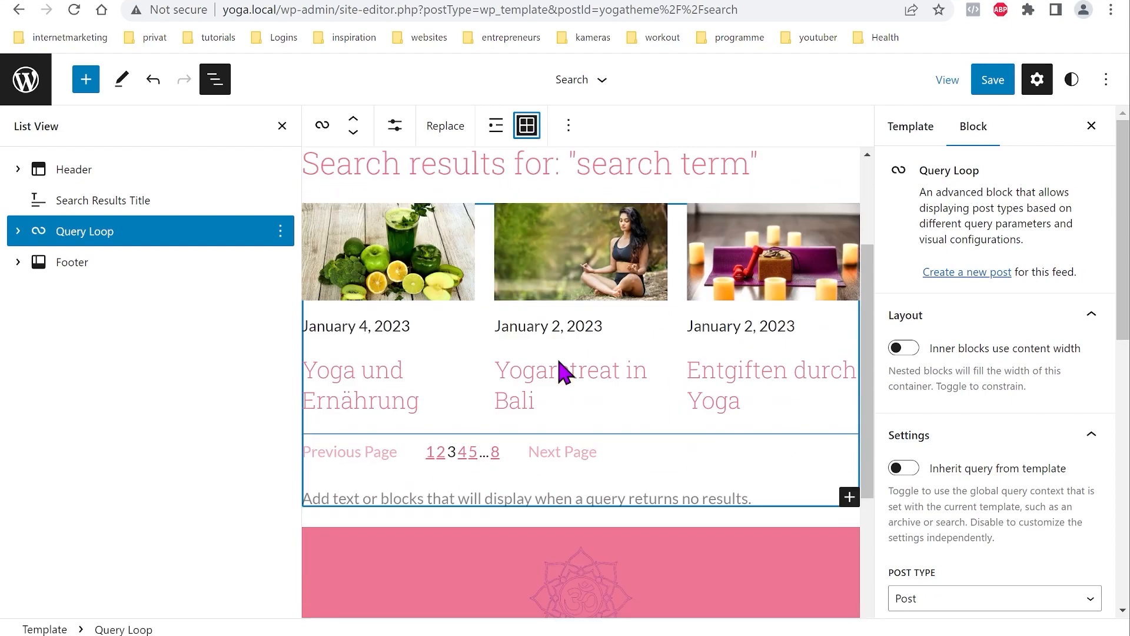
{"action": "scroll", "coordinate": [561, 377], "scroll_direction": "up", "scroll_amount": 4}
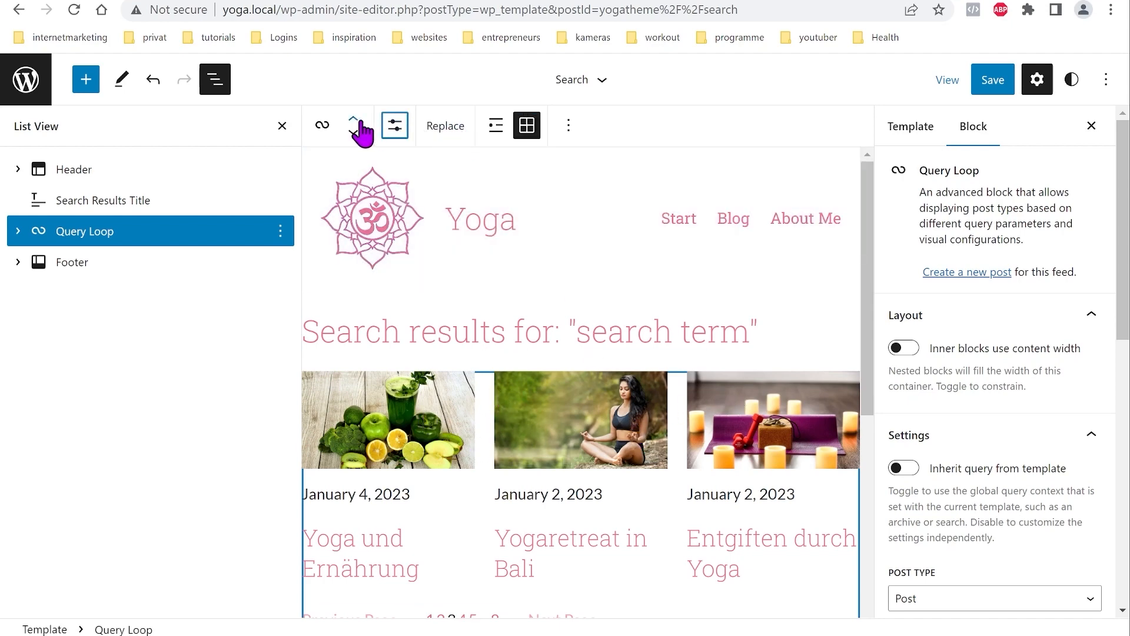
Step: Increase posts per page and turn on Inherit query from template
{"action": "left_click", "coordinate": [396, 127]}
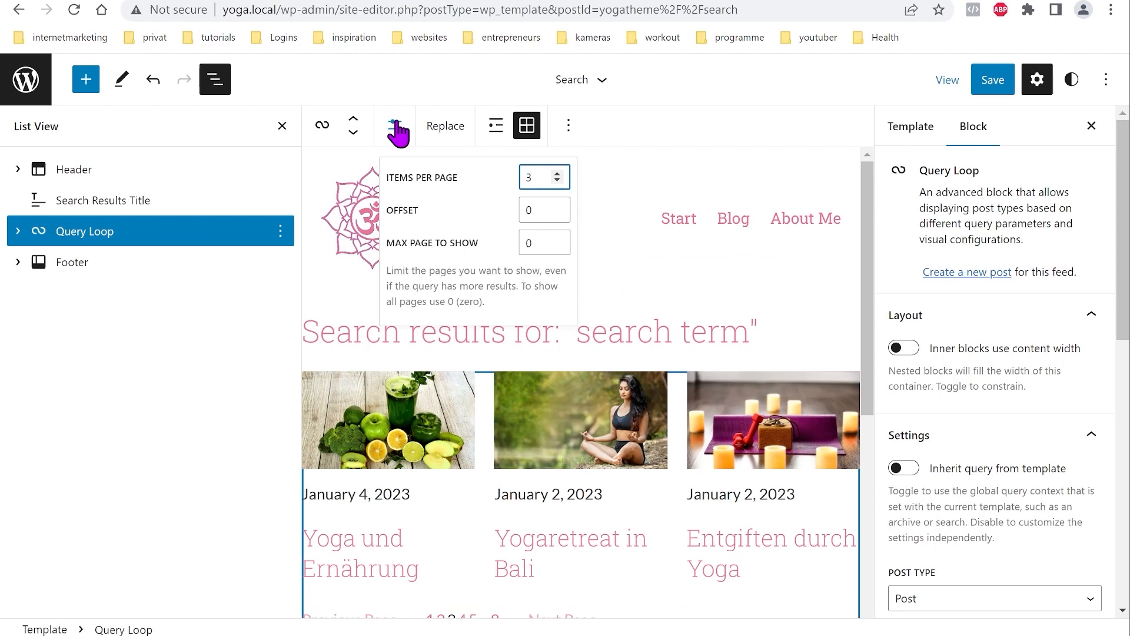
{"action": "left_click", "coordinate": [557, 175]}
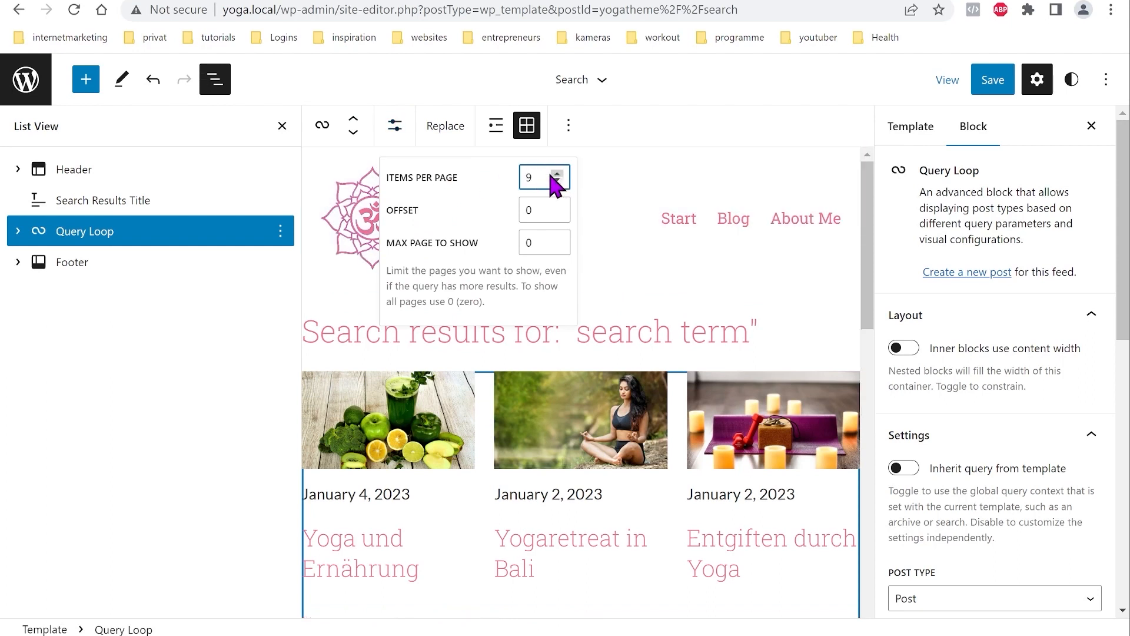
{"action": "left_click", "coordinate": [400, 129]}
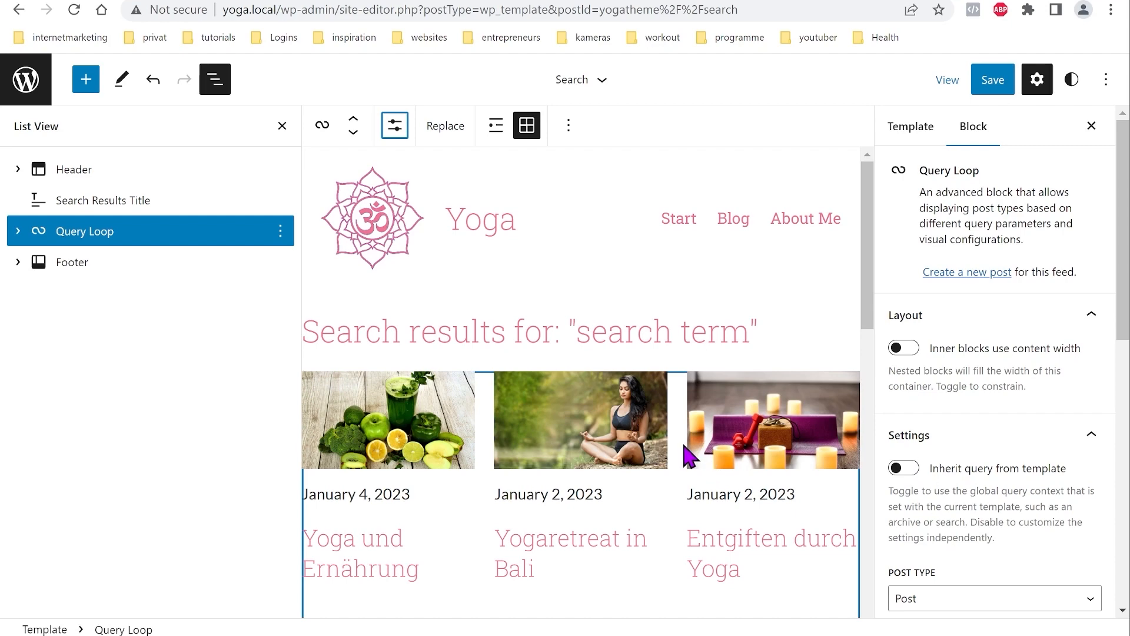
{"action": "left_click", "coordinate": [907, 470]}
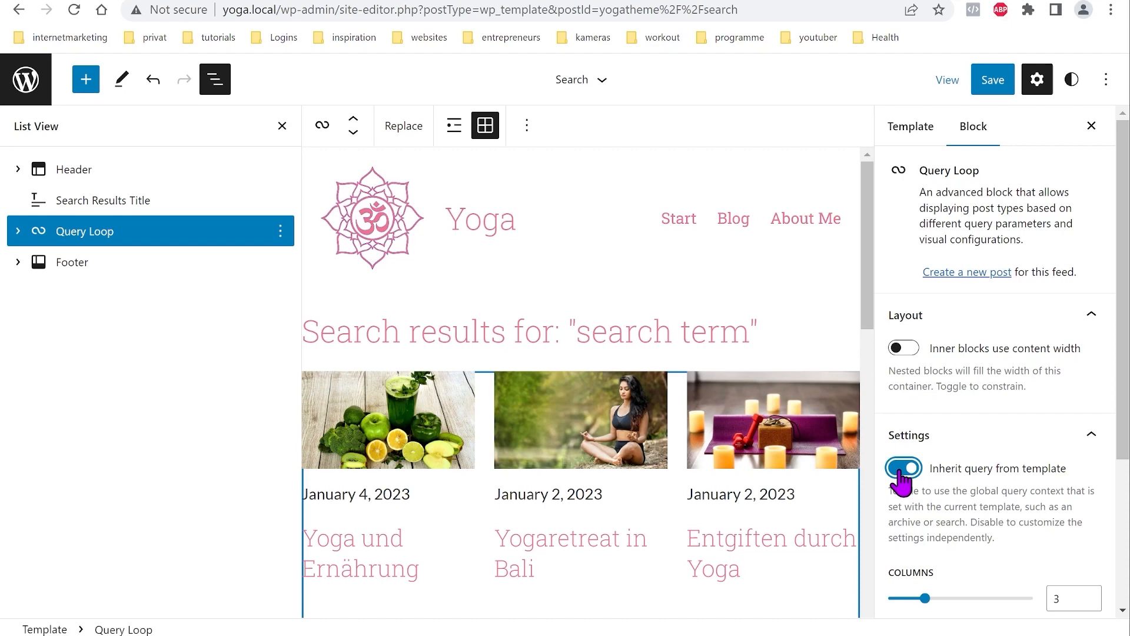
{"action": "left_click", "coordinate": [901, 471]}
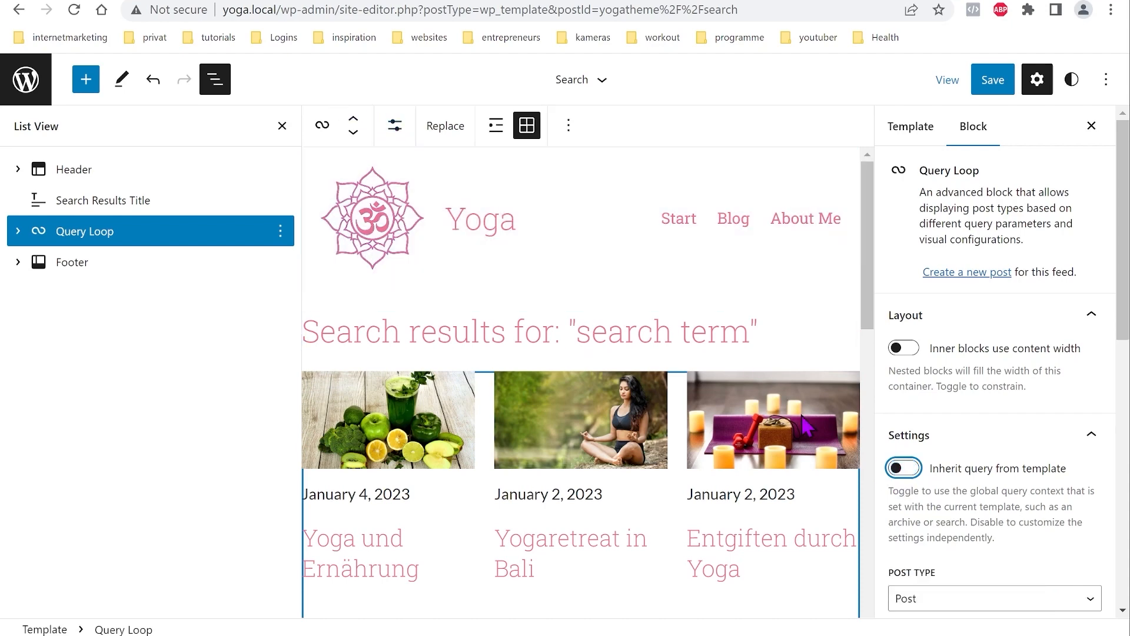
{"action": "left_click", "coordinate": [905, 471]}
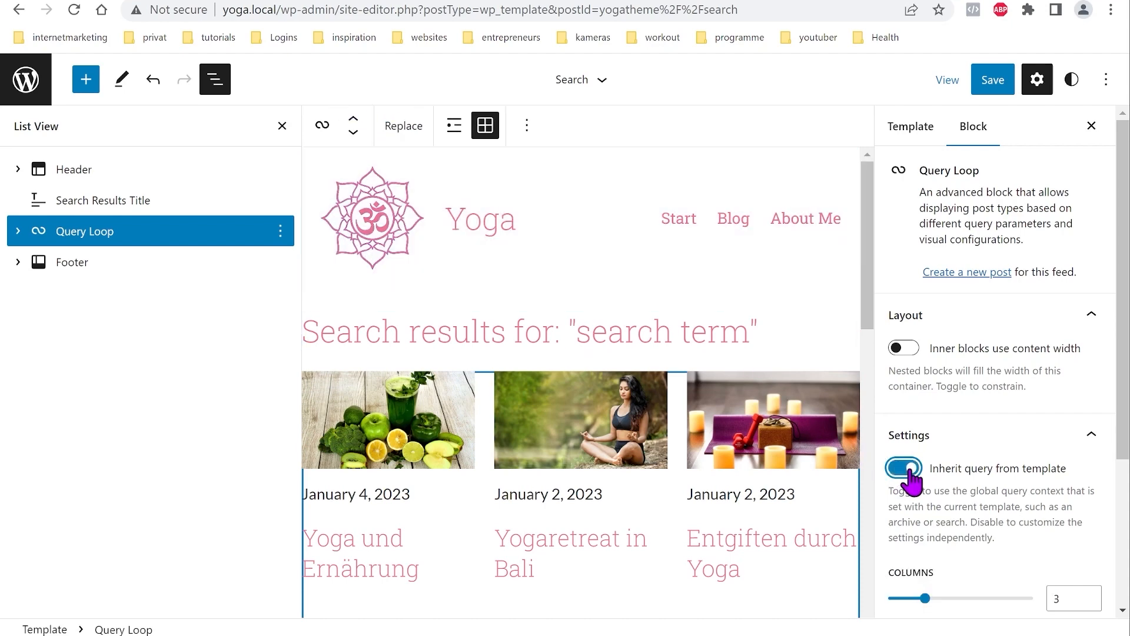
{"action": "scroll", "coordinate": [583, 388], "scroll_direction": "down", "scroll_amount": 8}
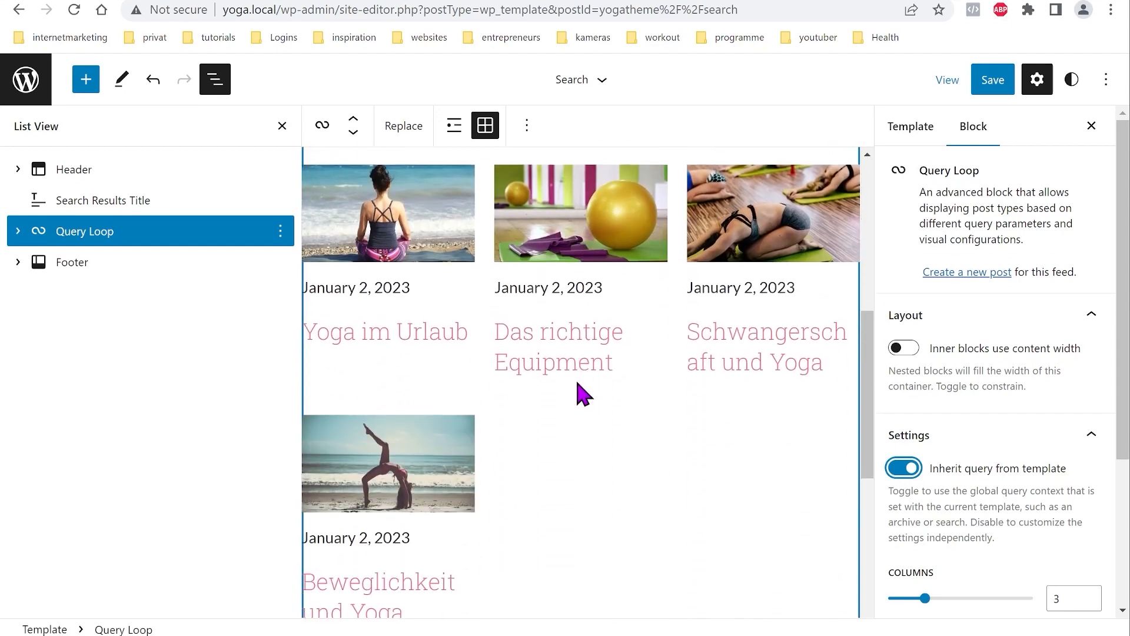
{"action": "scroll", "coordinate": [583, 393], "scroll_direction": "down", "scroll_amount": 4}
{"action": "scroll", "coordinate": [589, 429], "scroll_direction": "up", "scroll_amount": 10}
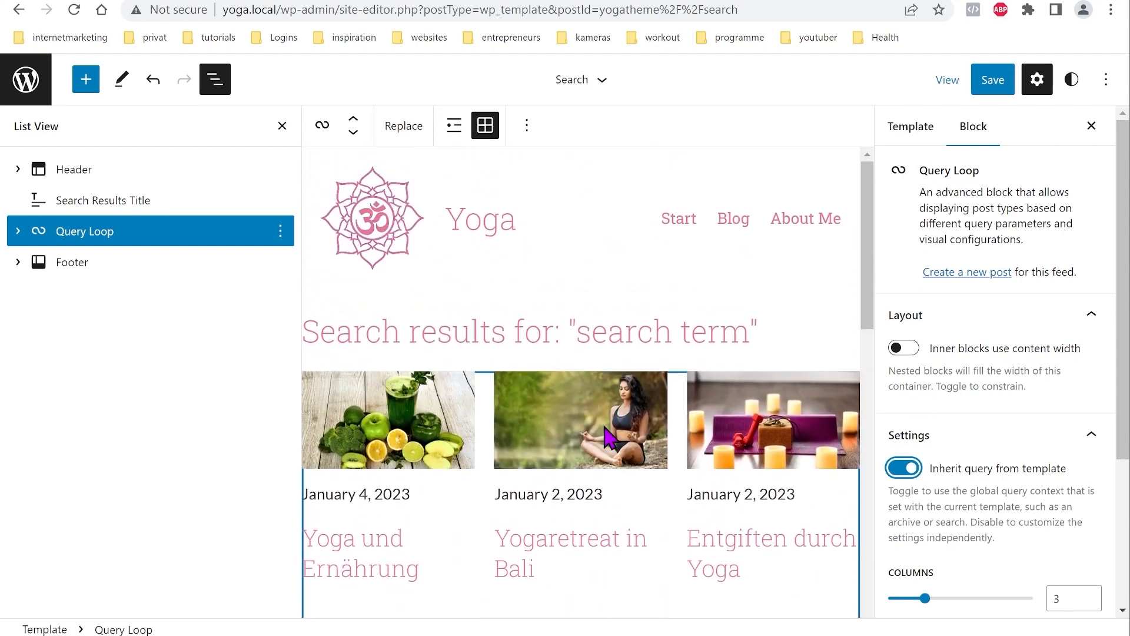
{"action": "scroll", "coordinate": [595, 412], "scroll_direction": "down", "scroll_amount": 3}
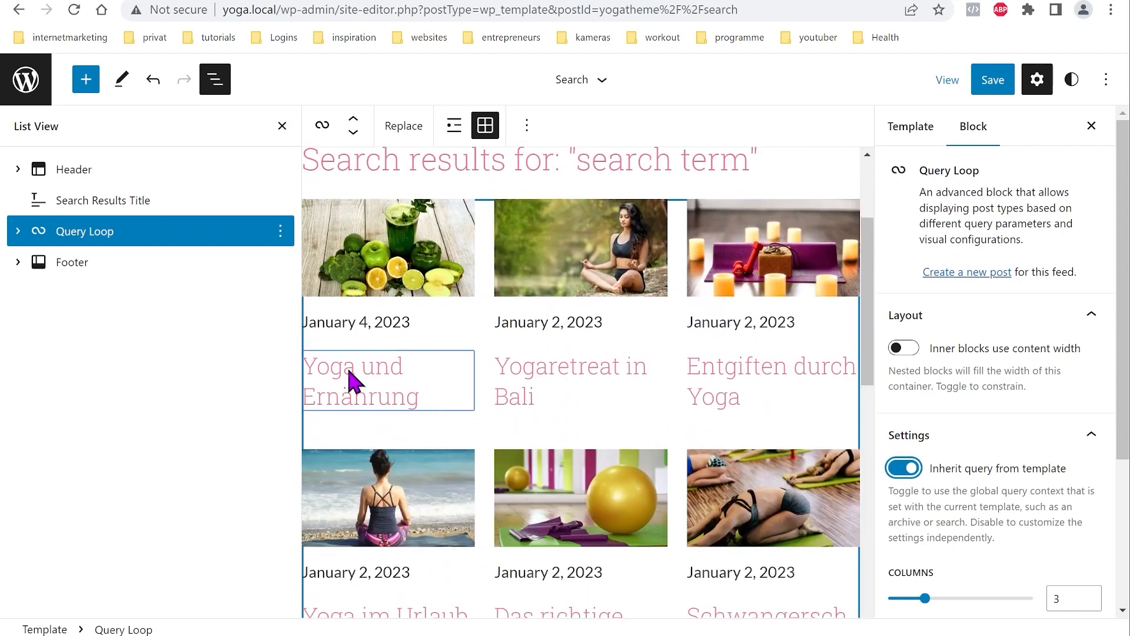
{"action": "left_click", "coordinate": [415, 377]}
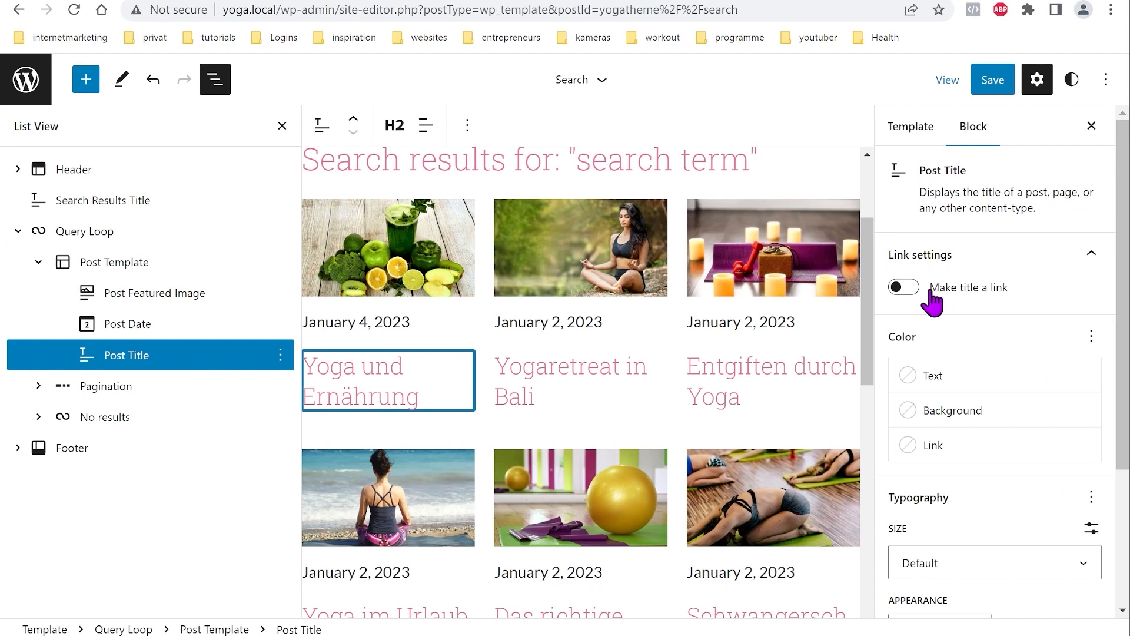
Step: Make the Post Featured Image link to its post
{"action": "left_click", "coordinate": [545, 321]}
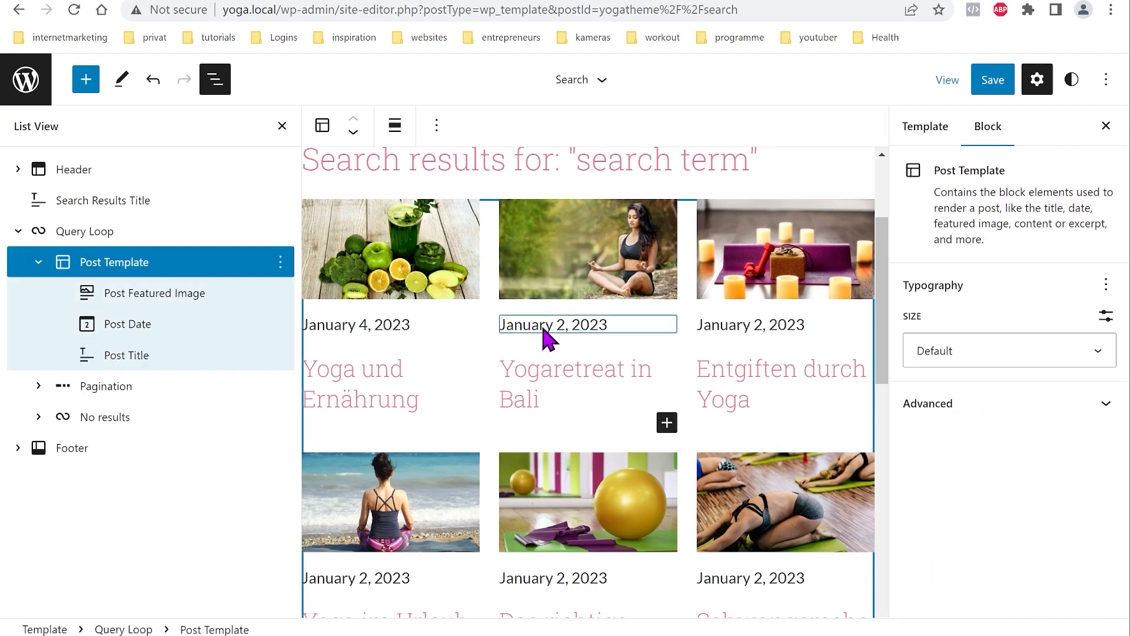
{"action": "left_click", "coordinate": [547, 323]}
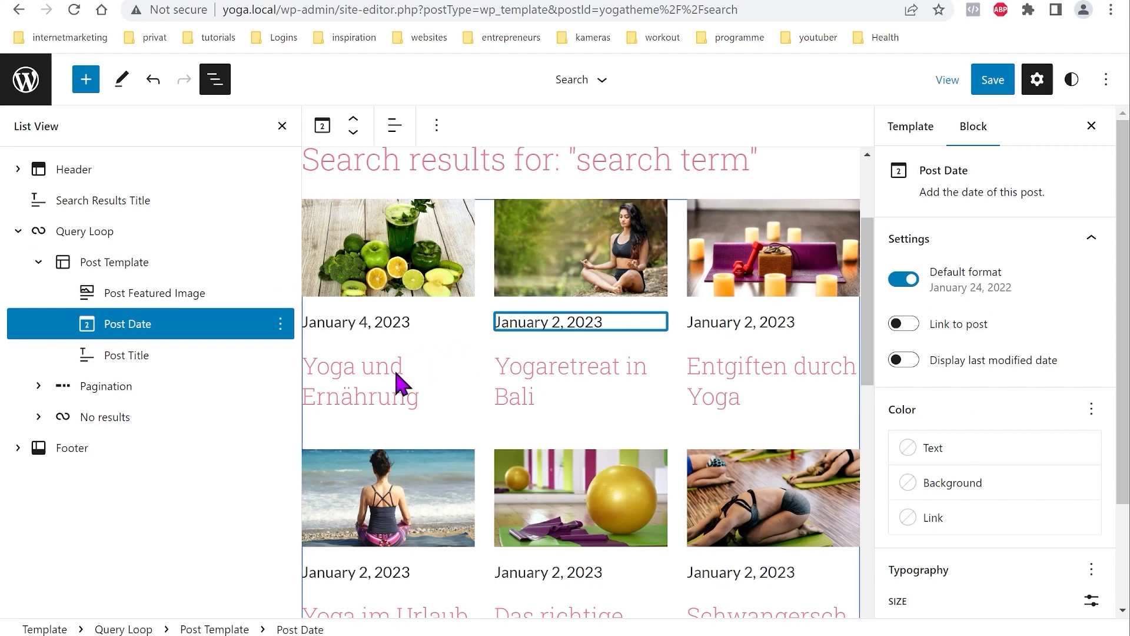
{"action": "left_click", "coordinate": [398, 383]}
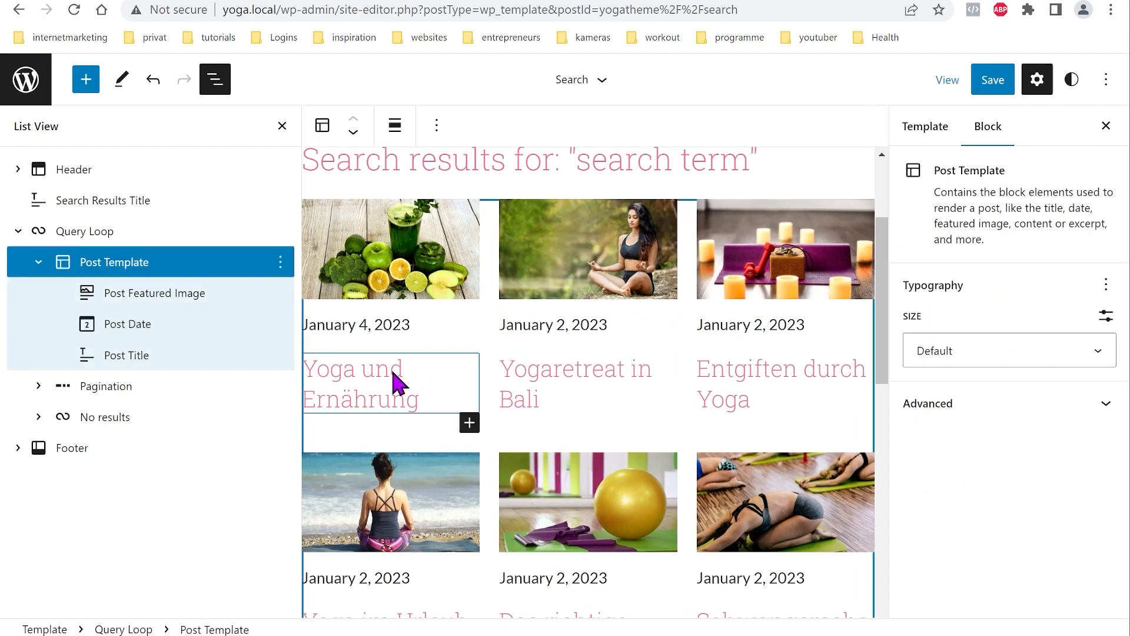
{"action": "left_click", "coordinate": [186, 298]}
{"action": "left_click", "coordinate": [910, 273]}
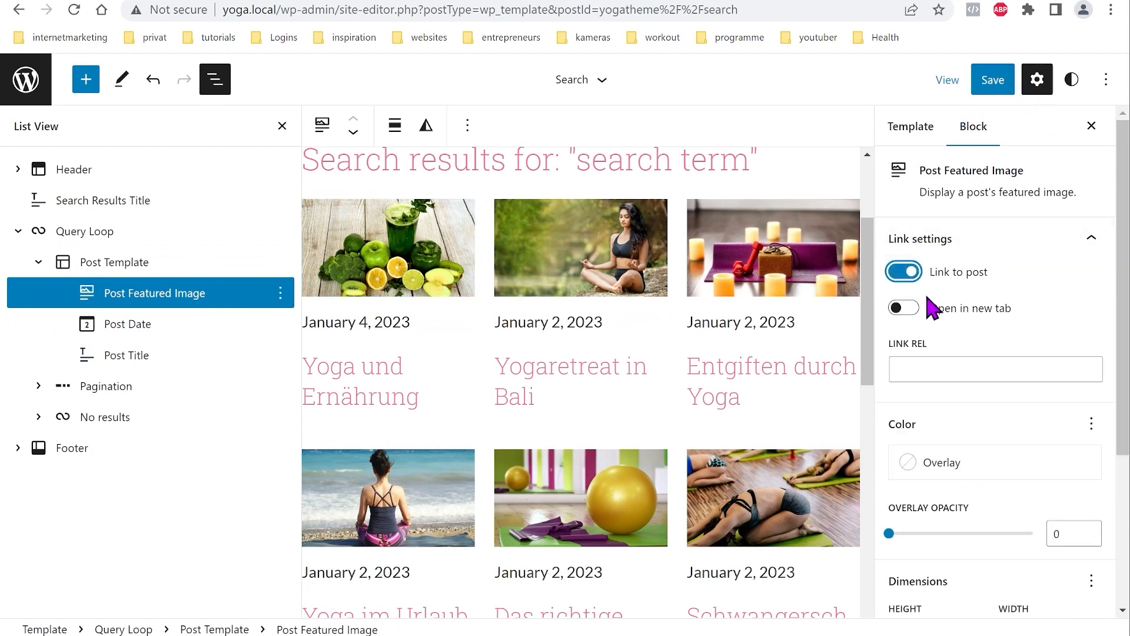
Step: Link the Post Date to its post and make the Post Title a link
{"action": "left_click", "coordinate": [145, 329]}
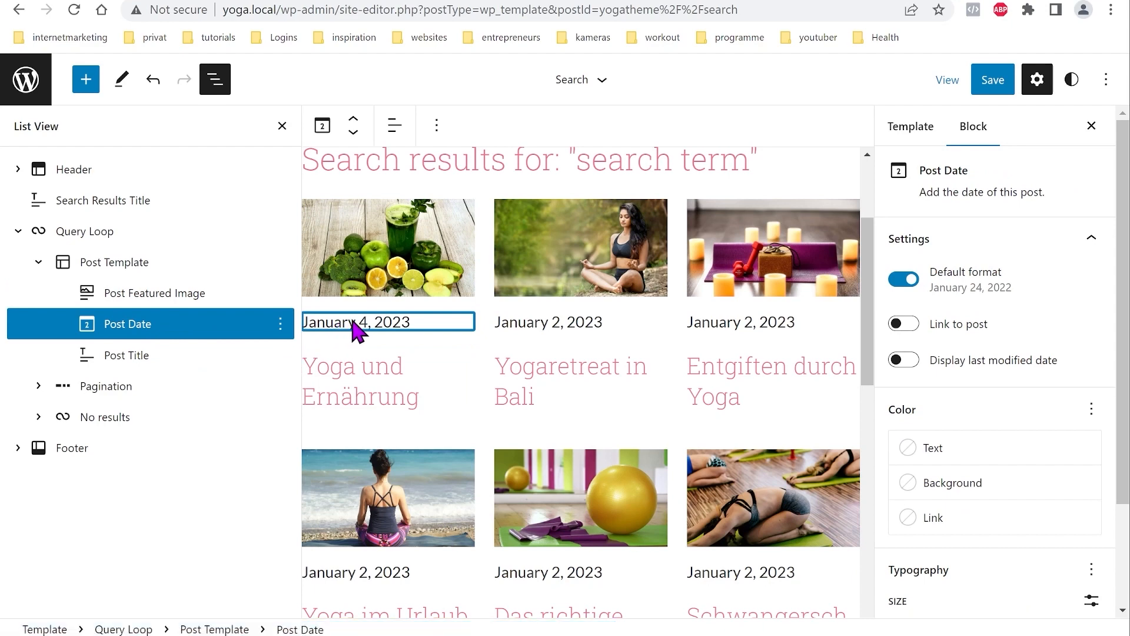
{"action": "left_click", "coordinate": [964, 326]}
{"action": "left_click", "coordinate": [126, 357]}
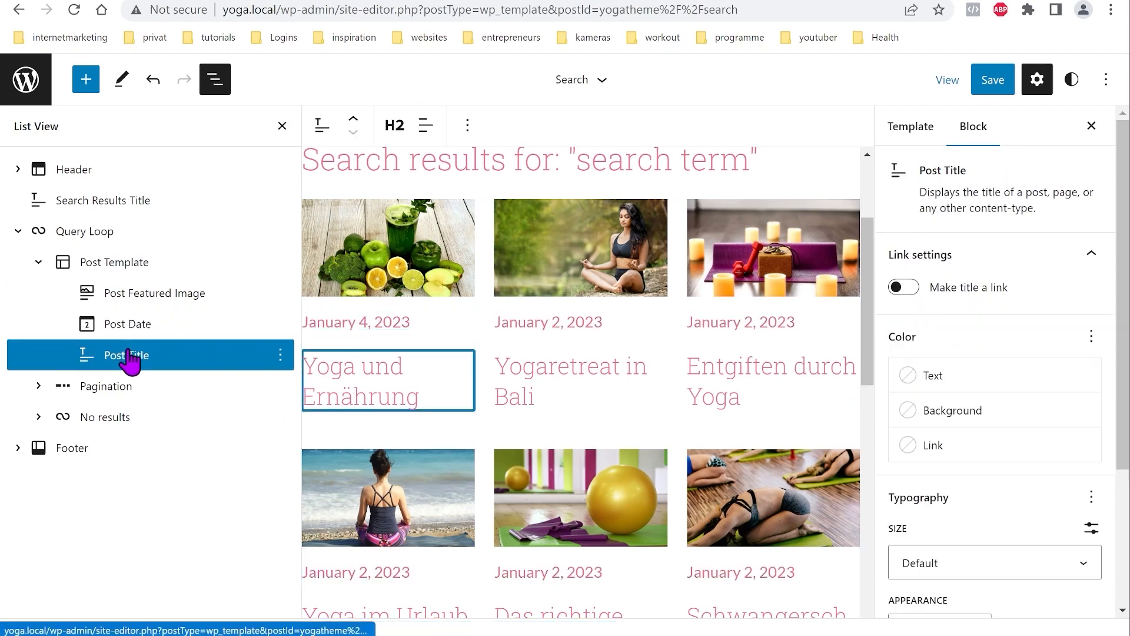
{"action": "left_click", "coordinate": [915, 289]}
{"action": "scroll", "coordinate": [627, 439], "scroll_direction": "up", "scroll_amount": 3}
{"action": "scroll", "coordinate": [589, 433], "scroll_direction": "down", "scroll_amount": 1}
{"action": "scroll", "coordinate": [476, 427], "scroll_direction": "down", "scroll_amount": 9}
{"action": "scroll", "coordinate": [601, 444], "scroll_direction": "up", "scroll_amount": 9}
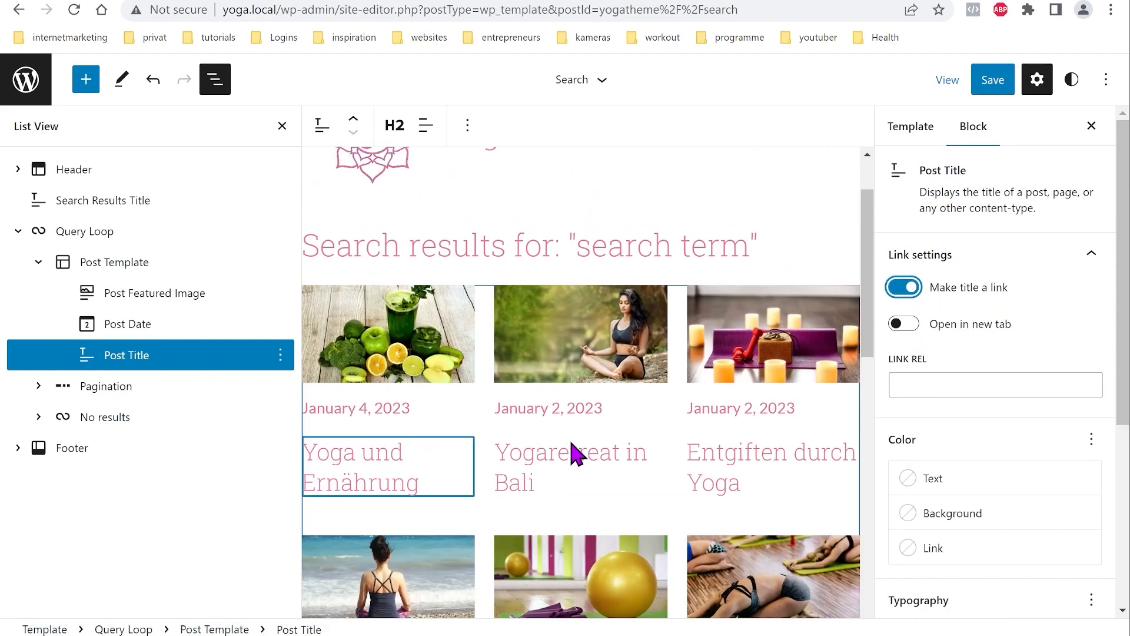
{"action": "scroll", "coordinate": [574, 453], "scroll_direction": "up", "scroll_amount": 2}
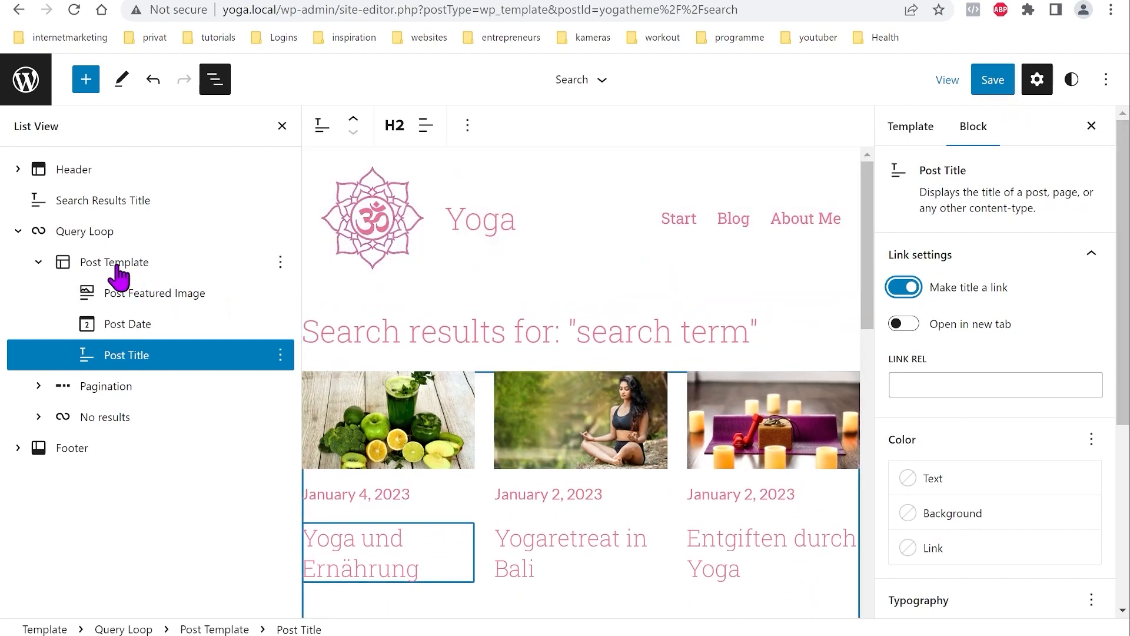
Step: Group Search Results Title with the Query Loop and save the Search template
{"action": "left_click", "coordinate": [88, 211]}
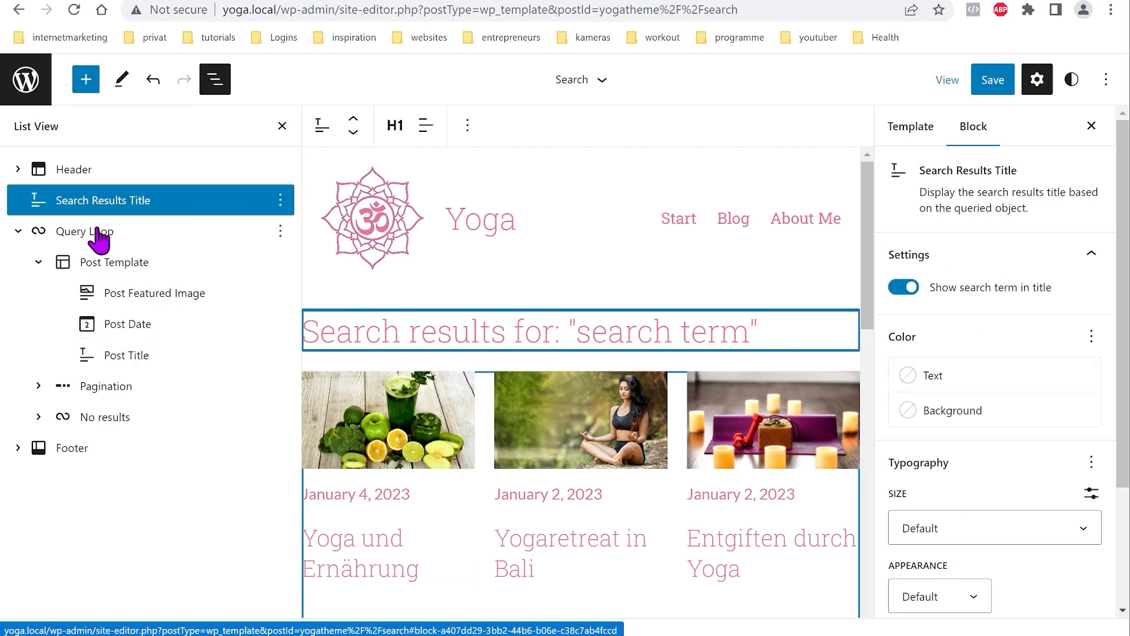
{"action": "left_click", "coordinate": [101, 234], "text": "shift"}
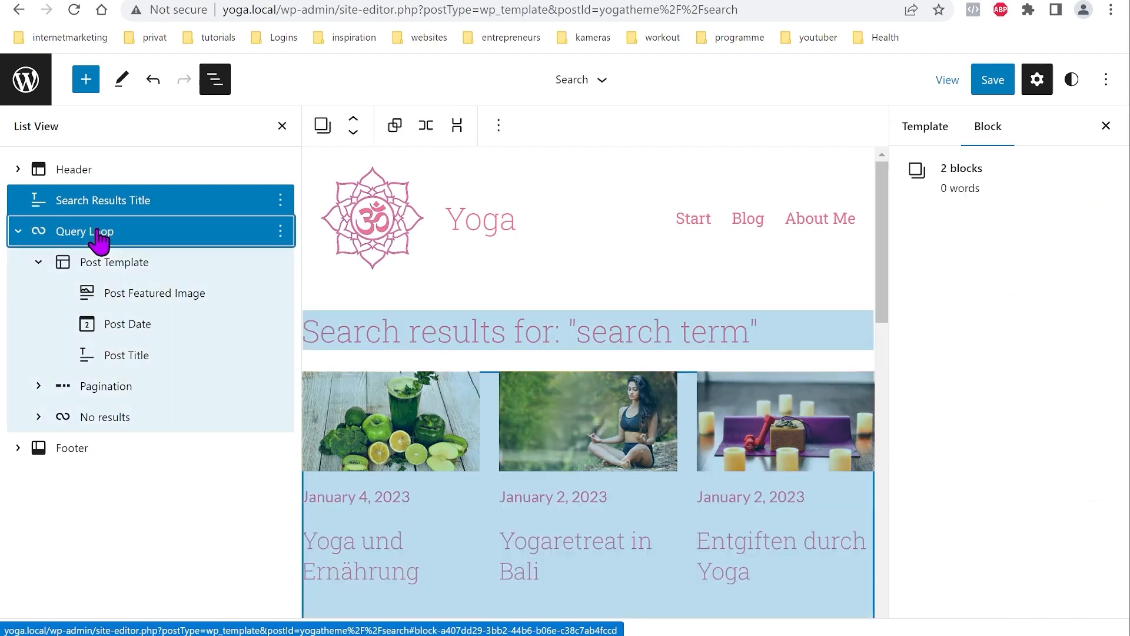
{"action": "left_click", "coordinate": [284, 203]}
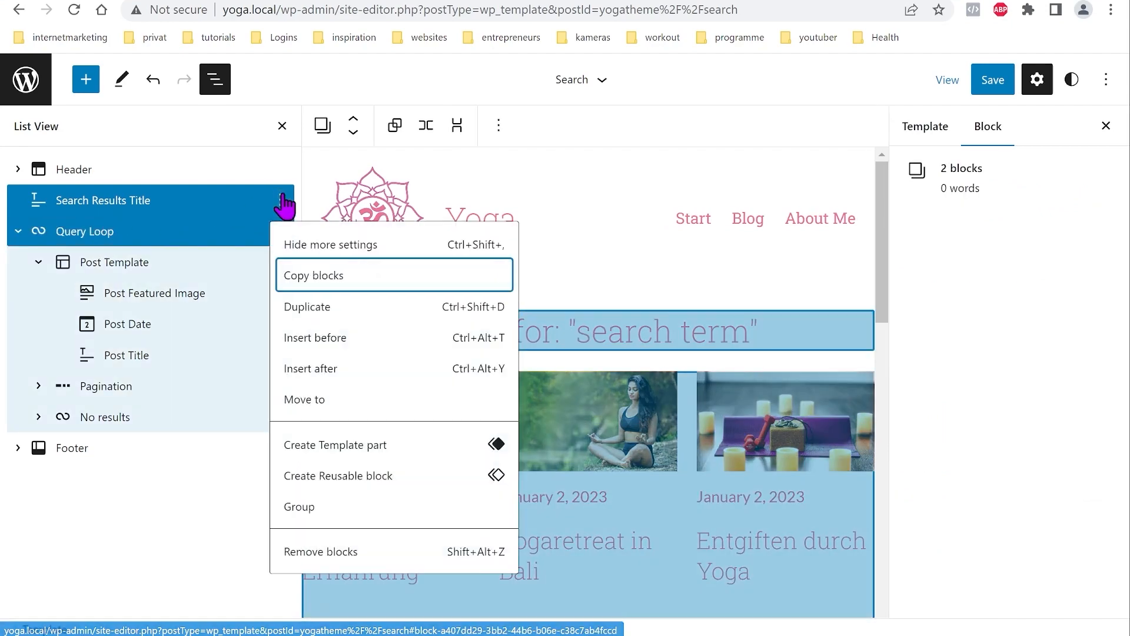
{"action": "left_click", "coordinate": [325, 508]}
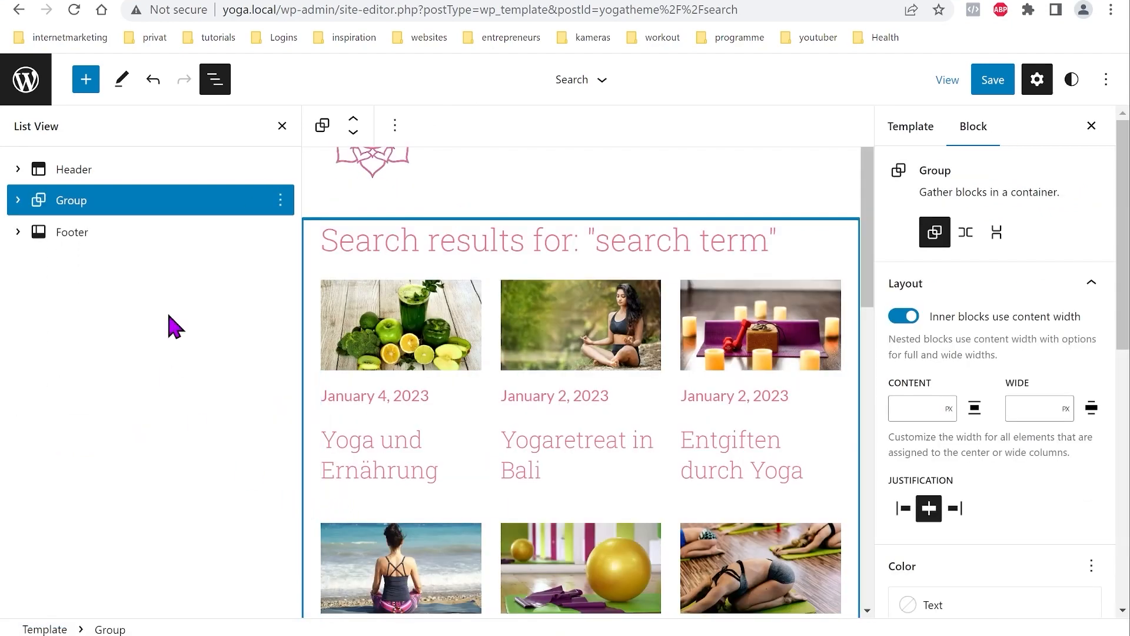
{"action": "left_click", "coordinate": [992, 86]}
{"action": "left_click", "coordinate": [965, 87]}
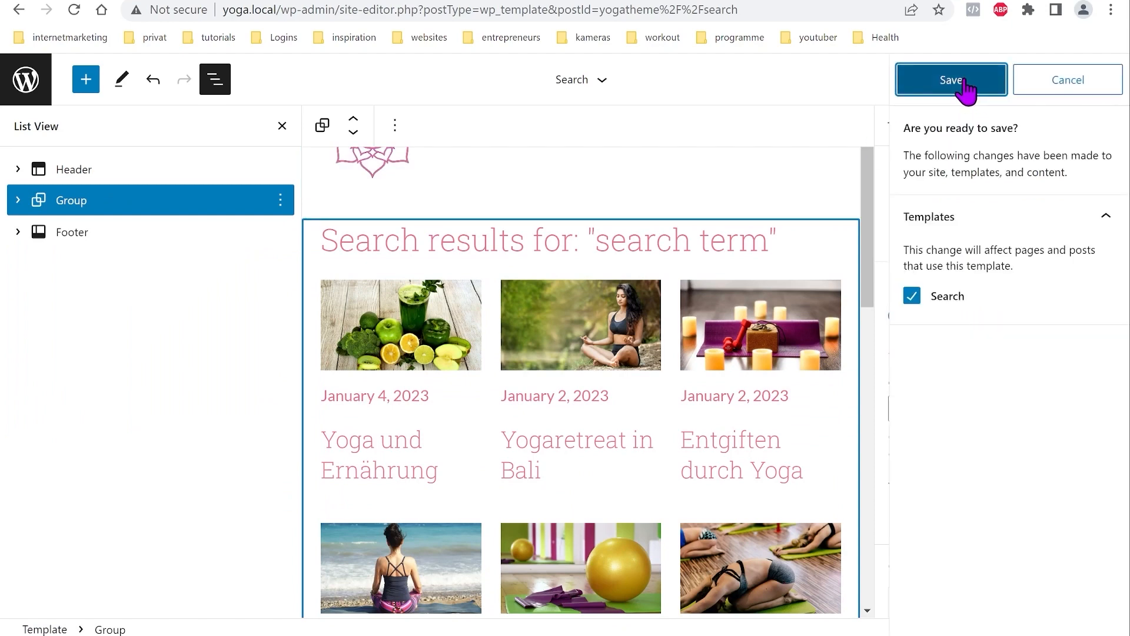
Step: Expand the group and query loop in List View to reach the No results block
{"action": "left_click", "coordinate": [19, 201]}
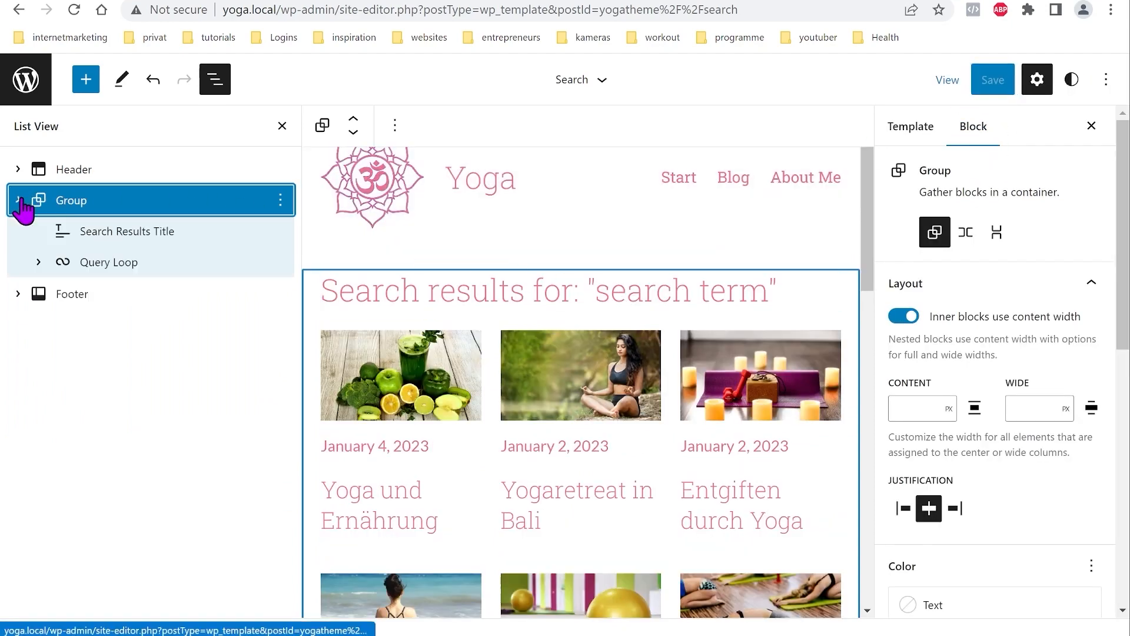
{"action": "left_click", "coordinate": [39, 263]}
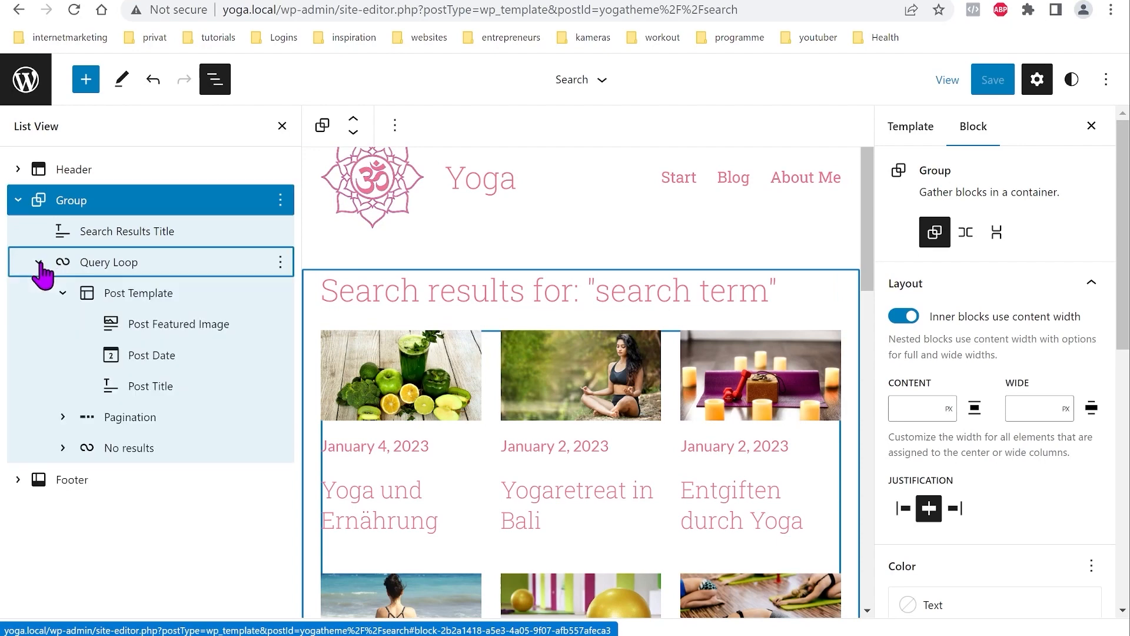
{"action": "left_click", "coordinate": [143, 454]}
{"action": "left_click", "coordinate": [63, 447]}
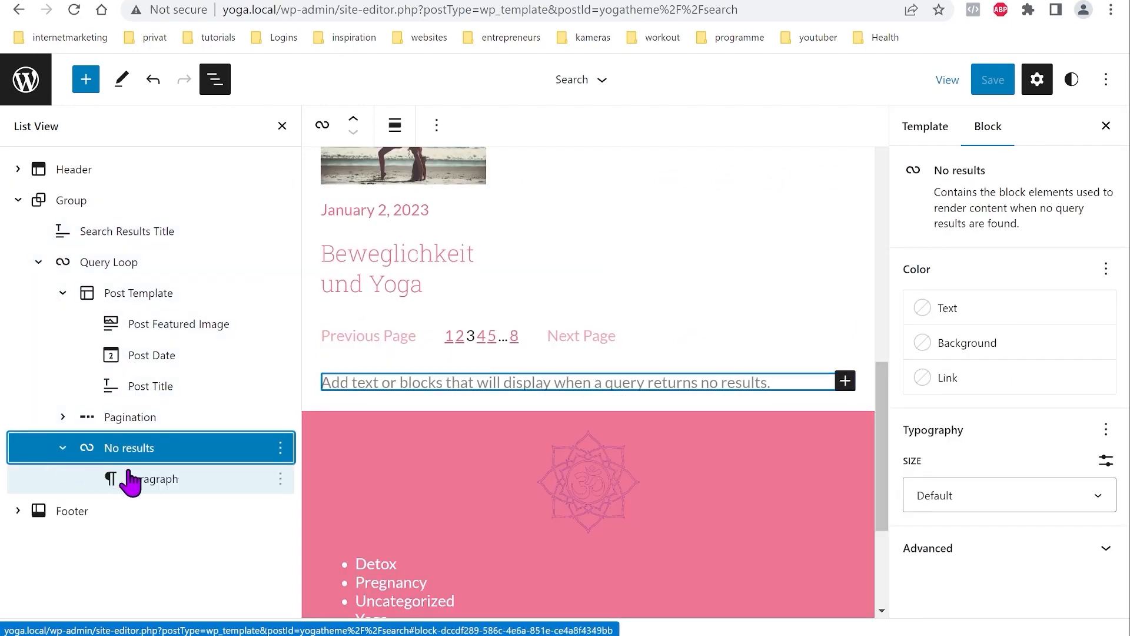
Step: Paste the try-another-keyword message into the No results paragraph and add a new line
{"action": "left_click", "coordinate": [196, 480]}
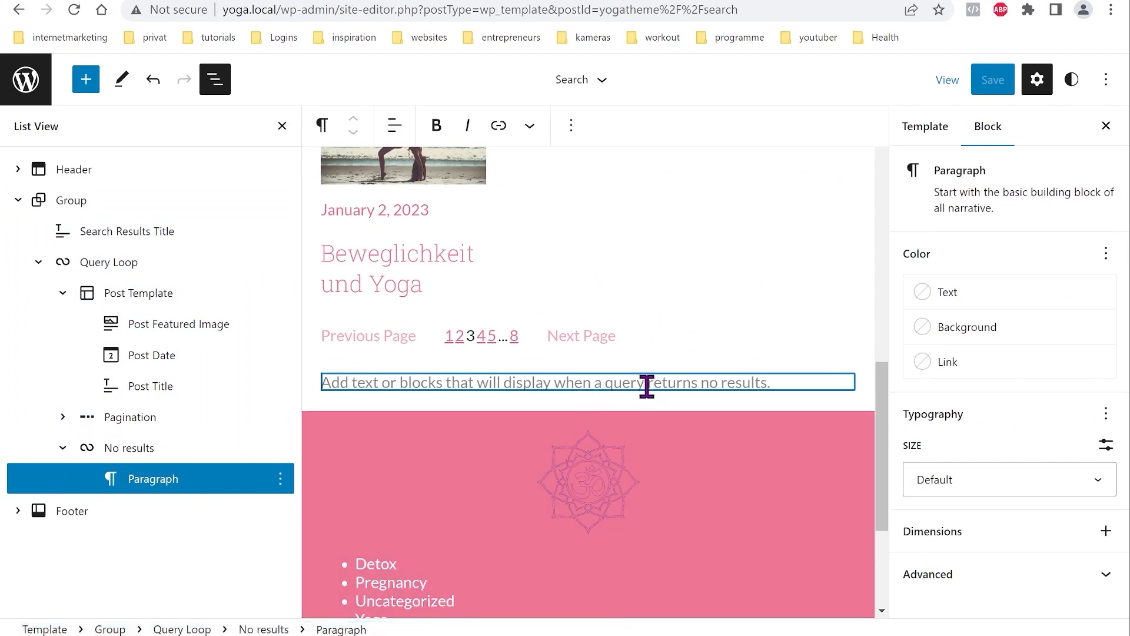
{"action": "left_click", "coordinate": [647, 387]}
{"action": "type", "text": "Nothing matched with your search. Try it with another Keyword:"}
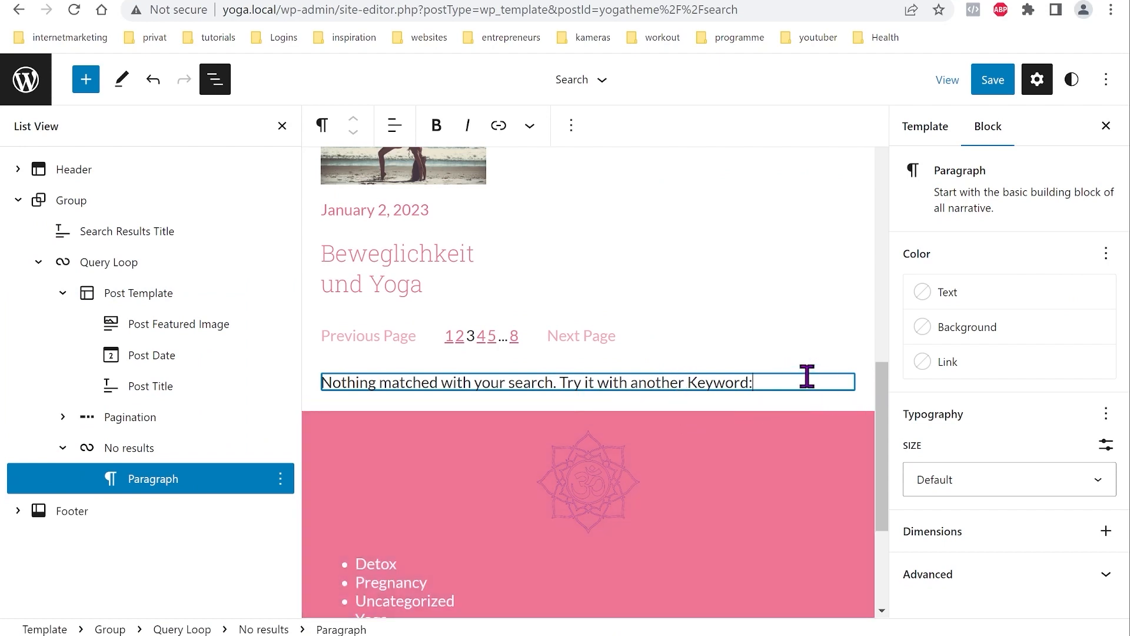
{"action": "key", "text": "Return"}
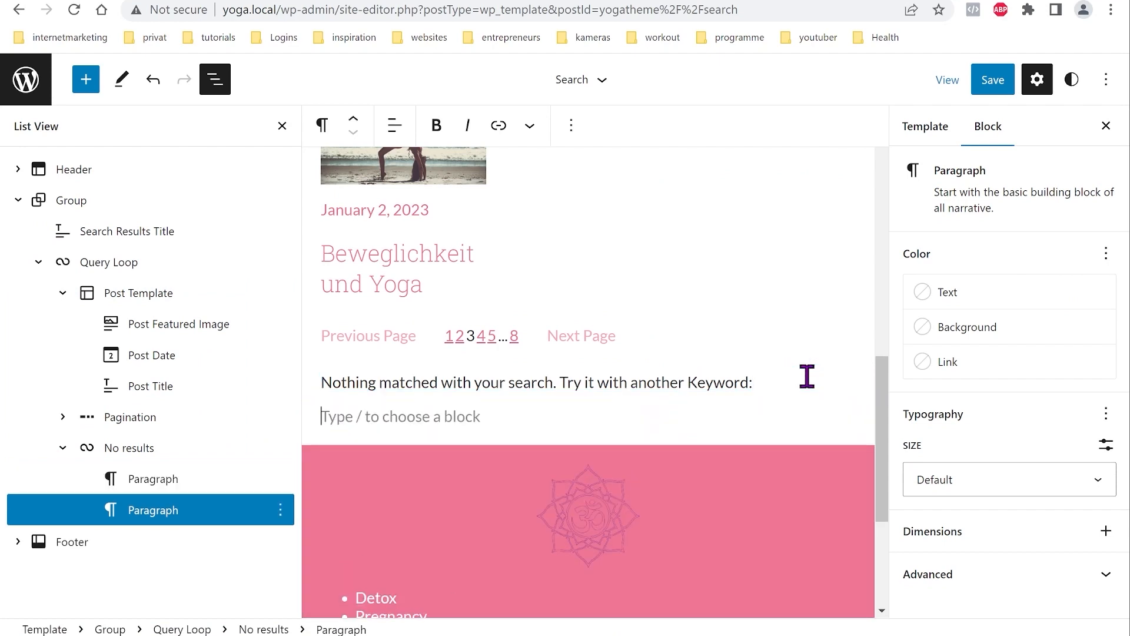
Step: Add a Search block below the message with a pink button and white text
{"action": "left_click", "coordinate": [86, 83]}
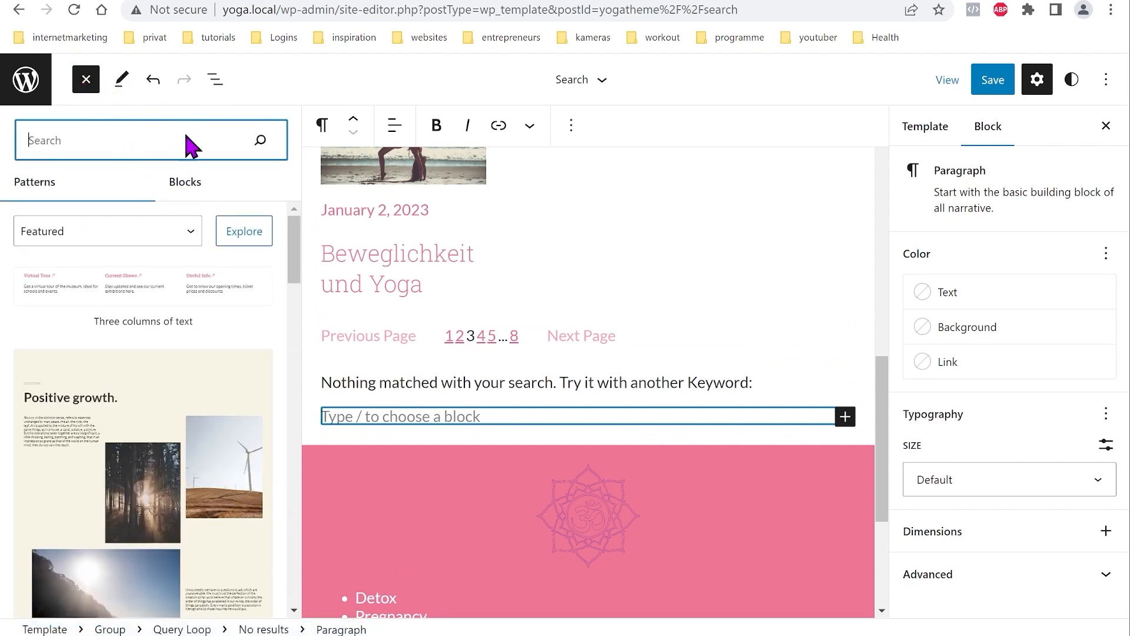
{"action": "type", "text": "sear"}
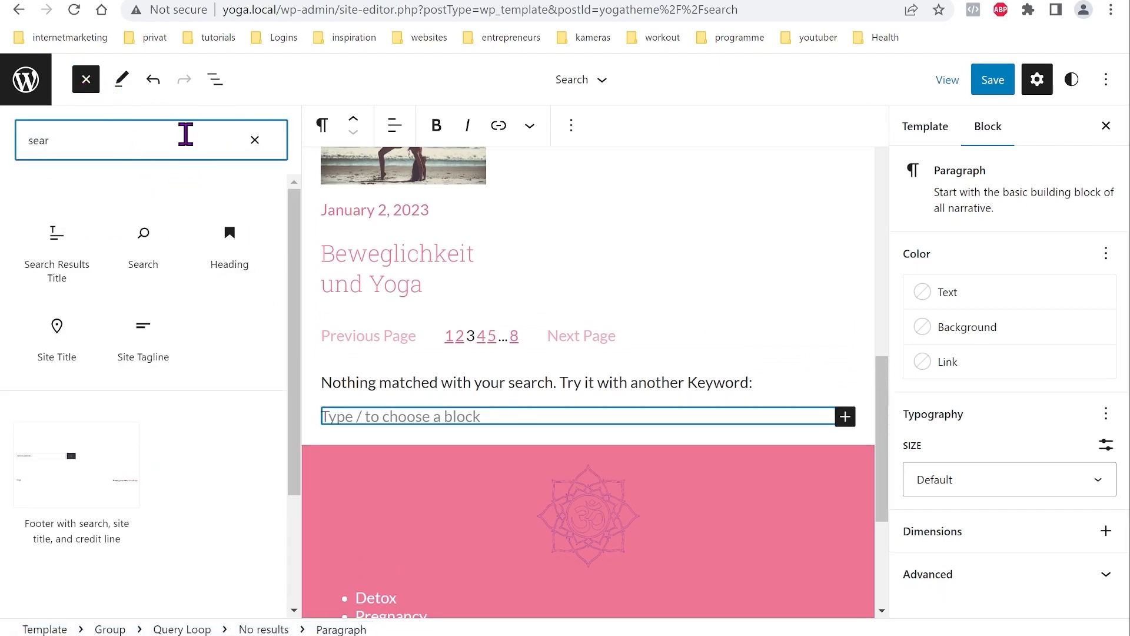
{"action": "left_click", "coordinate": [151, 244]}
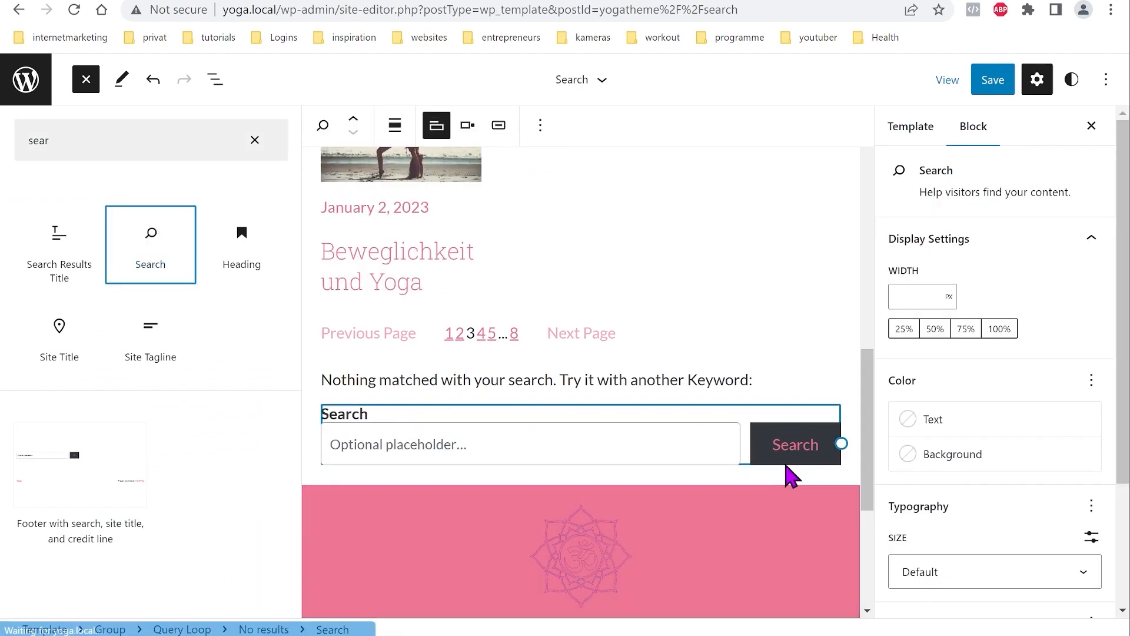
{"action": "left_click", "coordinate": [216, 82]}
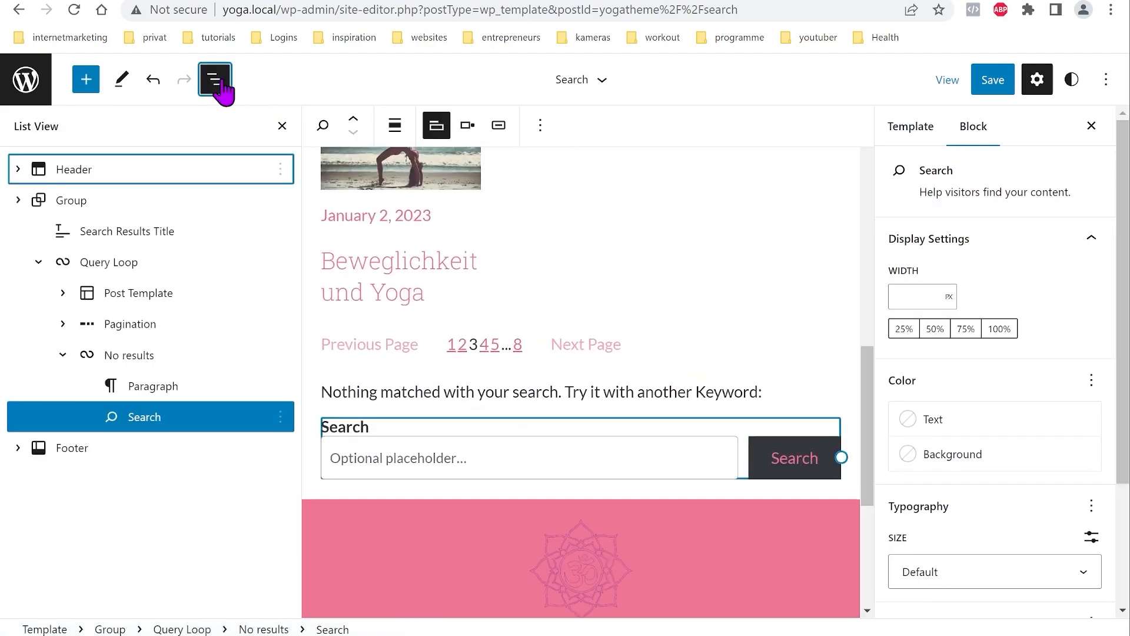
{"action": "left_click", "coordinate": [771, 446]}
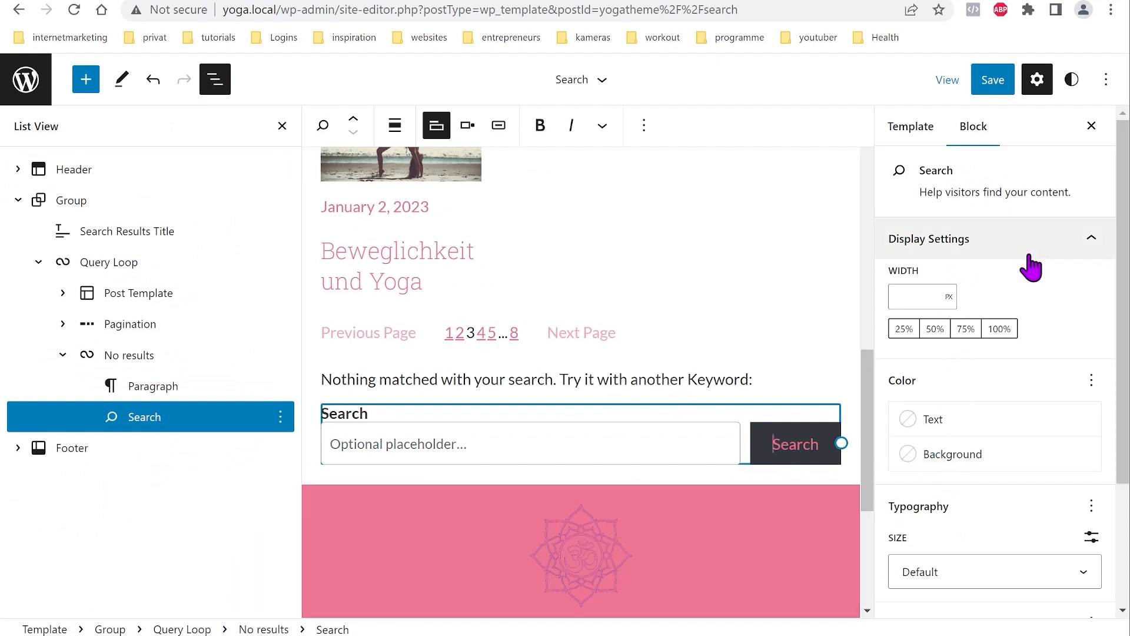
{"action": "left_click", "coordinate": [980, 458]}
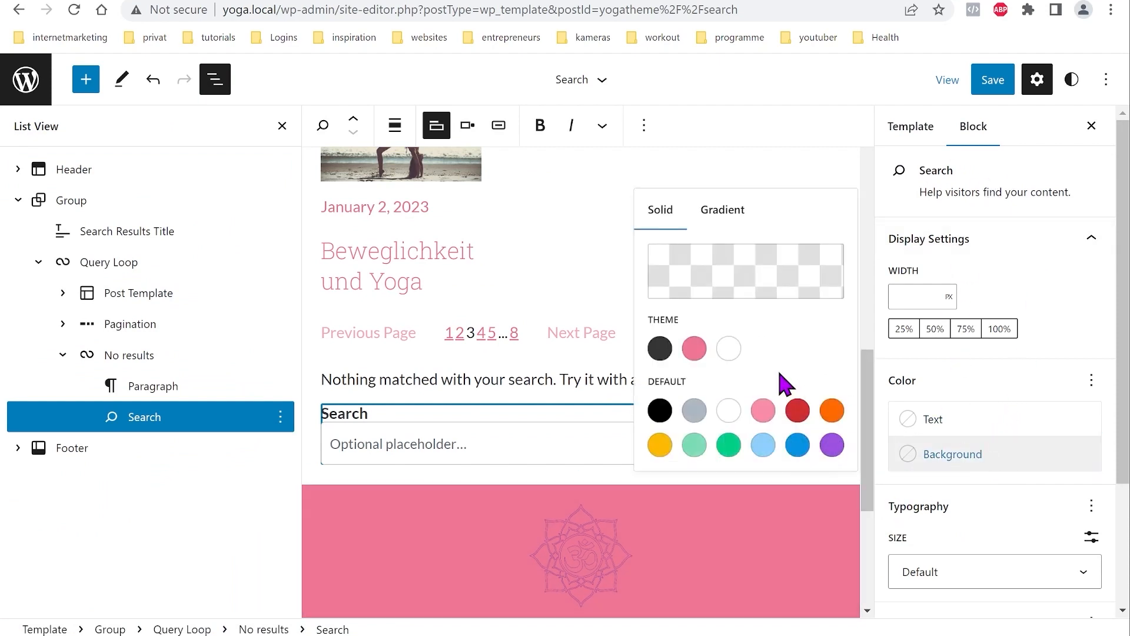
{"action": "left_click", "coordinate": [695, 348]}
{"action": "left_click", "coordinate": [915, 420]}
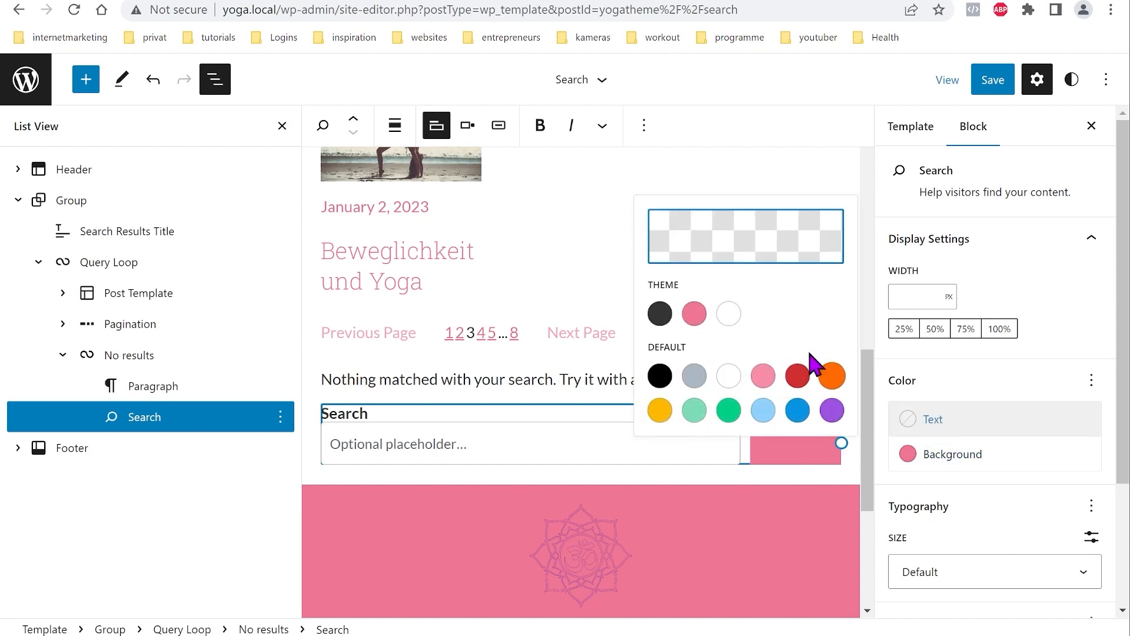
{"action": "left_click", "coordinate": [729, 315]}
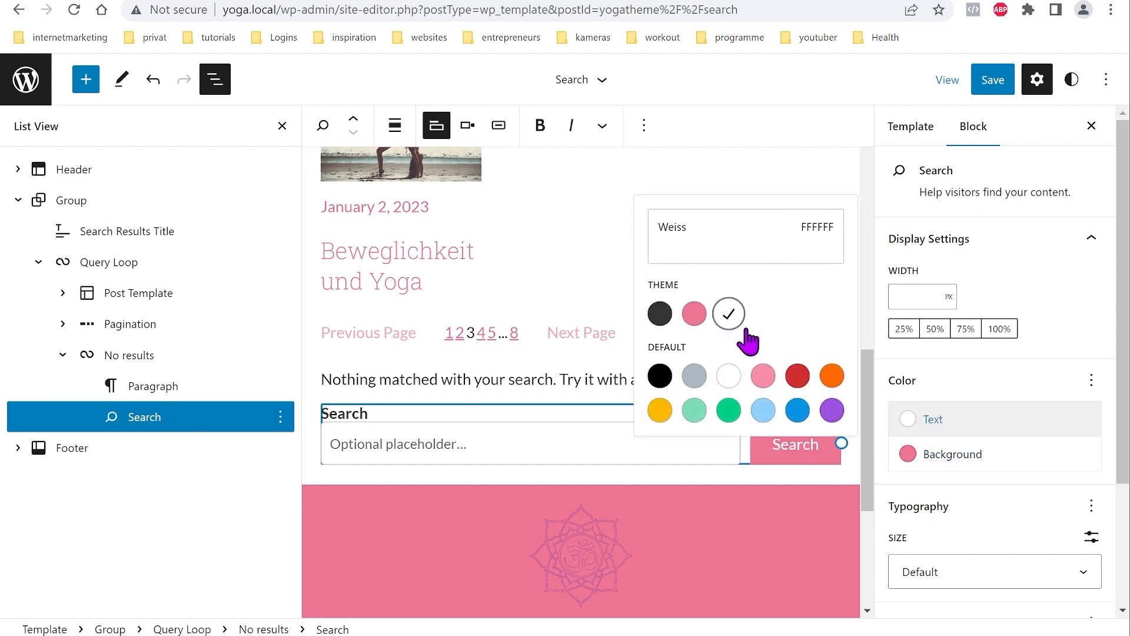
Step: Hide the search form's label and save the Search template
{"action": "left_click", "coordinate": [1001, 83]}
{"action": "left_click", "coordinate": [996, 83]}
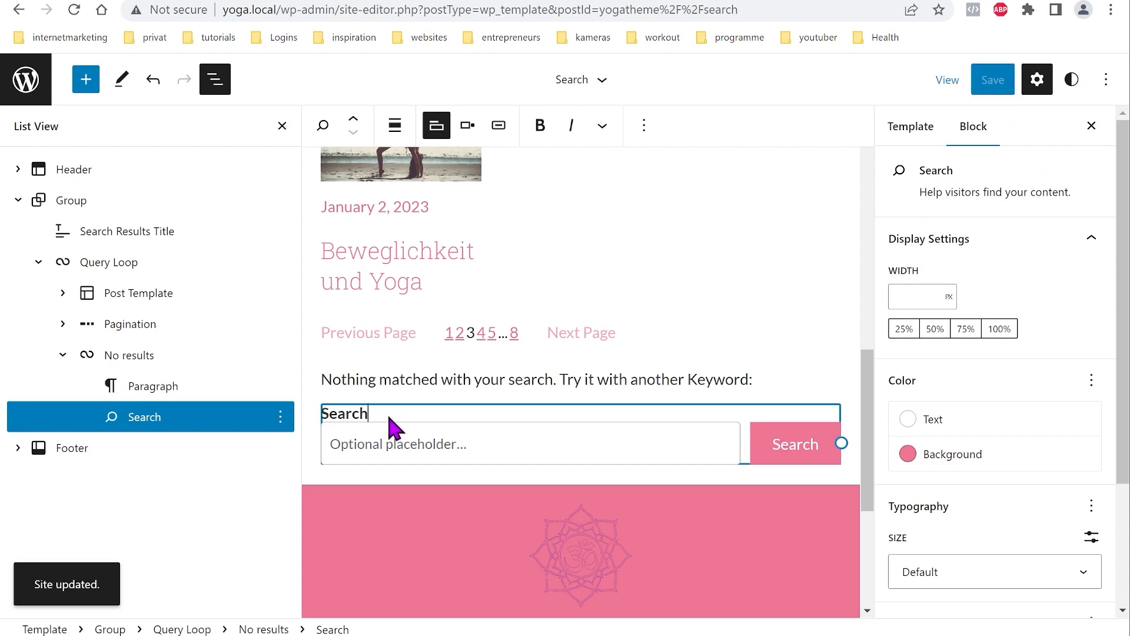
{"action": "left_click", "coordinate": [441, 132]}
{"action": "left_click", "coordinate": [993, 80]}
{"action": "left_click", "coordinate": [986, 86]}
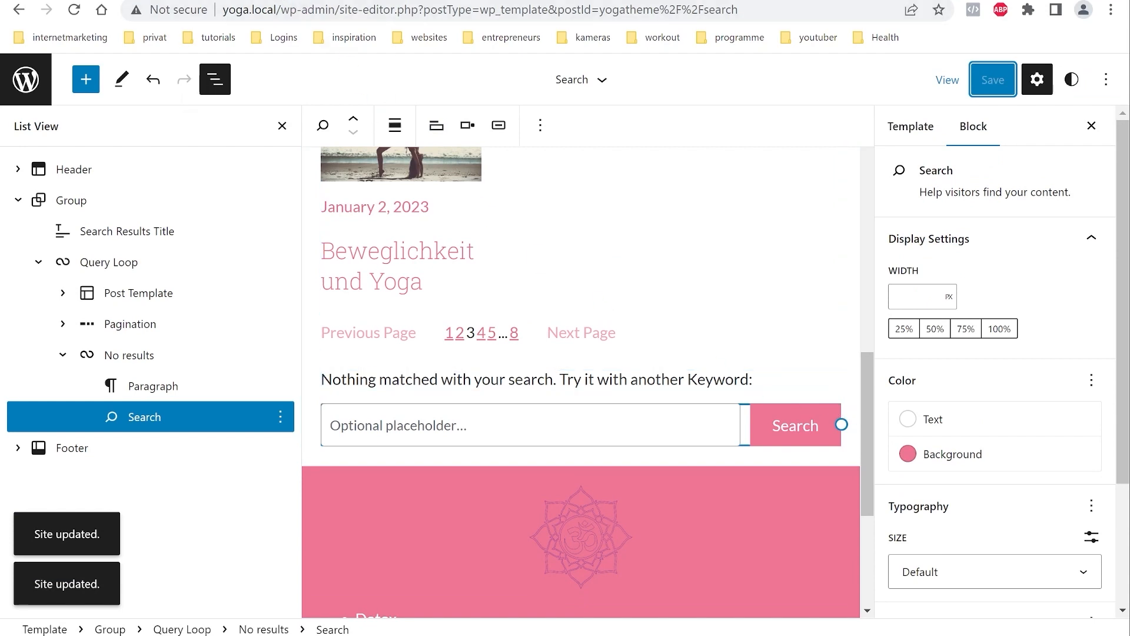
{"action": "left_click", "coordinate": [235, 1]}
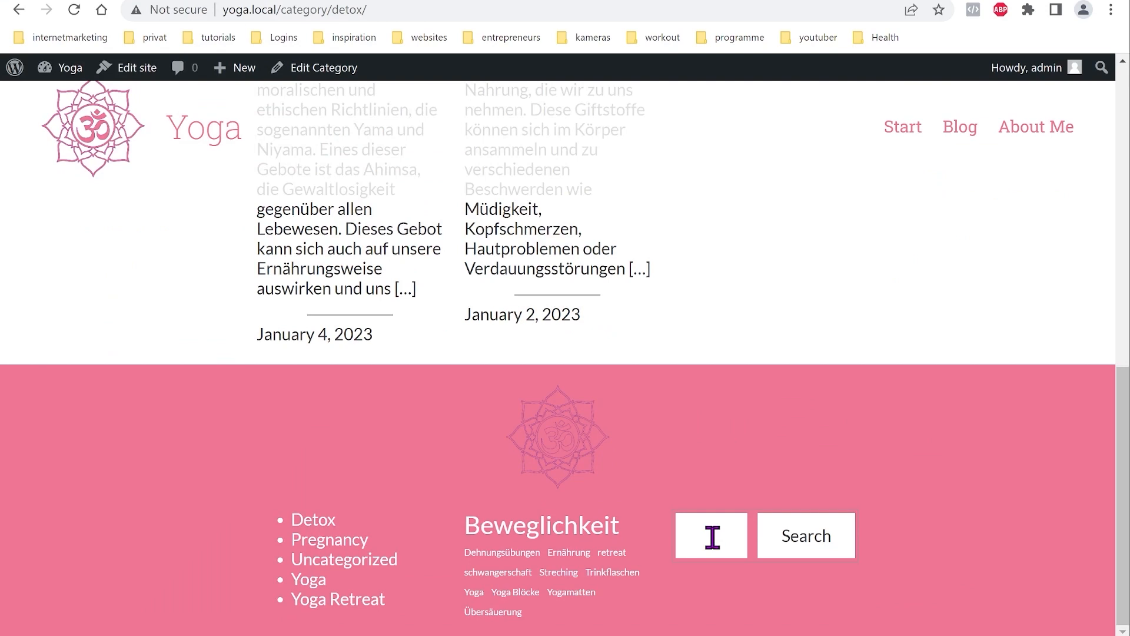
Step: Search 'yes' to check the no-results message, then search 'yoga' and browse the results
{"action": "key", "text": "Return"}
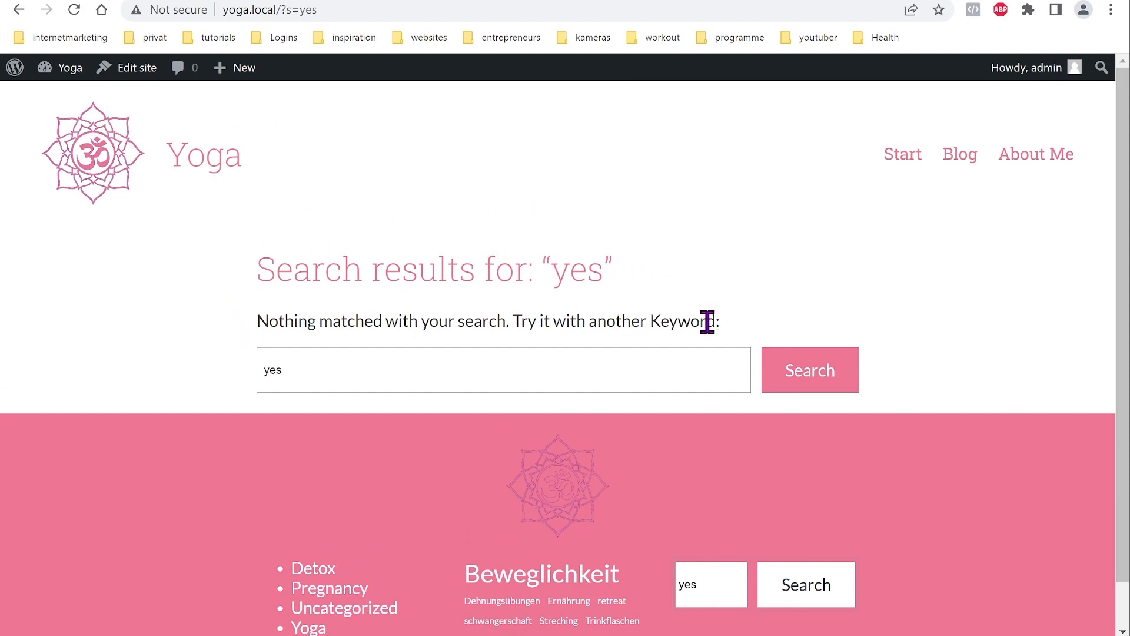
{"action": "left_click", "coordinate": [739, 372]}
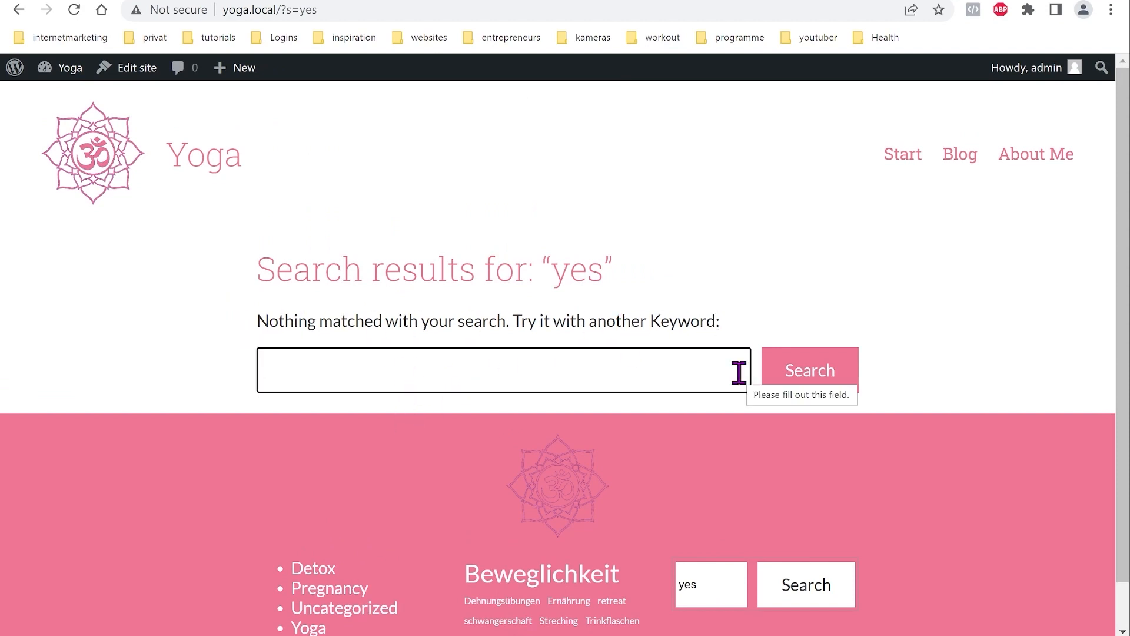
{"action": "type", "text": "y"}
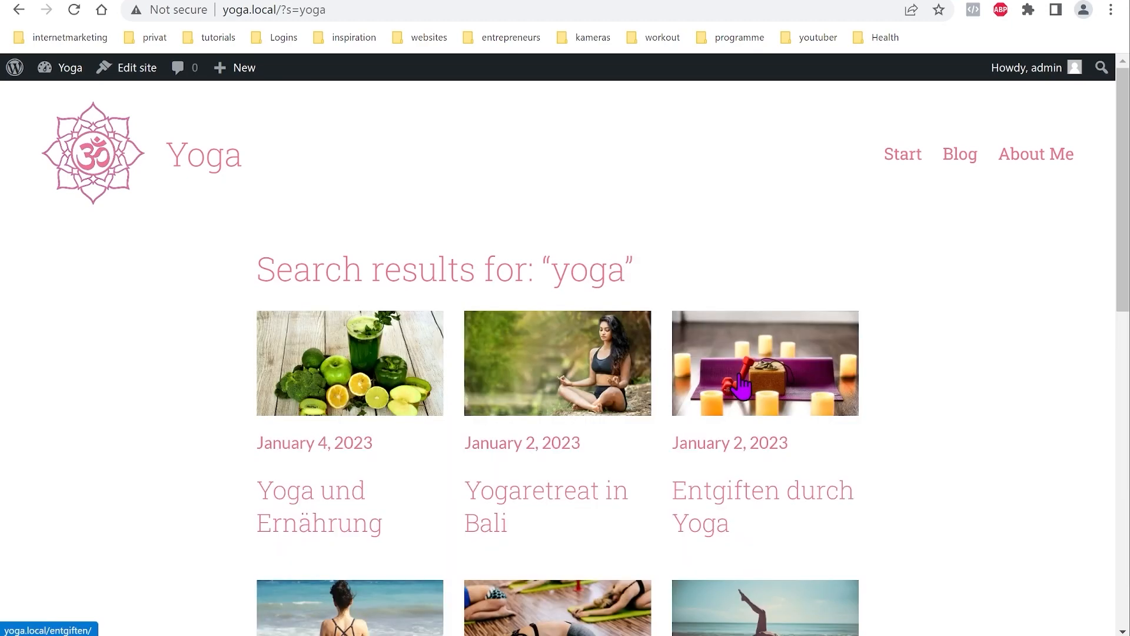
{"action": "scroll", "coordinate": [719, 428], "scroll_direction": "down", "scroll_amount": 10}
{"action": "scroll", "coordinate": [694, 454], "scroll_direction": "up", "scroll_amount": 7}
{"action": "scroll", "coordinate": [686, 454], "scroll_direction": "down", "scroll_amount": 7}
{"action": "scroll", "coordinate": [687, 454], "scroll_direction": "up", "scroll_amount": 11}
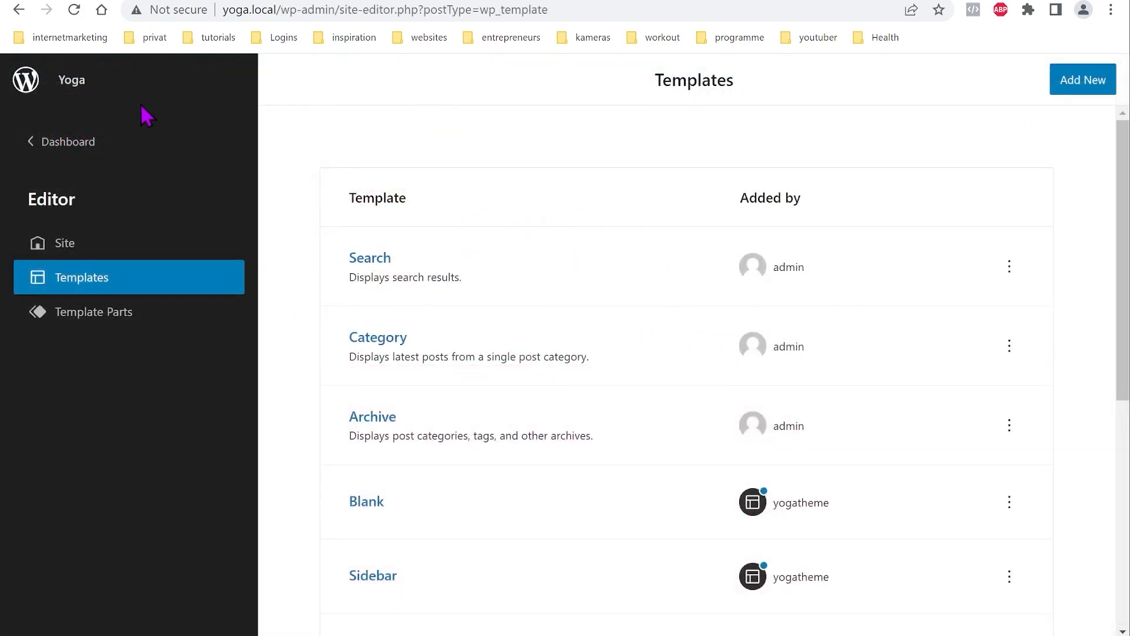
Step: Add a 404 template and select its empty paragraph in List View
{"action": "left_click", "coordinate": [1086, 86]}
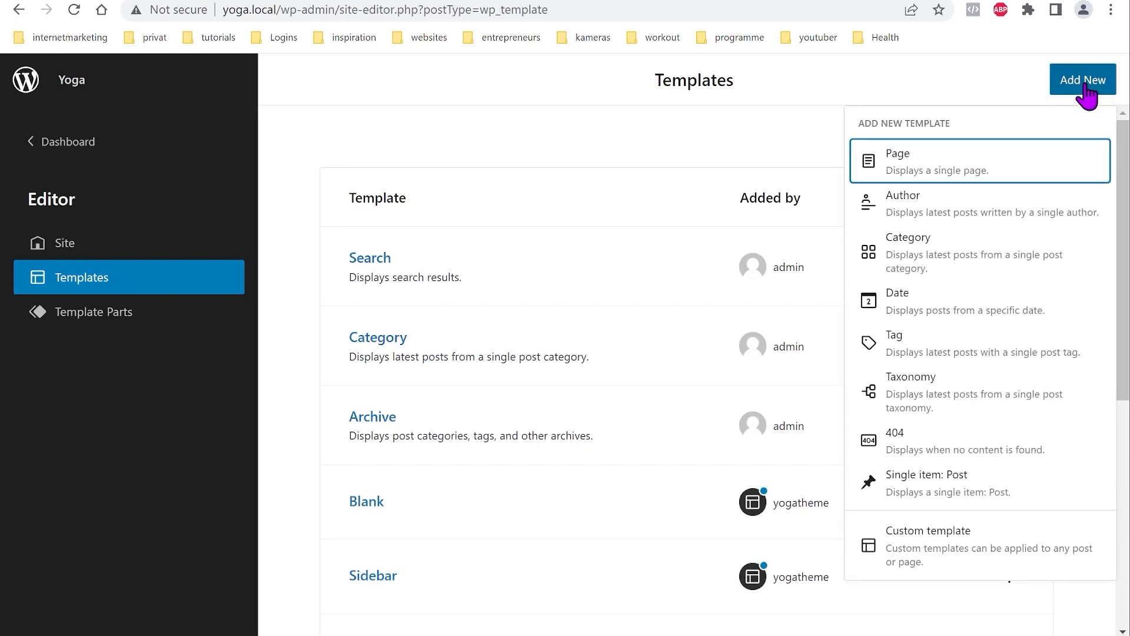
{"action": "left_click", "coordinate": [867, 451]}
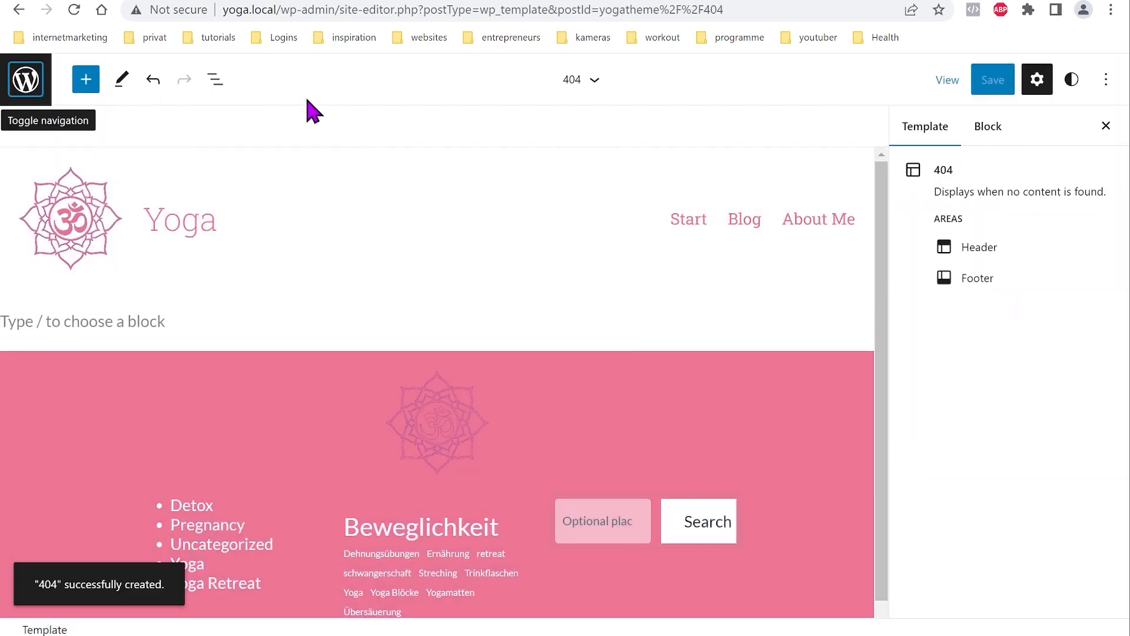
{"action": "left_click", "coordinate": [216, 80]}
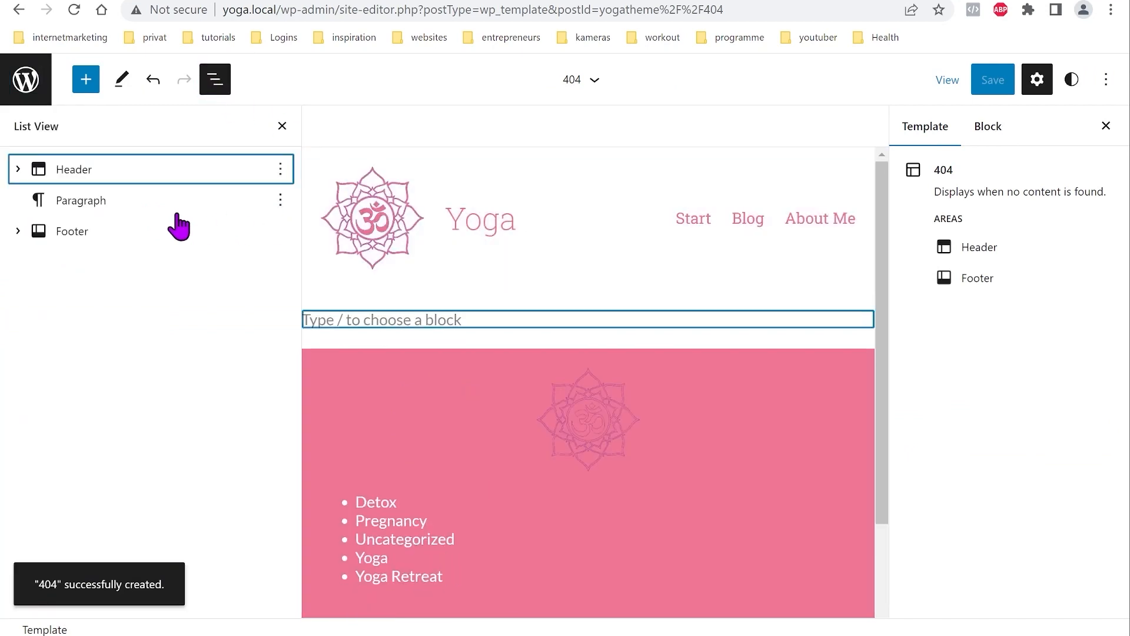
{"action": "left_click", "coordinate": [90, 202]}
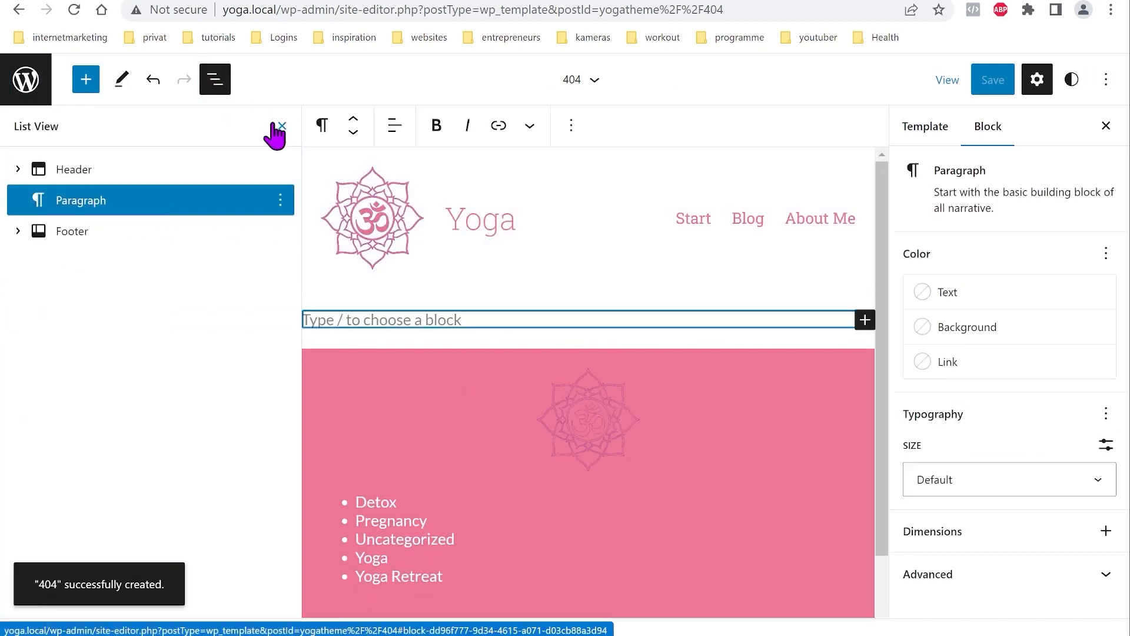
Step: Paste 'This page could not be found:' into the empty paragraph and insert a Search block below it
{"action": "left_click", "coordinate": [374, 319]}
{"action": "type", "text": "This page could not be found:"}
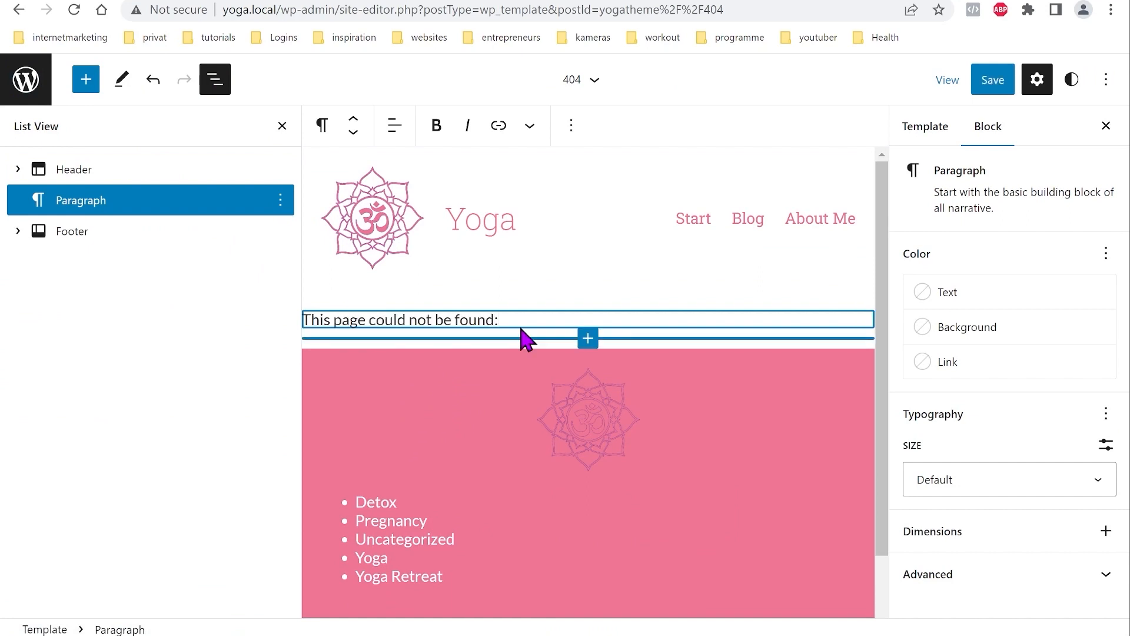
{"action": "key", "text": "Return"}
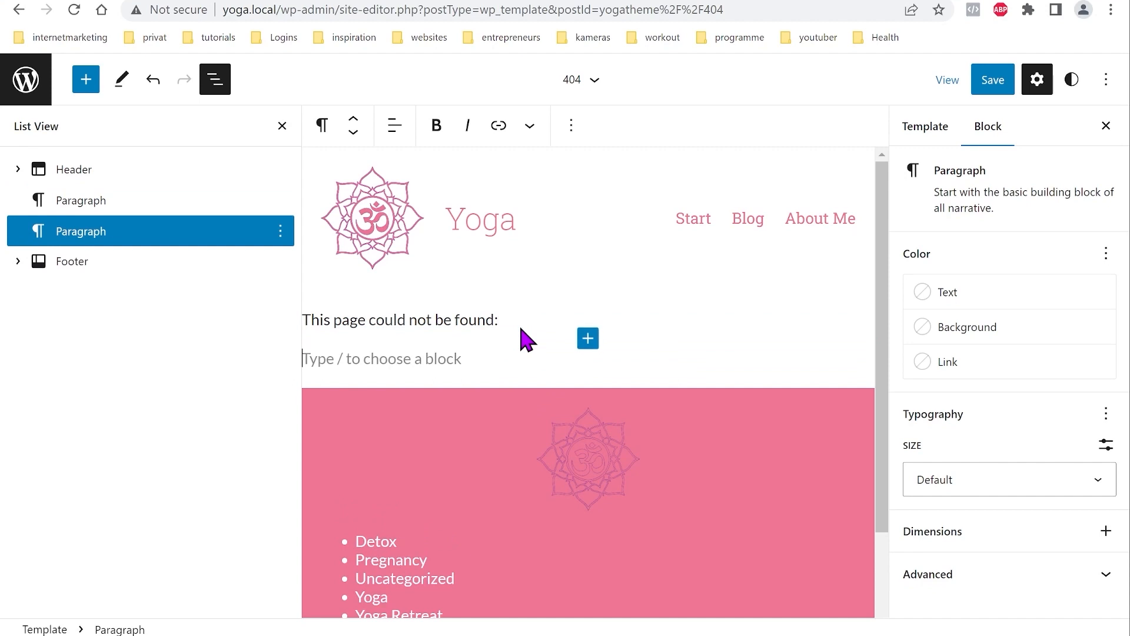
{"action": "left_click", "coordinate": [85, 83]}
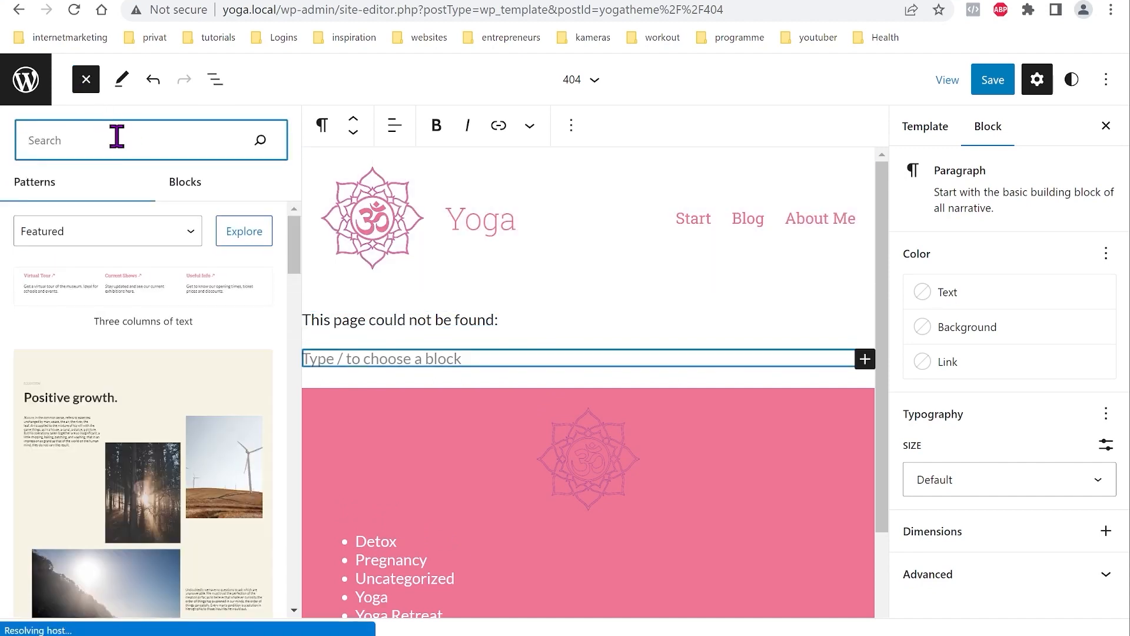
{"action": "type", "text": "sear"}
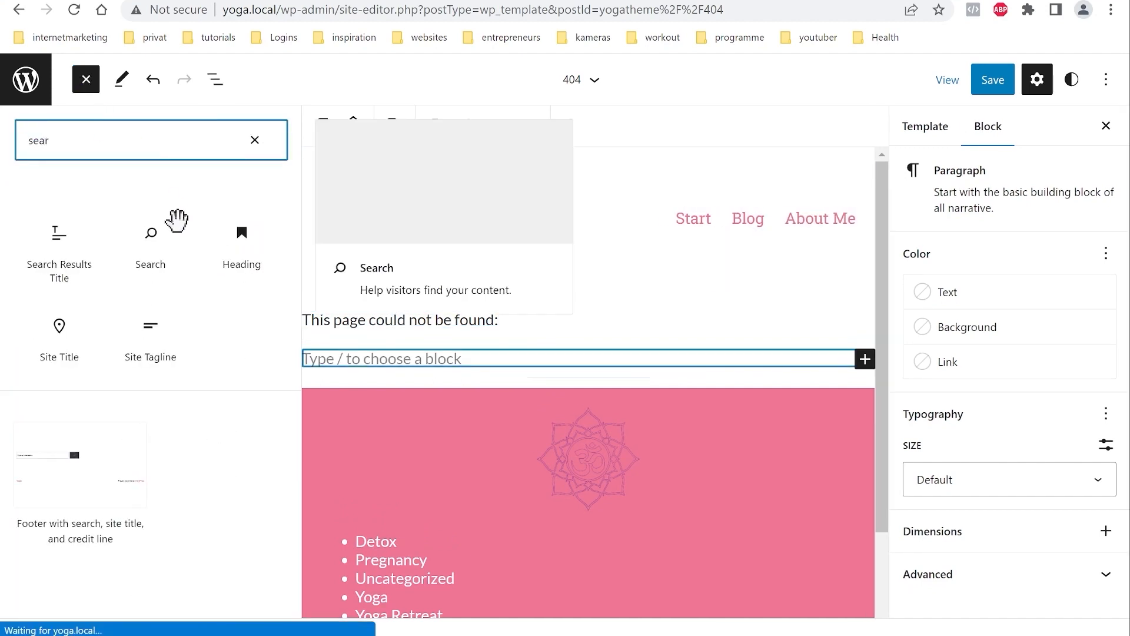
{"action": "left_click", "coordinate": [152, 235]}
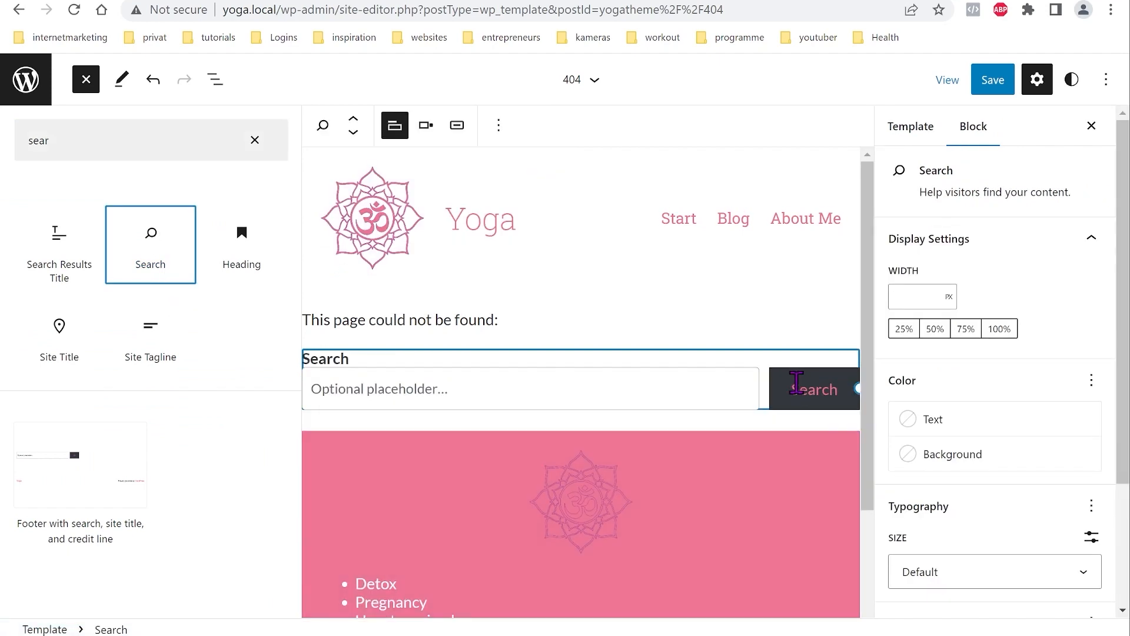
Step: Give the search button a pink background and white text, then save the 404 template
{"action": "left_click", "coordinate": [796, 382]}
{"action": "left_click", "coordinate": [974, 460]}
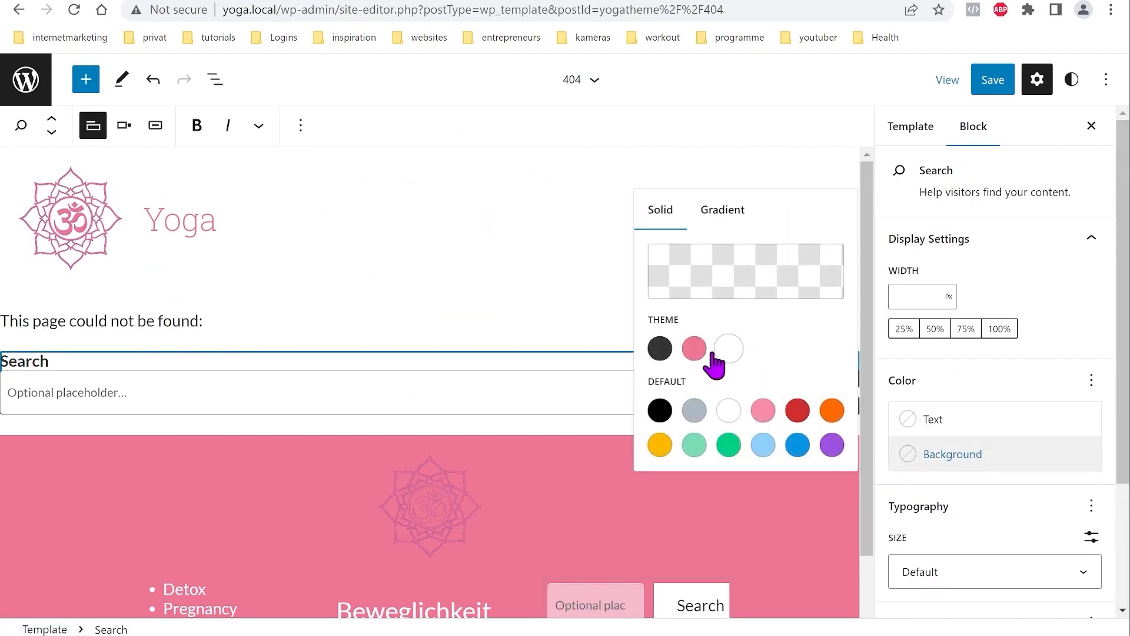
{"action": "left_click", "coordinate": [694, 349]}
{"action": "left_click", "coordinate": [947, 423]}
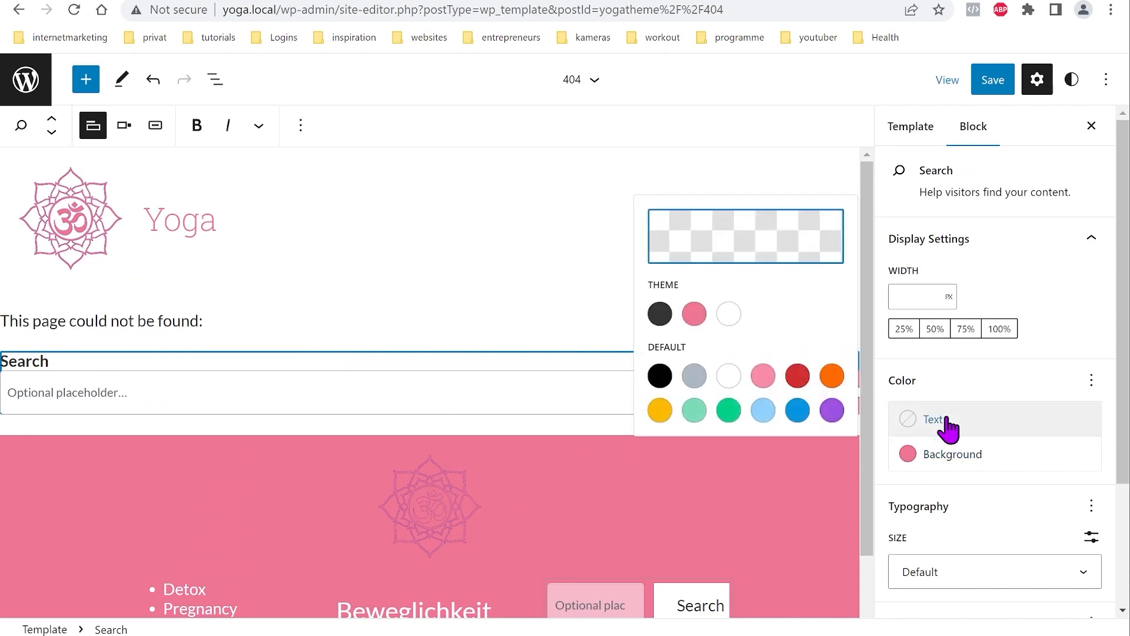
{"action": "left_click", "coordinate": [730, 317]}
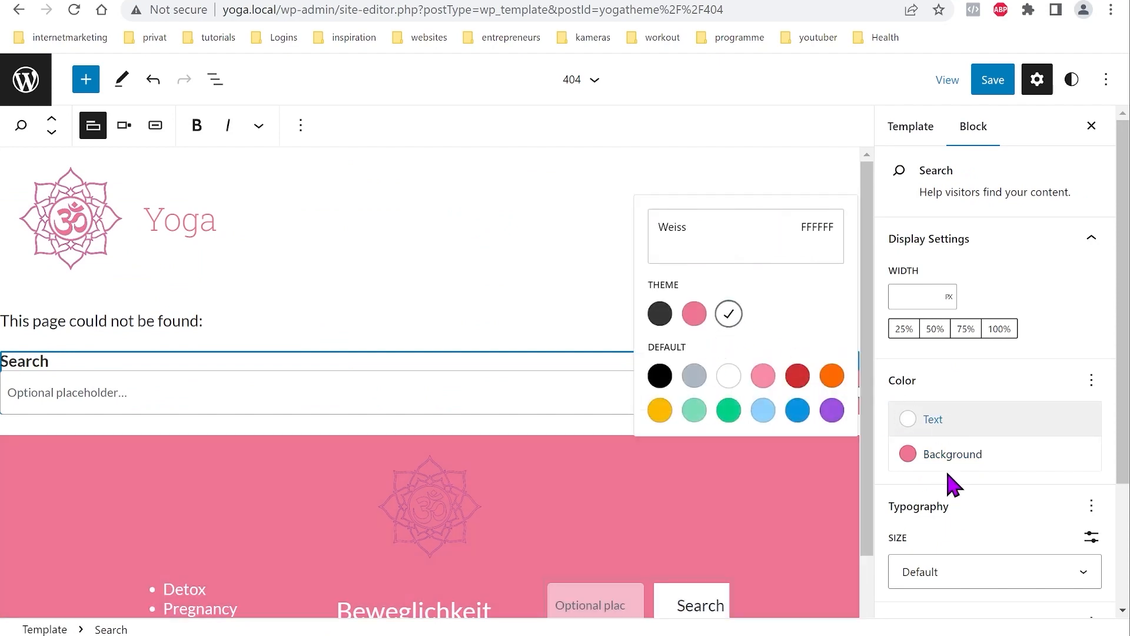
{"action": "left_click", "coordinate": [980, 419]}
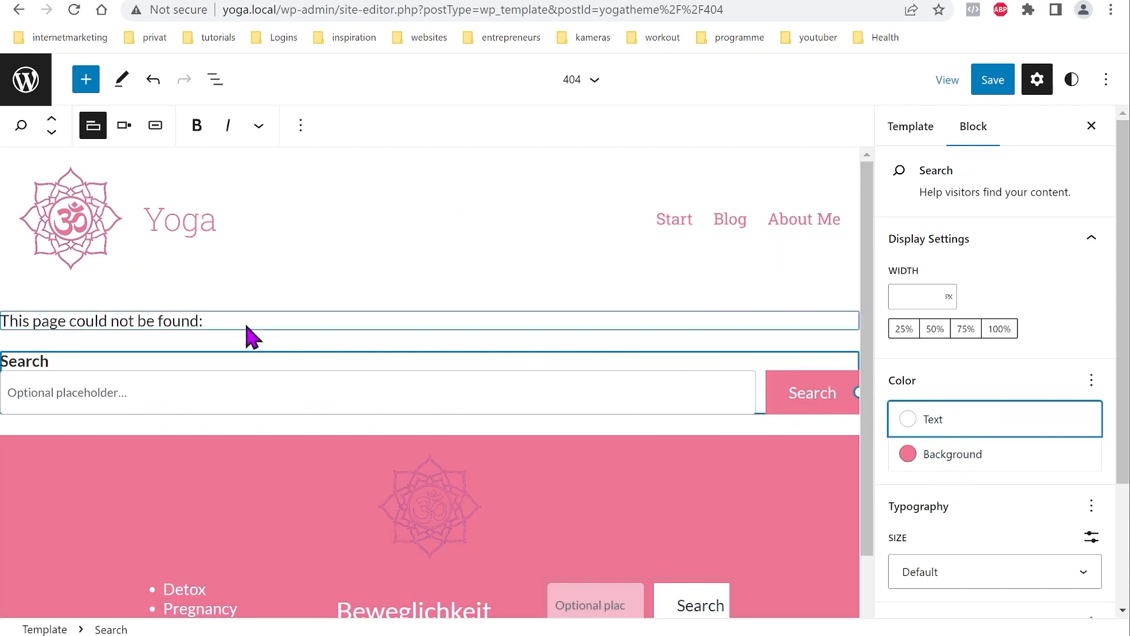
{"action": "left_click", "coordinate": [993, 83]}
{"action": "left_click", "coordinate": [991, 89]}
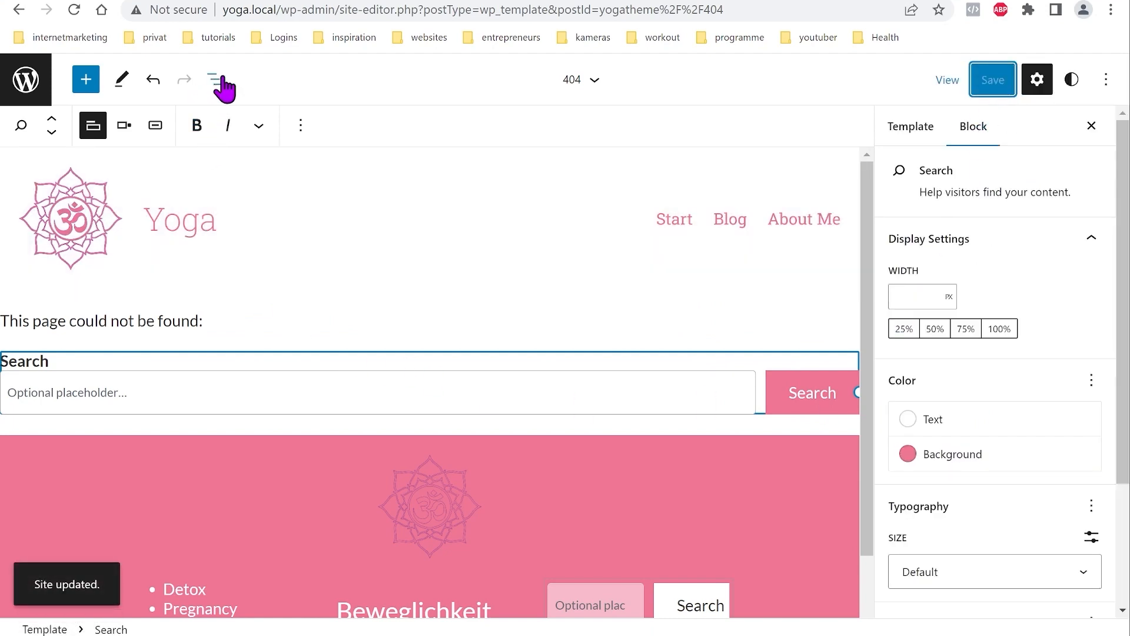
Step: Add a '404' block, turn it into a heading, and move it above the not-found message
{"action": "left_click", "coordinate": [218, 79]}
{"action": "left_click", "coordinate": [187, 203]}
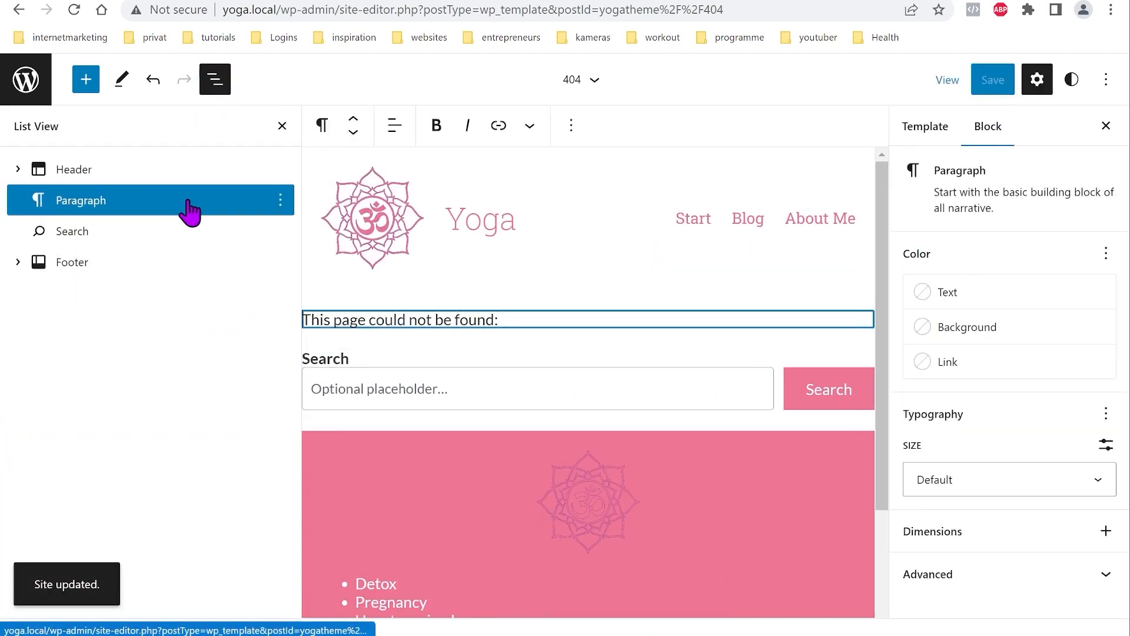
{"action": "left_click", "coordinate": [280, 201]}
{"action": "left_click", "coordinate": [237, 202]}
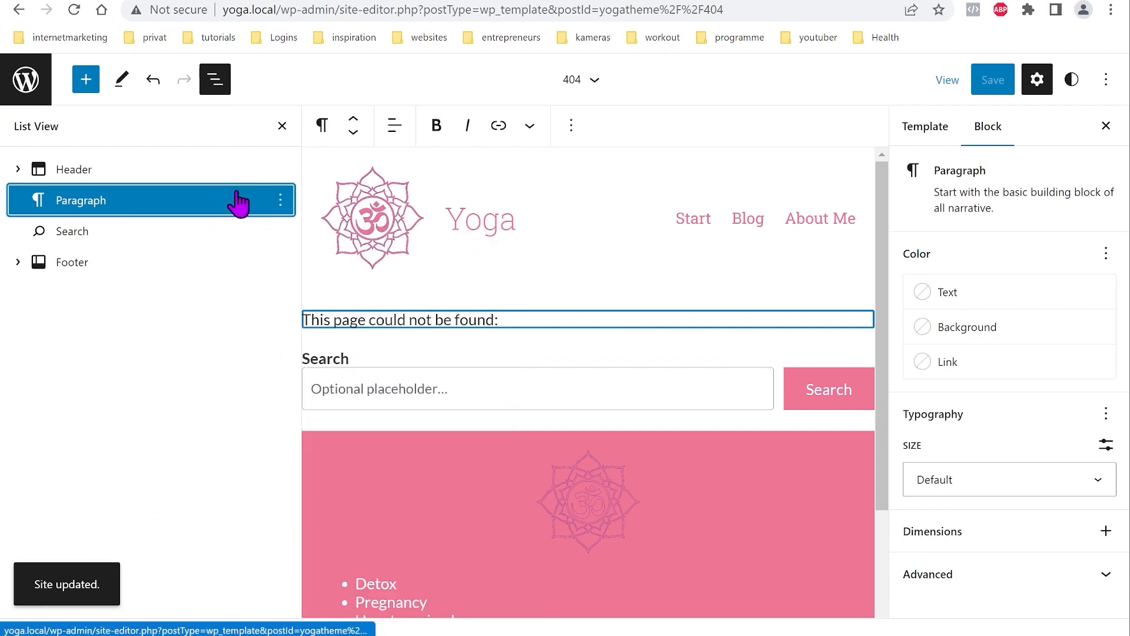
{"action": "left_click", "coordinate": [560, 318]}
{"action": "key", "text": "Return"}
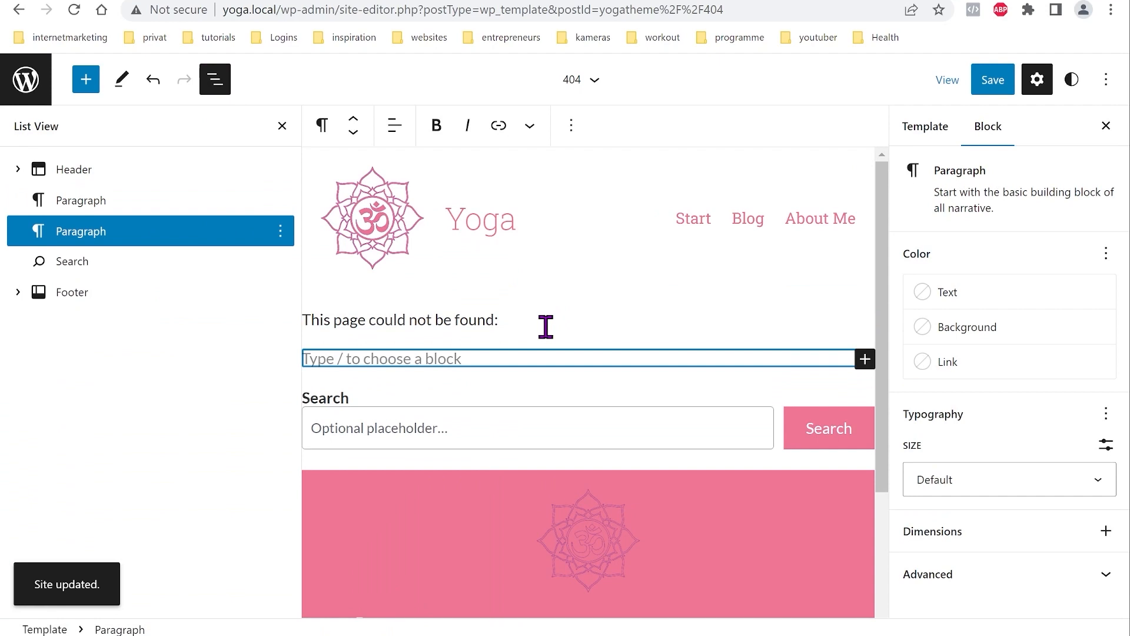
{"action": "type", "text": "404"}
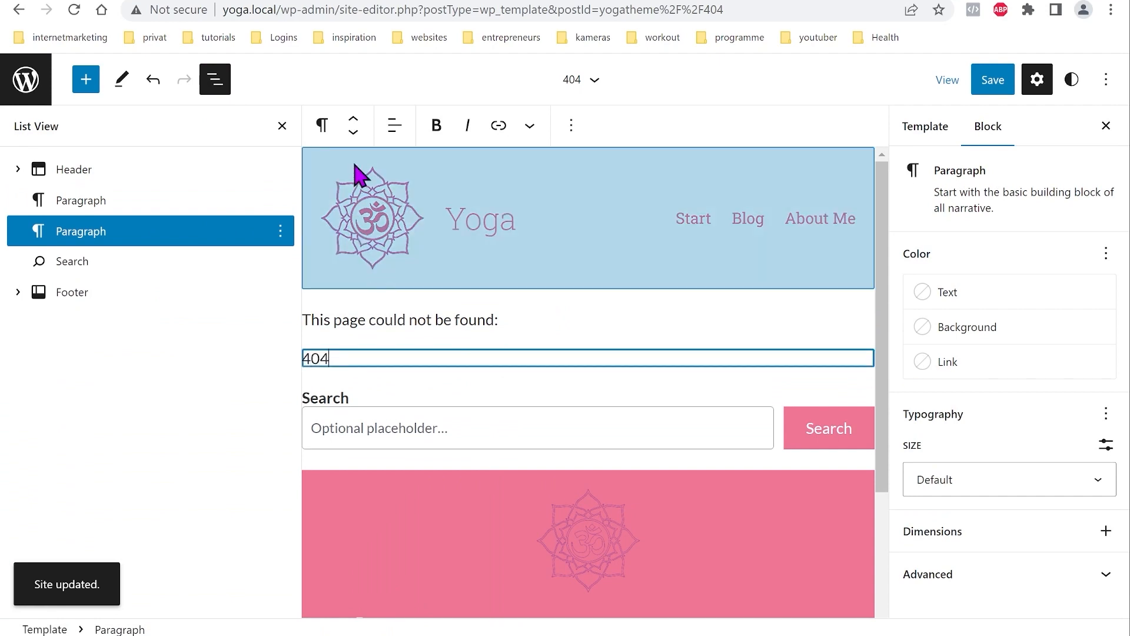
{"action": "left_click", "coordinate": [323, 124]}
{"action": "left_click", "coordinate": [365, 207]}
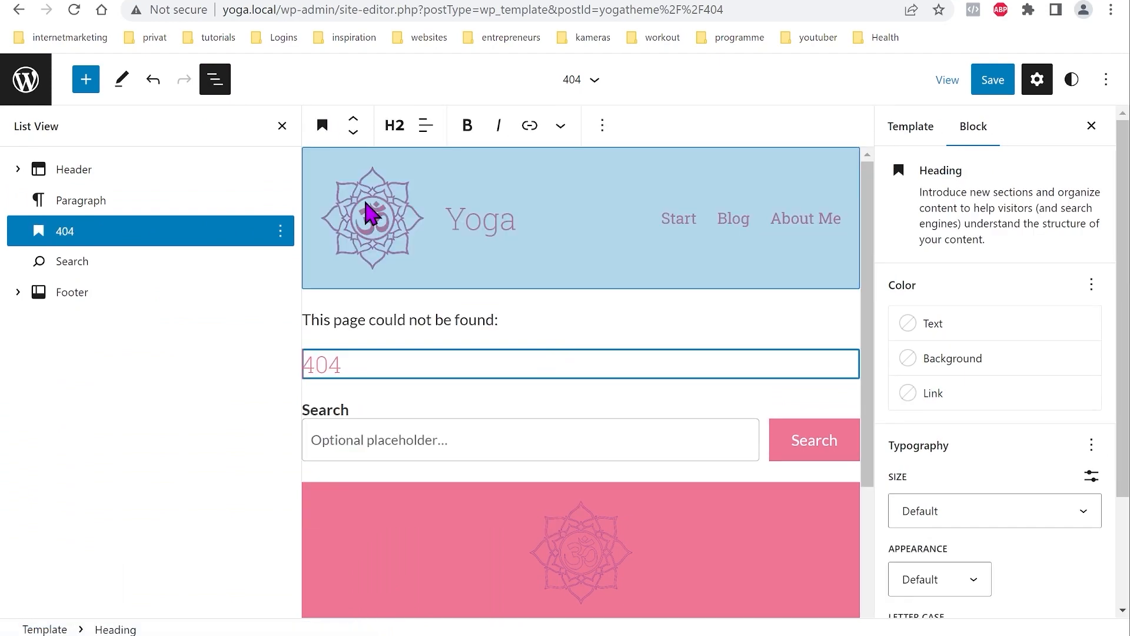
{"action": "left_click", "coordinate": [354, 120]}
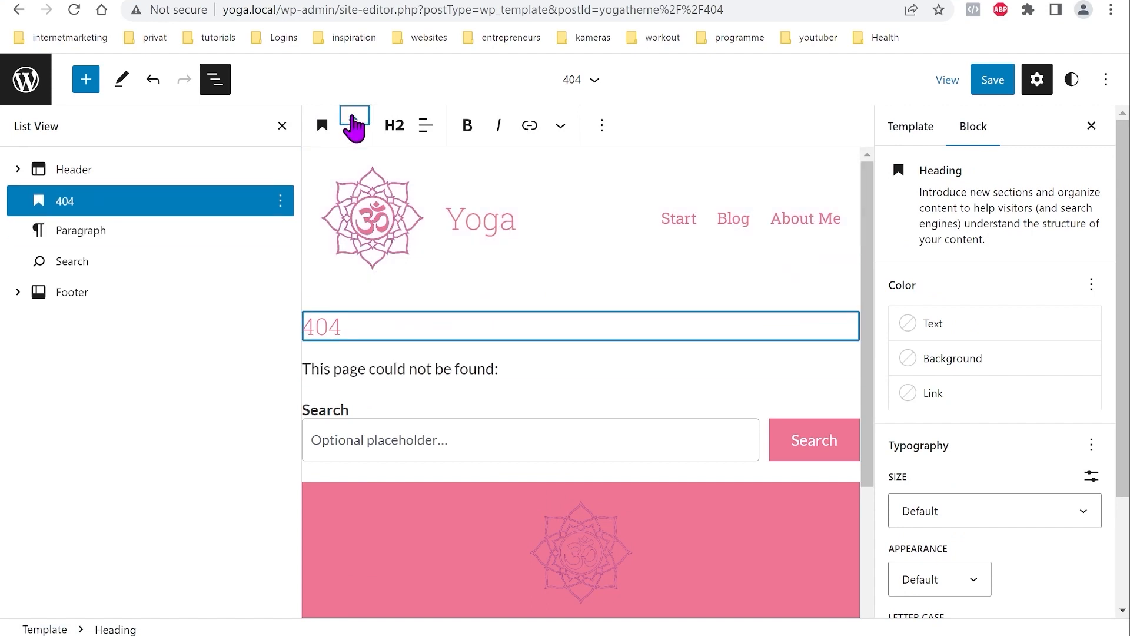
Step: Hide the Search block's label and save the 404 template
{"action": "left_click", "coordinate": [361, 417]}
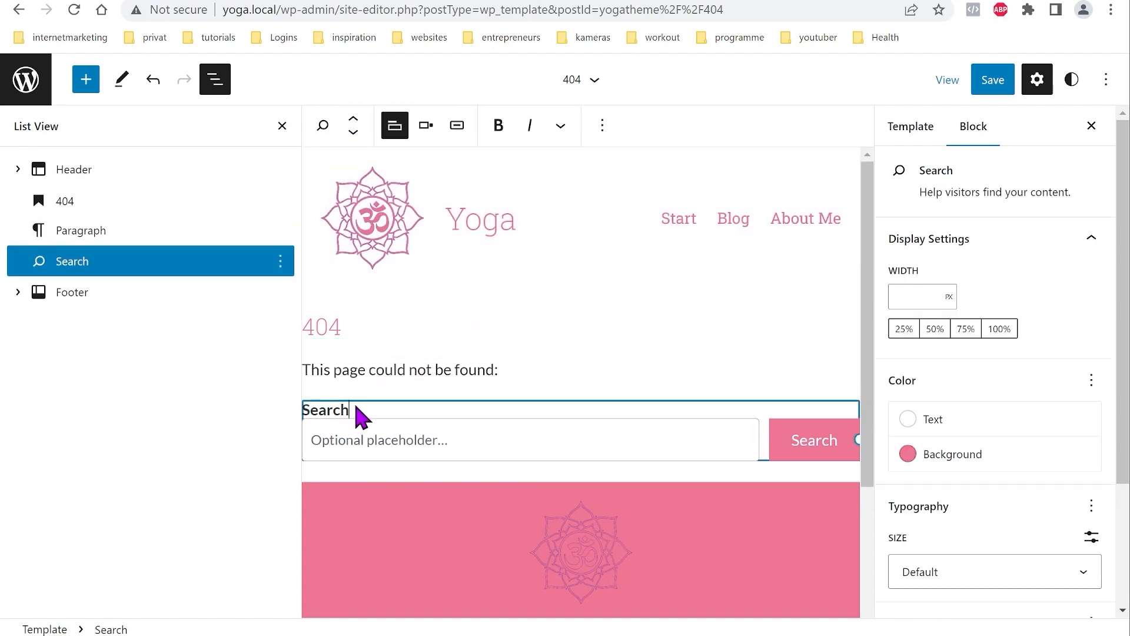
{"action": "left_click", "coordinate": [394, 125]}
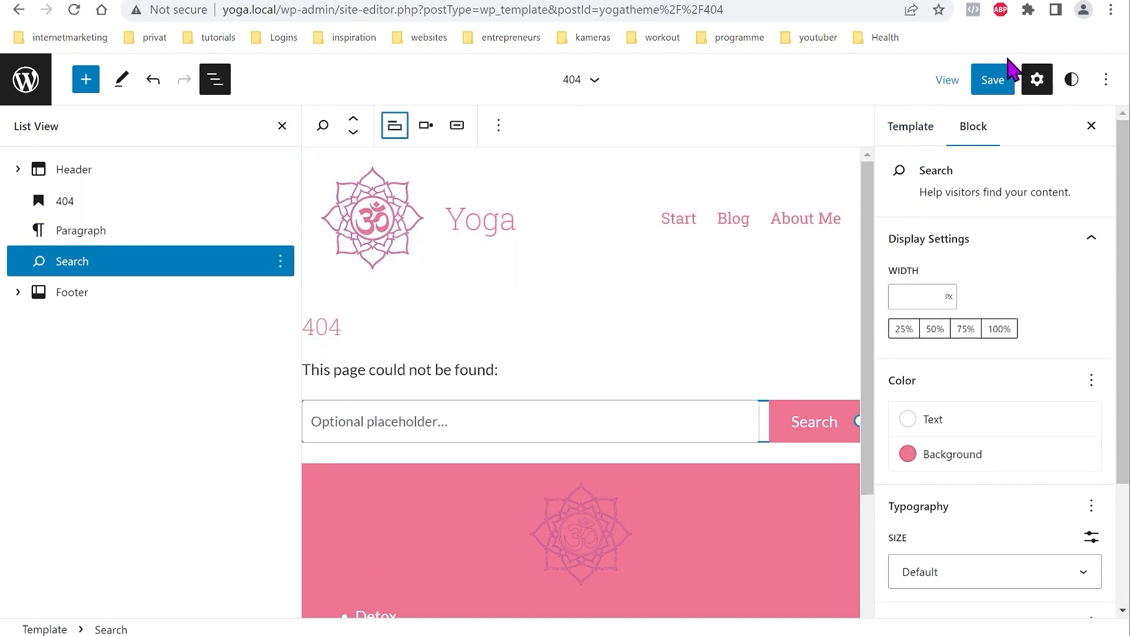
{"action": "left_click", "coordinate": [995, 81]}
{"action": "left_click", "coordinate": [953, 80]}
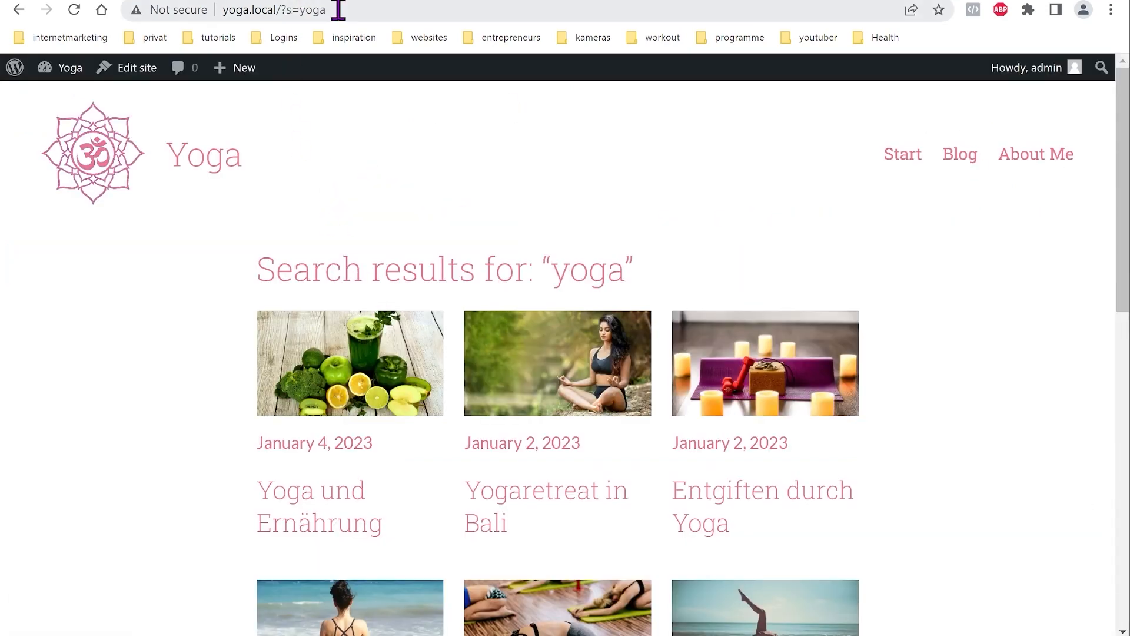
Step: Load the nonexistent page yoga.local/add to view the live 404 page
{"action": "left_click_drag", "start_coordinate": [339, 10], "coordinate": [287, 12]}
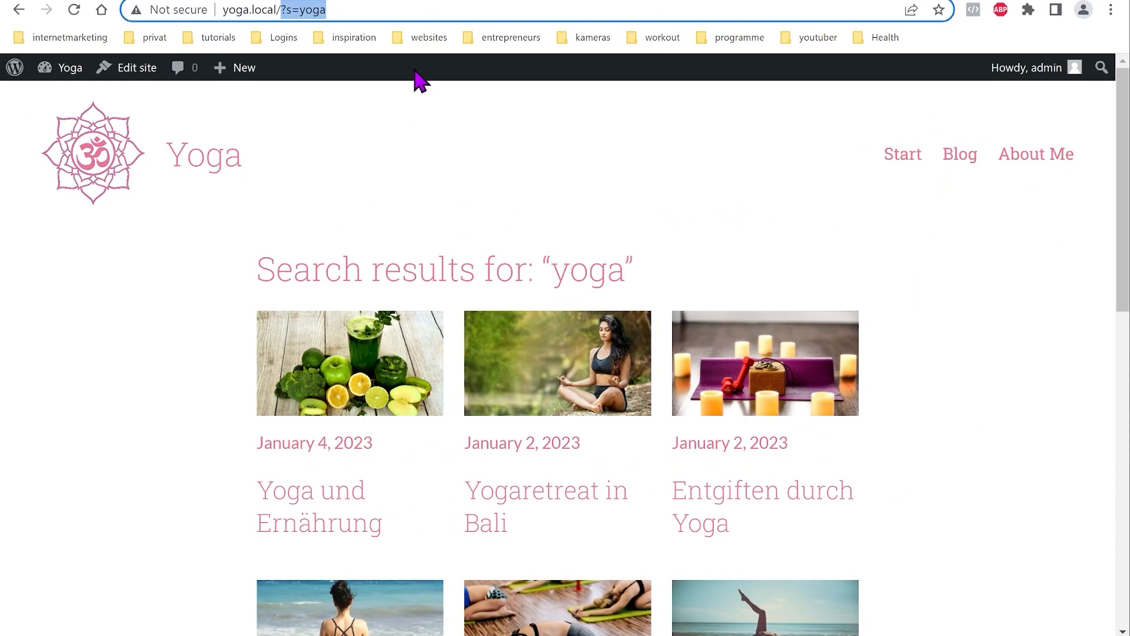
{"action": "key", "text": "BackSpace"}
{"action": "type", "text": "add"}
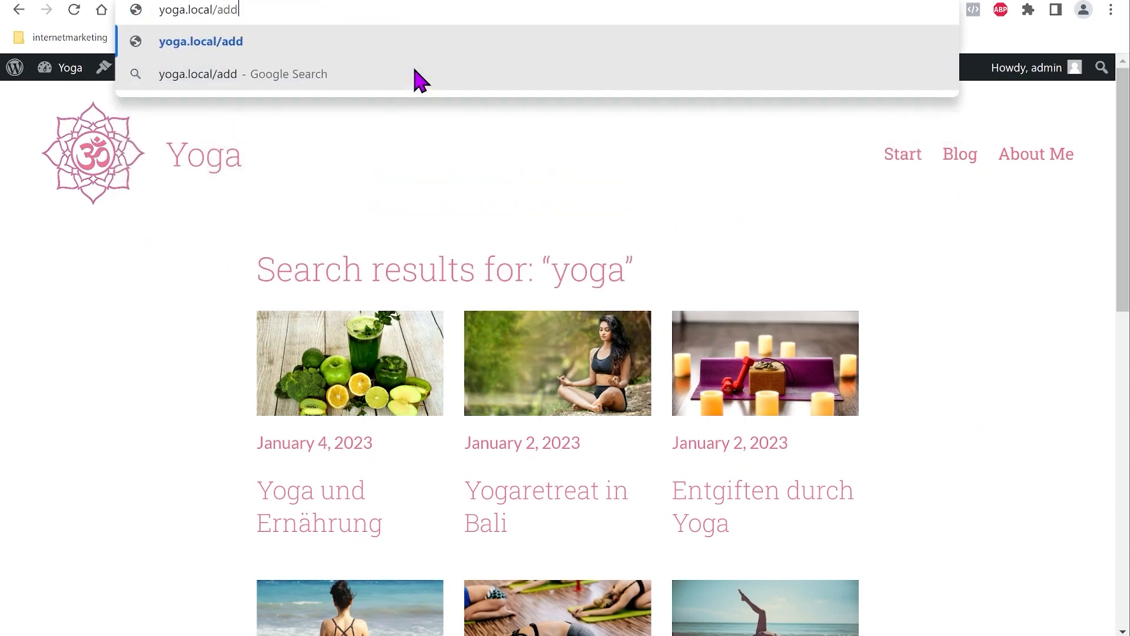
{"action": "key", "text": "Return"}
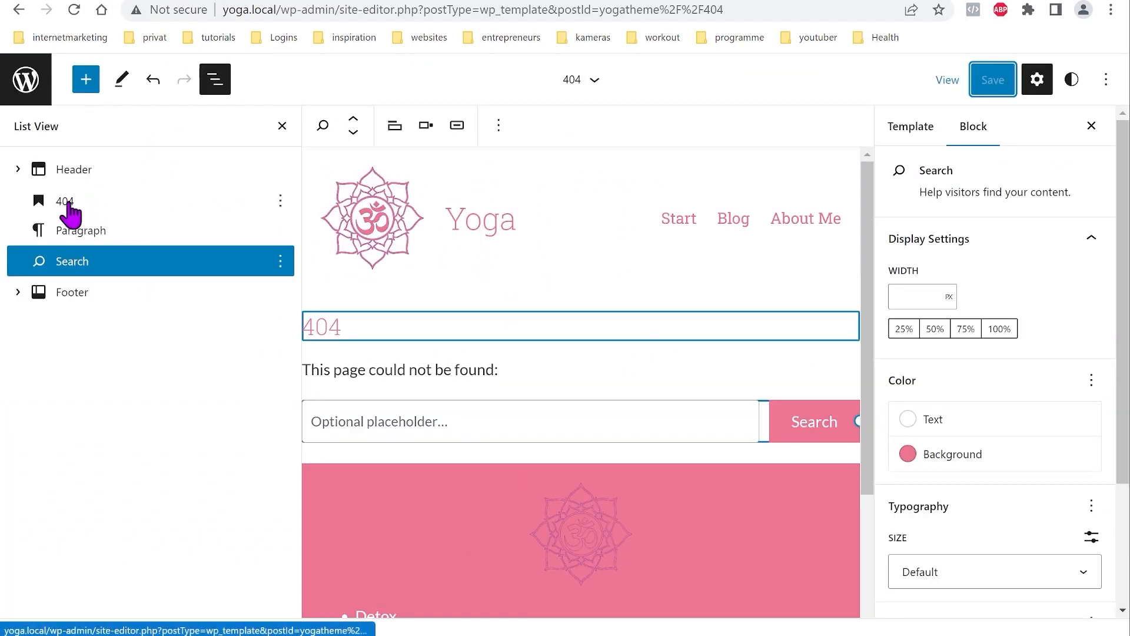
Step: Wrap the 404 heading, message and search block in a Group and save the template
{"action": "left_click", "coordinate": [67, 206]}
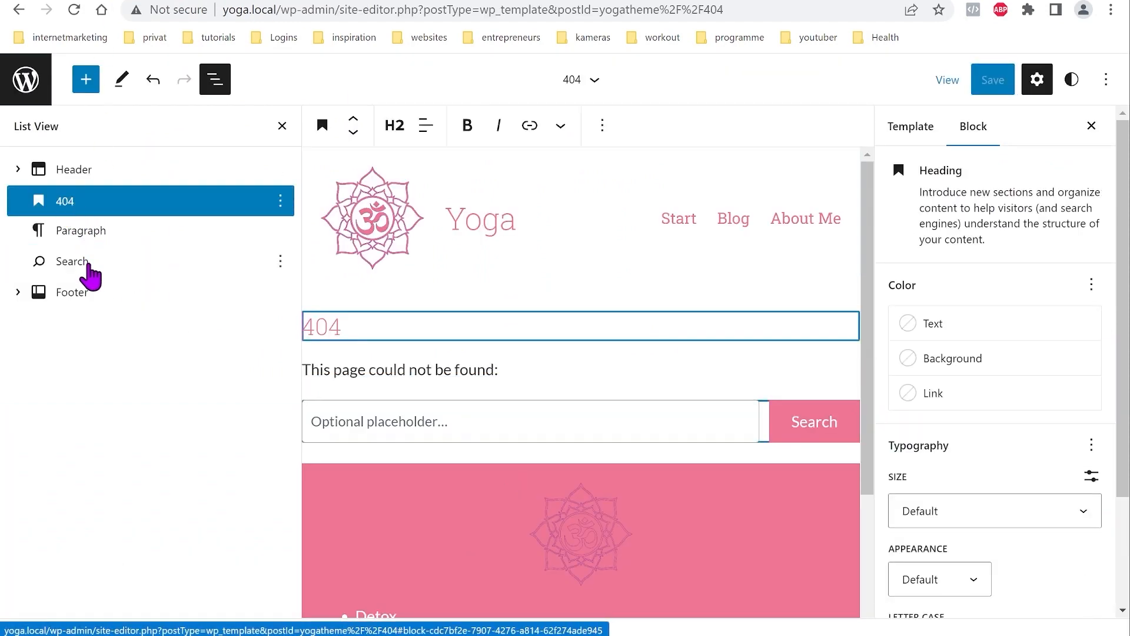
{"action": "left_click", "coordinate": [83, 262], "text": "shift"}
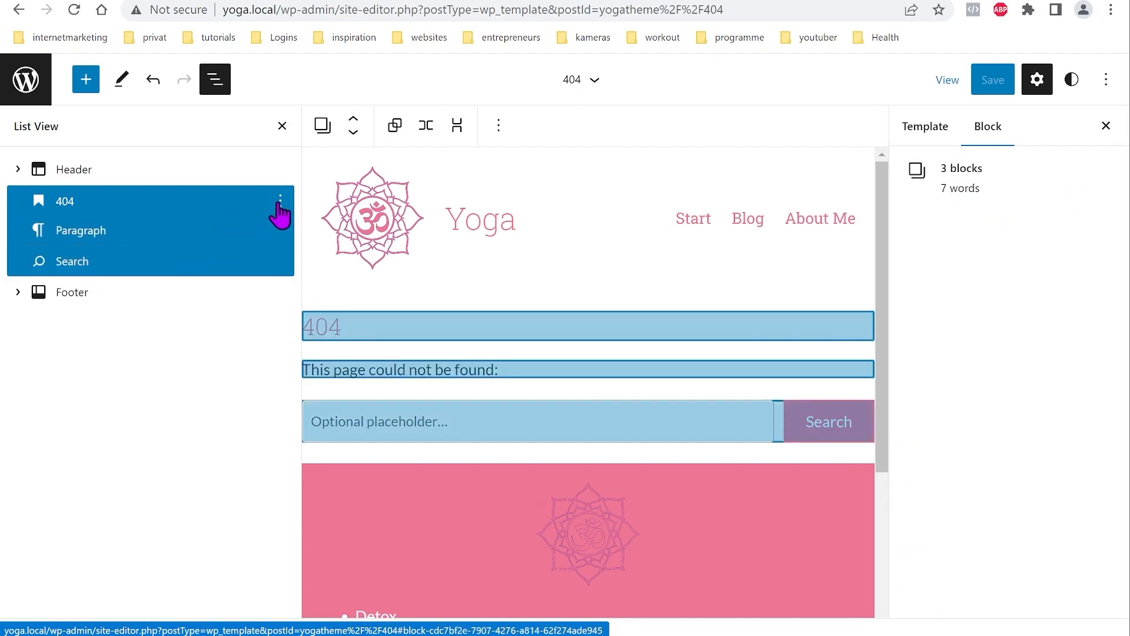
{"action": "left_click", "coordinate": [281, 202]}
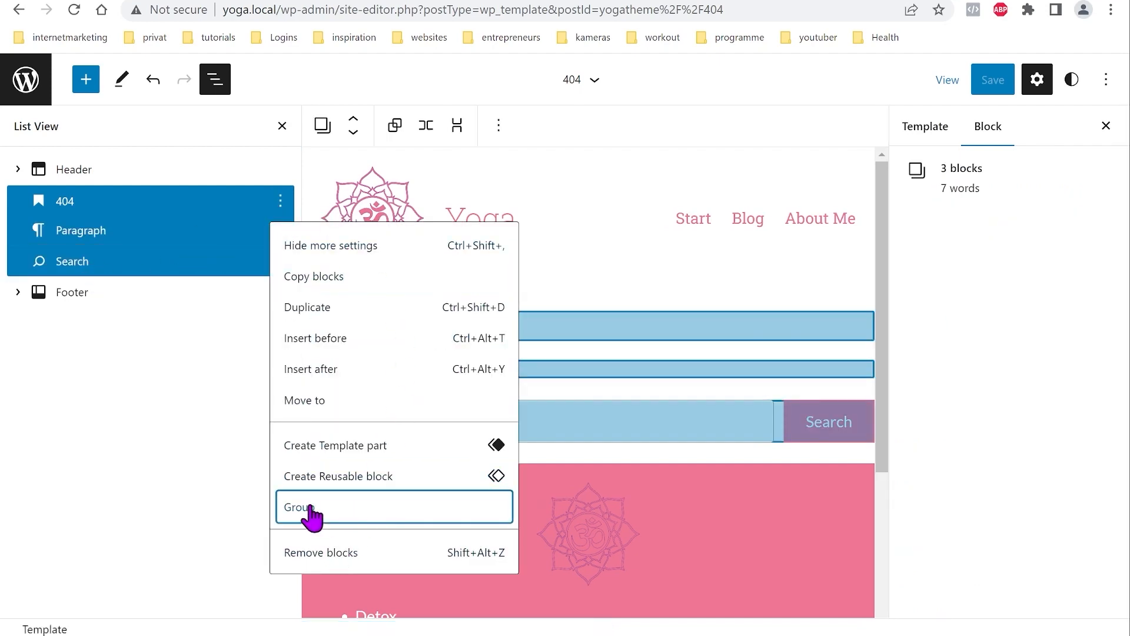
{"action": "left_click", "coordinate": [311, 508]}
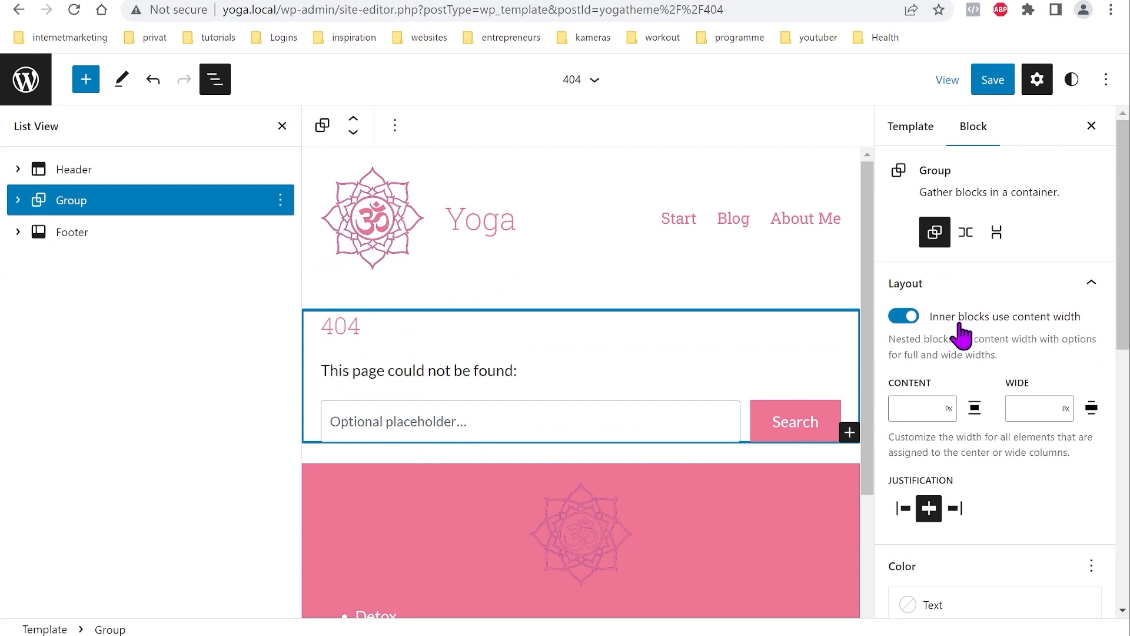
{"action": "left_click", "coordinate": [993, 87]}
{"action": "left_click", "coordinate": [993, 87]}
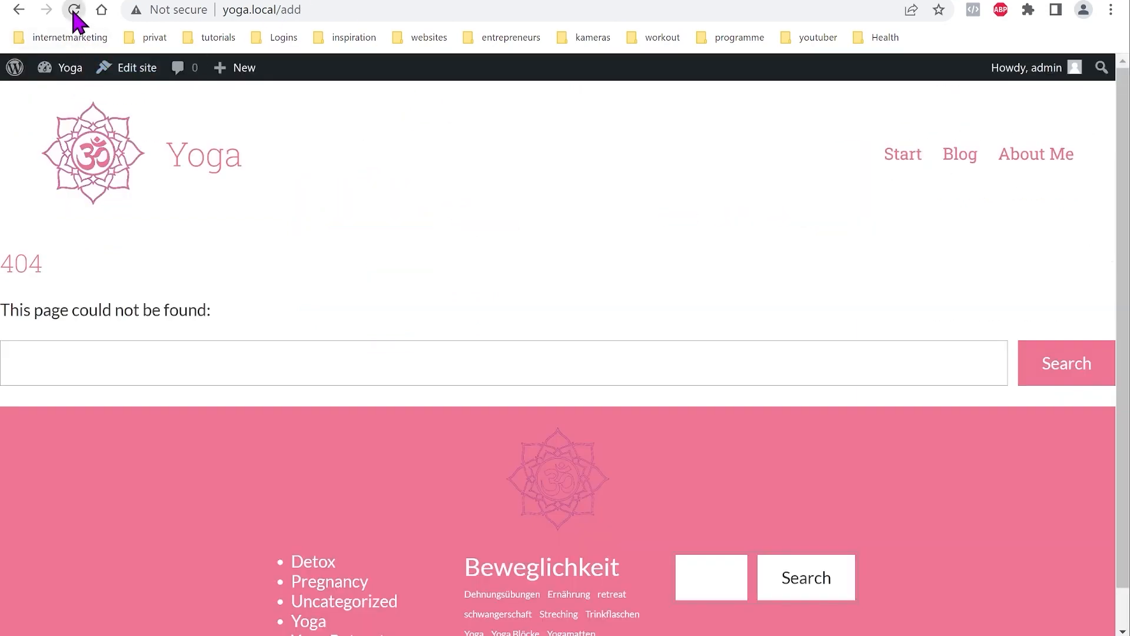
Step: Reload the live 404 page to confirm the centred layout, then go to the homepage
{"action": "left_click", "coordinate": [74, 10]}
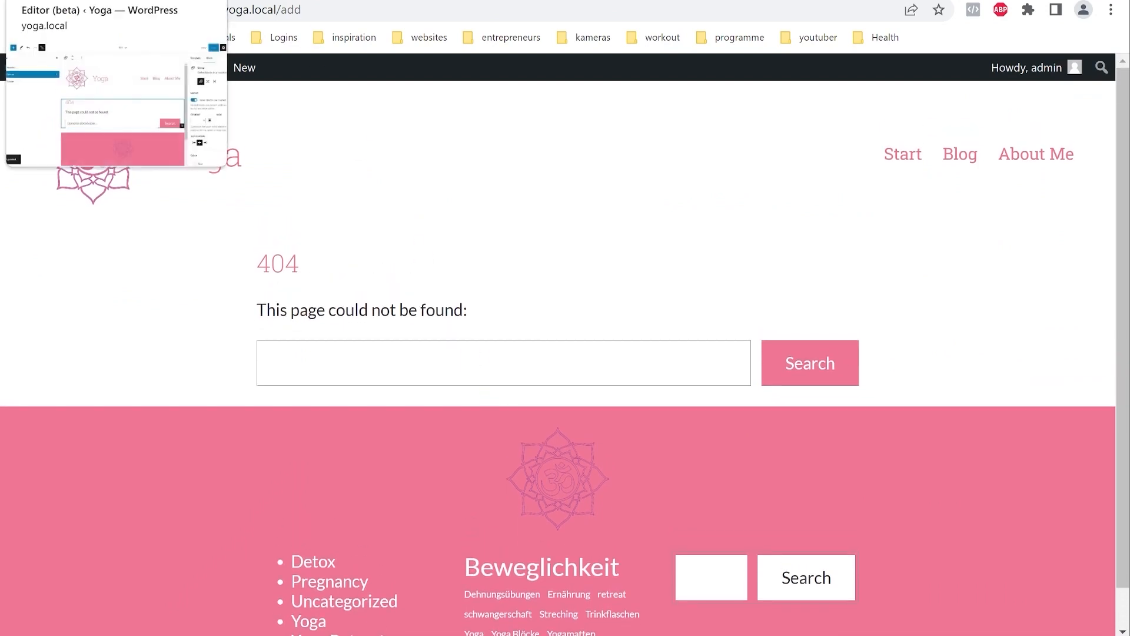
{"action": "left_click", "coordinate": [89, 0]}
{"action": "left_click", "coordinate": [211, 1]}
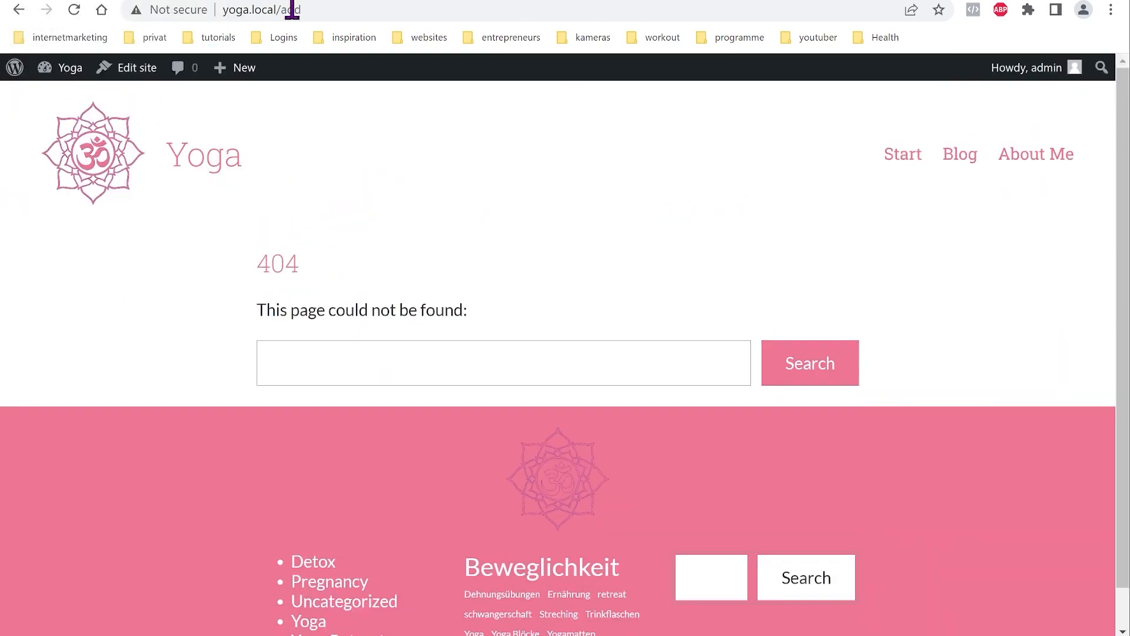
{"action": "left_click", "coordinate": [209, 165]}
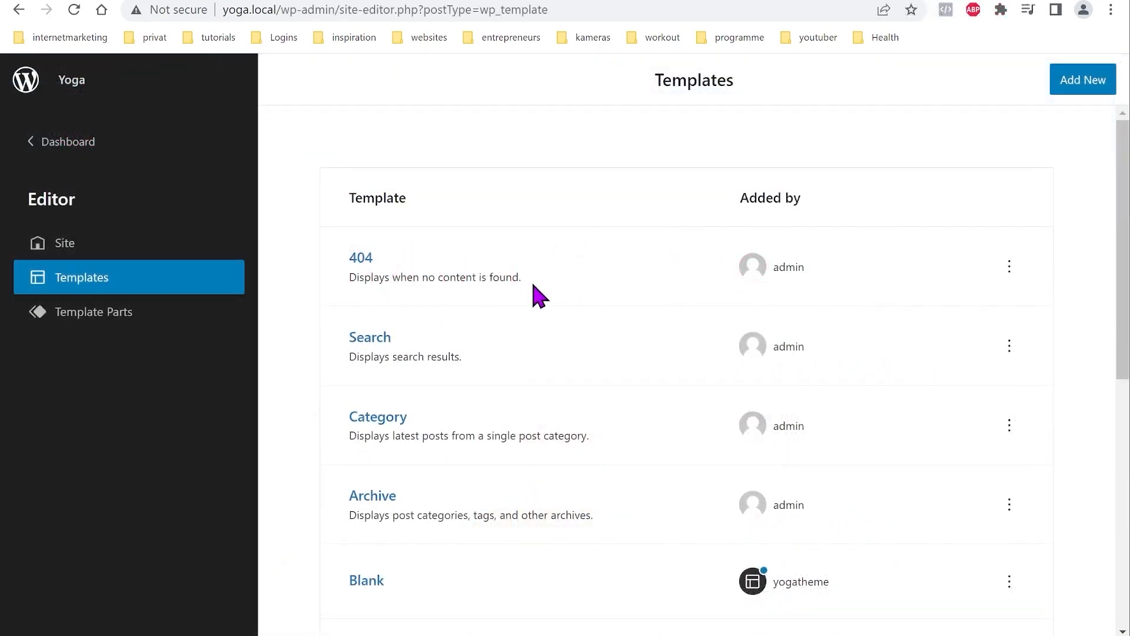
Step: Review the full Templates list, then switch to the themes folder in File Explorer
{"action": "scroll", "coordinate": [533, 312], "scroll_direction": "down", "scroll_amount": 8}
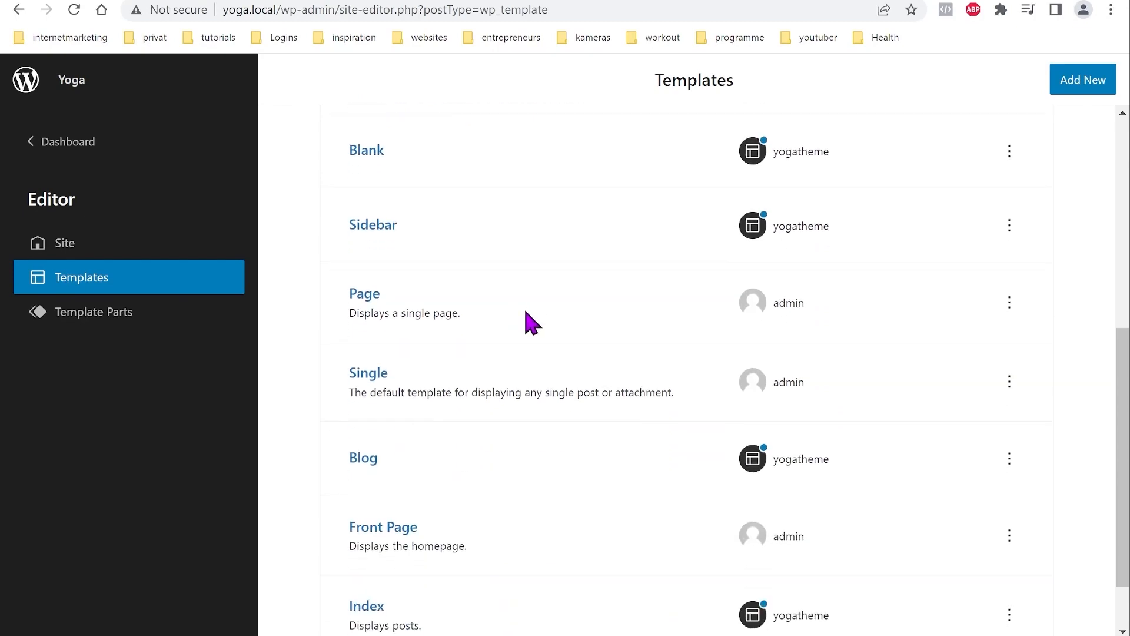
{"action": "scroll", "coordinate": [561, 457], "scroll_direction": "up", "scroll_amount": 8}
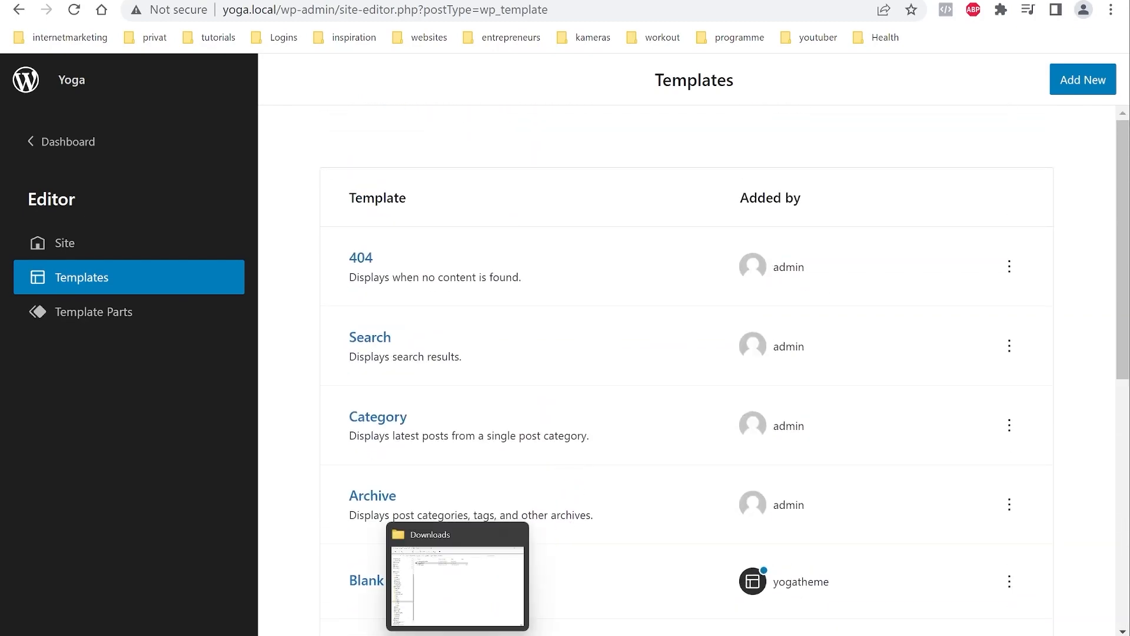
{"action": "left_click", "coordinate": [458, 635]}
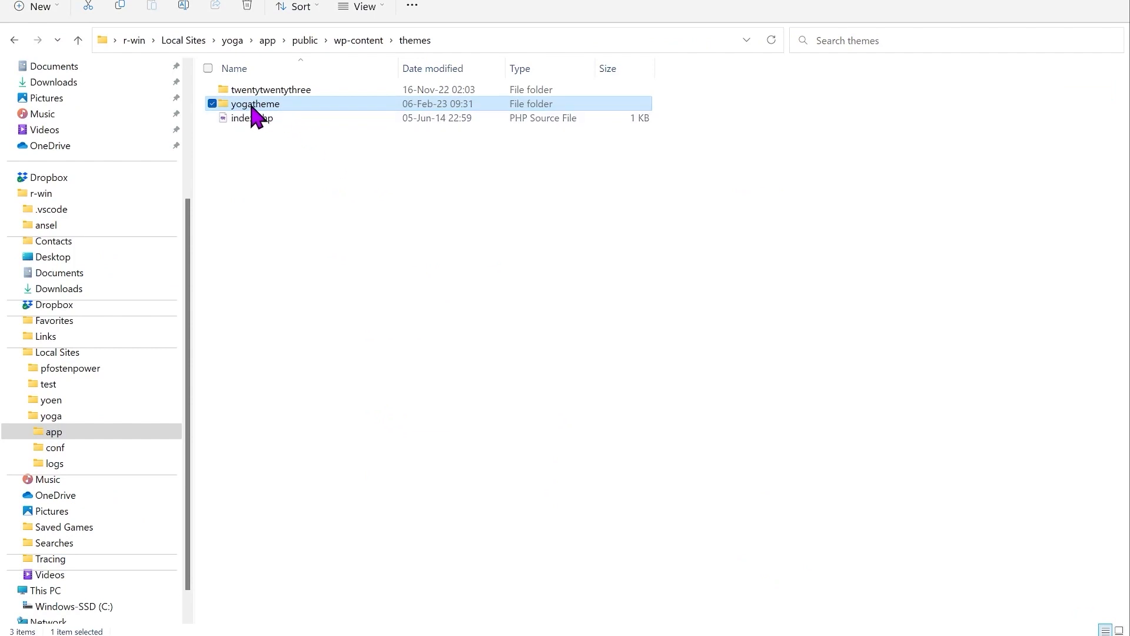
Step: Open yogatheme's templates folder and open index.html in VS Code
{"action": "double_click", "coordinate": [235, 110]}
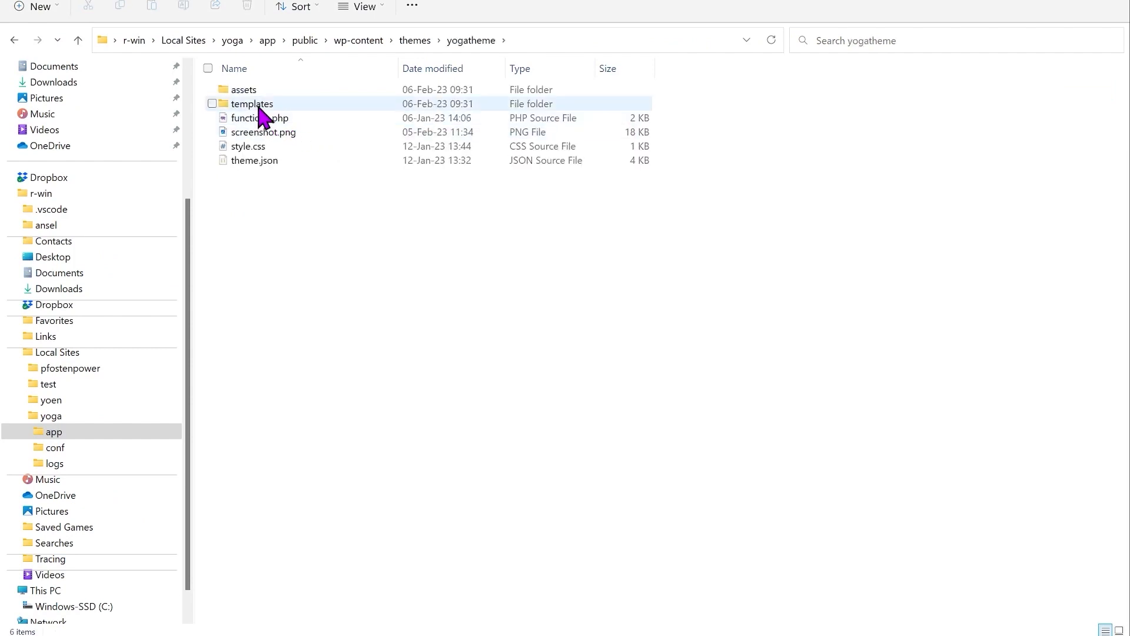
{"action": "double_click", "coordinate": [259, 108]}
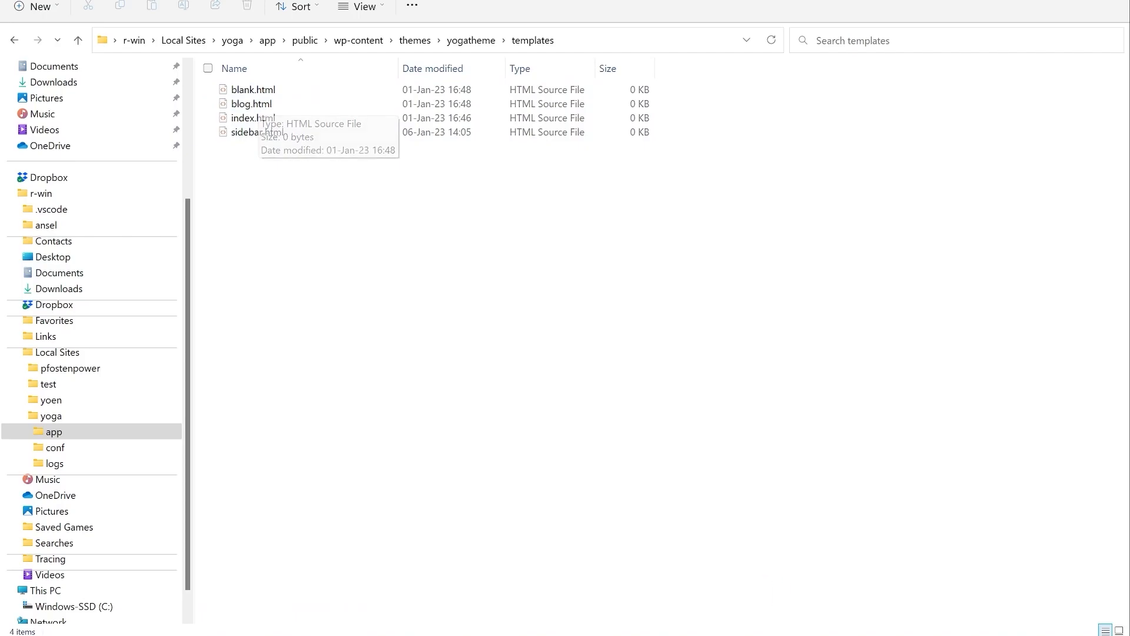
{"action": "double_click", "coordinate": [265, 118]}
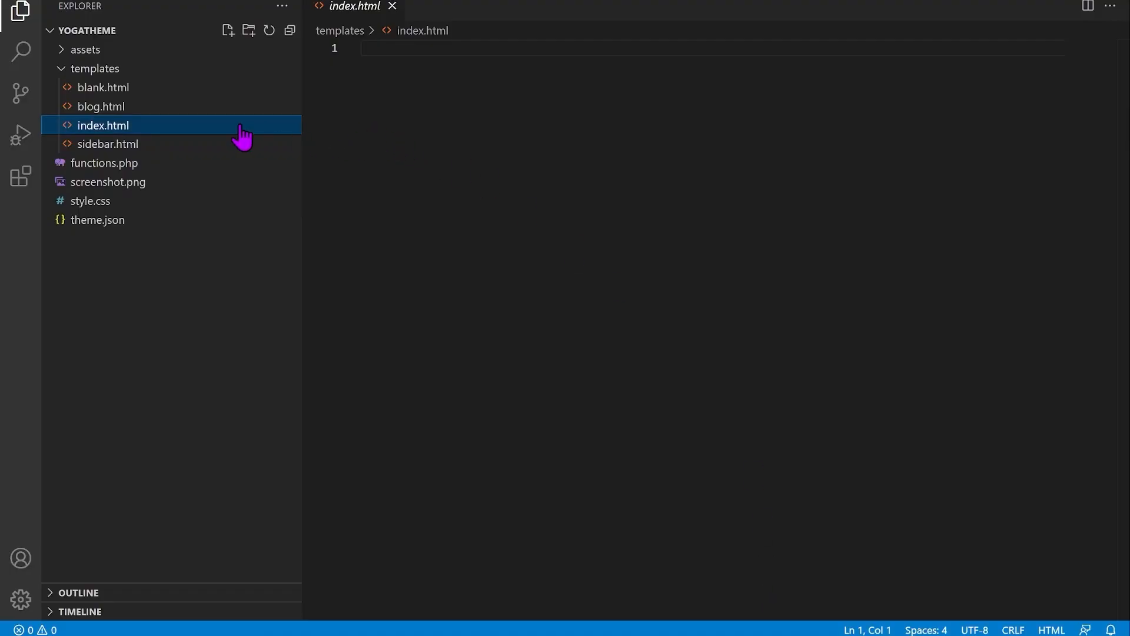
Step: Preview blank.html, blog.html, index.html and sidebar.html to confirm each file is empty
{"action": "left_click", "coordinate": [113, 107]}
{"action": "left_click", "coordinate": [111, 88]}
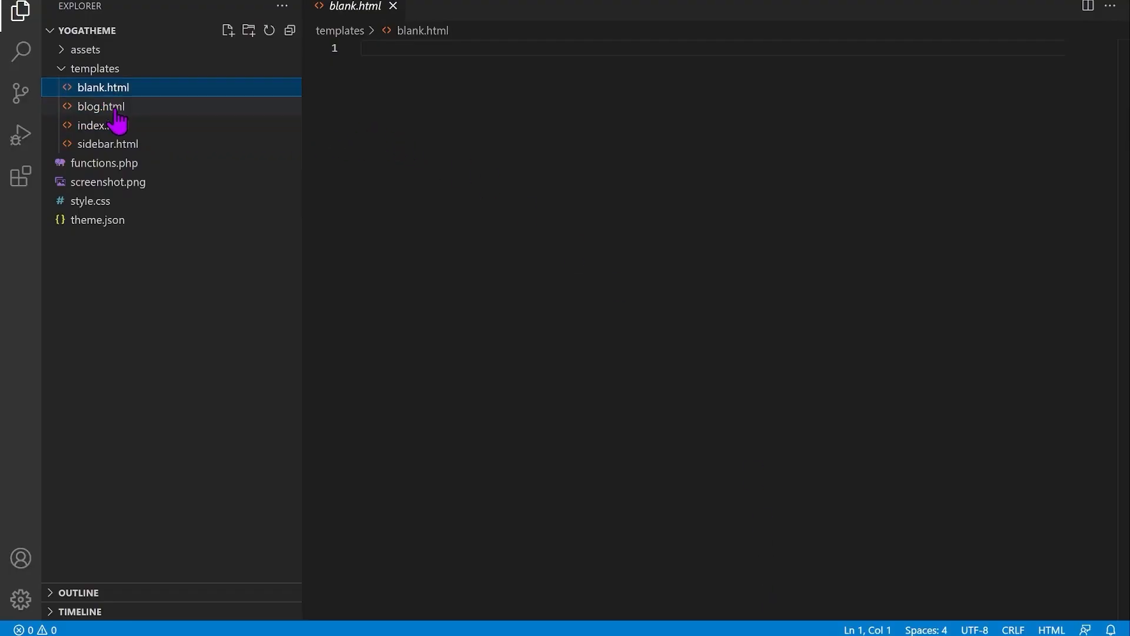
{"action": "left_click", "coordinate": [115, 110]}
{"action": "left_click", "coordinate": [114, 126]}
{"action": "left_click", "coordinate": [113, 145]}
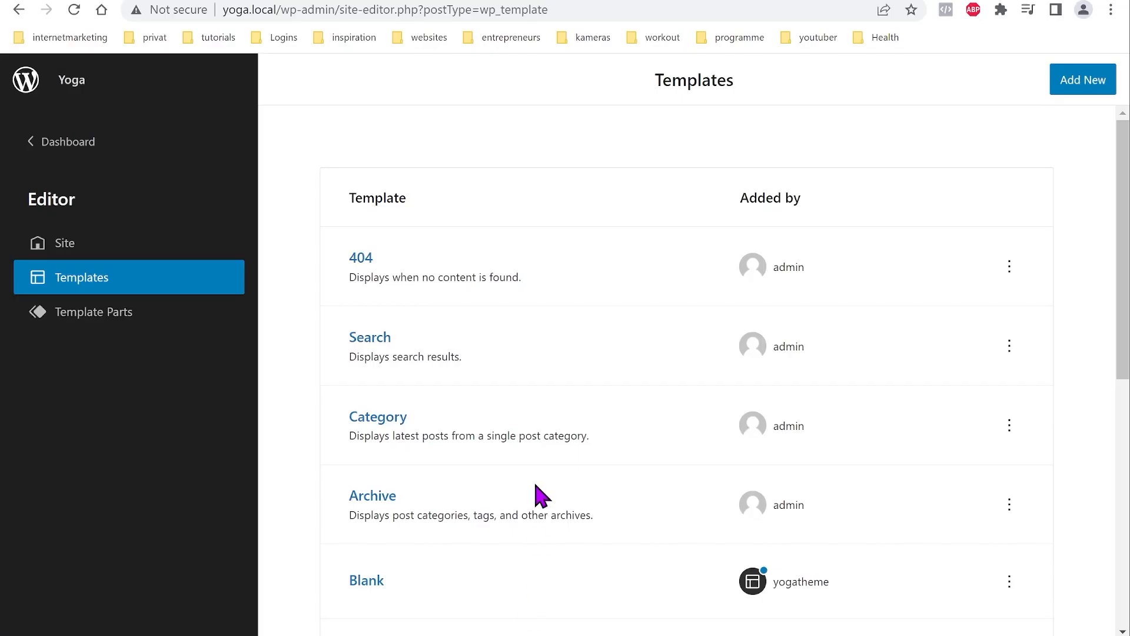
{"action": "scroll", "coordinate": [542, 497], "scroll_direction": "down", "scroll_amount": 8}
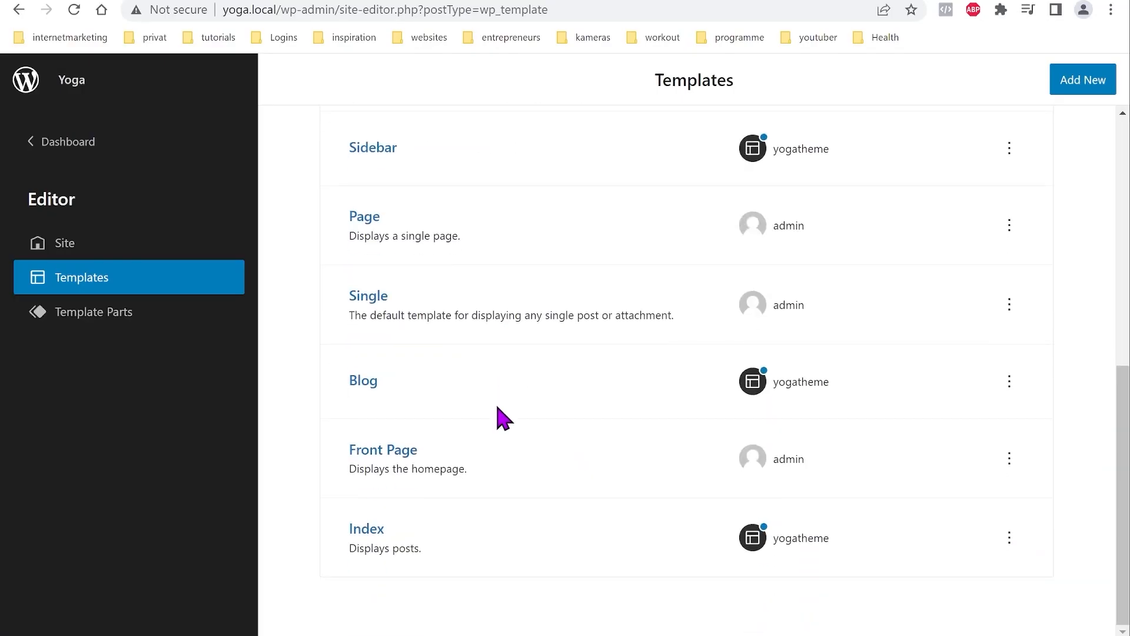
Step: Open the 404 template from the Templates list for editing
{"action": "scroll", "coordinate": [490, 559], "scroll_direction": "up", "scroll_amount": 8}
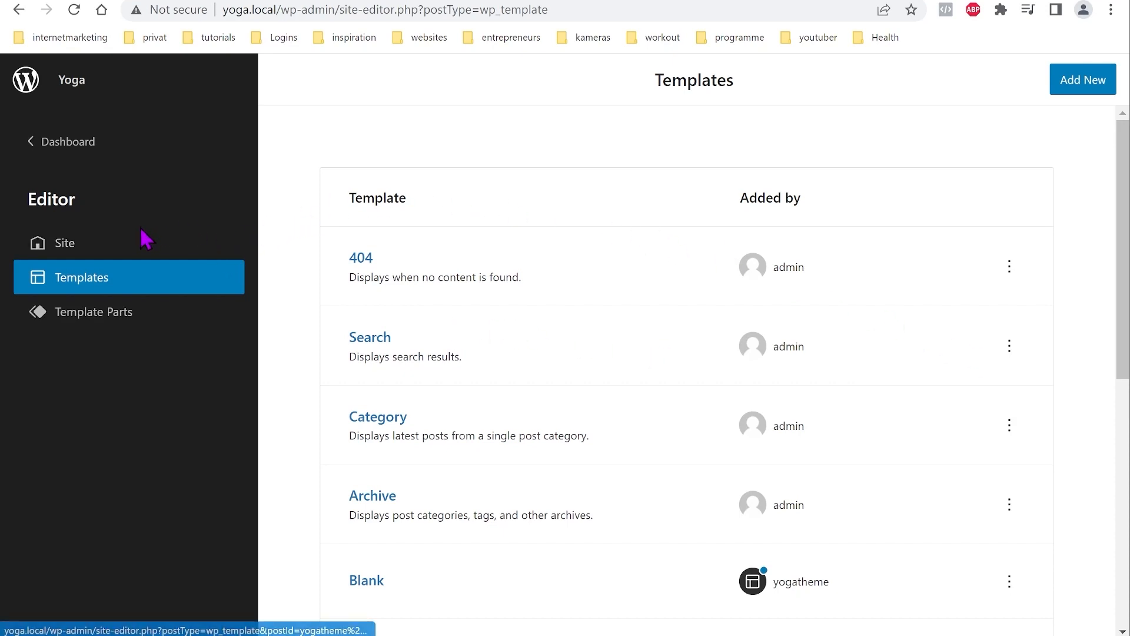
{"action": "left_click", "coordinate": [361, 258]}
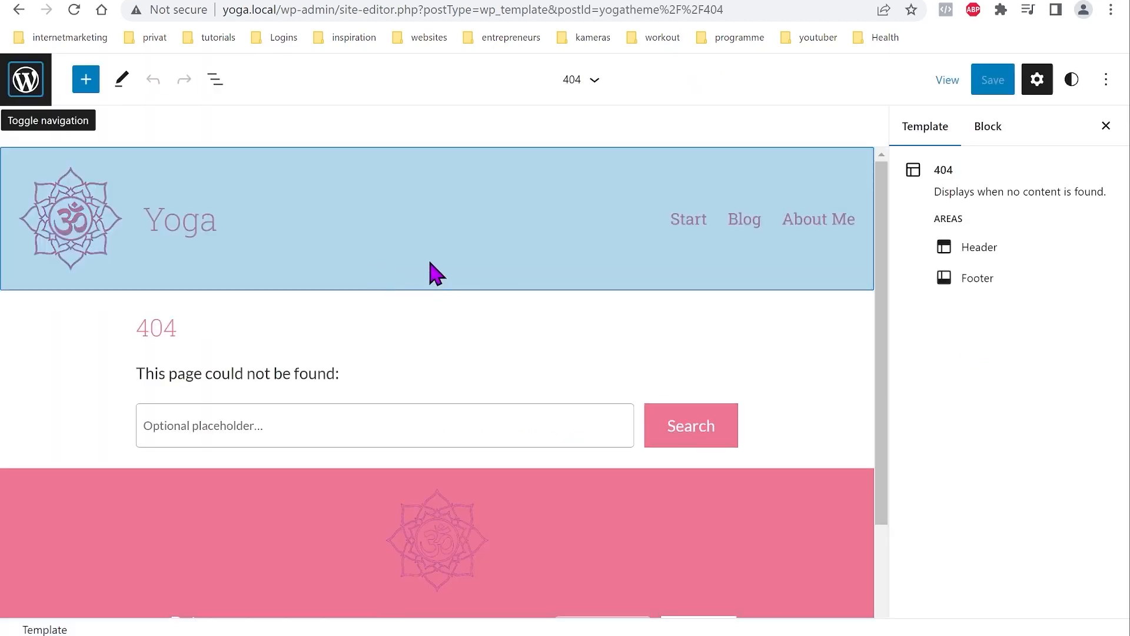
Step: Export the theme and save it as yogatheme.zip in Downloads
{"action": "left_click", "coordinate": [1108, 83]}
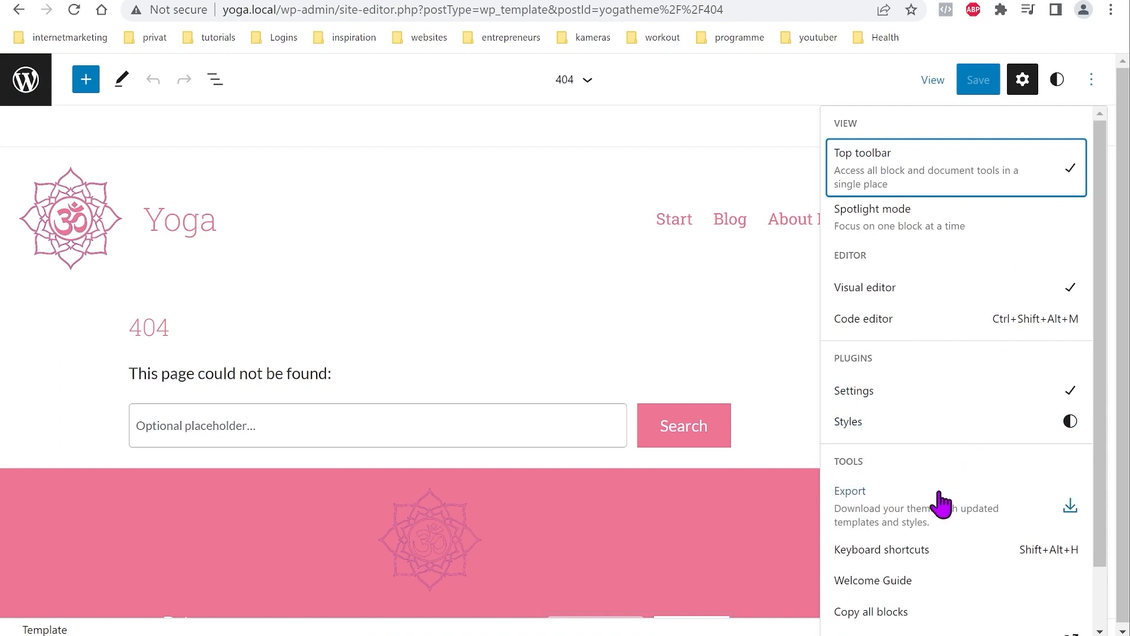
{"action": "left_click", "coordinate": [905, 521]}
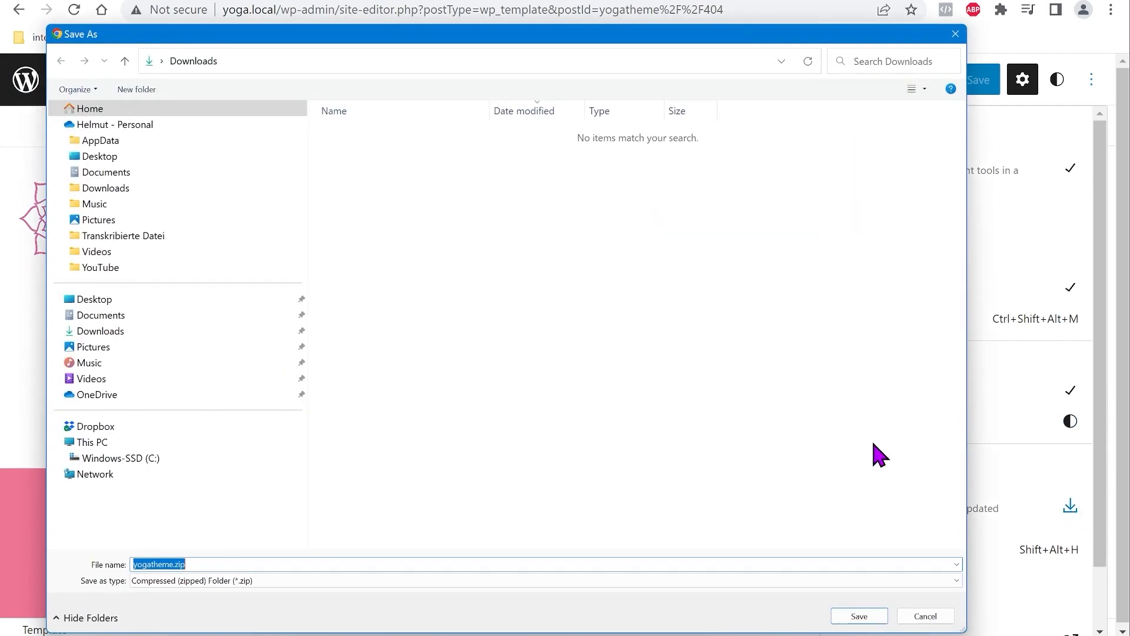
{"action": "left_click", "coordinate": [867, 614]}
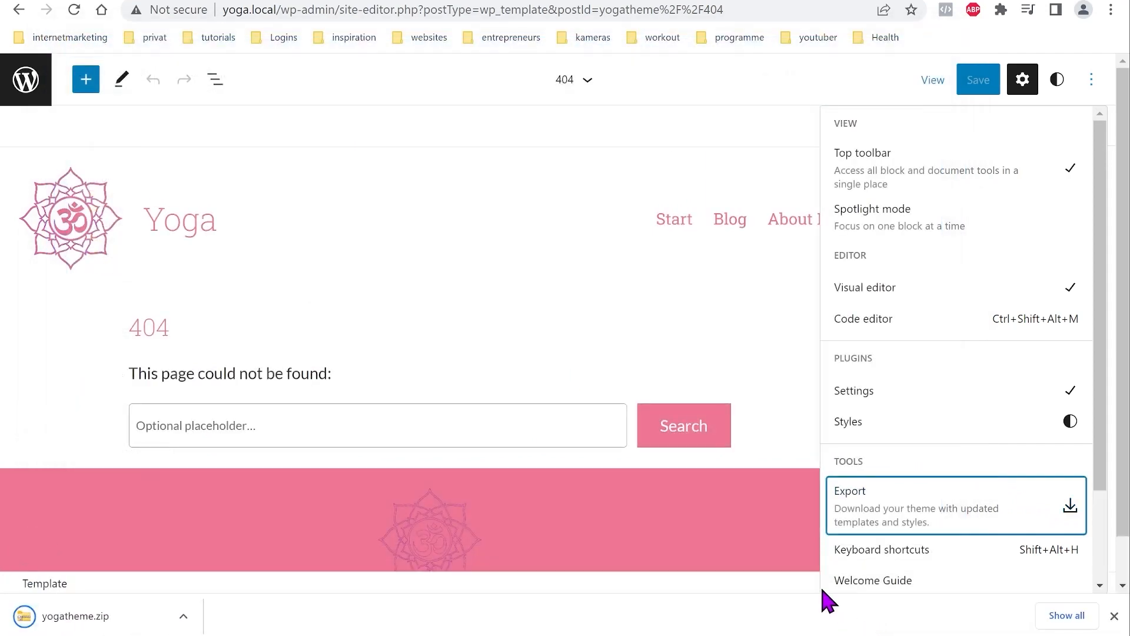
{"action": "left_click", "coordinate": [1115, 616]}
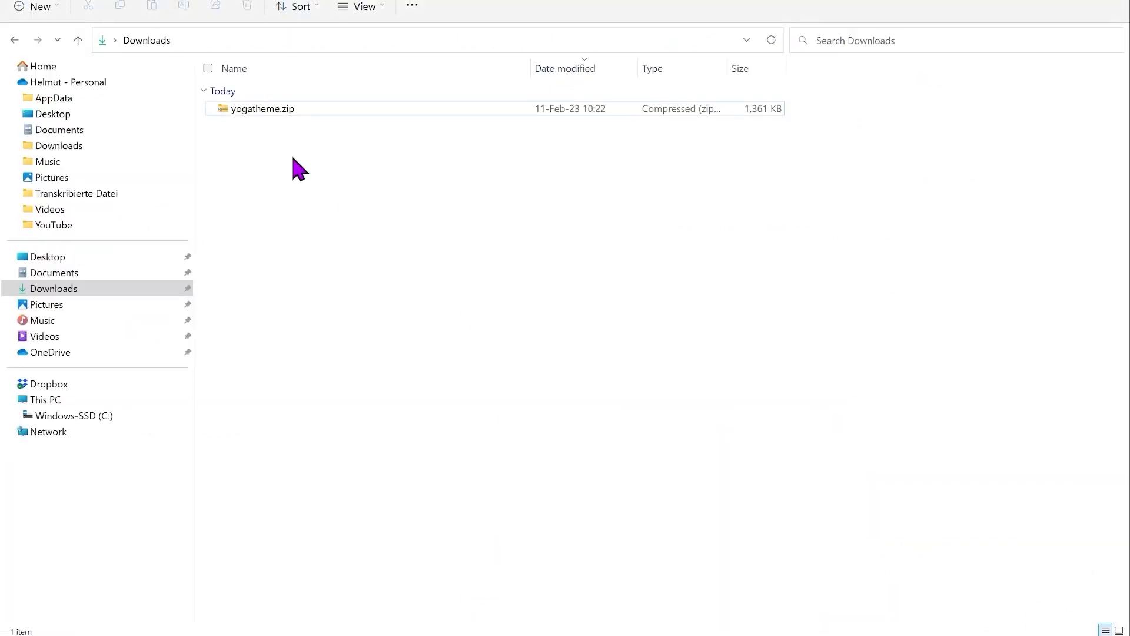
Step: Extract yogatheme.zip into a yogatheme folder in Downloads
{"action": "left_click", "coordinate": [229, 121]}
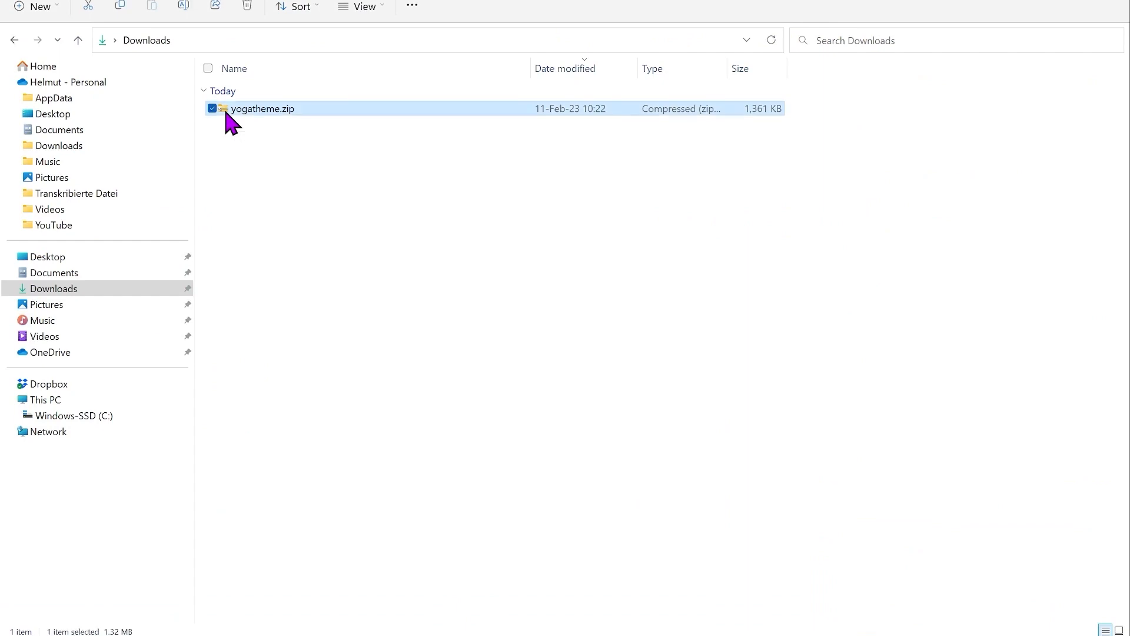
{"action": "left_click", "coordinate": [439, 7]}
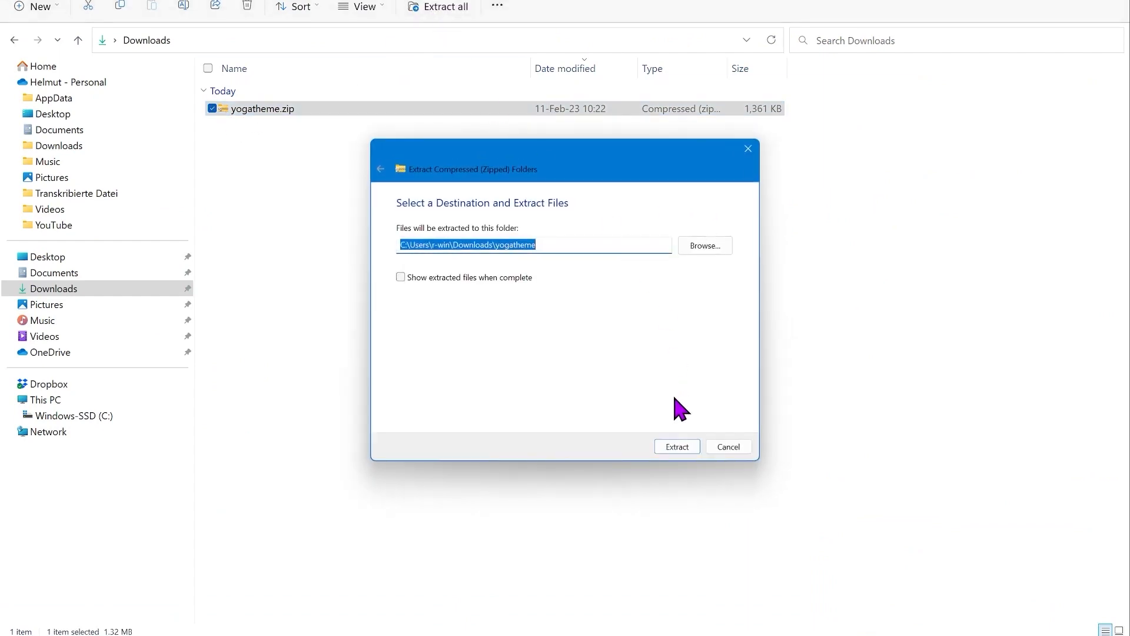
{"action": "left_click", "coordinate": [689, 449]}
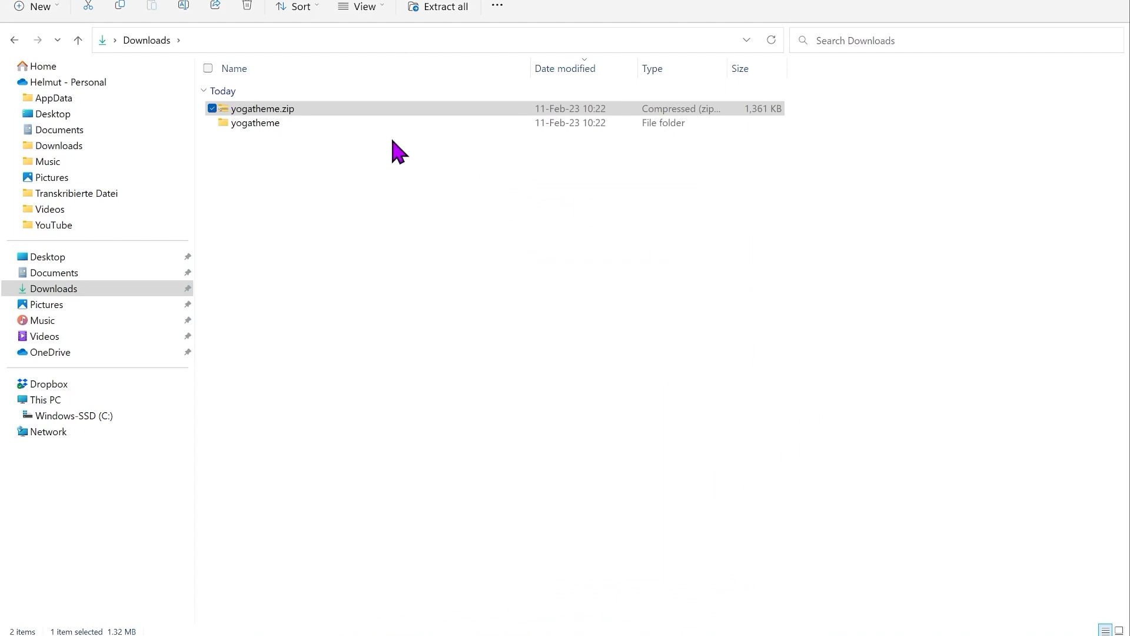
Step: Open the extracted yogatheme folder in VS Code
{"action": "left_click", "coordinate": [231, 137]}
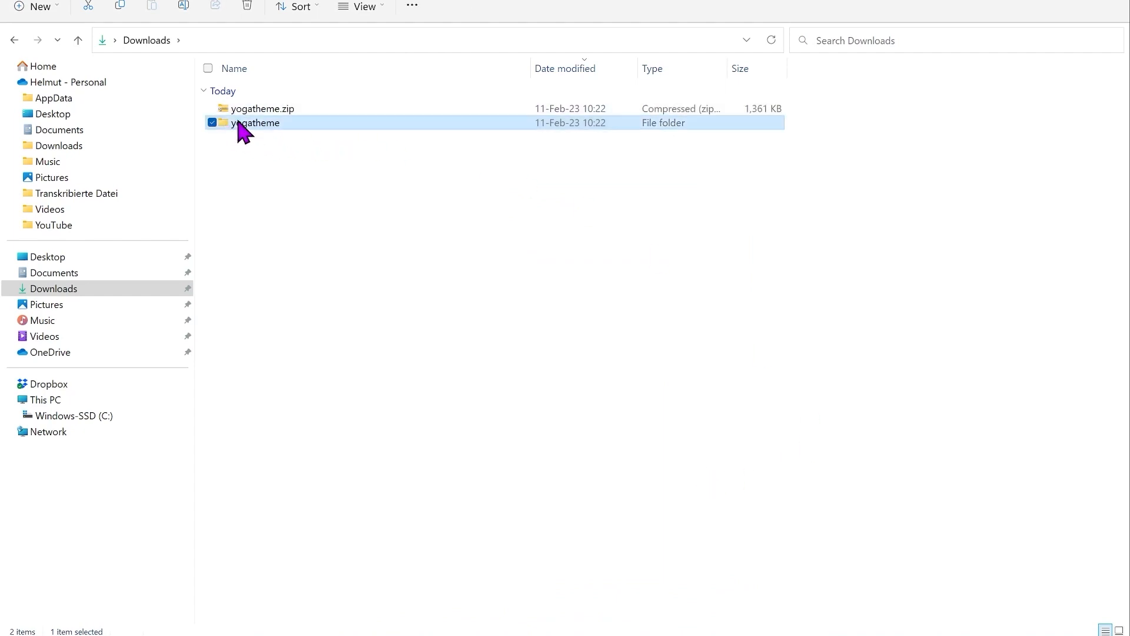
{"action": "right_click", "coordinate": [242, 130]}
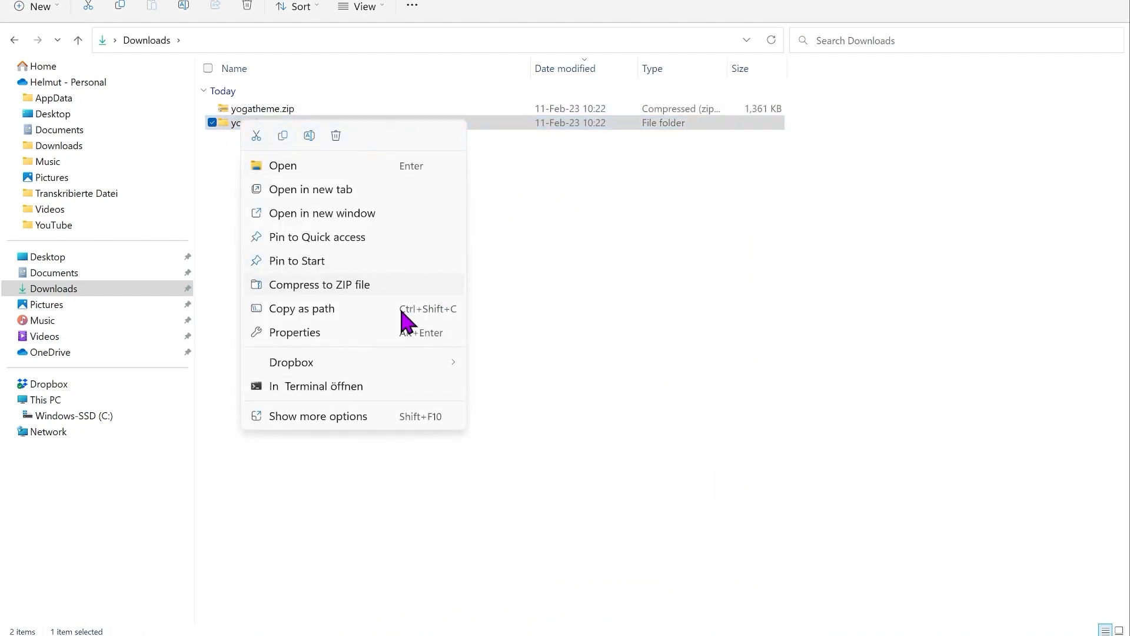
{"action": "left_click", "coordinate": [341, 417]}
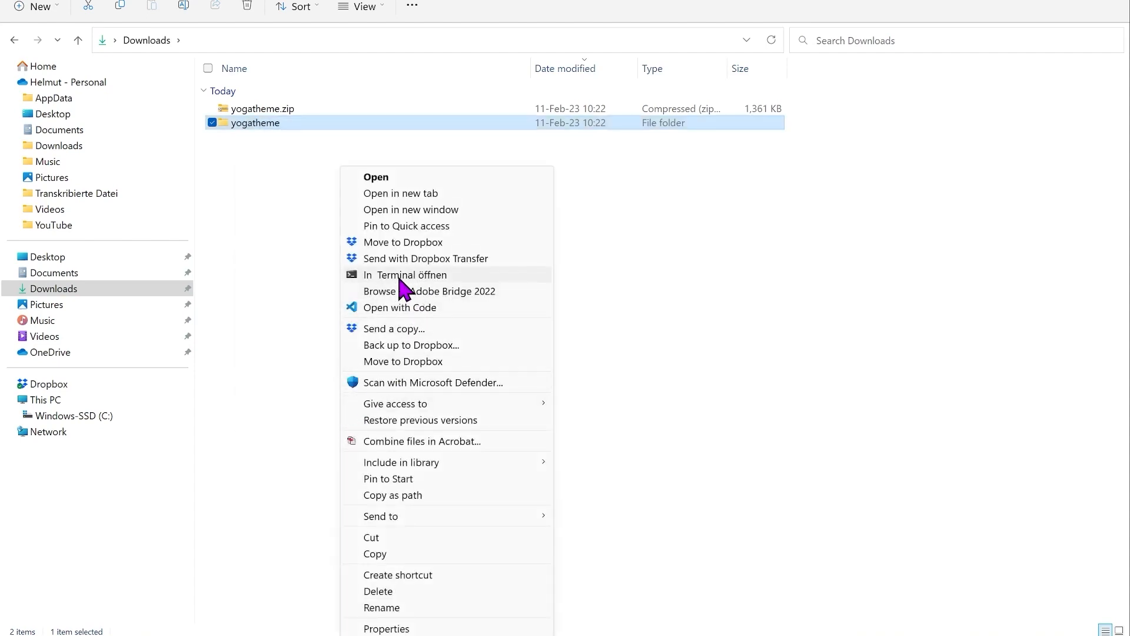
{"action": "left_click", "coordinate": [383, 308]}
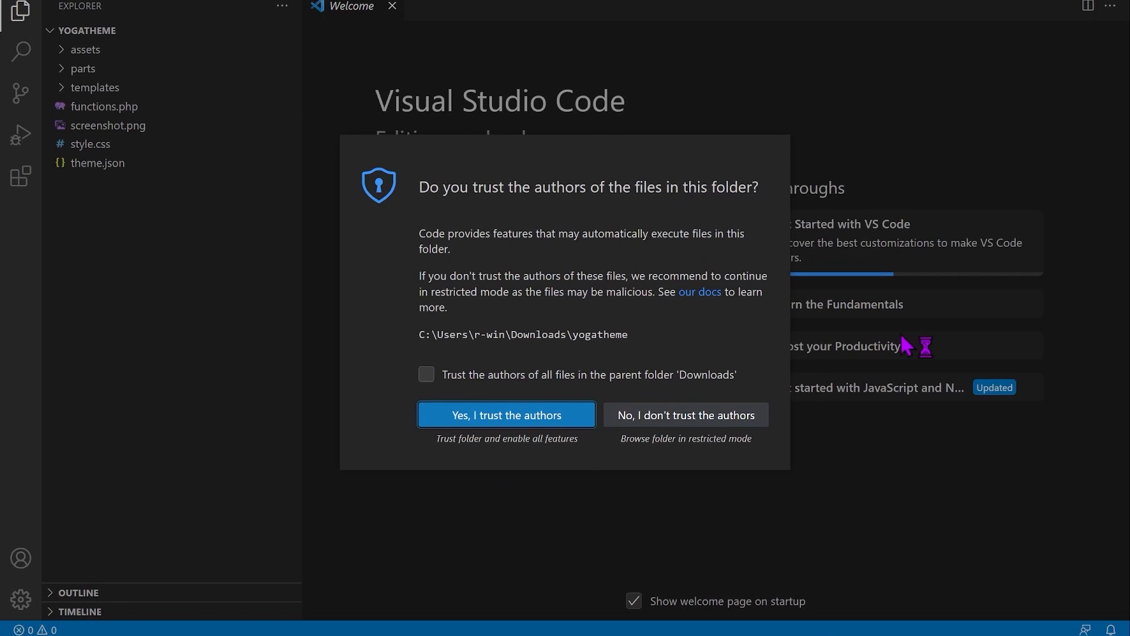
Step: Trust the folder and inspect the exported footer.html and header.html parts
{"action": "left_click", "coordinate": [533, 420]}
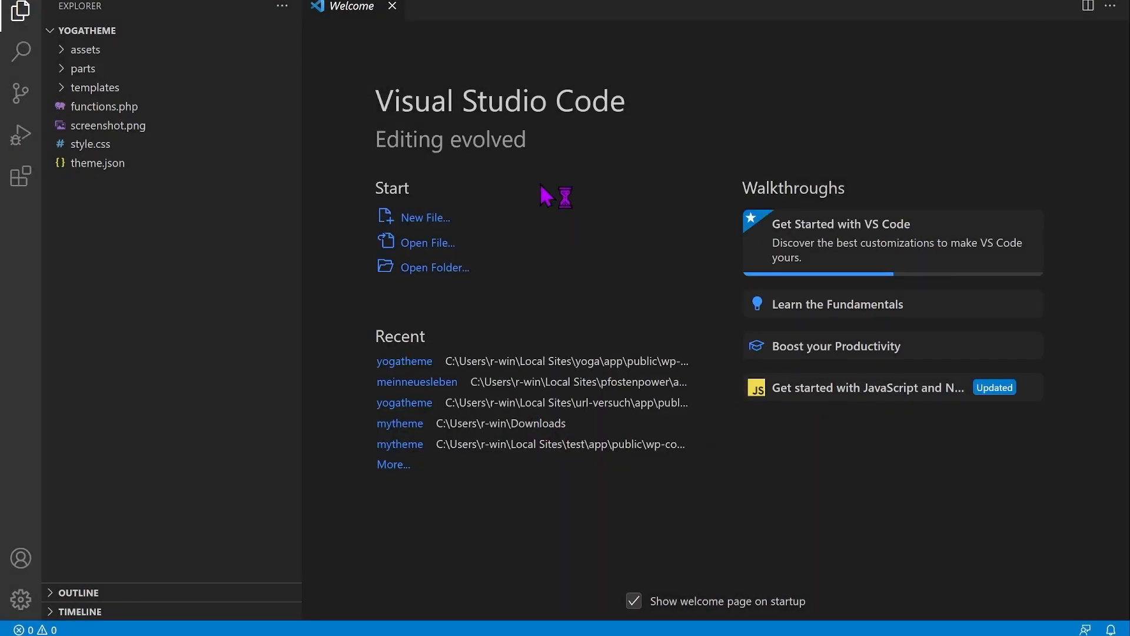
{"action": "left_click", "coordinate": [392, 7]}
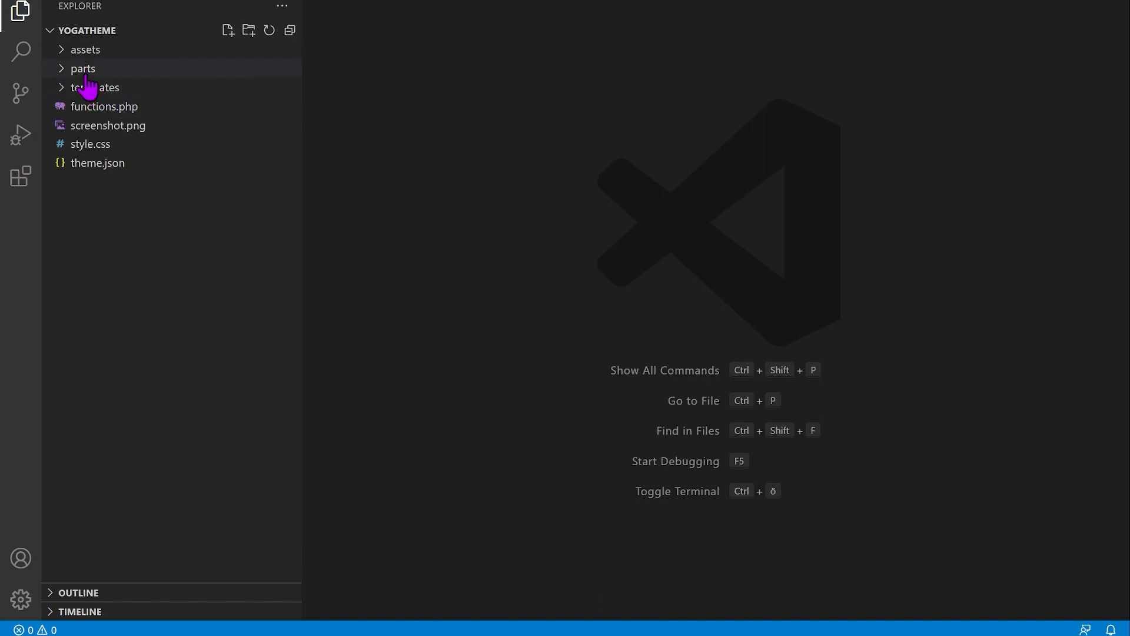
{"action": "left_click", "coordinate": [61, 72]}
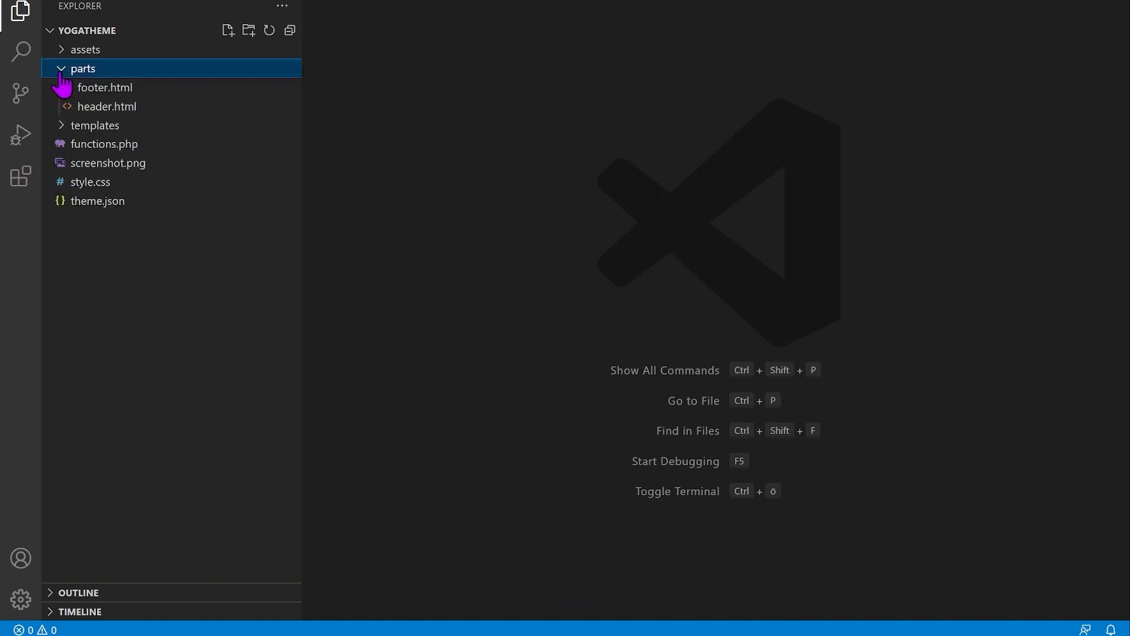
{"action": "left_click", "coordinate": [117, 88]}
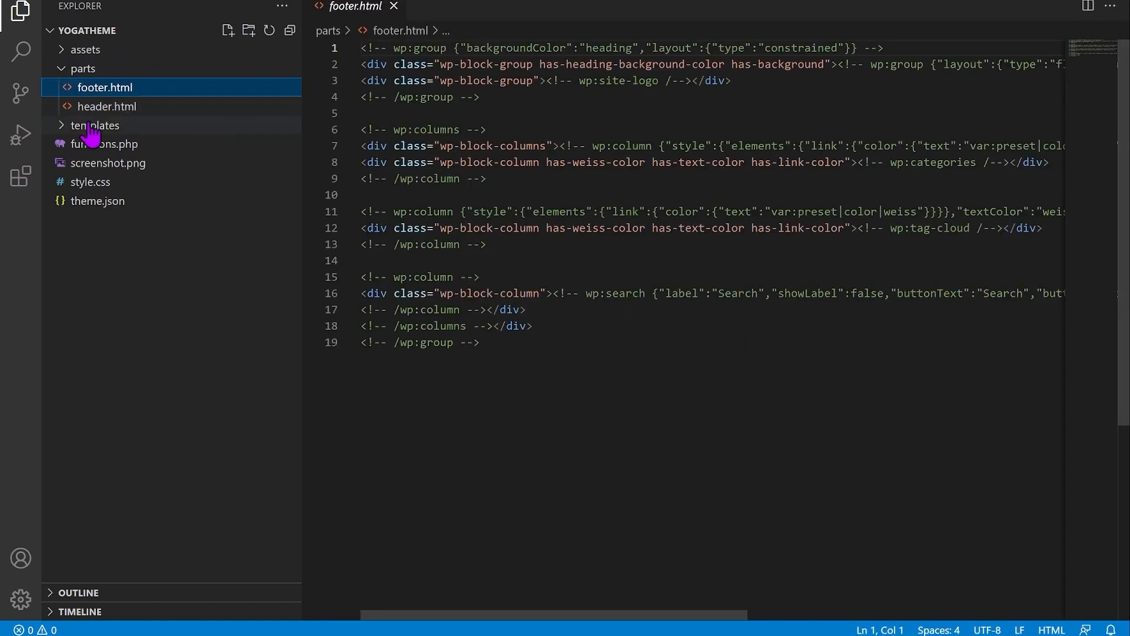
{"action": "left_click", "coordinate": [103, 106]}
Step: Inspect the exported category, front-page, search, single, index and blog templates, then return to Chrome
{"action": "left_click", "coordinate": [61, 126]}
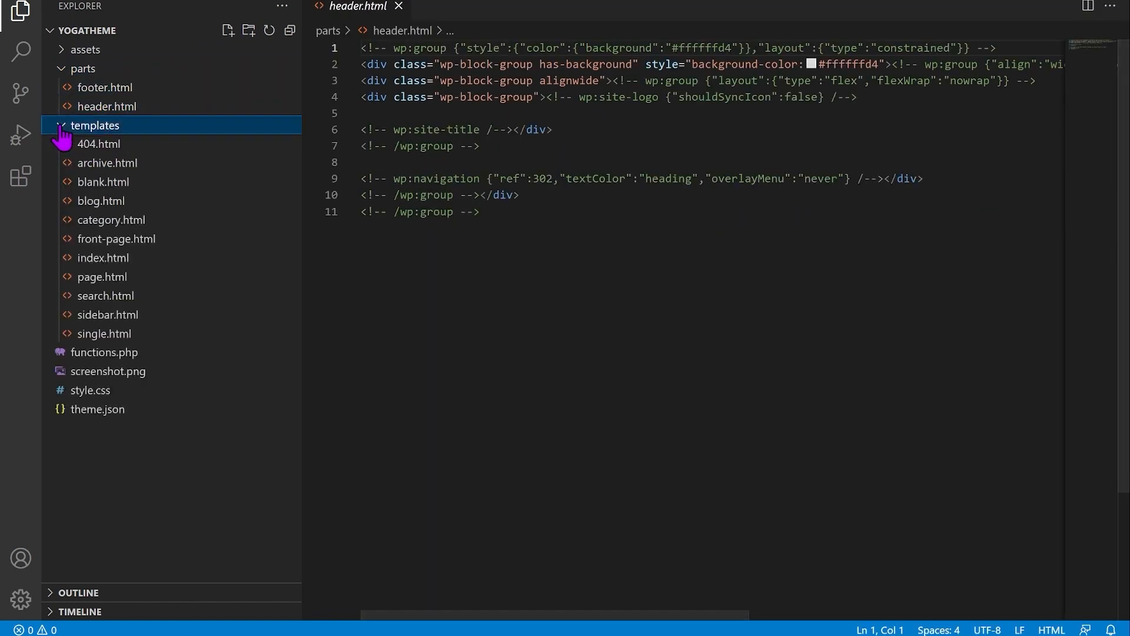
{"action": "left_click", "coordinate": [112, 227]}
{"action": "left_click", "coordinate": [111, 240]}
{"action": "left_click", "coordinate": [107, 295]}
{"action": "left_click", "coordinate": [104, 335]}
{"action": "left_click", "coordinate": [106, 295]}
{"action": "left_click", "coordinate": [103, 258]}
{"action": "left_click", "coordinate": [109, 240]}
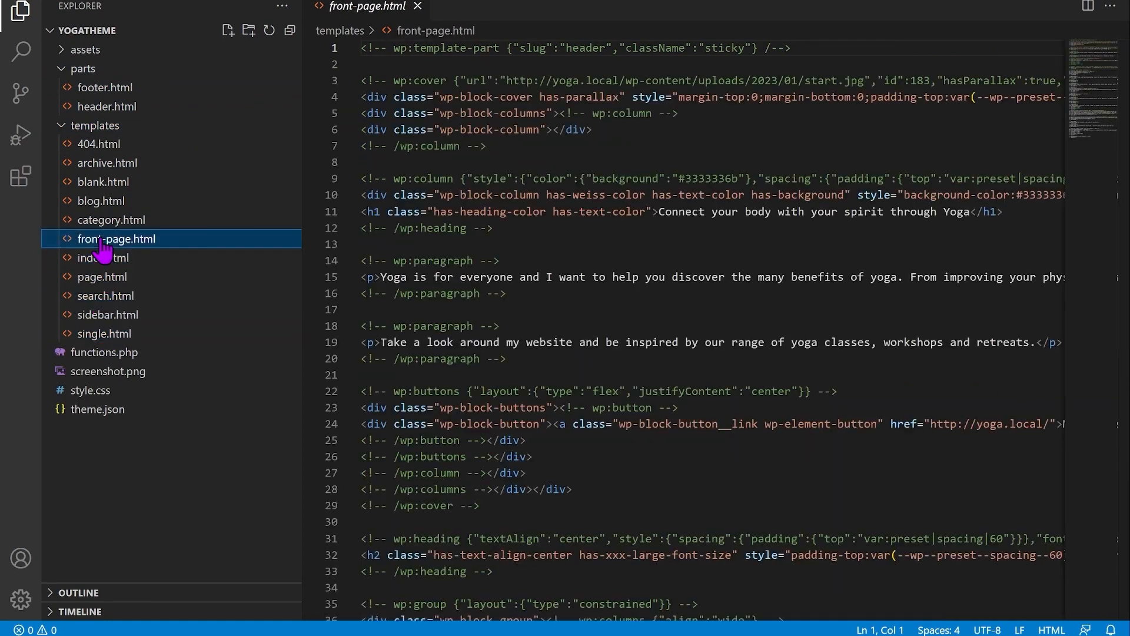
{"action": "left_click", "coordinate": [100, 222]}
{"action": "left_click", "coordinate": [100, 200]}
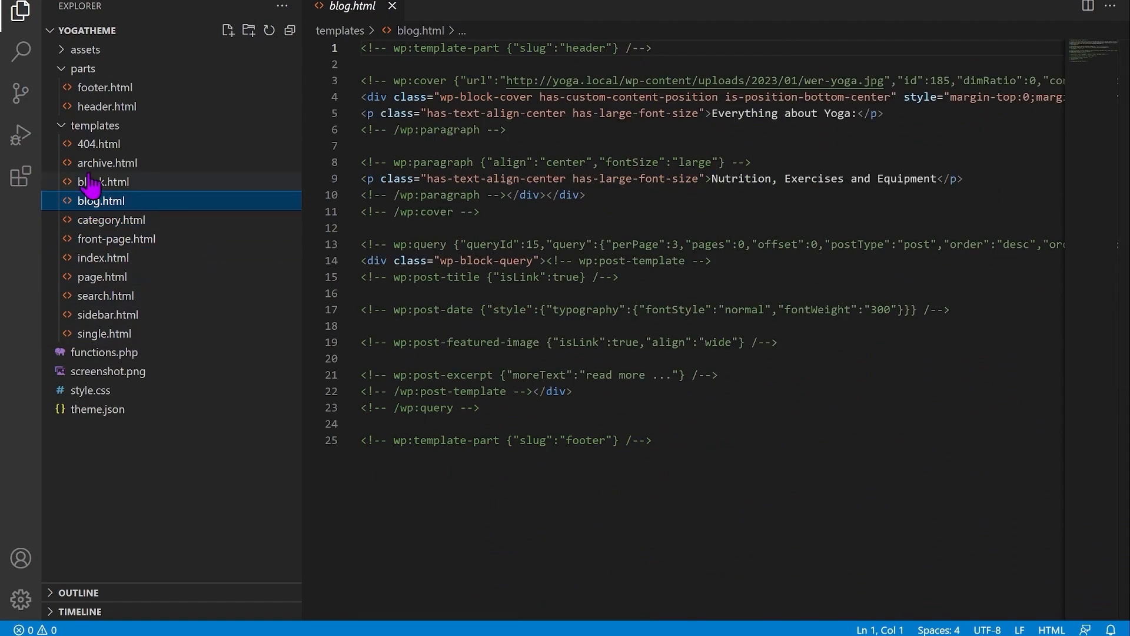
{"action": "left_click", "coordinate": [62, 127]}
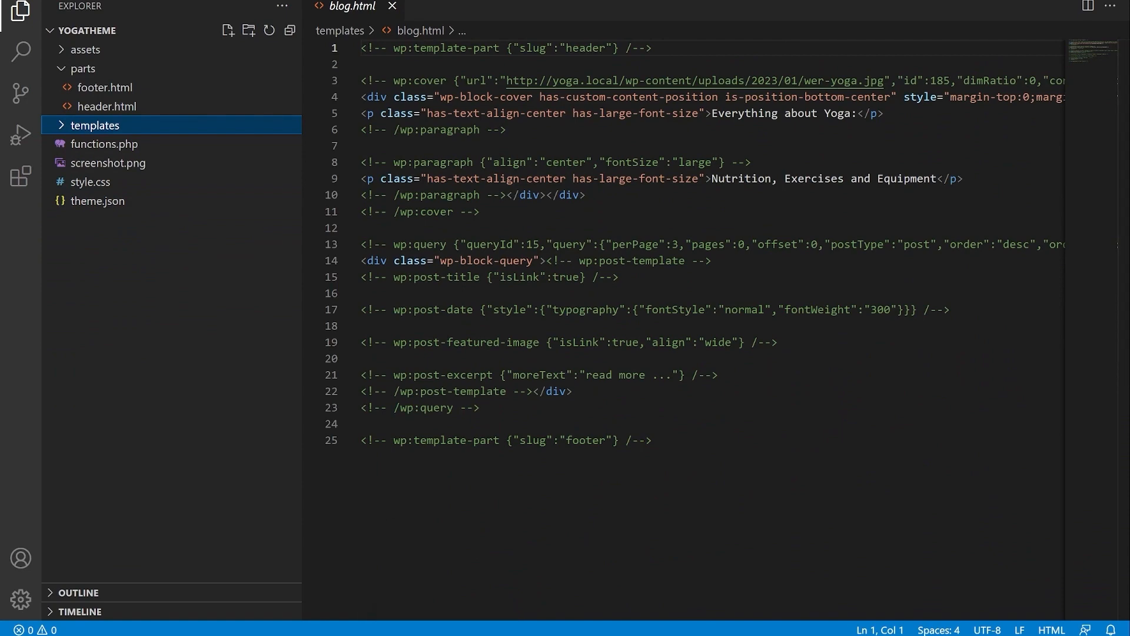
{"action": "left_click", "coordinate": [510, 530]}
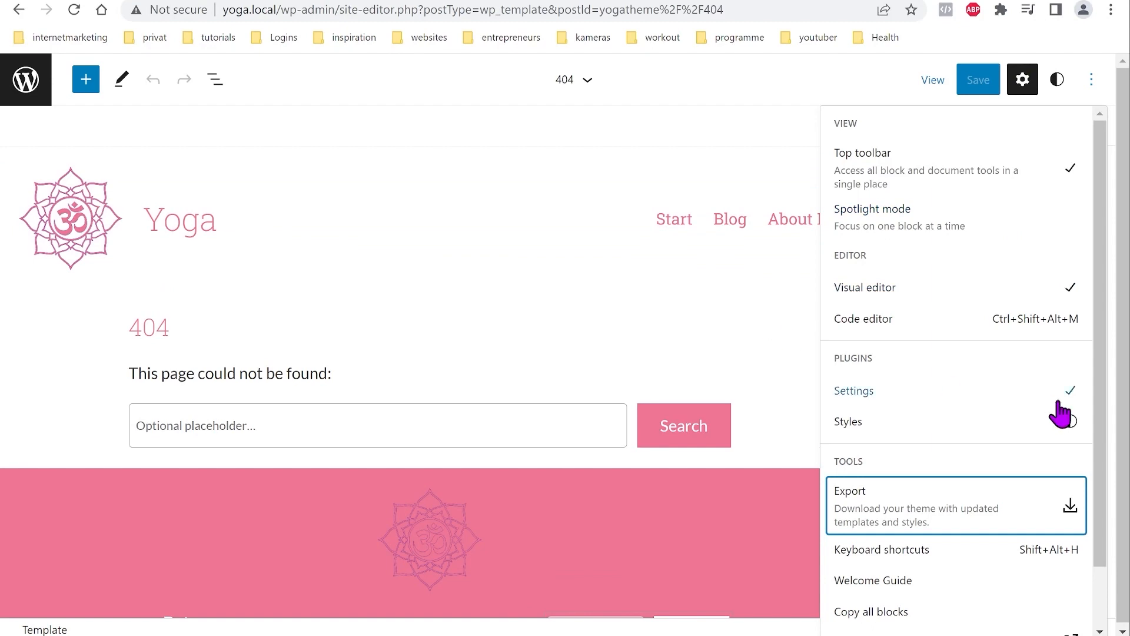
Step: Delete the added 404, Search, Category and Archive templates from the Templates list
{"action": "left_click", "coordinate": [26, 82]}
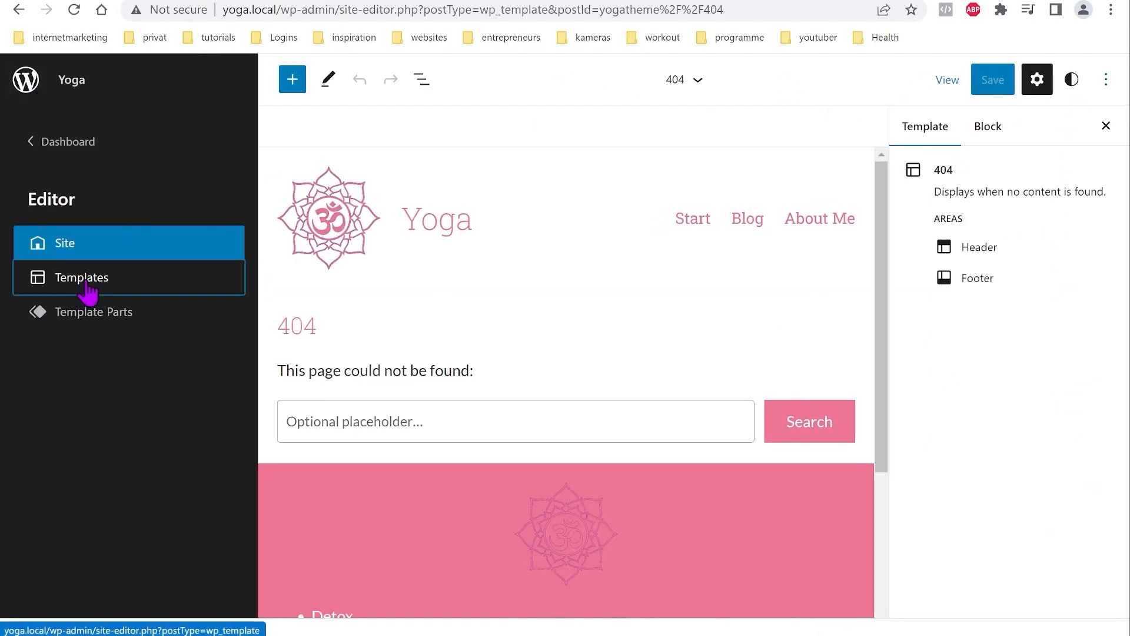
{"action": "left_click", "coordinate": [80, 289]}
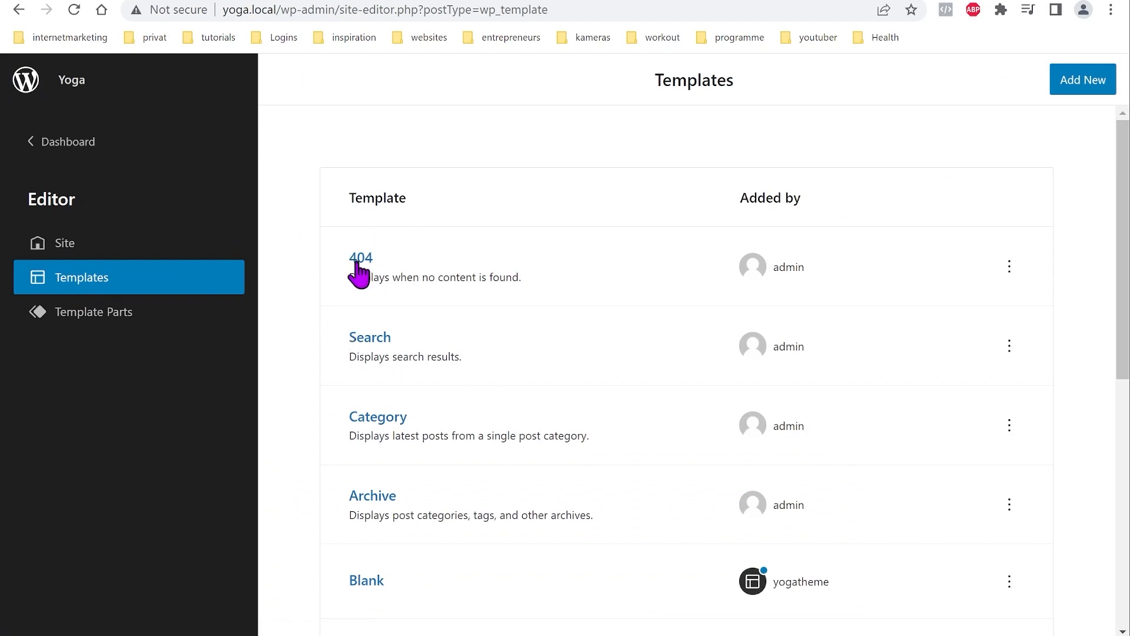
{"action": "left_click", "coordinate": [1010, 267]}
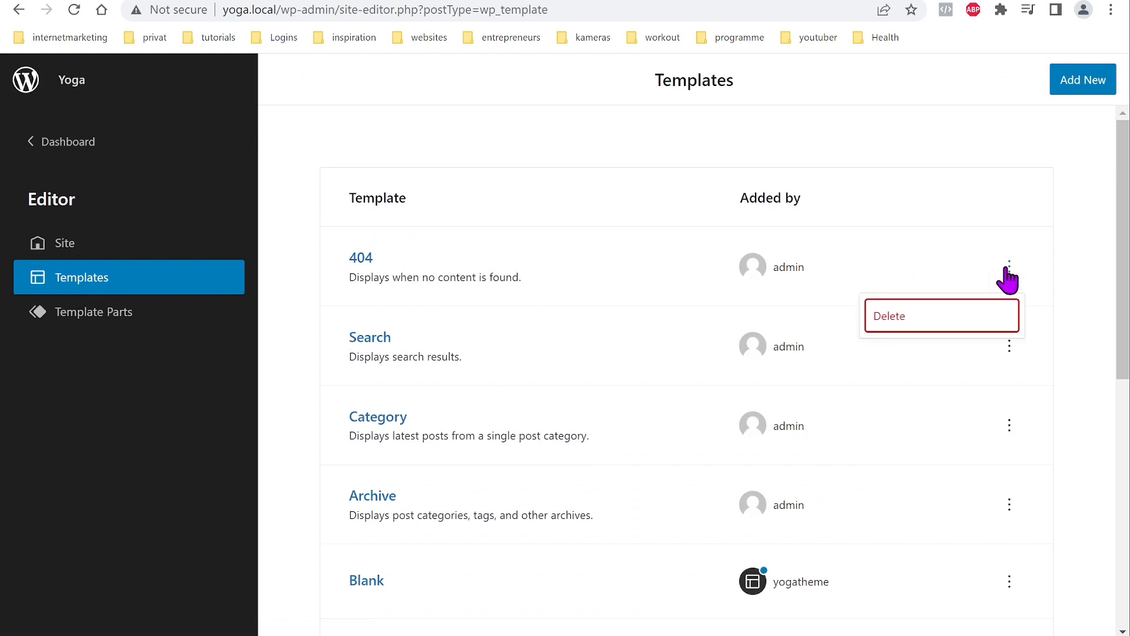
{"action": "left_click", "coordinate": [929, 331]}
{"action": "left_click", "coordinate": [1010, 268]}
{"action": "left_click", "coordinate": [988, 318]}
{"action": "left_click", "coordinate": [1009, 270]}
{"action": "left_click", "coordinate": [1000, 323]}
{"action": "left_click", "coordinate": [1009, 272]}
{"action": "left_click", "coordinate": [994, 318]}
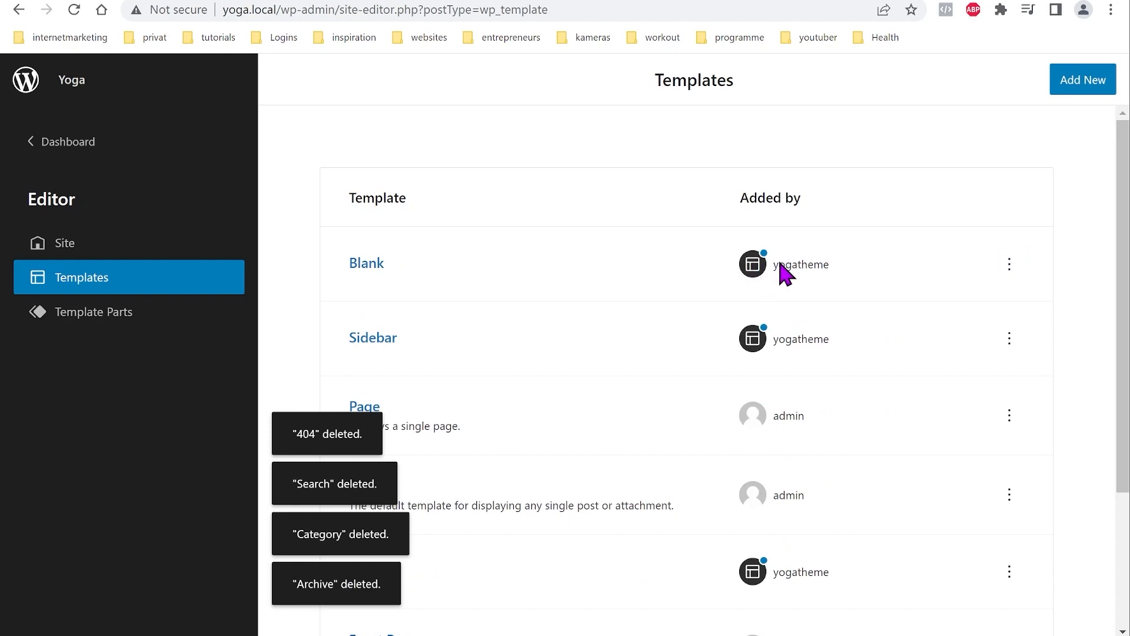
Step: Reset Blank, Sidebar and Blog to their theme versions; delete the Page, Single and Front Page templates
{"action": "left_click", "coordinate": [1009, 265]}
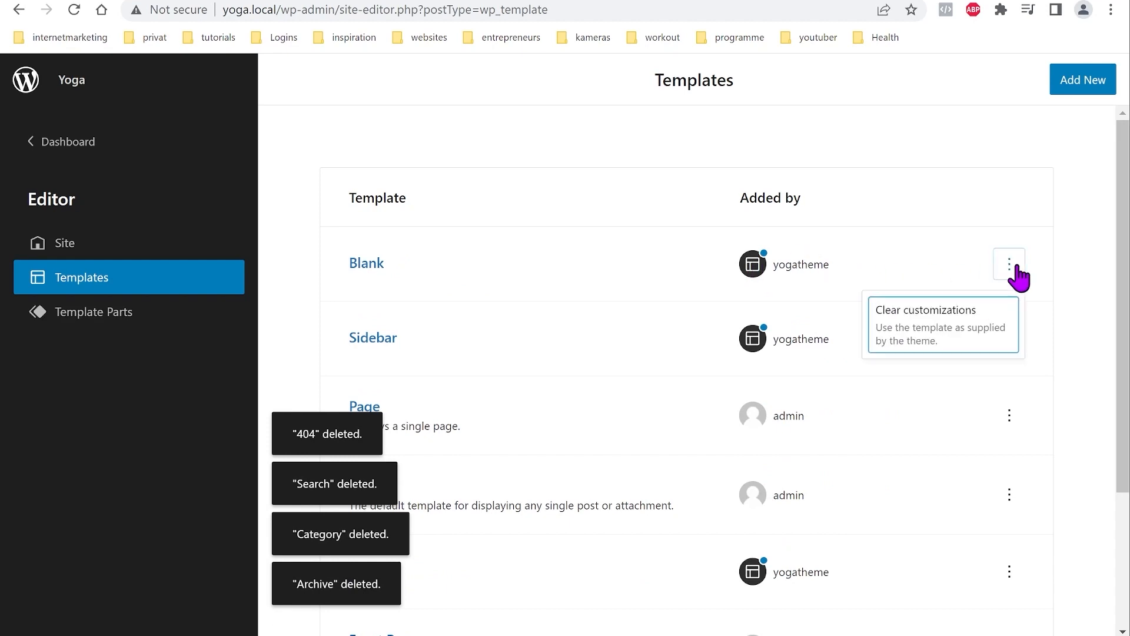
{"action": "left_click", "coordinate": [957, 332]}
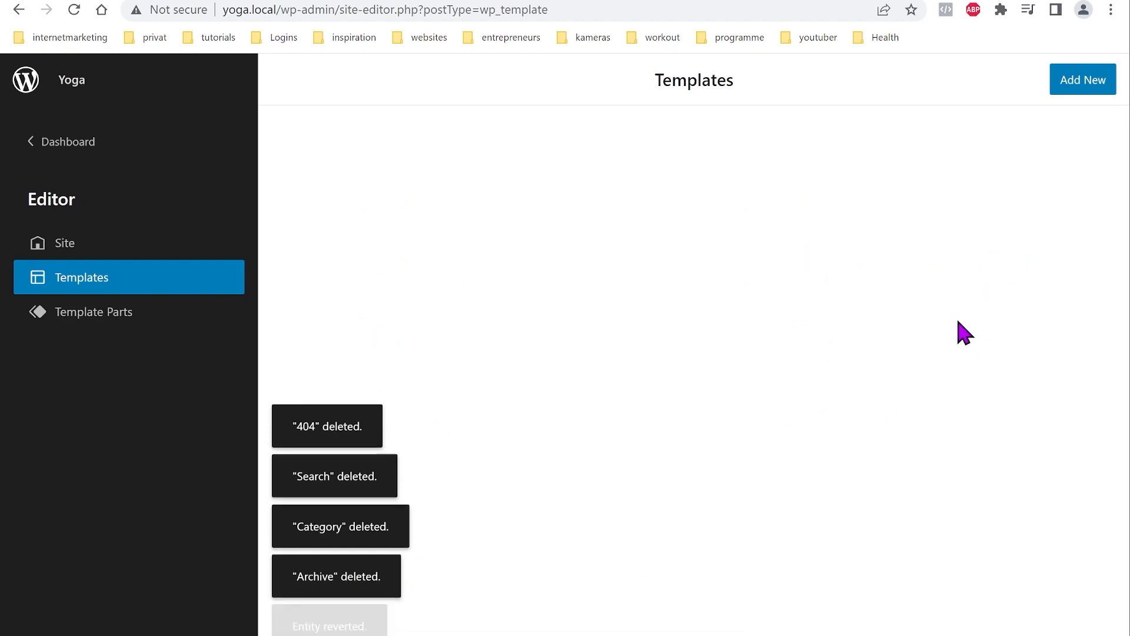
{"action": "left_click", "coordinate": [1009, 264]}
{"action": "left_click", "coordinate": [977, 335]}
{"action": "left_click", "coordinate": [1009, 264]}
{"action": "left_click", "coordinate": [1001, 326]}
{"action": "left_click", "coordinate": [1009, 263]}
{"action": "left_click", "coordinate": [992, 321]}
{"action": "left_click", "coordinate": [1009, 264]}
{"action": "left_click", "coordinate": [979, 333]}
{"action": "left_click", "coordinate": [1009, 265]}
{"action": "left_click", "coordinate": [995, 327]}
Step: Delete the Footer and Header template parts
{"action": "left_click", "coordinate": [118, 321]}
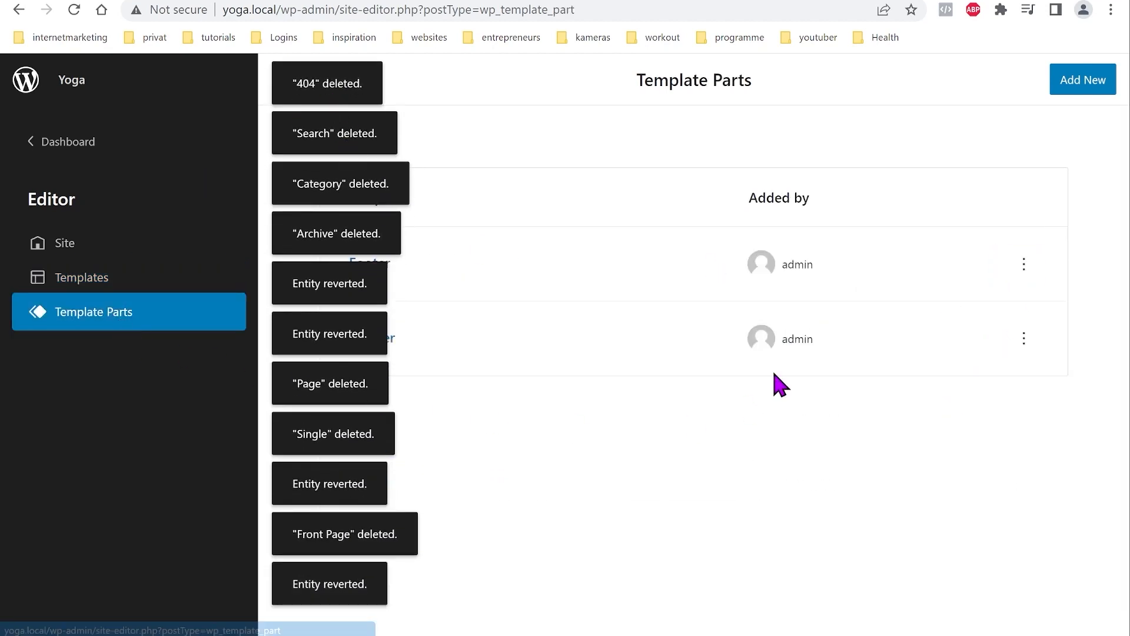
{"action": "left_click", "coordinate": [1024, 266]}
{"action": "left_click", "coordinate": [975, 322]}
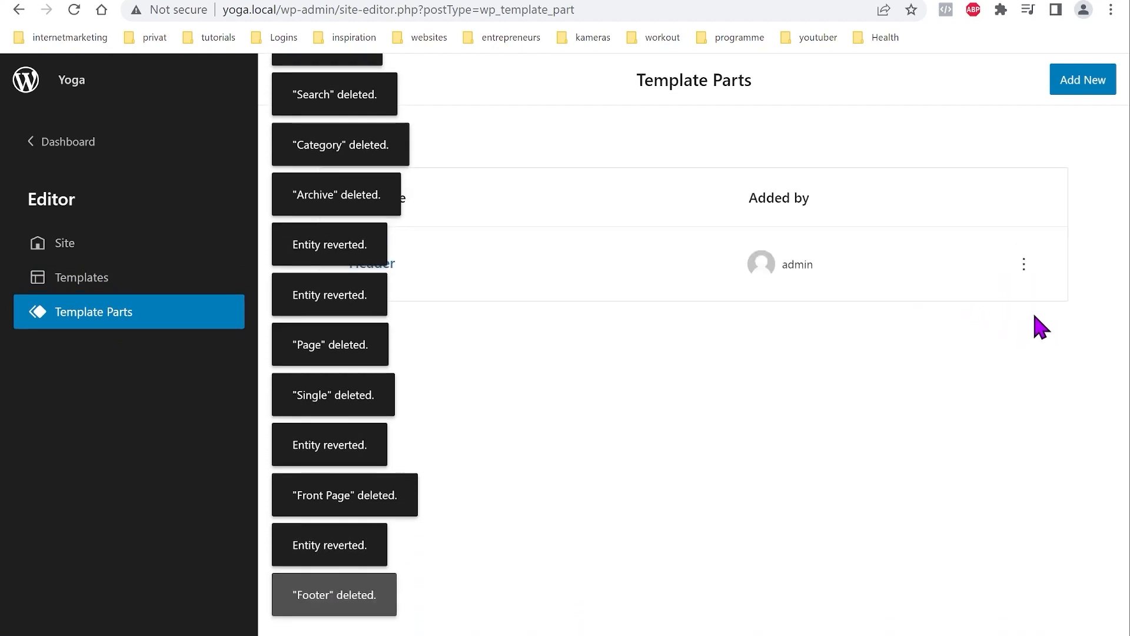
{"action": "left_click", "coordinate": [1025, 266]}
{"action": "left_click", "coordinate": [977, 323]}
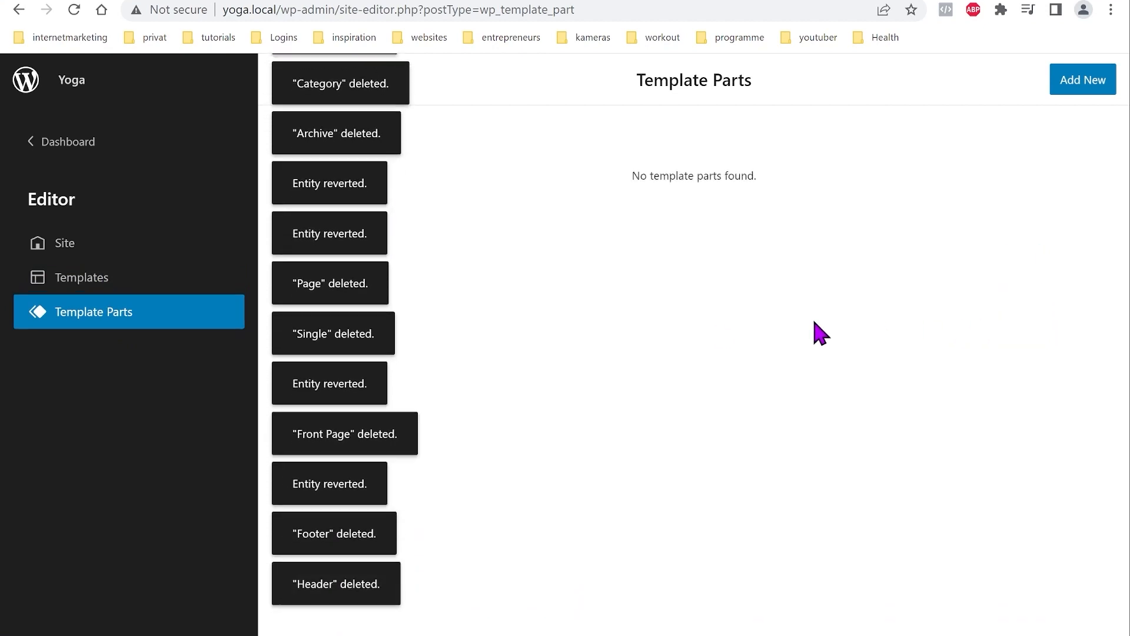
Step: Dismiss all the template deleted and entity reverted notices
{"action": "left_click", "coordinate": [342, 91]}
{"action": "left_click", "coordinate": [339, 139]}
{"action": "left_click", "coordinate": [341, 226]}
{"action": "left_click", "coordinate": [341, 289]}
{"action": "left_click", "coordinate": [341, 339]}
{"action": "left_click", "coordinate": [345, 402]}
{"action": "left_click", "coordinate": [348, 433]}
{"action": "left_click", "coordinate": [349, 483]}
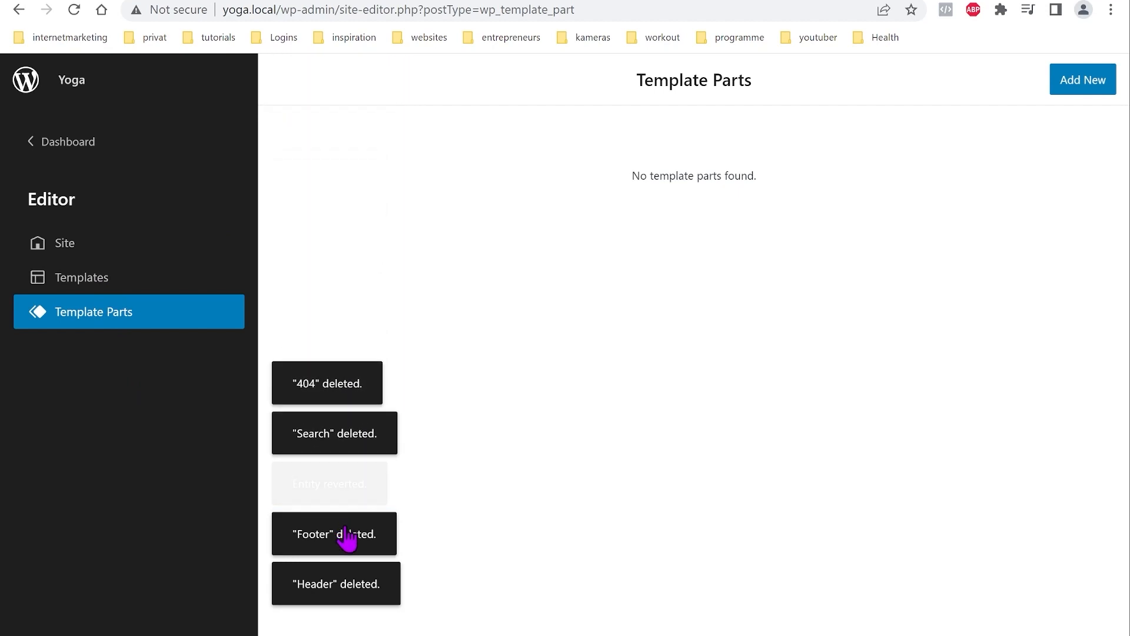
{"action": "left_click", "coordinate": [350, 535]}
{"action": "left_click", "coordinate": [349, 585]}
{"action": "left_click", "coordinate": [330, 502]}
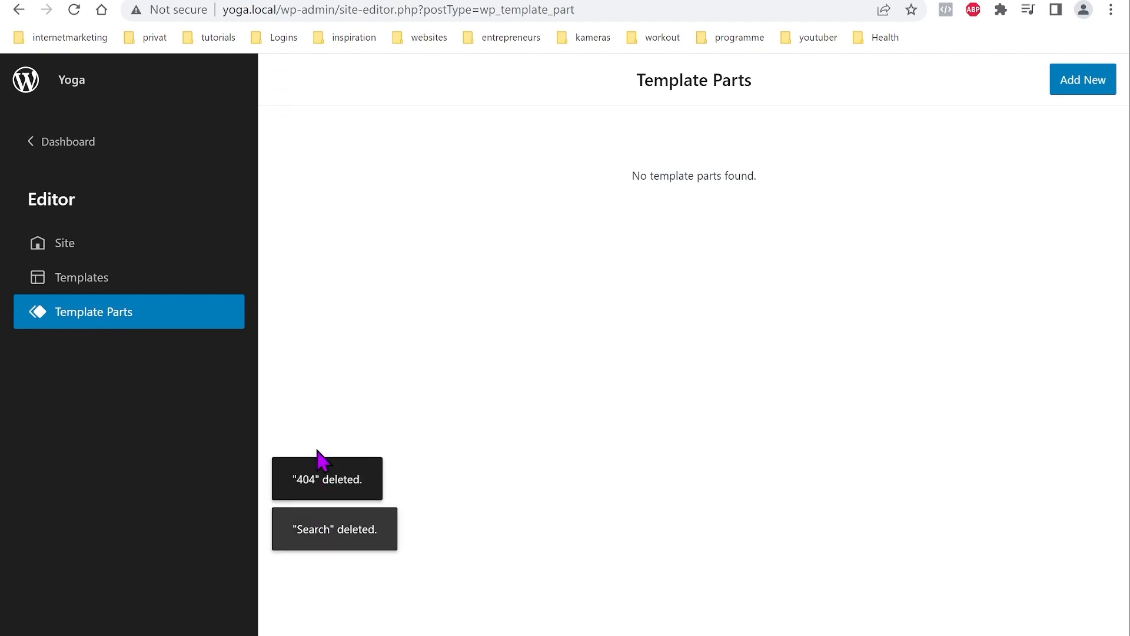
{"action": "left_click", "coordinate": [381, 583]}
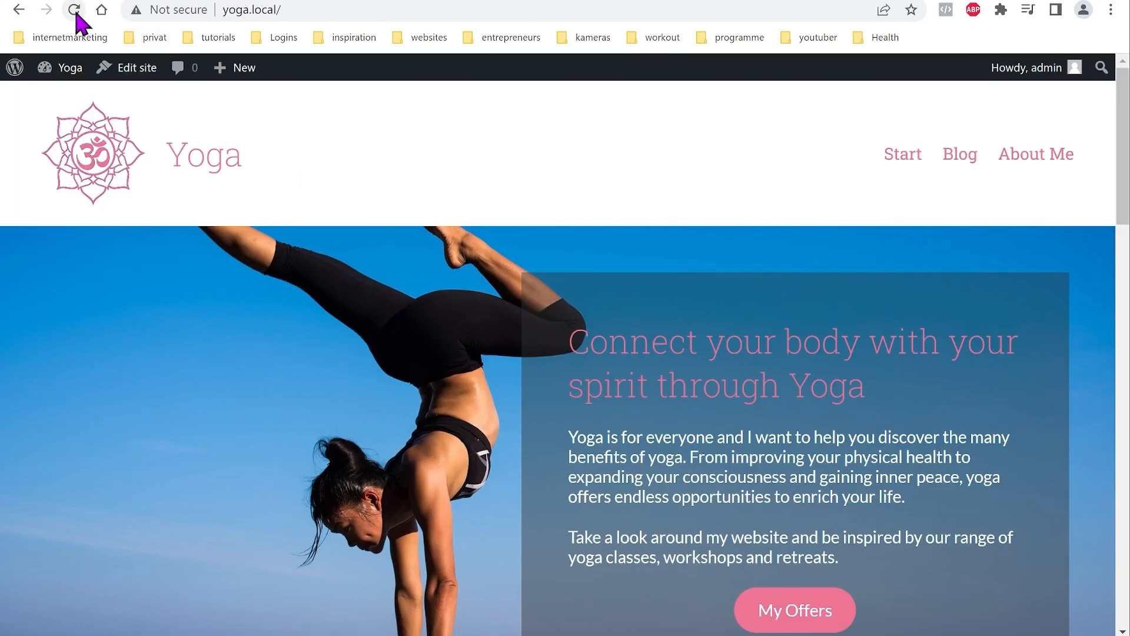
Step: Check the reloaded front page, then activate Twenty Twenty-Three under Appearance > Themes
{"action": "left_click", "coordinate": [74, 10]}
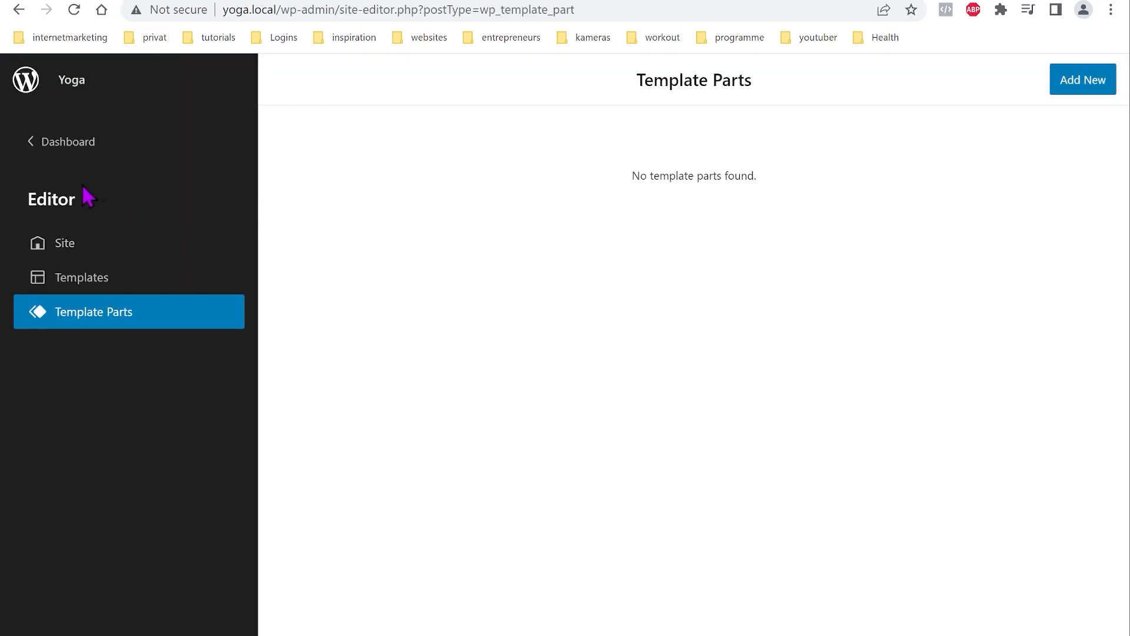
{"action": "left_click", "coordinate": [65, 147]}
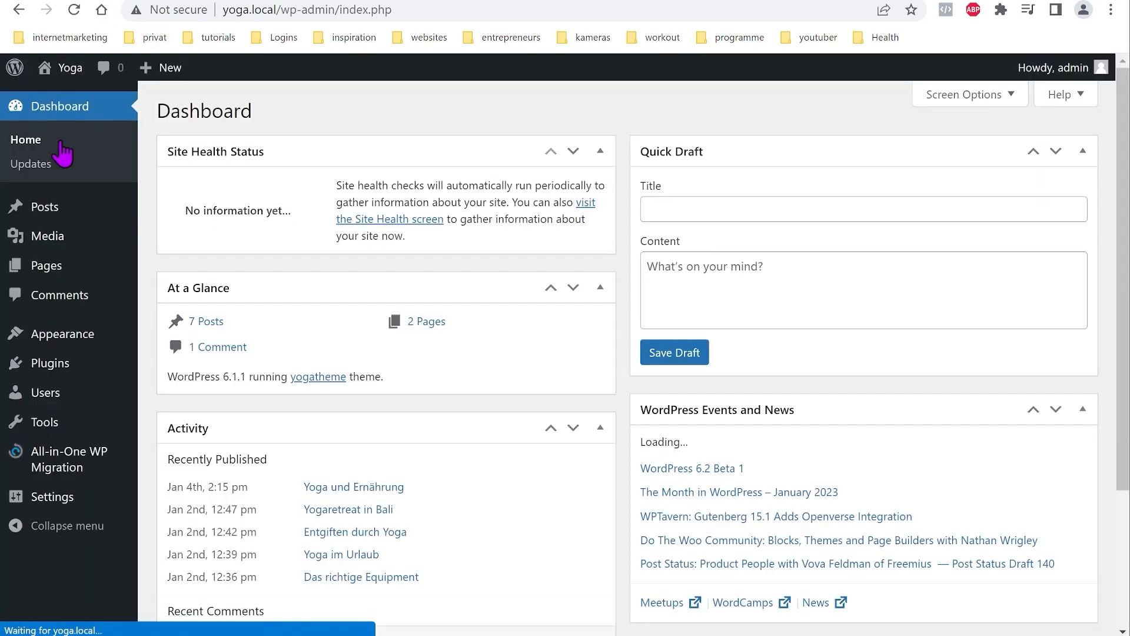
{"action": "mouse_move", "coordinate": [64, 341]}
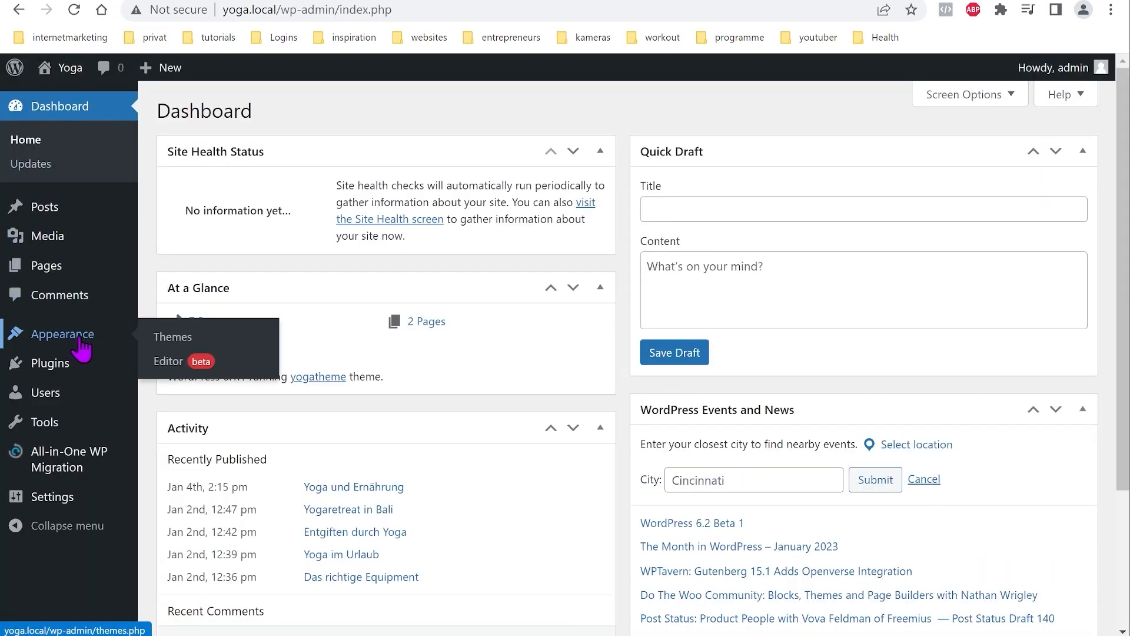
{"action": "left_click", "coordinate": [171, 348]}
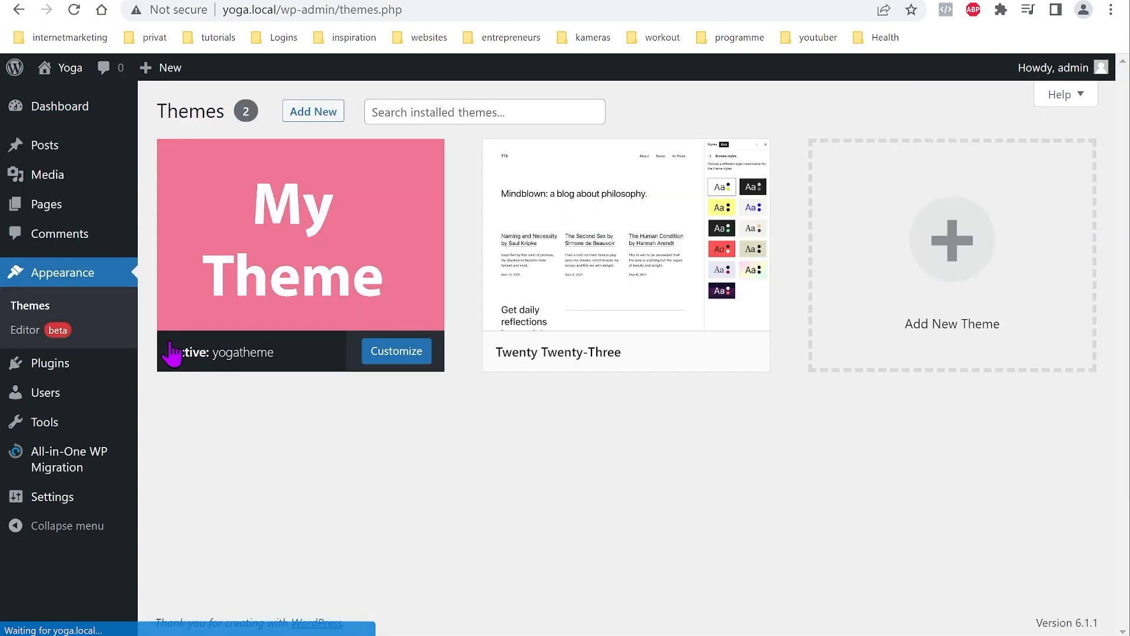
{"action": "mouse_move", "coordinate": [566, 270]}
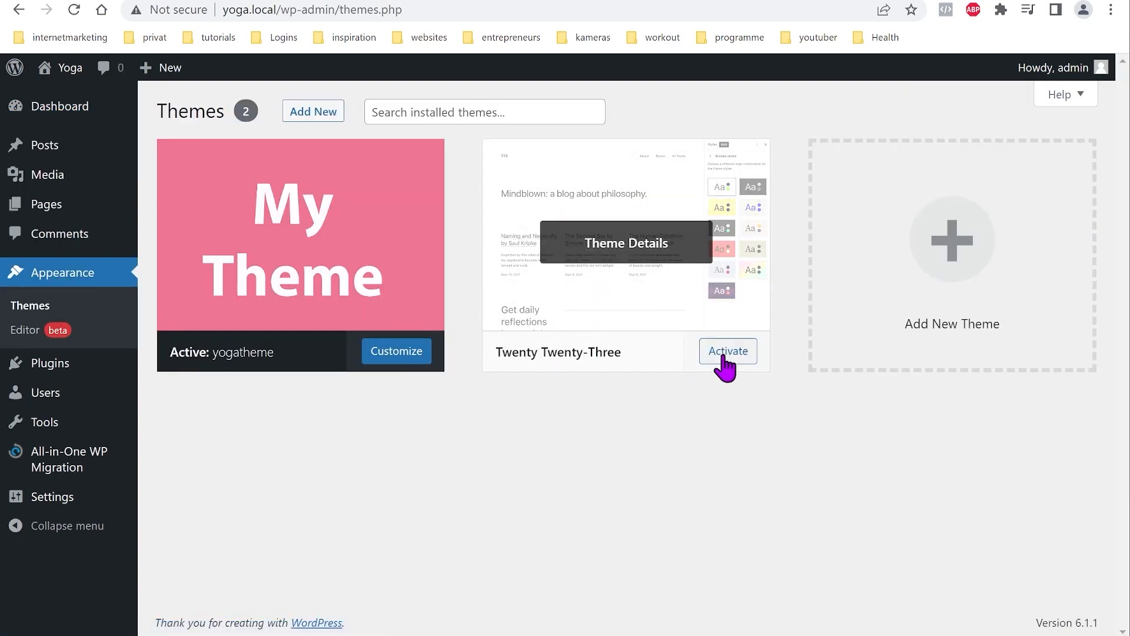
{"action": "left_click", "coordinate": [733, 356]}
Step: Delete the yogatheme theme from its Theme Details and confirm
{"action": "mouse_move", "coordinate": [626, 348]}
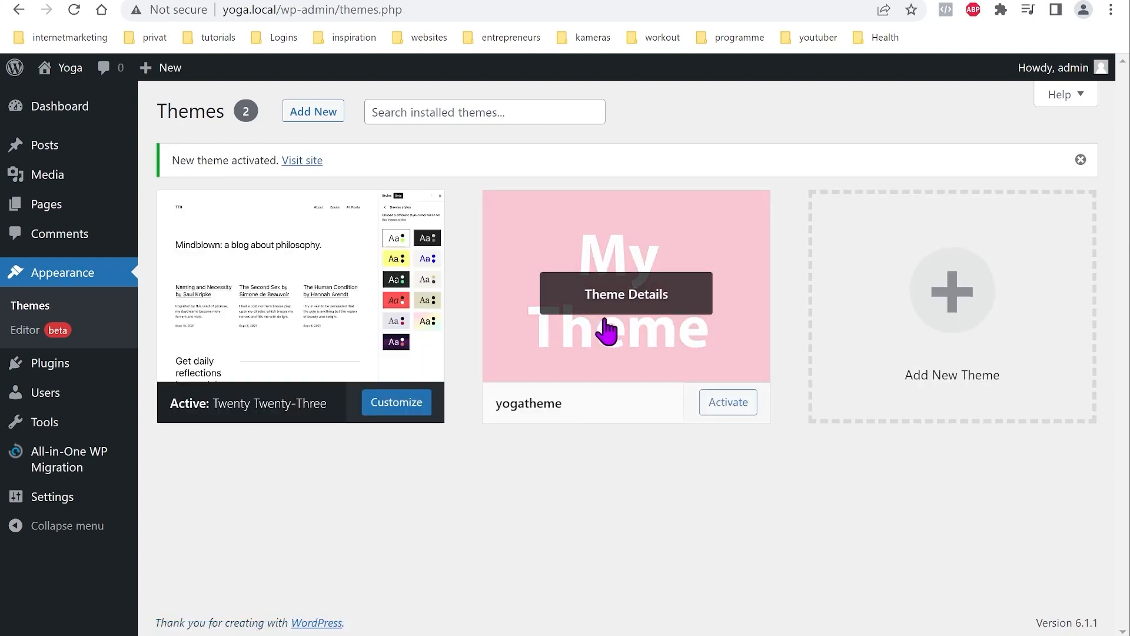
{"action": "left_click", "coordinate": [672, 305]}
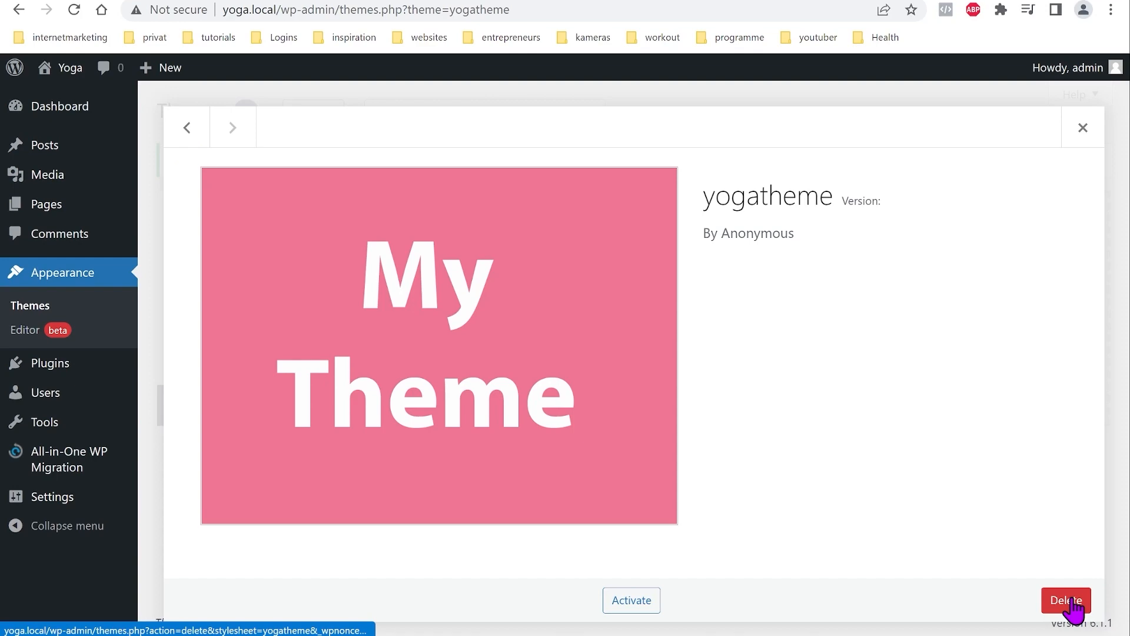
{"action": "left_click", "coordinate": [1069, 602]}
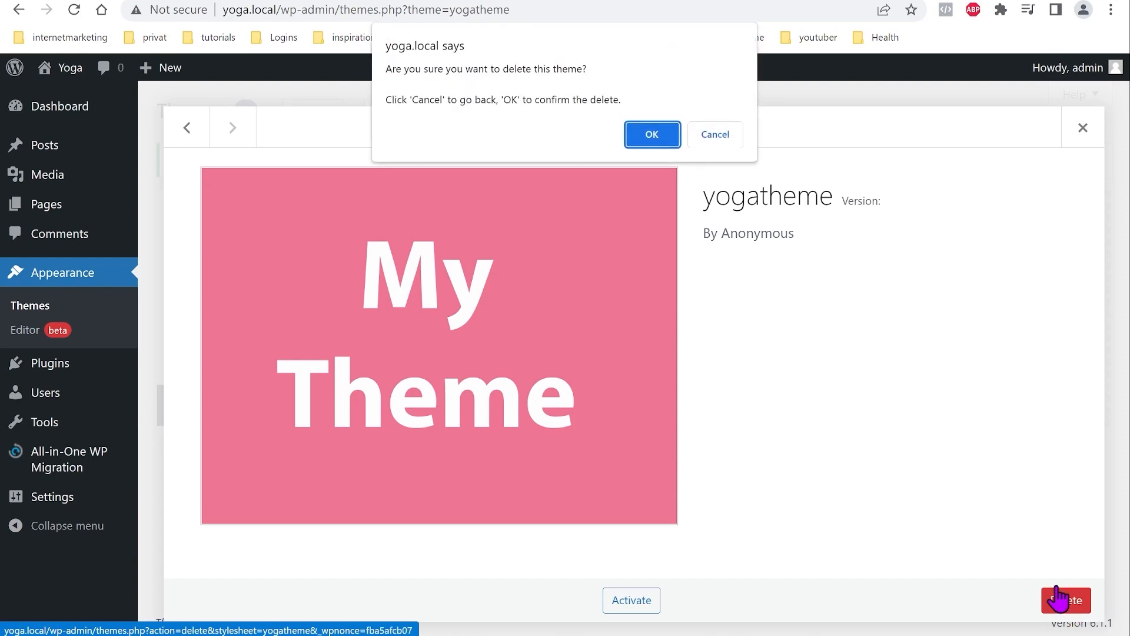
{"action": "left_click", "coordinate": [651, 139]}
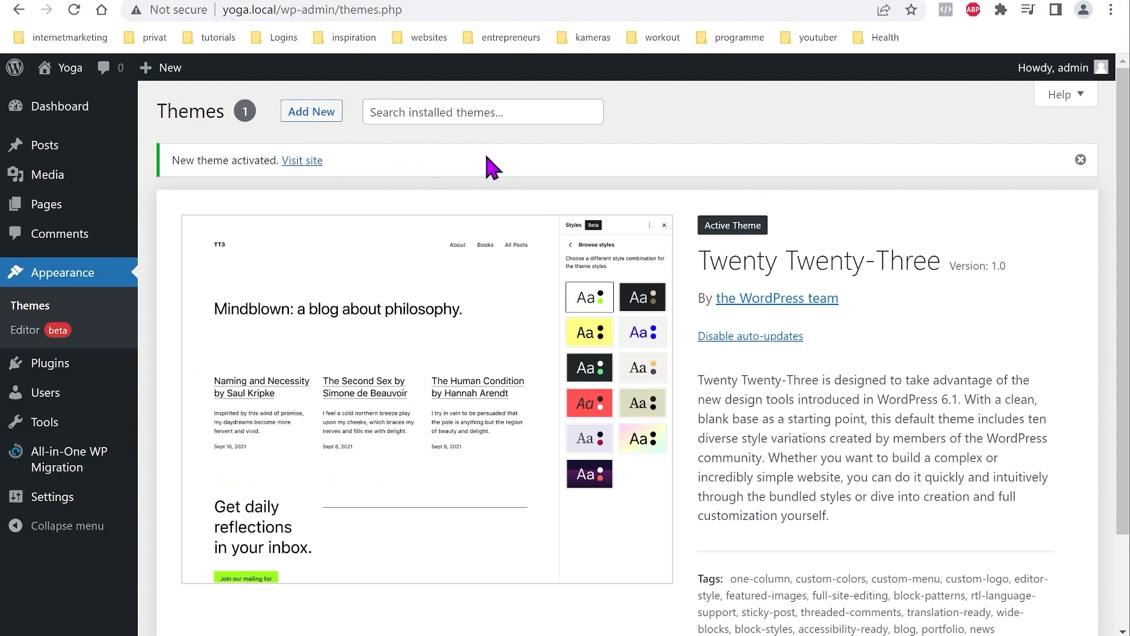
{"action": "left_click", "coordinate": [323, 113]}
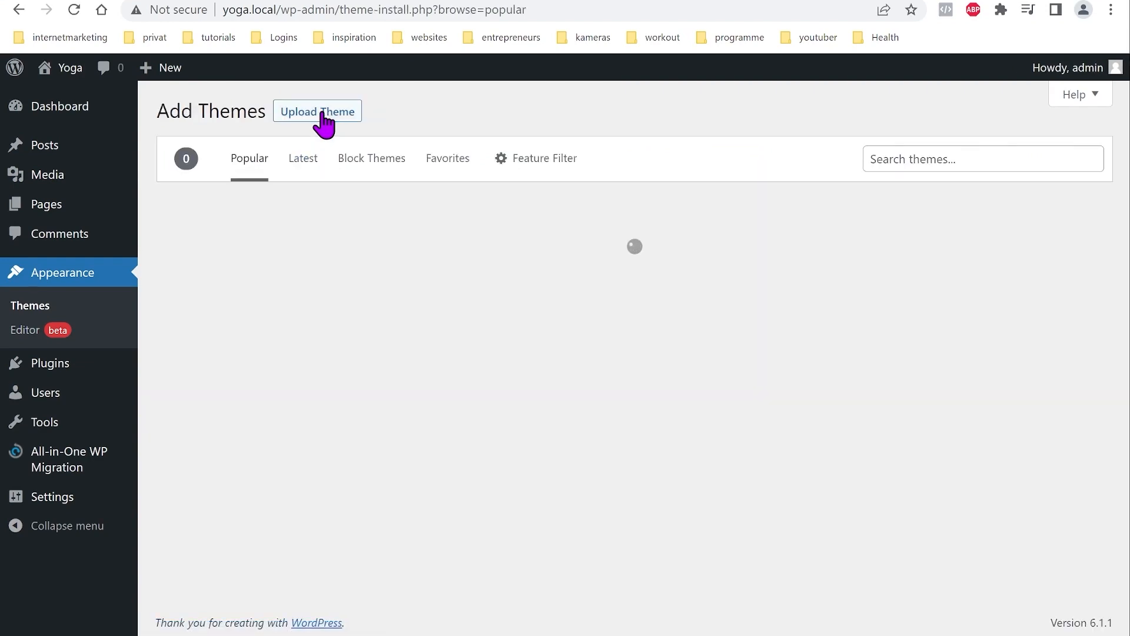
Step: Upload yogatheme.zip from Downloads, install it, and activate yogatheme
{"action": "left_click", "coordinate": [322, 113]}
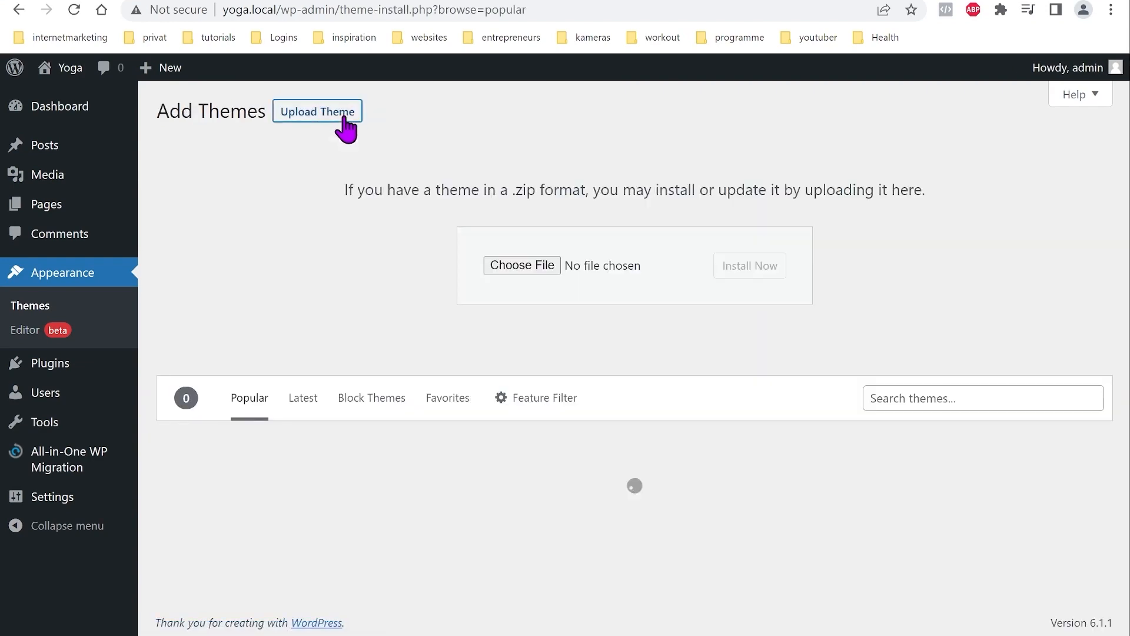
{"action": "left_click", "coordinate": [538, 269]}
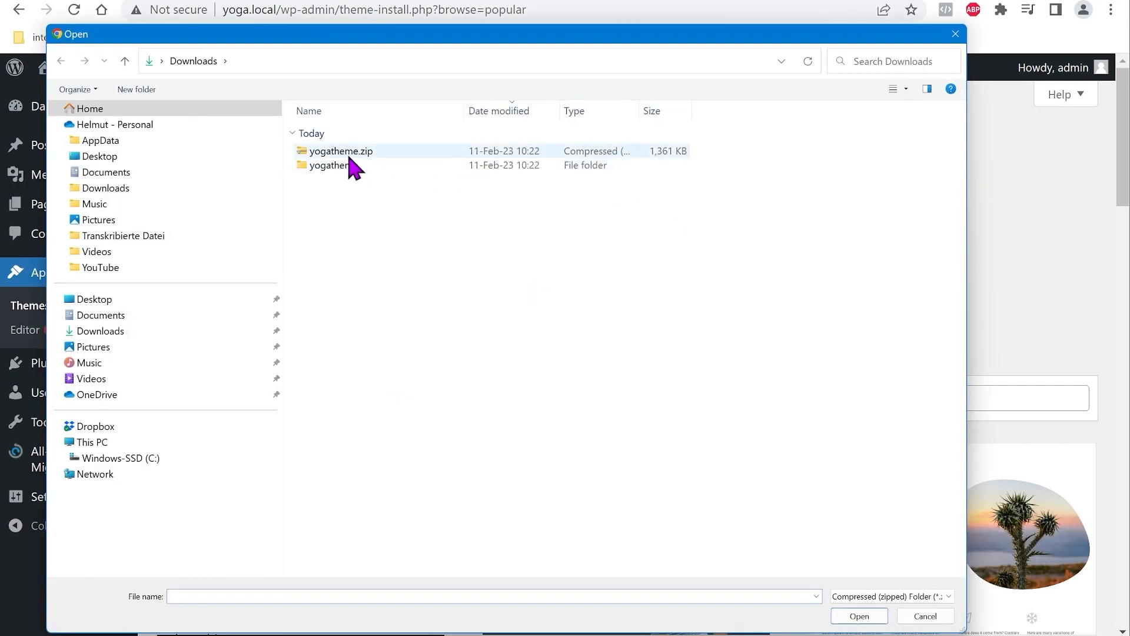
{"action": "left_click", "coordinate": [337, 154]}
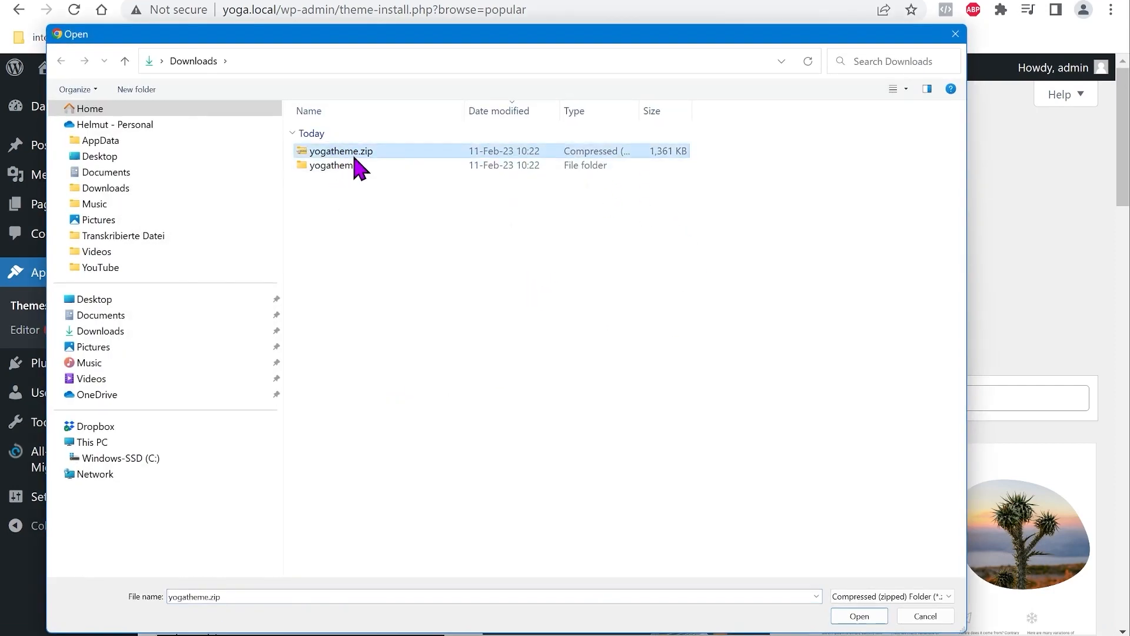
{"action": "left_click", "coordinate": [866, 618]}
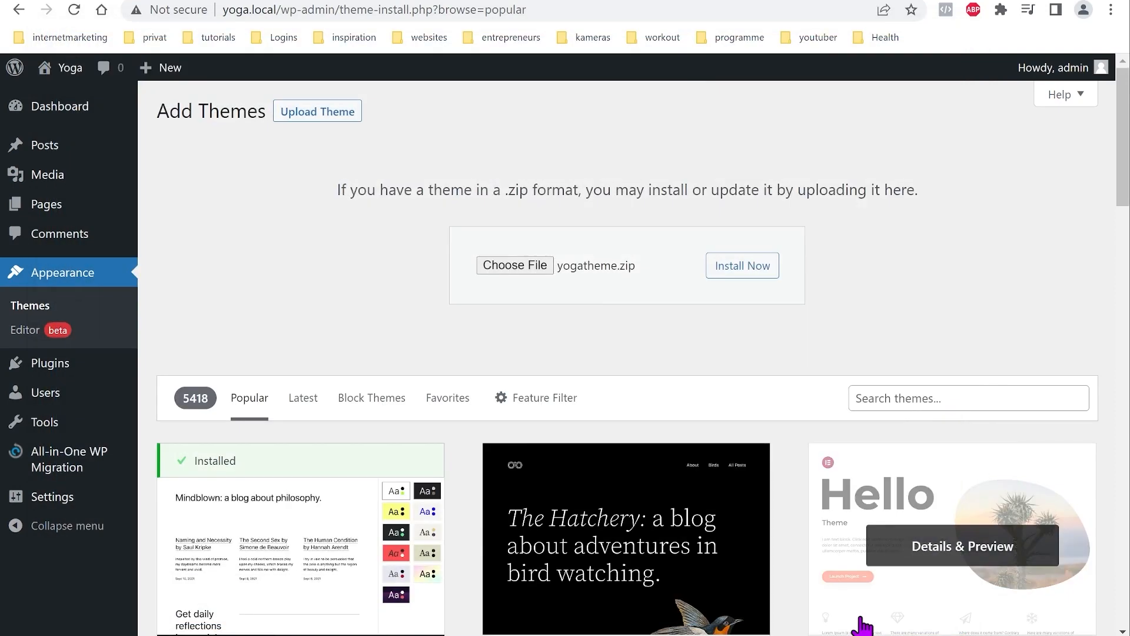
{"action": "left_click", "coordinate": [749, 268]}
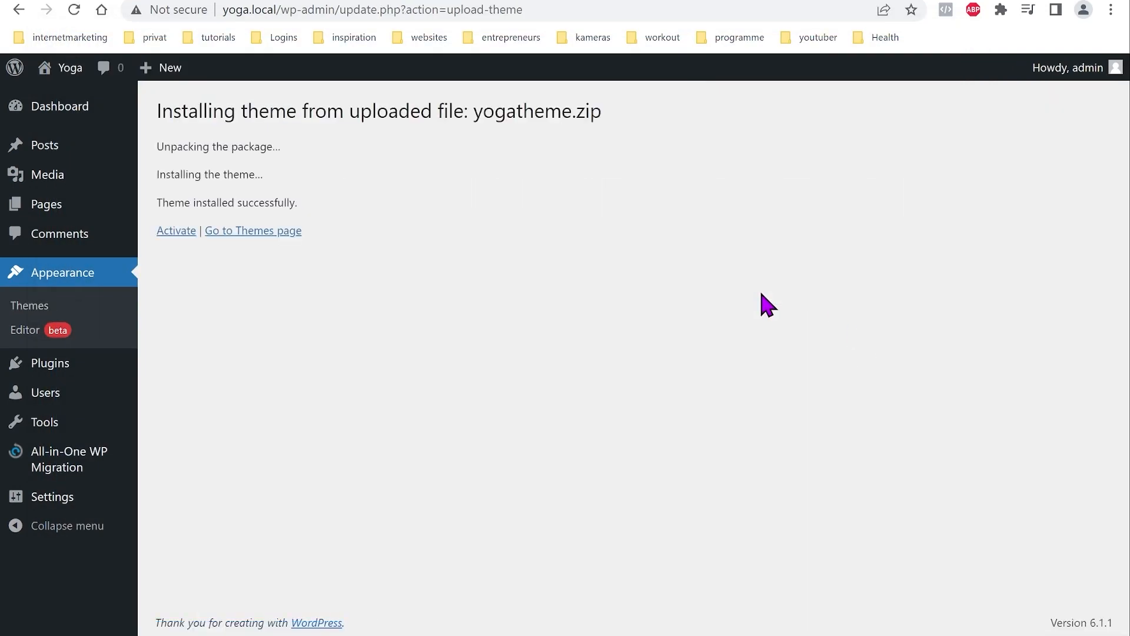
{"action": "left_click", "coordinate": [171, 246]}
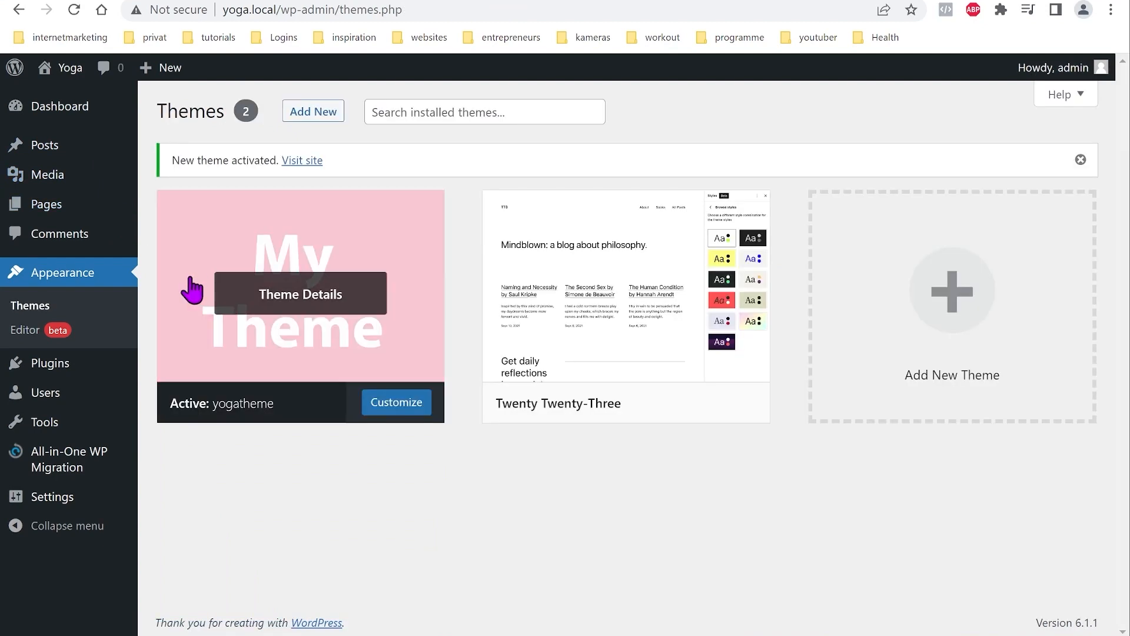
{"action": "left_click", "coordinate": [25, 333]}
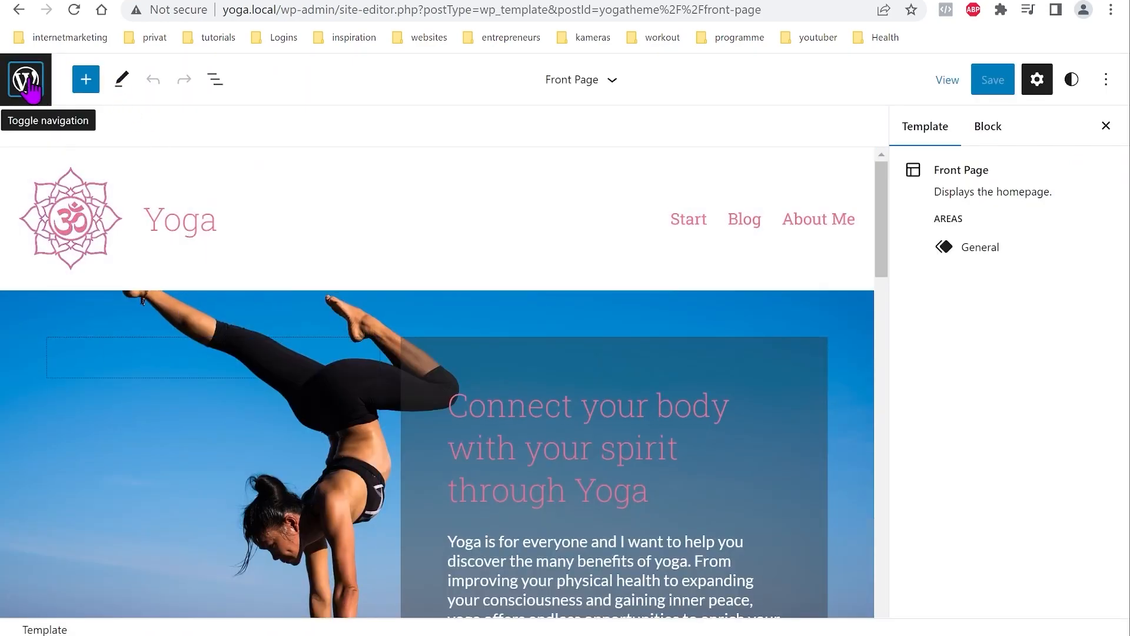
Step: Look through the reinstalled theme's Templates and Template Parts lists
{"action": "left_click", "coordinate": [26, 80]}
{"action": "left_click", "coordinate": [79, 286]}
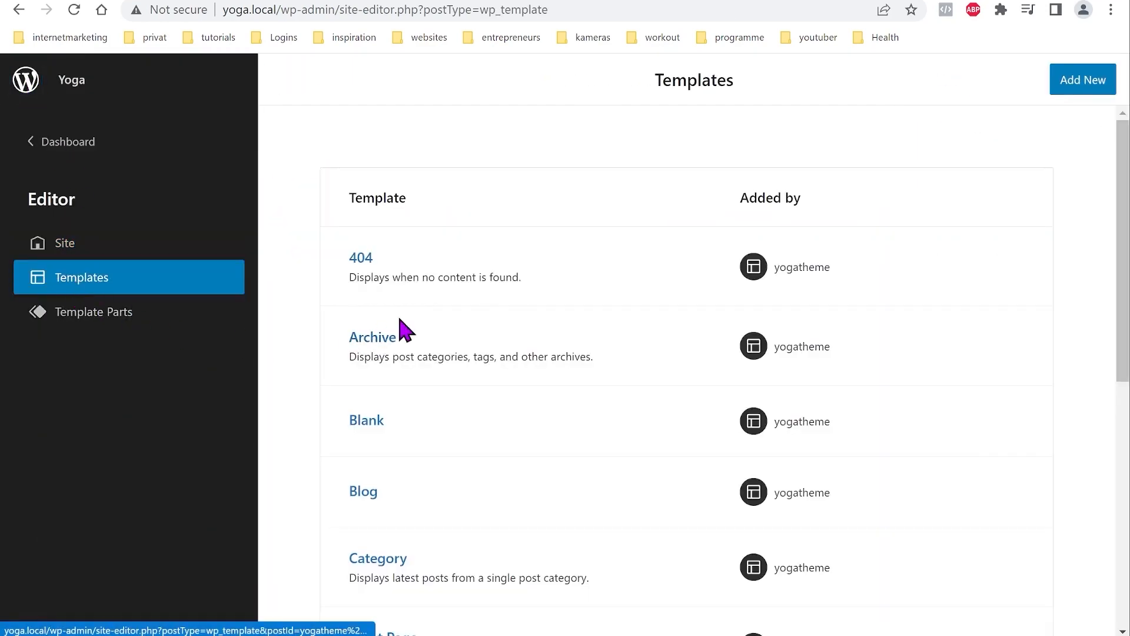
{"action": "scroll", "coordinate": [522, 310], "scroll_direction": "down", "scroll_amount": 8}
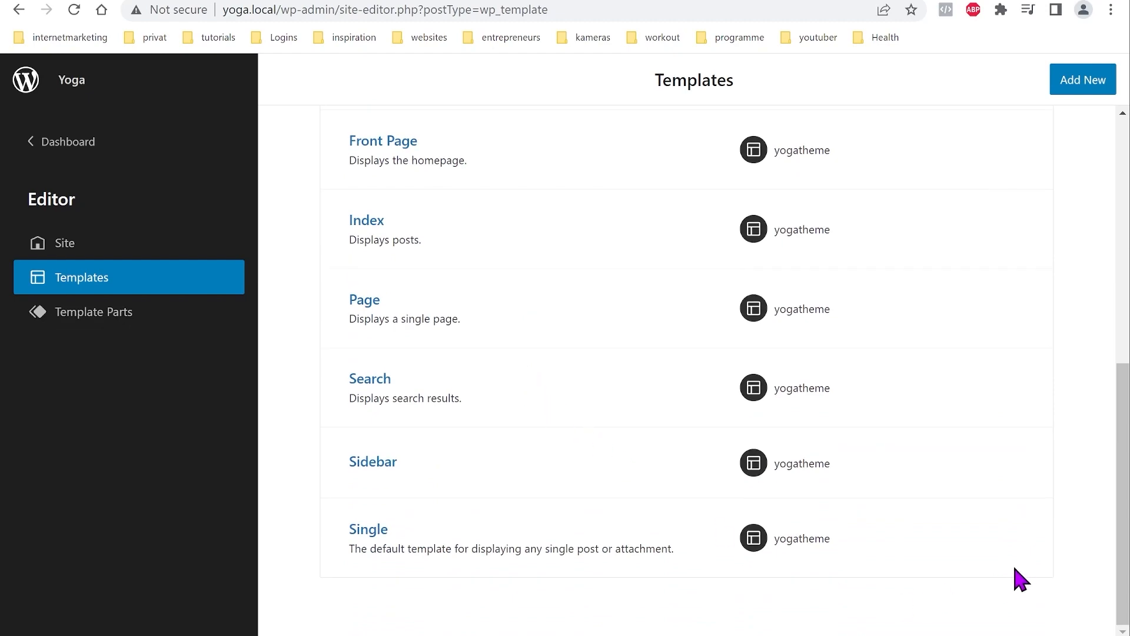
{"action": "scroll", "coordinate": [813, 430], "scroll_direction": "up", "scroll_amount": 8}
{"action": "left_click", "coordinate": [129, 312]}
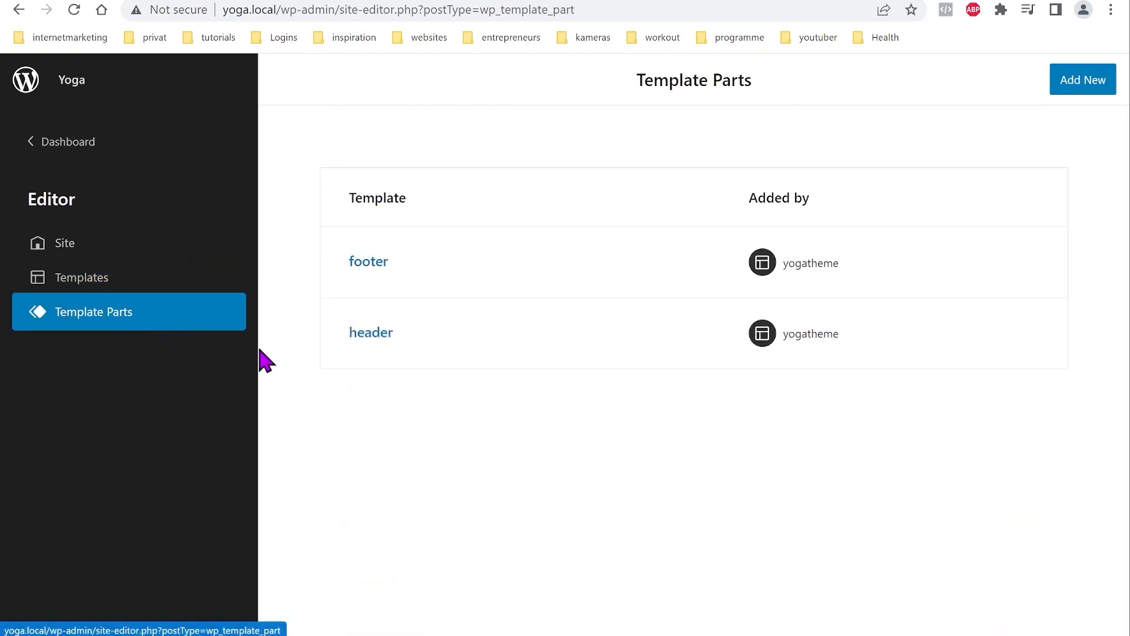
{"action": "left_click", "coordinate": [76, 278]}
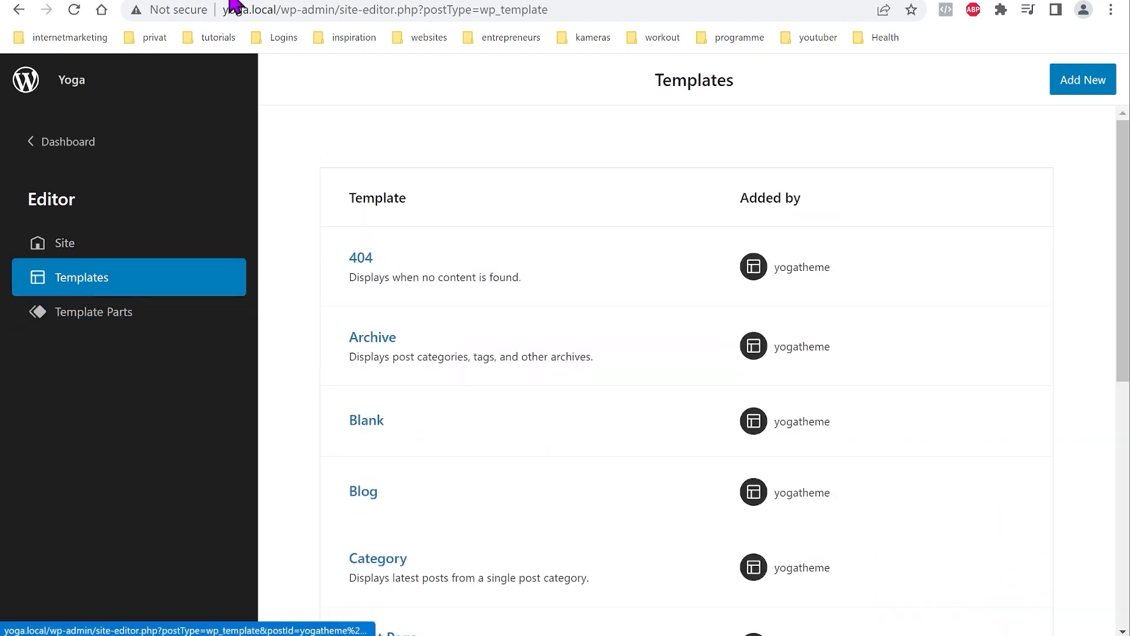
Step: Check the live Start page, then return to Templates and switch to blog.html in VS Code
{"action": "left_click", "coordinate": [230, 0]}
{"action": "scroll", "coordinate": [606, 354], "scroll_direction": "down", "scroll_amount": 15}
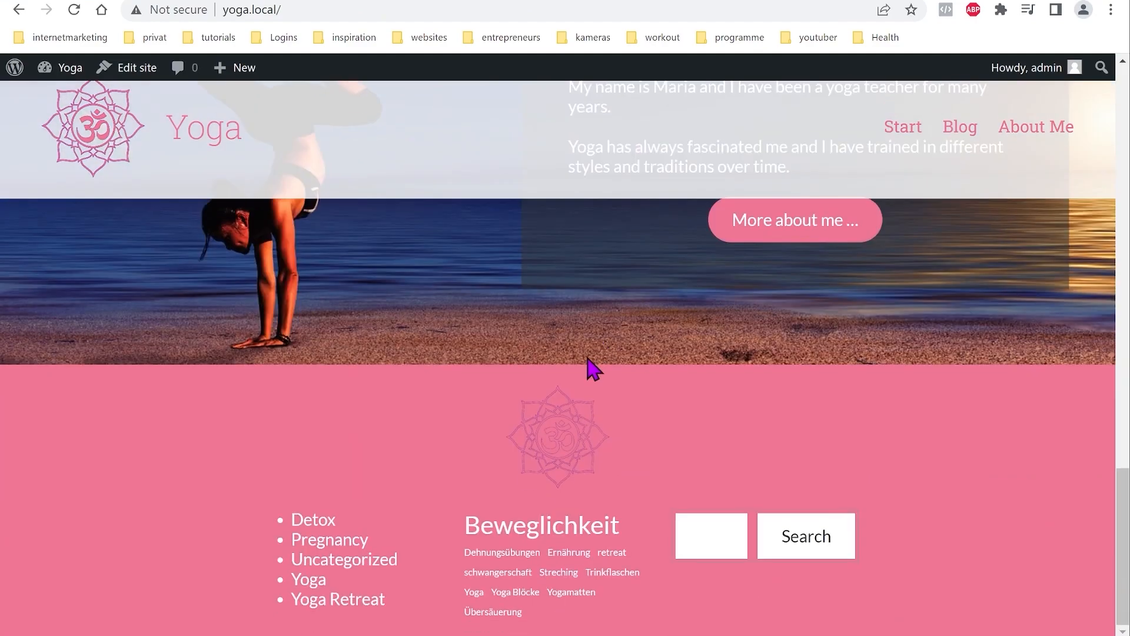
{"action": "scroll", "coordinate": [588, 371], "scroll_direction": "up", "scroll_amount": 5}
{"action": "scroll", "coordinate": [584, 362], "scroll_direction": "up", "scroll_amount": 5}
{"action": "left_click", "coordinate": [909, 131]}
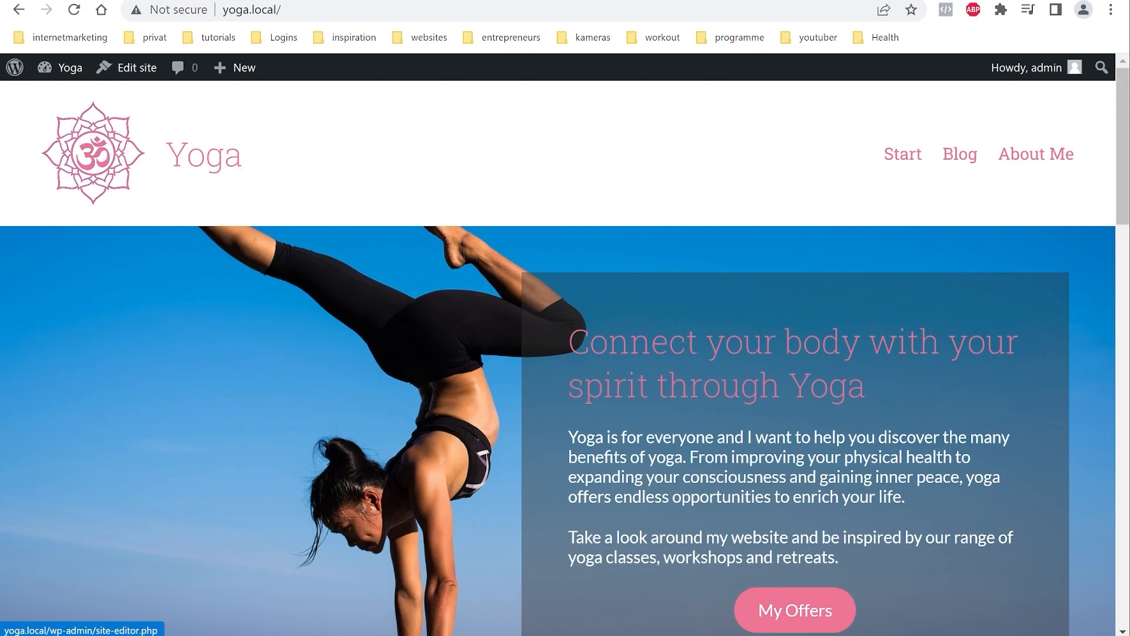
{"action": "left_click", "coordinate": [115, 0]}
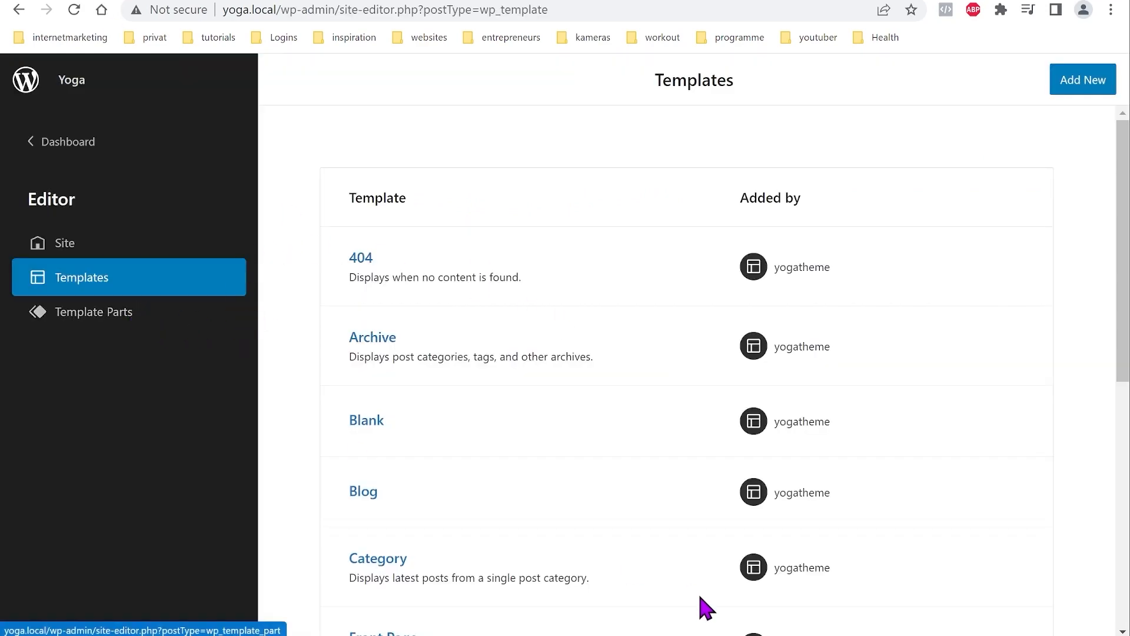
{"action": "key", "text": "alt+Tab"}
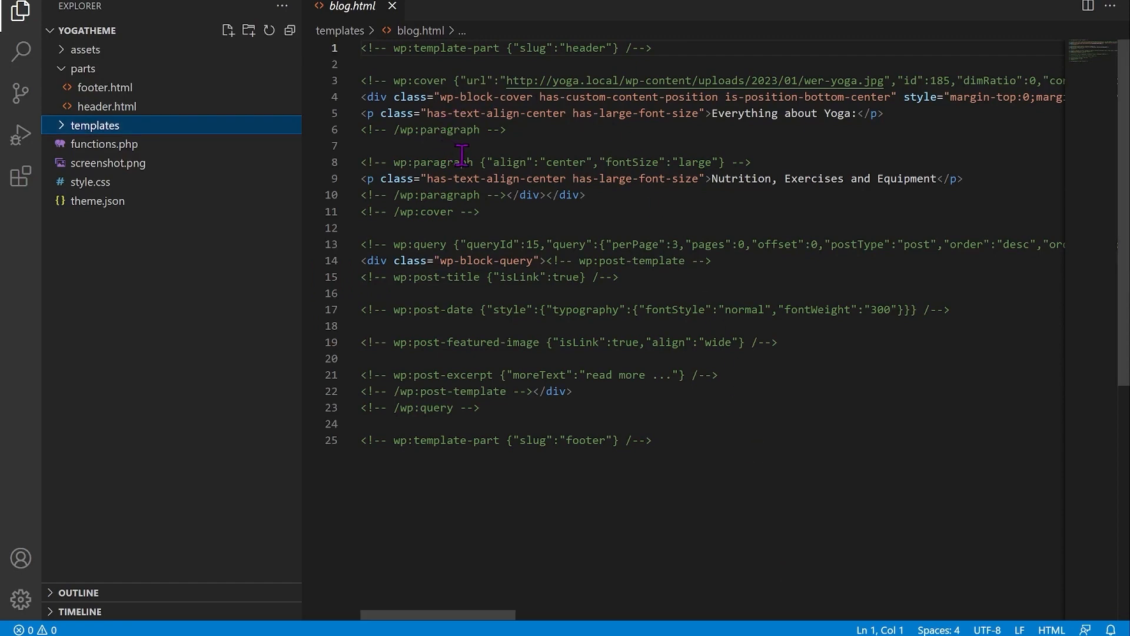
Step: Preview offer-yoga.png, start.jpg and wer-yoga.jpg in assets/pic, then go back to the browser
{"action": "left_click", "coordinate": [66, 52]}
{"action": "left_click", "coordinate": [66, 88]}
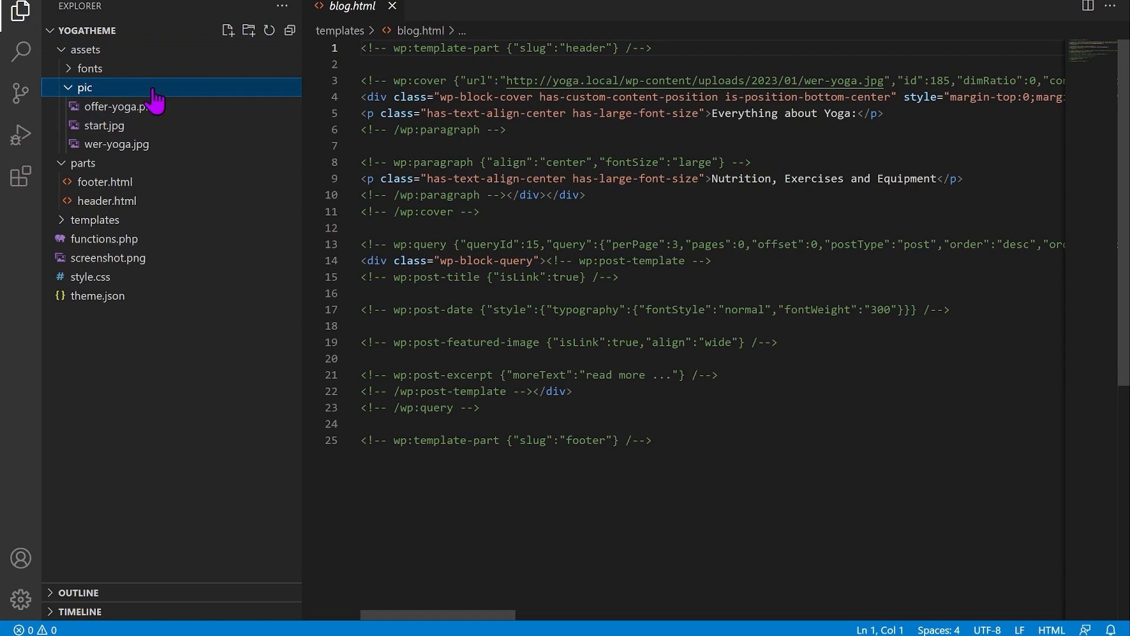
{"action": "left_click", "coordinate": [150, 108]}
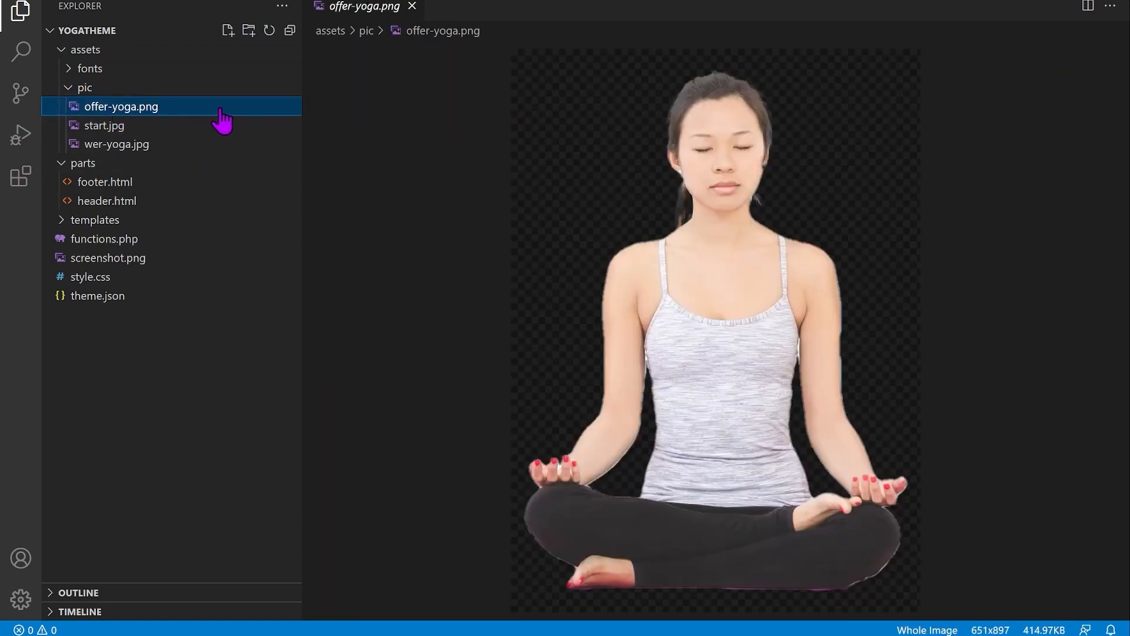
{"action": "left_click", "coordinate": [125, 126]}
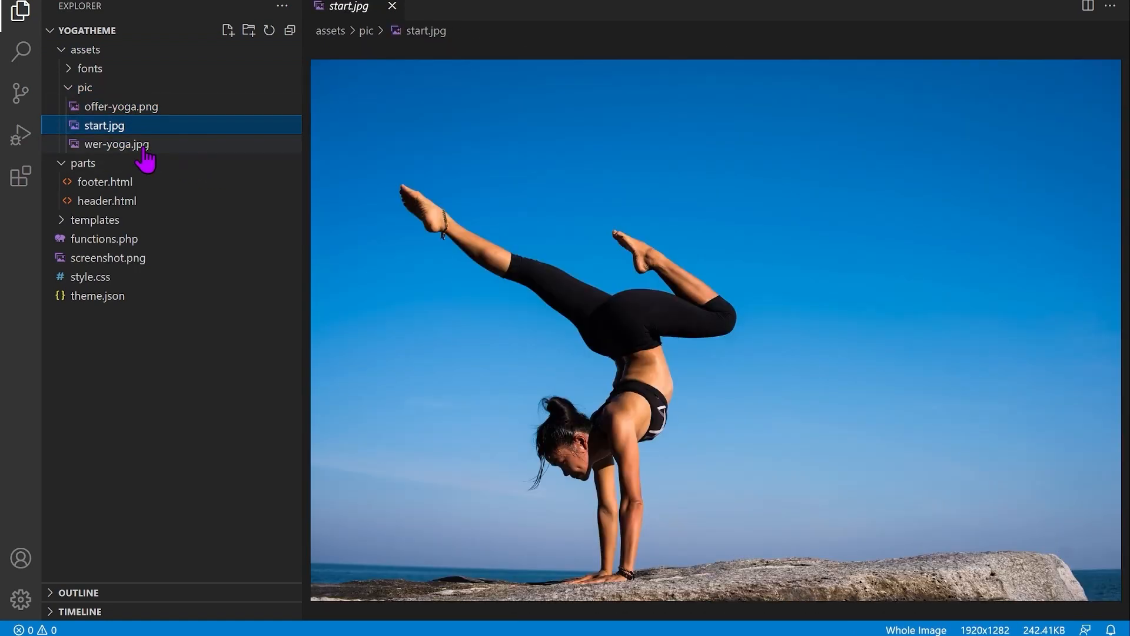
{"action": "left_click", "coordinate": [142, 146]}
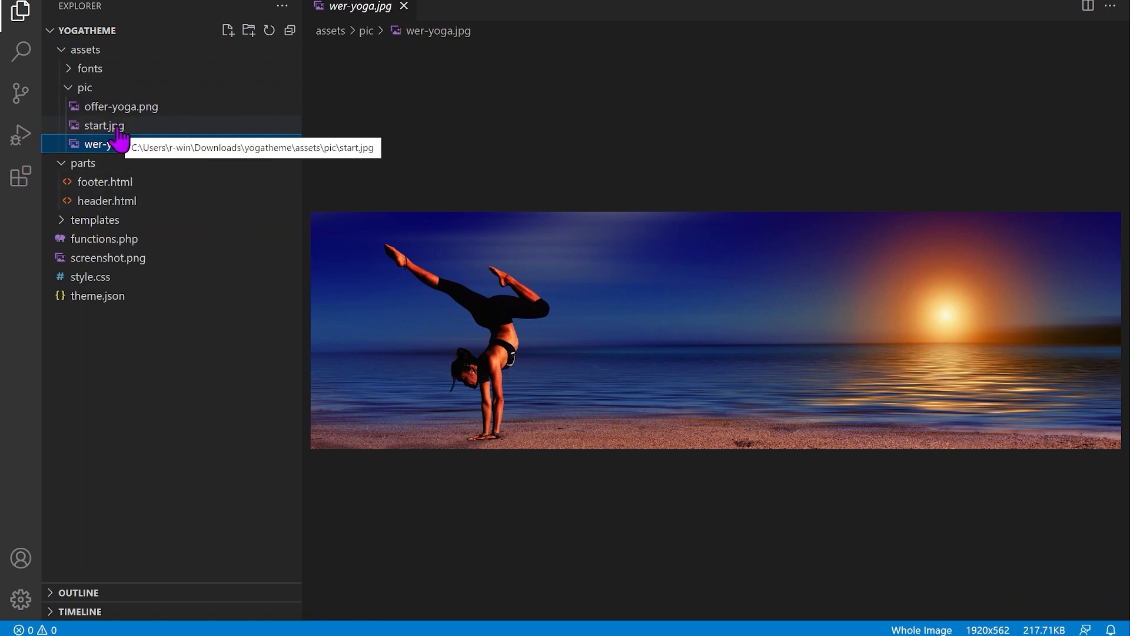
{"action": "key", "text": "alt+Tab"}
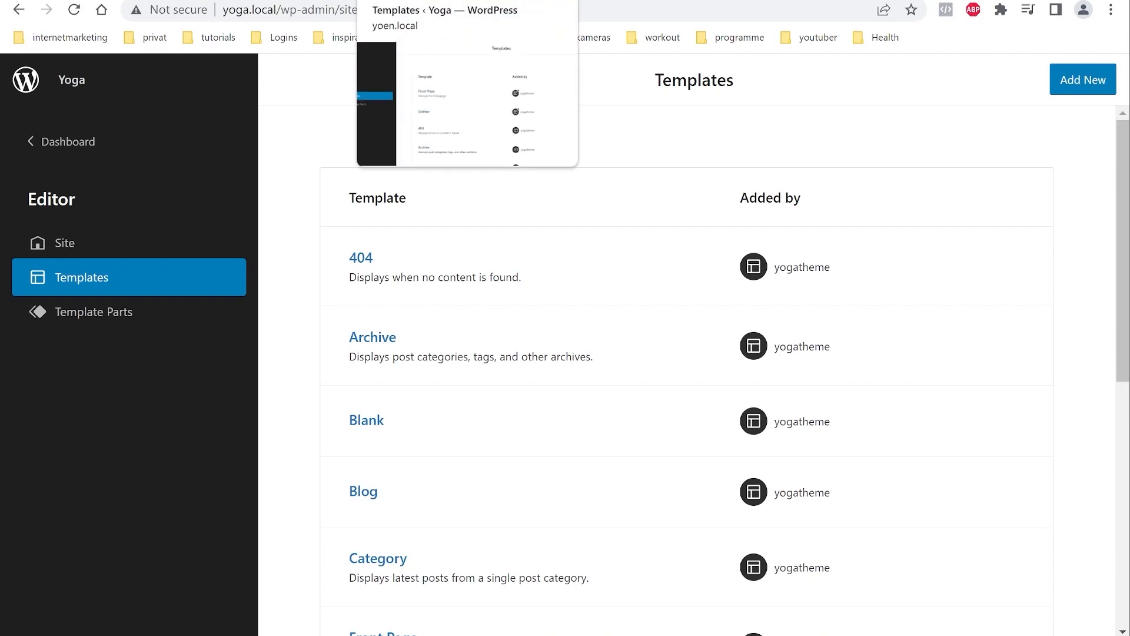
Step: Check the live home page, then go back to the Templates editor tab
{"action": "left_click", "coordinate": [277, 1]}
{"action": "scroll", "coordinate": [512, 368], "scroll_direction": "down", "scroll_amount": 6}
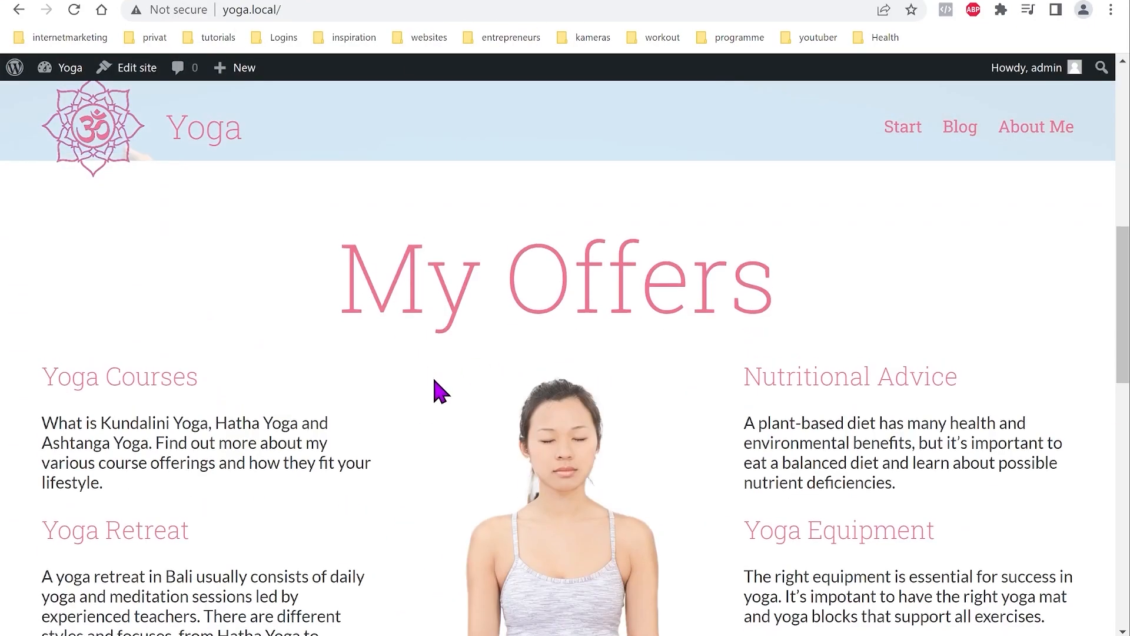
{"action": "scroll", "coordinate": [424, 383], "scroll_direction": "up", "scroll_amount": 7}
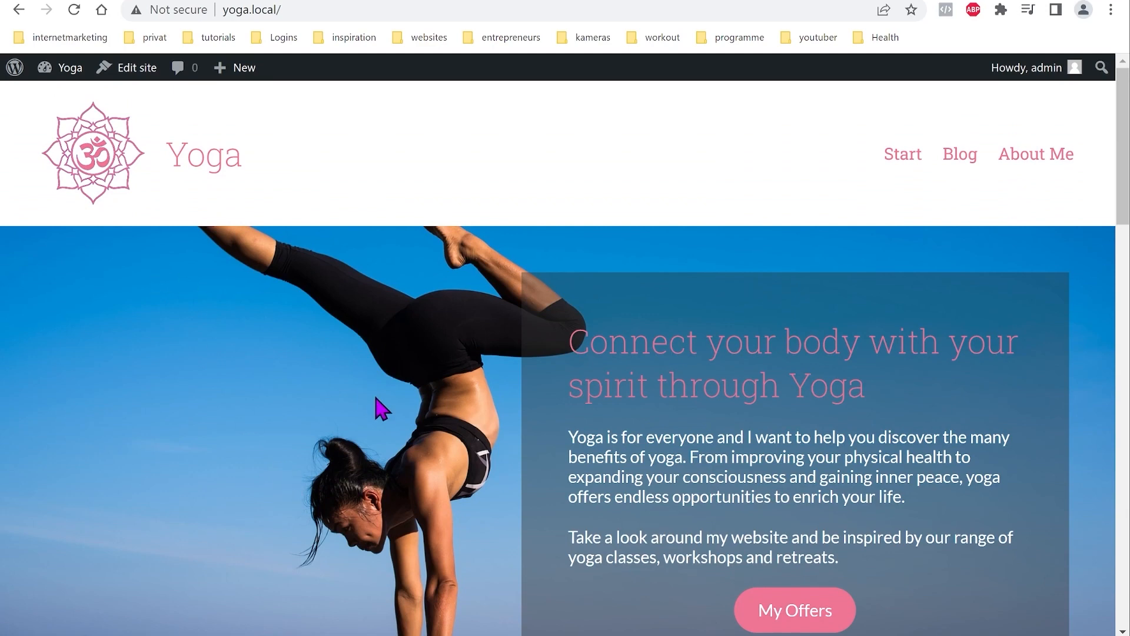
{"action": "left_click", "coordinate": [121, 1]}
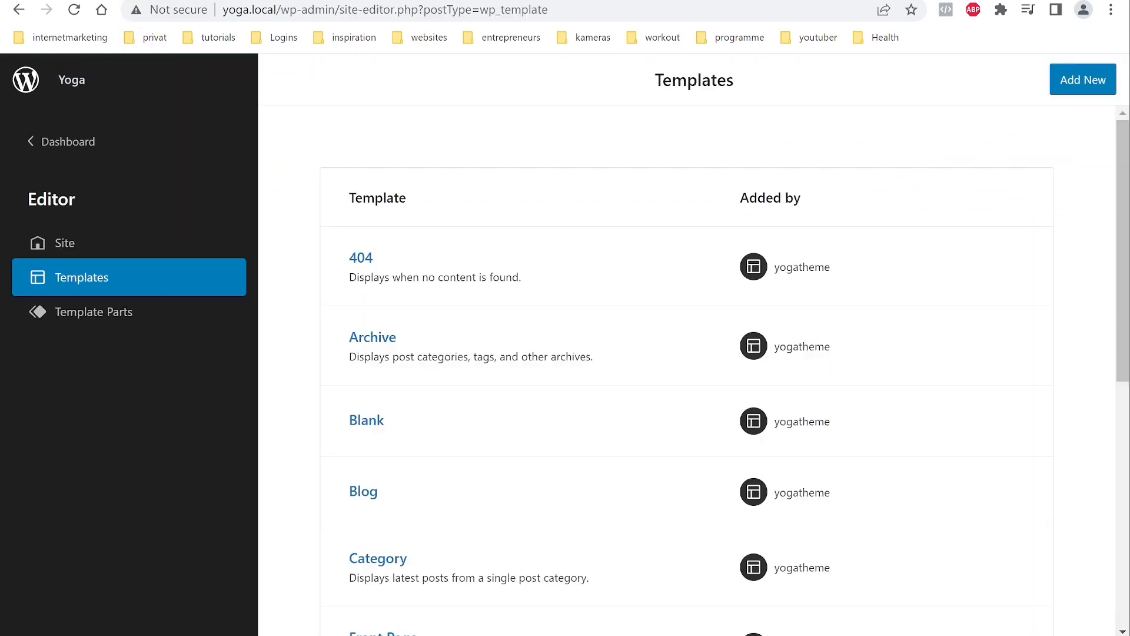
Step: Copy the start.jpg URL from the Front Page Cover block's media library, then open a new tab
{"action": "scroll", "coordinate": [567, 457], "scroll_direction": "down", "scroll_amount": 7}
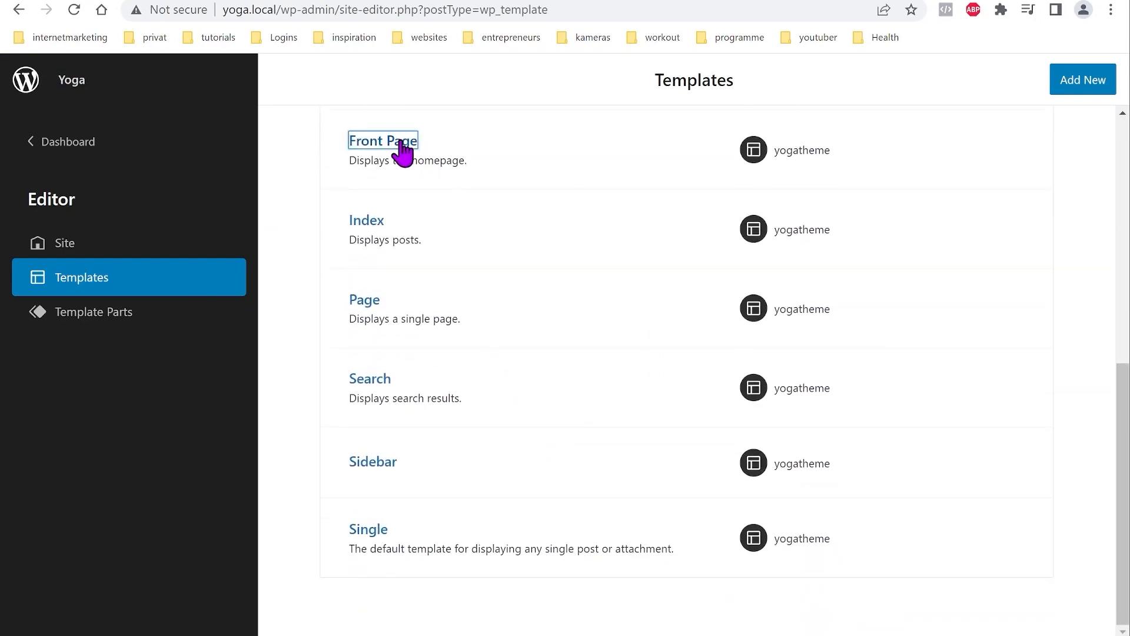
{"action": "left_click", "coordinate": [400, 145]}
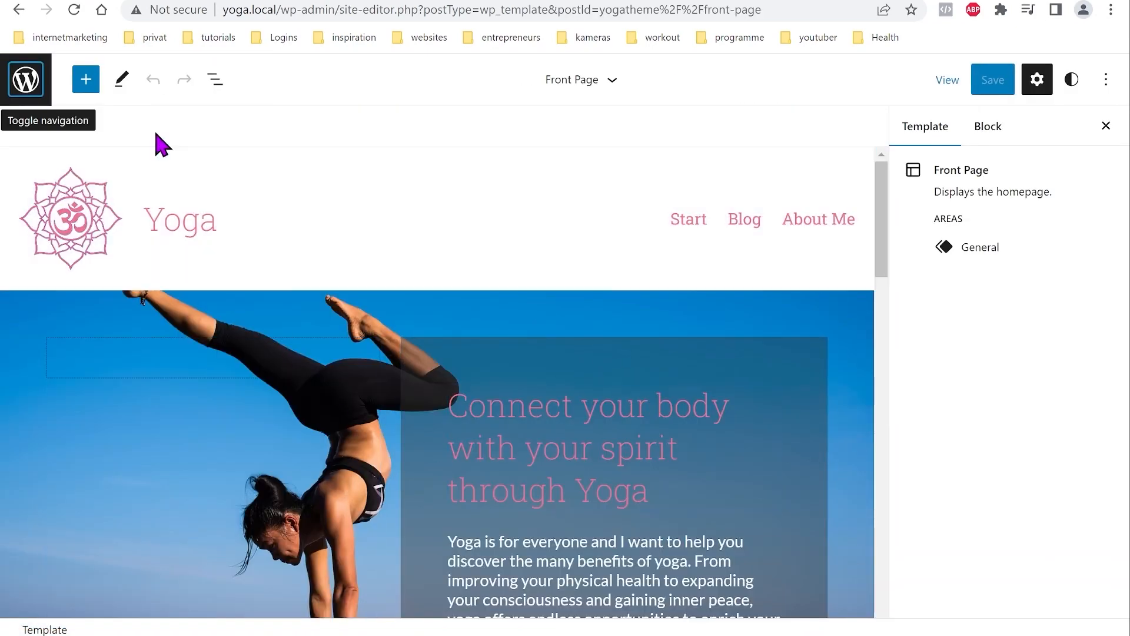
{"action": "left_click", "coordinate": [212, 89]}
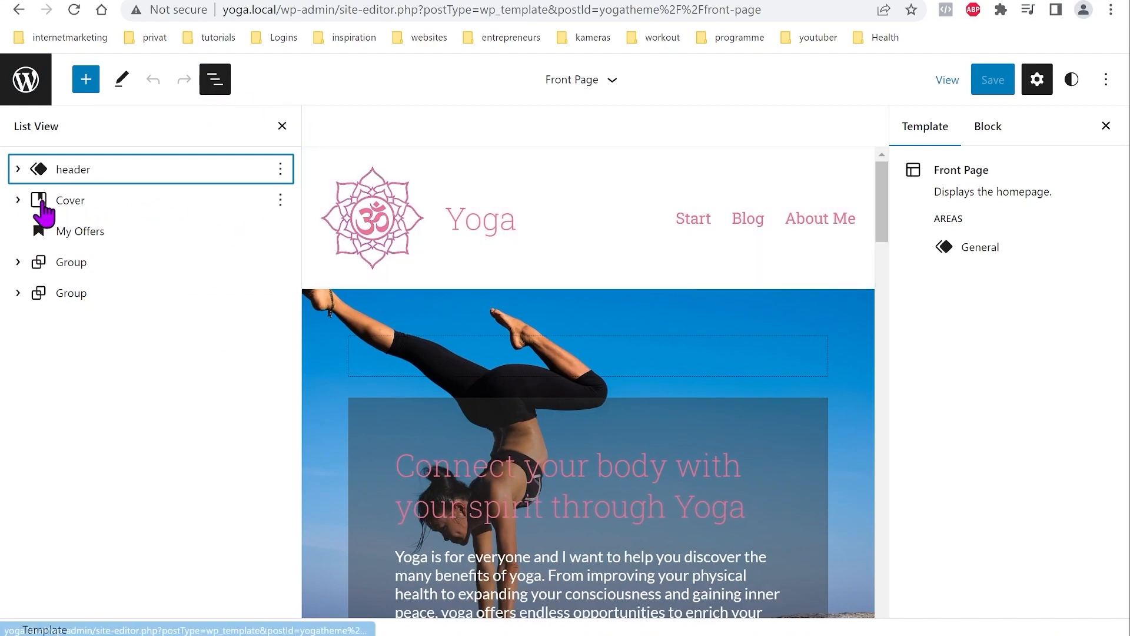
{"action": "left_click", "coordinate": [57, 206]}
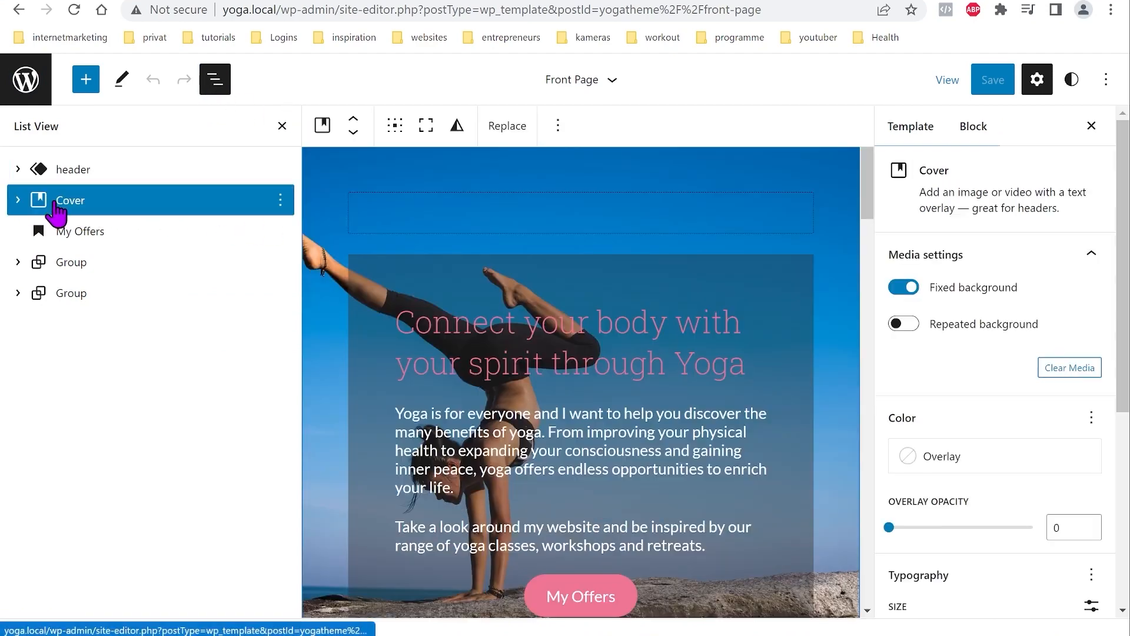
{"action": "left_click", "coordinate": [508, 127]}
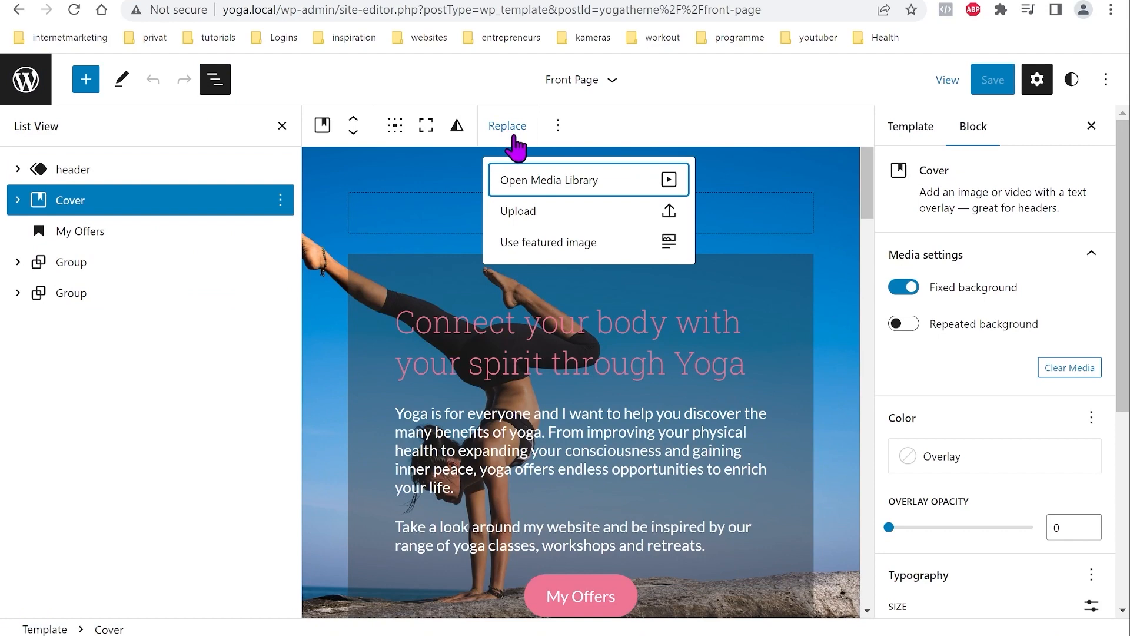
{"action": "left_click", "coordinate": [560, 189]}
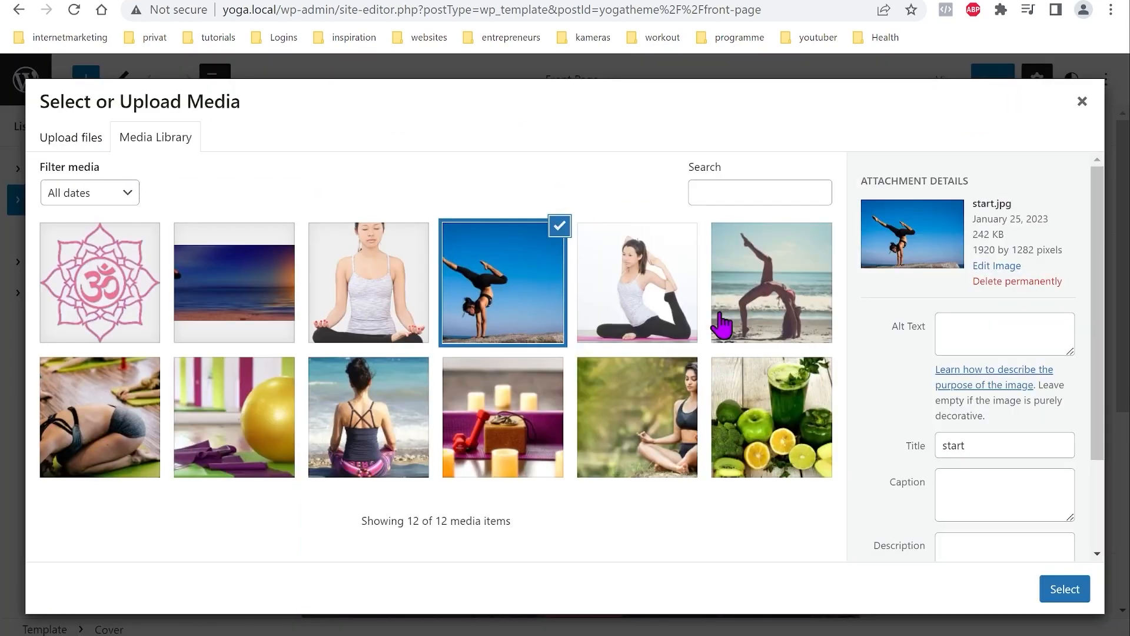
{"action": "scroll", "coordinate": [1017, 399], "scroll_direction": "down", "scroll_amount": 2}
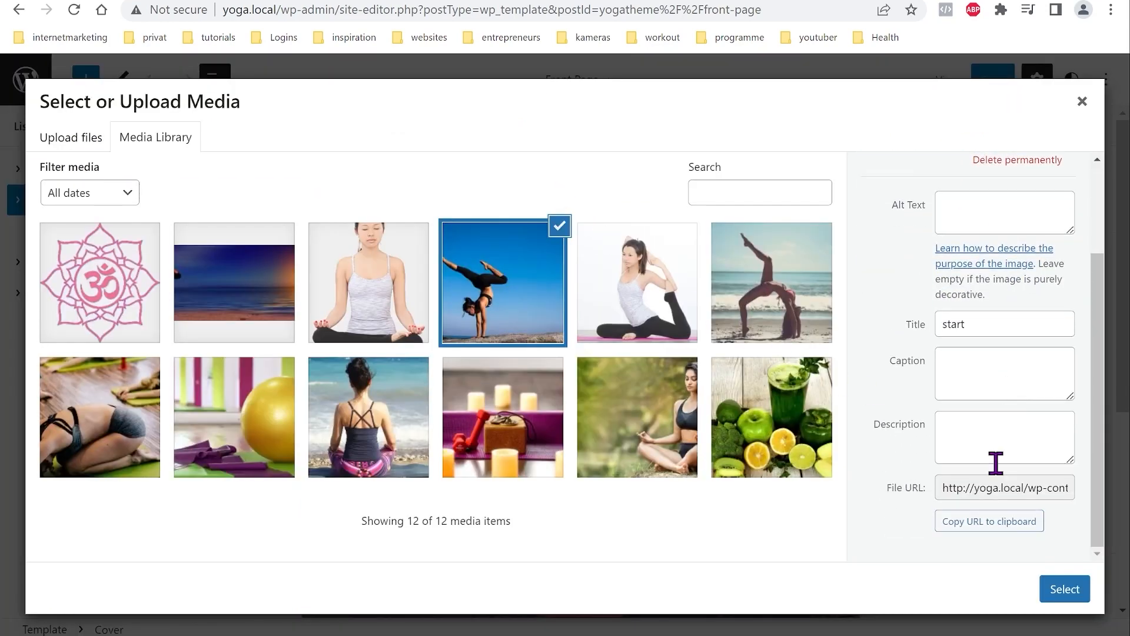
{"action": "left_click", "coordinate": [992, 522]}
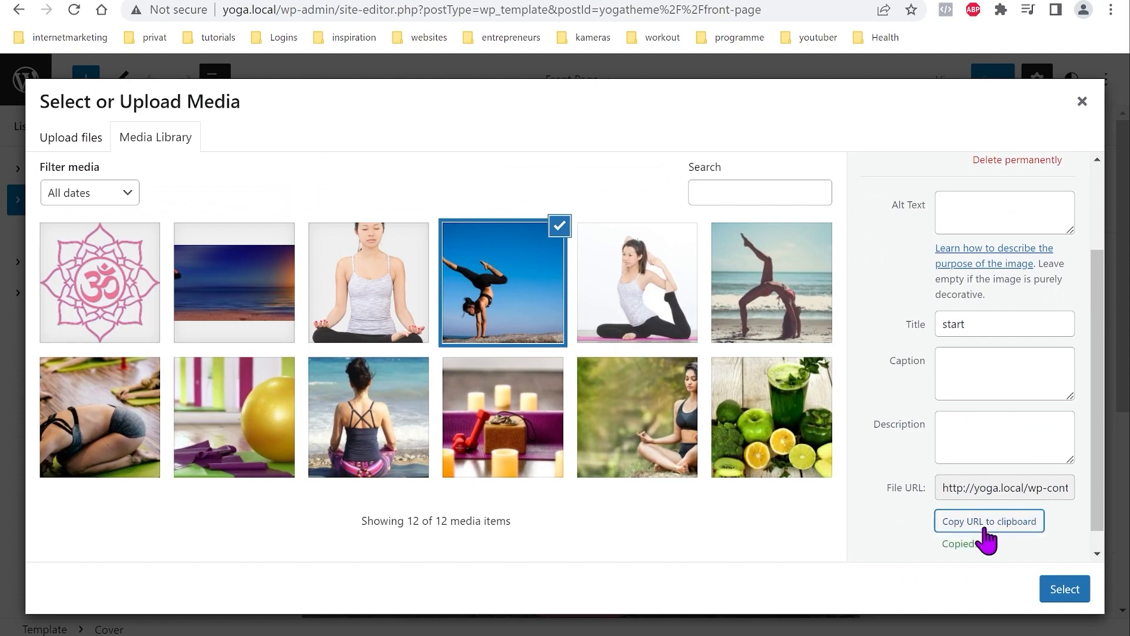
{"action": "key", "text": "ctrl+t"}
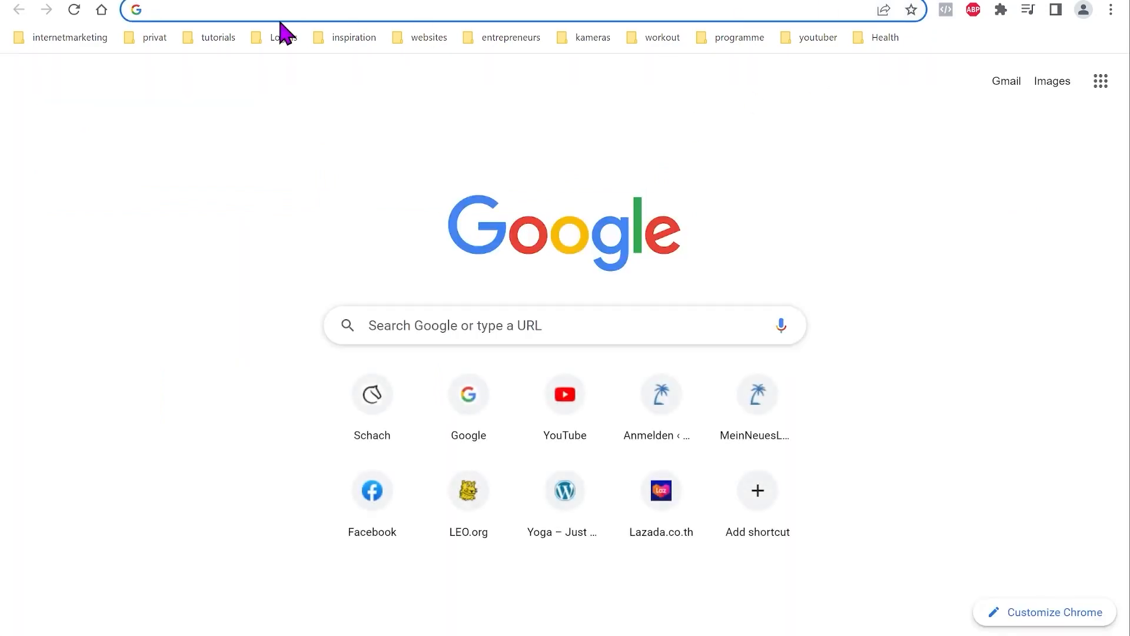
Step: Load start.jpg from themes/yogatheme/assets/pic by editing the pasted uploads URL
{"action": "left_click", "coordinate": [270, 11]}
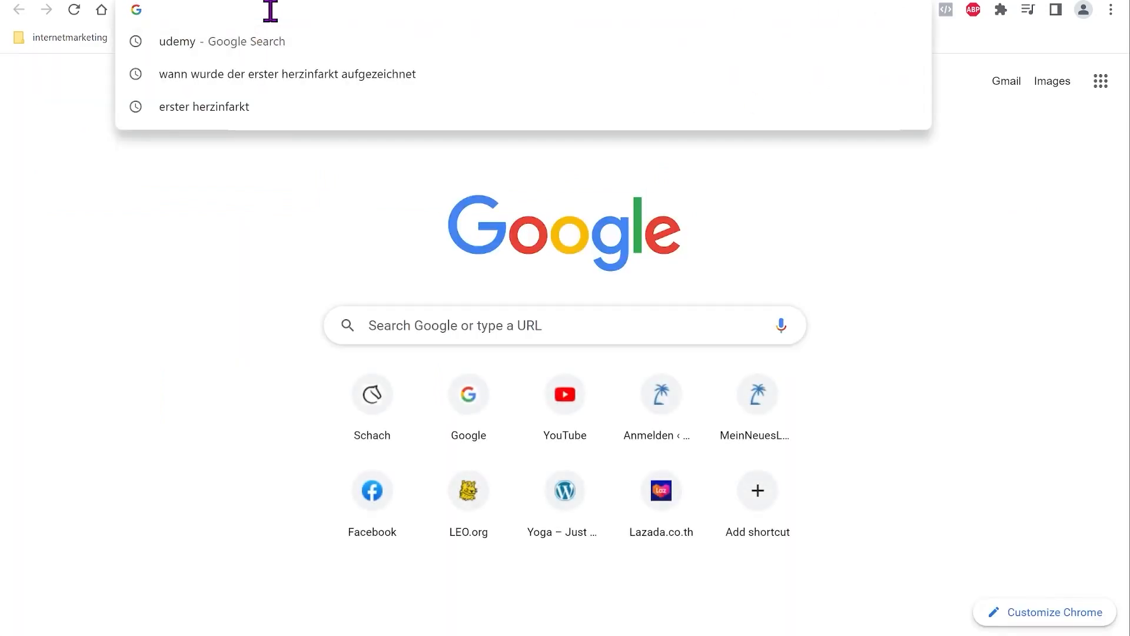
{"action": "key", "text": "ctrl+v"}
{"action": "key", "text": "Return"}
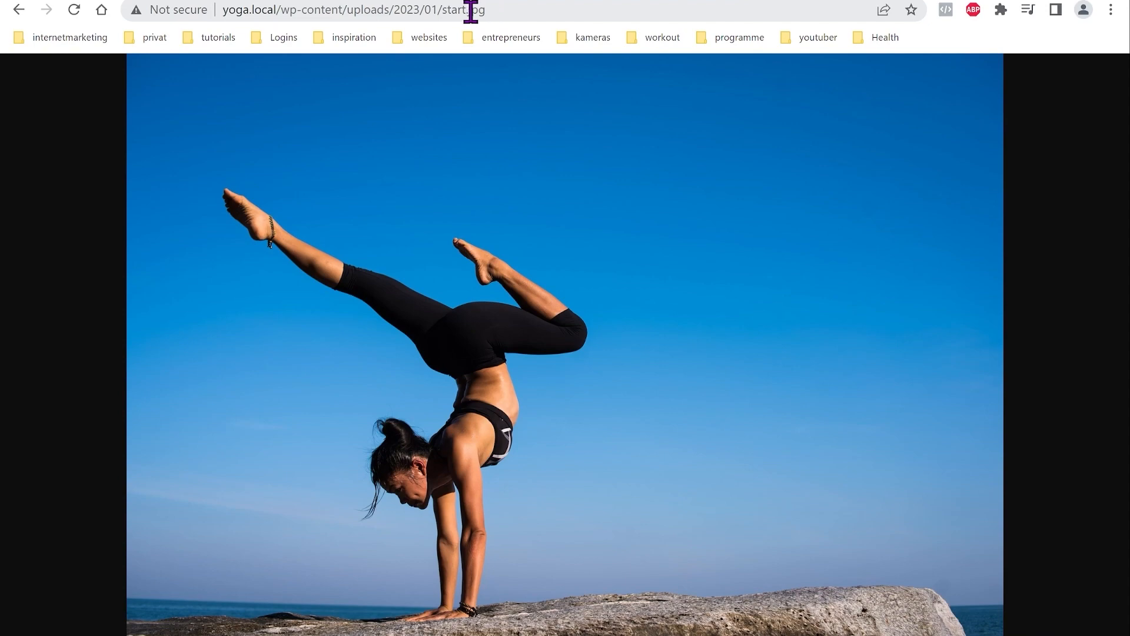
{"action": "left_click", "coordinate": [432, 11]}
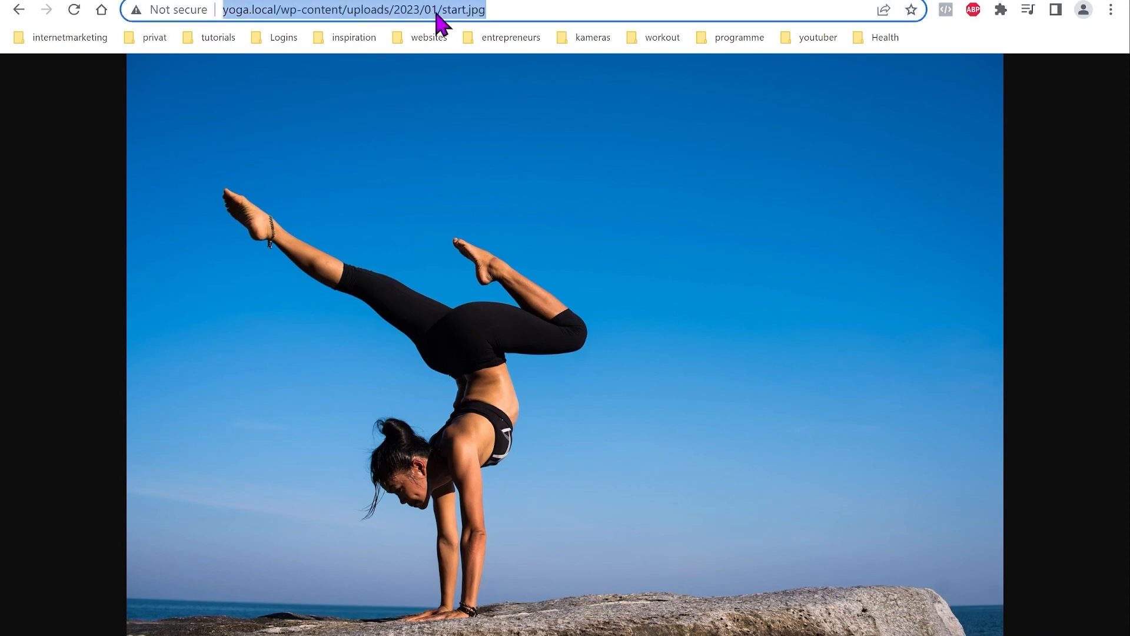
{"action": "left_click", "coordinate": [438, 10]}
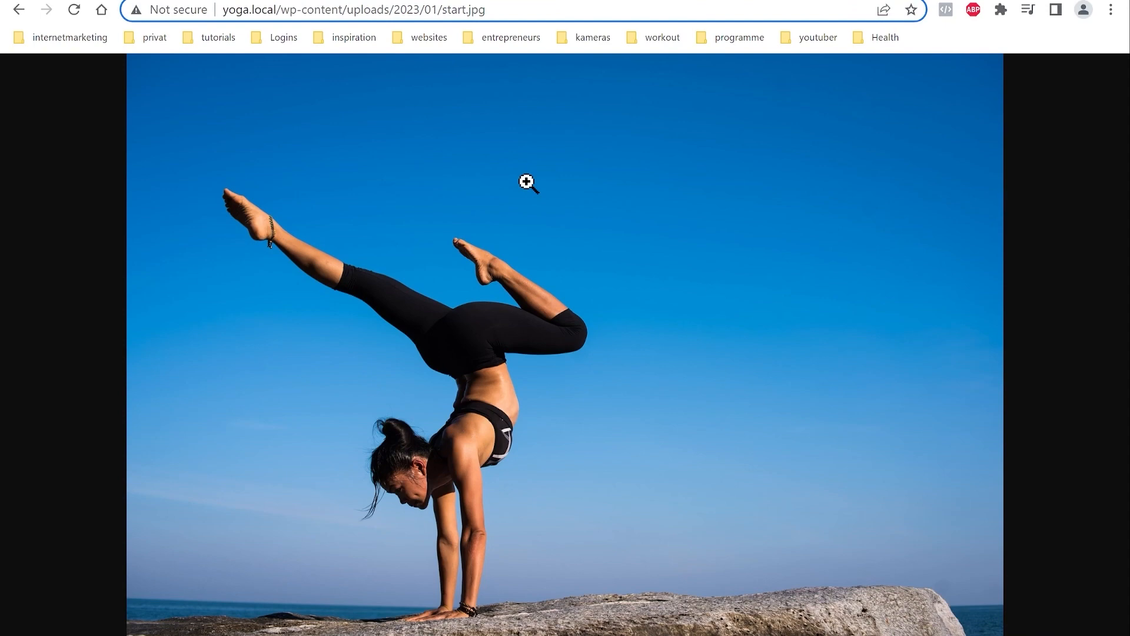
{"action": "key", "text": "BackSpace"}
{"action": "key", "text": "BackSpace"}
{"action": "key", "text": "BackSpace"}
{"action": "key", "text": "BackSpace"}
{"action": "key", "text": "BackSpace"}
{"action": "key", "text": "BackSpace"}
{"action": "key", "text": "BackSpace"}
{"action": "key", "text": "BackSpace"}
{"action": "key", "text": "BackSpace"}
{"action": "key", "text": "BackSpace"}
{"action": "key", "text": "BackSpace"}
{"action": "key", "text": "BackSpace"}
{"action": "key", "text": "BackSpace"}
{"action": "key", "text": "BackSpace"}
{"action": "key", "text": "BackSpace"}
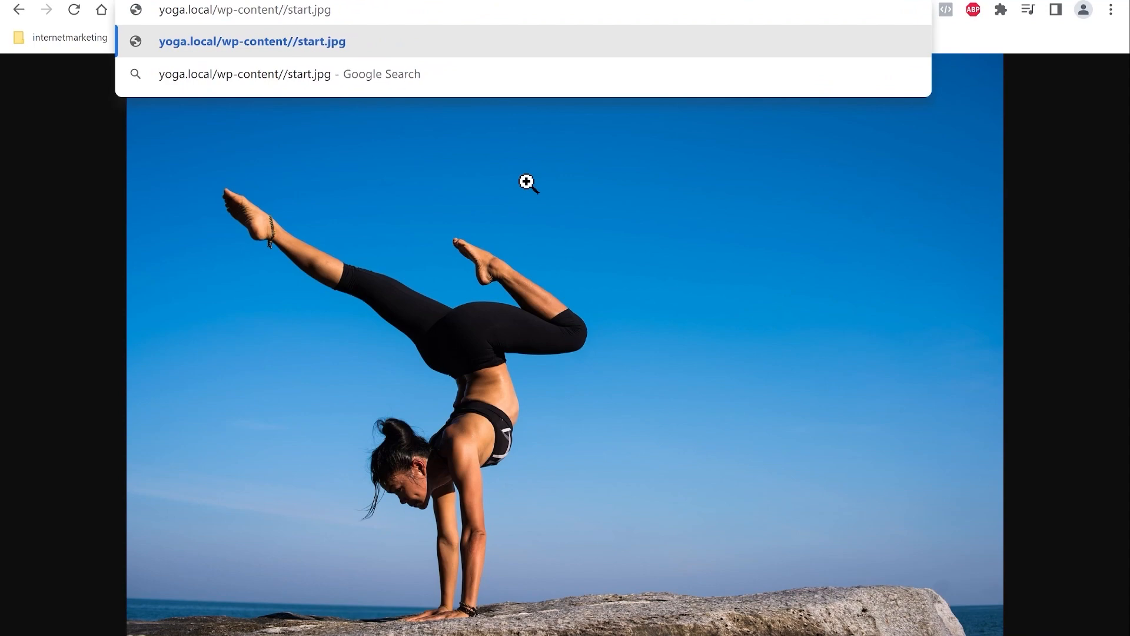
{"action": "type", "text": "themes"}
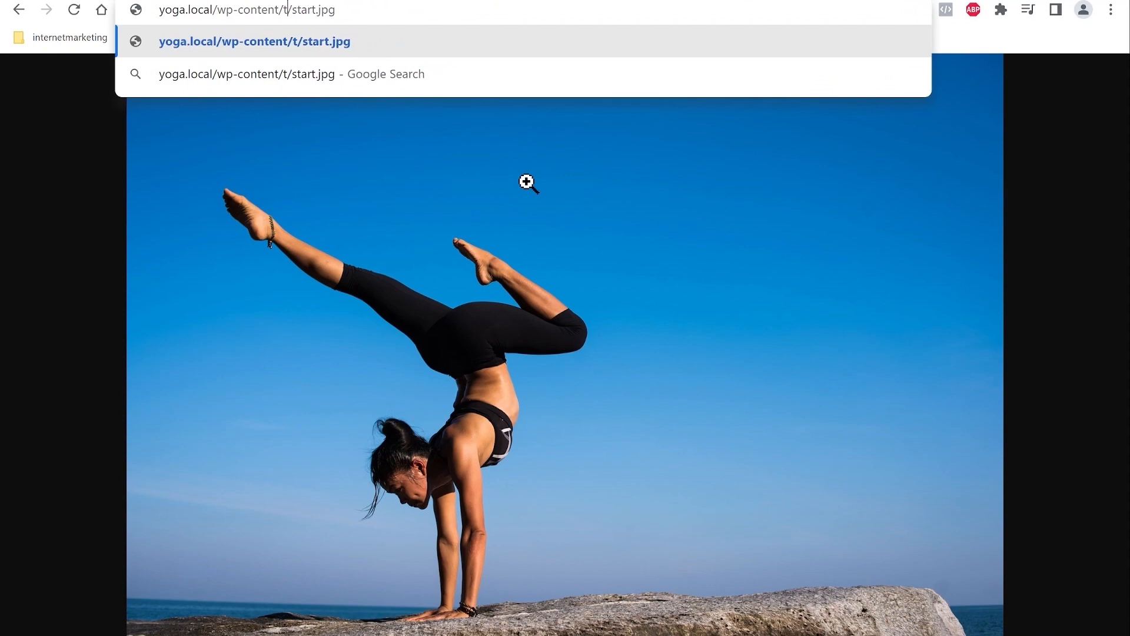
{"action": "type", "text": "/yogatheme"}
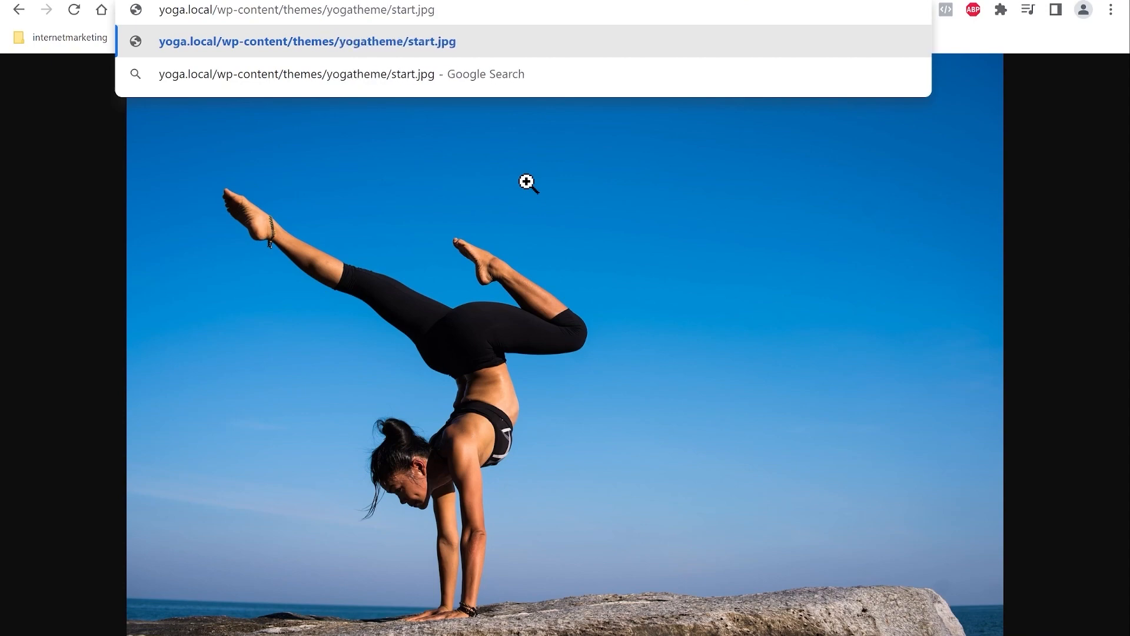
{"action": "type", "text": "/assets"}
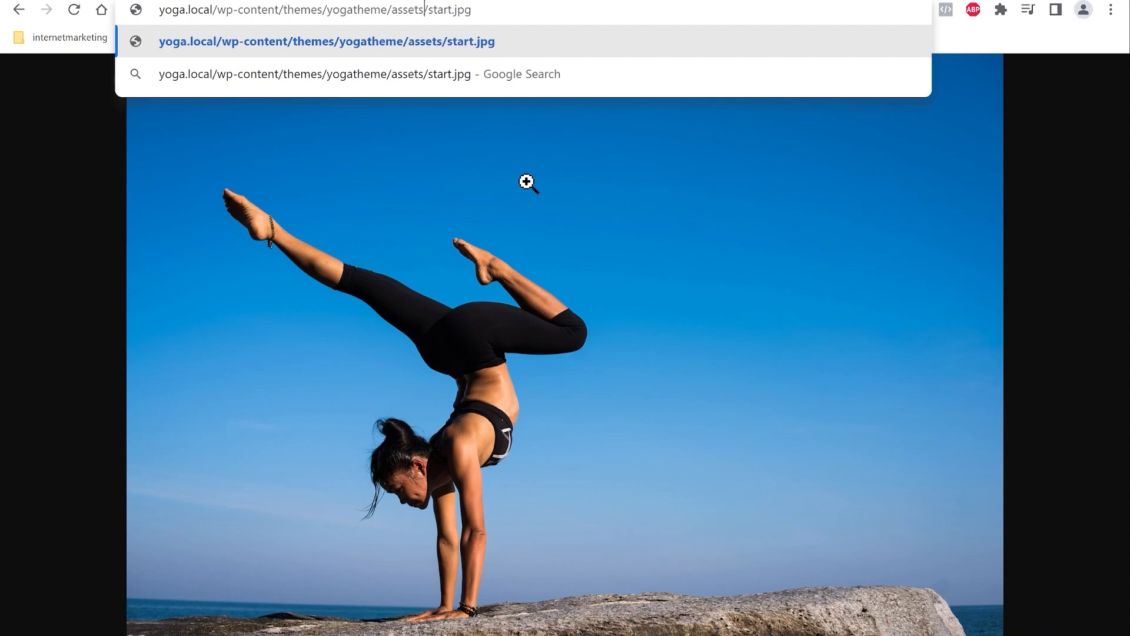
{"action": "type", "text": "/pic/"}
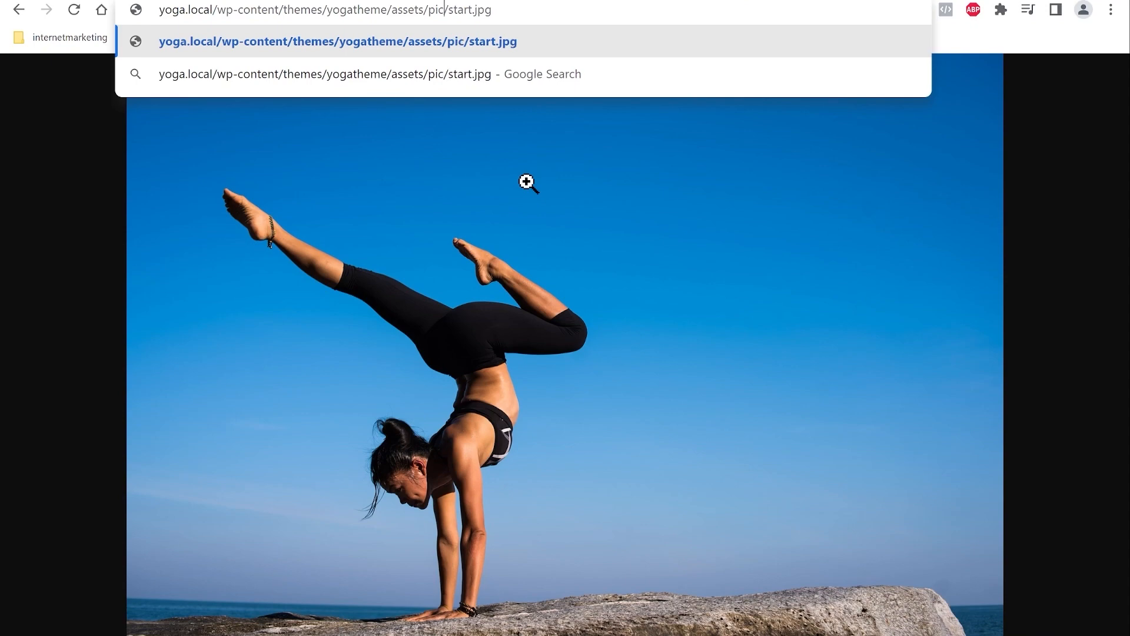
{"action": "key", "text": "Return"}
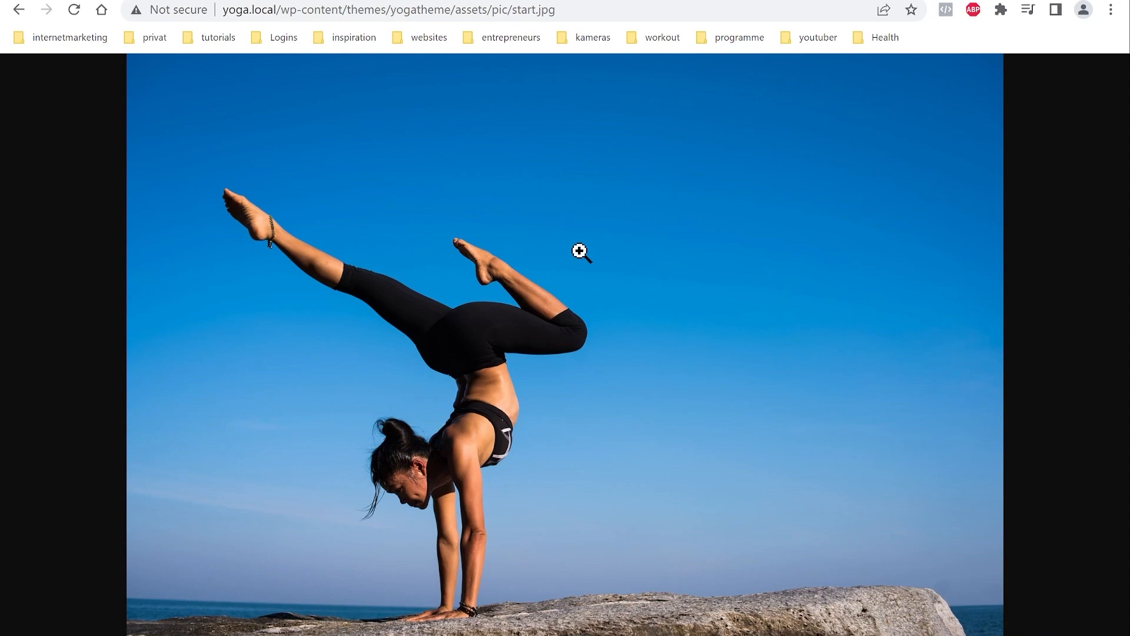
Step: Open the original uploads/2023/01 start.jpg URL in a new tab
{"action": "key", "text": "ctrl+t"}
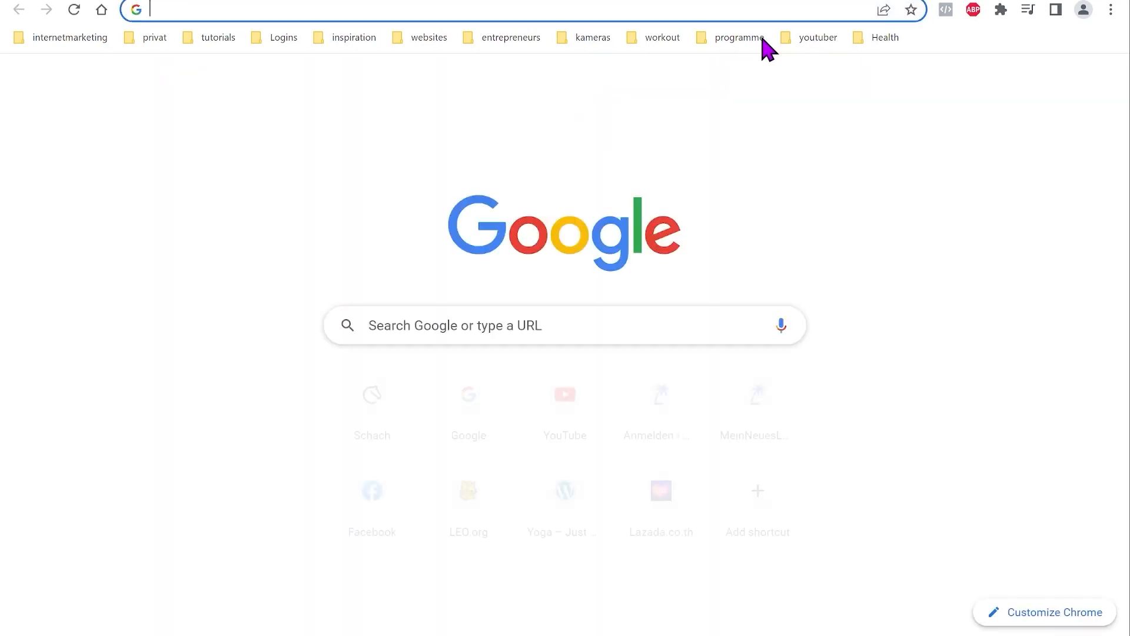
{"action": "right_click", "coordinate": [629, 10]}
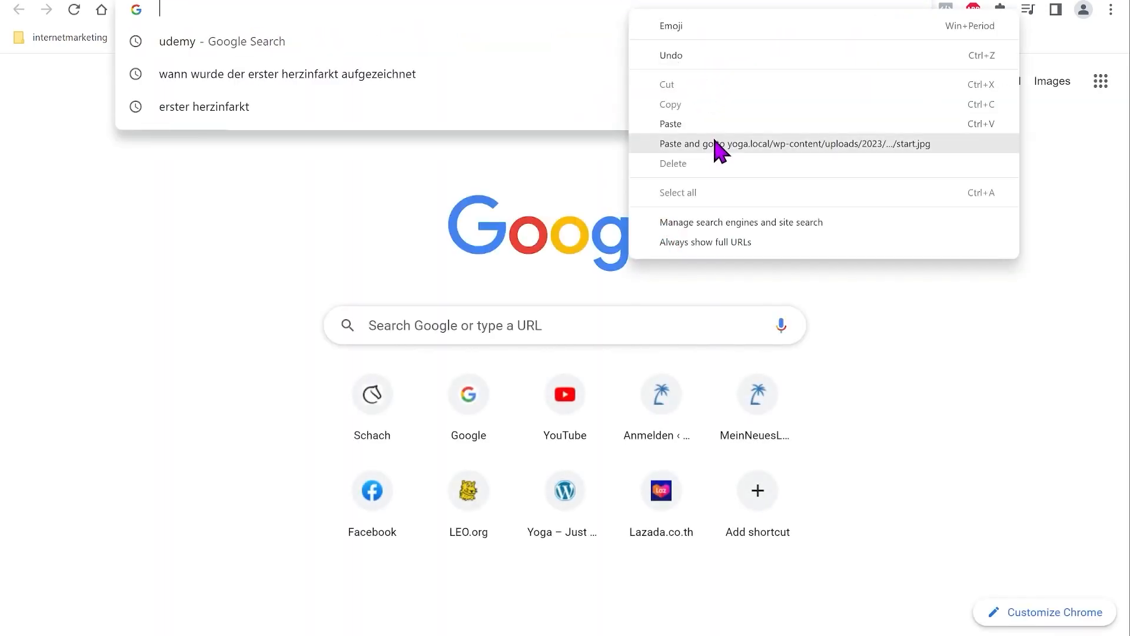
{"action": "left_click", "coordinate": [683, 125]}
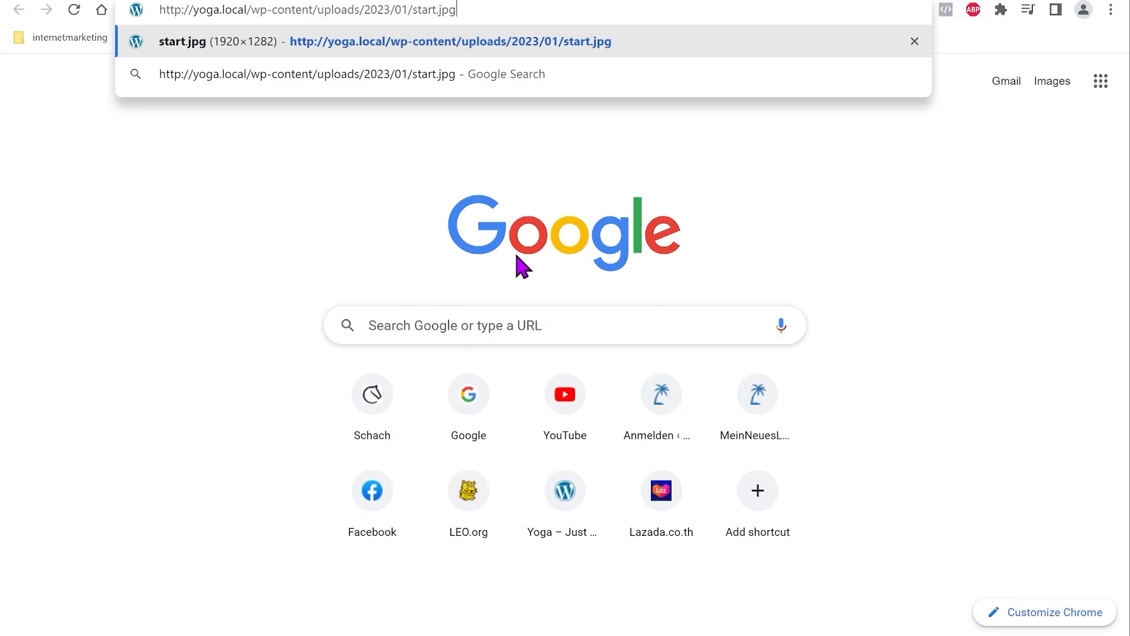
{"action": "key", "text": "Return"}
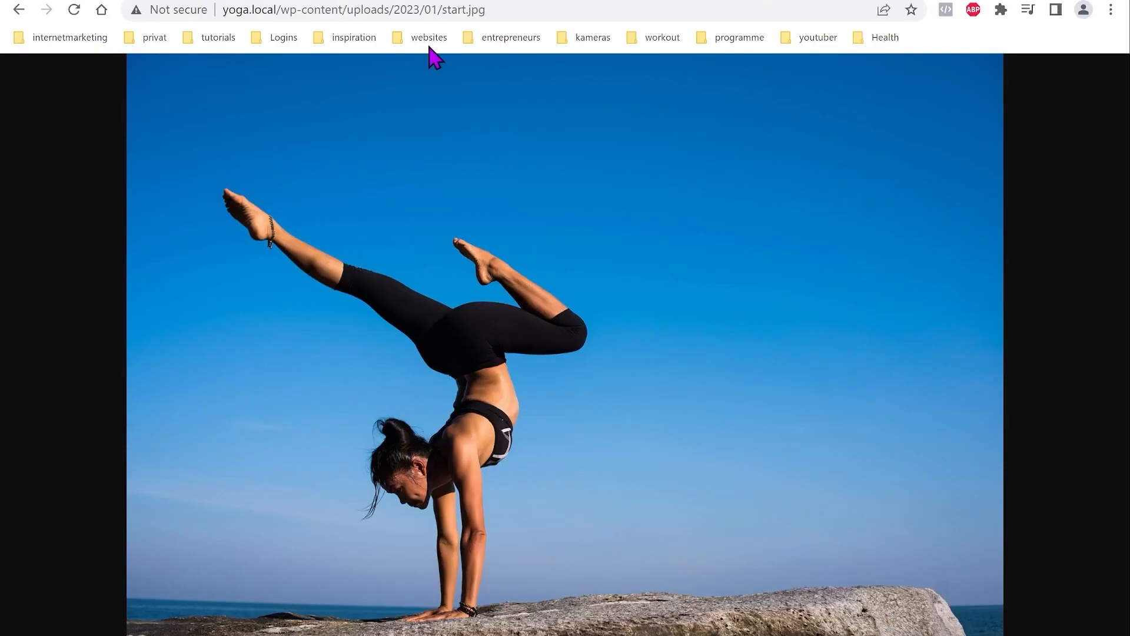
{"action": "left_click", "coordinate": [429, 10]}
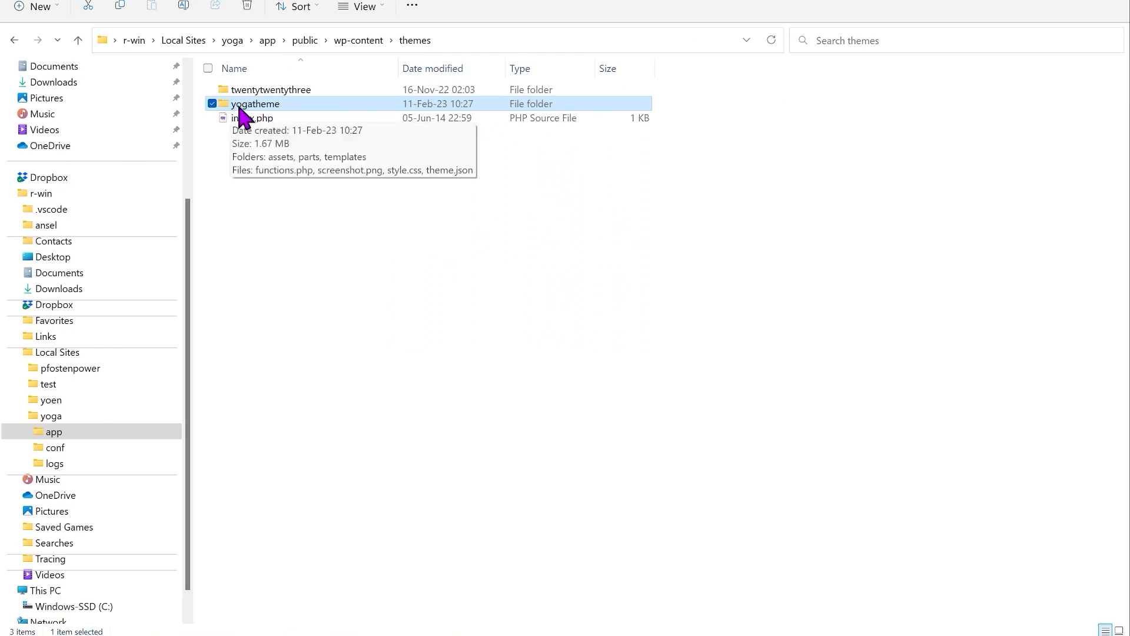
Step: Show the full action menu for the yogatheme folder
{"action": "right_click", "coordinate": [243, 112]}
{"action": "left_click", "coordinate": [331, 404]}
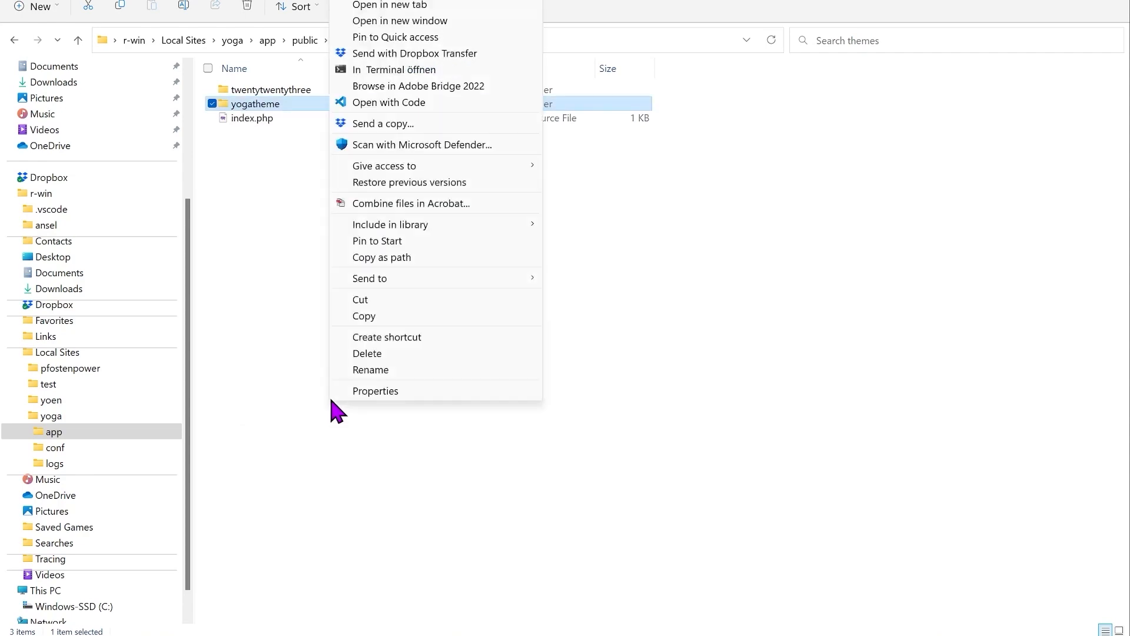
Step: Open yogatheme in VS Code and search it for the uploads start.jpg URL
{"action": "left_click", "coordinate": [379, 105]}
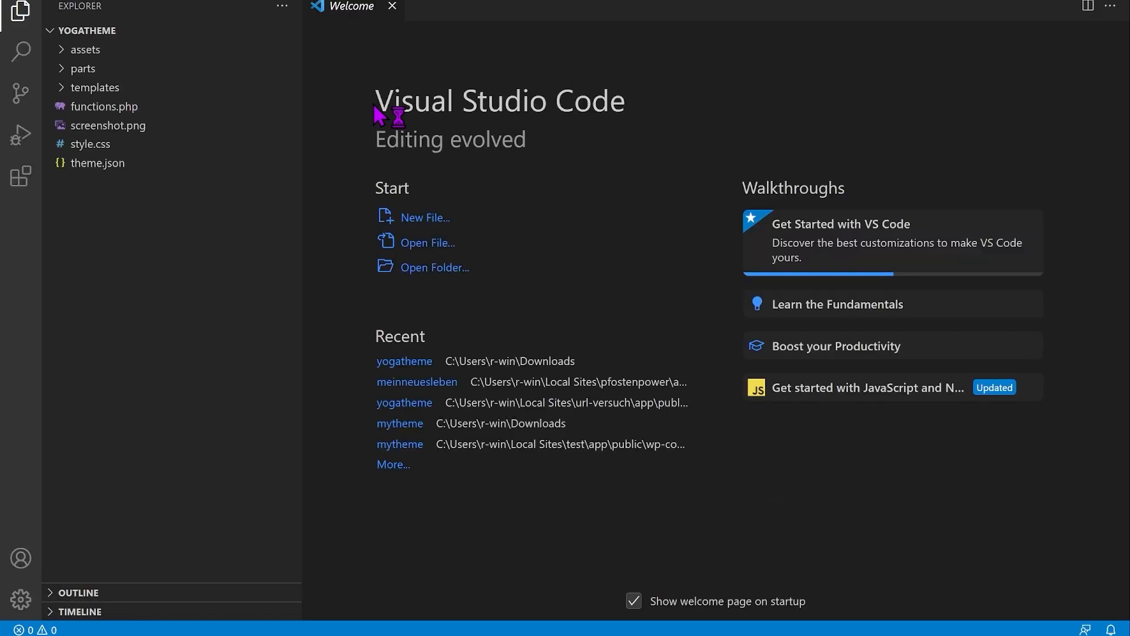
{"action": "left_click", "coordinate": [380, 10]}
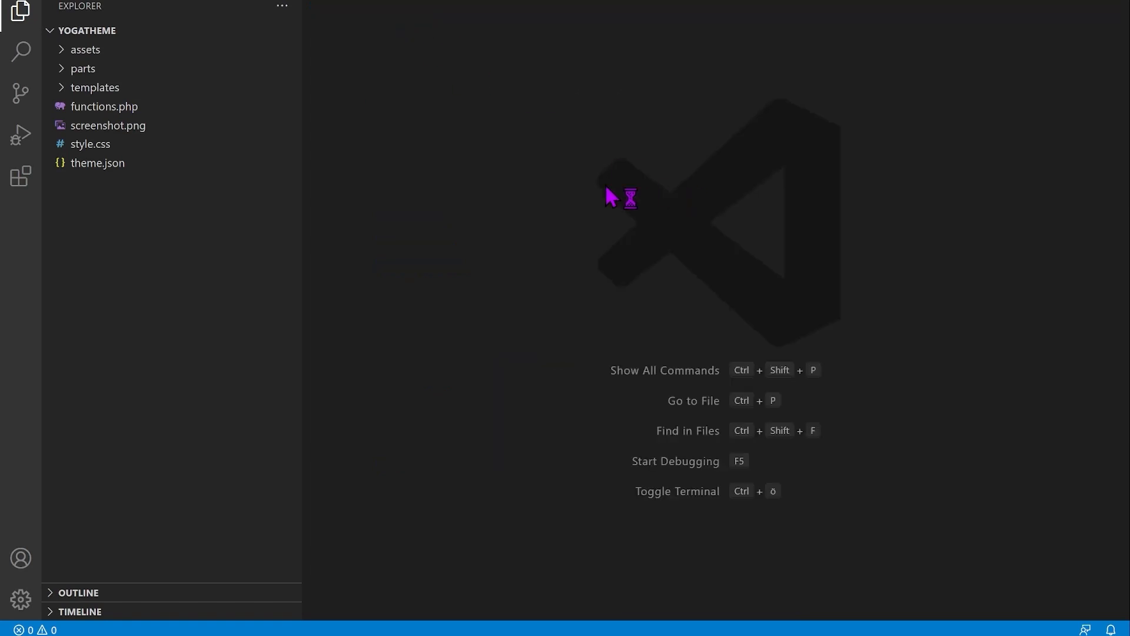
{"action": "left_click", "coordinate": [40, 52]}
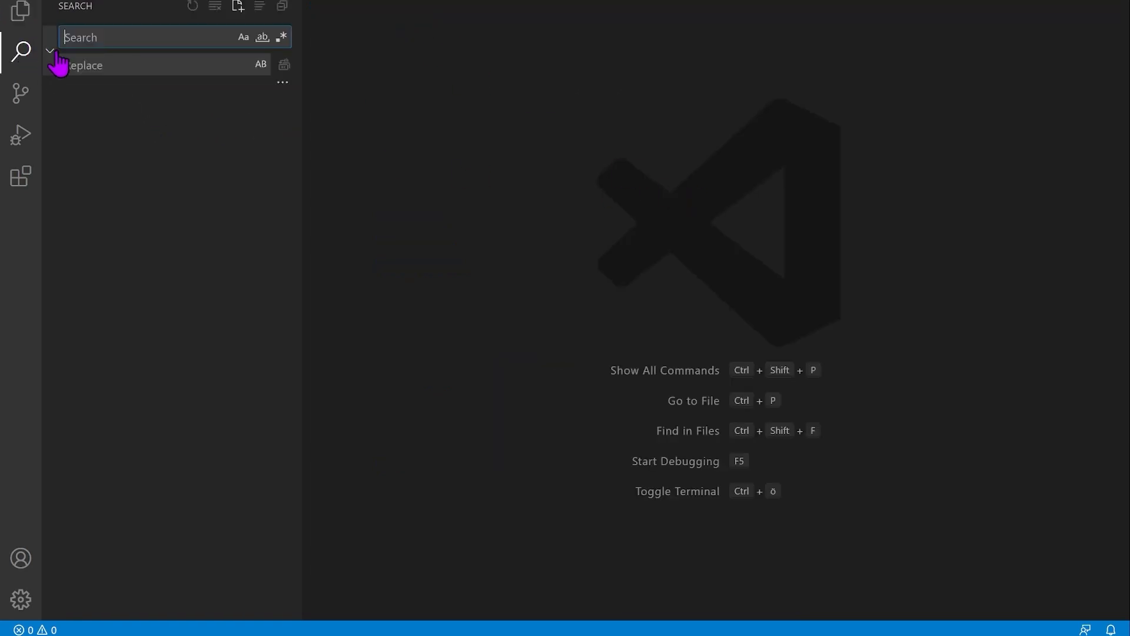
{"action": "key", "text": "ctrl+v"}
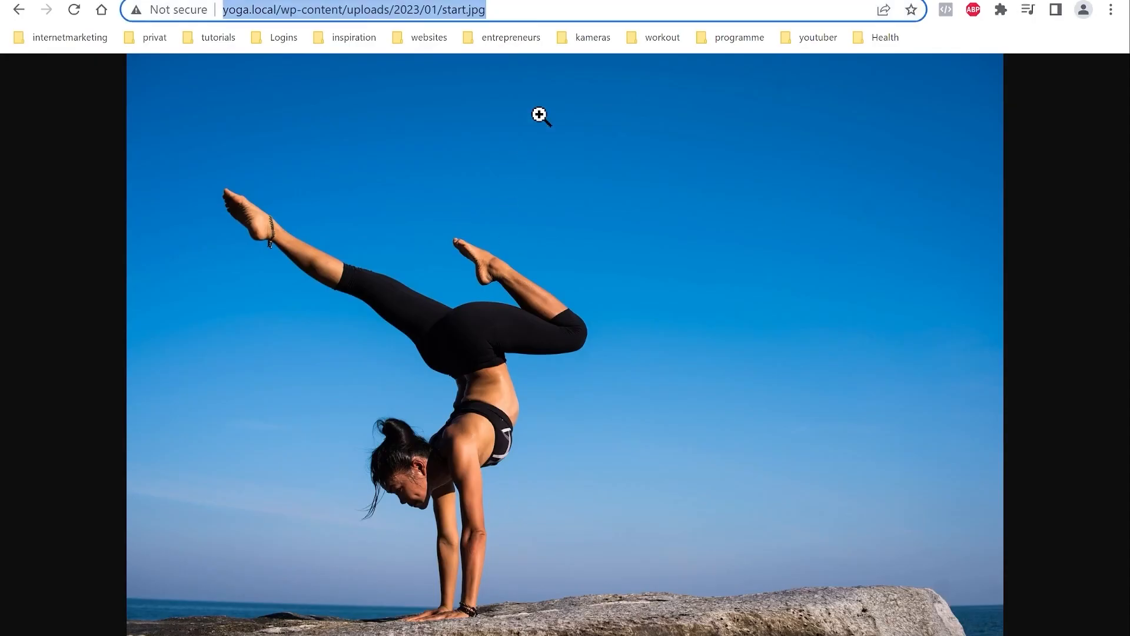
Step: Copy the theme image path from Chrome and Replace All uploads start.jpg URLs with it
{"action": "left_click", "coordinate": [694, 0]}
{"action": "left_click_drag", "start_coordinate": [581, 14], "coordinate": [291, 24]}
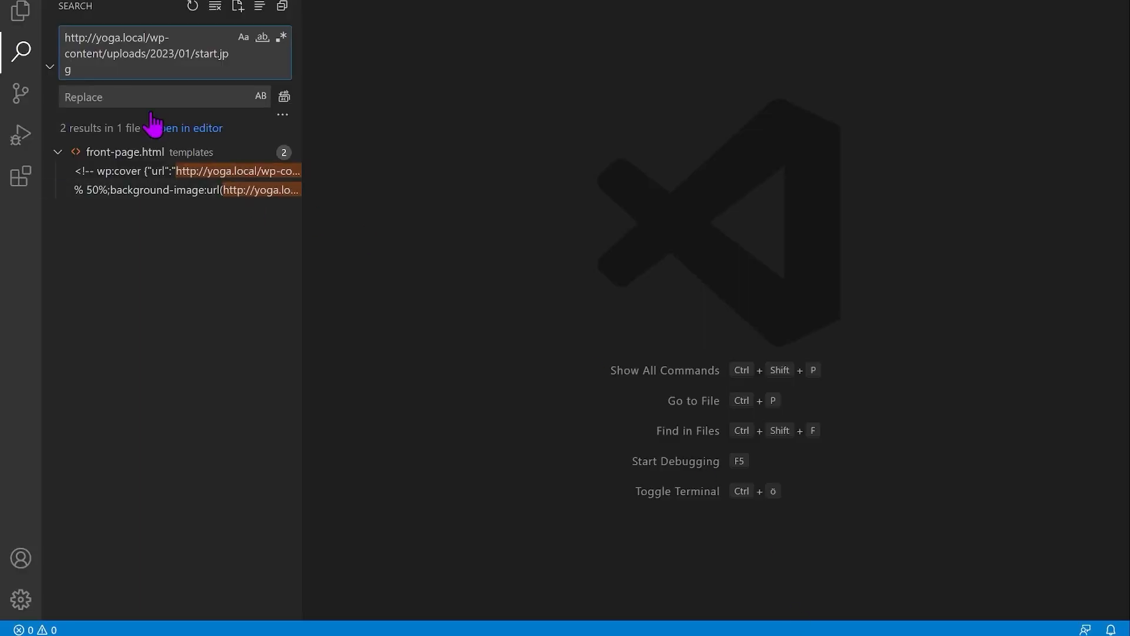
{"action": "left_click", "coordinate": [129, 95]}
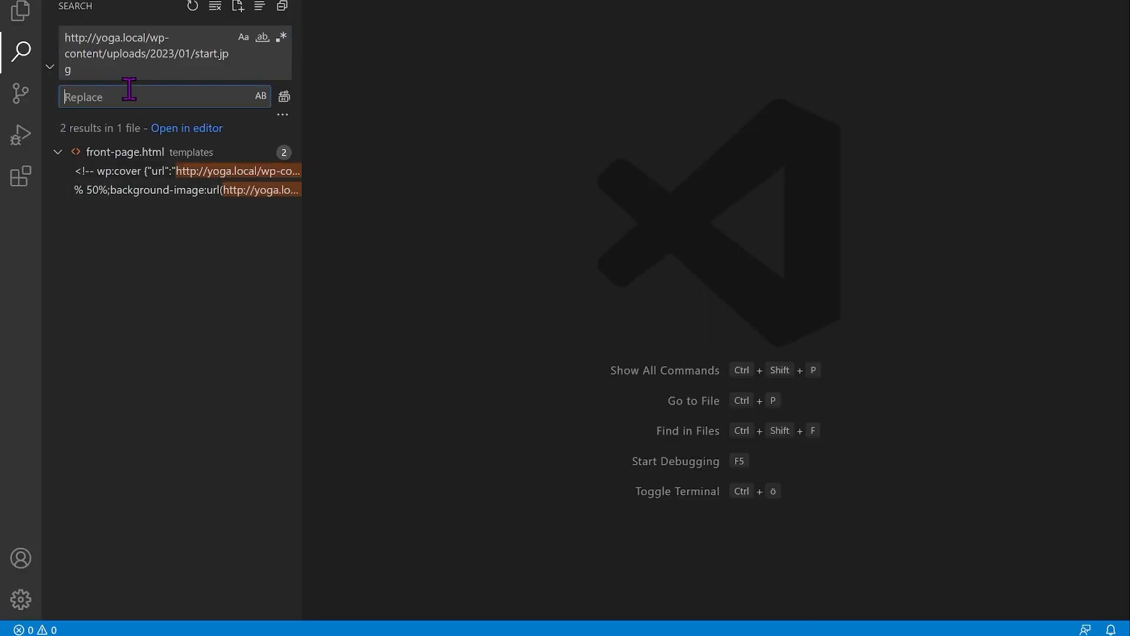
{"action": "type", "text": "/wp-content/themes/yogatheme/assets/pic/start.jpg"}
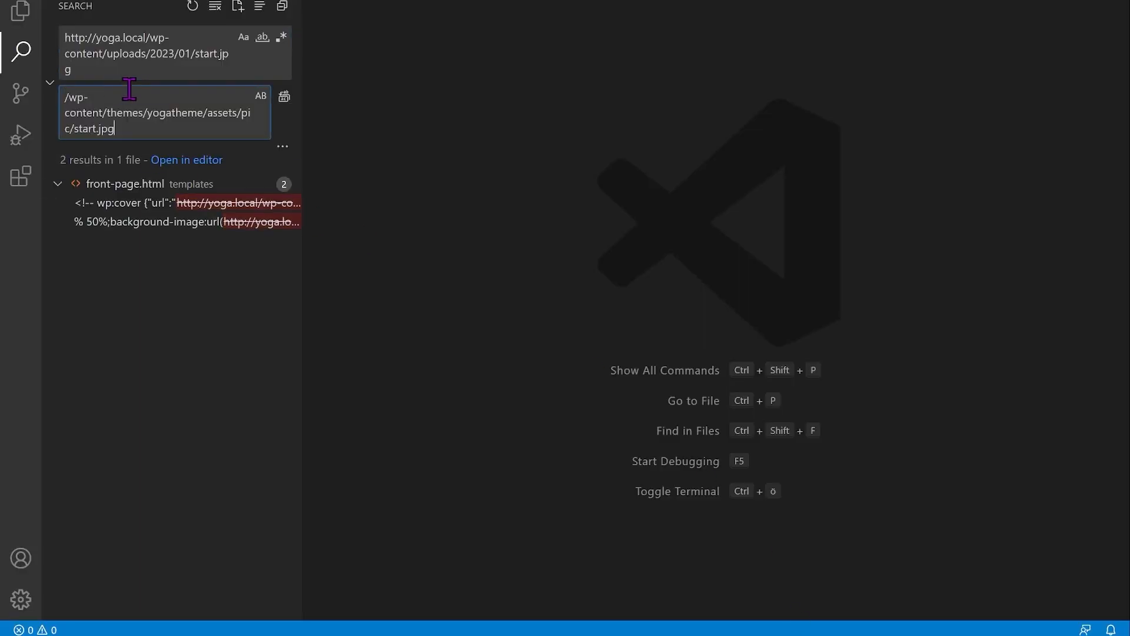
{"action": "left_click", "coordinate": [286, 99]}
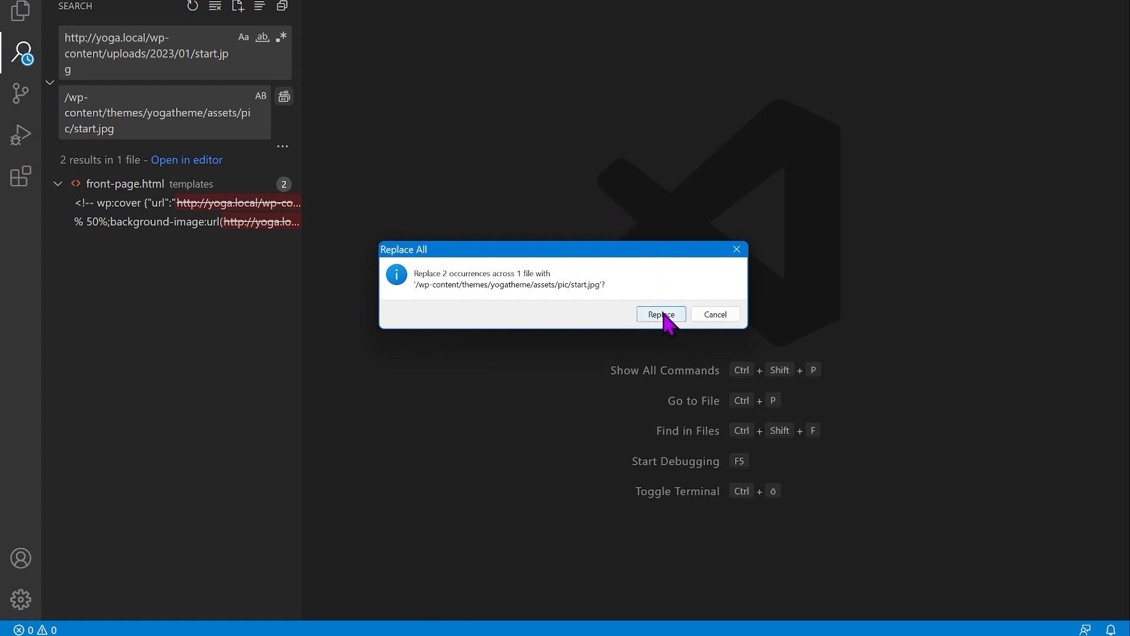
{"action": "left_click", "coordinate": [662, 314]}
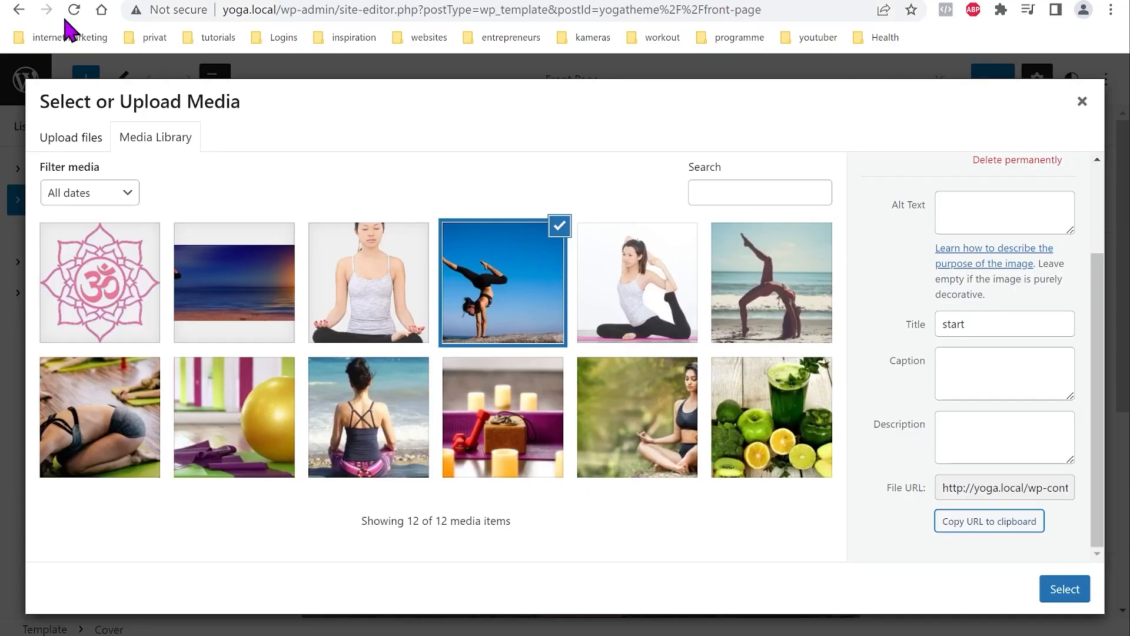
Step: In the Front Page template, copy the wer-yoga.jpg file URL from the Who am I? cover's media library
{"action": "left_click", "coordinate": [1086, 111]}
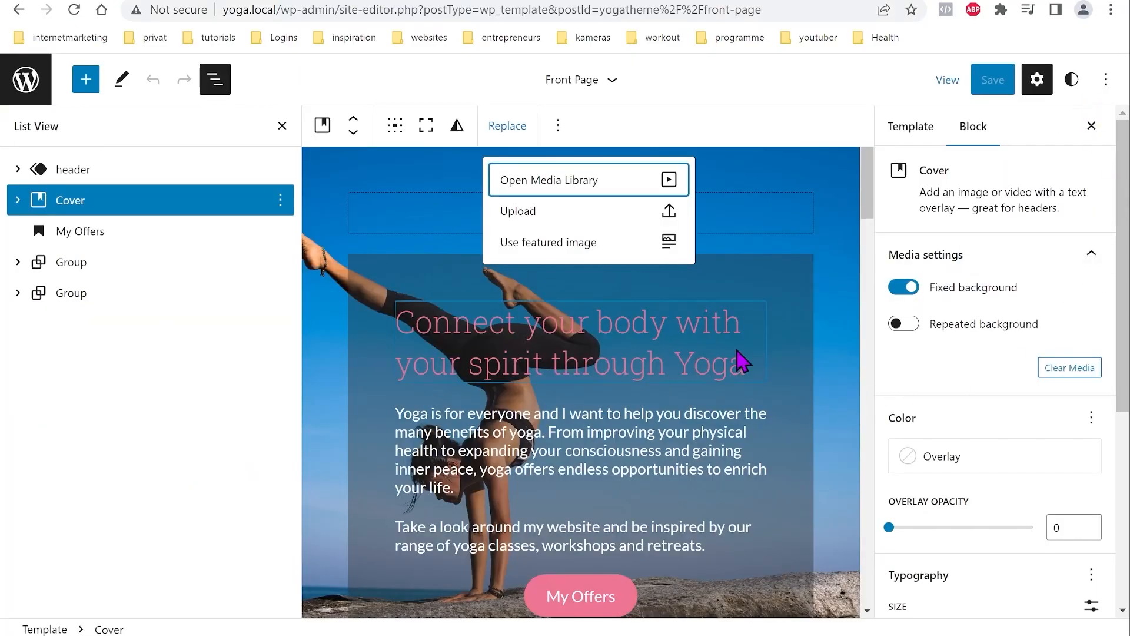
{"action": "scroll", "coordinate": [736, 361], "scroll_direction": "down", "scroll_amount": 20}
{"action": "scroll", "coordinate": [711, 449], "scroll_direction": "down", "scroll_amount": 7}
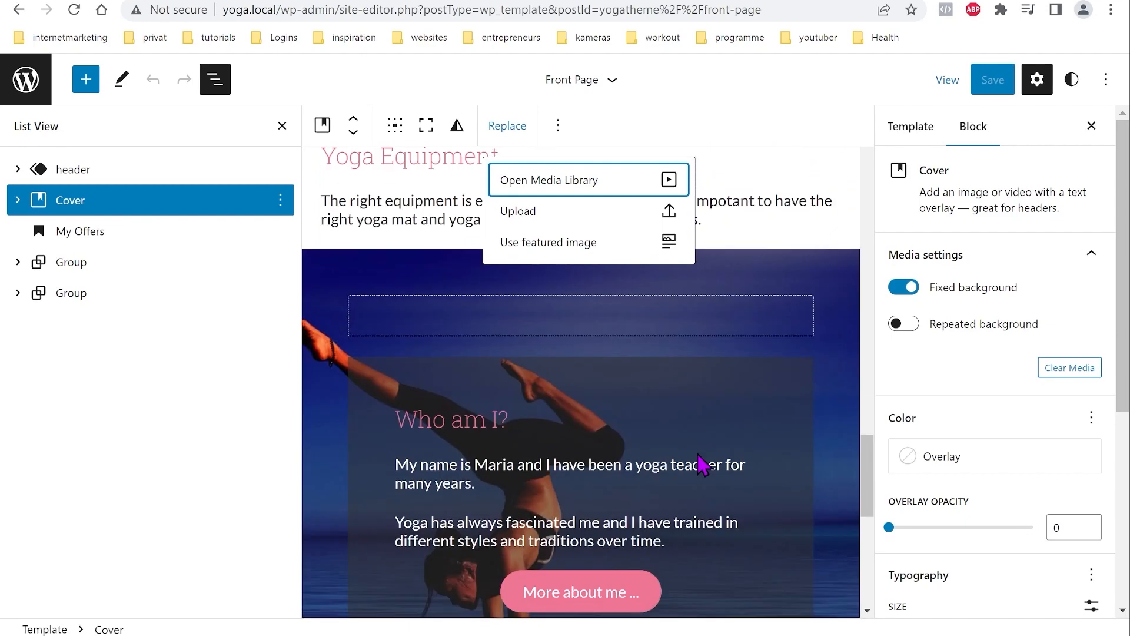
{"action": "left_click", "coordinate": [325, 456]}
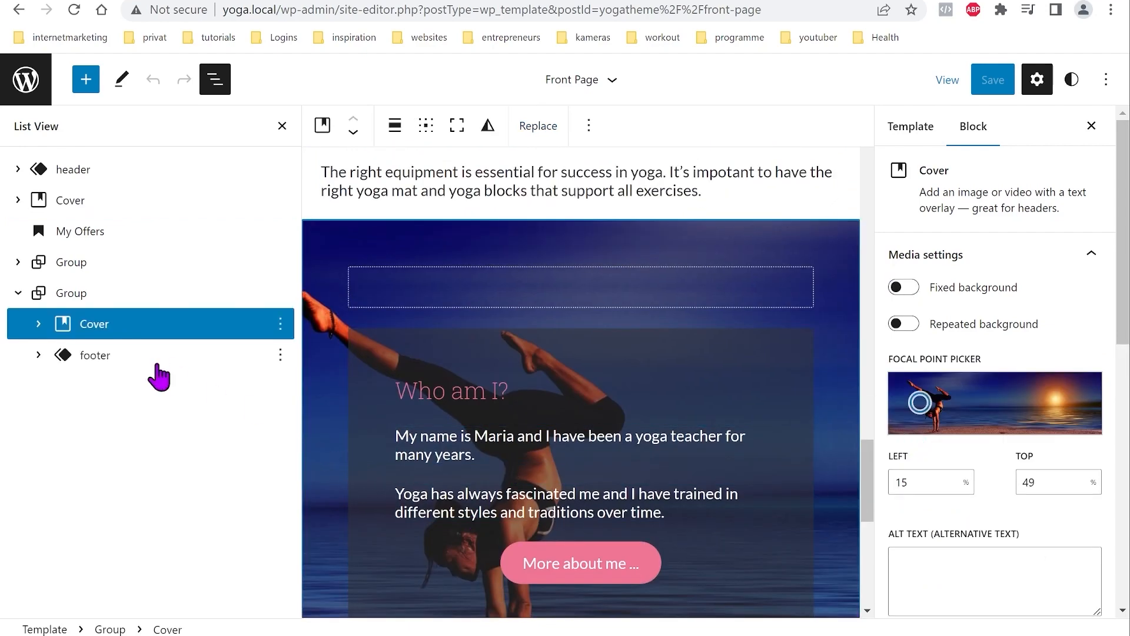
{"action": "left_click", "coordinate": [526, 131]}
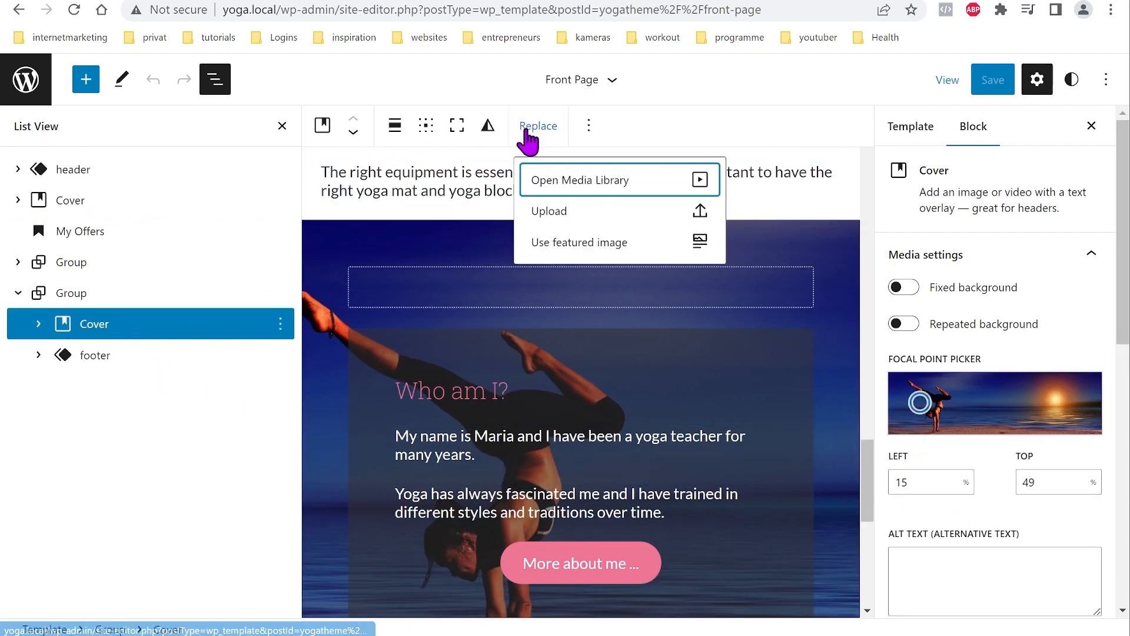
{"action": "left_click", "coordinate": [597, 194]}
{"action": "scroll", "coordinate": [1024, 424], "scroll_direction": "down", "scroll_amount": 3}
{"action": "left_click", "coordinate": [1001, 522]}
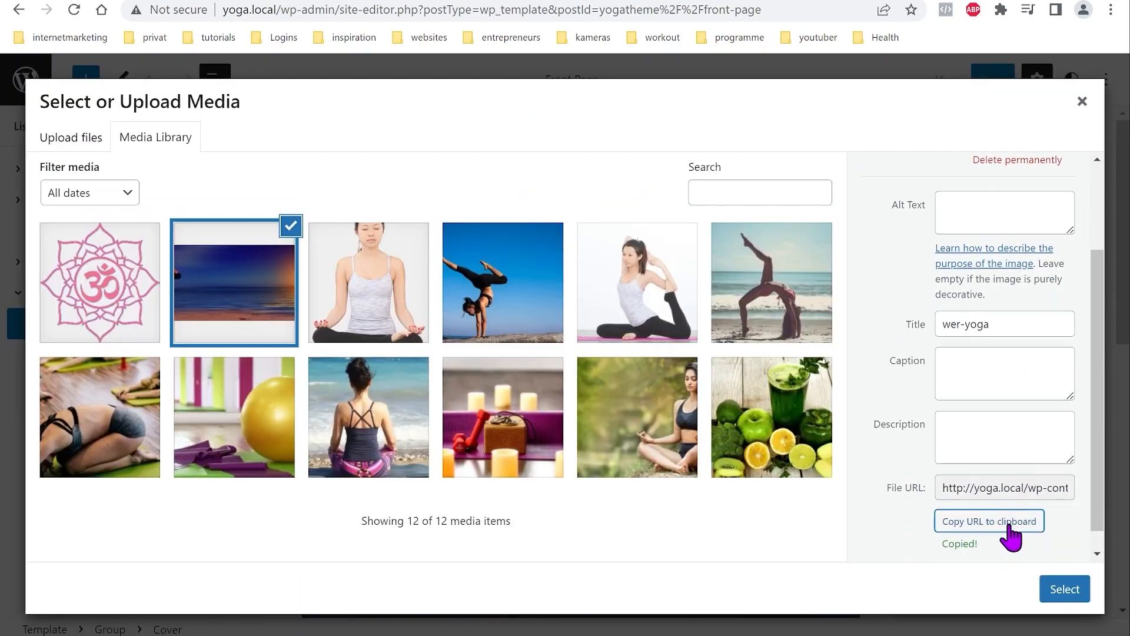
{"action": "left_click", "coordinate": [1008, 516]}
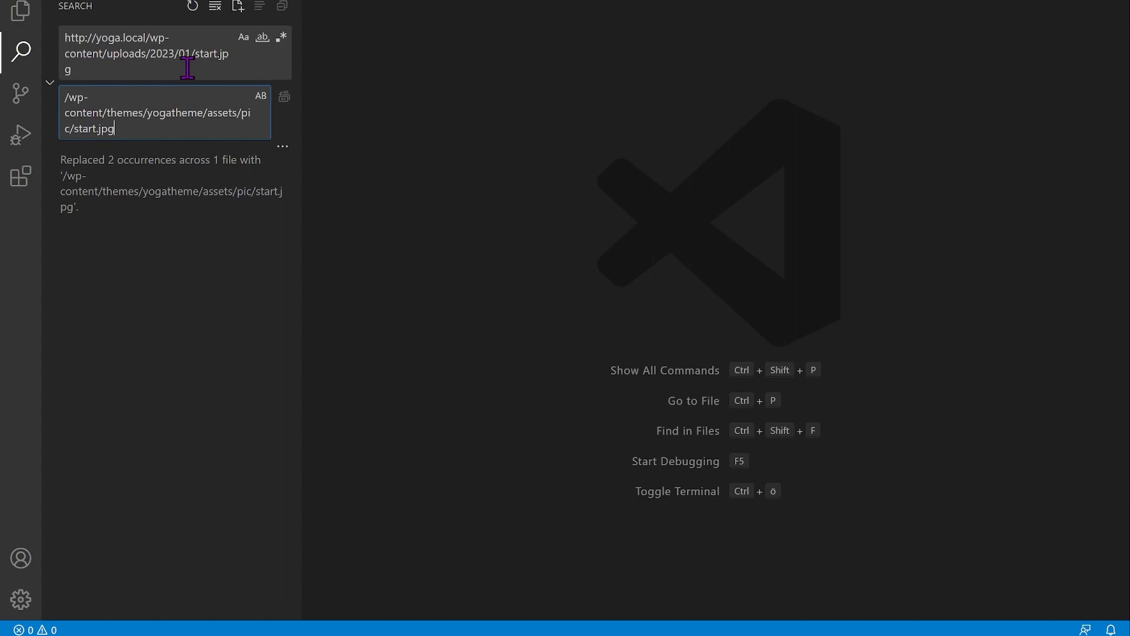
Step: Clear the old search and replace terms and search the theme for the wer-yoga.jpg uploads URL
{"action": "left_click_drag", "start_coordinate": [147, 137], "coordinate": [47, 100]}
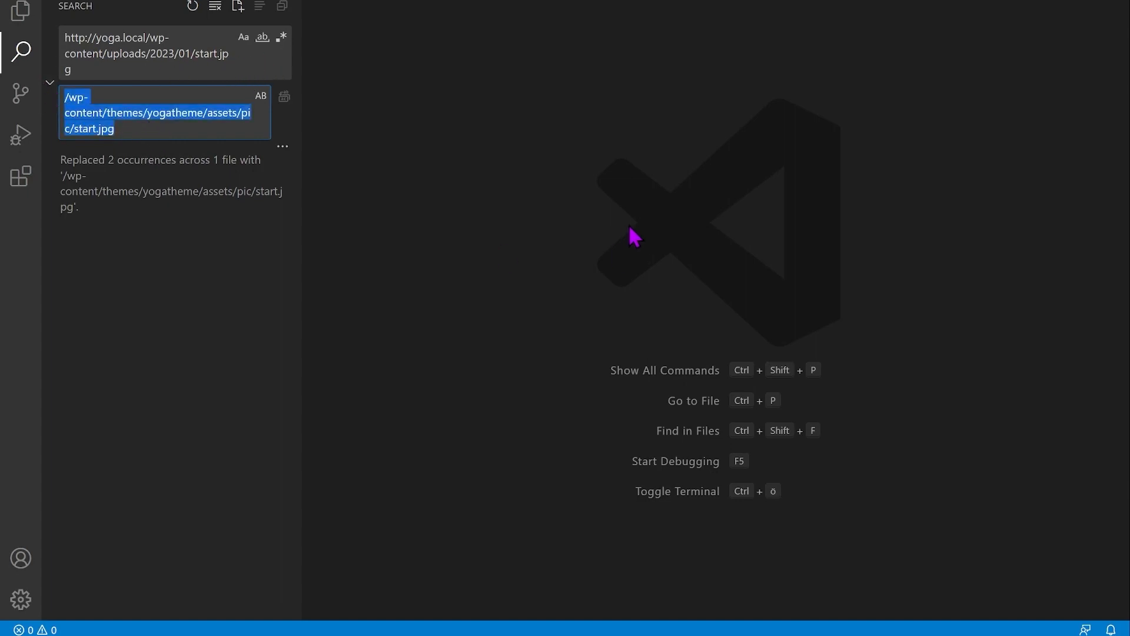
{"action": "key", "text": "BackSpace"}
{"action": "left_click_drag", "start_coordinate": [98, 72], "coordinate": [63, 36]}
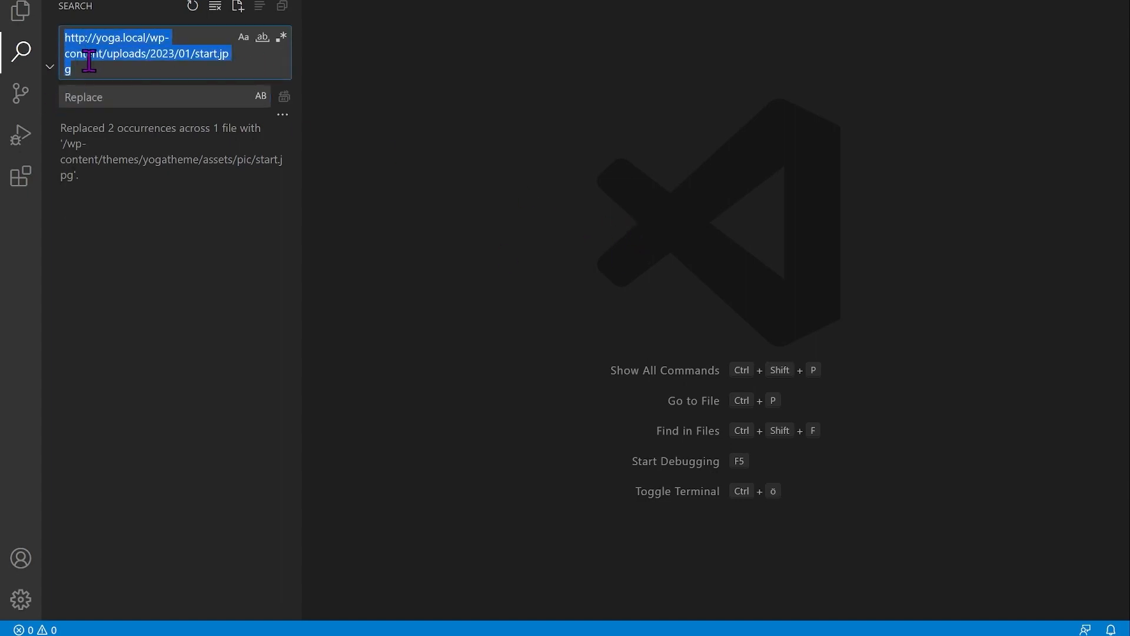
{"action": "key", "text": "BackSpace"}
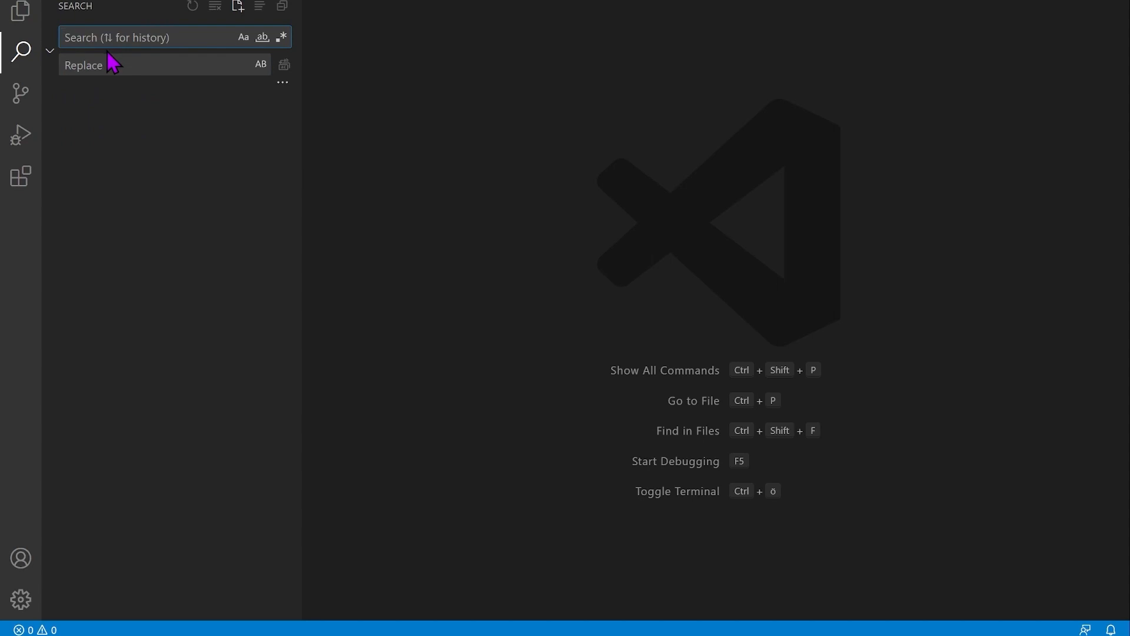
{"action": "key", "text": "ctrl+v"}
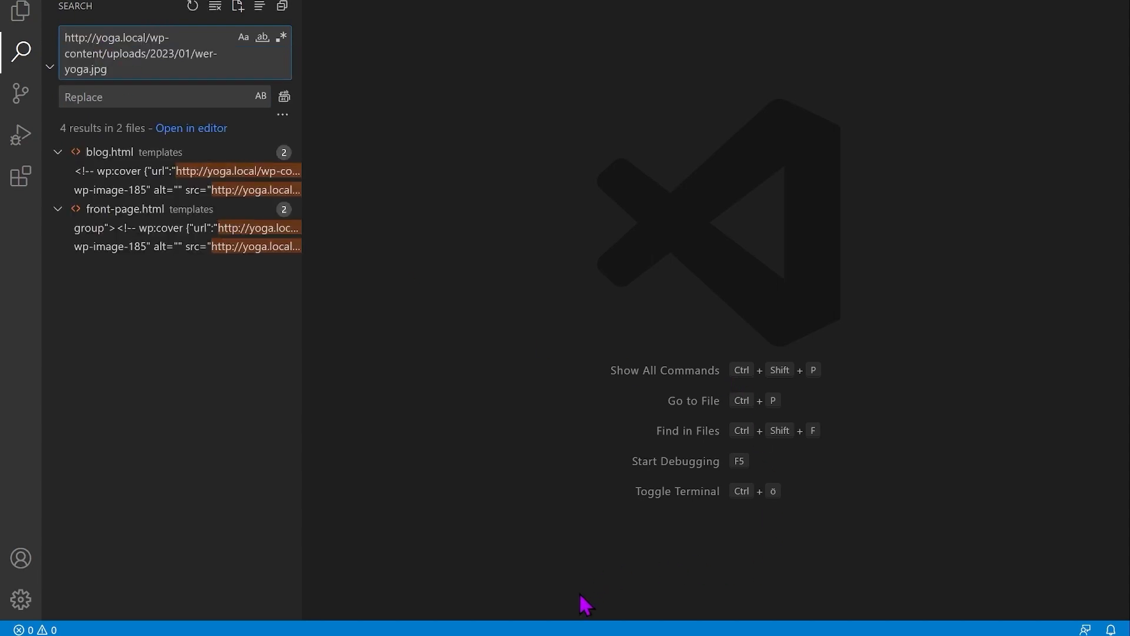
Step: In the browser, edit the start.jpg image address into the wer-yoga.jpg image URL
{"action": "left_click", "coordinate": [516, 634]}
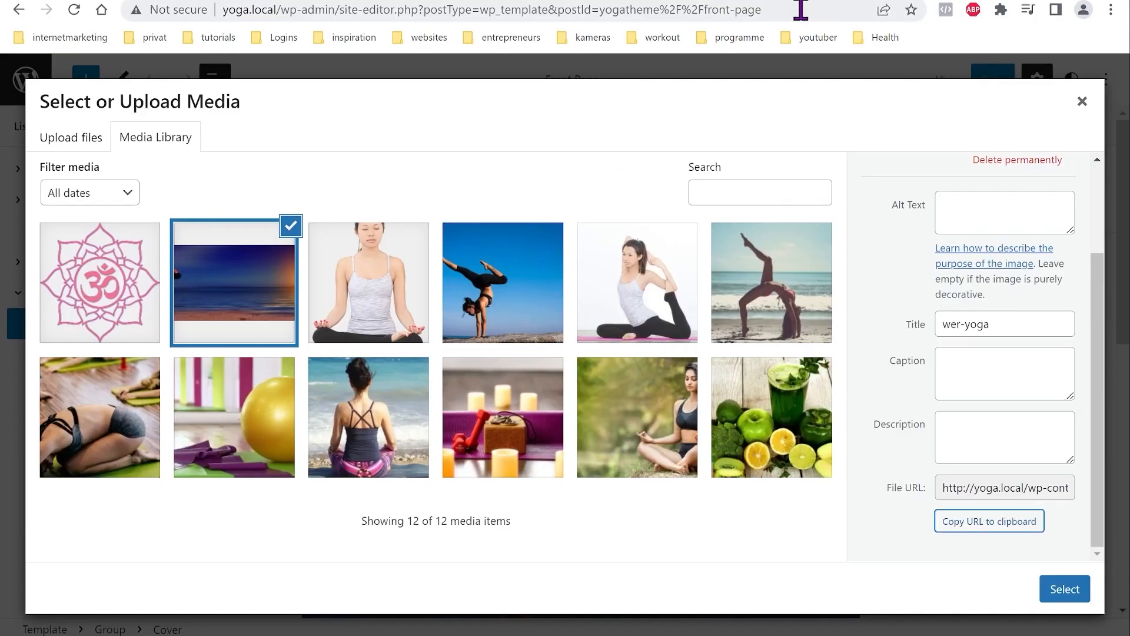
{"action": "left_click", "coordinate": [656, 0]}
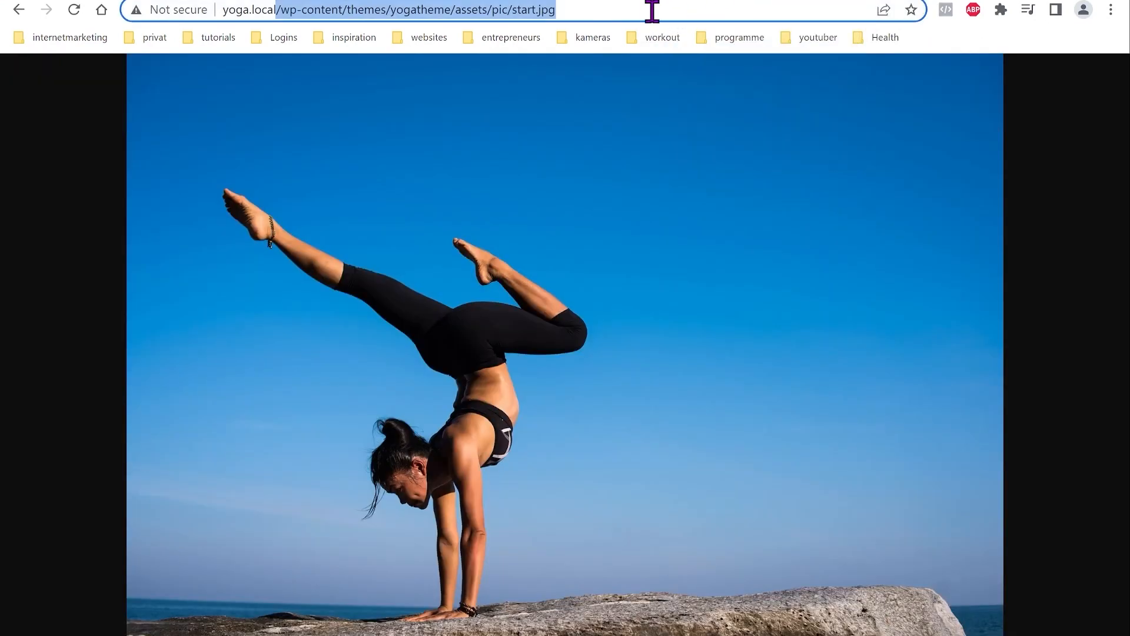
{"action": "left_click", "coordinate": [723, 0]}
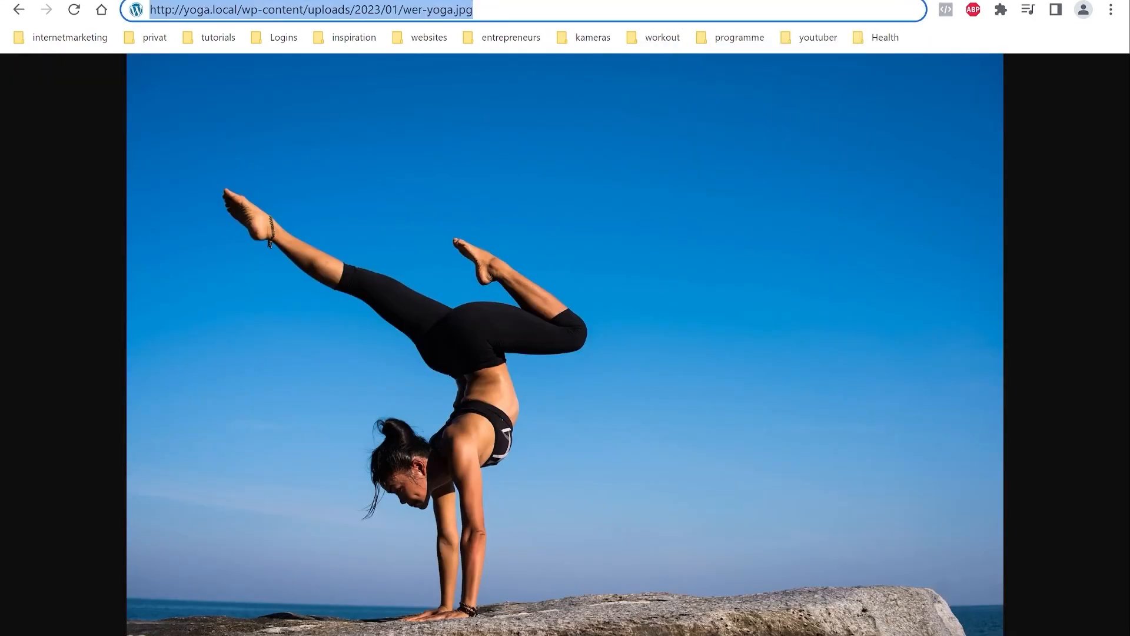
{"action": "left_click", "coordinate": [671, 0]}
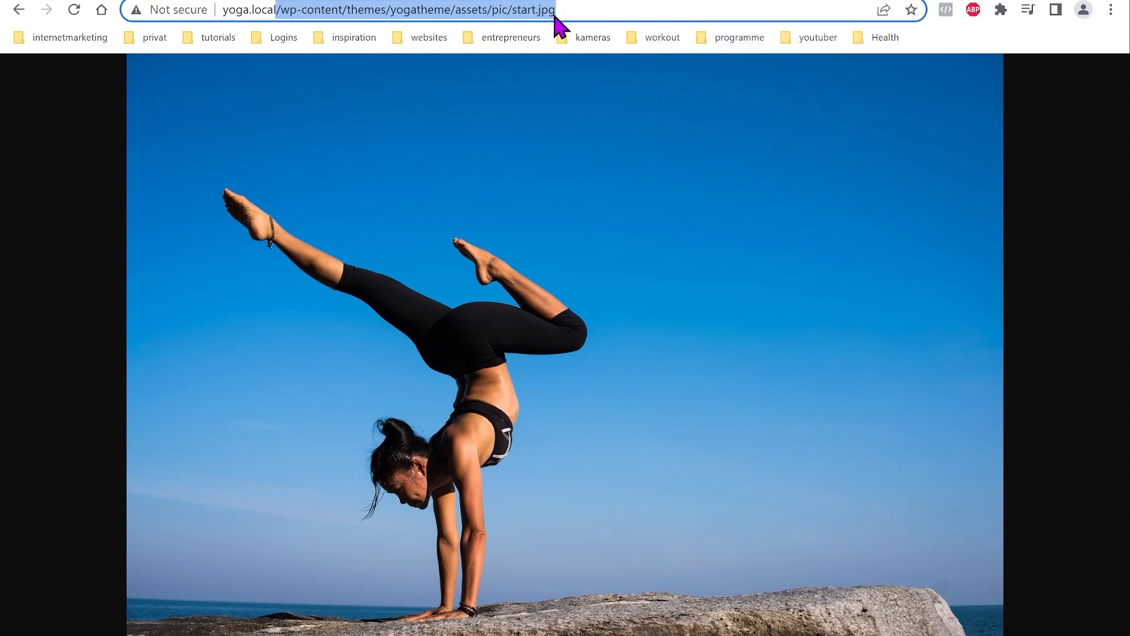
{"action": "left_click", "coordinate": [524, 10]}
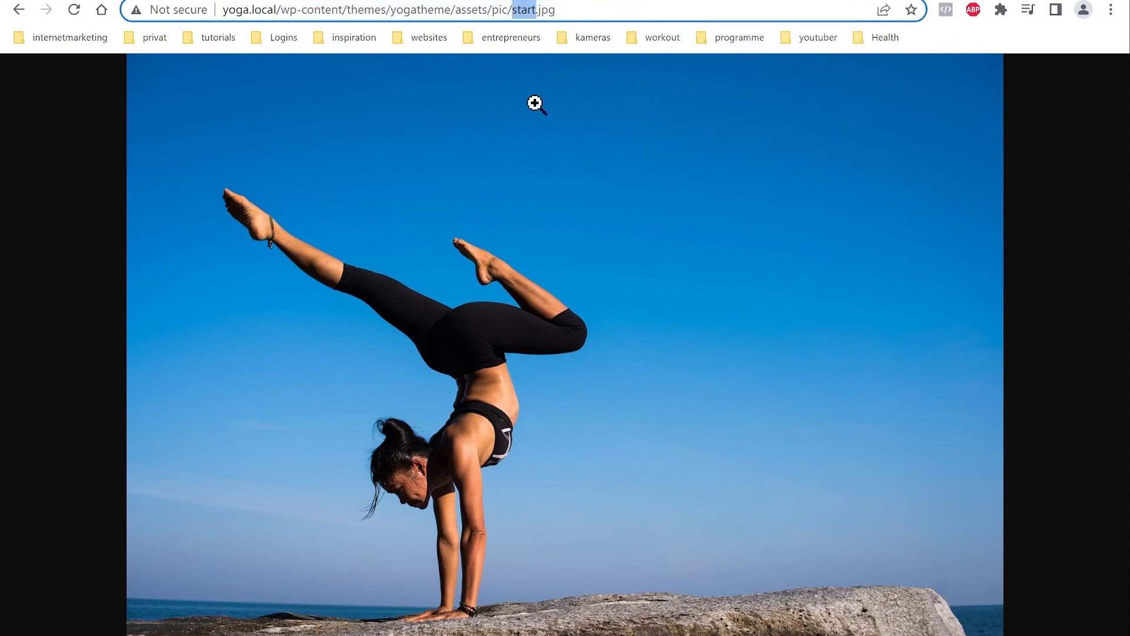
{"action": "type", "text": "wer-yoga"}
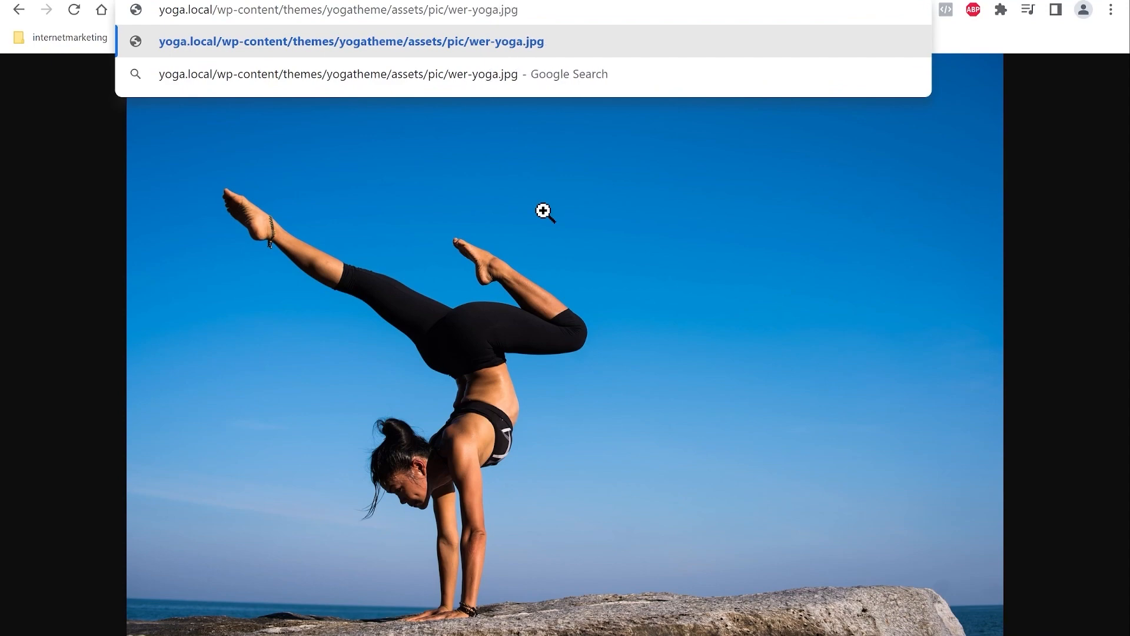
{"action": "key", "text": "Return"}
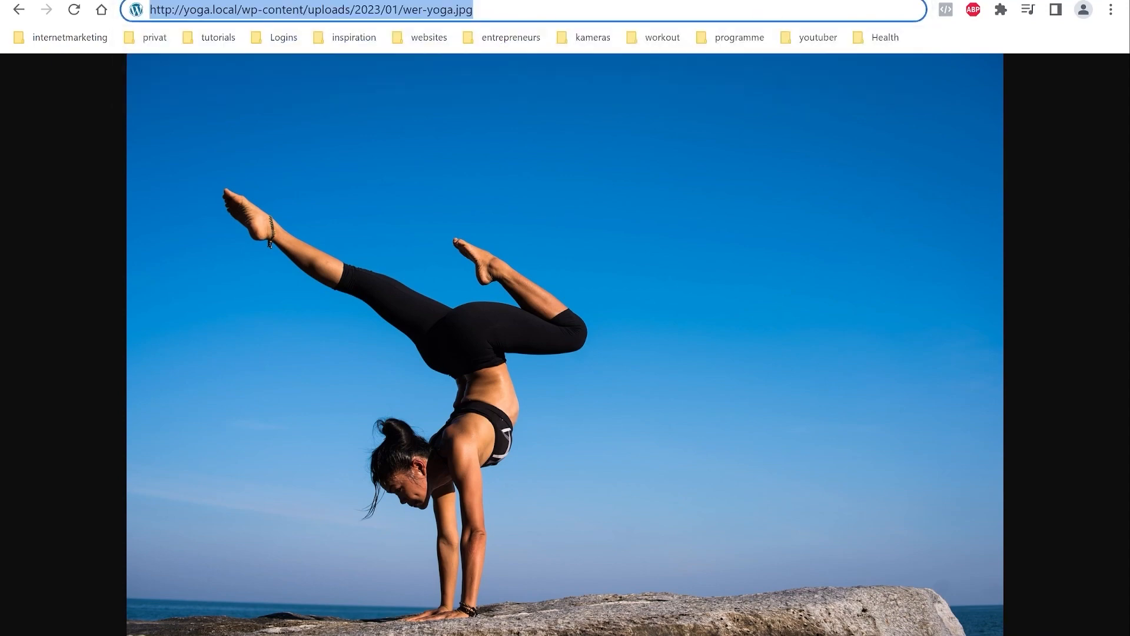
{"action": "key", "text": "ctrl+z"}
{"action": "left_click_drag", "start_coordinate": [545, 10], "coordinate": [207, 32]}
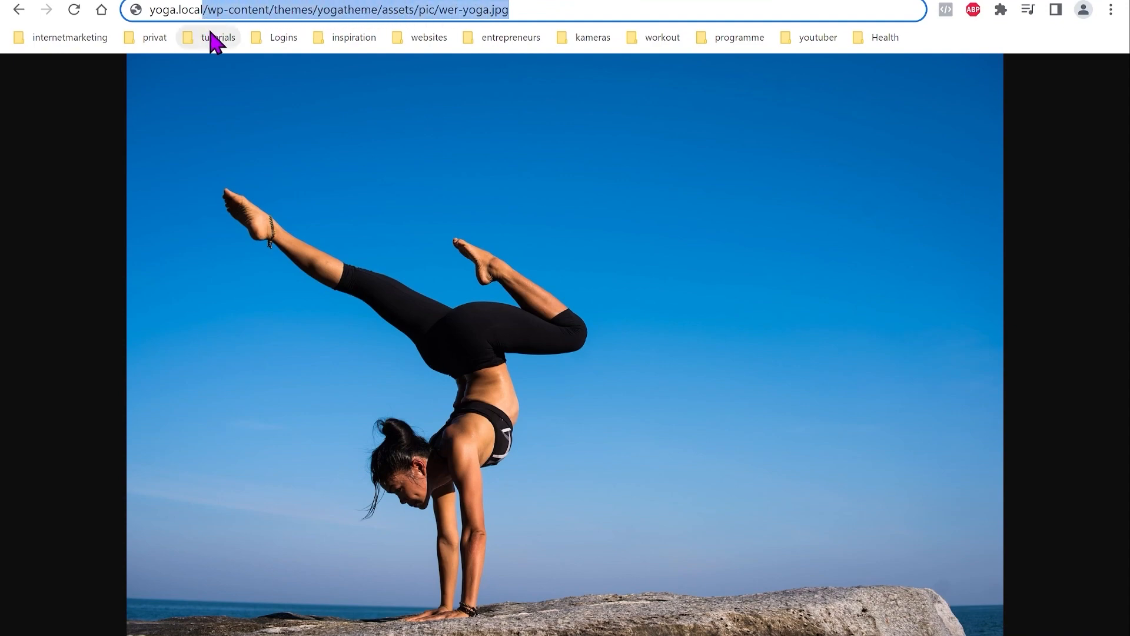
{"action": "key", "text": "ctrl+v"}
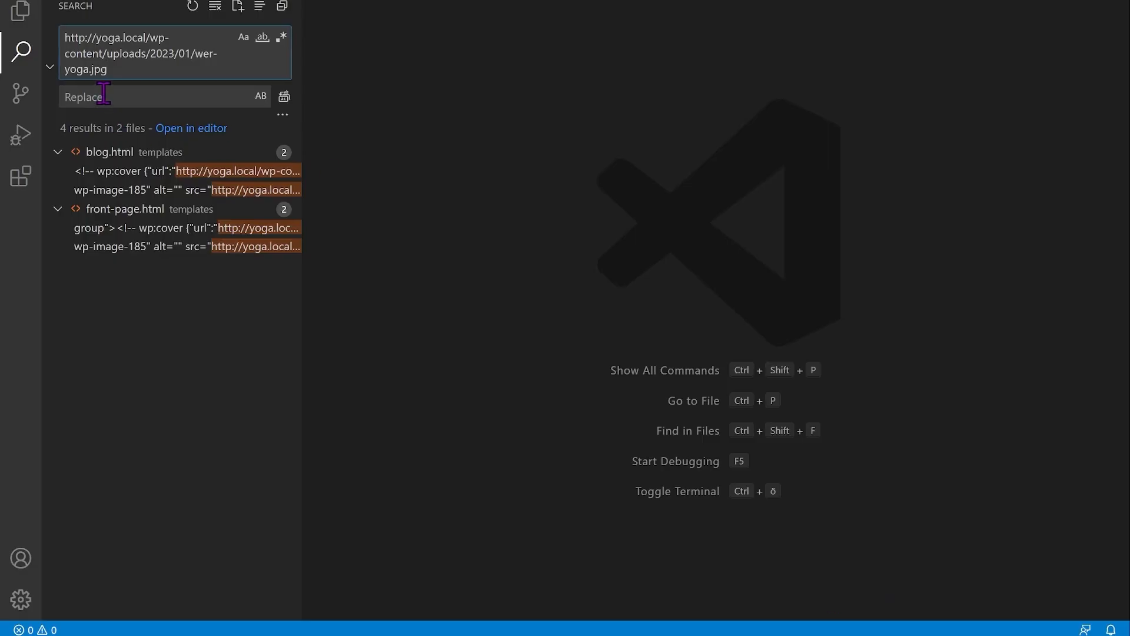
Step: Replace all 4 wer-yoga.jpg URL matches in blog.html and front-page.html, then show the yogatheme file tree
{"action": "left_click", "coordinate": [104, 96]}
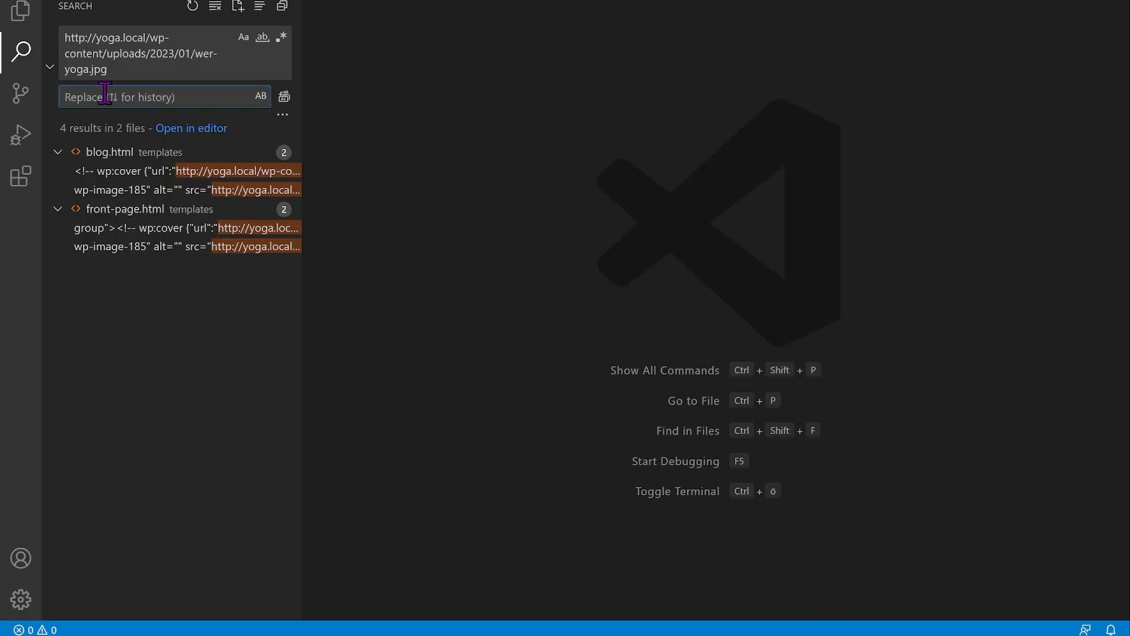
{"action": "key", "text": "ctrl+v"}
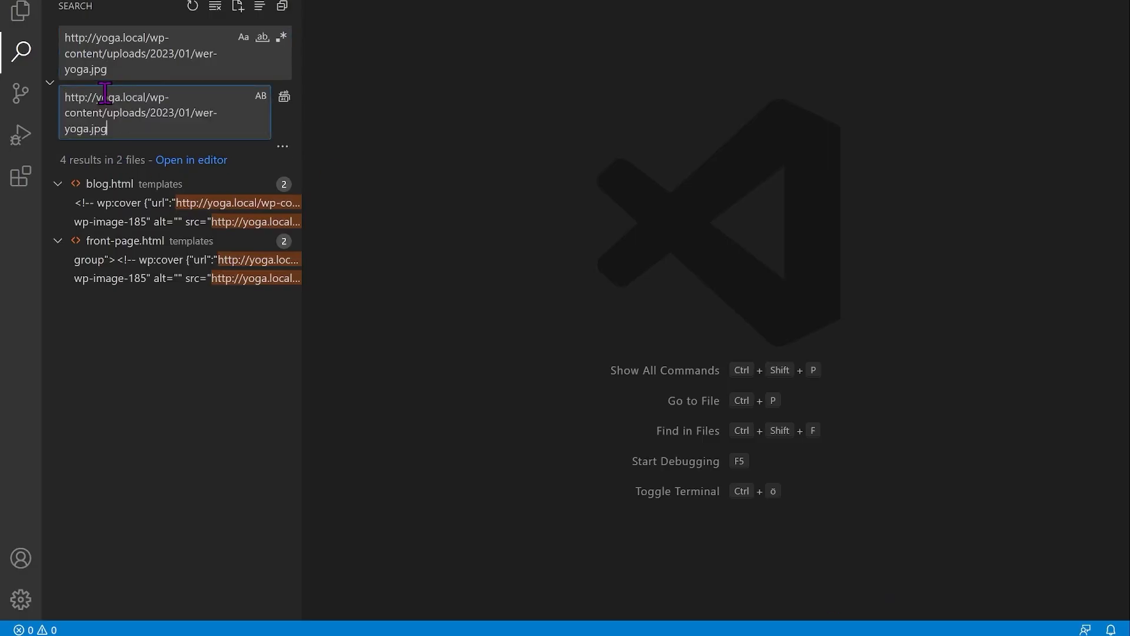
{"action": "left_click", "coordinate": [285, 97]}
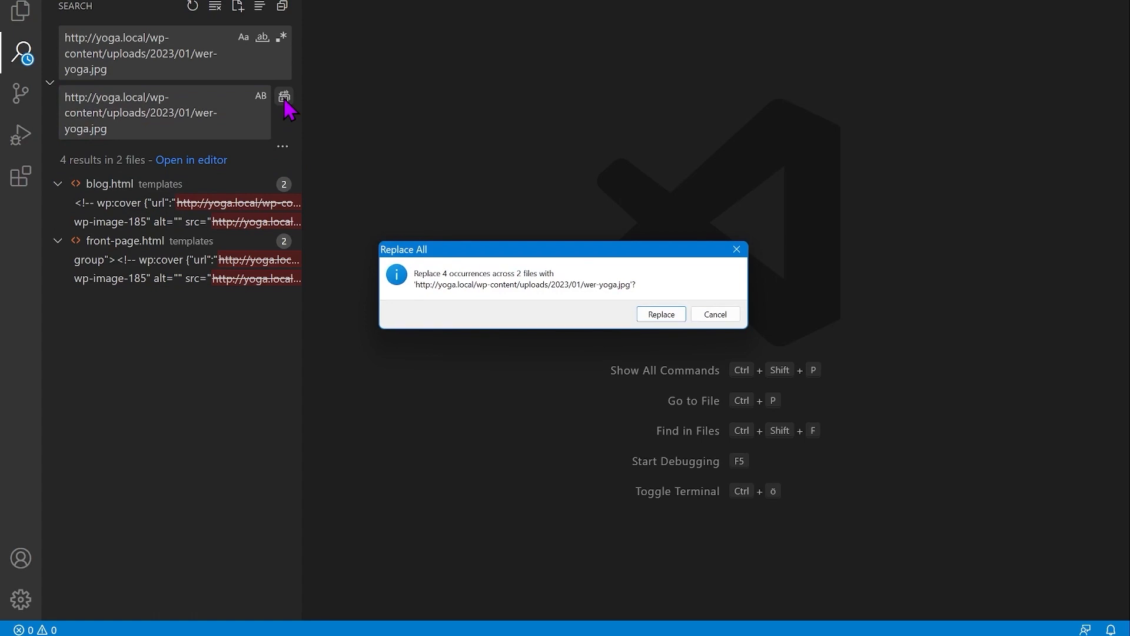
{"action": "left_click", "coordinate": [662, 314]}
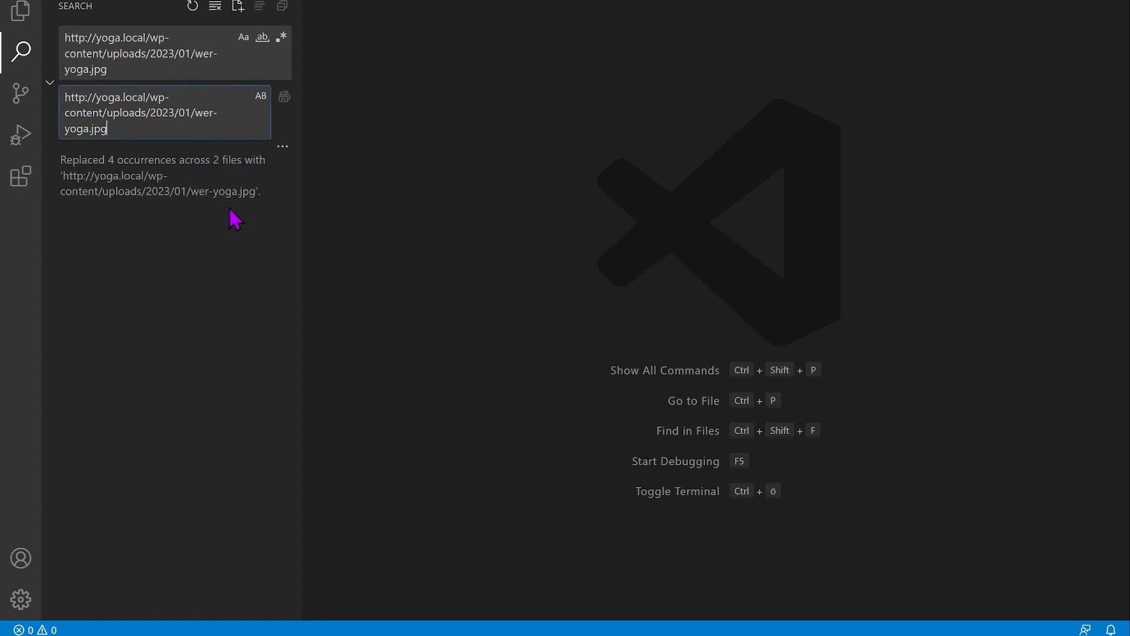
{"action": "left_click", "coordinate": [21, 16]}
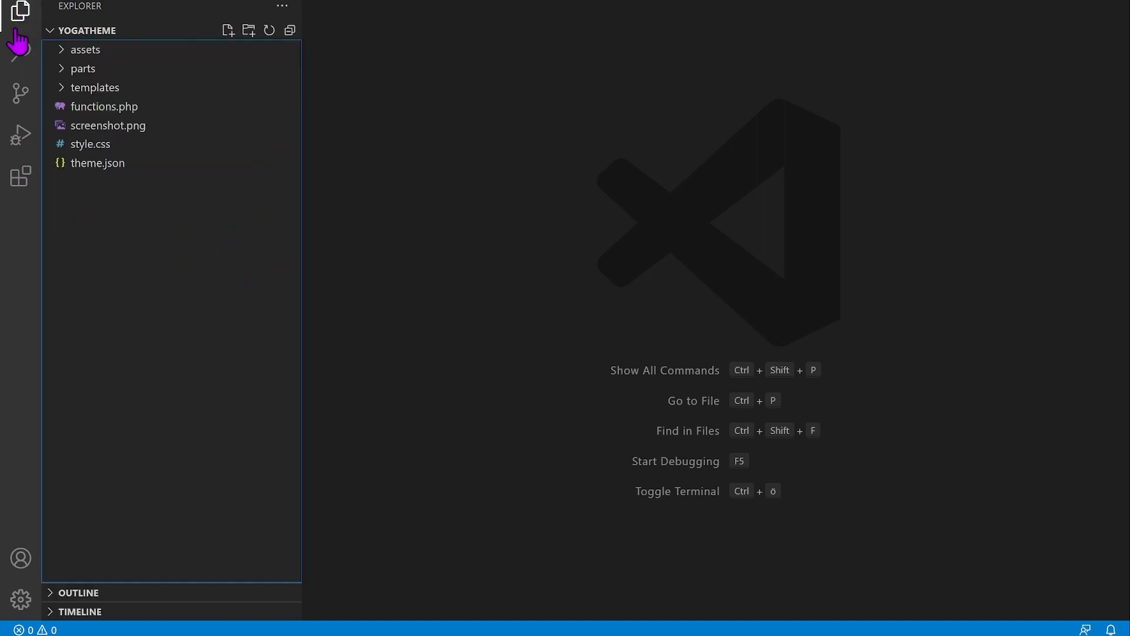
Step: Load the yoga.local homepage in the browser and scroll through it
{"action": "key", "text": "alt+Tab"}
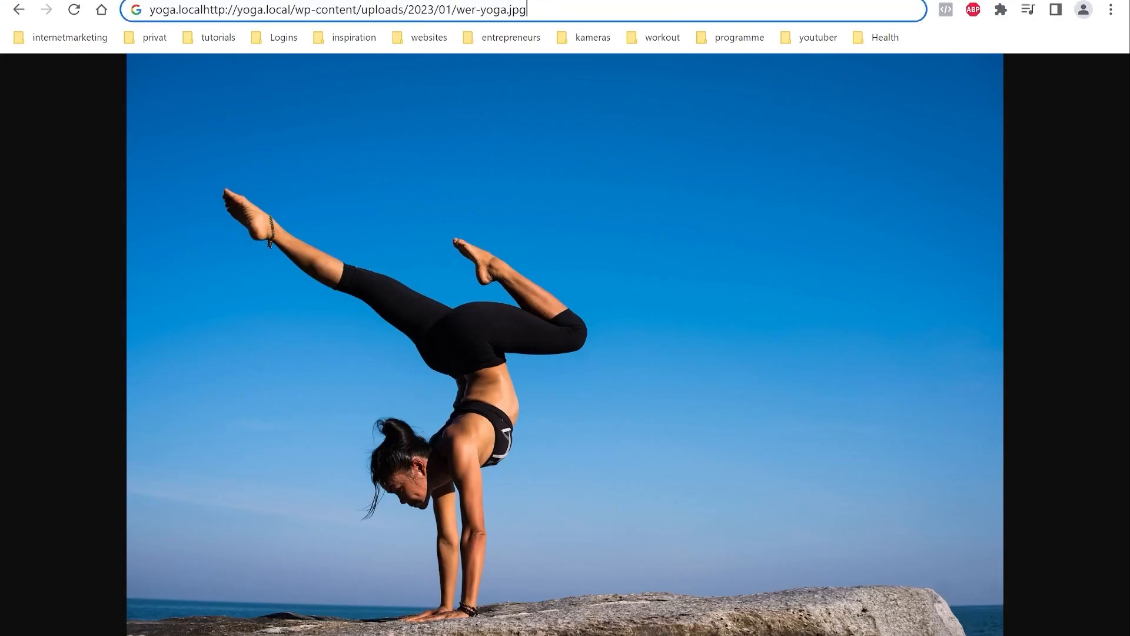
{"action": "key", "text": "Return"}
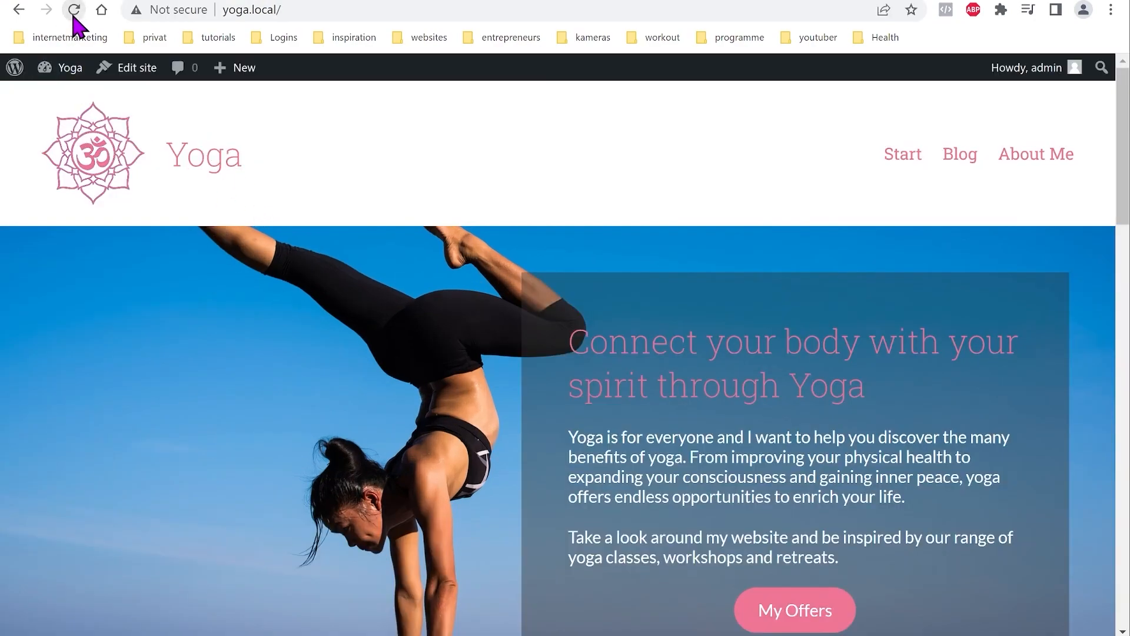
{"action": "scroll", "coordinate": [425, 439], "scroll_direction": "down", "scroll_amount": 10}
{"action": "scroll", "coordinate": [425, 440], "scroll_direction": "up", "scroll_amount": 10}
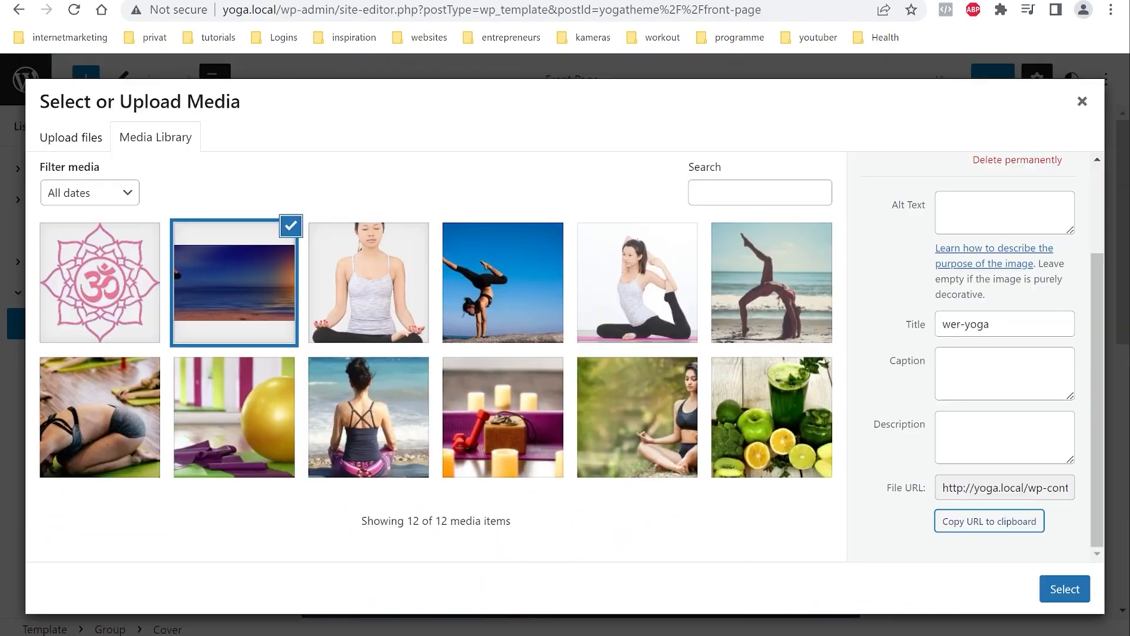
Step: Close the media library and view the Front Page template in the code editor to check its start.jpg path
{"action": "left_click", "coordinate": [1082, 102]}
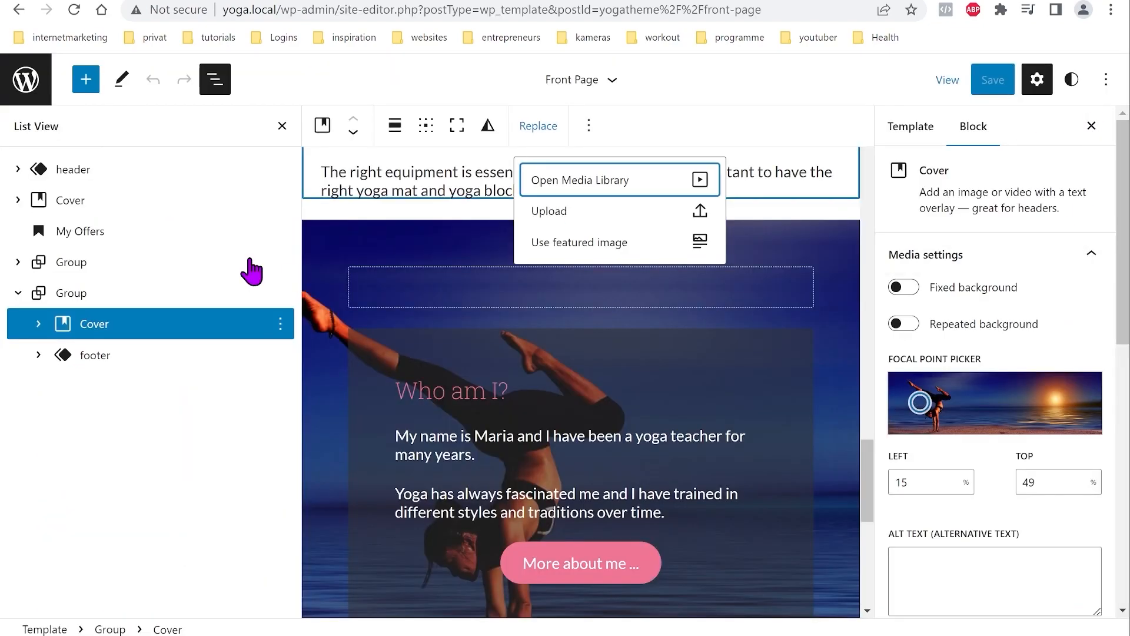
{"action": "left_click", "coordinate": [26, 83]}
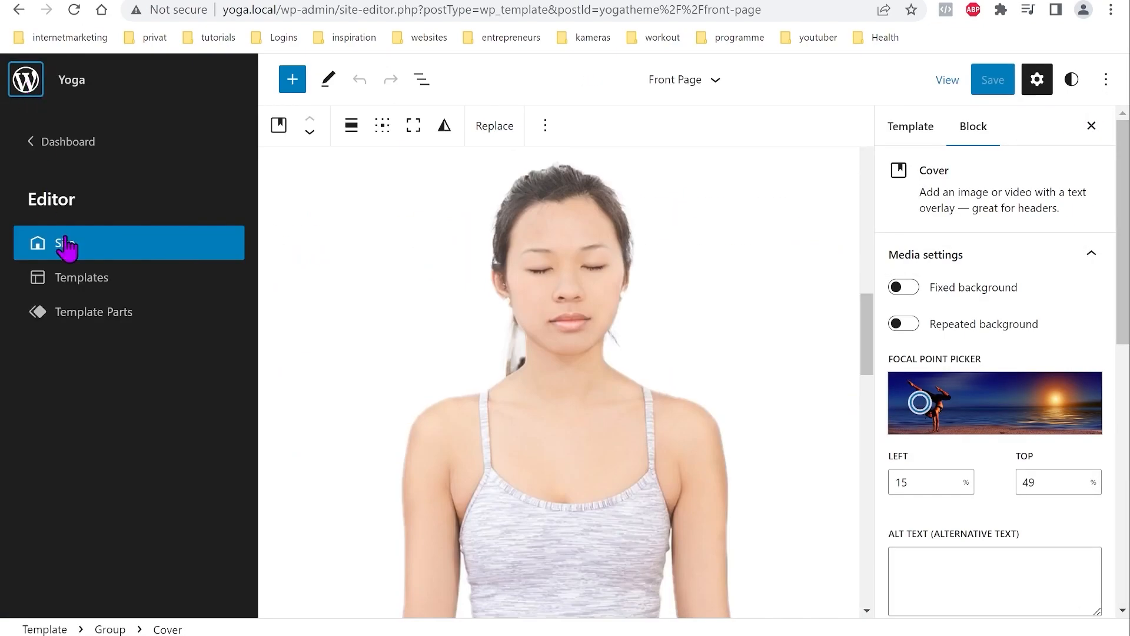
{"action": "left_click", "coordinate": [76, 279]}
{"action": "scroll", "coordinate": [418, 345], "scroll_direction": "down", "scroll_amount": 7}
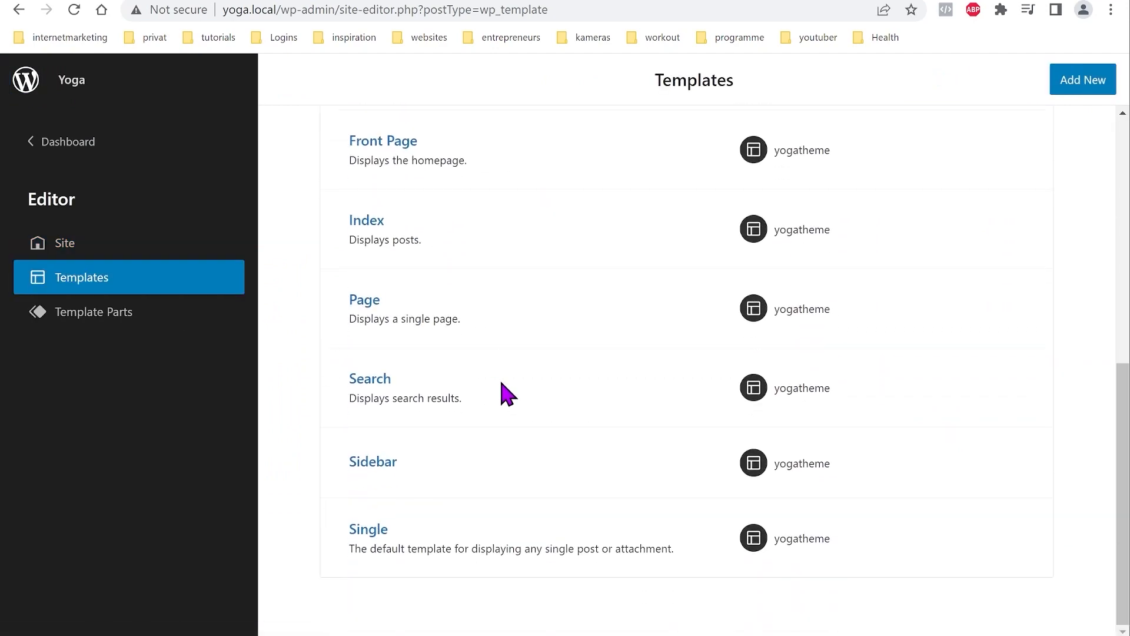
{"action": "scroll", "coordinate": [447, 260], "scroll_direction": "up", "scroll_amount": 3}
{"action": "left_click", "coordinate": [381, 314]}
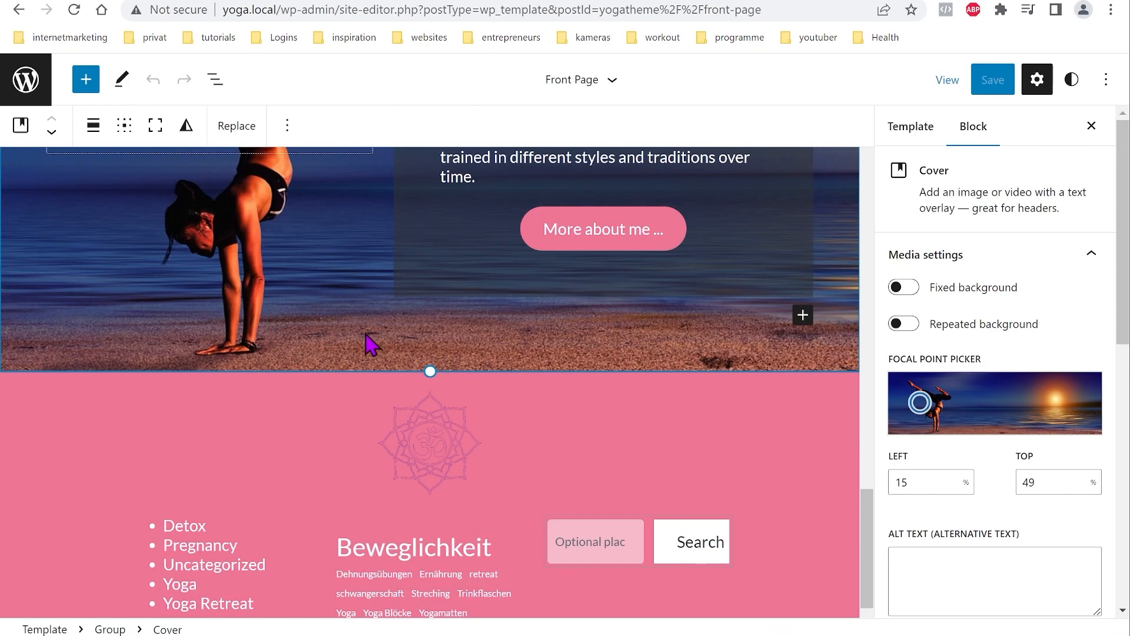
{"action": "left_click", "coordinate": [1105, 81]}
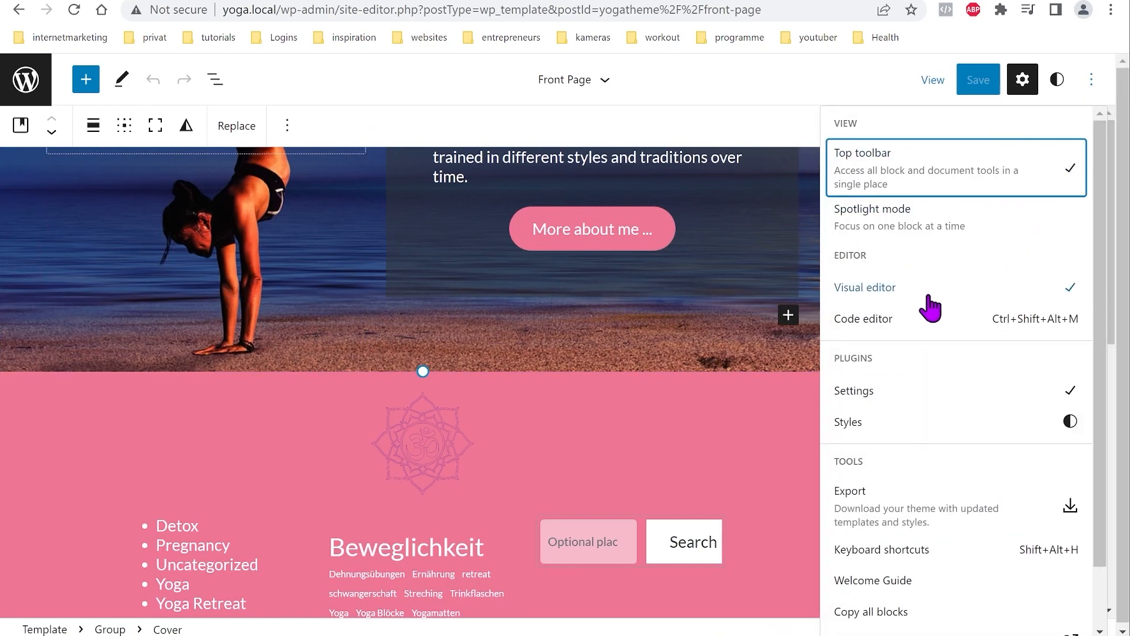
{"action": "left_click", "coordinate": [875, 324]}
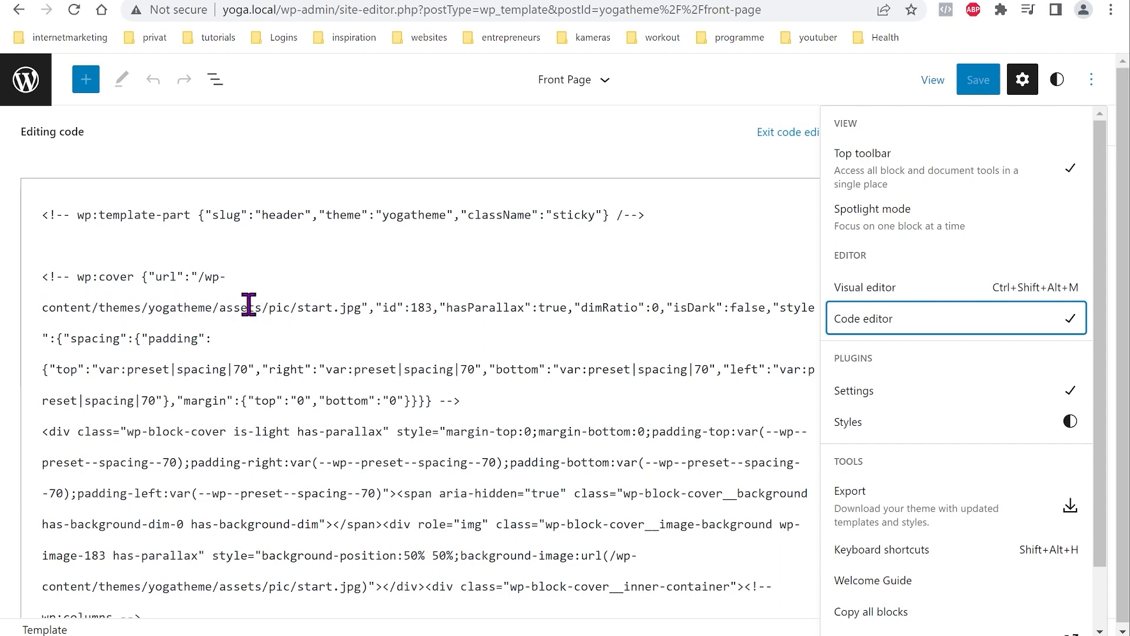
Step: Return to the site editor navigation and scroll to review the homepage cover images
{"action": "left_click", "coordinate": [26, 83]}
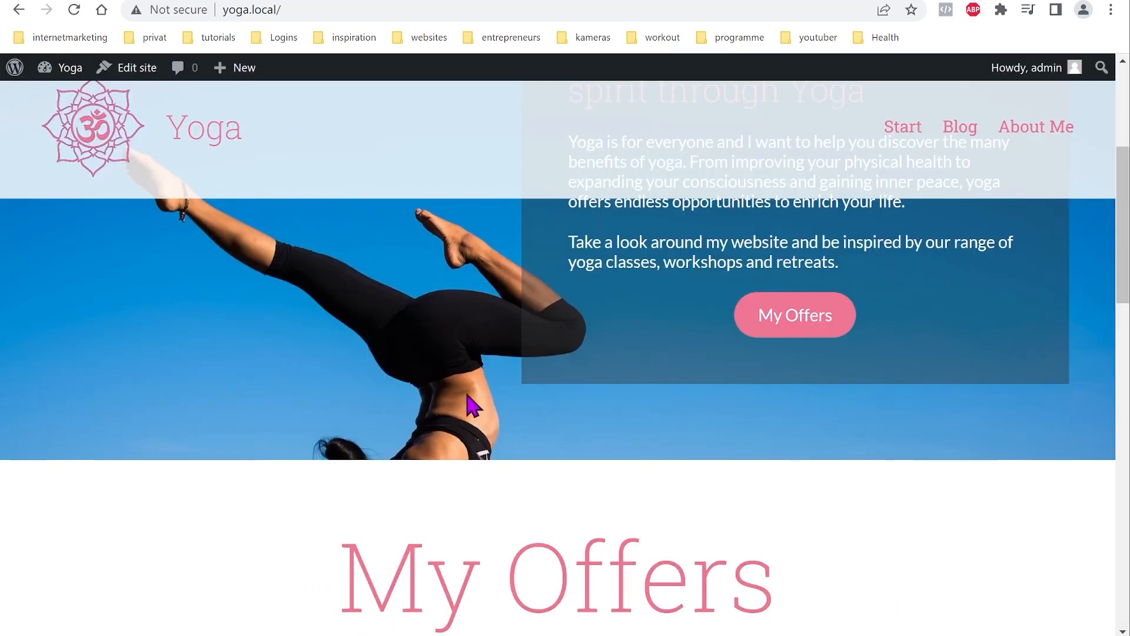
{"action": "scroll", "coordinate": [476, 406], "scroll_direction": "down", "scroll_amount": 20}
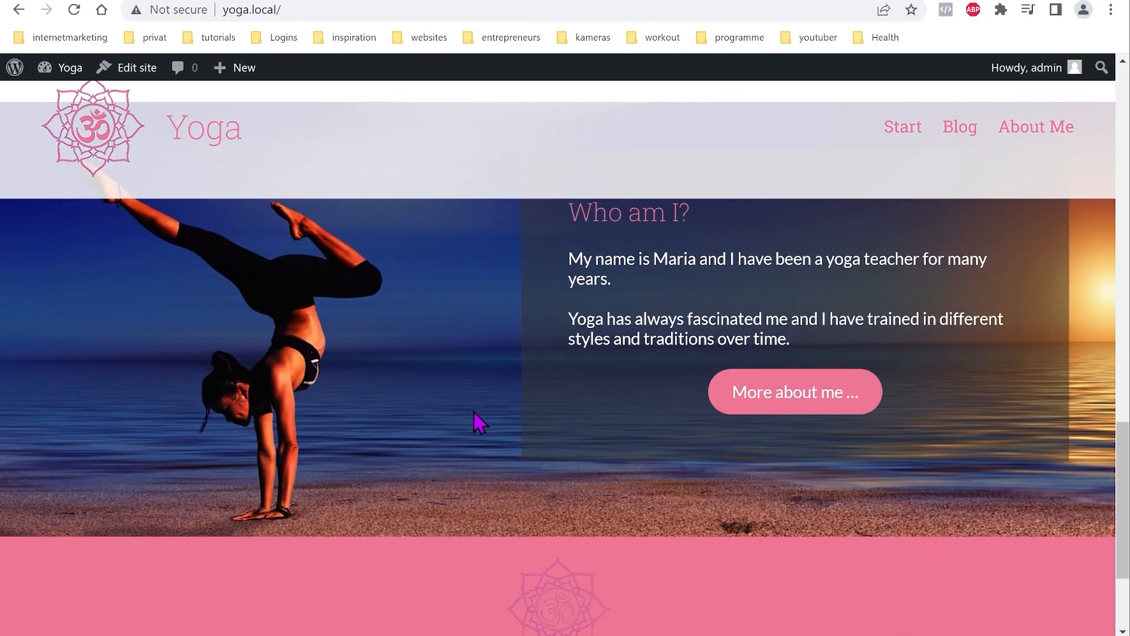
{"action": "scroll", "coordinate": [492, 515], "scroll_direction": "up", "scroll_amount": 10}
{"action": "scroll", "coordinate": [489, 512], "scroll_direction": "up", "scroll_amount": 10}
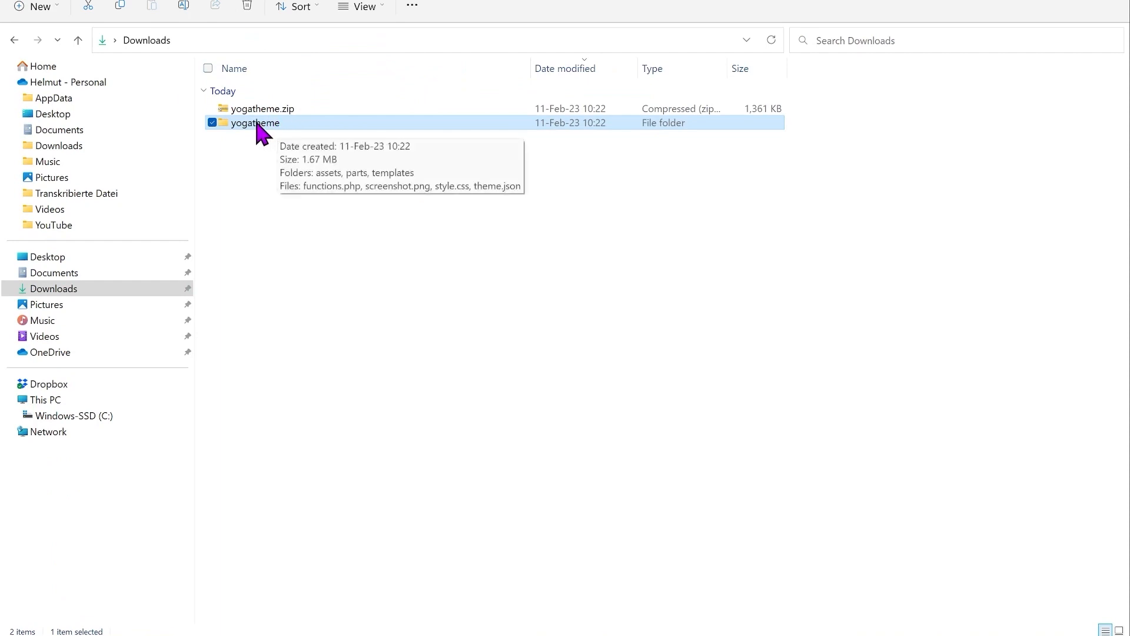
Step: Delete the old yogatheme.zip and folder from Downloads, then export the theme as a new yogatheme.zip
{"action": "left_click", "coordinate": [214, 109]}
{"action": "key", "text": "Delete"}
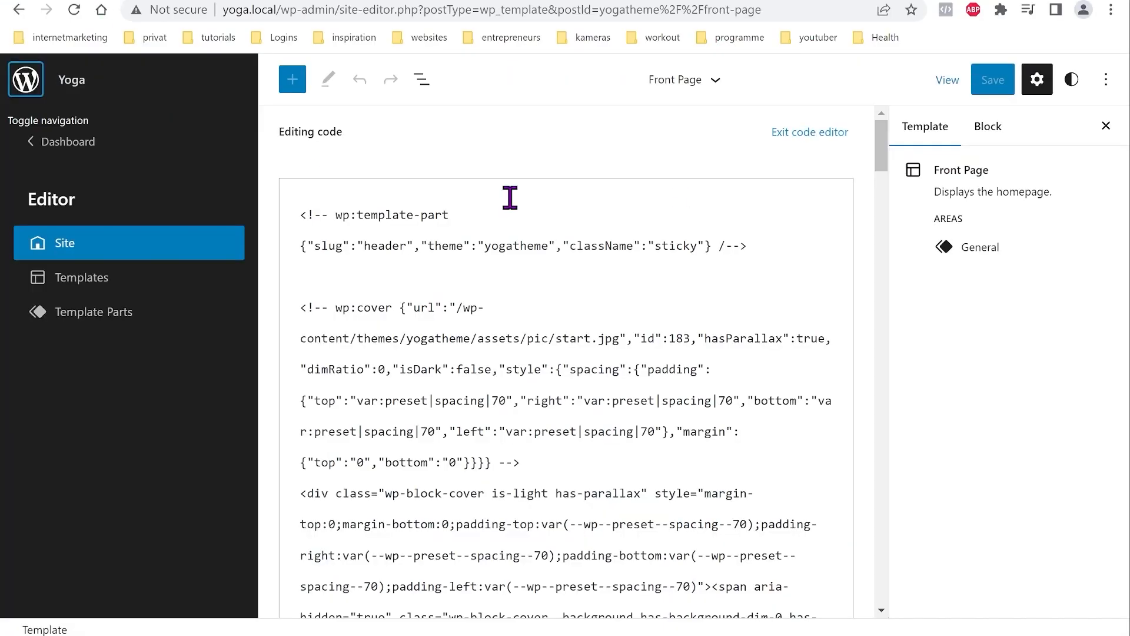
{"action": "left_click", "coordinate": [1106, 80]}
{"action": "left_click", "coordinate": [880, 510]}
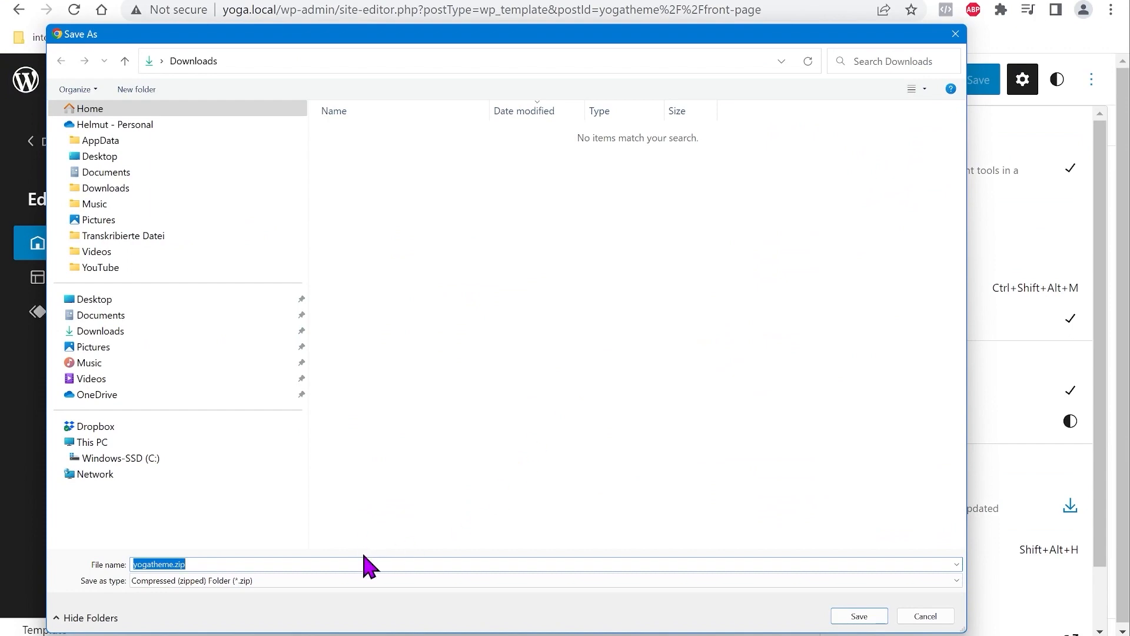
{"action": "left_click", "coordinate": [859, 617]}
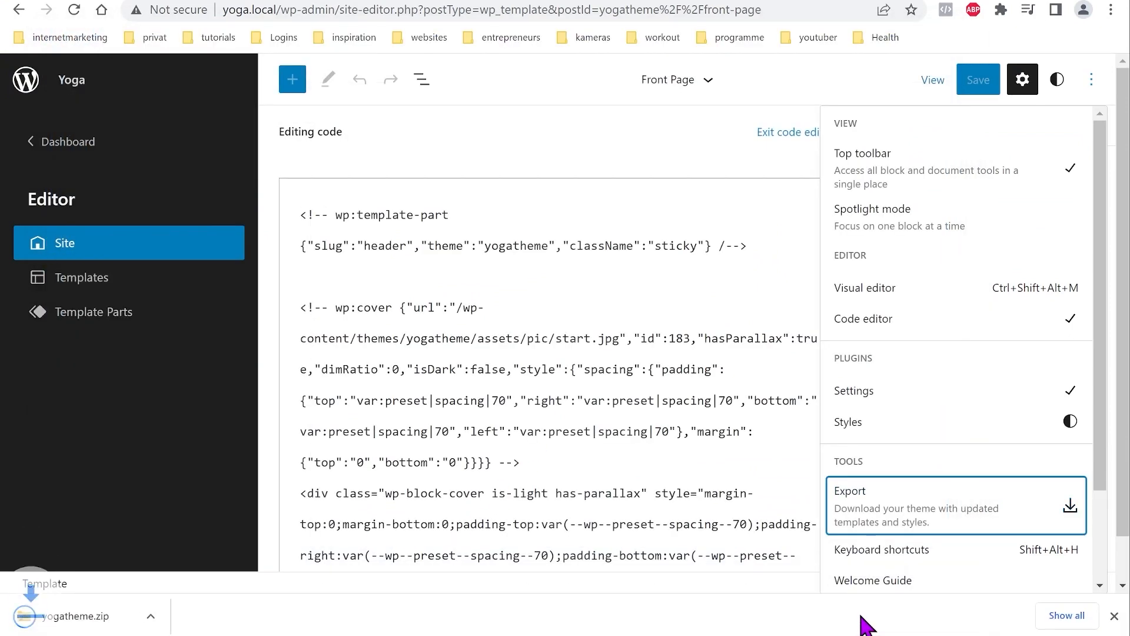